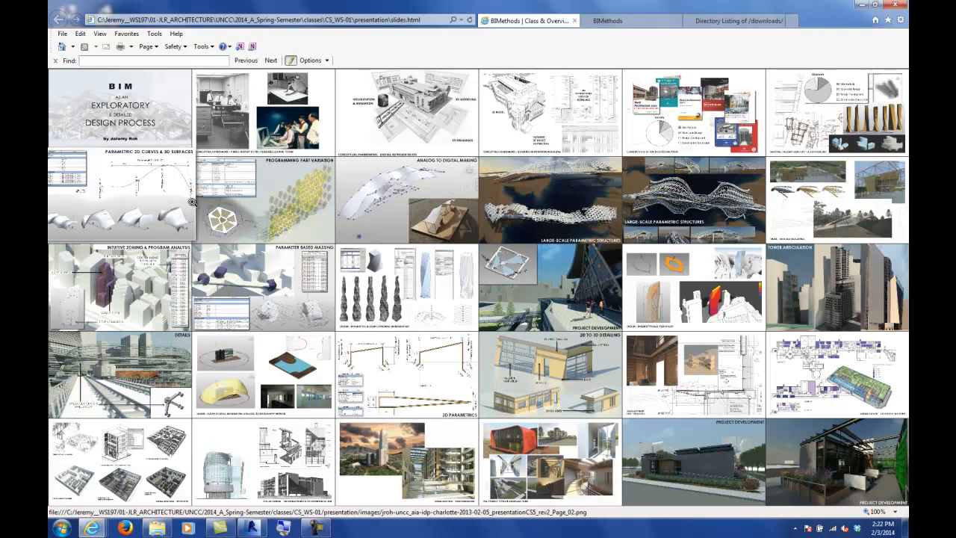
# Step: Minimize the browser and search the Start menu for revit
pyautogui.click(860, 7)
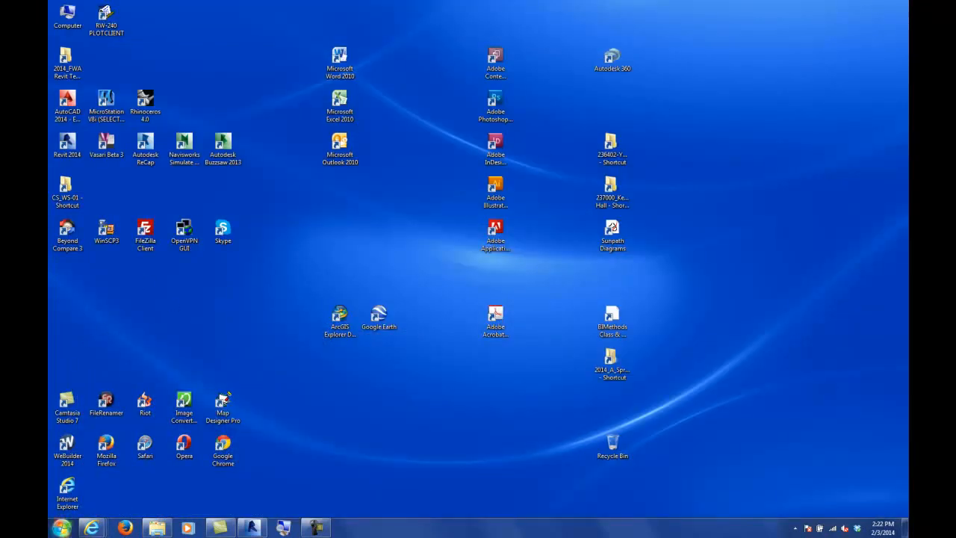
pyautogui.click(62, 527)
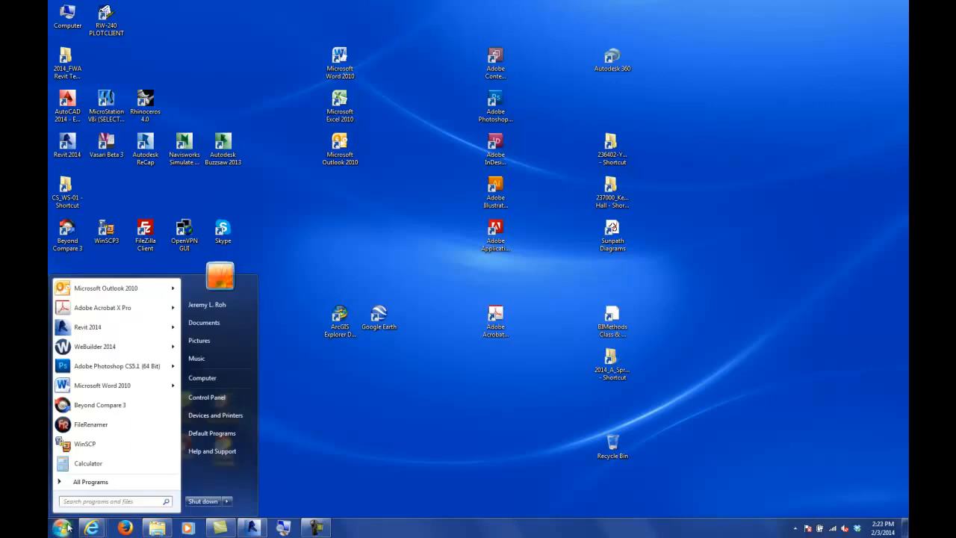
pyautogui.click(77, 504)
pyautogui.write('autodesk')
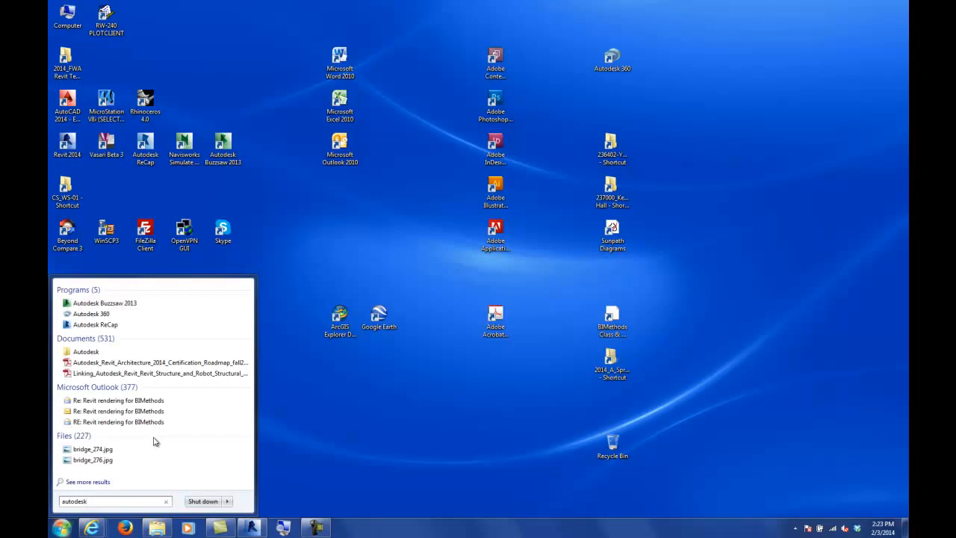
pyautogui.write('revit')
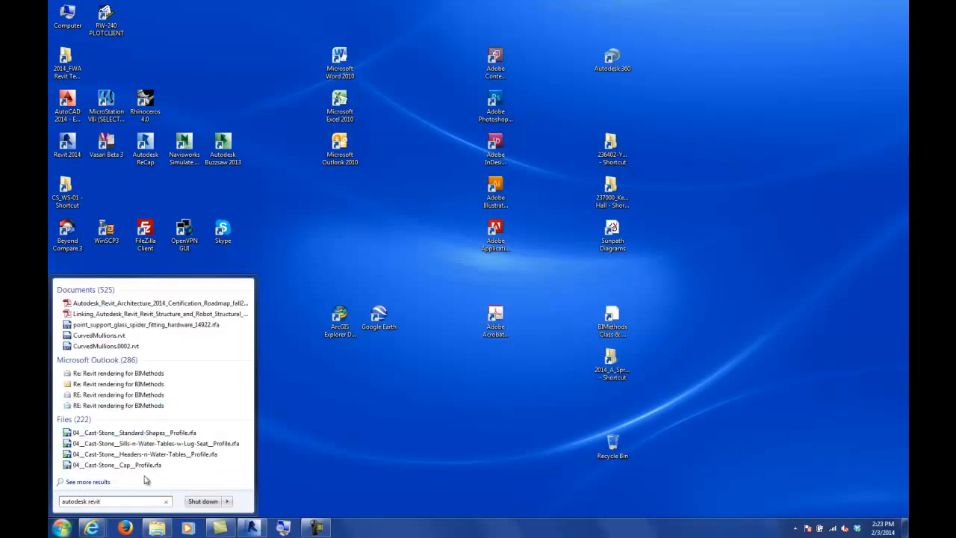
pyautogui.moveTo(119, 502); pyautogui.dragTo(51, 508)
pyautogui.write('re')
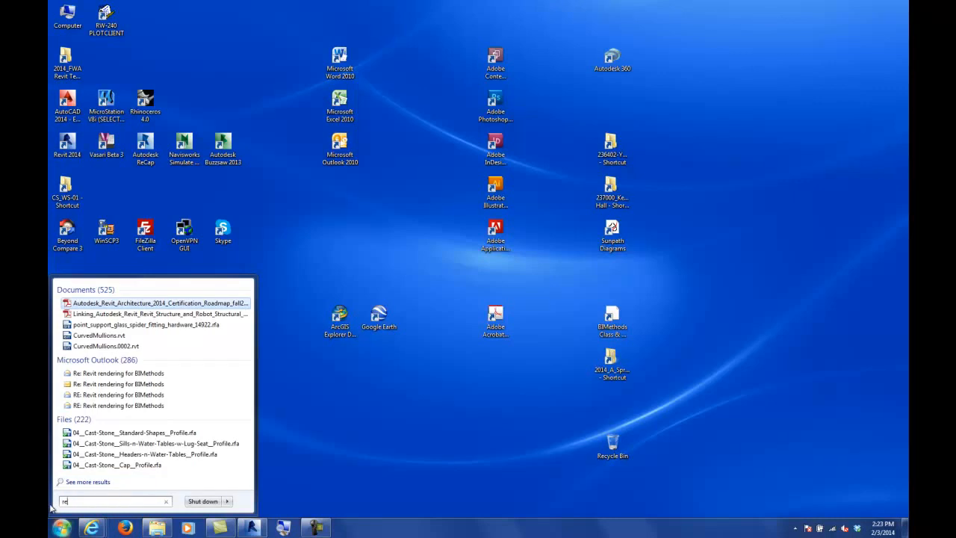
pyautogui.write('vit')
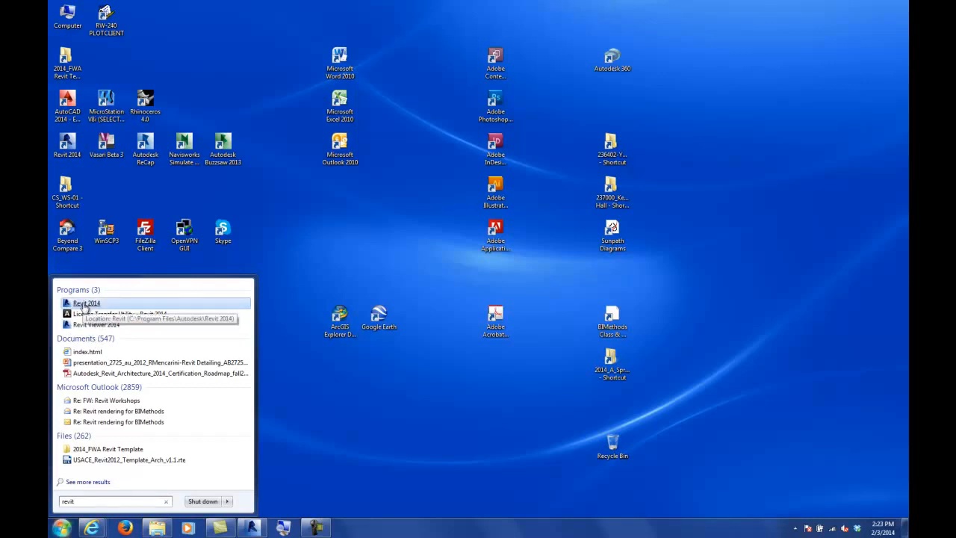
pyautogui.click(62, 528)
pyautogui.click(62, 529)
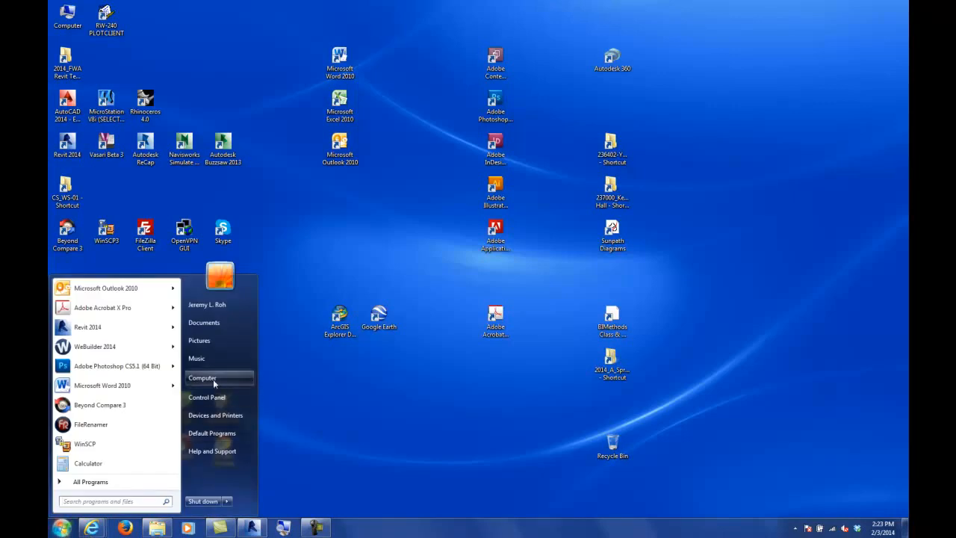
# Step: Launch Revit 2014 from the Autodesk folder in All Programs
pyautogui.click(93, 482)
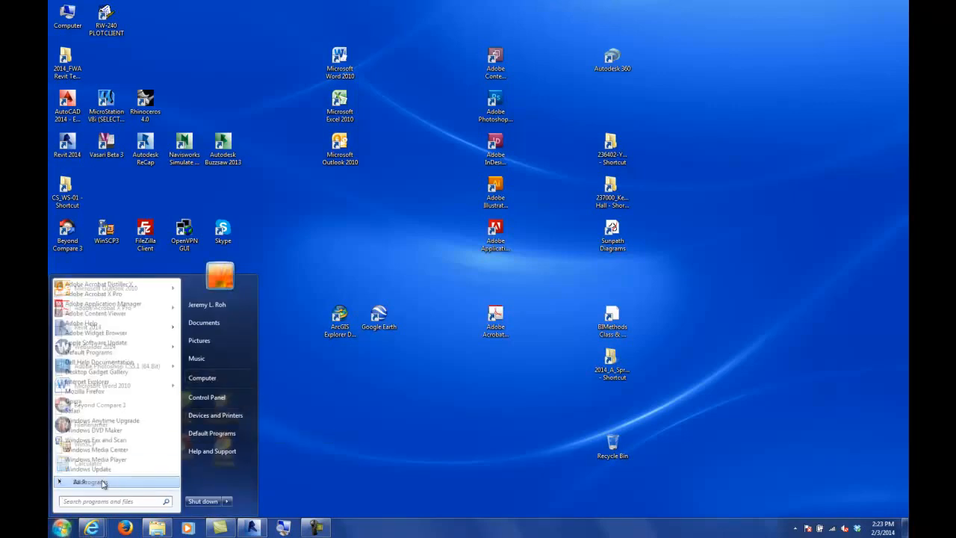
pyautogui.moveTo(177, 314); pyautogui.dragTo(178, 363)
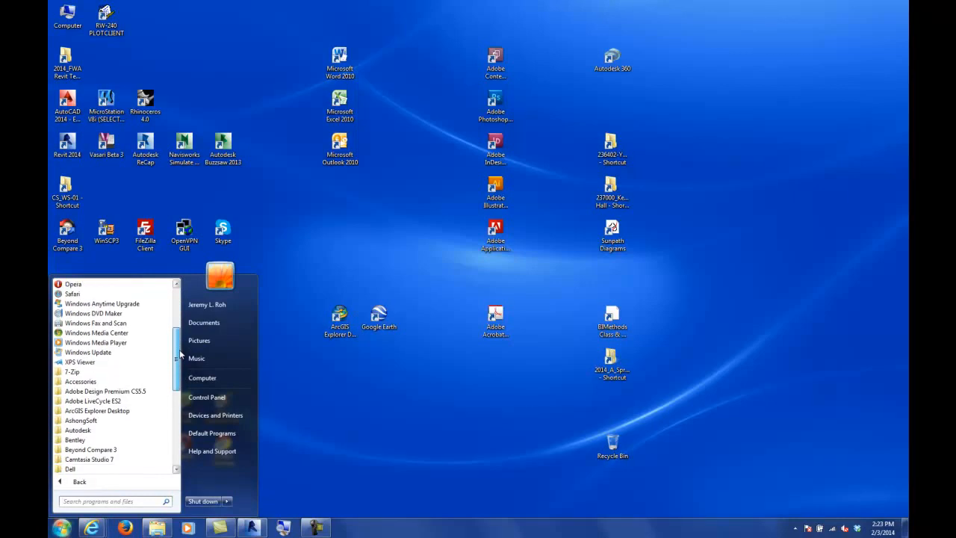
pyautogui.click(90, 410)
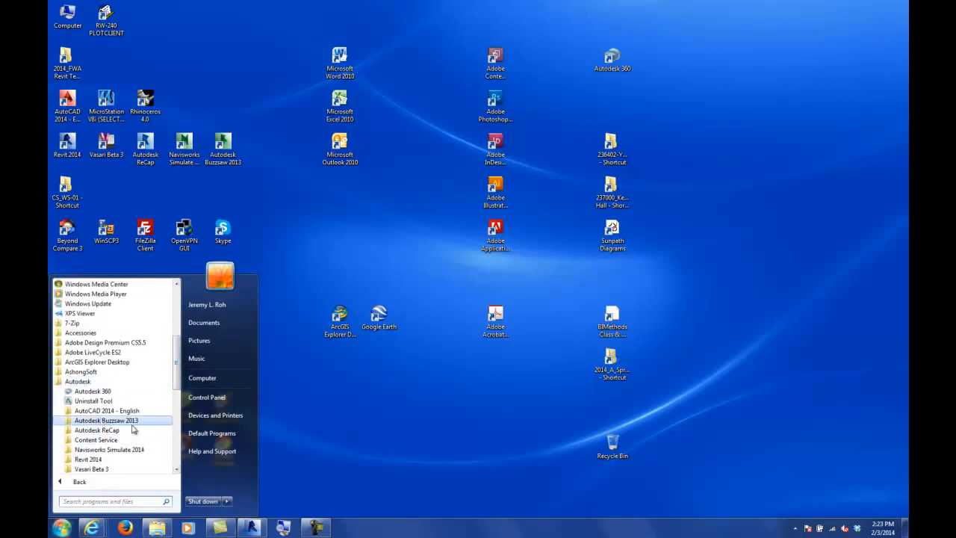
pyautogui.moveTo(177, 366); pyautogui.dragTo(177, 379)
pyautogui.click(88, 410)
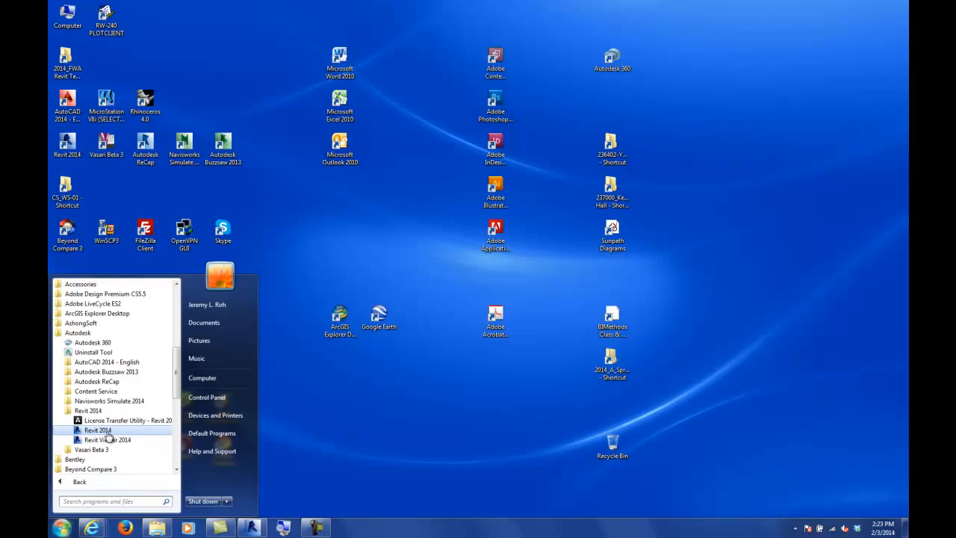
pyautogui.click(108, 432)
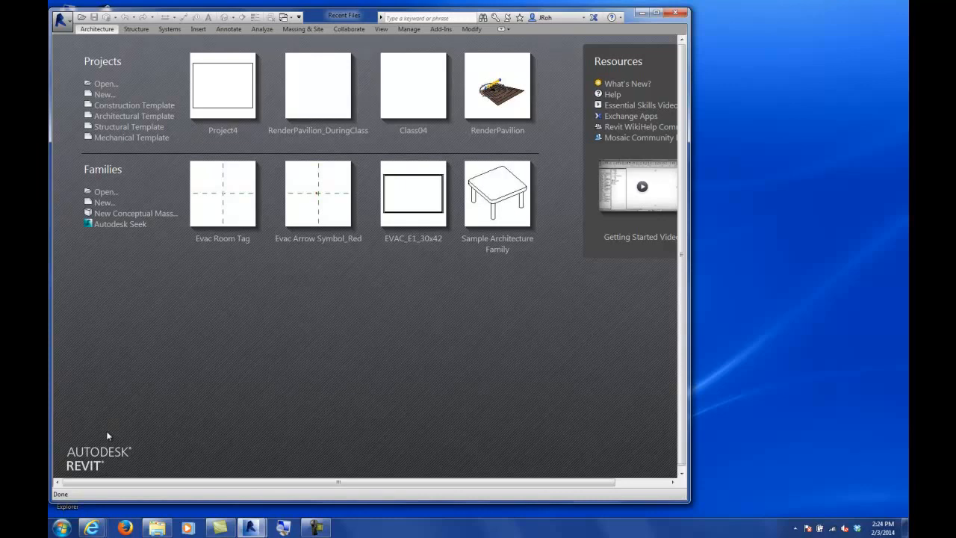
# Step: Resize the Revit window so it fills the screen
pyautogui.click(656, 12)
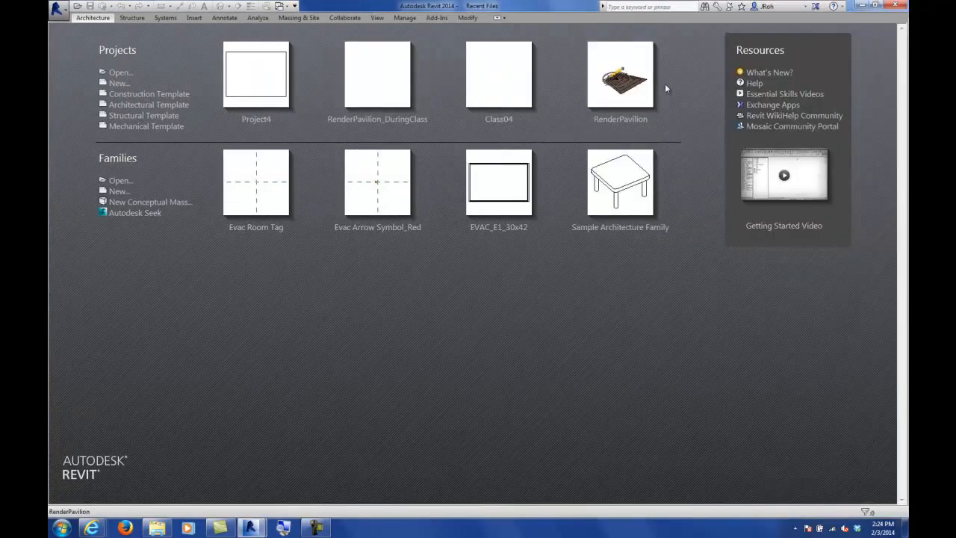
pyautogui.click(877, 5)
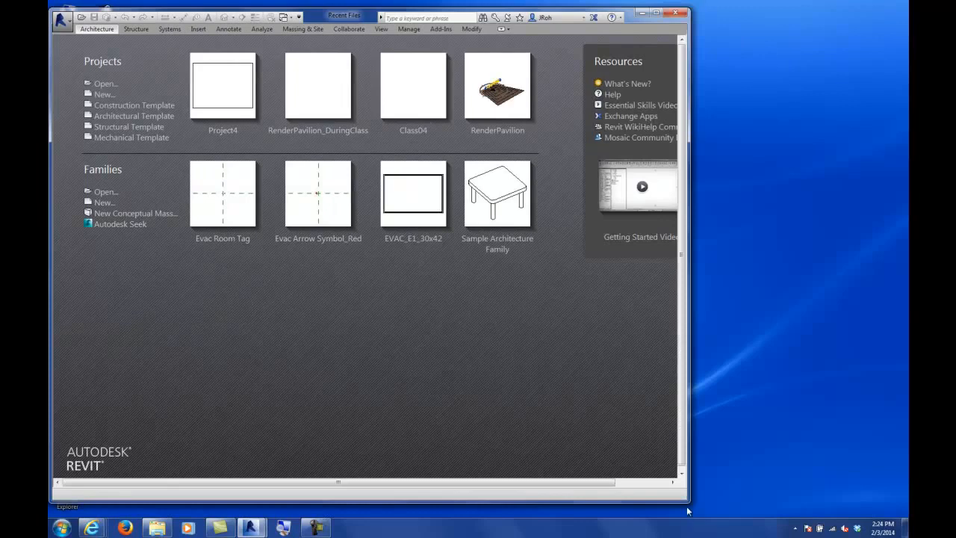
pyautogui.moveTo(689, 499); pyautogui.dragTo(904, 517)
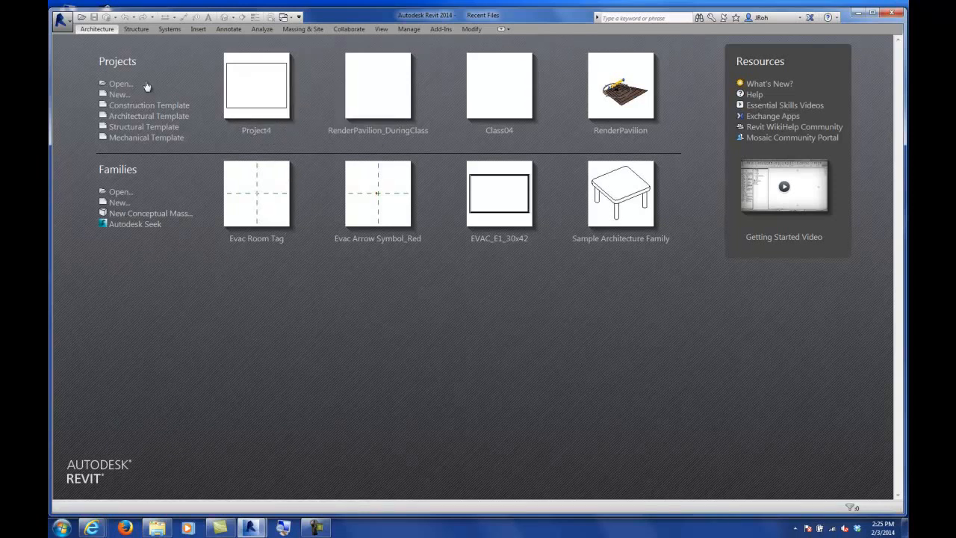
# Step: Start a new family from the Profile.rft template
pyautogui.click(118, 203)
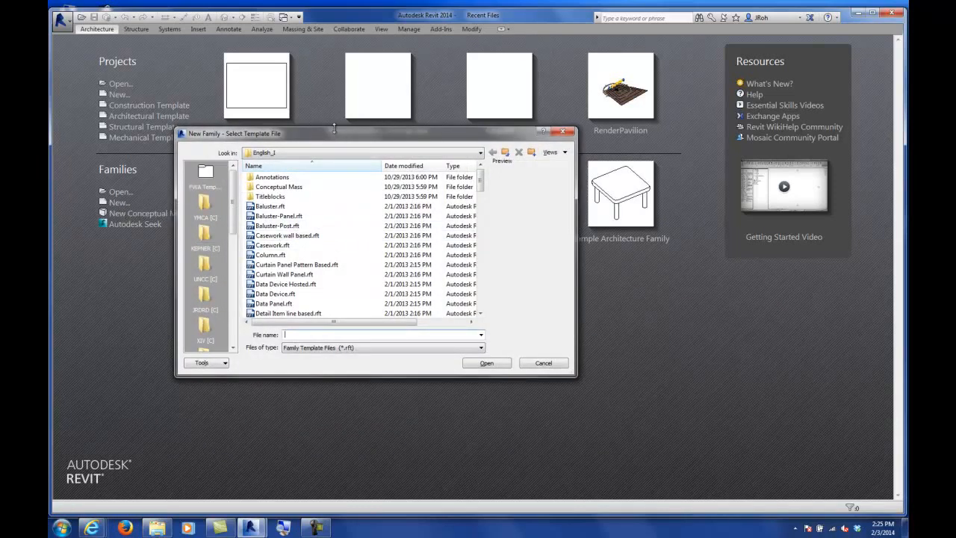
pyautogui.moveTo(335, 129); pyautogui.dragTo(339, 52)
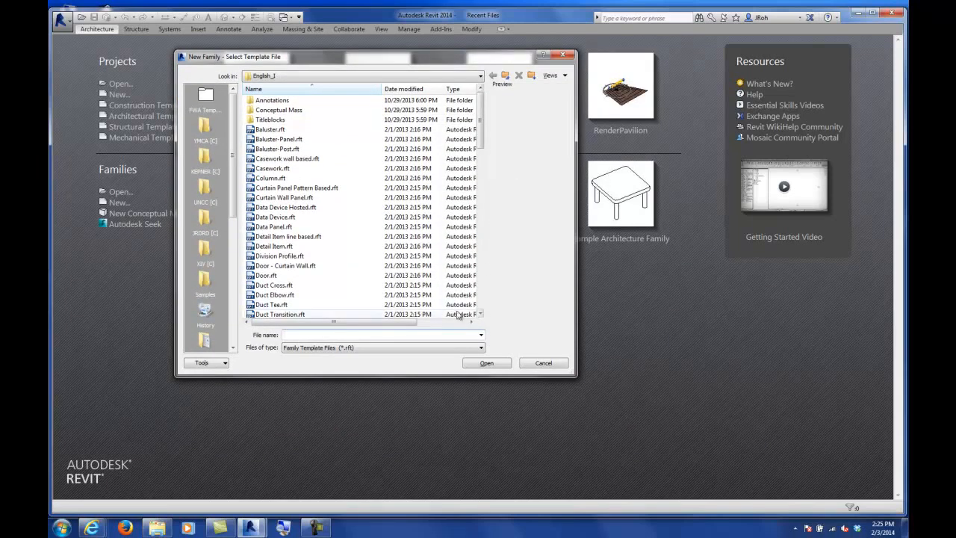
pyautogui.moveTo(392, 374); pyautogui.dragTo(393, 443)
pyautogui.moveTo(482, 111); pyautogui.dragTo(482, 127)
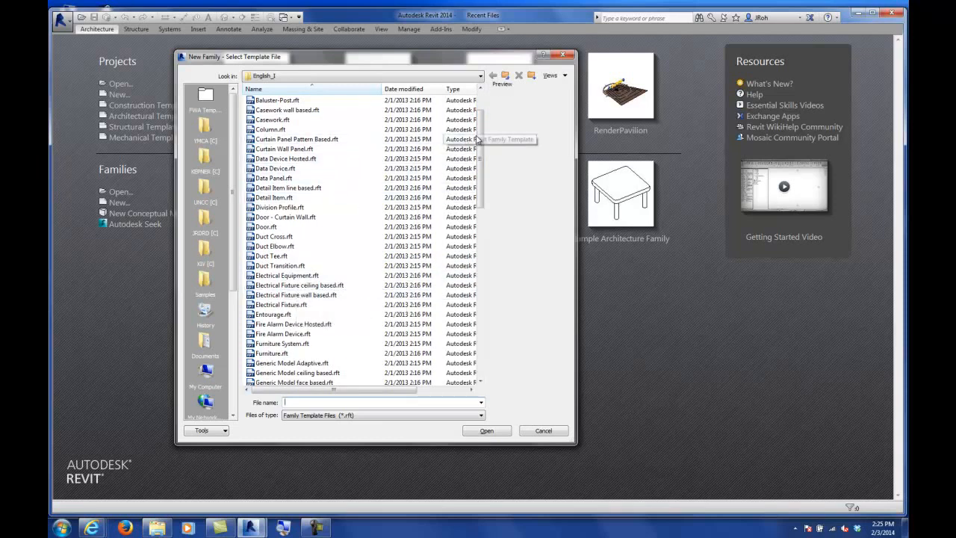
pyautogui.moveTo(482, 137); pyautogui.dragTo(498, 282)
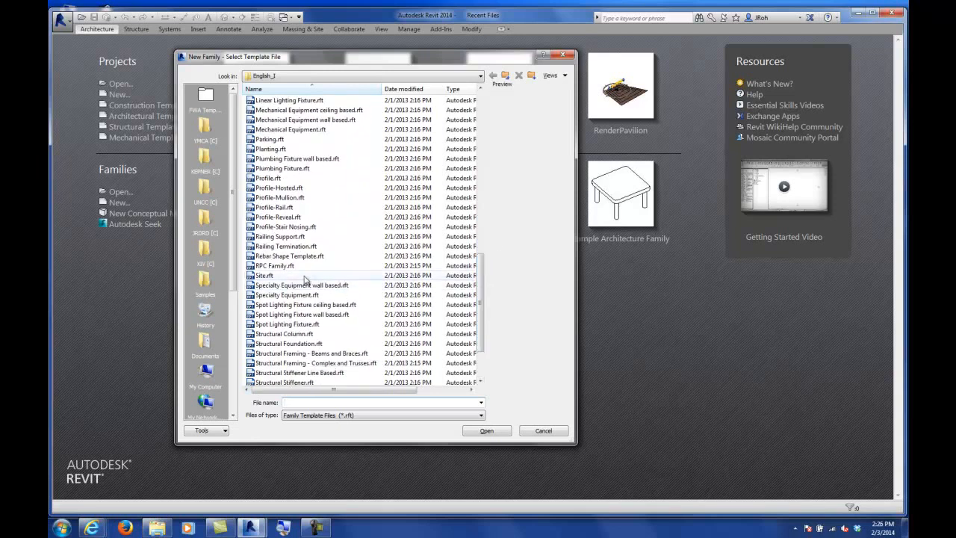
pyautogui.click(271, 179)
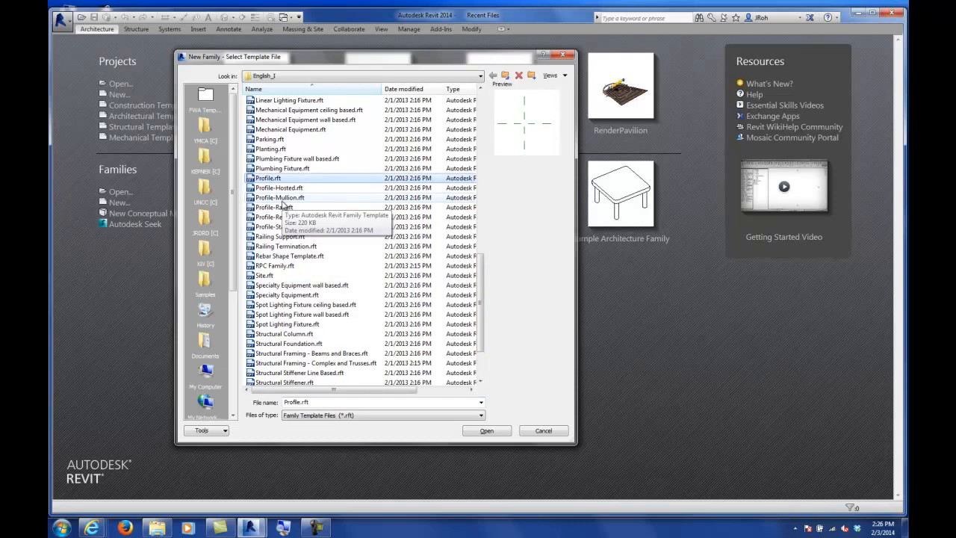
pyautogui.click(485, 431)
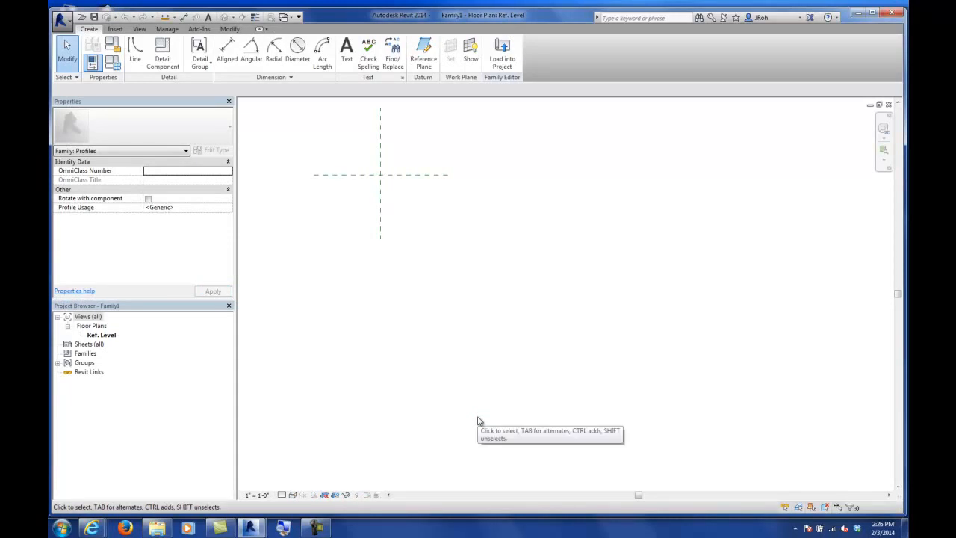
# Step: Browse the ribbon tabs available in the family editor
pyautogui.moveTo(446, 235); pyautogui.dragTo(585, 374, button='middle')
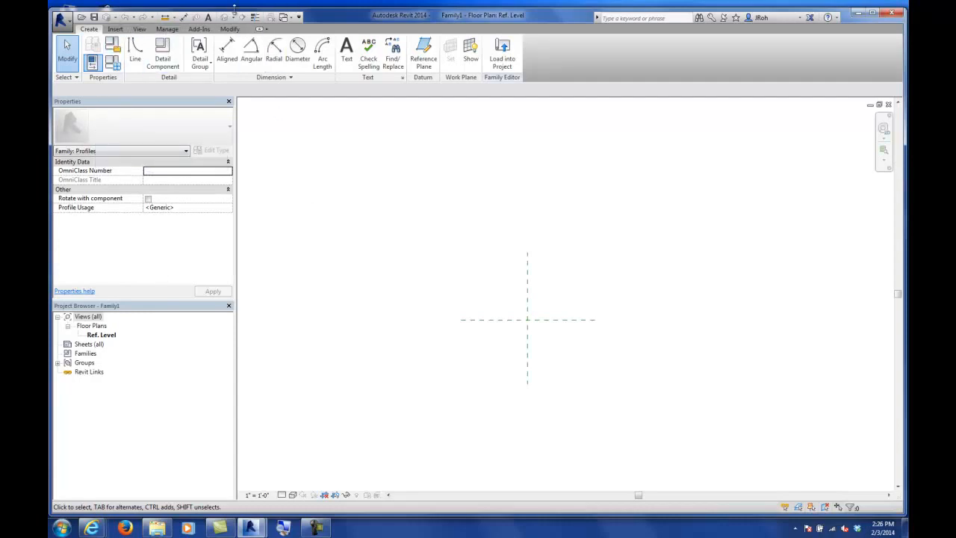
pyautogui.click(117, 31)
pyautogui.click(139, 31)
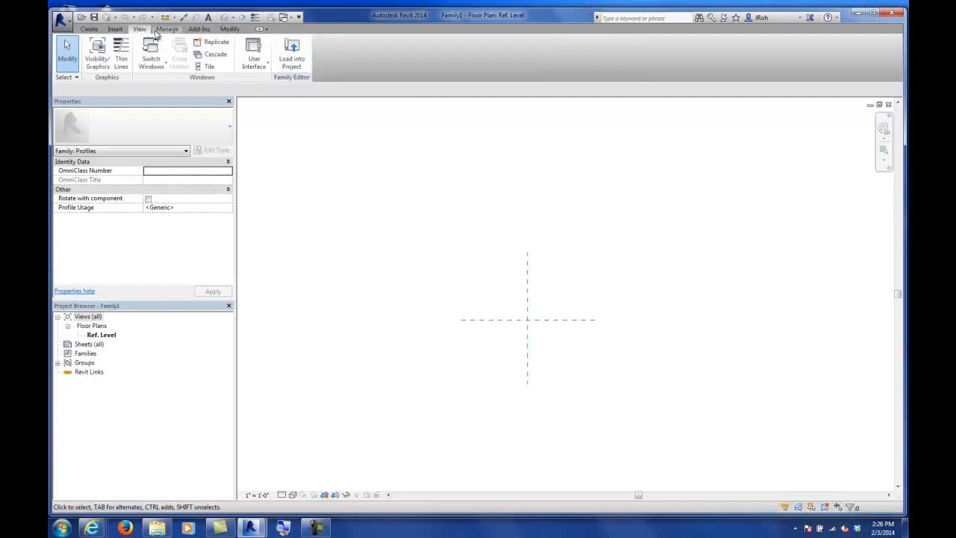
pyautogui.click(167, 29)
pyautogui.click(199, 29)
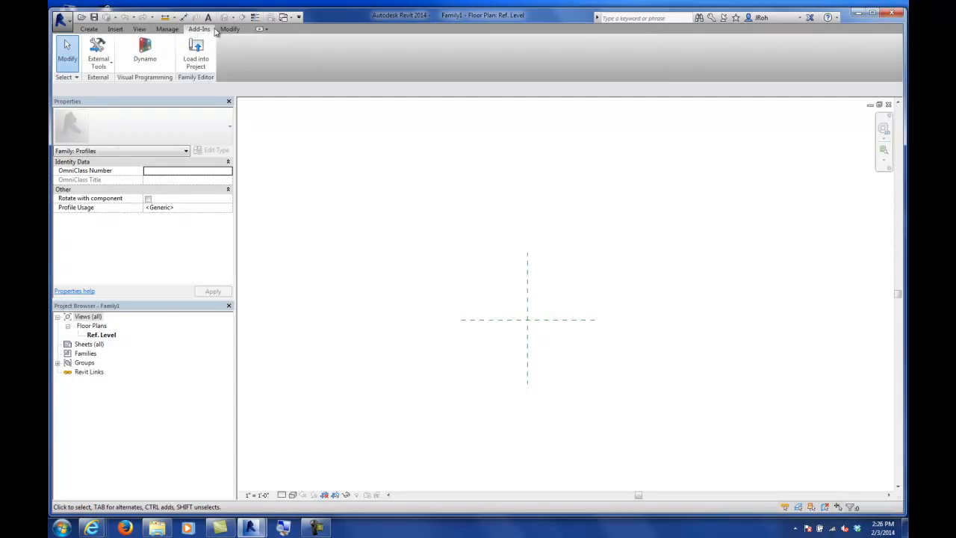
pyautogui.click(229, 29)
pyautogui.click(88, 29)
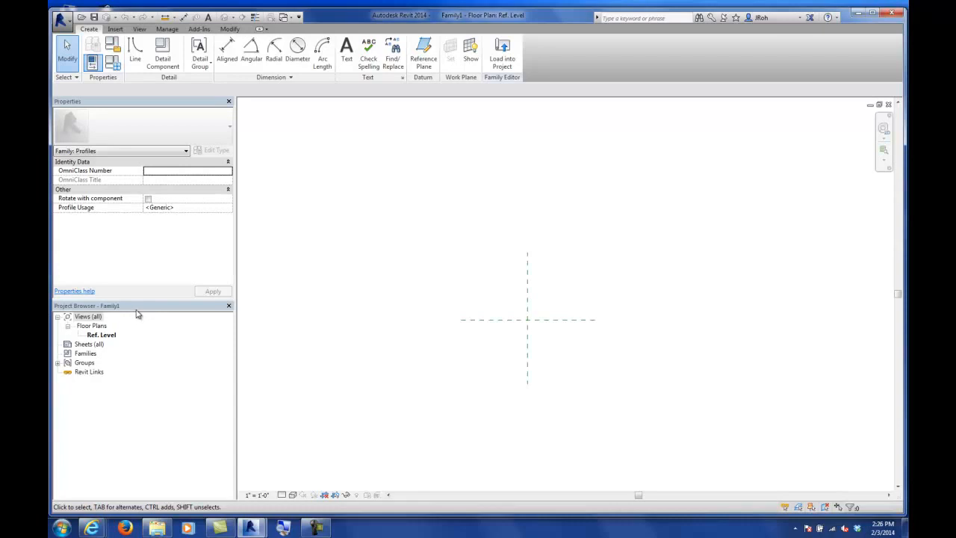
# Step: Dock the Project Browser along the right side of the window
pyautogui.moveTo(137, 313); pyautogui.dragTo(877, 228)
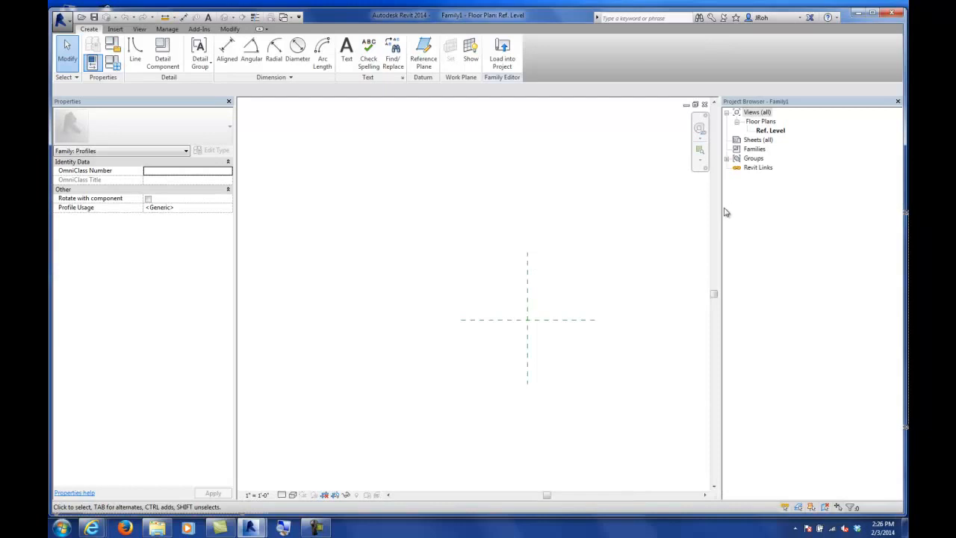
pyautogui.moveTo(720, 208); pyautogui.dragTo(759, 211)
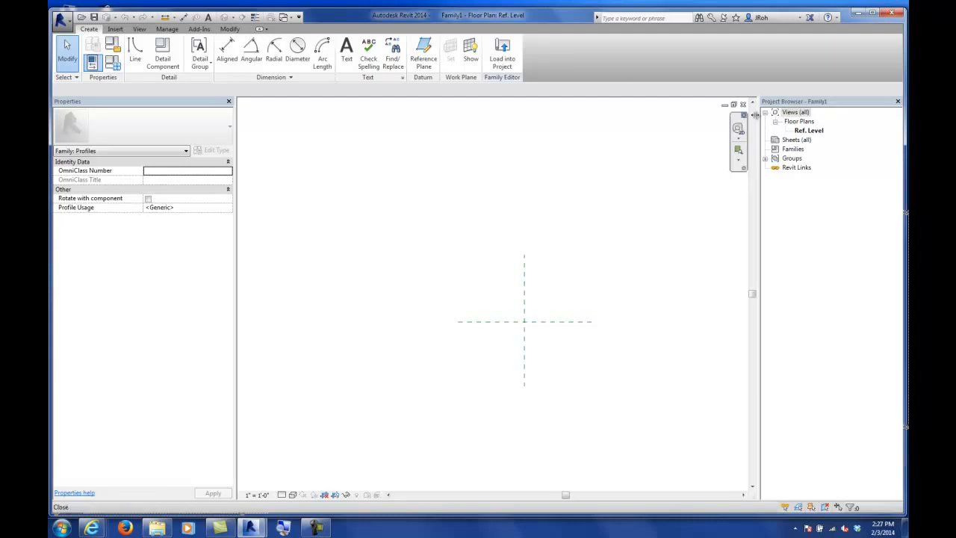
pyautogui.moveTo(552, 259); pyautogui.dragTo(499, 221, button='middle')
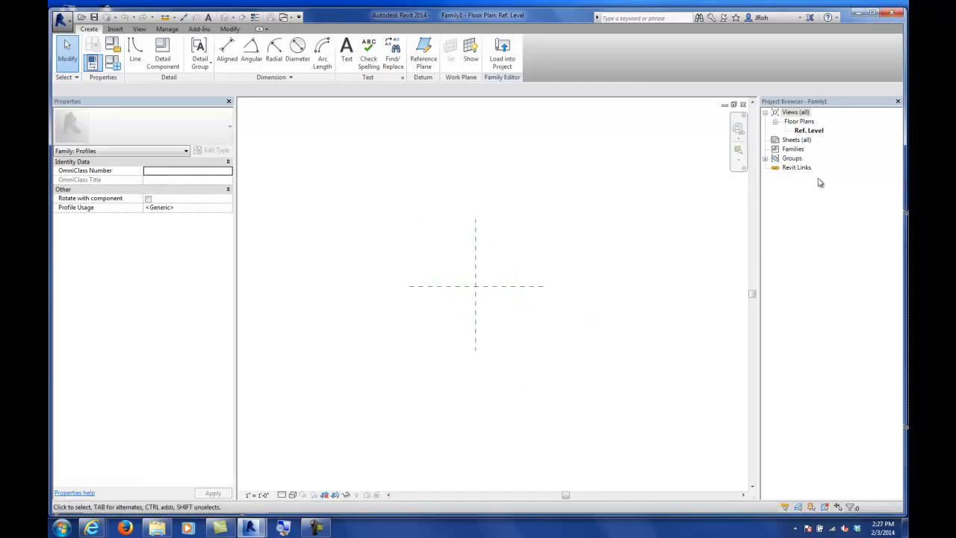
pyautogui.moveTo(795, 107); pyautogui.dragTo(571, 163)
pyautogui.moveTo(623, 370); pyautogui.dragTo(625, 350)
pyautogui.moveTo(630, 162)
pyautogui.mouseDown()
pyautogui.moveTo(895, 152)
pyautogui.moveTo(770, 215)
pyautogui.mouseUp()
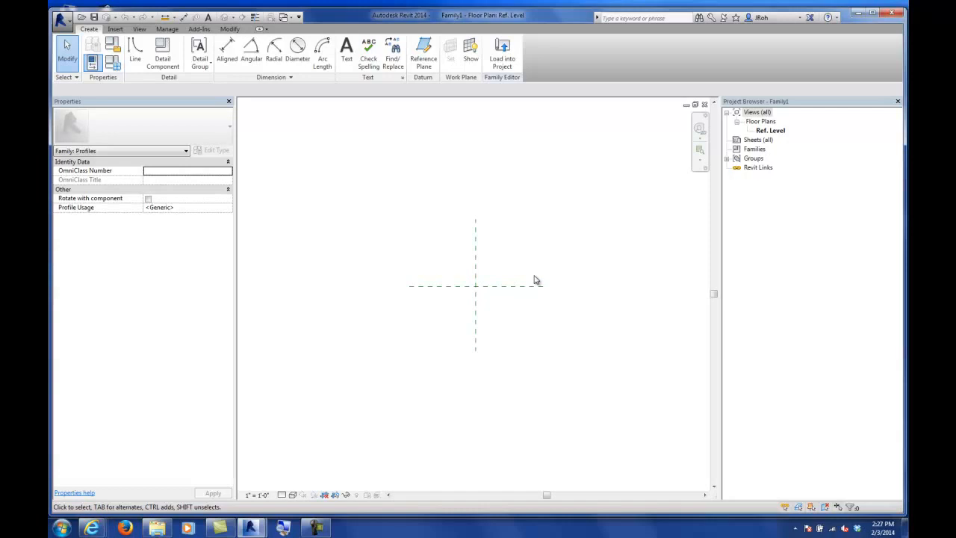
pyautogui.moveTo(550, 289); pyautogui.dragTo(500, 290, button='middle')
# Step: Draw a rectangle profile line from the reference planes' intersection, about 9 1/2" wide and 7" tall
pyautogui.scroll(3, 441, 284)
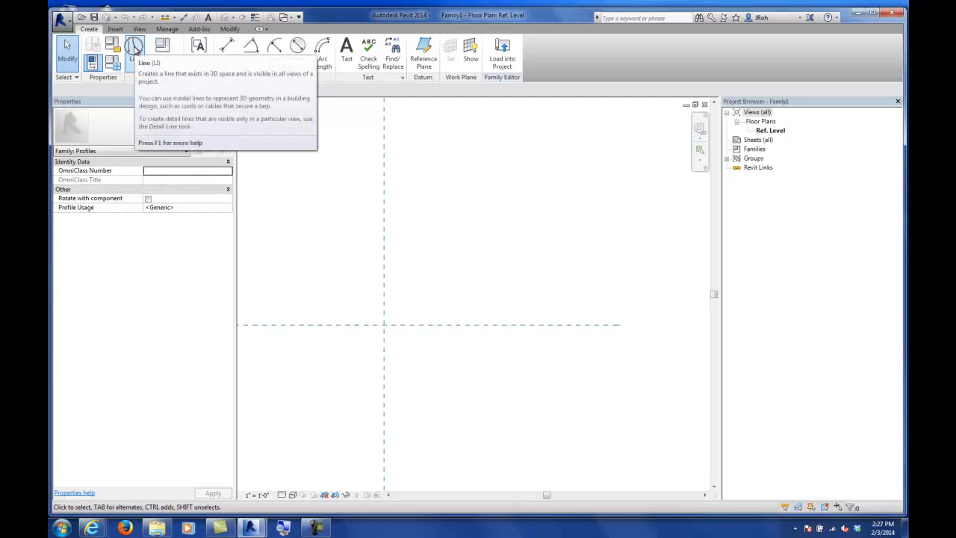
pyautogui.click(135, 46)
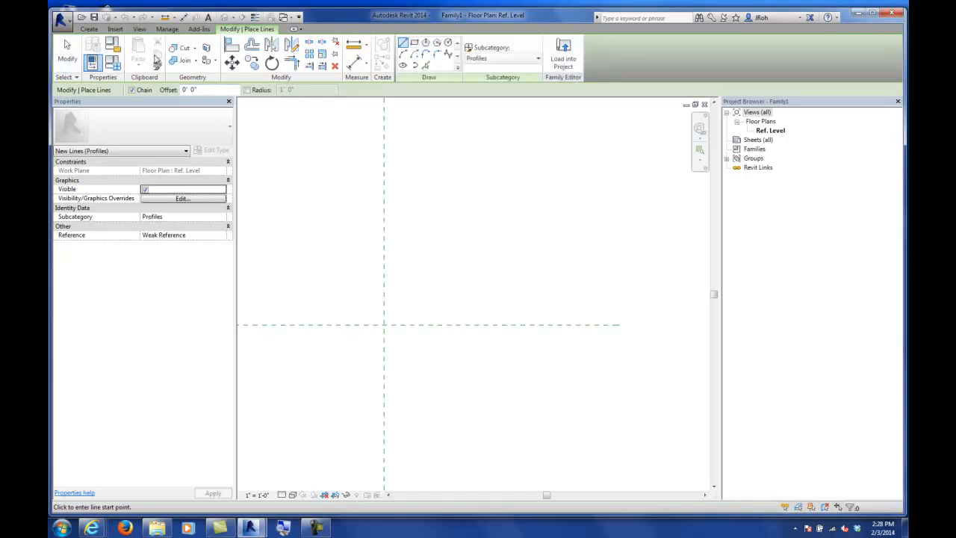
pyautogui.click(414, 43)
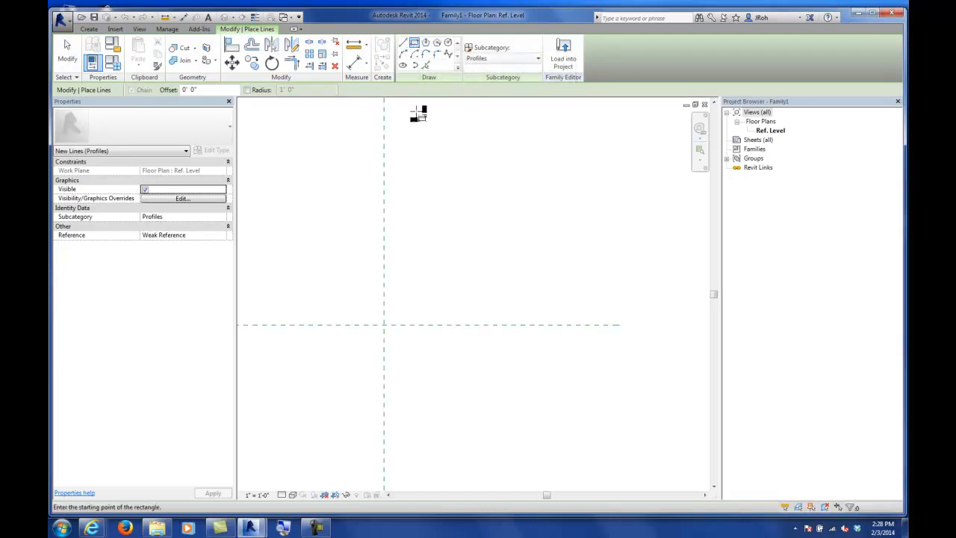
pyautogui.click(384, 325)
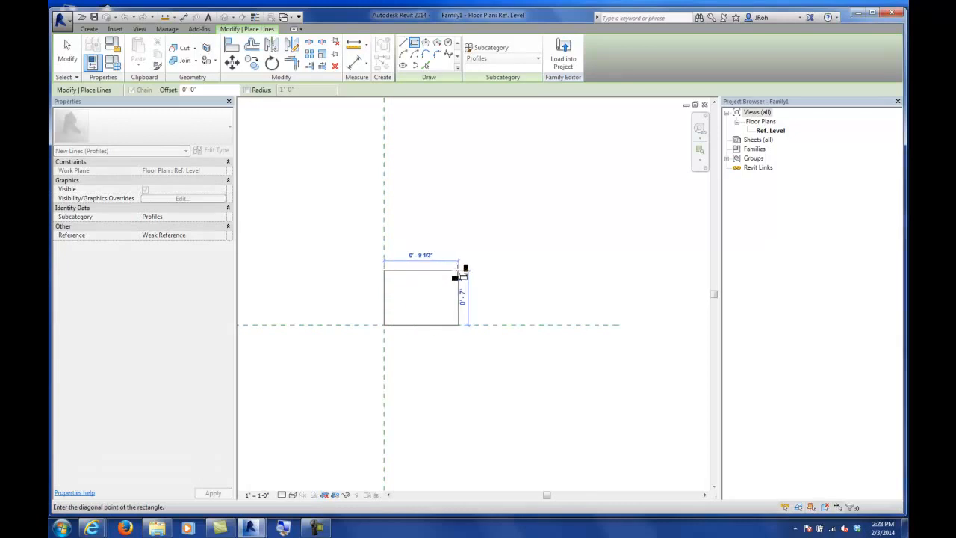
pyautogui.click(458, 271)
pyautogui.click(67, 52)
pyautogui.scroll(3, 401, 303)
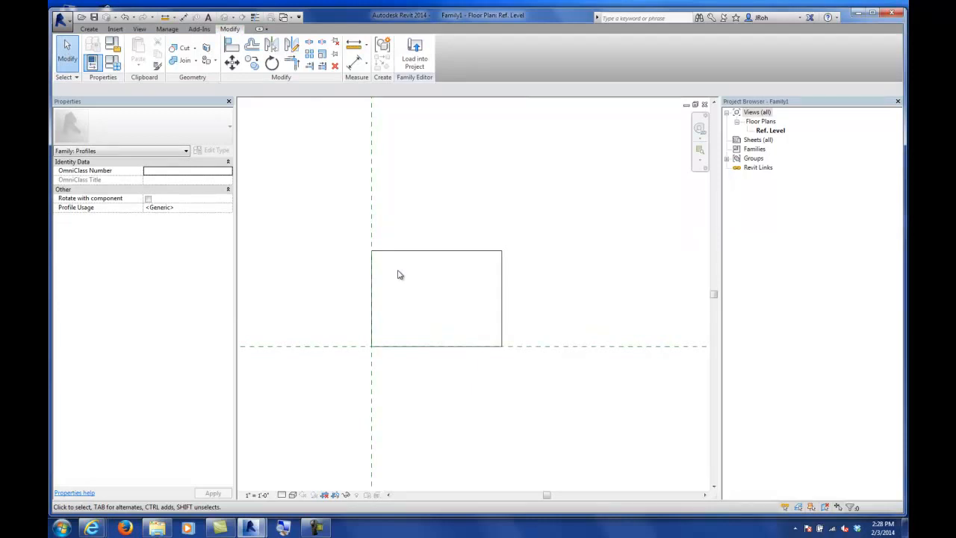
pyautogui.scroll(-3, 370, 254)
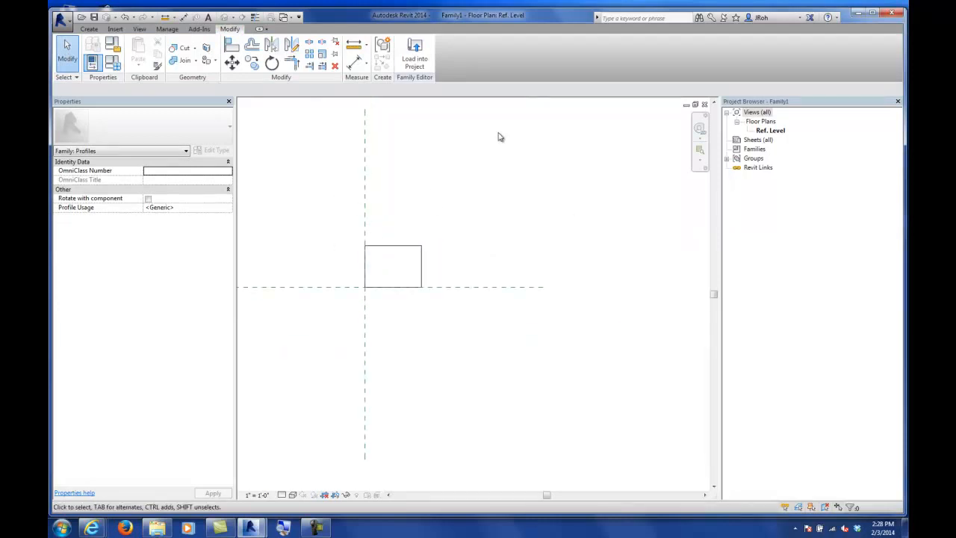
# Step: Select the rectangle's top edge and set its height to 1'-0"
pyautogui.scroll(3, 393, 257)
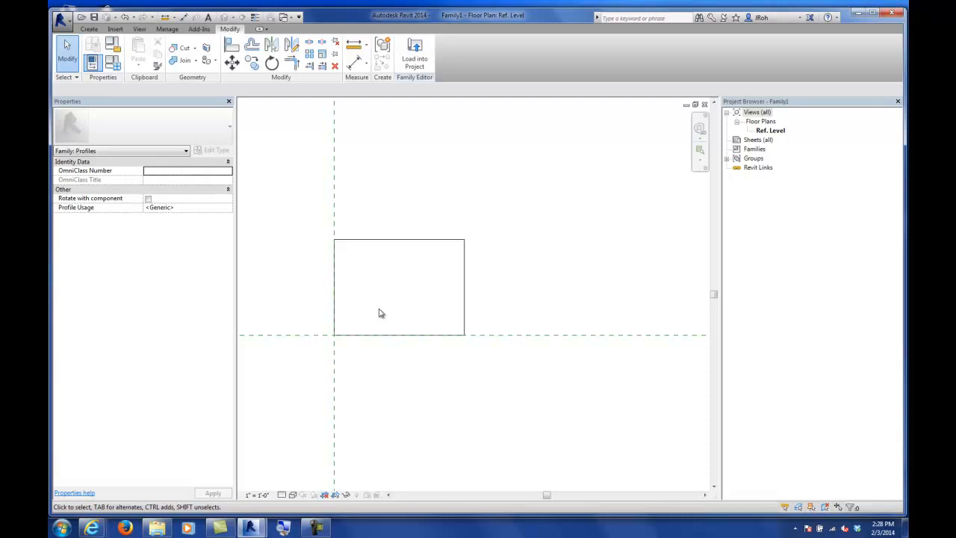
pyautogui.moveTo(506, 244); pyautogui.dragTo(501, 220, button='middle')
pyautogui.click(406, 190)
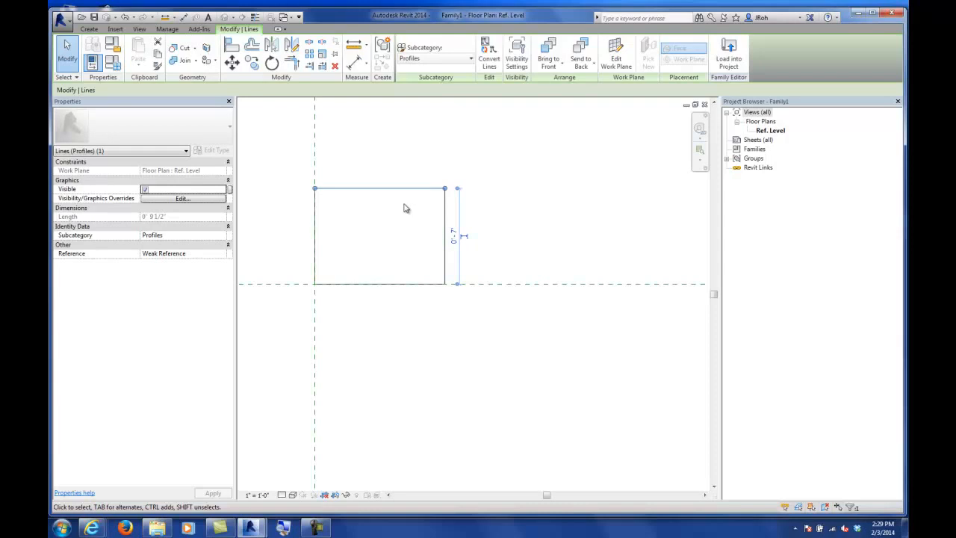
pyautogui.click(530, 202)
pyautogui.click(395, 191)
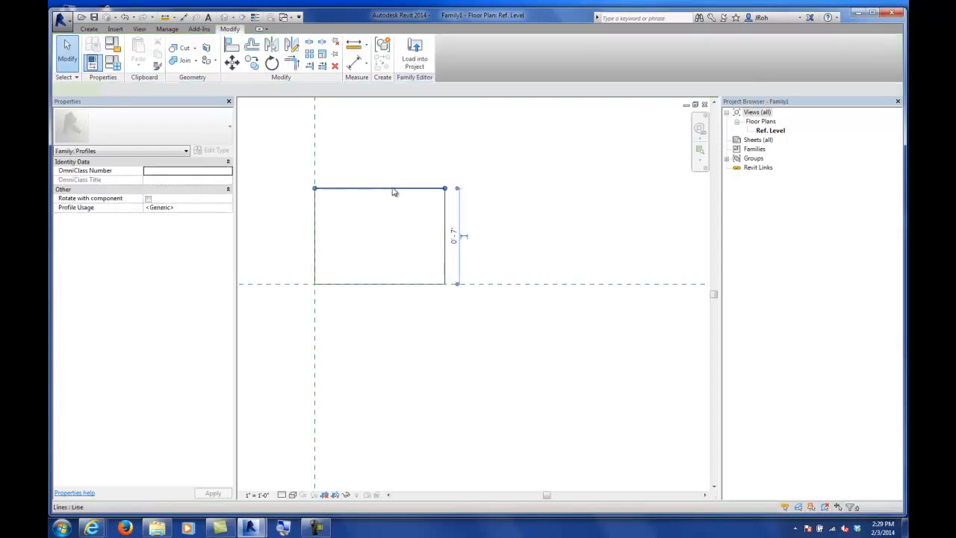
pyautogui.click(515, 217)
pyautogui.click(410, 193)
pyautogui.scroll(6, 464, 239)
pyautogui.scroll(-2, 465, 237)
pyautogui.scroll(-4, 466, 238)
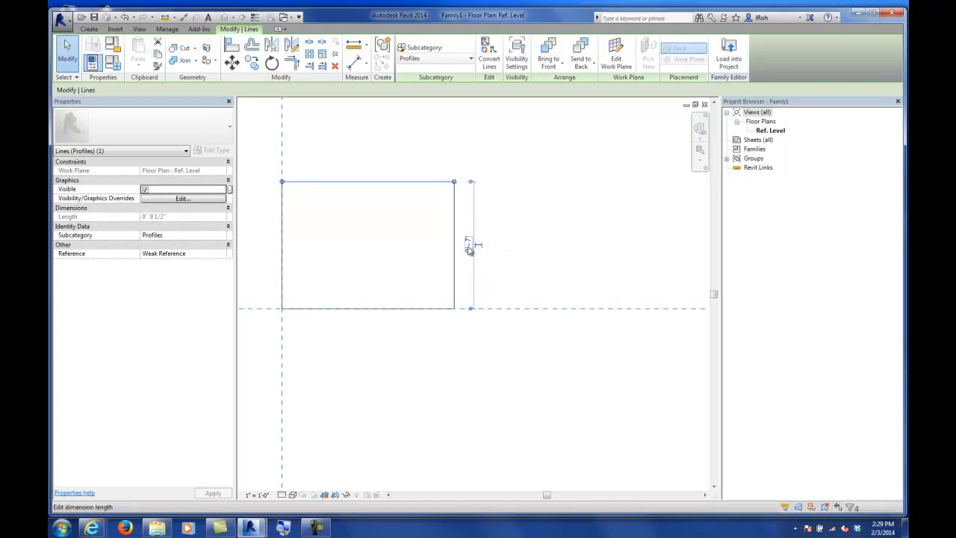
pyautogui.click(468, 249)
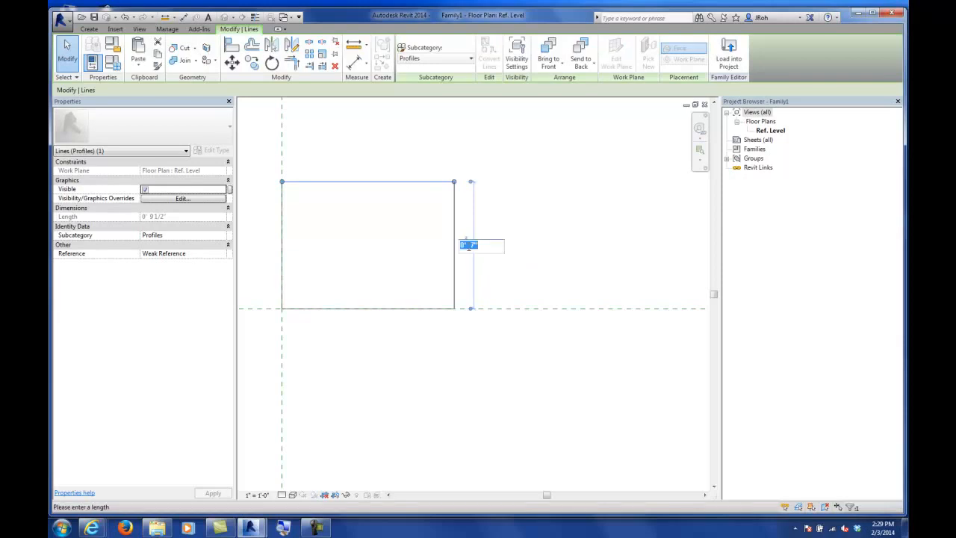
pyautogui.write('1')
pyautogui.press('Return')
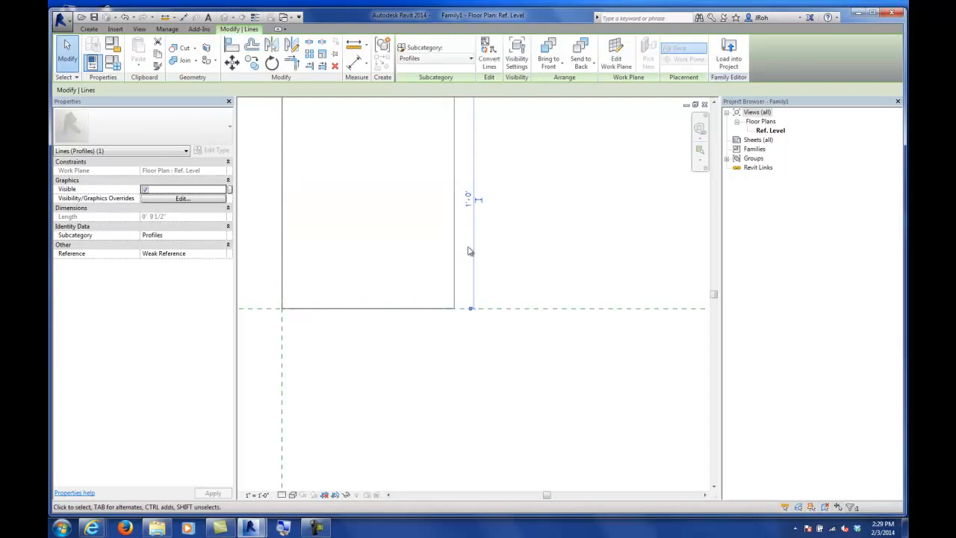
# Step: Set the rectangle's height to 4" by editing its temporary height dimension
pyautogui.scroll(-2, 469, 251)
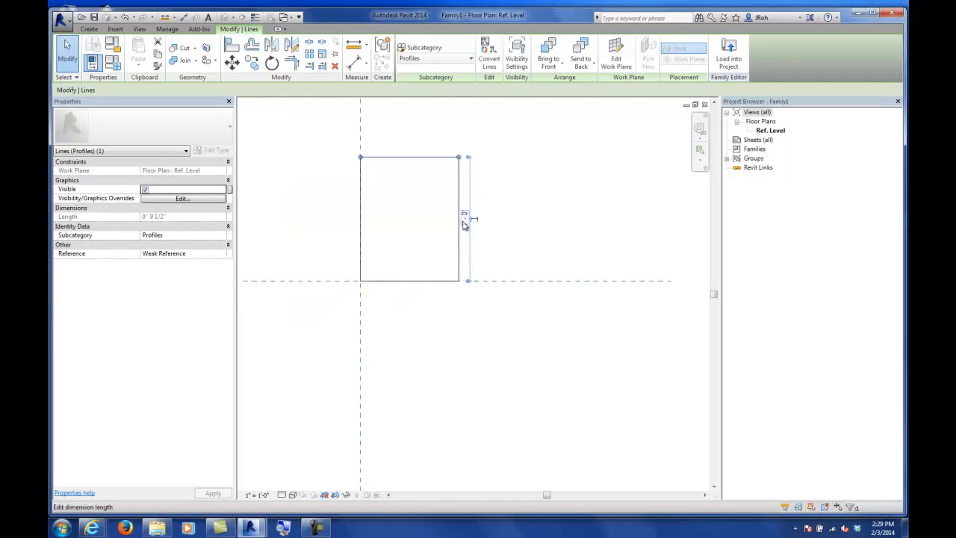
pyautogui.click(464, 218)
pyautogui.write('0 4')
pyautogui.press('Return')
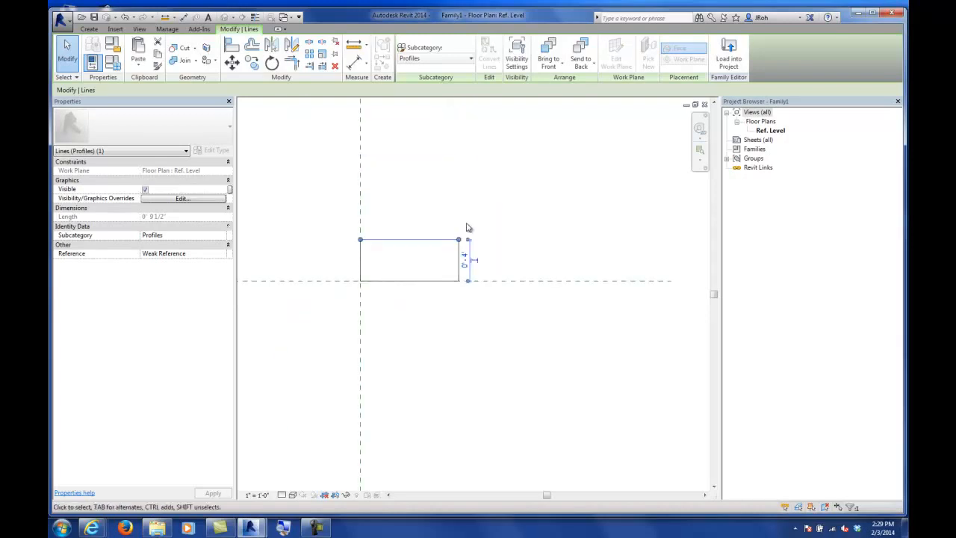
# Step: Select the rectangle's right edge and set its width to 5"
pyautogui.click(458, 214)
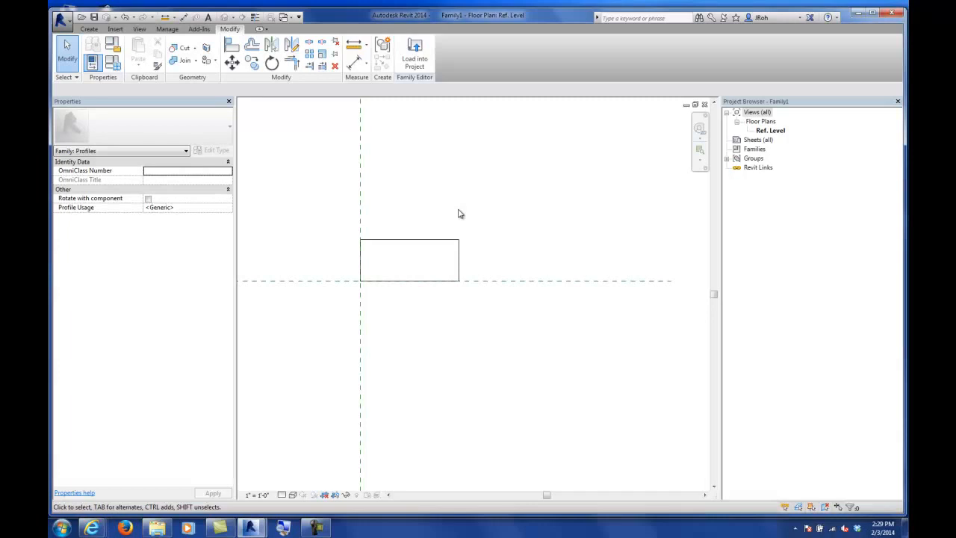
pyautogui.click(459, 258)
pyautogui.scroll(3, 404, 290)
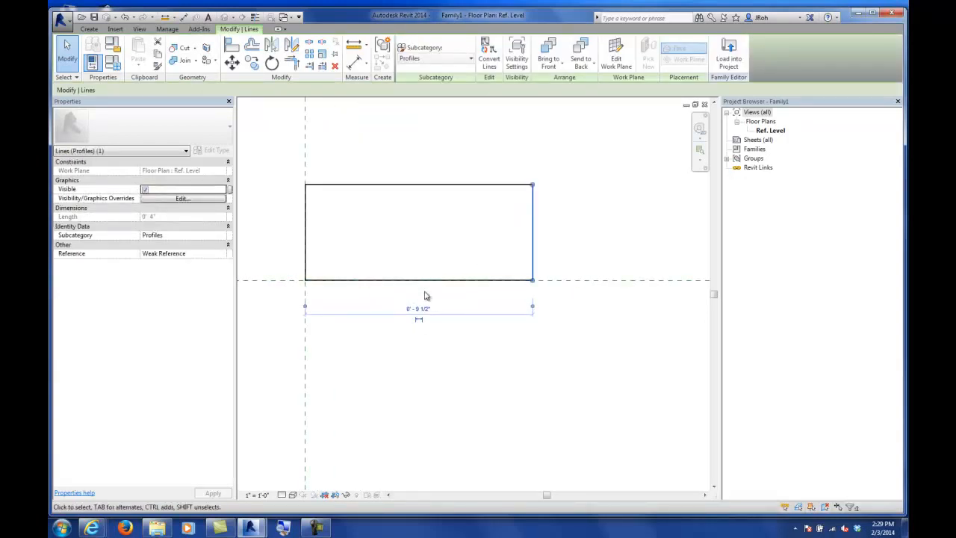
pyautogui.click(425, 309)
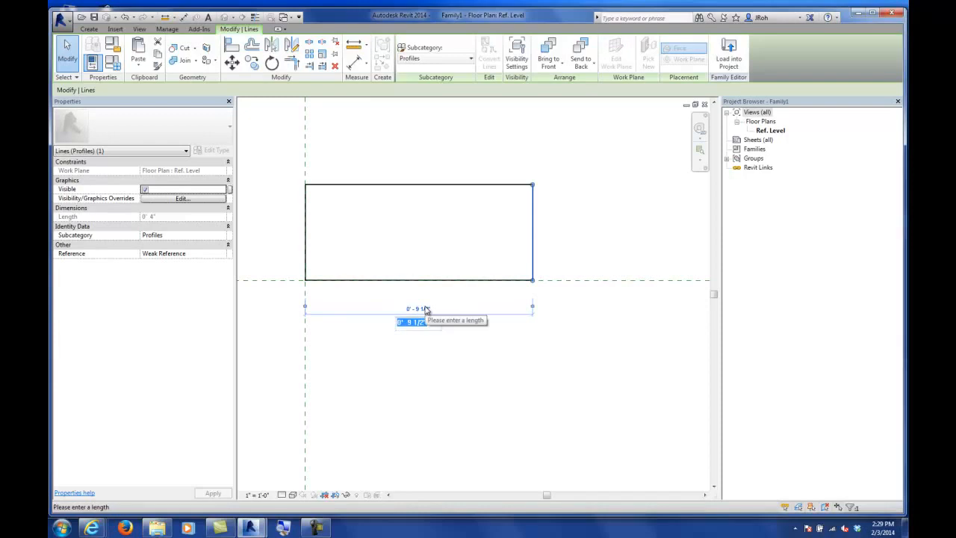
pyautogui.write('5"')
pyautogui.press('Return')
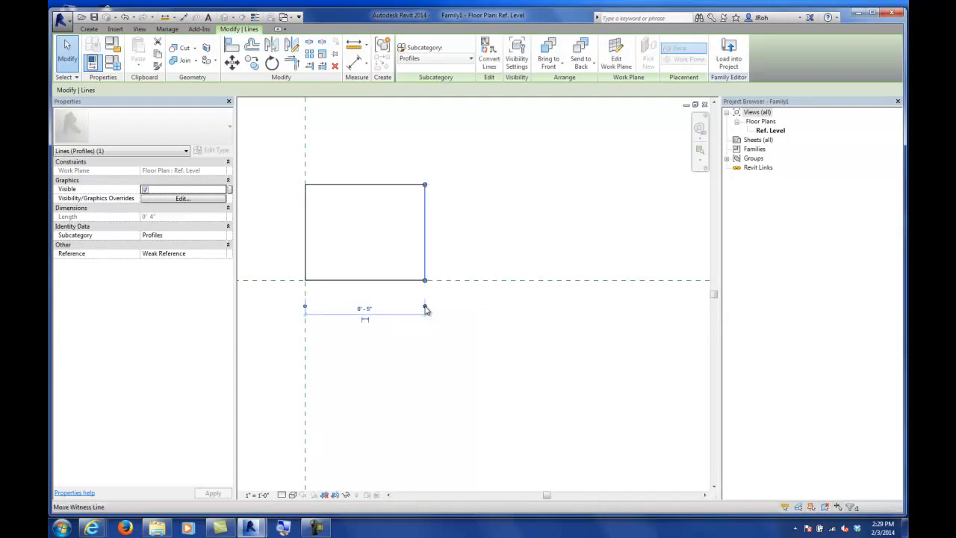
pyautogui.press('Escape')
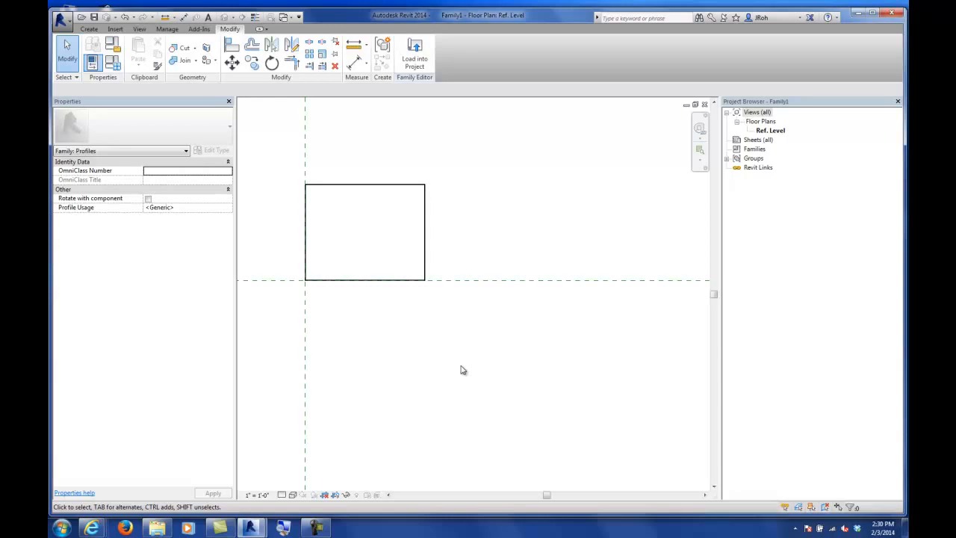
# Step: Make the rectangle's width dimension permanent and move it below the rectangle
pyautogui.click(425, 233)
pyautogui.scroll(-2, 446, 248)
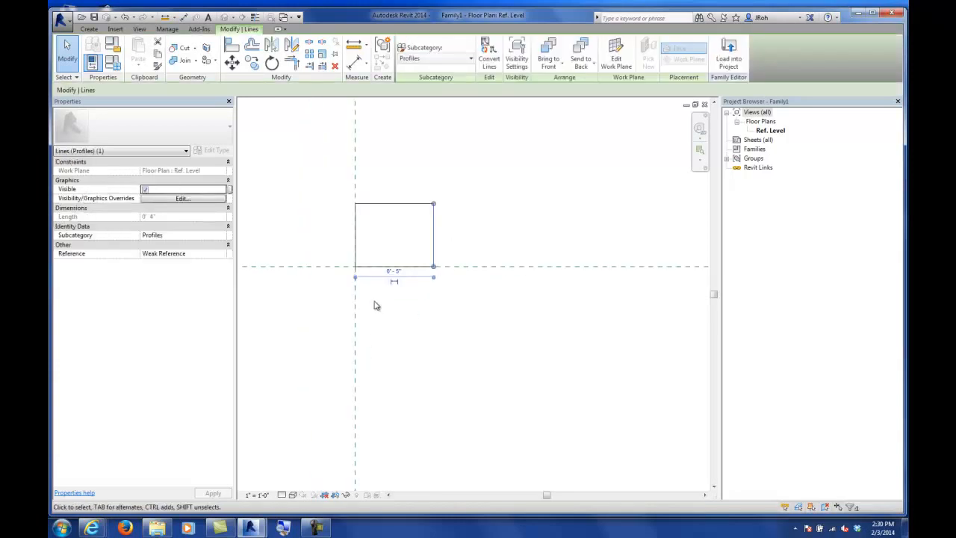
pyautogui.scroll(3, 397, 288)
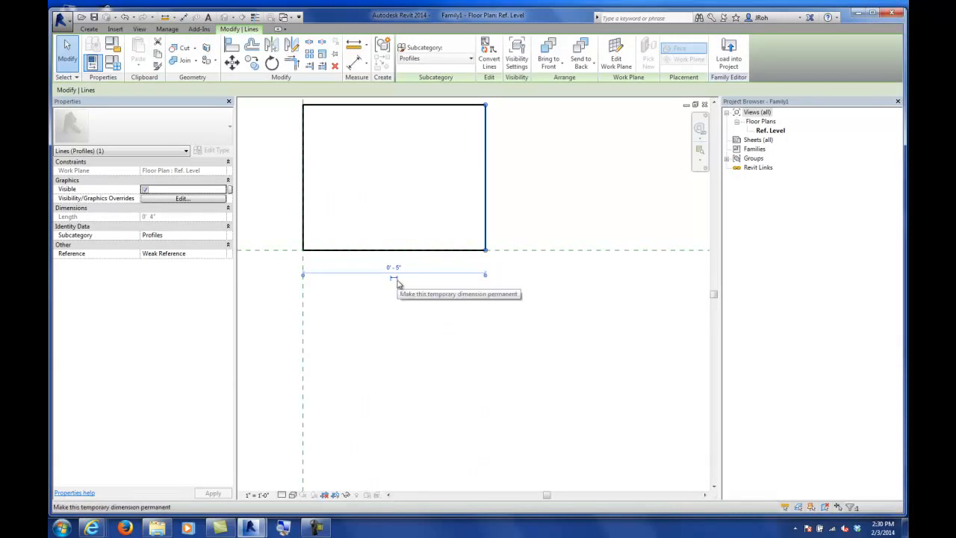
pyautogui.click(396, 283)
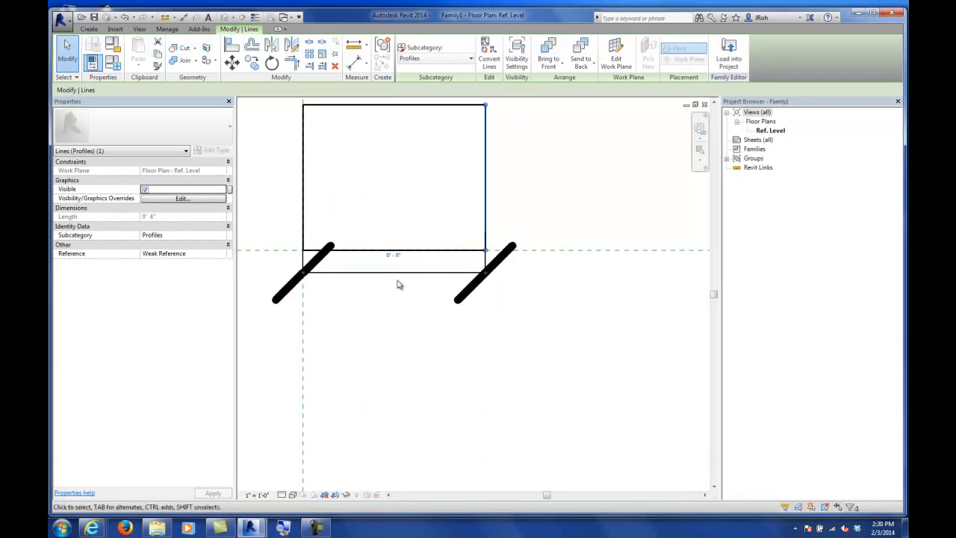
pyautogui.click(429, 341)
pyautogui.moveTo(439, 277); pyautogui.dragTo(452, 426)
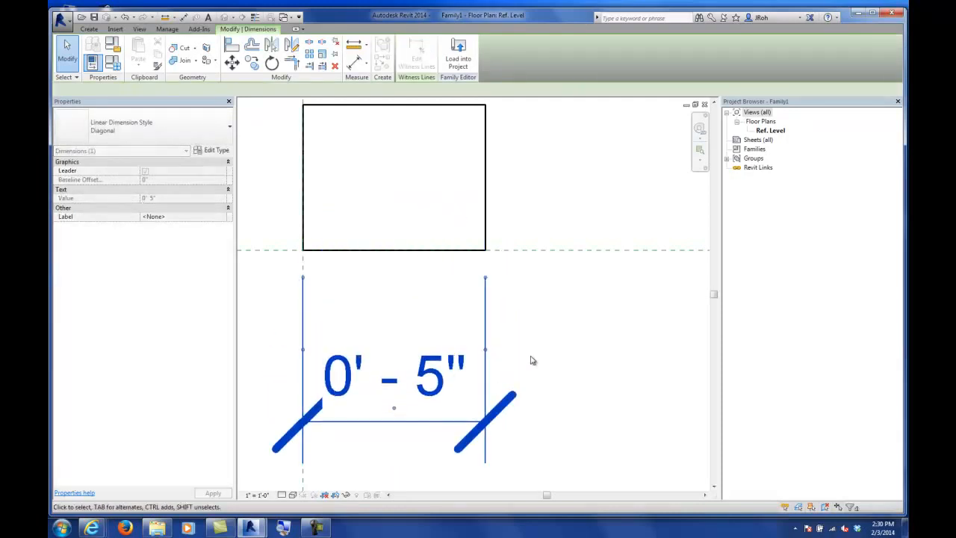
pyautogui.scroll(-3, 531, 359)
pyautogui.click(521, 263)
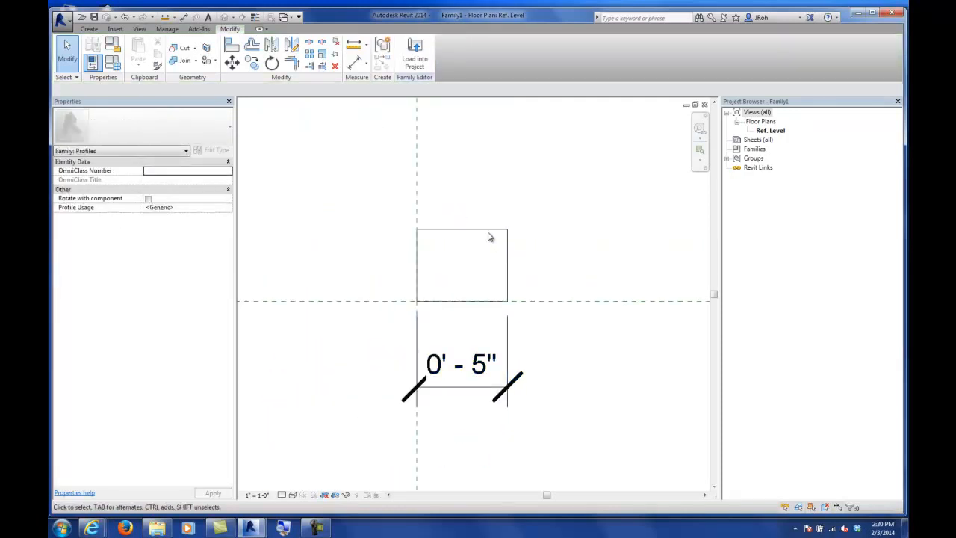
# Step: Make the rectangle's height dimension permanent and move it to the right of the rectangle
pyautogui.click(491, 231)
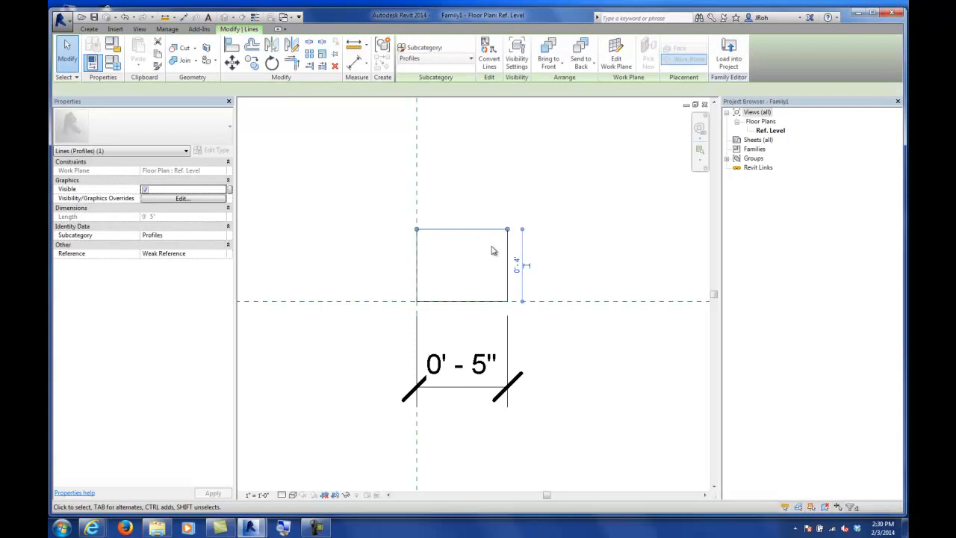
pyautogui.click(526, 266)
pyautogui.click(563, 265)
pyautogui.click(525, 282)
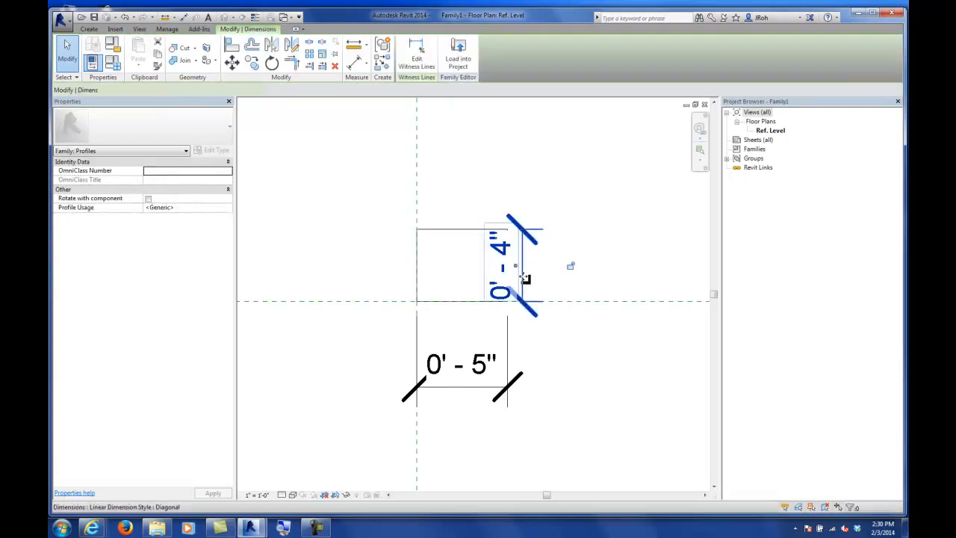
pyautogui.moveTo(526, 285); pyautogui.dragTo(593, 293)
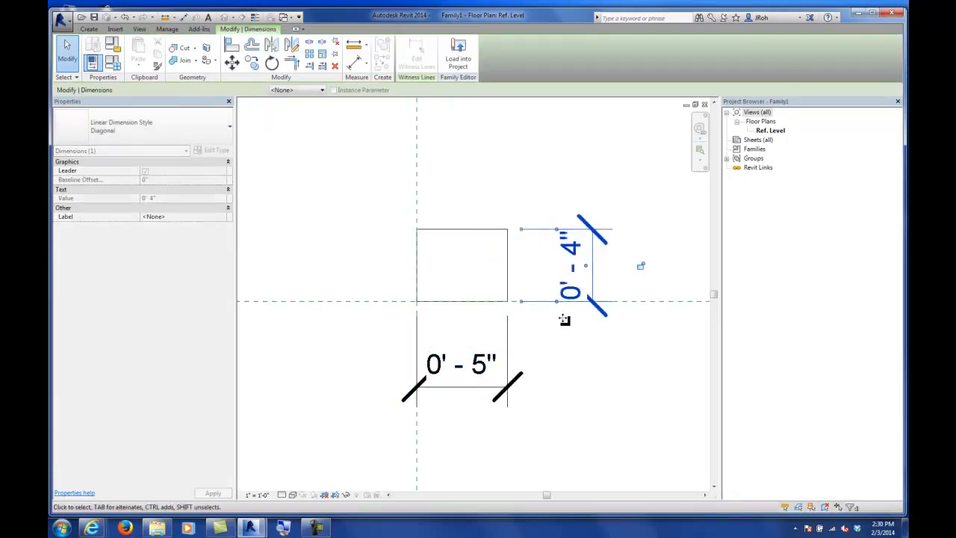
pyautogui.click(592, 359)
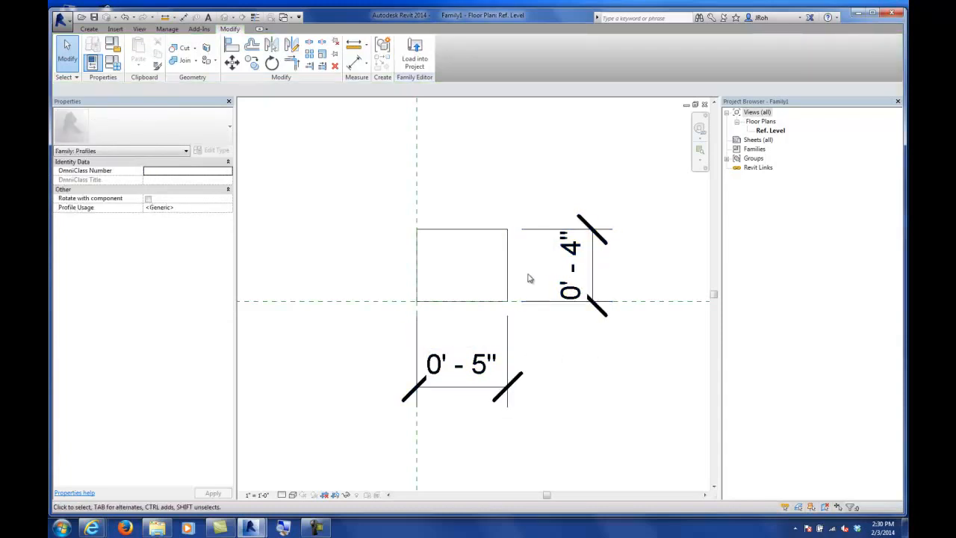
# Step: Inspect the rectangle's edges and their dimensions by selecting each line in turn
pyautogui.scroll(-2, 547, 343)
pyautogui.scroll(3, 547, 343)
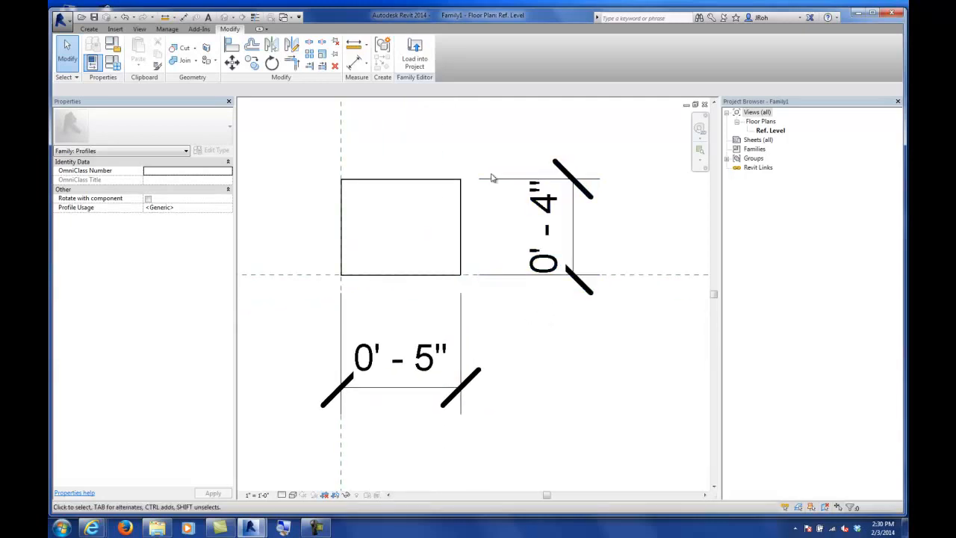
pyautogui.click(464, 226)
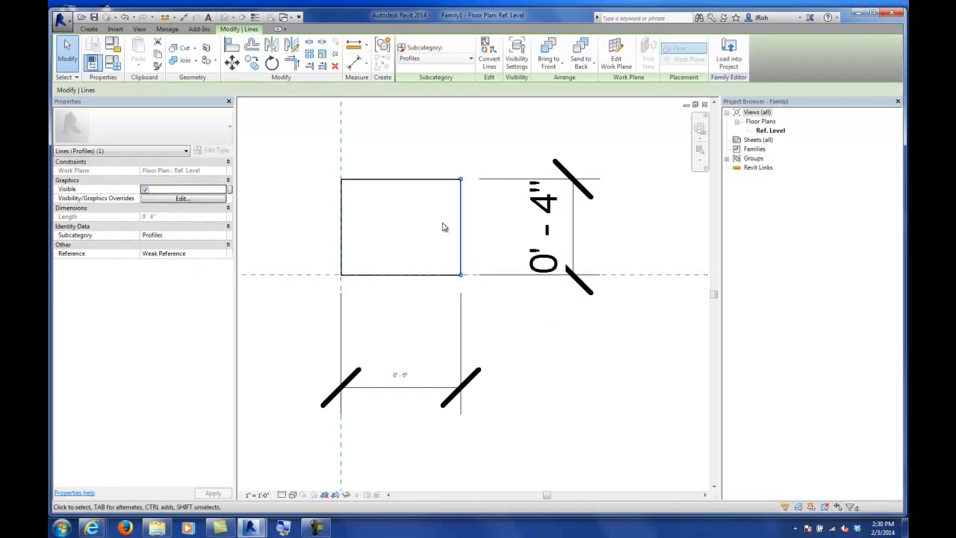
pyautogui.click(404, 200)
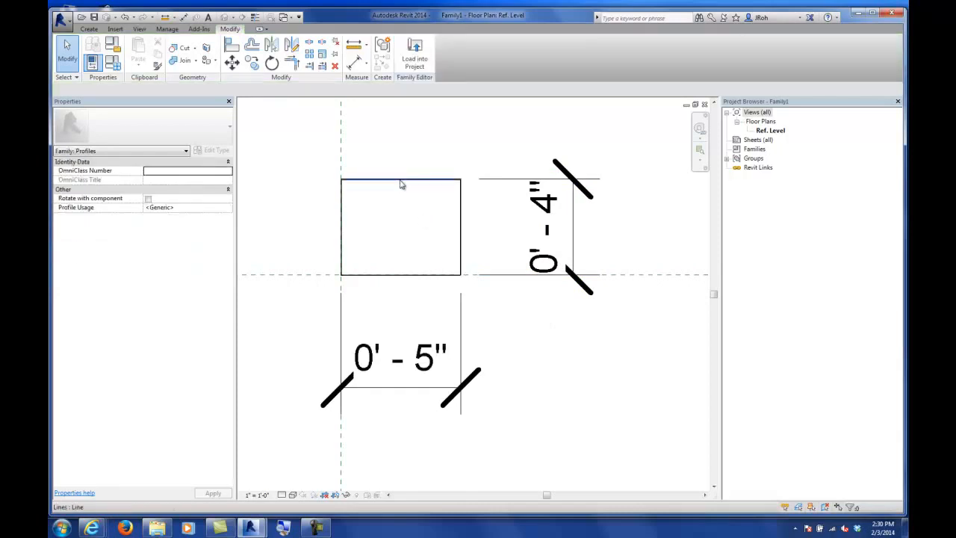
pyautogui.click(399, 180)
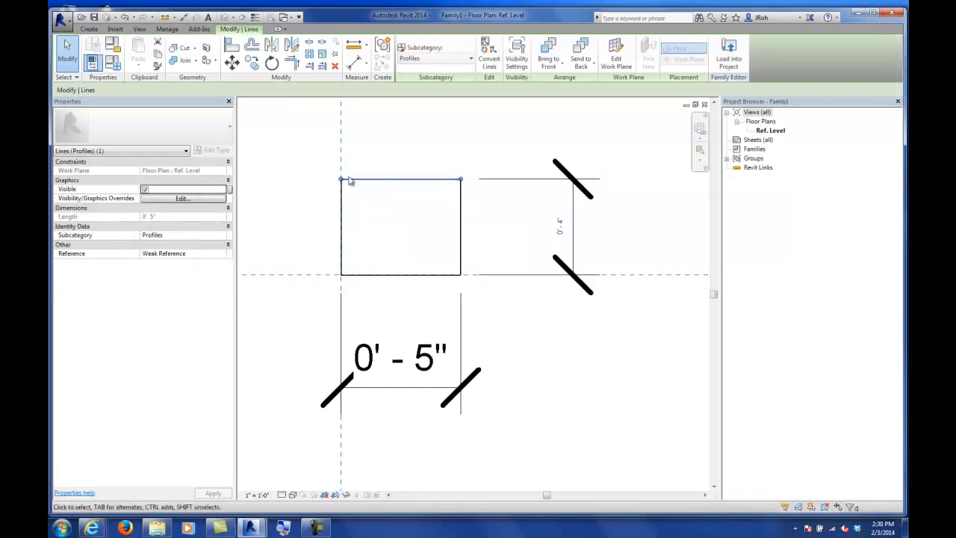
pyautogui.click(461, 218)
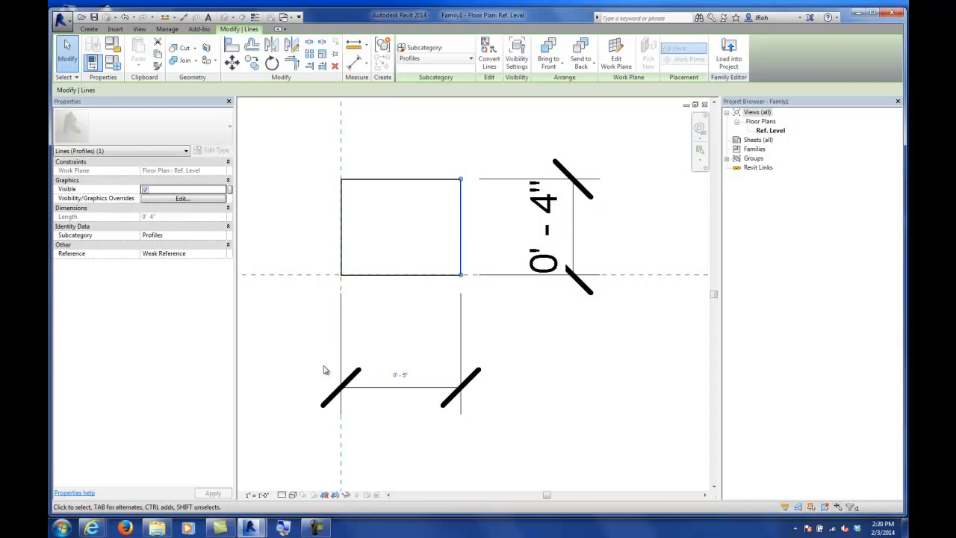
pyautogui.click(526, 343)
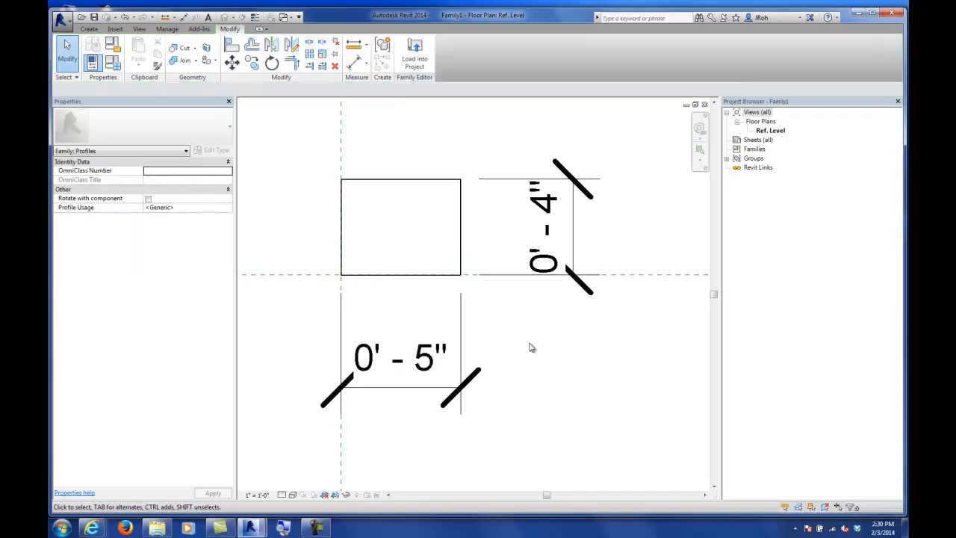
pyautogui.scroll(-1, 530, 345)
pyautogui.moveTo(549, 348); pyautogui.dragTo(491, 301, button='middle')
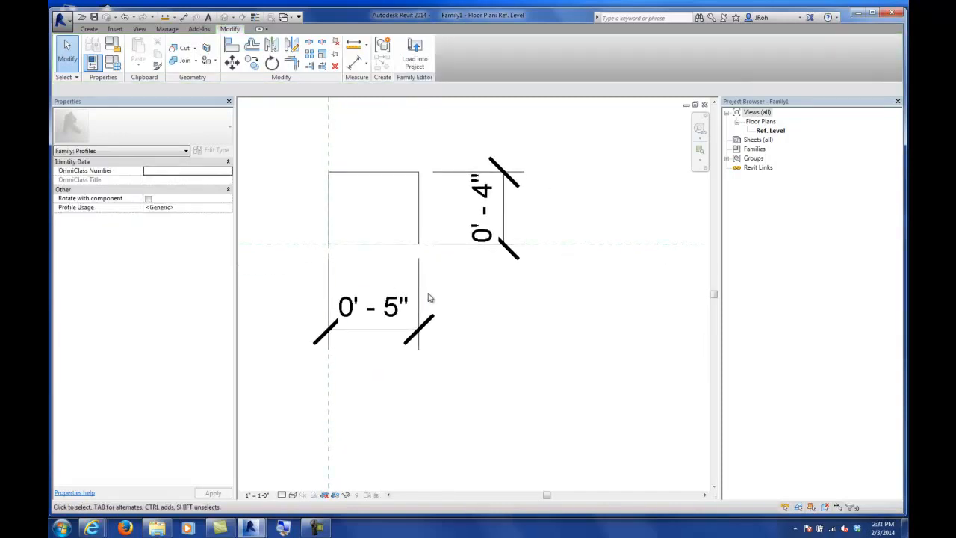
# Step: Save the family as Rectangle.rfa
pyautogui.click(64, 25)
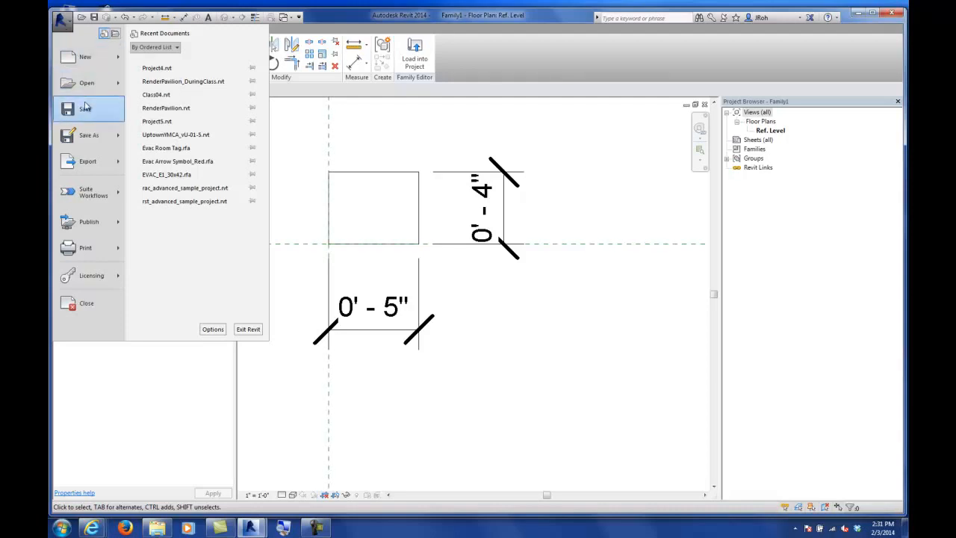
pyautogui.moveTo(87, 137)
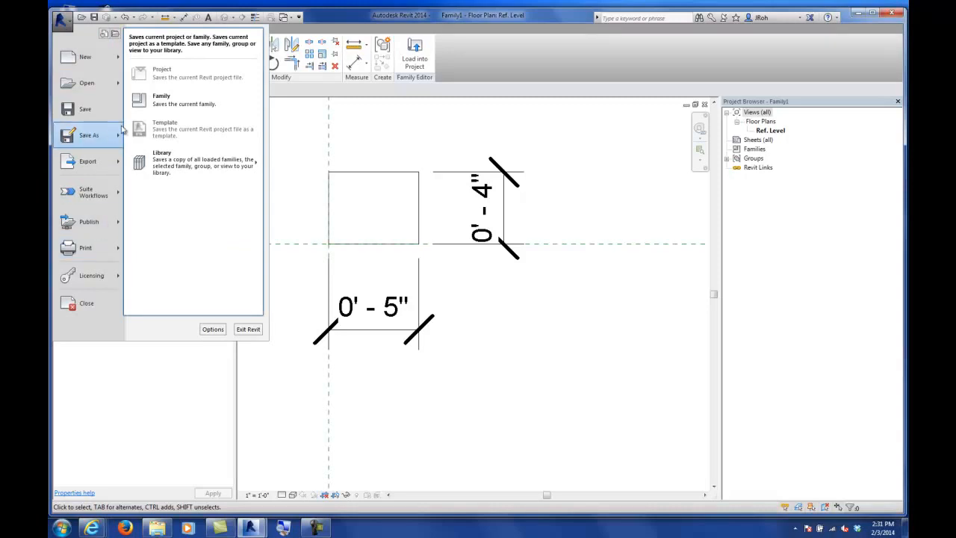
pyautogui.click(165, 106)
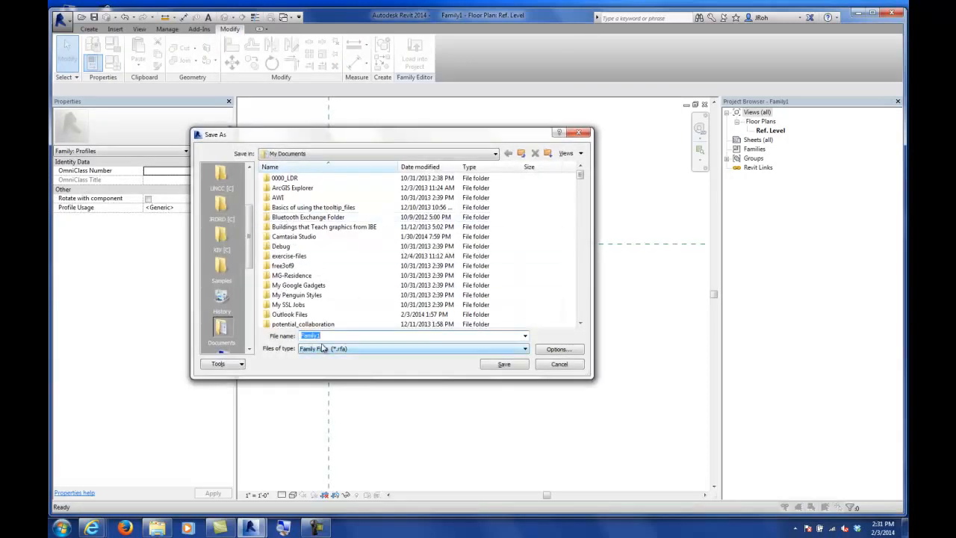
pyautogui.write('Rectangle')
pyautogui.press('Return')
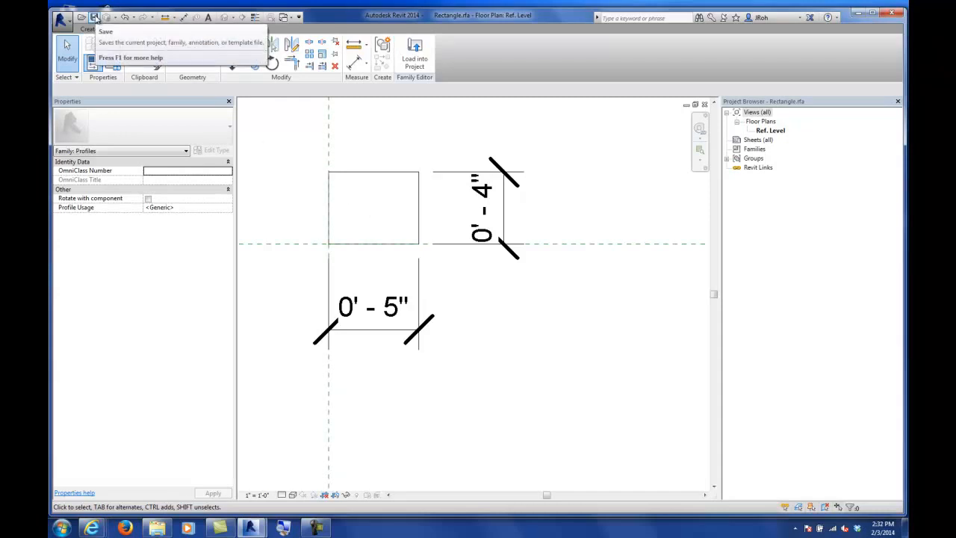
pyautogui.click(94, 17)
# Step: Open Family Types and add a length type parameter named h under Dimensions
pyautogui.moveTo(378, 122); pyautogui.dragTo(354, 111, button='middle')
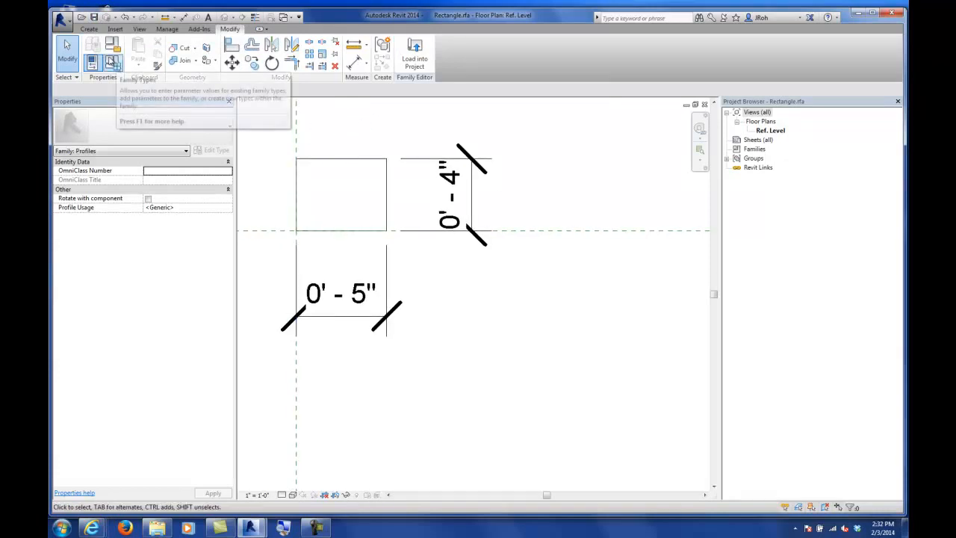
pyautogui.click(88, 29)
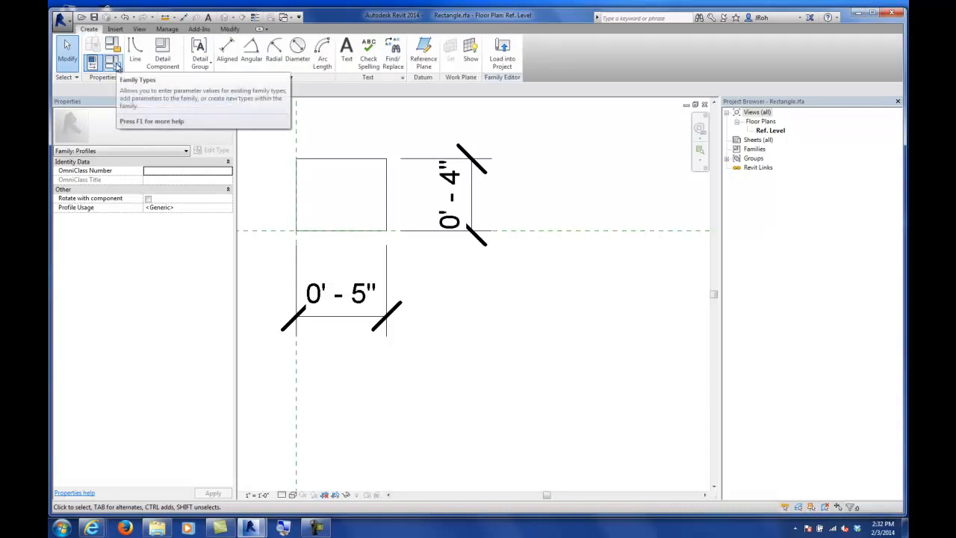
pyautogui.press('ctrl')
pyautogui.press('ctrl')
pyautogui.press('ctrl')
pyautogui.press('ctrl')
pyautogui.press('ctrl')
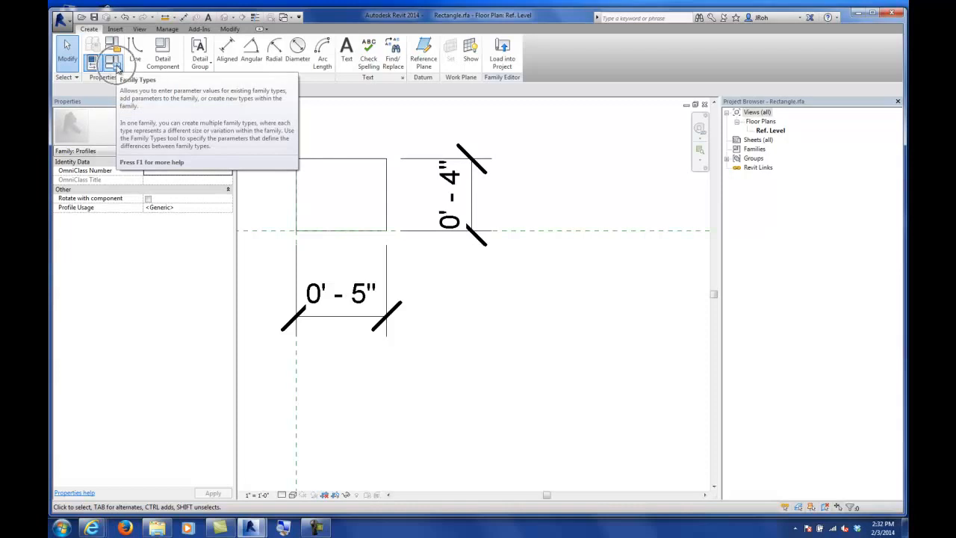
pyautogui.press('ctrl')
pyautogui.click(114, 65)
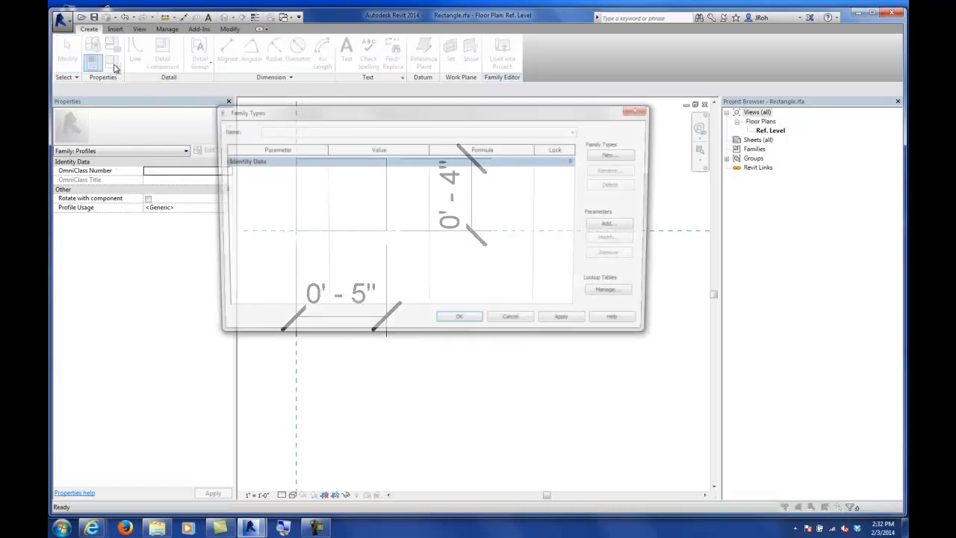
pyautogui.moveTo(312, 122); pyautogui.dragTo(346, 128)
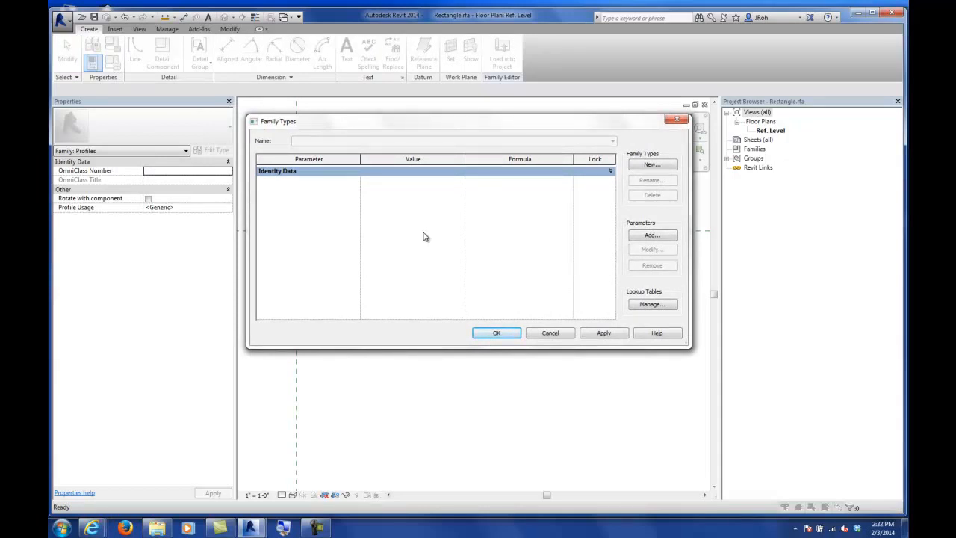
pyautogui.click(653, 236)
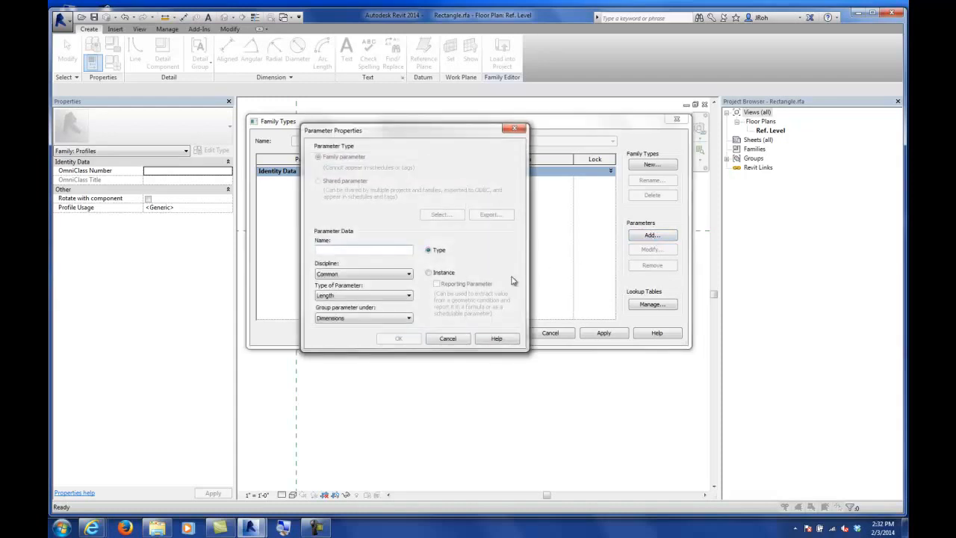
pyautogui.click(342, 297)
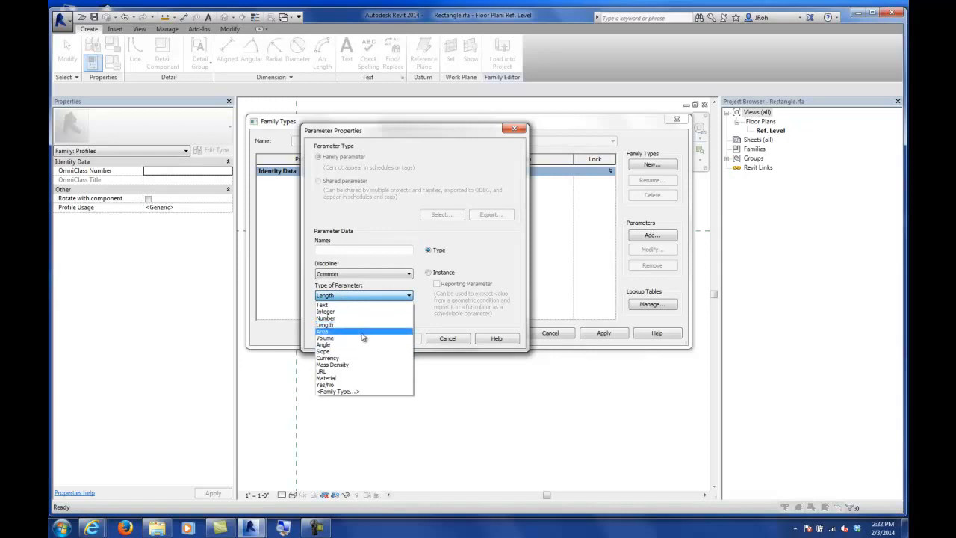
pyautogui.click(334, 252)
pyautogui.click(337, 251)
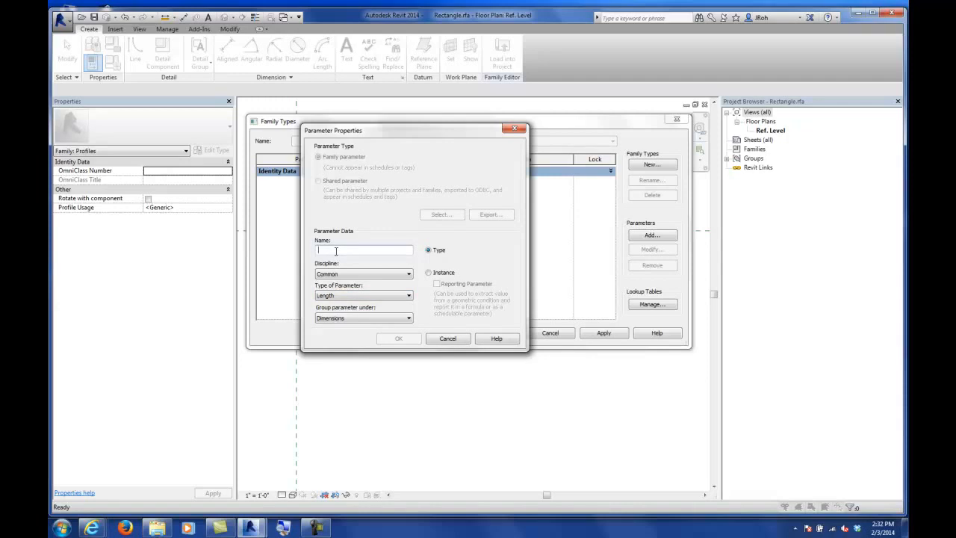
pyautogui.write('h')
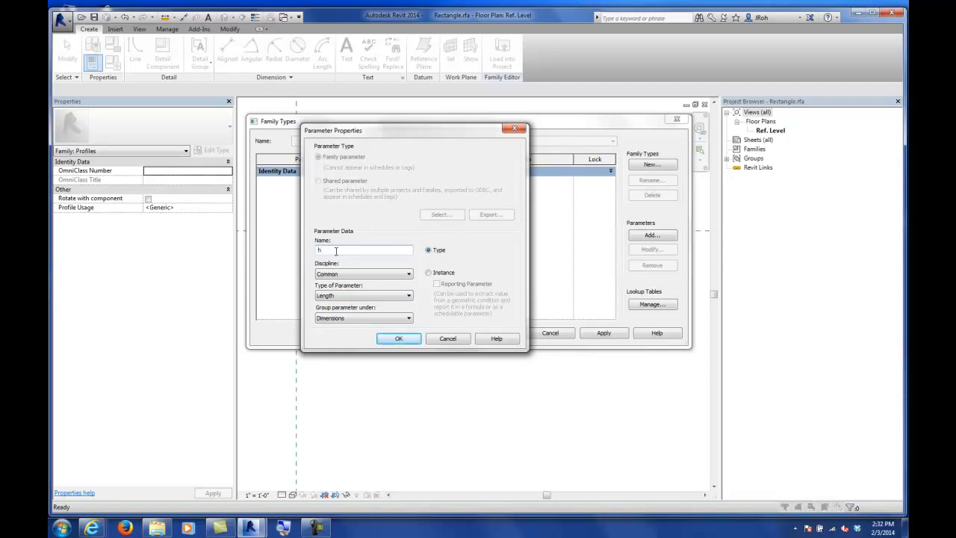
pyautogui.press('Return')
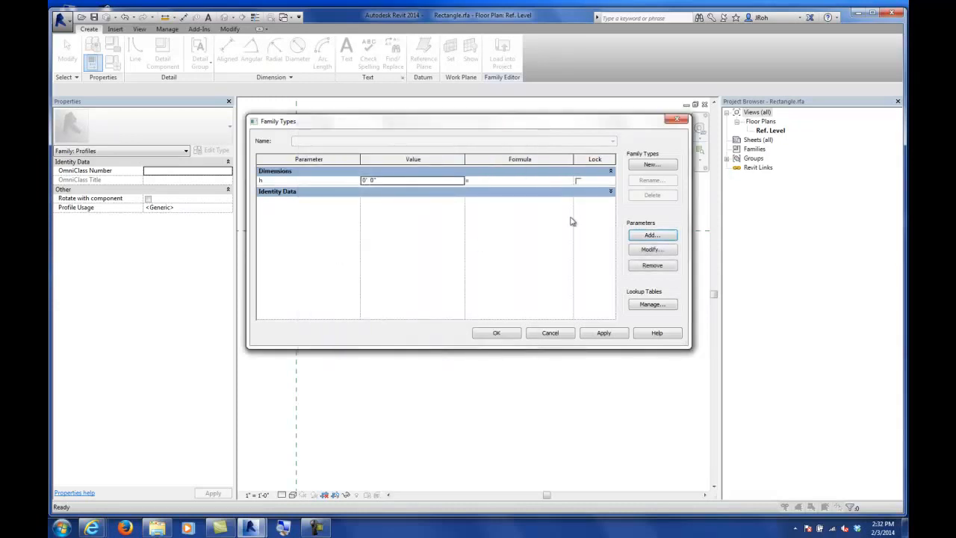
# Step: Add a second length type parameter named d and close the Family Types dialog
pyautogui.click(649, 237)
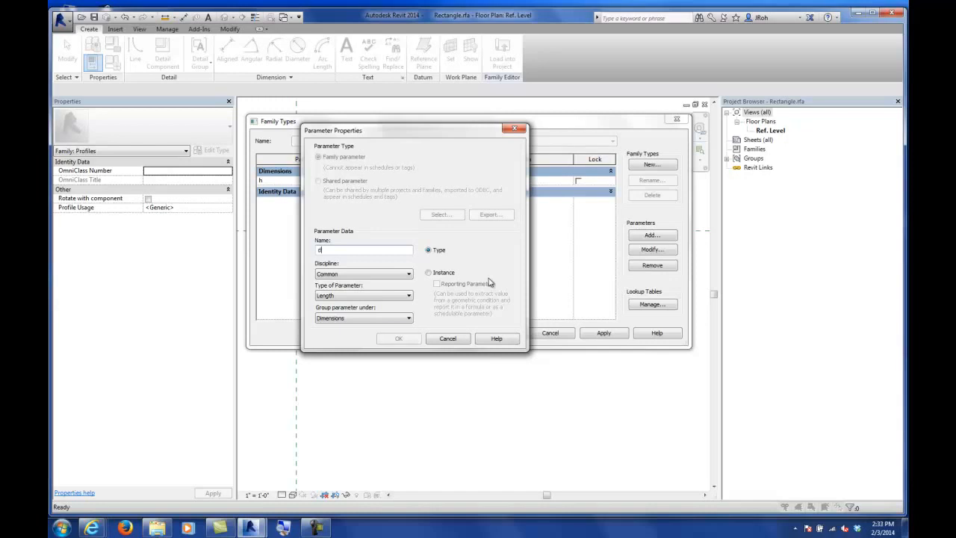
pyautogui.press('Return')
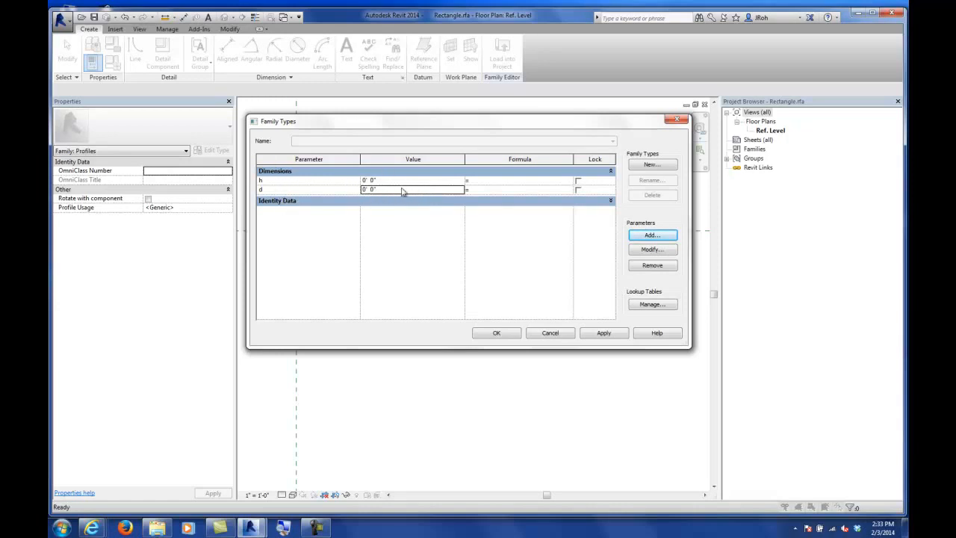
pyautogui.click(499, 334)
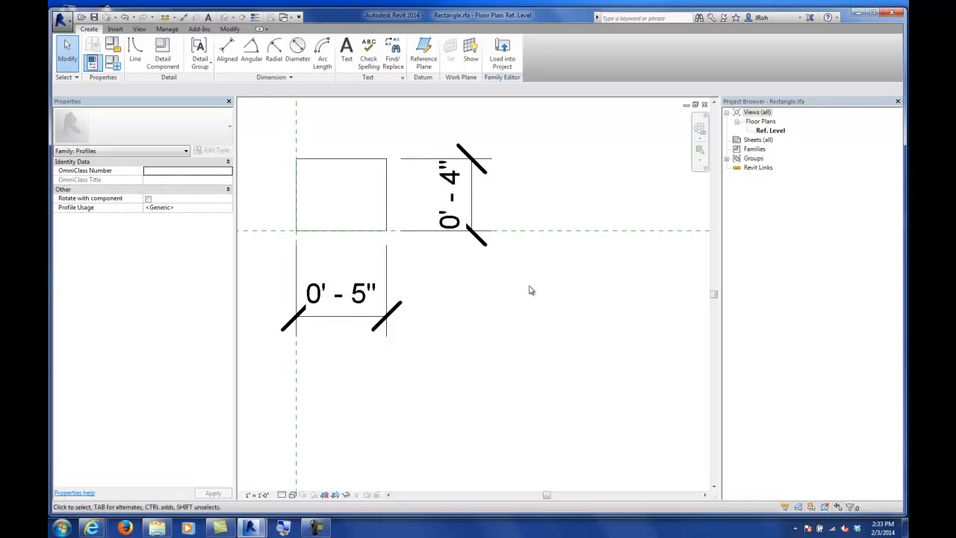
# Step: Label the rectangle's height dimension with the parameter h
pyautogui.click(453, 188)
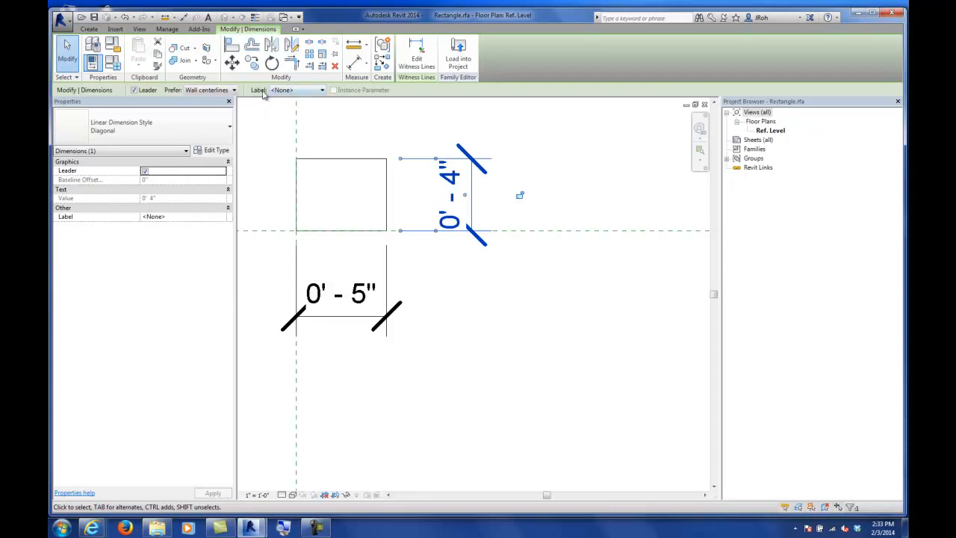
pyautogui.click(296, 91)
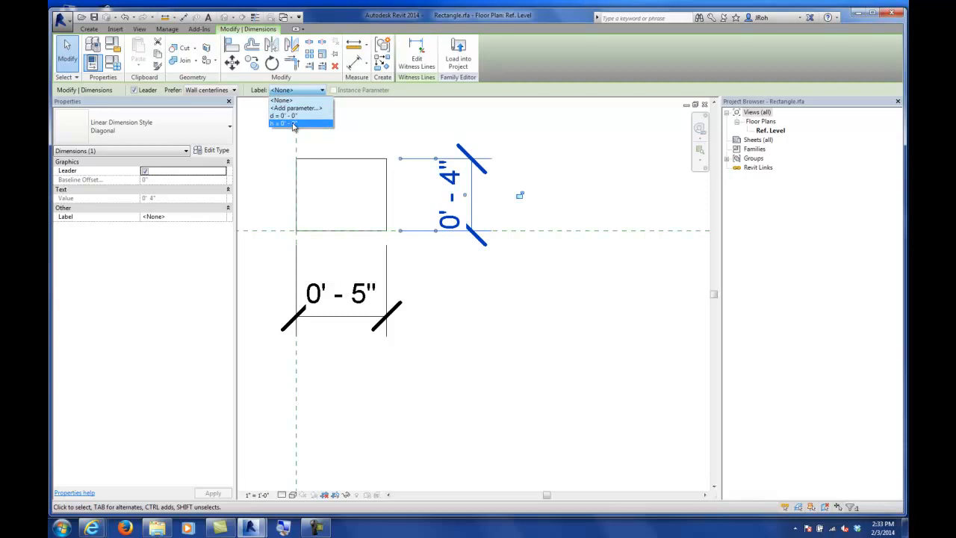
pyautogui.click(294, 124)
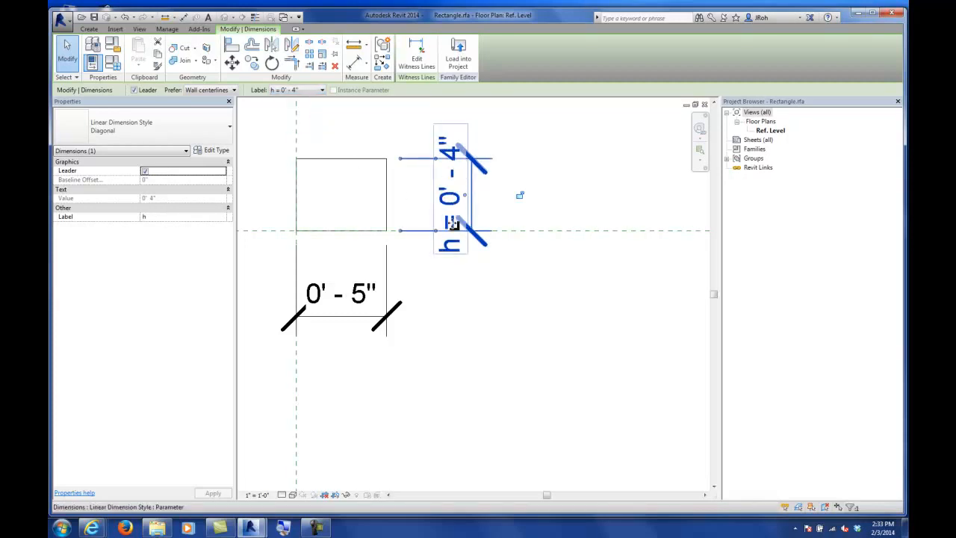
# Step: Label the rectangle's width dimension with the parameter d
pyautogui.click(389, 319)
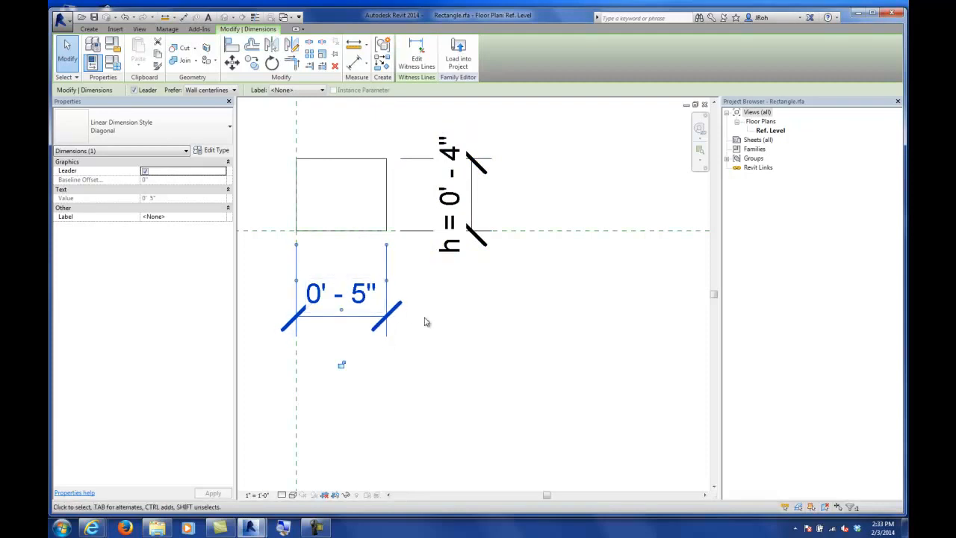
pyautogui.click(292, 90)
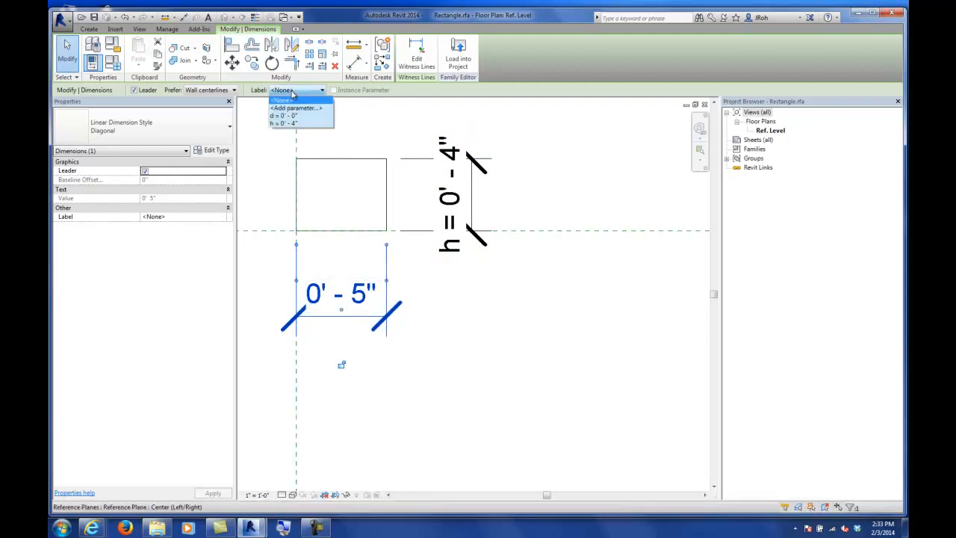
pyautogui.click(294, 117)
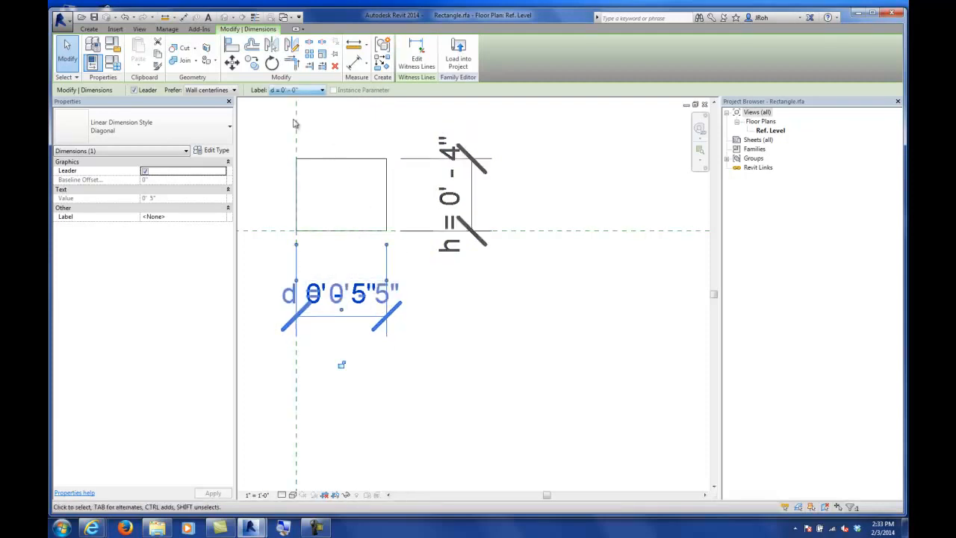
pyautogui.click(550, 172)
# Step: Open Family Types, set the parameter h to 6" and apply it to test the profile
pyautogui.scroll(-3, 549, 174)
pyautogui.moveTo(549, 196); pyautogui.dragTo(477, 172, button='middle')
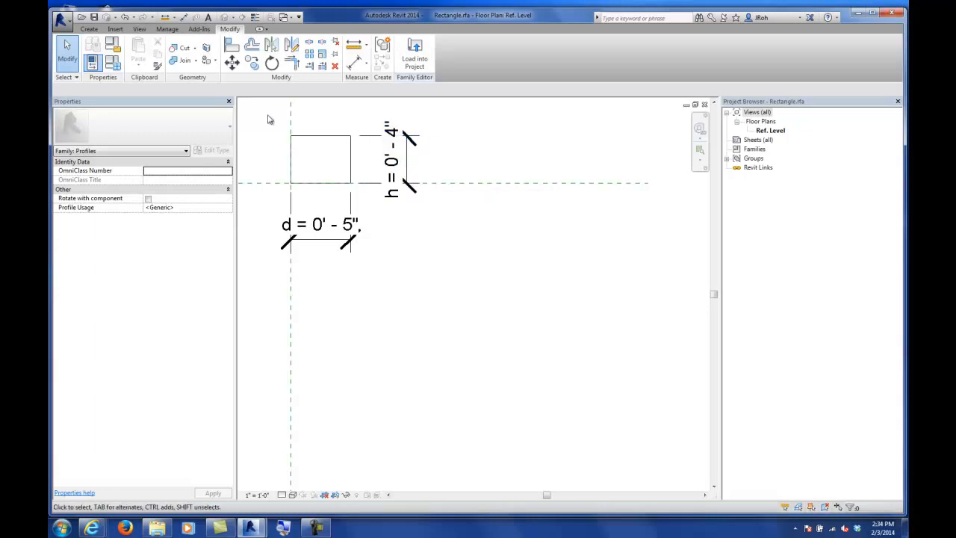
pyautogui.click(113, 63)
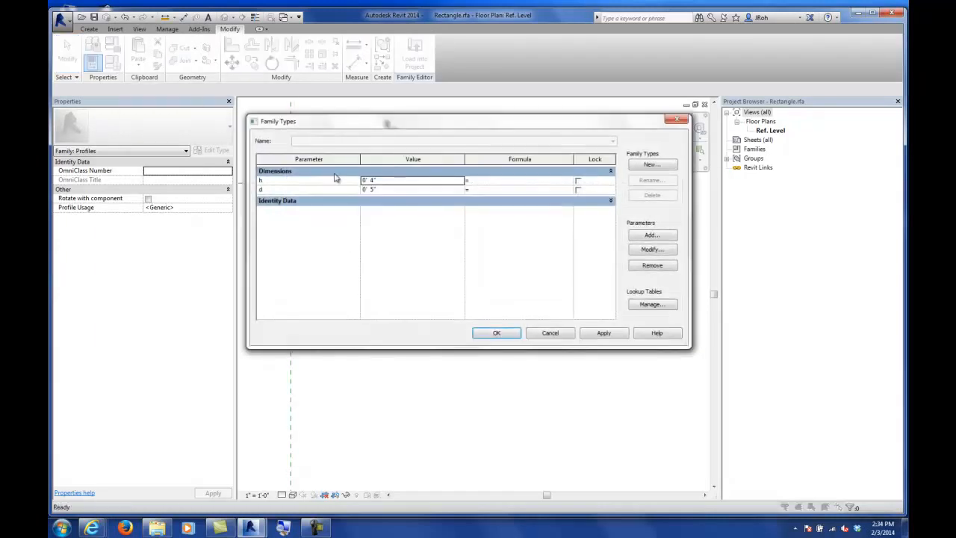
pyautogui.moveTo(339, 128); pyautogui.dragTo(491, 234)
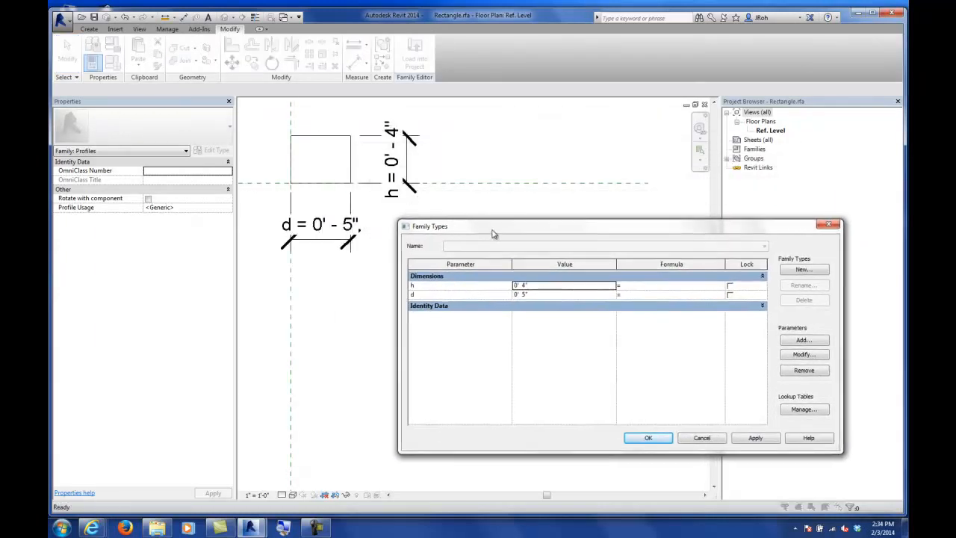
pyautogui.click(540, 286)
pyautogui.write('6')
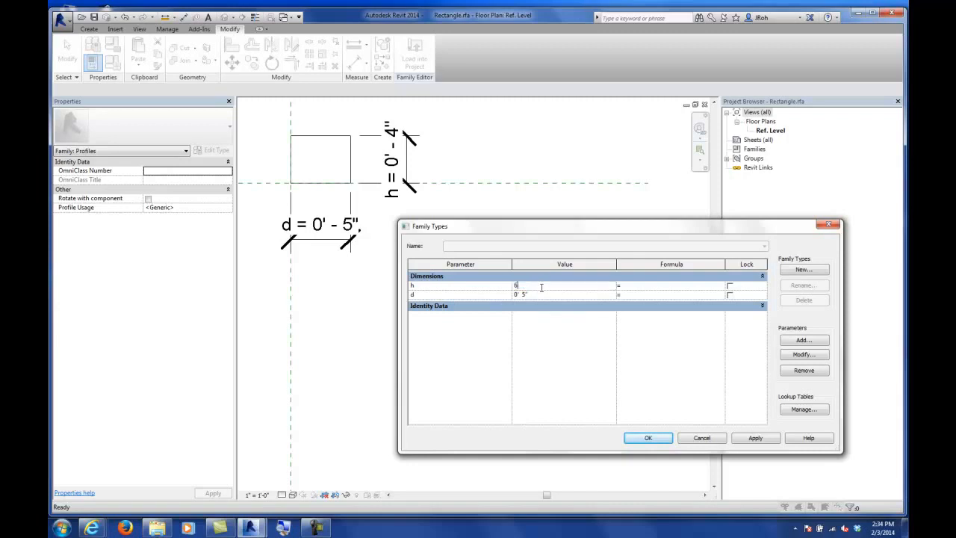
pyautogui.click(759, 438)
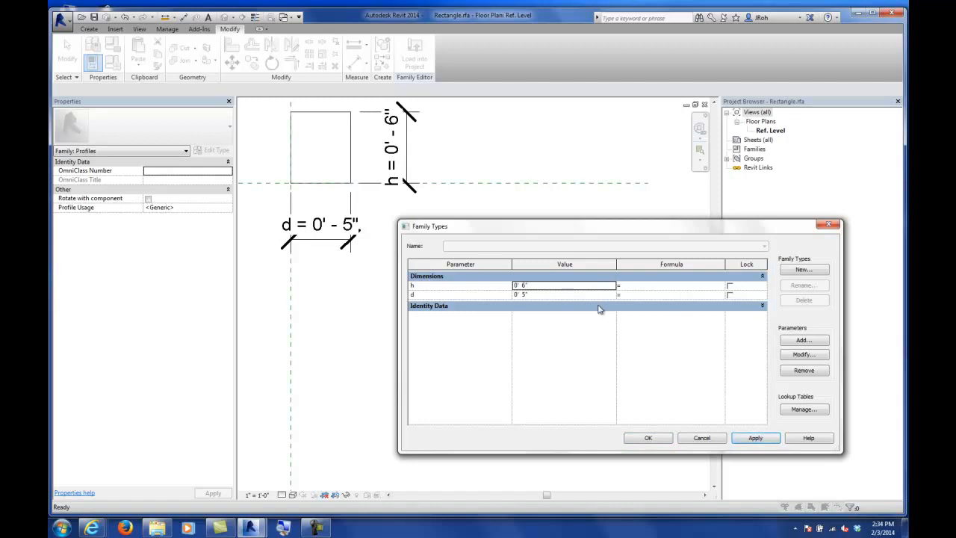
# Step: Set the parameter d to 1' and apply, then close the Family Types dialog
pyautogui.click(573, 296)
pyautogui.click(573, 296)
pyautogui.write("1'")
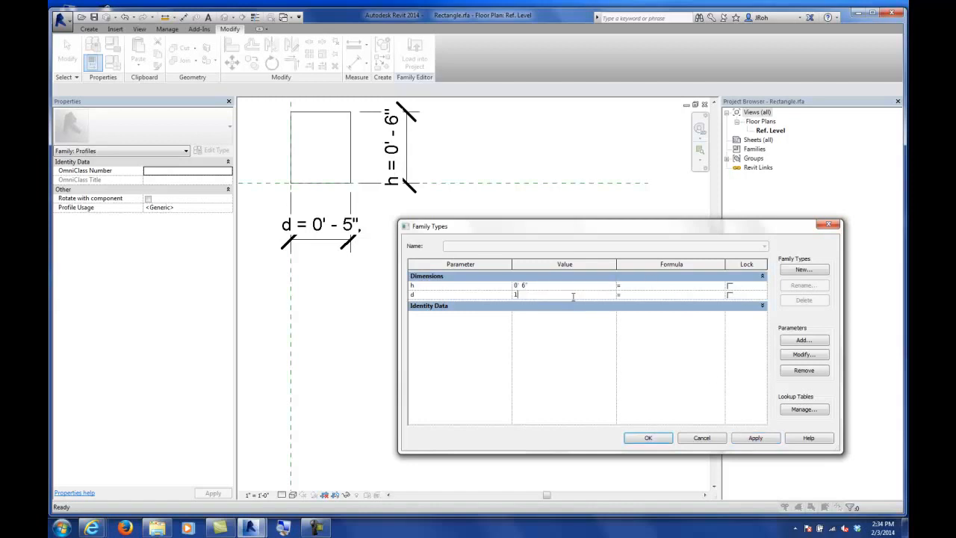
pyautogui.click(756, 438)
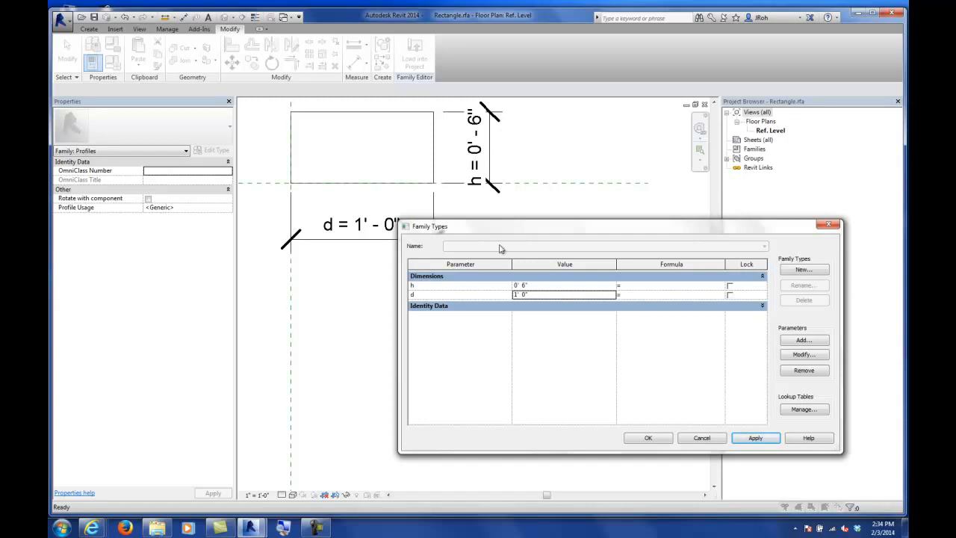
pyautogui.click(652, 438)
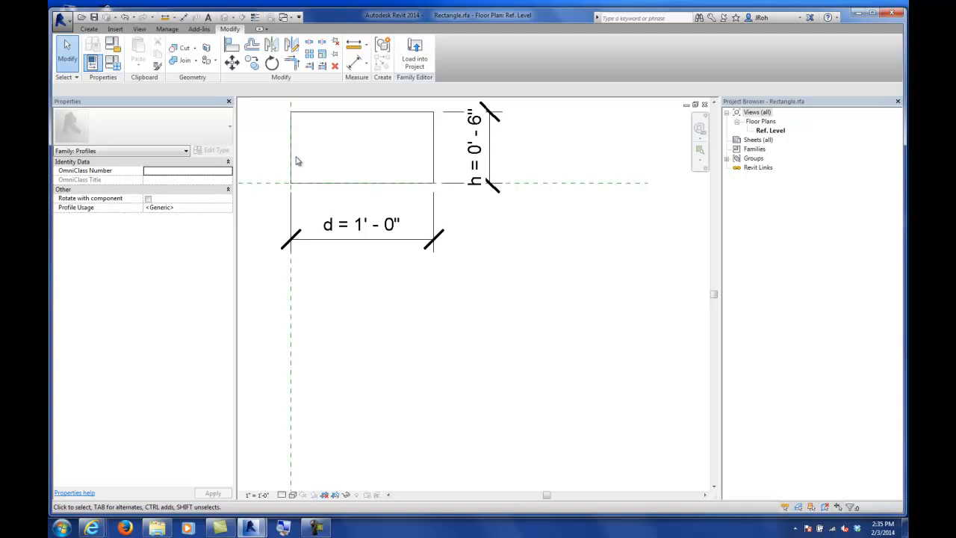
# Step: Close the Rectangle family file
pyautogui.click(61, 20)
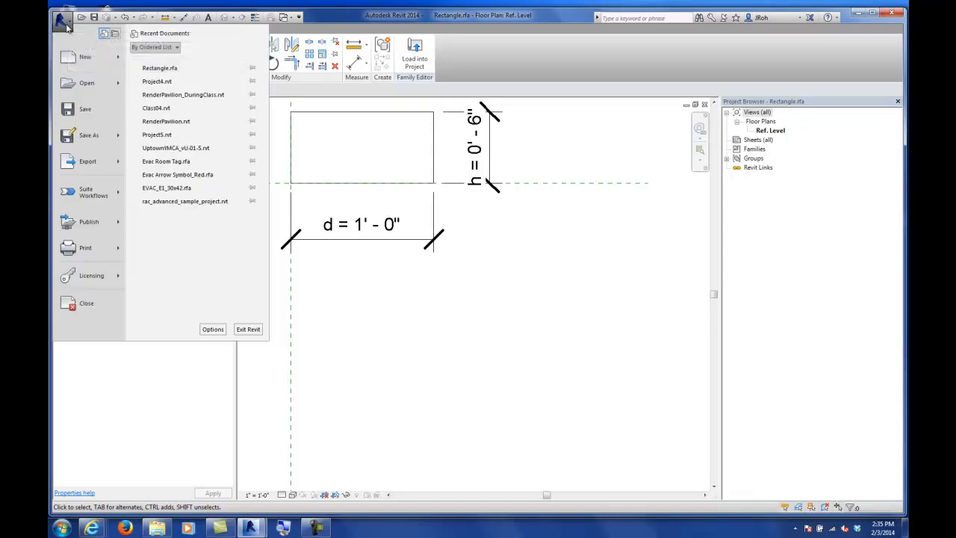
pyautogui.click(102, 300)
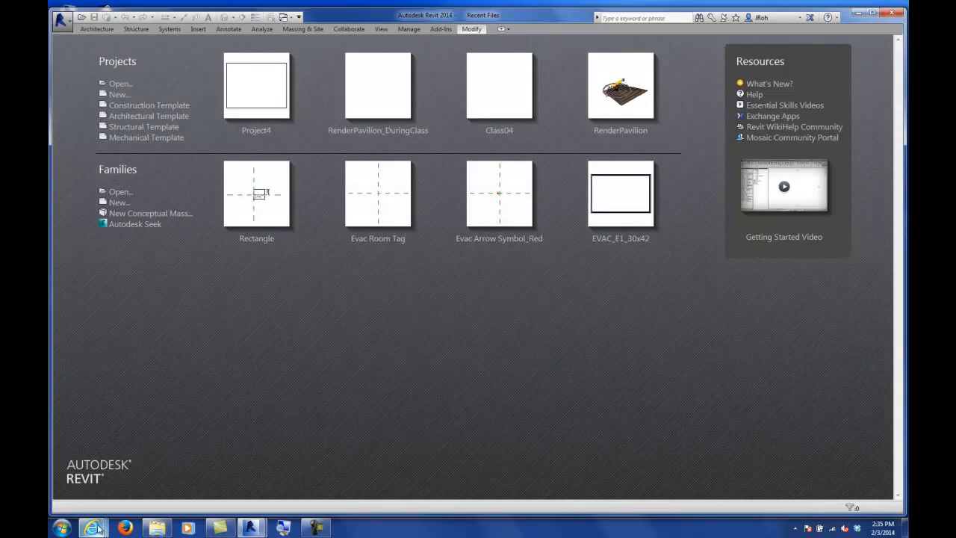
# Step: Switch to the browser window showing the downloads directory listing
pyautogui.moveTo(91, 528)
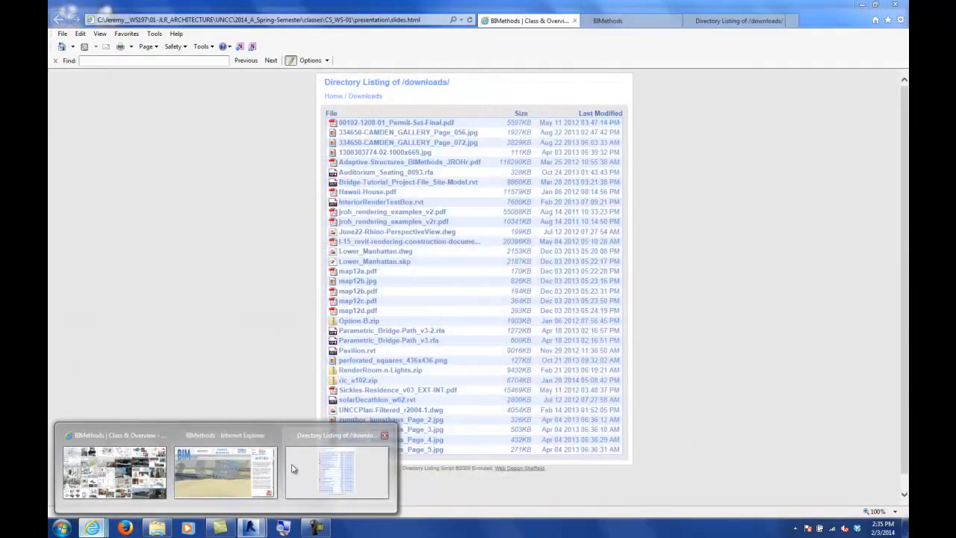
pyautogui.click(313, 470)
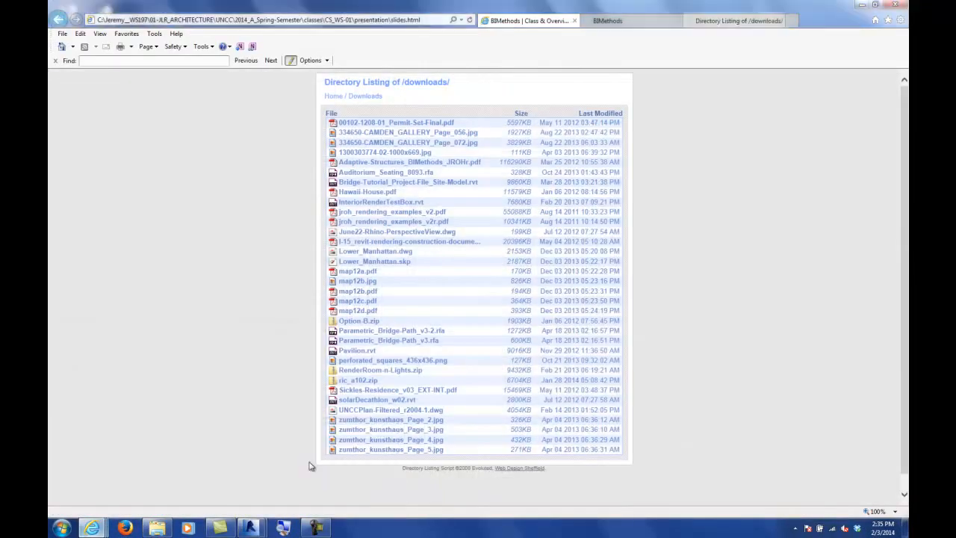
pyautogui.click(282, 528)
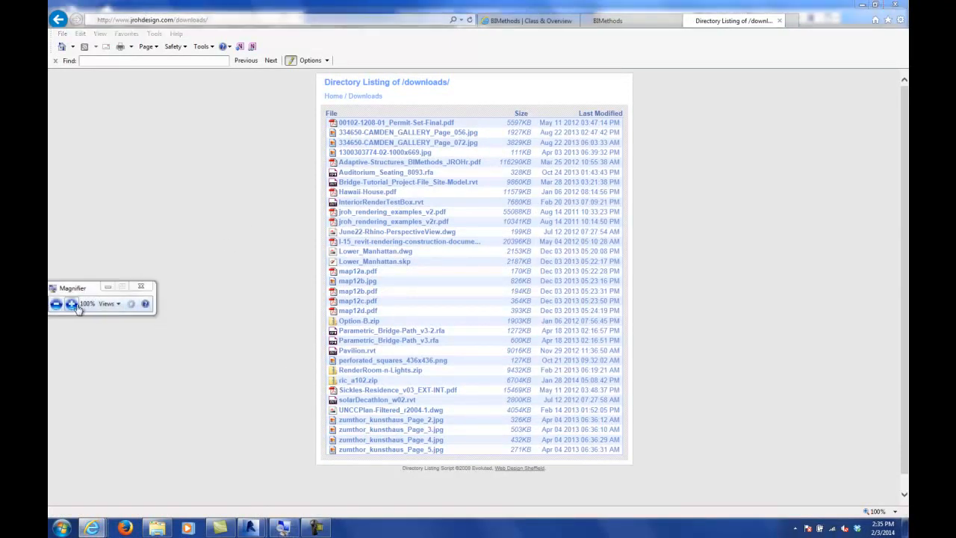
pyautogui.click(71, 304)
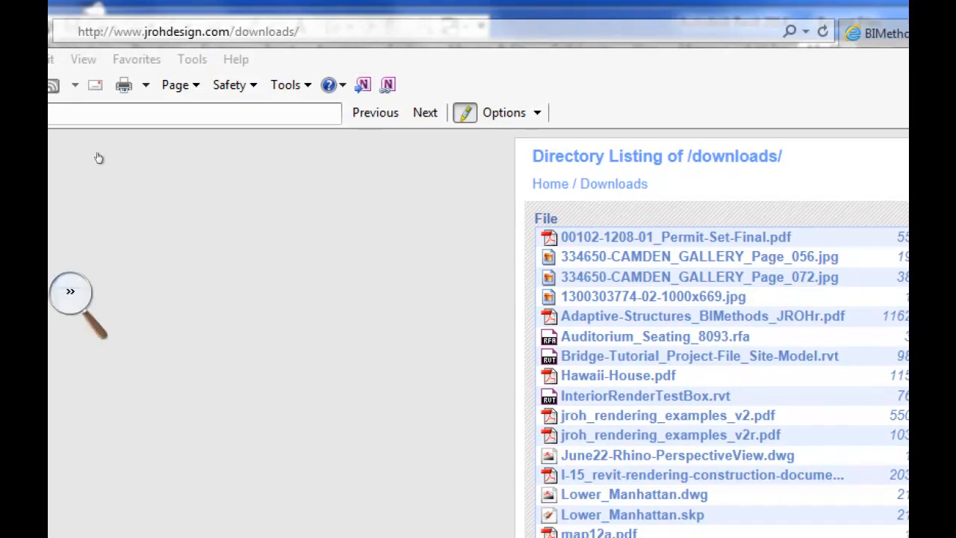
pyautogui.click(94, 153)
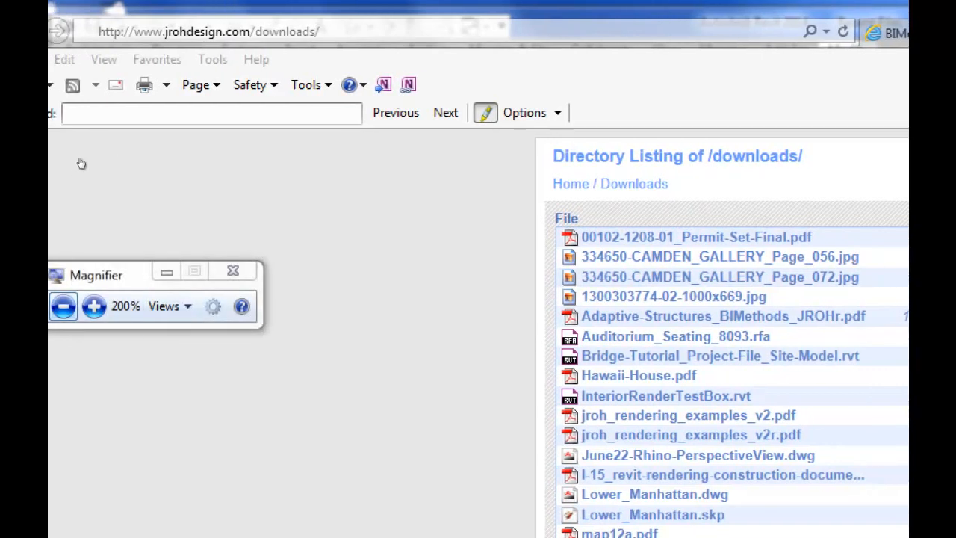
pyautogui.press('super+minus')
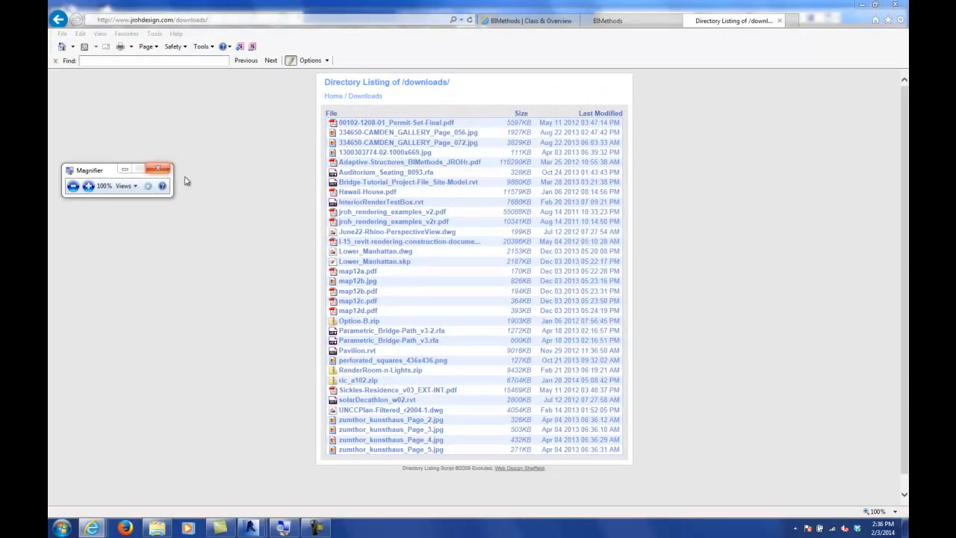
# Step: Try to save ric_a102.zip from the downloads listing into the Documents library
pyautogui.click(157, 169)
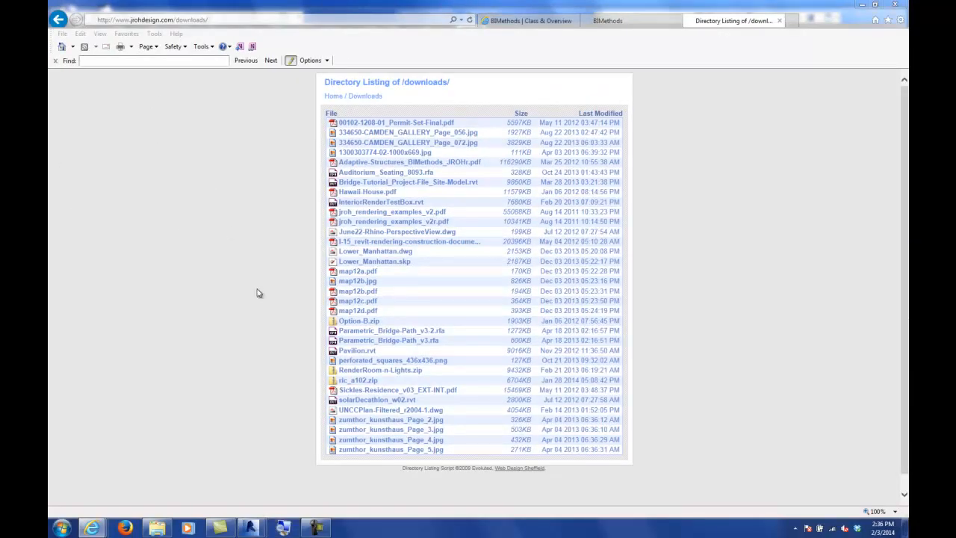
pyautogui.click(343, 381)
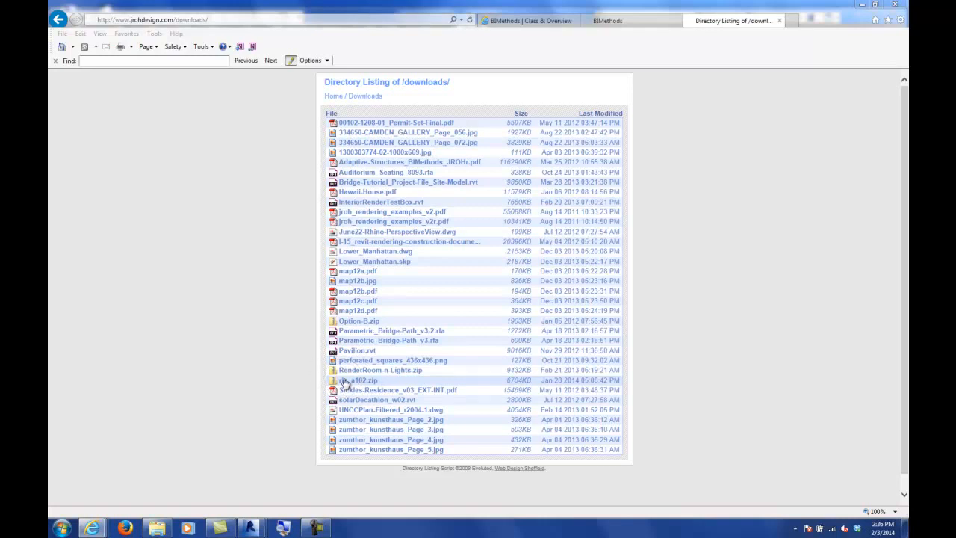
pyautogui.rightClick(344, 382)
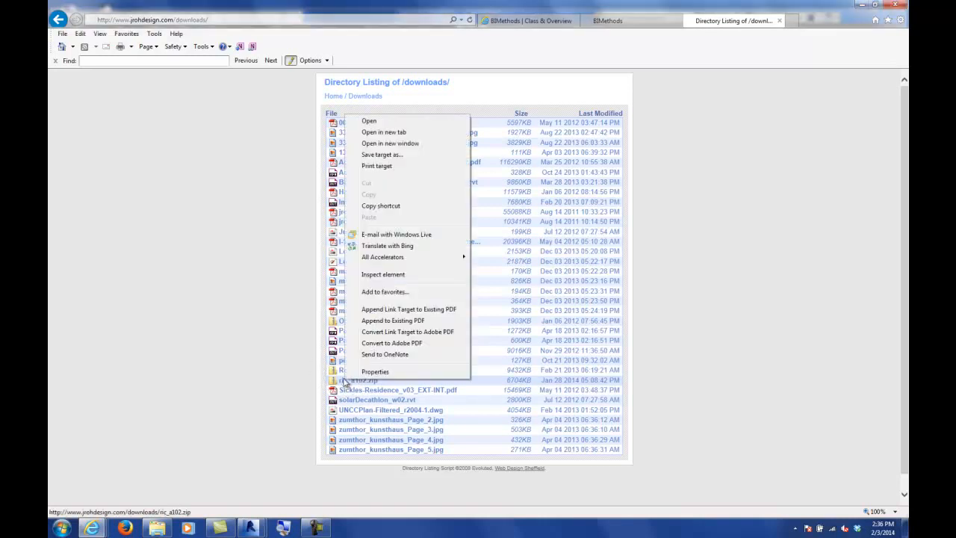
pyautogui.click(382, 155)
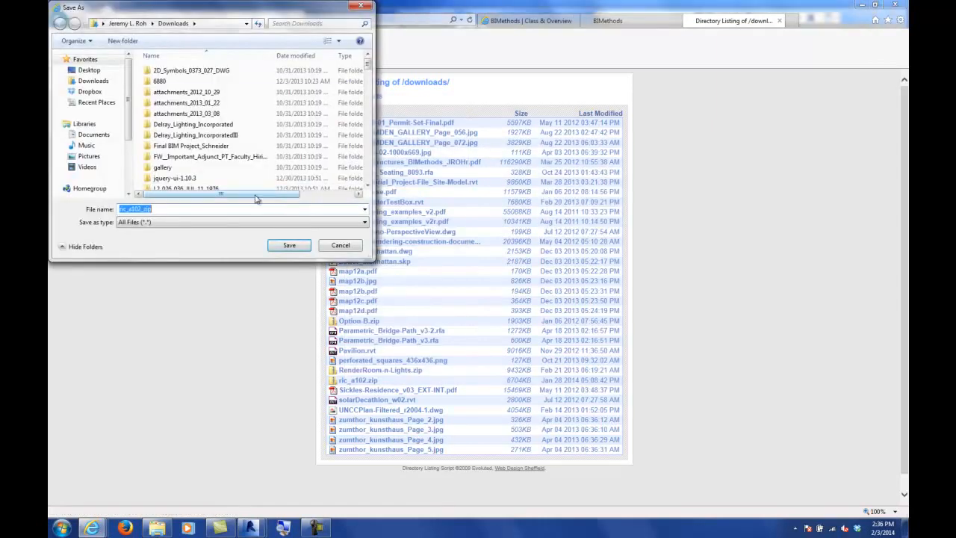
pyautogui.click(94, 136)
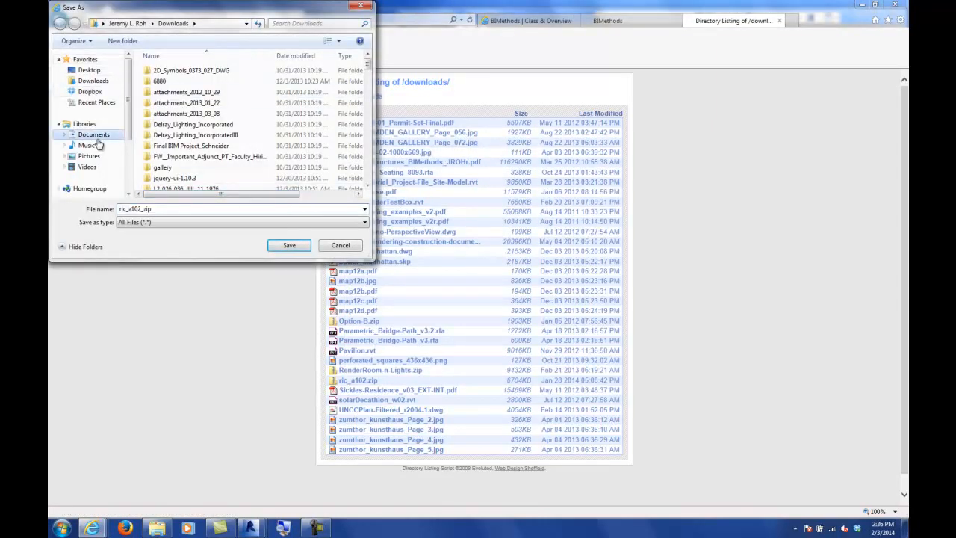
pyautogui.click(290, 247)
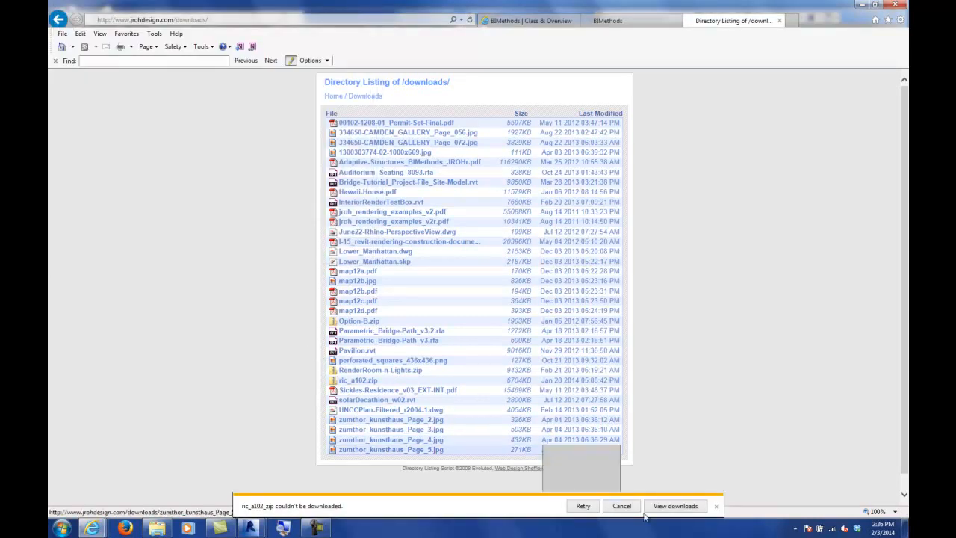
# Step: Try to save 334650-CAMDEN_GALLERY_Page_056.jpg from the downloads listing
pyautogui.click(717, 508)
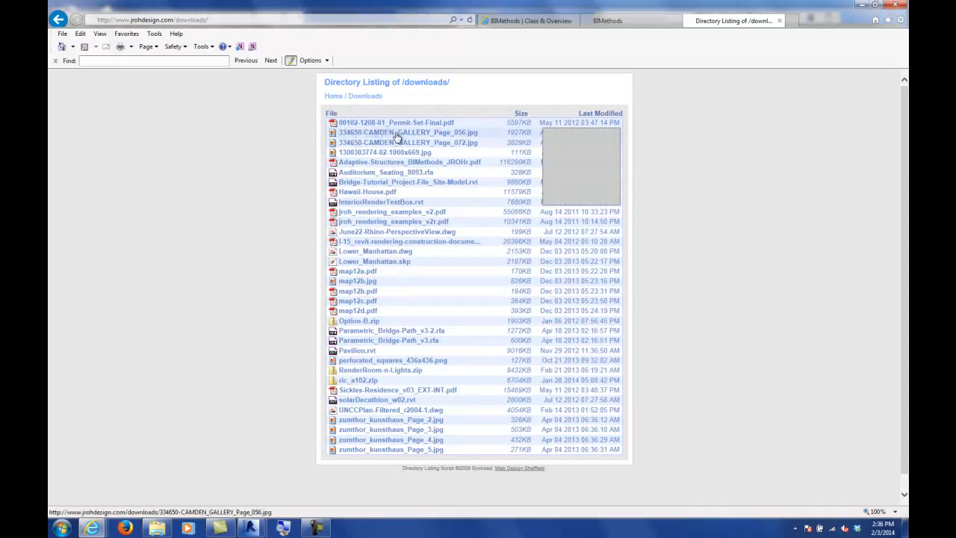
pyautogui.rightClick(437, 137)
pyautogui.click(460, 178)
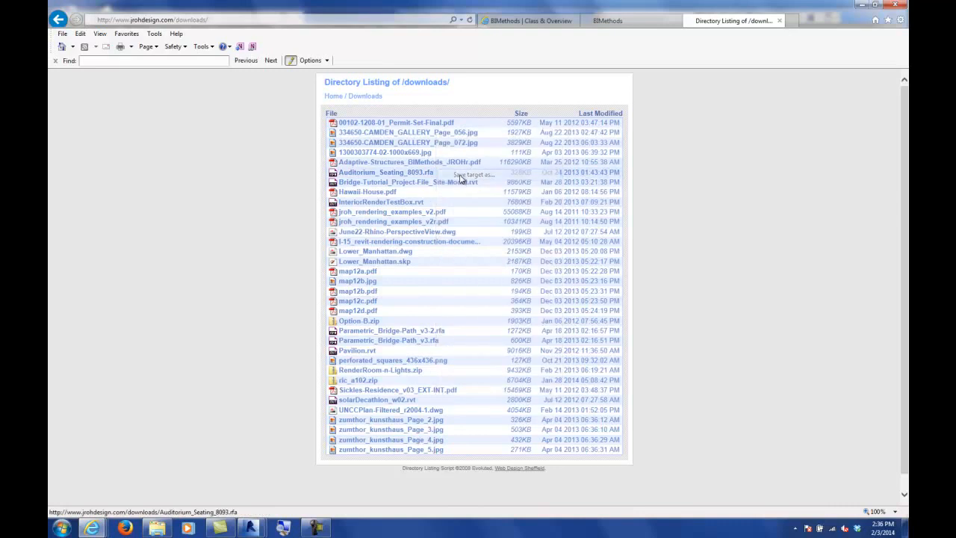
pyautogui.click(306, 248)
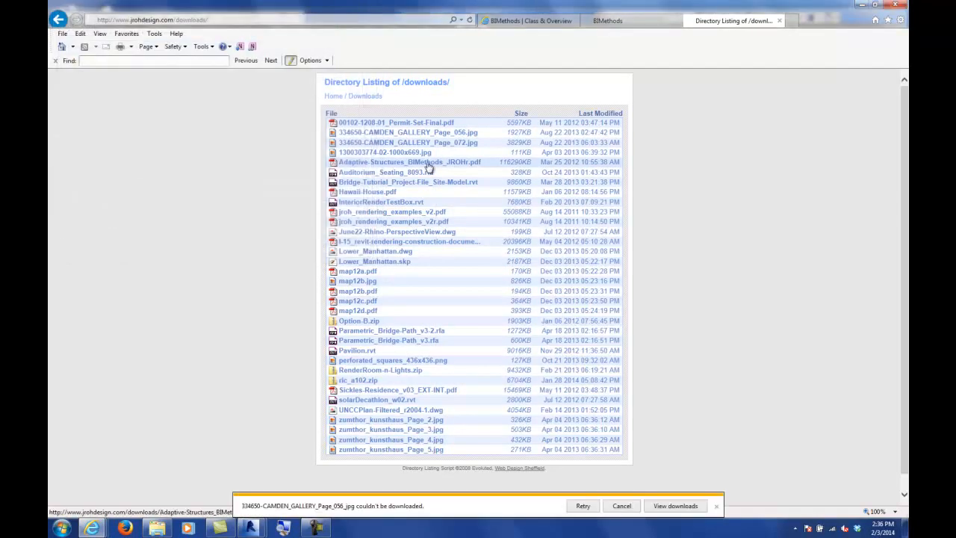
# Step: Try to save 334650-CAMDEN_GALLERY_Page_072.jpg from the downloads listing
pyautogui.rightClick(432, 142)
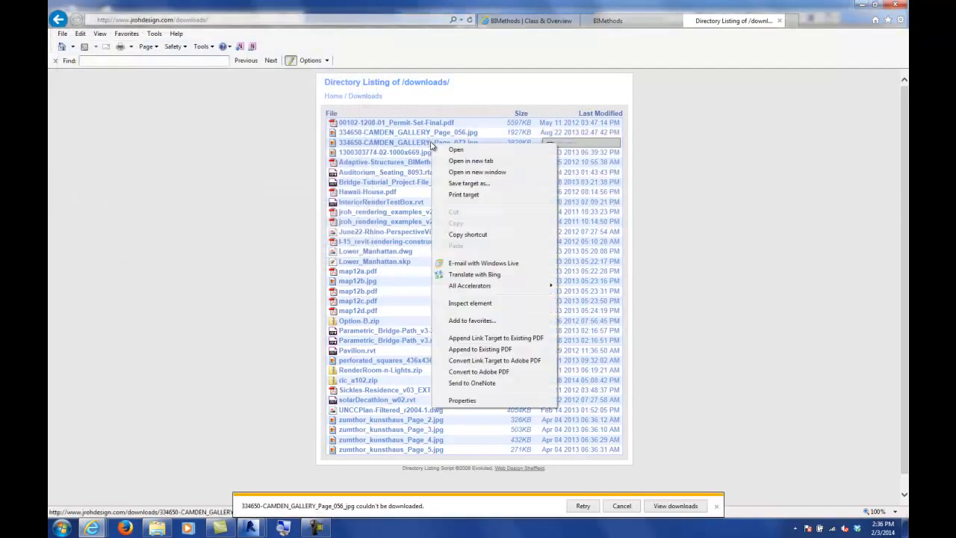
pyautogui.click(469, 183)
pyautogui.click(287, 247)
pyautogui.click(283, 528)
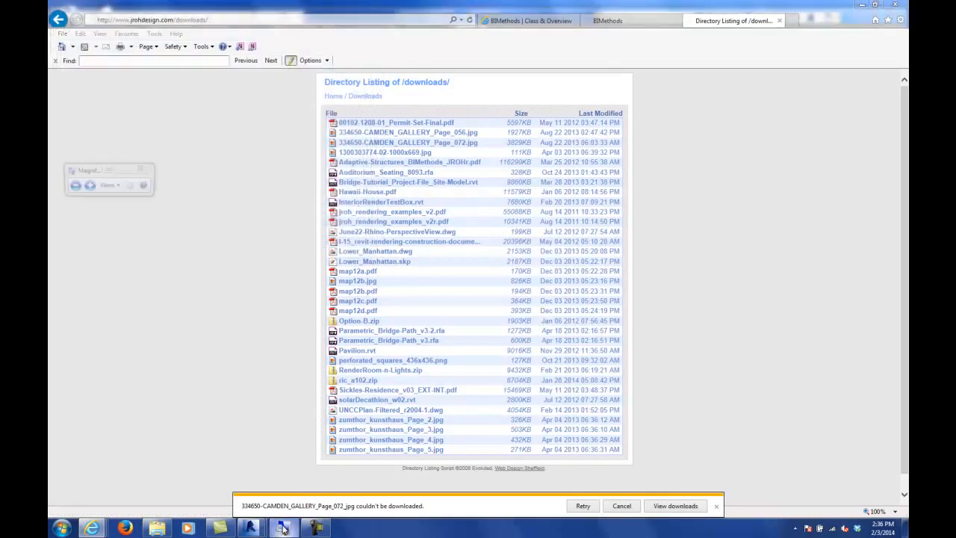
pyautogui.click(90, 186)
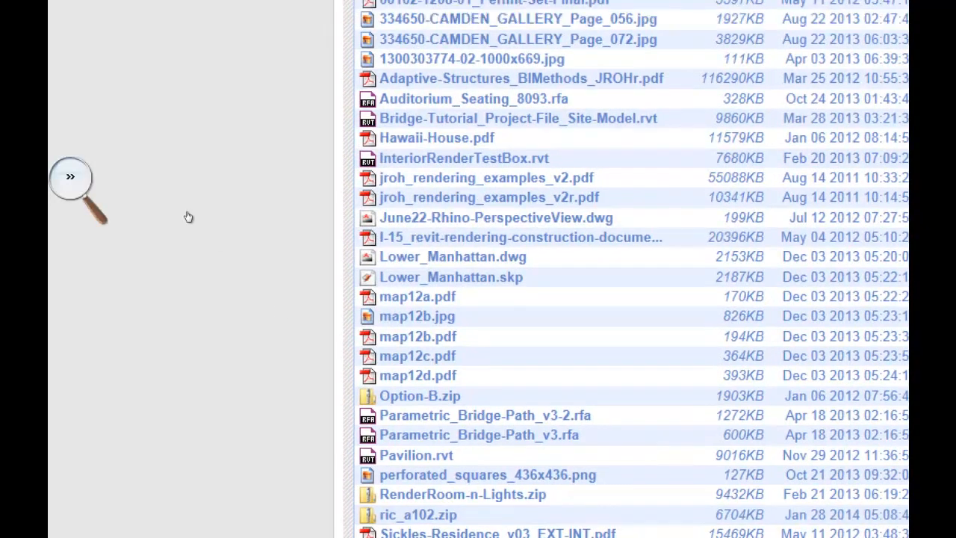
pyautogui.click(188, 216)
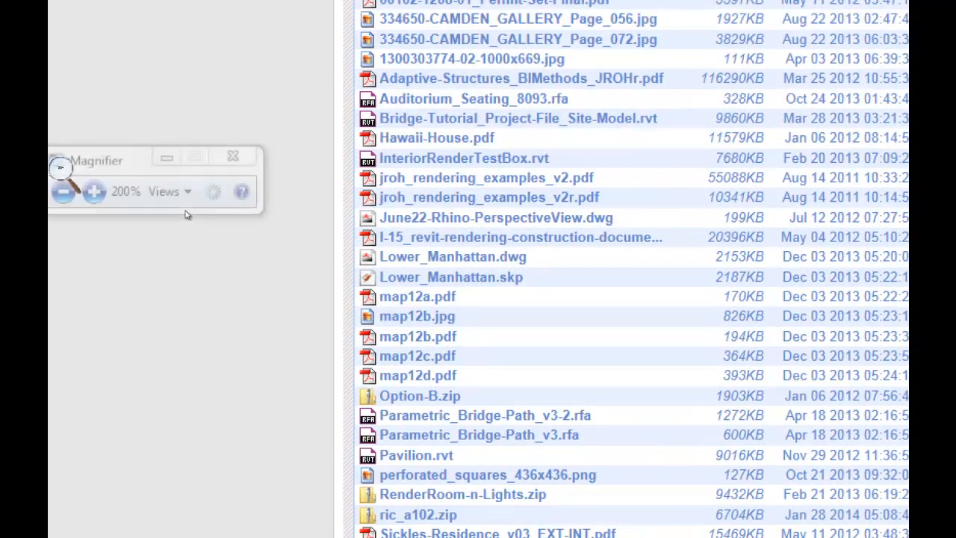
pyautogui.press('super+minus')
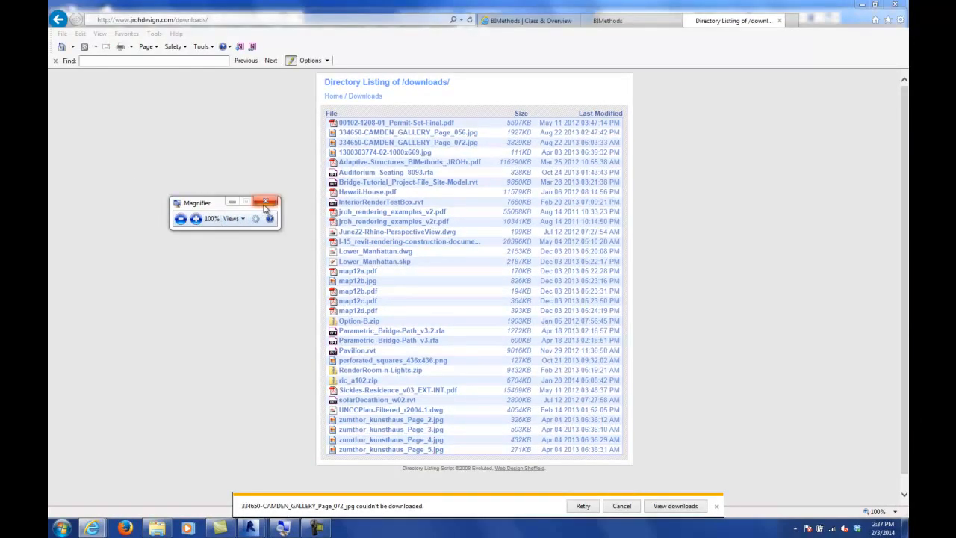
pyautogui.click(266, 203)
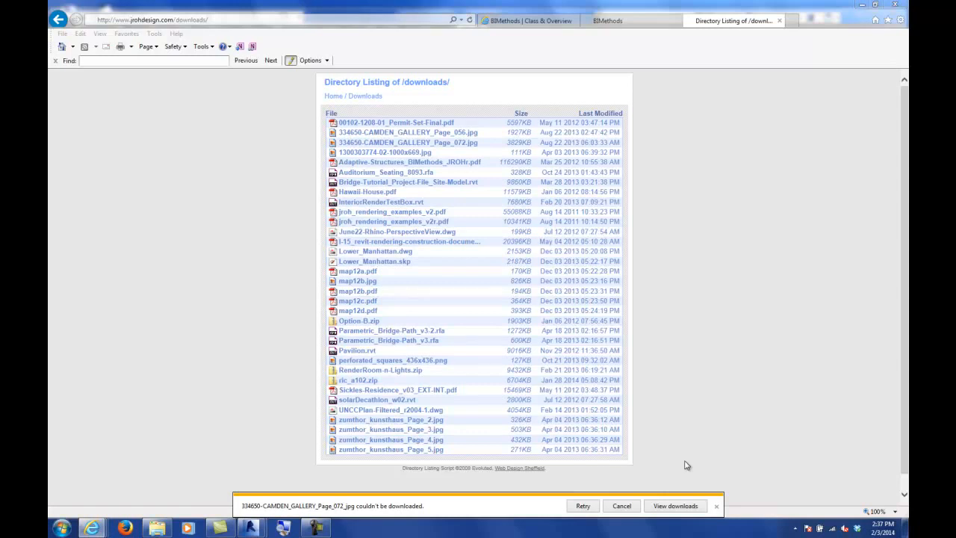
# Step: Dismiss the download failure notification bars in the browser
pyautogui.click(716, 505)
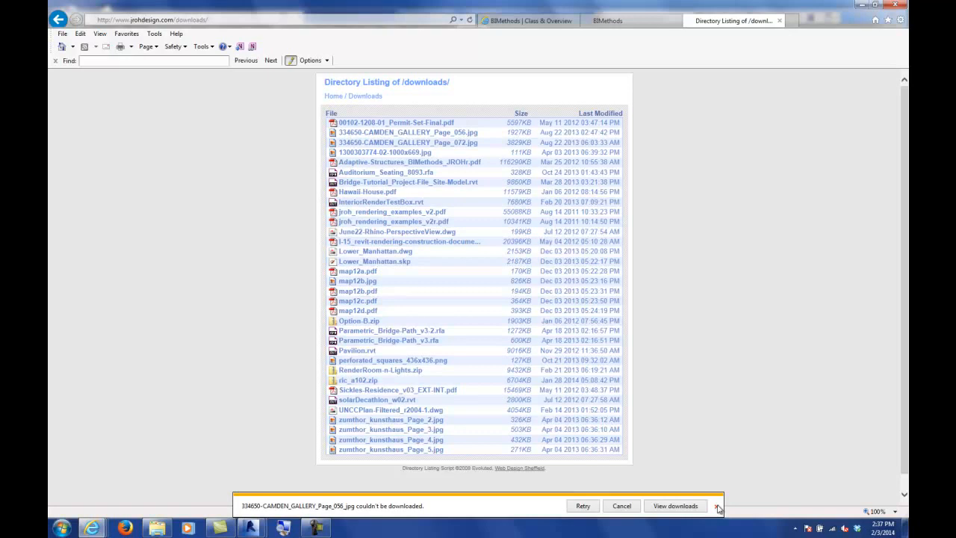
pyautogui.click(718, 507)
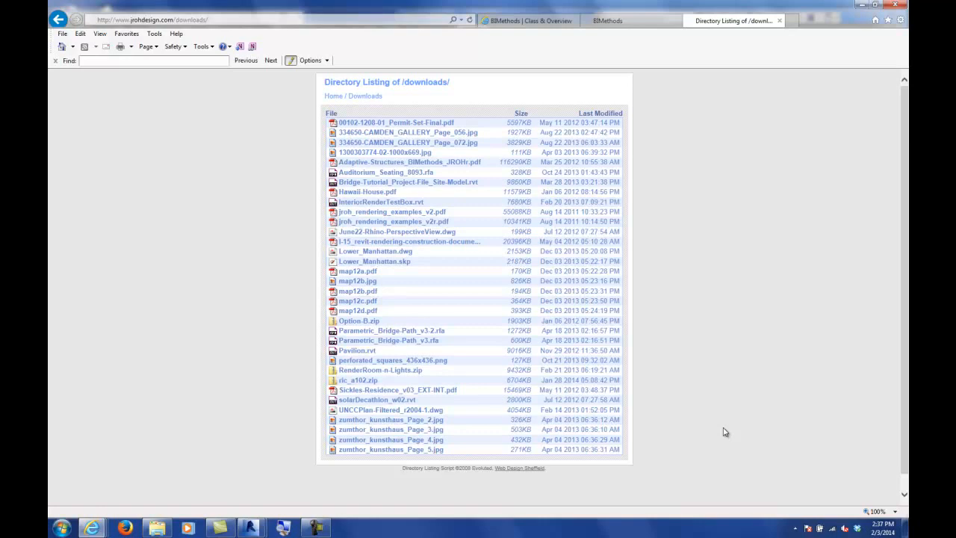
pyautogui.click(316, 528)
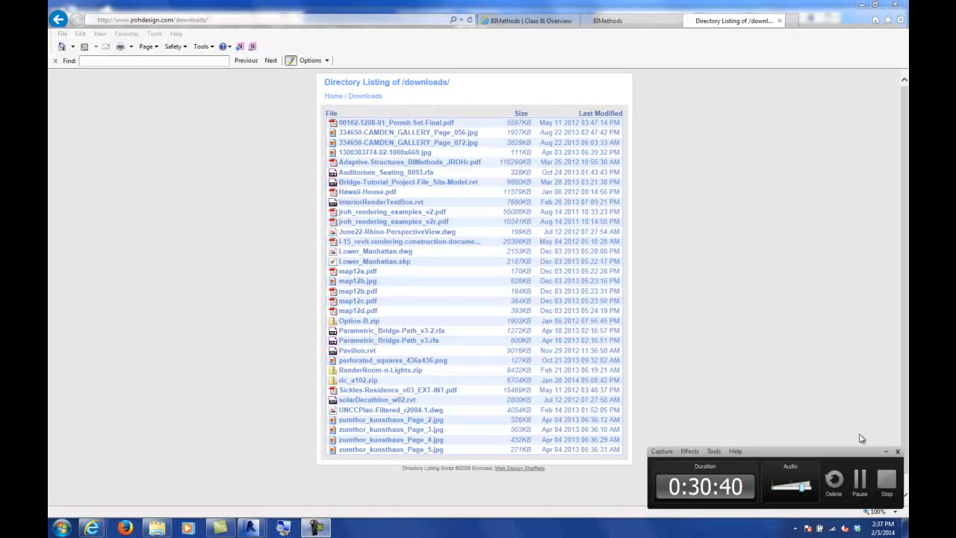
pyautogui.click(858, 480)
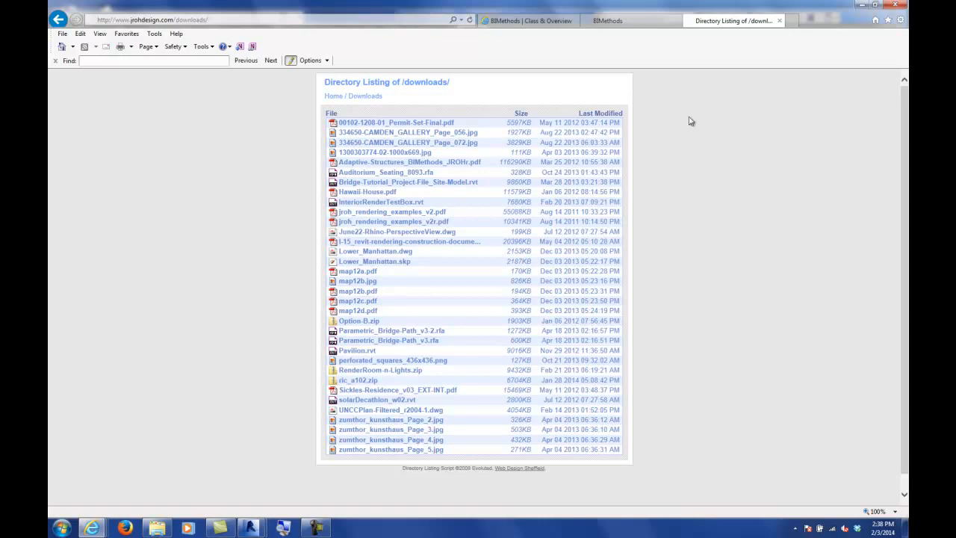
# Step: Close the directory listing tab and minimize the browser to return to Revit
pyautogui.click(780, 21)
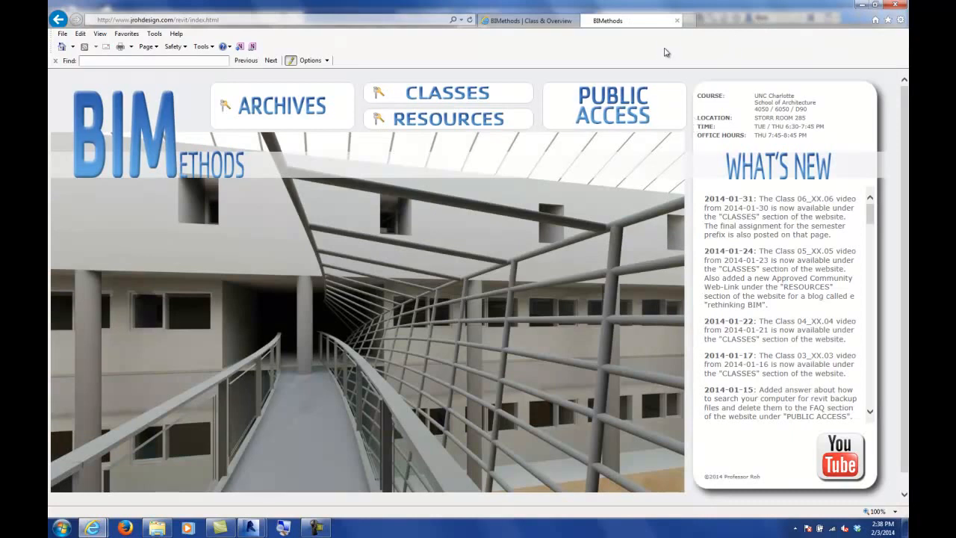
pyautogui.click(862, 5)
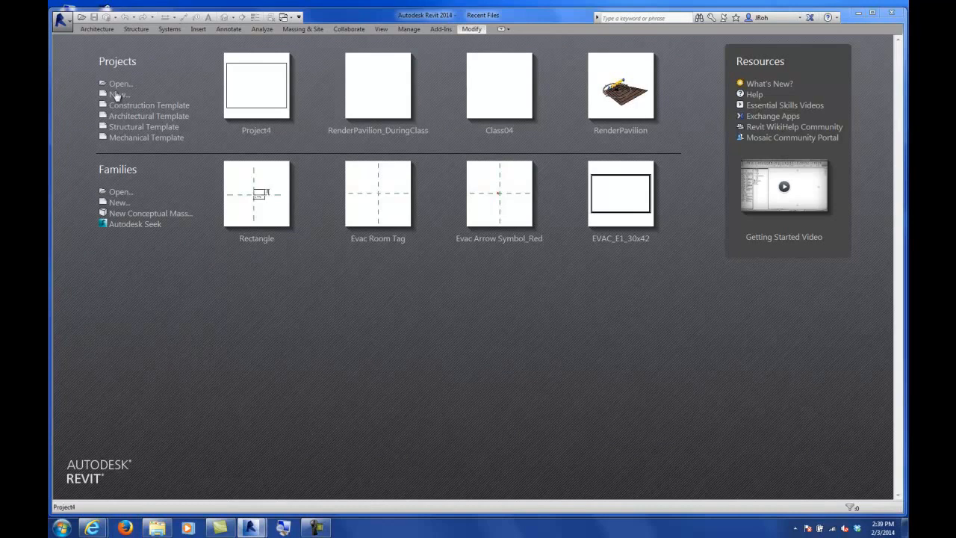
pyautogui.click(317, 527)
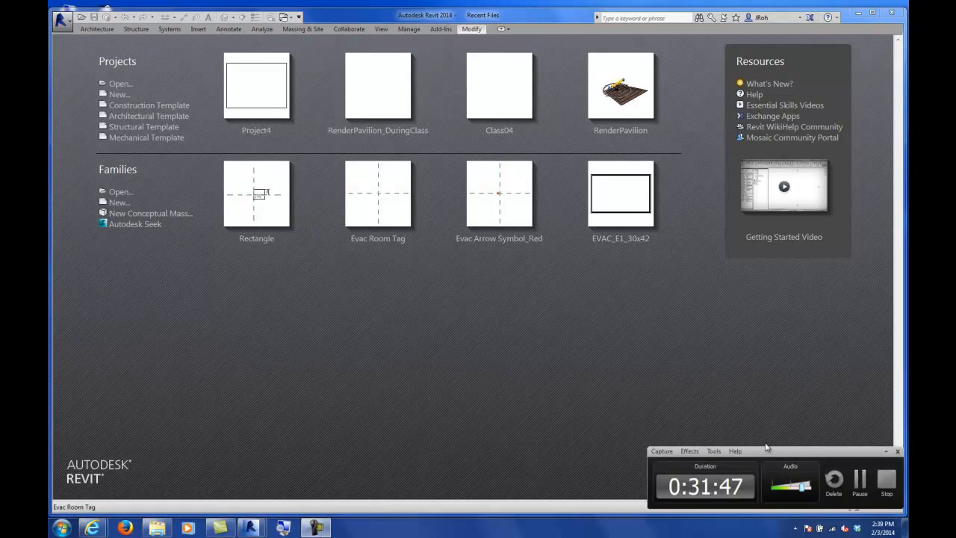
pyautogui.click(885, 452)
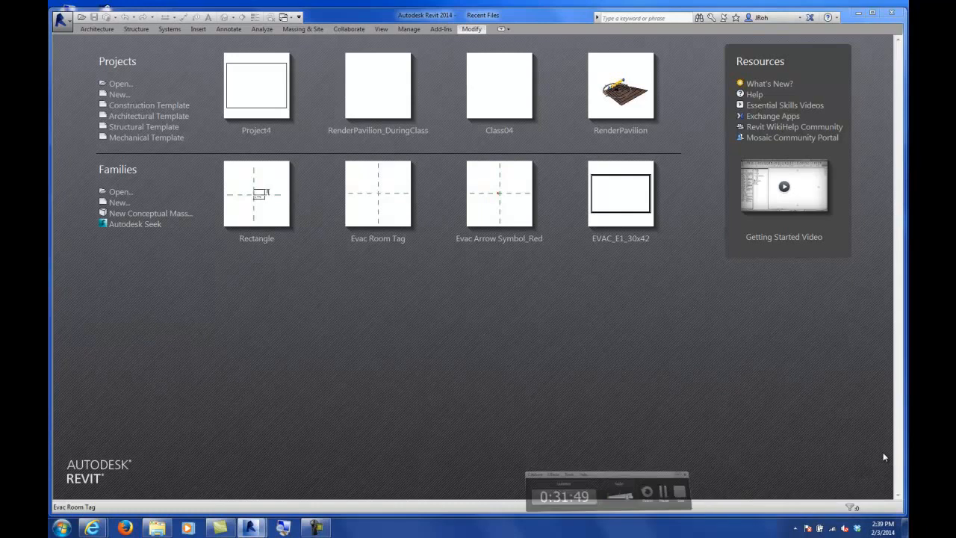
pyautogui.click(118, 95)
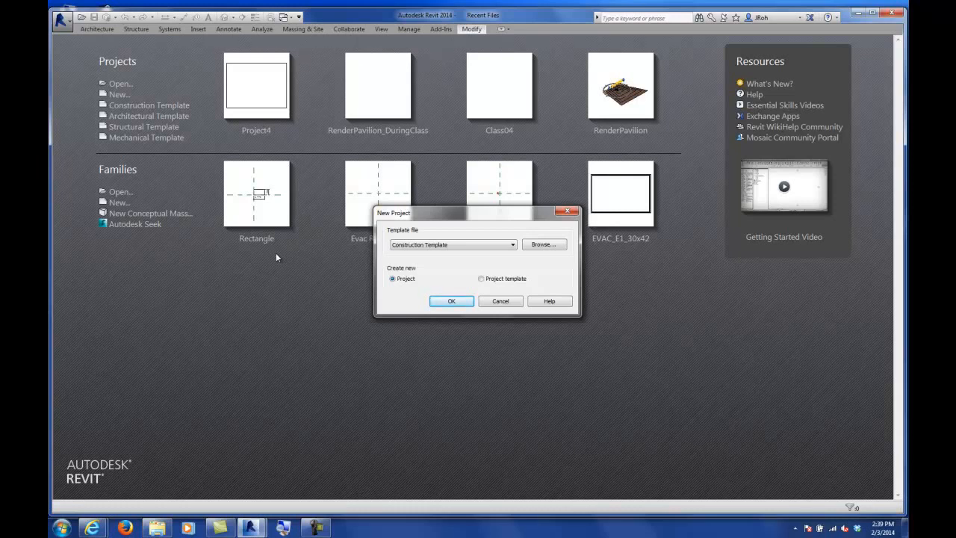
pyautogui.click(420, 245)
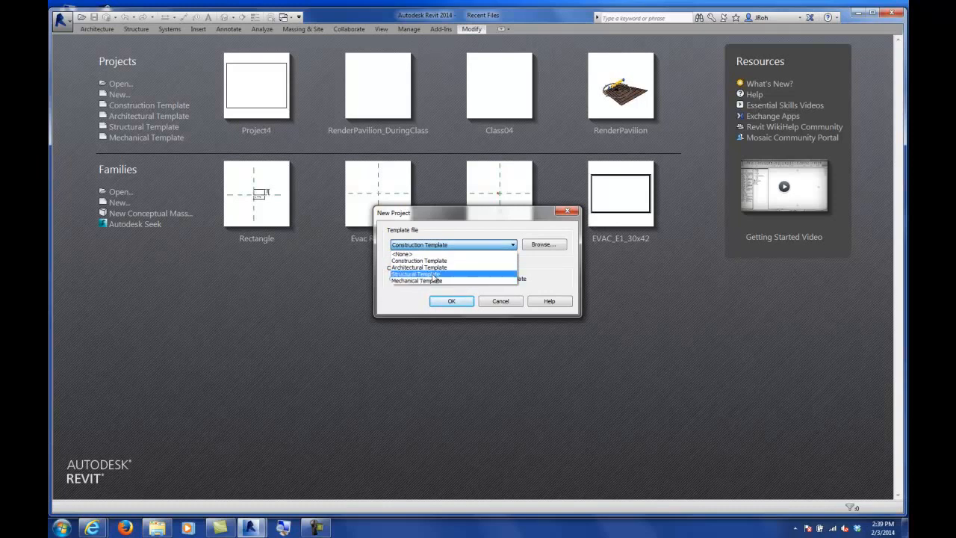
pyautogui.click(517, 302)
pyautogui.click(503, 303)
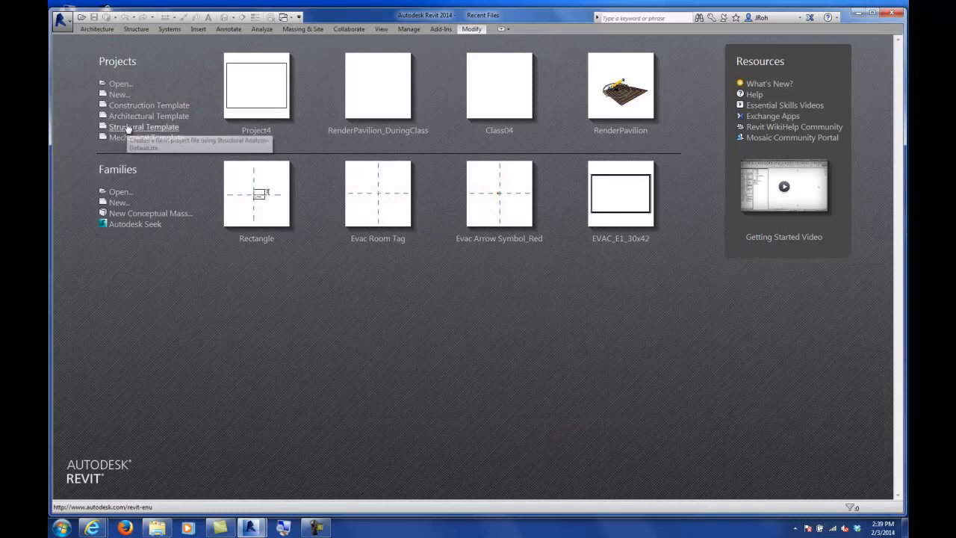
# Step: Create a new project from the Architectural Template and resize the Properties and Project Browser palettes
pyautogui.click(125, 117)
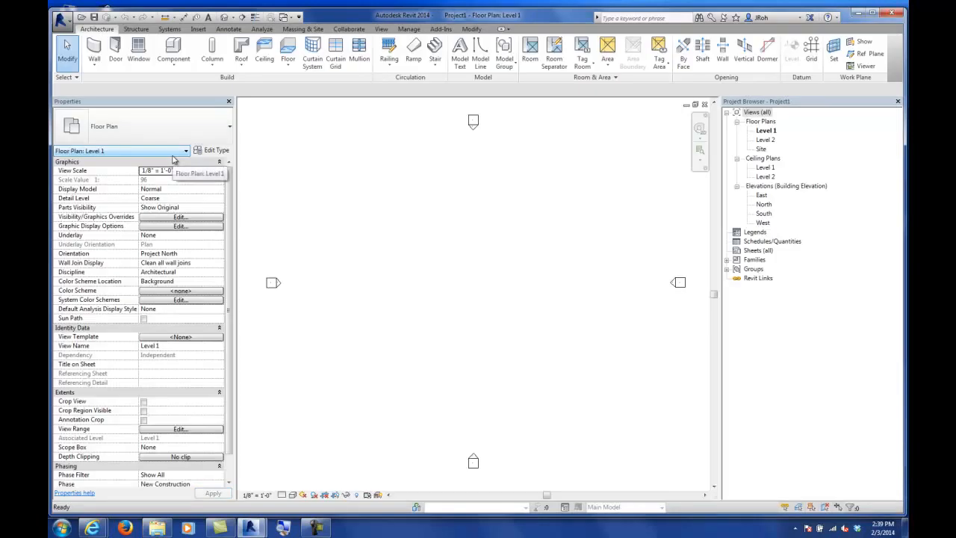
pyautogui.moveTo(236, 151); pyautogui.dragTo(214, 148)
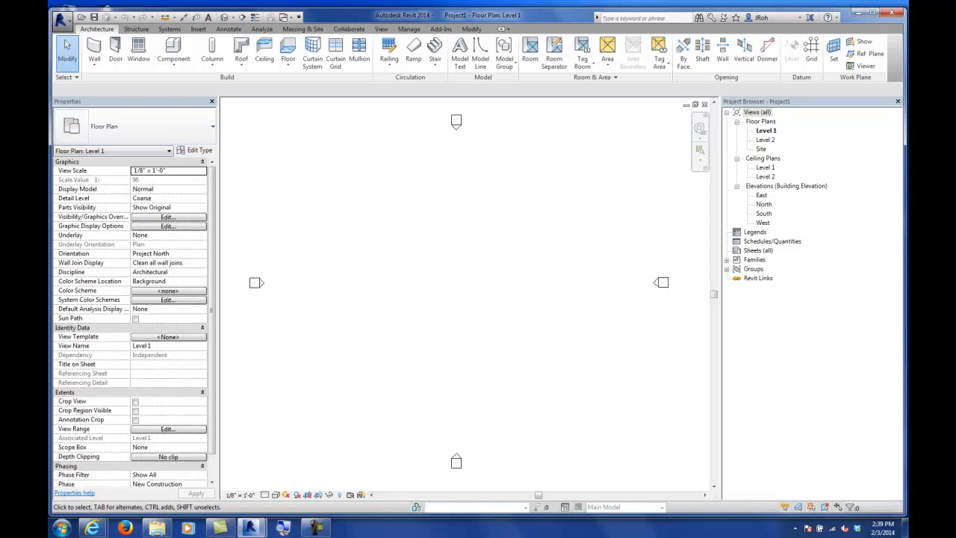
pyautogui.moveTo(721, 327); pyautogui.dragTo(770, 325)
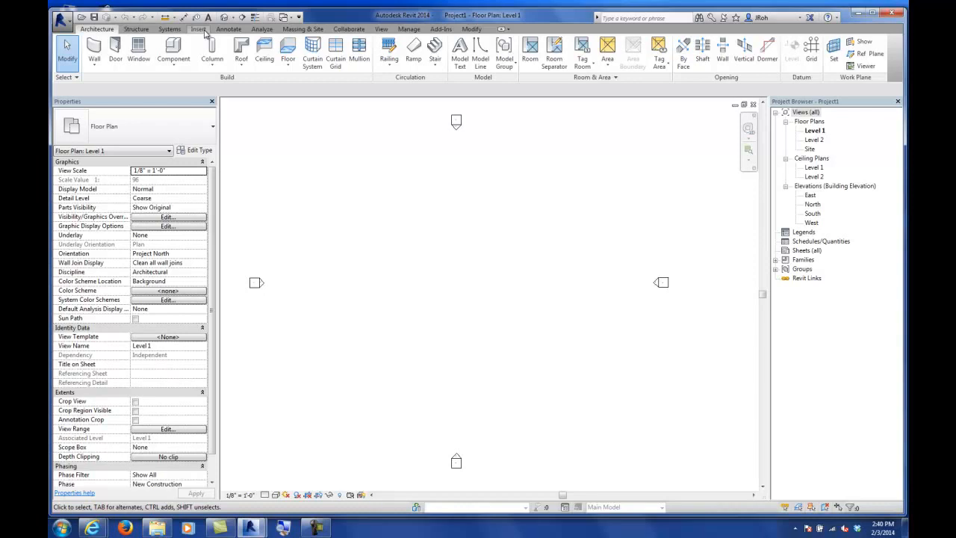
pyautogui.moveTo(334, 193); pyautogui.dragTo(354, 192, button='middle')
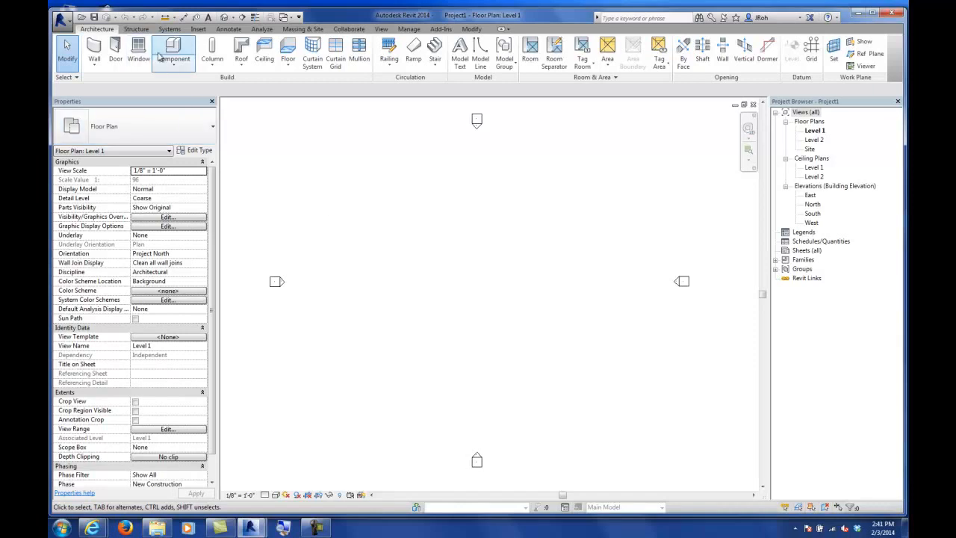
# Step: Start importing a raster image into the Level 1 floor plan and reposition the Import Image dialog
pyautogui.click(199, 30)
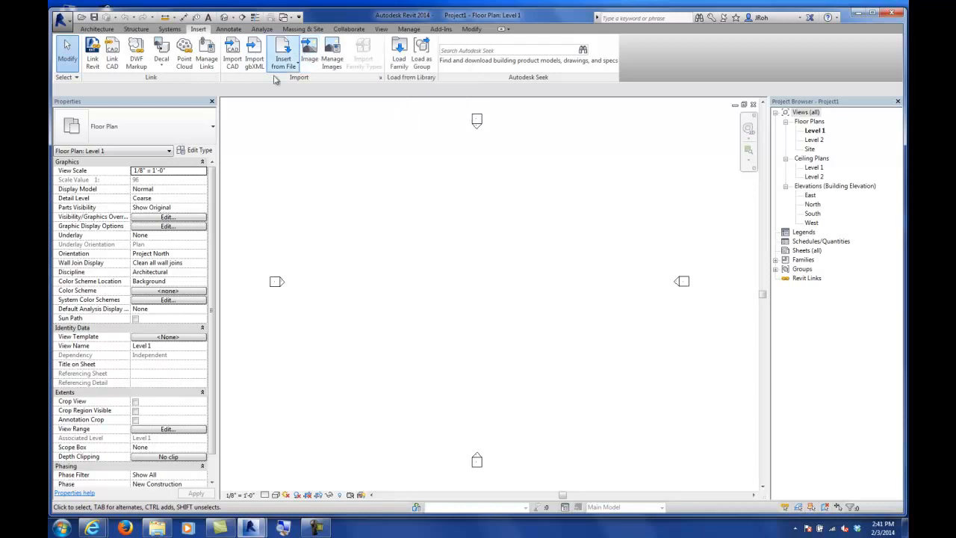
pyautogui.click(309, 57)
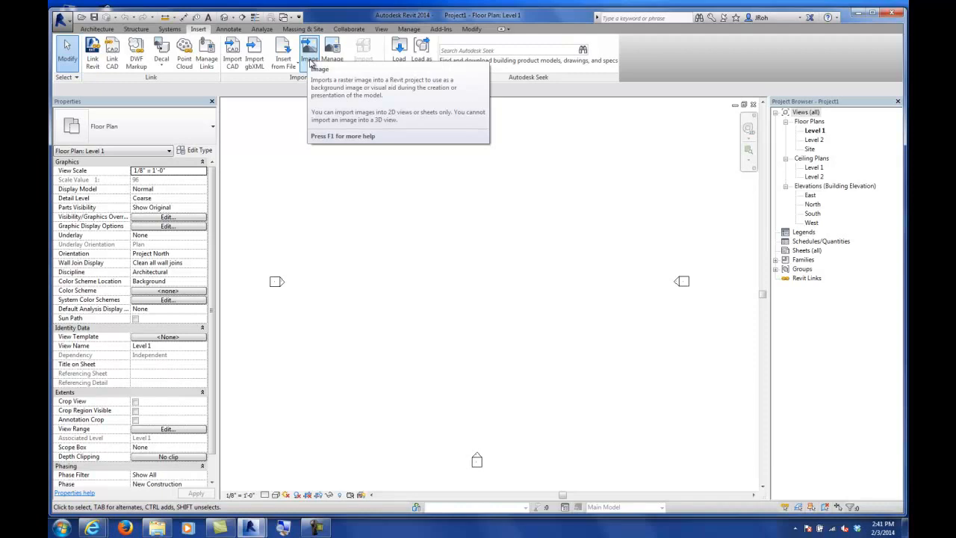
pyautogui.click(310, 59)
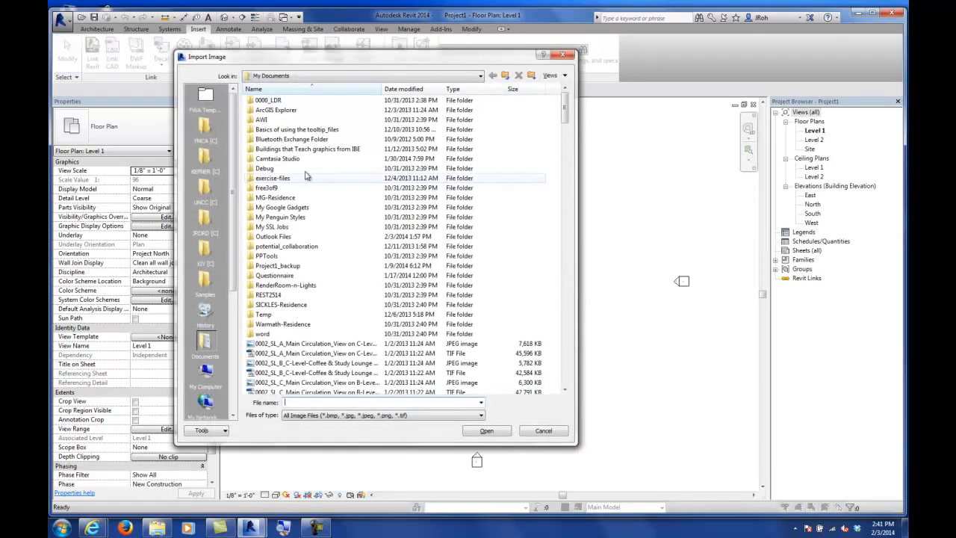
pyautogui.moveTo(287, 65); pyautogui.dragTo(354, 60)
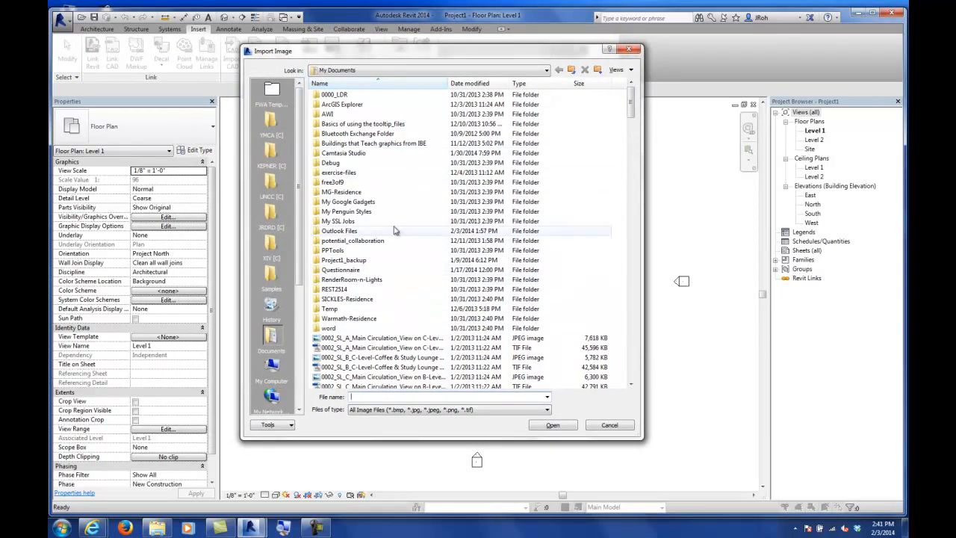
pyautogui.click(373, 416)
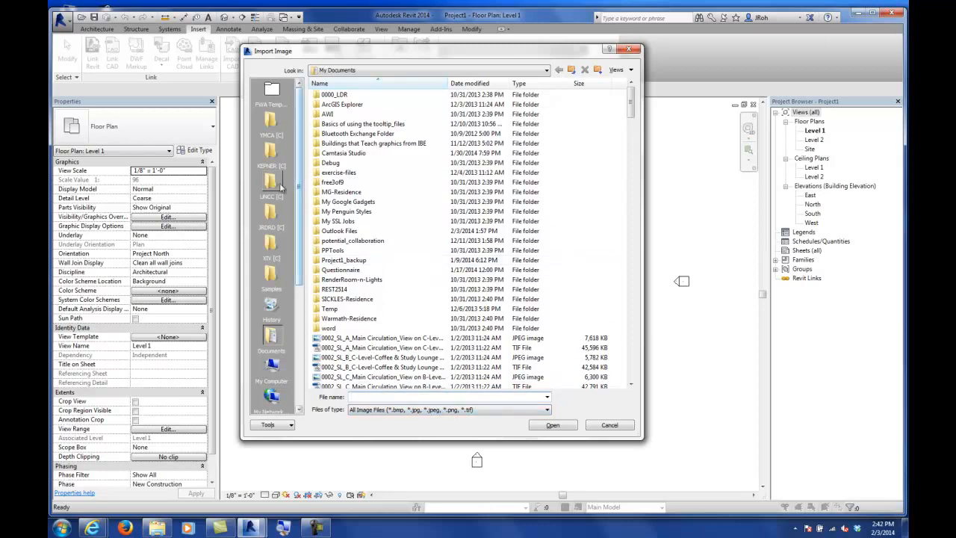
# Step: Browse to the classes\CS_WS-01 folder and open 334650-CAMDEN_GALLERY-ARCHITECTURAL_r_Page_072.jpg
pyautogui.click(270, 246)
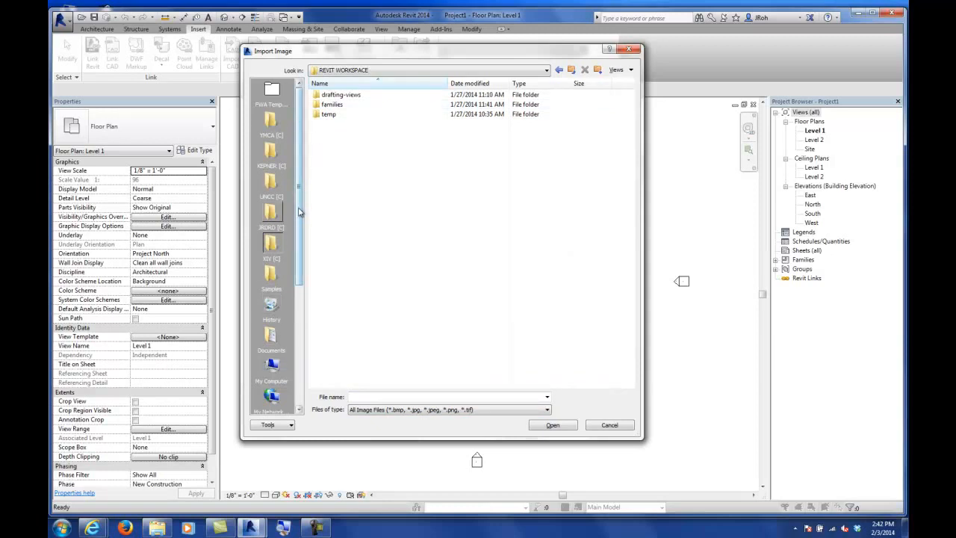
pyautogui.click(271, 185)
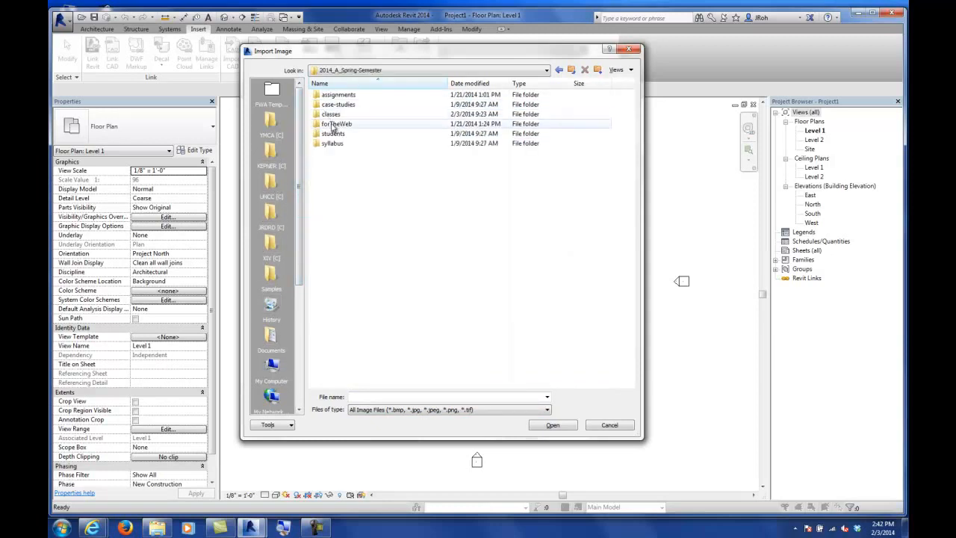
pyautogui.doubleClick(331, 114)
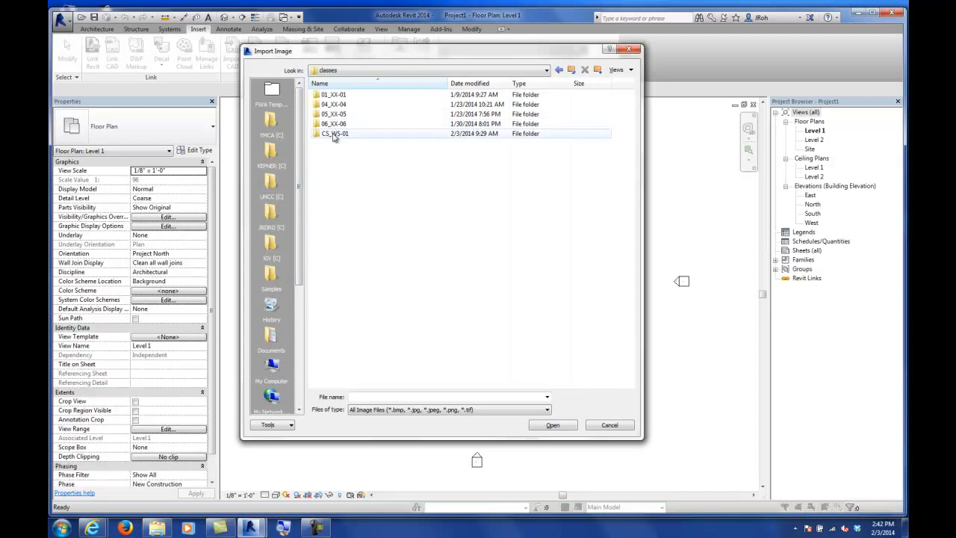
pyautogui.doubleClick(335, 134)
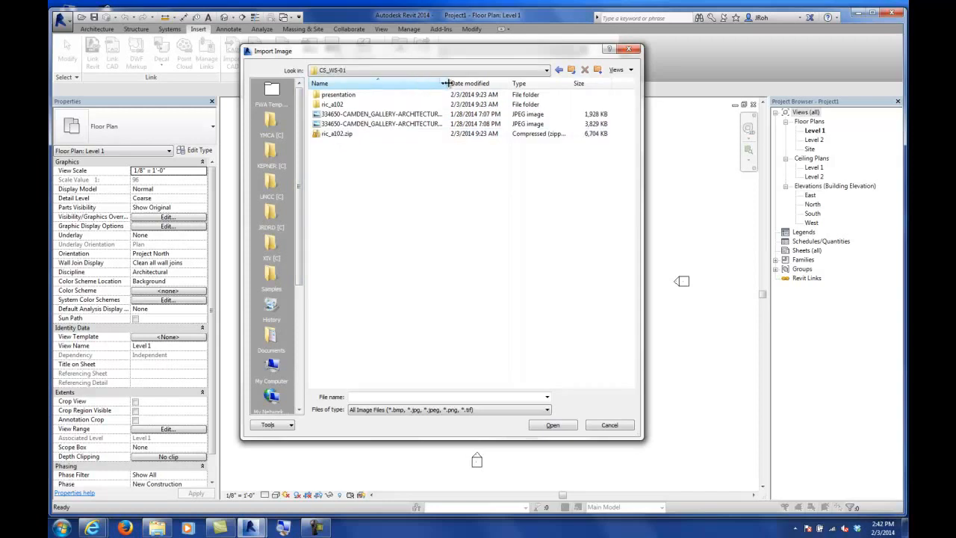
pyautogui.moveTo(447, 85); pyautogui.dragTo(505, 85)
pyautogui.click(461, 125)
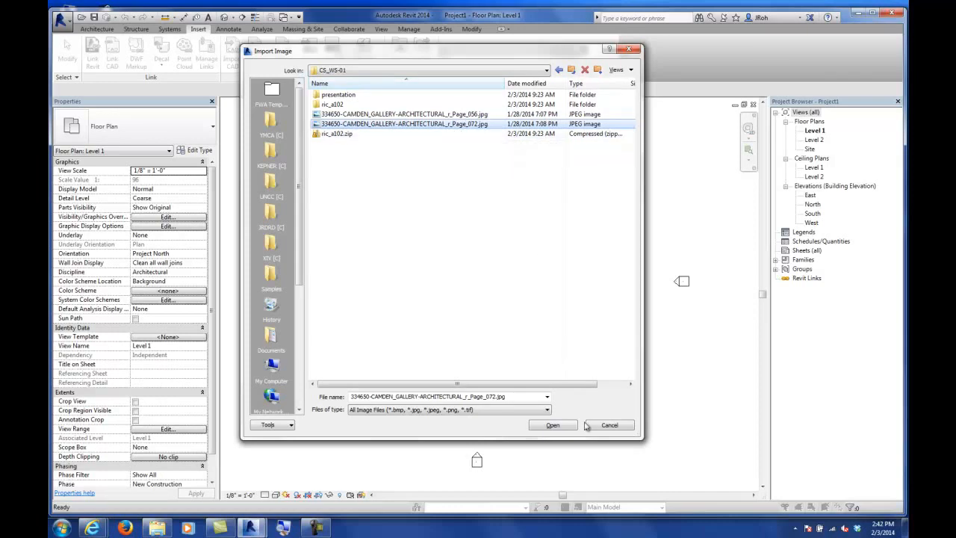
pyautogui.click(554, 424)
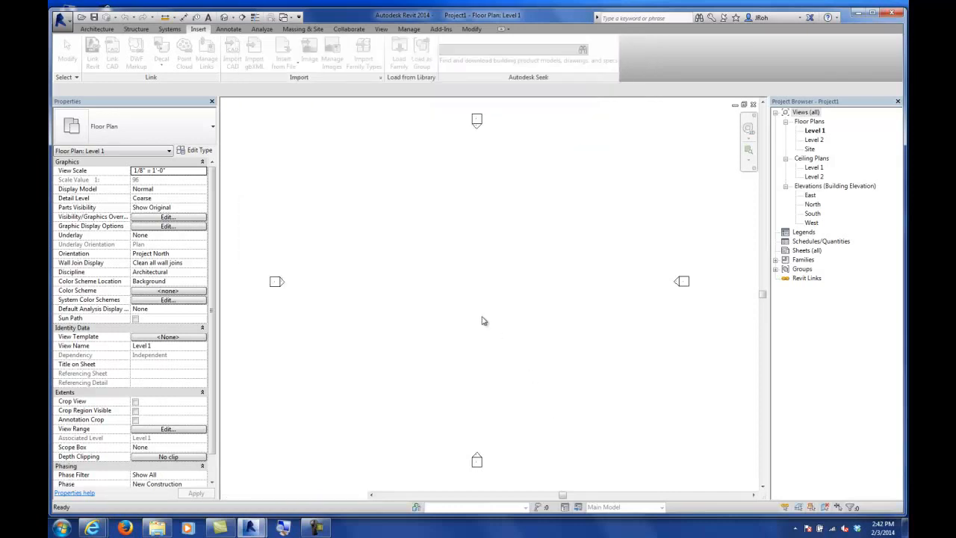
# Step: Place the imported image near the center of the floor plan view and exit the placement
pyautogui.click(523, 292)
pyautogui.scroll(-5, 512, 276)
pyautogui.scroll(5, 508, 275)
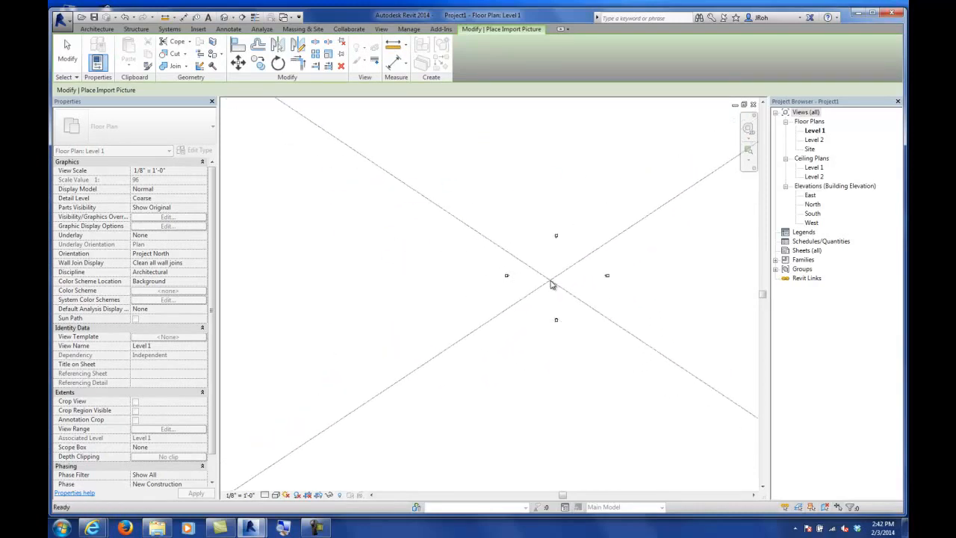
pyautogui.click(549, 285)
pyautogui.scroll(-3, 523, 285)
pyautogui.scroll(2, 499, 287)
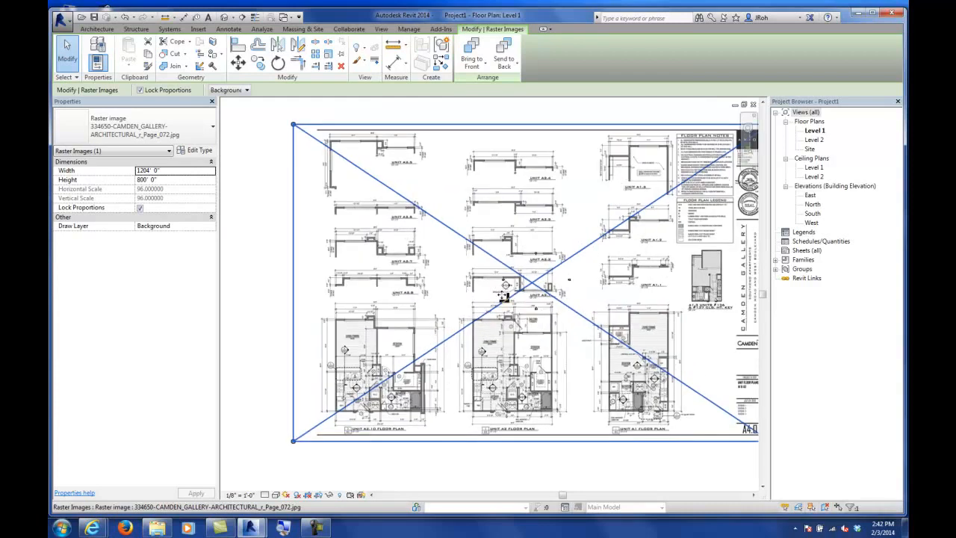
pyautogui.click(67, 53)
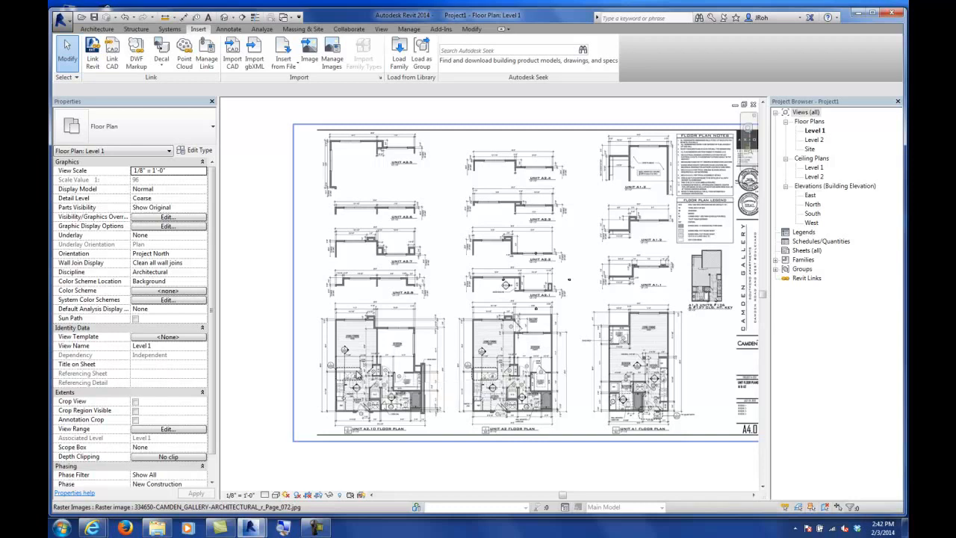
# Step: Draw a 3'-7" horizontal detail line along the bedroom's 3'-7" dimension, plus a vertical segment from its end
pyautogui.scroll(3, 354, 330)
pyautogui.scroll(4, 372, 371)
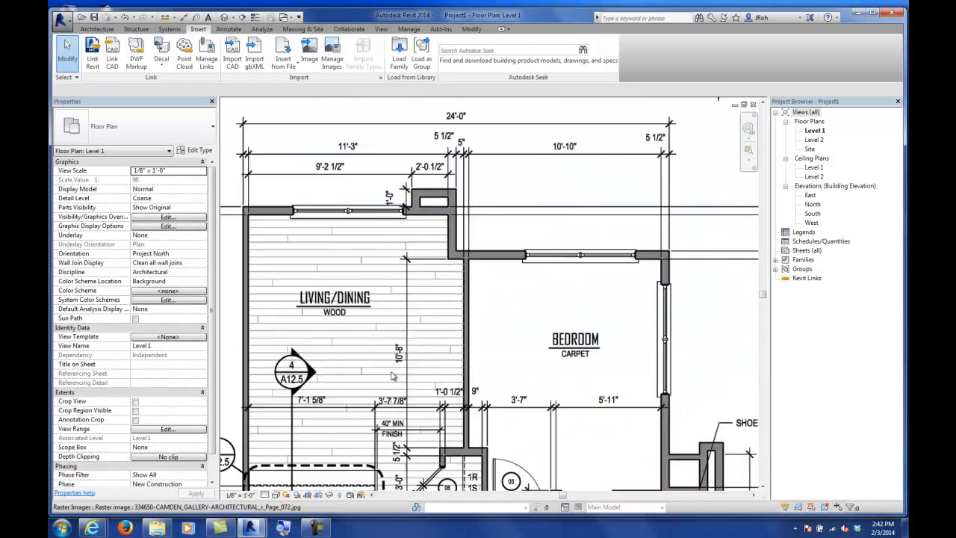
pyautogui.scroll(2, 493, 240)
pyautogui.scroll(1, 493, 239)
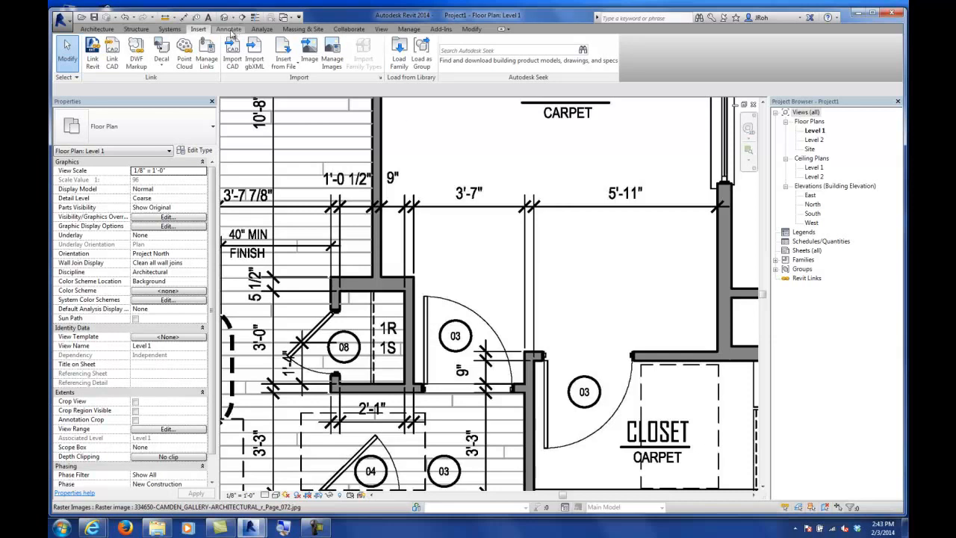
pyautogui.click(229, 29)
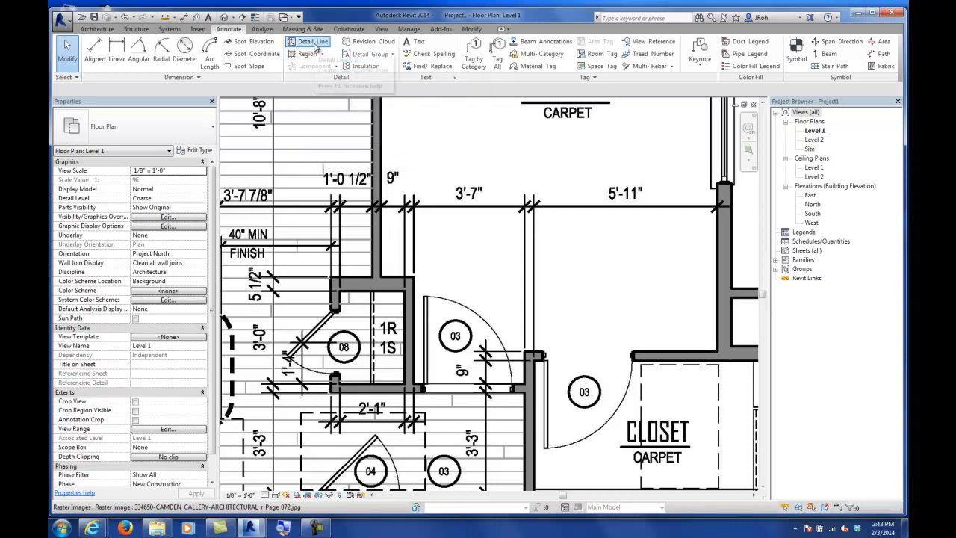
pyautogui.click(313, 42)
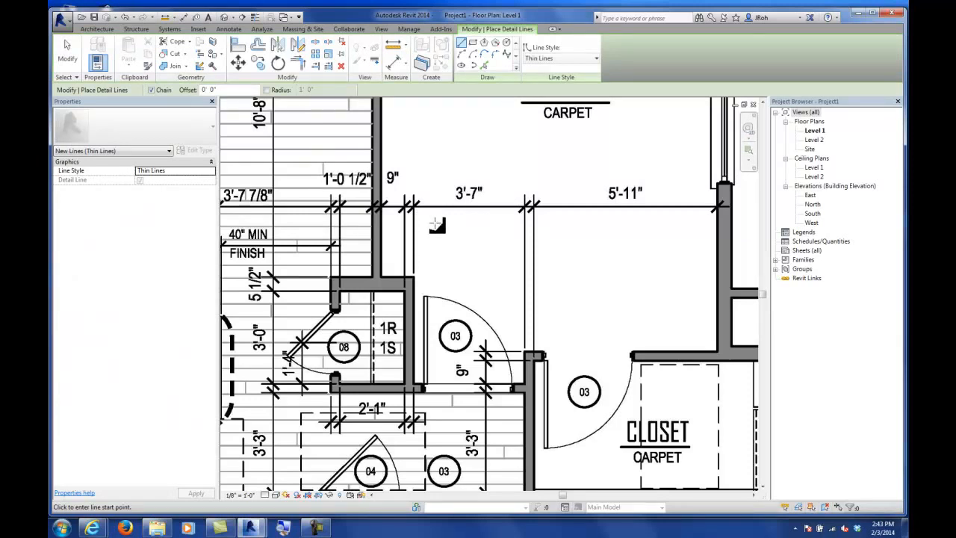
pyautogui.scroll(2, 439, 231)
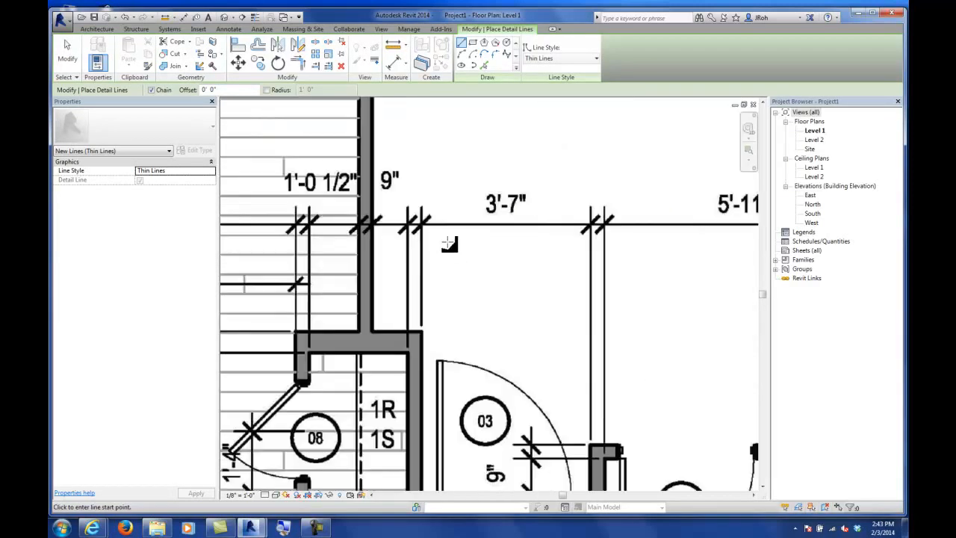
pyautogui.scroll(2, 448, 243)
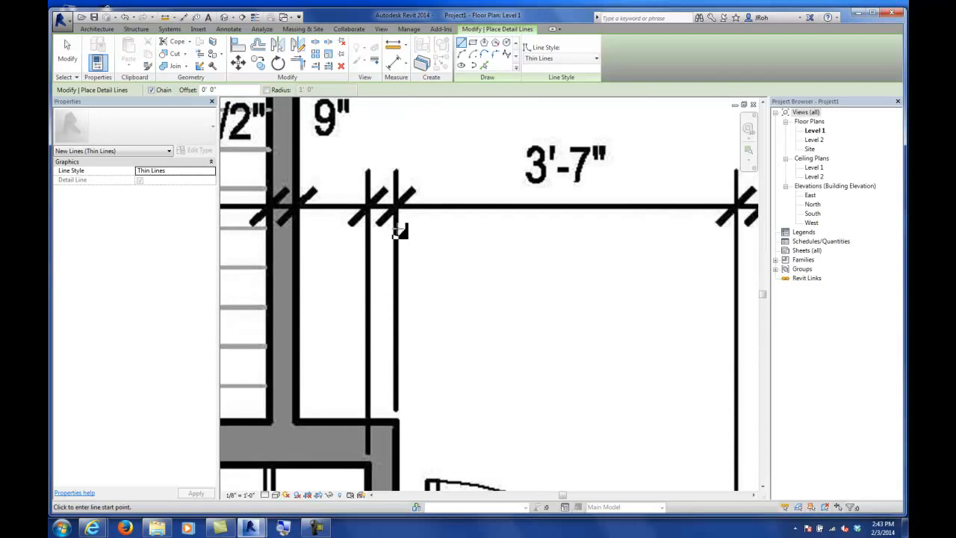
pyautogui.click(397, 224)
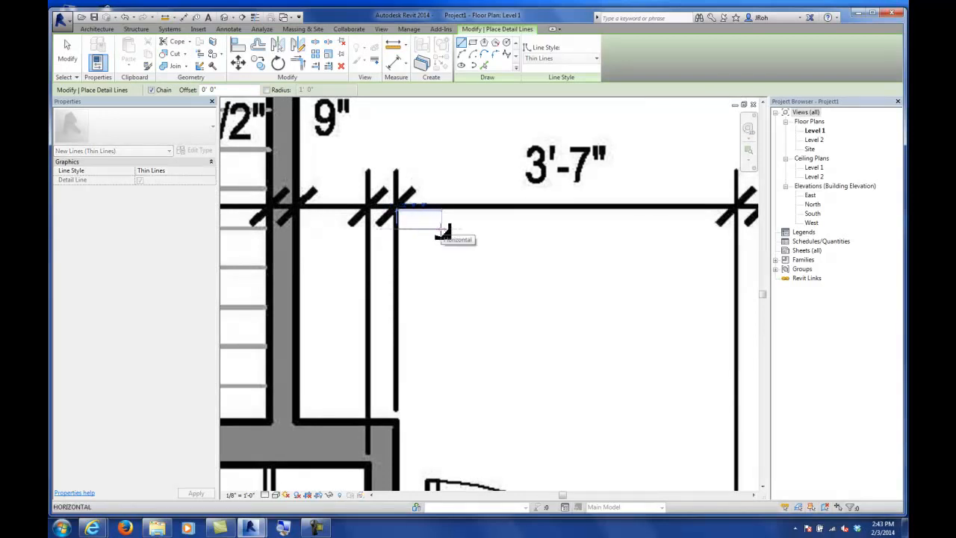
pyautogui.write("3'-")
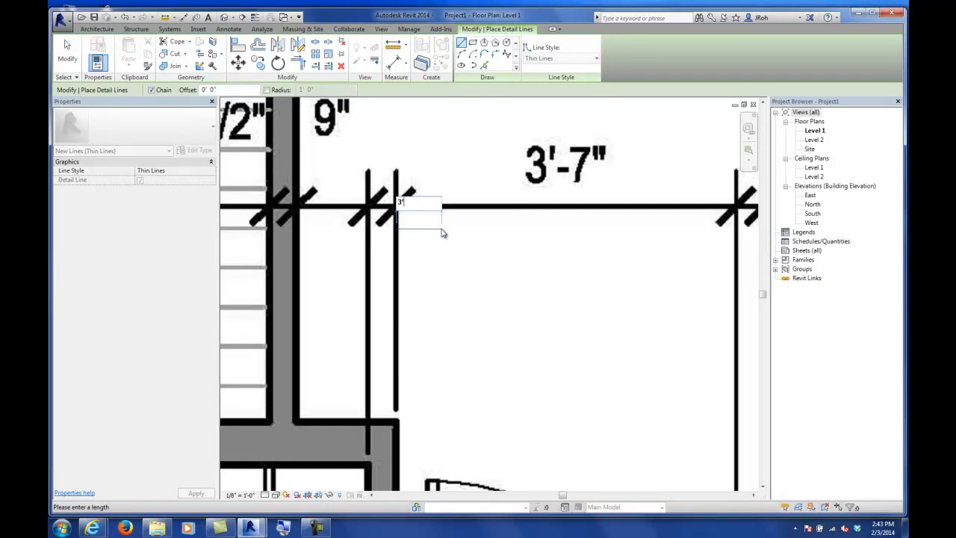
pyautogui.write('7"')
pyautogui.press('Return')
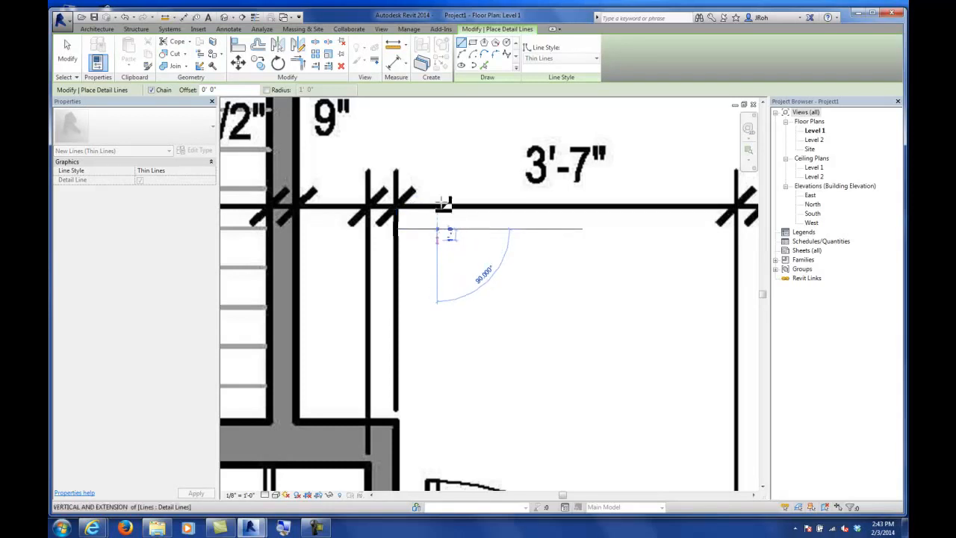
pyautogui.click(437, 149)
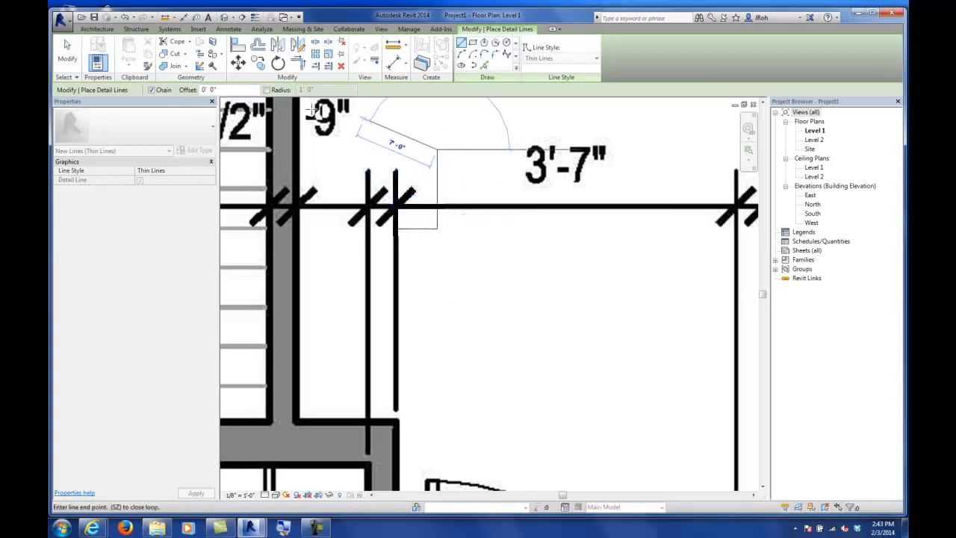
pyautogui.click(73, 54)
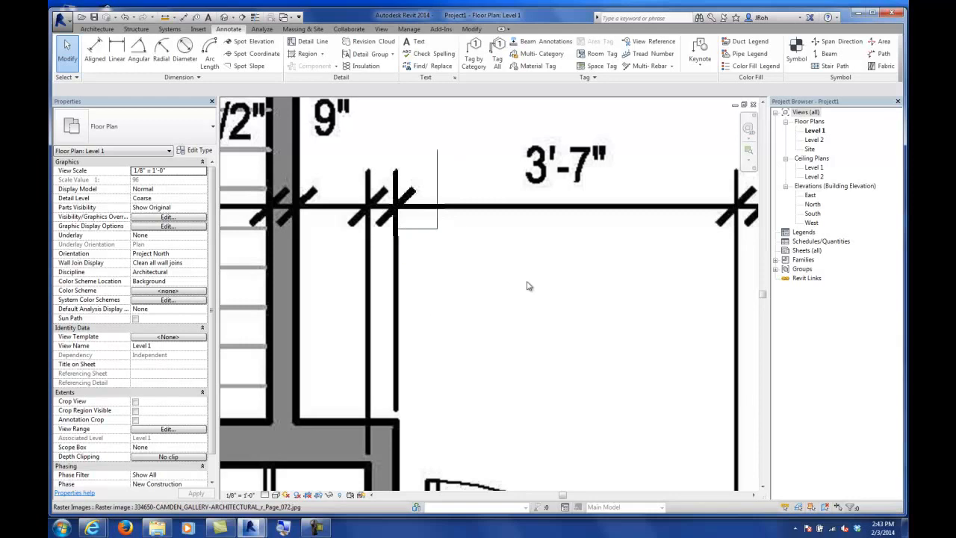
# Step: Scale the raster image graphically, using the 3'-7" detail line's endpoints as the reference length
pyautogui.click(569, 171)
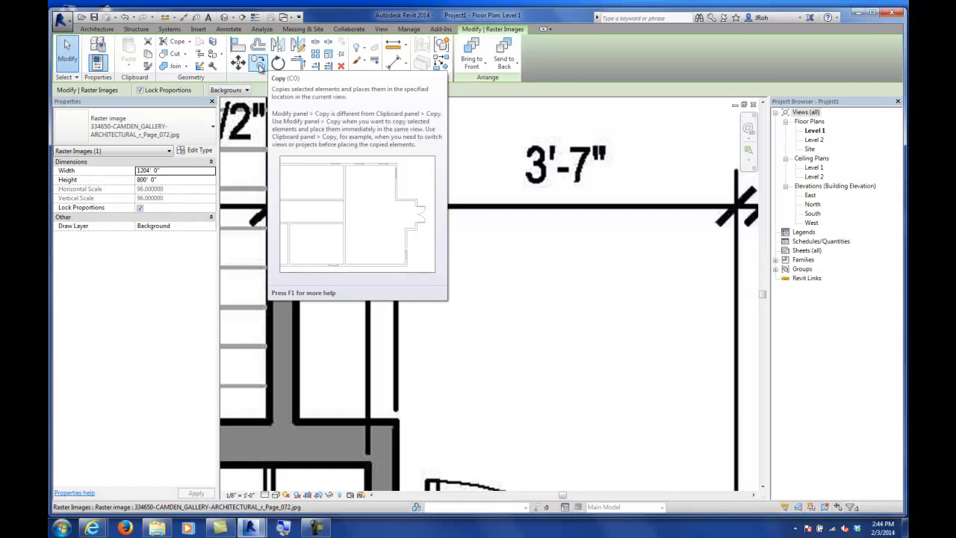
pyautogui.click(329, 57)
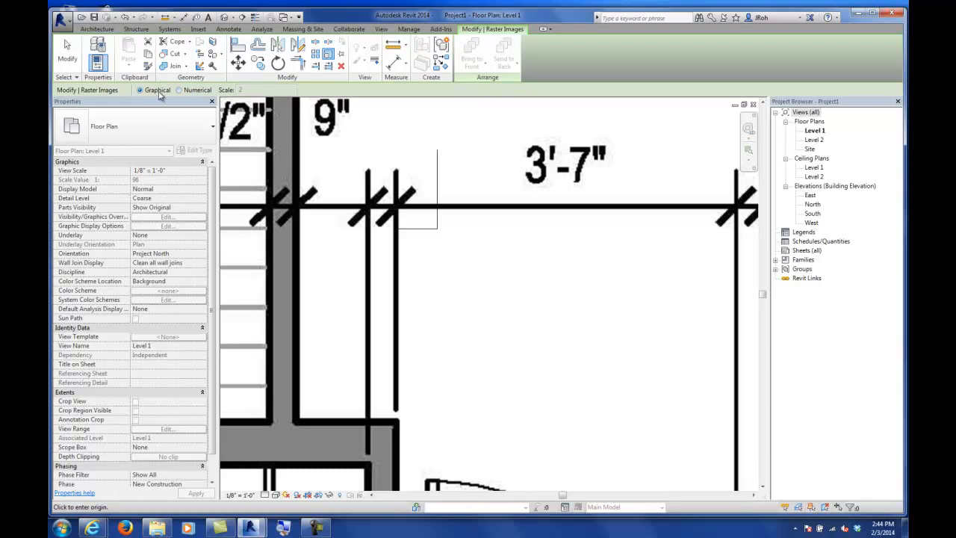
pyautogui.click(399, 229)
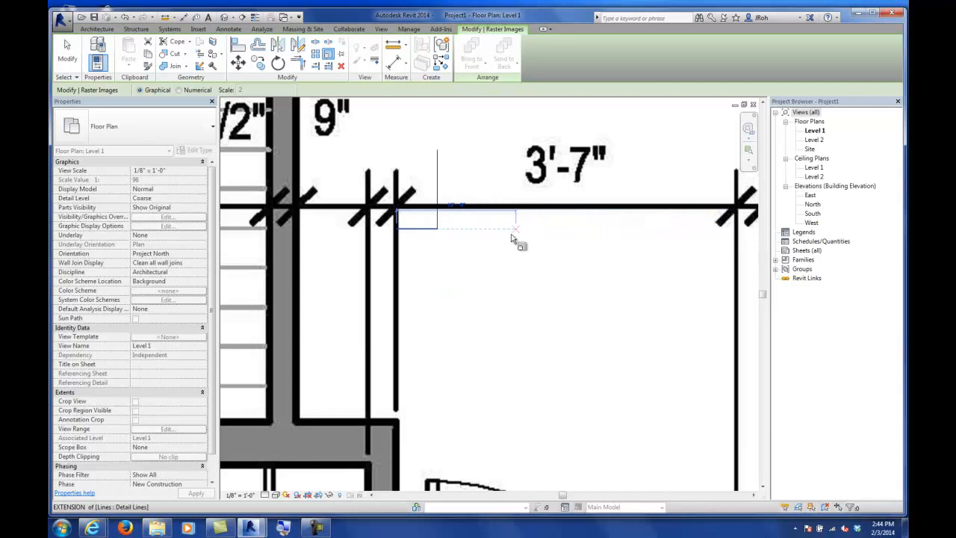
pyautogui.click(438, 228)
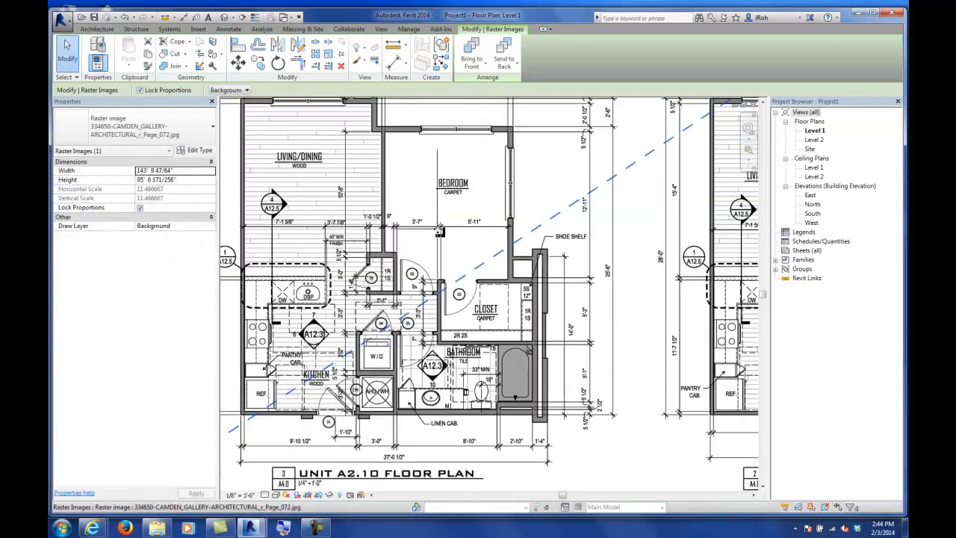
pyautogui.scroll(2, 403, 256)
pyautogui.scroll(-2, 402, 229)
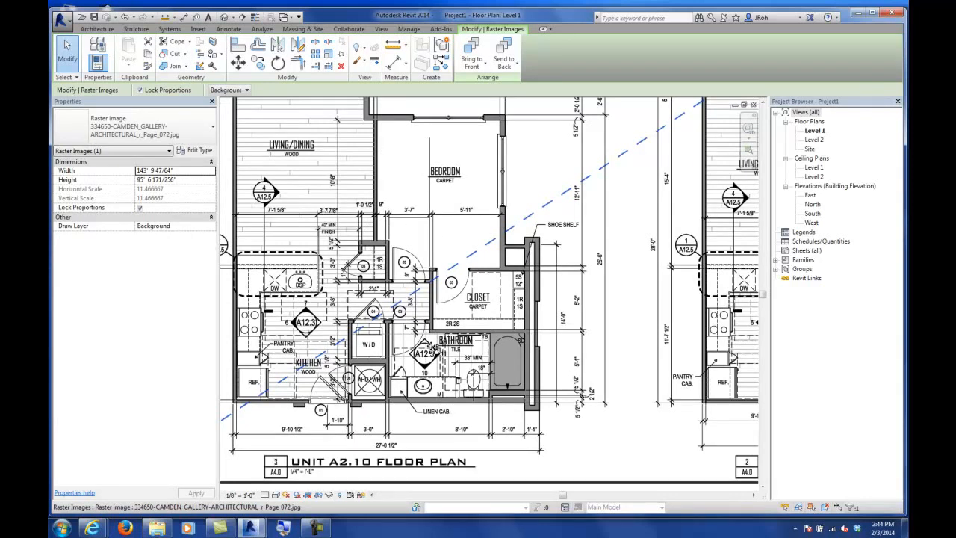
pyautogui.click(68, 56)
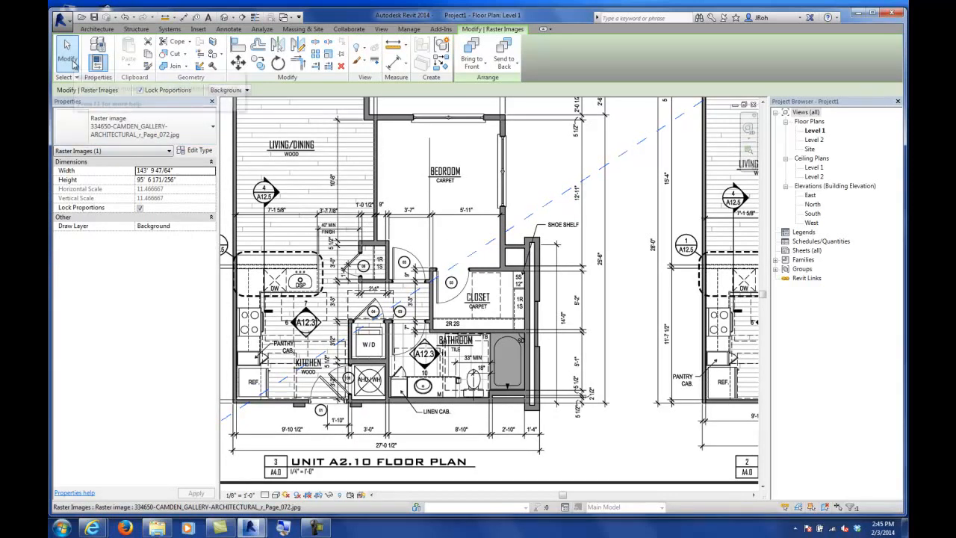
# Step: Check the detail line's length, then zoom out to view the whole scaled image
pyautogui.scroll(-2, 437, 224)
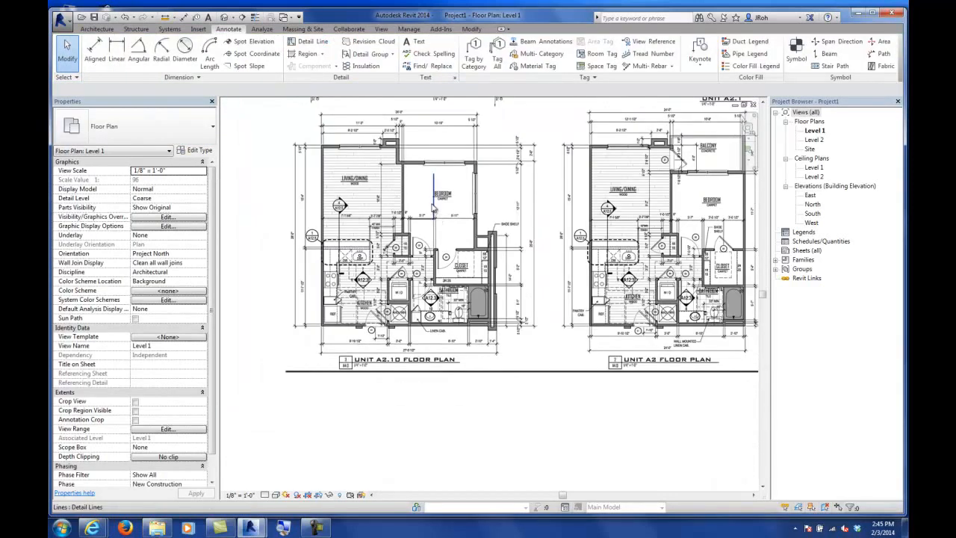
pyautogui.click(435, 207)
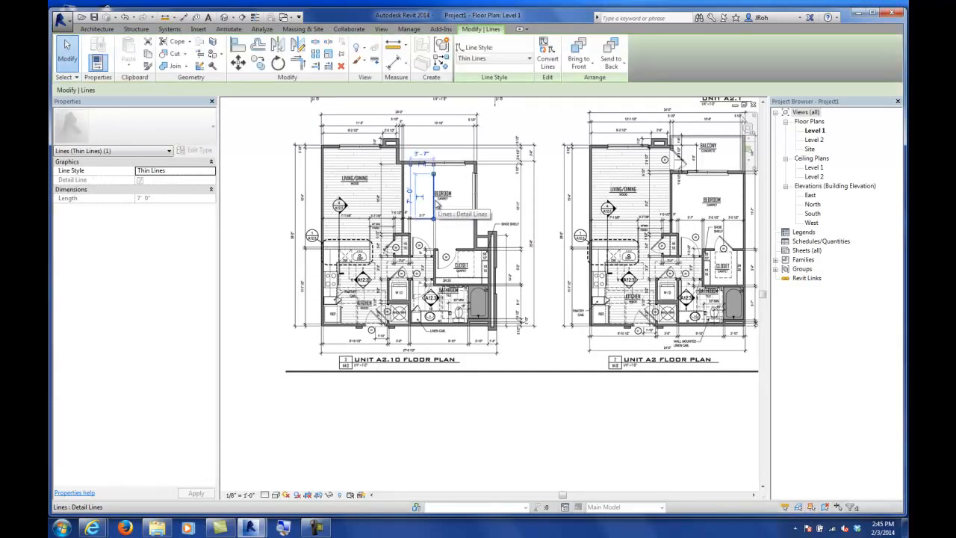
pyautogui.press('Escape')
pyautogui.scroll(-4, 438, 239)
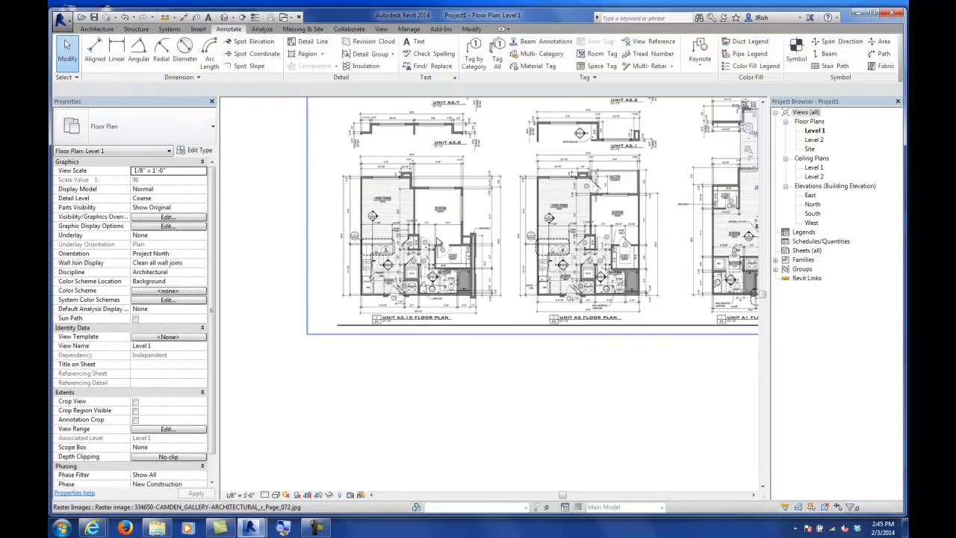
pyautogui.scroll(-2, 438, 240)
pyautogui.moveTo(467, 235); pyautogui.dragTo(335, 249, button='middle')
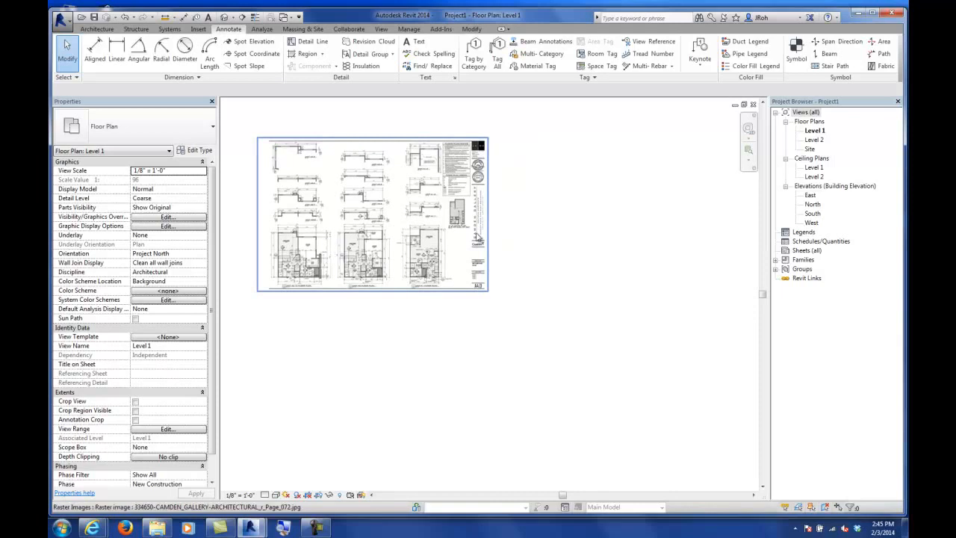
# Step: Import the CAD drawing AE-112-A-View-1.dwg from the ric_a102 folder into the Level 1 floor plan
pyautogui.moveTo(478, 233); pyautogui.dragTo(450, 245, button='middle')
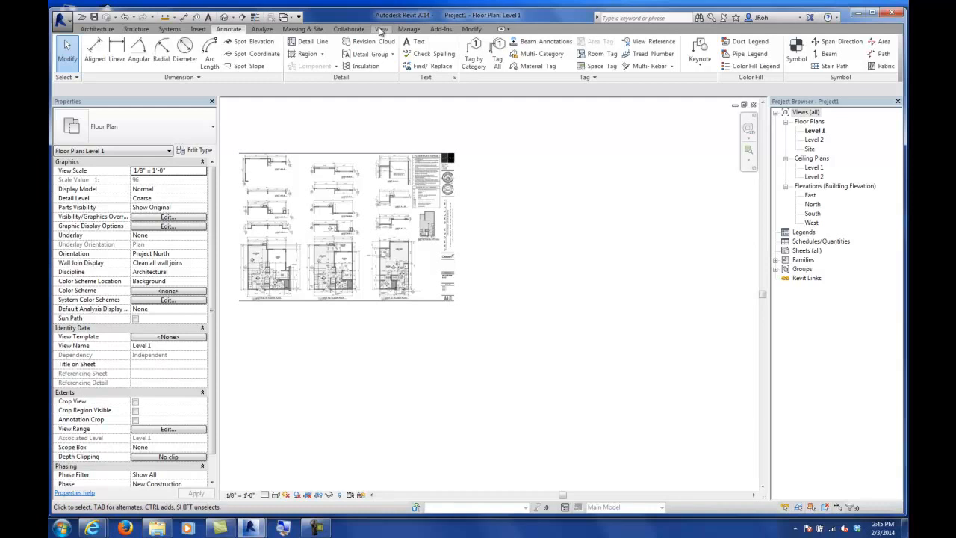
pyautogui.click(196, 30)
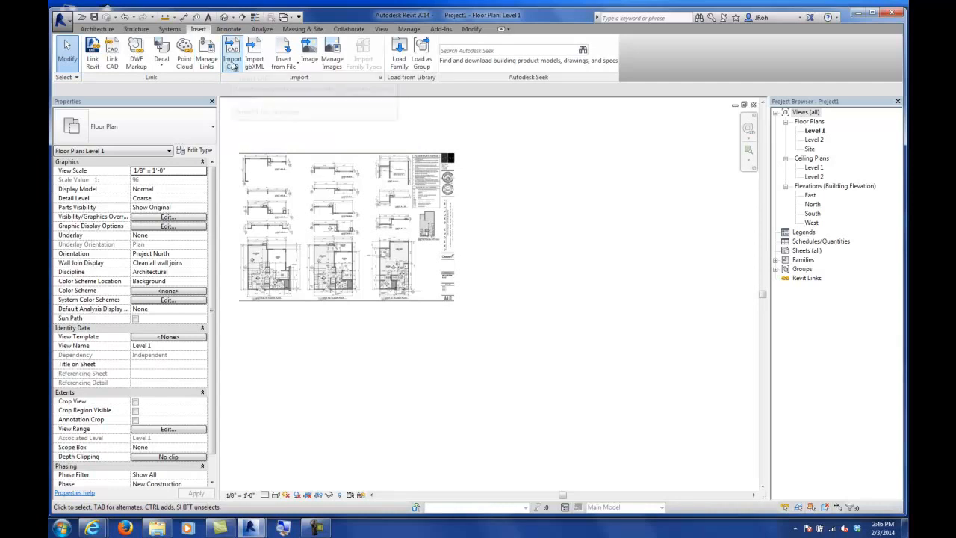
pyautogui.click(237, 60)
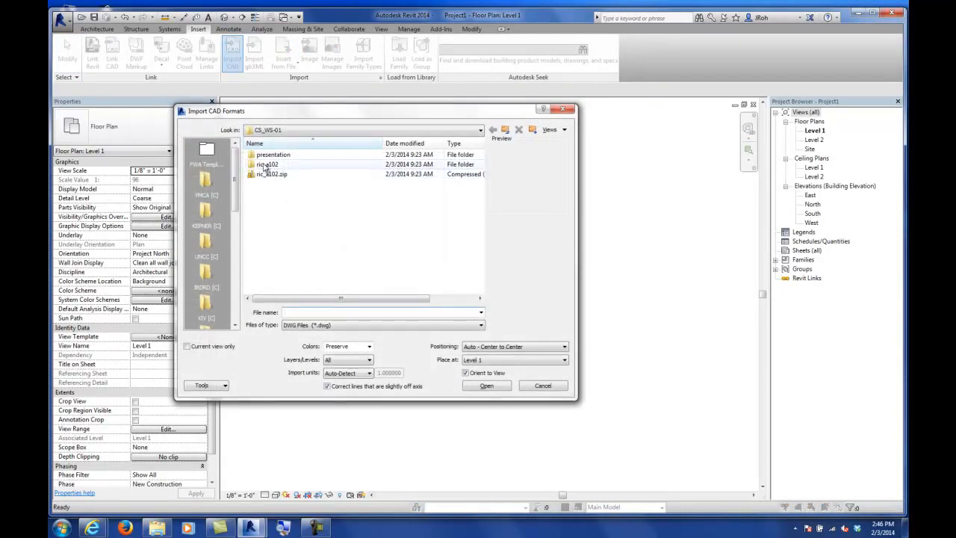
pyautogui.doubleClick(266, 165)
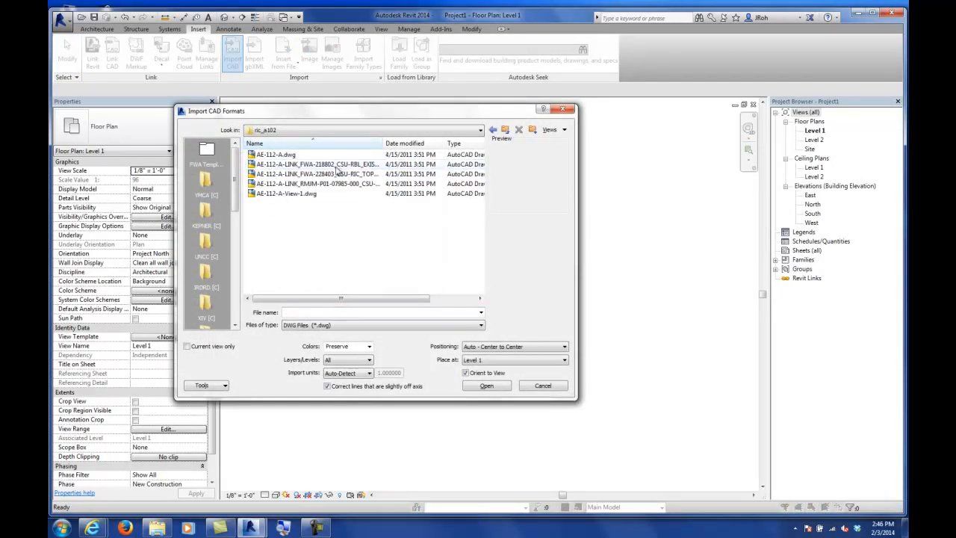
pyautogui.moveTo(383, 143); pyautogui.dragTo(462, 139)
pyautogui.click(292, 194)
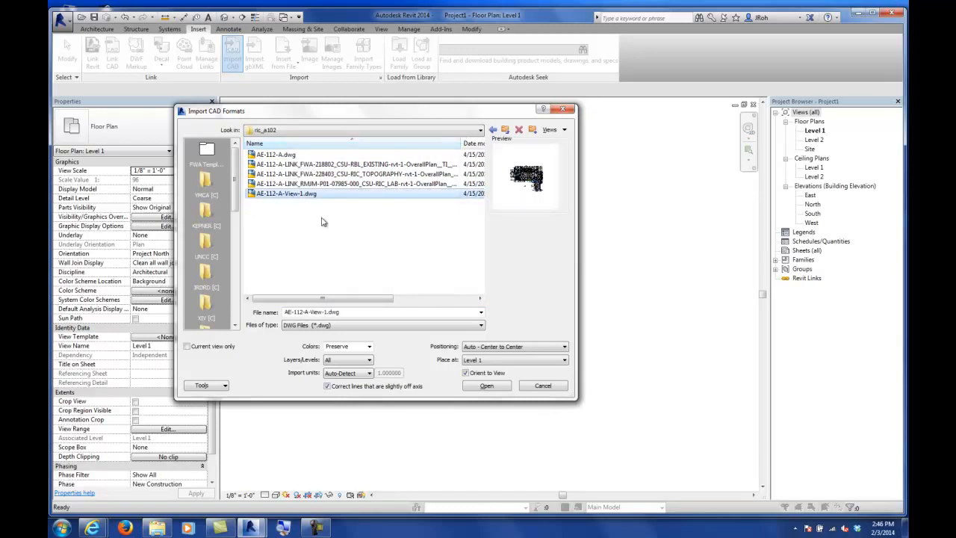
pyautogui.click(485, 386)
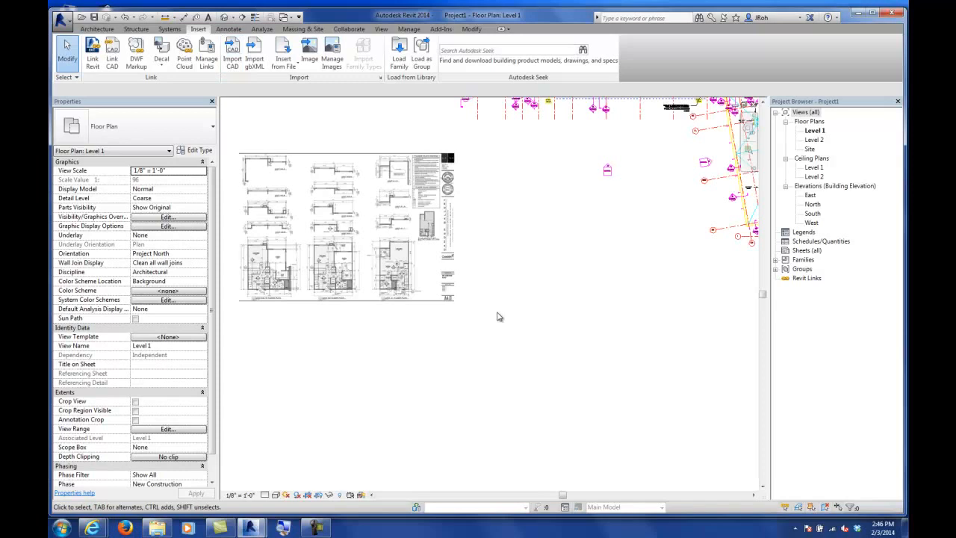
# Step: Turn on Thin Lines so the imported drawing's lines display at a single width
pyautogui.moveTo(546, 241); pyautogui.dragTo(492, 333, button='middle')
pyautogui.moveTo(534, 199); pyautogui.dragTo(429, 323, button='middle')
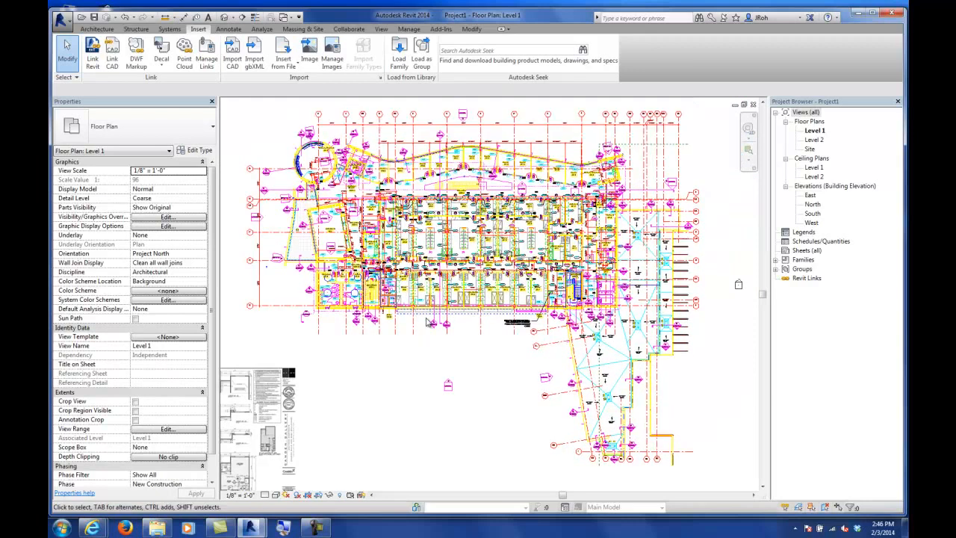
pyautogui.scroll(1, 472, 281)
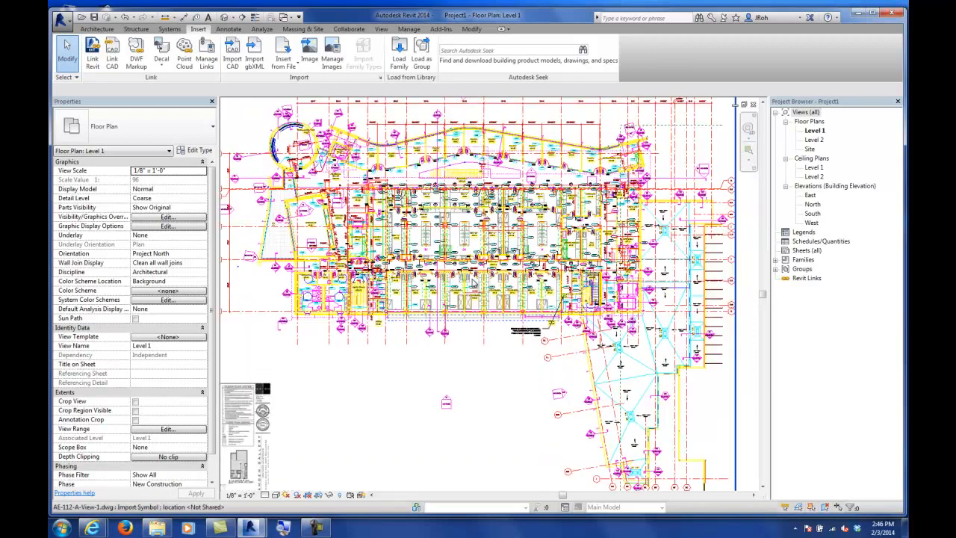
pyautogui.scroll(4, 493, 307)
pyautogui.scroll(5, 536, 256)
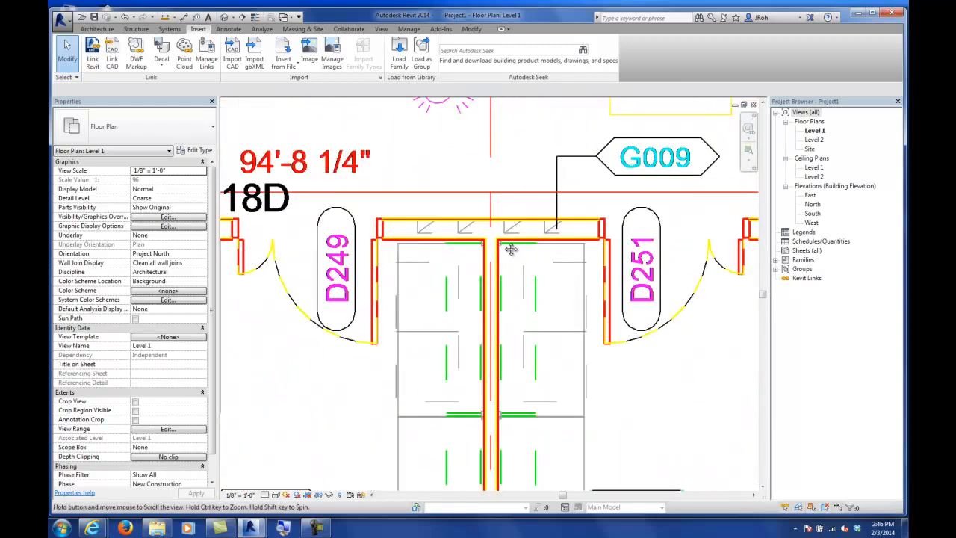
pyautogui.moveTo(511, 248); pyautogui.dragTo(477, 234, button='middle')
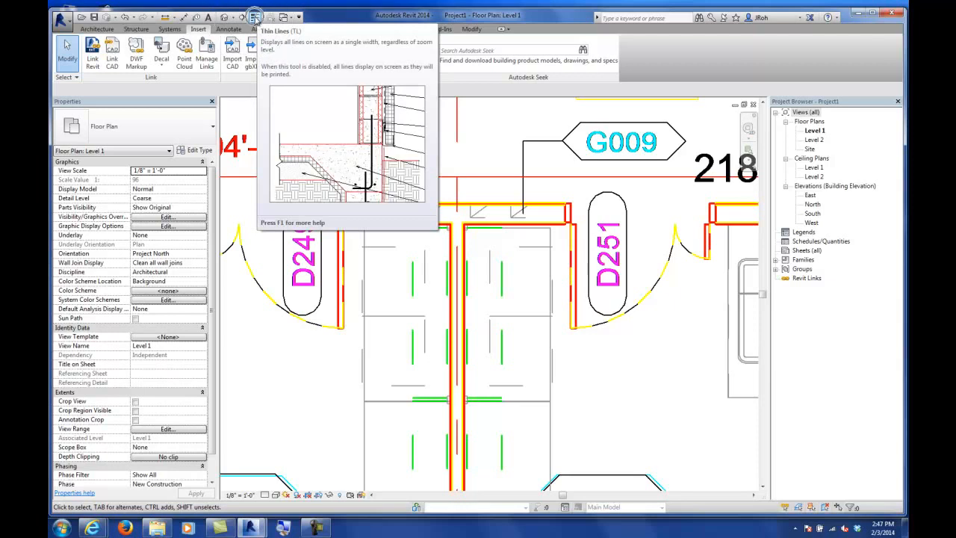
pyautogui.click(256, 17)
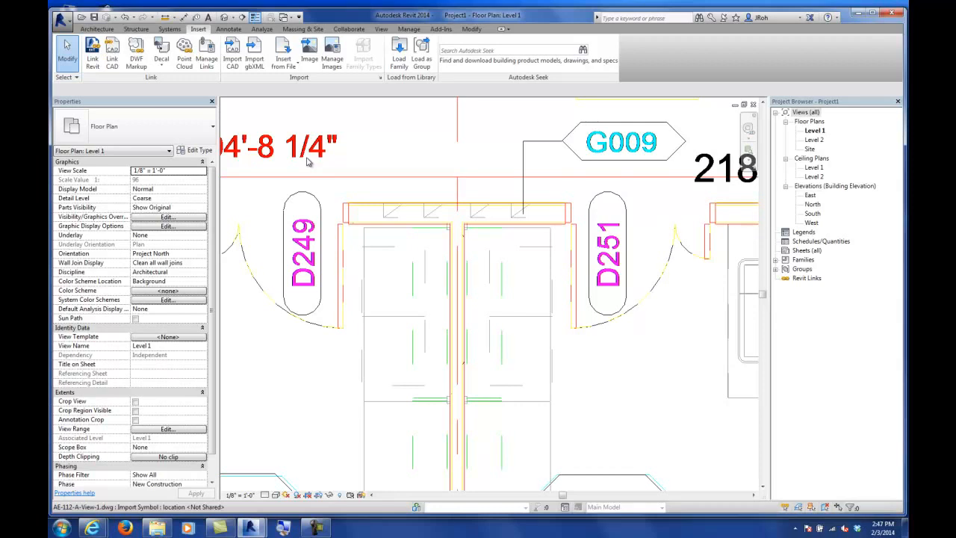
# Step: Measure the wall thickness at the T-junction between doors D249 and D251 in the imported drawing
pyautogui.scroll(4, 409, 224)
pyautogui.moveTo(406, 236); pyautogui.dragTo(452, 298, button='middle')
pyautogui.scroll(1, 418, 273)
pyautogui.moveTo(665, 312); pyautogui.dragTo(459, 250, button='middle')
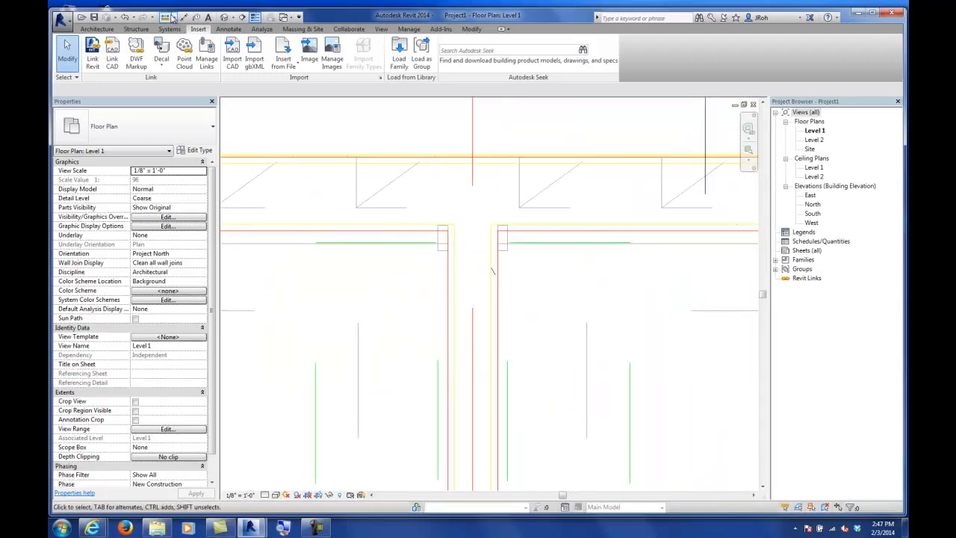
pyautogui.click(174, 16)
pyautogui.click(198, 24)
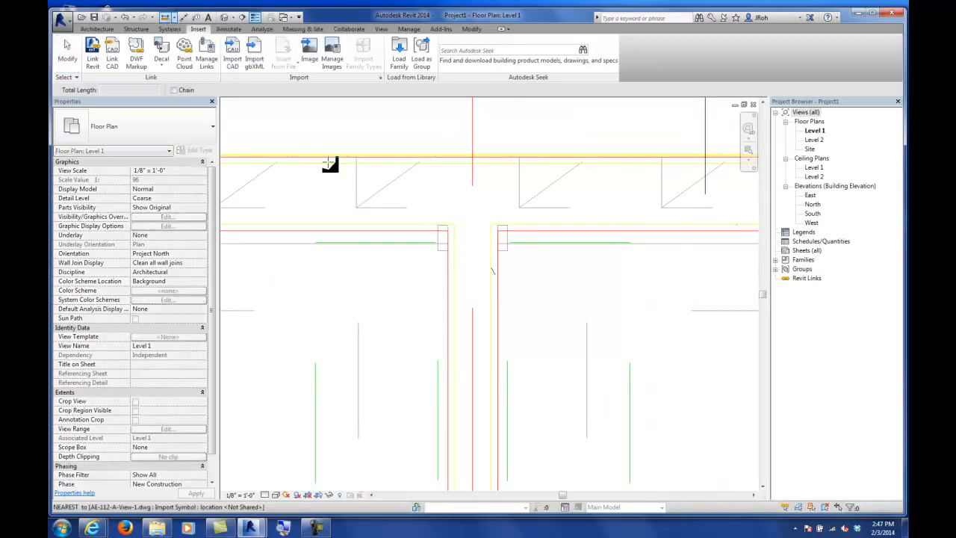
pyautogui.click(450, 272)
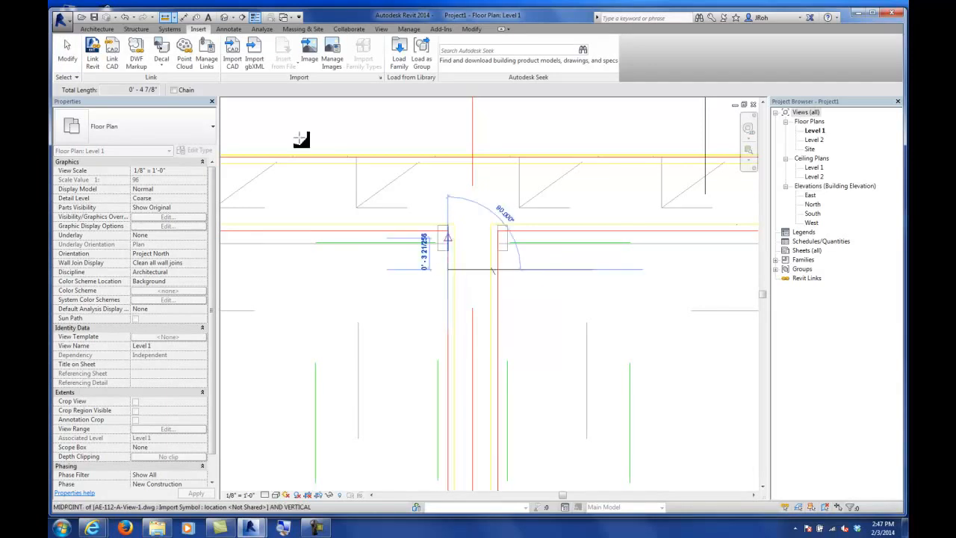
pyautogui.press('Escape')
pyautogui.press('Escape')
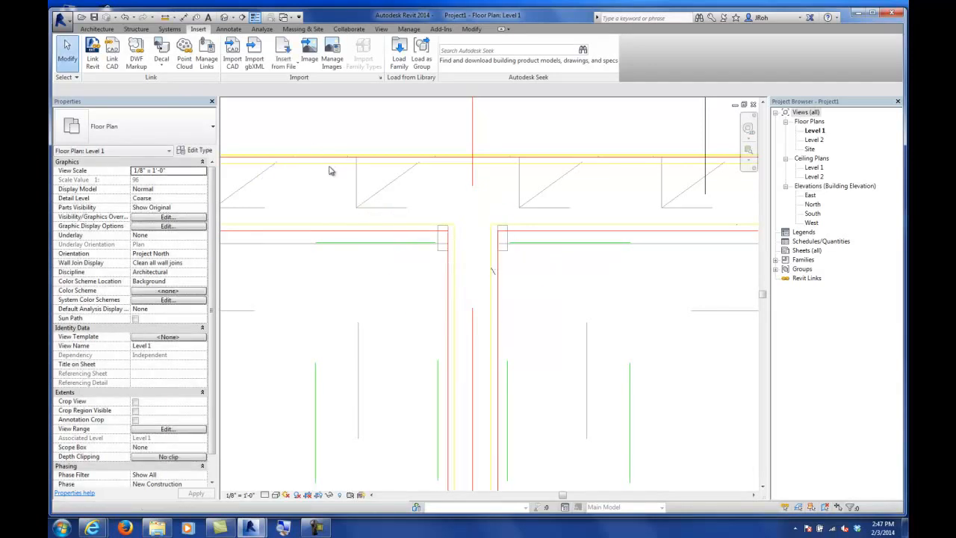
pyautogui.click(97, 30)
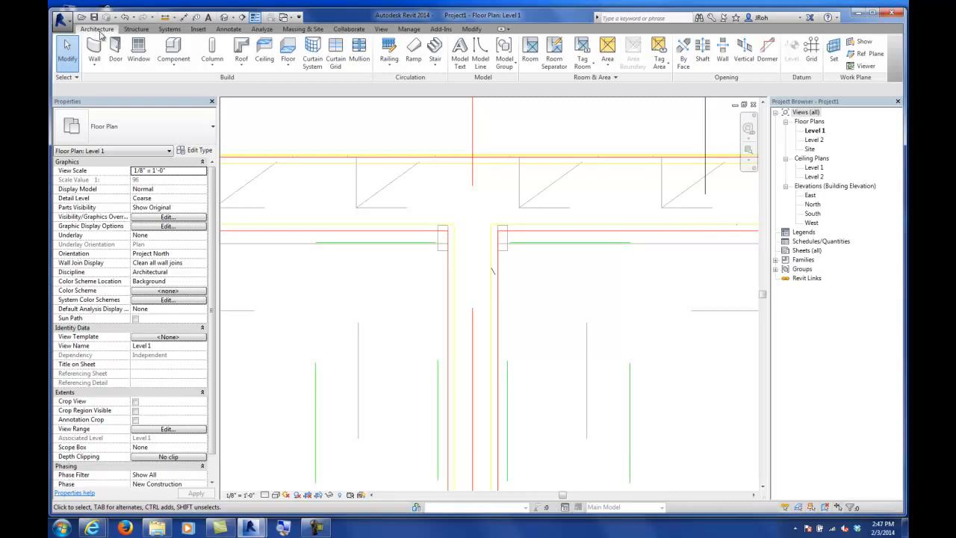
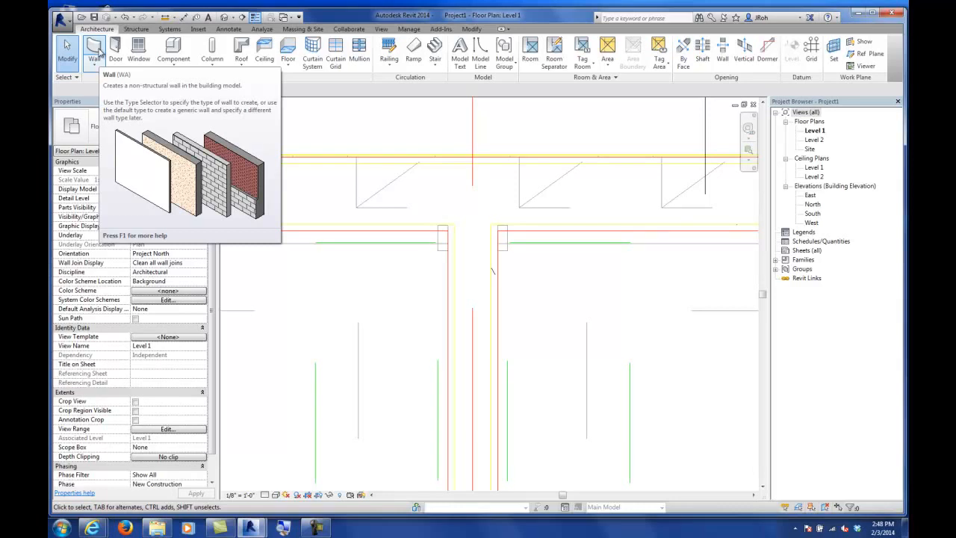
# Step: Draw a Generic - 5" wall starting at the T-junction in the imported drawing and running down along its wall
pyautogui.click(96, 53)
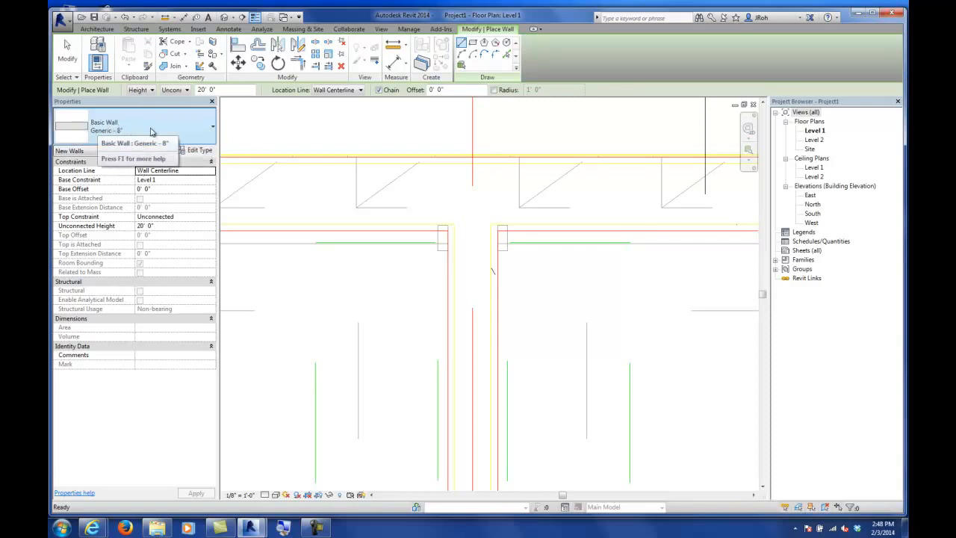
pyautogui.click(156, 131)
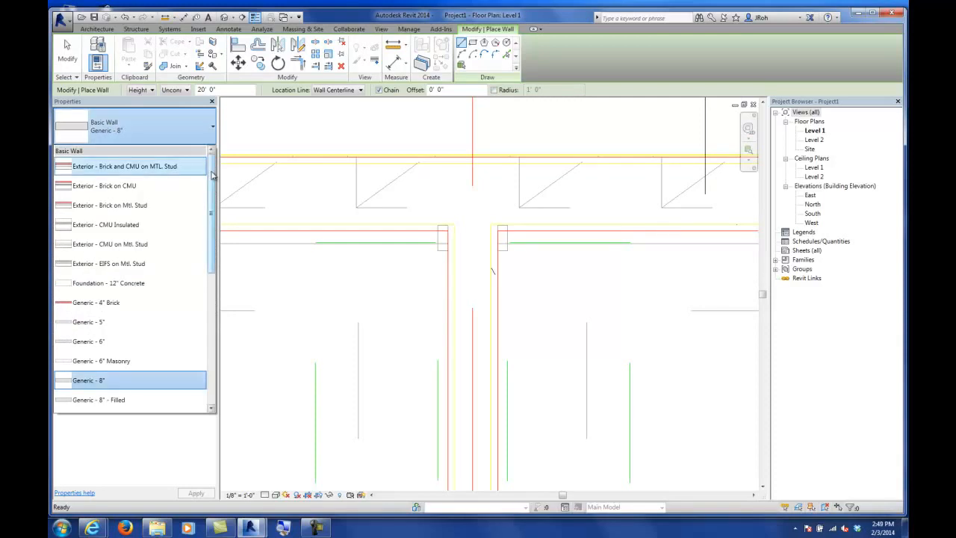
pyautogui.moveTo(213, 178); pyautogui.dragTo(209, 305)
pyautogui.scroll(5, 186, 194)
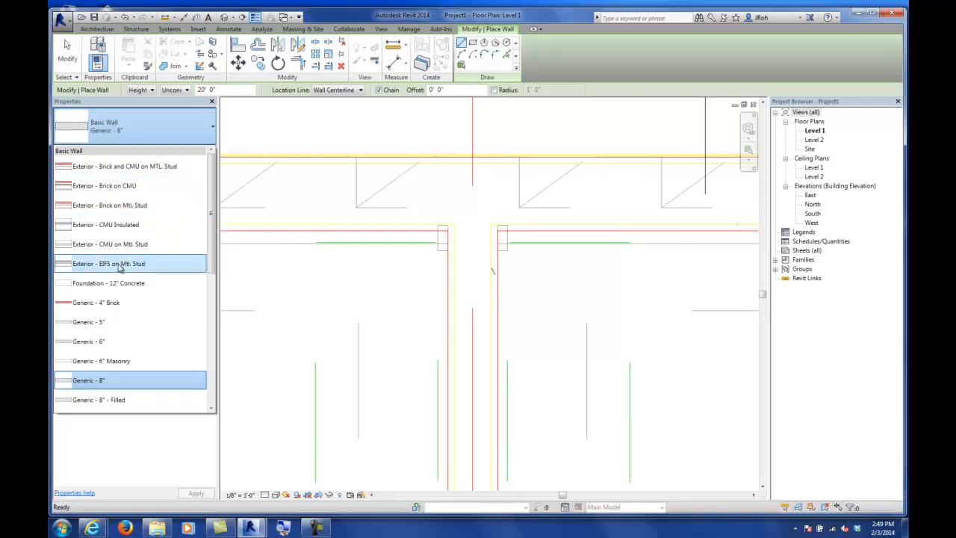
pyautogui.moveTo(119, 268)
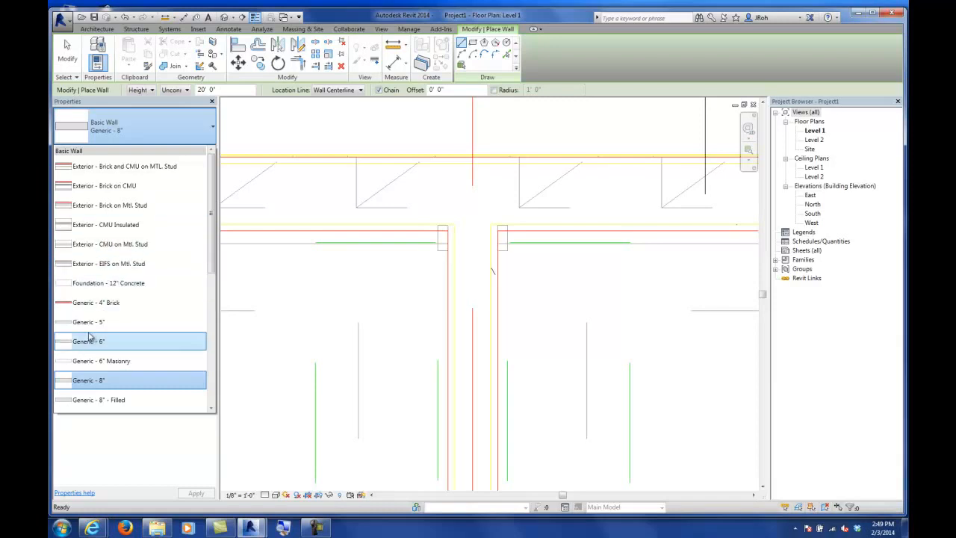
pyautogui.moveTo(88, 330)
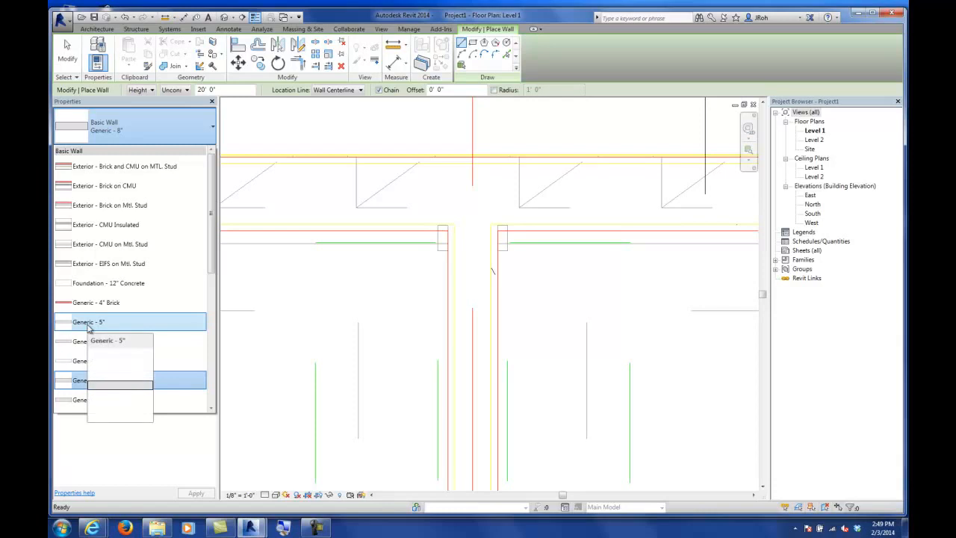
pyautogui.click(88, 323)
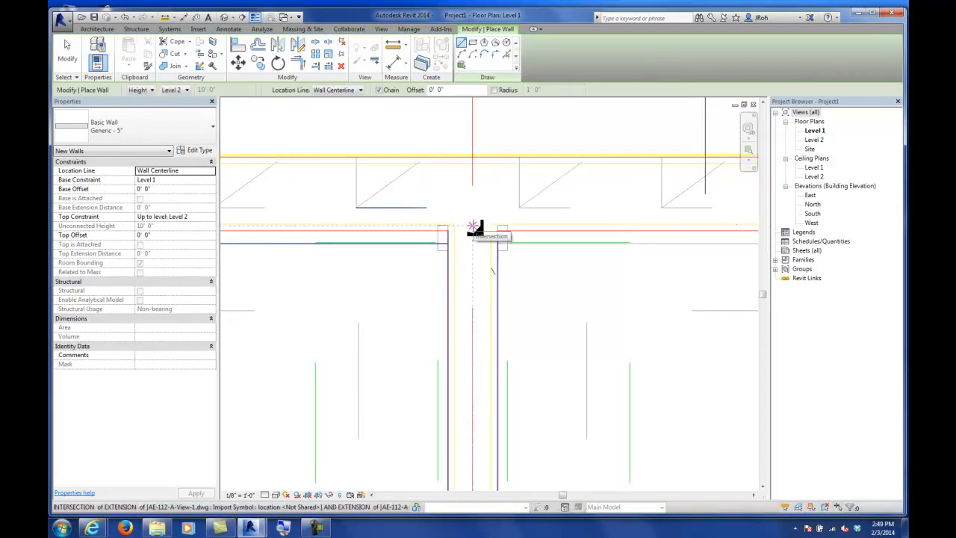
pyautogui.click(474, 228)
pyautogui.scroll(-1, 476, 226)
pyautogui.scroll(-3, 475, 226)
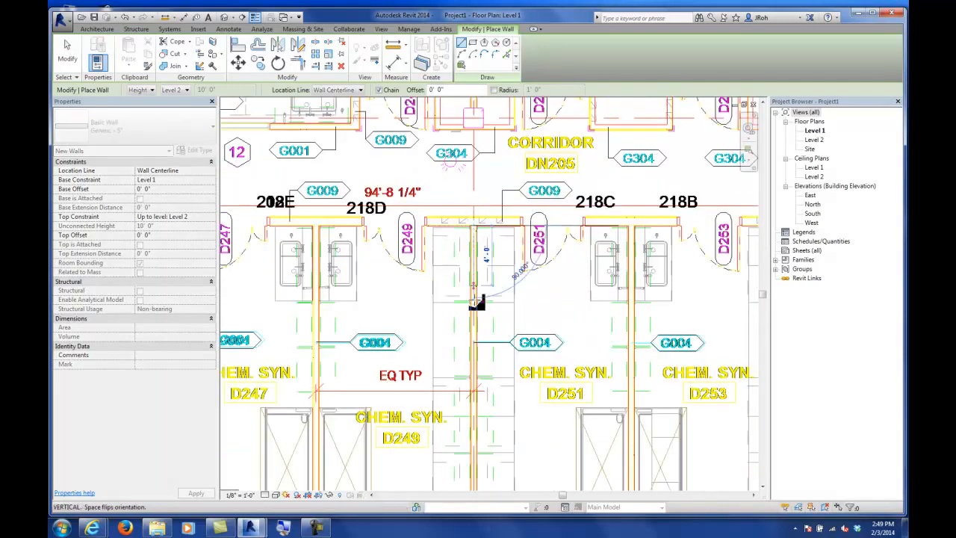
pyautogui.moveTo(478, 193); pyautogui.dragTo(473, 184, button='middle')
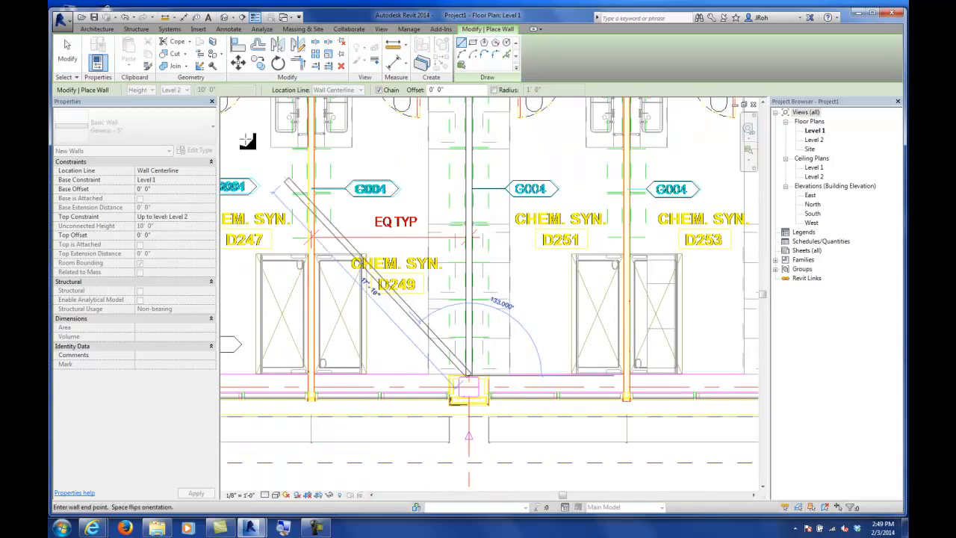
pyautogui.click(72, 58)
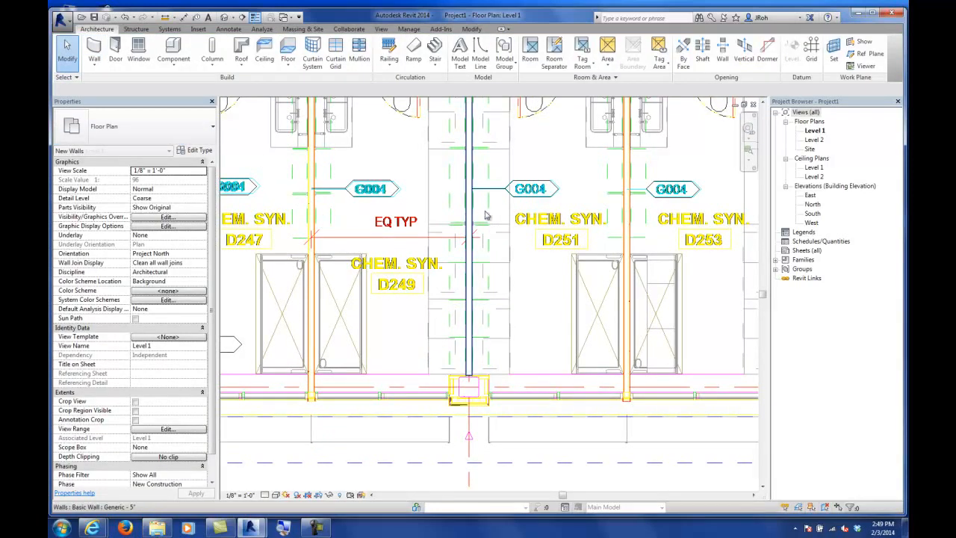
# Step: Turn off Thin Lines and select the new wall to compare its thickness against the imported drawing's wall lines
pyautogui.scroll(5, 476, 225)
pyautogui.scroll(3, 476, 226)
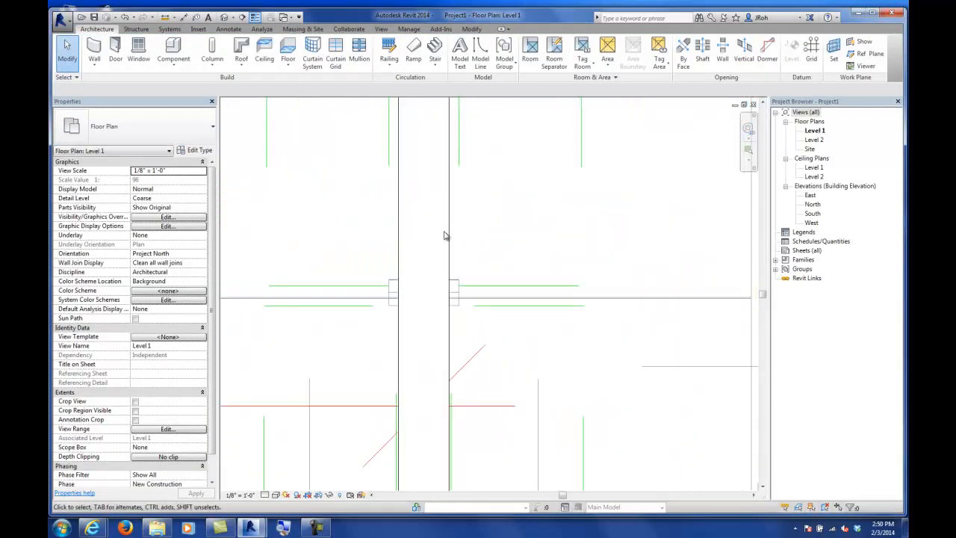
pyautogui.click(255, 16)
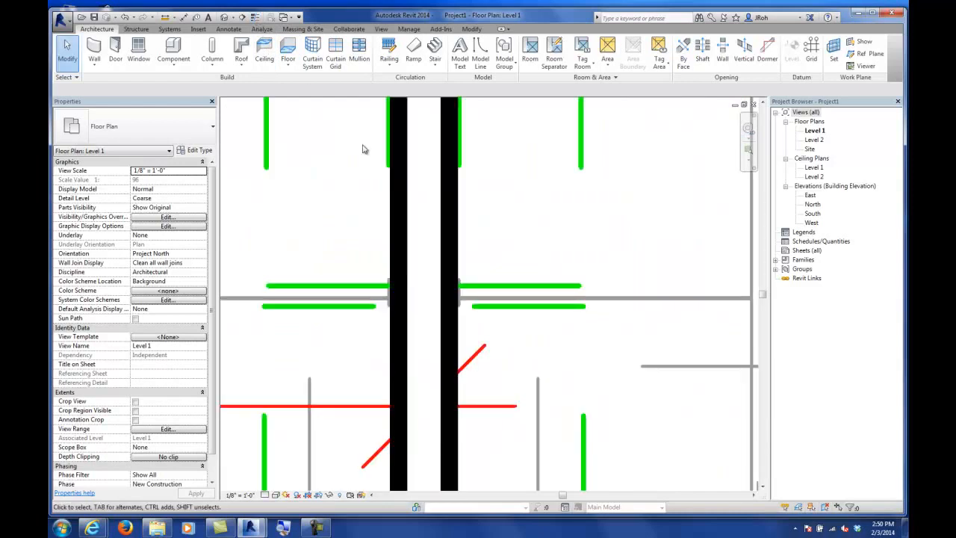
pyautogui.click(449, 222)
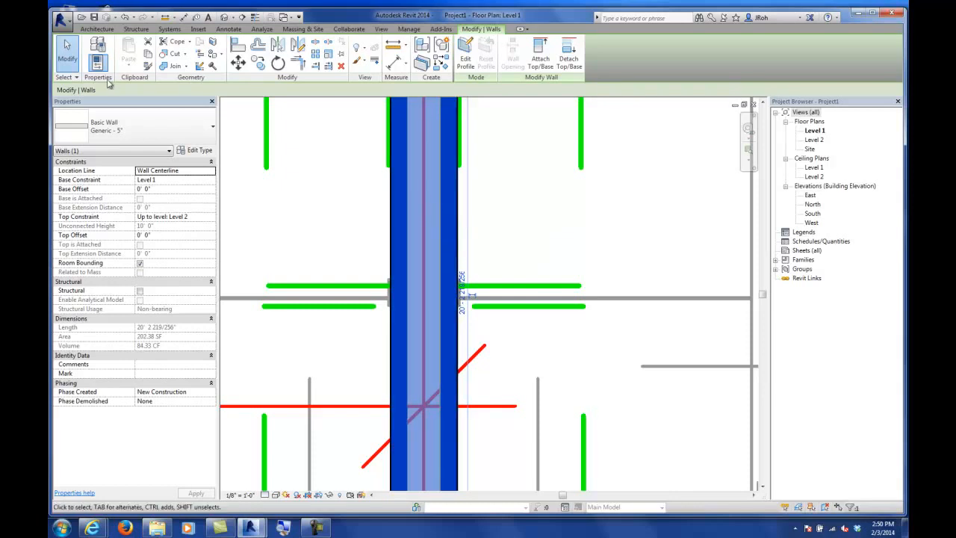
pyautogui.click(67, 50)
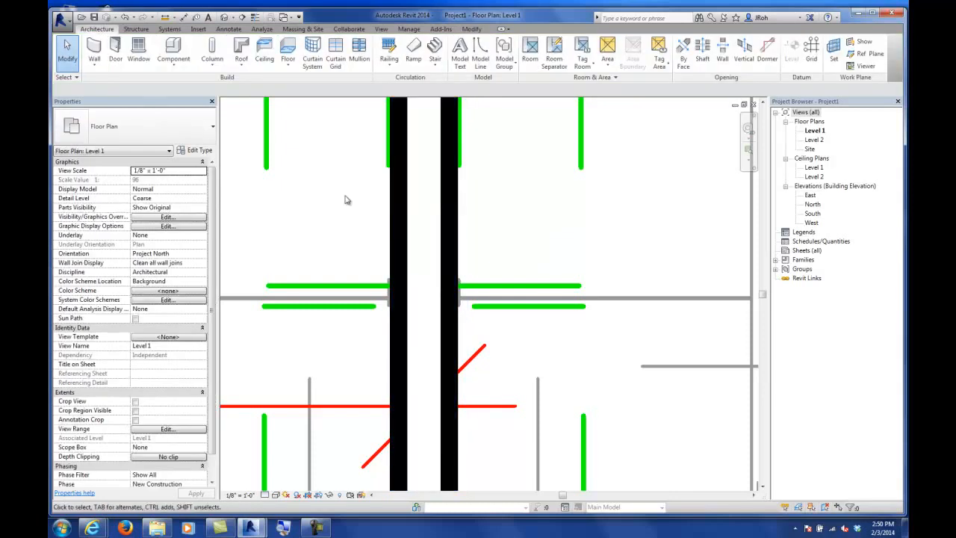
# Step: Delete the drawn wall and turn Thin Lines back on
pyautogui.click(403, 243)
pyautogui.press('Delete')
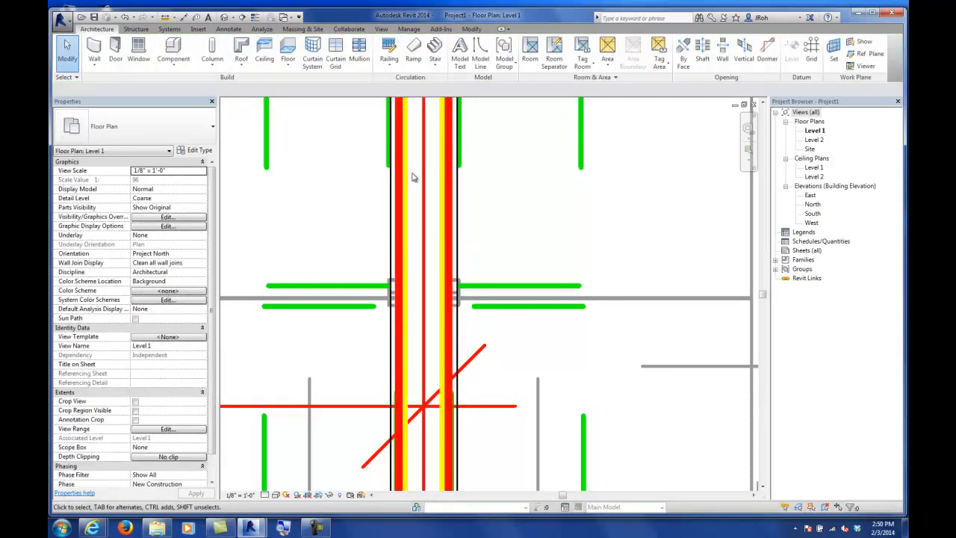
pyautogui.click(255, 16)
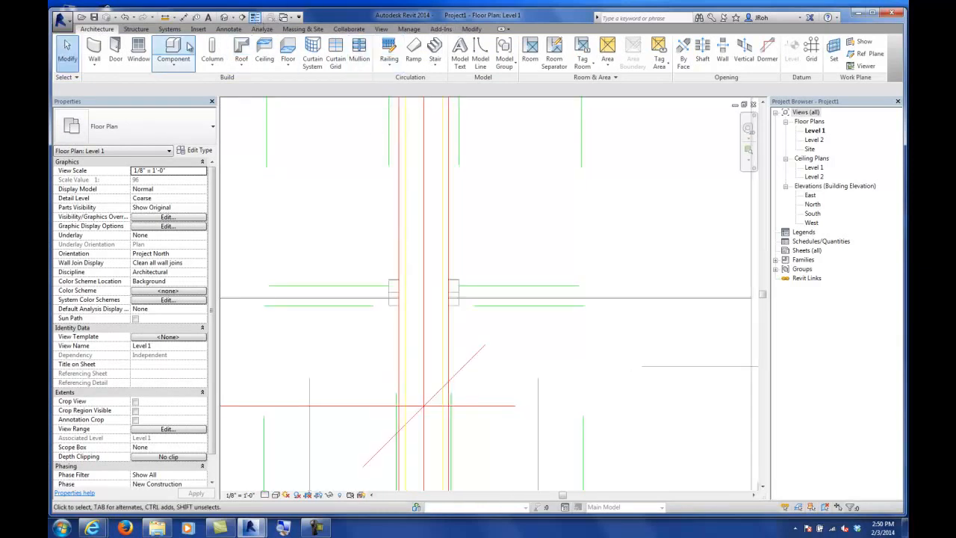
# Step: Create a Generic - 5" wall with Pick Lines by picking the imported drawing's wall centre line
pyautogui.click(94, 50)
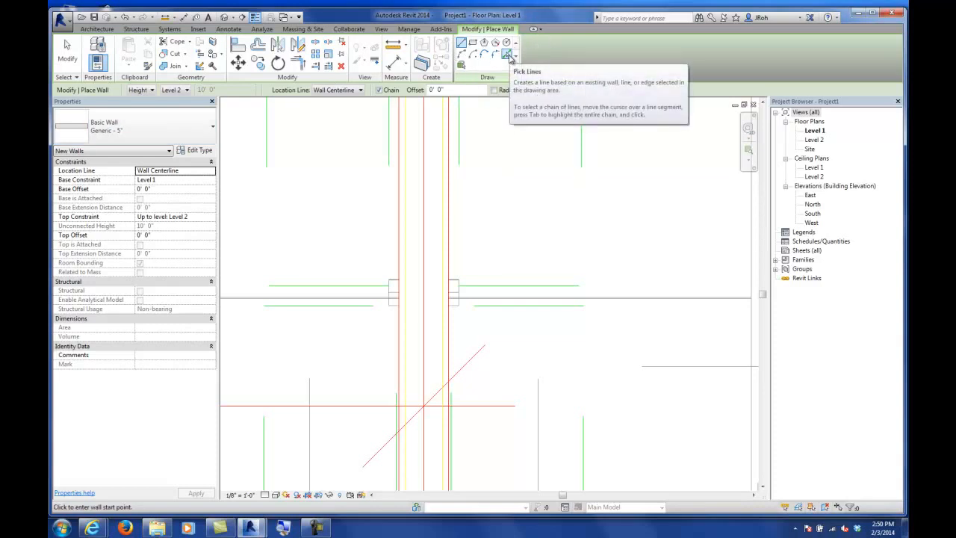
pyautogui.click(506, 55)
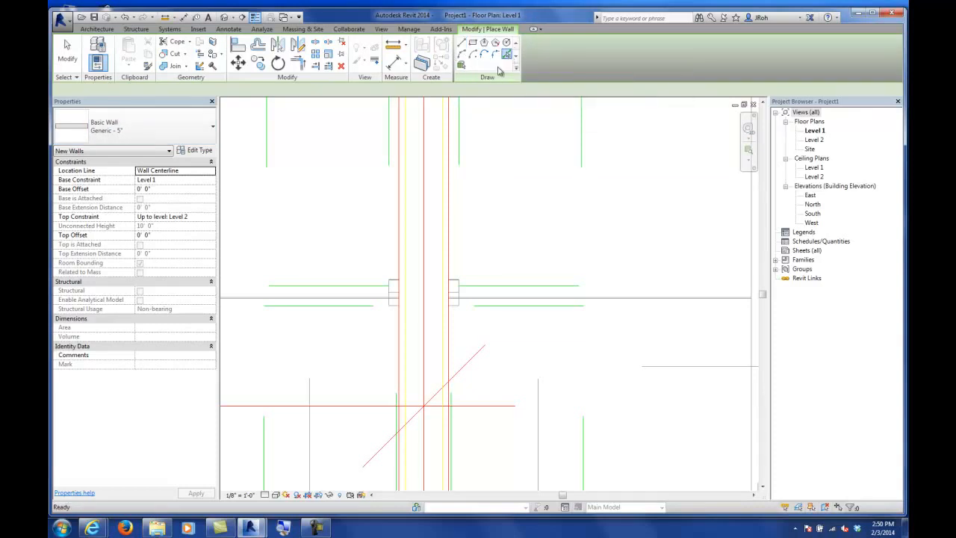
pyautogui.click(424, 190)
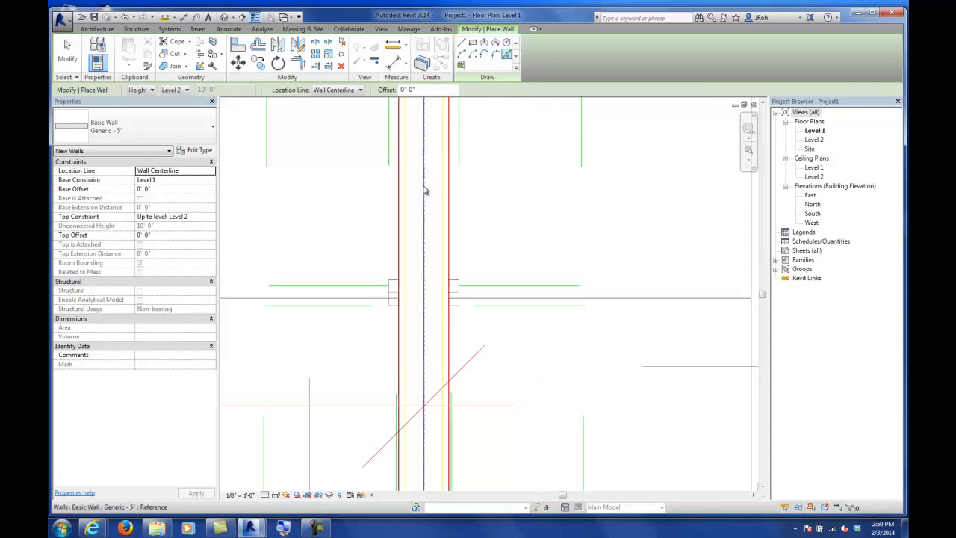
pyautogui.scroll(-6, 502, 212)
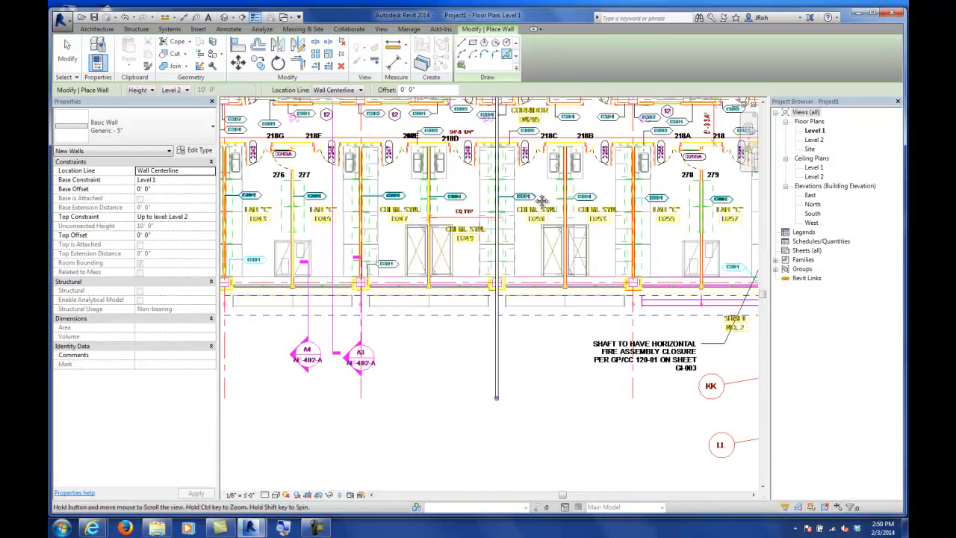
pyautogui.moveTo(531, 201); pyautogui.dragTo(521, 279, button='middle')
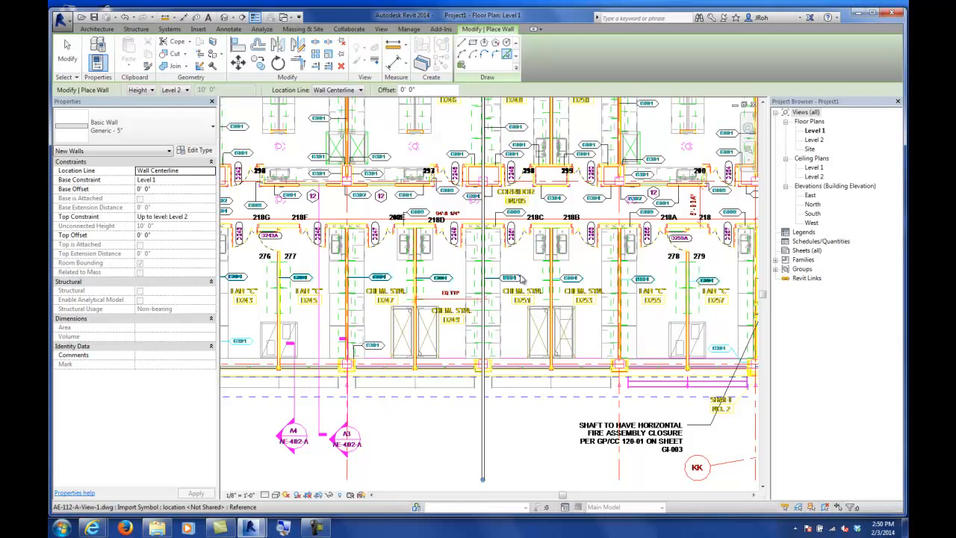
pyautogui.click(482, 446)
pyautogui.press('Escape')
pyautogui.press('Escape')
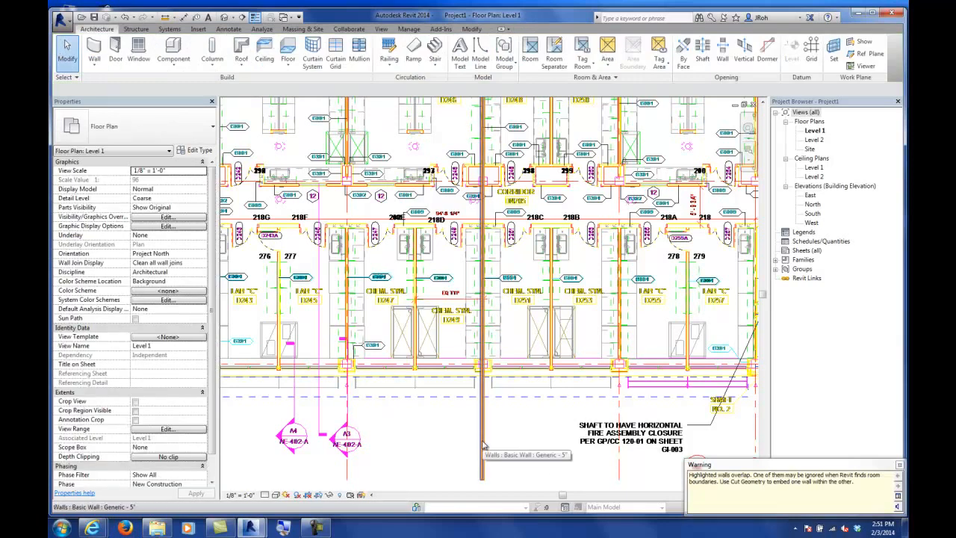
# Step: Delete the imported CAD drawing and the picked wall from the Level 1 plan
pyautogui.click(556, 318)
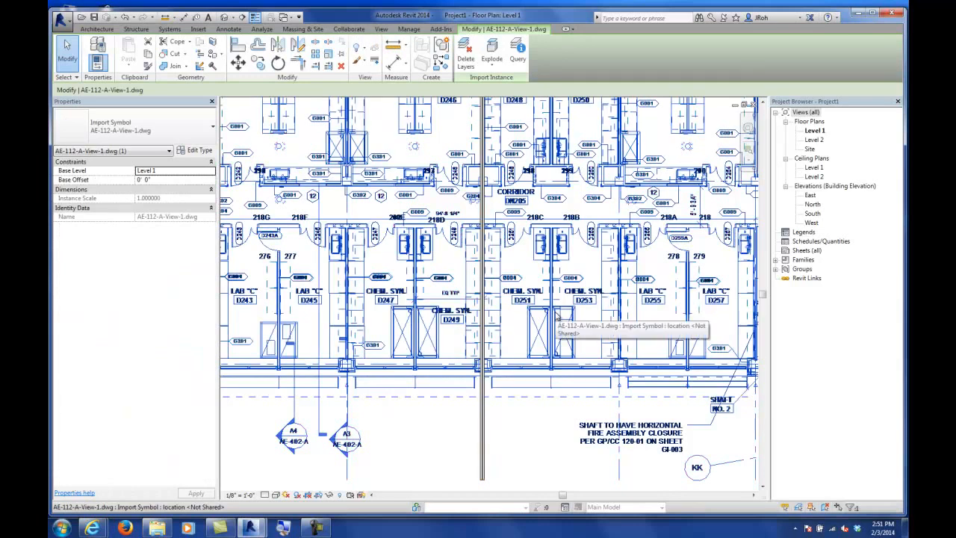
pyautogui.press('Delete')
pyautogui.click(483, 341)
pyautogui.click(515, 343)
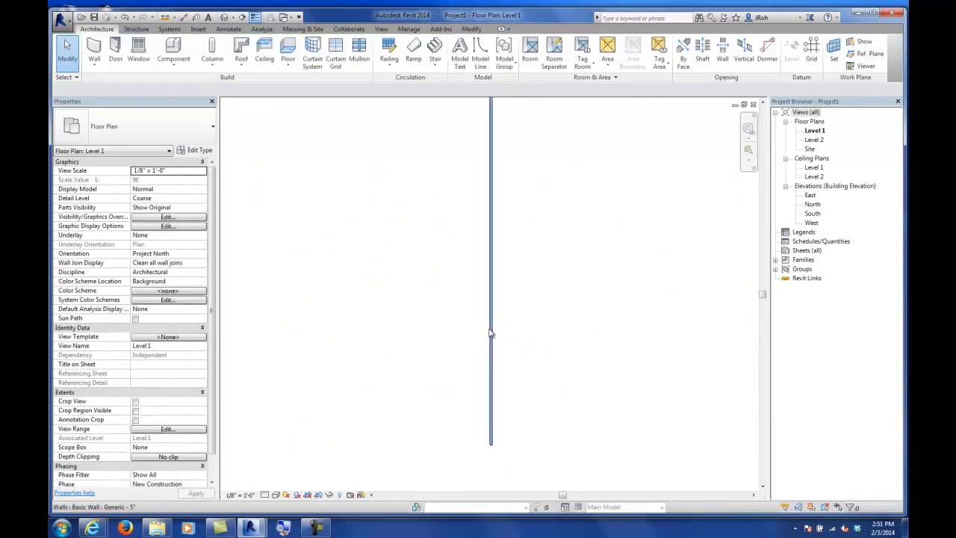
pyautogui.click(490, 329)
pyautogui.press('Delete')
# Step: Delete the scaled floor plan raster image from the Level 1 plan
pyautogui.scroll(-5, 489, 327)
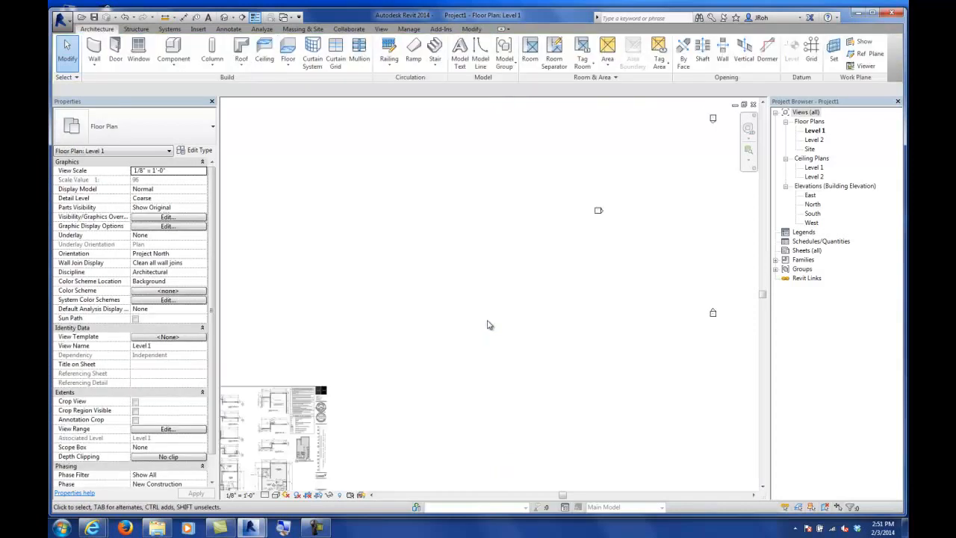
pyautogui.scroll(1, 317, 420)
pyautogui.scroll(8, 312, 439)
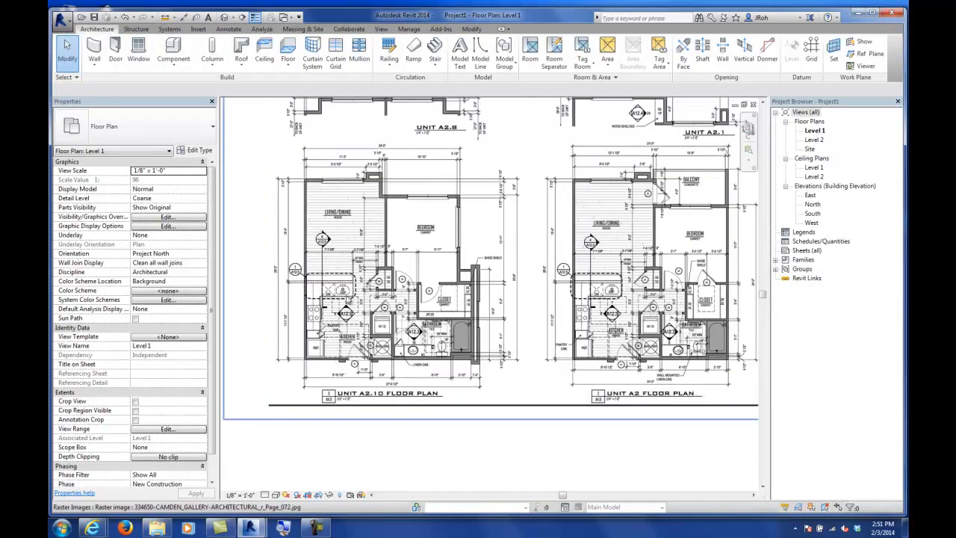
pyautogui.moveTo(375, 271); pyautogui.dragTo(371, 326, button='middle')
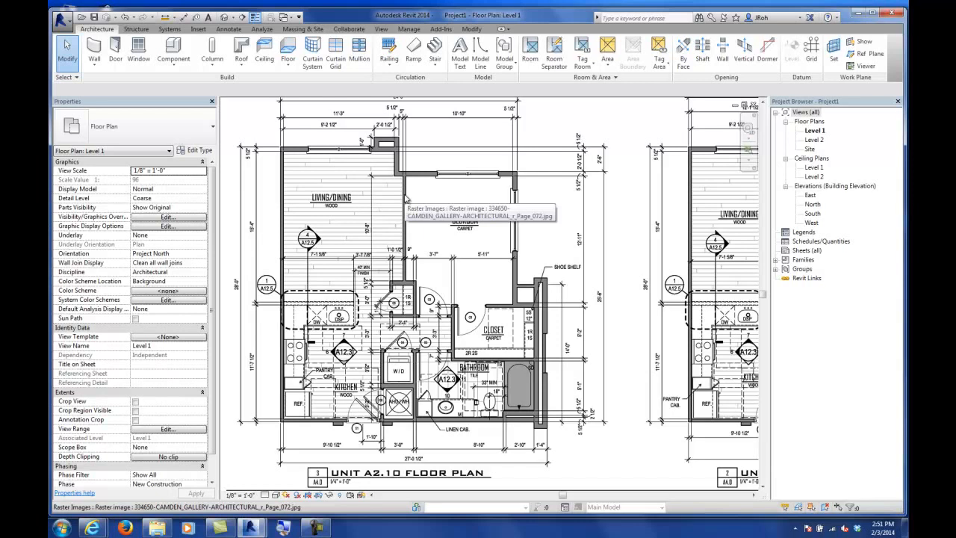
pyautogui.click(492, 272)
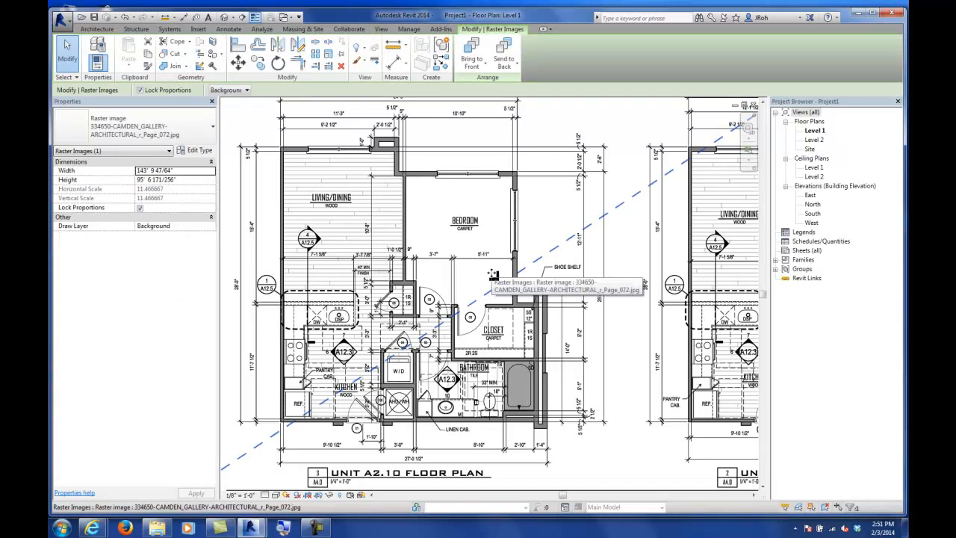
pyautogui.press('Delete')
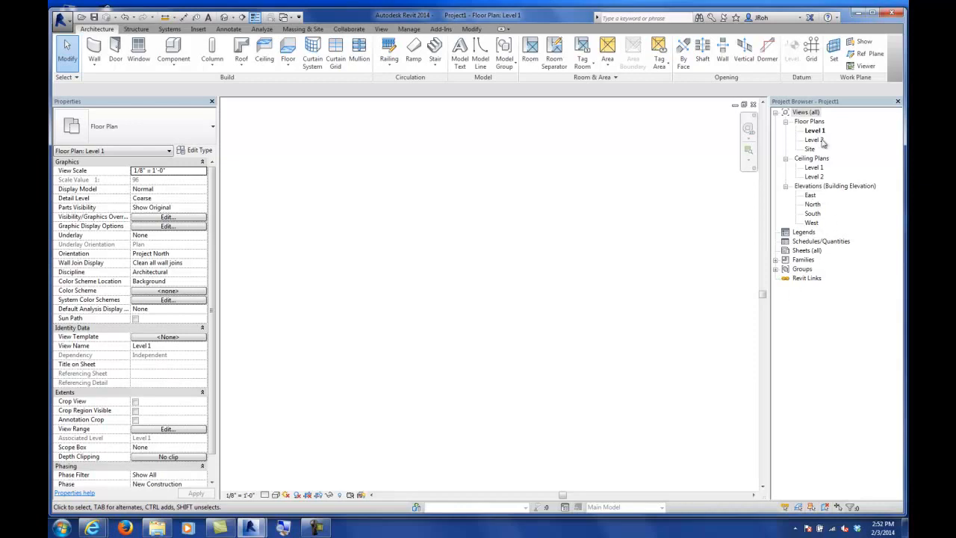
# Step: Open the North elevation and set Level 2's elevation to 14' - 0"
pyautogui.click(812, 205)
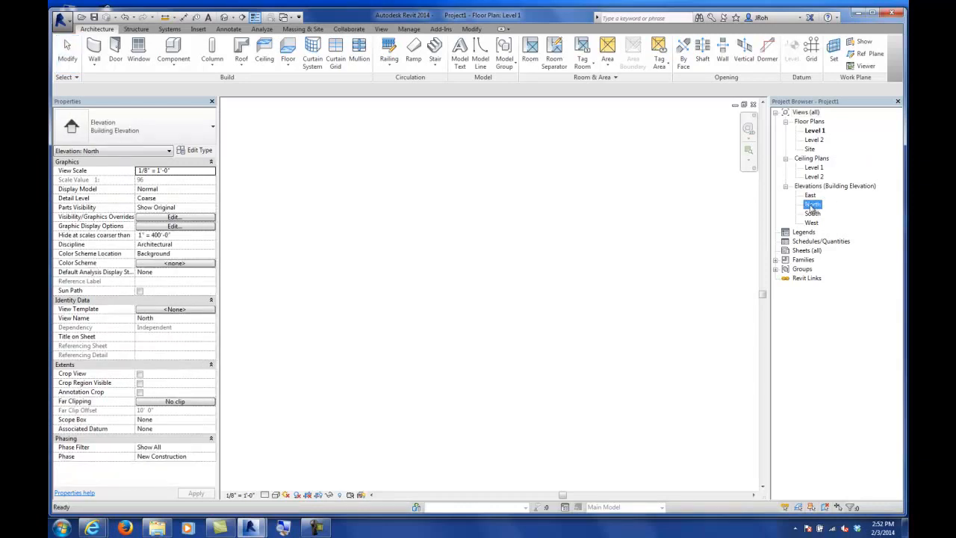
pyautogui.doubleClick(812, 205)
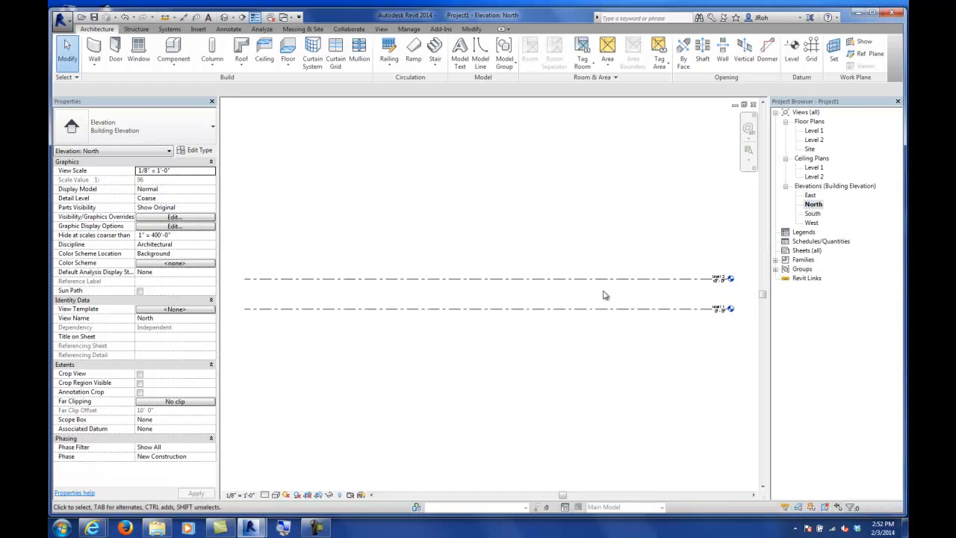
pyautogui.moveTo(696, 315); pyautogui.dragTo(564, 338, button='middle')
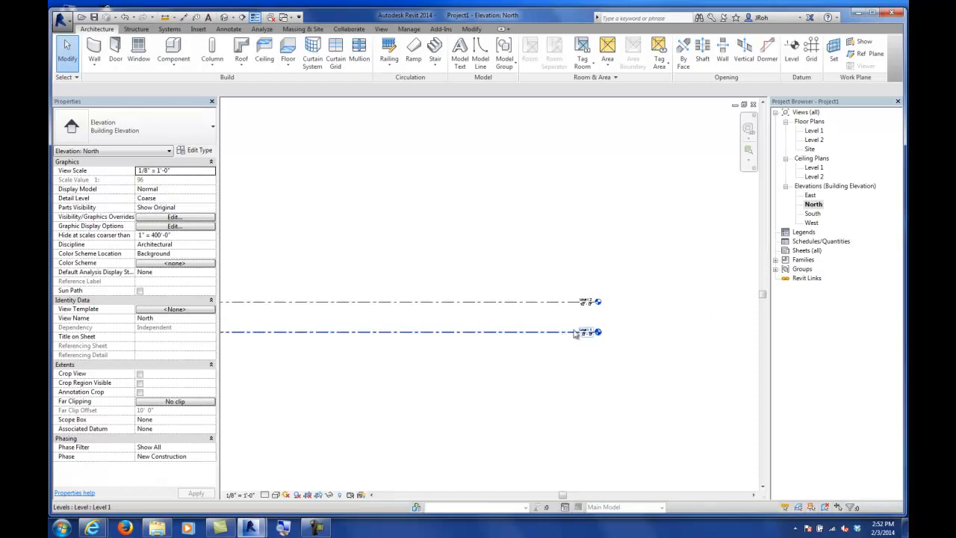
pyautogui.scroll(6, 579, 329)
pyautogui.moveTo(530, 312); pyautogui.dragTo(627, 311, button='middle')
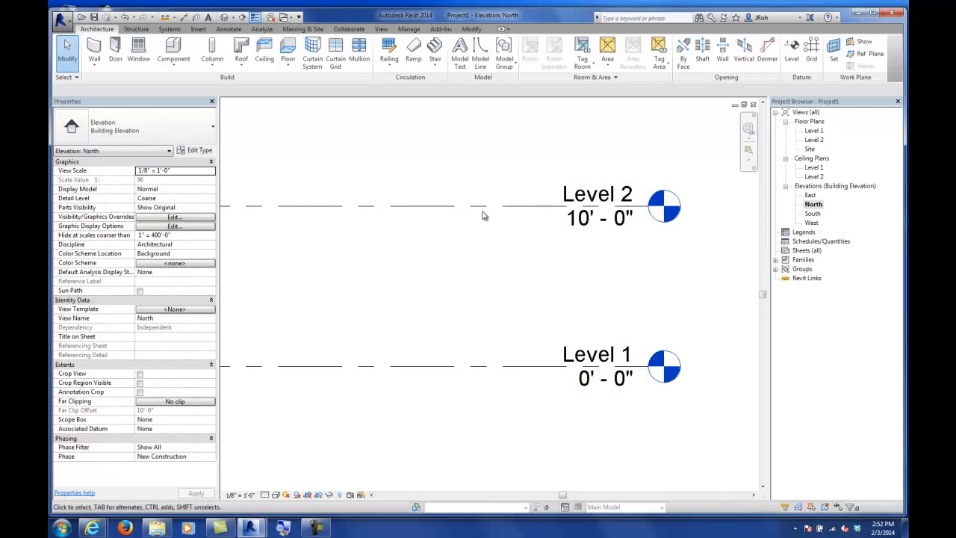
pyautogui.click(582, 230)
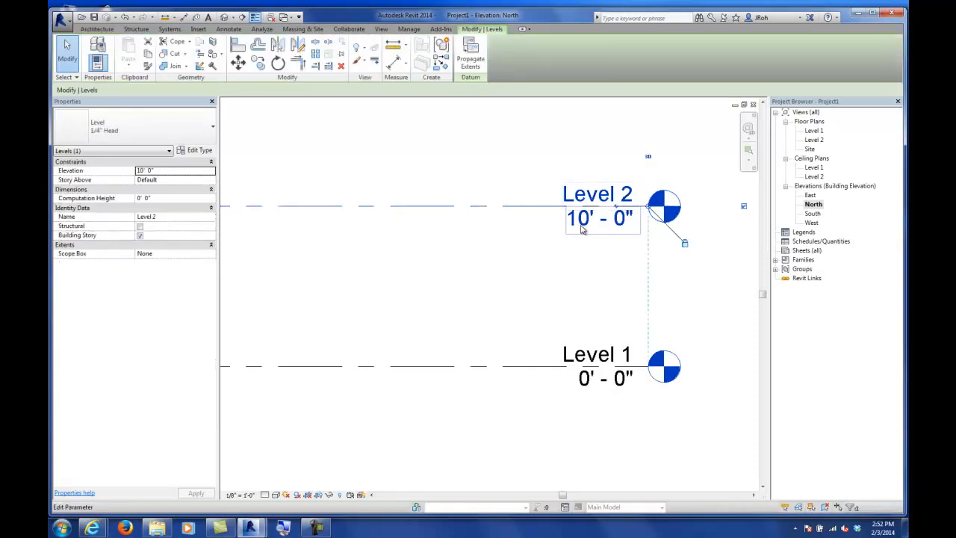
pyautogui.click(582, 227)
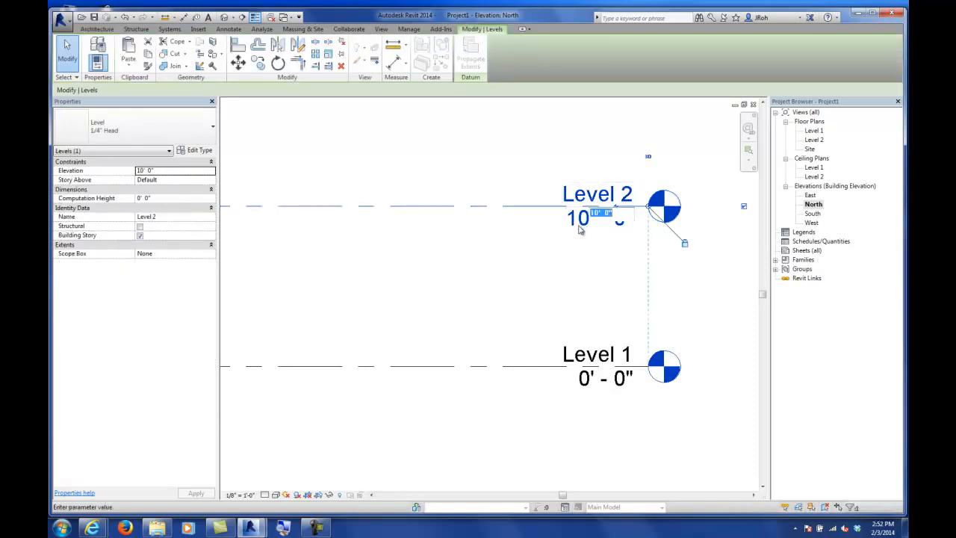
pyautogui.write('14')
pyautogui.press('Return')
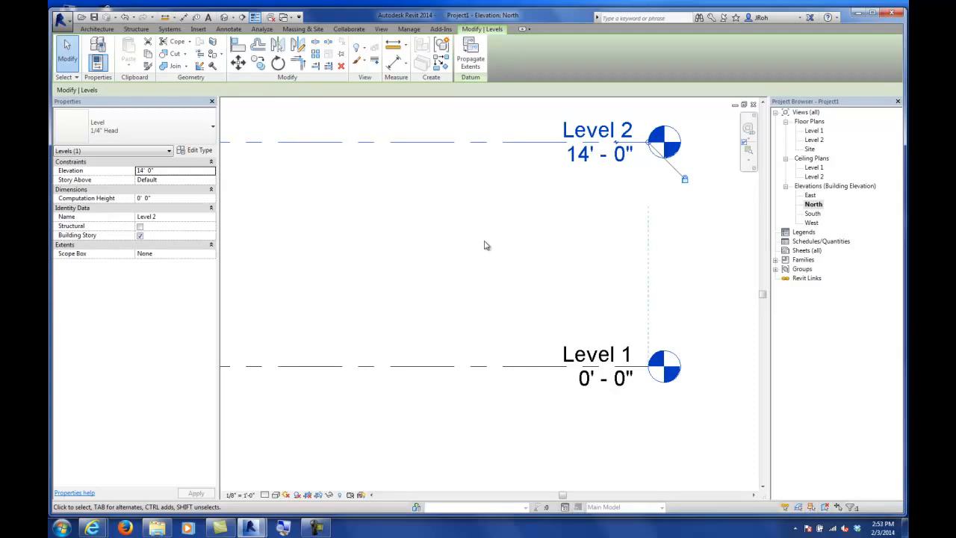
# Step: Set Level 2's elevation to 15' - 0" by editing the temporary dimension between the two levels
pyautogui.scroll(-4, 486, 243)
pyautogui.moveTo(363, 284); pyautogui.dragTo(609, 260, button='middle')
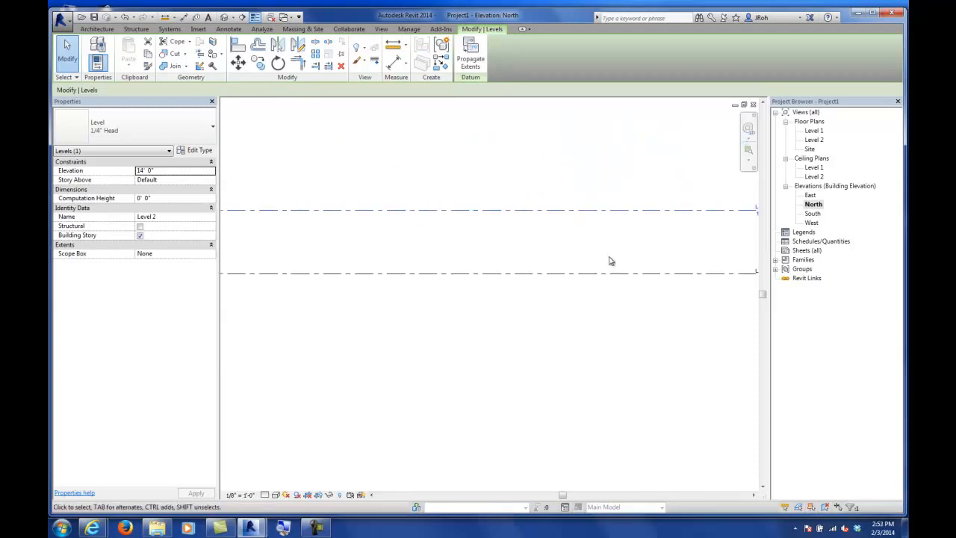
pyautogui.click(564, 239)
pyautogui.click(556, 210)
pyautogui.scroll(-5, 540, 249)
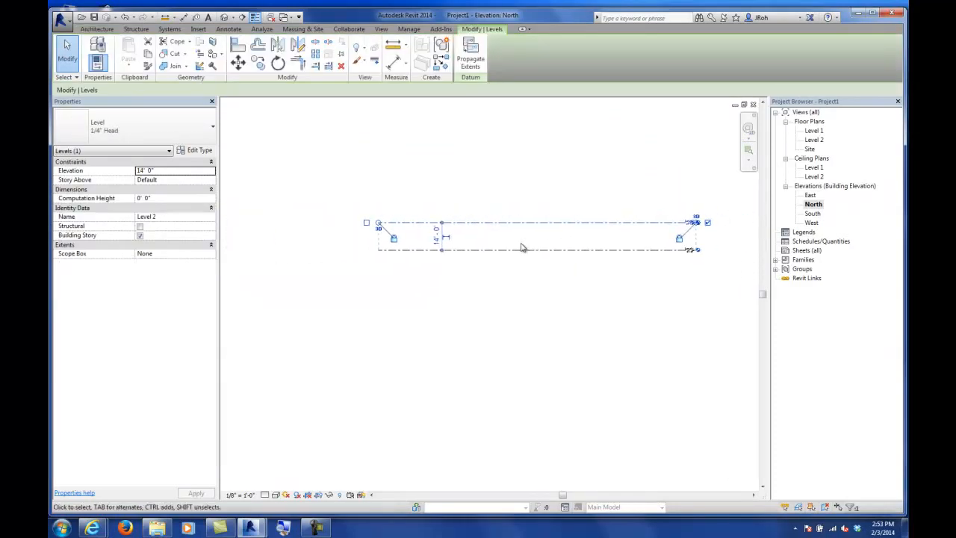
pyautogui.scroll(4, 448, 243)
pyautogui.scroll(2, 451, 241)
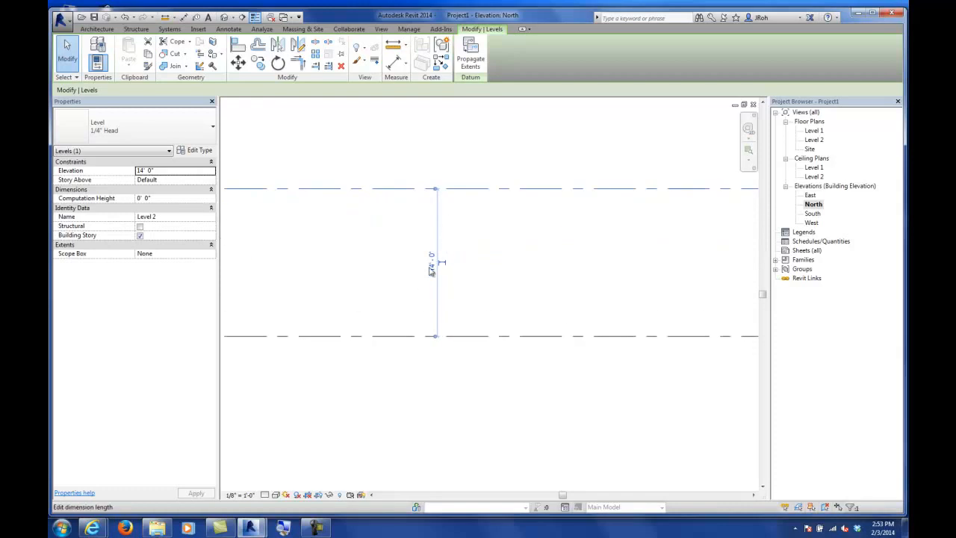
pyautogui.scroll(2, 440, 273)
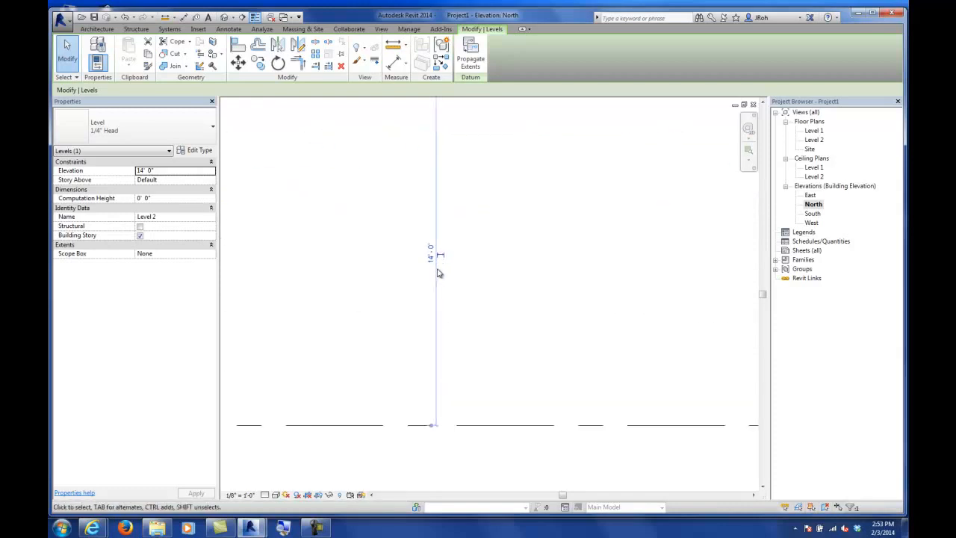
pyautogui.click(431, 255)
pyautogui.write('15')
pyautogui.press('Return')
pyautogui.click(547, 291)
# Step: Open the Level 2 floor plan from its level head, then return to the North elevation
pyautogui.scroll(-5, 523, 287)
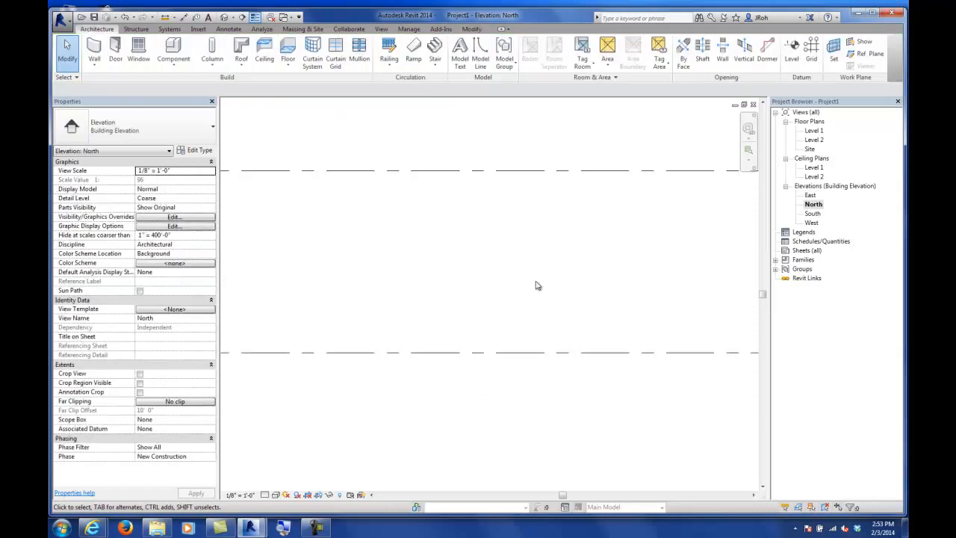
pyautogui.scroll(4, 576, 303)
pyautogui.moveTo(576, 302); pyautogui.dragTo(576, 229, button='middle')
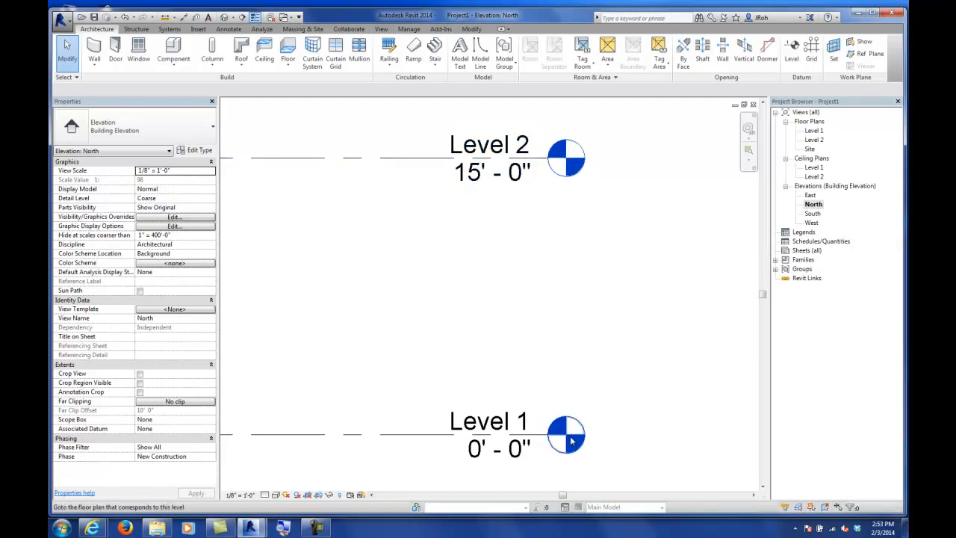
pyautogui.scroll(3, 573, 205)
pyautogui.moveTo(554, 187); pyautogui.dragTo(553, 205, button='middle')
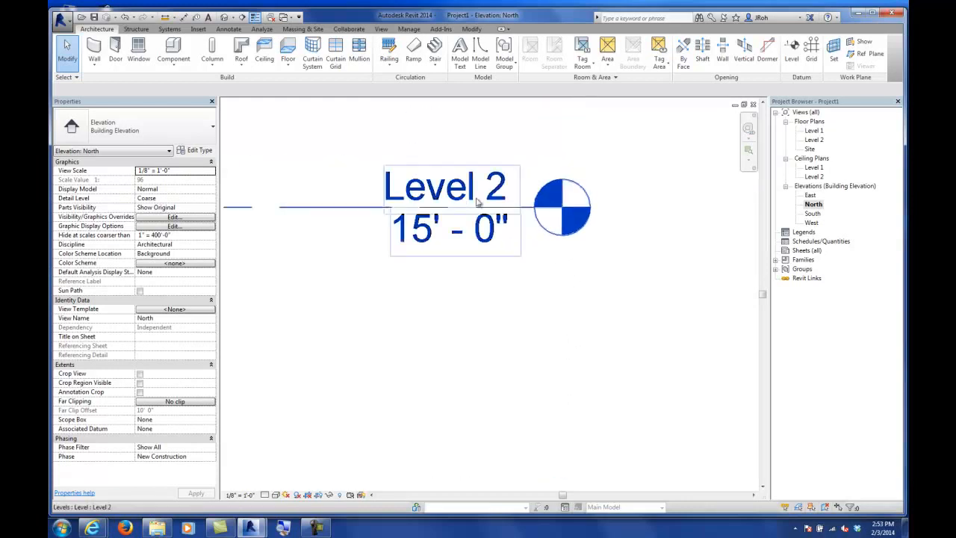
pyautogui.doubleClick(564, 209)
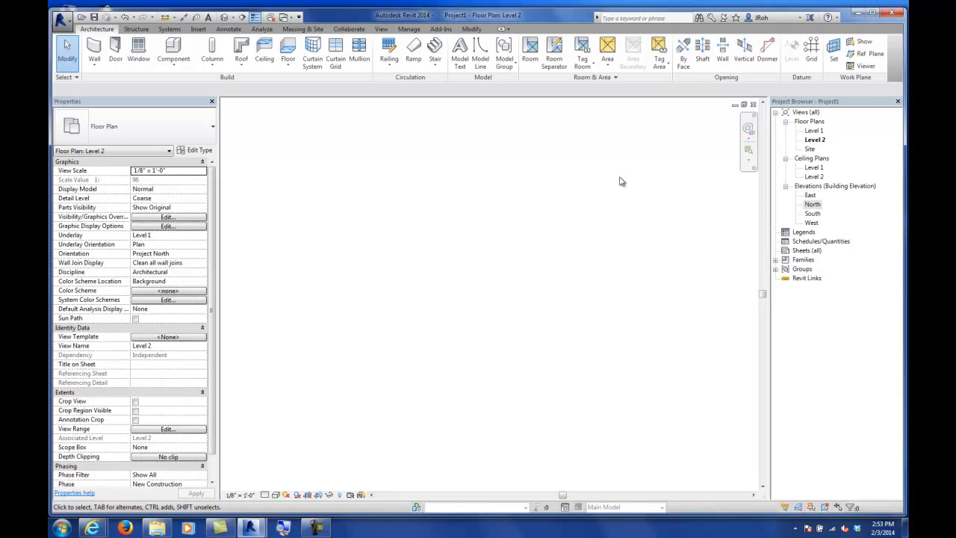
pyautogui.doubleClick(812, 206)
pyautogui.scroll(-2, 496, 308)
pyautogui.moveTo(497, 301); pyautogui.dragTo(587, 277, button='middle')
pyautogui.scroll(2, 587, 275)
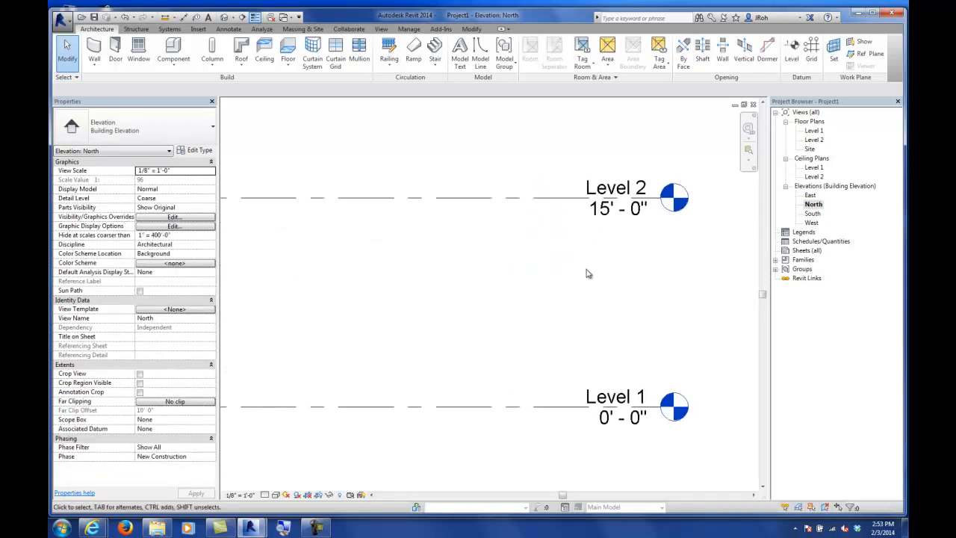
pyautogui.click(516, 199)
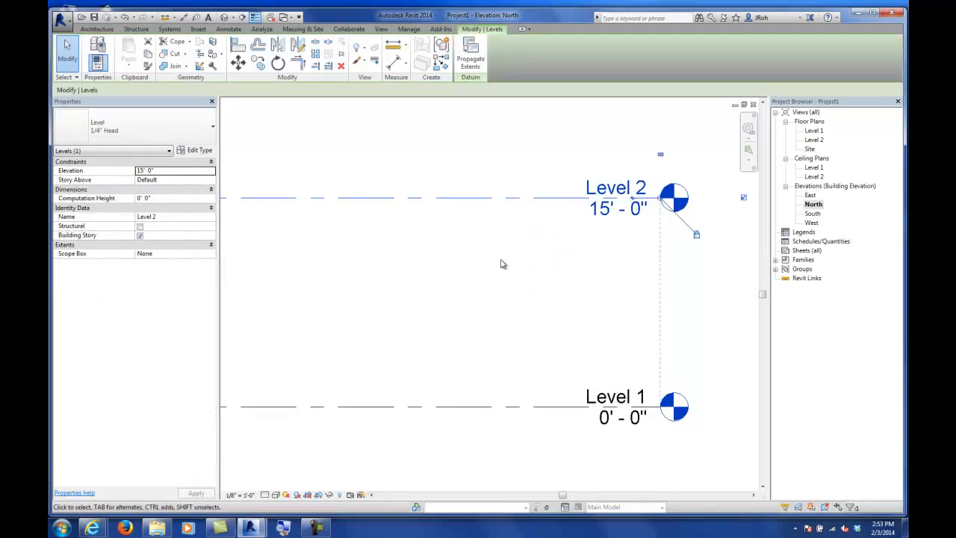
pyautogui.press('Delete')
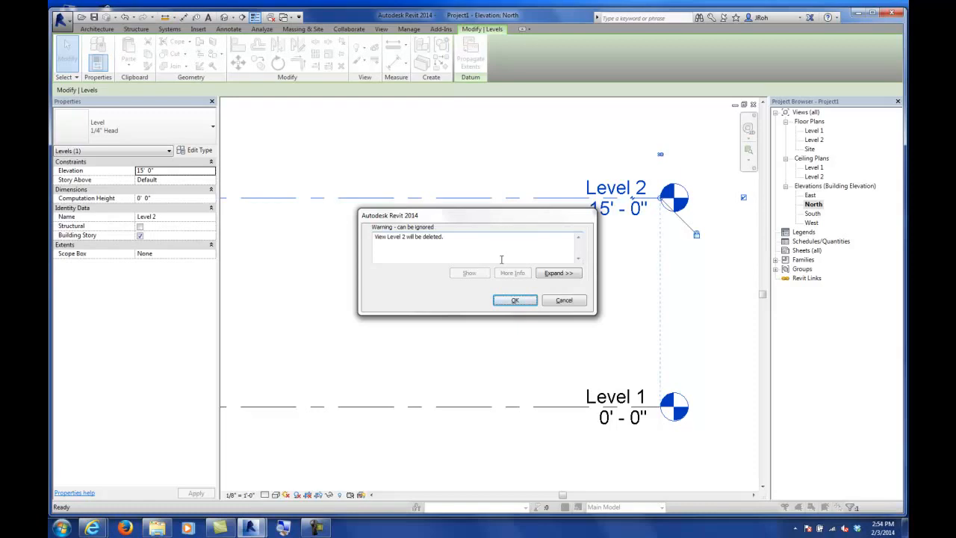
pyautogui.click(580, 300)
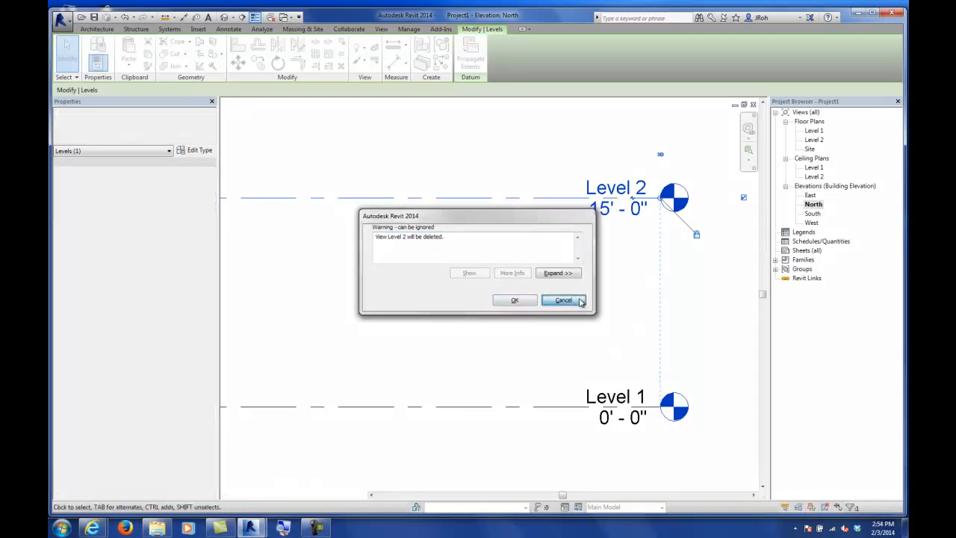
pyautogui.press('Escape')
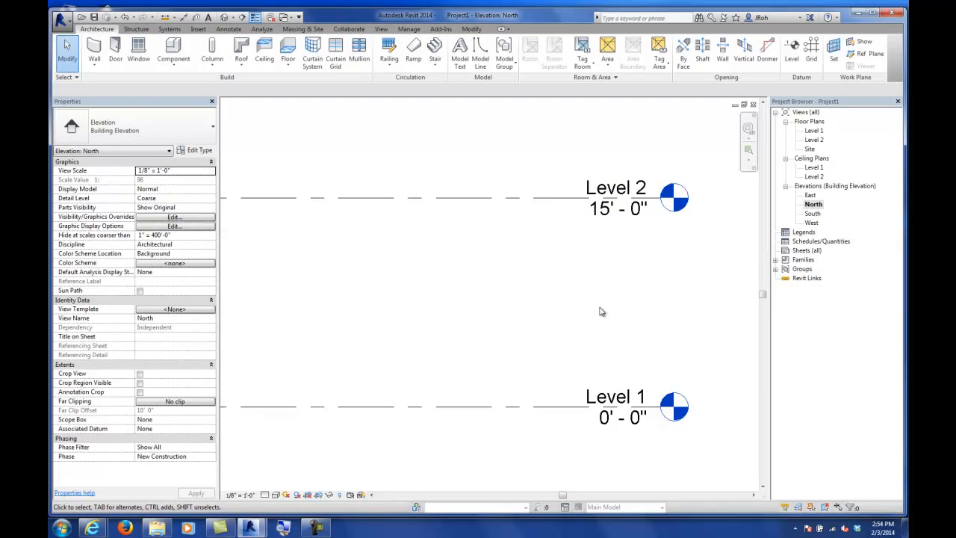
# Step: Open the Level 1 plan and draw a rectangular Generic - 5" wall enclosure about 45' by 11'
pyautogui.doubleClick(813, 132)
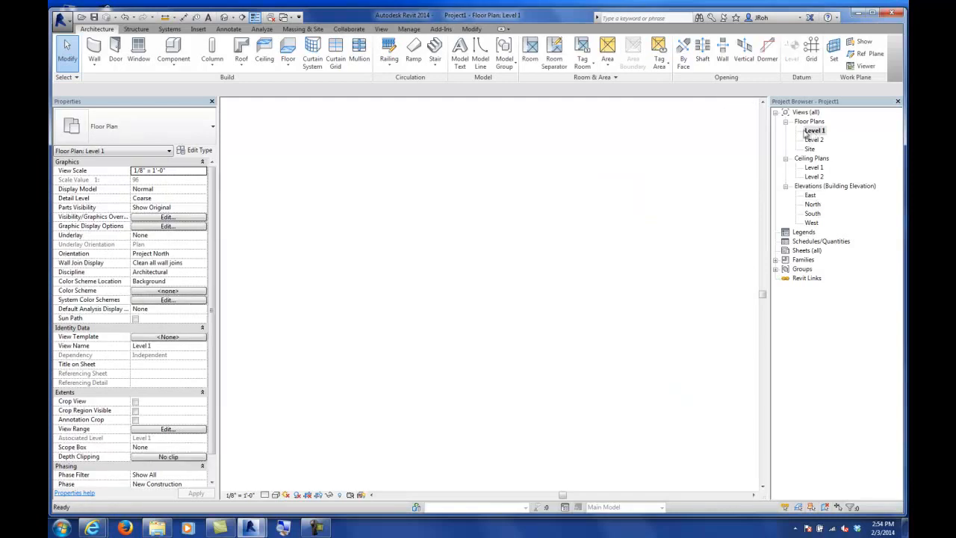
pyautogui.scroll(-1, 613, 223)
pyautogui.moveTo(639, 207); pyautogui.dragTo(576, 275, button='middle')
pyautogui.scroll(6, 503, 250)
pyautogui.scroll(3, 511, 290)
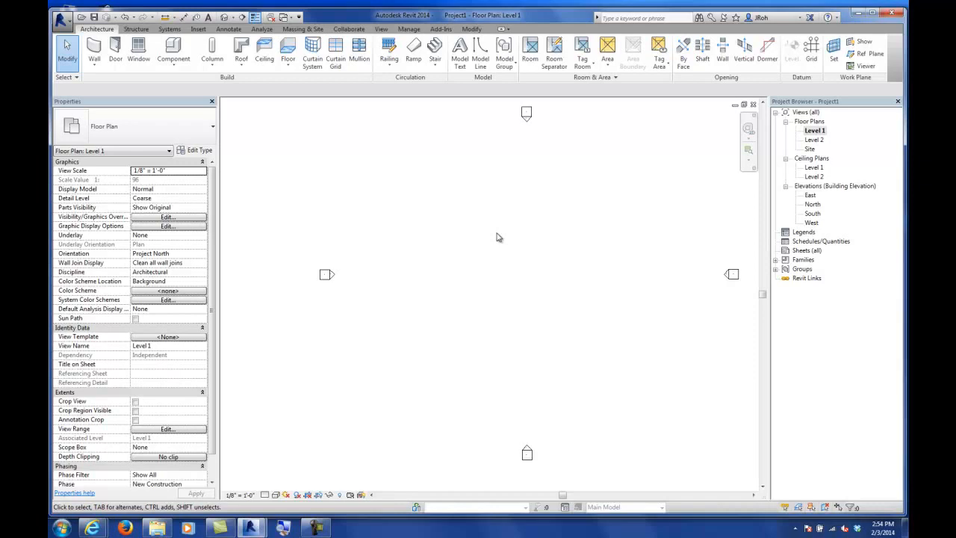
pyautogui.press('z')
pyautogui.press('e')
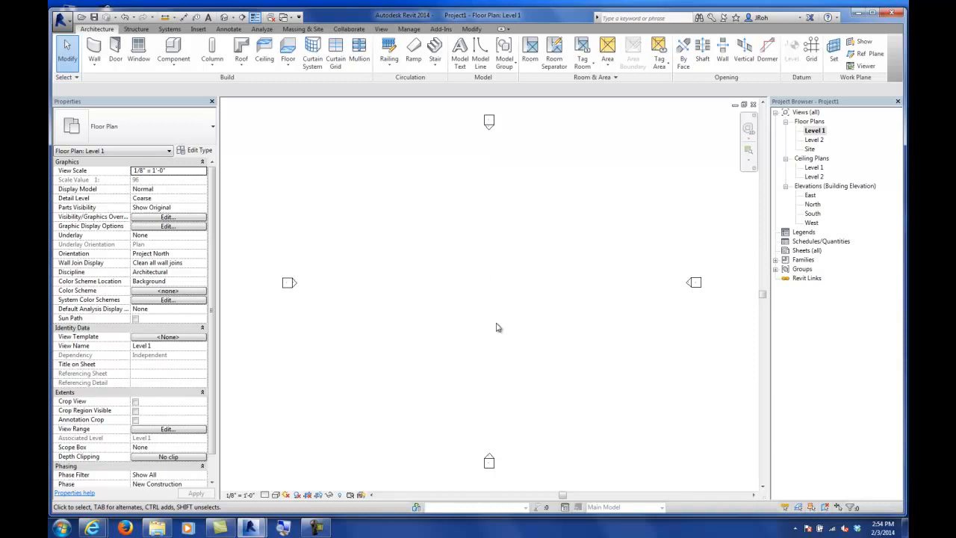
pyautogui.click(94, 50)
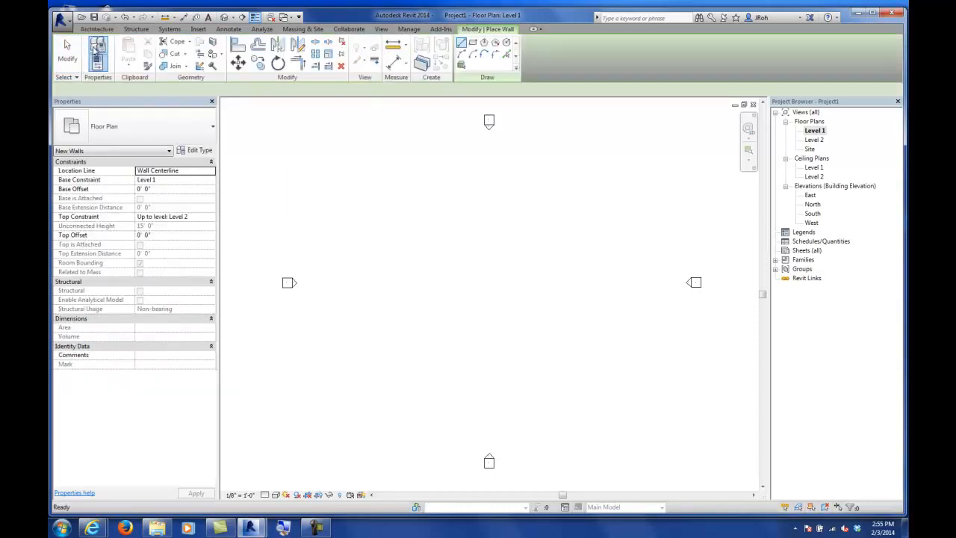
pyautogui.click(472, 43)
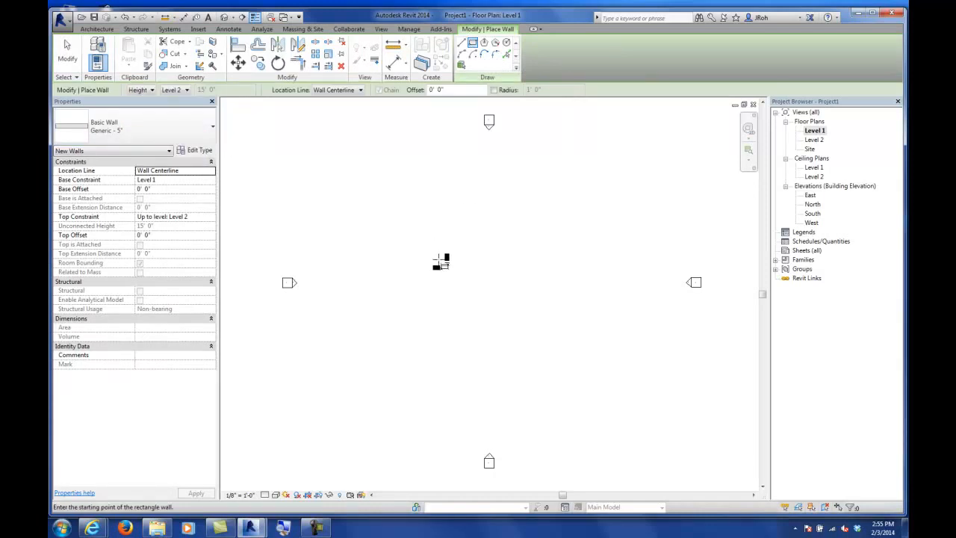
pyautogui.click(437, 257)
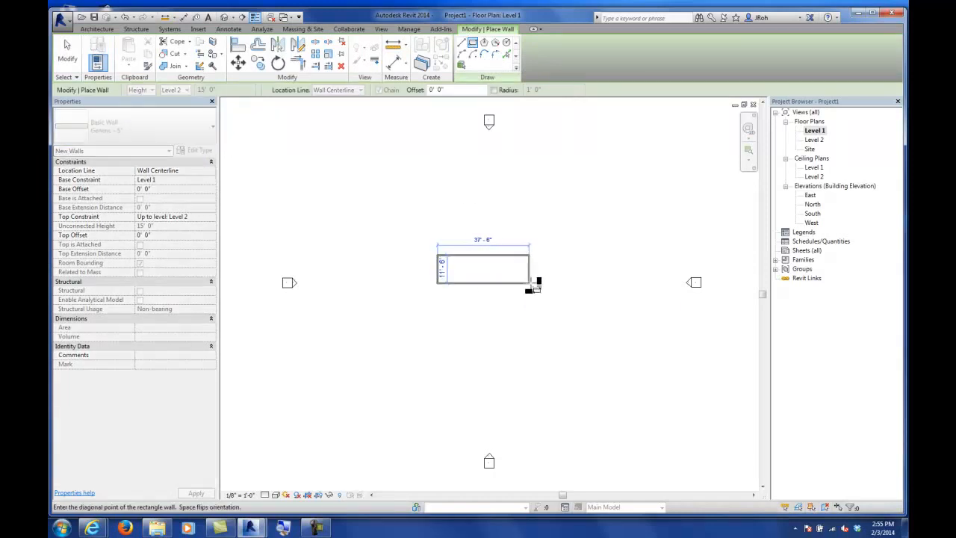
pyautogui.click(550, 283)
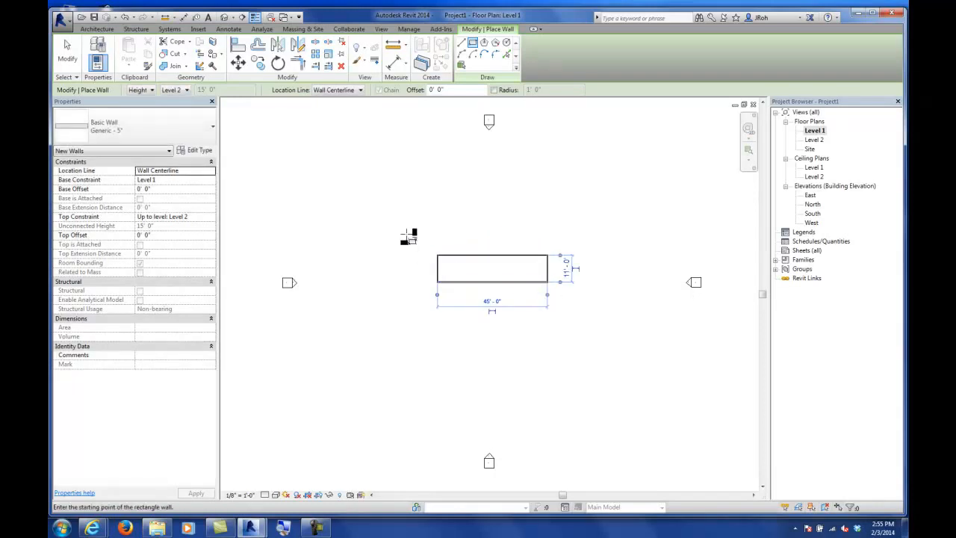
pyautogui.click(68, 53)
# Step: Set the rectangle's length to 40' using the end wall's temporary dimension
pyautogui.scroll(5, 448, 273)
pyautogui.moveTo(524, 279); pyautogui.dragTo(467, 293, button='middle')
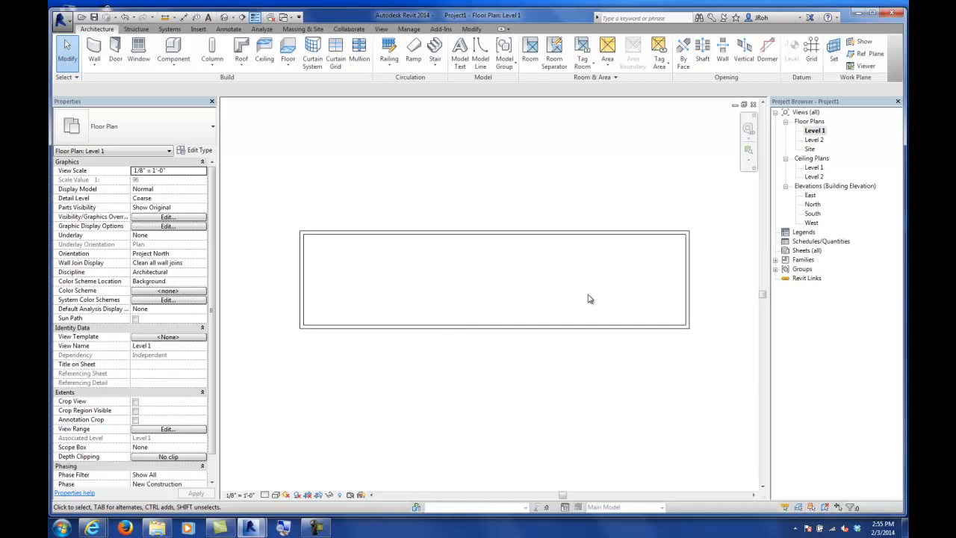
pyautogui.click(688, 286)
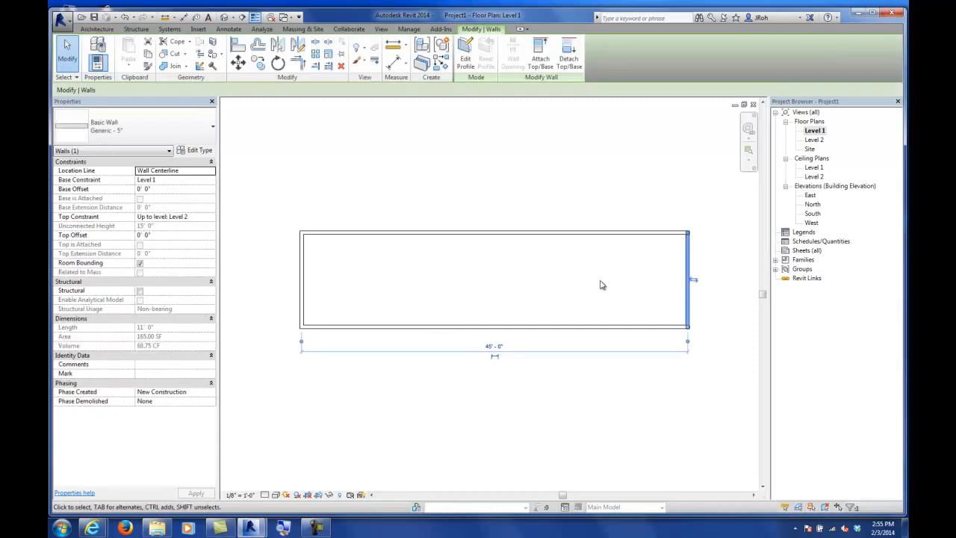
pyautogui.click(496, 347)
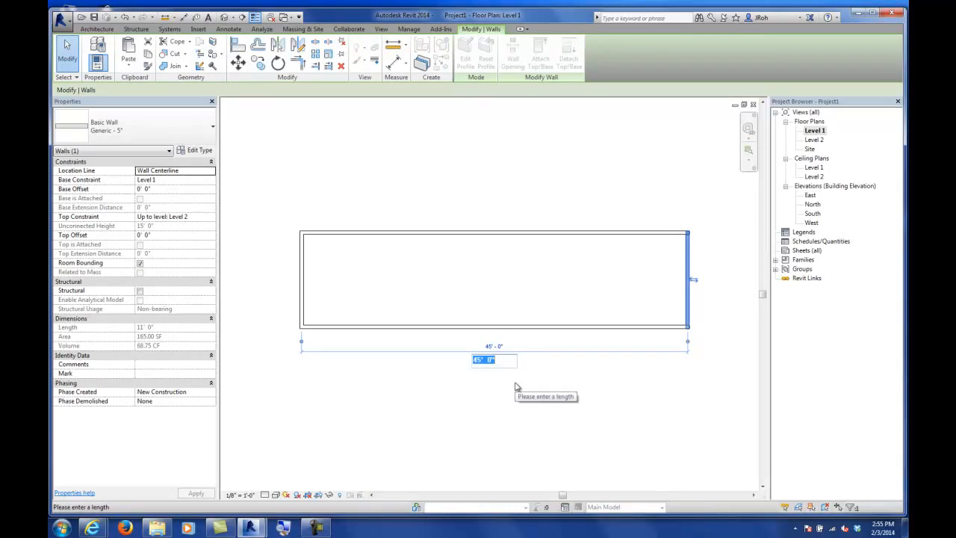
pyautogui.write('40')
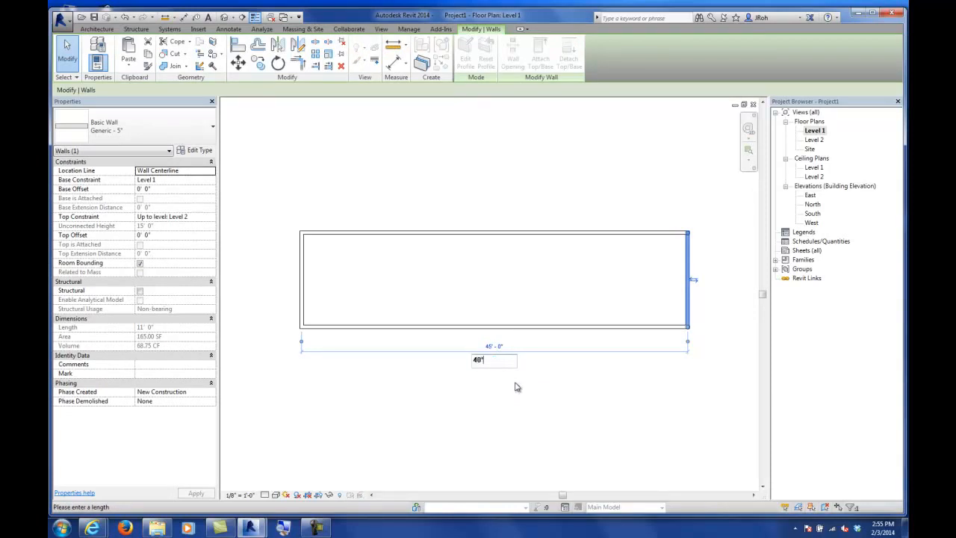
pyautogui.press('Return')
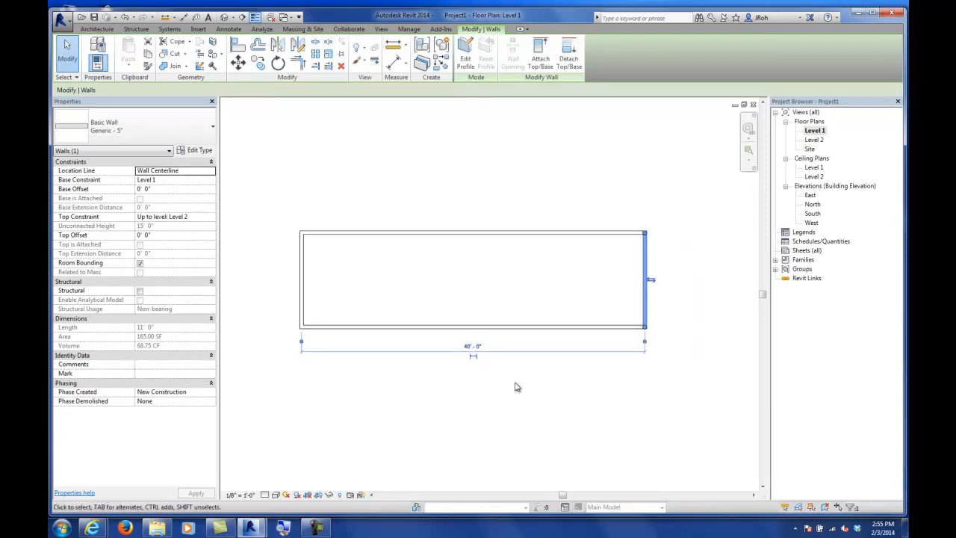
# Step: Set the rectangle's width to 10' using the top wall's temporary dimension
pyautogui.click(452, 235)
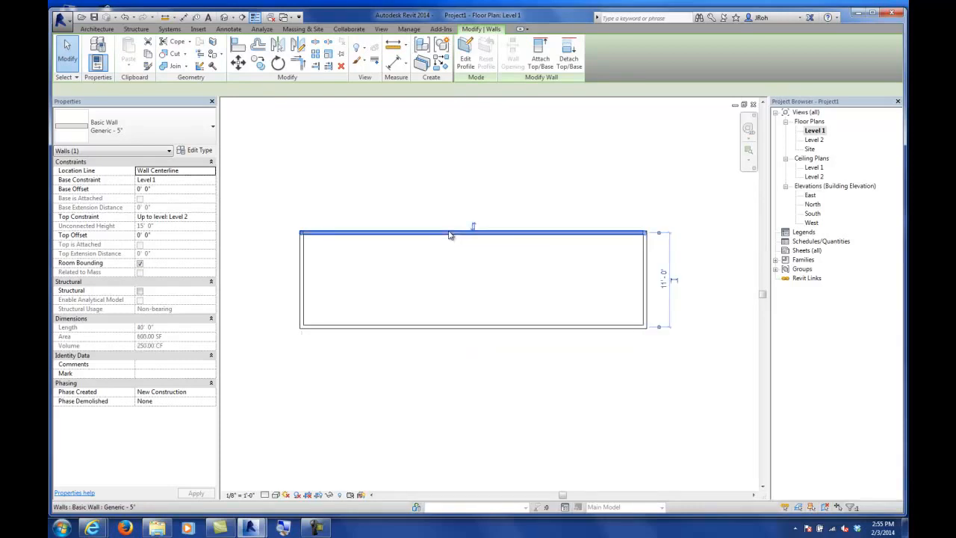
pyautogui.click(661, 290)
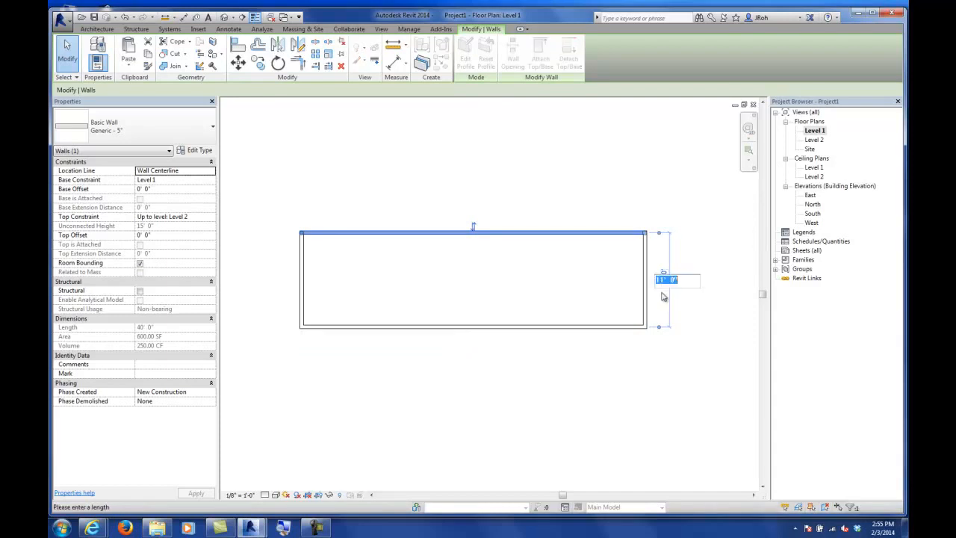
pyautogui.write('10')
pyautogui.press('Return')
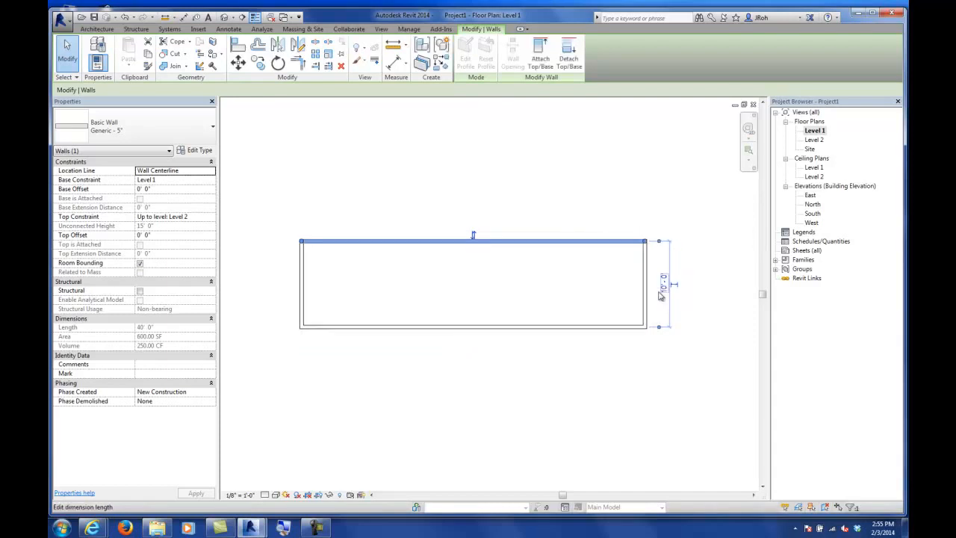
pyautogui.click(585, 204)
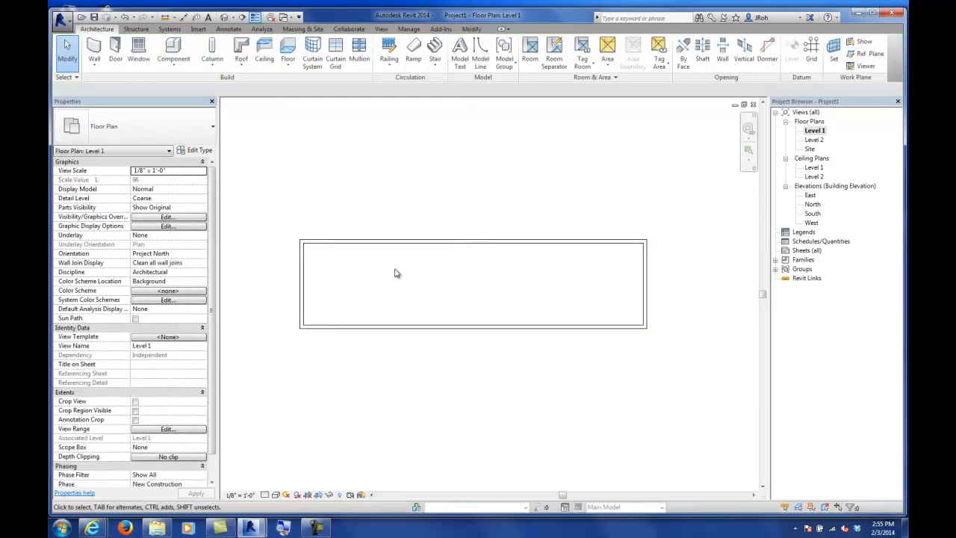
pyautogui.click(474, 241)
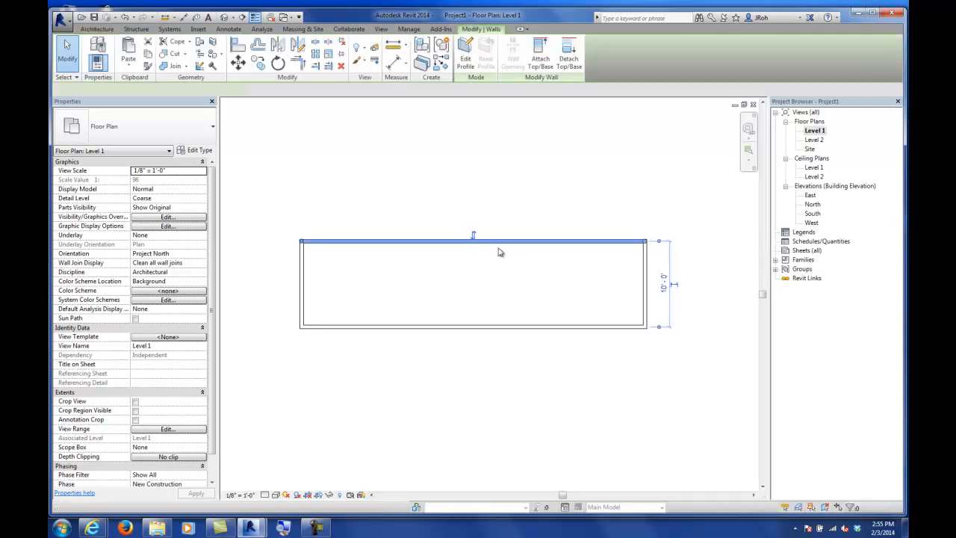
pyautogui.scroll(3, 681, 273)
pyautogui.scroll(1, 685, 277)
pyautogui.moveTo(685, 279); pyautogui.dragTo(682, 254, button='middle')
pyautogui.scroll(-6, 669, 253)
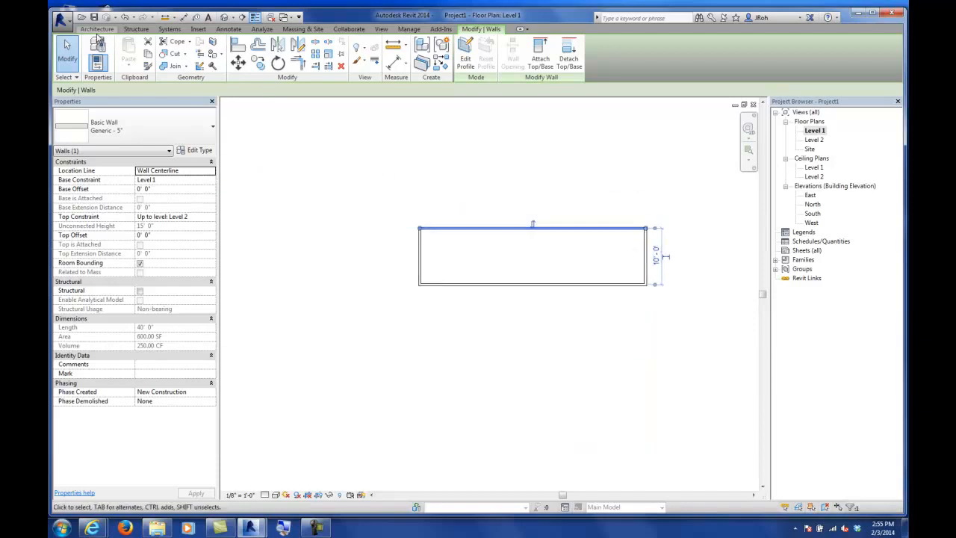
pyautogui.click(97, 29)
pyautogui.click(98, 46)
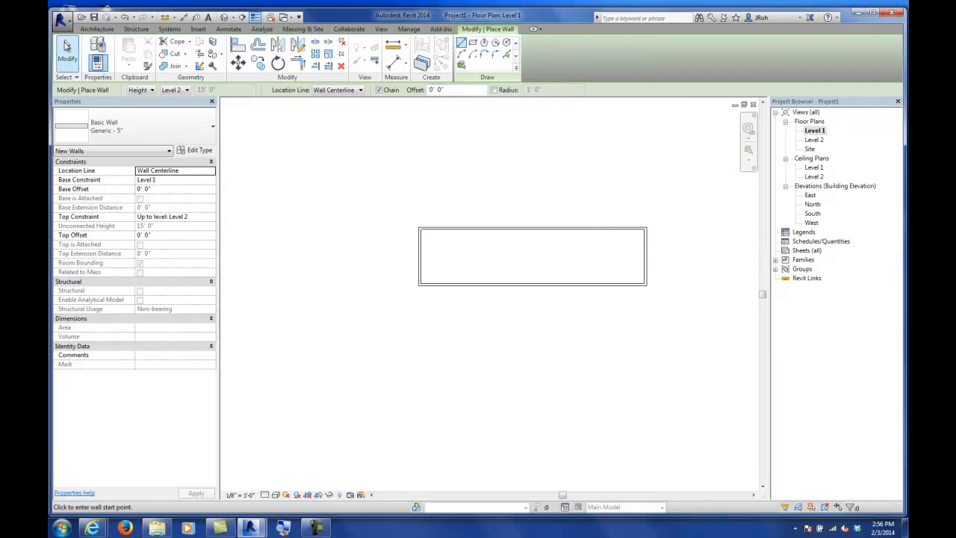
pyautogui.click(67, 52)
# Step: Select the top wall and then the end wall to check their lengths and temporary dimensions
pyautogui.scroll(2, 556, 250)
pyautogui.moveTo(564, 255); pyautogui.dragTo(479, 269, button='middle')
pyautogui.scroll(2, 643, 268)
pyautogui.moveTo(676, 236); pyautogui.dragTo(620, 222, button='middle')
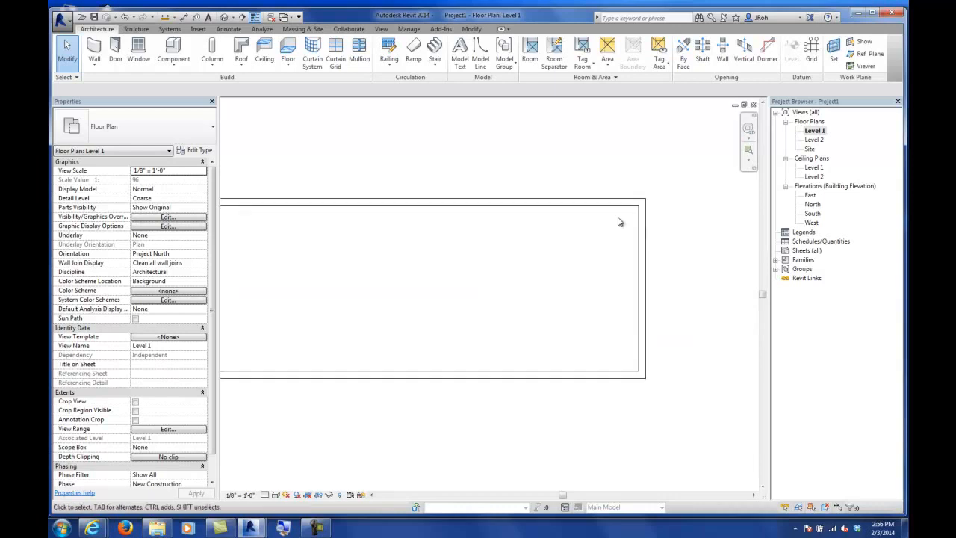
pyautogui.click(617, 202)
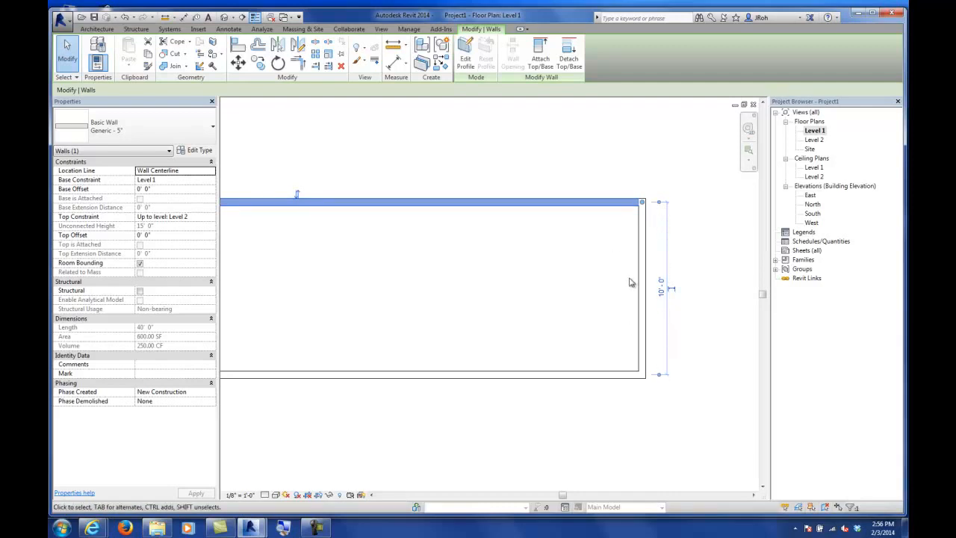
pyautogui.scroll(-2, 605, 321)
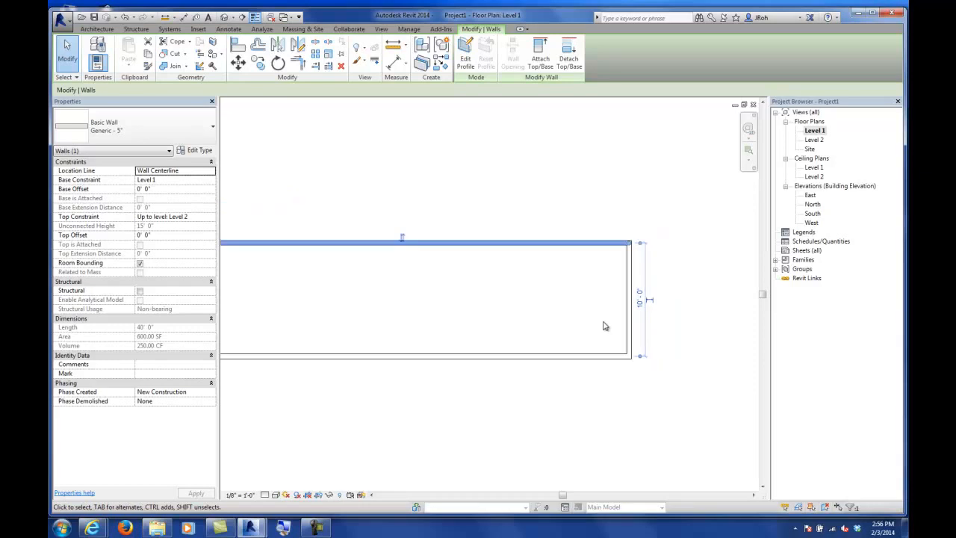
pyautogui.click(627, 270)
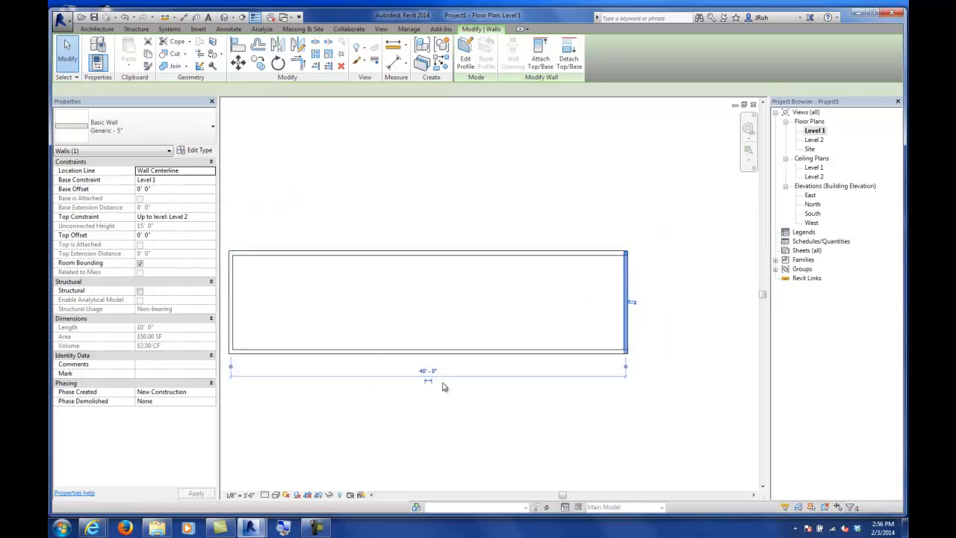
pyautogui.scroll(3, 652, 345)
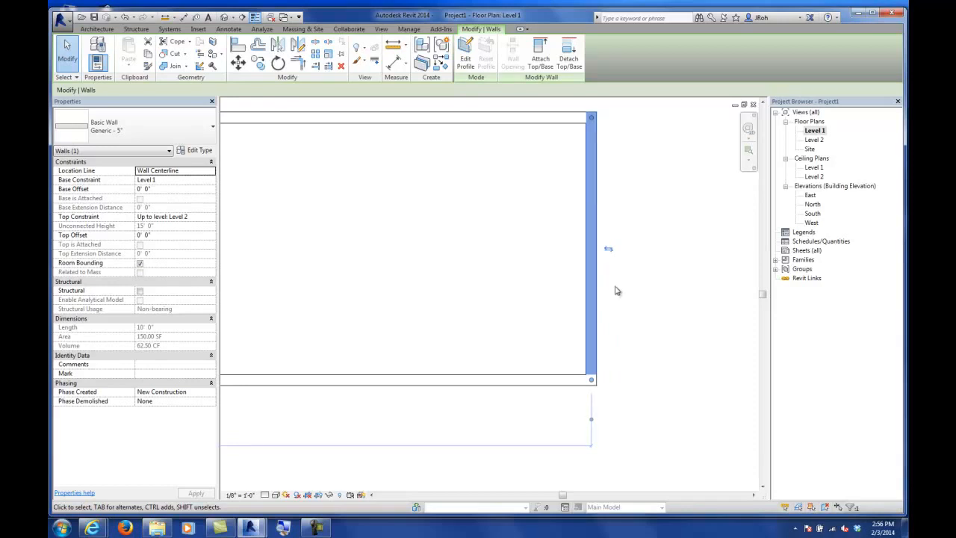
# Step: Move the width dimension's witness lines onto the wall faces and set the building width to 10'
pyautogui.click(545, 196)
pyautogui.click(556, 118)
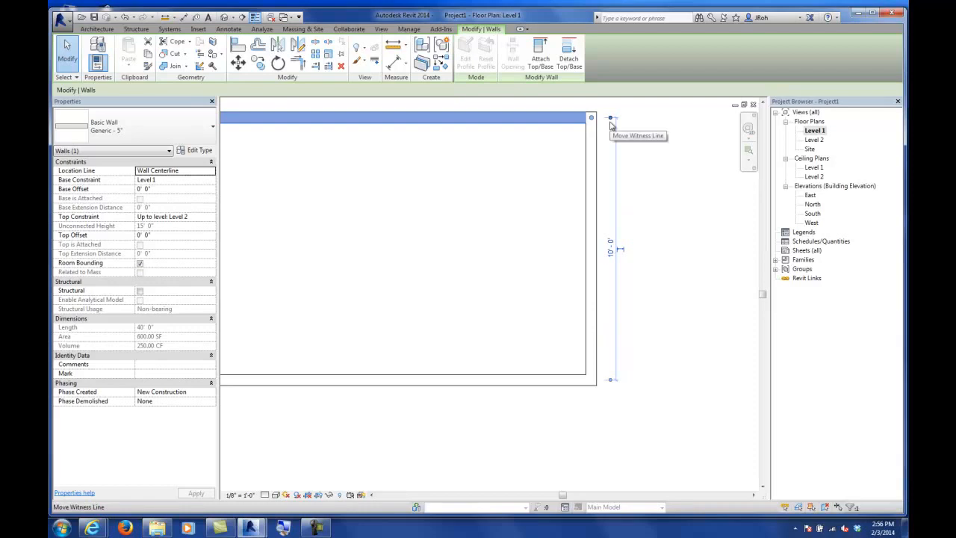
pyautogui.moveTo(610, 125); pyautogui.dragTo(611, 130)
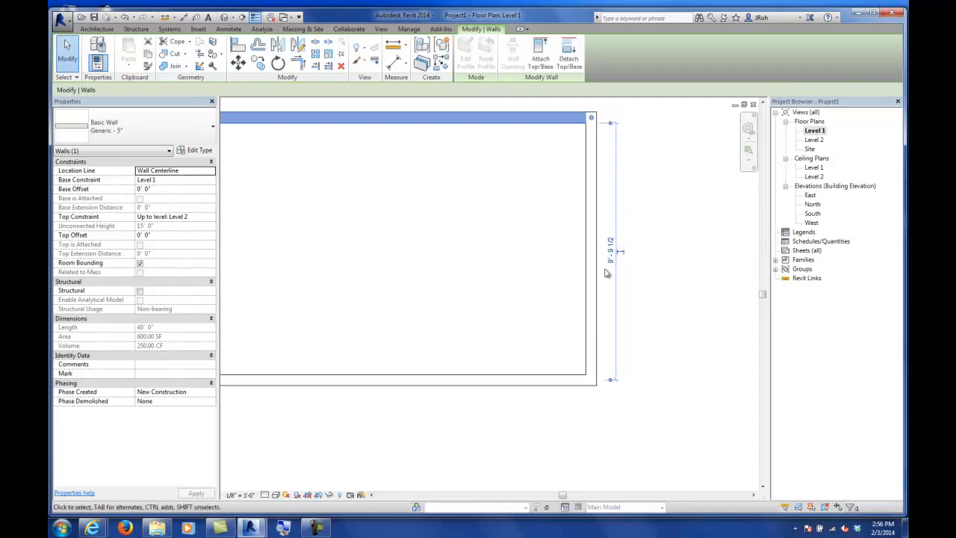
pyautogui.moveTo(610, 380); pyautogui.dragTo(611, 384)
pyautogui.click(608, 249)
pyautogui.write('10')
pyautogui.press('Return')
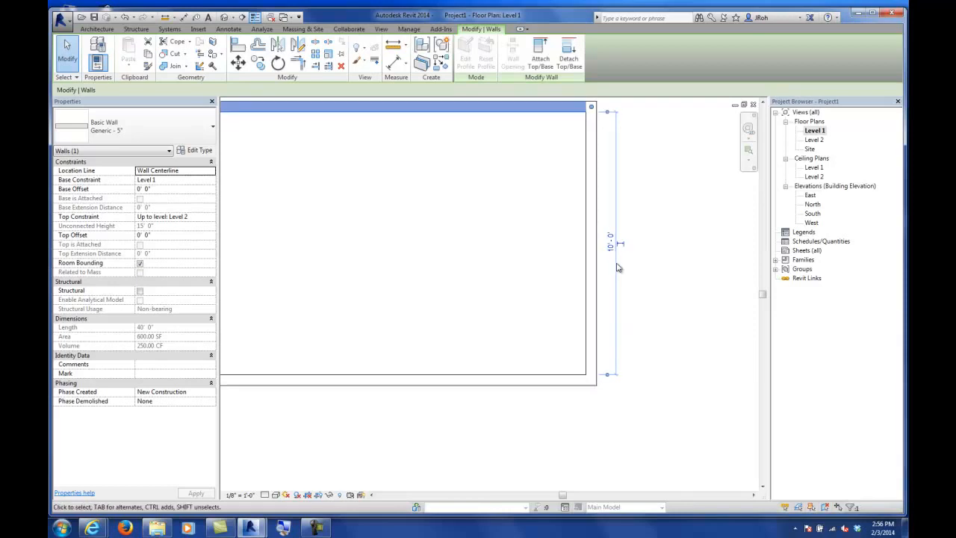
# Step: Set the building's overall length to 40' with the end wall's temporary length dimension
pyautogui.click(678, 281)
pyautogui.click(566, 113)
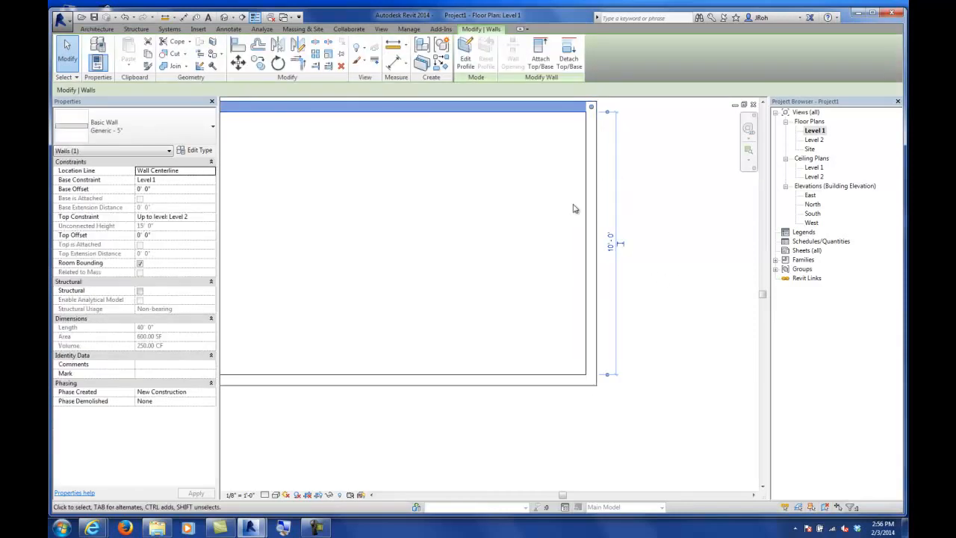
pyautogui.click(491, 237)
pyautogui.scroll(-5, 494, 242)
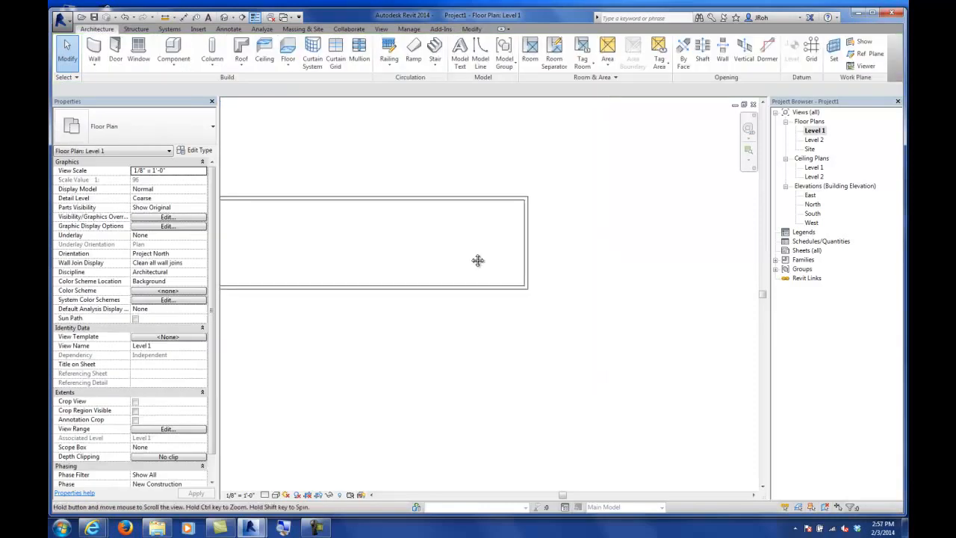
pyautogui.moveTo(478, 260); pyautogui.dragTo(603, 284, button='middle')
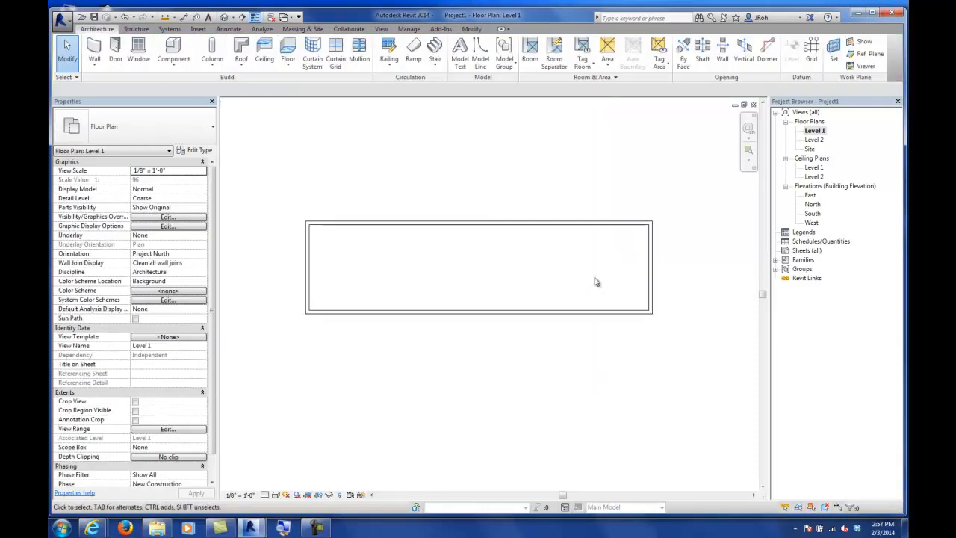
pyautogui.click(649, 288)
pyautogui.scroll(5, 661, 325)
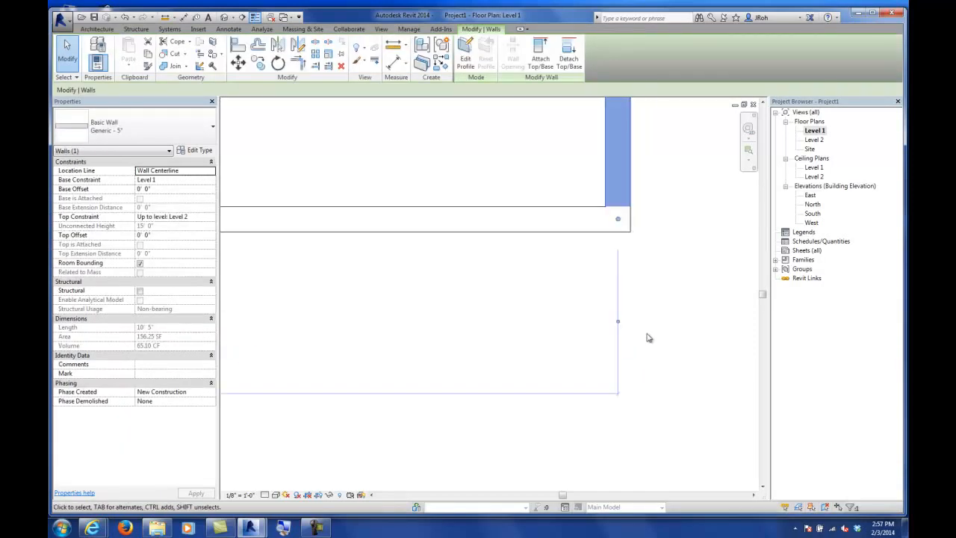
pyautogui.scroll(4, 610, 323)
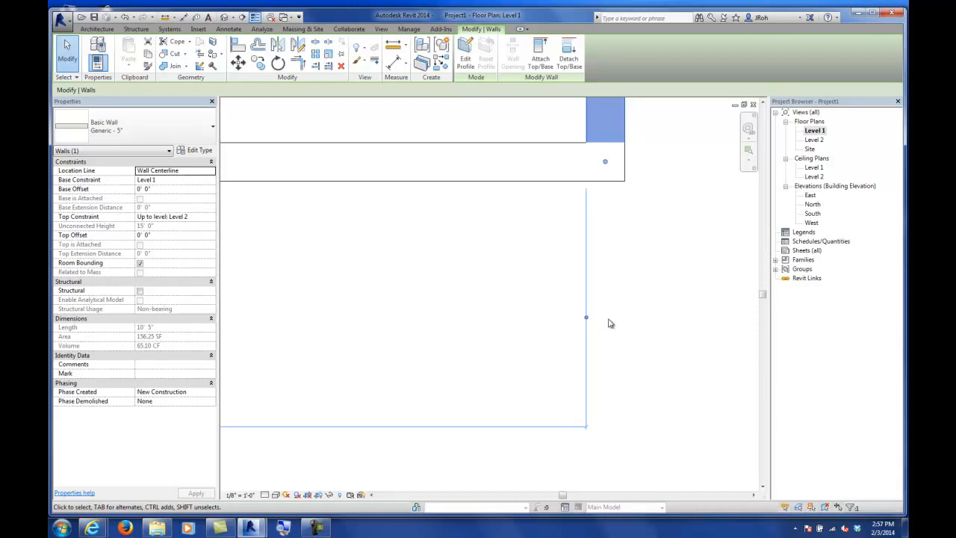
pyautogui.scroll(-5, 602, 326)
pyautogui.scroll(6, 428, 321)
pyautogui.scroll(3, 434, 321)
pyautogui.click(417, 321)
pyautogui.scroll(-3, 471, 320)
pyautogui.scroll(-3, 470, 323)
pyautogui.scroll(4, 591, 325)
pyautogui.click(623, 340)
pyautogui.write('40')
pyautogui.press('Return')
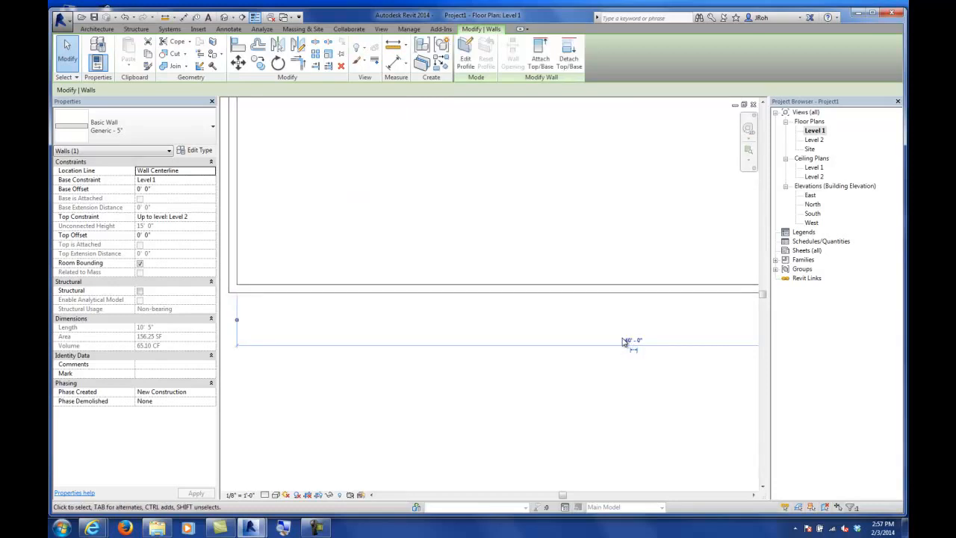
pyautogui.click(555, 153)
# Step: Start the Wall tool and draw a Generic - 5" cross partition near the building's west end
pyautogui.scroll(-3, 564, 202)
pyautogui.scroll(3, 508, 216)
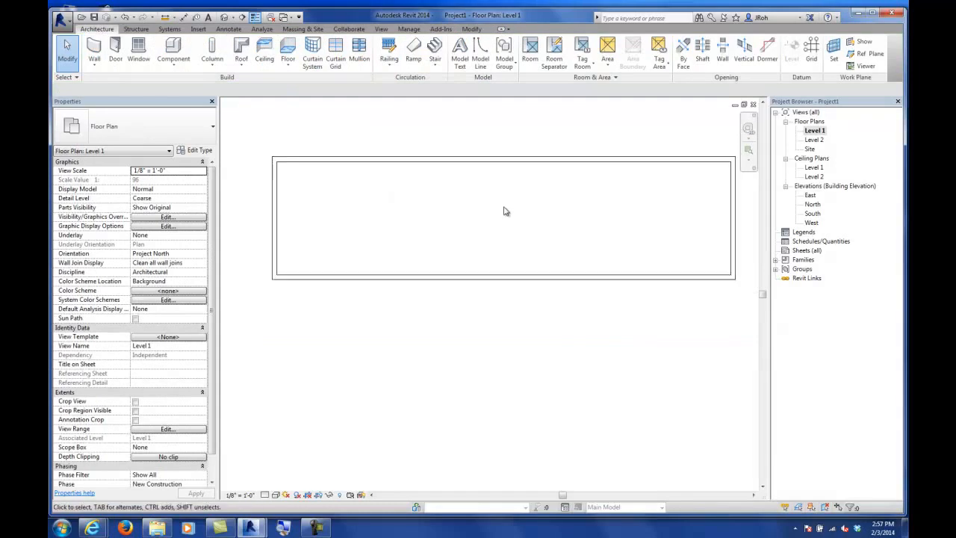
pyautogui.moveTo(506, 209); pyautogui.dragTo(508, 250, button='middle')
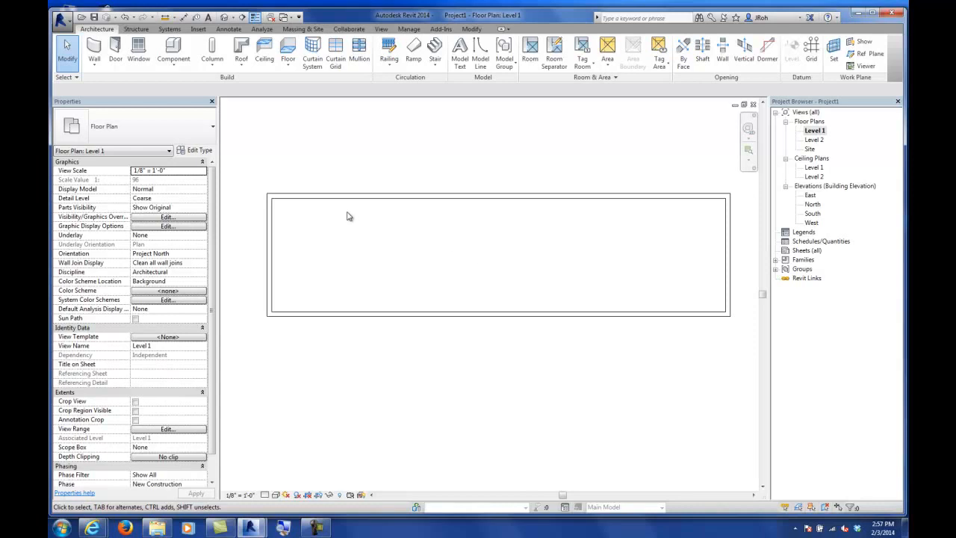
pyautogui.click(96, 47)
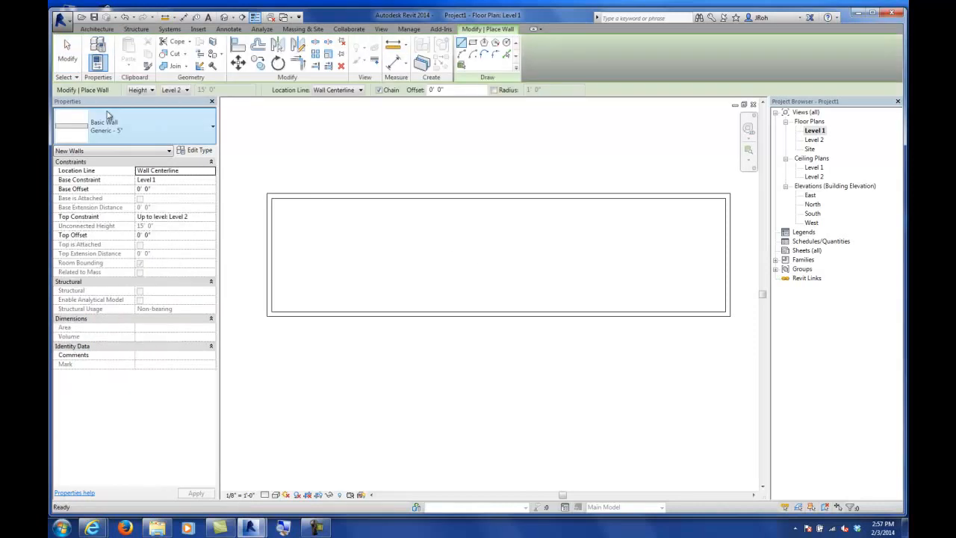
pyautogui.click(354, 198)
pyautogui.click(354, 313)
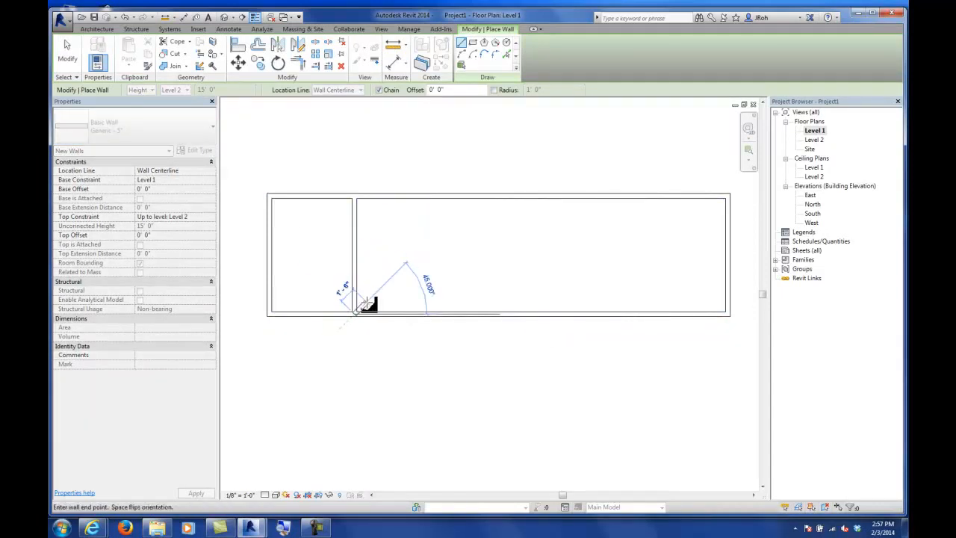
pyautogui.press('Escape')
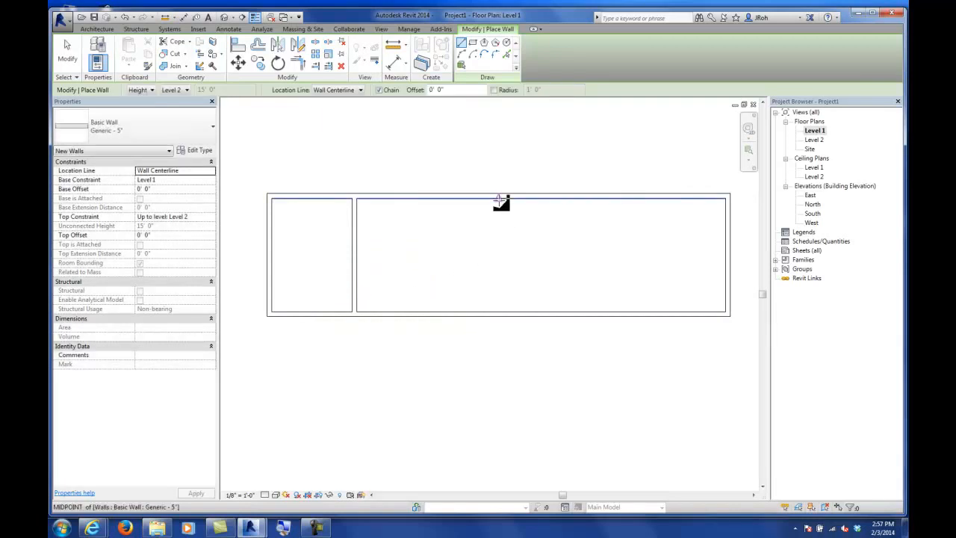
# Step: Draw two more cross partitions from the top wall to the bottom wall, dividing the building into four rooms
pyautogui.click(499, 198)
pyautogui.click(498, 312)
pyautogui.press('Escape')
pyautogui.press('Escape')
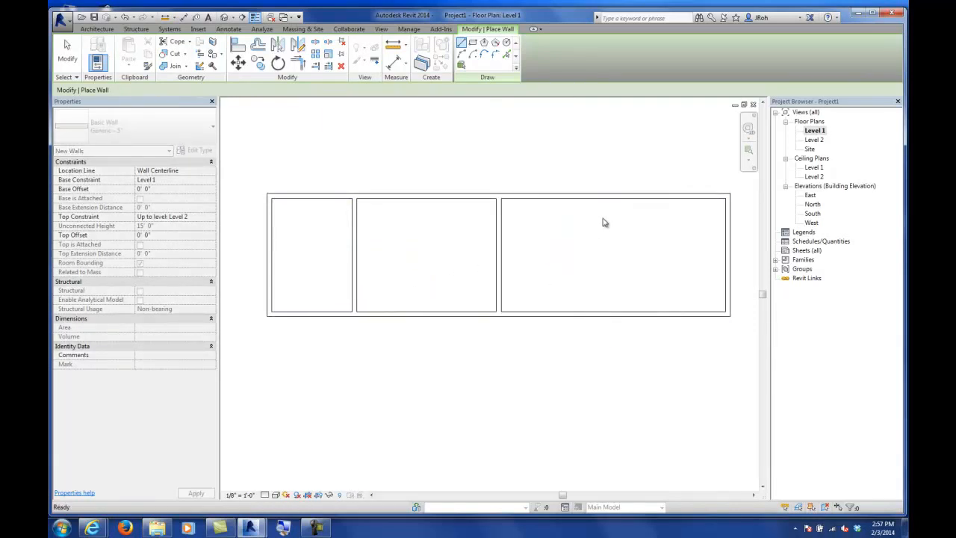
pyautogui.click(611, 199)
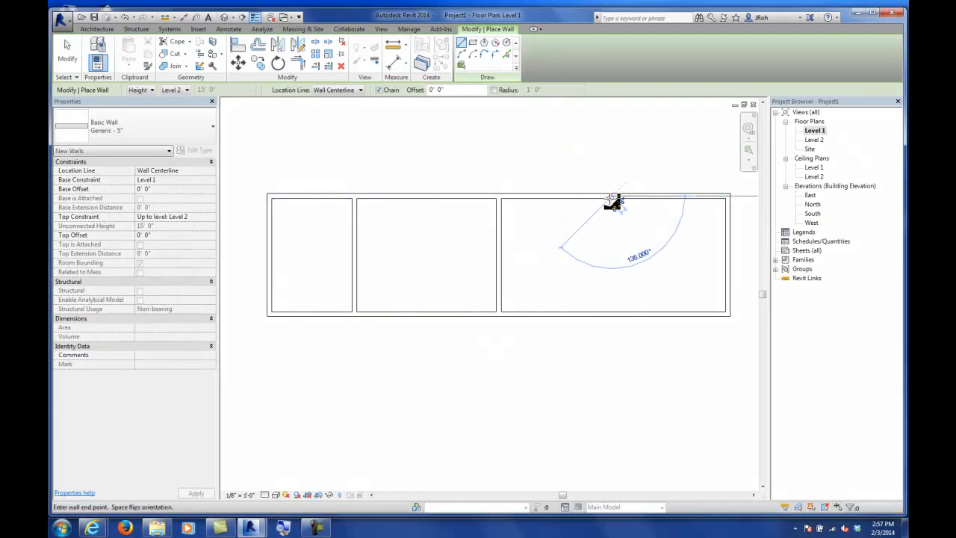
pyautogui.click(616, 313)
pyautogui.press('Escape')
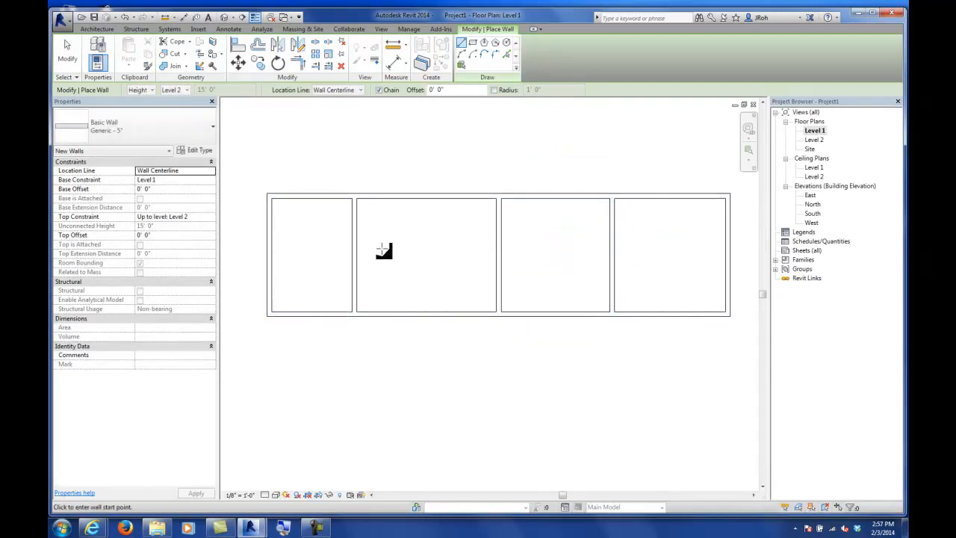
# Step: Zoom in to examine where a partition meets the exterior wall
pyautogui.scroll(4, 366, 228)
pyautogui.scroll(1, 342, 243)
pyautogui.moveTo(351, 257); pyautogui.dragTo(448, 242, button='middle')
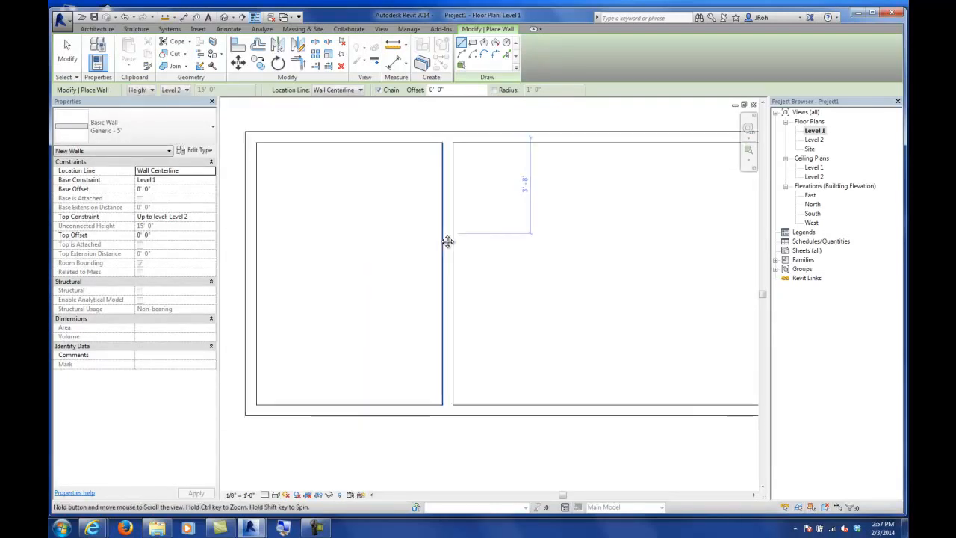
pyautogui.scroll(4, 448, 145)
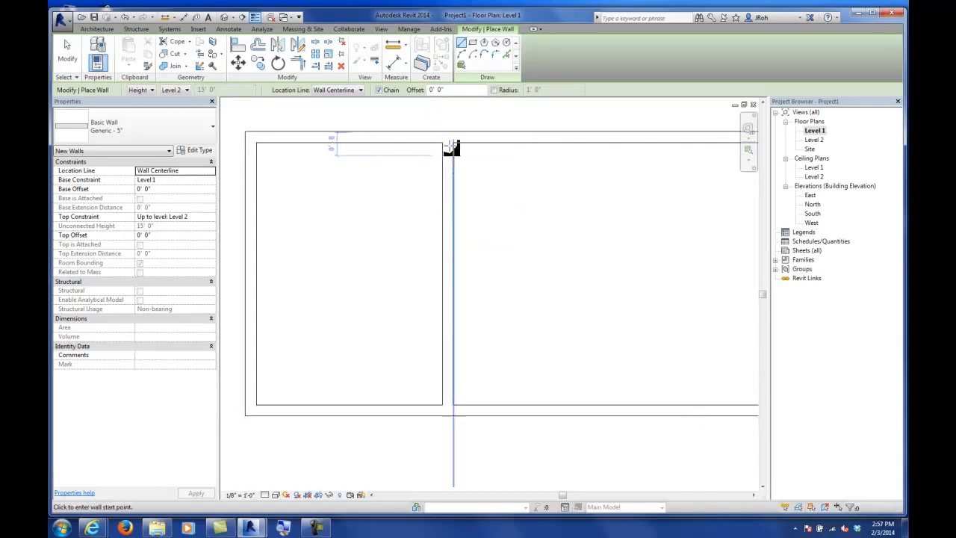
pyautogui.moveTo(448, 128); pyautogui.dragTo(470, 283, button='middle')
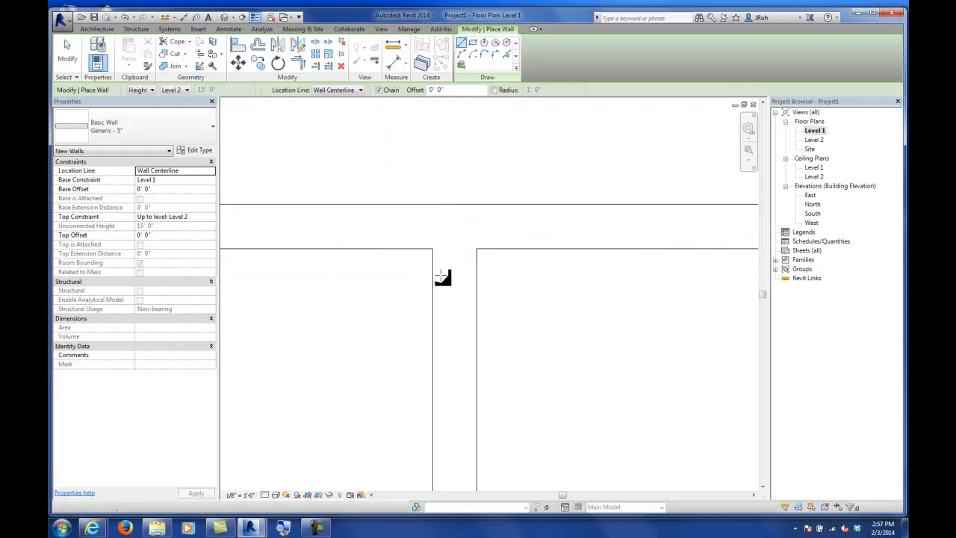
pyautogui.scroll(-2, 455, 267)
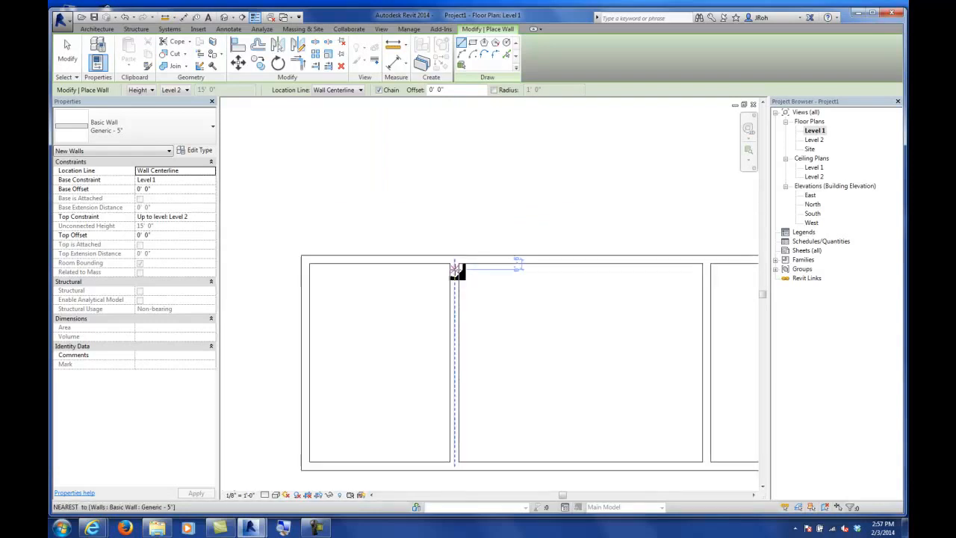
pyautogui.scroll(-2, 457, 286)
pyautogui.scroll(-1, 497, 302)
pyautogui.moveTo(575, 331); pyautogui.dragTo(482, 280, button='middle')
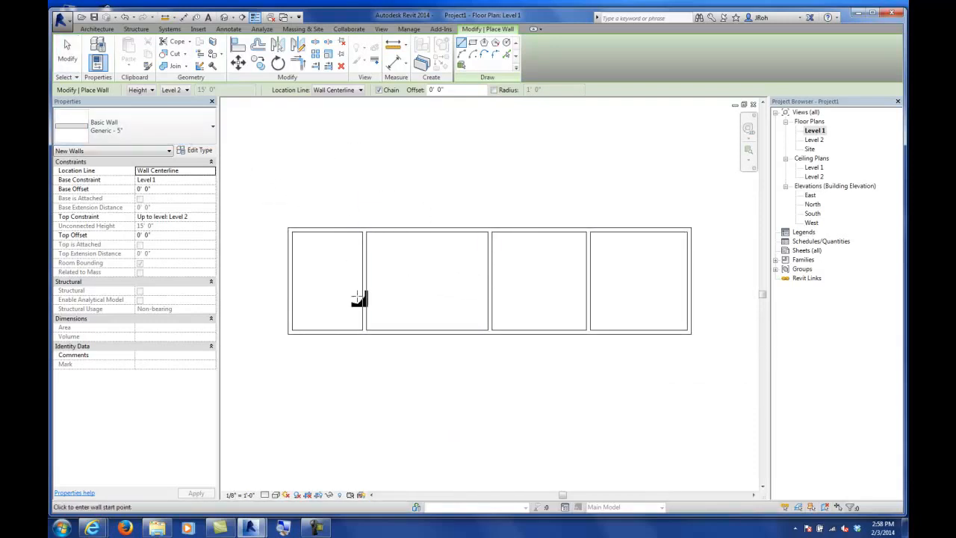
# Step: Set the Generic - 5" wall type's Coarse Scale Fill Pattern to Solid fill
pyautogui.click(194, 153)
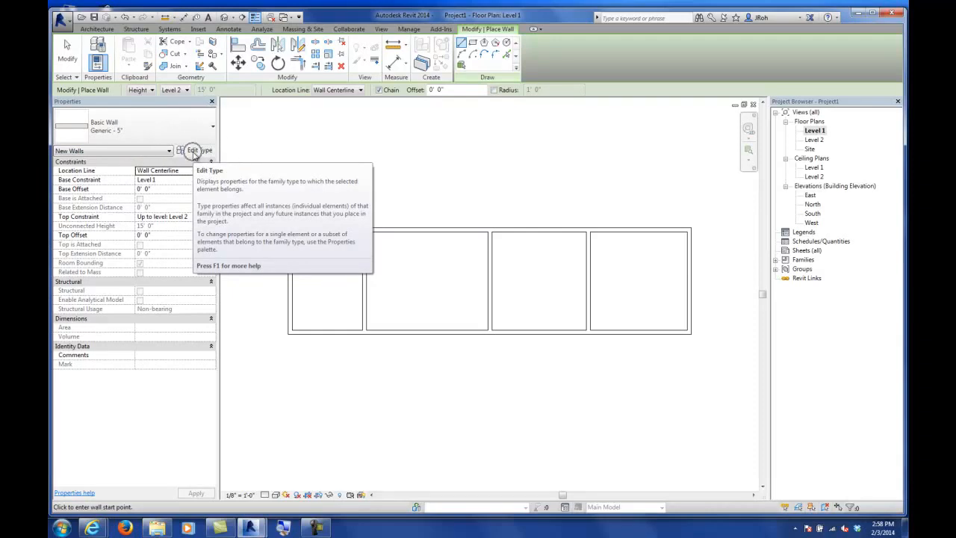
pyautogui.click(195, 153)
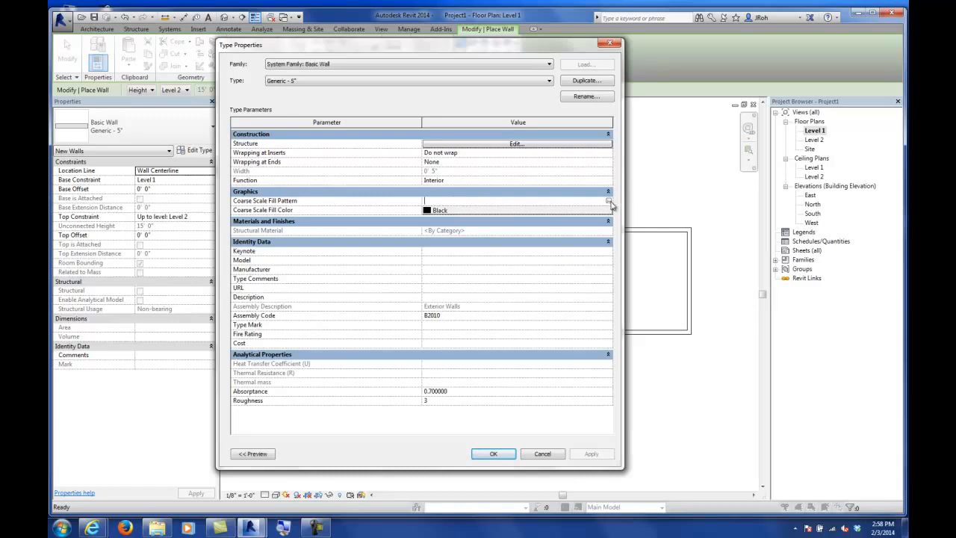
pyautogui.click(609, 202)
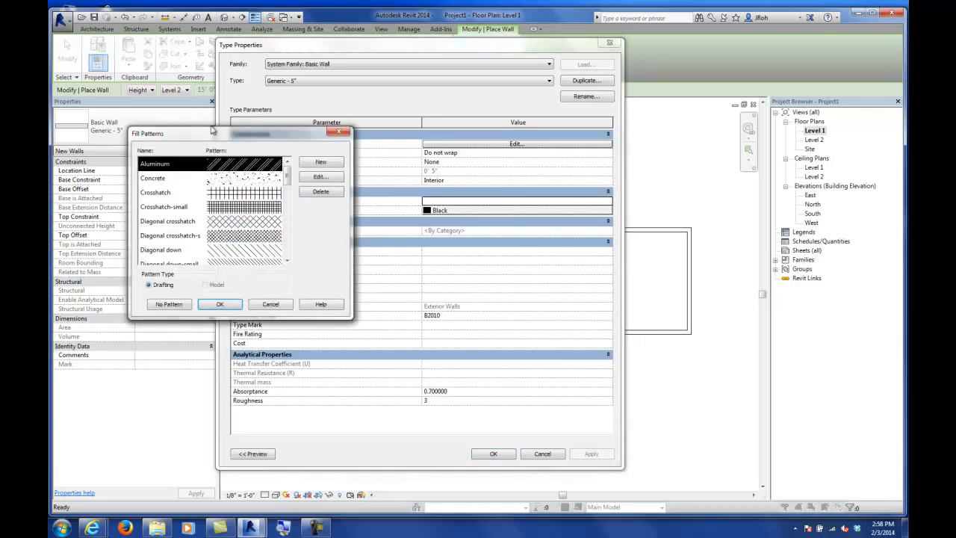
pyautogui.moveTo(219, 134); pyautogui.dragTo(324, 125)
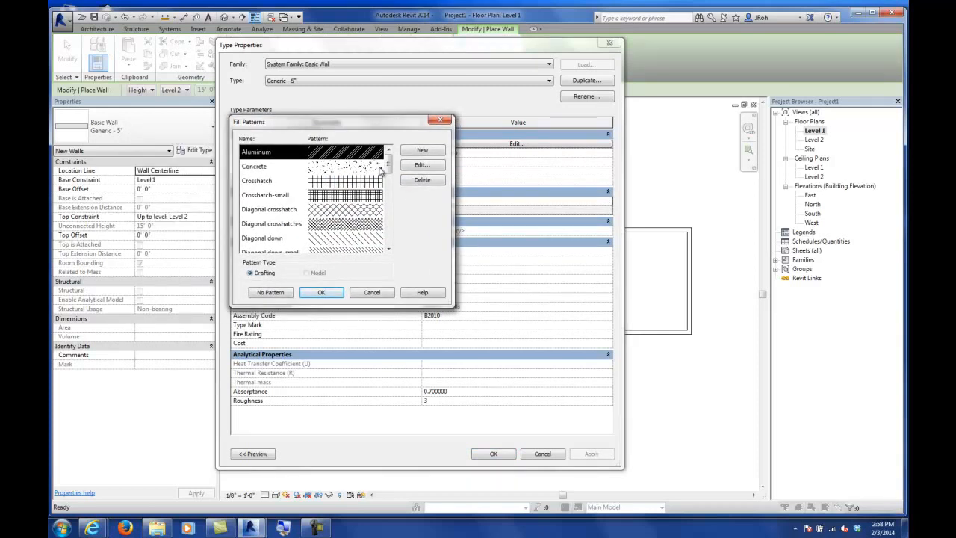
pyautogui.moveTo(389, 163); pyautogui.dragTo(387, 217)
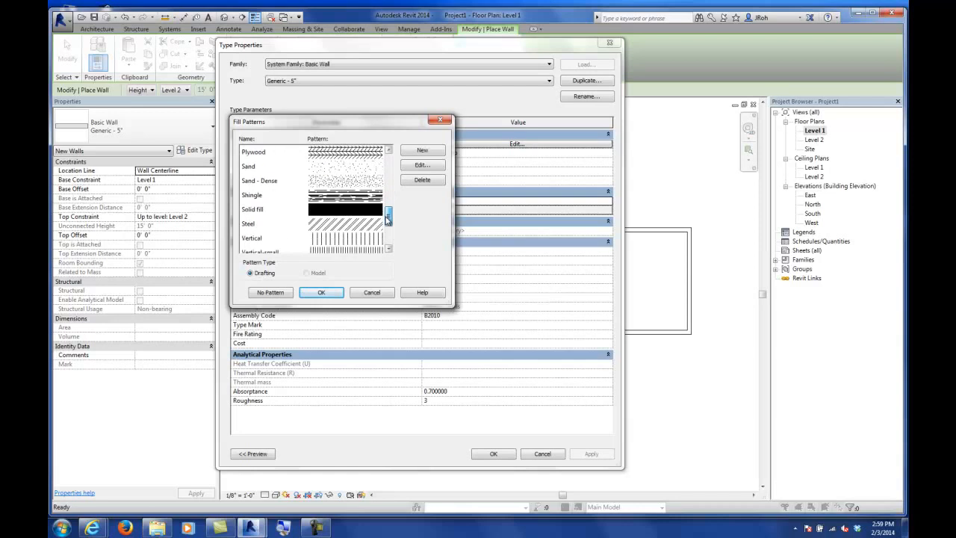
pyautogui.click(315, 213)
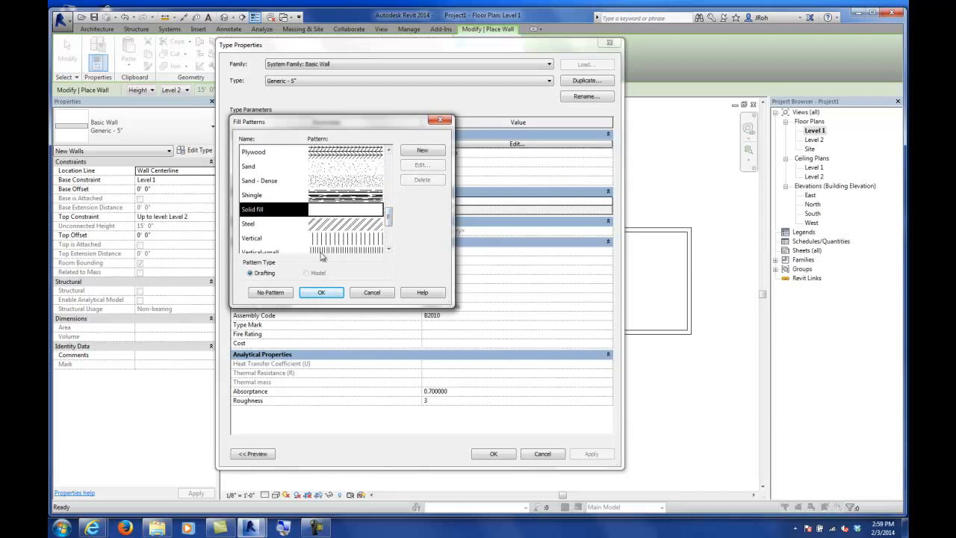
pyautogui.click(321, 292)
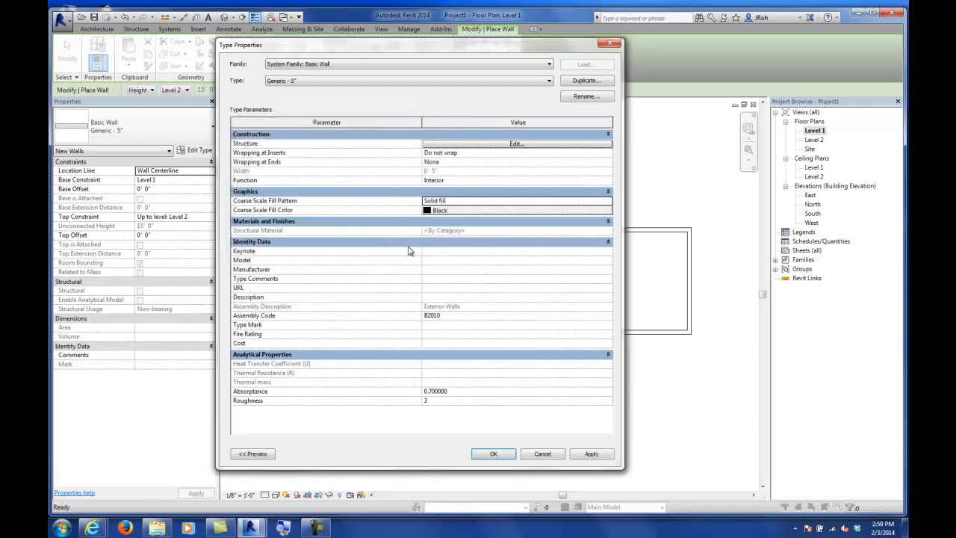
pyautogui.click(492, 453)
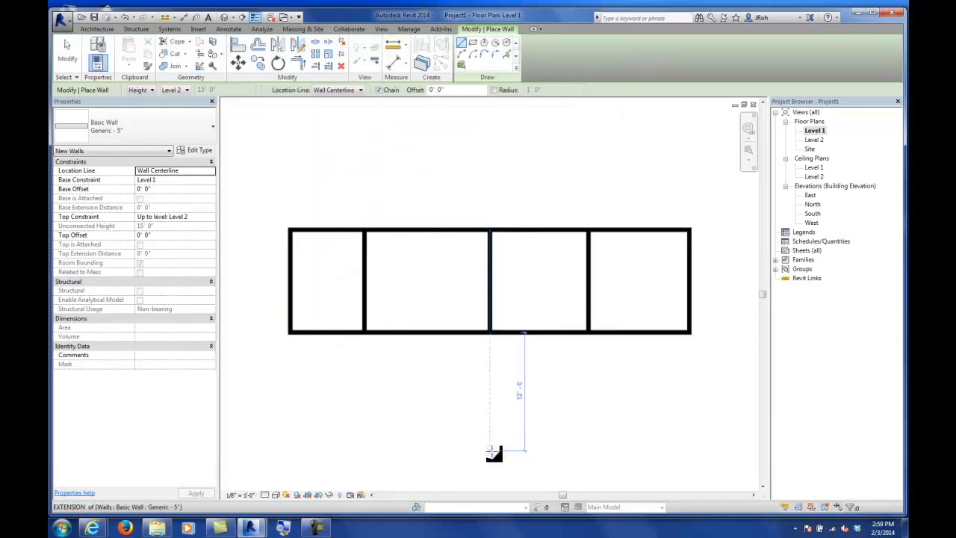
# Step: Leave the Wall tool and zoom in to inspect how the solid-filled partitions join the exterior walls
pyautogui.click(66, 44)
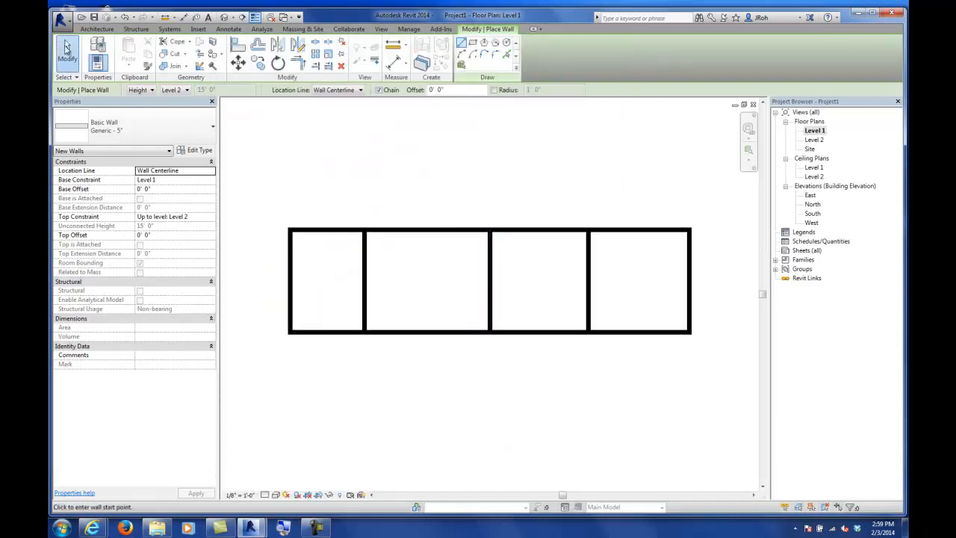
pyautogui.scroll(4, 348, 204)
pyautogui.moveTo(356, 303); pyautogui.dragTo(435, 228, button='middle')
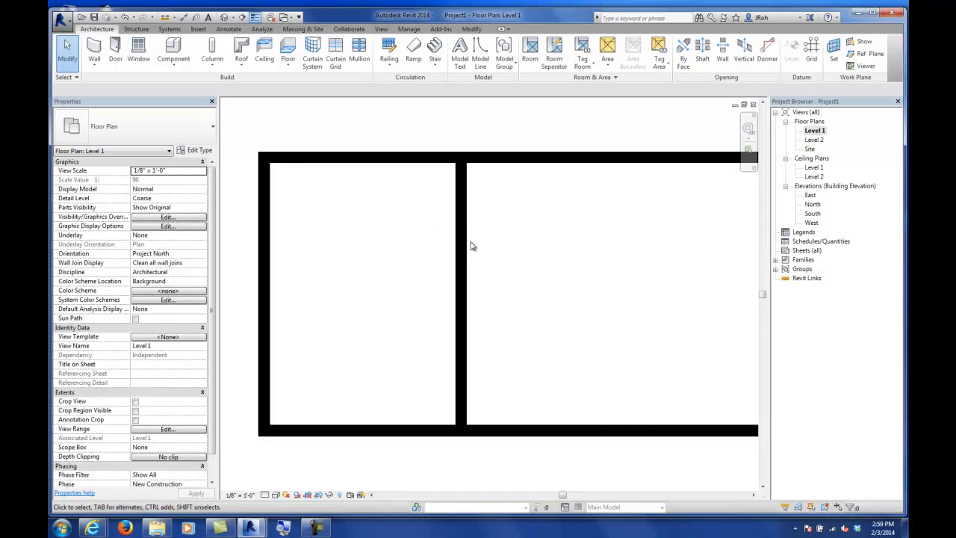
pyautogui.scroll(-4, 478, 251)
pyautogui.moveTo(551, 279); pyautogui.dragTo(486, 284, button='middle')
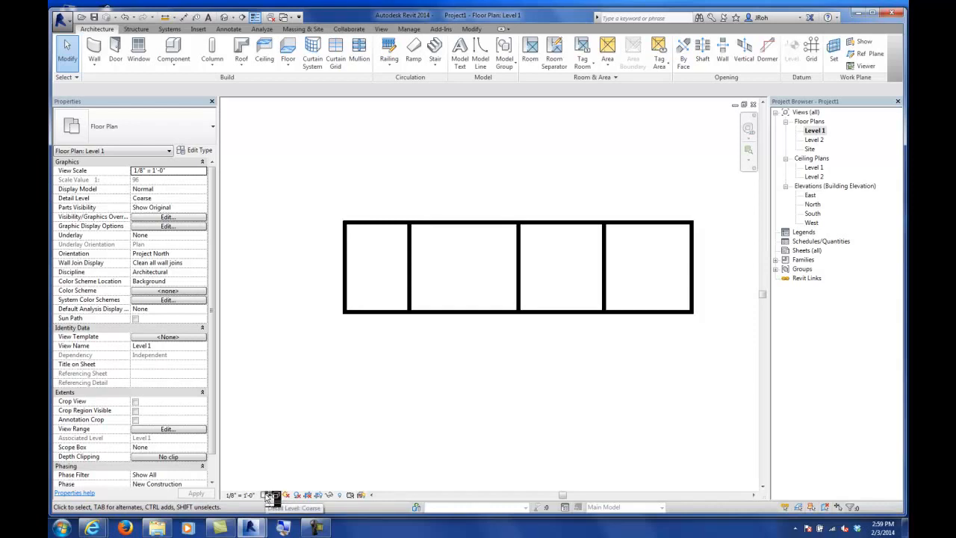
pyautogui.press('ctrl')
pyautogui.press('ctrl')
pyautogui.press('ctrl')
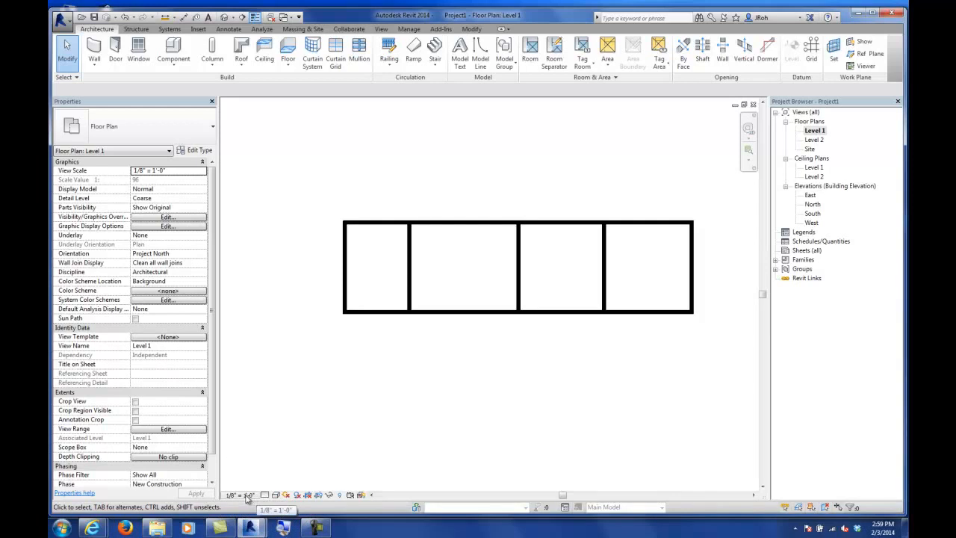
pyautogui.press('ctrl')
pyautogui.press('ctrl')
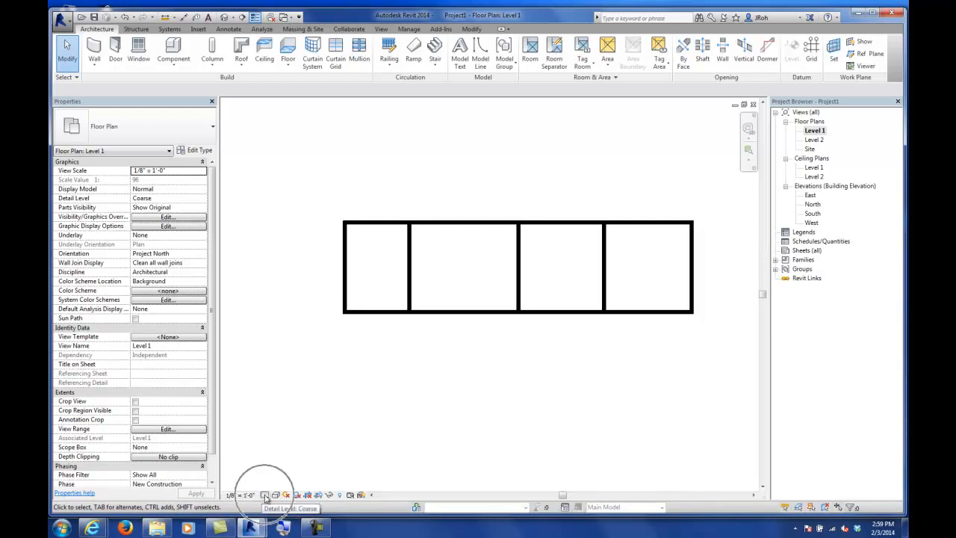
pyautogui.press('ctrl')
pyautogui.press('ctrl')
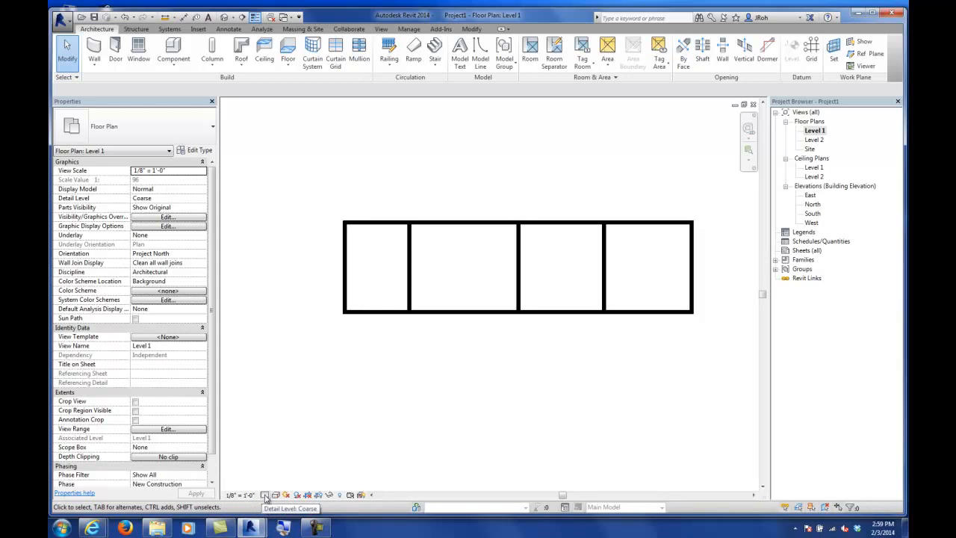
# Step: Set the Level 1 view's detail level to Fine
pyautogui.click(265, 496)
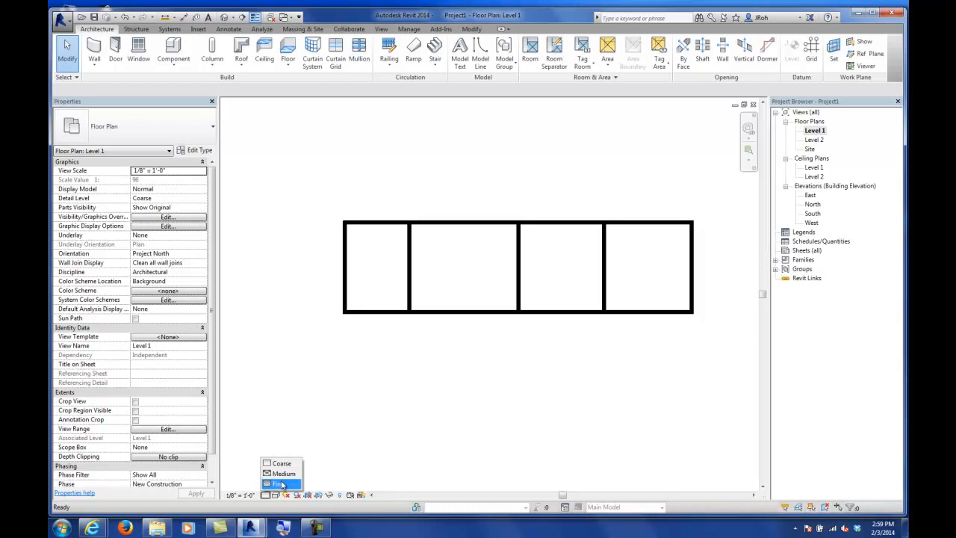
pyautogui.click(281, 484)
pyautogui.scroll(5, 384, 321)
pyautogui.scroll(5, 441, 298)
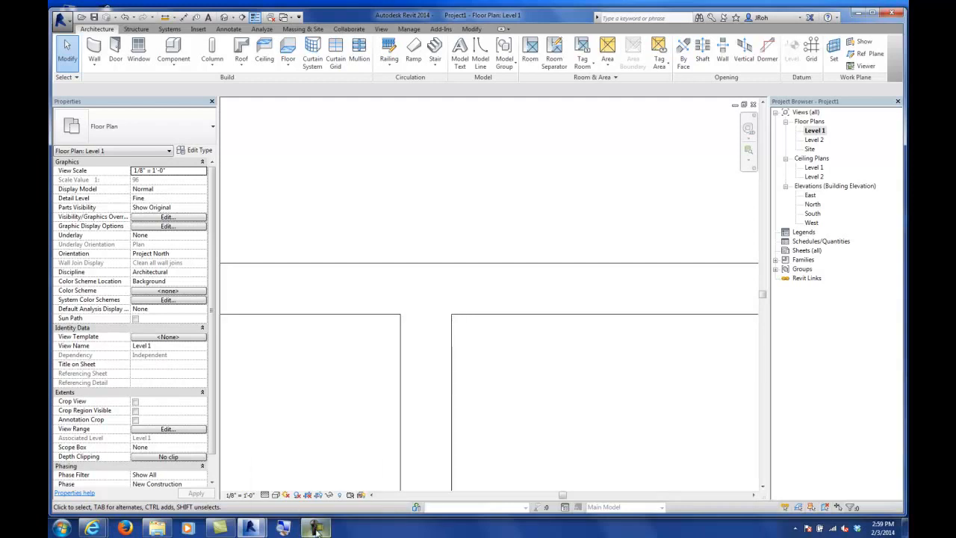
pyautogui.scroll(-2, 519, 214)
pyautogui.scroll(-3, 517, 214)
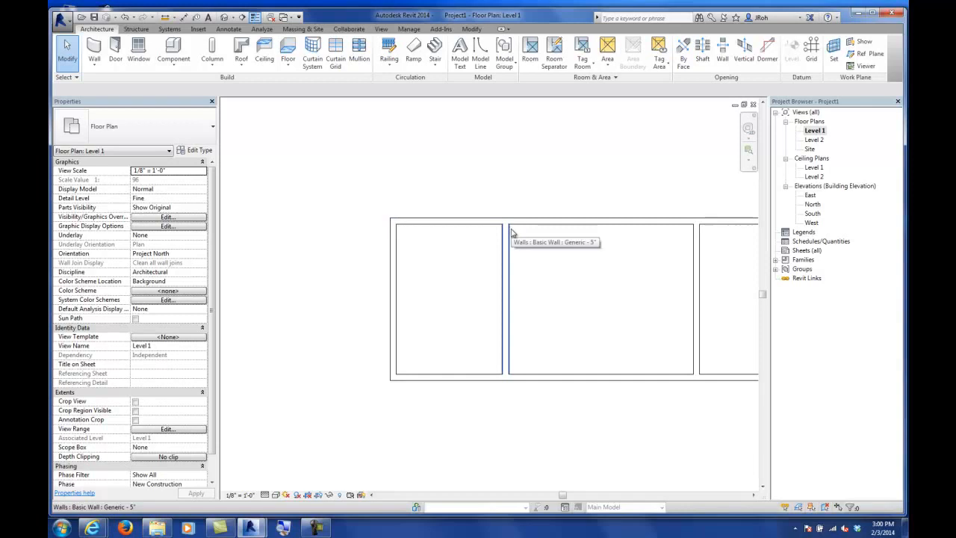
pyautogui.scroll(-4, 493, 238)
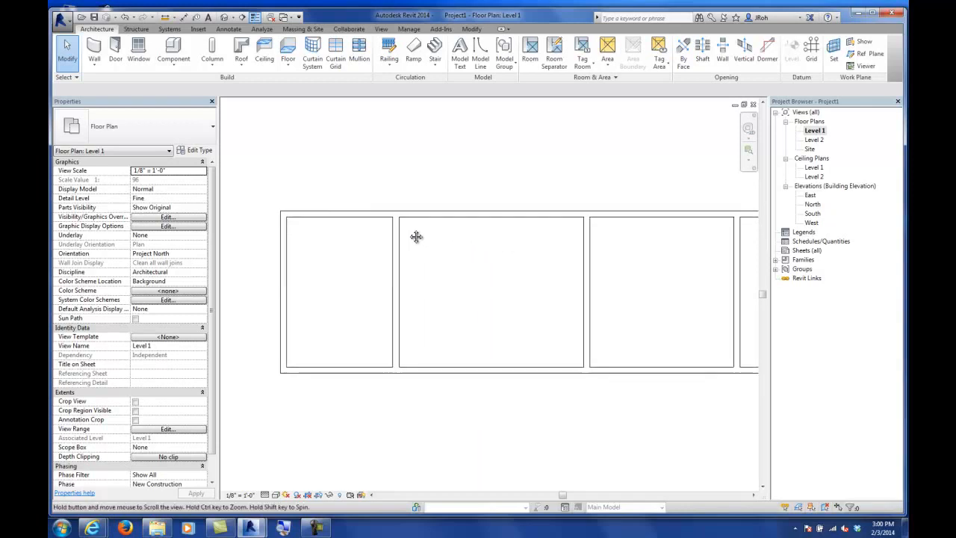
pyautogui.scroll(2, 535, 249)
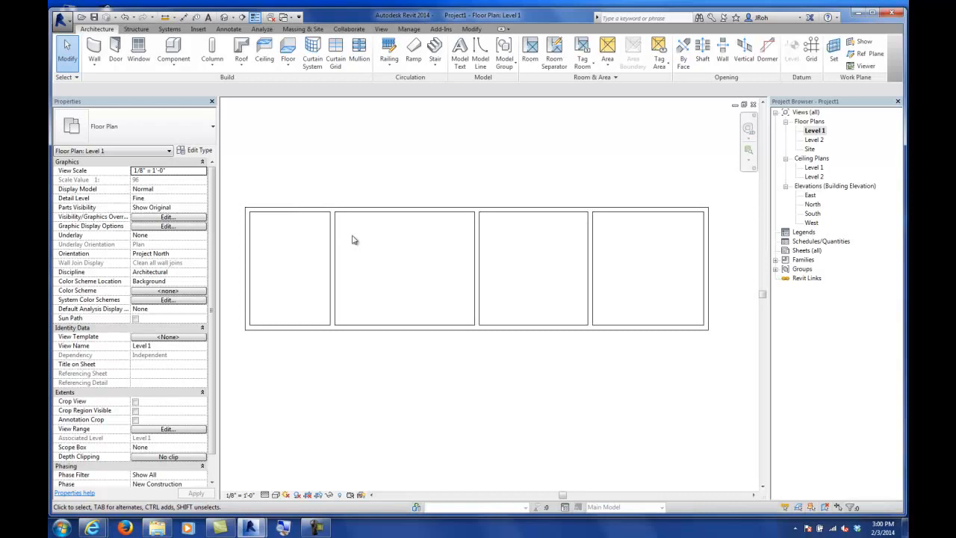
# Step: Place an aligned dimension string below the plan from the west wall through each partition to the east wall
pyautogui.click(228, 29)
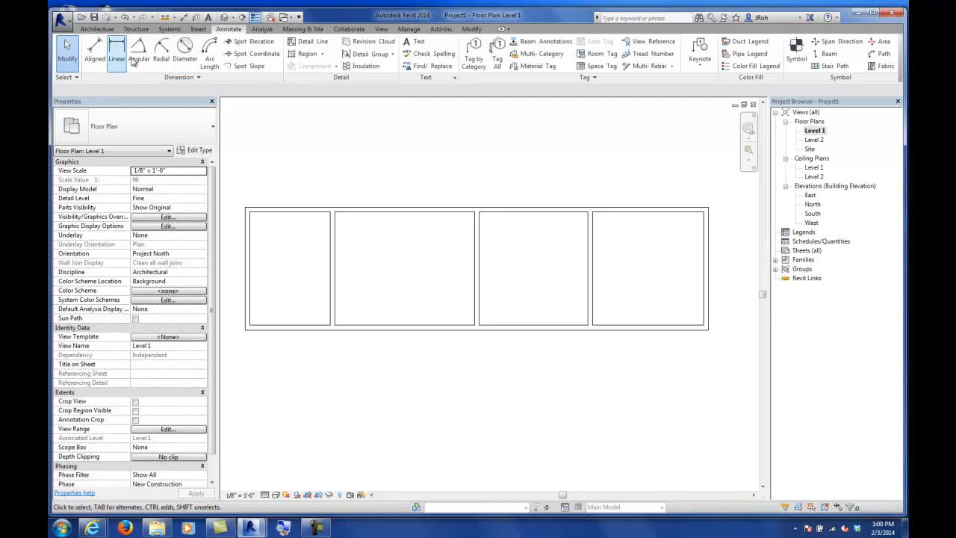
pyautogui.click(94, 52)
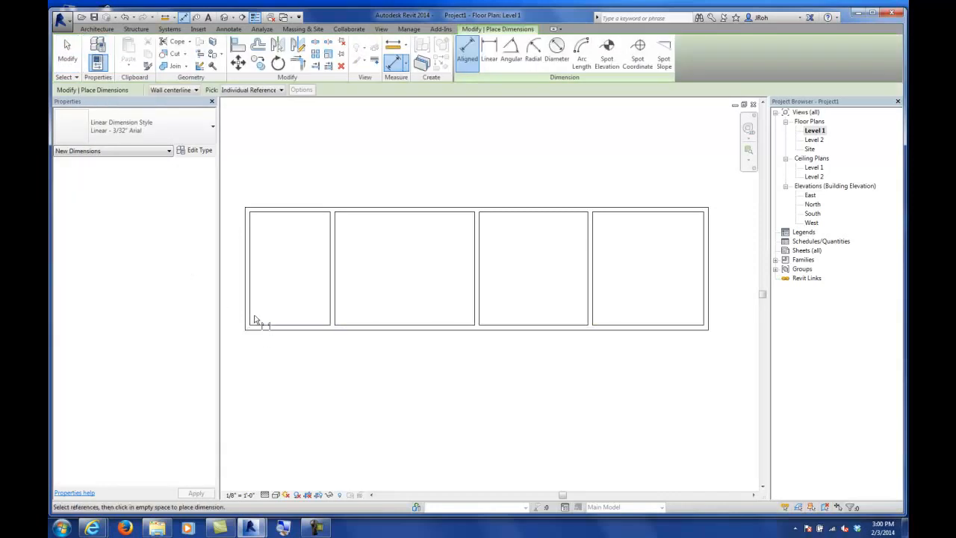
pyautogui.scroll(4, 253, 322)
pyautogui.scroll(1, 249, 322)
pyautogui.scroll(3, 253, 303)
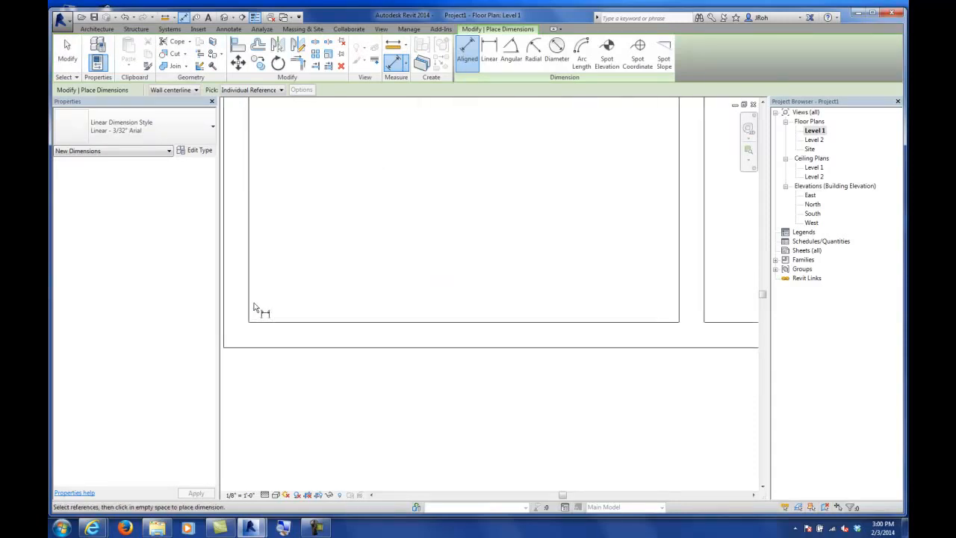
pyautogui.moveTo(259, 299); pyautogui.dragTo(314, 309, button='middle')
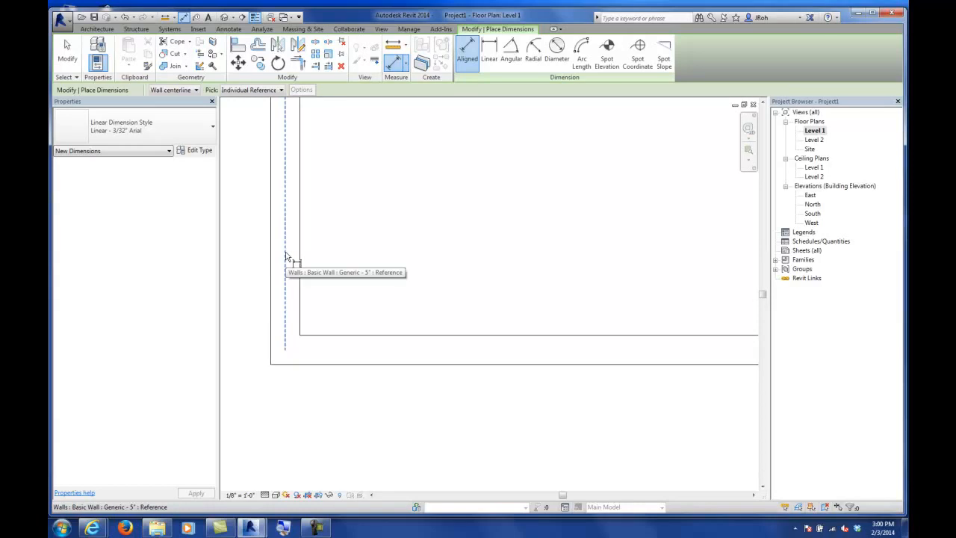
pyautogui.click(286, 257)
pyautogui.scroll(-3, 292, 299)
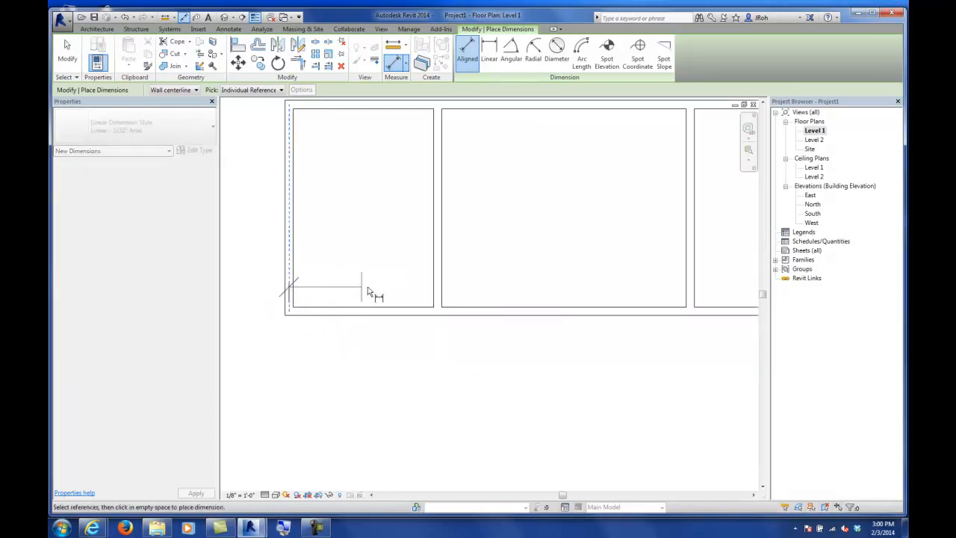
pyautogui.click(438, 284)
pyautogui.click(690, 290)
pyautogui.moveTo(693, 289); pyautogui.dragTo(404, 319, button='middle')
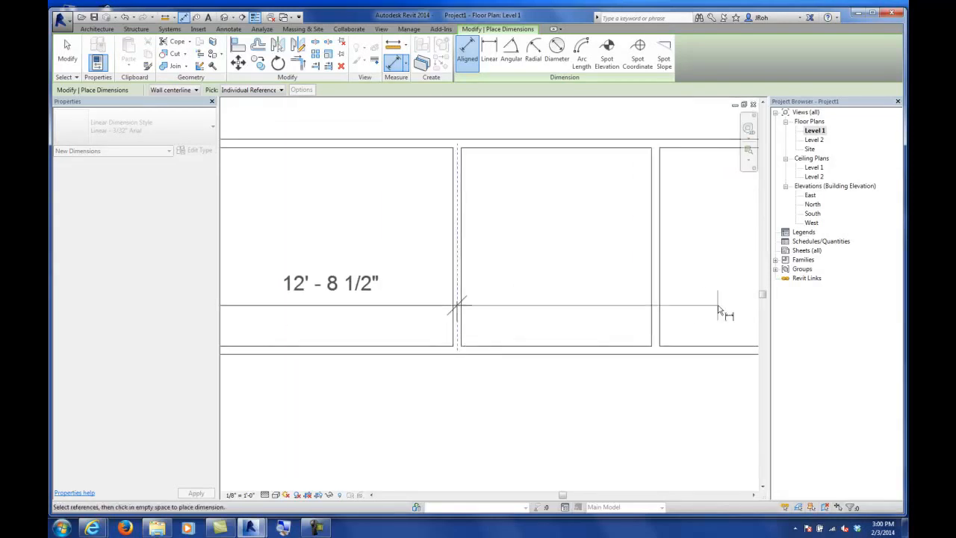
pyautogui.click(662, 308)
pyautogui.moveTo(694, 324); pyautogui.dragTo(496, 345, button='middle')
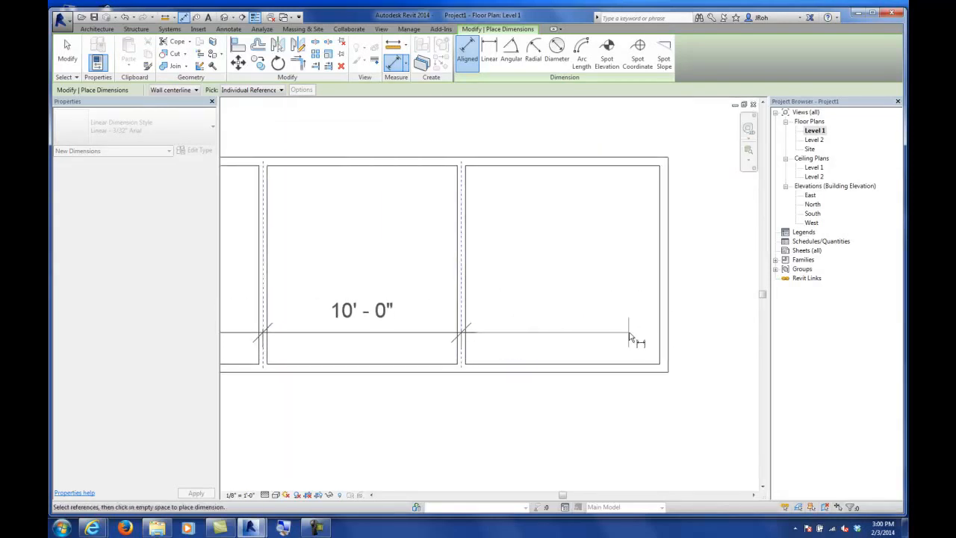
pyautogui.click(674, 334)
pyautogui.scroll(-5, 670, 333)
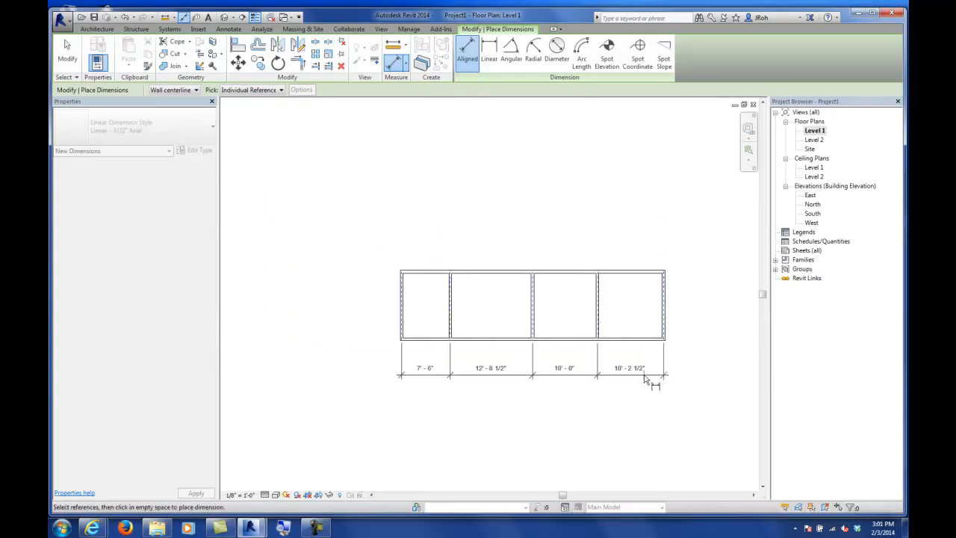
pyautogui.click(650, 381)
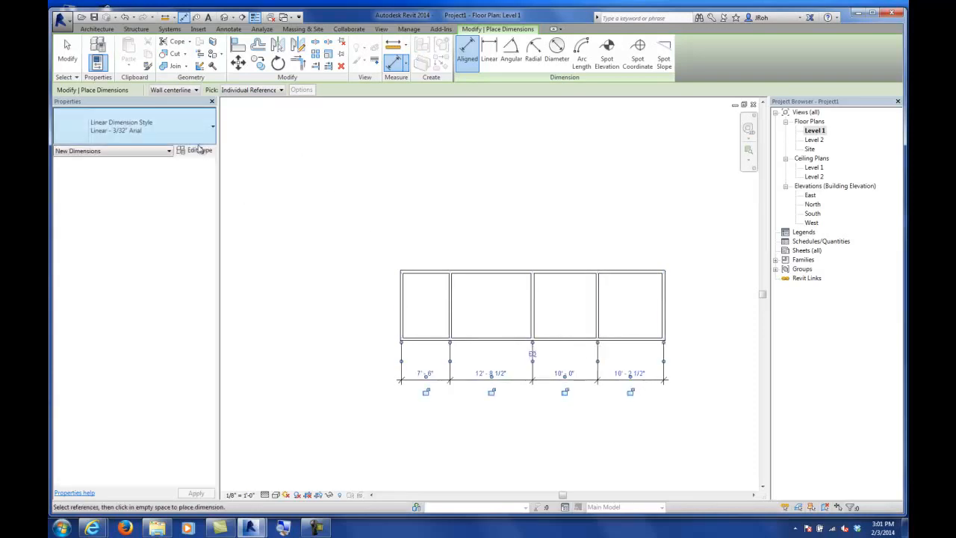
pyautogui.click(68, 60)
# Step: Select the dimension string and make its four segments equal with the EQ toggle
pyautogui.scroll(2, 566, 334)
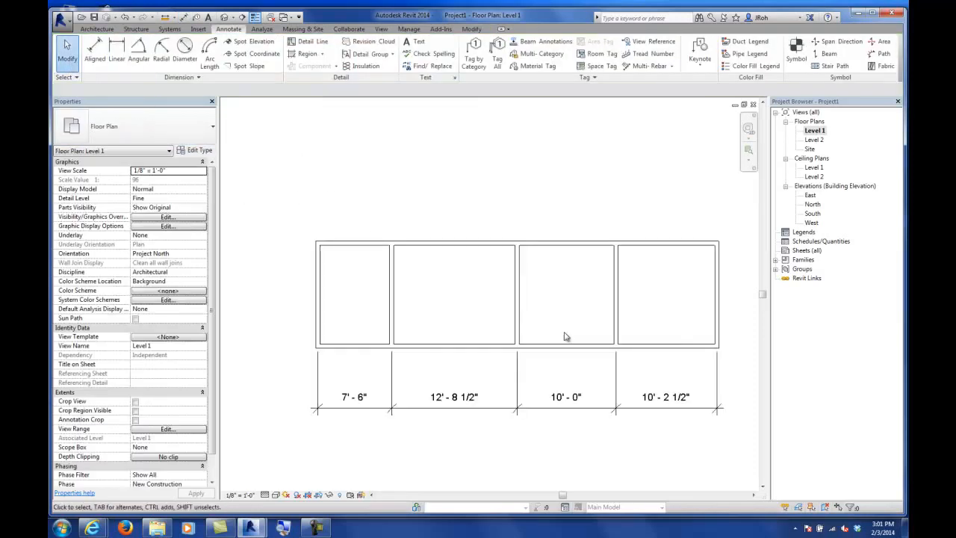
pyautogui.scroll(1, 583, 359)
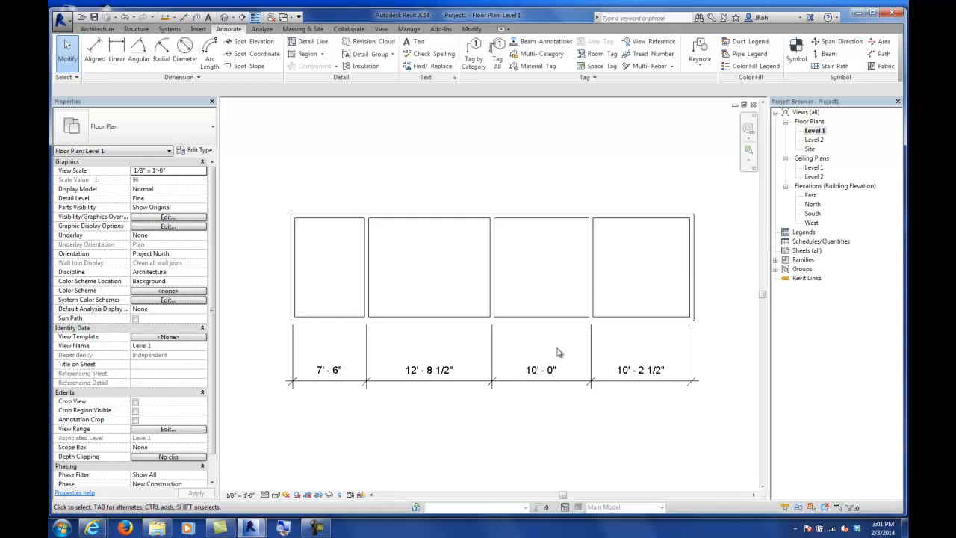
pyautogui.click(511, 382)
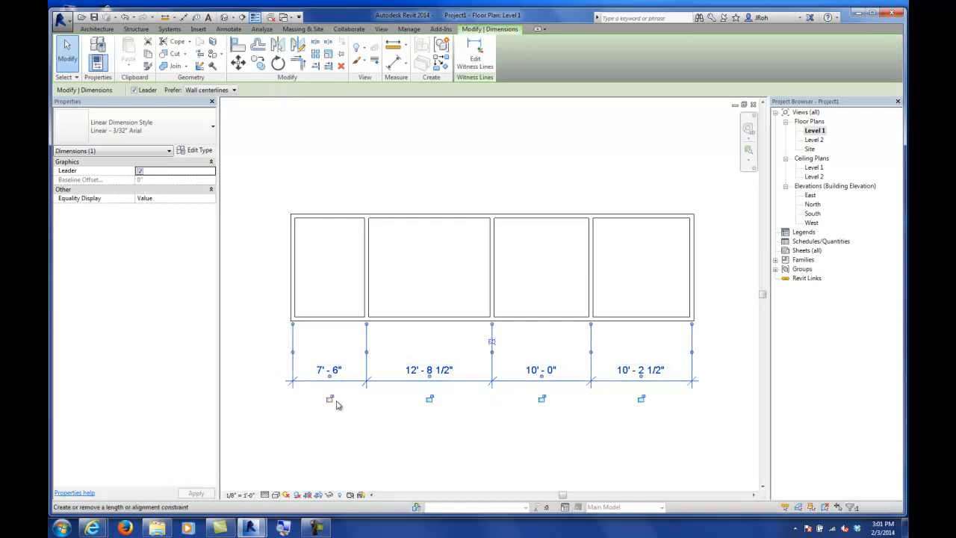
pyautogui.scroll(6, 493, 366)
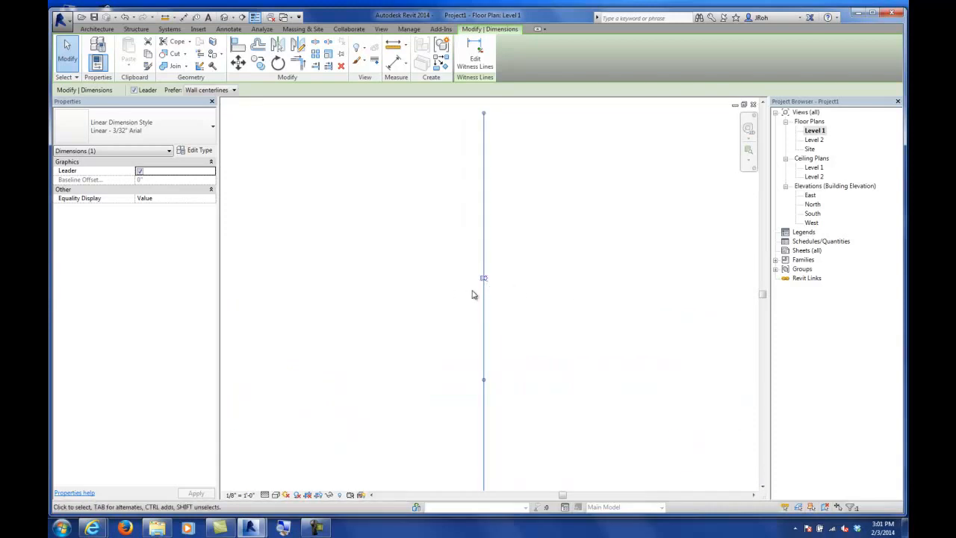
pyautogui.scroll(-8, 493, 288)
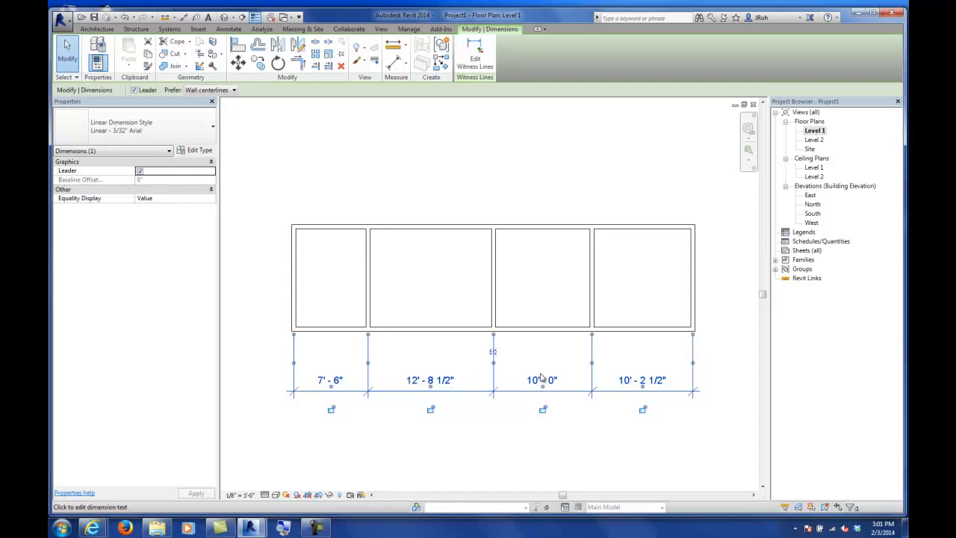
pyautogui.click(494, 354)
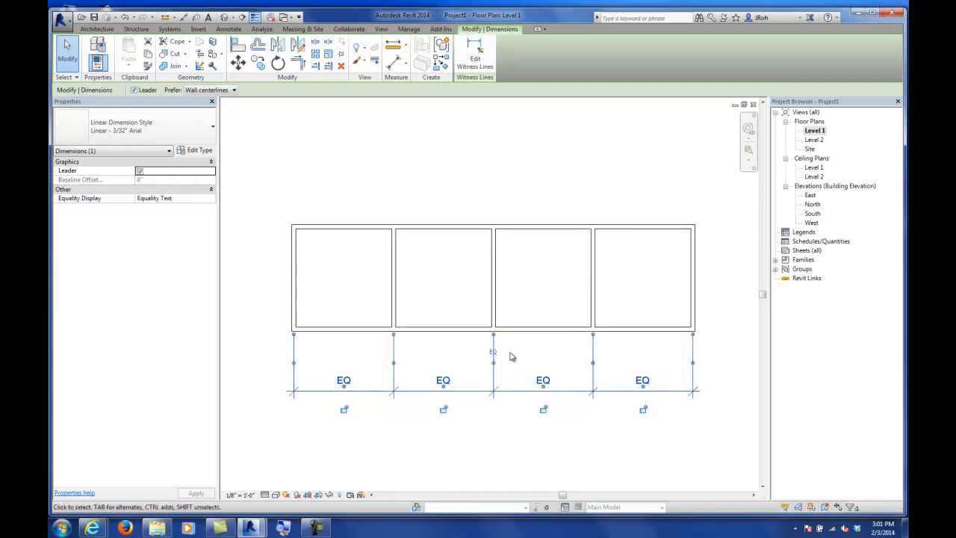
pyautogui.click(539, 306)
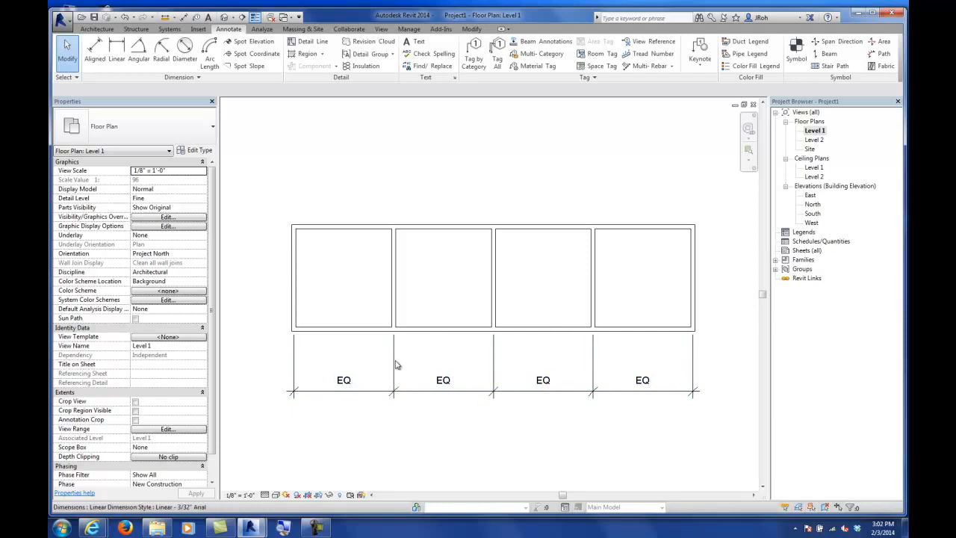
# Step: Select the east exterior wall and set the building's overall length dimension to 45'
pyautogui.moveTo(482, 363); pyautogui.dragTo(461, 280, button='middle')
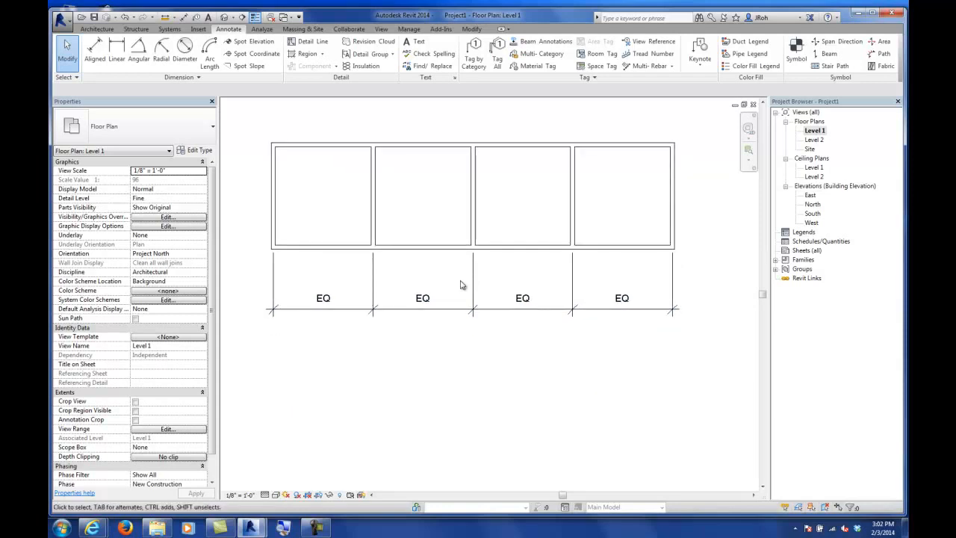
pyautogui.moveTo(594, 220); pyautogui.dragTo(568, 280, button='middle')
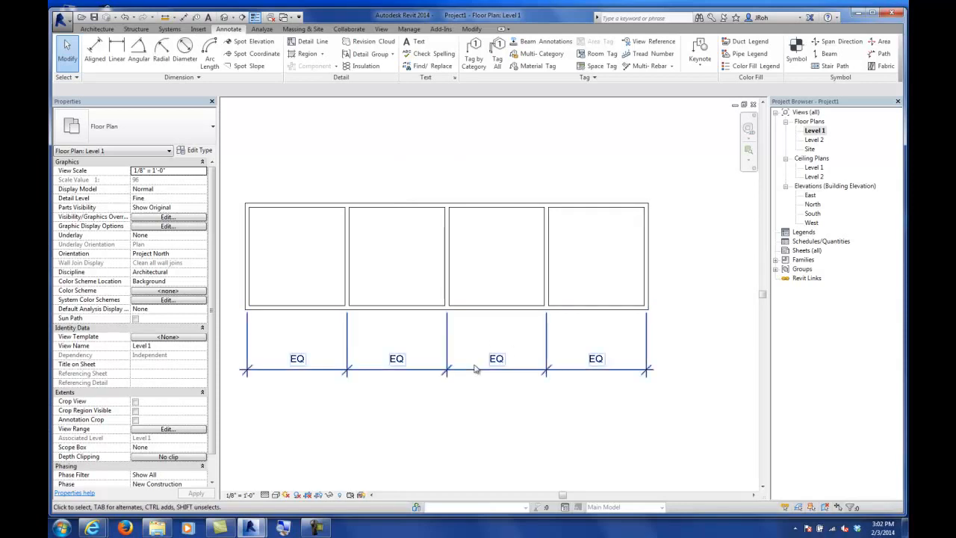
pyautogui.click(647, 253)
pyautogui.moveTo(698, 277); pyautogui.dragTo(684, 291, button='middle')
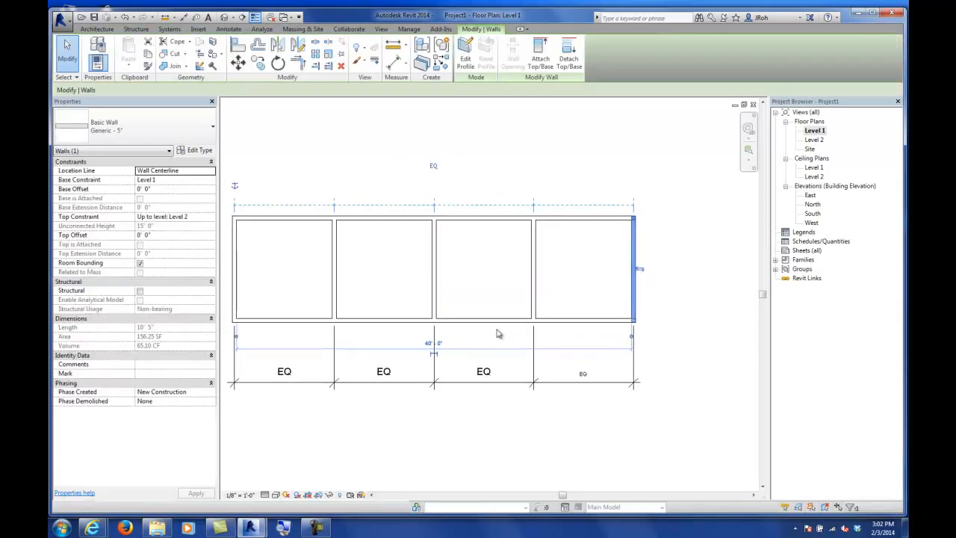
pyautogui.scroll(1, 451, 354)
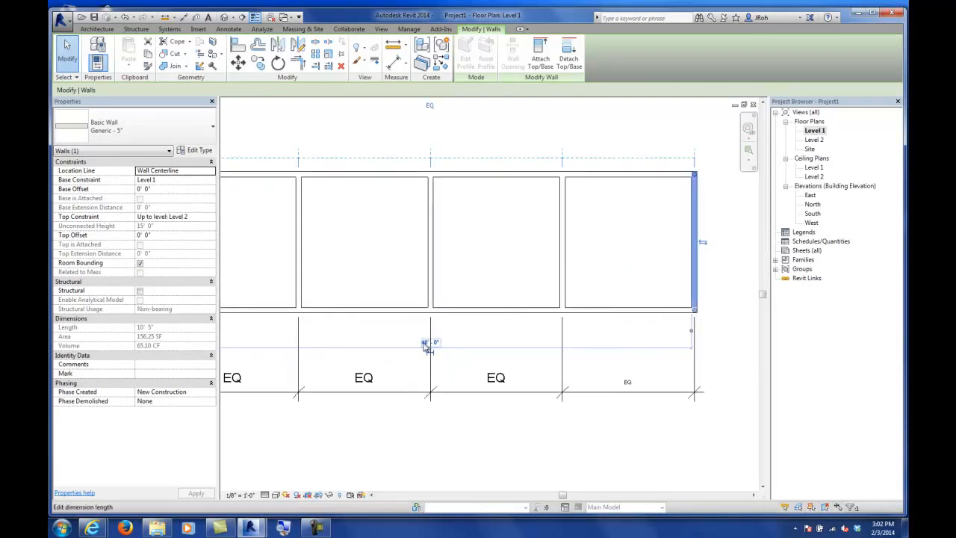
pyautogui.click(426, 343)
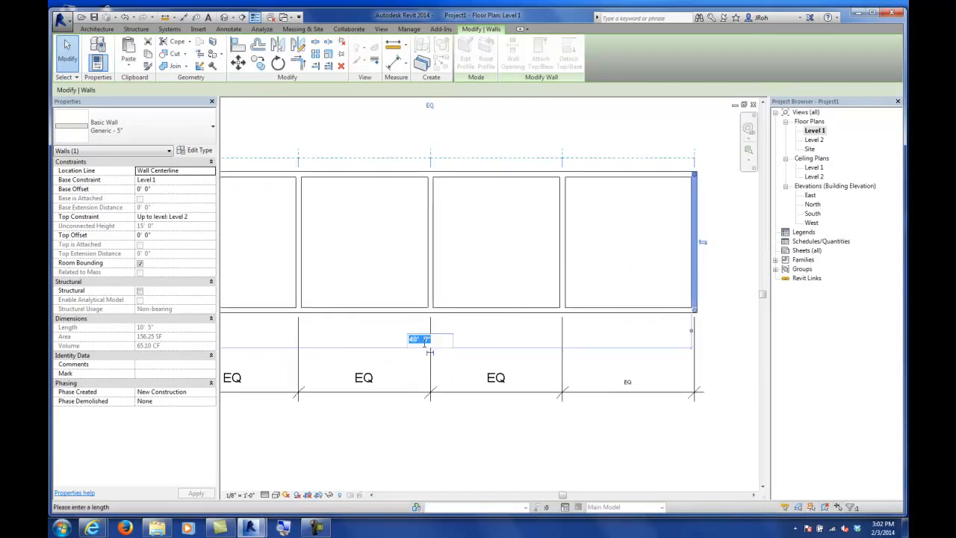
pyautogui.write('45')
pyautogui.press('Return')
pyautogui.scroll(-2, 421, 355)
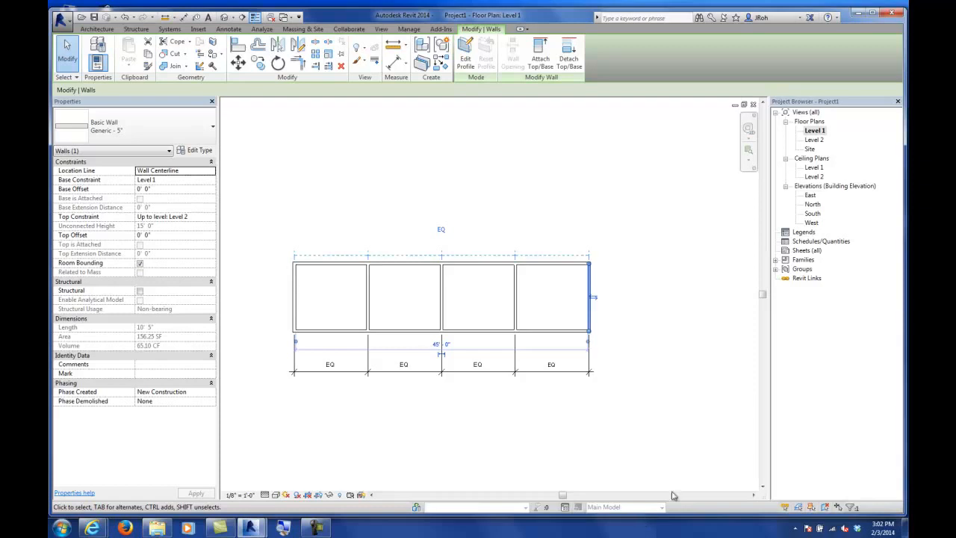
pyautogui.click(672, 350)
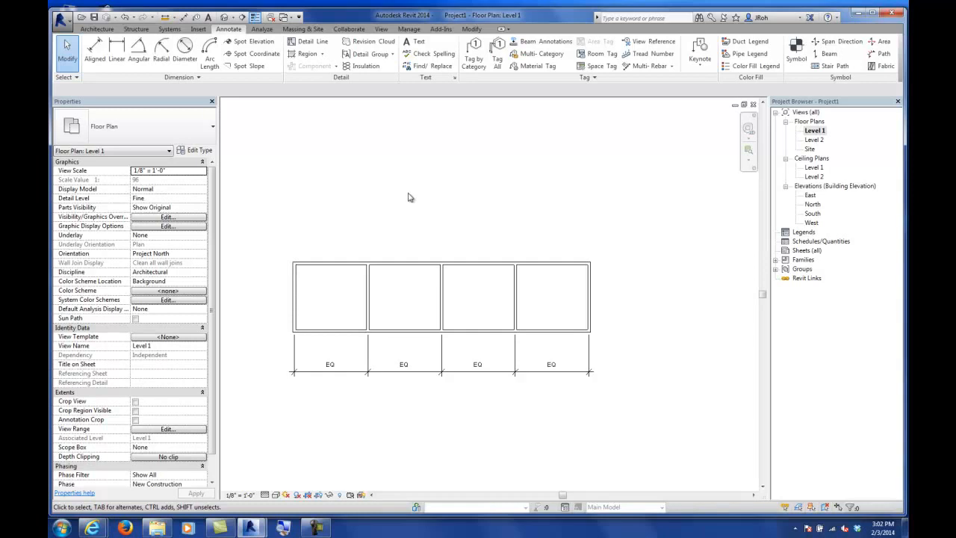
pyautogui.click(97, 28)
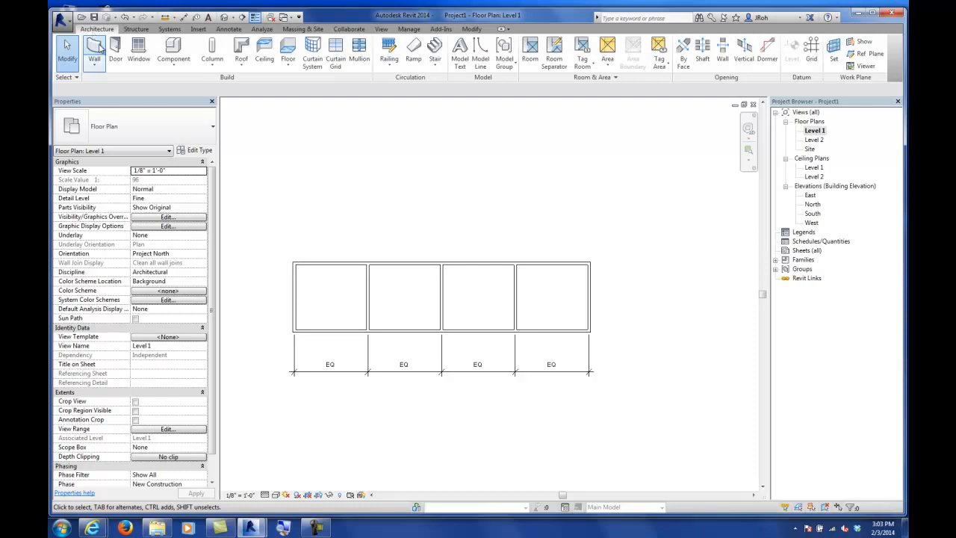
# Step: Start the Door tool, choose the Single-Flush 36" x 84" type, and place a door in the north wall of the westernmost room
pyautogui.click(115, 50)
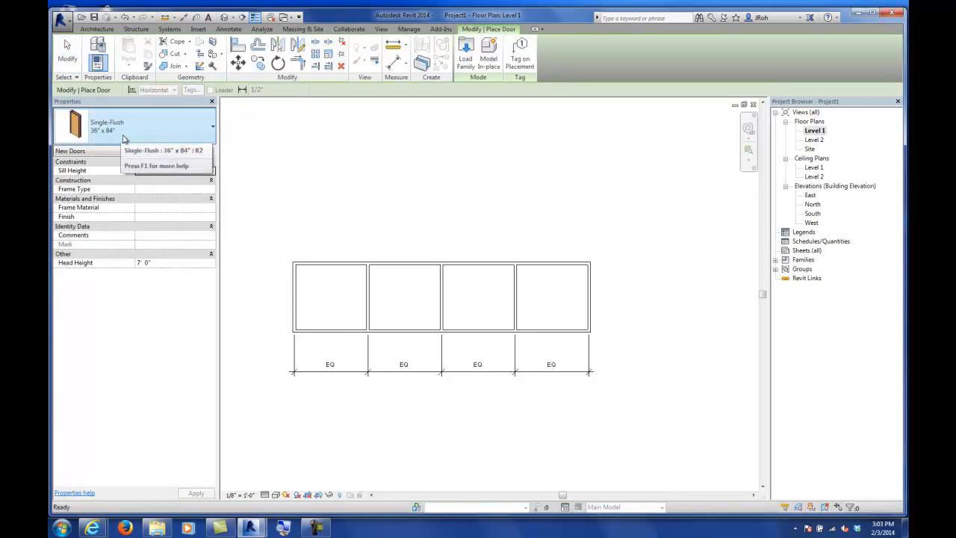
pyautogui.click(108, 130)
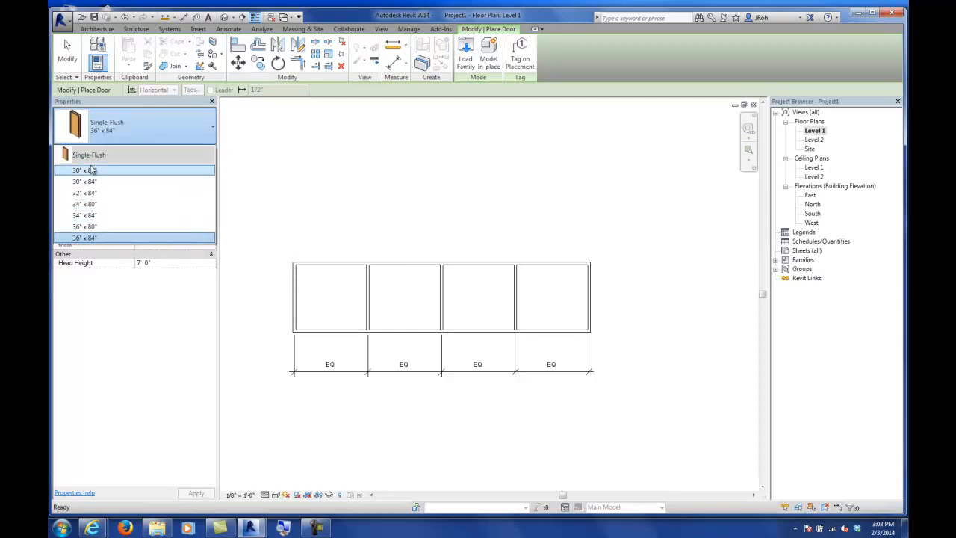
pyautogui.click(88, 238)
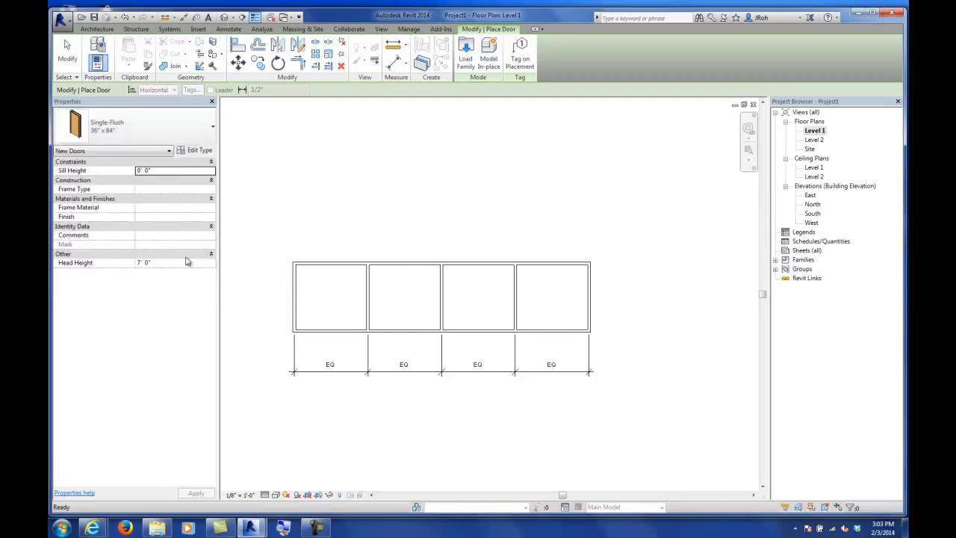
pyautogui.scroll(4, 348, 261)
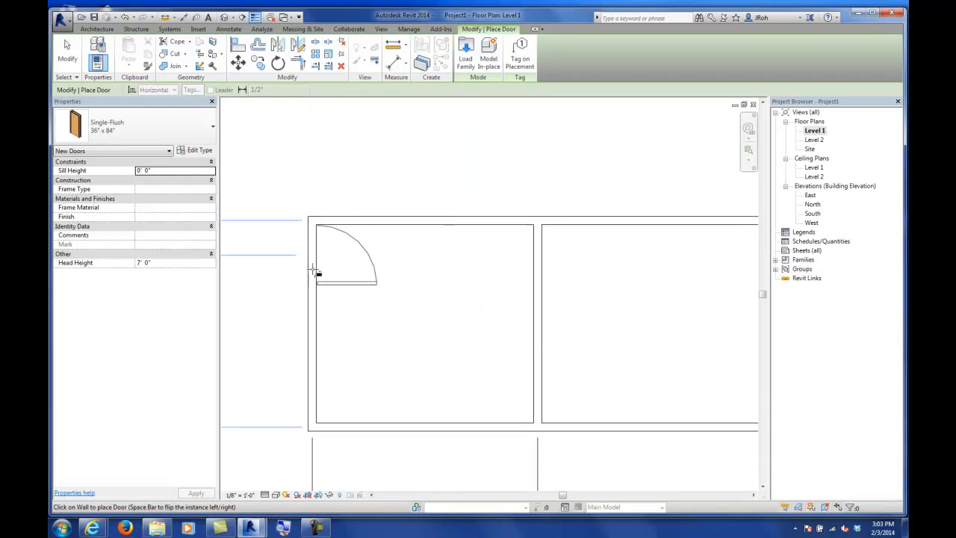
pyautogui.scroll(-4, 326, 320)
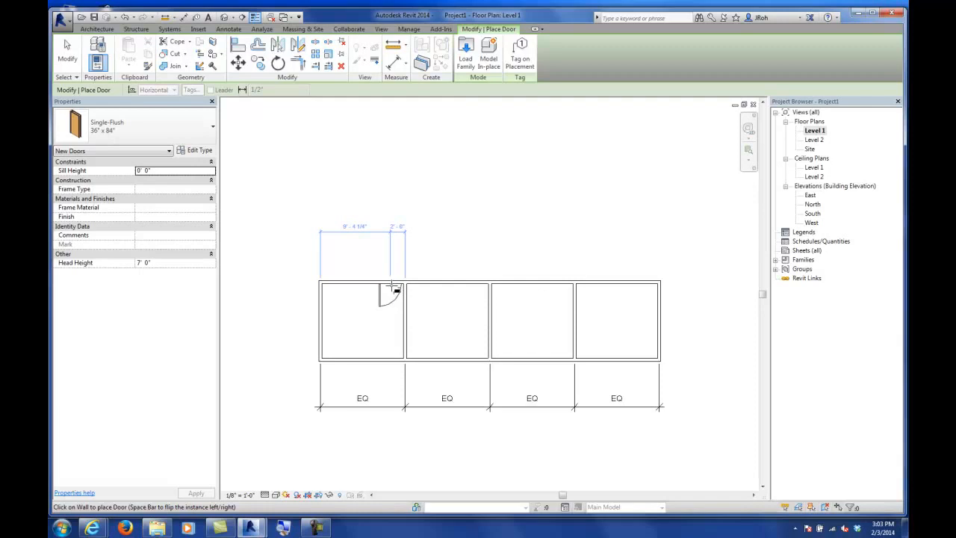
pyautogui.scroll(6, 392, 286)
pyautogui.scroll(-3, 374, 278)
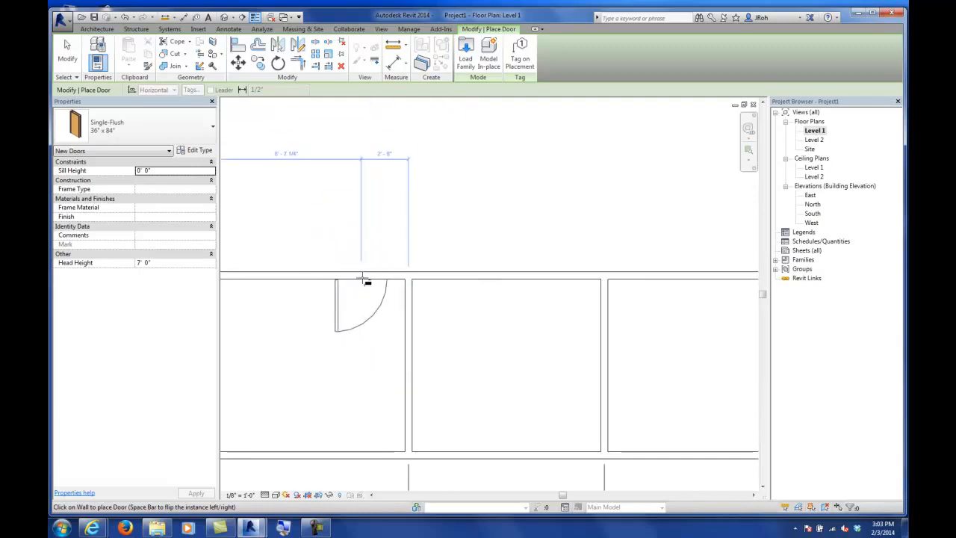
pyautogui.press('space')
pyautogui.press('space')
pyautogui.press('space')
pyautogui.press('space')
pyautogui.press('space')
pyautogui.press('space')
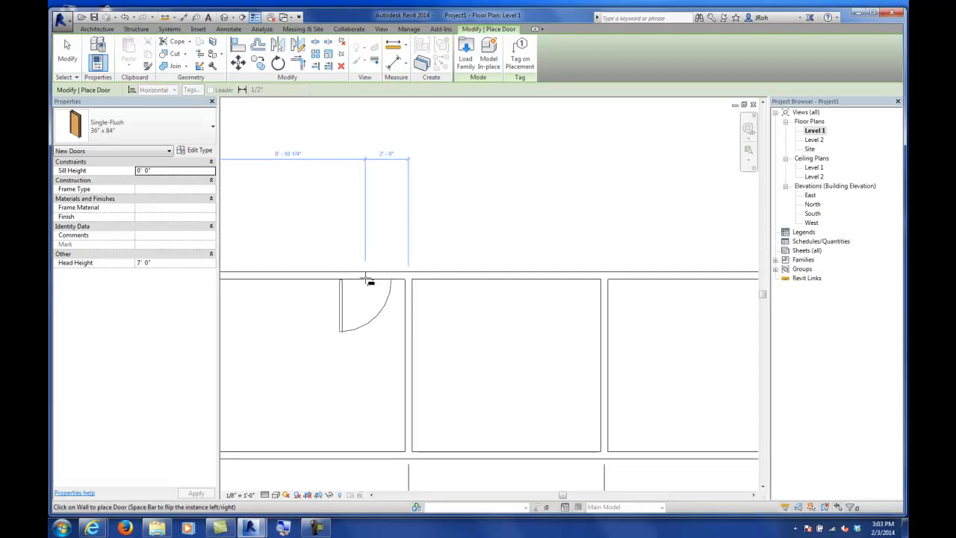
pyautogui.press('space')
pyautogui.press('space')
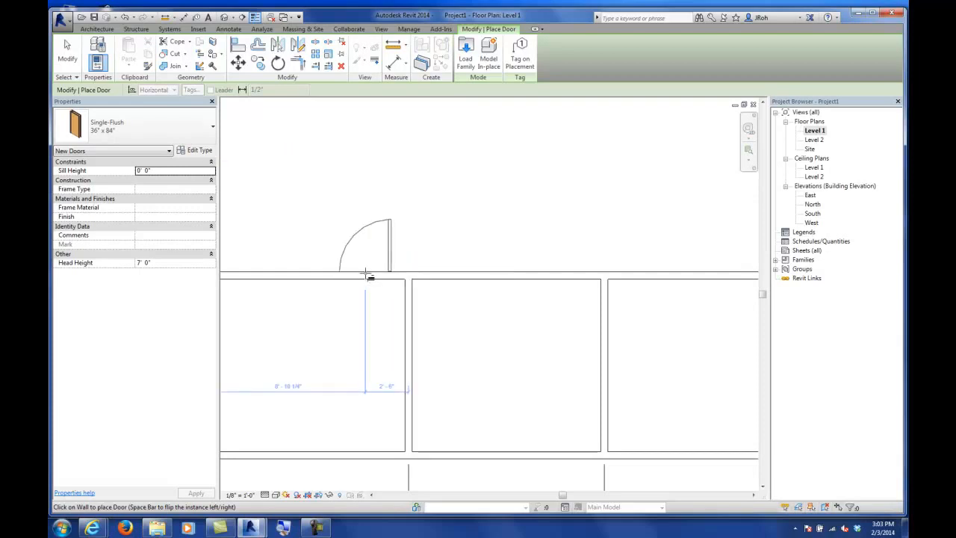
pyautogui.press('space')
pyautogui.press('space')
pyautogui.press('space')
pyautogui.press('space')
pyautogui.press('space')
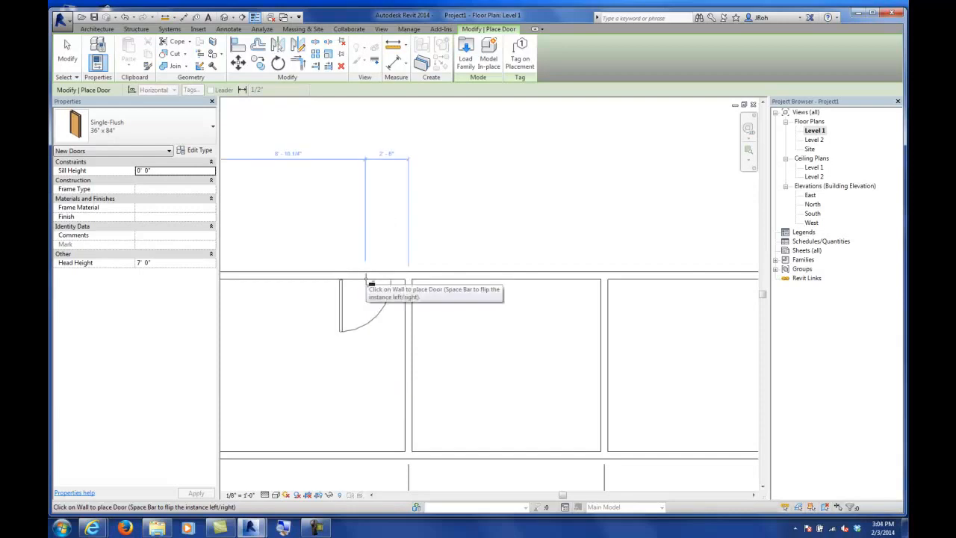
pyautogui.click(371, 283)
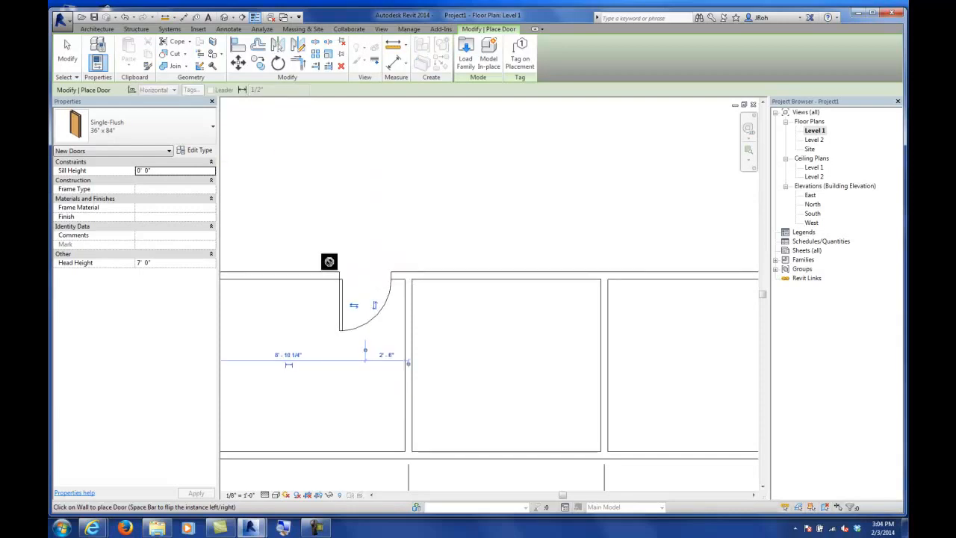
# Step: Flip the new door's hand so it hinges beside the first partition and swings into the room
pyautogui.click(70, 59)
pyautogui.click(347, 303)
pyautogui.click(363, 310)
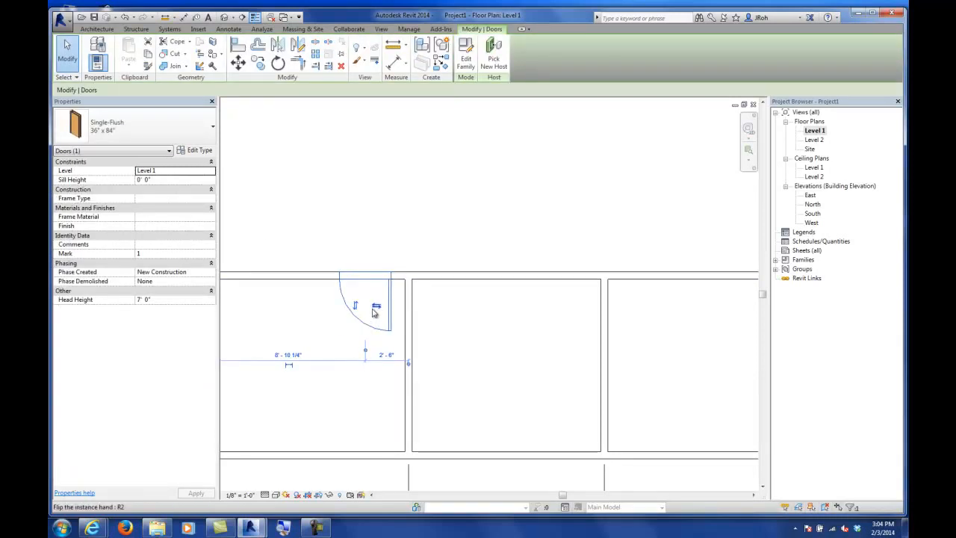
pyautogui.click(357, 306)
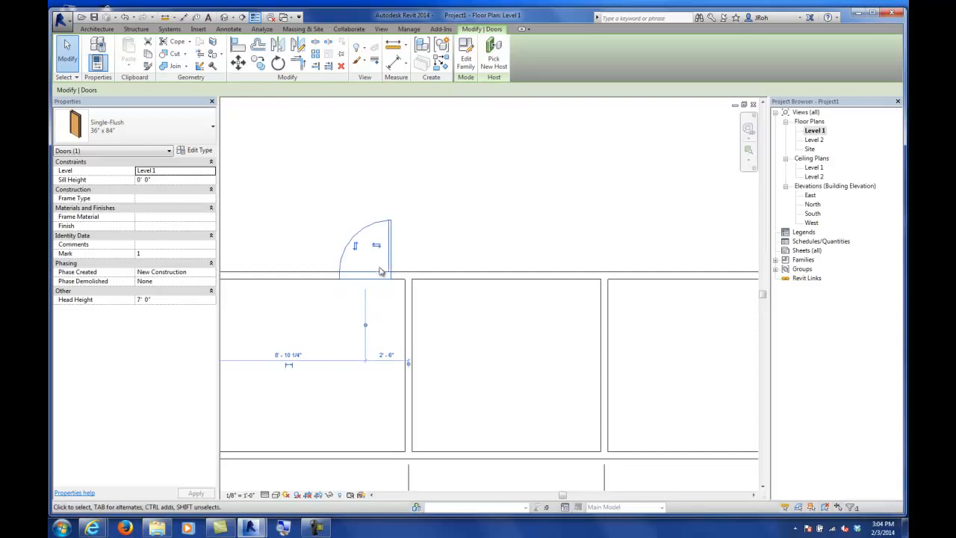
pyautogui.click(378, 248)
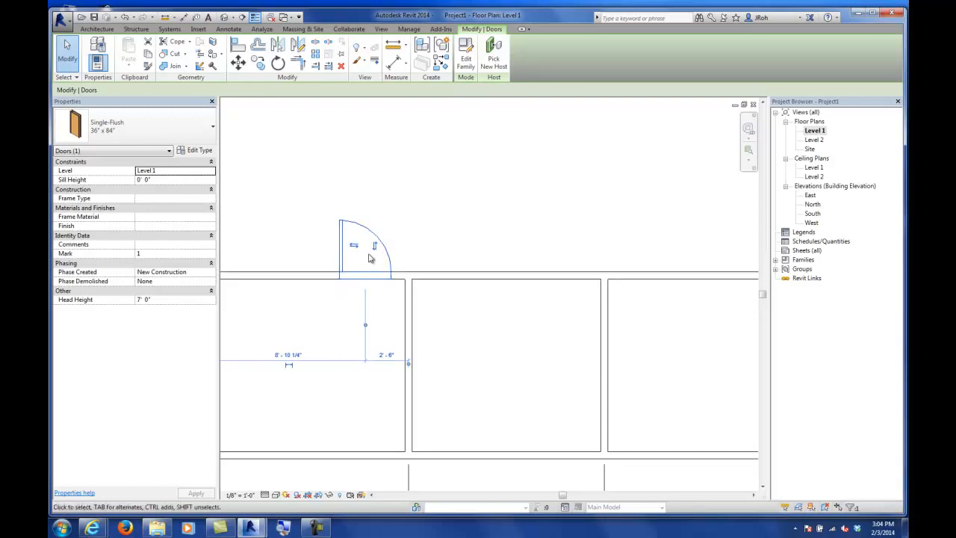
pyautogui.click(376, 250)
pyautogui.click(347, 317)
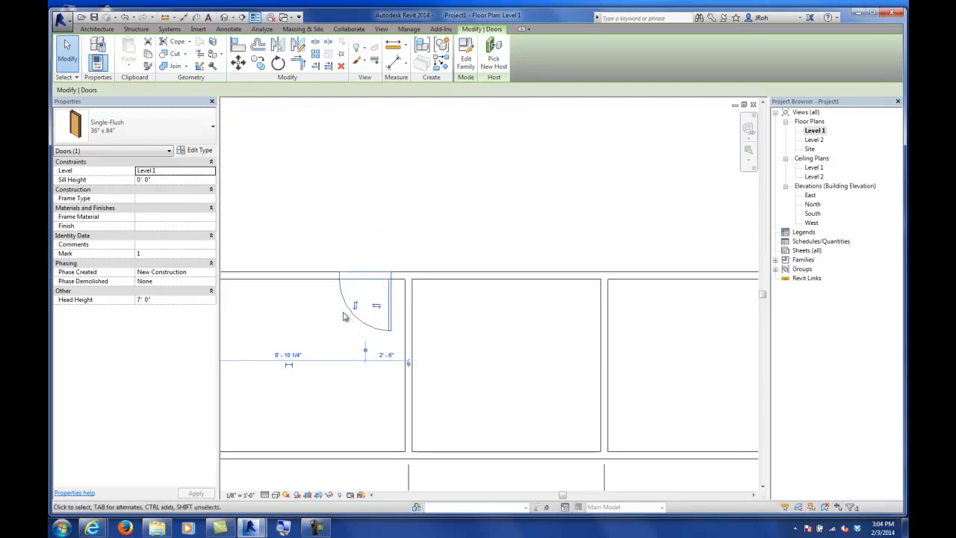
pyautogui.click(354, 251)
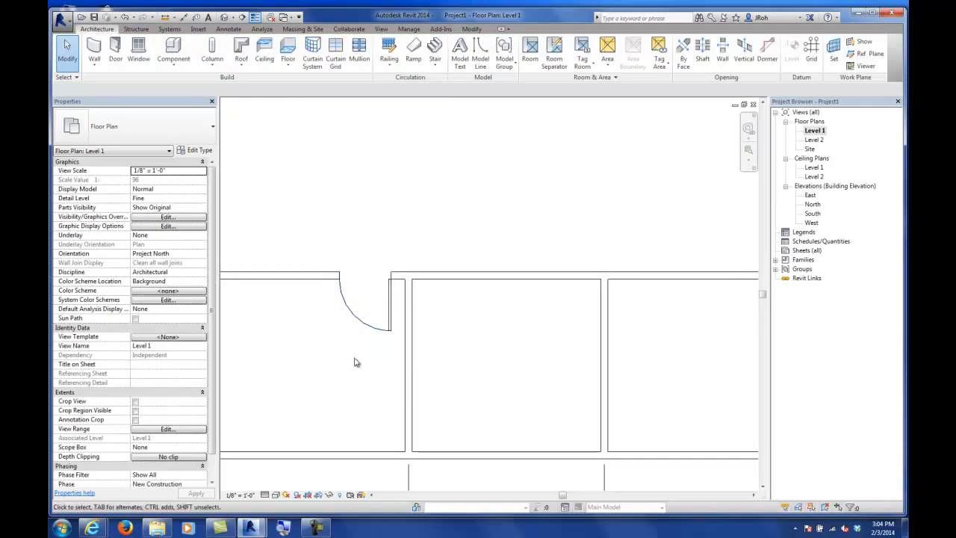
# Step: Place an aligned dimension between the first partition's face and the adjacent door edge
pyautogui.scroll(4, 370, 329)
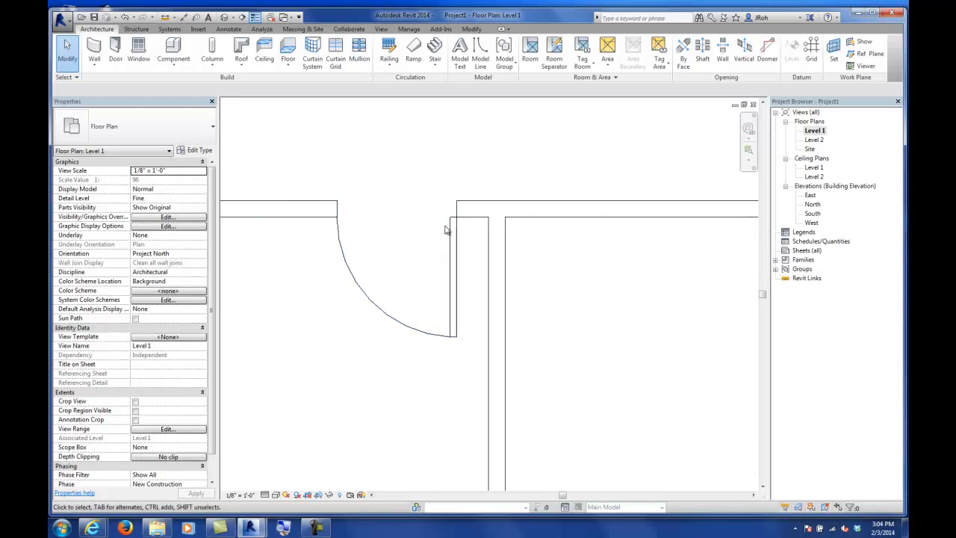
pyautogui.scroll(-3, 446, 223)
pyautogui.scroll(-4, 446, 223)
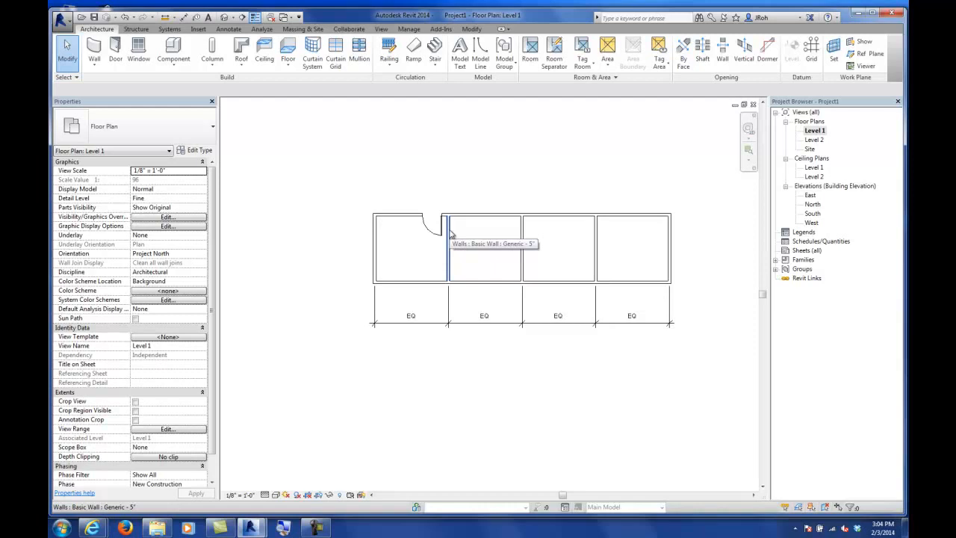
pyautogui.scroll(5, 432, 224)
pyautogui.scroll(1, 484, 200)
pyautogui.click(184, 16)
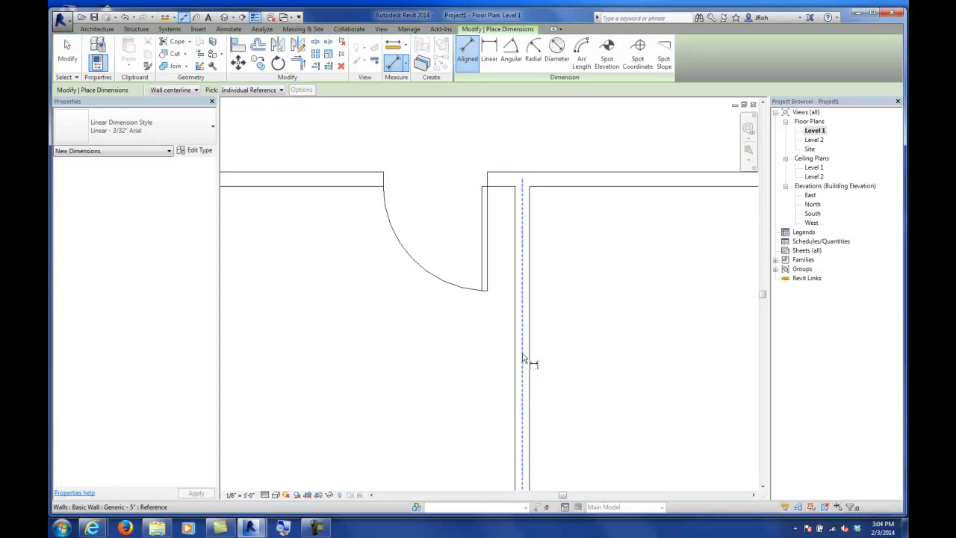
pyautogui.press('Tab')
pyautogui.press('Tab')
pyautogui.press('Tab')
pyautogui.press('Tab')
pyautogui.press('Tab')
pyautogui.press('Tab')
pyautogui.press('Tab')
pyautogui.press('Tab')
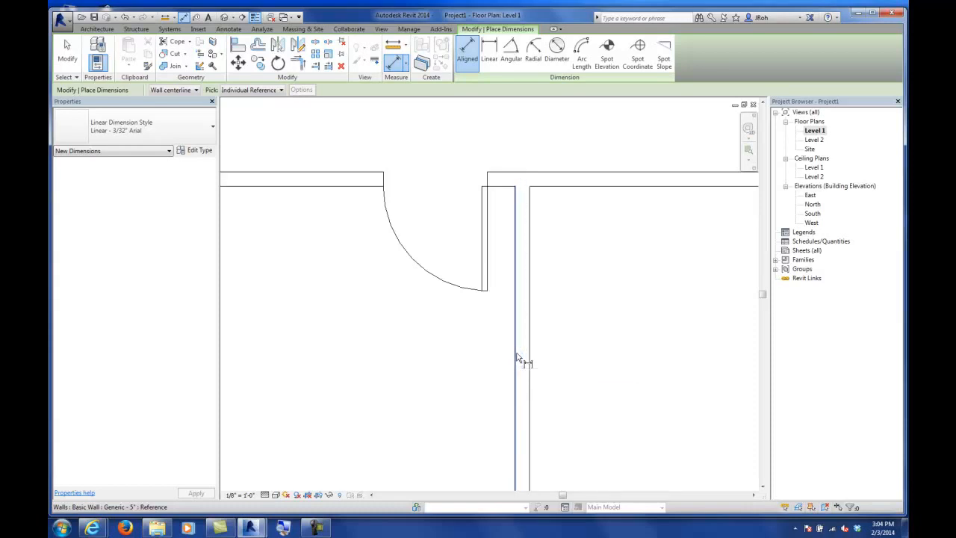
pyautogui.press('Tab')
pyautogui.press('Tab')
pyautogui.click(517, 358)
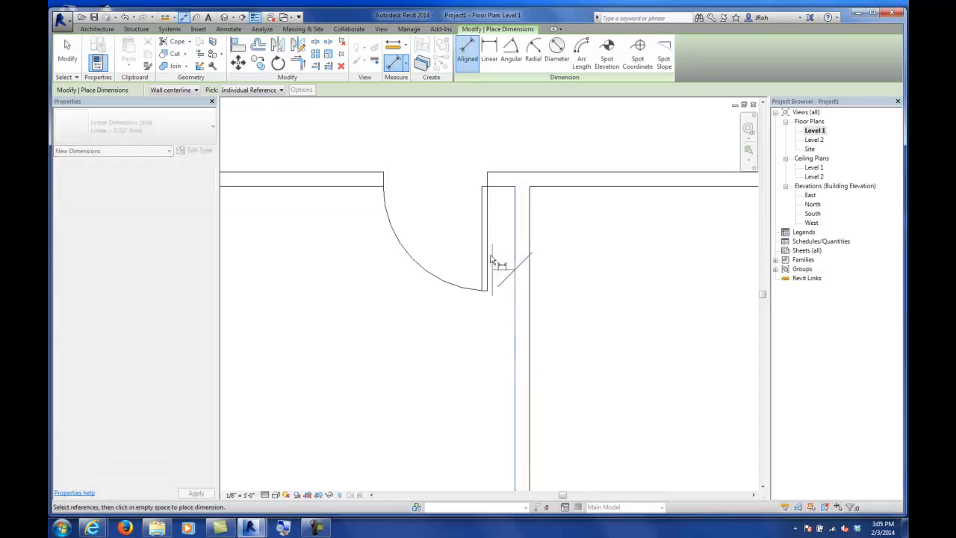
pyautogui.scroll(-3, 487, 188)
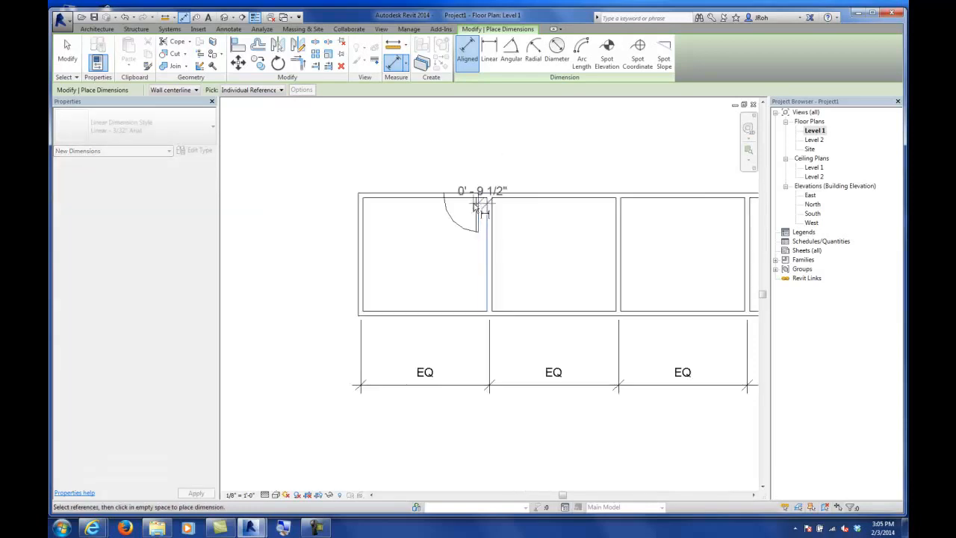
pyautogui.scroll(1, 477, 177)
pyautogui.click(481, 166)
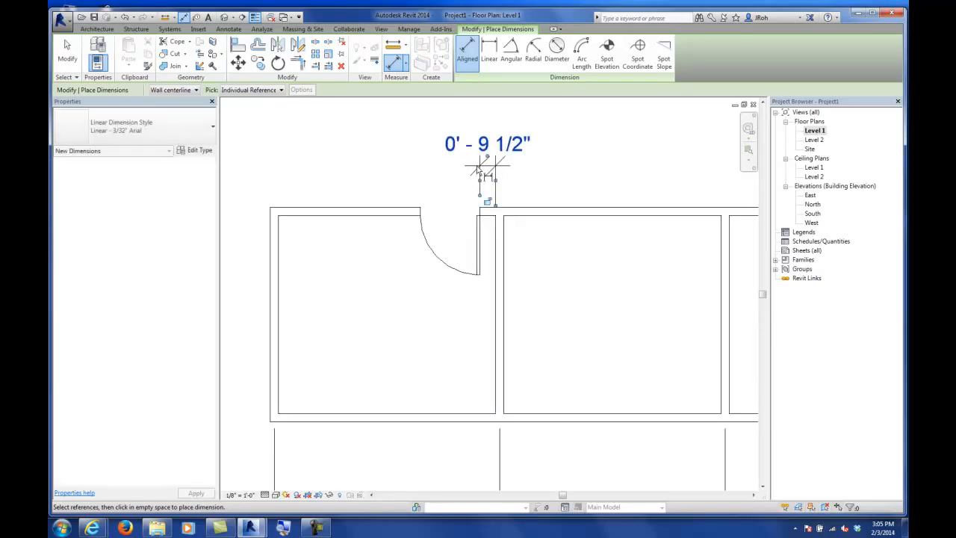
pyautogui.click(67, 52)
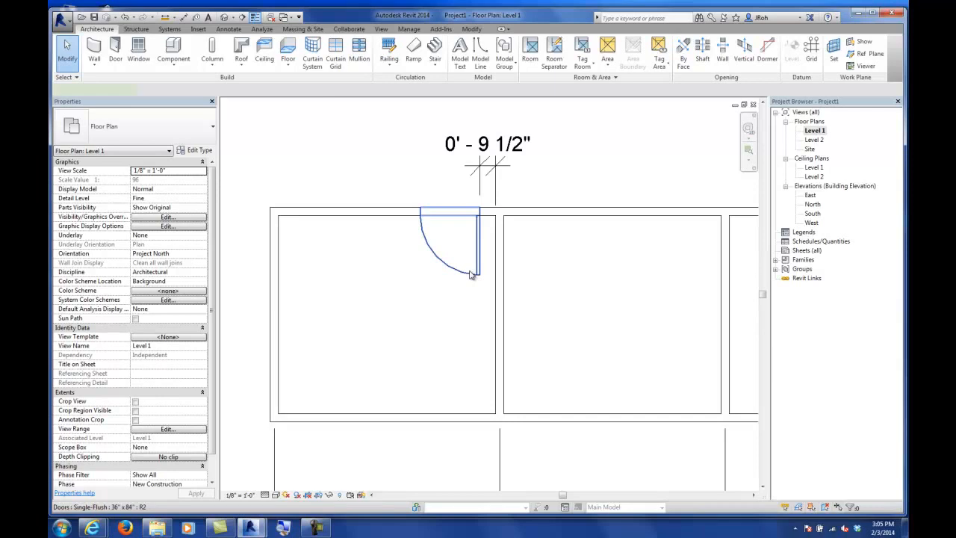
# Step: Select the door and set its distance from the partition to 3" using the temporary dimension
pyautogui.click(471, 275)
pyautogui.scroll(4, 493, 157)
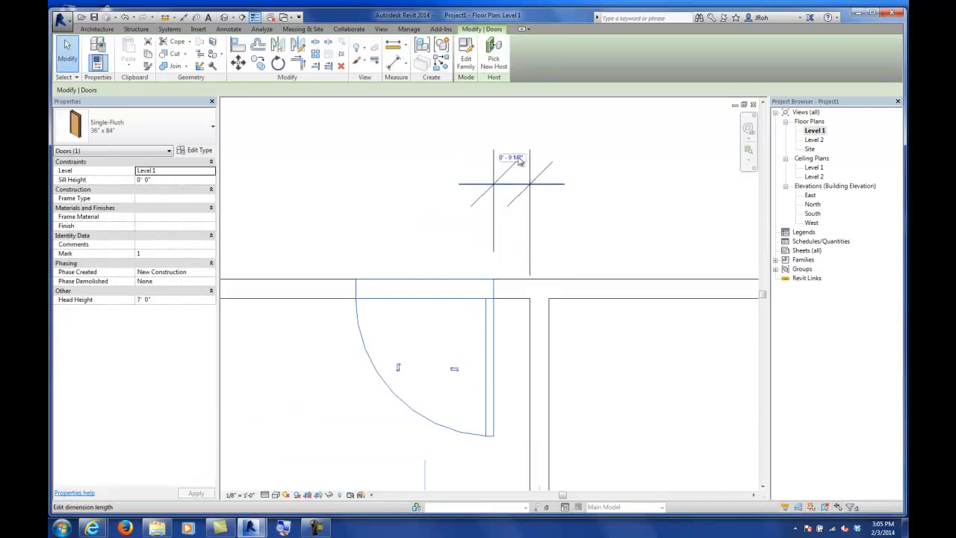
pyautogui.click(515, 158)
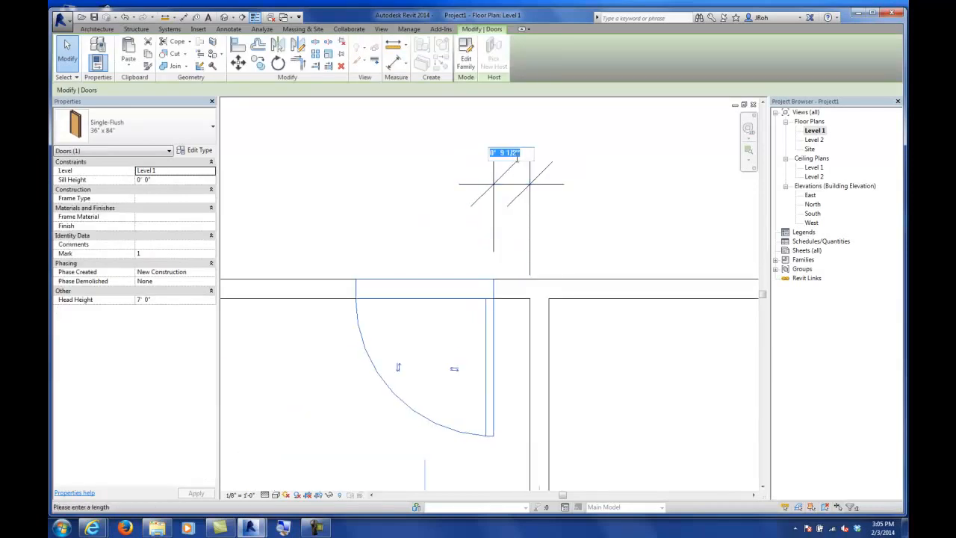
pyautogui.write('3')
pyautogui.press('Return')
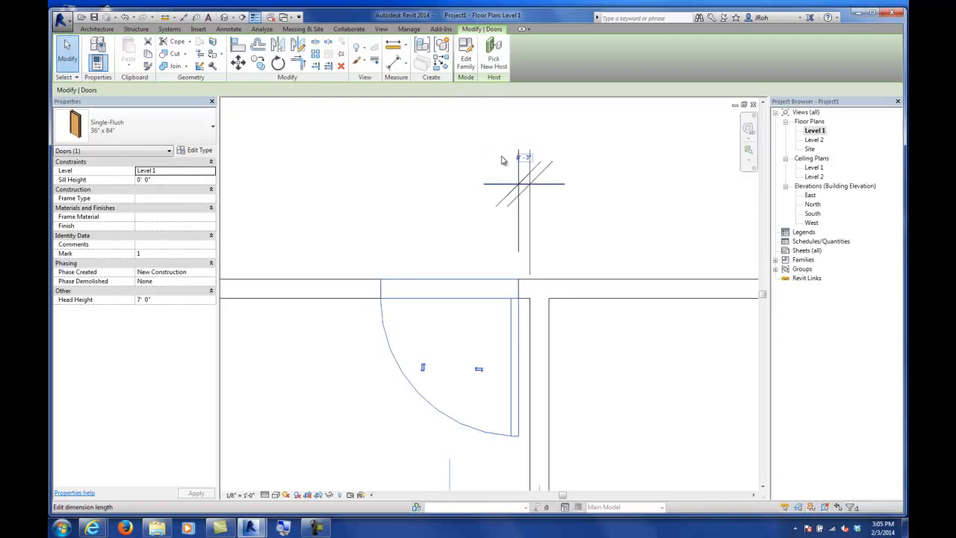
pyautogui.click(430, 177)
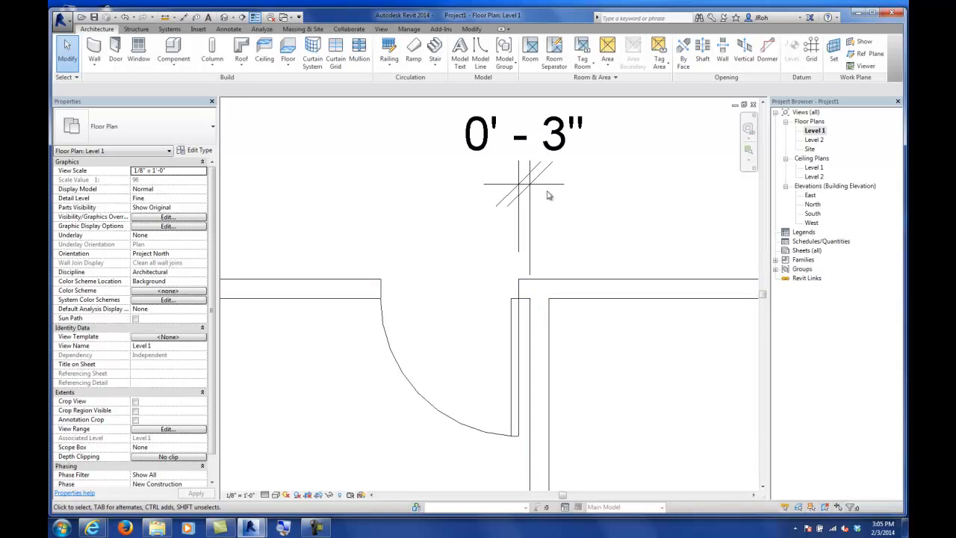
pyautogui.click(531, 144)
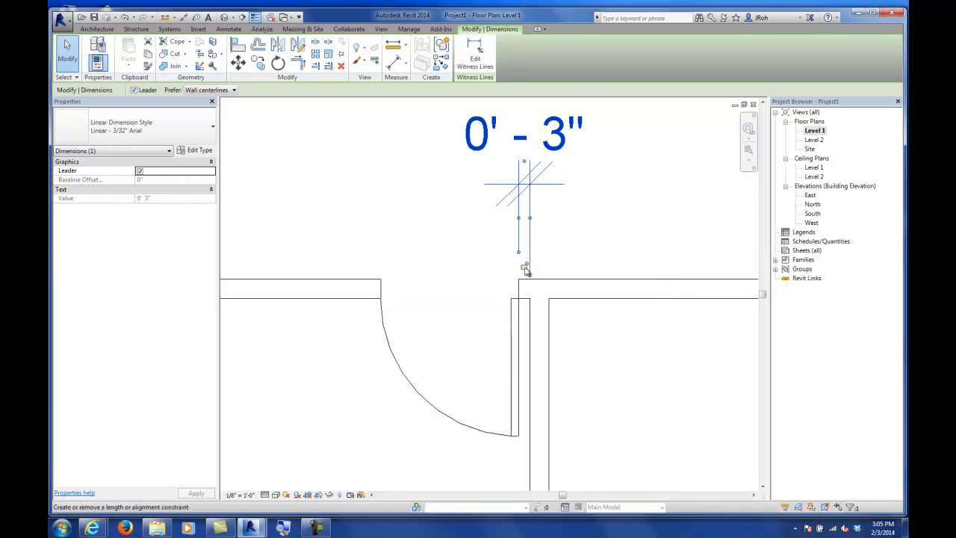
pyautogui.click(569, 263)
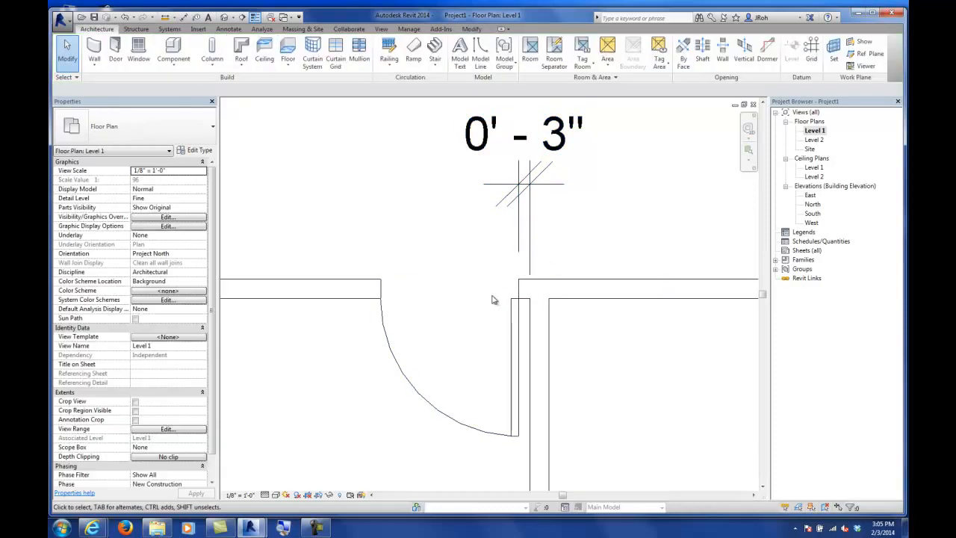
pyautogui.scroll(-5, 496, 299)
pyautogui.moveTo(619, 292); pyautogui.dragTo(555, 273, button='middle')
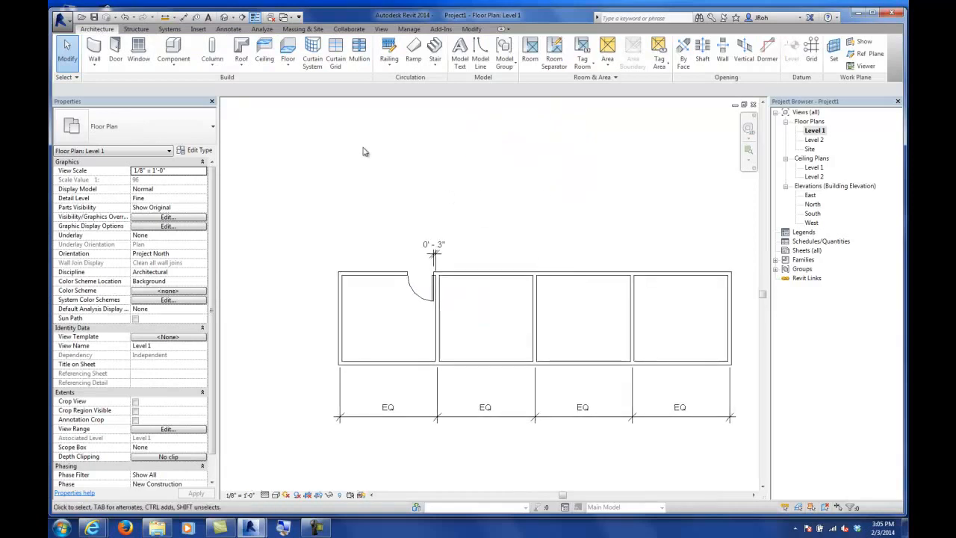
# Step: Place a second Single-Flush door in the north wall of the second room, beside the next partition
pyautogui.click(116, 53)
pyautogui.scroll(3, 463, 286)
pyautogui.scroll(2, 458, 281)
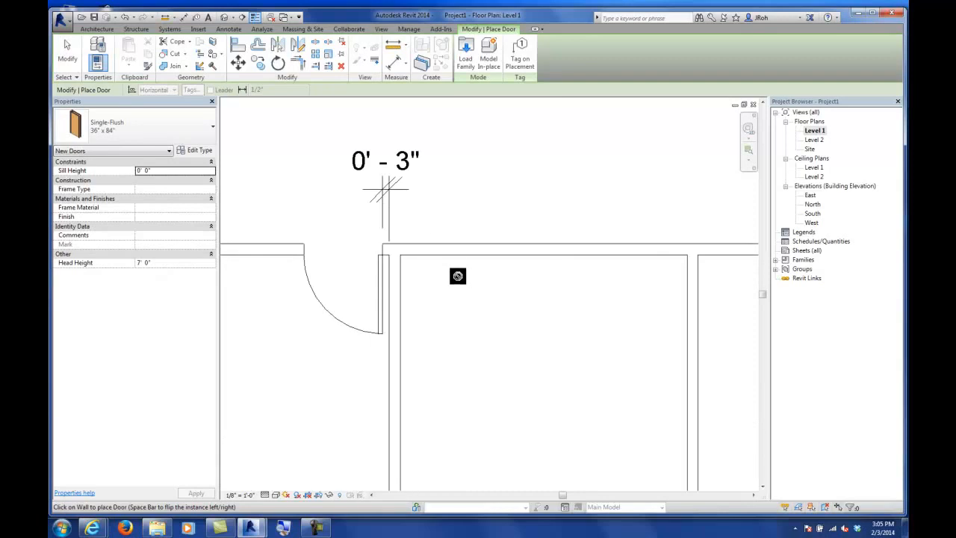
pyautogui.press('space')
pyautogui.click(641, 252)
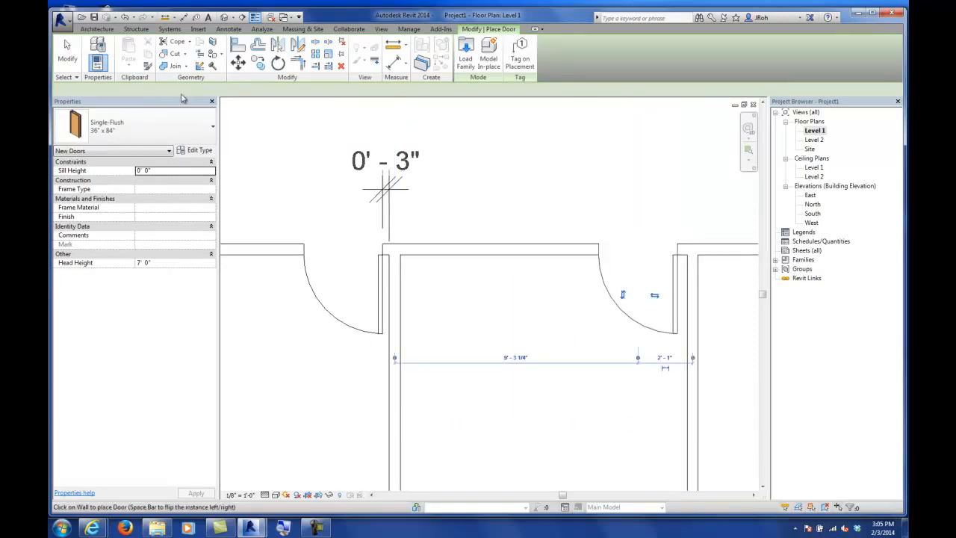
pyautogui.click(69, 56)
pyautogui.scroll(-5, 505, 324)
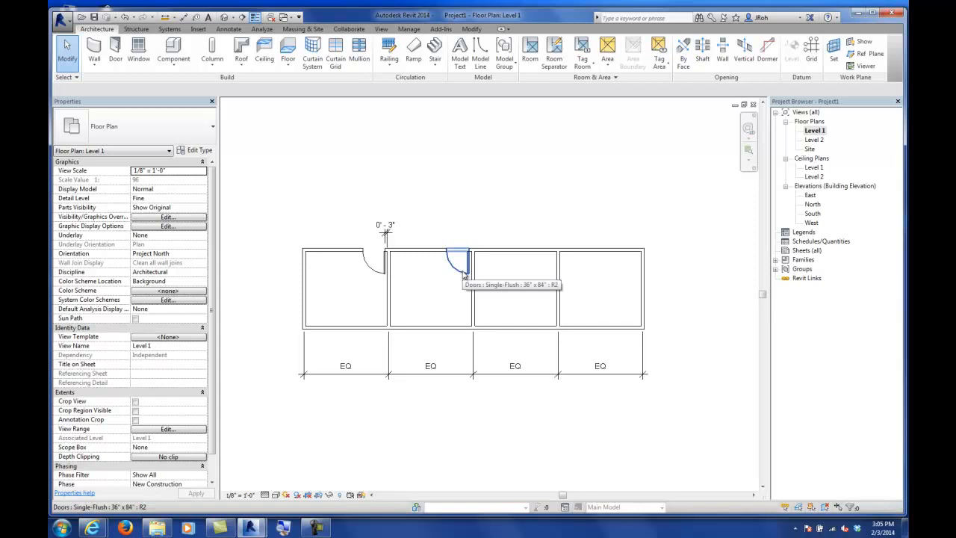
# Step: Select the east end wall and set the building's overall length to 40' using its temporary dimension
pyautogui.click(641, 283)
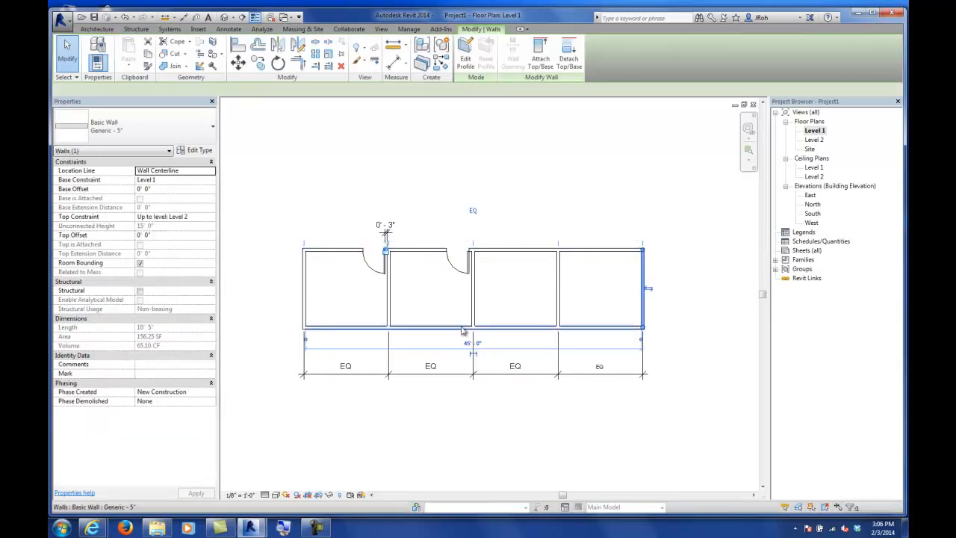
pyautogui.click(676, 274)
pyautogui.click(643, 292)
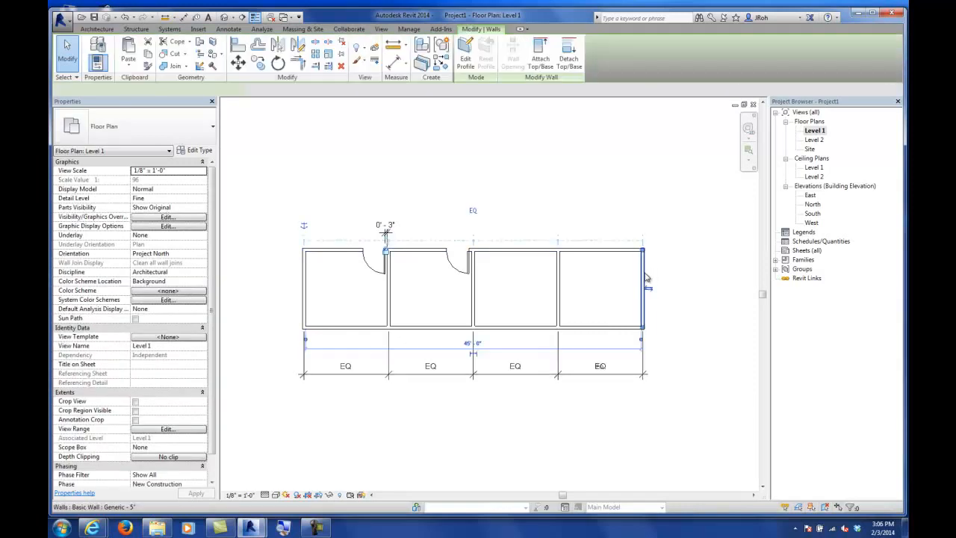
pyautogui.click(472, 343)
pyautogui.write('40')
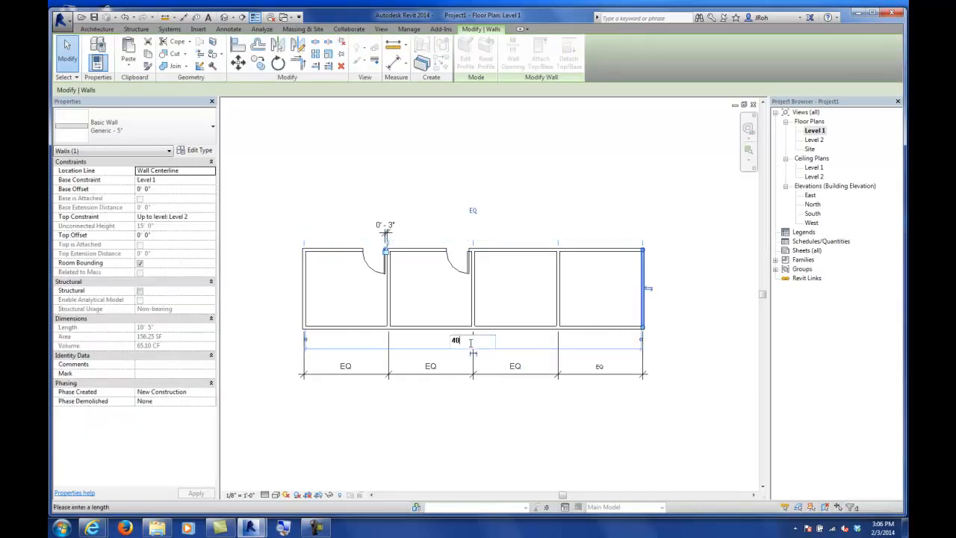
pyautogui.write("'")
pyautogui.press('Return')
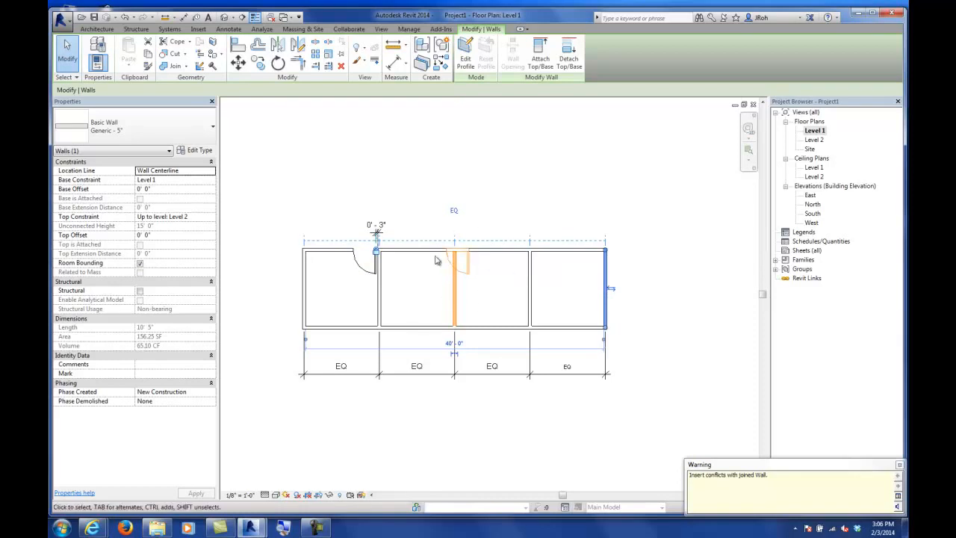
# Step: Delete the second door from the second room's north wall
pyautogui.click(409, 189)
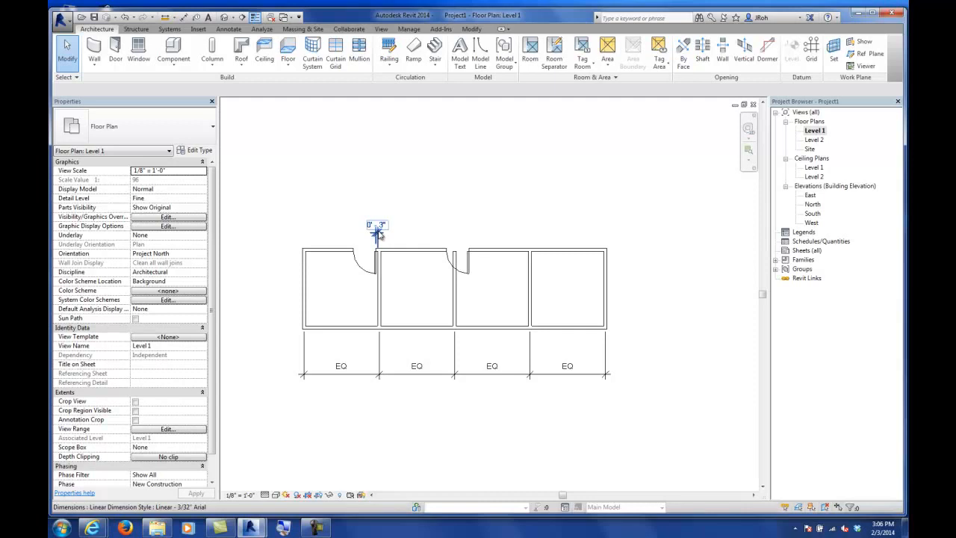
pyautogui.click(462, 264)
pyautogui.press('Delete')
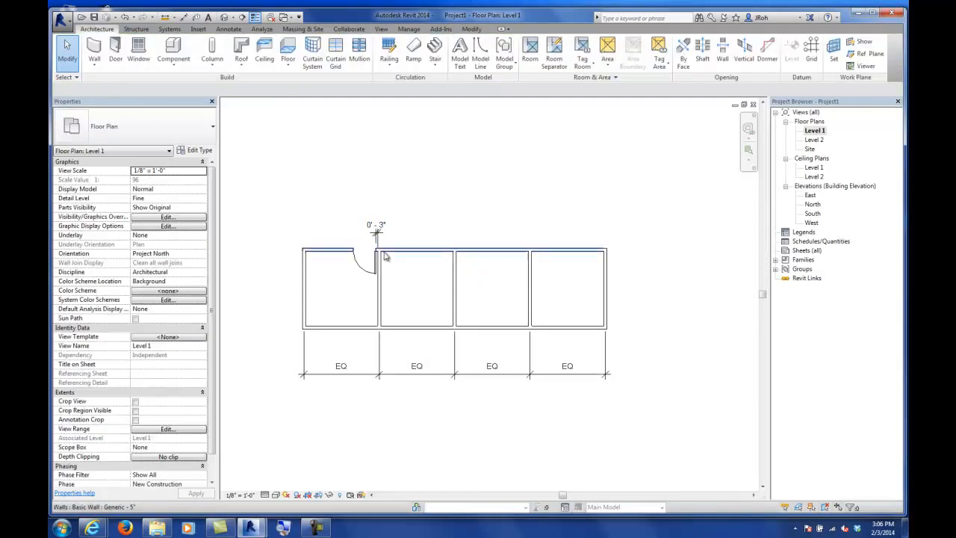
pyautogui.click(378, 272)
pyautogui.press('Delete')
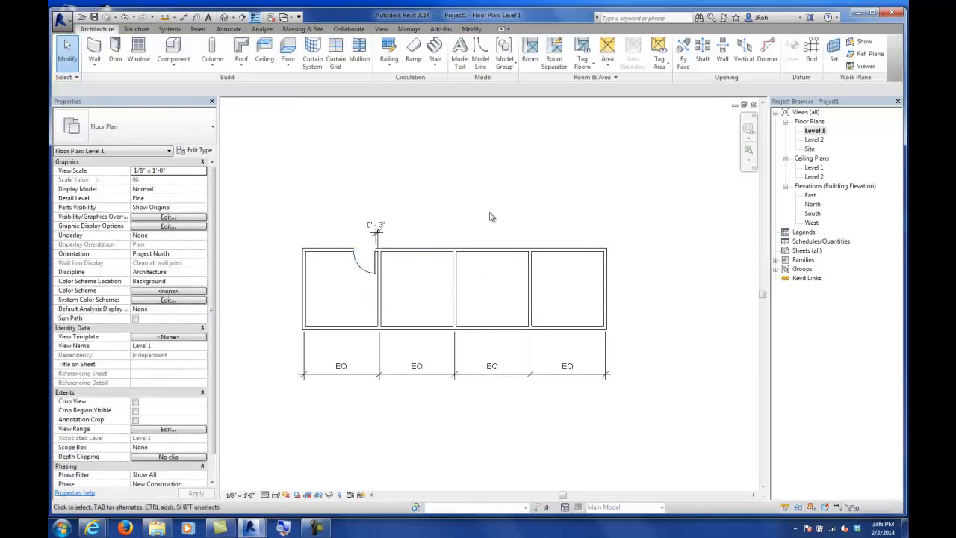
pyautogui.hotkey('ctrl', 'z')
# Step: Copy the first door into the second room, placing it beside the next partition at the same offset
pyautogui.click(378, 266)
pyautogui.scroll(5, 373, 254)
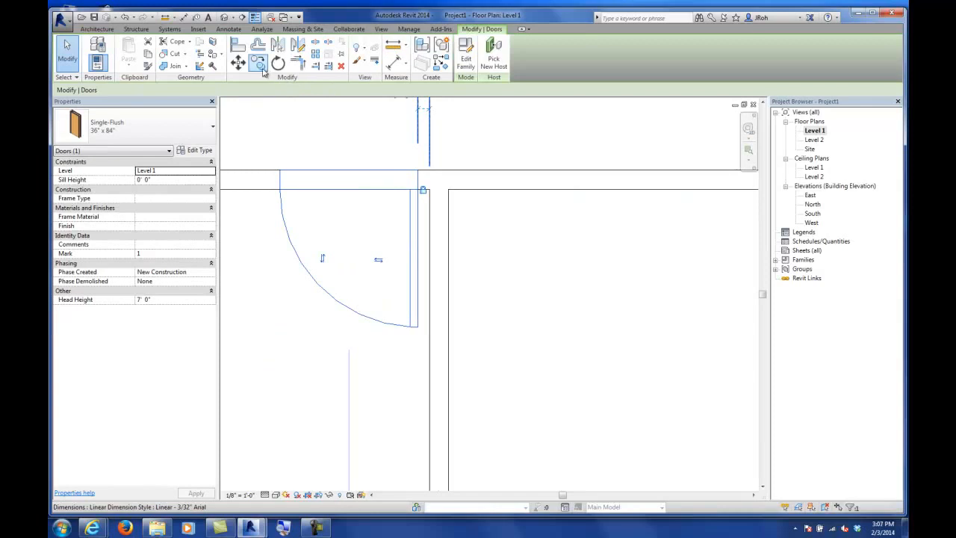
pyautogui.scroll(-4, 363, 195)
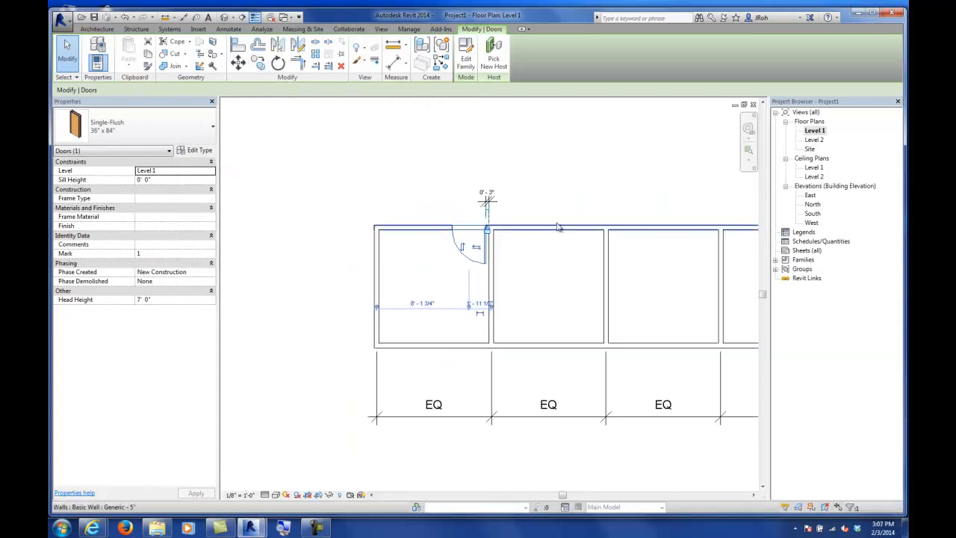
pyautogui.scroll(5, 487, 233)
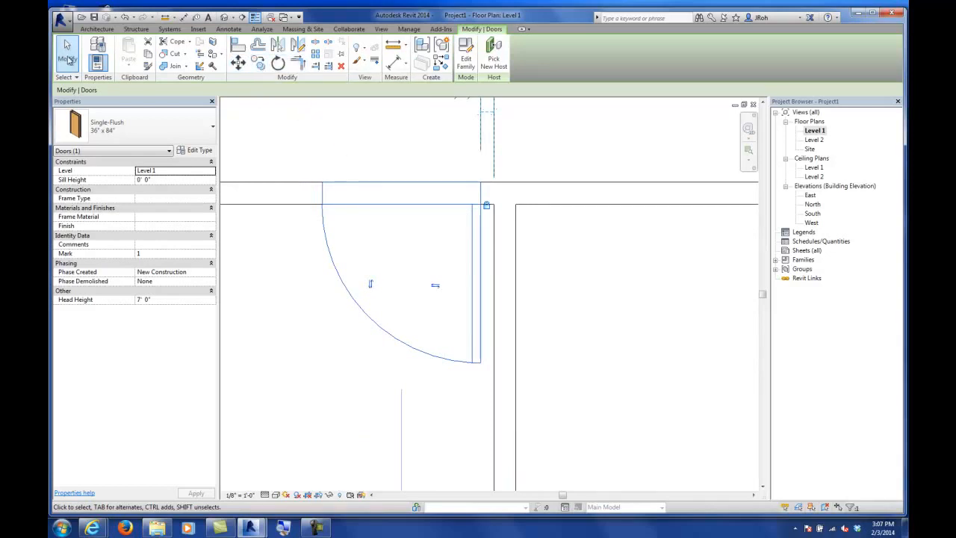
pyautogui.click(252, 154)
pyautogui.click(326, 246)
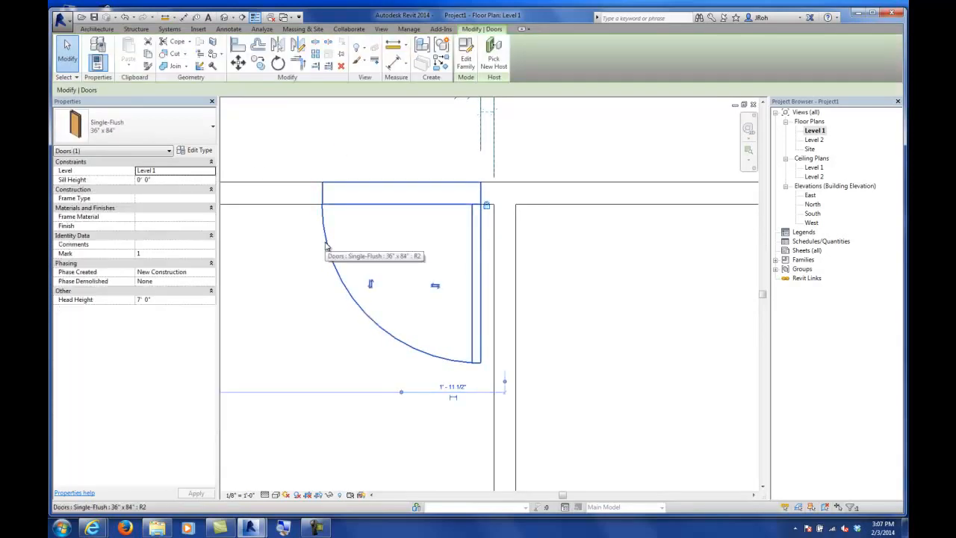
pyautogui.click(258, 63)
pyautogui.click(493, 204)
pyautogui.scroll(-3, 455, 235)
pyautogui.scroll(2, 614, 231)
pyautogui.scroll(2, 613, 231)
pyautogui.click(590, 204)
# Step: Copy the second room's door into the third and fourth rooms using Copy with Multiple enabled
pyautogui.moveTo(605, 265); pyautogui.dragTo(604, 265, button='middle')
pyautogui.scroll(-3, 534, 241)
pyautogui.scroll(-1, 555, 251)
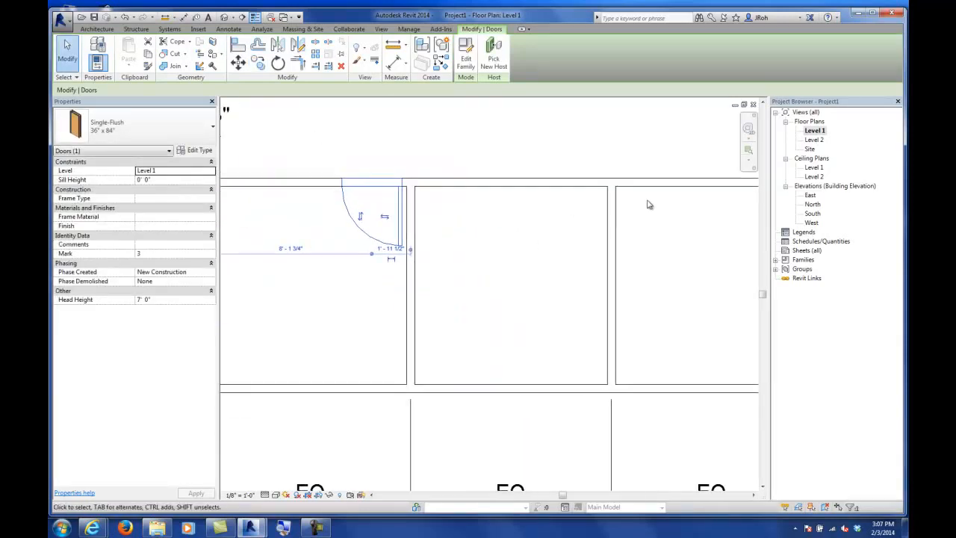
pyautogui.moveTo(644, 220)
pyautogui.mouseDown(button='middle')
pyautogui.moveTo(544, 216)
pyautogui.moveTo(631, 228)
pyautogui.mouseUp(button='middle')
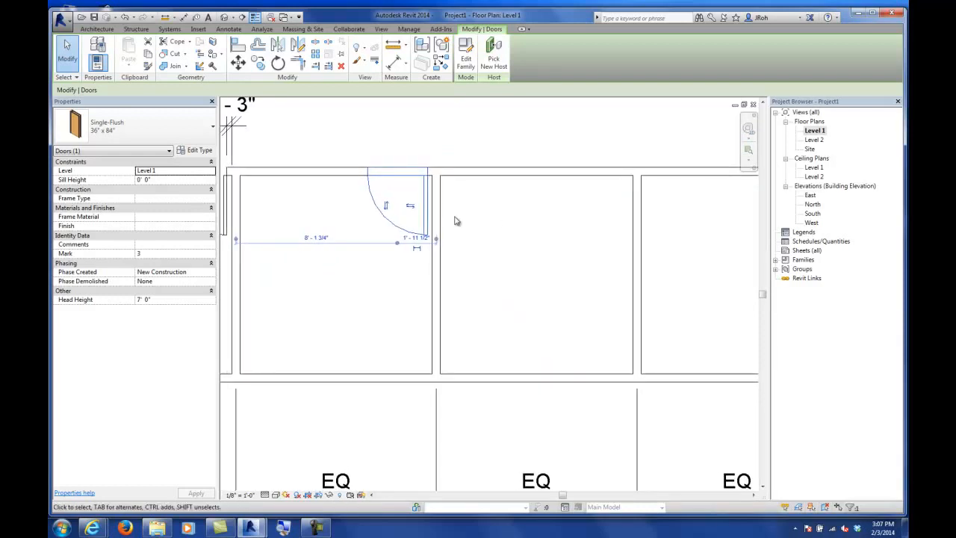
pyautogui.click(404, 133)
pyautogui.click(396, 209)
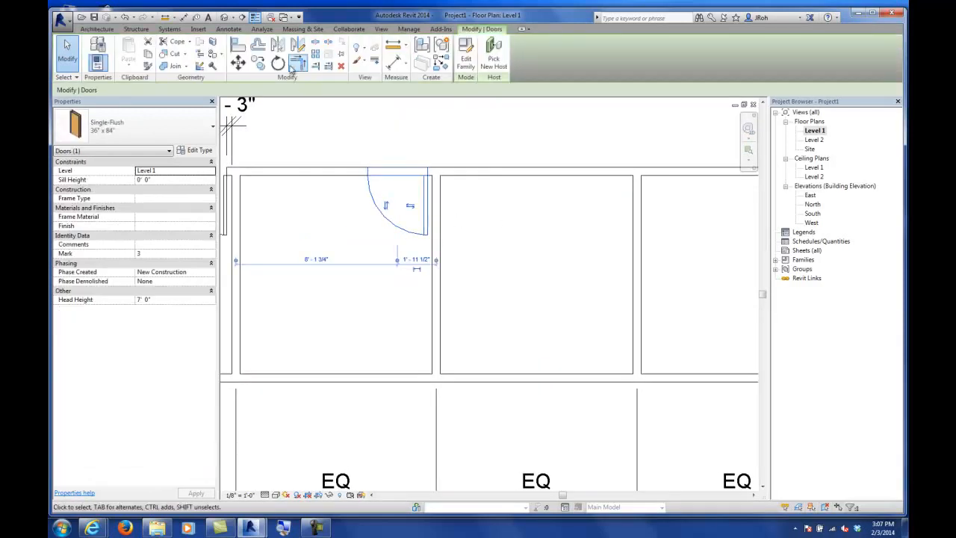
pyautogui.click(258, 63)
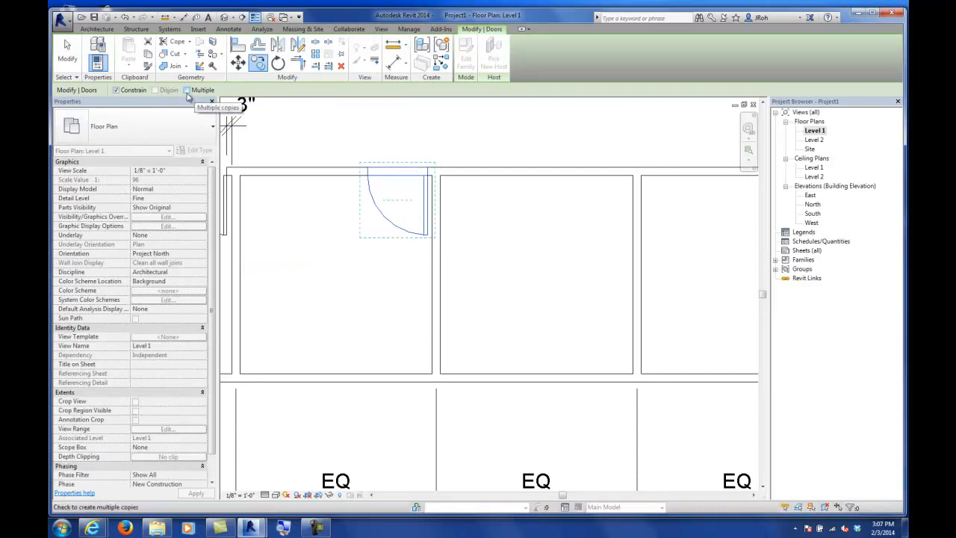
pyautogui.click(187, 90)
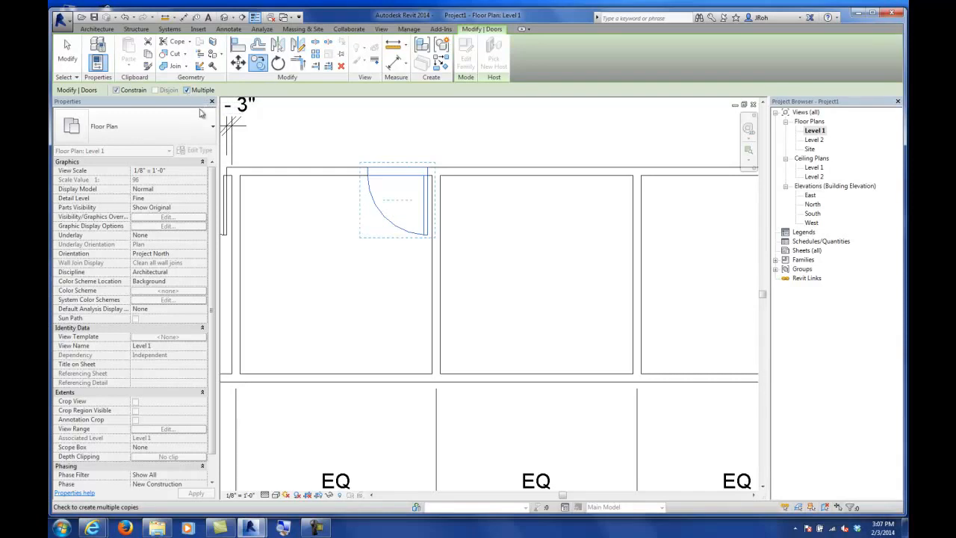
pyautogui.scroll(5, 442, 191)
pyautogui.click(424, 150)
pyautogui.scroll(-5, 422, 163)
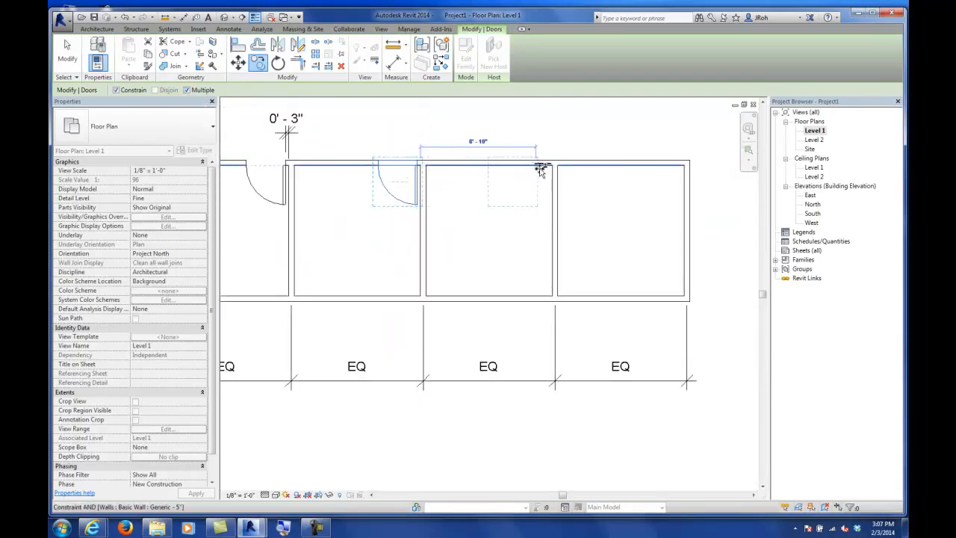
pyautogui.click(553, 161)
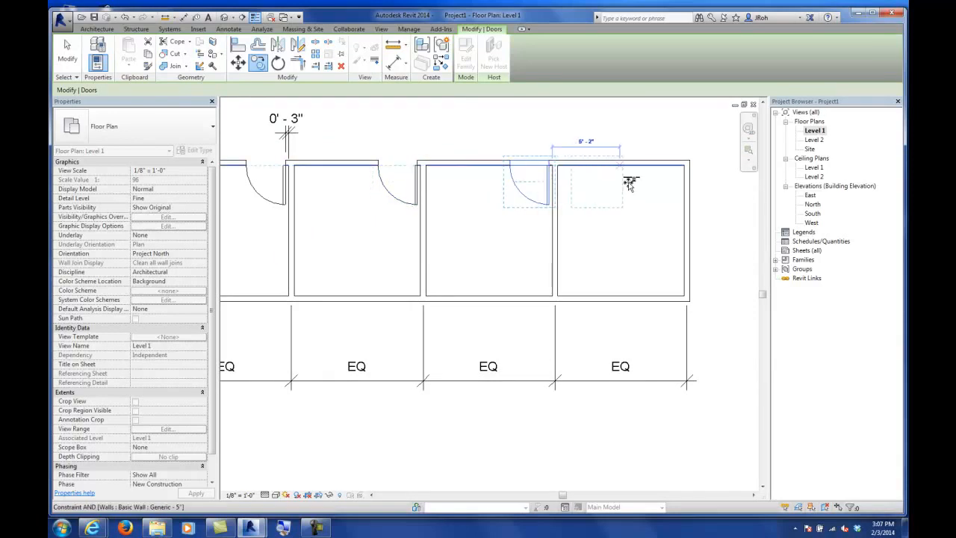
pyautogui.click(683, 162)
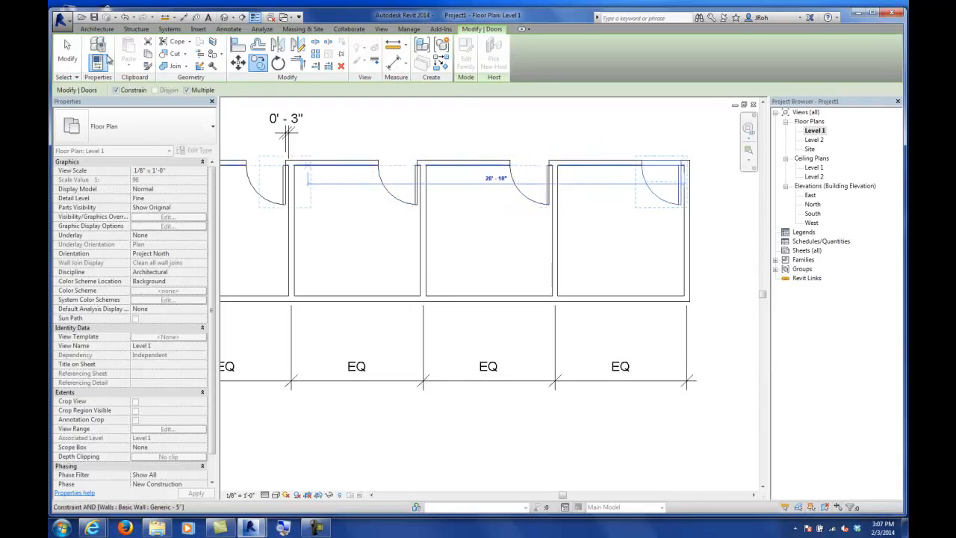
pyautogui.click(67, 52)
# Step: Open the default 3D view and switch its visual style to Shaded
pyautogui.scroll(-4, 420, 216)
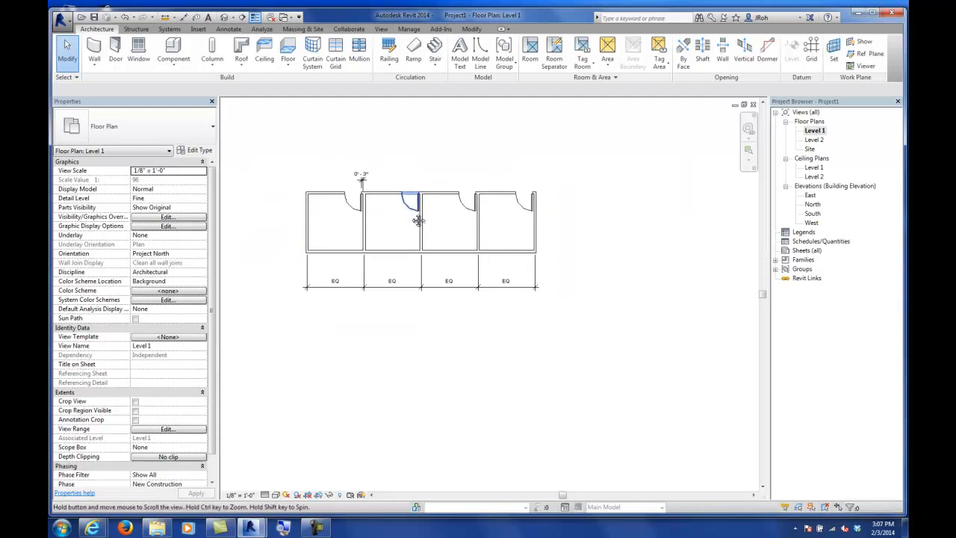
pyautogui.moveTo(418, 220); pyautogui.dragTo(512, 250, button='middle')
pyautogui.moveTo(488, 176); pyautogui.dragTo(465, 264, button='middle')
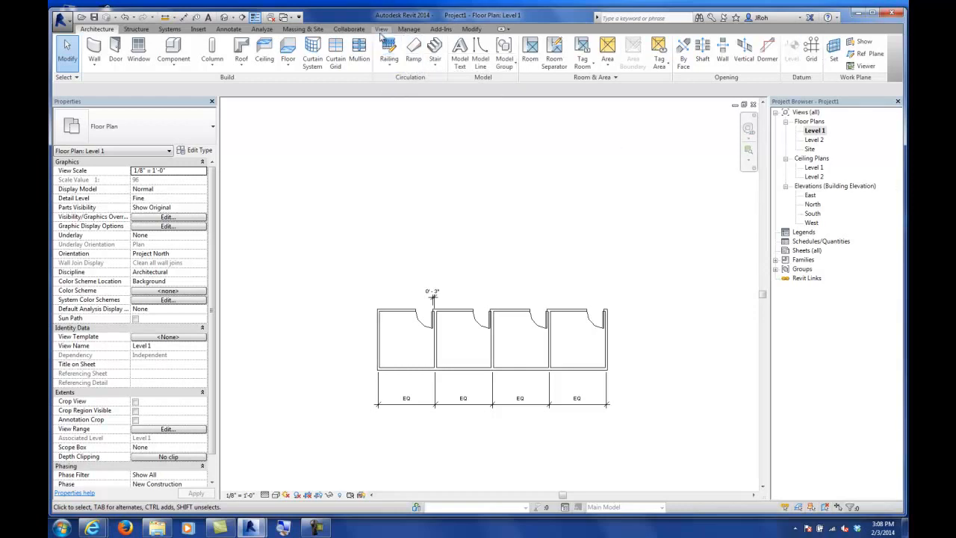
pyautogui.click(381, 30)
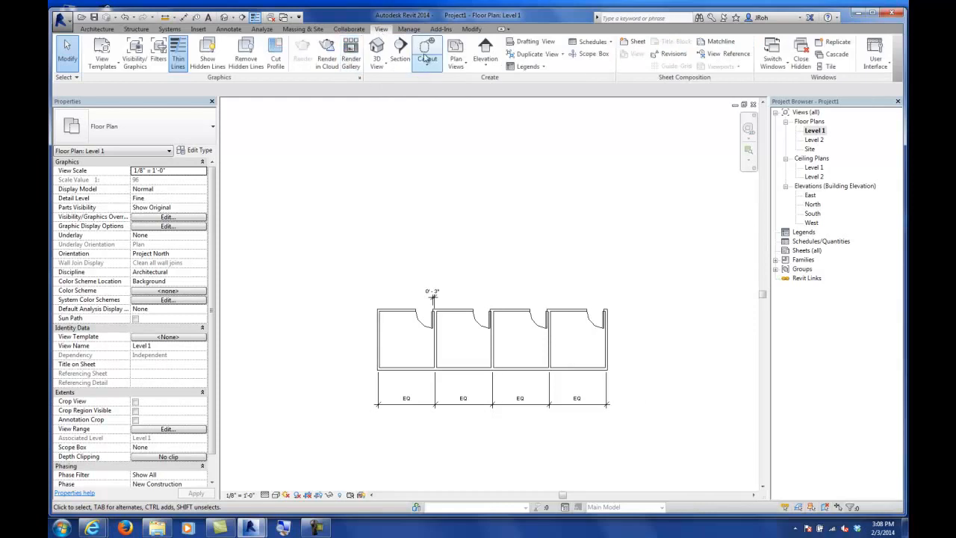
pyautogui.click(378, 54)
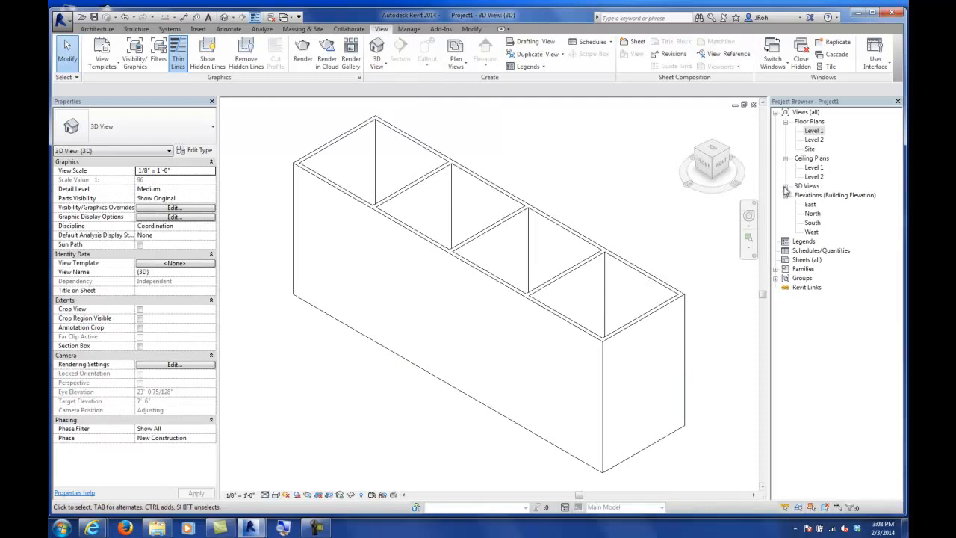
pyautogui.click(786, 187)
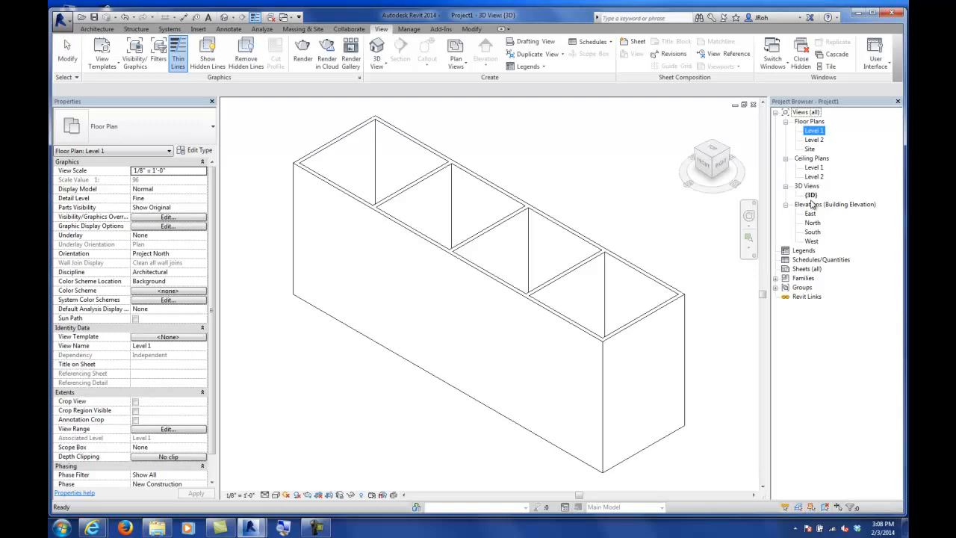
pyautogui.click(275, 495)
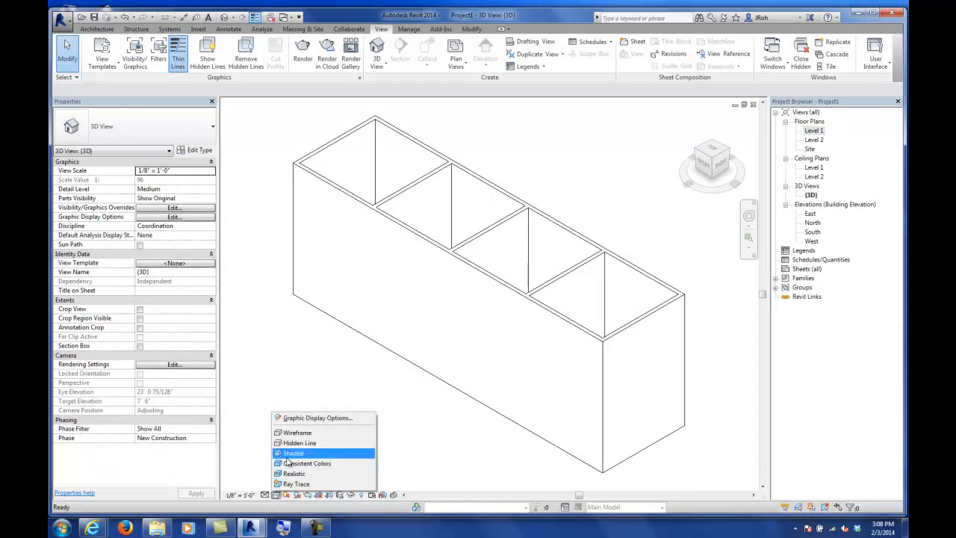
pyautogui.click(288, 455)
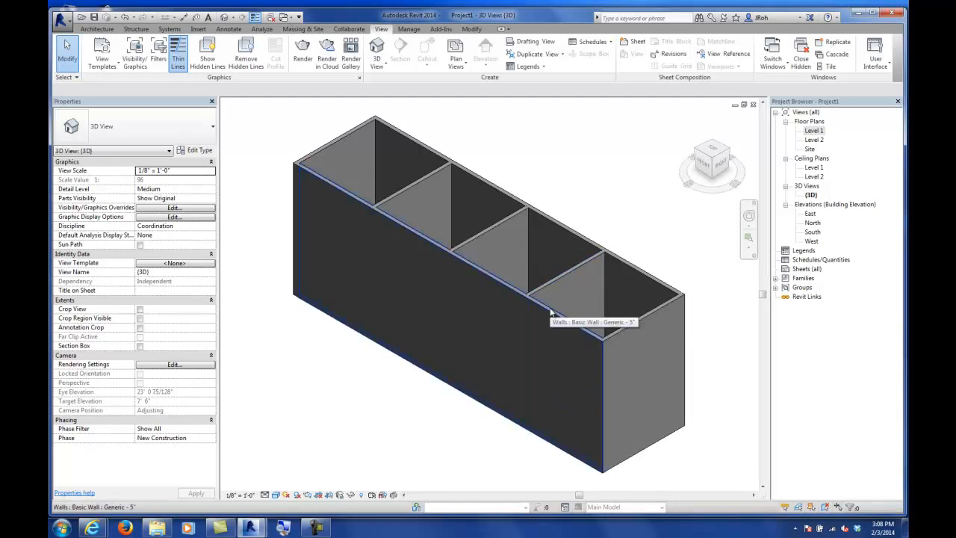
# Step: Orbit and zoom the 3D view to inspect the building, partitions and doors from several angles
pyautogui.scroll(-4, 431, 323)
pyautogui.scroll(1, 431, 347)
pyautogui.moveTo(432, 348); pyautogui.dragTo(471, 326, button='middle')
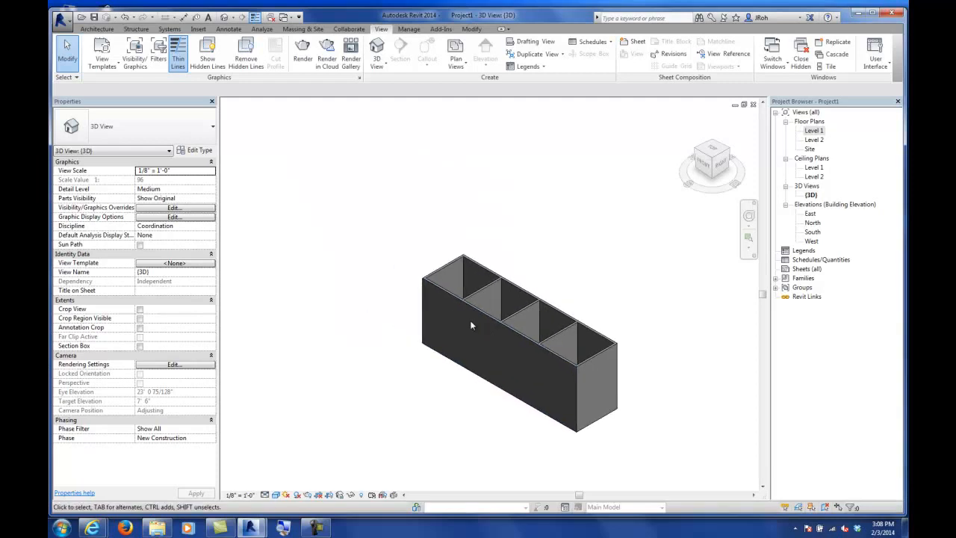
pyautogui.scroll(-1, 455, 327)
pyautogui.scroll(5, 466, 342)
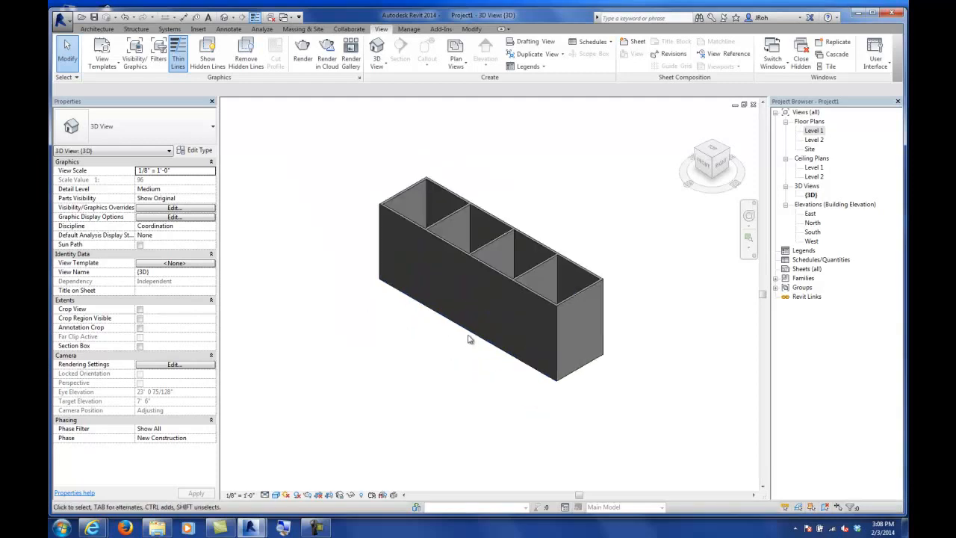
pyautogui.scroll(5, 452, 249)
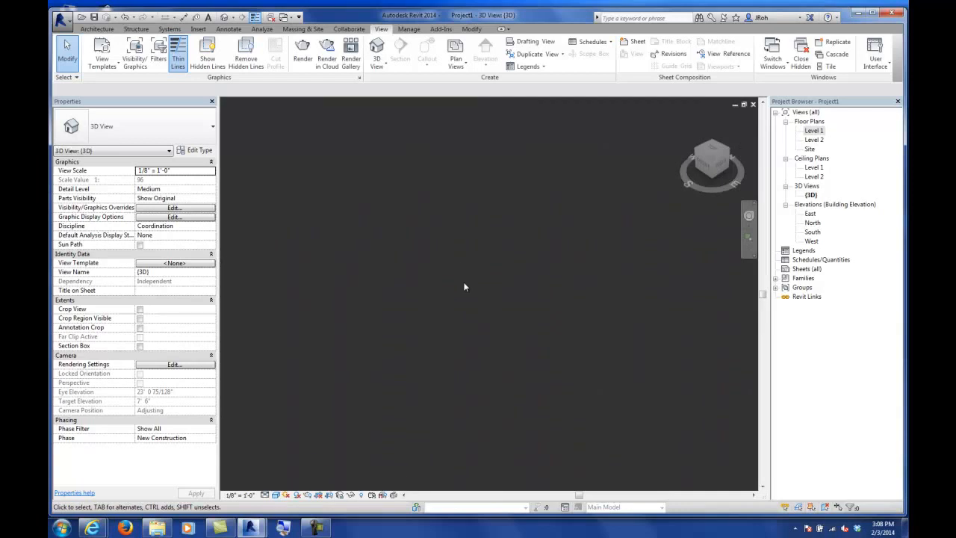
pyautogui.scroll(-8, 464, 288)
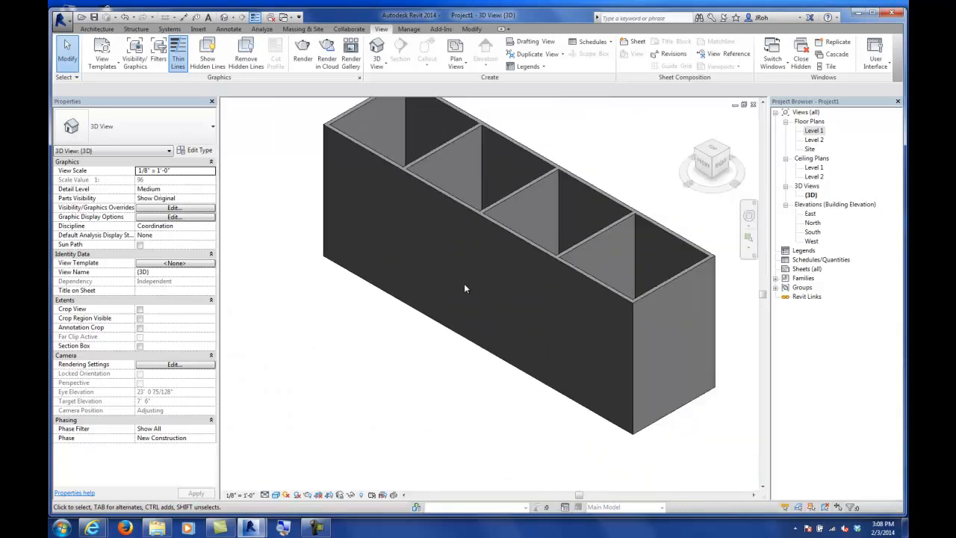
pyautogui.moveTo(471, 267); pyautogui.dragTo(461, 340, button='middle')
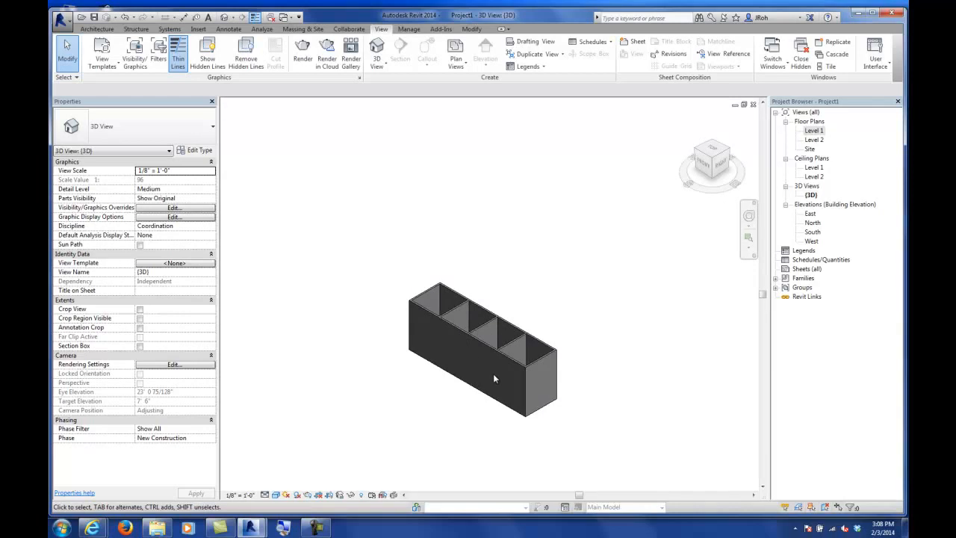
pyautogui.moveTo(497, 381); pyautogui.dragTo(487, 336, button='middle')
pyautogui.scroll(-1, 476, 329)
pyautogui.scroll(2, 451, 318)
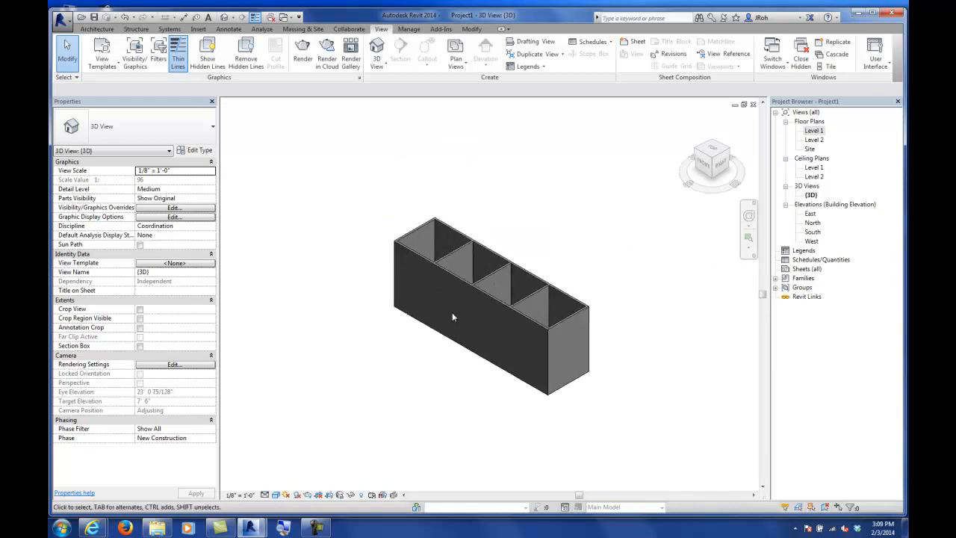
pyautogui.scroll(2, 457, 323)
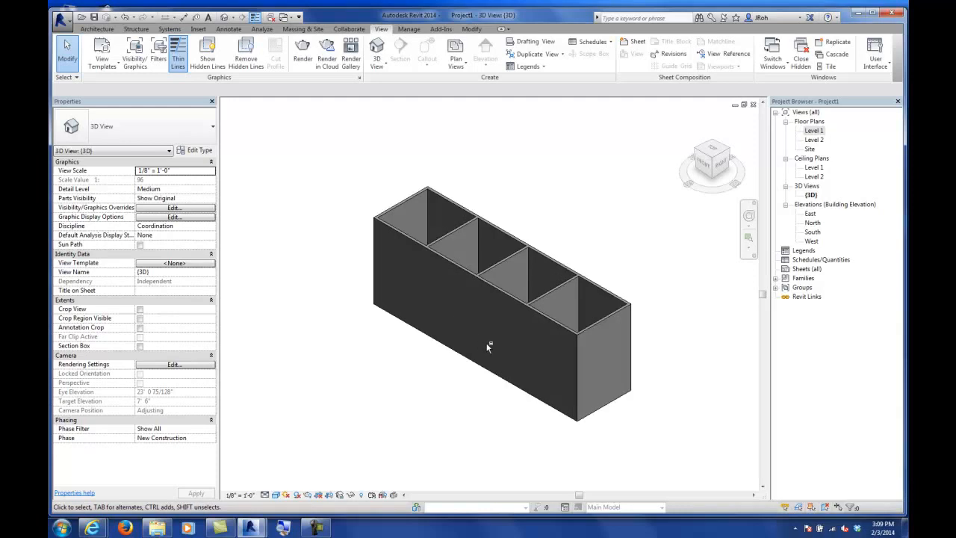
pyautogui.keyDown('shift'); pyautogui.moveTo(510, 357); pyautogui.dragTo(656, 347, button='middle'); pyautogui.keyUp('shift')
pyautogui.keyDown('shift'); pyautogui.moveTo(439, 342); pyautogui.dragTo(597, 344, button='middle'); pyautogui.keyUp('shift')
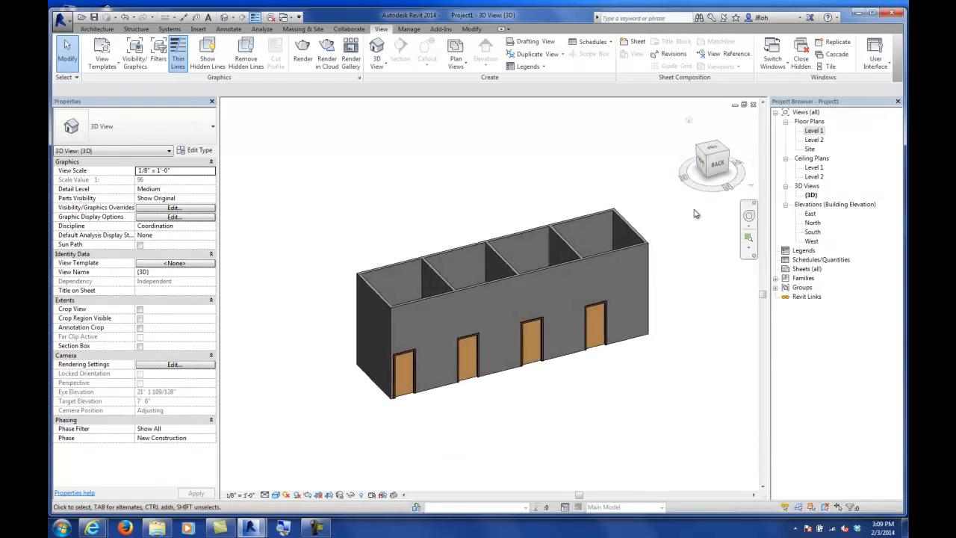
pyautogui.click(726, 155)
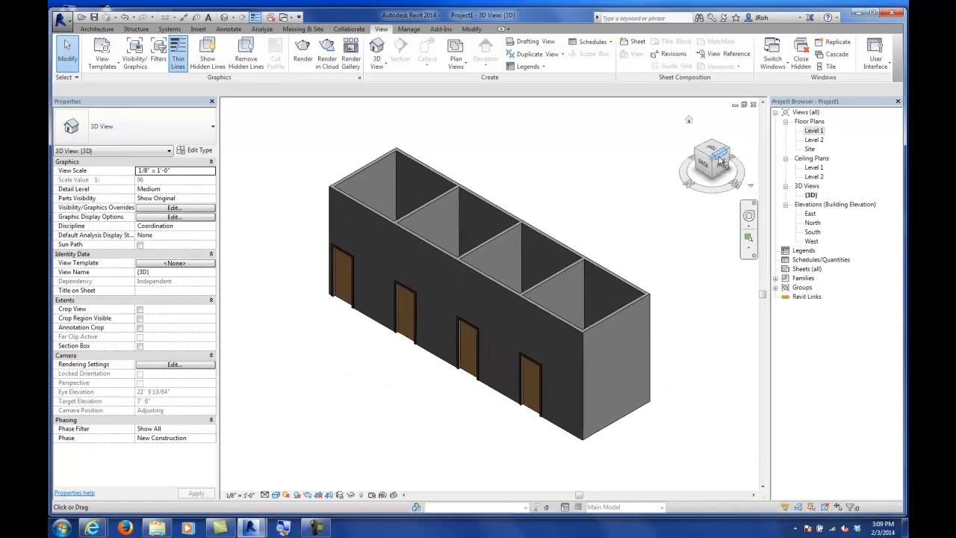
# Step: Rotate and zoom the 3D view to inspect the walls and doors from different sides
pyautogui.click(697, 152)
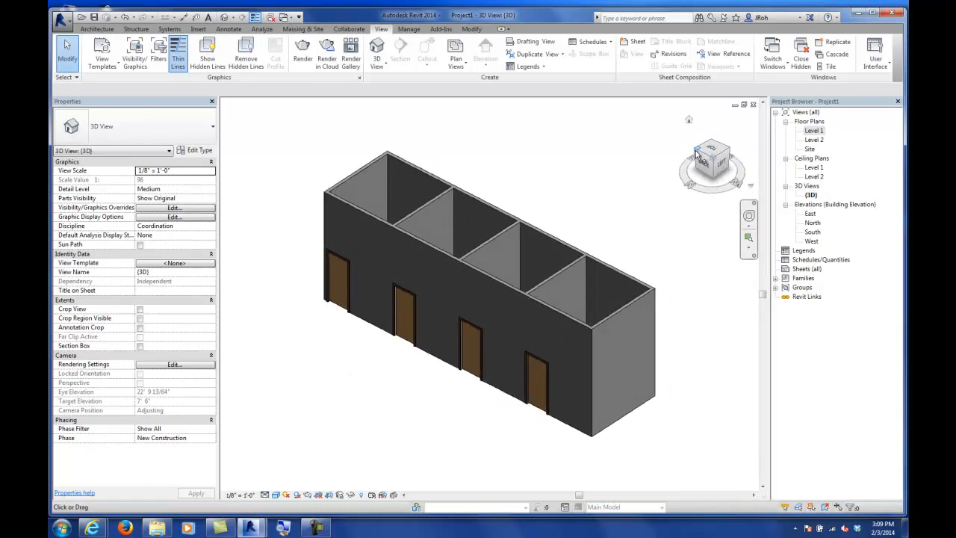
pyautogui.click(696, 152)
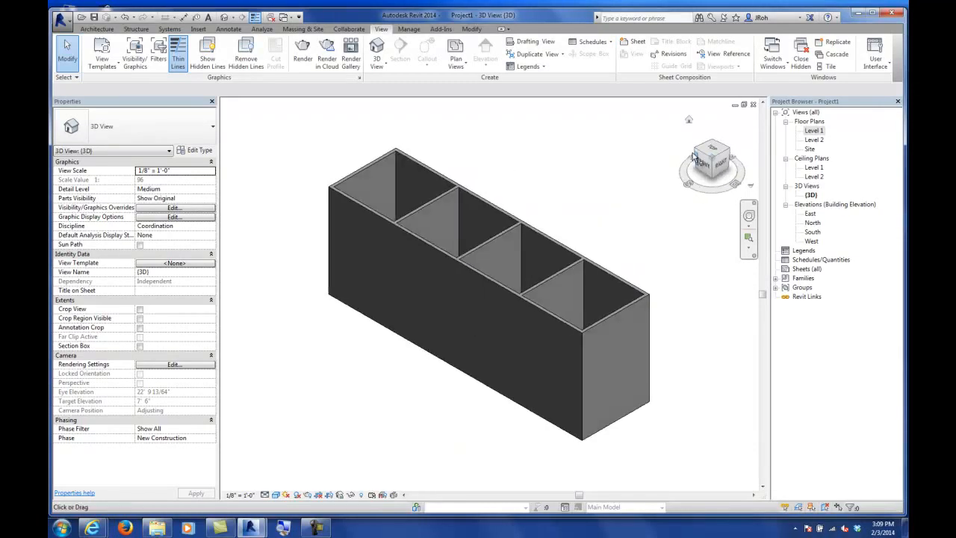
pyautogui.click(696, 153)
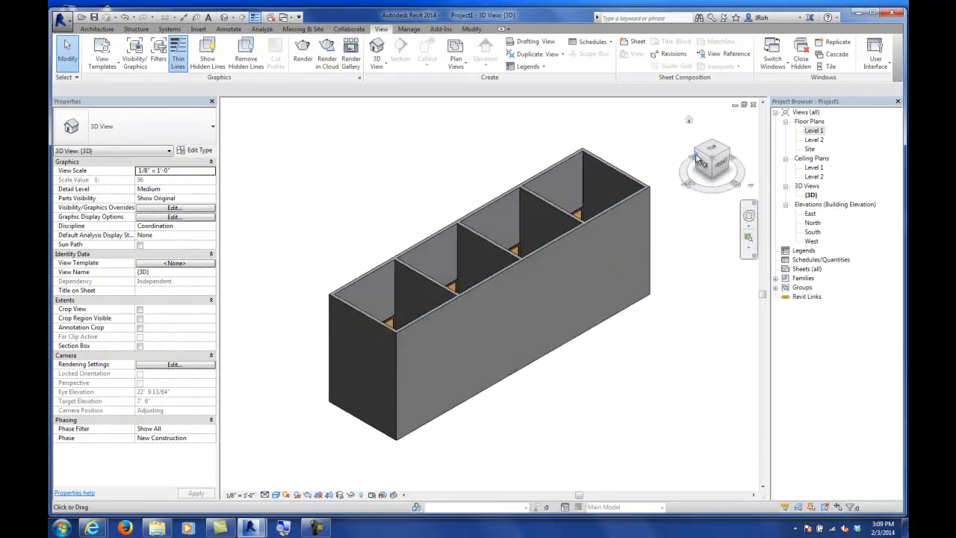
pyautogui.click(696, 152)
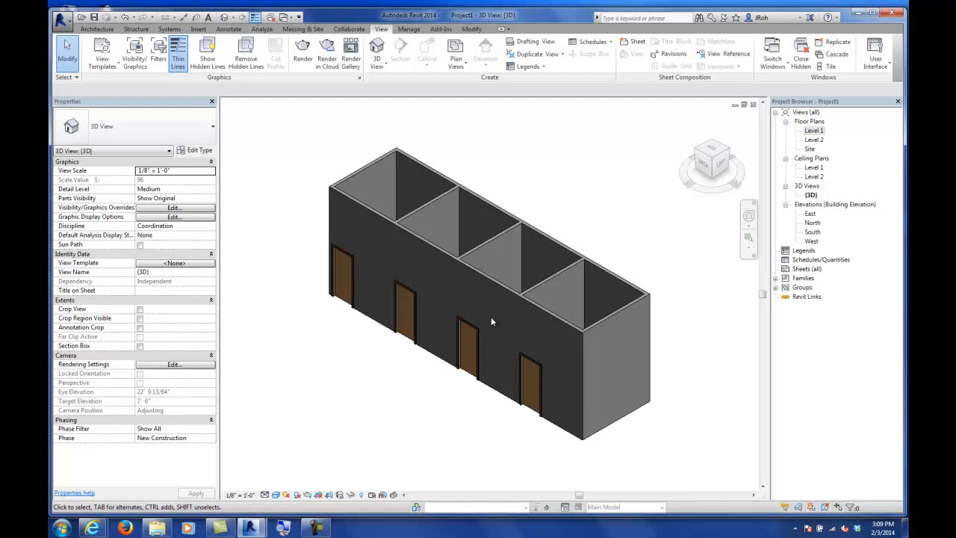
pyautogui.scroll(5, 553, 397)
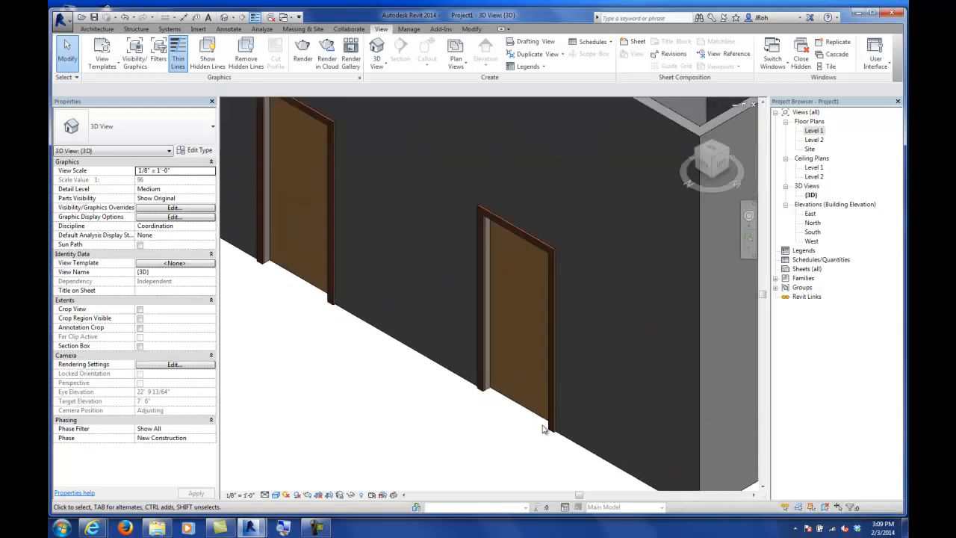
pyautogui.scroll(-1, 544, 429)
pyautogui.scroll(-2, 445, 398)
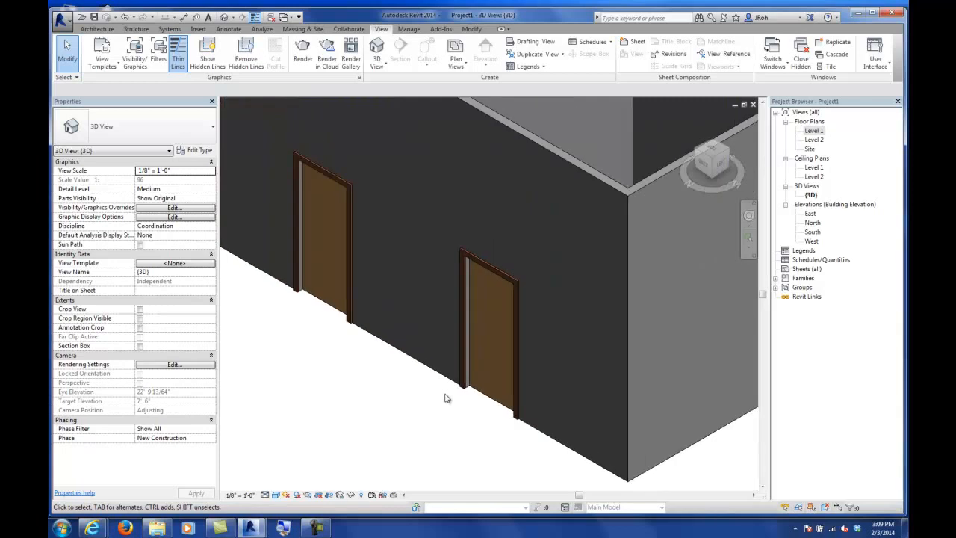
pyautogui.scroll(-5, 446, 398)
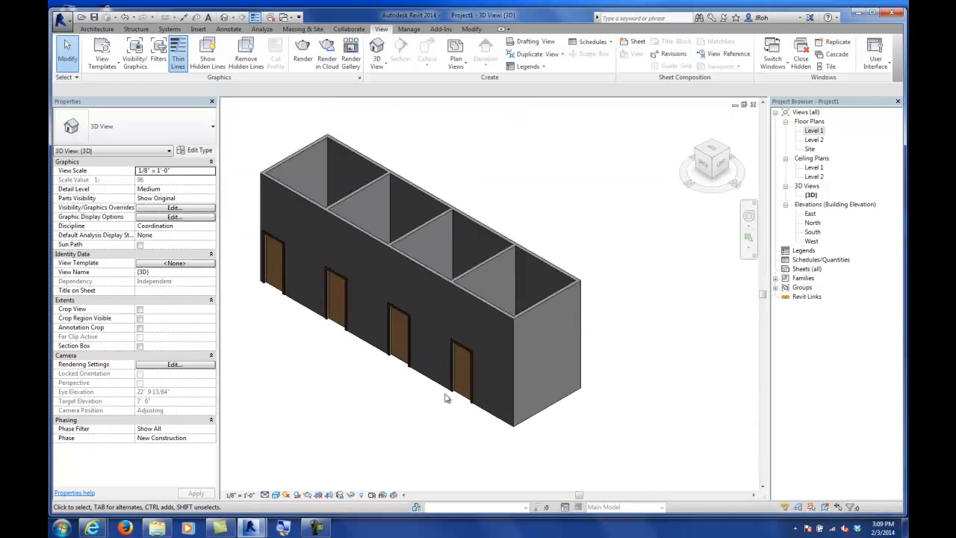
# Step: Change the end wall's base constraint to Level 2 and its top constraint to Unconnected
pyautogui.click(466, 299)
pyautogui.scroll(3, 403, 317)
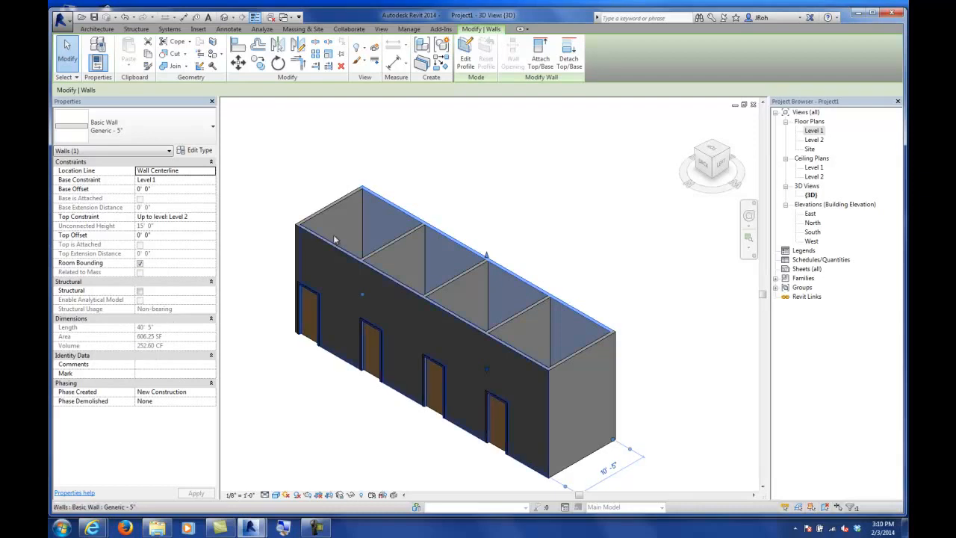
pyautogui.moveTo(304, 277); pyautogui.dragTo(347, 300, button='middle')
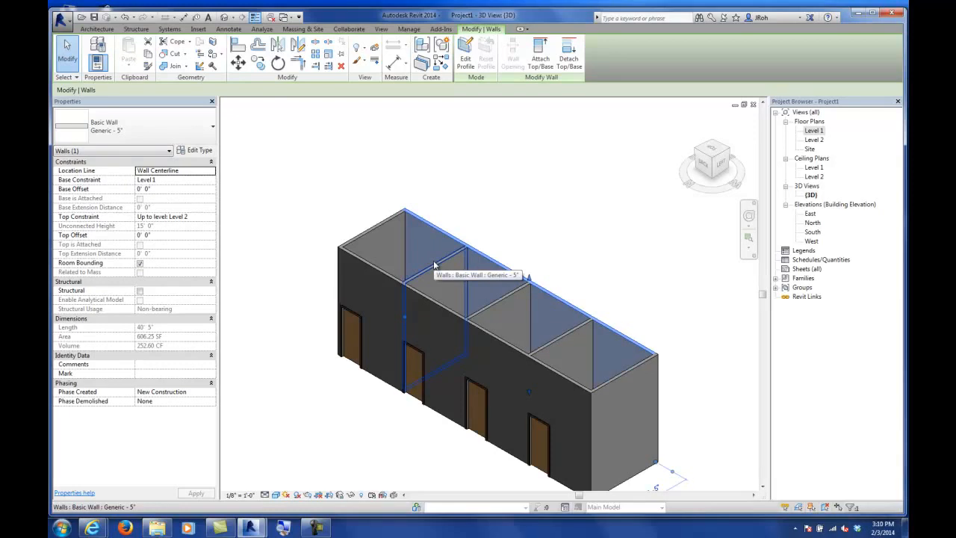
pyautogui.click(372, 264)
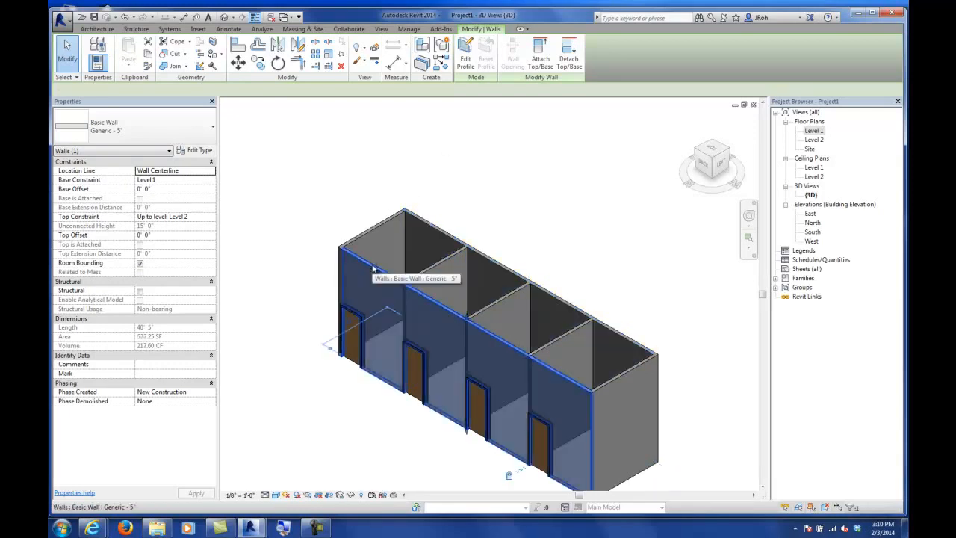
pyautogui.click(618, 377)
pyautogui.moveTo(548, 366); pyautogui.dragTo(462, 265, button='middle')
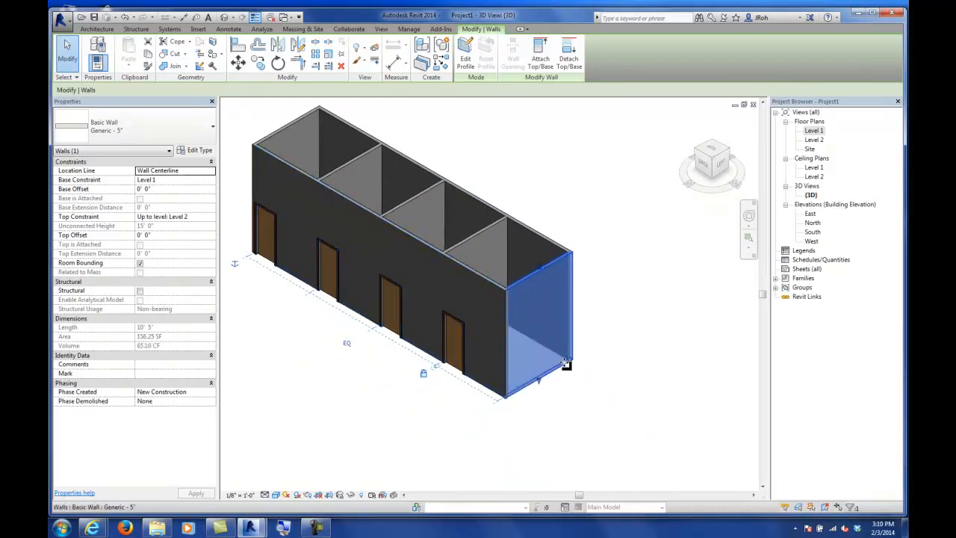
pyautogui.scroll(2, 566, 364)
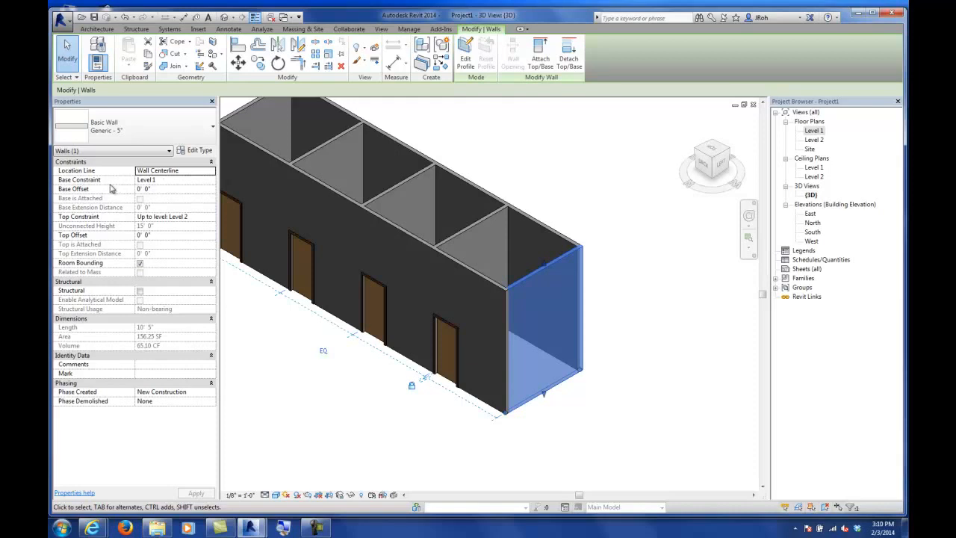
pyautogui.click(169, 180)
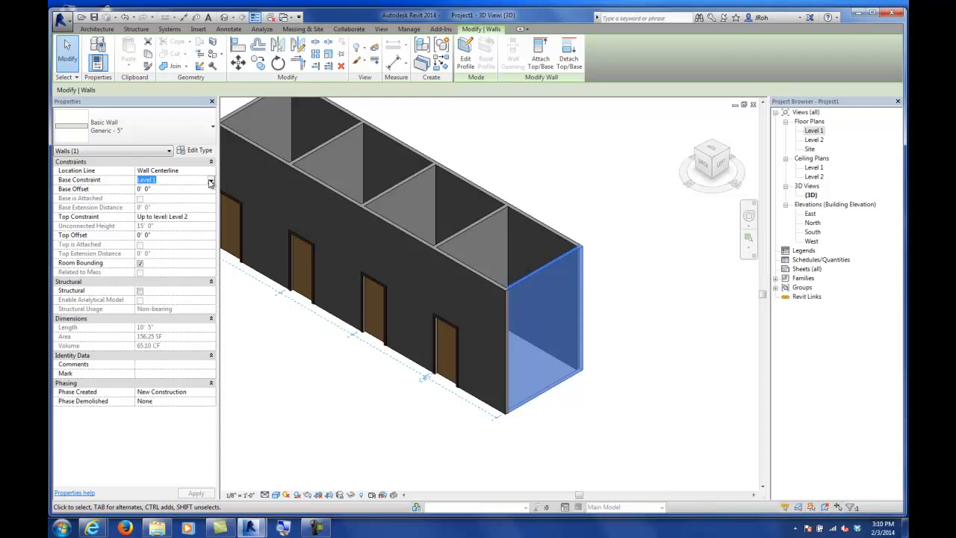
pyautogui.click(211, 183)
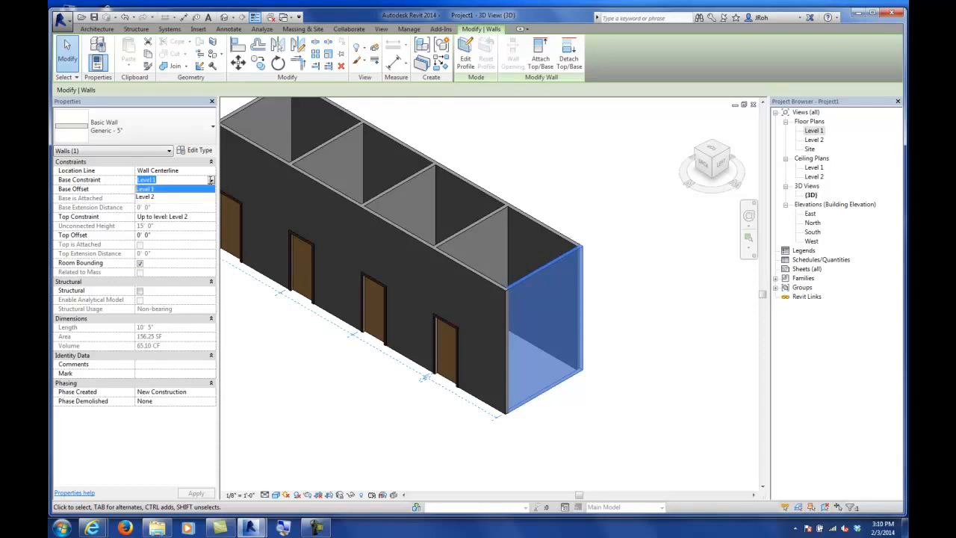
pyautogui.click(167, 198)
pyautogui.click(179, 216)
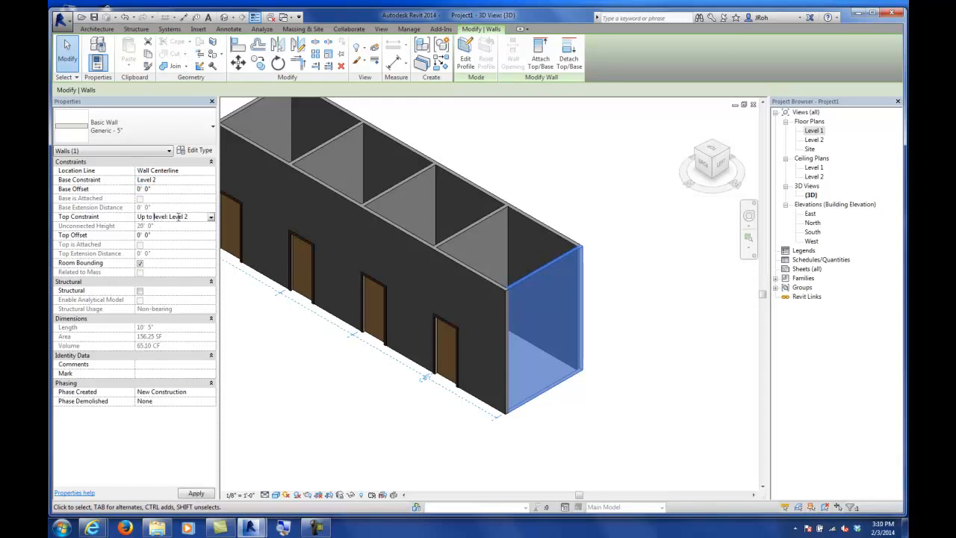
pyautogui.click(211, 217)
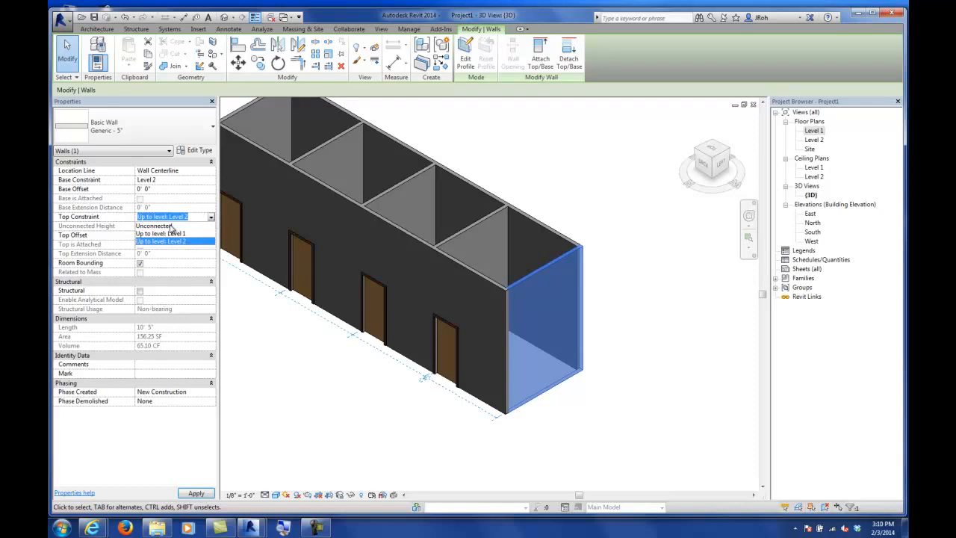
pyautogui.click(164, 225)
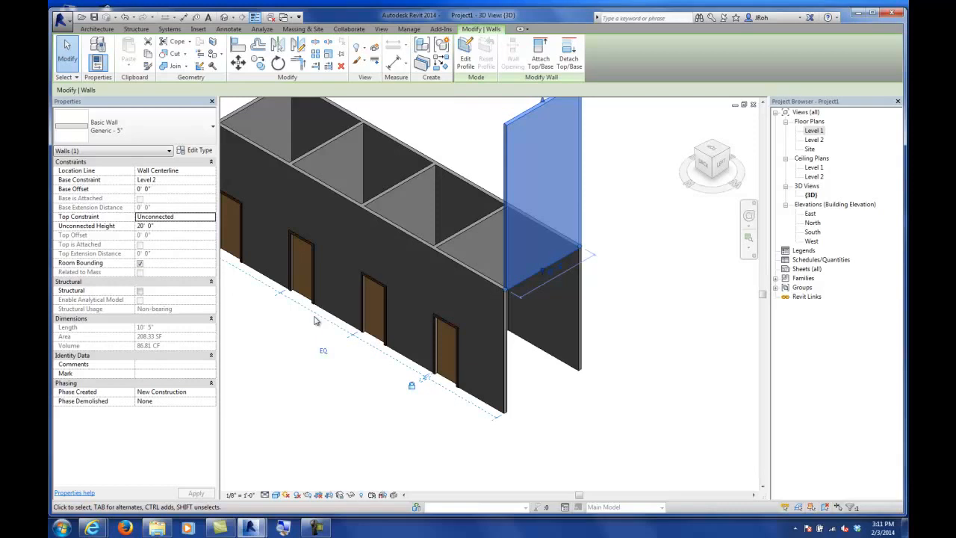
# Step: Set the end wall's base constraint back to Level 1 and its base offset to 5'
pyautogui.moveTo(380, 316); pyautogui.dragTo(386, 349, button='middle')
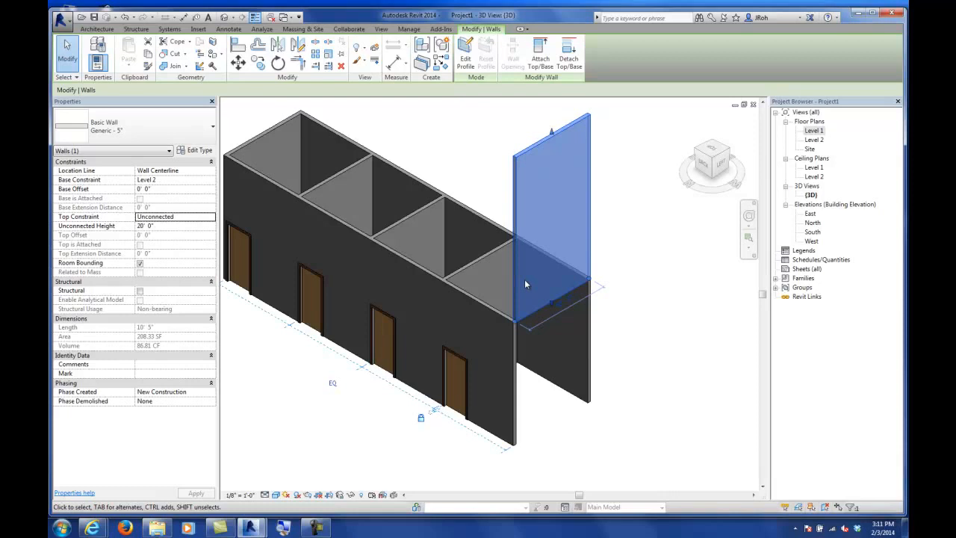
pyautogui.click(211, 183)
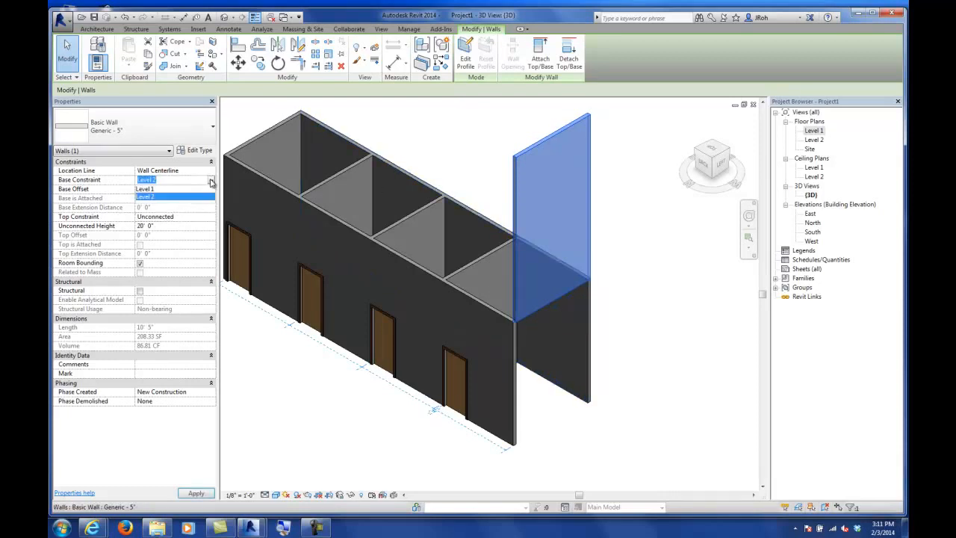
pyautogui.click(151, 191)
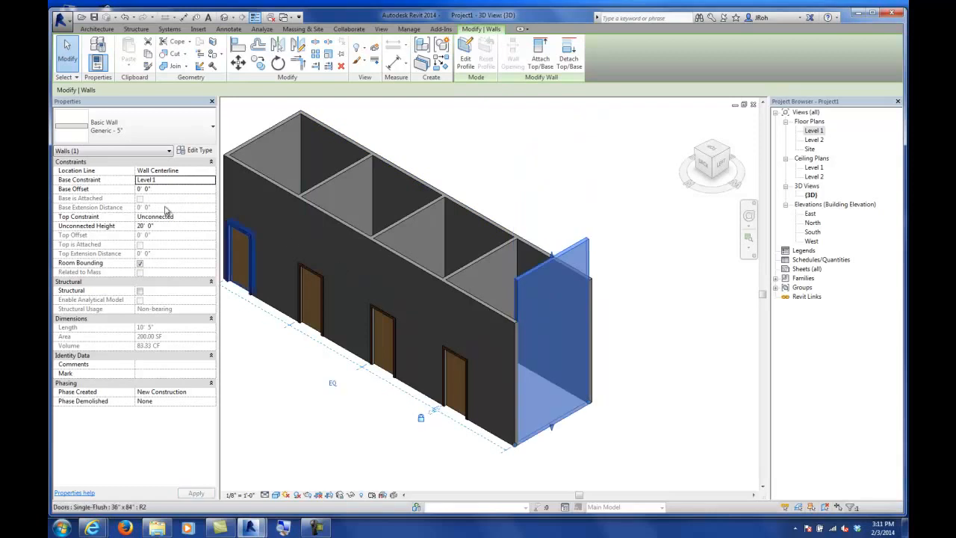
pyautogui.click(160, 189)
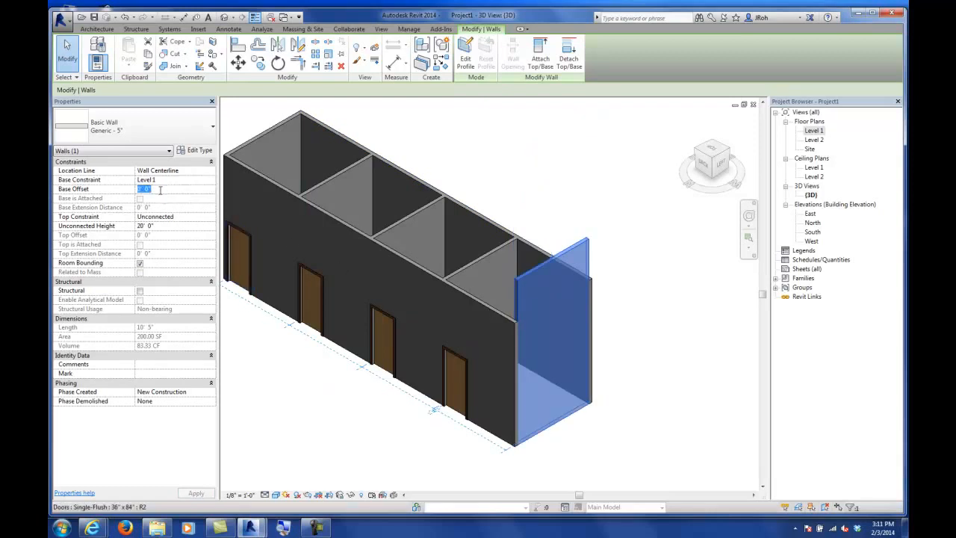
pyautogui.write("5'")
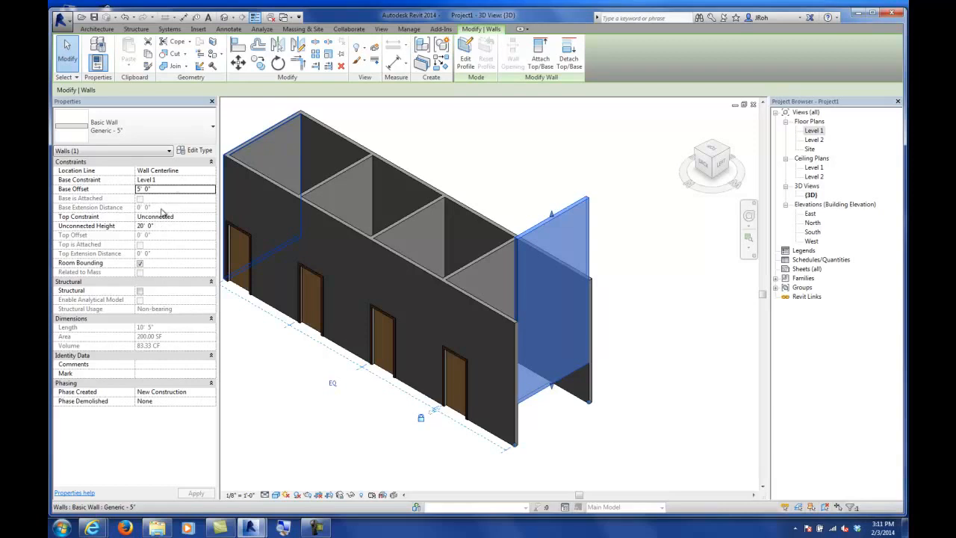
# Step: Reset the end wall's base offset to 0' and its top constraint to Up to level: Level 2
pyautogui.click(200, 192)
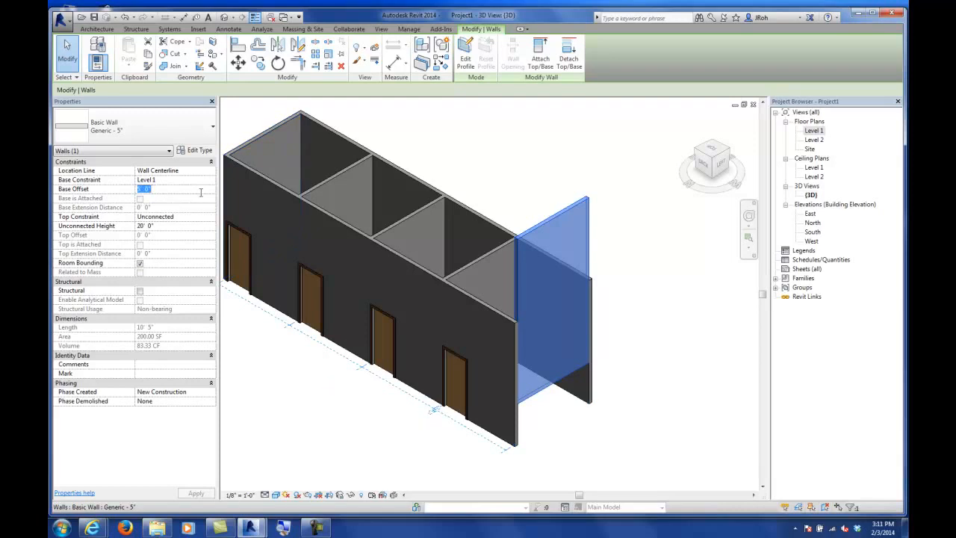
pyautogui.write('0')
pyautogui.press('Return')
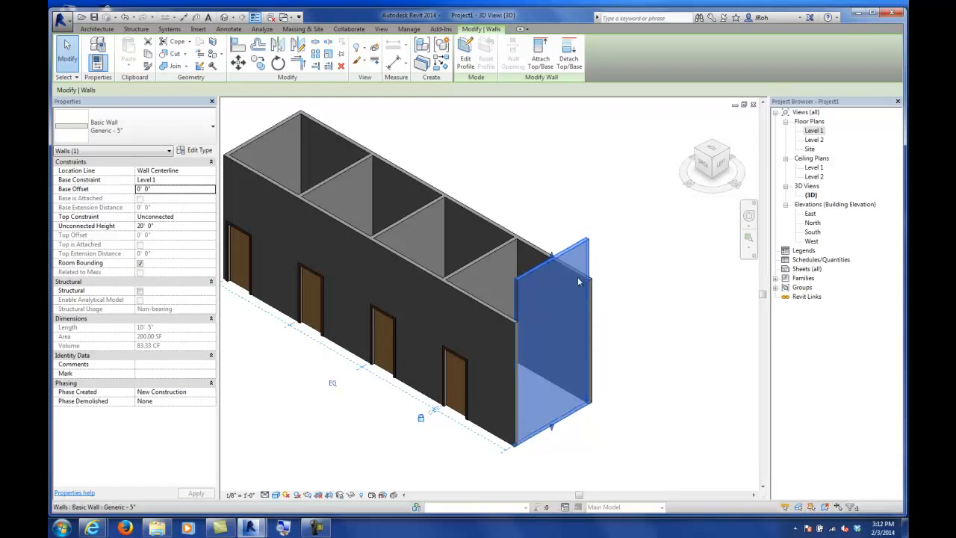
pyautogui.click(211, 218)
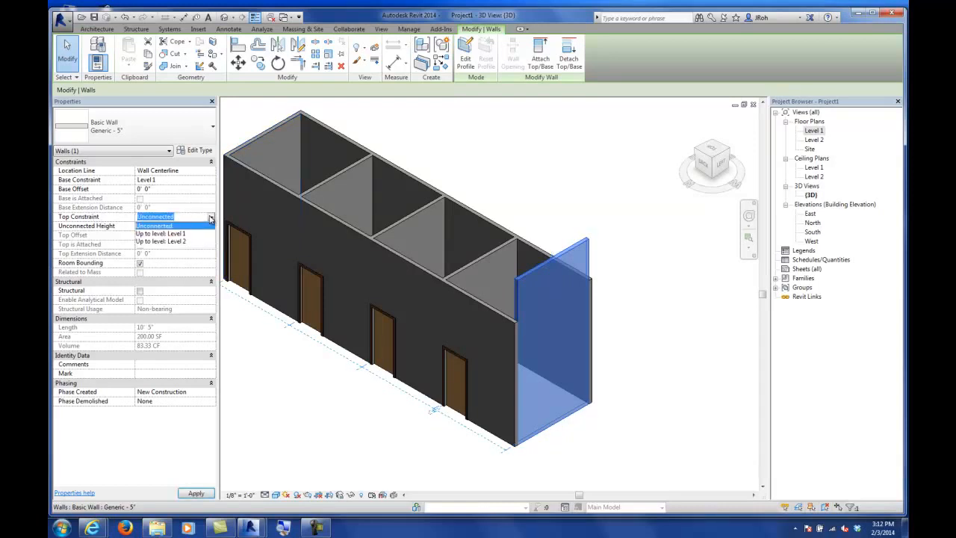
pyautogui.click(171, 241)
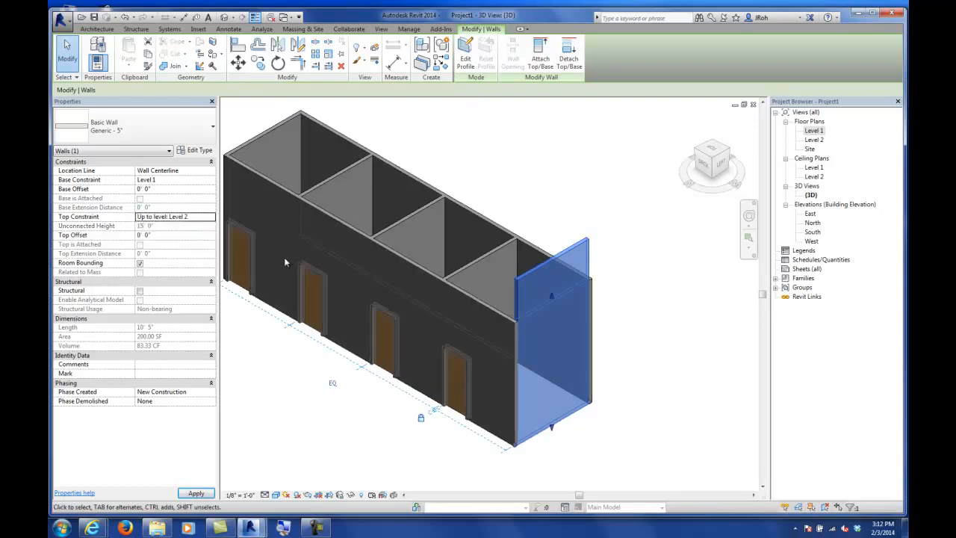
# Step: Select the outer walls one by one in the 3D view to review their constraint properties
pyautogui.click(486, 219)
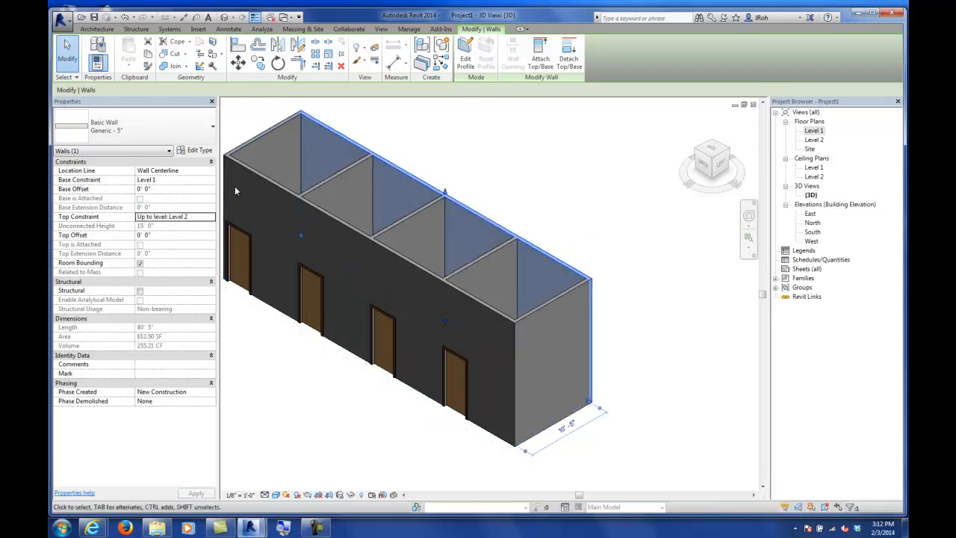
pyautogui.click(252, 171)
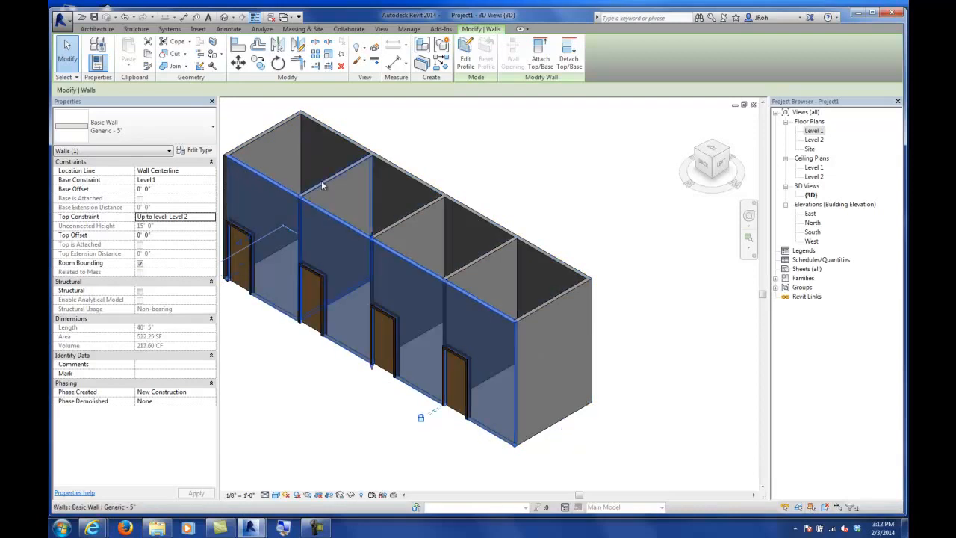
pyautogui.click(376, 195)
pyautogui.click(468, 162)
pyautogui.moveTo(468, 162); pyautogui.dragTo(533, 183, button='middle')
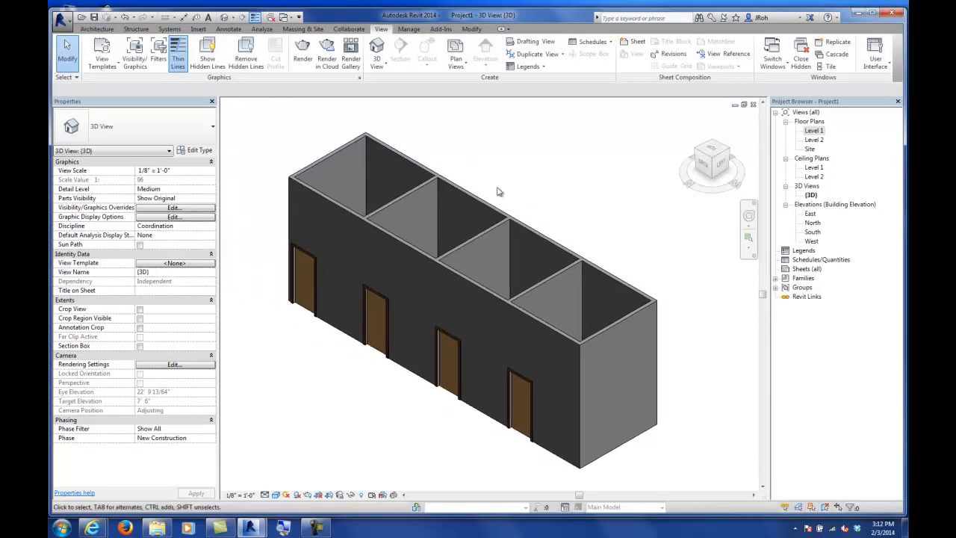
pyautogui.click(451, 186)
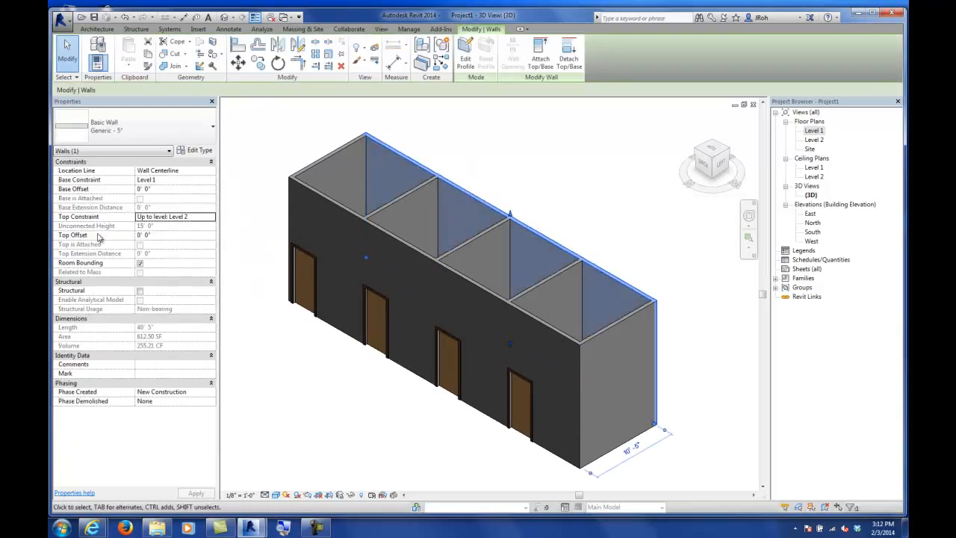
pyautogui.click(535, 190)
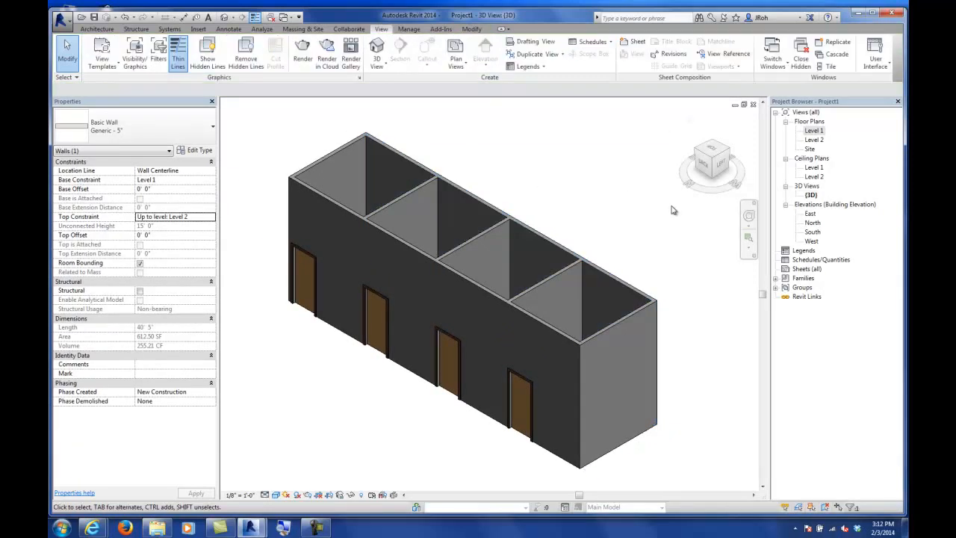
# Step: Open the North elevation view and zoom to inspect the building against the level lines
pyautogui.doubleClick(813, 222)
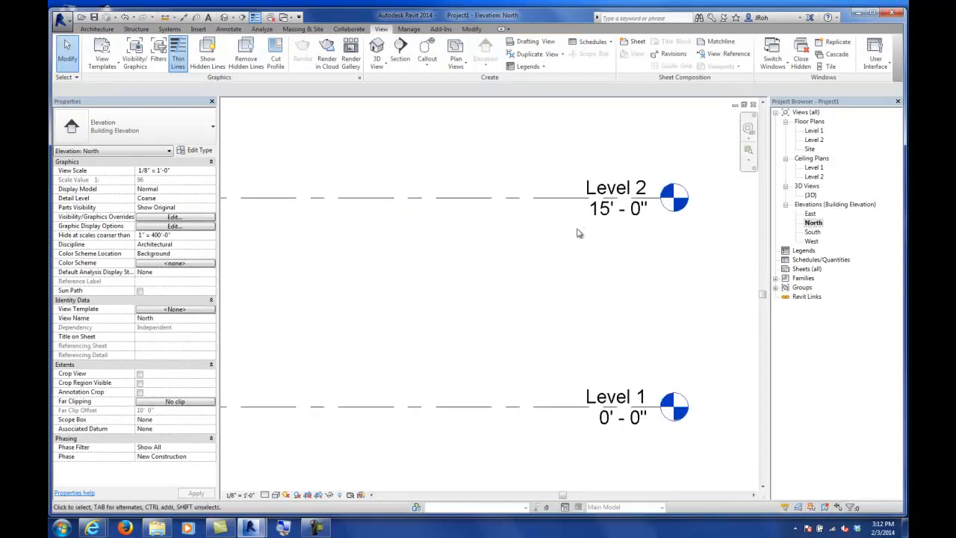
pyautogui.scroll(-3, 573, 235)
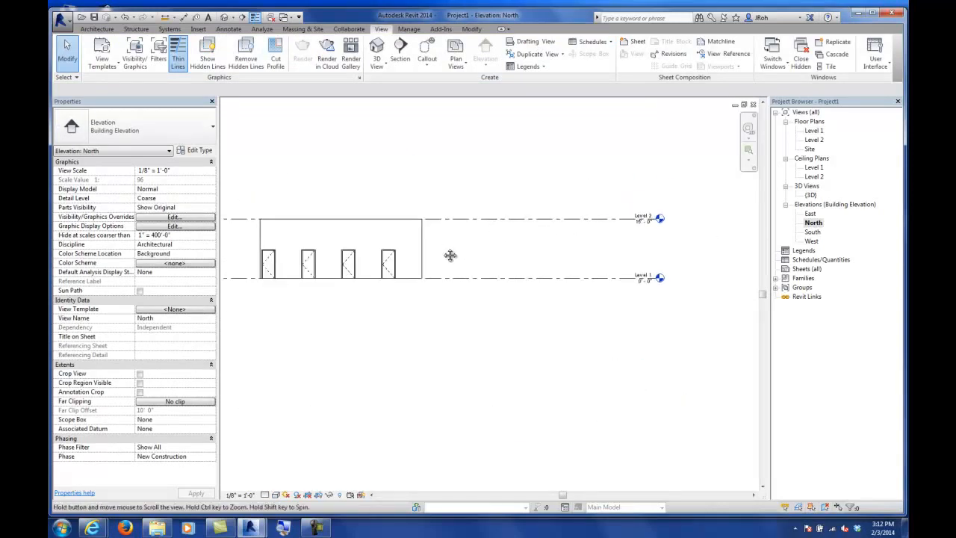
pyautogui.moveTo(455, 251); pyautogui.dragTo(491, 268, button='middle')
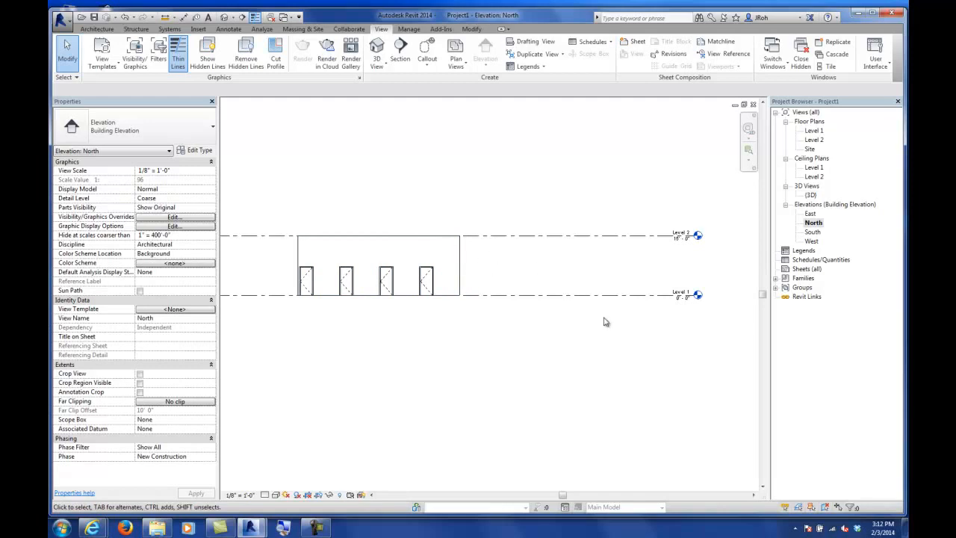
pyautogui.scroll(3, 710, 237)
pyautogui.scroll(2, 705, 279)
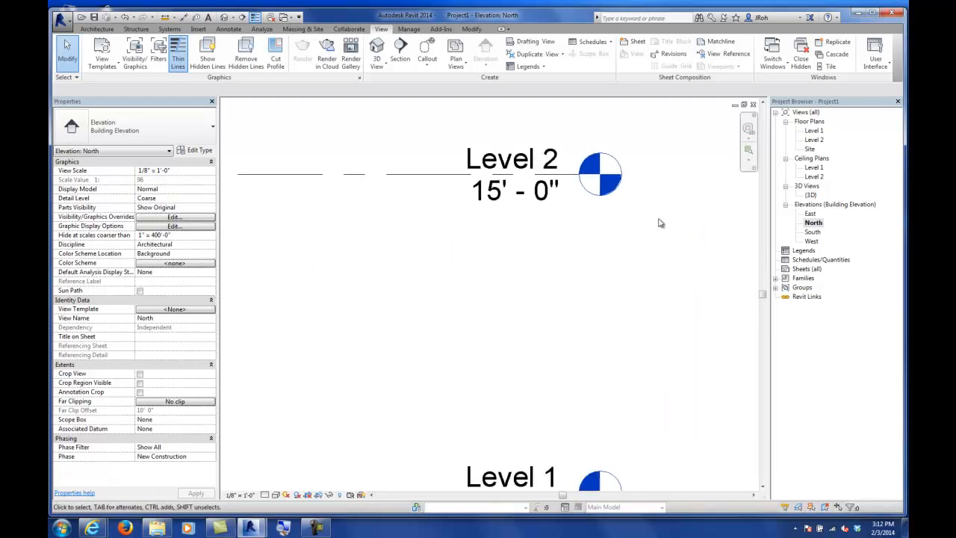
# Step: Set Level 2's elevation to 14' in the North elevation
pyautogui.click(514, 202)
pyautogui.click(514, 202)
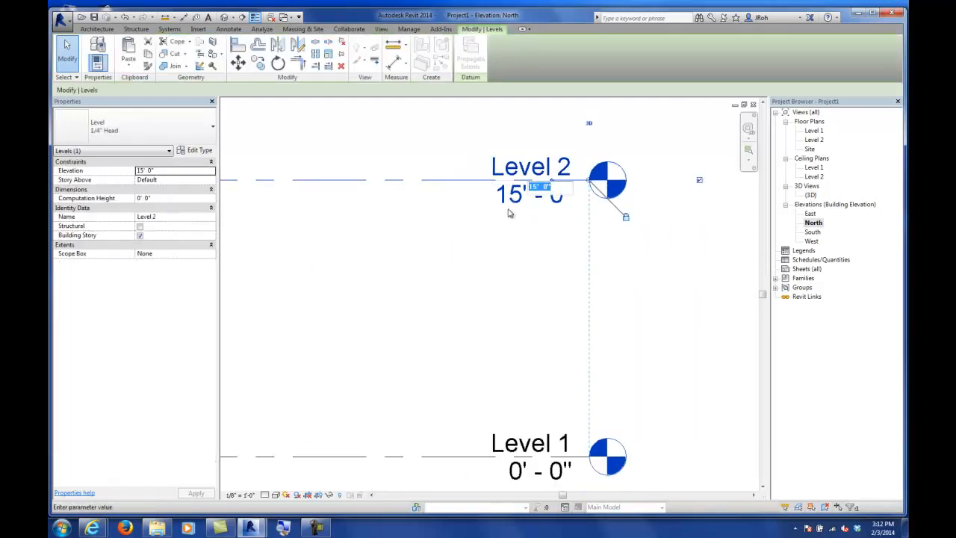
pyautogui.write('14')
pyautogui.press('Return')
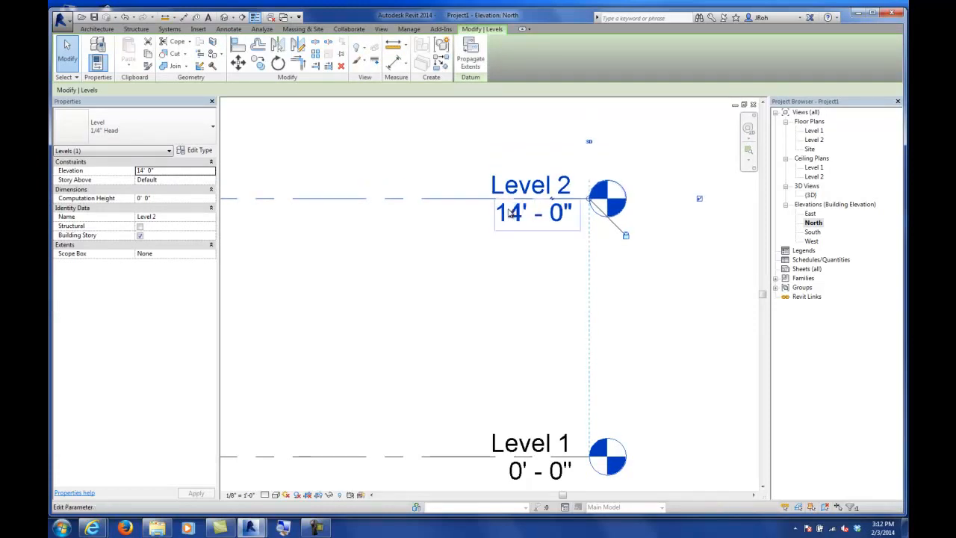
# Step: Move the third door from the left on the north wall 1' to the right
pyautogui.scroll(-3, 511, 256)
pyautogui.scroll(-4, 511, 256)
pyautogui.moveTo(413, 295); pyautogui.dragTo(573, 310, button='middle')
pyautogui.scroll(5, 449, 269)
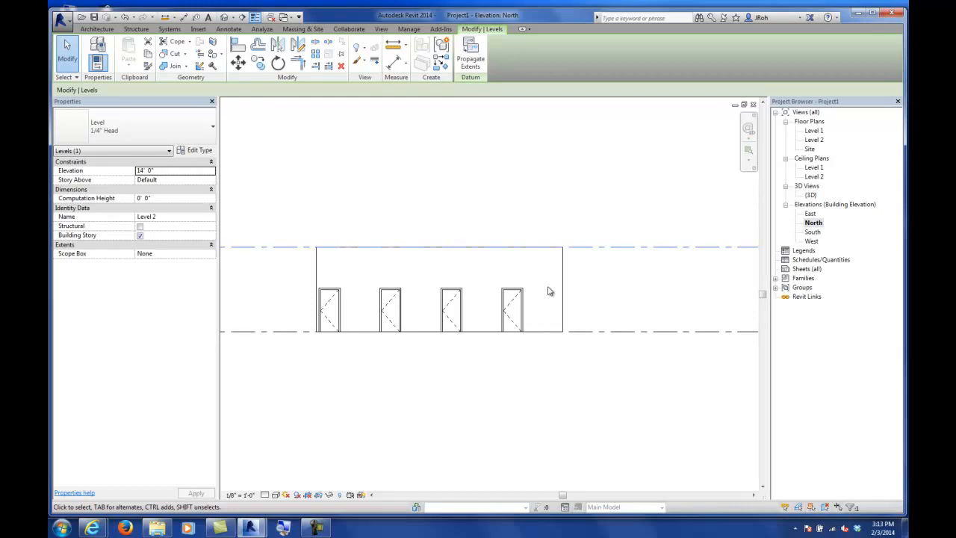
pyautogui.click(486, 402)
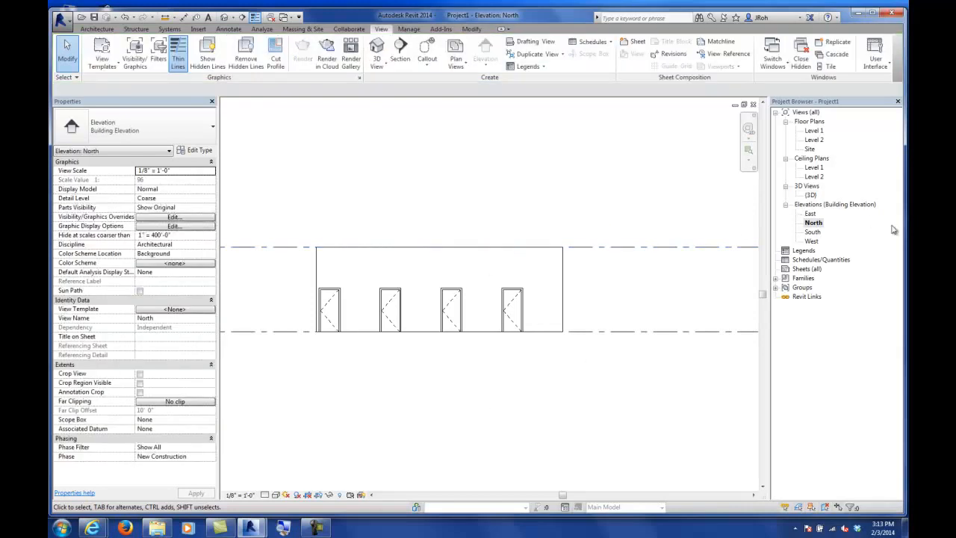
pyautogui.moveTo(407, 341); pyautogui.dragTo(501, 344, button='middle')
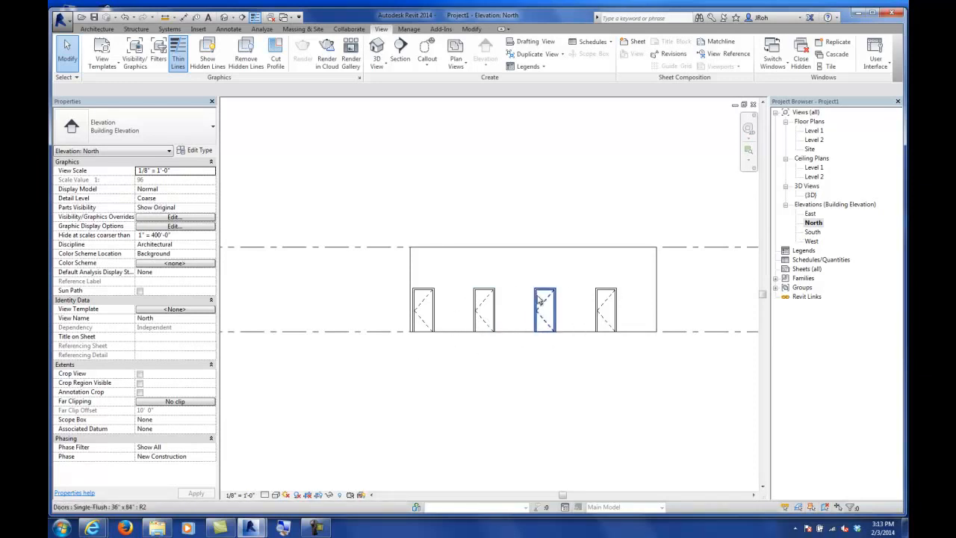
pyautogui.moveTo(617, 313); pyautogui.dragTo(566, 301, button='middle')
pyautogui.scroll(3, 565, 301)
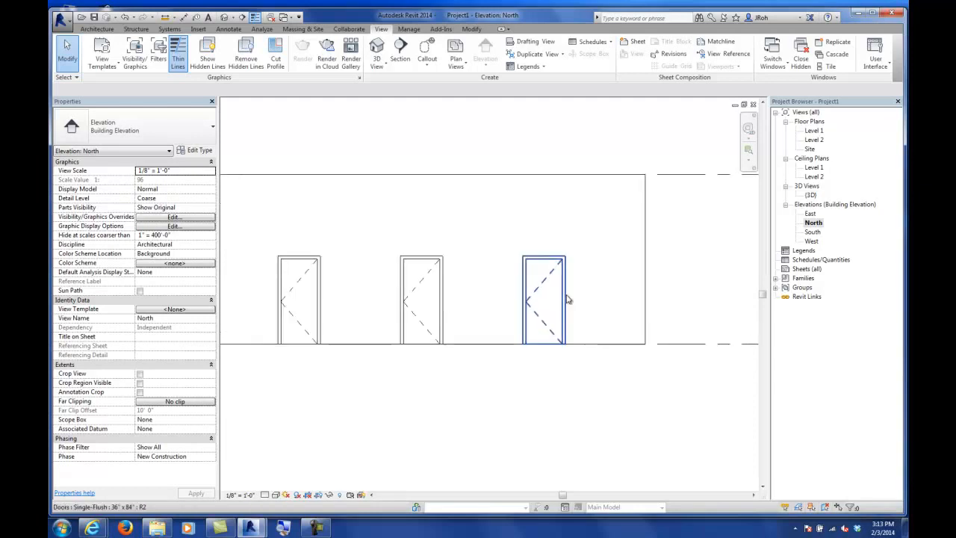
pyautogui.click(424, 281)
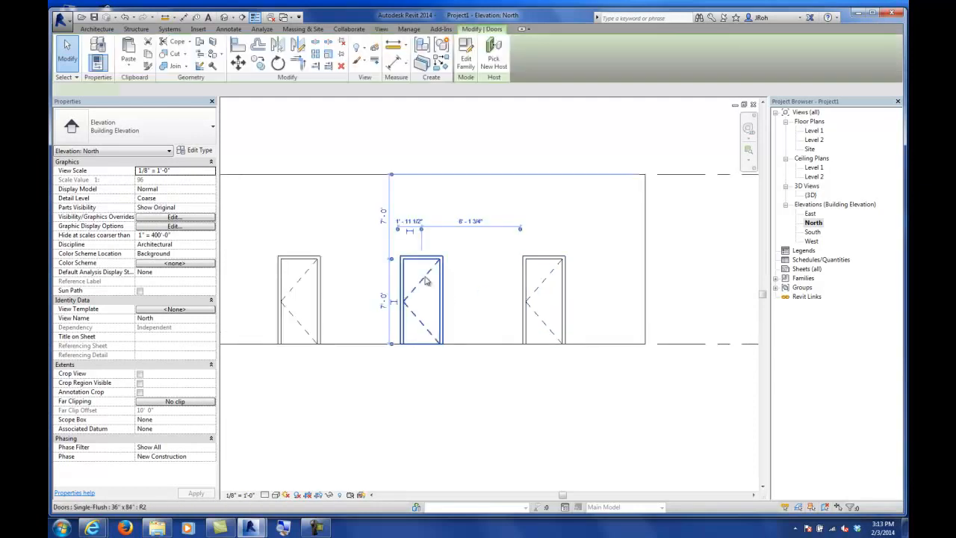
pyautogui.click(238, 63)
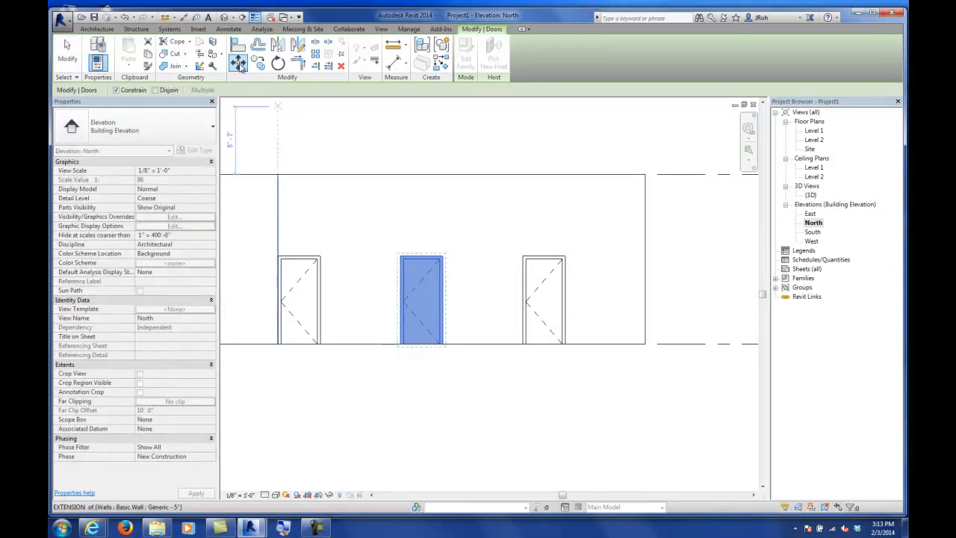
pyautogui.click(399, 347)
pyautogui.write('1')
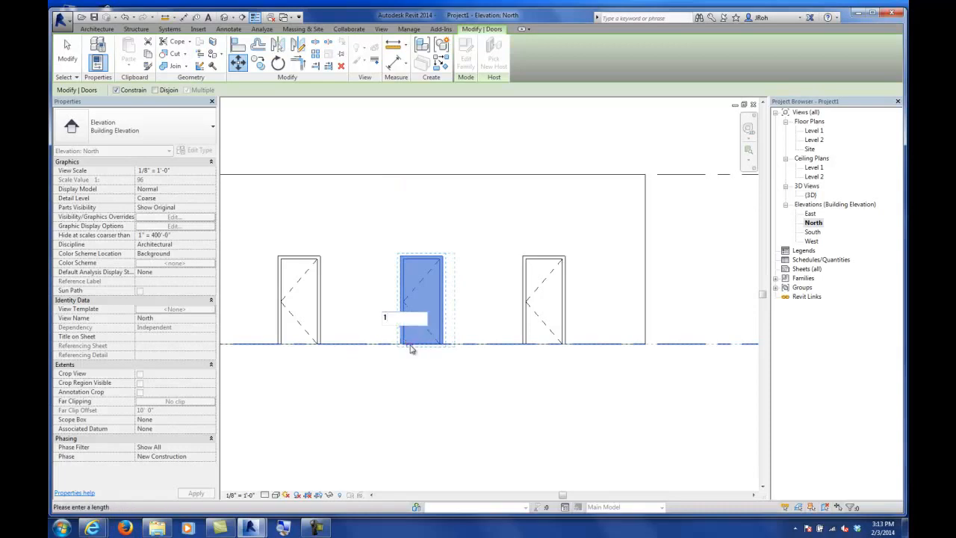
pyautogui.press('Return')
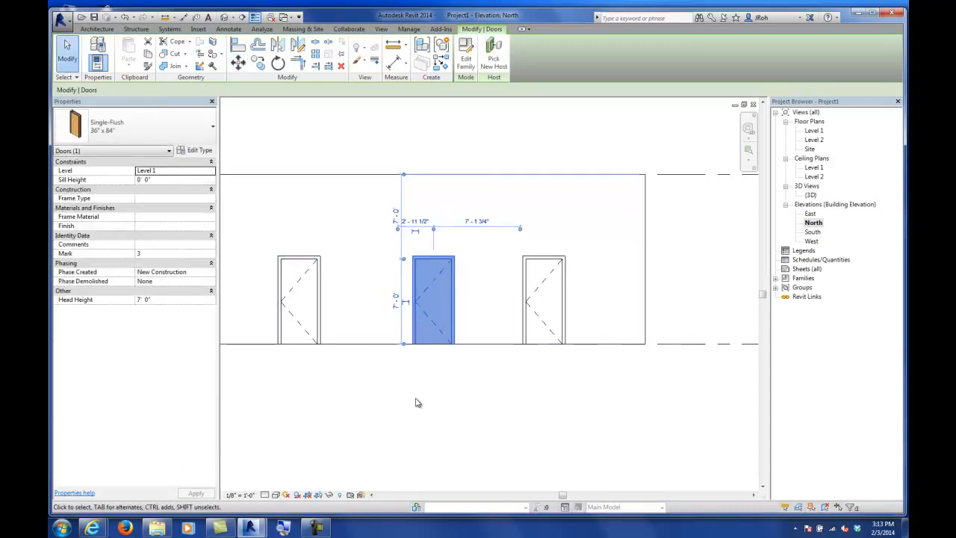
pyautogui.click(393, 400)
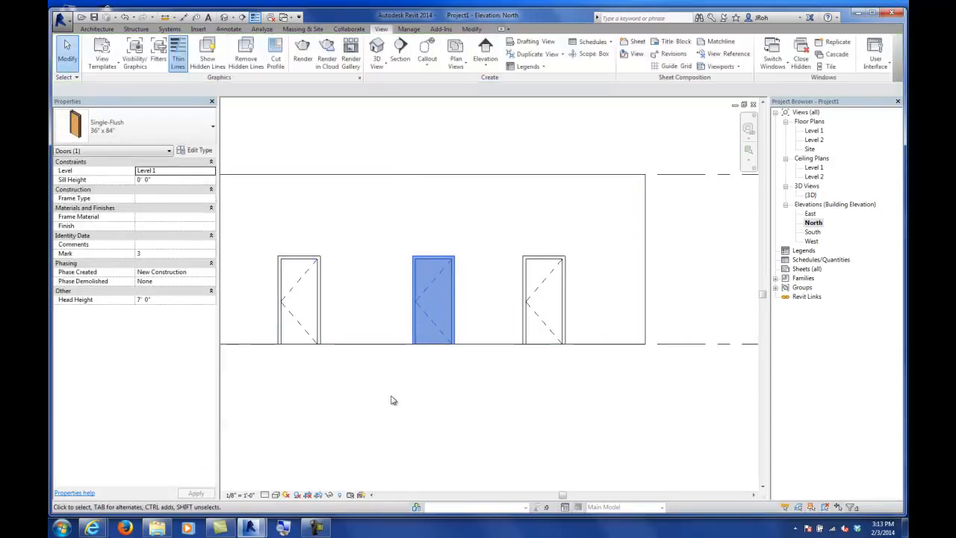
# Step: In the 3D view, move the same door leftward along the front wall onto an interior partition
pyautogui.doubleClick(814, 131)
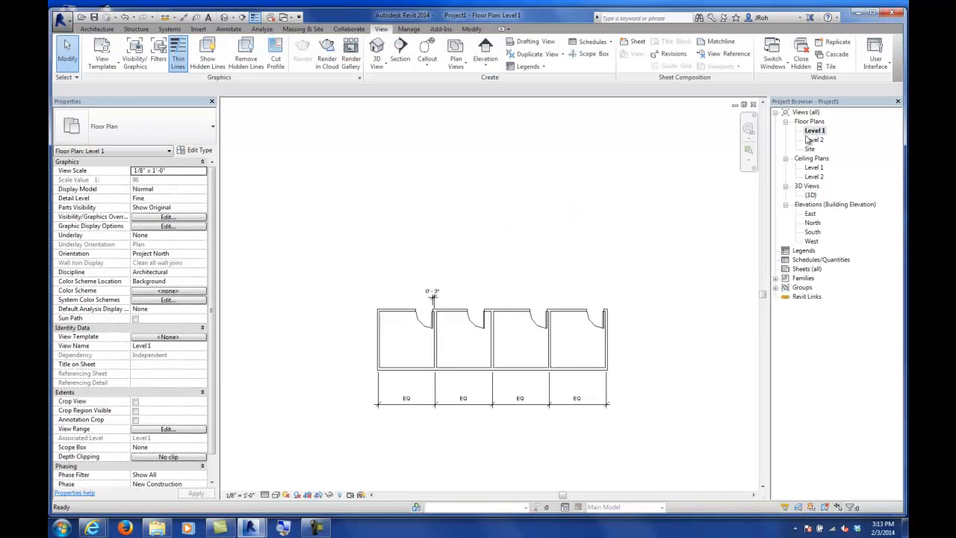
pyautogui.scroll(5, 557, 329)
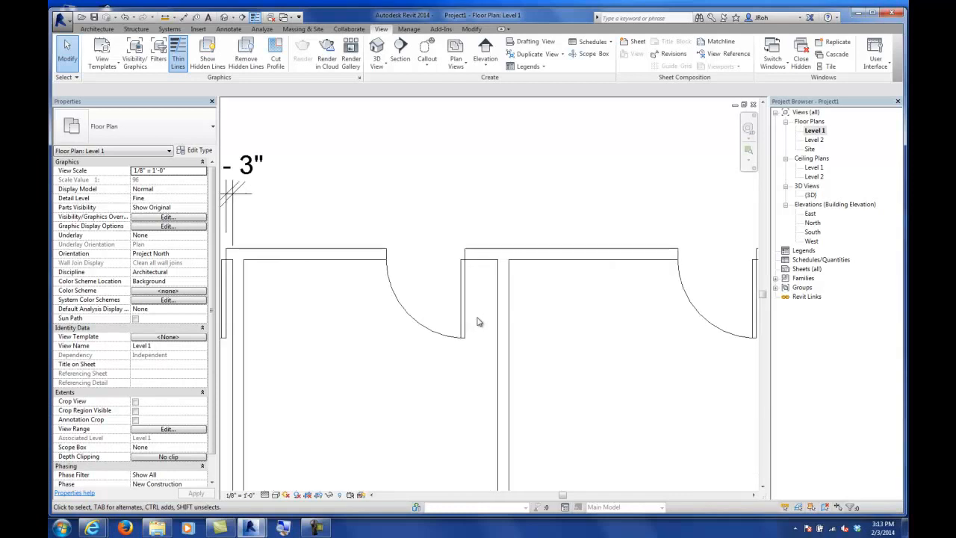
pyautogui.doubleClick(811, 195)
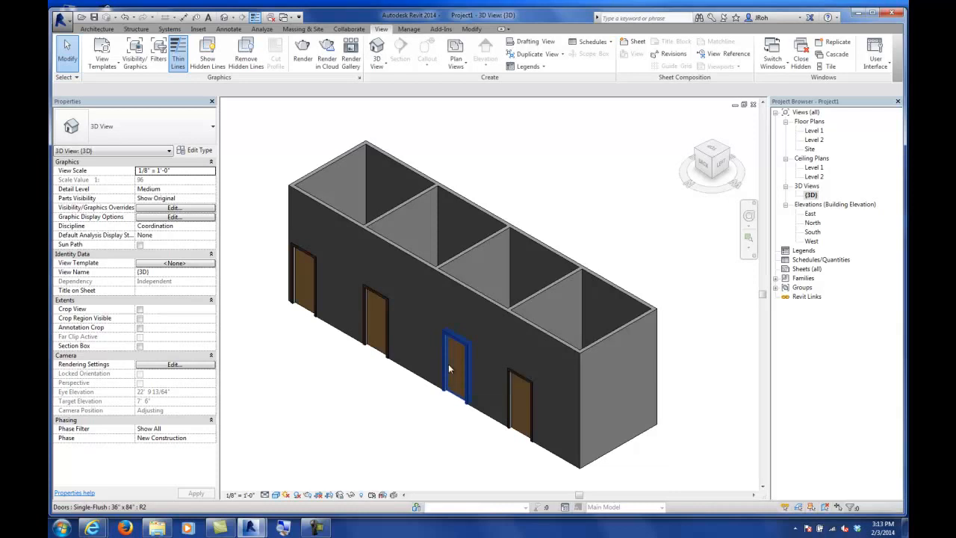
pyautogui.click(449, 368)
pyautogui.press('m')
pyautogui.press('v')
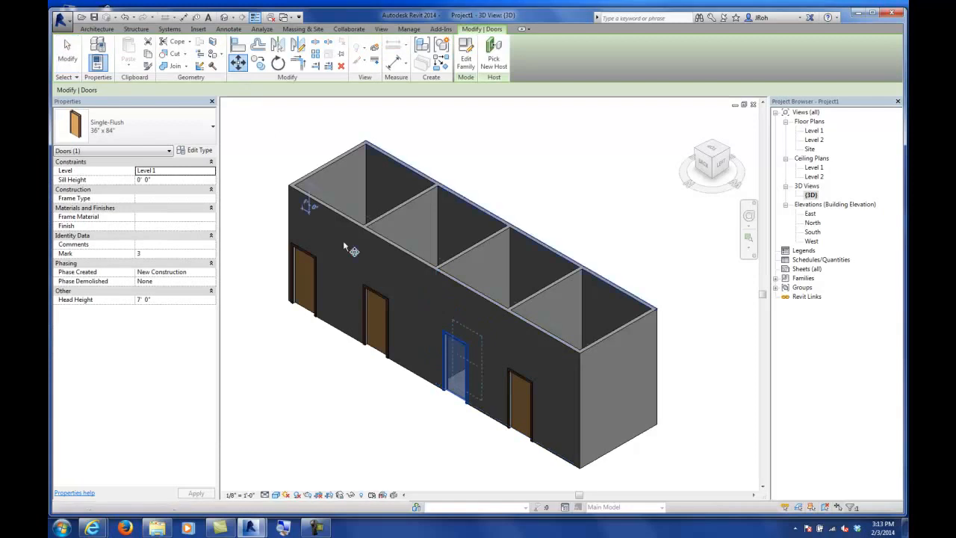
pyautogui.click(436, 405)
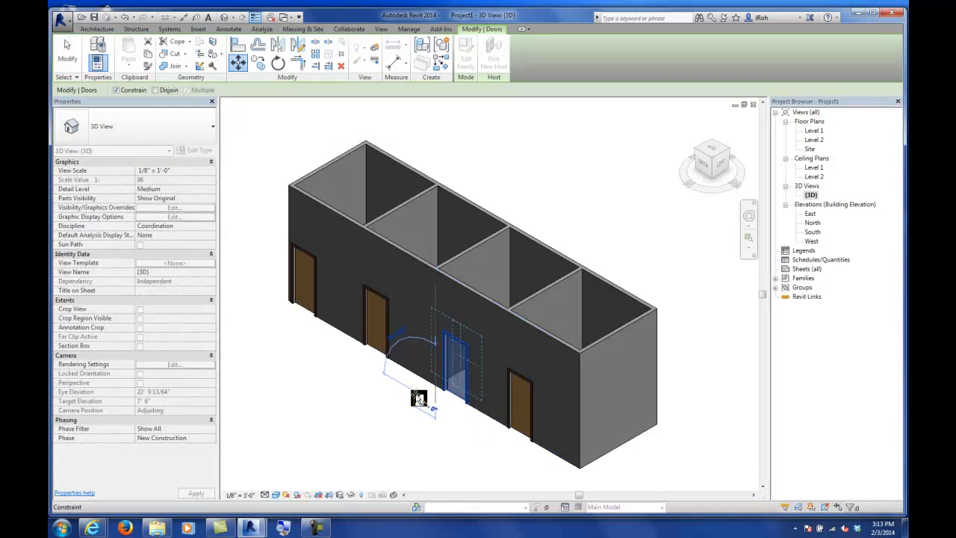
pyautogui.click(419, 398)
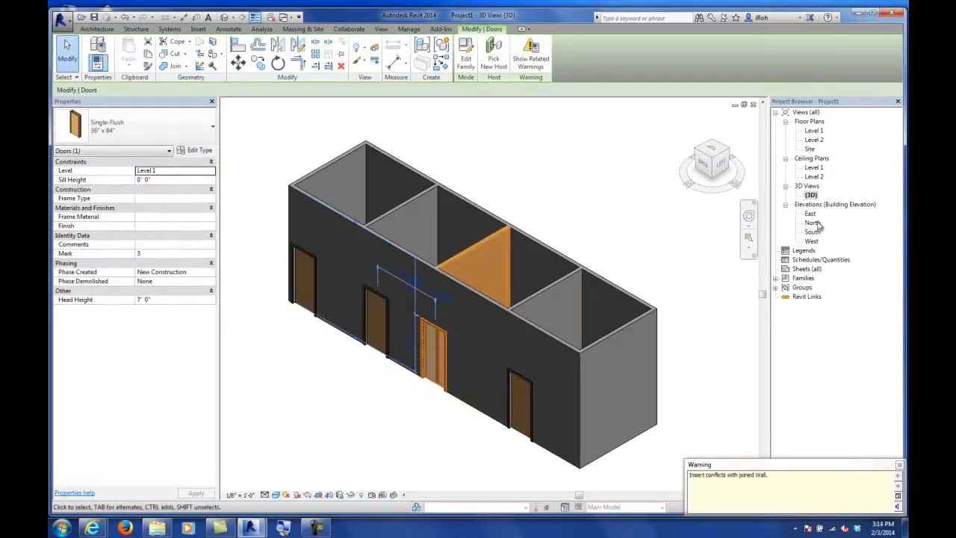
# Step: Review the moved door in the North elevation and the Level 1 floor plan
pyautogui.doubleClick(813, 223)
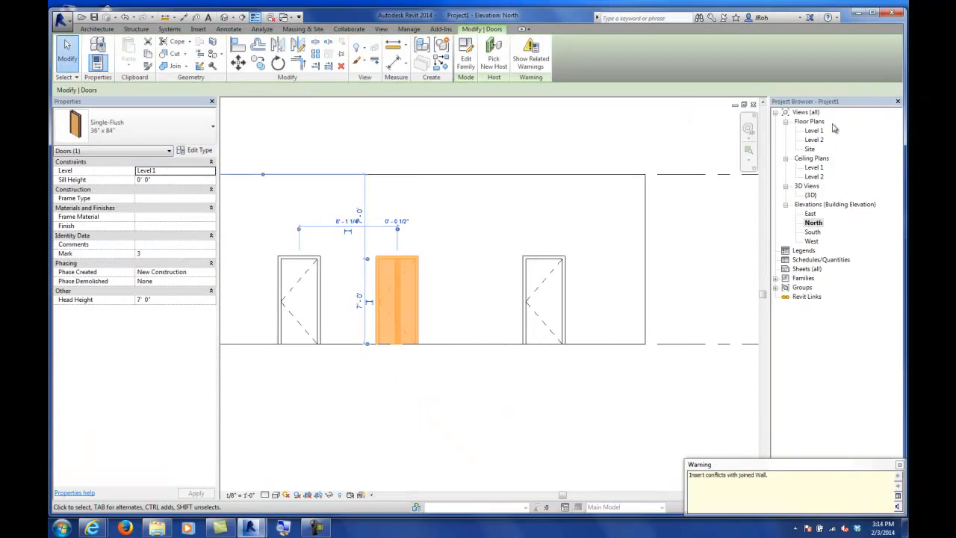
pyautogui.doubleClick(816, 130)
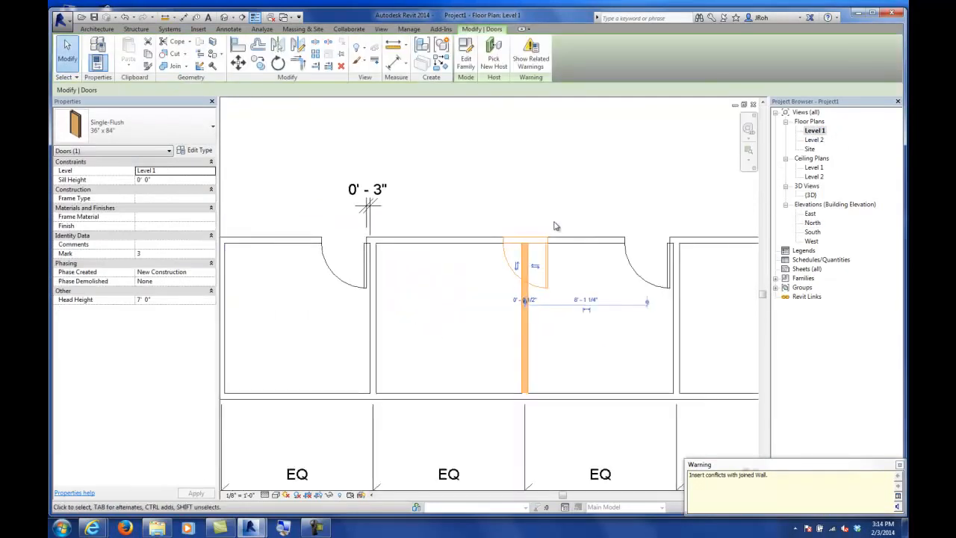
pyautogui.scroll(-3, 554, 225)
pyautogui.click(553, 185)
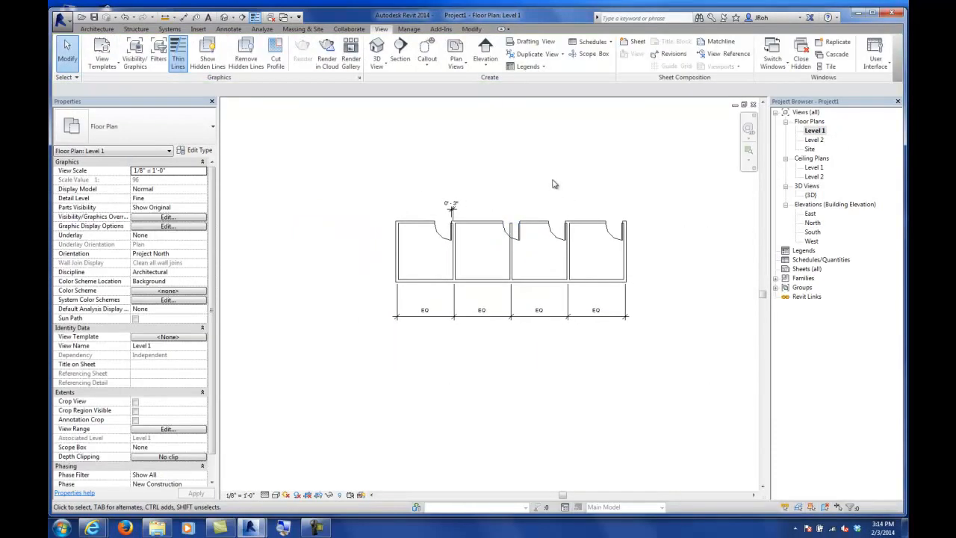
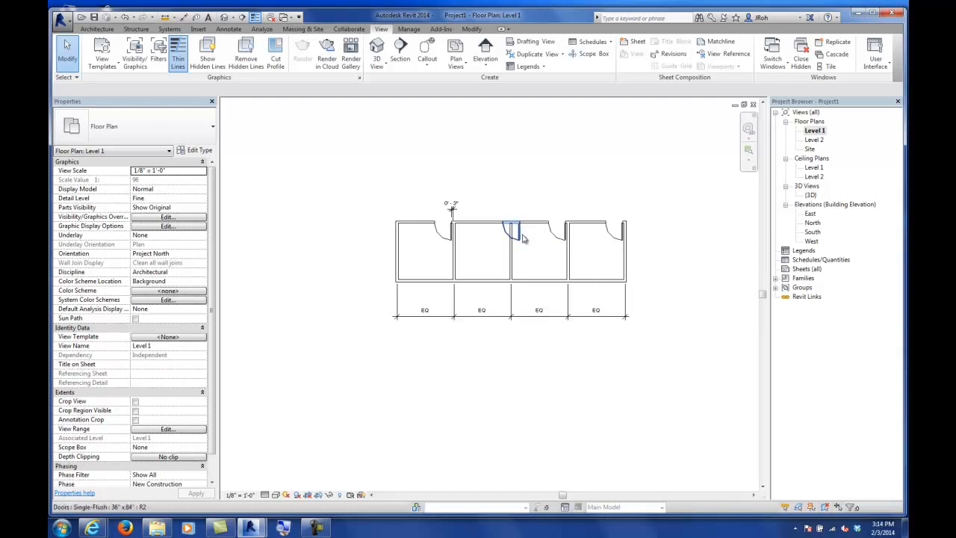
# Step: Delete the door that sits on the interior partition in the Level 1 plan
pyautogui.click(524, 239)
pyautogui.press('Delete')
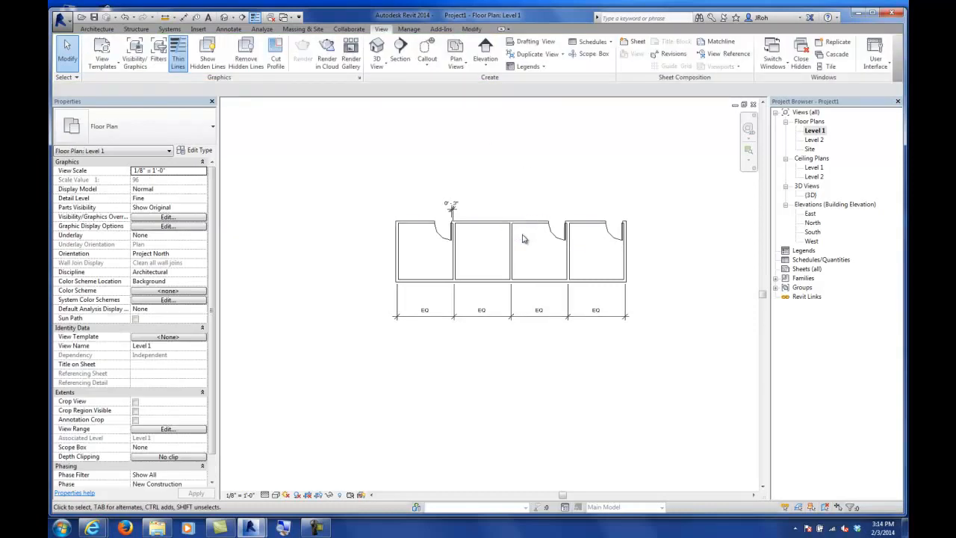
# Step: Save the project as Project1 in My Documents, replacing the existing file
pyautogui.click(94, 16)
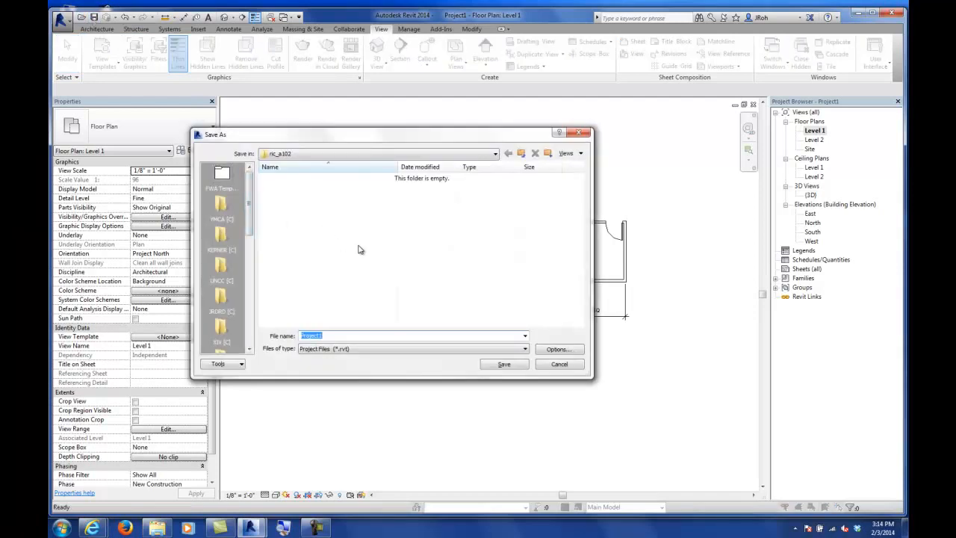
pyautogui.moveTo(249, 206); pyautogui.dragTo(252, 263)
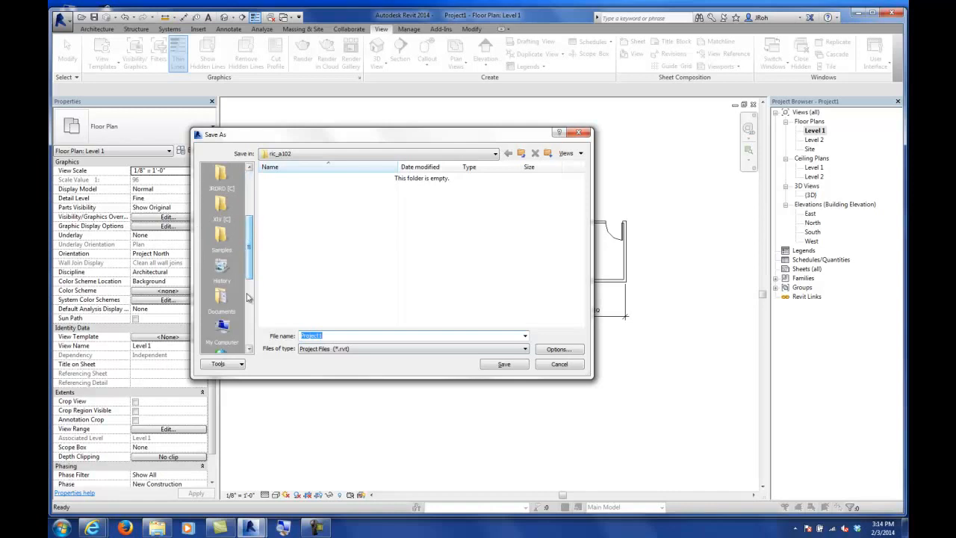
pyautogui.click(222, 298)
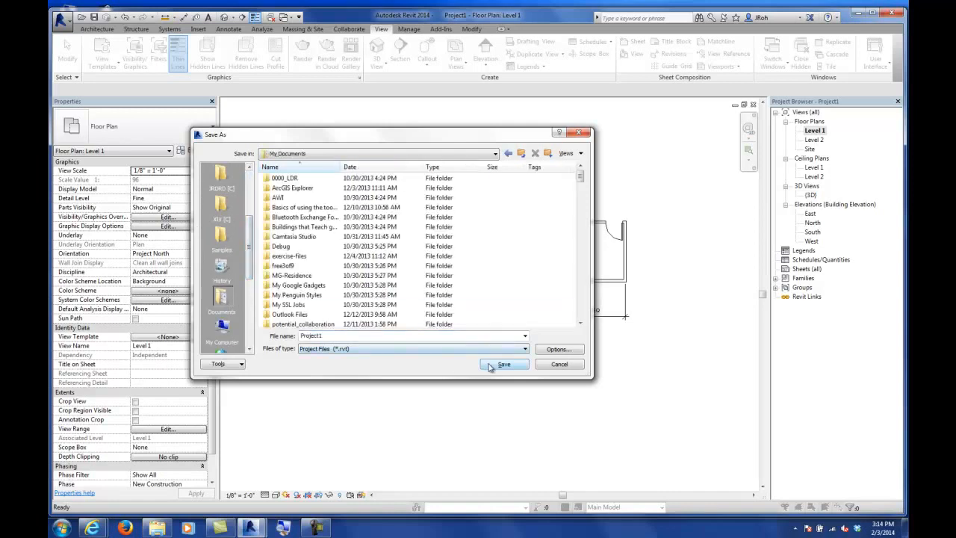
pyautogui.click(504, 364)
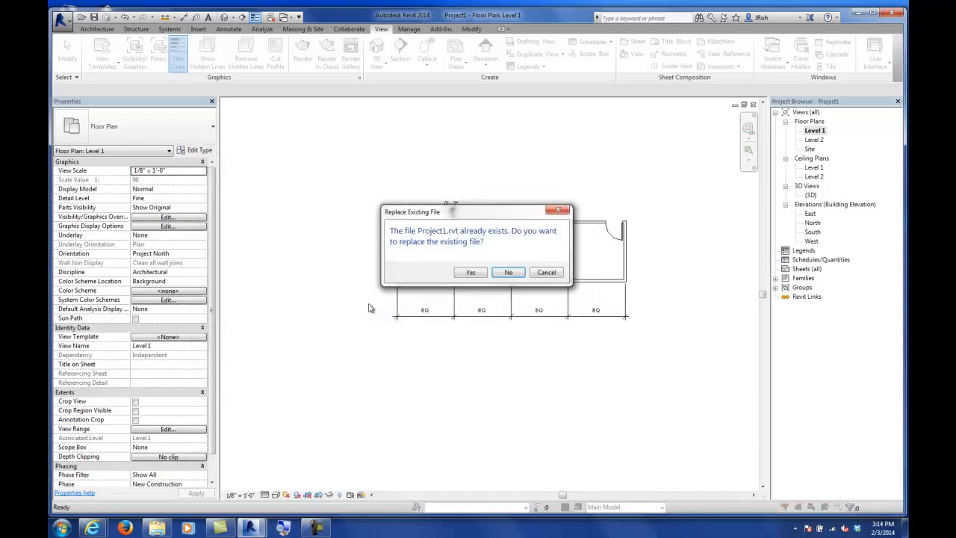
pyautogui.click(474, 274)
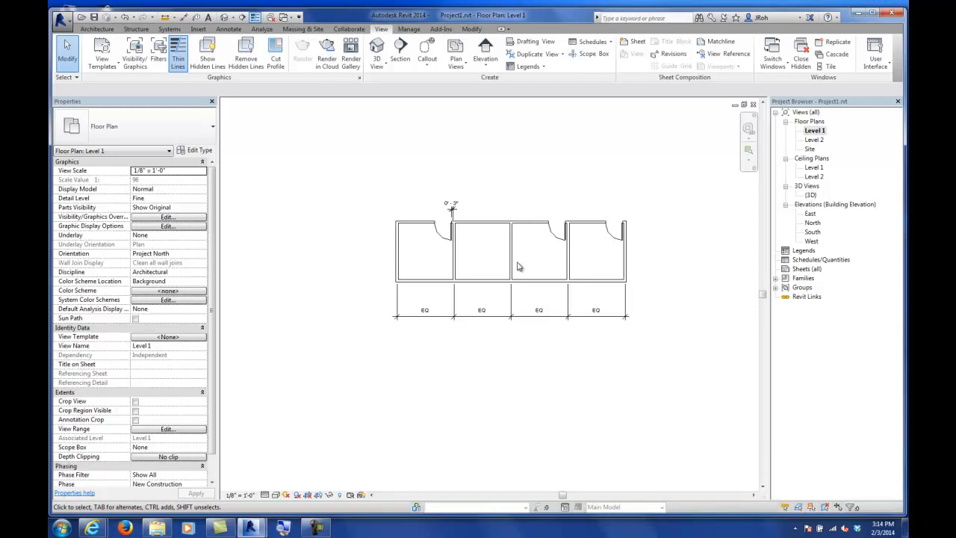
# Step: Set the middle interior partition's base offset to 5'
pyautogui.moveTo(518, 266); pyautogui.dragTo(509, 282, button='middle')
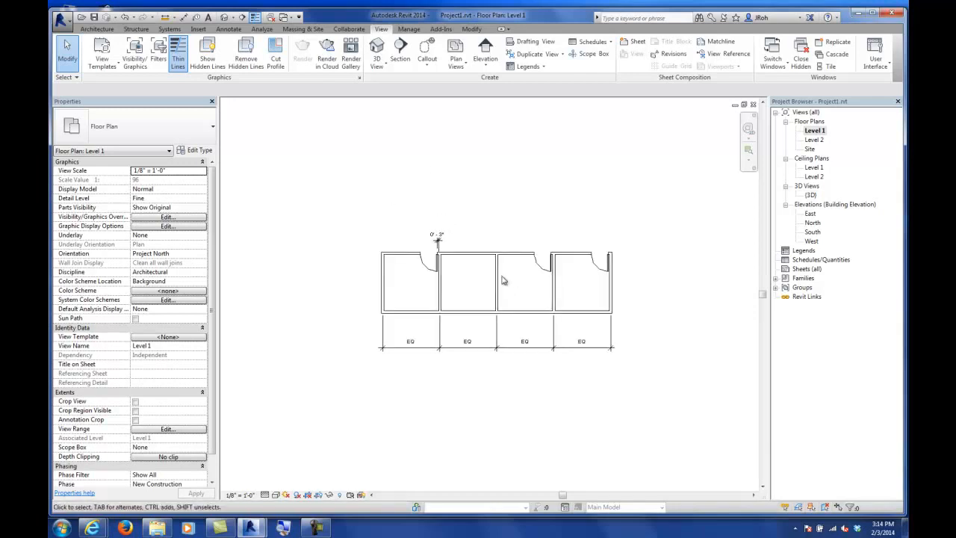
pyautogui.scroll(3, 502, 280)
pyautogui.scroll(3, 502, 280)
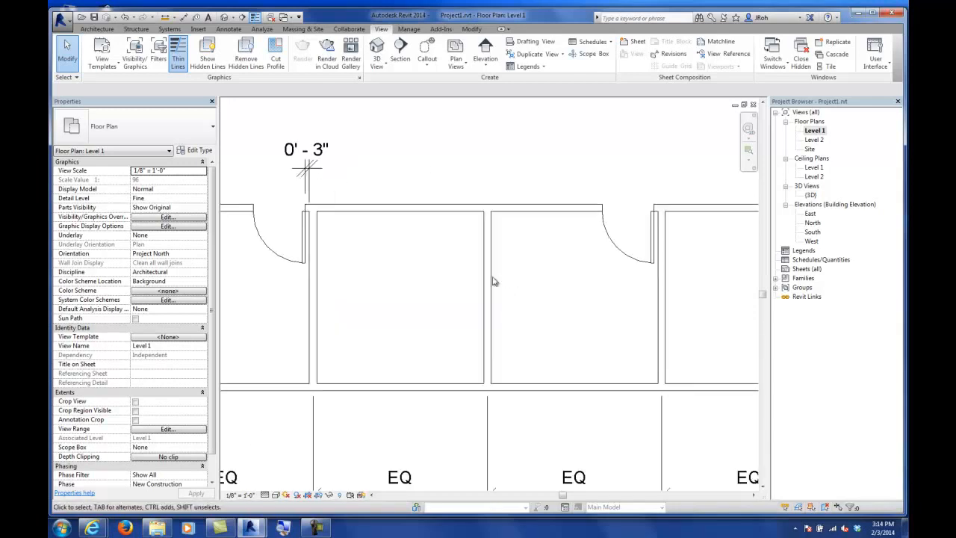
pyautogui.click(490, 281)
pyautogui.scroll(-2, 523, 267)
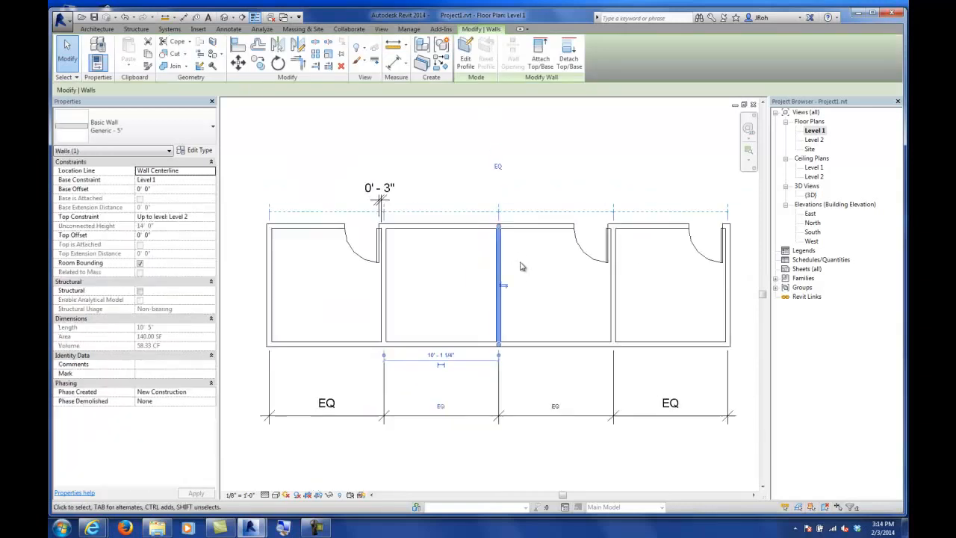
pyautogui.scroll(3, 506, 257)
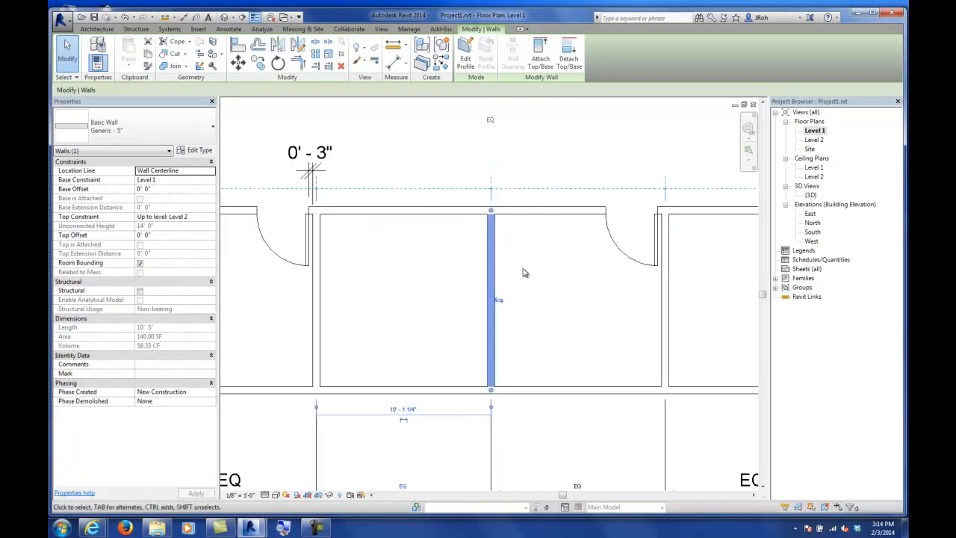
pyautogui.scroll(-1, 493, 255)
pyautogui.scroll(-1, 487, 249)
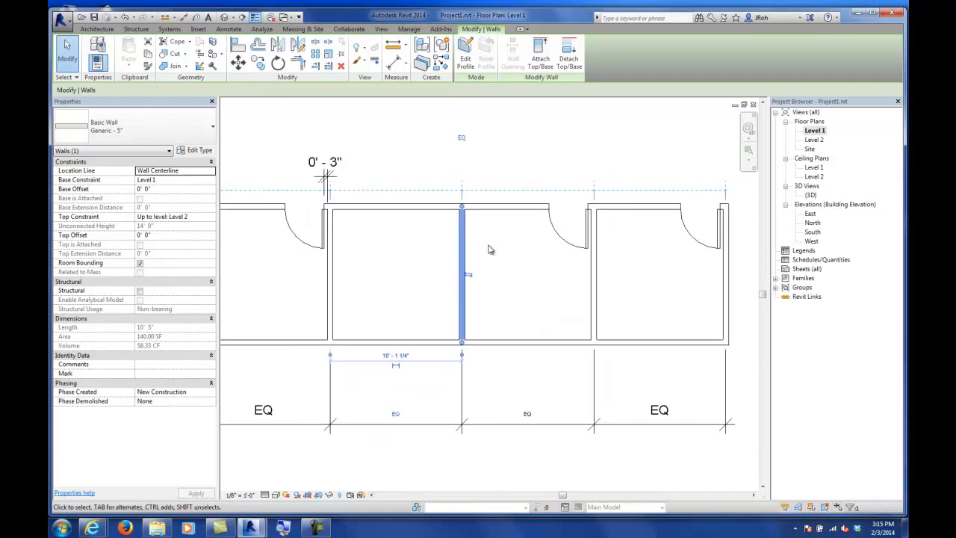
pyautogui.click(168, 190)
pyautogui.write('5')
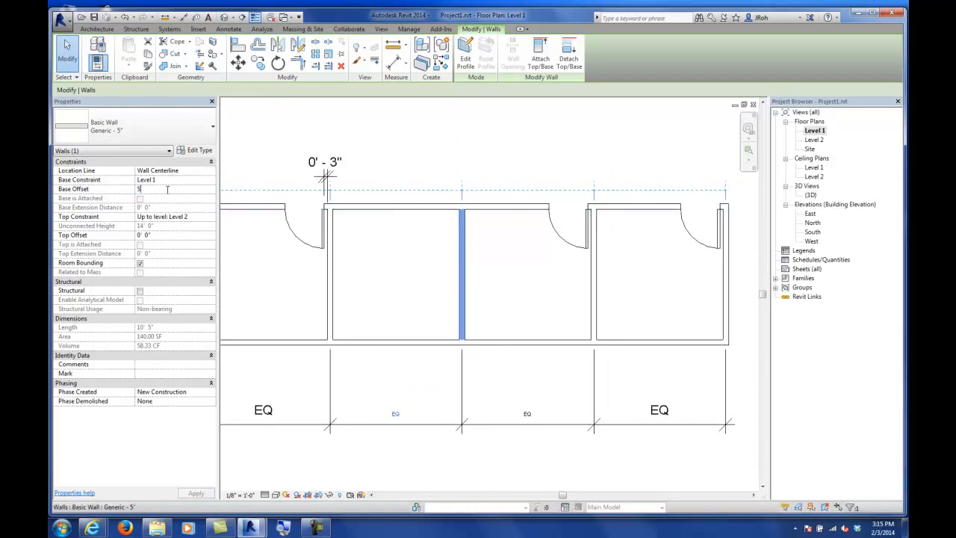
pyautogui.click(385, 119)
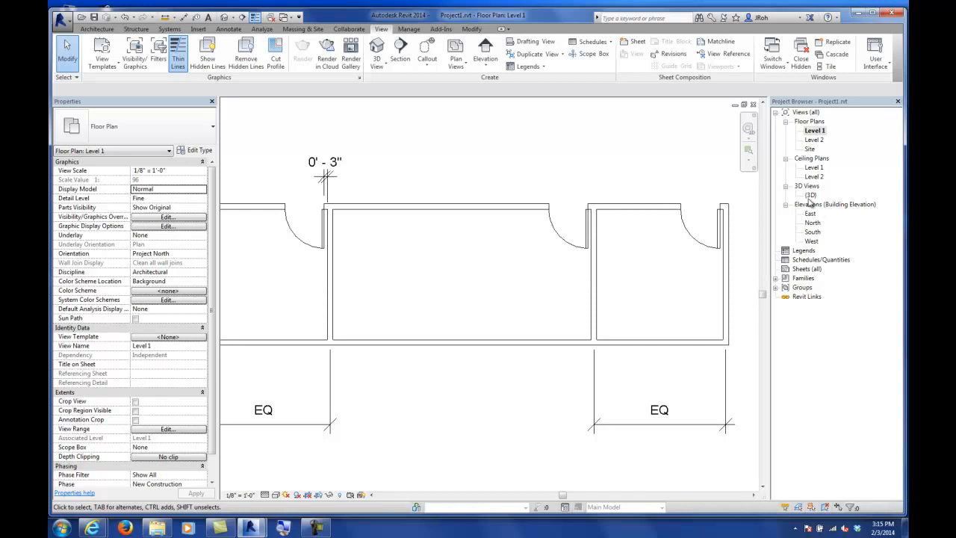
# Step: Inspect the raised partition in the 3D view, then return to the Level 1 floor plan
pyautogui.doubleClick(810, 195)
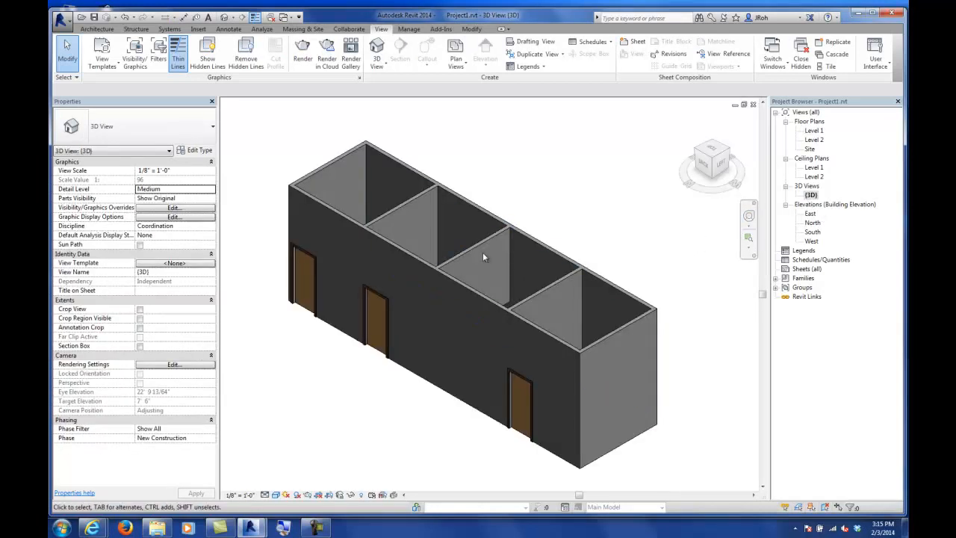
pyautogui.click(482, 249)
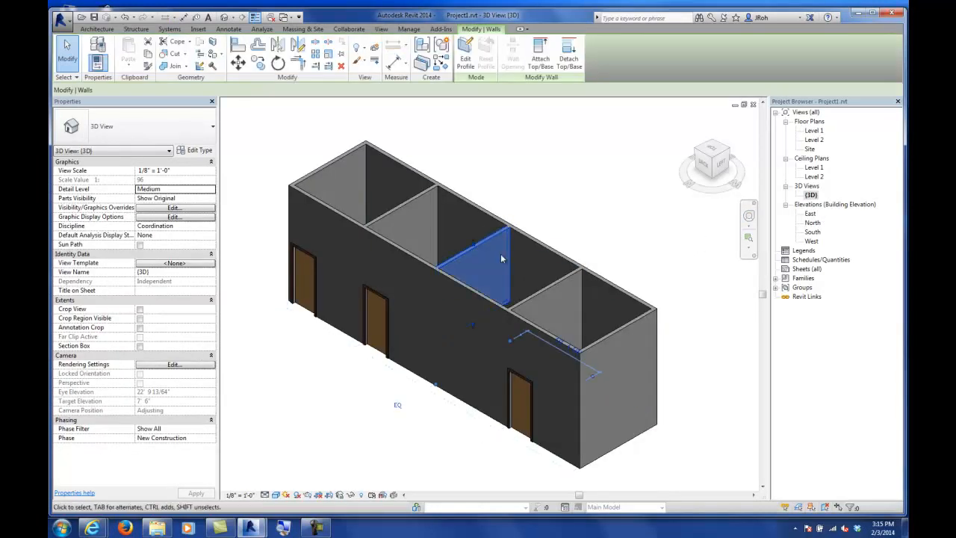
pyautogui.keyDown('shift'); pyautogui.moveTo(563, 255); pyautogui.dragTo(503, 325, button='middle'); pyautogui.keyUp('shift')
pyautogui.click(717, 181)
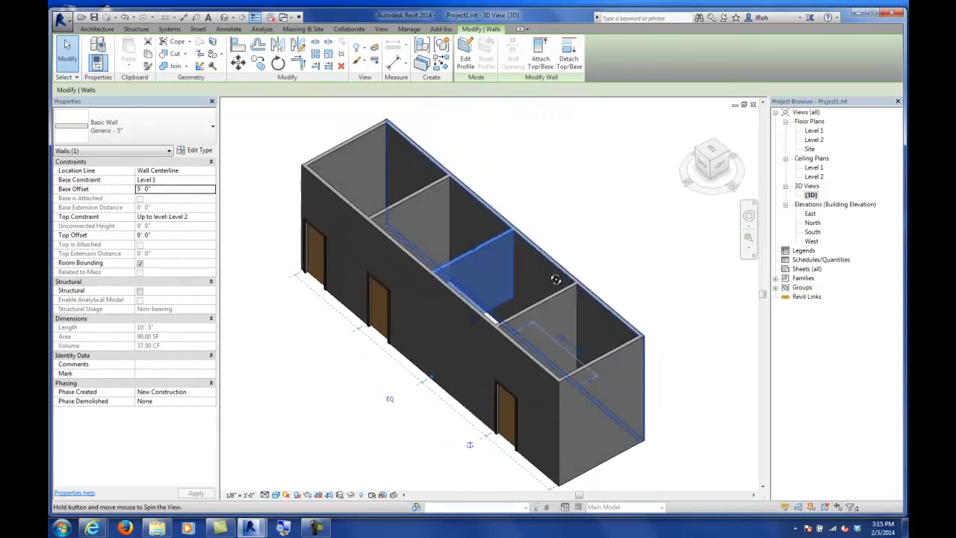
pyautogui.doubleClick(814, 130)
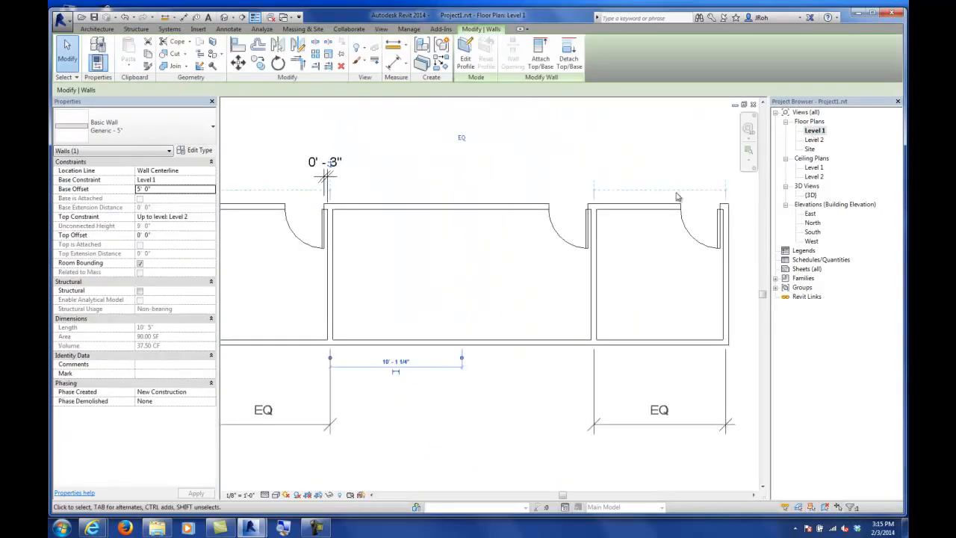
pyautogui.click(578, 174)
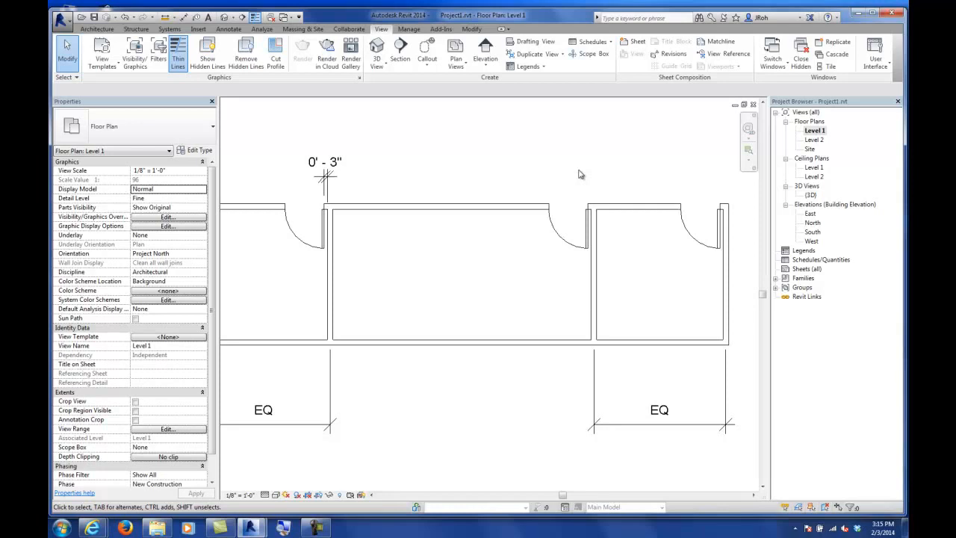
# Step: Edit the cut plane offset in the Level 1 plan's view range
pyautogui.scroll(-2, 578, 174)
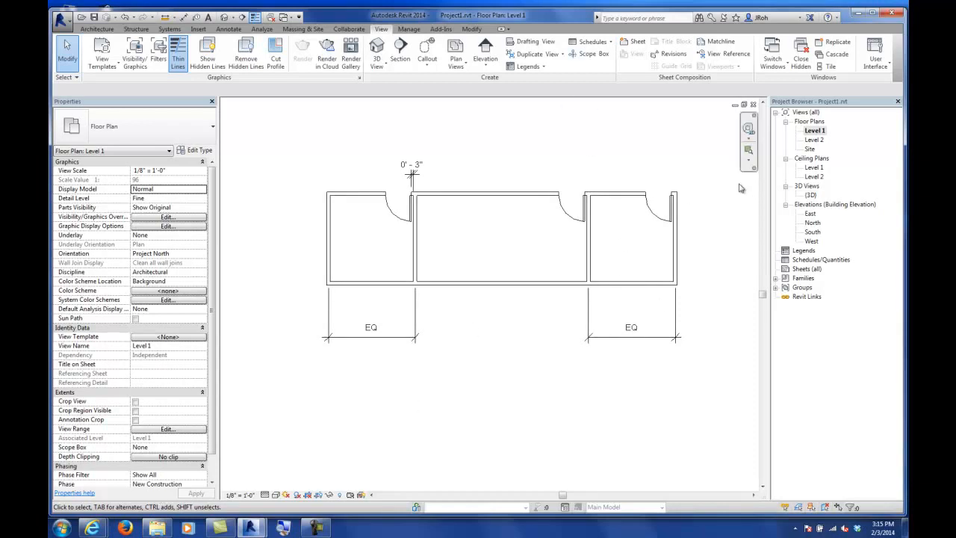
pyautogui.click(815, 132)
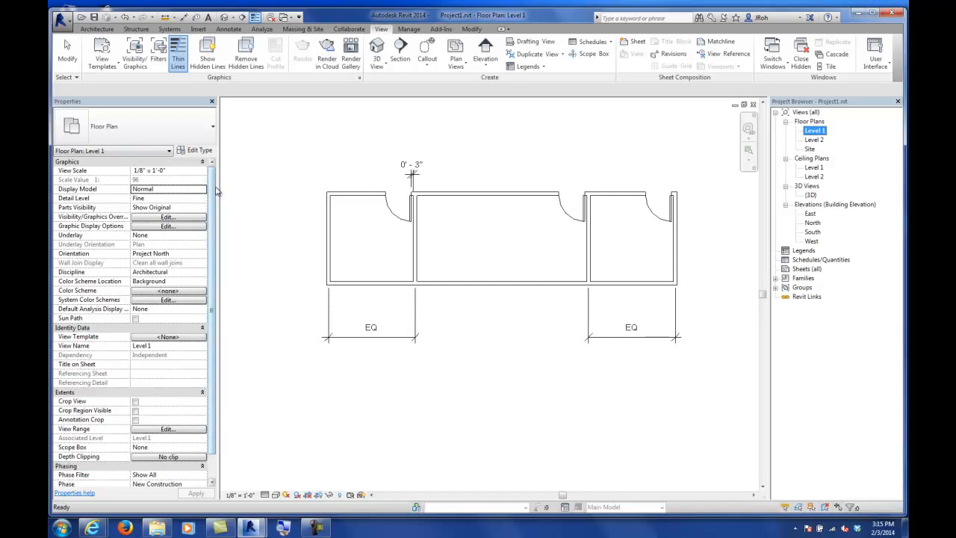
pyautogui.scroll(-2, 216, 217)
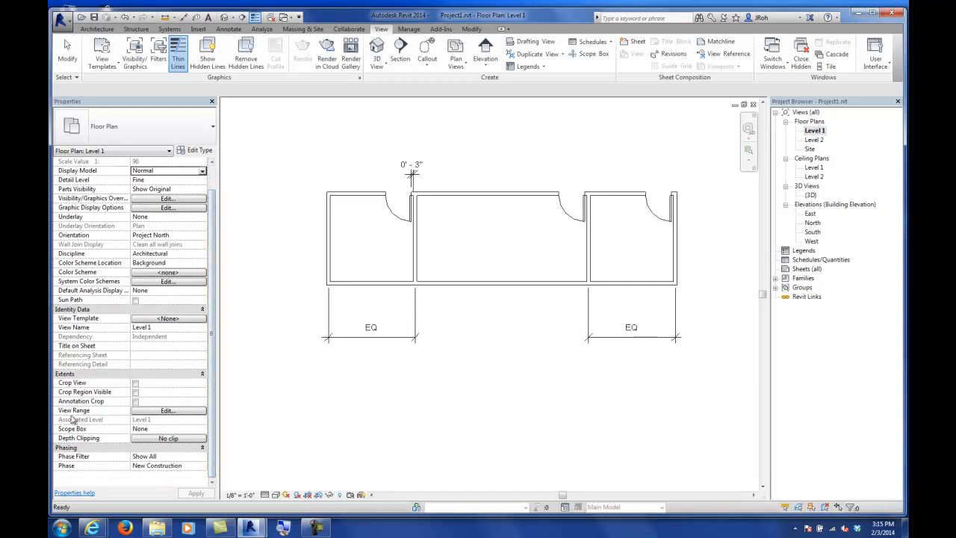
pyautogui.click(165, 412)
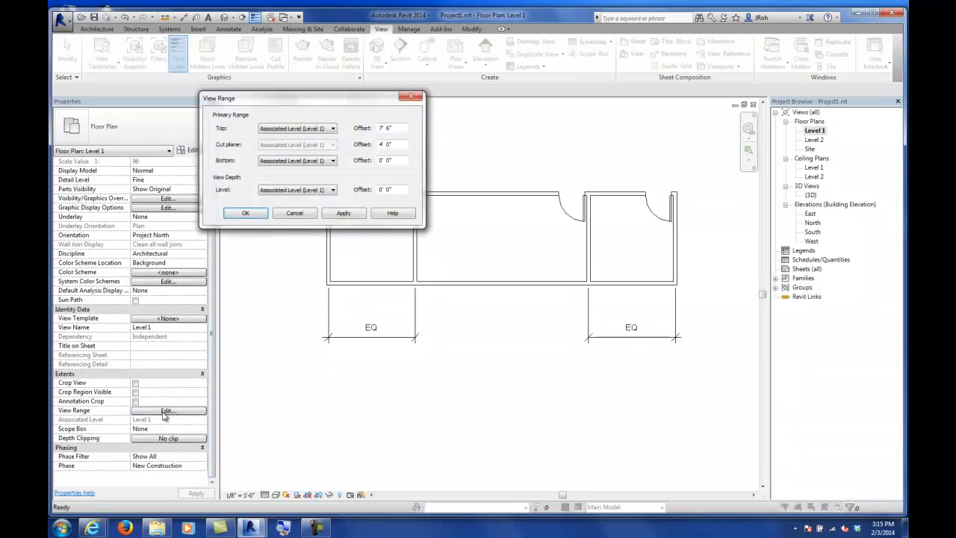
pyautogui.moveTo(298, 100); pyautogui.dragTo(346, 178)
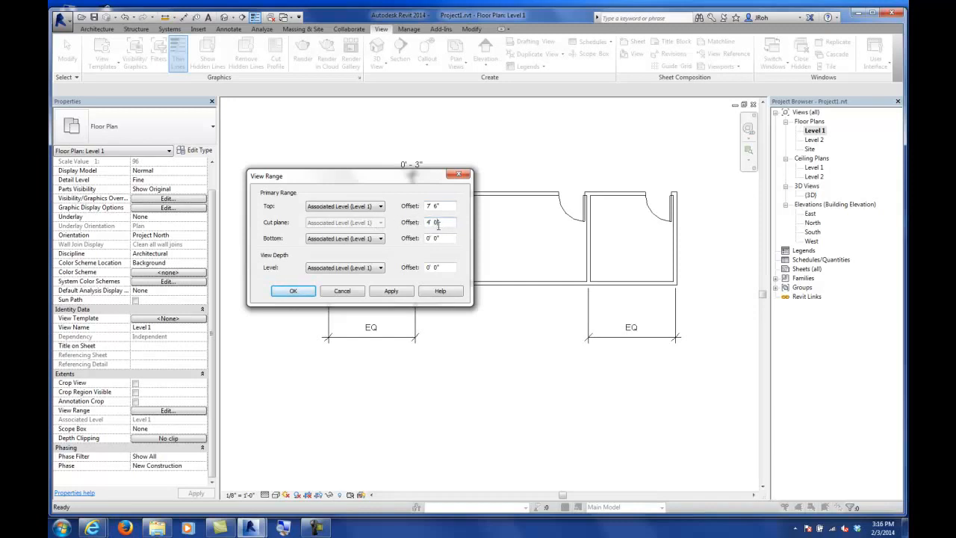
pyautogui.moveTo(440, 222); pyautogui.dragTo(401, 224)
pyautogui.click(293, 290)
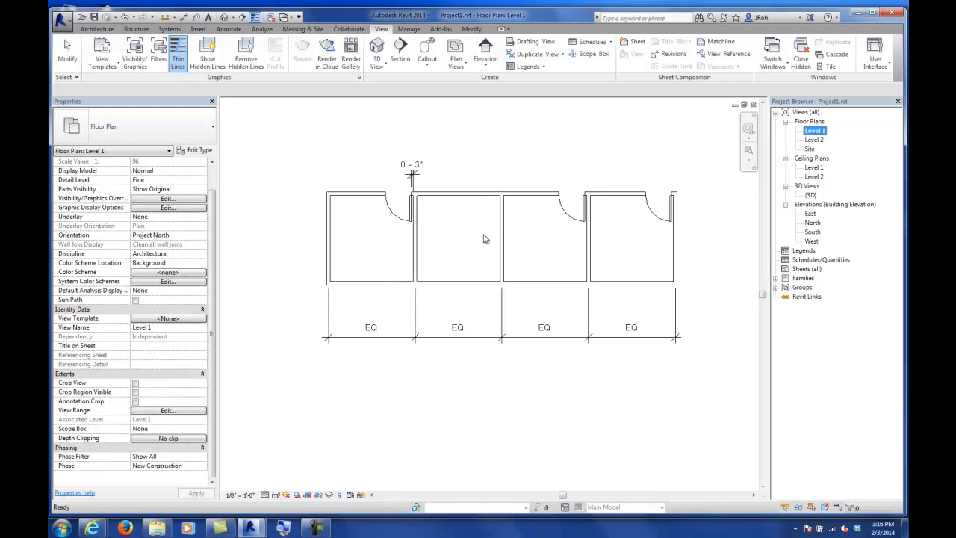
pyautogui.click(466, 233)
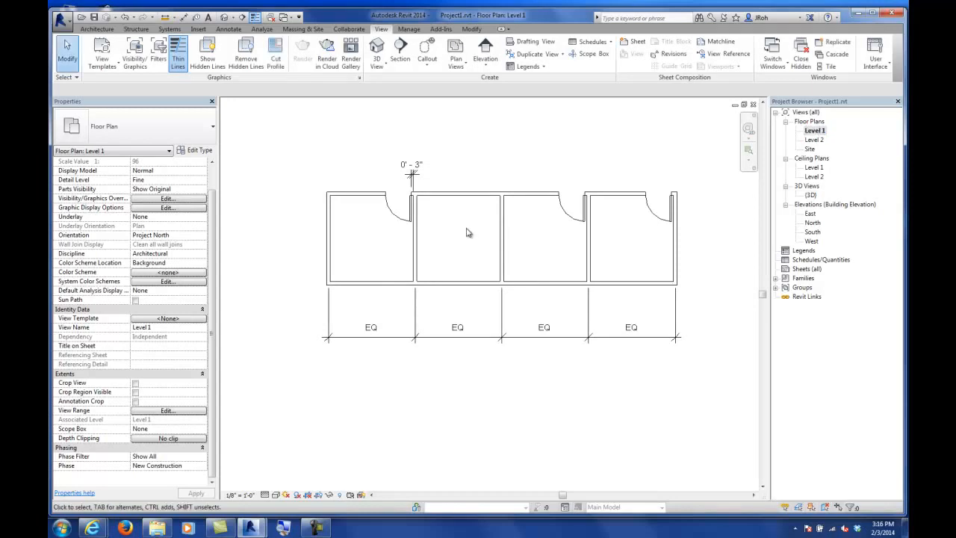
# Step: Review the partitions and doors in the Level 1 plan and the North elevation
pyautogui.moveTo(601, 177); pyautogui.dragTo(546, 213, button='middle')
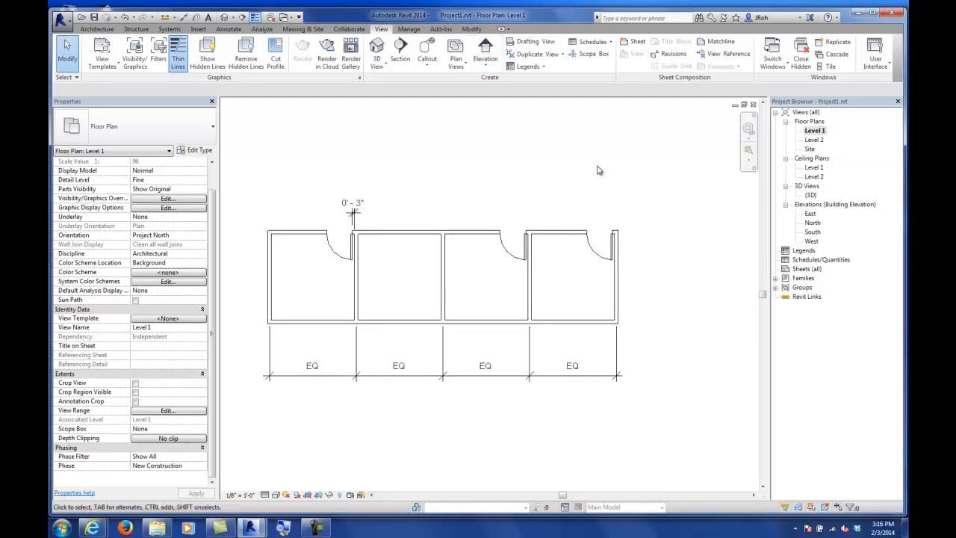
pyautogui.click(808, 133)
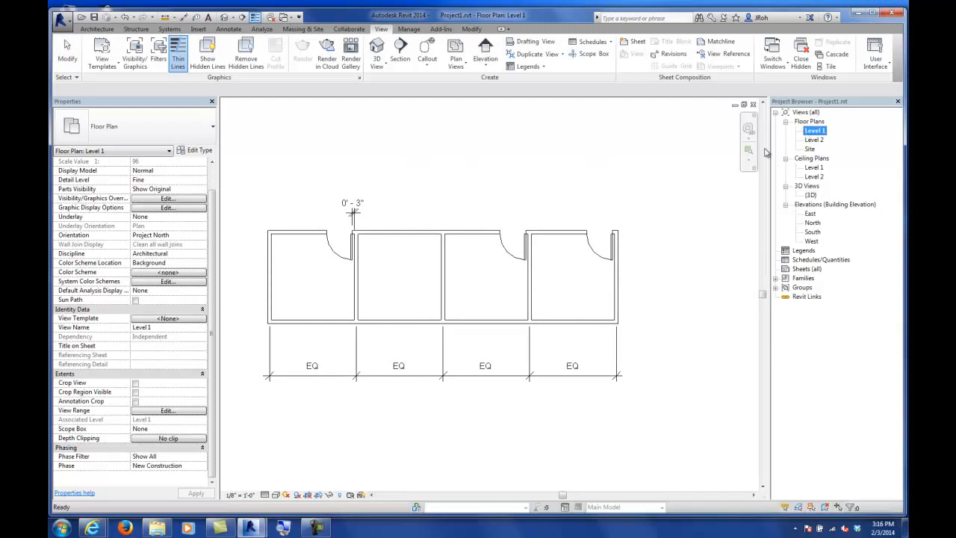
pyautogui.click(558, 193)
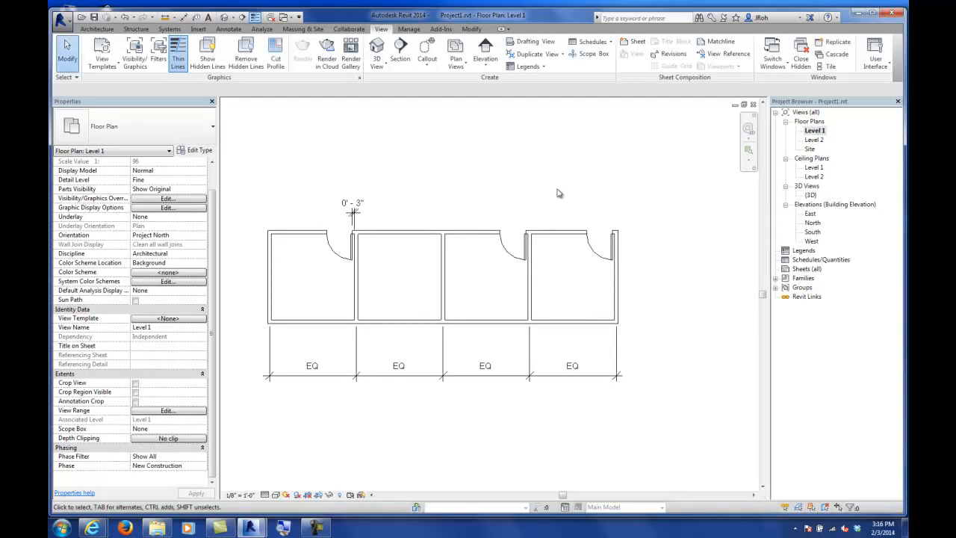
pyautogui.moveTo(433, 215); pyautogui.dragTo(496, 218, button='middle')
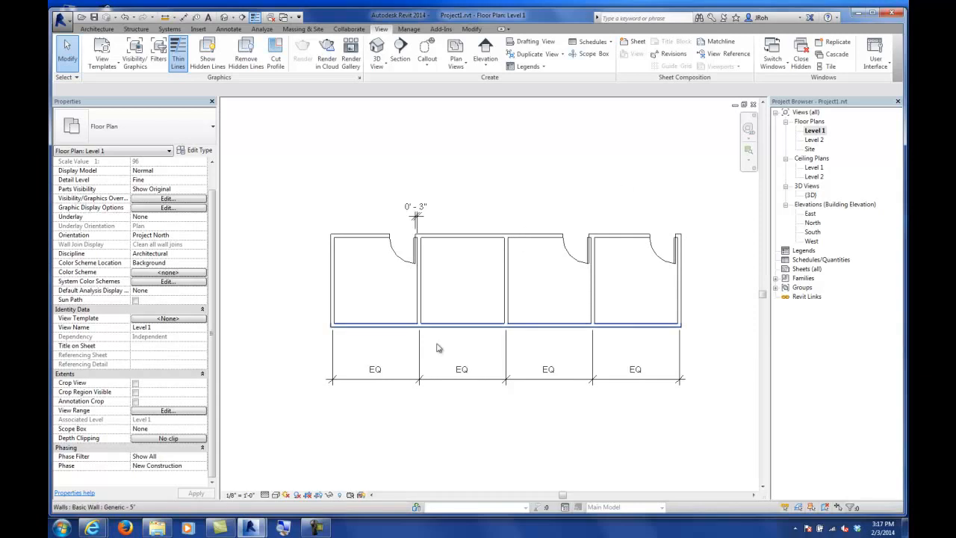
pyautogui.moveTo(563, 171); pyautogui.dragTo(538, 175, button='middle')
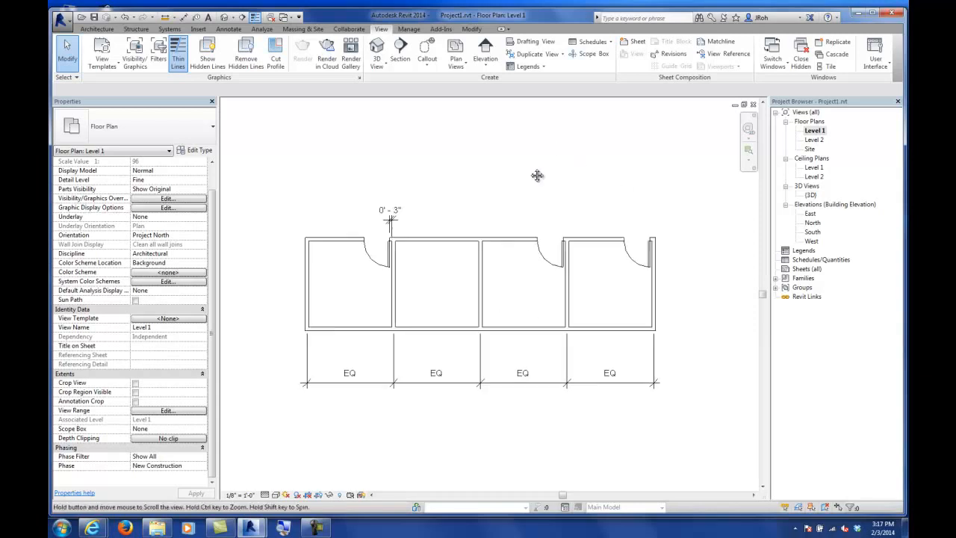
pyautogui.doubleClick(813, 222)
pyautogui.scroll(-4, 523, 292)
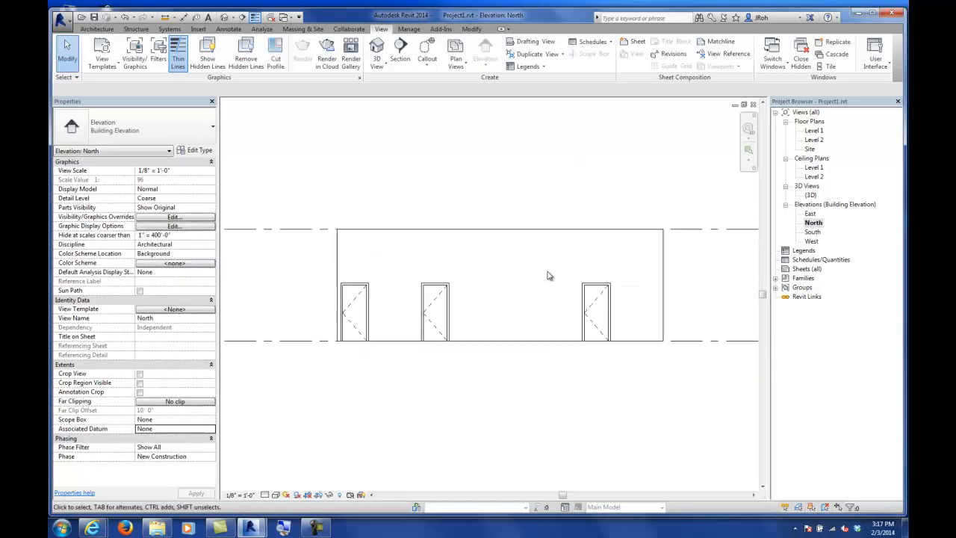
pyautogui.doubleClick(813, 131)
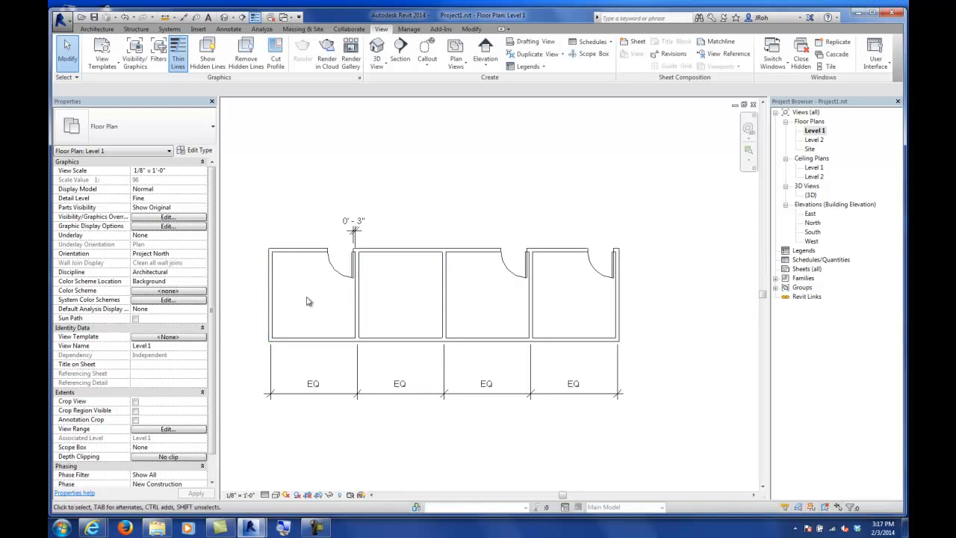
pyautogui.moveTo(309, 301); pyautogui.dragTo(369, 312, button='middle')
pyautogui.scroll(-1, 361, 217)
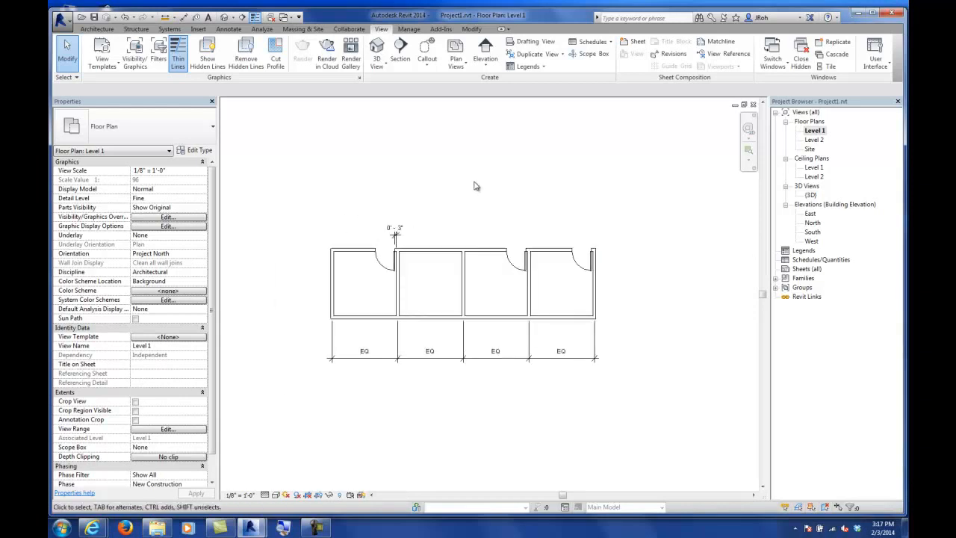
# Step: Copy the door from the third room into the second room, against its right partition
pyautogui.moveTo(475, 182); pyautogui.dragTo(470, 273, button='middle')
pyautogui.scroll(4, 515, 367)
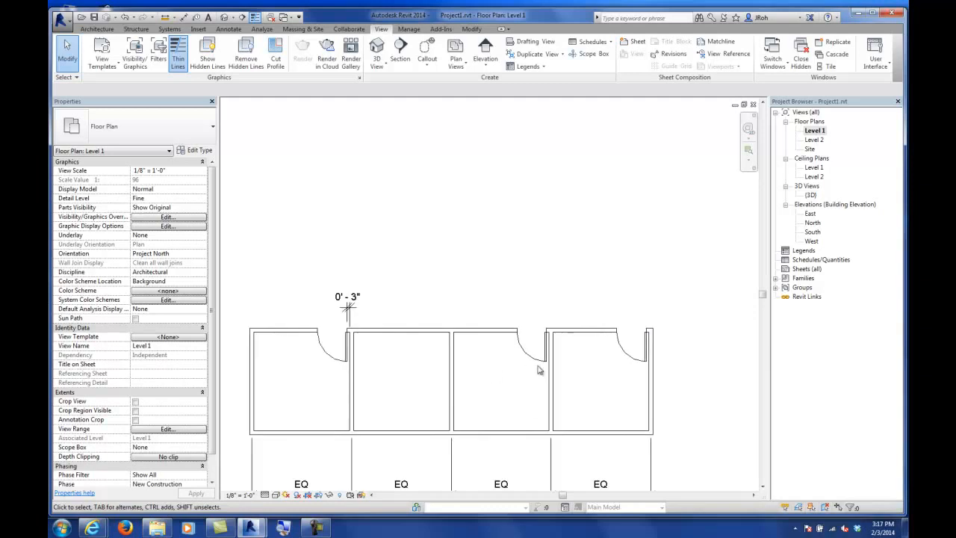
pyautogui.click(535, 363)
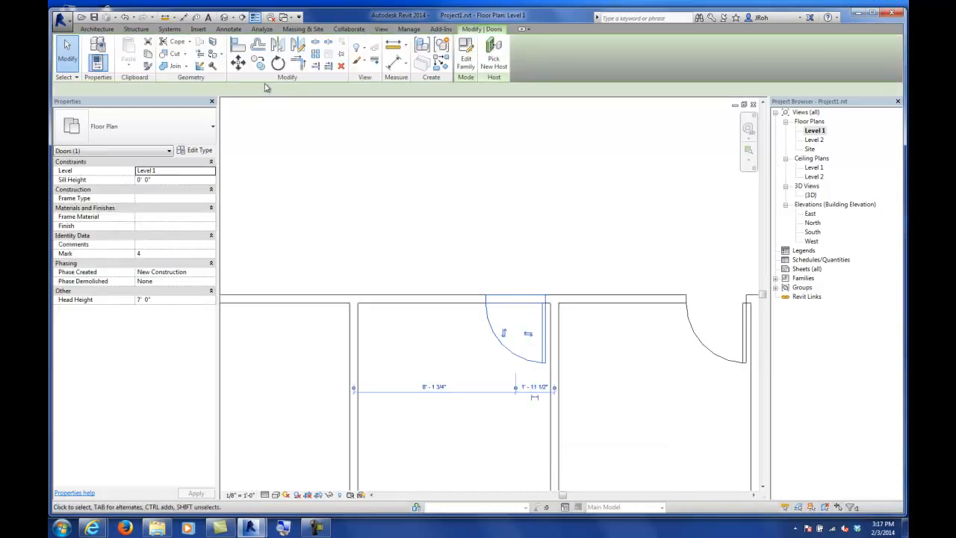
pyautogui.press('c')
pyautogui.press('o')
pyautogui.click(550, 303)
pyautogui.click(350, 304)
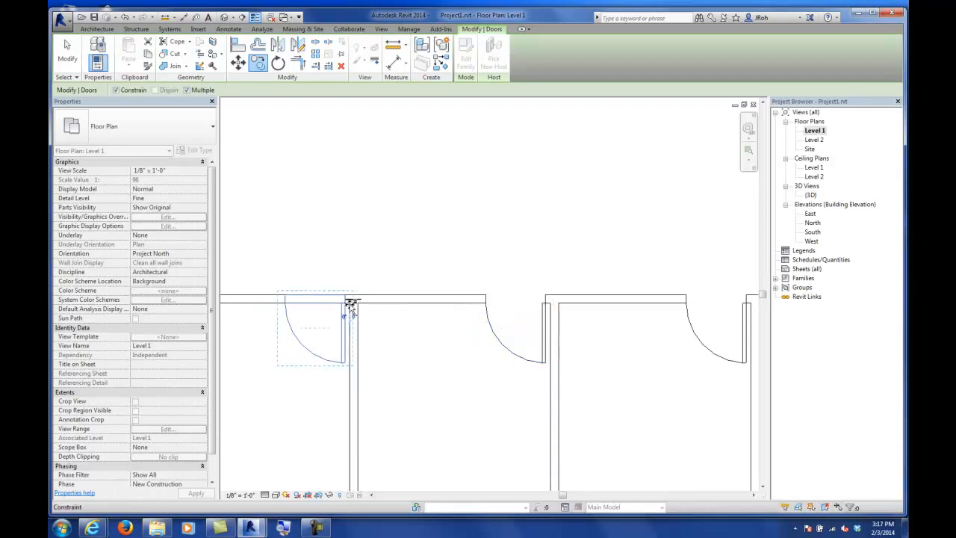
pyautogui.click(71, 57)
# Step: Draw a short vertical Generic - 5" wall to the west of the building
pyautogui.scroll(-5, 385, 231)
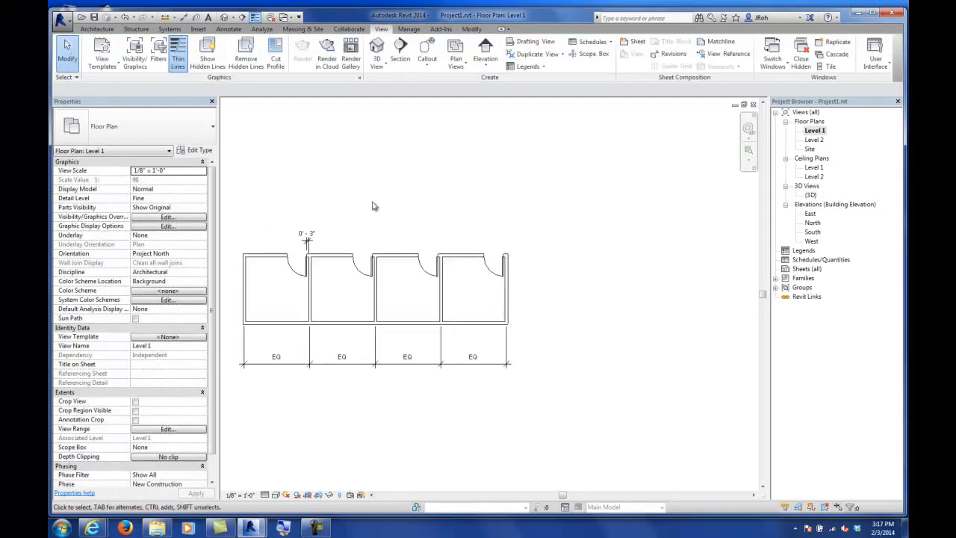
pyautogui.moveTo(442, 168)
pyautogui.mouseDown(button='middle')
pyautogui.moveTo(486, 241)
pyautogui.moveTo(586, 255)
pyautogui.mouseUp(button='middle')
pyautogui.moveTo(412, 252); pyautogui.dragTo(510, 234, button='middle')
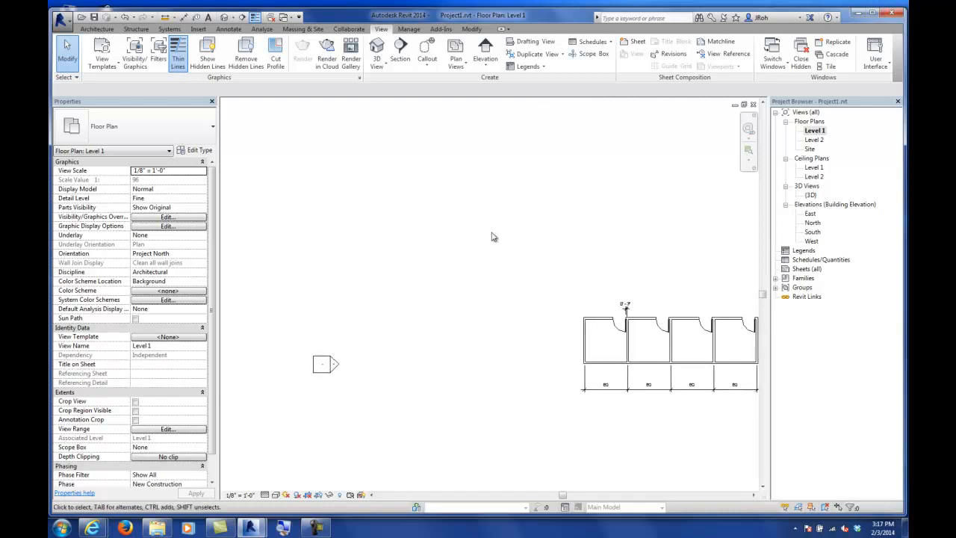
pyautogui.click(97, 29)
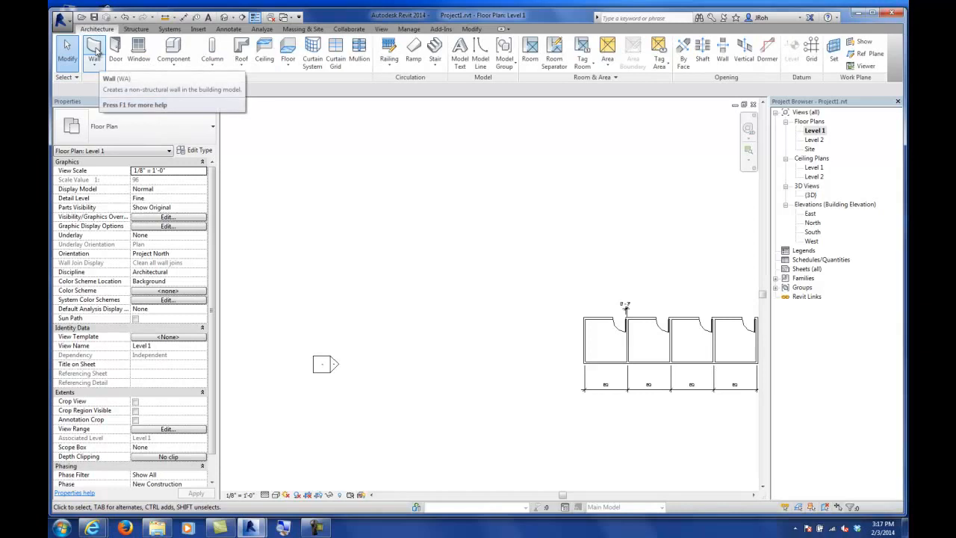
pyautogui.click(94, 50)
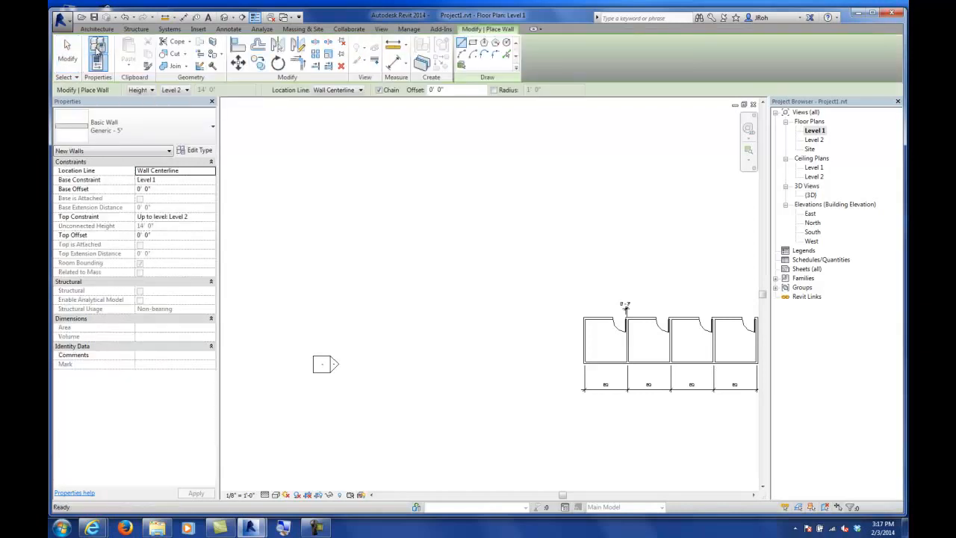
pyautogui.click(111, 132)
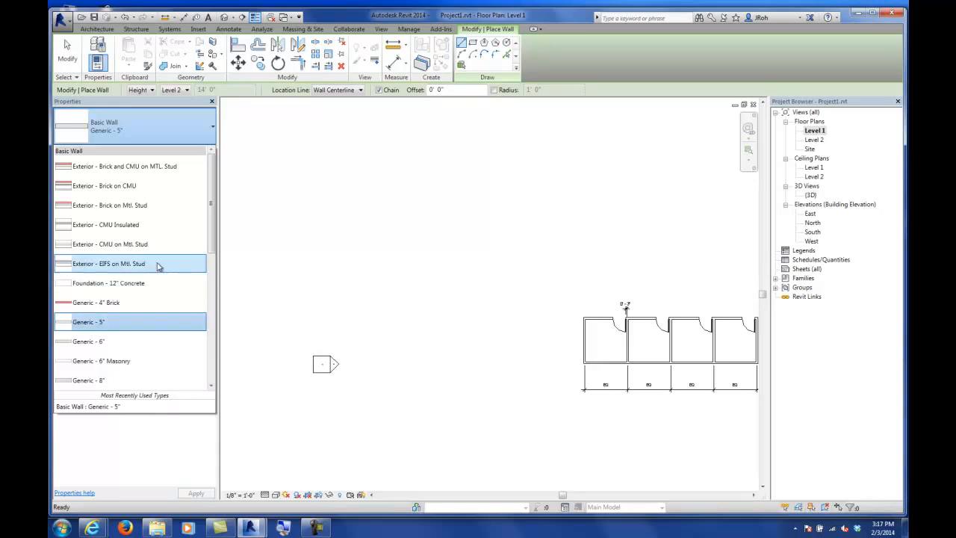
pyautogui.scroll(-2, 80, 280)
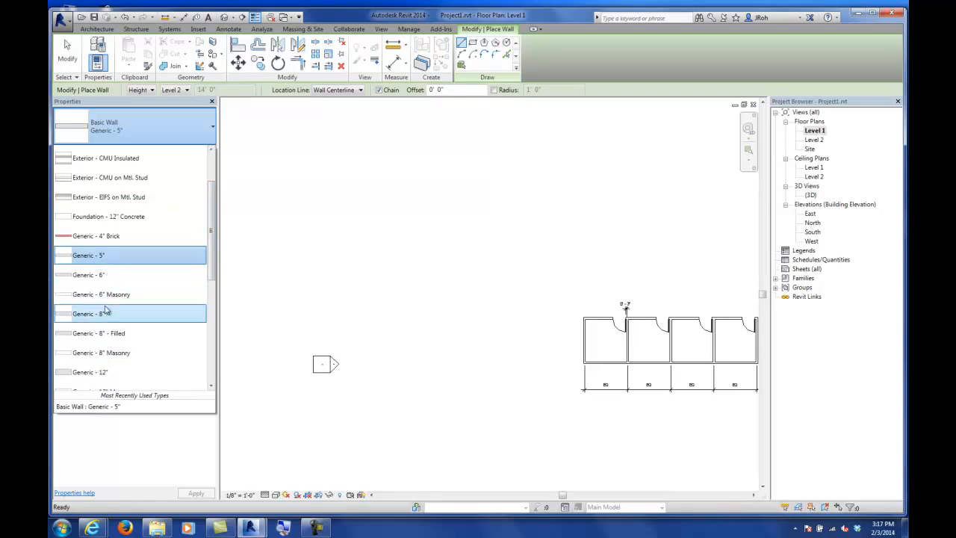
pyautogui.click(82, 254)
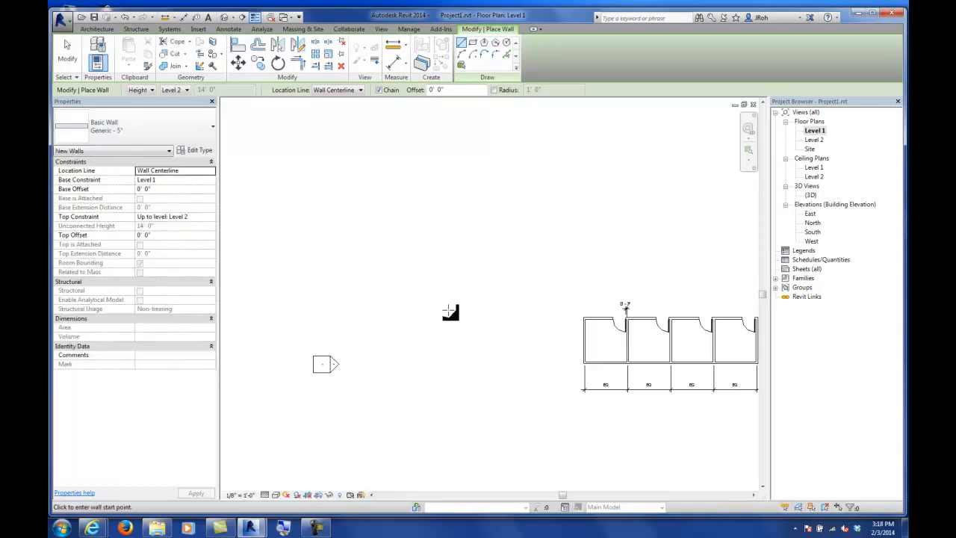
pyautogui.click(469, 349)
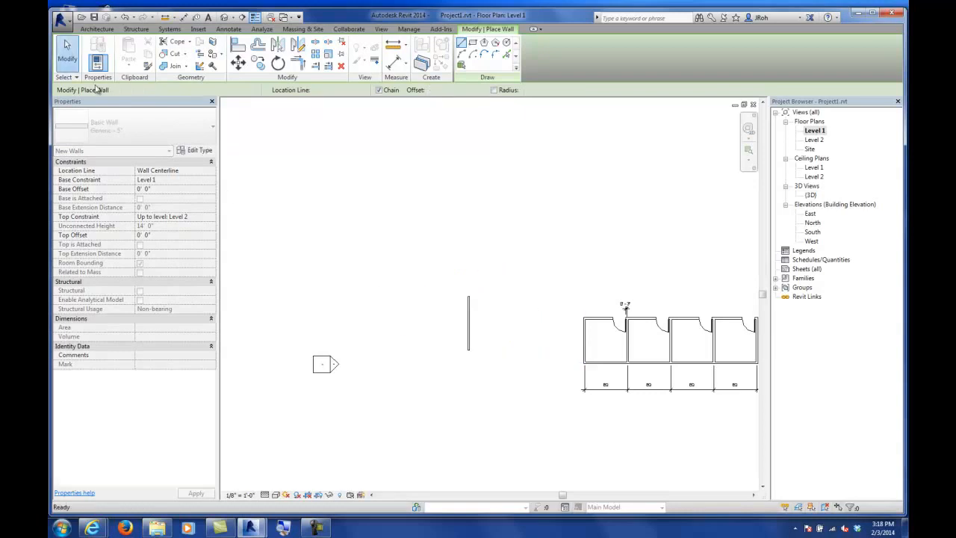
pyautogui.click(68, 53)
# Step: Select the new wall and duplicate its type as Generic - 9"
pyautogui.scroll(5, 421, 226)
pyautogui.scroll(1, 421, 227)
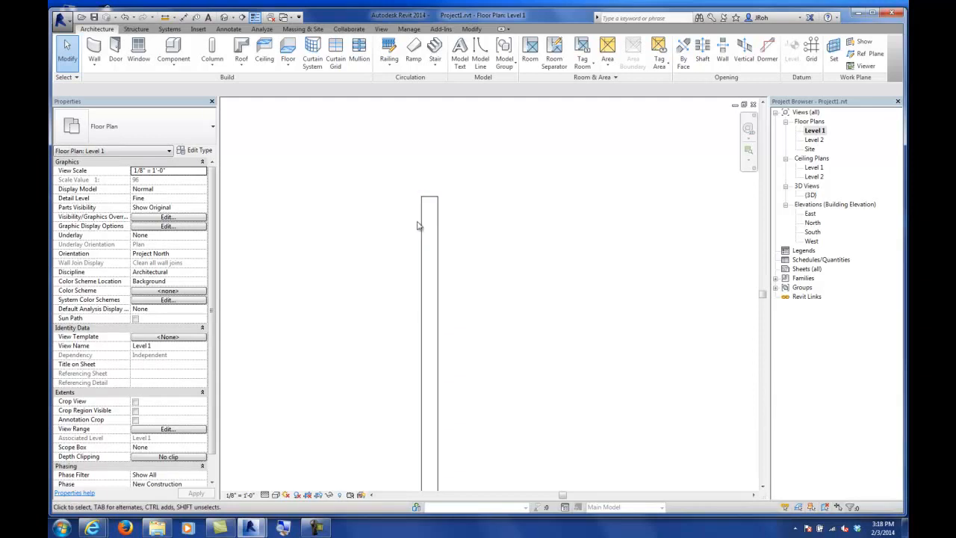
pyautogui.click(420, 227)
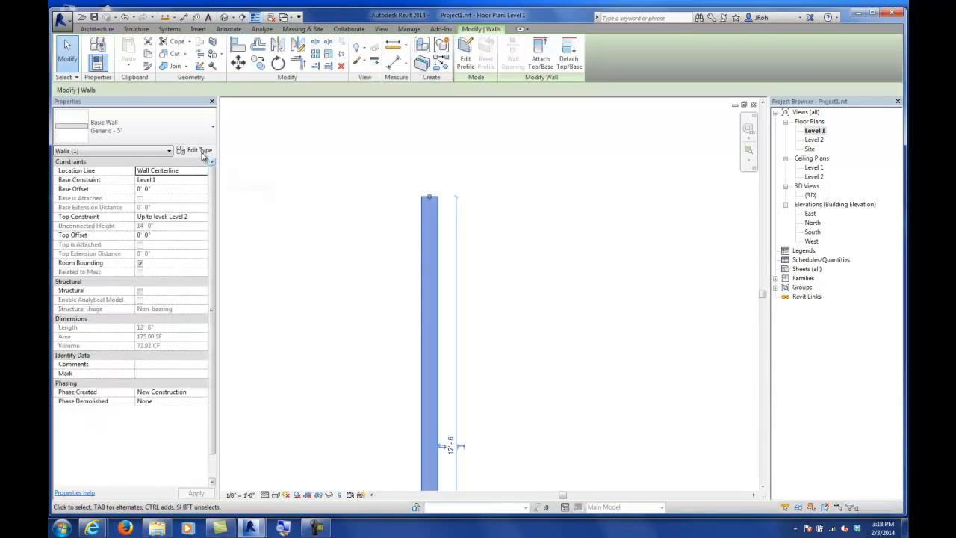
pyautogui.click(200, 150)
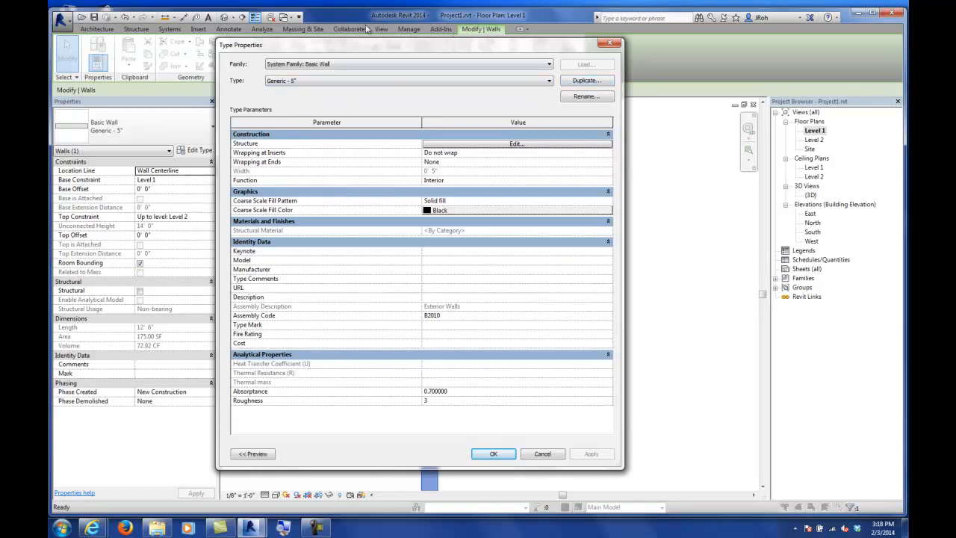
pyautogui.click(585, 82)
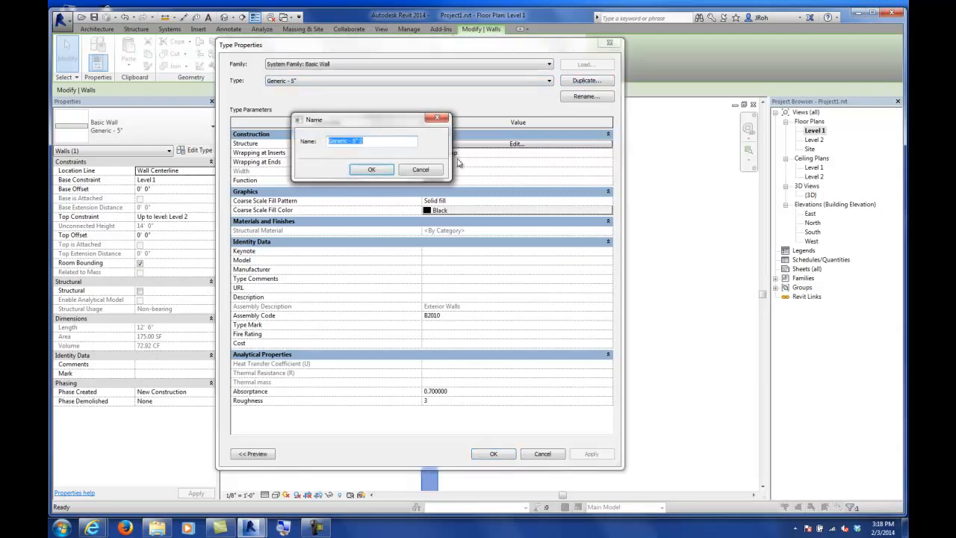
pyautogui.moveTo(370, 142); pyautogui.dragTo(357, 142)
pyautogui.write('9"')
pyautogui.press('Return')
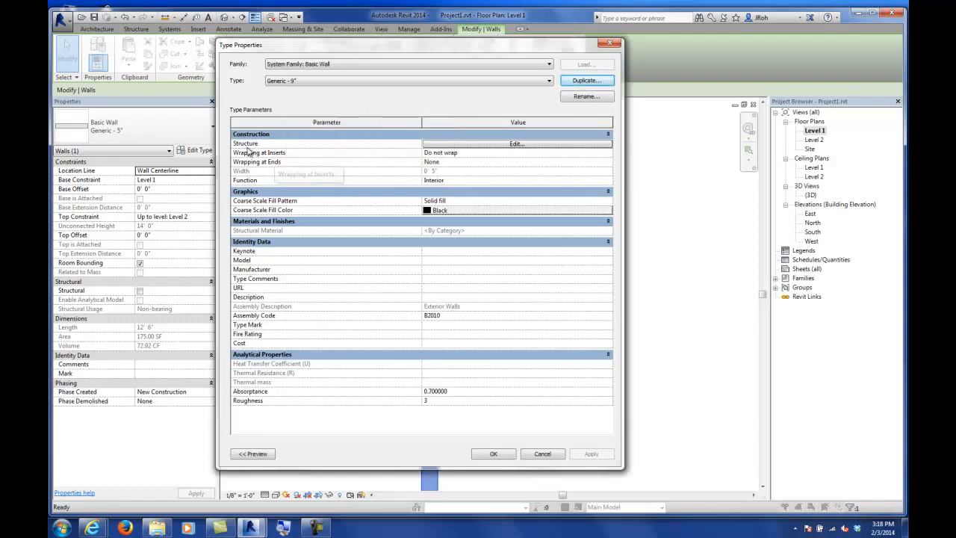
# Step: Set the Generic - 9" type's structure layer thickness to 9" and confirm the type properties
pyautogui.click(433, 144)
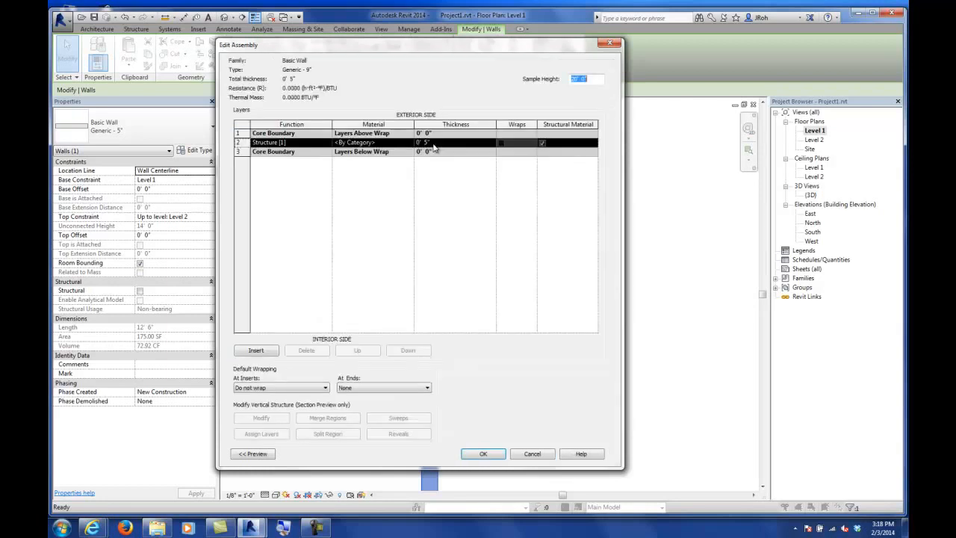
pyautogui.click(425, 143)
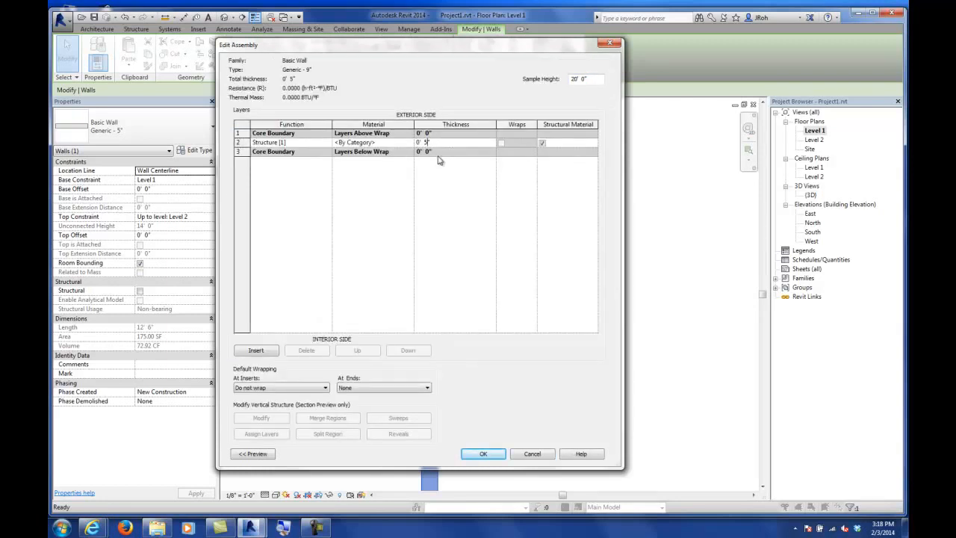
pyautogui.write('9"')
pyautogui.click(482, 454)
pyautogui.click(488, 452)
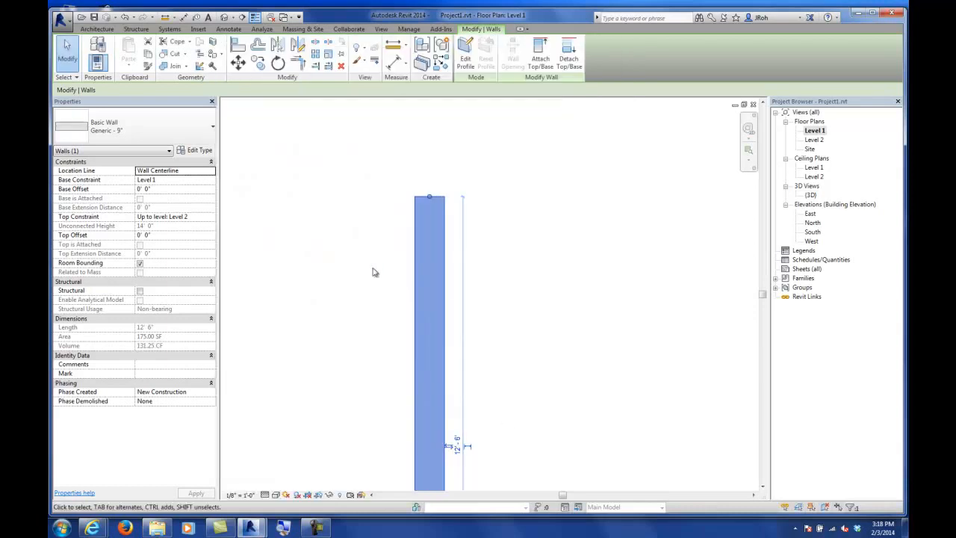
pyautogui.click(561, 304)
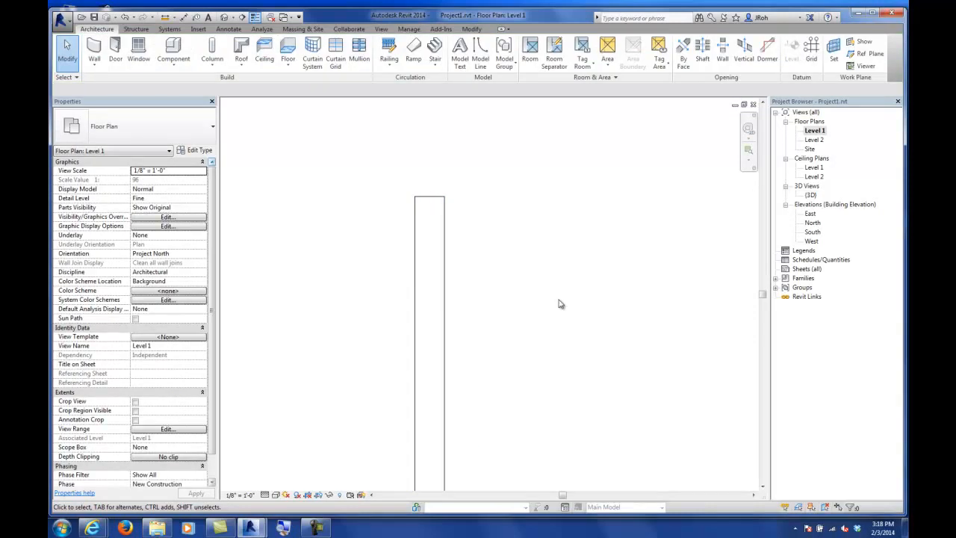
# Step: Delete the test Generic - 9" wall west of the building
pyautogui.scroll(-2, 473, 245)
pyautogui.scroll(-3, 471, 245)
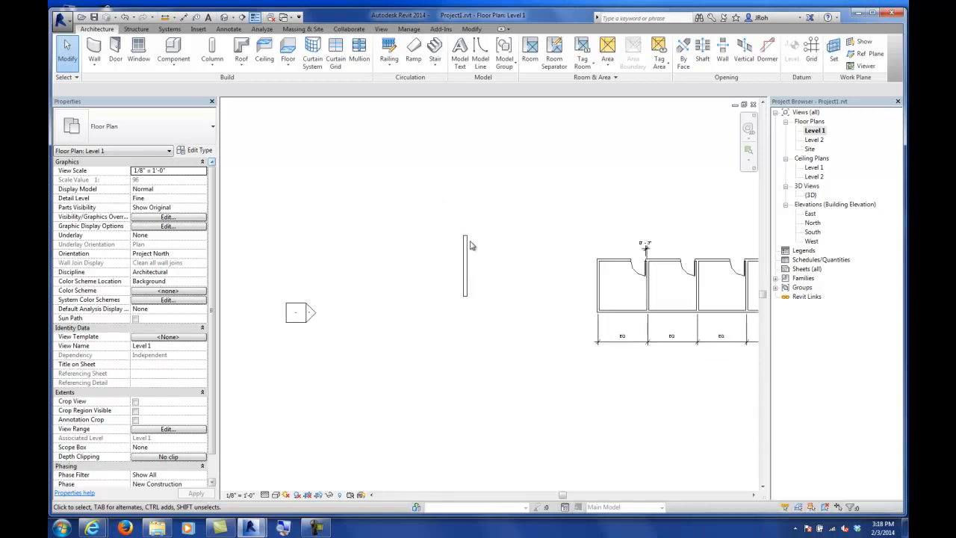
pyautogui.moveTo(523, 252); pyautogui.dragTo(437, 259, button='middle')
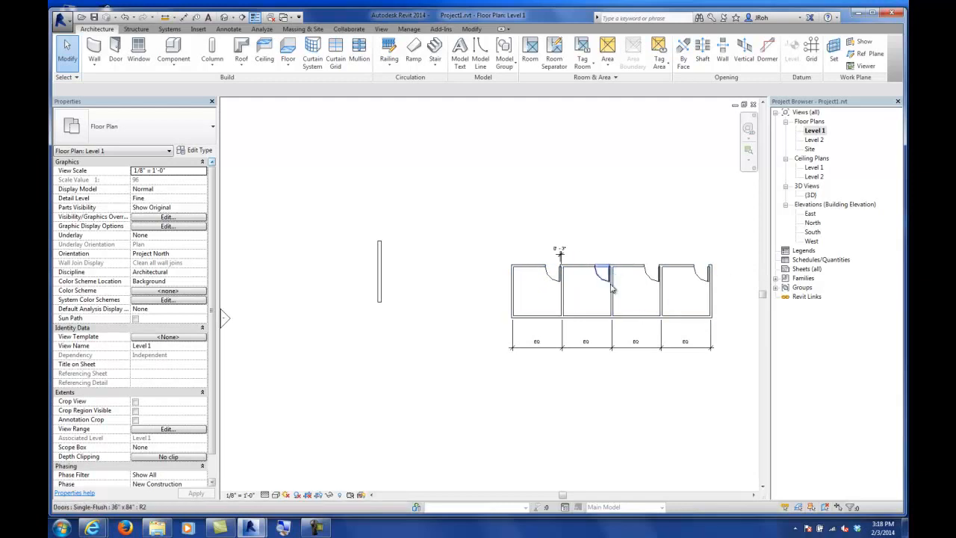
pyautogui.click(513, 290)
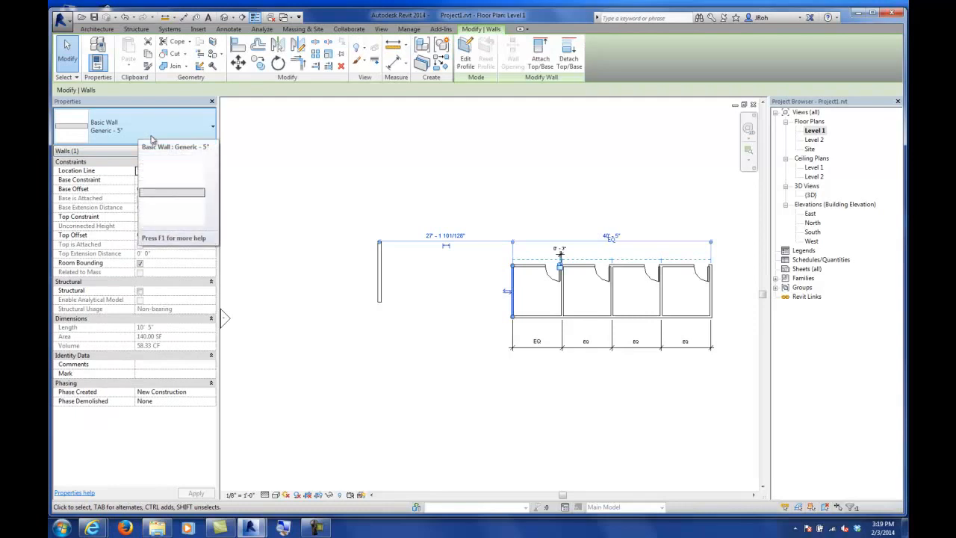
pyautogui.click(522, 207)
pyautogui.click(381, 254)
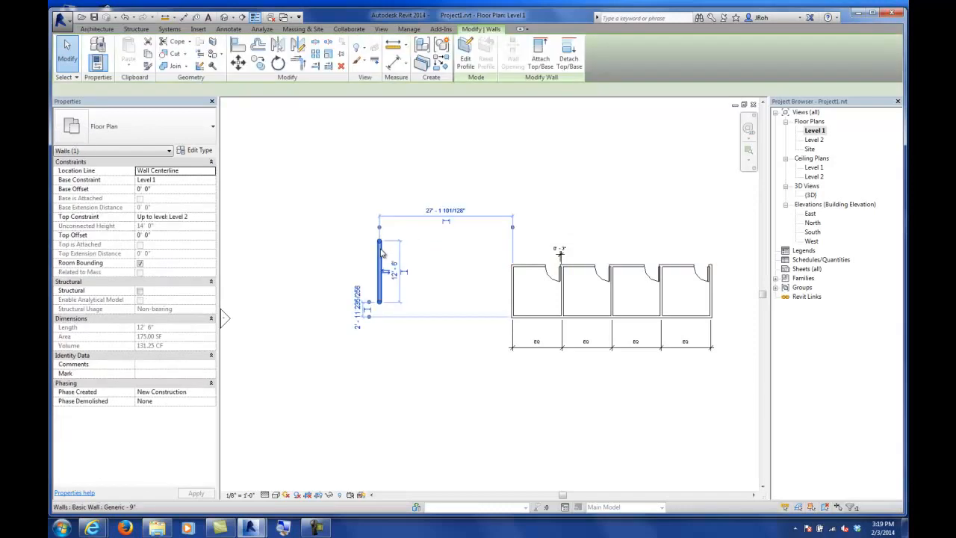
pyautogui.press('Delete')
# Step: Pick the Exterior - Brick on CMU wall type and try to start a wall west of the building
pyautogui.click(100, 56)
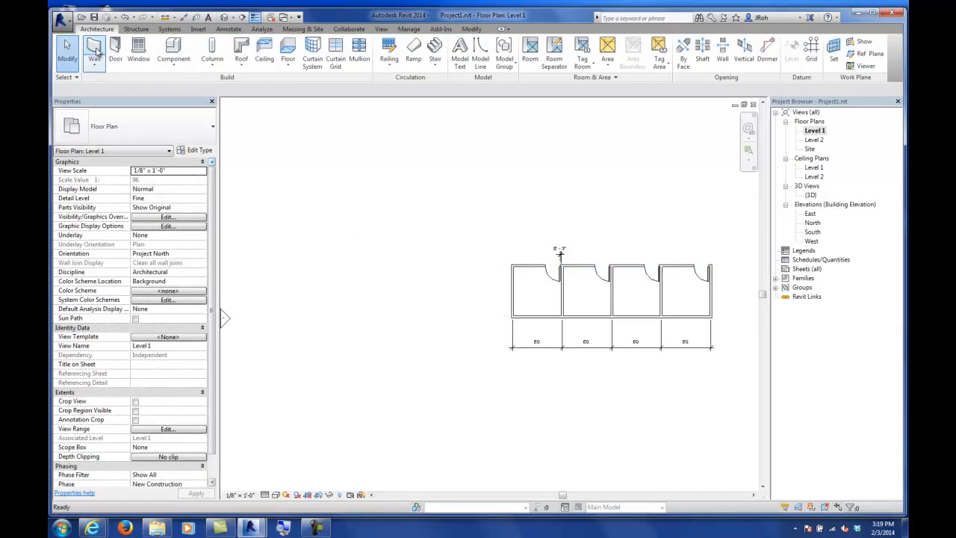
pyautogui.click(122, 131)
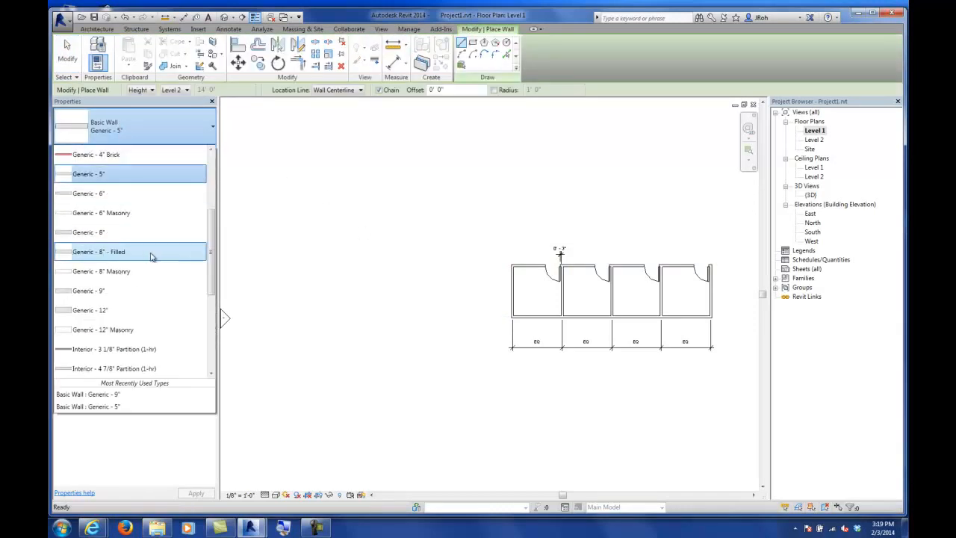
pyautogui.moveTo(211, 233); pyautogui.dragTo(229, 164)
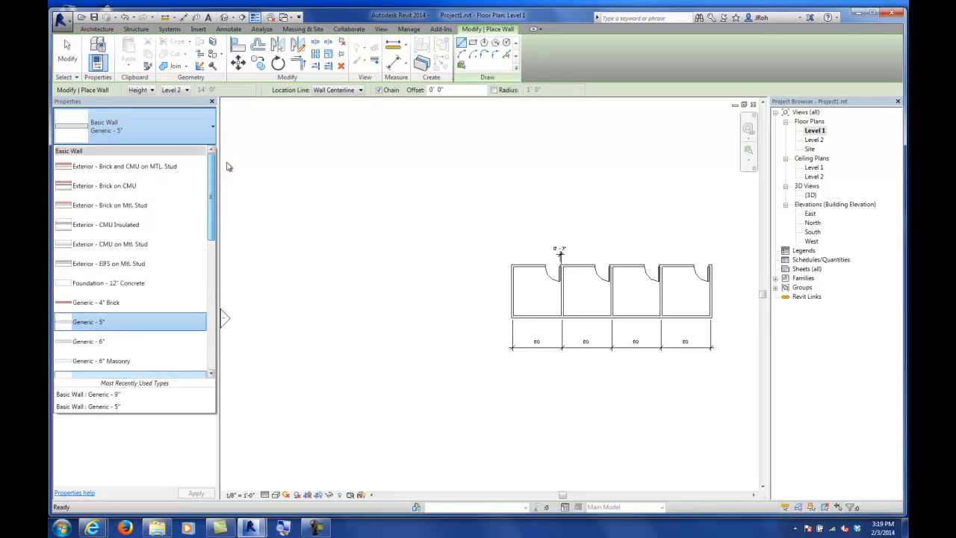
pyautogui.click(105, 186)
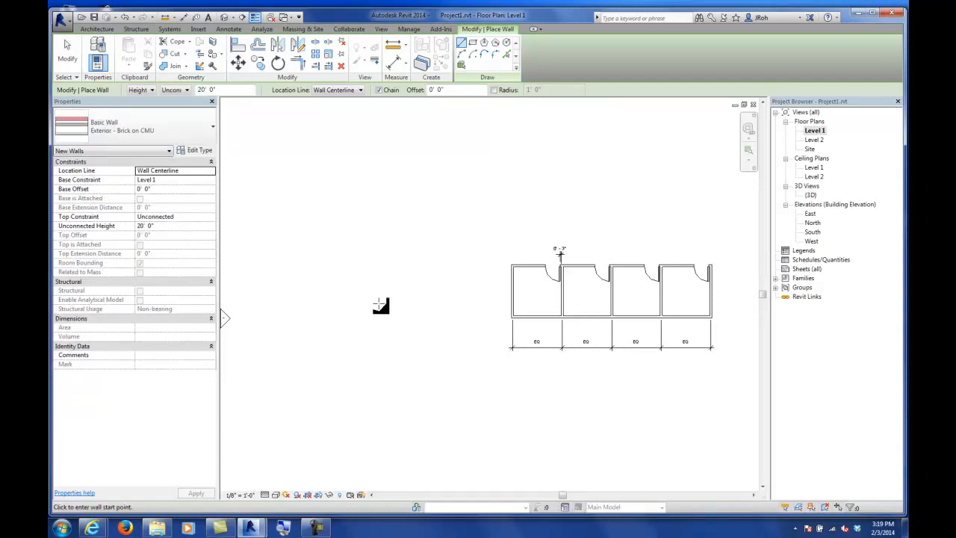
pyautogui.click(457, 316)
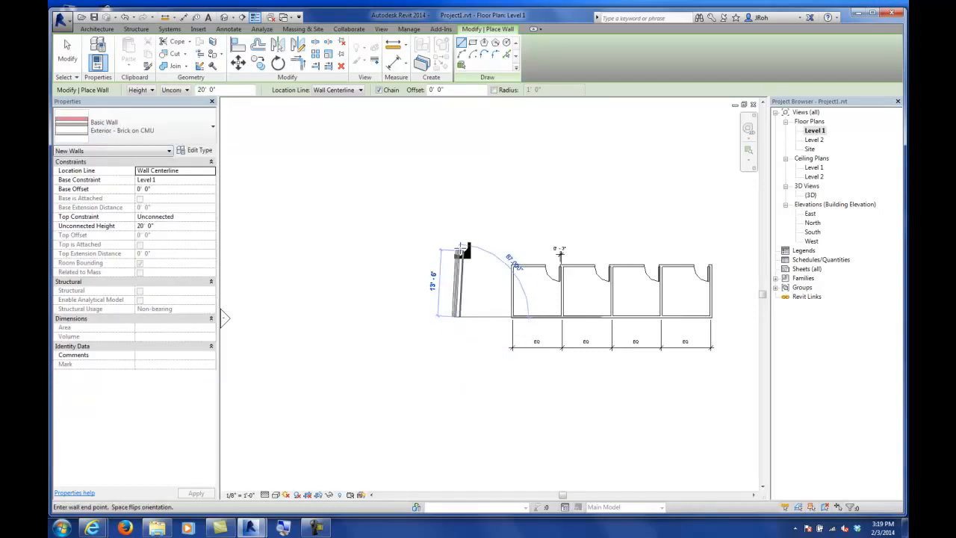
pyautogui.scroll(4, 462, 250)
pyautogui.scroll(1, 457, 213)
pyautogui.moveTo(463, 221); pyautogui.dragTo(452, 179, button='middle')
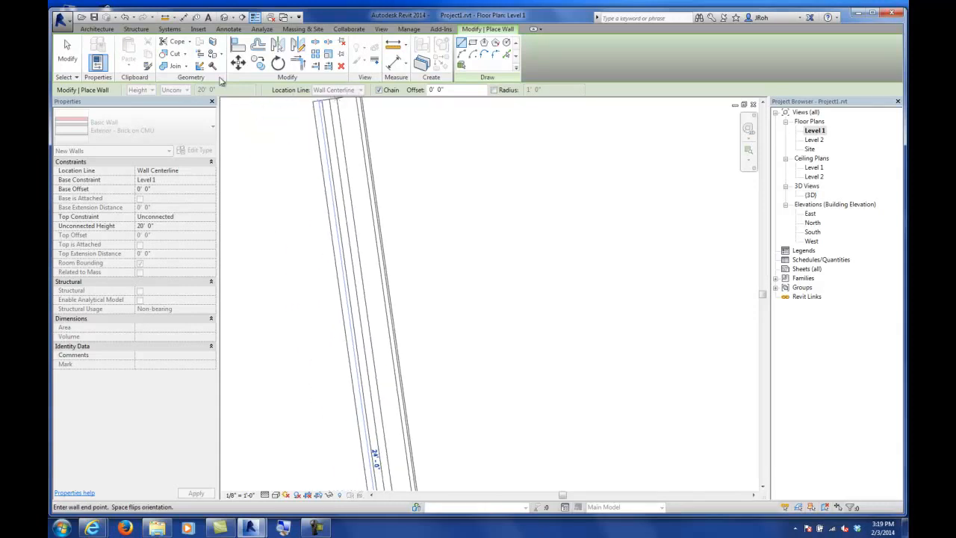
pyautogui.click(67, 50)
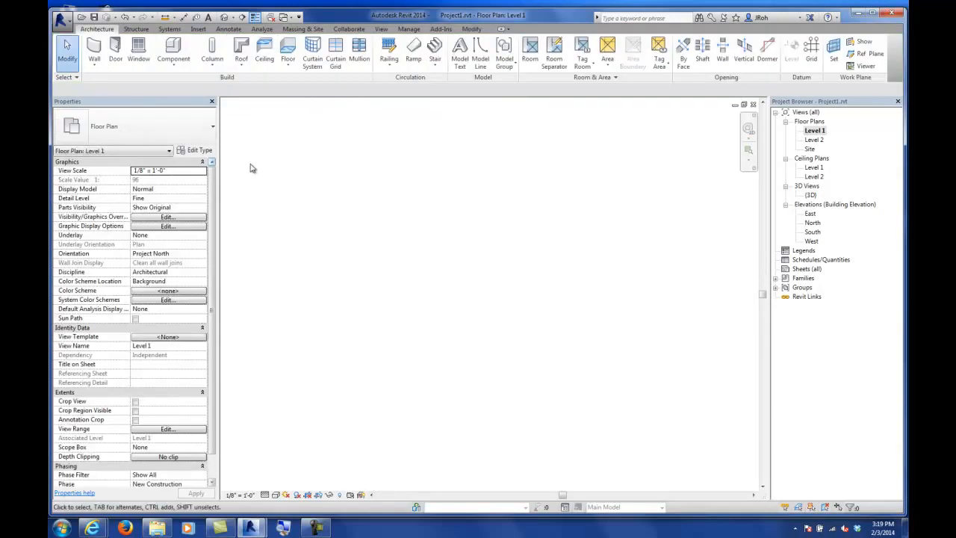
# Step: Start an Exterior - Brick on CMU wall west of the building with its location line set to Finish Face: Exterior
pyautogui.click(94, 51)
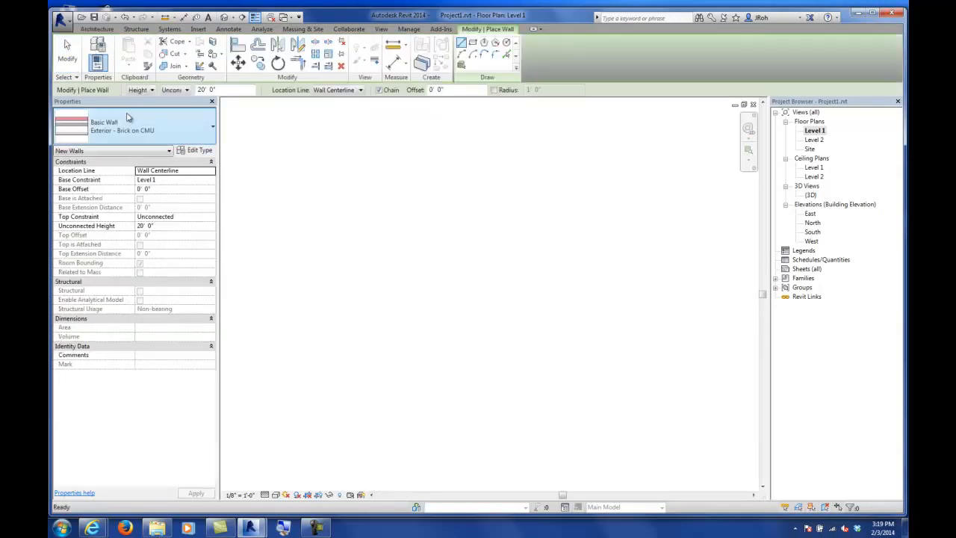
pyautogui.click(327, 91)
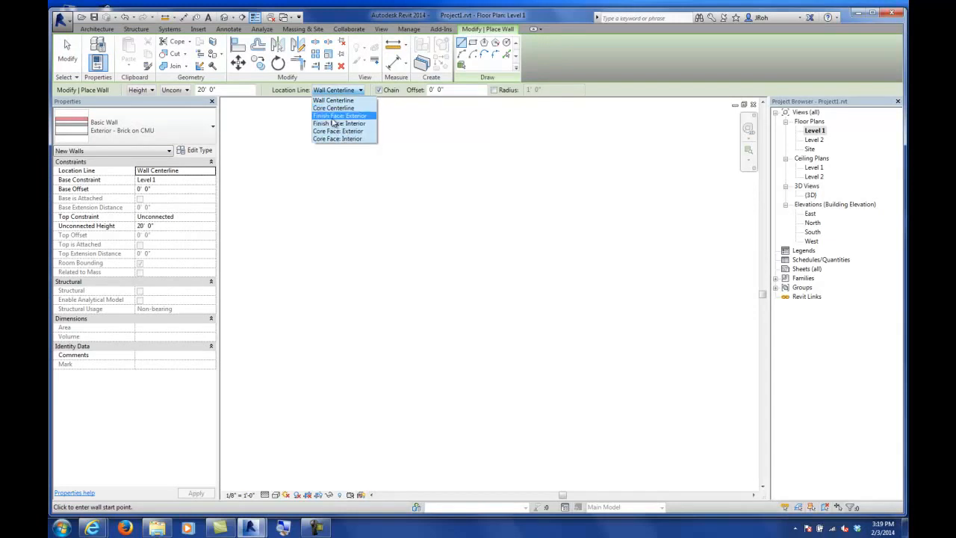
pyautogui.click(332, 116)
pyautogui.click(416, 441)
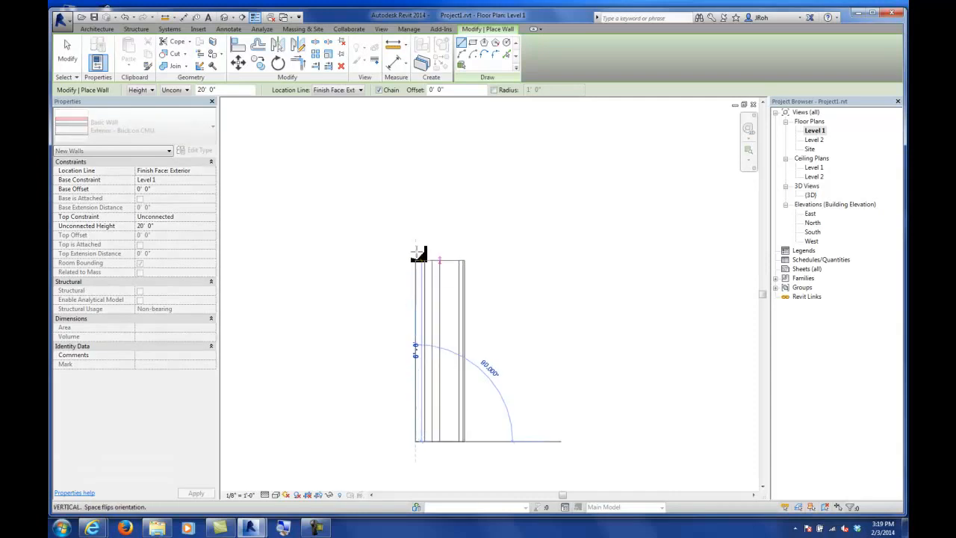
pyautogui.scroll(-3, 423, 206)
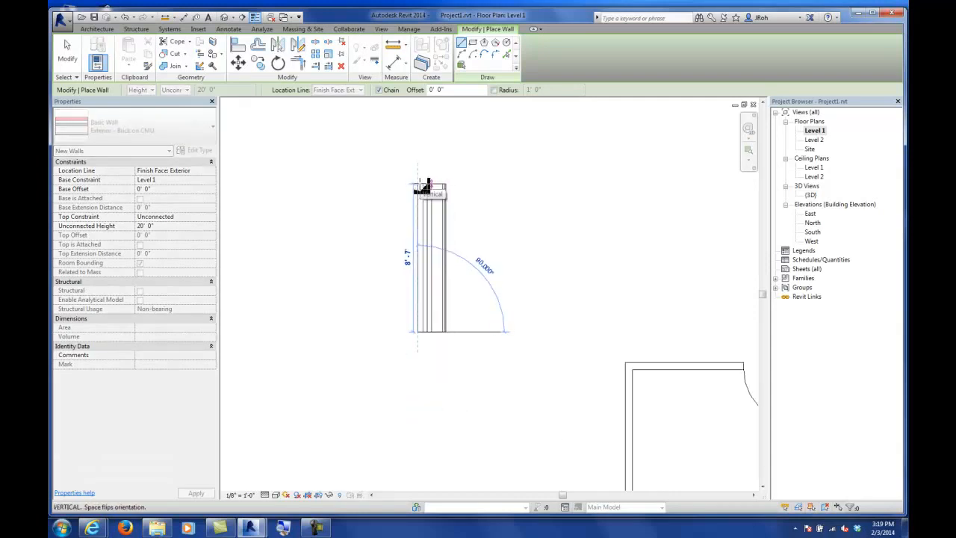
pyautogui.moveTo(424, 186); pyautogui.dragTo(432, 269, button='middle')
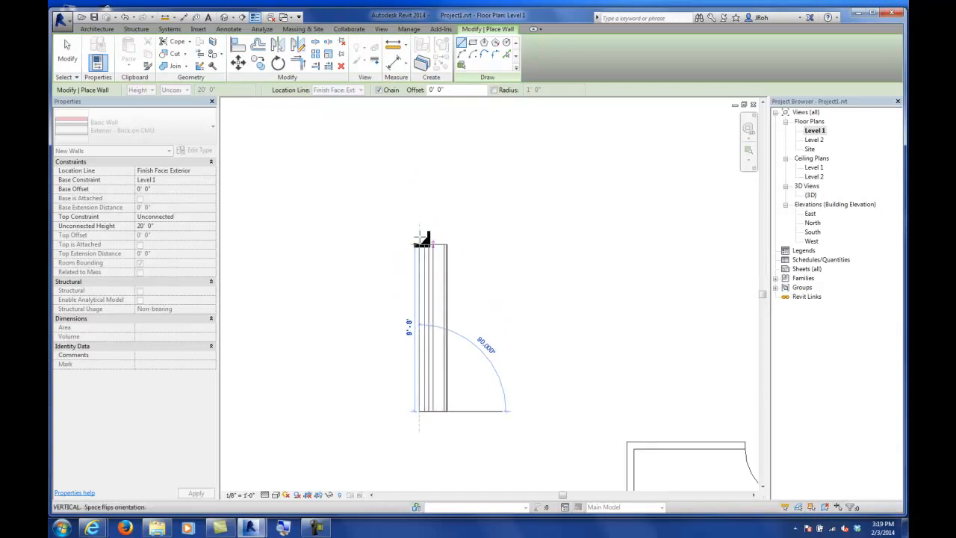
pyautogui.moveTo(427, 175); pyautogui.dragTo(424, 262, button='middle')
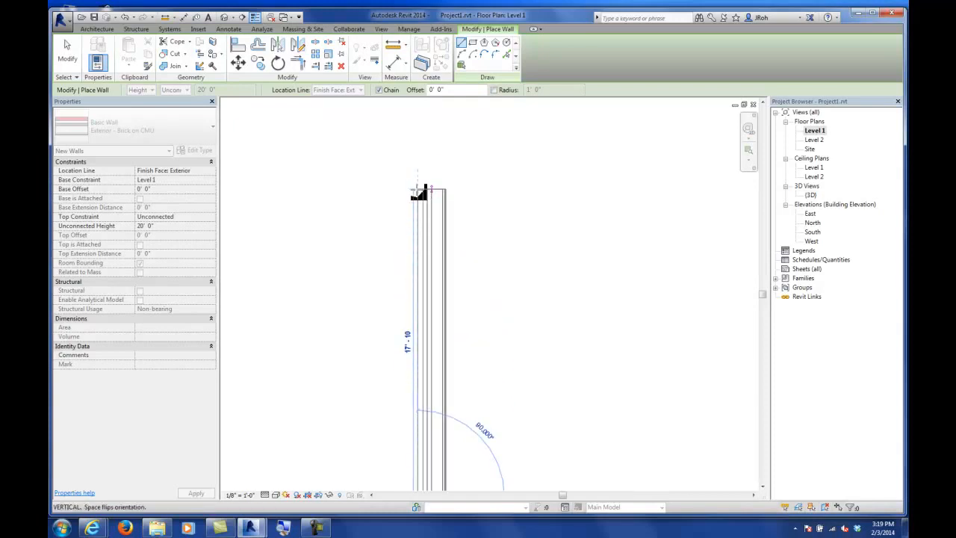
# Step: Flip the wall's orientation repeatedly and finish it as a vertical wall about 20' long
pyautogui.press('space')
pyautogui.press('space')
pyautogui.press('space')
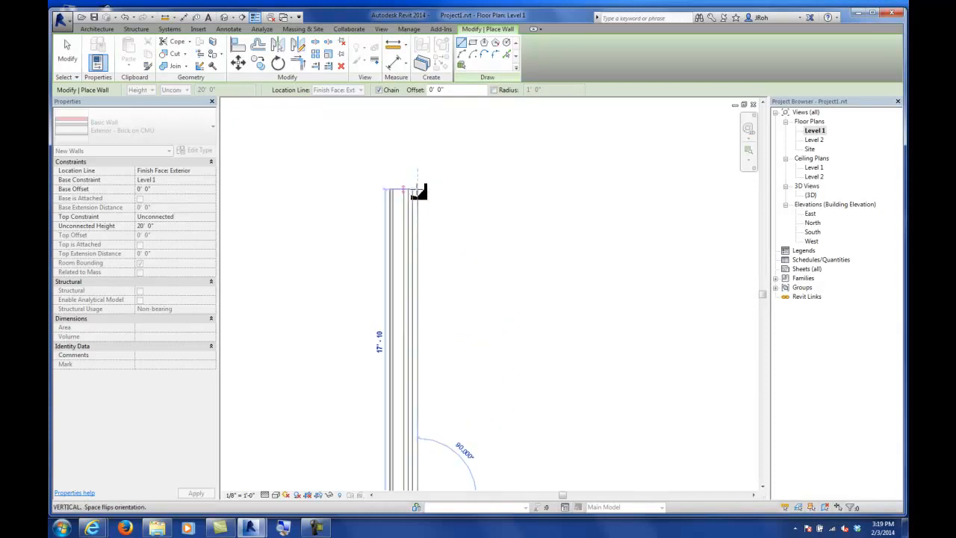
pyautogui.press('space')
pyautogui.press('space')
pyautogui.press('space')
pyautogui.press('space')
pyautogui.press('space')
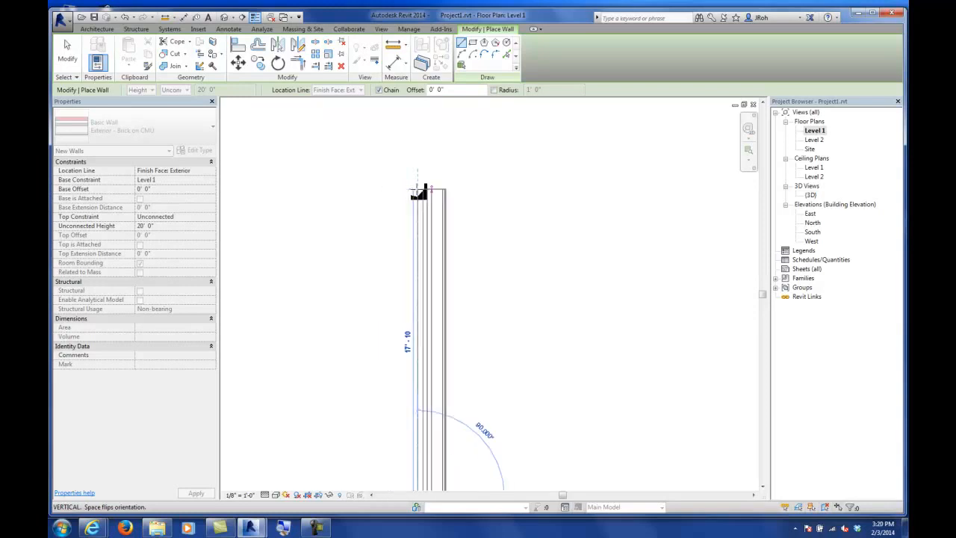
pyautogui.press('space')
pyautogui.press('space')
pyautogui.press('space')
pyautogui.press('space')
pyautogui.press('space')
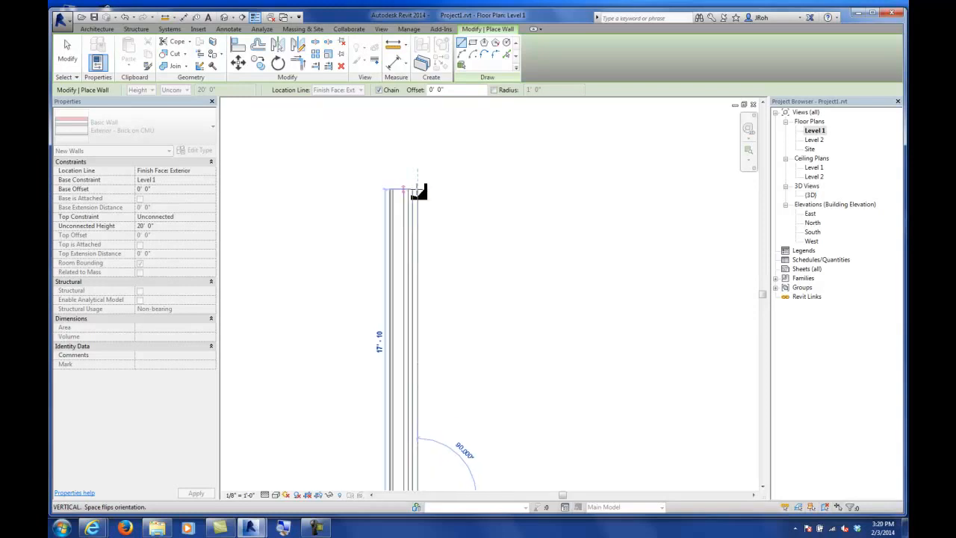
pyautogui.press('space')
pyautogui.press('space')
pyautogui.press('space')
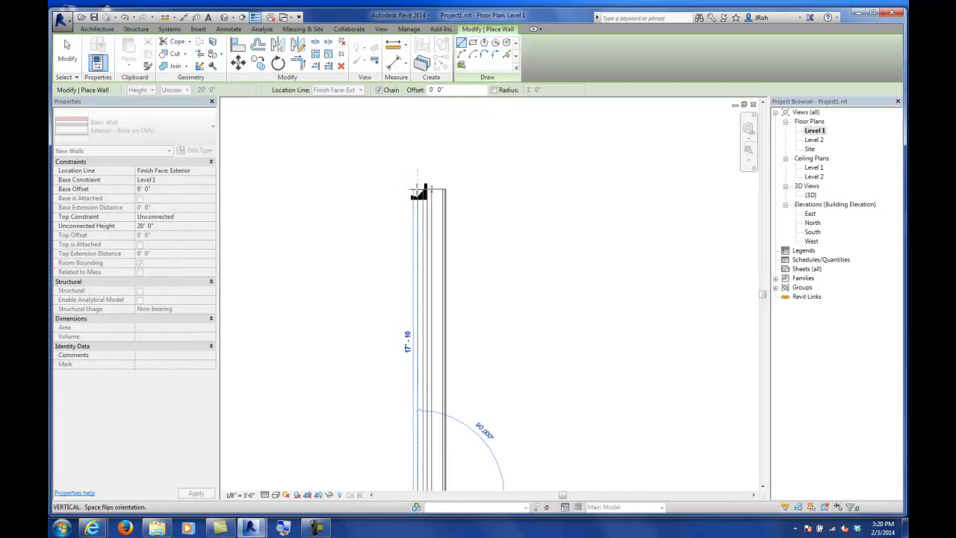
pyautogui.click(421, 157)
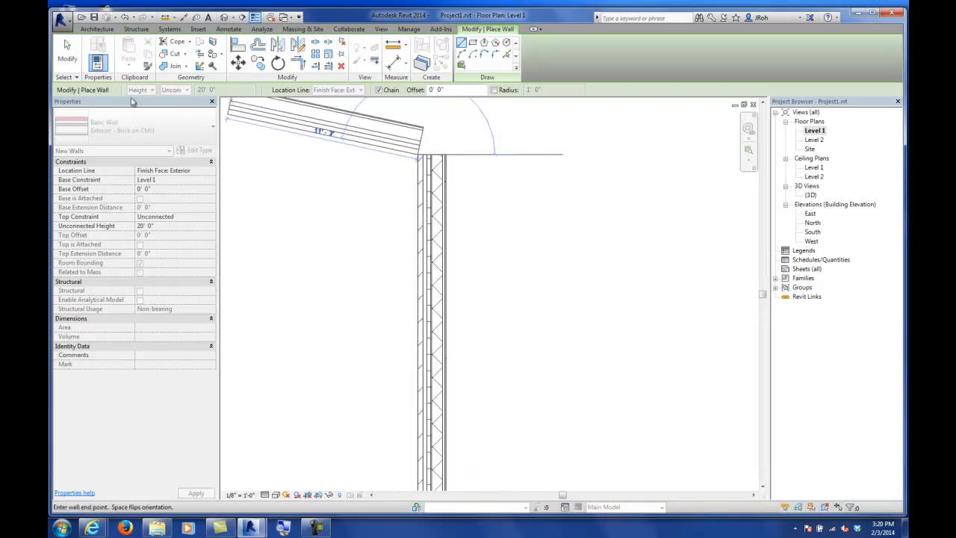
pyautogui.click(68, 54)
# Step: Inspect the layer structure of the Exterior - Brick on CMU wall type
pyautogui.scroll(6, 434, 321)
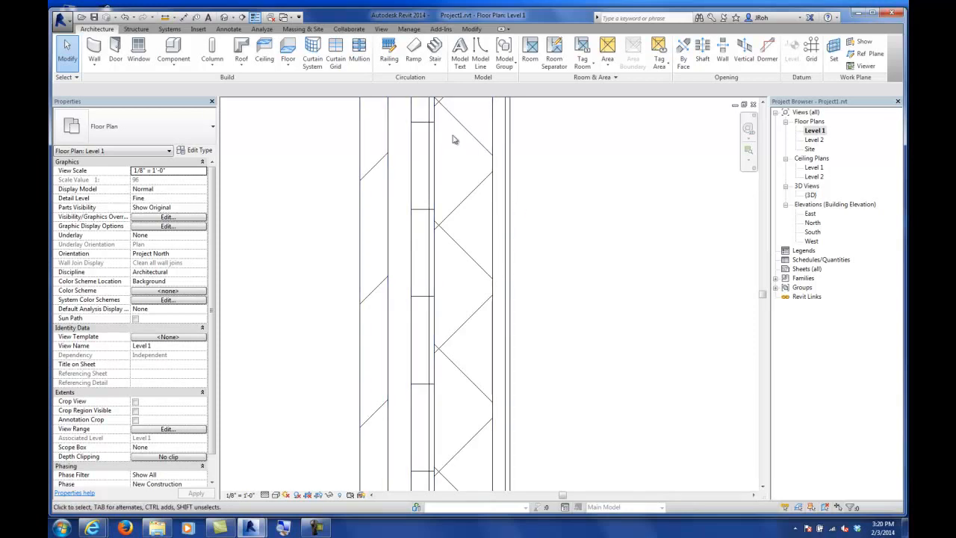
pyautogui.click(357, 170)
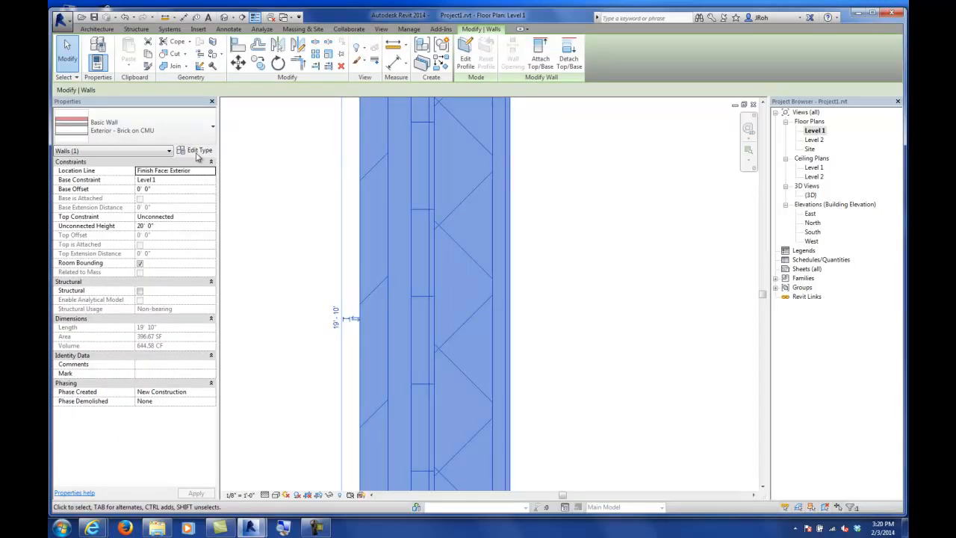
pyautogui.click(198, 151)
pyautogui.click(449, 145)
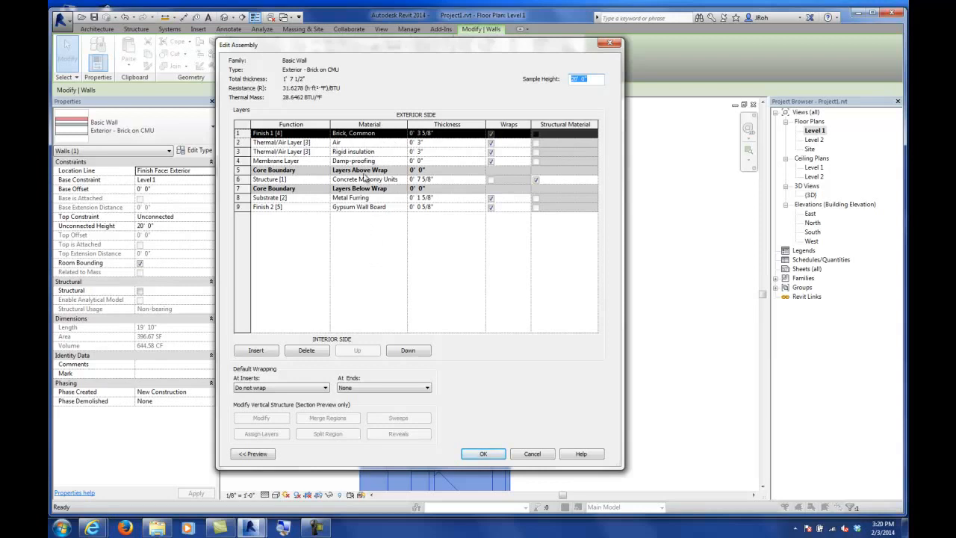
pyautogui.moveTo(391, 54); pyautogui.dragTo(585, 63)
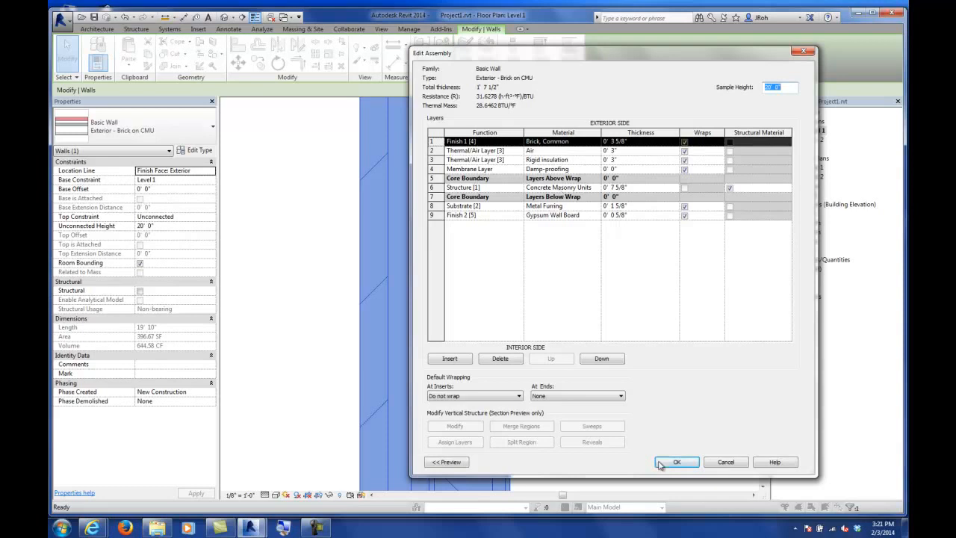
pyautogui.click(736, 465)
pyautogui.click(735, 462)
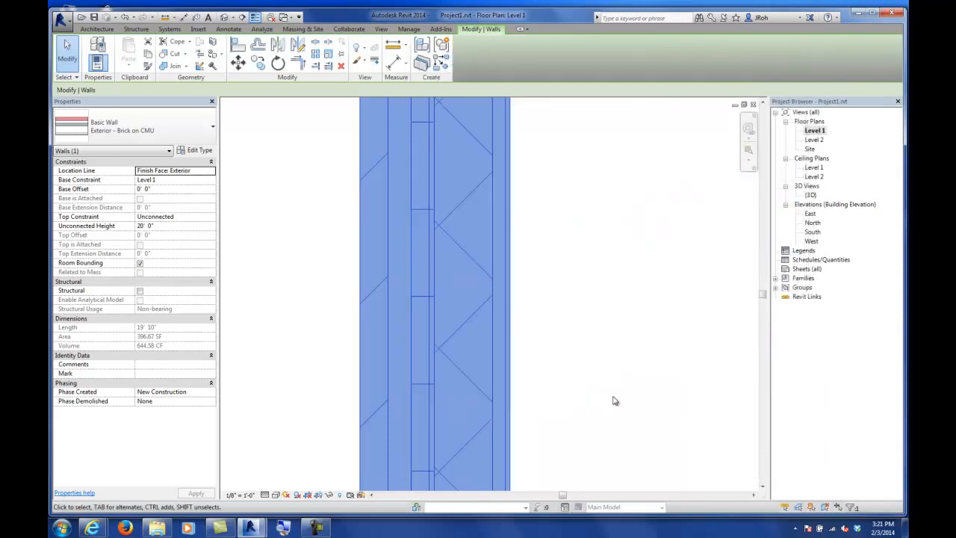
# Step: Open the Generic - 5" wall type's structure, insert a new layer and move it to the exterior side
pyautogui.click(604, 399)
pyautogui.scroll(-4, 501, 314)
pyautogui.moveTo(627, 341); pyautogui.dragTo(535, 244, button='middle')
pyautogui.click(509, 376)
pyautogui.scroll(5, 525, 400)
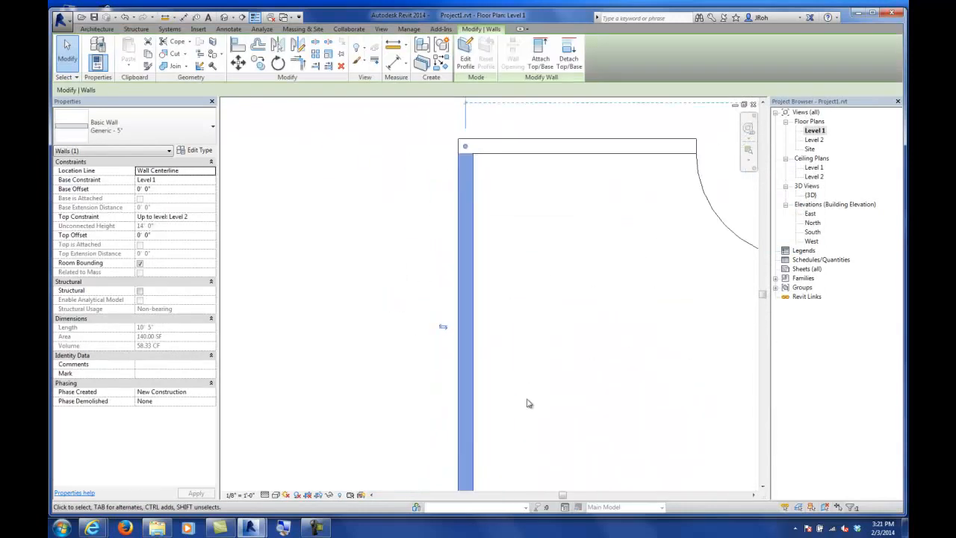
pyautogui.scroll(-1, 508, 364)
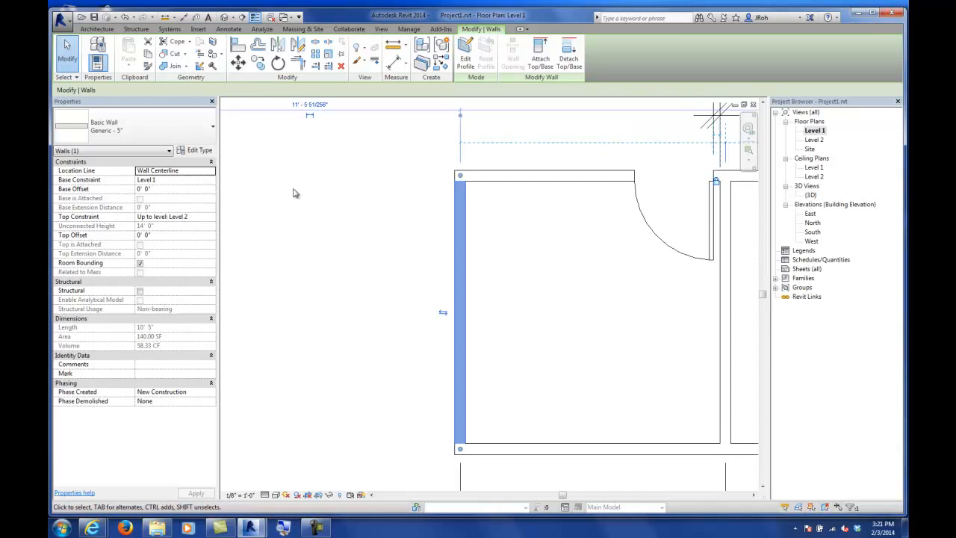
pyautogui.click(197, 150)
pyautogui.click(661, 153)
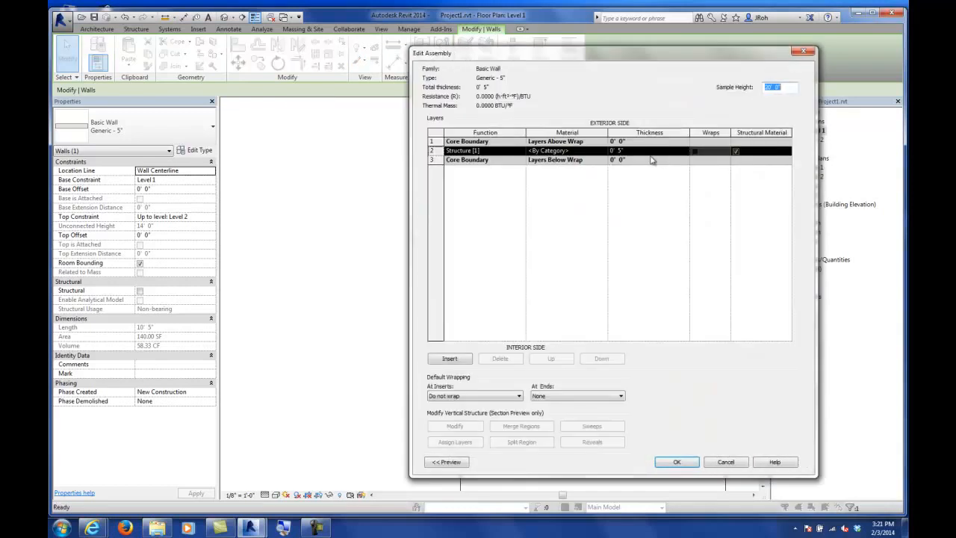
pyautogui.click(441, 361)
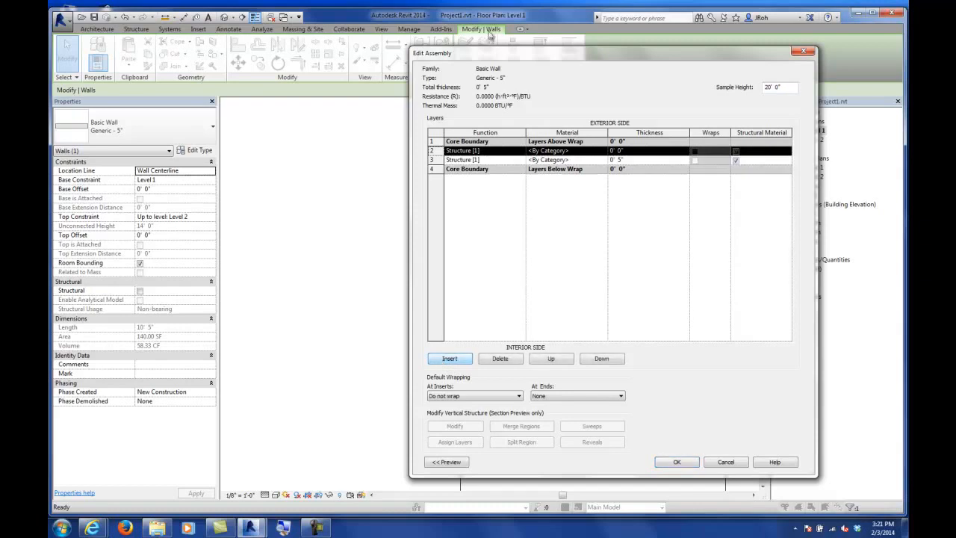
pyautogui.click(537, 362)
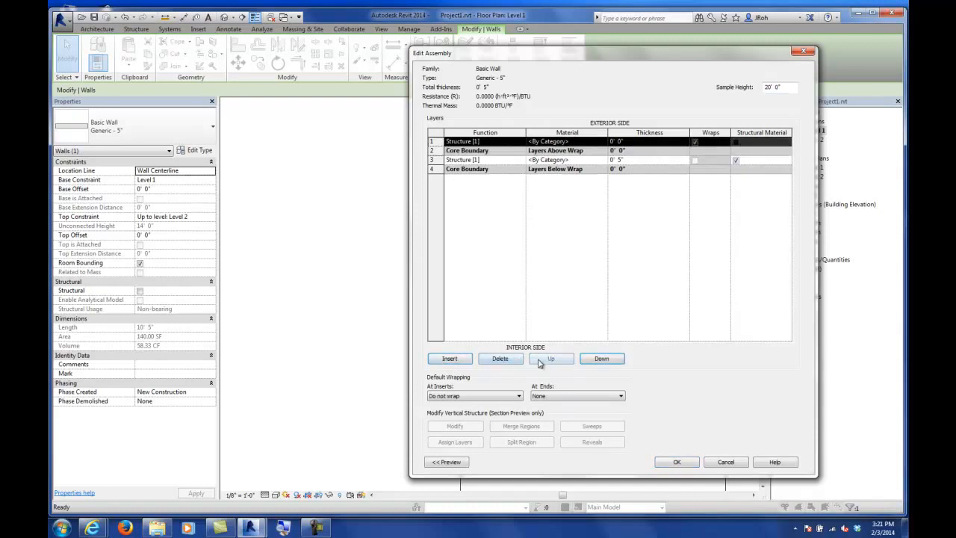
# Step: Set the new exterior layer's thickness to 3" and confirm the type changes
pyautogui.click(617, 142)
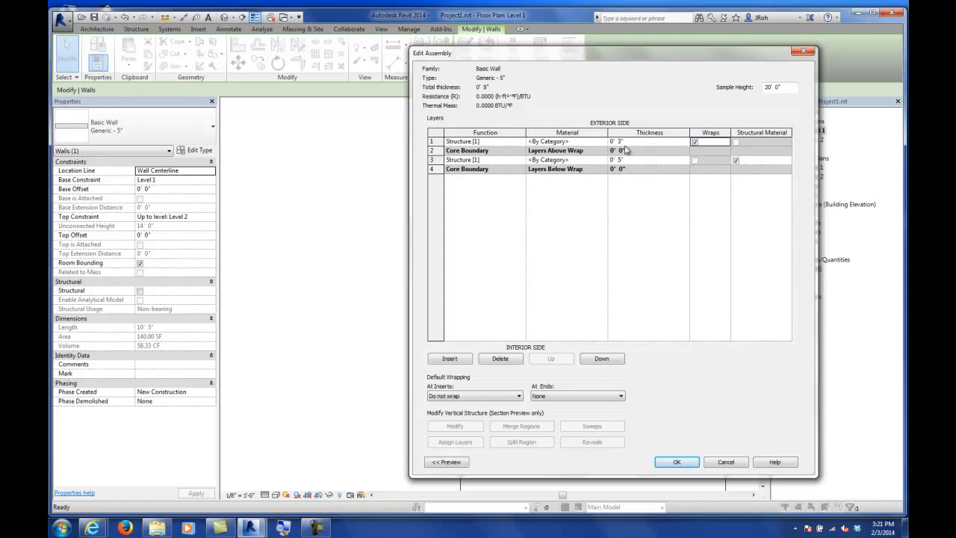
pyautogui.click(687, 462)
pyautogui.click(688, 462)
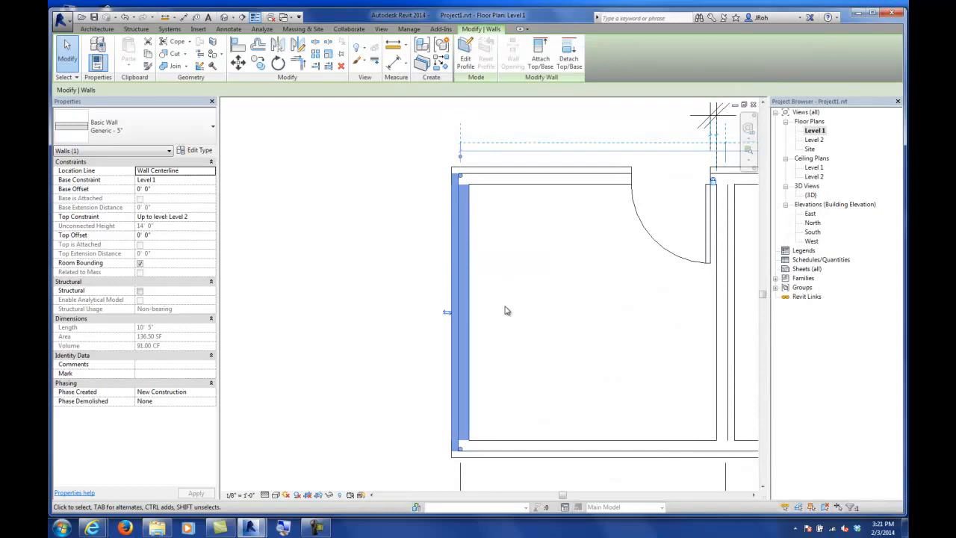
pyautogui.press('Escape')
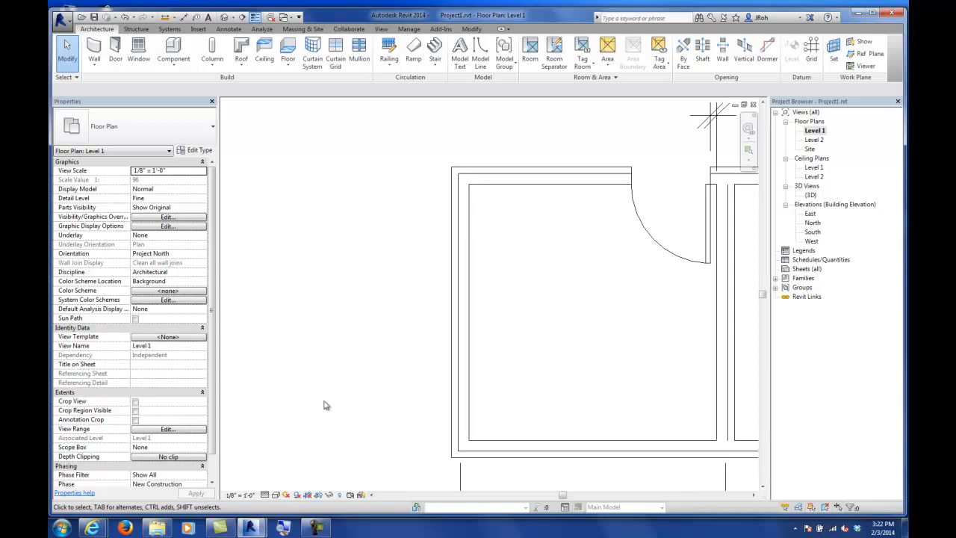
pyautogui.click(460, 298)
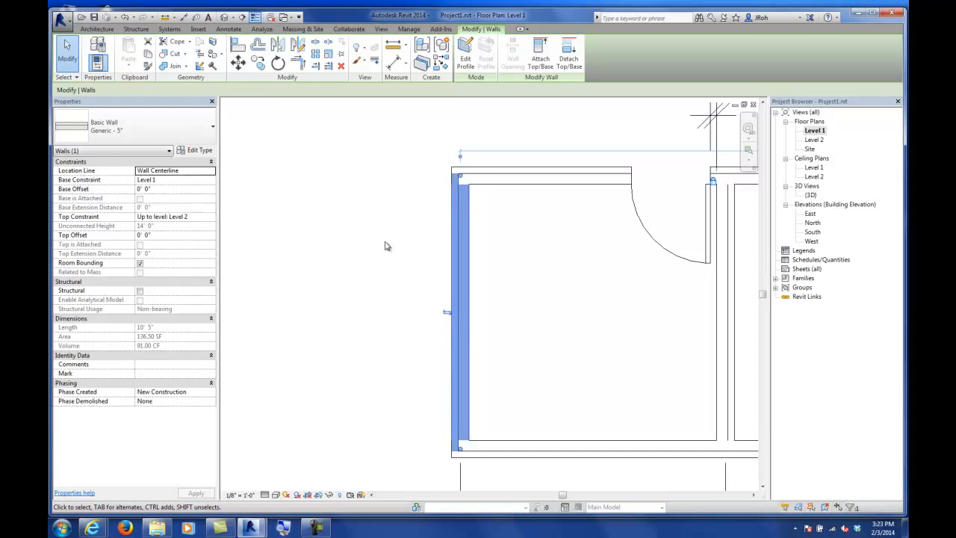
pyautogui.click(383, 241)
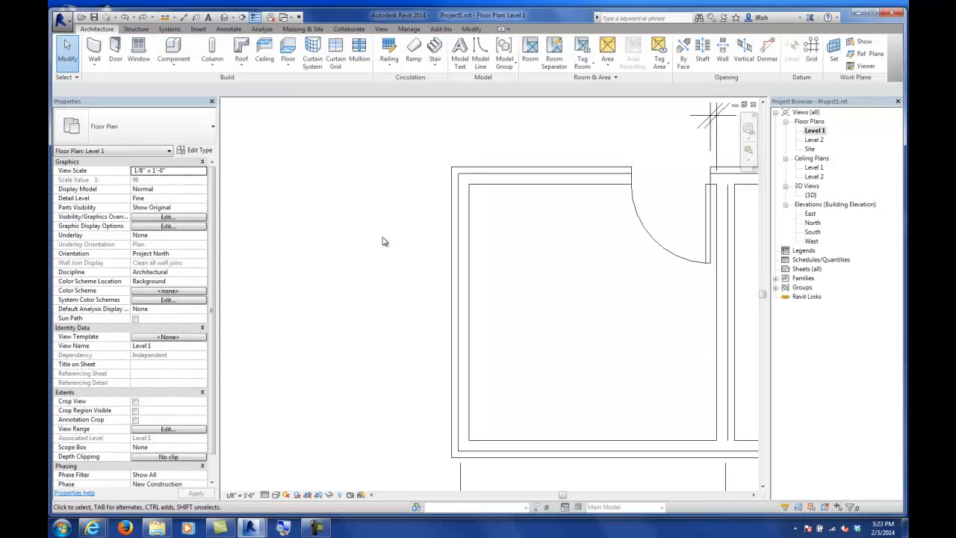
pyautogui.scroll(-5, 379, 258)
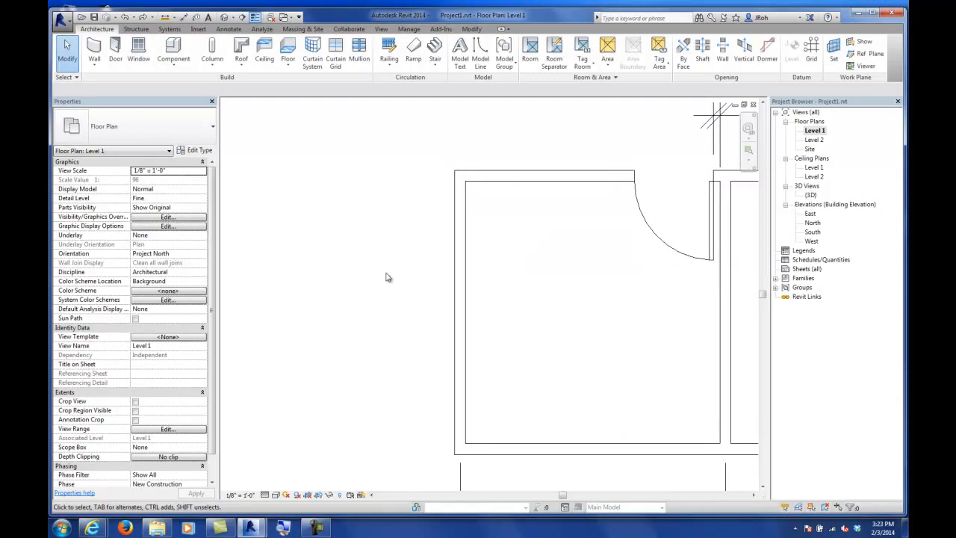
pyautogui.scroll(-2, 375, 263)
pyautogui.scroll(3, 377, 269)
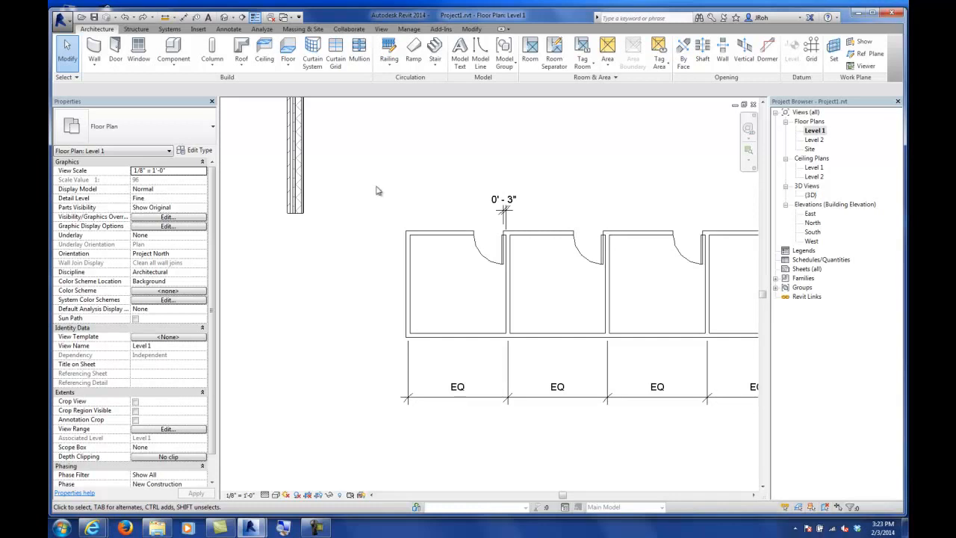
pyautogui.click(95, 51)
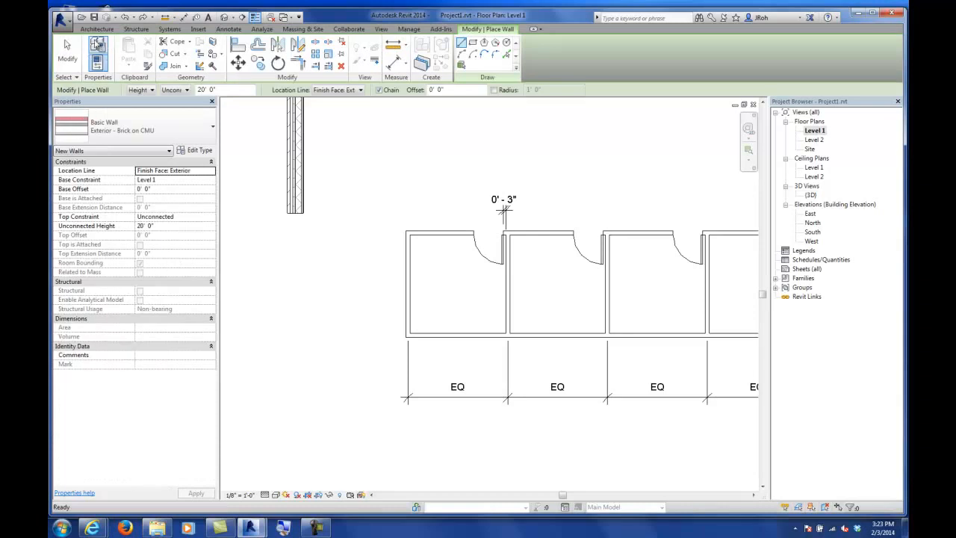
pyautogui.click(132, 131)
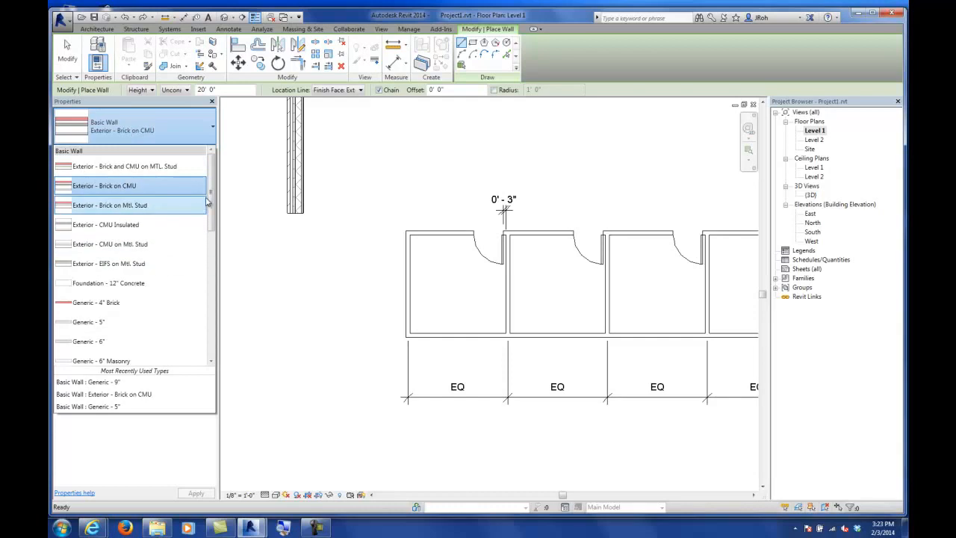
pyautogui.moveTo(211, 198); pyautogui.dragTo(211, 260)
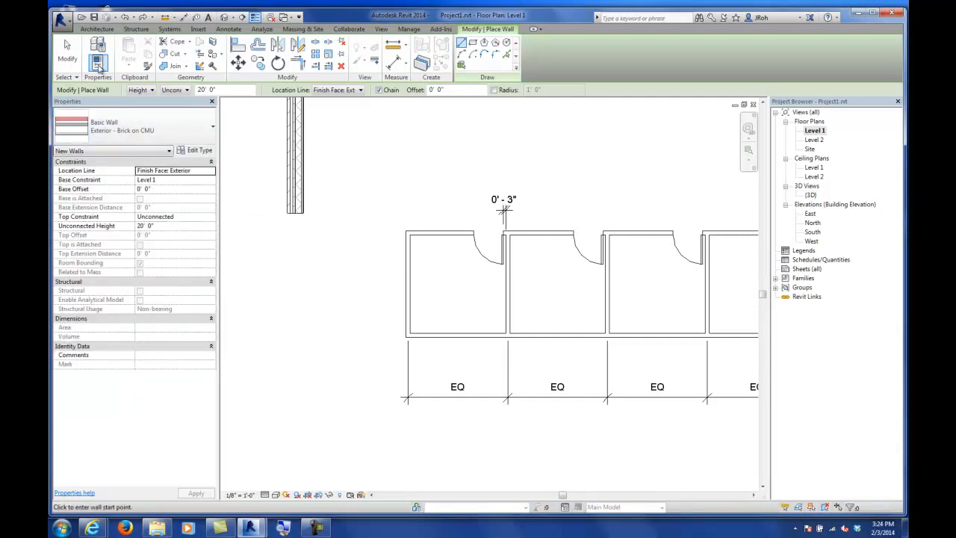
# Step: Delete the Exterior - Brick on CMU test wall west of the building
pyautogui.click(67, 52)
pyautogui.click(290, 191)
pyautogui.press('Delete')
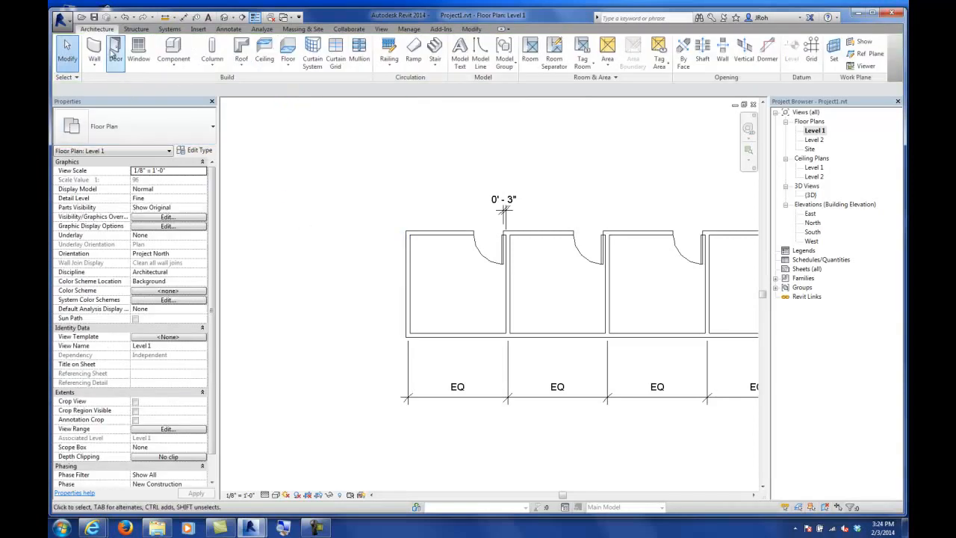
# Step: Start the Wall tool and pick the stacked wall type Exterior - Brick Over CMU w Metal Stud
pyautogui.click(94, 49)
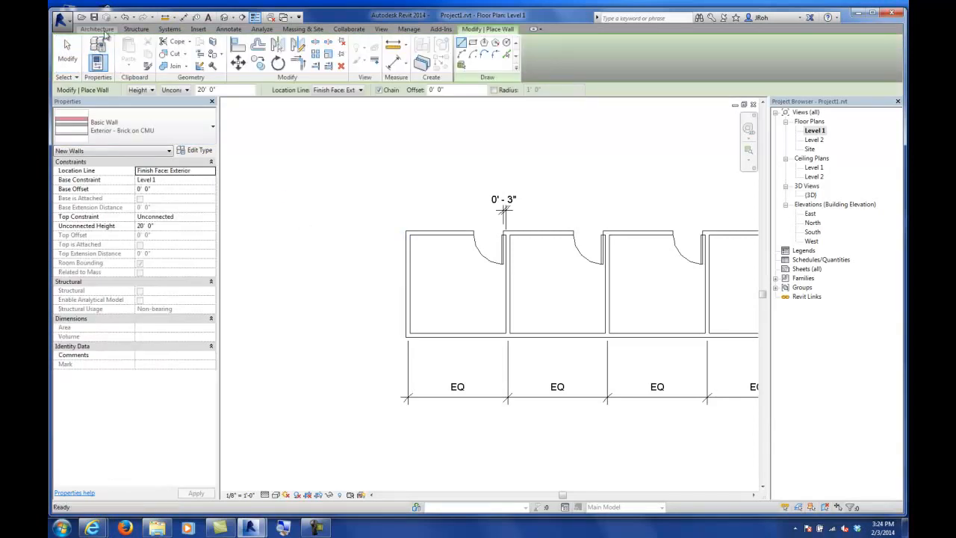
pyautogui.click(130, 127)
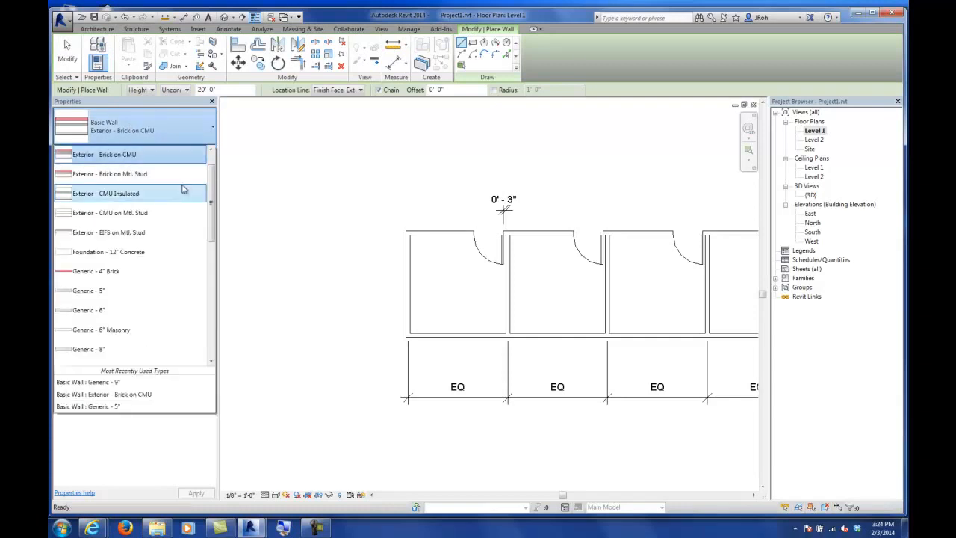
pyautogui.moveTo(210, 186); pyautogui.dragTo(210, 300)
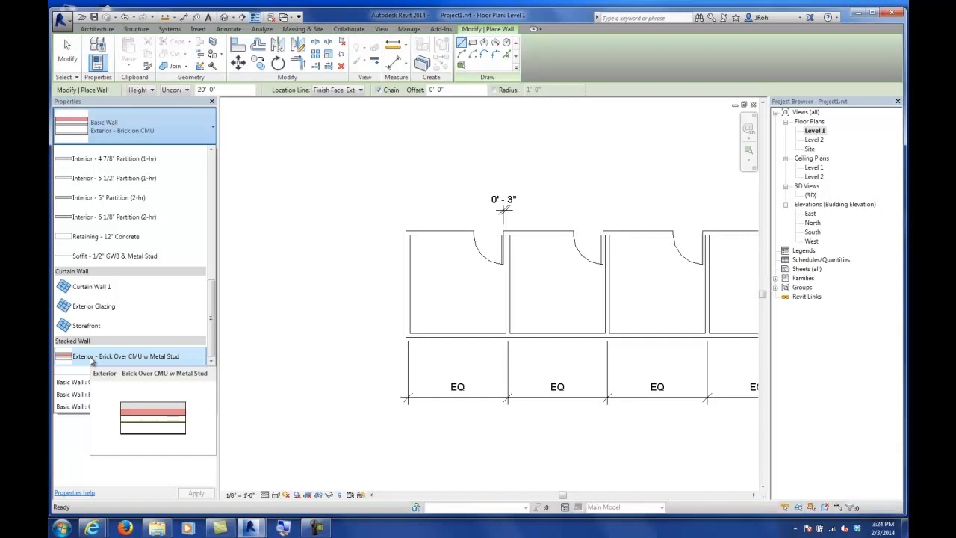
pyautogui.click(139, 356)
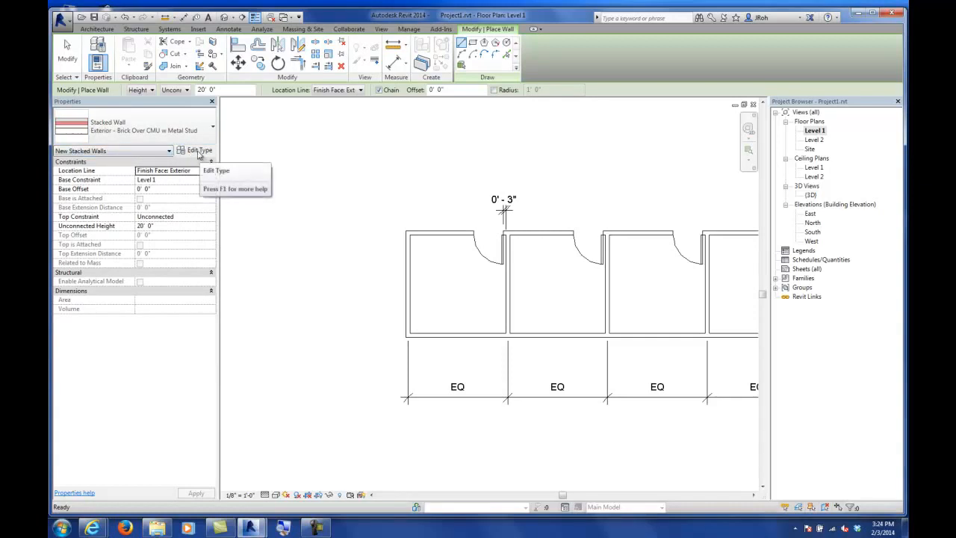
# Step: Duplicate the stacked wall type and name it Generic 12" and 5"
pyautogui.click(197, 151)
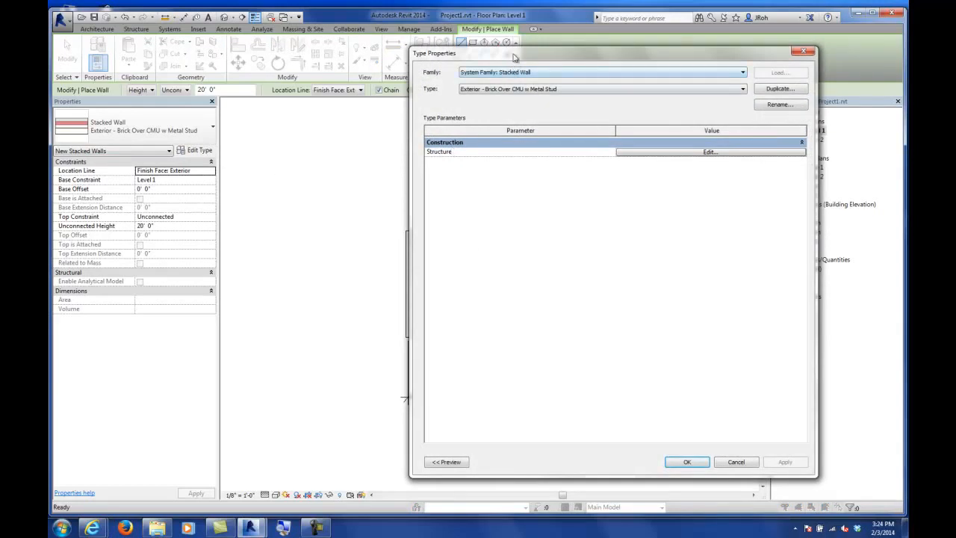
pyautogui.moveTo(514, 50); pyautogui.dragTo(345, 97)
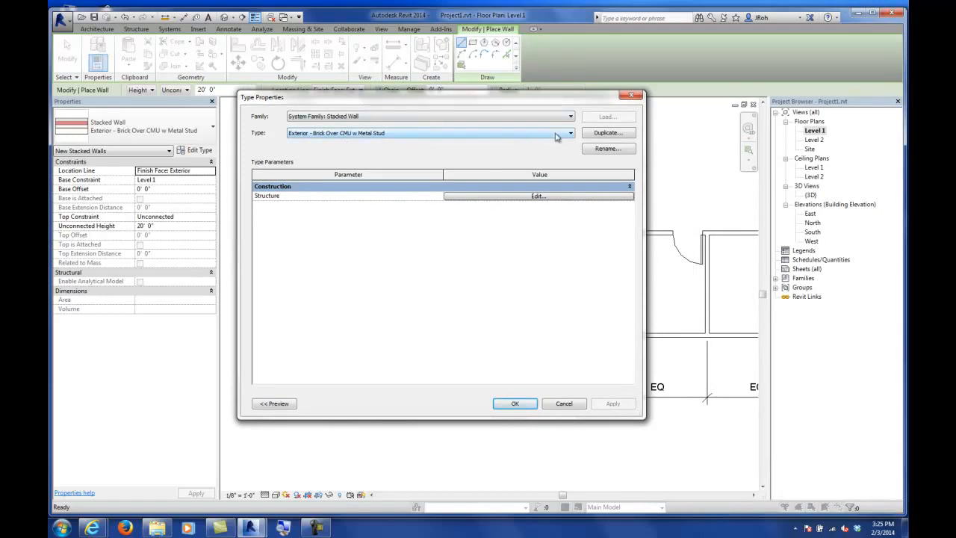
pyautogui.click(603, 133)
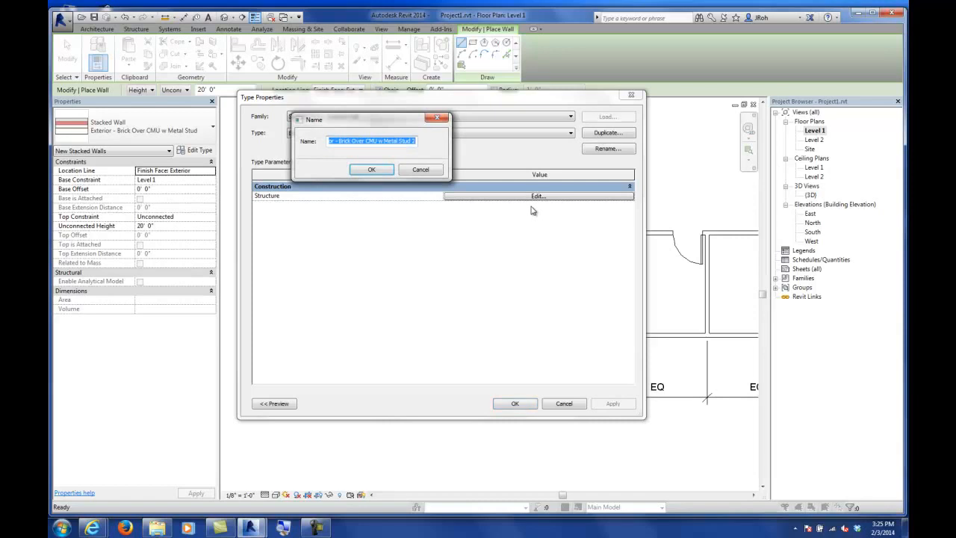
pyautogui.write('Gener')
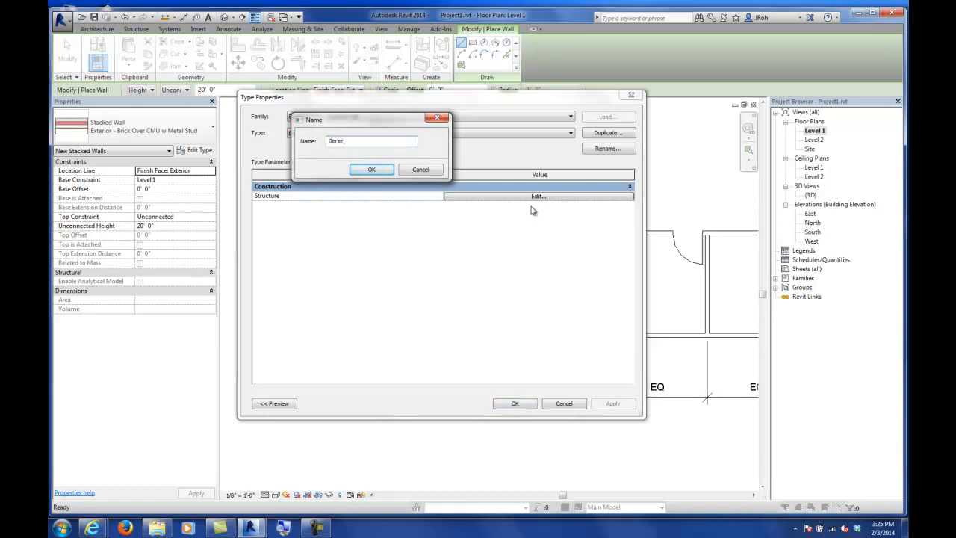
pyautogui.write('ic 12" and 5"')
pyautogui.press('Return')
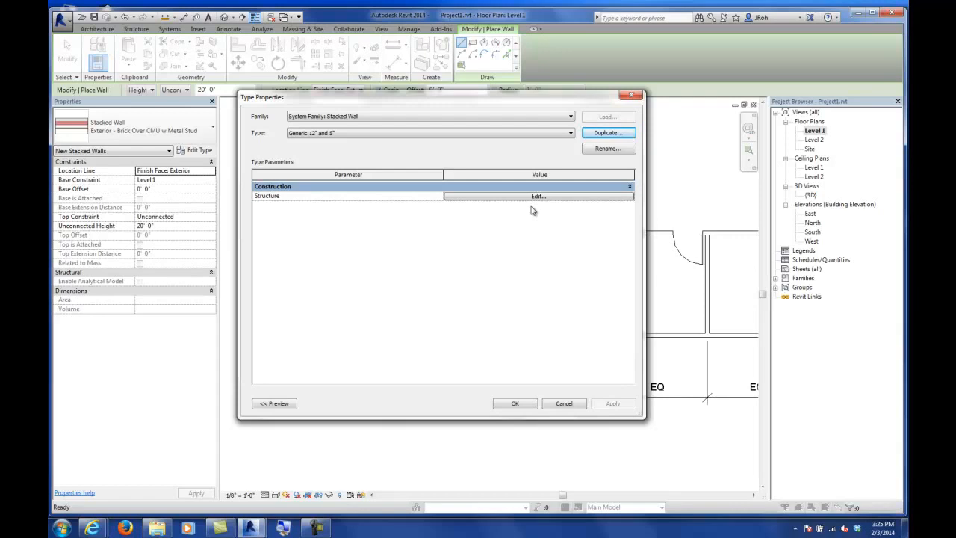
# Step: Edit the stacked wall's assembly, setting the lower wall to Generic - 12" and the upper wall to Generic - 5"
pyautogui.click(496, 197)
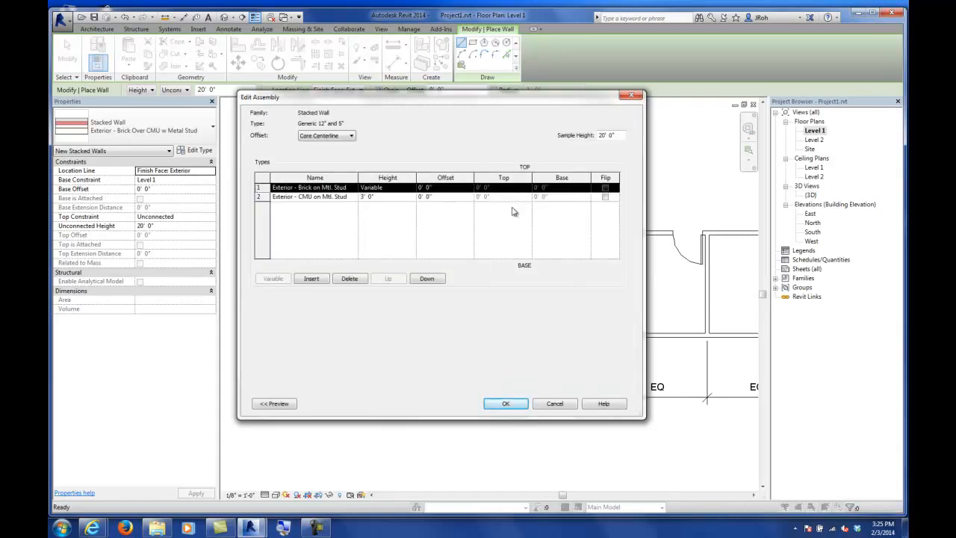
pyautogui.moveTo(359, 177); pyautogui.dragTo(398, 177)
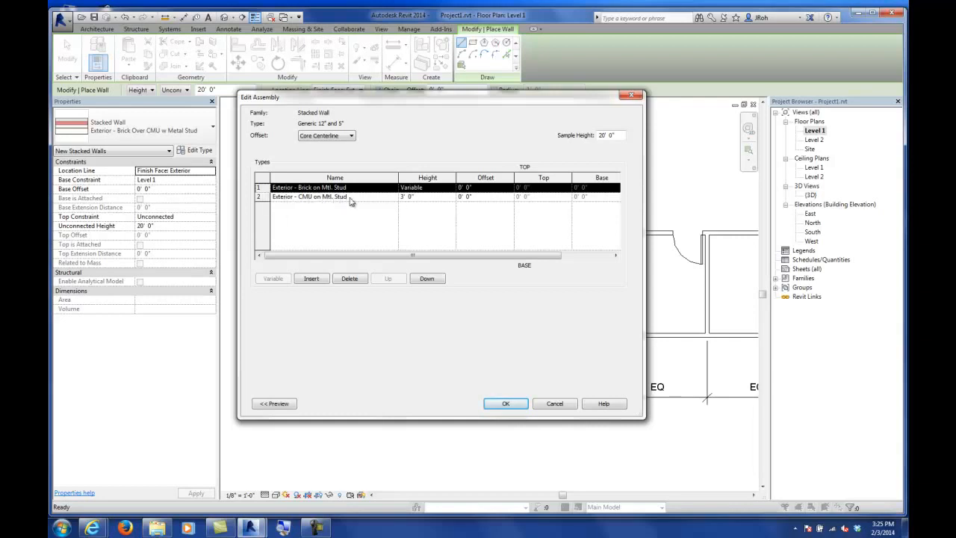
pyautogui.click(393, 197)
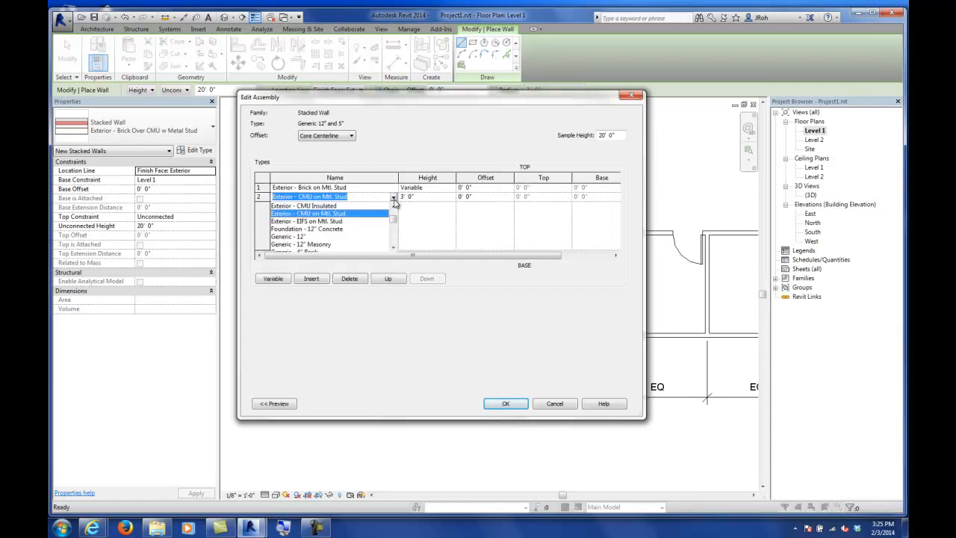
pyautogui.click(306, 237)
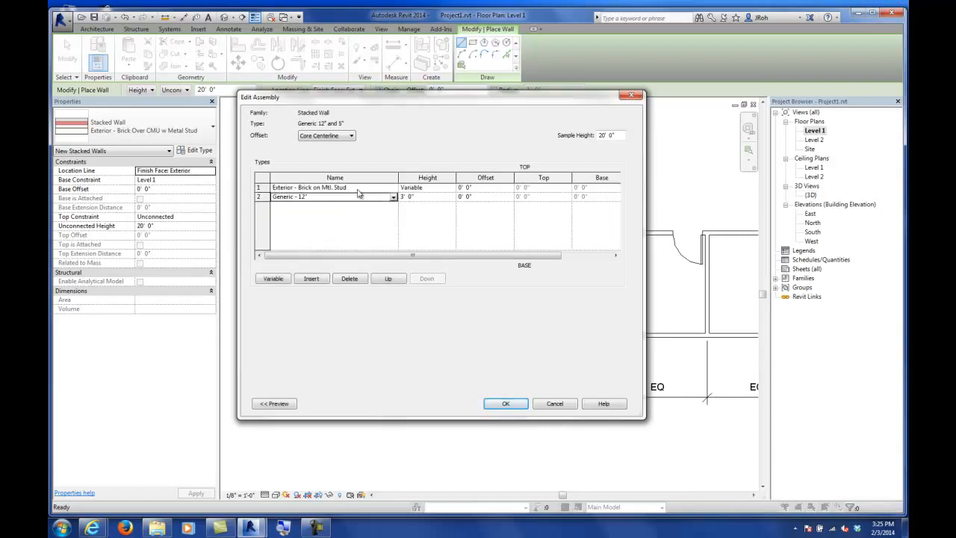
pyautogui.click(394, 188)
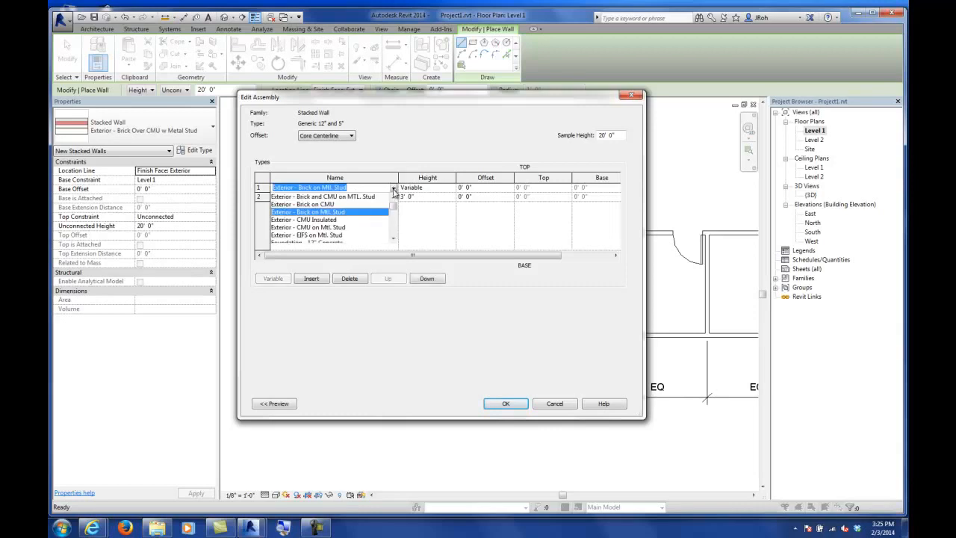
pyautogui.click(394, 238)
pyautogui.scroll(-3, 394, 239)
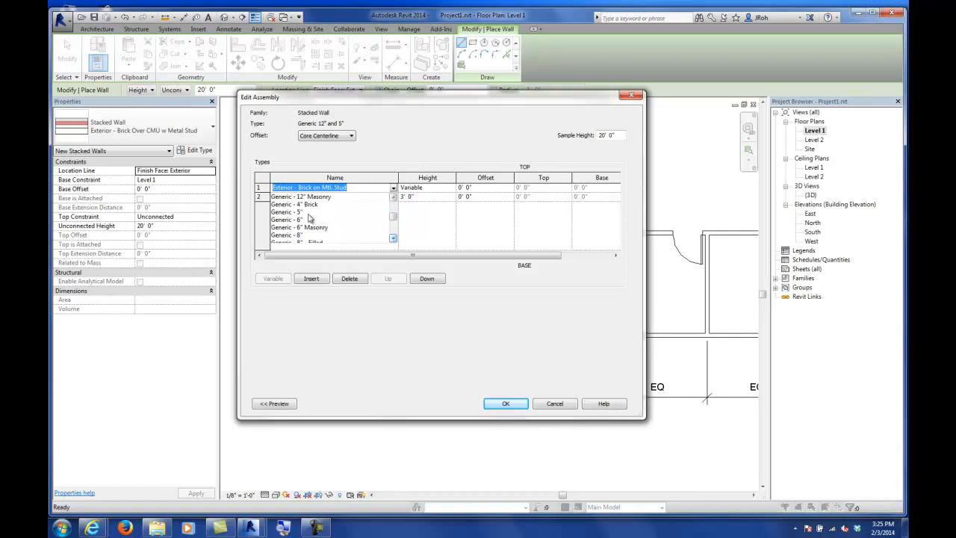
pyautogui.click(309, 213)
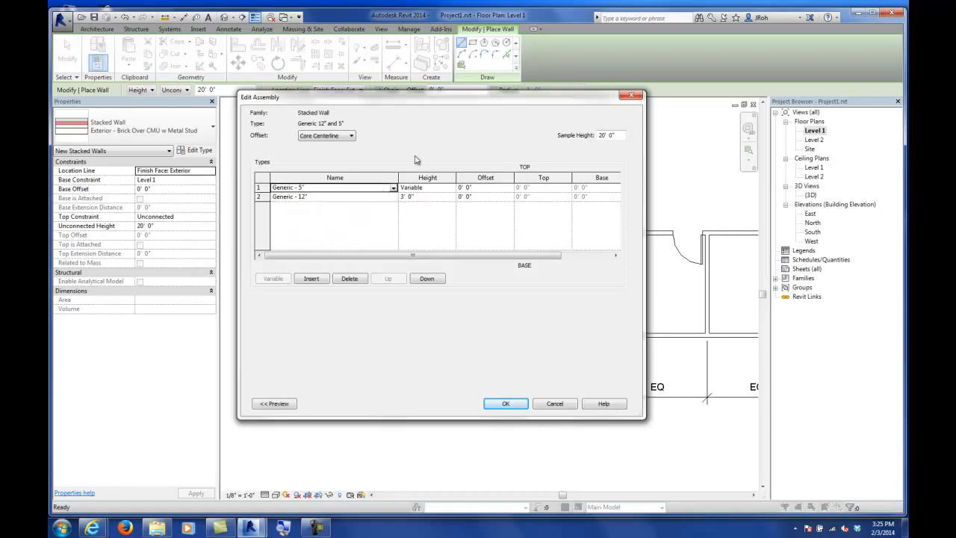
# Step: Open the assembly preview and set the lower Generic - 12" wall's height to 5'
pyautogui.moveTo(404, 103); pyautogui.dragTo(598, 99)
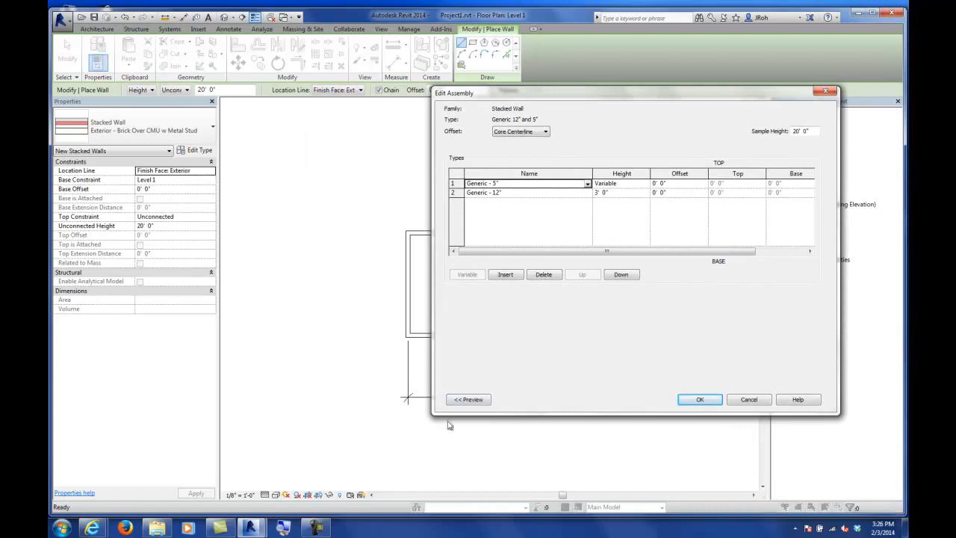
pyautogui.click(469, 402)
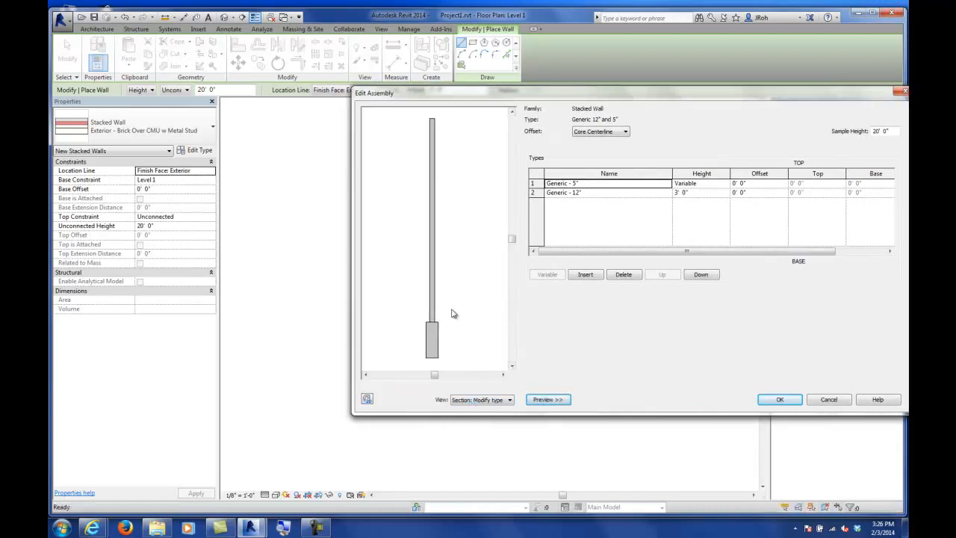
pyautogui.scroll(3, 448, 343)
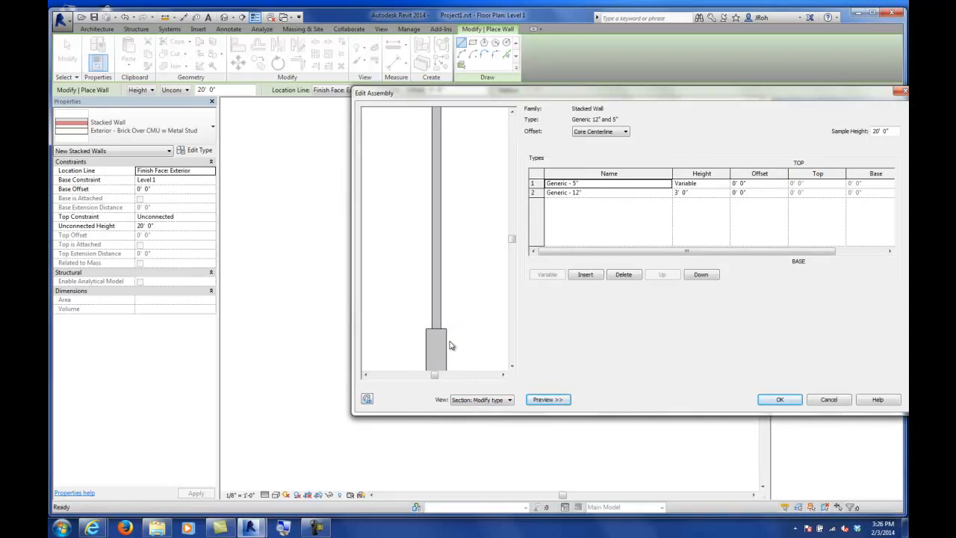
pyautogui.scroll(-3, 442, 328)
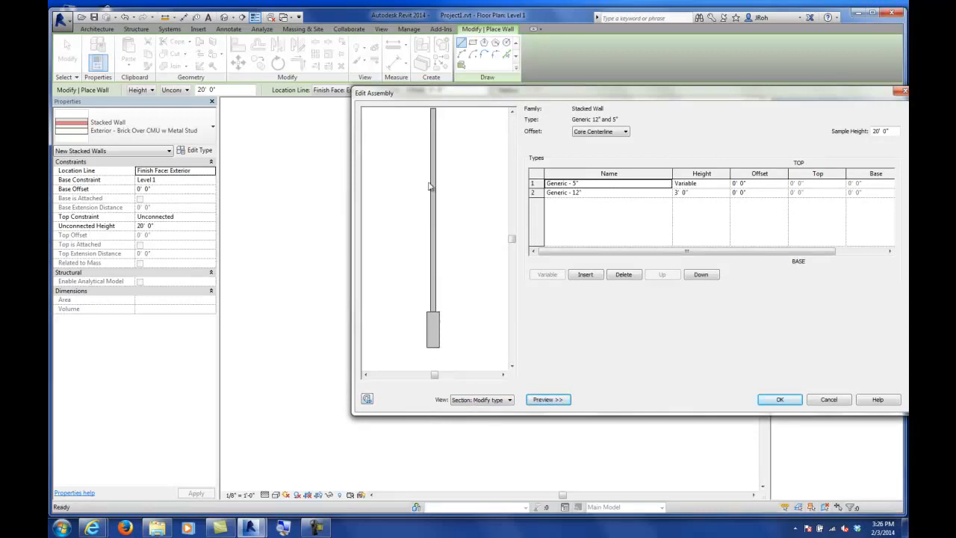
pyautogui.scroll(-1, 450, 229)
pyautogui.moveTo(457, 228); pyautogui.dragTo(444, 252, button='middle')
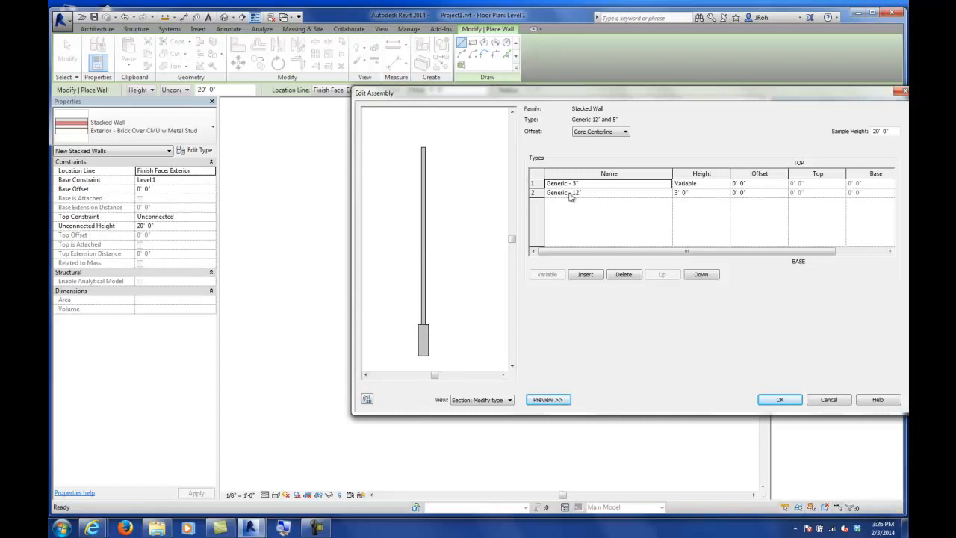
pyautogui.moveTo(658, 99); pyautogui.dragTo(581, 111)
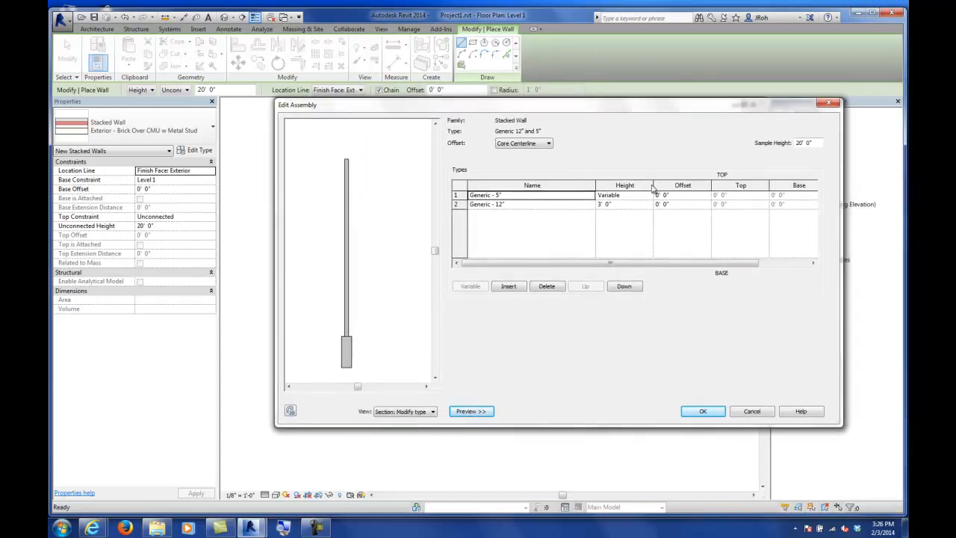
pyautogui.click(616, 204)
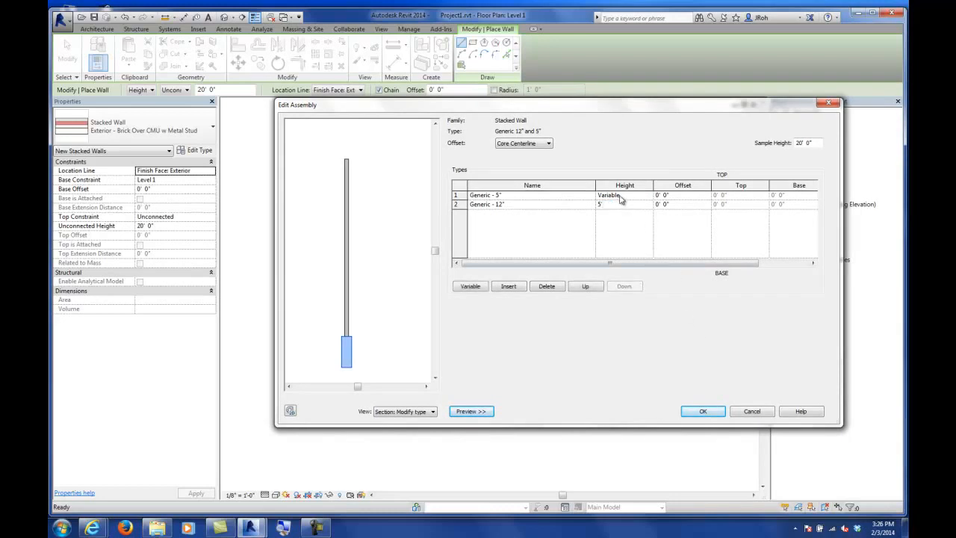
# Step: Try making the lower wall the variable-height one, then make the upper wall variable again
pyautogui.click(583, 195)
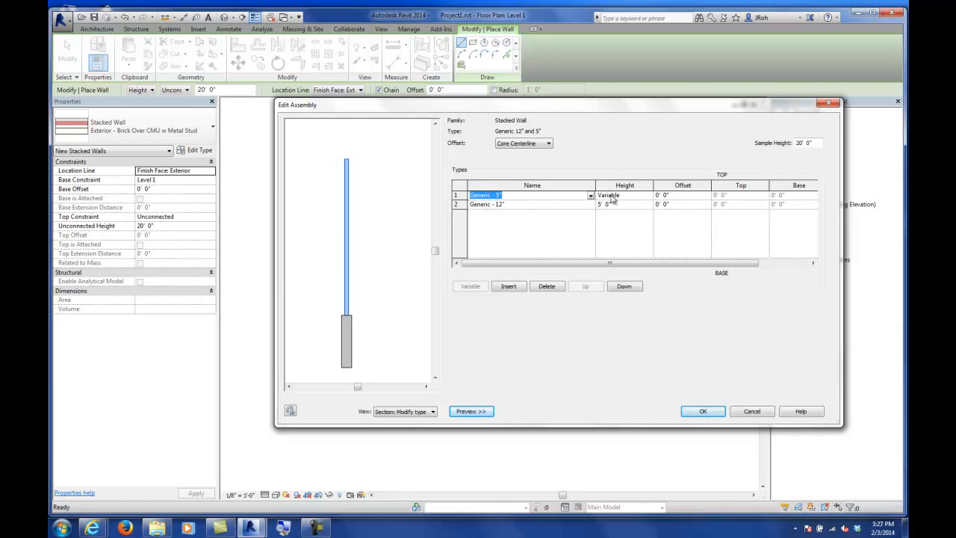
pyautogui.click(581, 204)
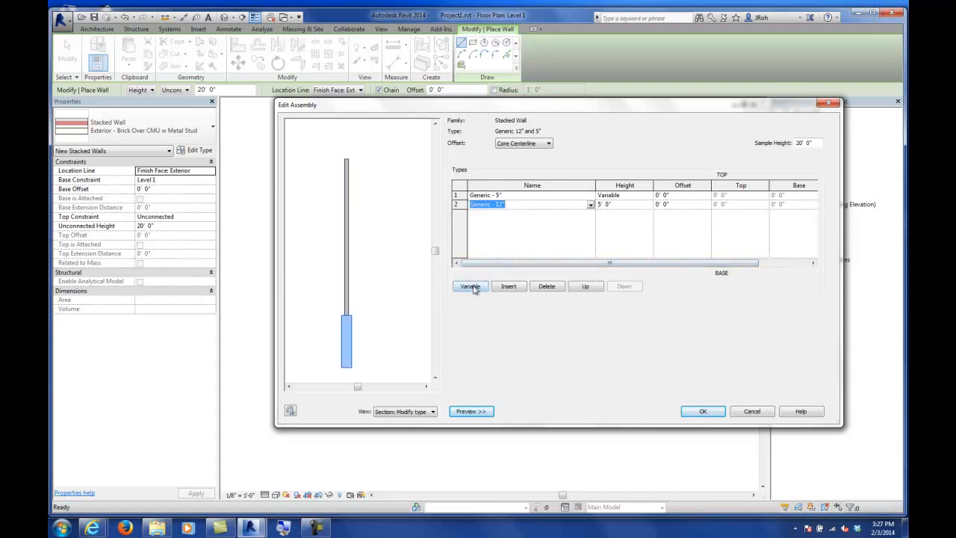
pyautogui.click(469, 287)
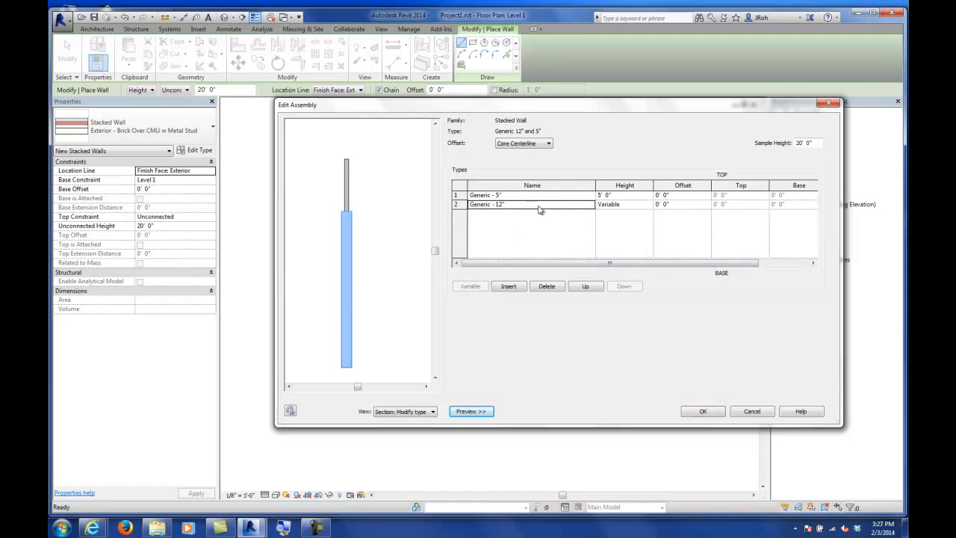
pyautogui.click(572, 197)
pyautogui.click(470, 287)
# Step: Set the assembly offset reference to Finish Face: Exterior and offset the upper Generic - 5" wall by 1"
pyautogui.scroll(5, 351, 317)
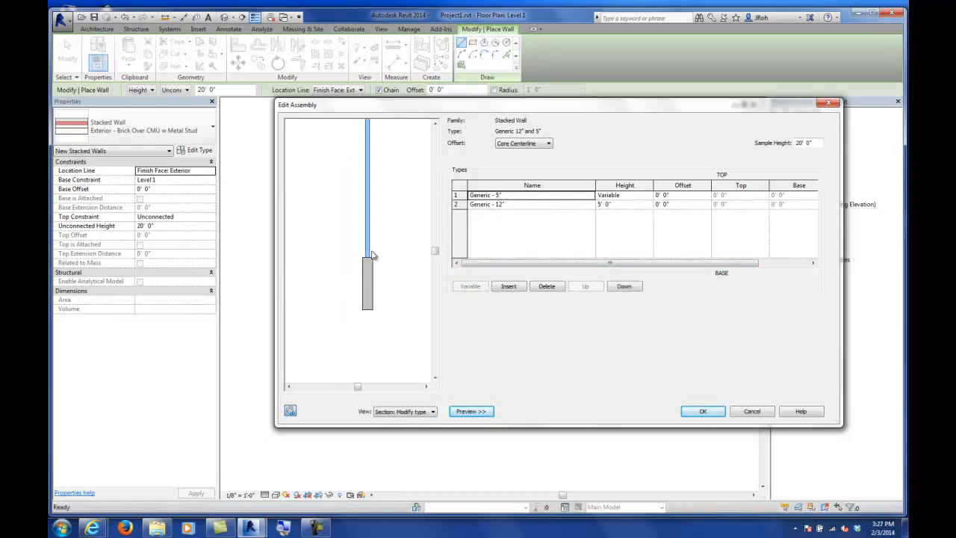
pyautogui.scroll(2, 381, 257)
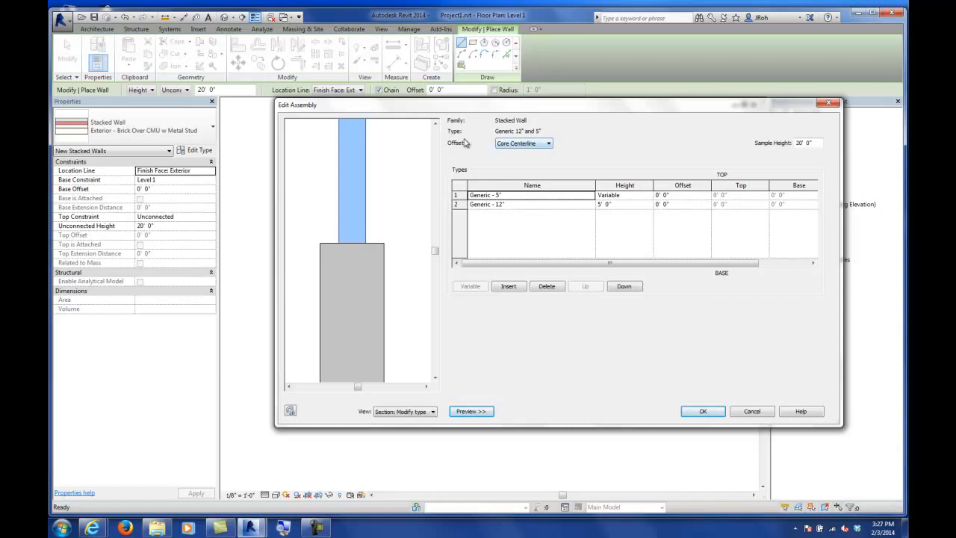
pyautogui.click(524, 146)
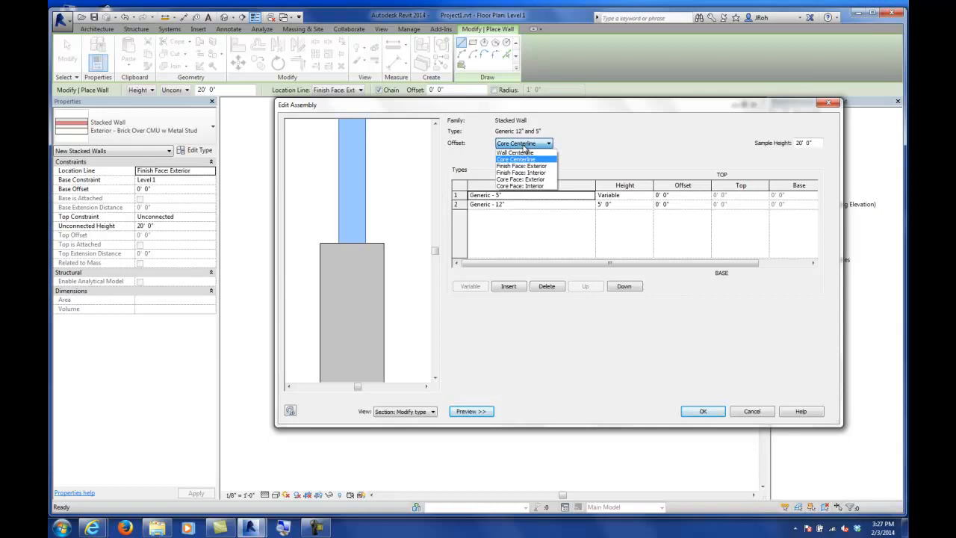
pyautogui.click(528, 166)
pyautogui.click(522, 147)
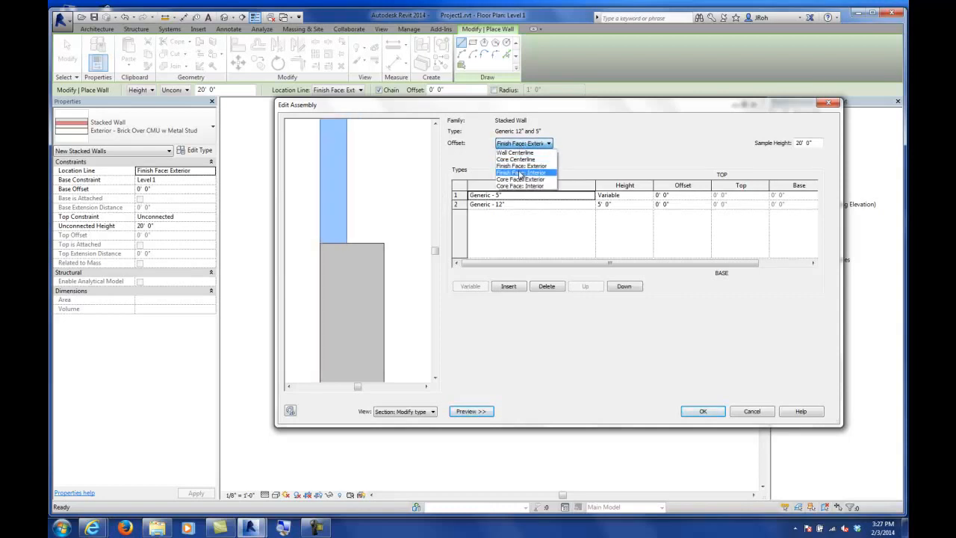
pyautogui.click(521, 172)
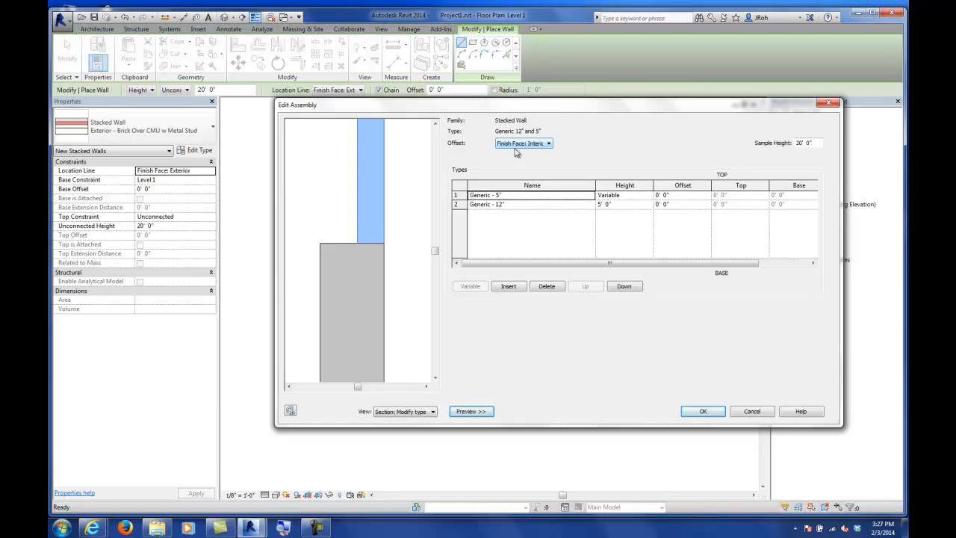
pyautogui.click(523, 144)
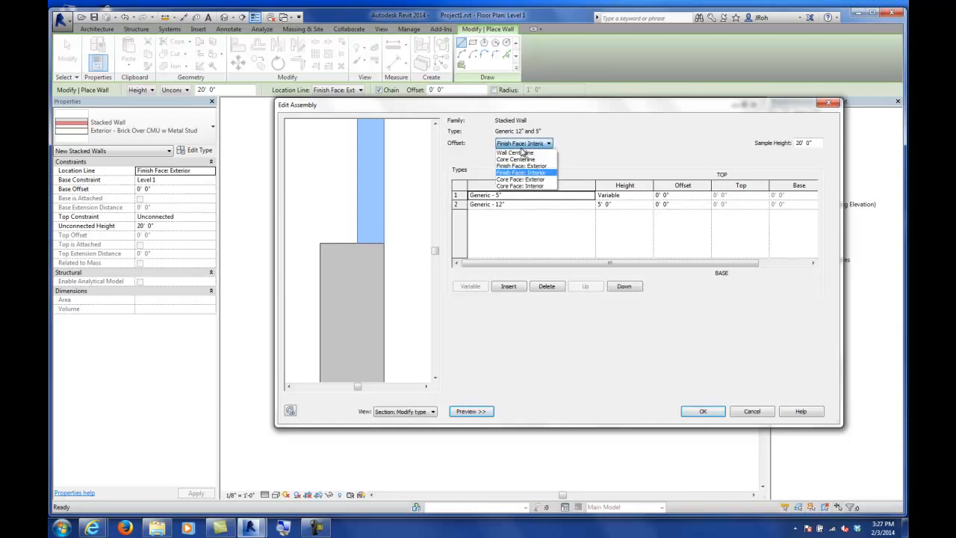
pyautogui.click(522, 172)
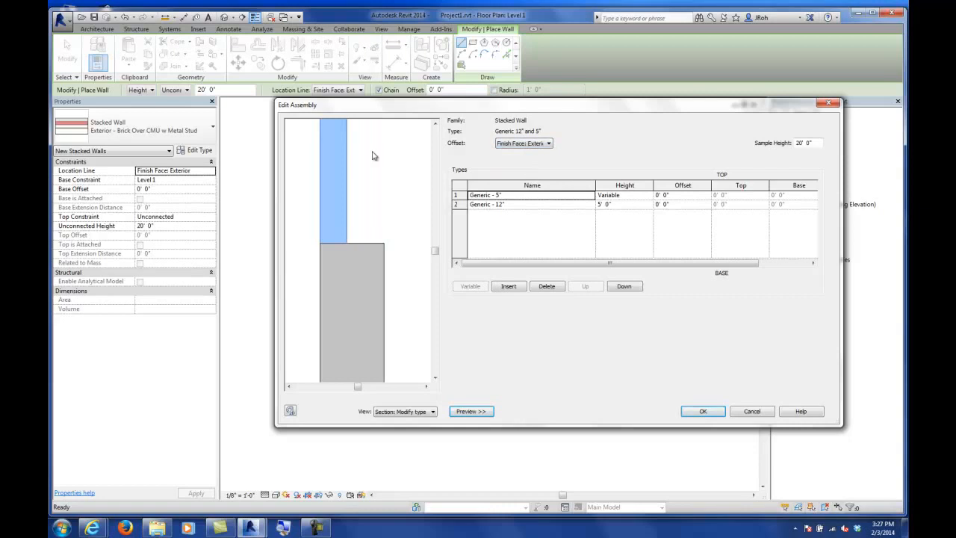
pyautogui.click(677, 197)
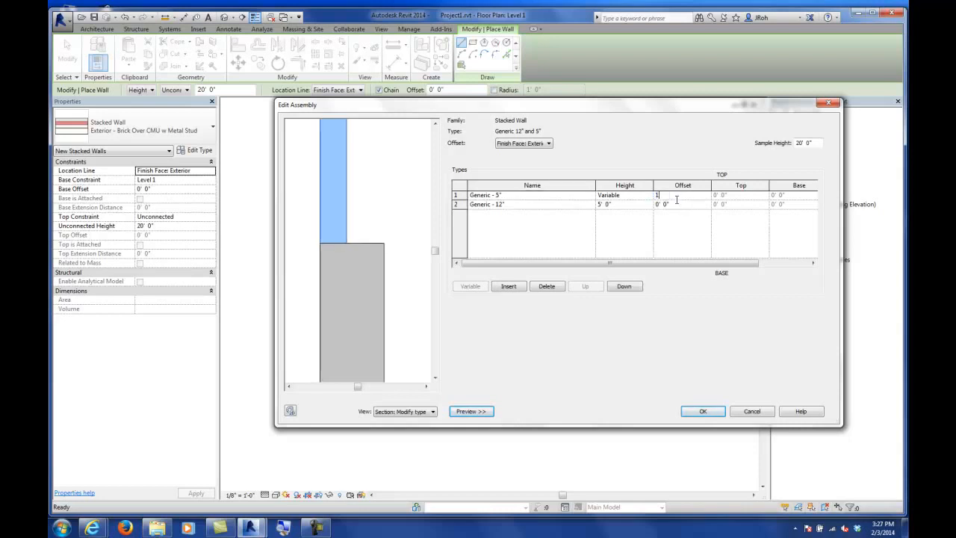
pyautogui.click(579, 207)
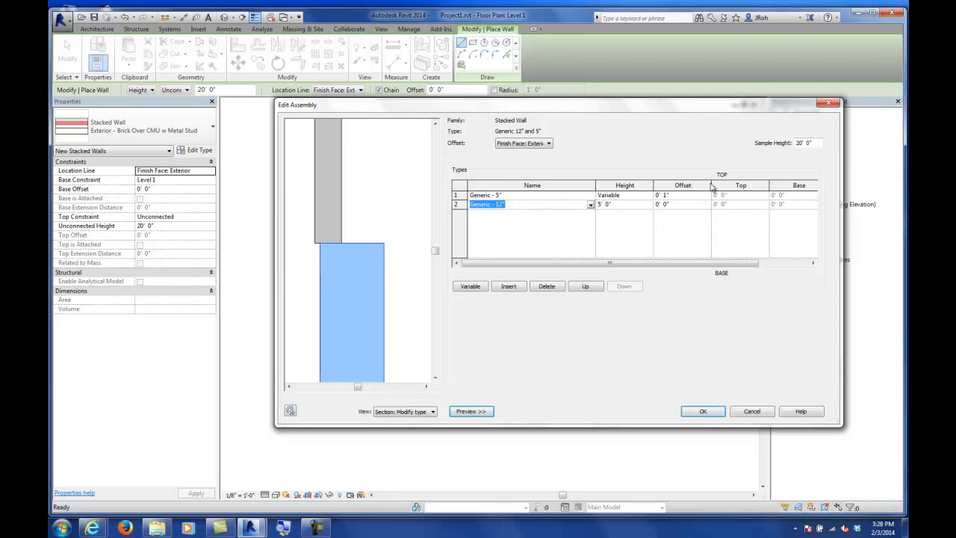
# Step: Change the upper Generic - 5" wall's offset to -1" and confirm the stacked wall assembly and type
pyautogui.click(679, 197)
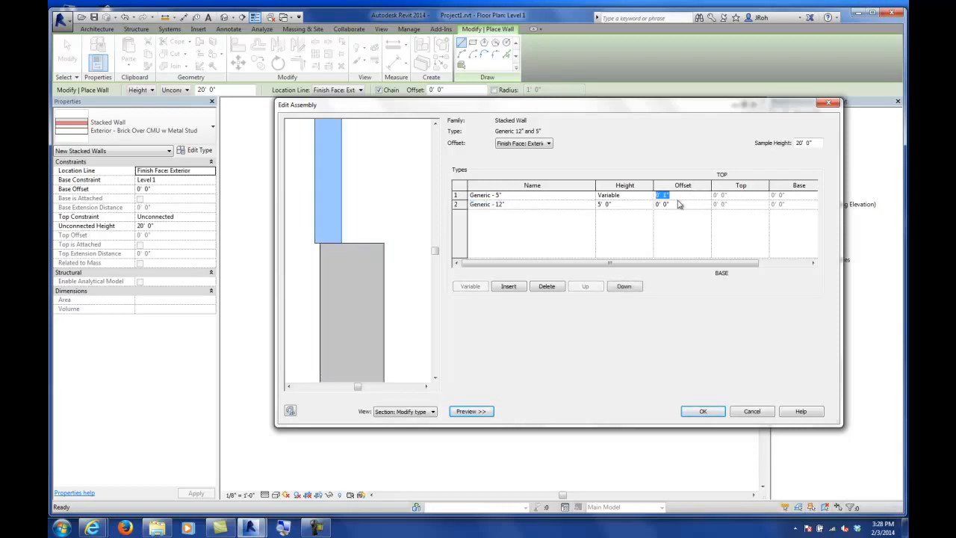
pyautogui.write('-1')
pyautogui.click(523, 204)
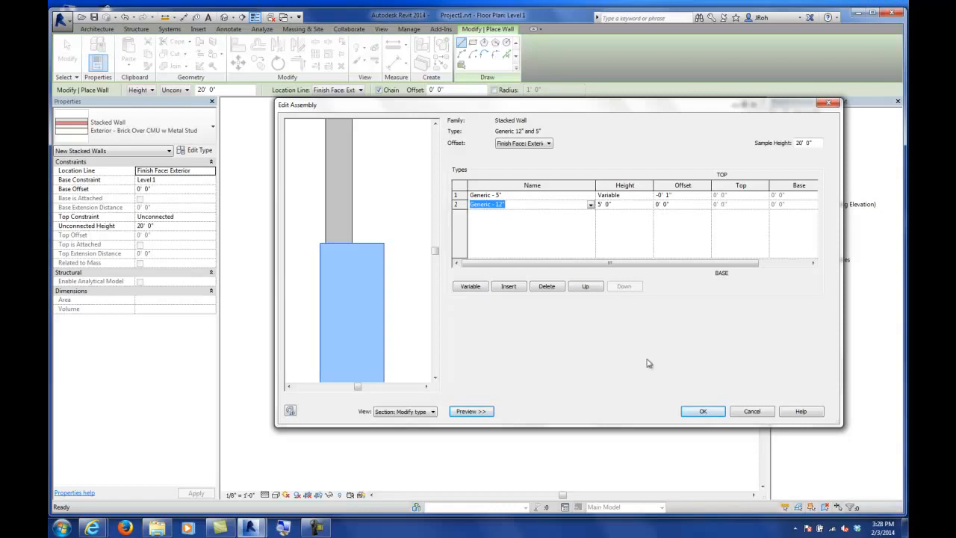
pyautogui.click(703, 411)
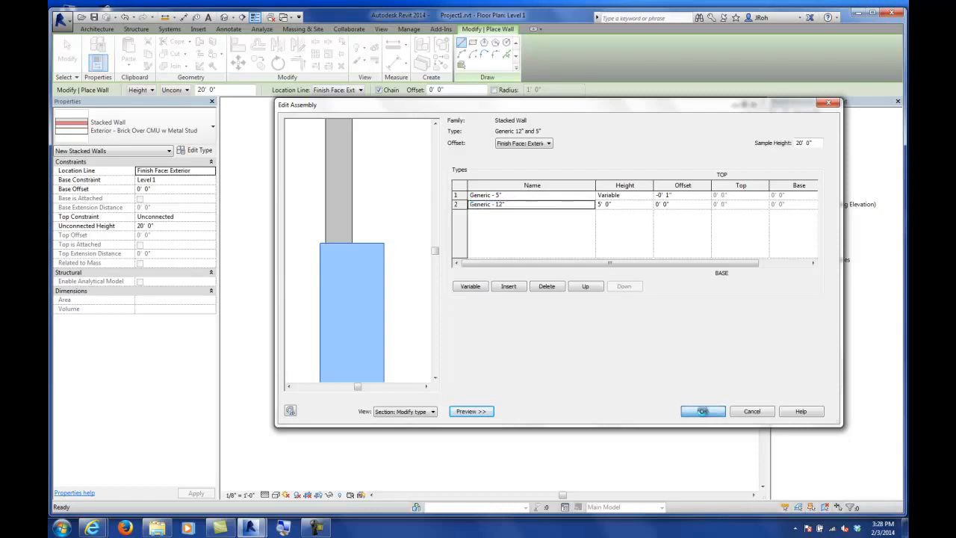
pyautogui.click(709, 412)
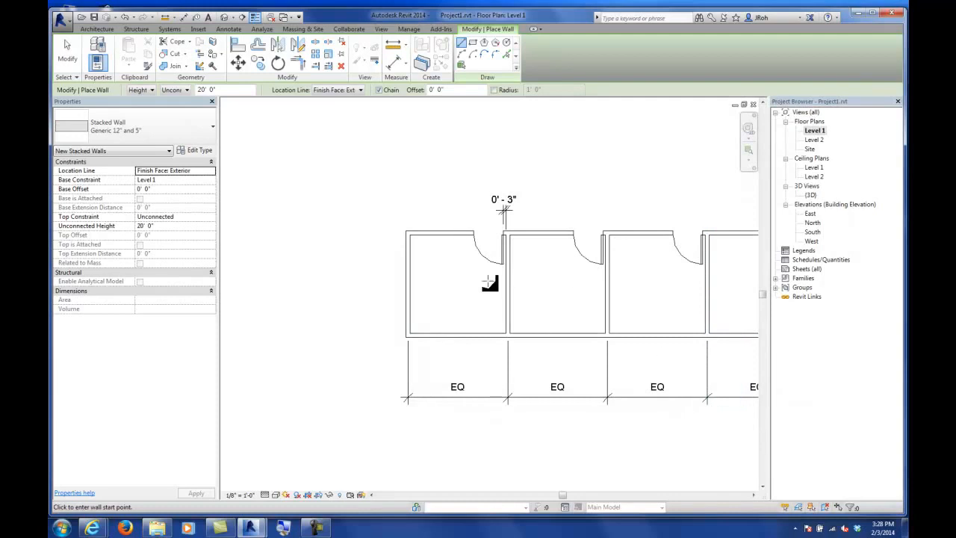
# Step: Draw a stacked wall about 26'-6" long east of the rooms, with a perpendicular segment rising from its end
pyautogui.scroll(-3, 490, 351)
pyautogui.scroll(-2, 488, 336)
pyautogui.moveTo(495, 260); pyautogui.dragTo(314, 251, button='middle')
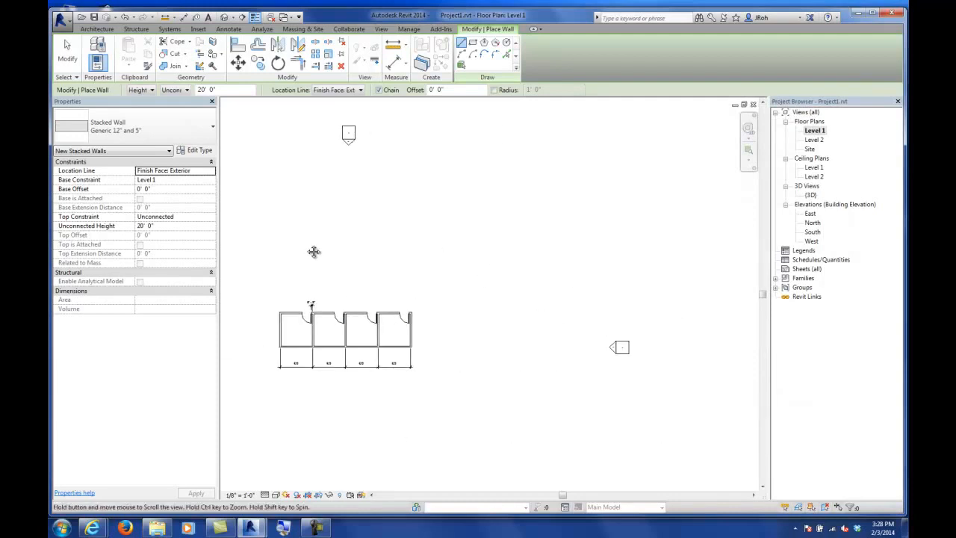
pyautogui.scroll(3, 479, 342)
pyautogui.click(493, 355)
pyautogui.click(663, 358)
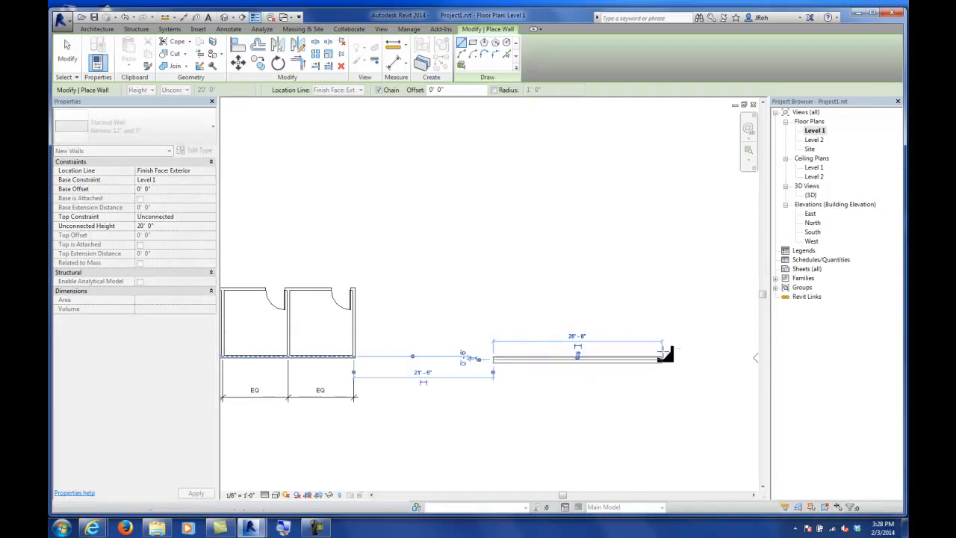
pyautogui.click(670, 155)
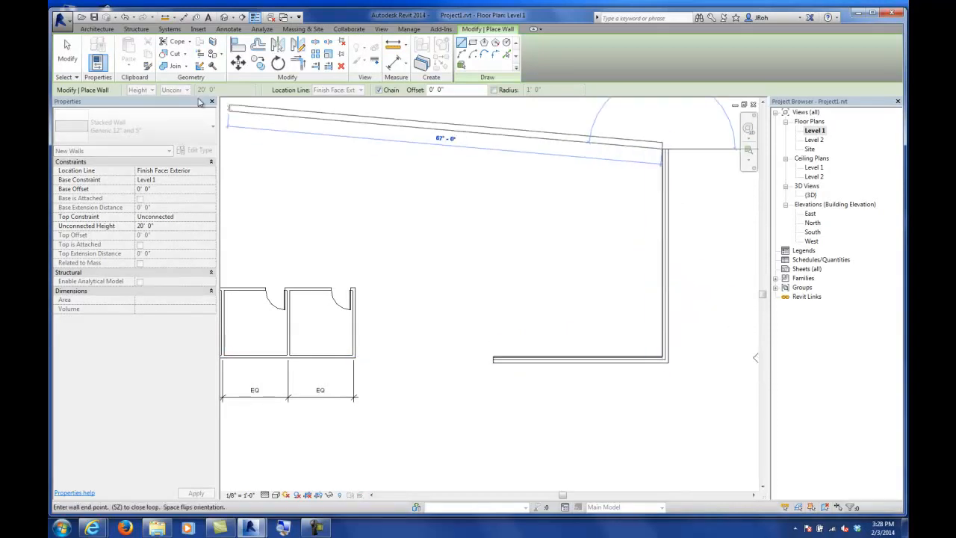
pyautogui.click(74, 58)
pyautogui.scroll(5, 665, 362)
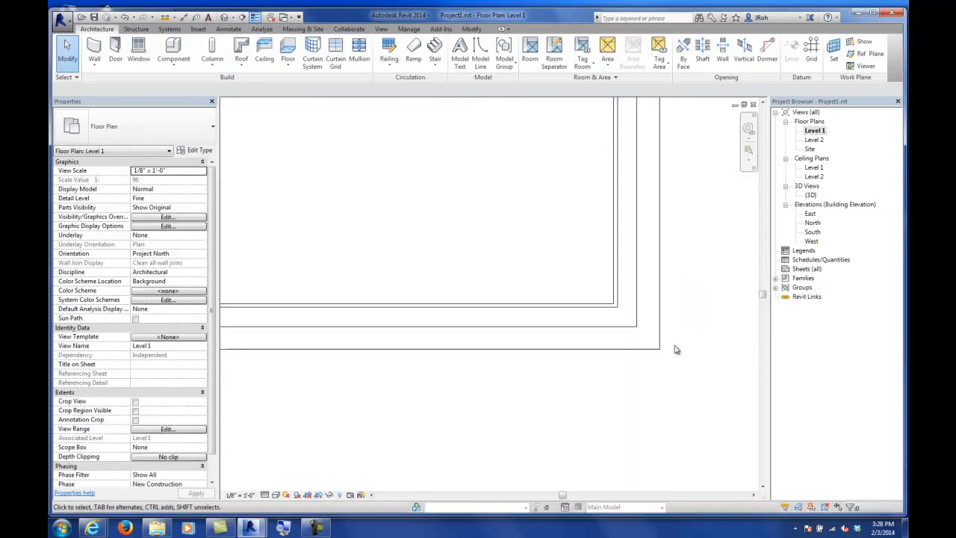
# Step: Inspect the new stacked wall in the plan and in the 3D view
pyautogui.click(620, 272)
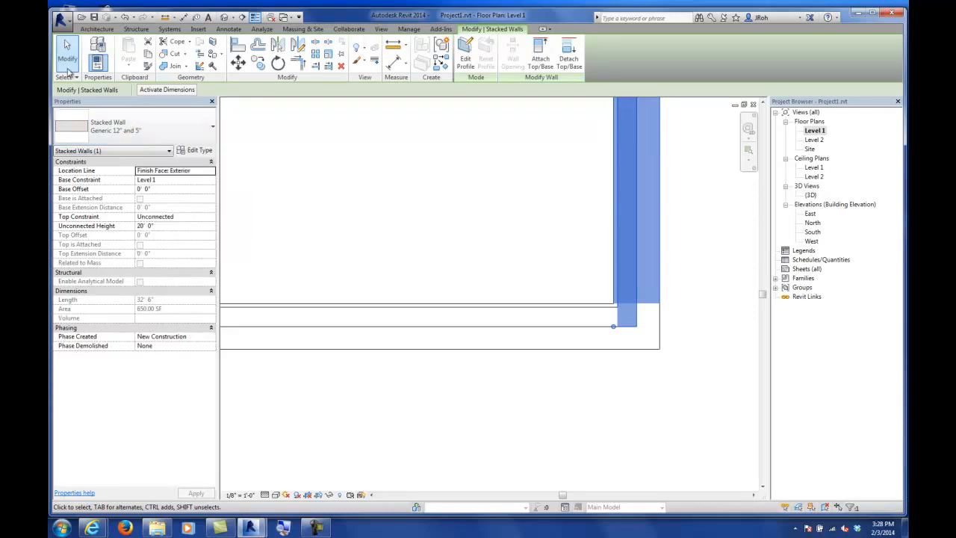
pyautogui.click(400, 209)
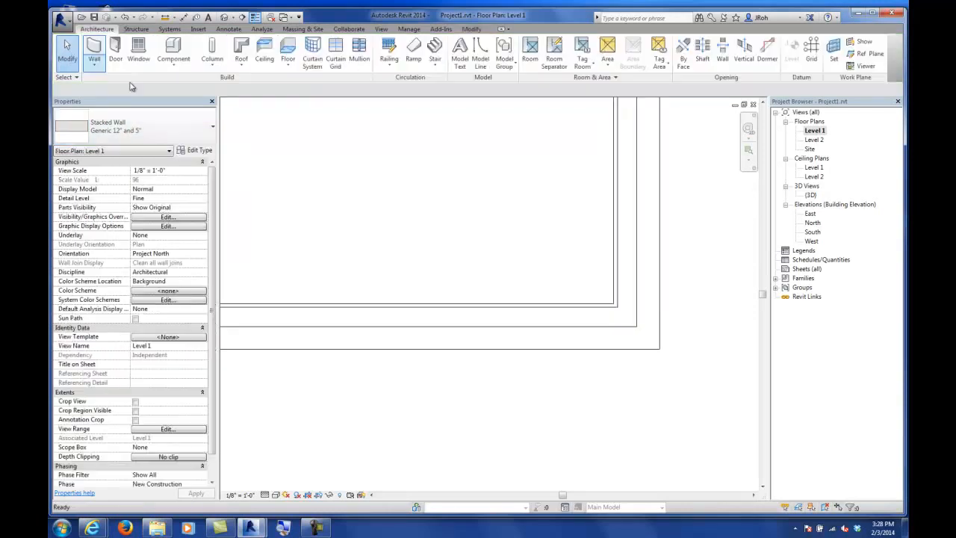
pyautogui.doubleClick(811, 195)
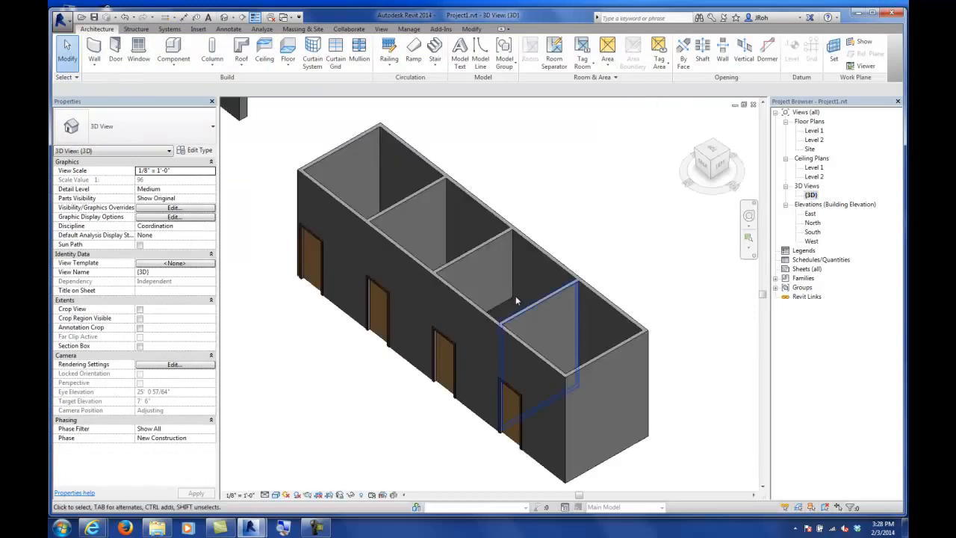
pyautogui.scroll(-2, 480, 291)
pyautogui.click(411, 208)
pyautogui.keyDown('shift'); pyautogui.moveTo(494, 234); pyautogui.dragTo(438, 202, button='middle'); pyautogui.keyUp('shift')
pyautogui.scroll(5, 422, 203)
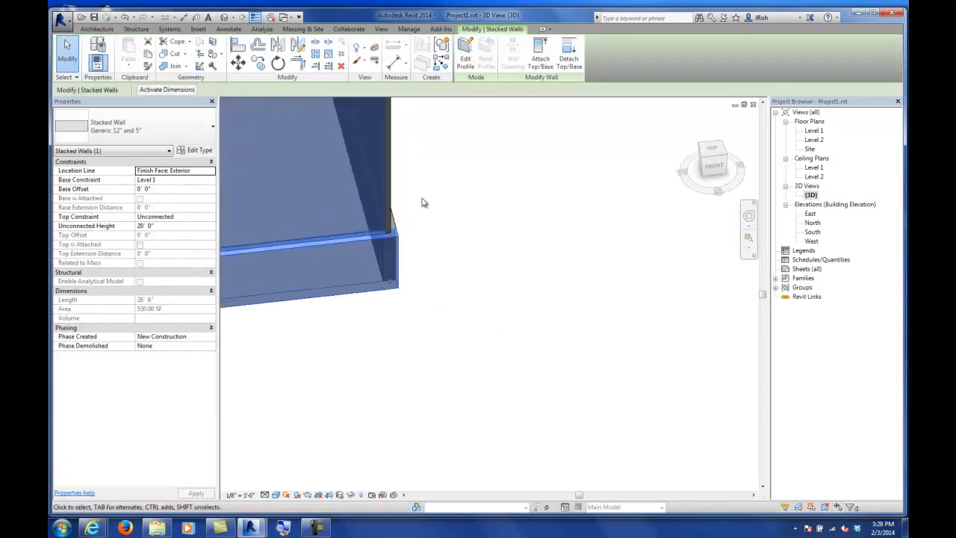
pyautogui.click(443, 237)
pyautogui.moveTo(433, 242); pyautogui.dragTo(534, 342, button='middle')
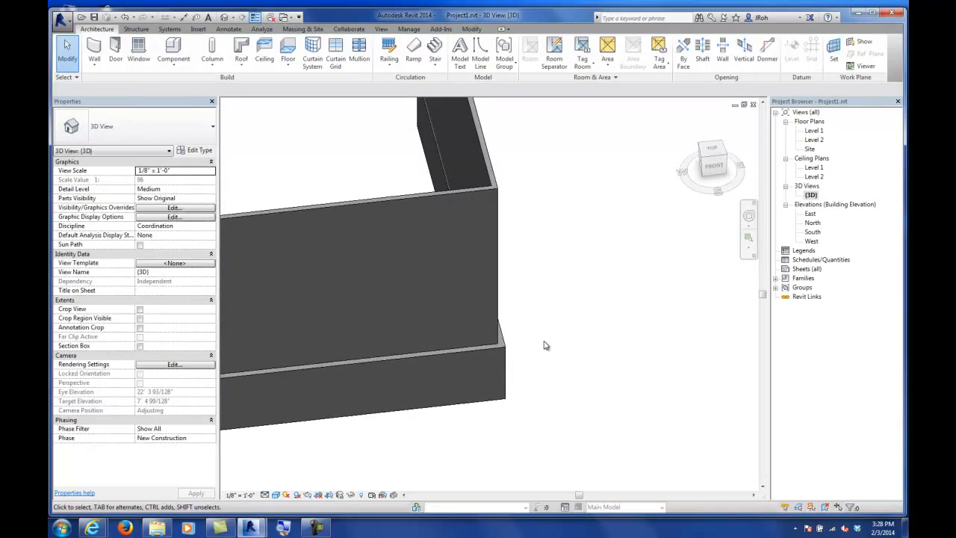
# Step: Set the stacked wall's unconnected height to 30'
pyautogui.click(400, 196)
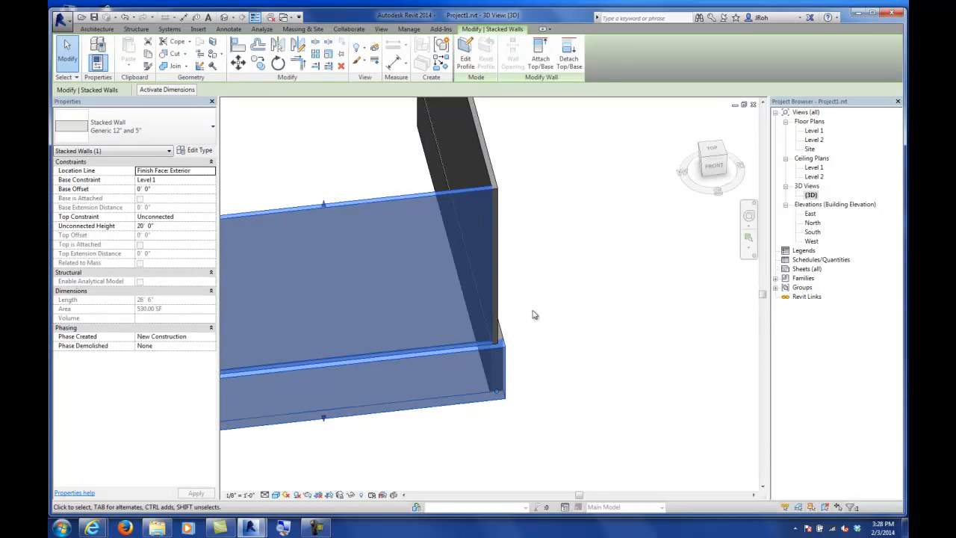
pyautogui.click(176, 226)
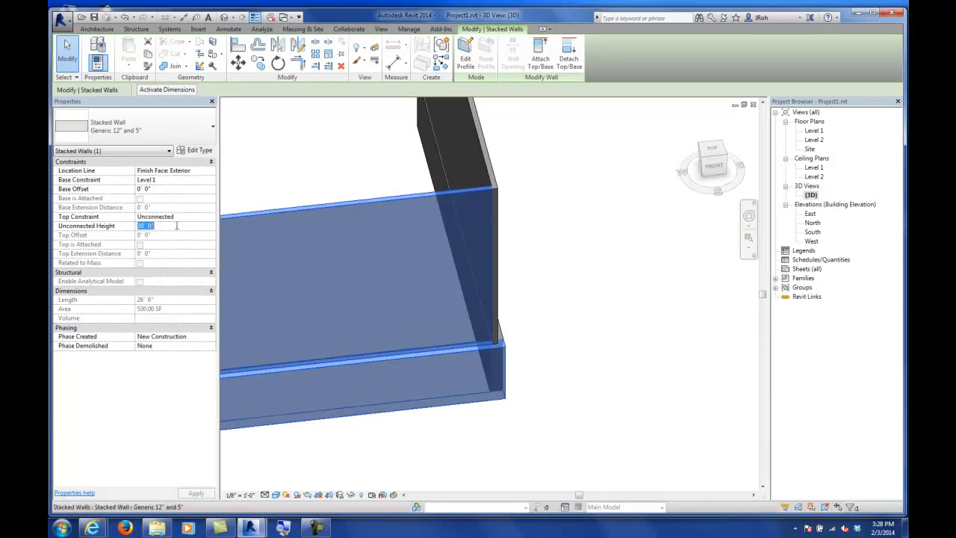
pyautogui.write('30')
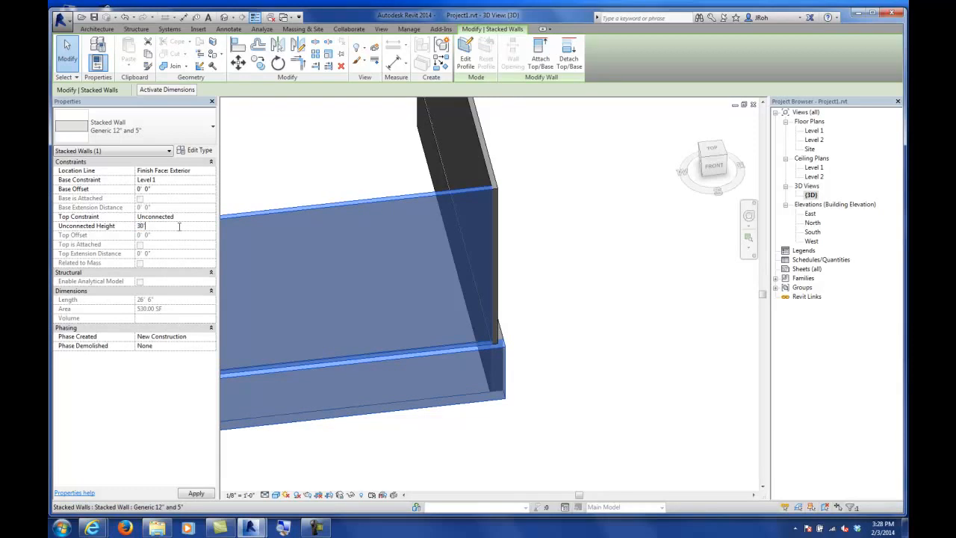
pyautogui.scroll(-3, 563, 284)
pyautogui.keyDown('shift'); pyautogui.moveTo(589, 317); pyautogui.dragTo(514, 323, button='middle'); pyautogui.keyUp('shift')
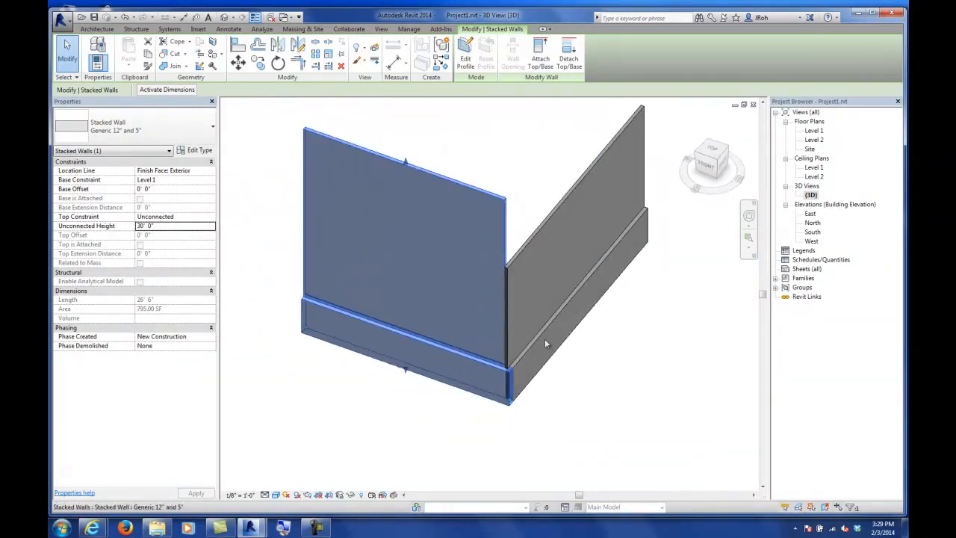
pyautogui.click(580, 366)
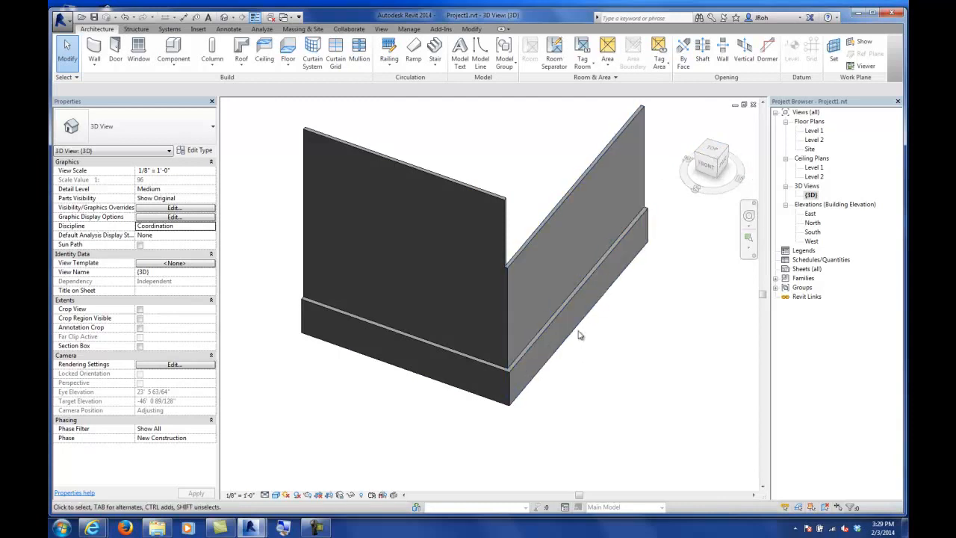
# Step: Place a Single-Flush 36" x 84" door in the stacked wall's perpendicular segment on Level 1
pyautogui.scroll(2, 560, 370)
pyautogui.scroll(2, 555, 377)
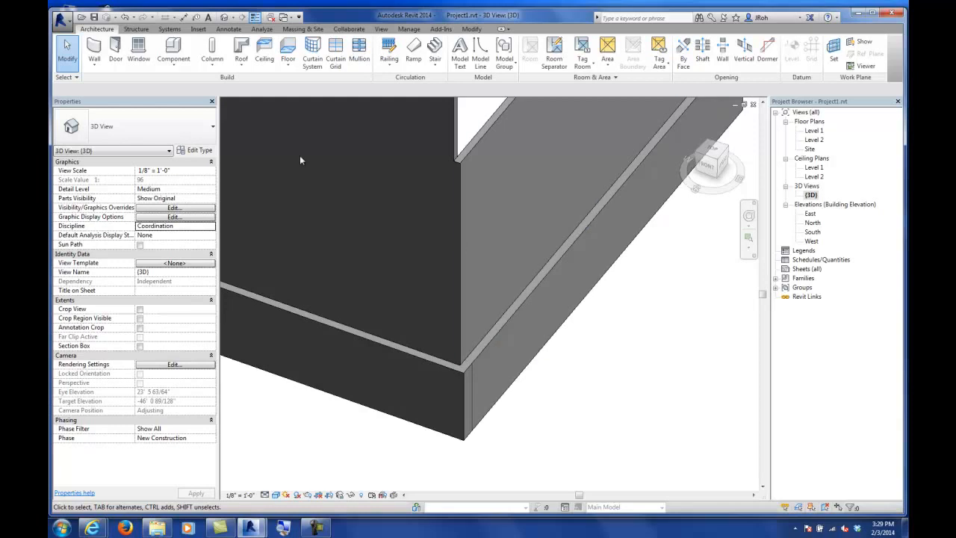
pyautogui.doubleClick(813, 131)
pyautogui.scroll(-3, 609, 280)
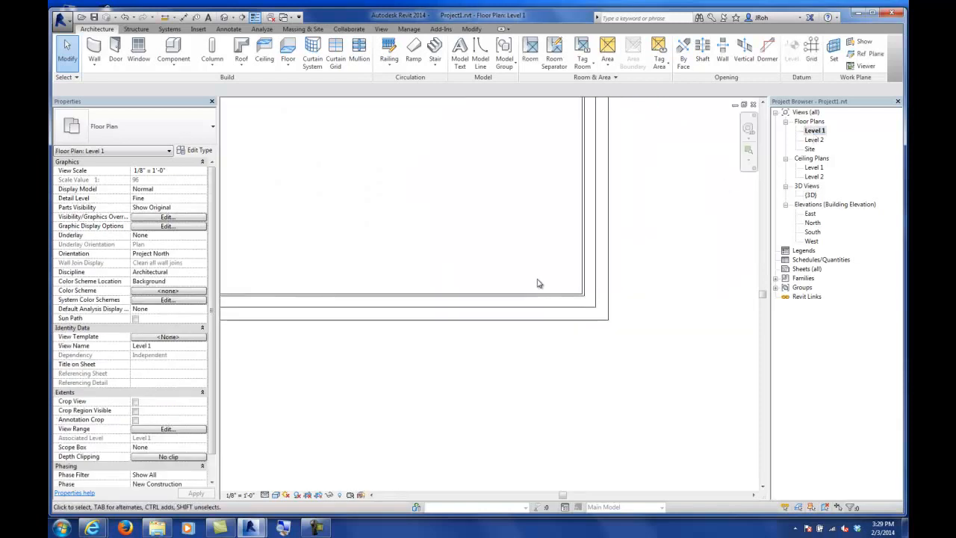
pyautogui.scroll(-1, 525, 266)
pyautogui.moveTo(517, 218); pyautogui.dragTo(449, 236, button='middle')
pyautogui.scroll(8, 475, 283)
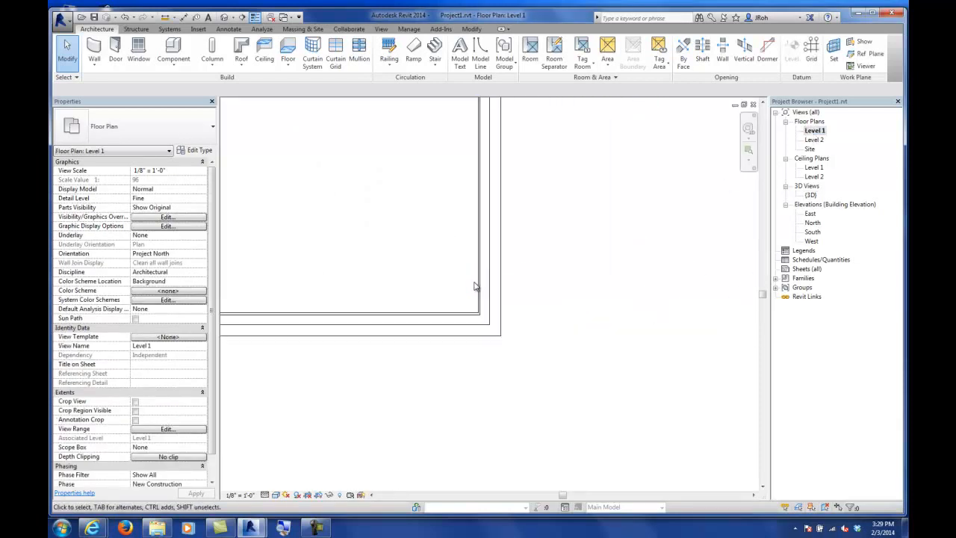
pyautogui.click(116, 52)
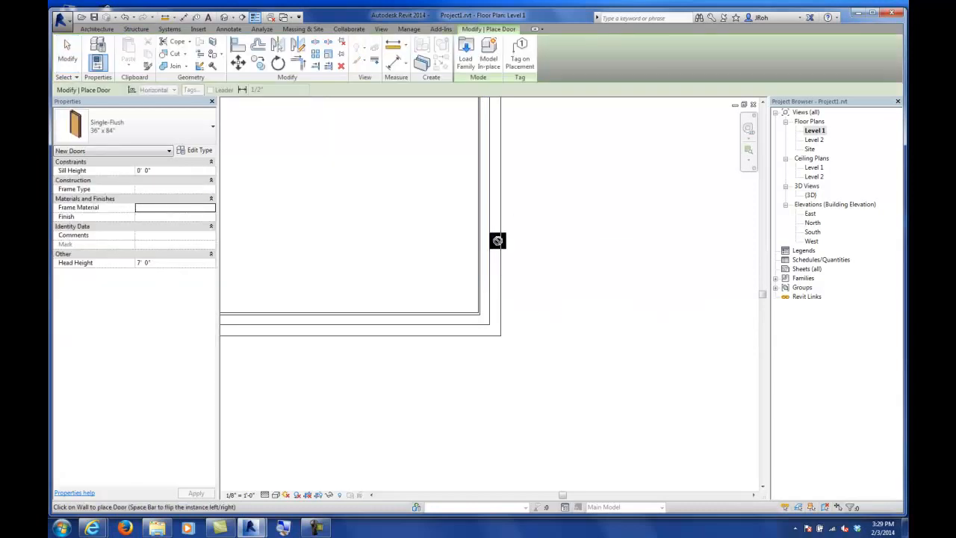
pyautogui.click(491, 217)
pyautogui.press('Escape')
pyautogui.press('Escape')
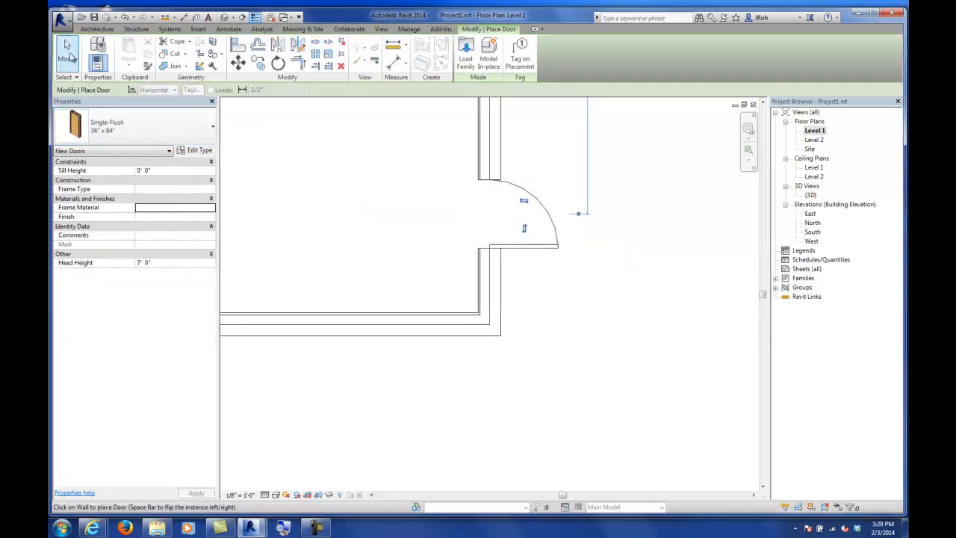
# Step: In 3D, set the door's primary host to the lower section of the stacked wall
pyautogui.doubleClick(809, 194)
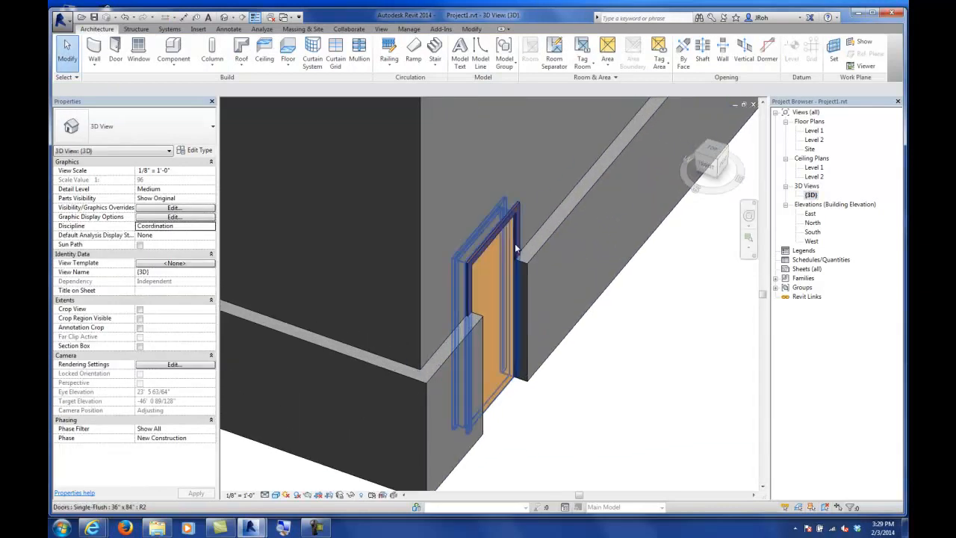
pyautogui.click(514, 243)
pyautogui.keyDown('shift'); pyautogui.moveTo(582, 310); pyautogui.dragTo(522, 281, button='middle'); pyautogui.keyUp('shift')
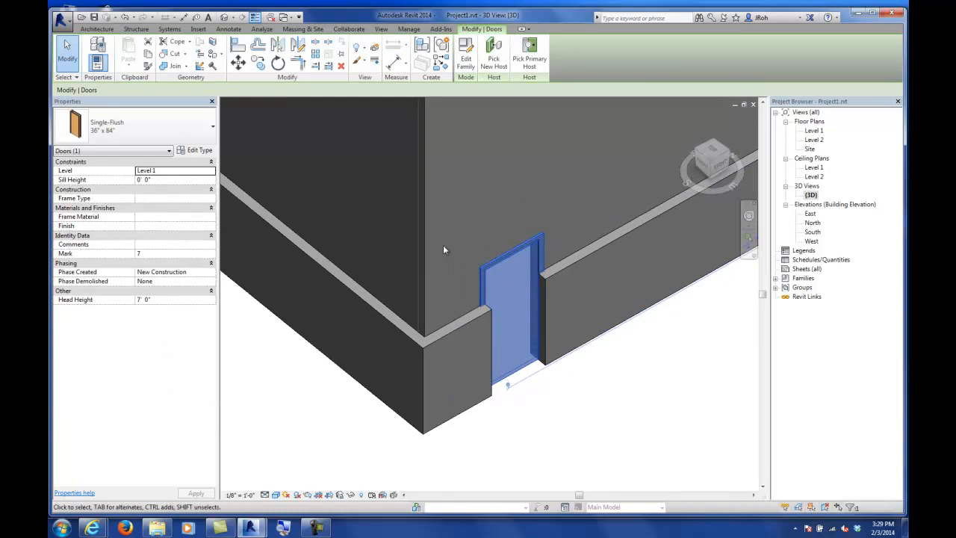
pyautogui.scroll(-2, 478, 201)
pyautogui.moveTo(480, 200); pyautogui.dragTo(484, 293, button='middle')
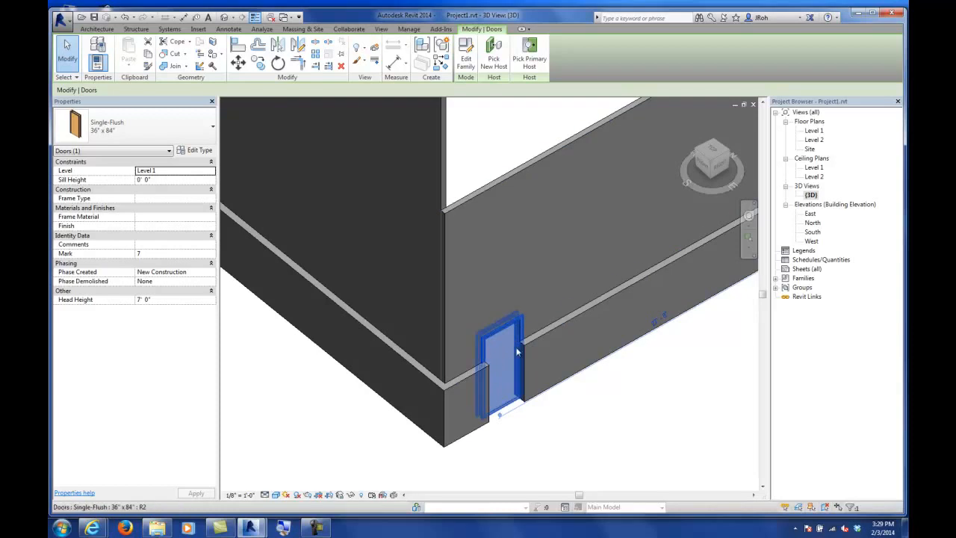
pyautogui.moveTo(496, 344); pyautogui.dragTo(495, 334)
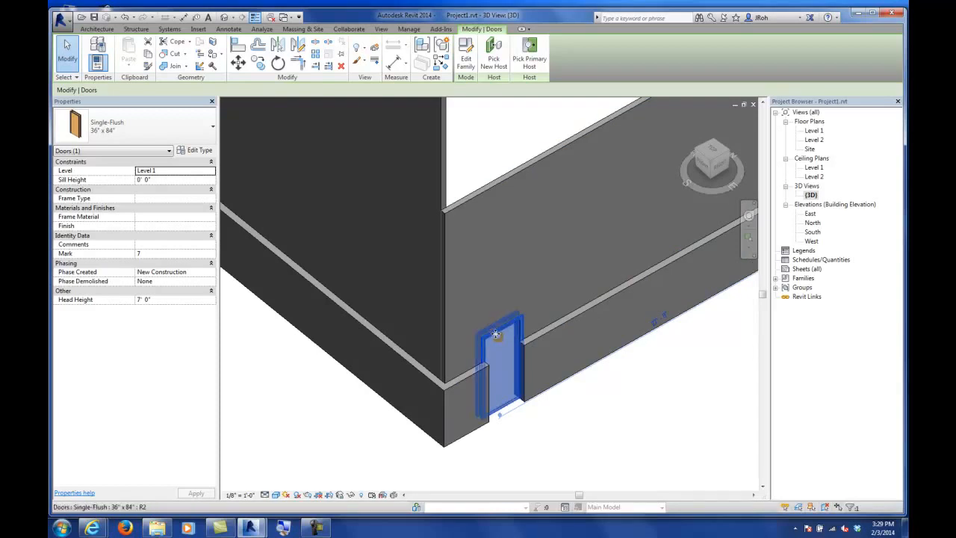
pyautogui.click(536, 74)
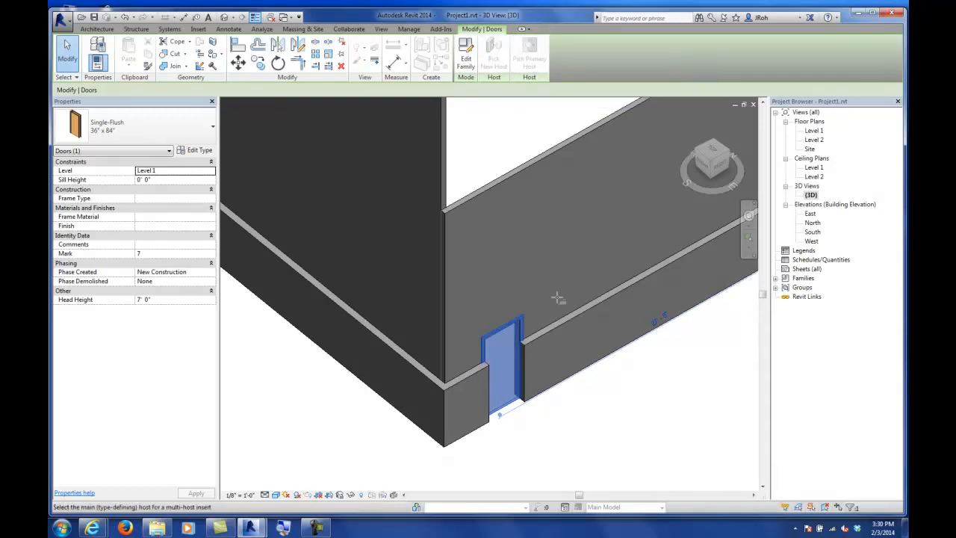
pyautogui.click(556, 389)
pyautogui.press('Escape')
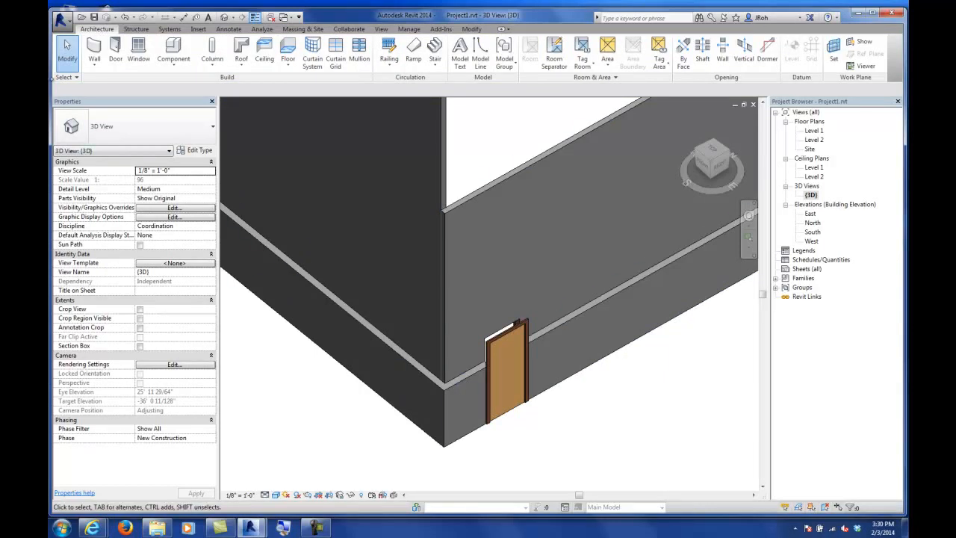
# Step: Compare the stacked wall with the partitioned building in 3D, then return to the Level 1 plan
pyautogui.scroll(-2, 570, 259)
pyautogui.scroll(-5, 570, 263)
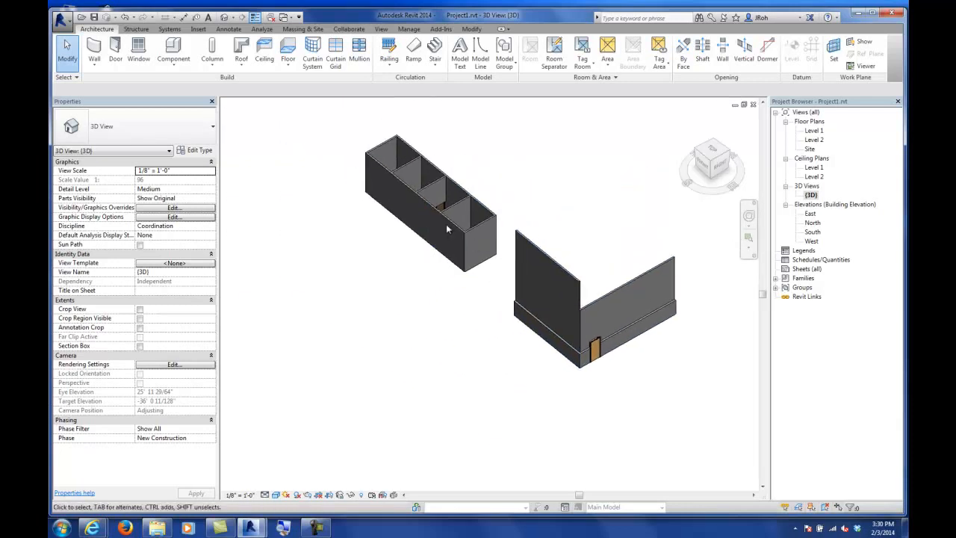
pyautogui.click(448, 225)
pyautogui.keyDown('shift'); pyautogui.moveTo(448, 301); pyautogui.dragTo(478, 294, button='middle'); pyautogui.keyUp('shift')
pyautogui.scroll(3, 444, 307)
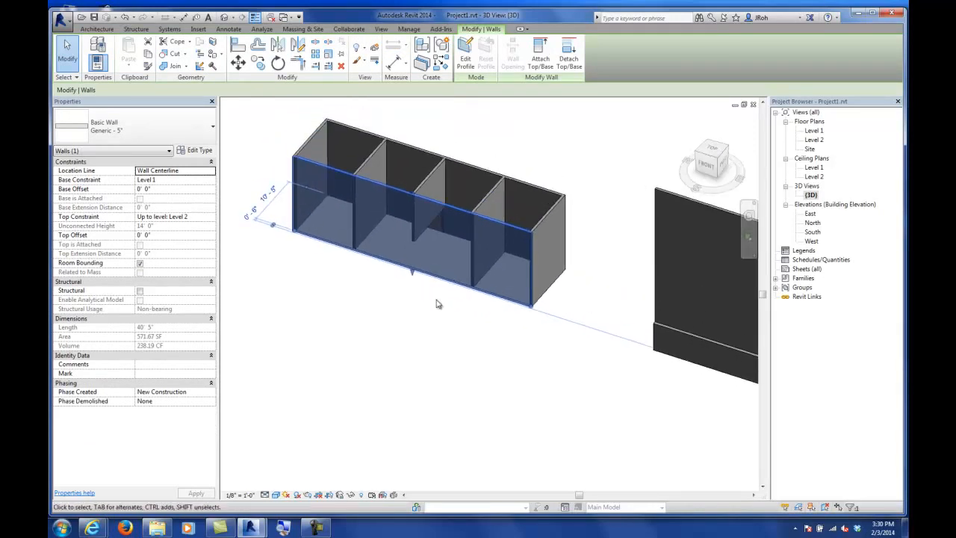
pyautogui.scroll(-2, 442, 304)
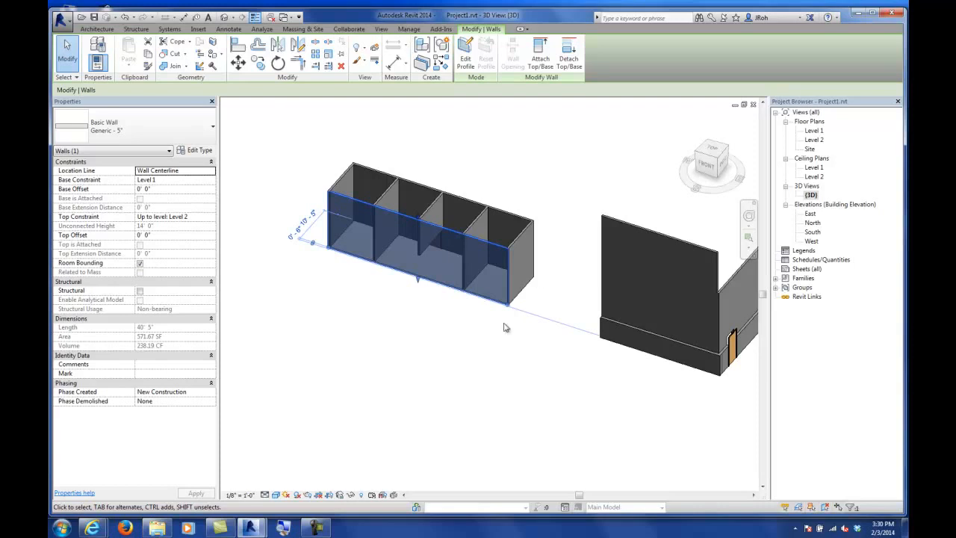
pyautogui.moveTo(614, 354); pyautogui.dragTo(510, 354, button='middle')
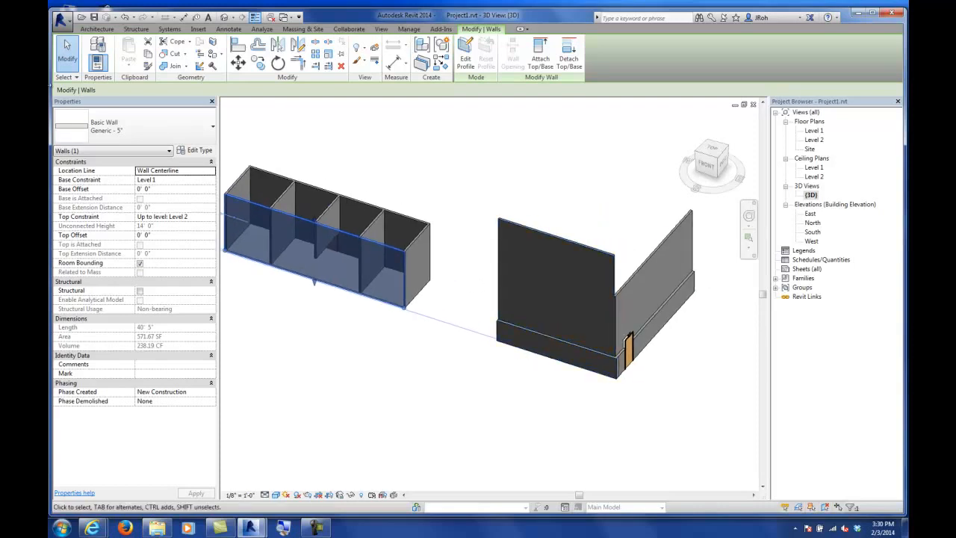
pyautogui.click(93, 29)
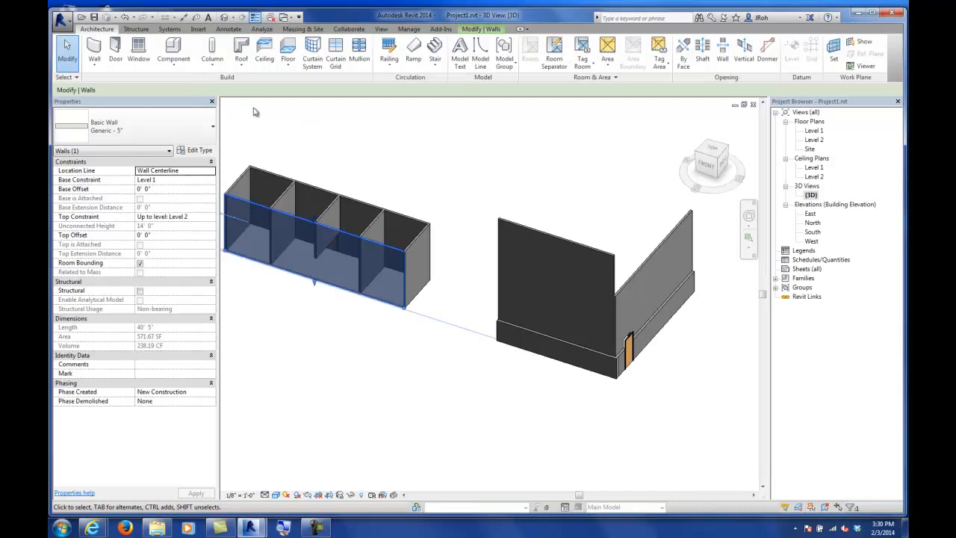
pyautogui.doubleClick(814, 131)
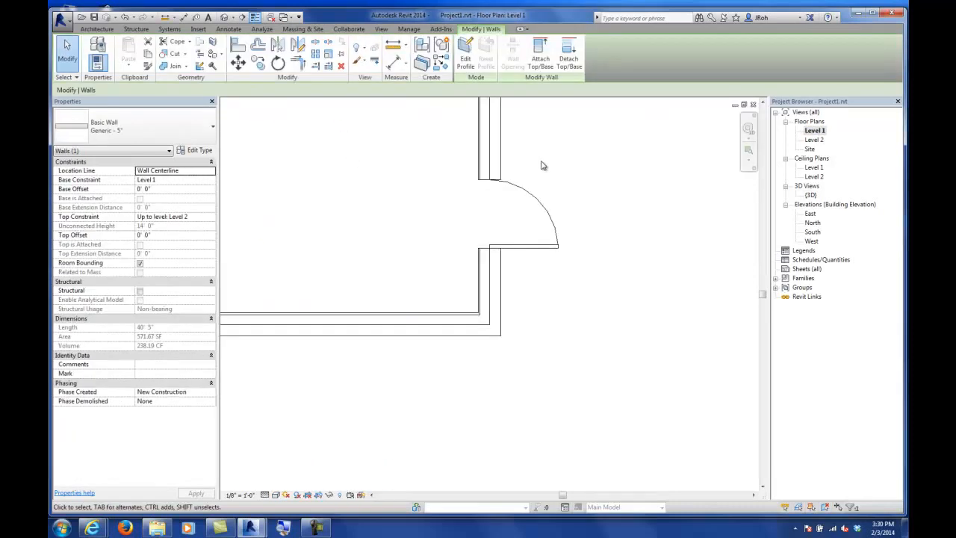
# Step: Place two Fixed 36" x 72" windows in the front wall of the partitioned rooms on Level 1
pyautogui.scroll(-2, 393, 235)
pyautogui.moveTo(292, 307); pyautogui.dragTo(567, 292, button='middle')
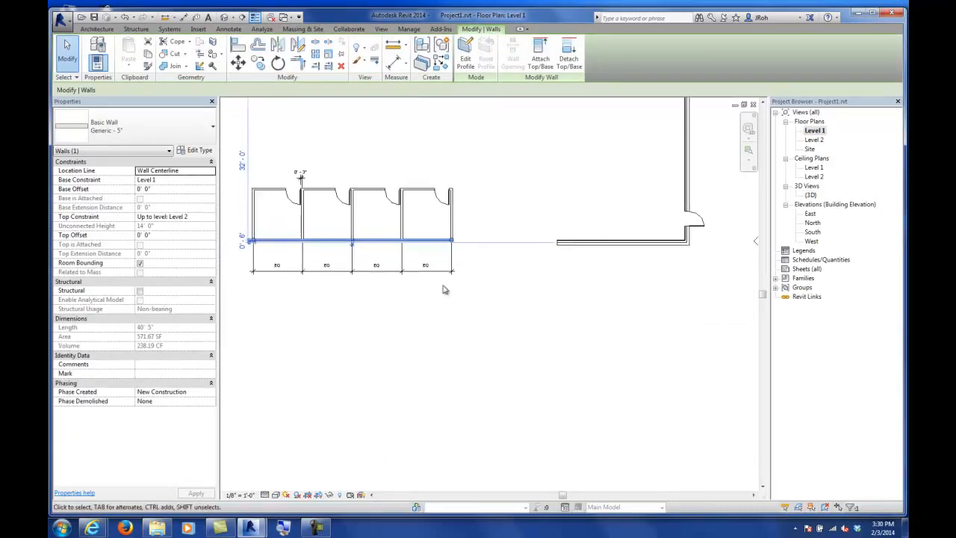
pyautogui.scroll(3, 402, 227)
pyautogui.click(548, 306)
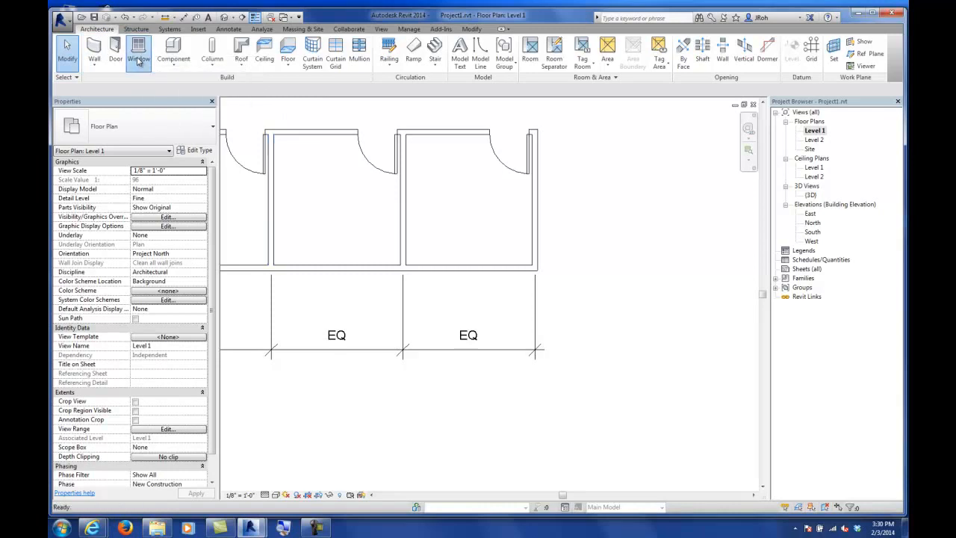
pyautogui.click(138, 61)
pyautogui.click(100, 132)
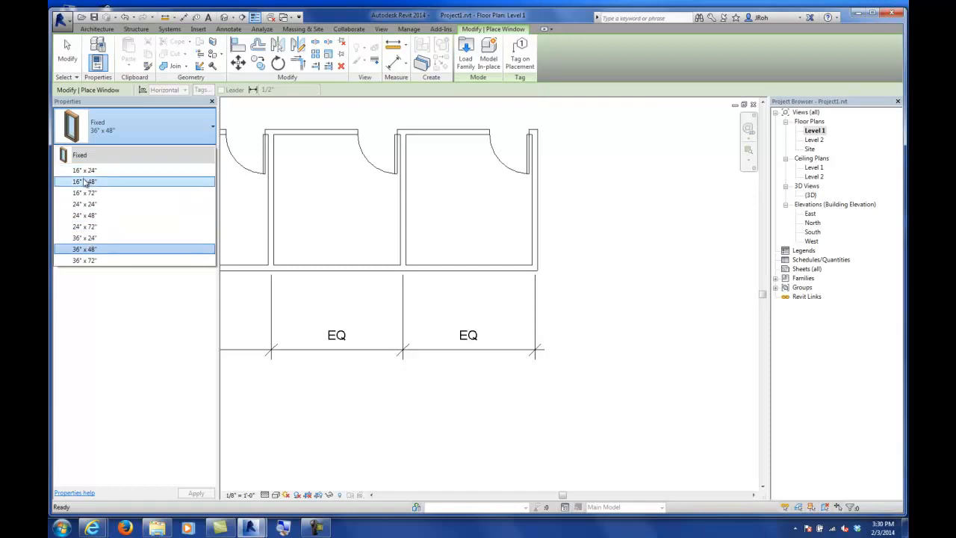
pyautogui.click(82, 260)
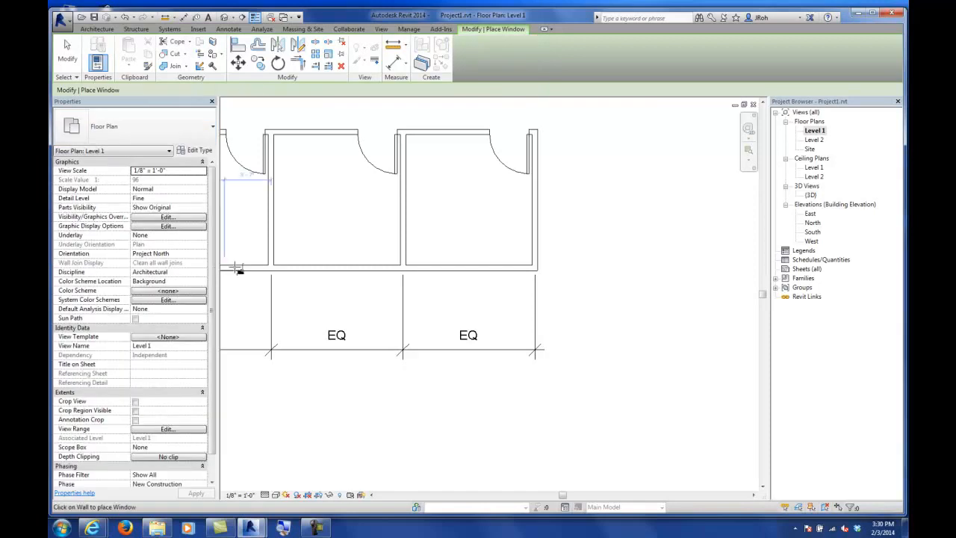
pyautogui.click(315, 266)
pyautogui.click(451, 267)
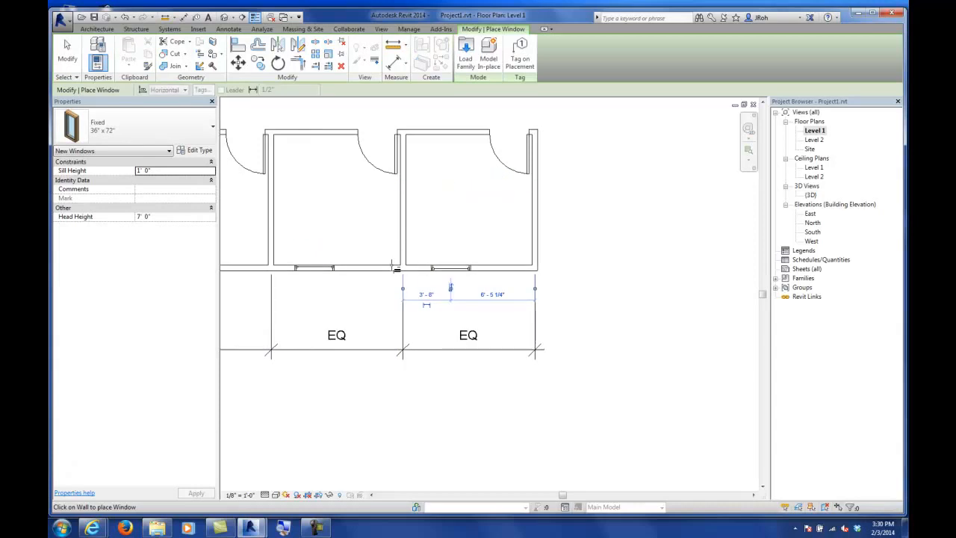
pyautogui.click(68, 56)
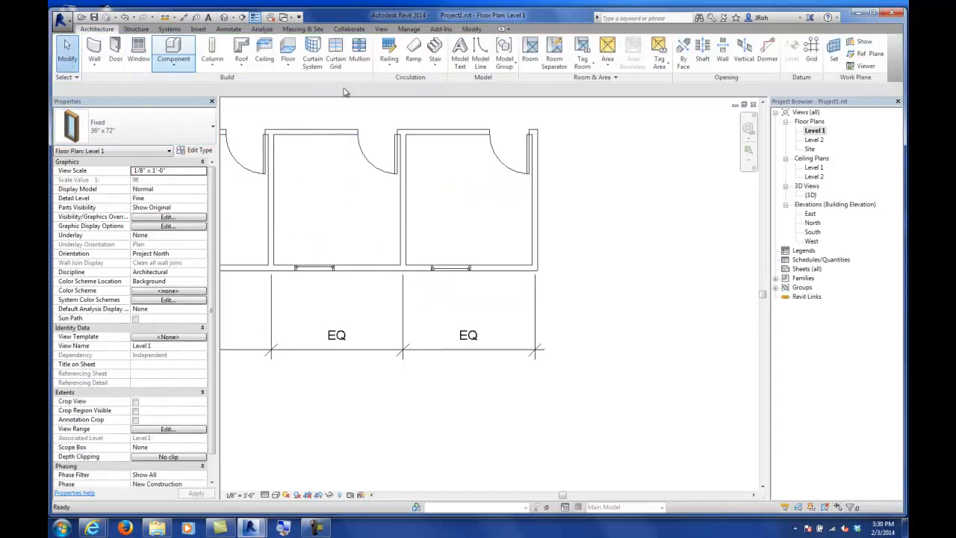
# Step: In 3D, set the sill height of the right-hand window to 3'
pyautogui.click(456, 276)
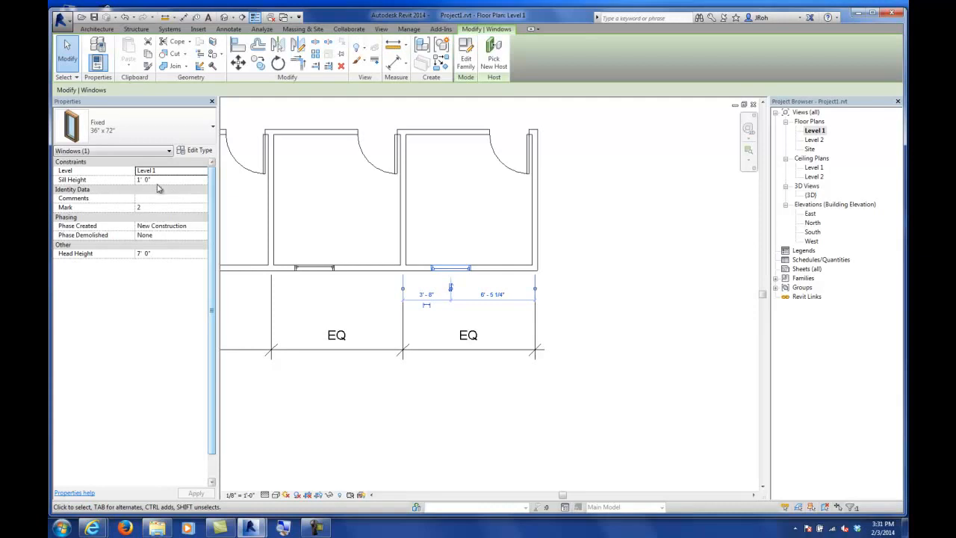
pyautogui.doubleClick(811, 195)
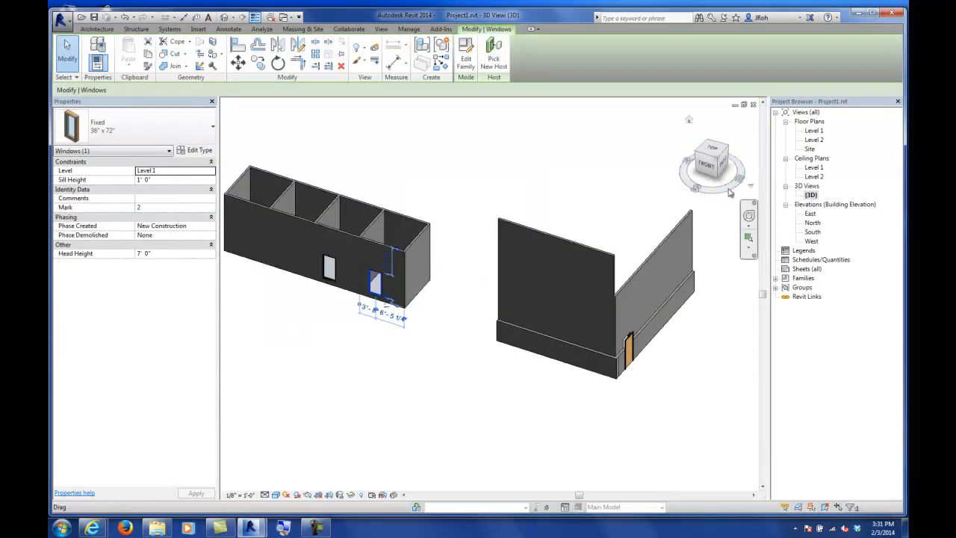
pyautogui.scroll(6, 344, 288)
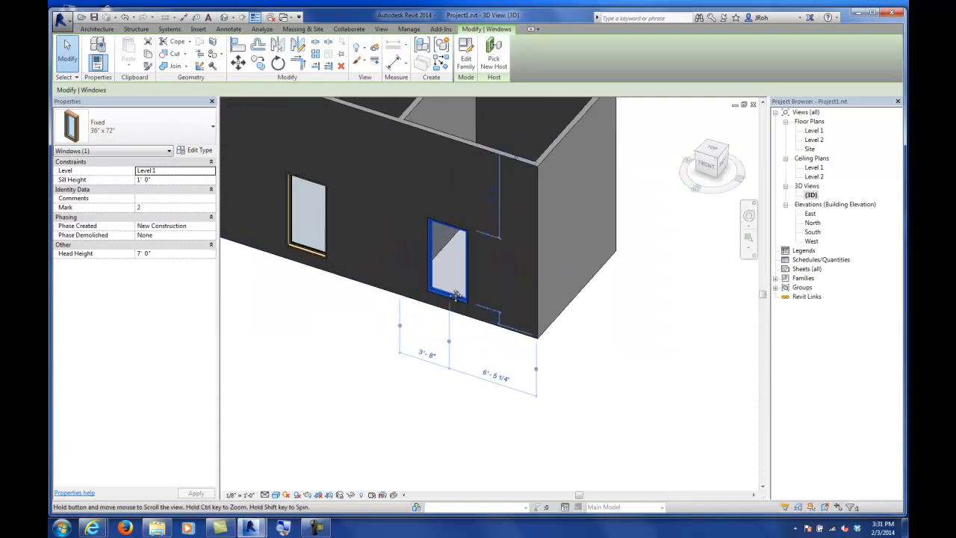
pyautogui.moveTo(401, 283); pyautogui.dragTo(488, 300, button='middle')
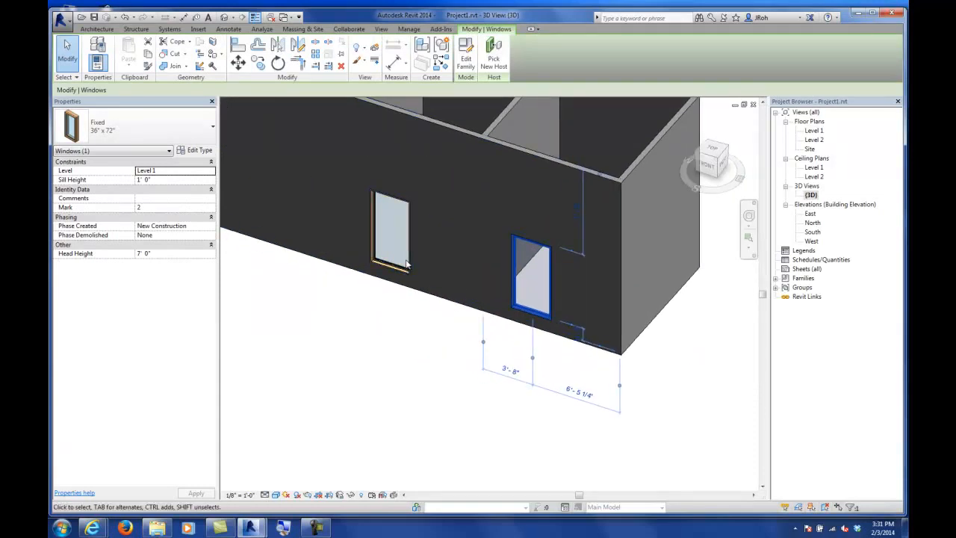
pyautogui.click(187, 181)
pyautogui.write('3')
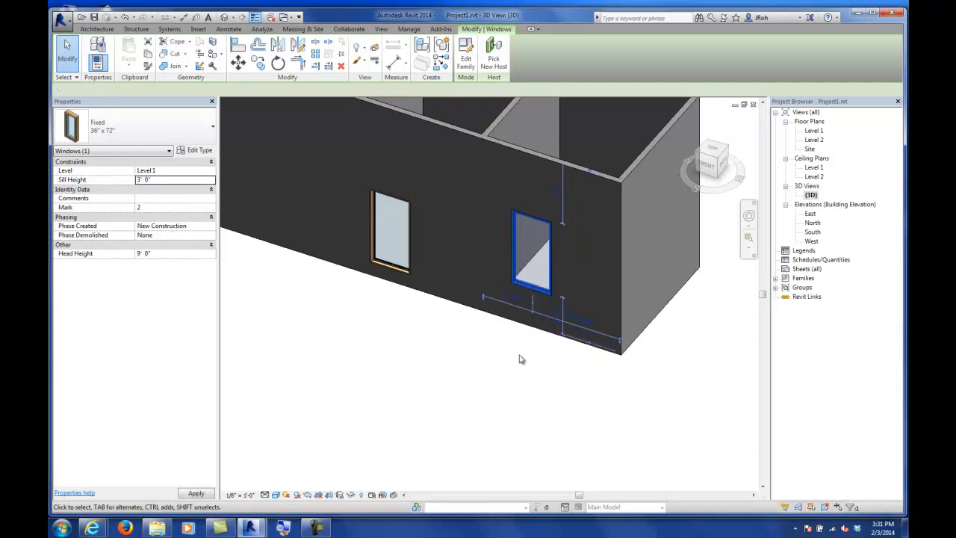
pyautogui.click(445, 353)
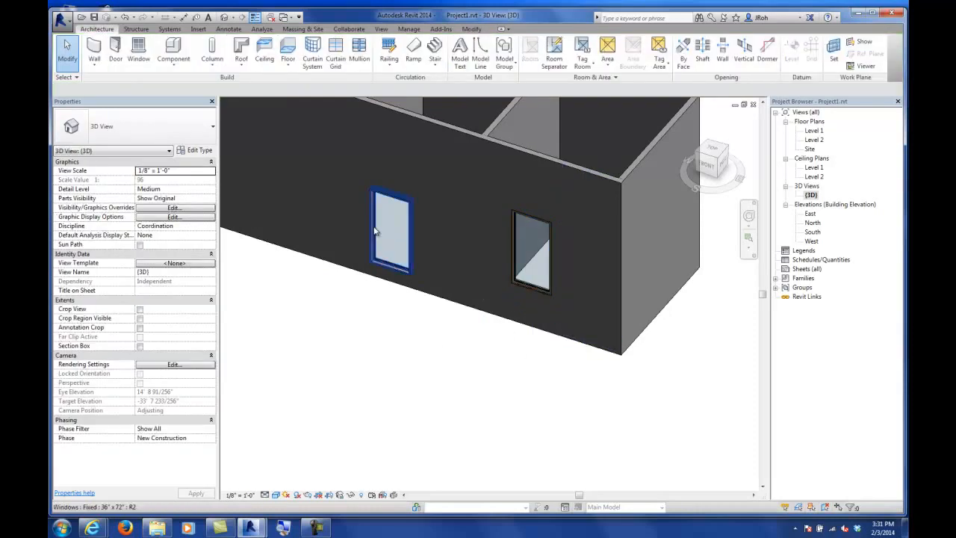
# Step: Set the other window's sill height to 3' as well
pyautogui.click(376, 233)
pyautogui.click(157, 178)
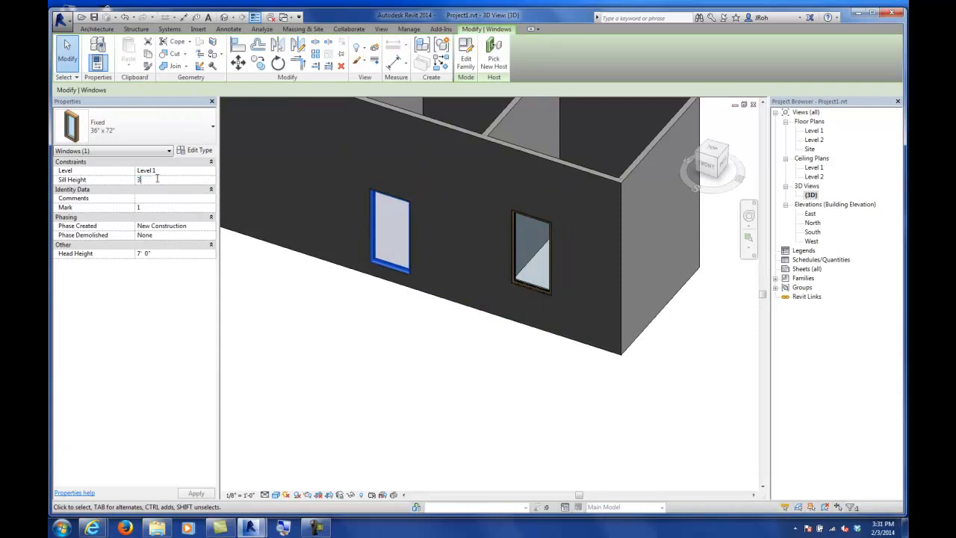
pyautogui.click(356, 323)
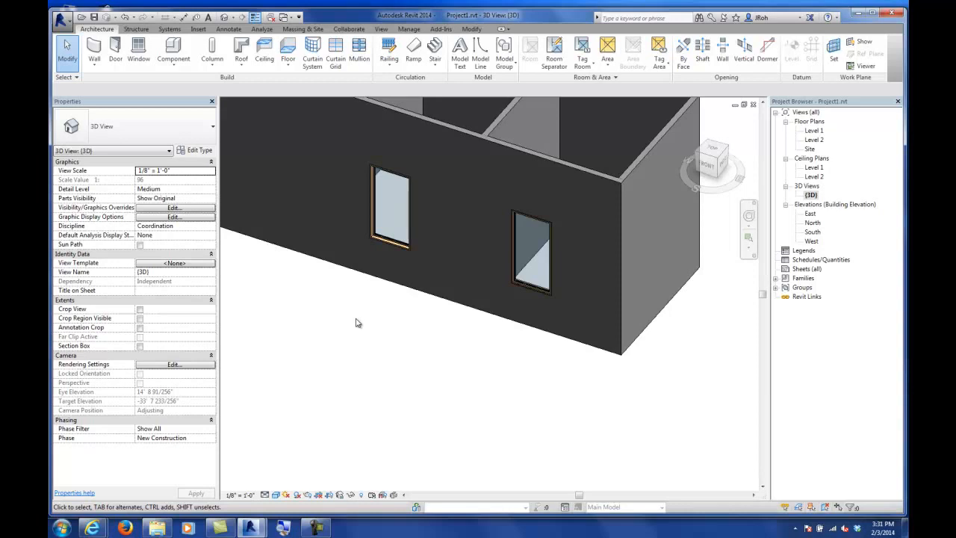
pyautogui.click(382, 228)
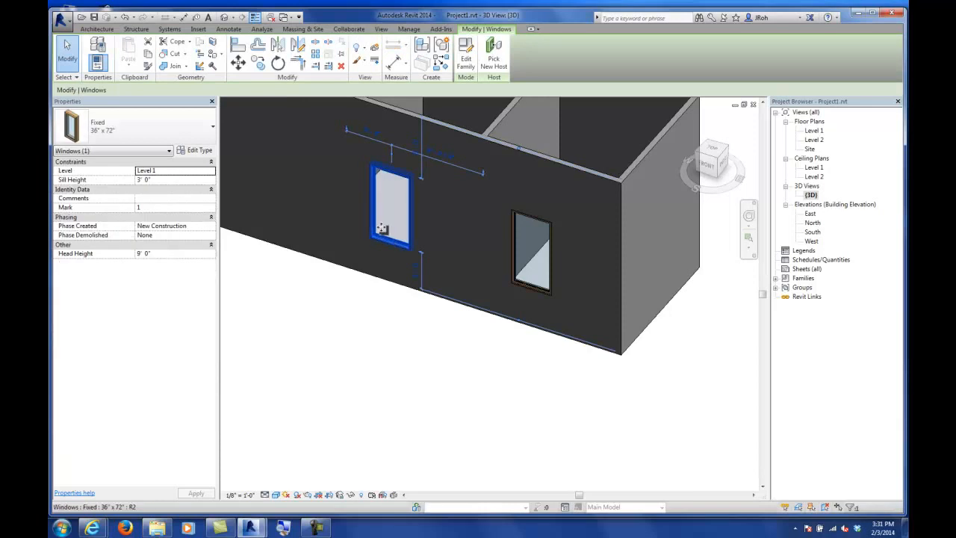
pyautogui.click(250, 292)
# Step: Browse the window families in the library's Windows folder for loading, then cancel the dialog
pyautogui.click(198, 29)
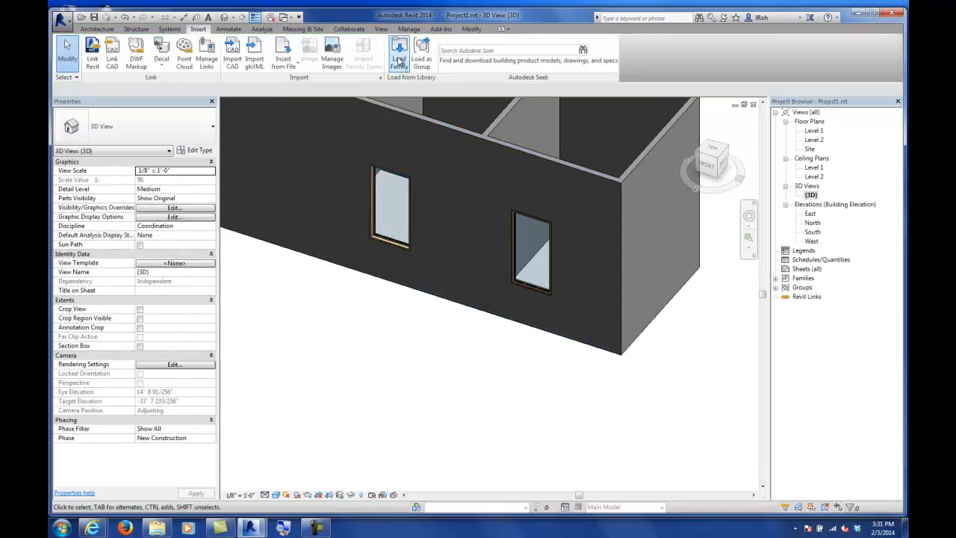
pyautogui.click(399, 58)
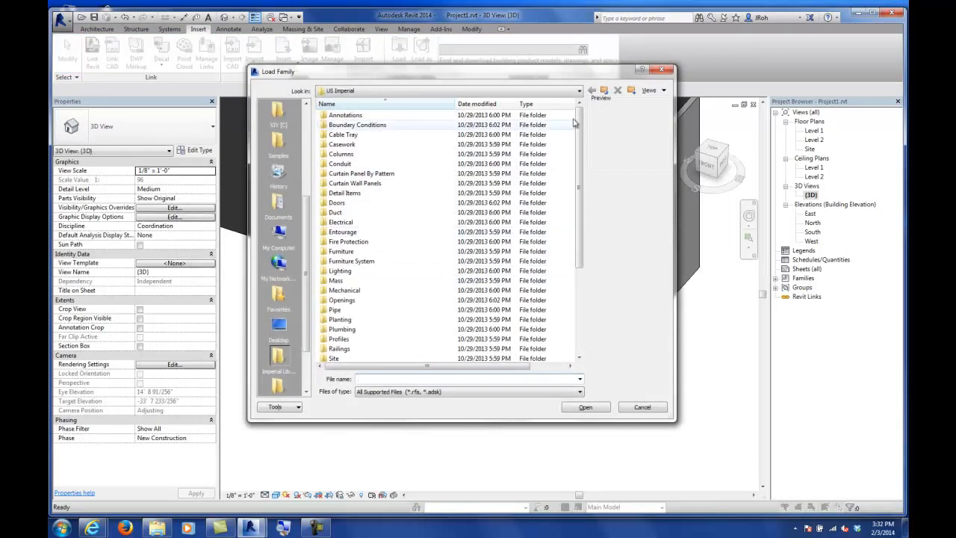
pyautogui.scroll(-5, 355, 262)
pyautogui.doubleClick(338, 349)
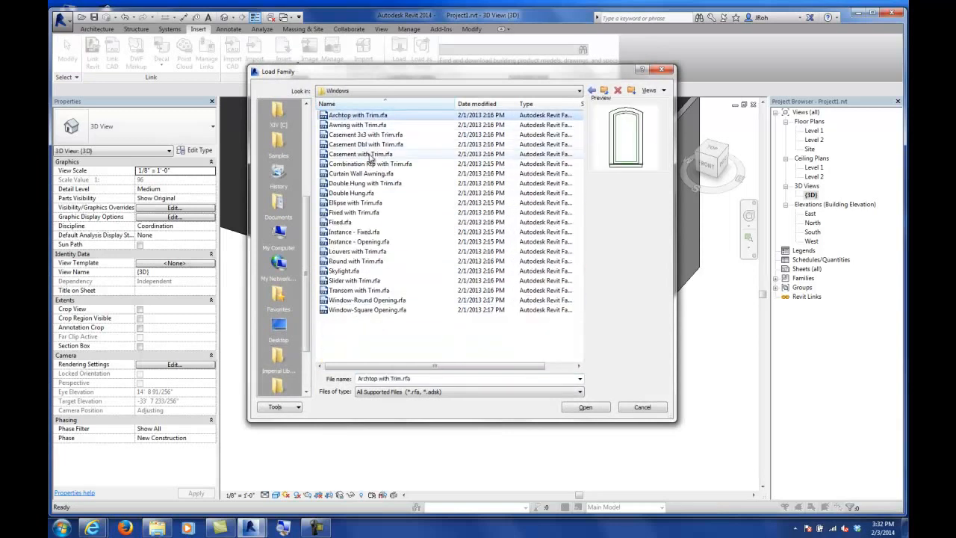
pyautogui.press('Down')
pyautogui.press('Down')
pyautogui.press('Down')
pyautogui.press('Down')
pyautogui.press('Down')
pyautogui.press('Down')
pyautogui.press('Down')
pyautogui.press('Down')
pyautogui.press('Down')
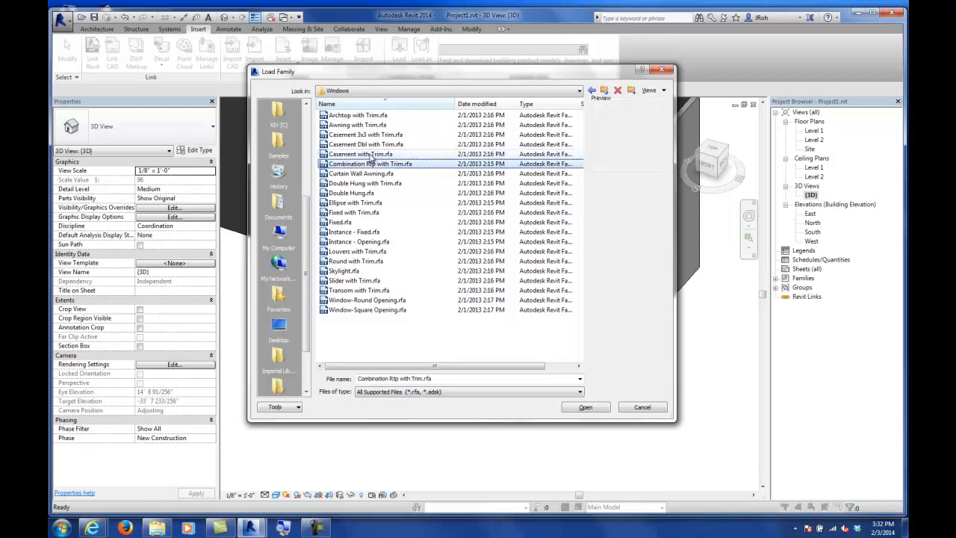
pyautogui.press('Down')
pyautogui.press('Down')
pyautogui.press('Down')
pyautogui.press('Down')
pyautogui.press('Down')
pyautogui.press('Down')
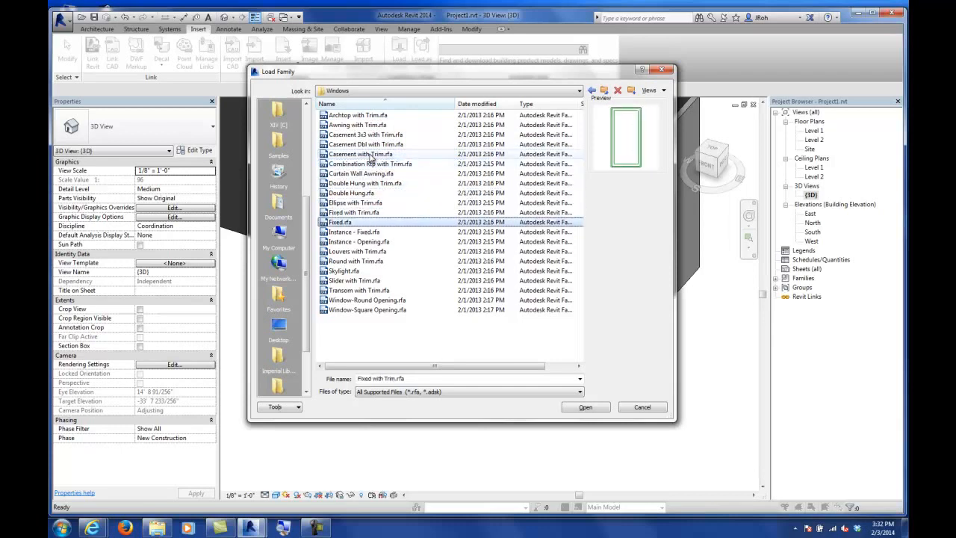
pyautogui.press('Down')
pyautogui.press('Down')
pyautogui.press('Down')
pyautogui.press('Down')
pyautogui.press('Down')
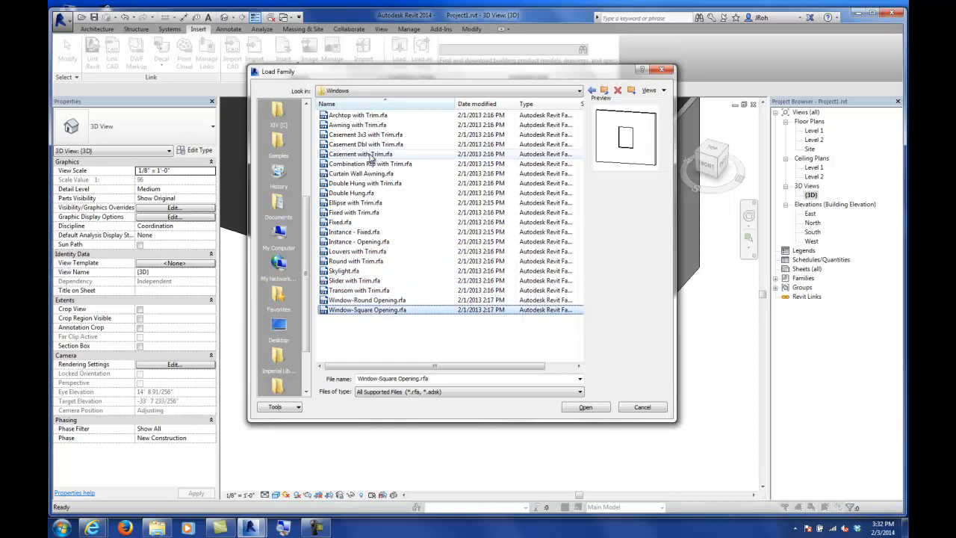
pyautogui.press('Up')
pyautogui.press('Up')
pyautogui.press('Up')
pyautogui.press('Up')
pyautogui.press('Up')
pyautogui.press('Up')
pyautogui.press('Up')
pyautogui.press('Up')
pyautogui.press('Up')
pyautogui.press('Up')
pyautogui.press('Up')
pyautogui.press('Up')
pyautogui.press('Up')
pyautogui.press('Up')
pyautogui.press('Up')
pyautogui.press('Up')
pyautogui.press('Up')
pyautogui.press('Up')
pyautogui.press('Up')
pyautogui.press('Up')
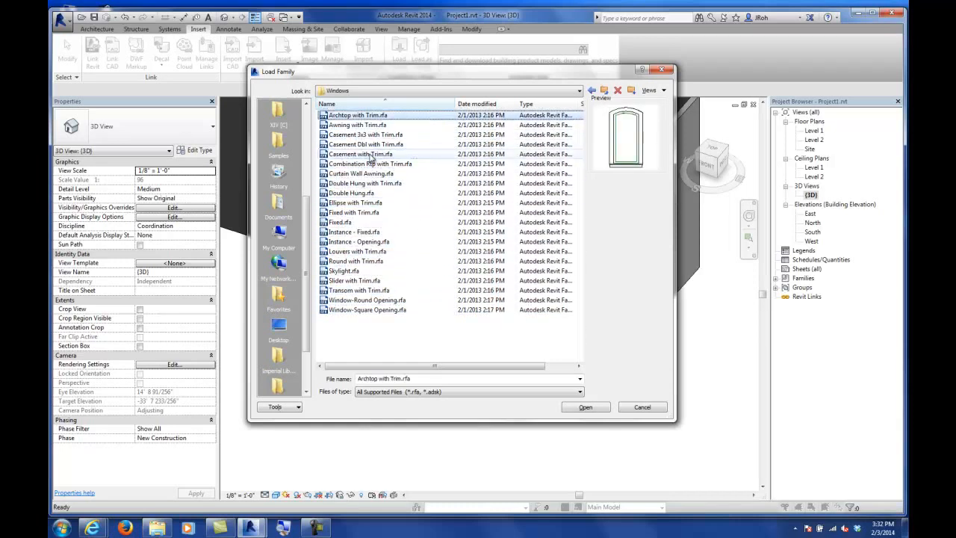
pyautogui.press('Down')
pyautogui.press('Down')
pyautogui.press('Down')
pyautogui.press('Down')
pyautogui.press('Down')
pyautogui.press('Down')
pyautogui.press('Down')
pyautogui.press('Down')
pyautogui.press('Down')
pyautogui.press('Down')
pyautogui.press('Down')
pyautogui.press('Down')
pyautogui.press('Down')
pyautogui.press('Down')
pyautogui.press('Down')
pyautogui.press('Down')
pyautogui.press('Down')
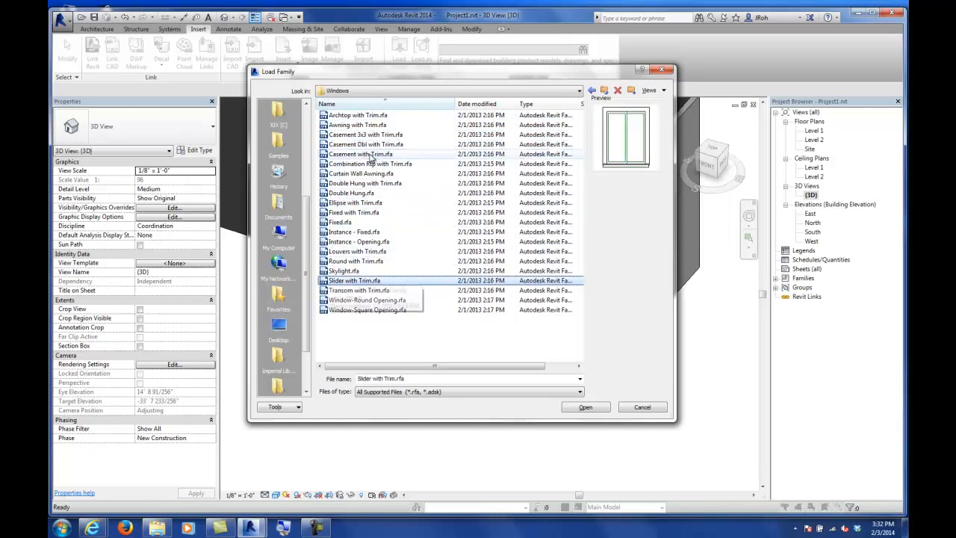
pyautogui.click(640, 410)
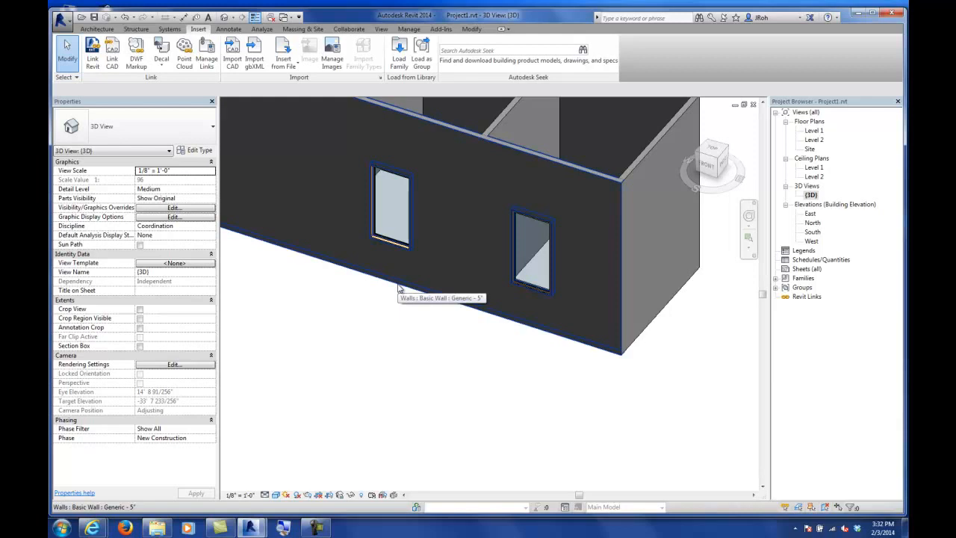
# Step: In the Level 1 floor plan, start the Wall tool with the Curtain Wall 1 type
pyautogui.doubleClick(812, 134)
pyautogui.scroll(-3, 485, 284)
pyautogui.scroll(-2, 486, 283)
pyautogui.moveTo(480, 230); pyautogui.dragTo(568, 275, button='middle')
pyautogui.moveTo(644, 241); pyautogui.dragTo(503, 286, button='middle')
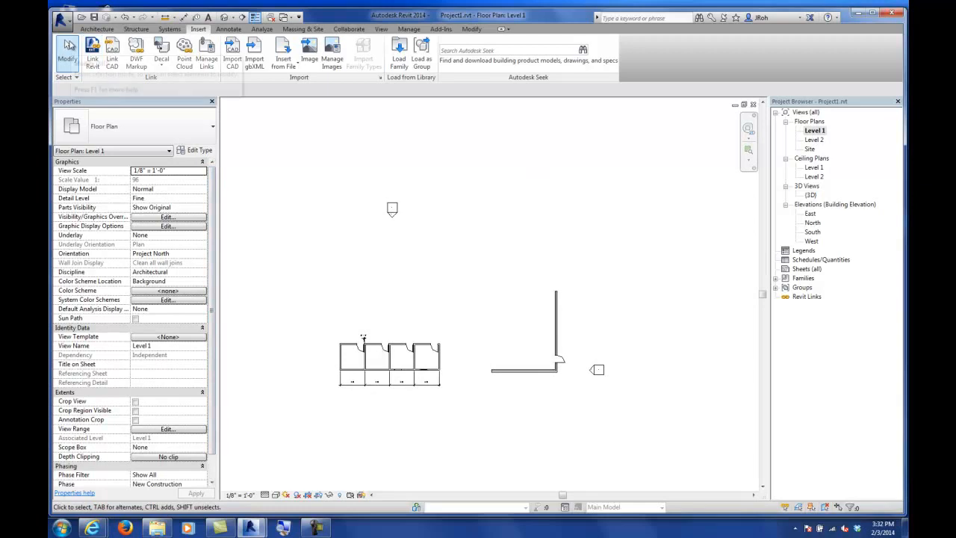
pyautogui.click(98, 29)
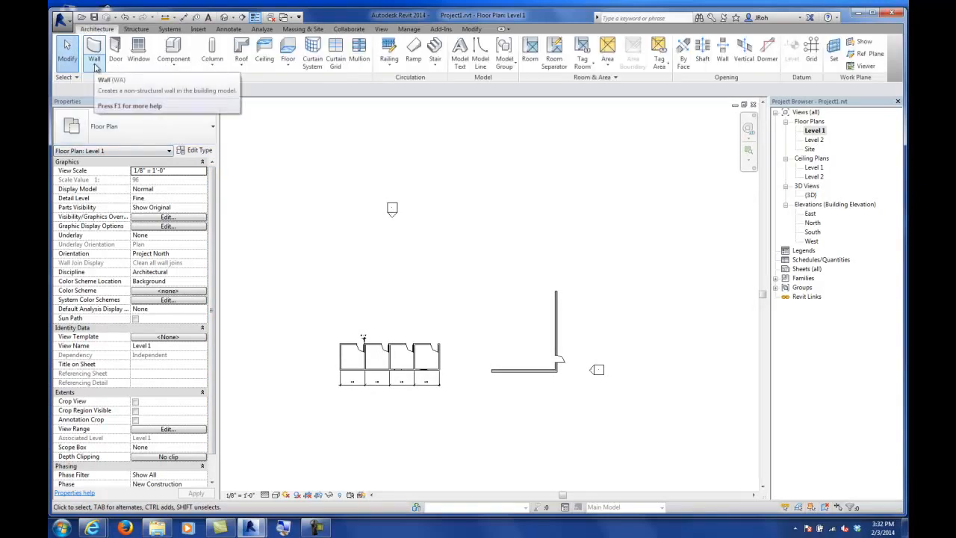
pyautogui.click(95, 68)
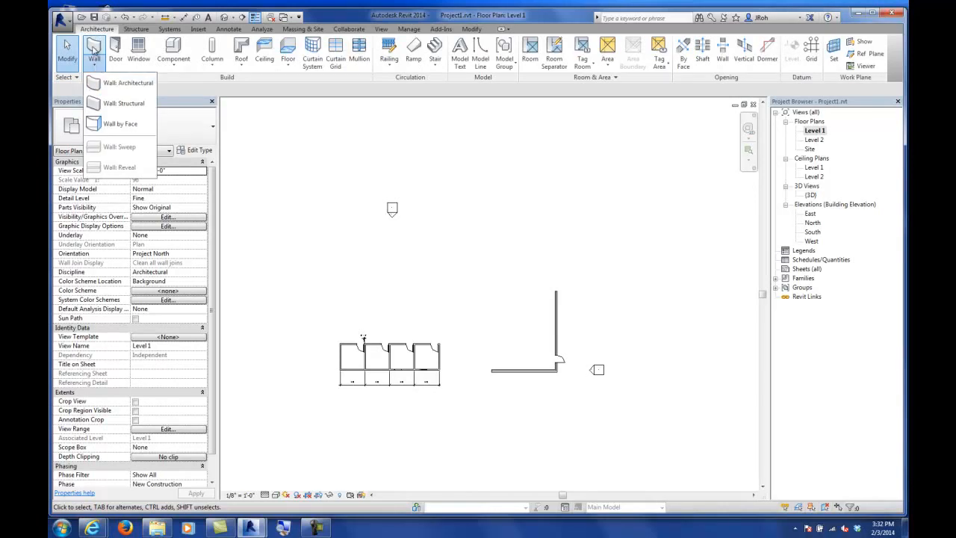
pyautogui.click(95, 47)
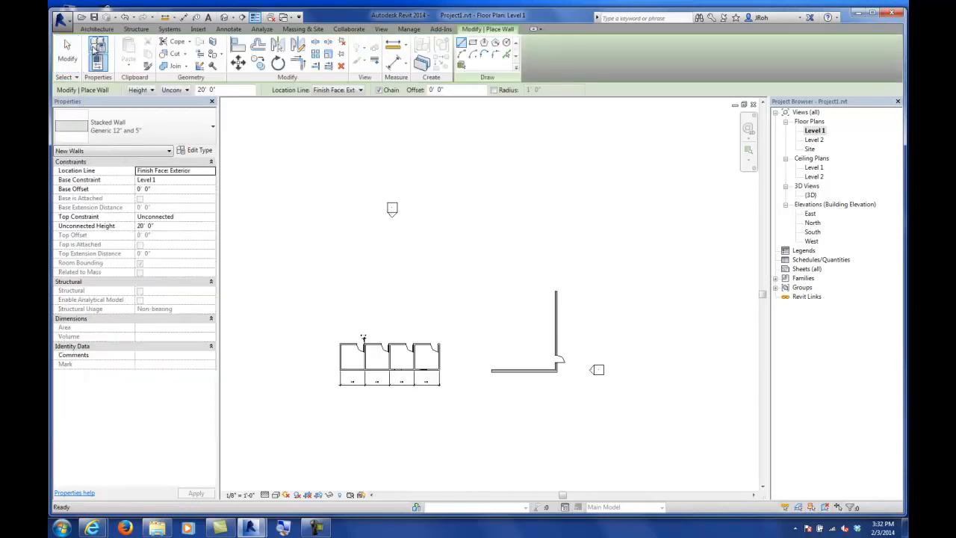
pyautogui.click(110, 132)
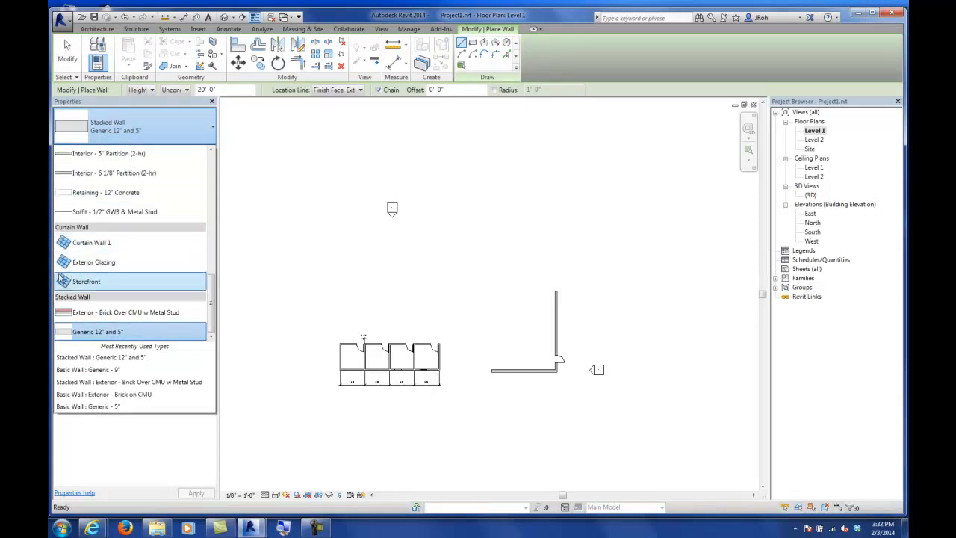
pyautogui.click(85, 248)
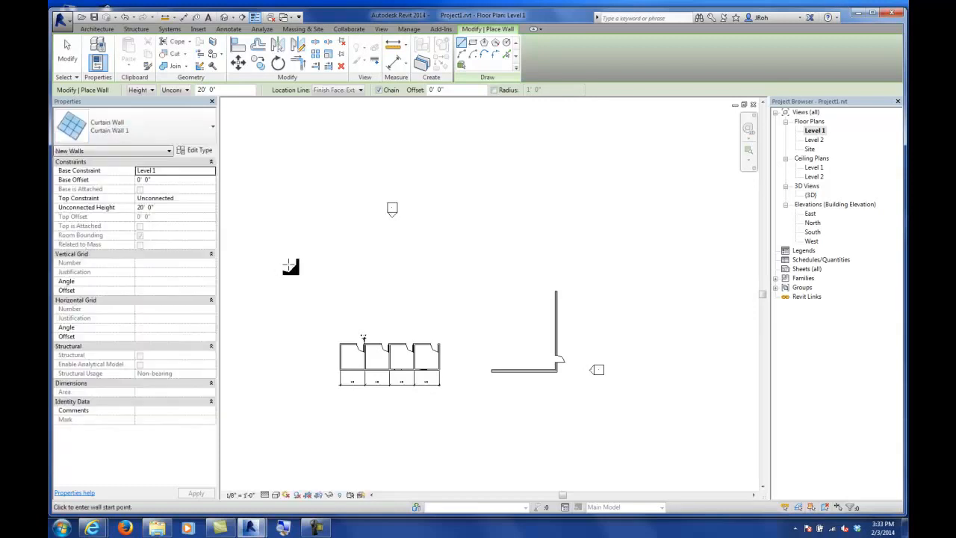
# Step: Draw a Curtain Wall 1 wall closing the gap between the partitioned rooms' front wall and the right-hand wall
pyautogui.moveTo(380, 277); pyautogui.dragTo(486, 299, button='middle')
pyautogui.moveTo(573, 346); pyautogui.dragTo(478, 286, button='middle')
pyautogui.scroll(2, 481, 297)
pyautogui.scroll(4, 481, 332)
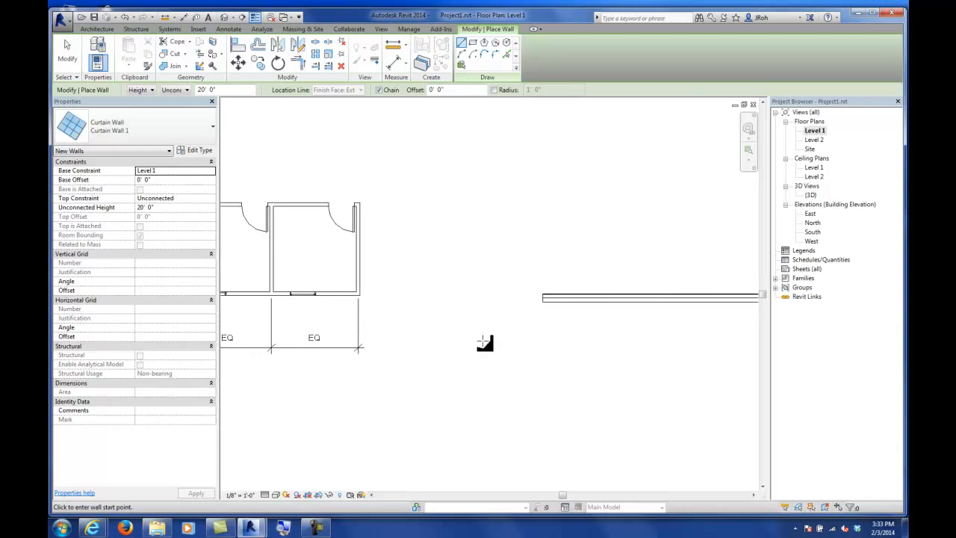
pyautogui.moveTo(487, 341); pyautogui.dragTo(440, 341, button='middle')
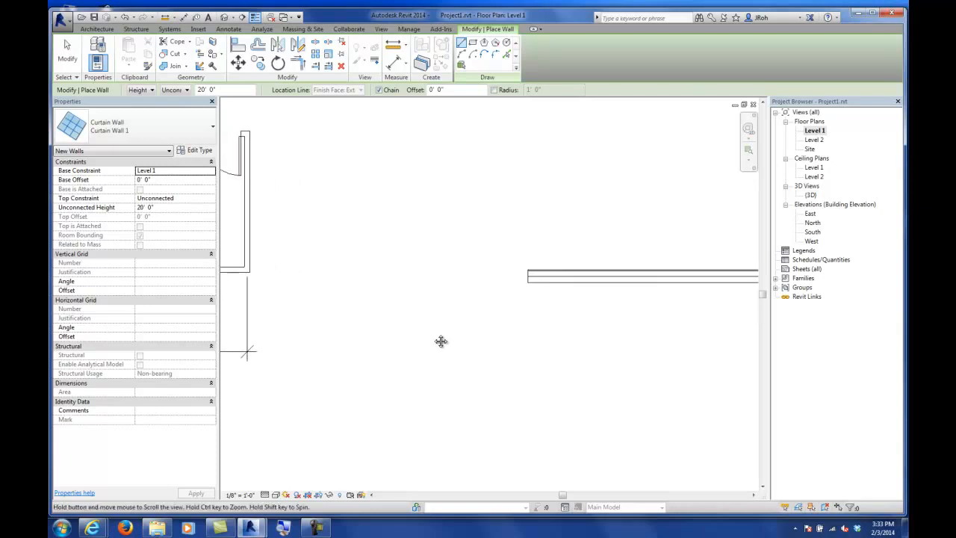
pyautogui.scroll(-2, 463, 294)
pyautogui.scroll(-2, 463, 294)
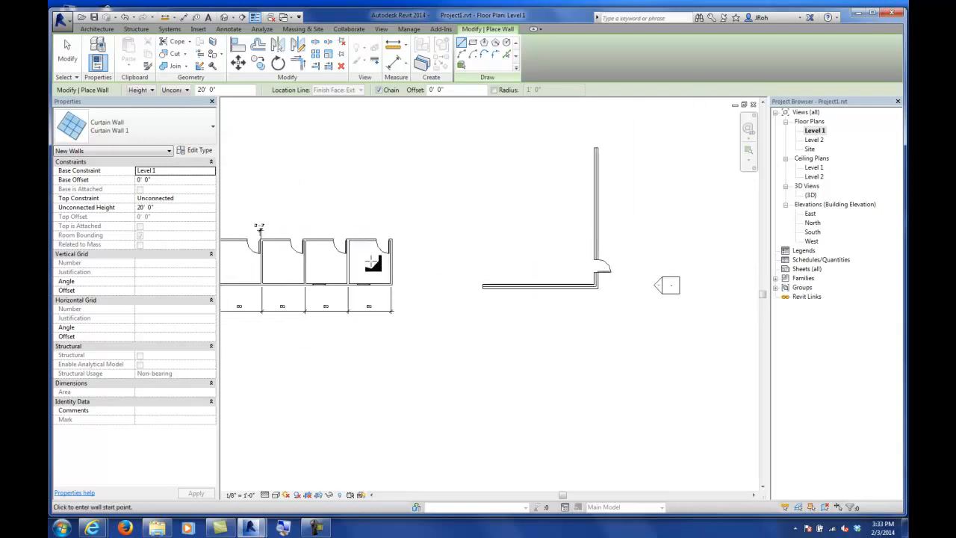
pyautogui.scroll(2, 478, 306)
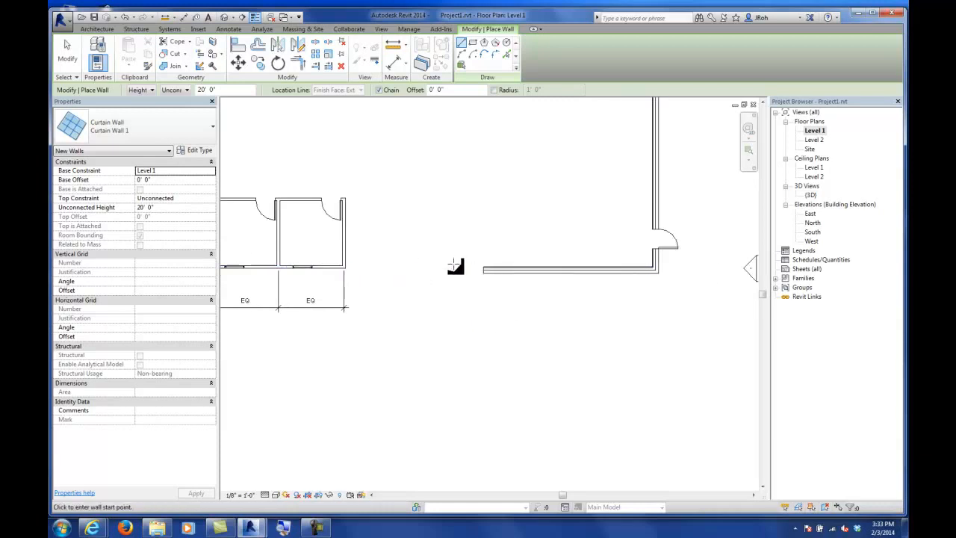
pyautogui.scroll(4, 441, 269)
pyautogui.moveTo(467, 278); pyautogui.dragTo(519, 289, button='middle')
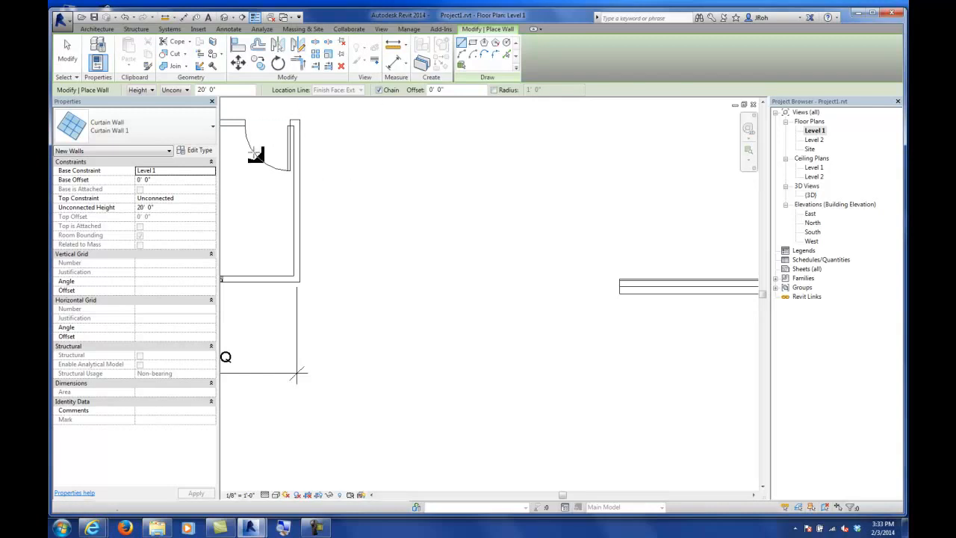
pyautogui.click(123, 128)
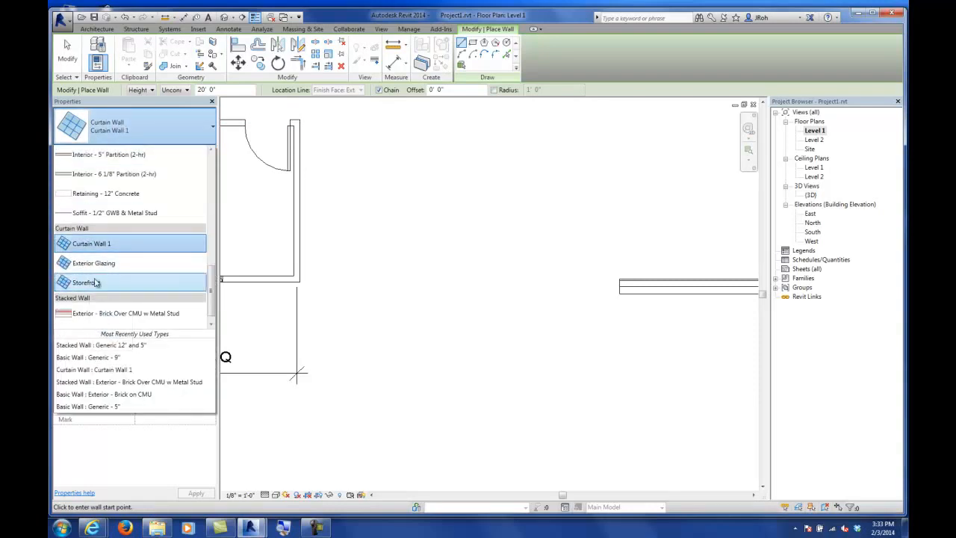
pyautogui.click(91, 243)
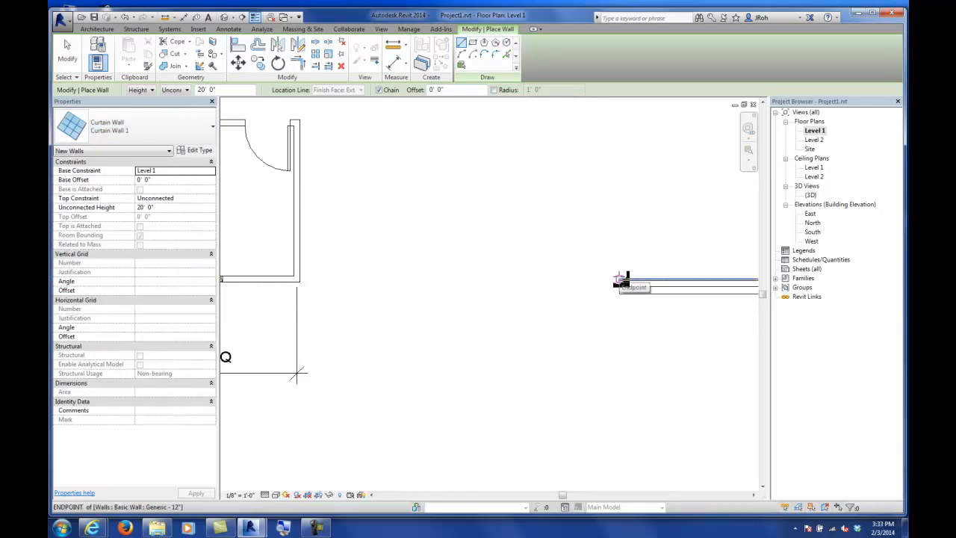
pyautogui.click(621, 280)
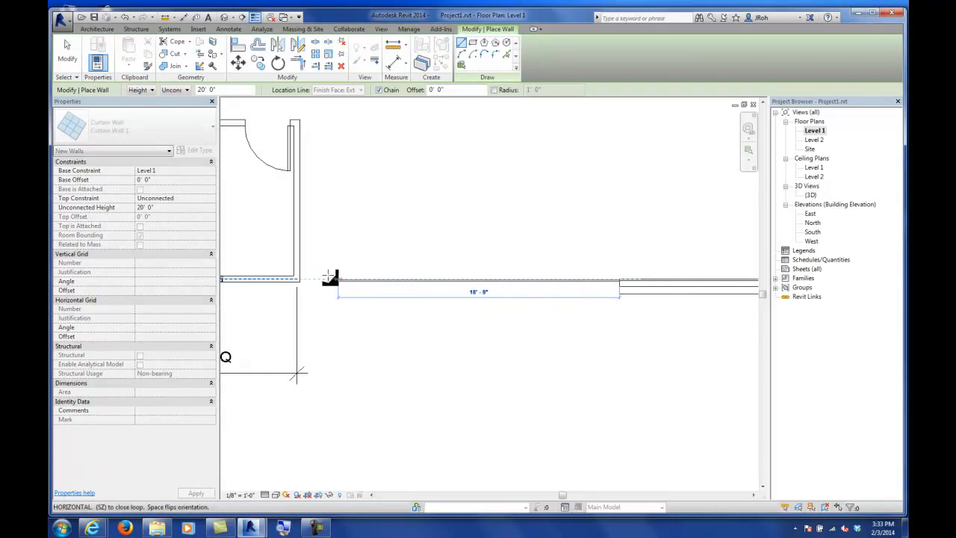
pyautogui.click(301, 279)
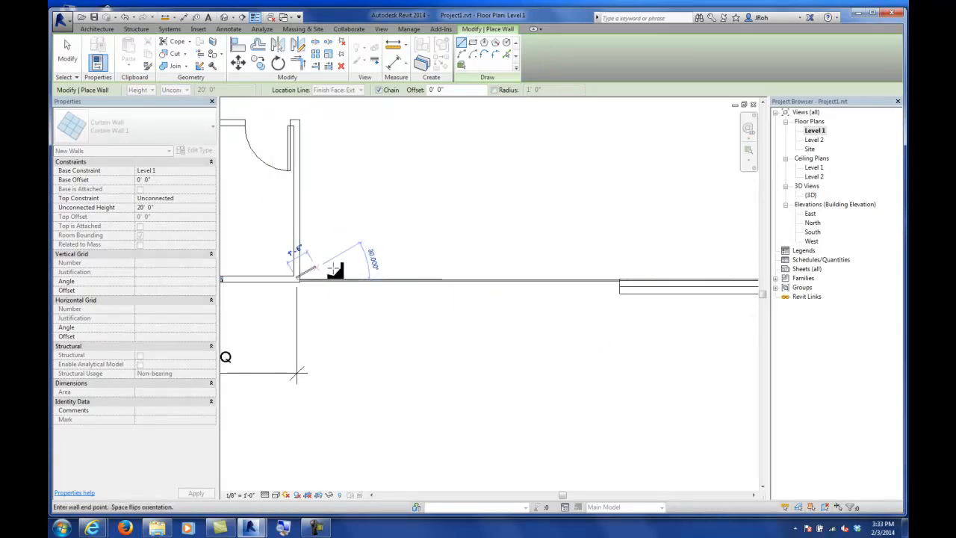
pyautogui.click(66, 64)
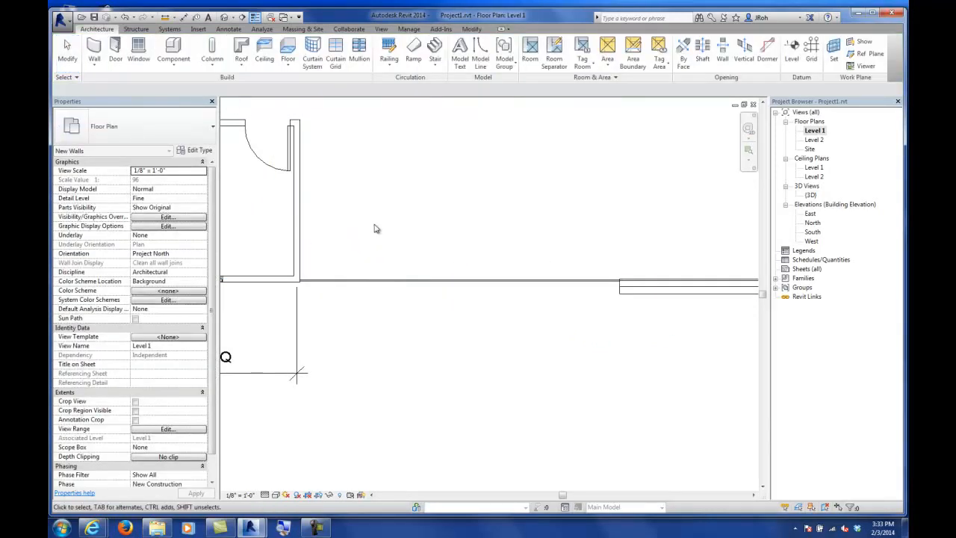
# Step: Select and inspect the new curtain wall where it meets the right-hand wall
pyautogui.moveTo(553, 277); pyautogui.dragTo(581, 258, button='middle')
pyautogui.scroll(10, 635, 264)
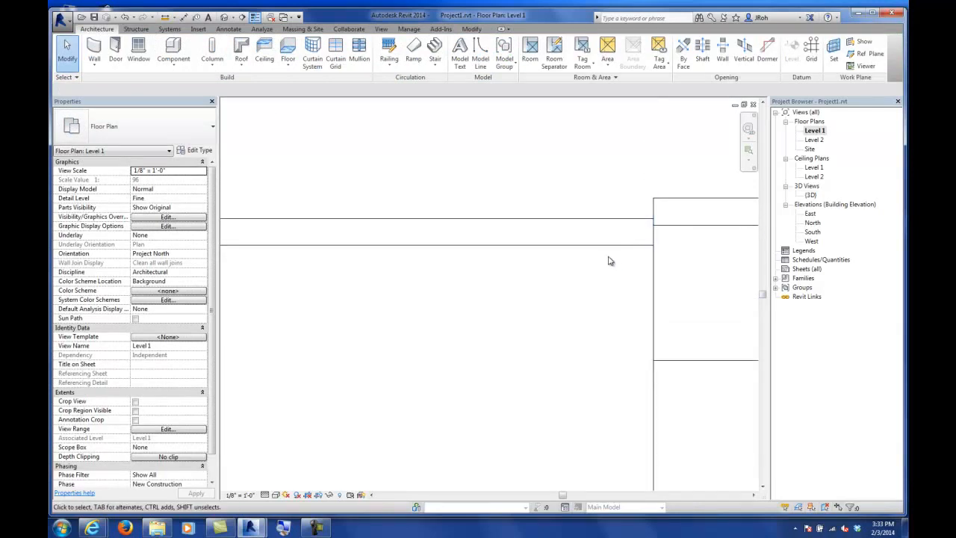
pyautogui.click(590, 220)
pyautogui.scroll(-3, 524, 280)
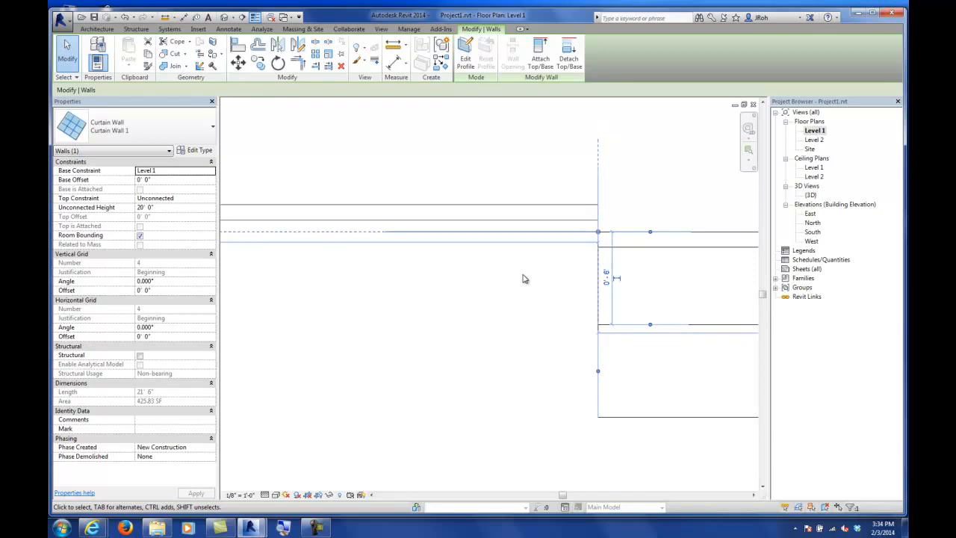
pyautogui.scroll(-4, 523, 278)
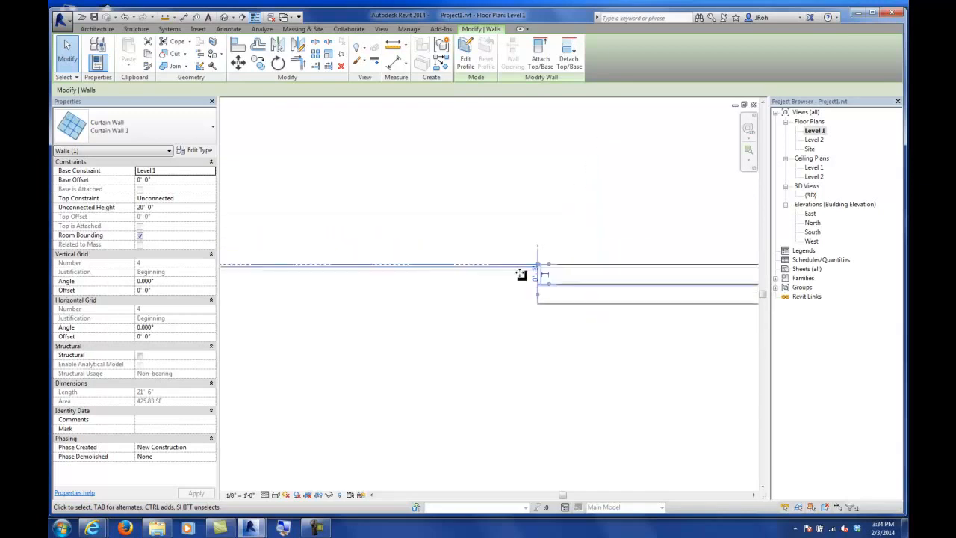
pyautogui.scroll(-2, 520, 272)
pyautogui.moveTo(420, 302); pyautogui.dragTo(480, 302, button='middle')
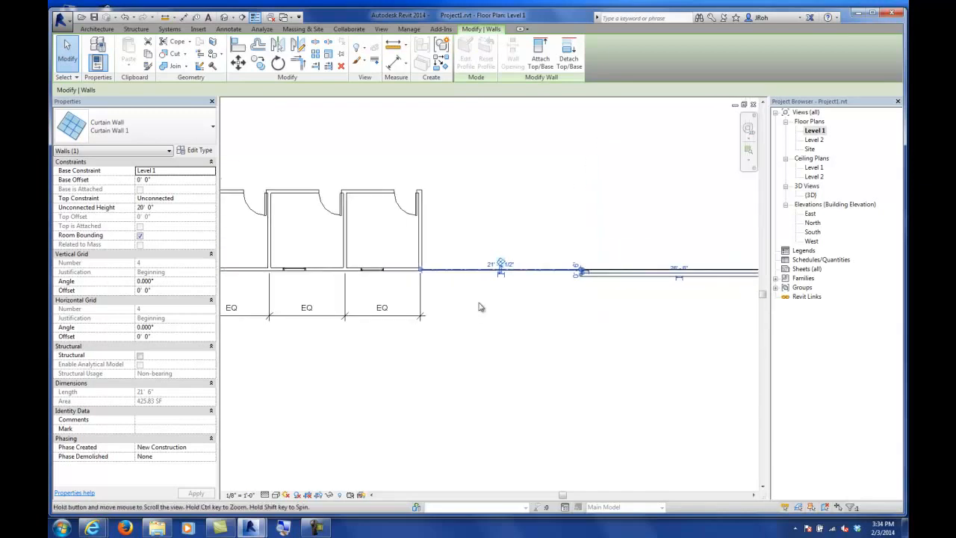
pyautogui.click(480, 302)
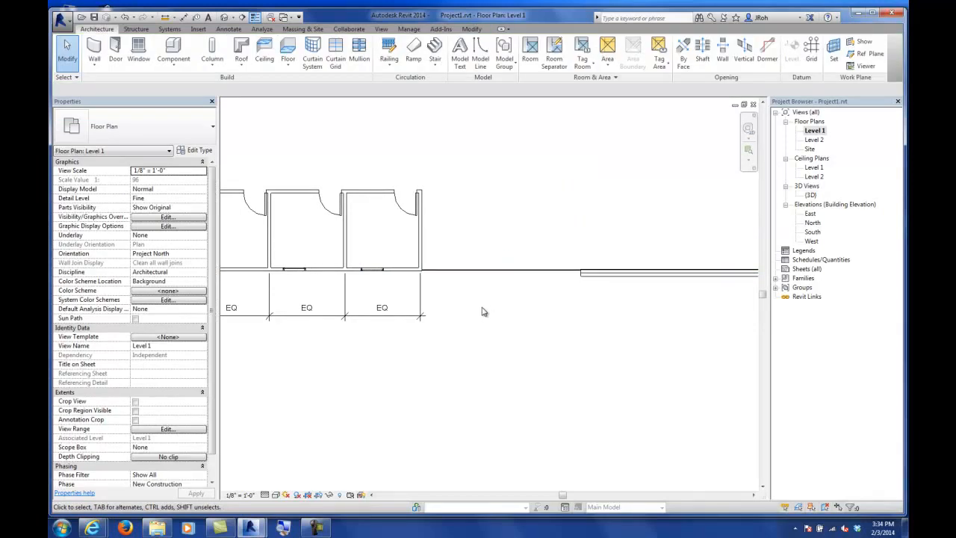
# Step: Check the curtain wall in the 3D view and in the South elevation
pyautogui.doubleClick(811, 196)
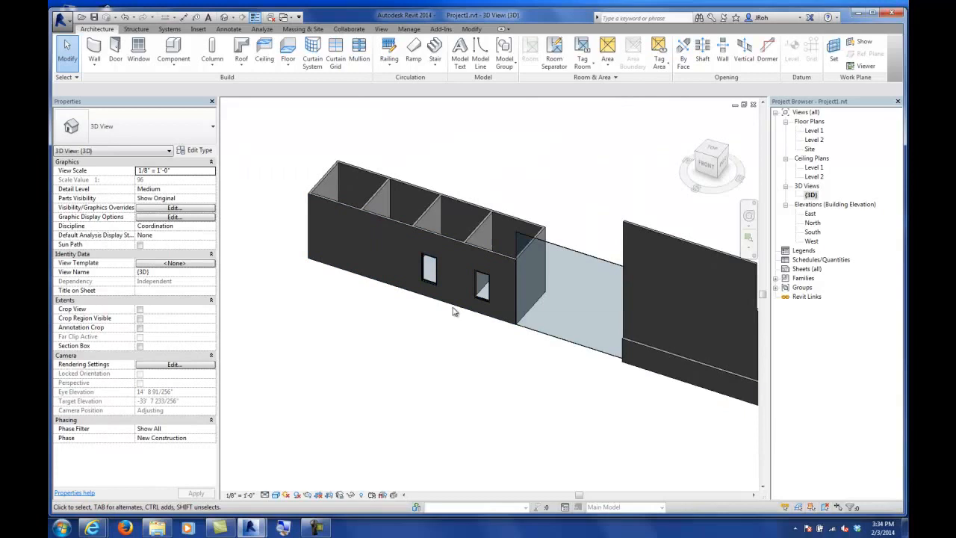
pyautogui.click(553, 237)
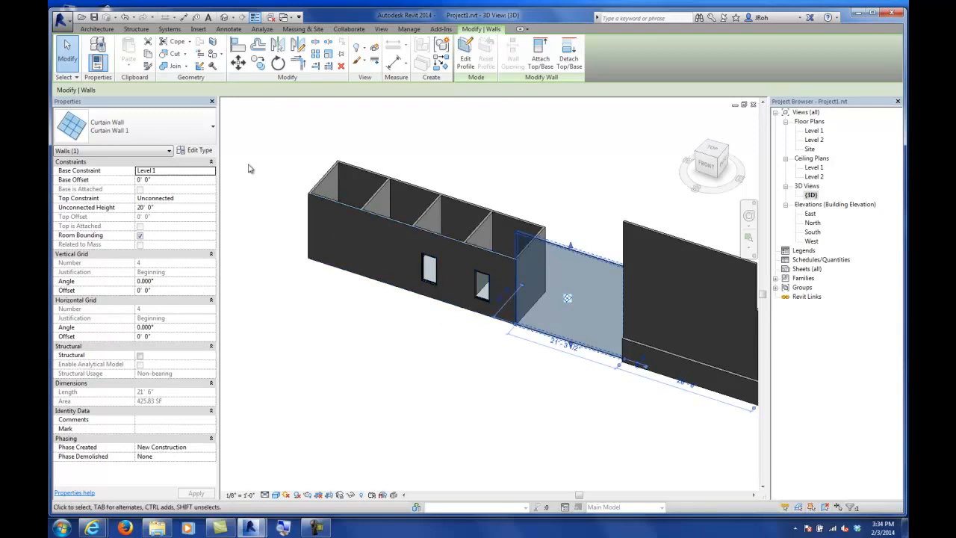
pyautogui.click(259, 160)
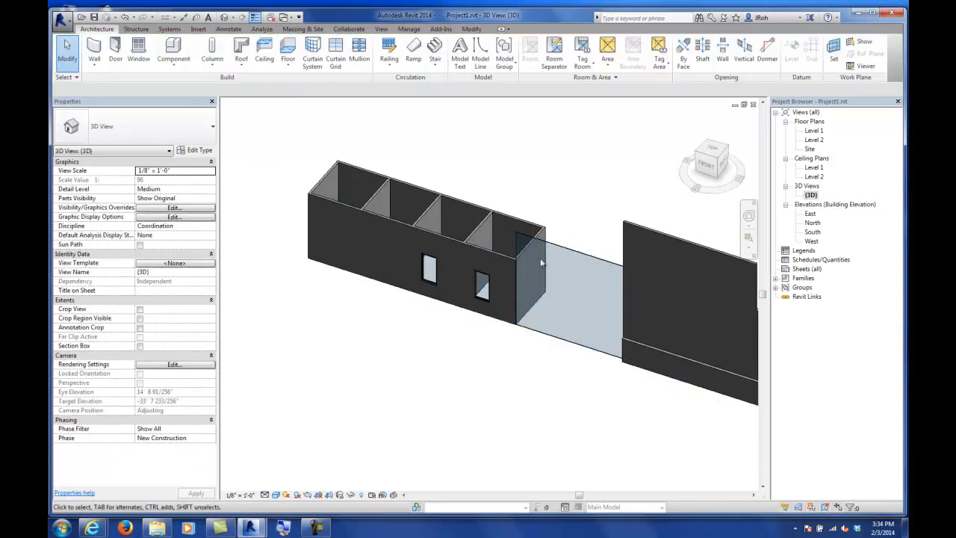
pyautogui.scroll(2, 536, 212)
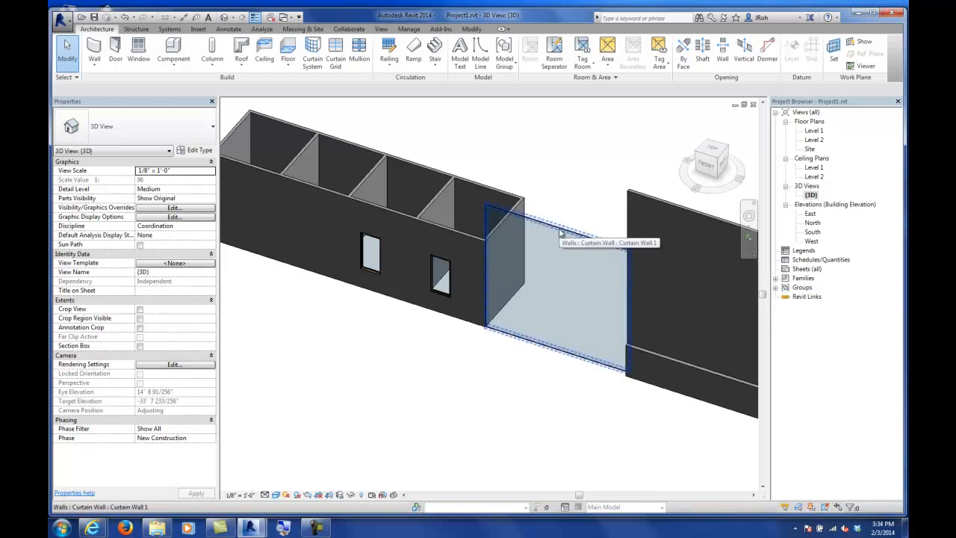
pyautogui.doubleClick(812, 132)
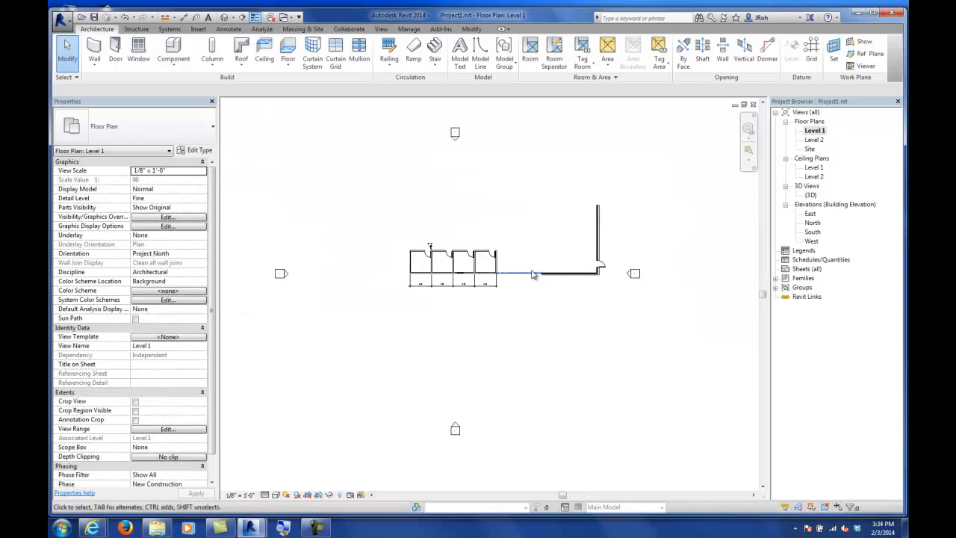
pyautogui.scroll(-1, 523, 284)
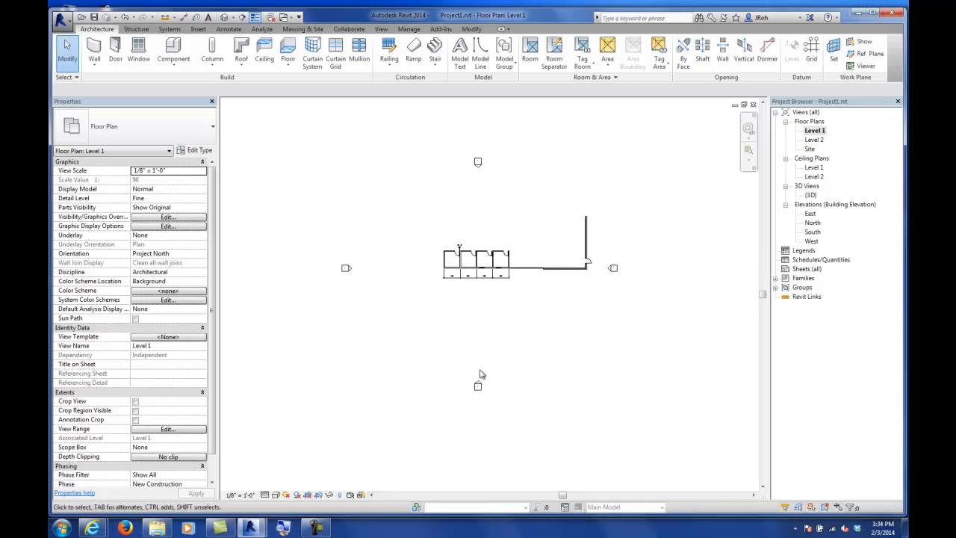
pyautogui.scroll(5, 478, 384)
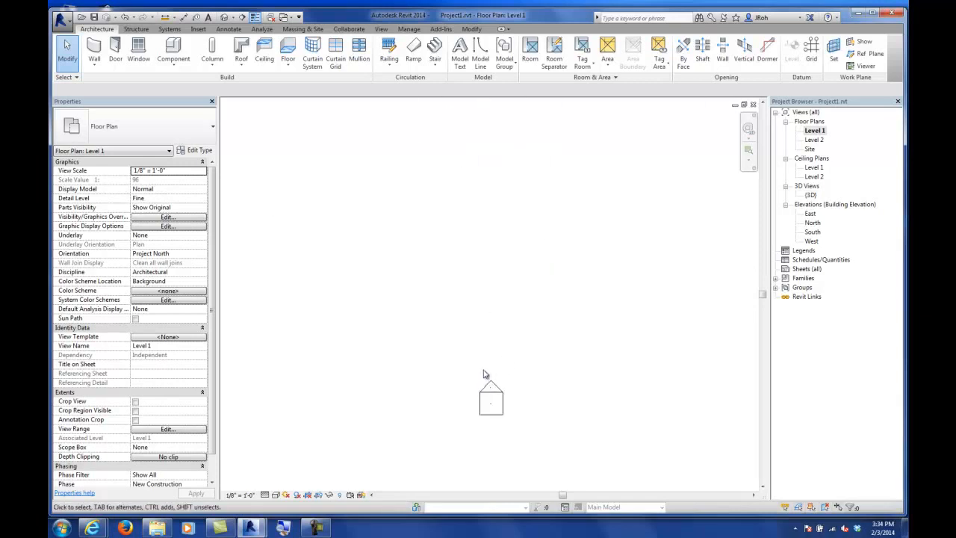
pyautogui.scroll(-5, 575, 277)
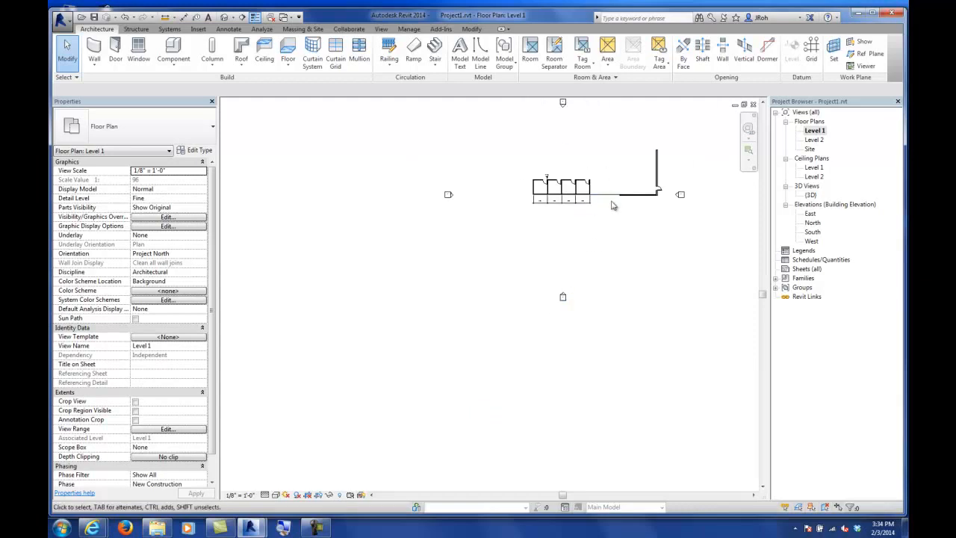
pyautogui.scroll(2, 565, 288)
pyautogui.scroll(2, 565, 288)
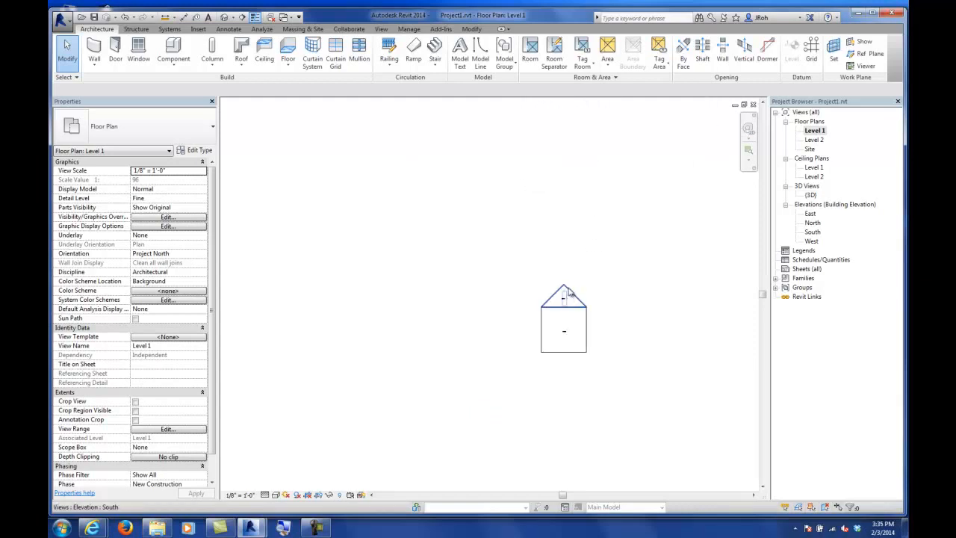
pyautogui.click(569, 293)
pyautogui.doubleClick(570, 292)
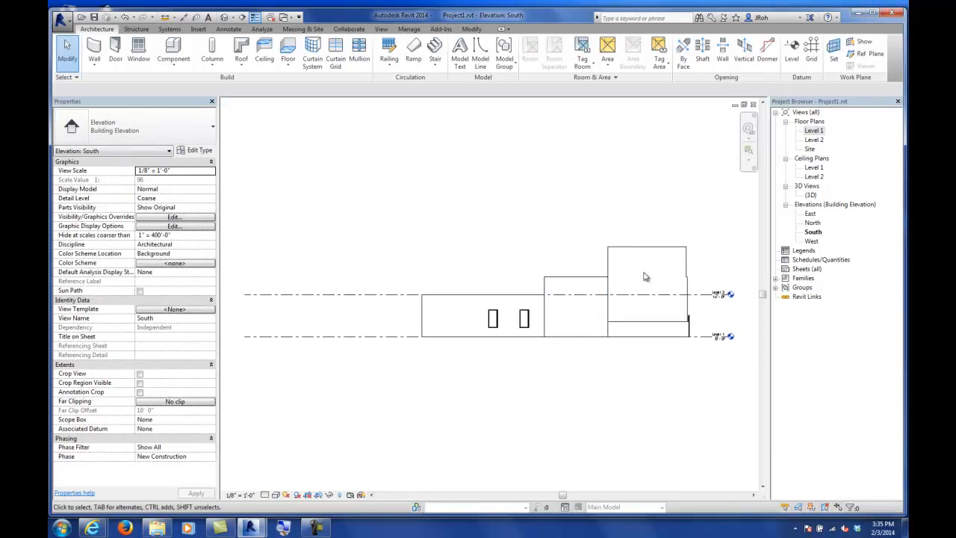
pyautogui.scroll(6, 644, 279)
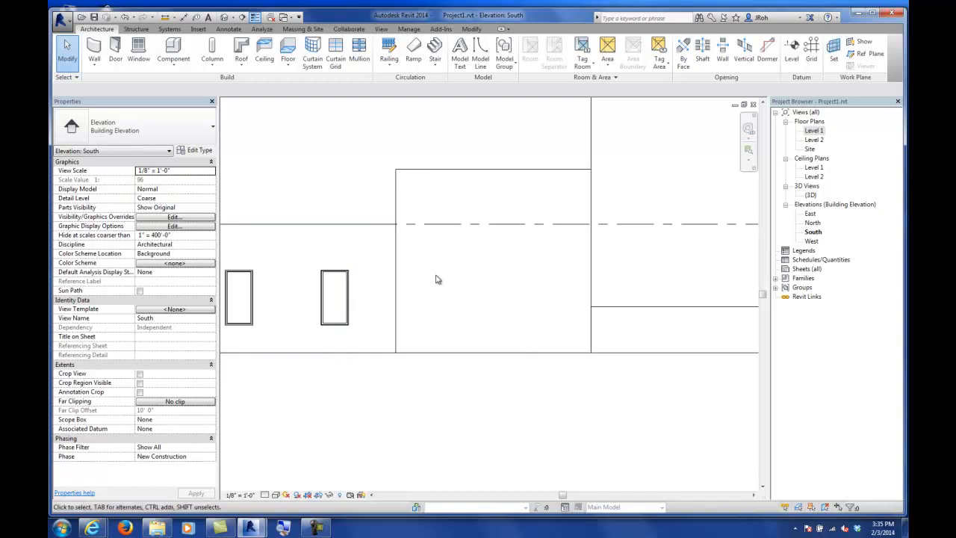
# Step: Open the Material Browser and select the Glass material
pyautogui.click(416, 30)
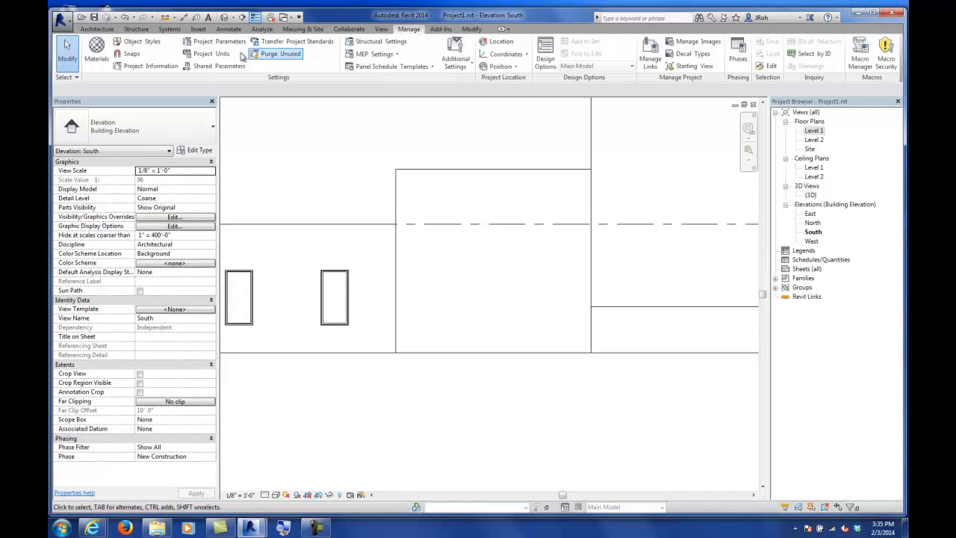
pyautogui.click(98, 50)
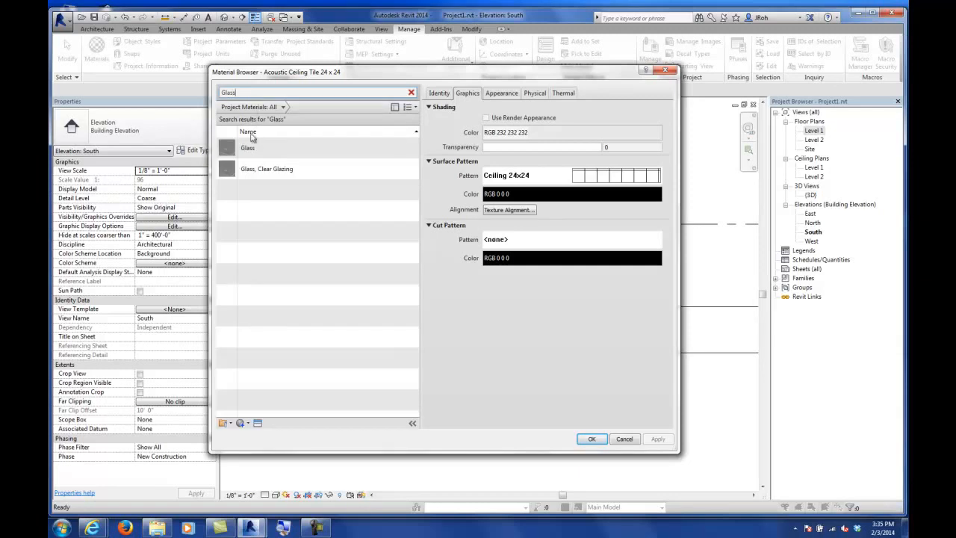
pyautogui.click(255, 154)
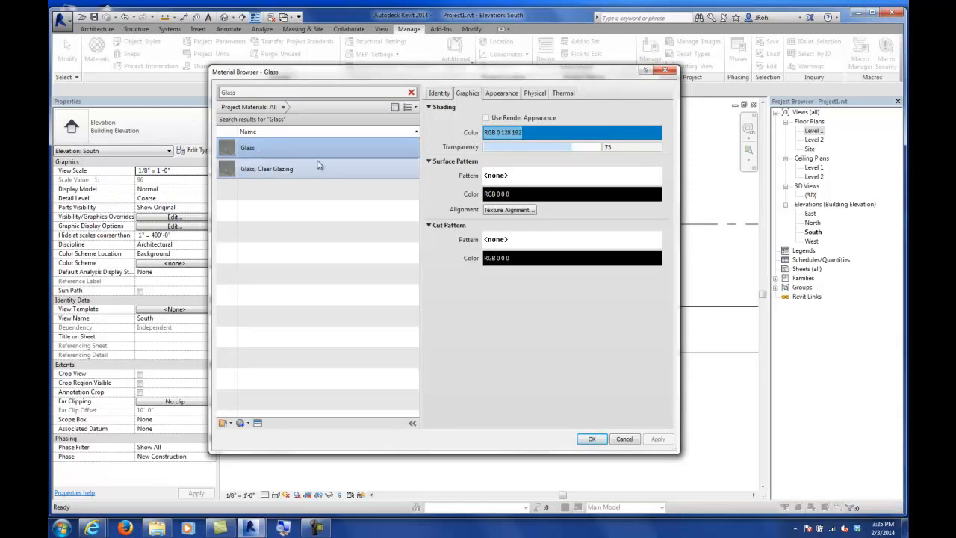
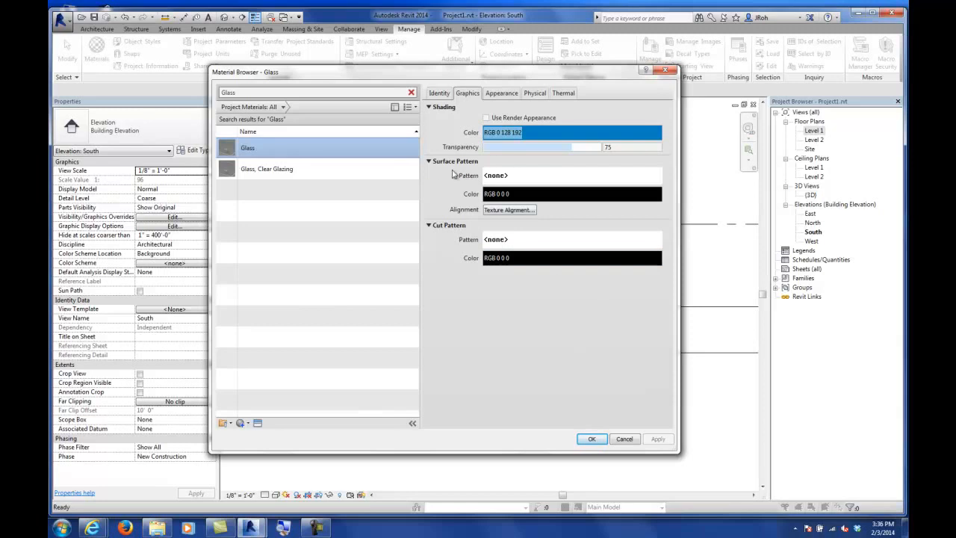
# Step: Give the Glass material a Solid fill surface pattern coloured RGB 192 192 192
pyautogui.click(515, 178)
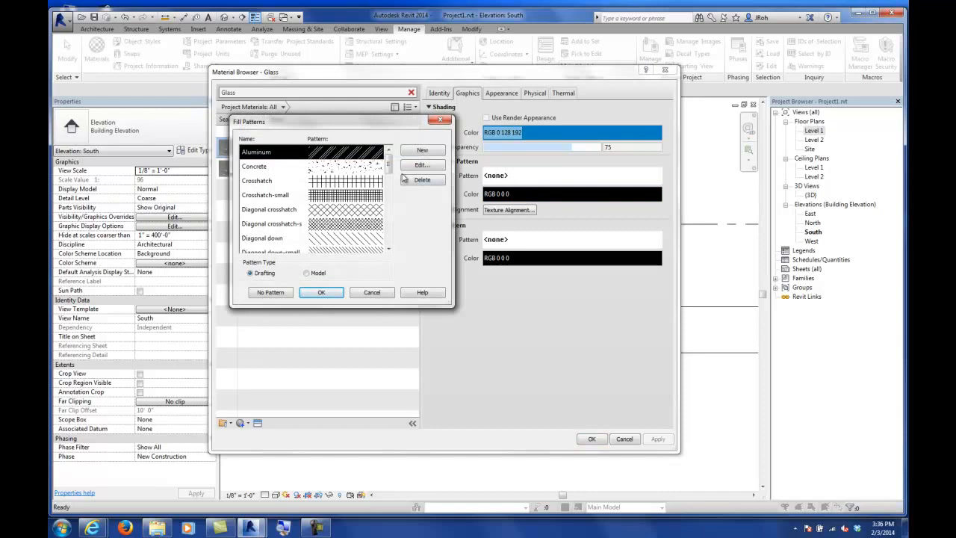
pyautogui.scroll(-6, 336, 206)
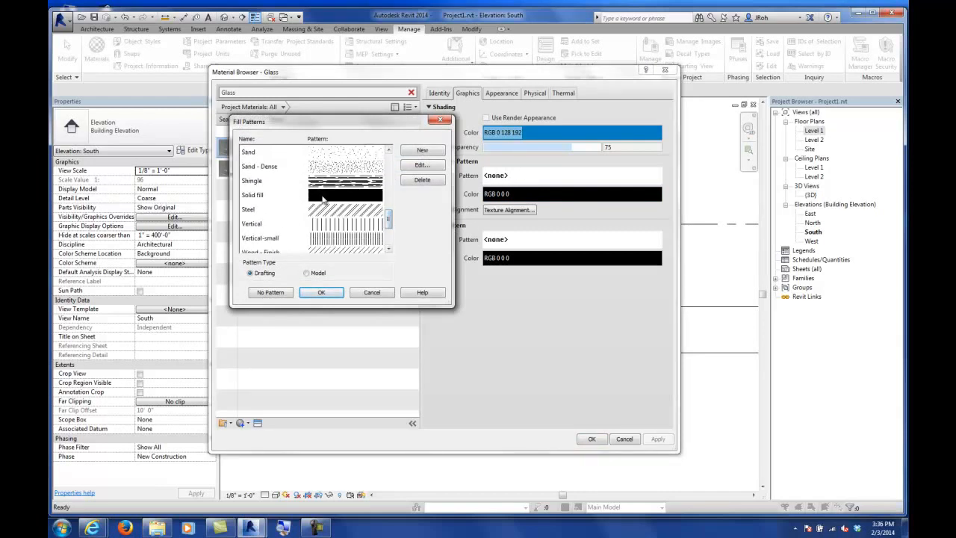
pyautogui.click(317, 196)
pyautogui.click(319, 292)
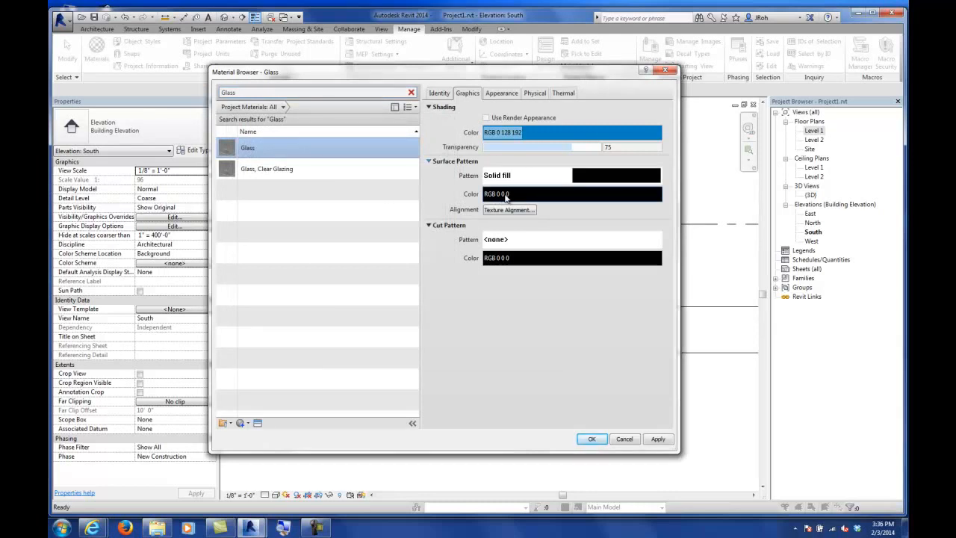
pyautogui.click(506, 194)
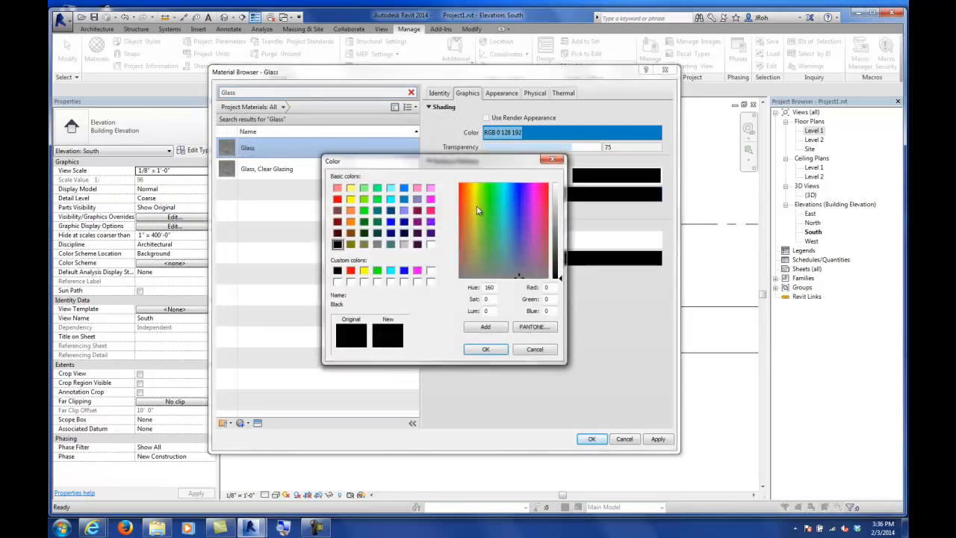
pyautogui.click(404, 244)
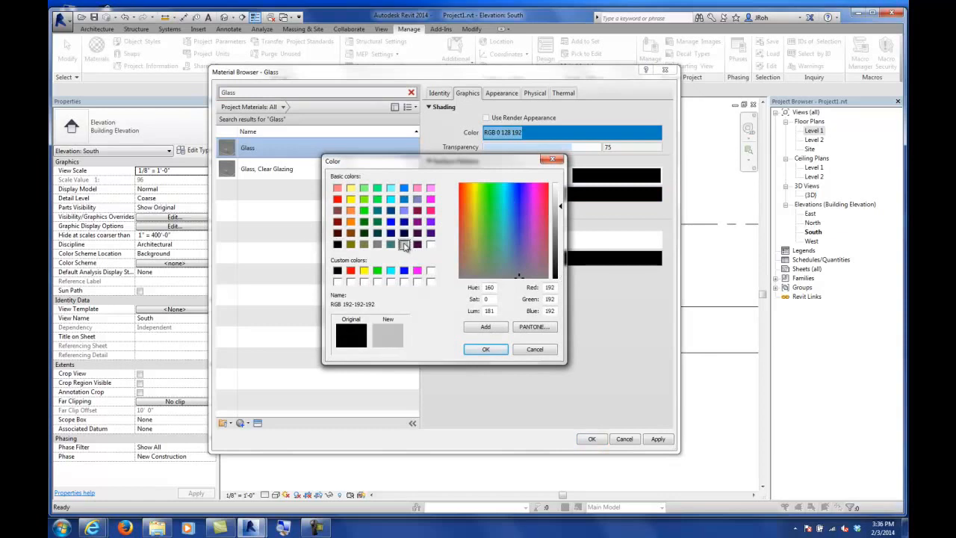
pyautogui.click(485, 349)
pyautogui.click(591, 440)
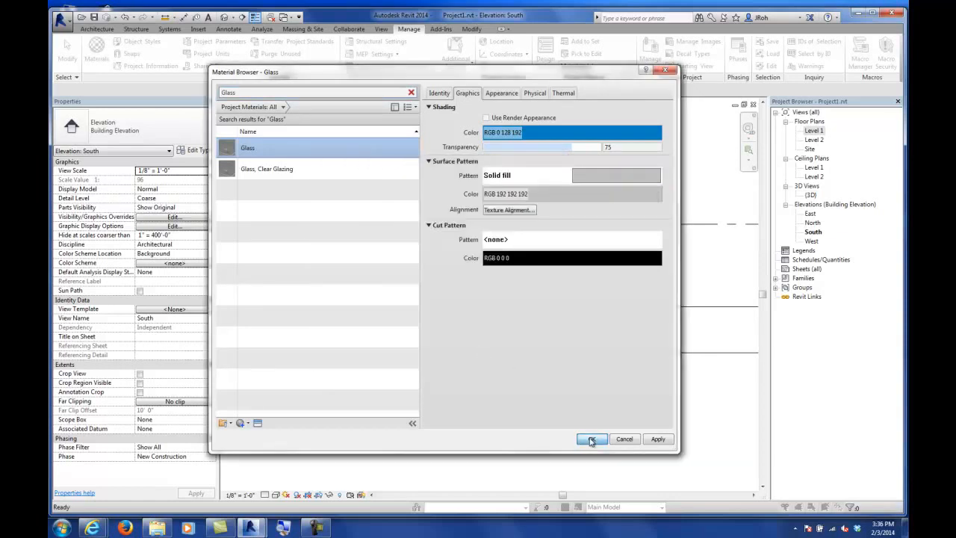
# Step: Add four vertical curtain grid lines across the curtain wall in the South elevation
pyautogui.scroll(-1, 506, 397)
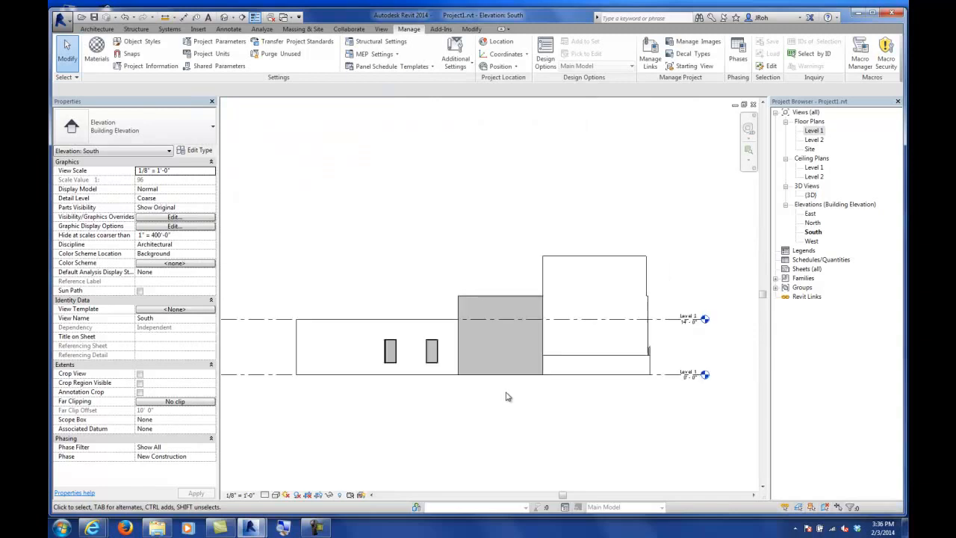
pyautogui.scroll(3, 493, 384)
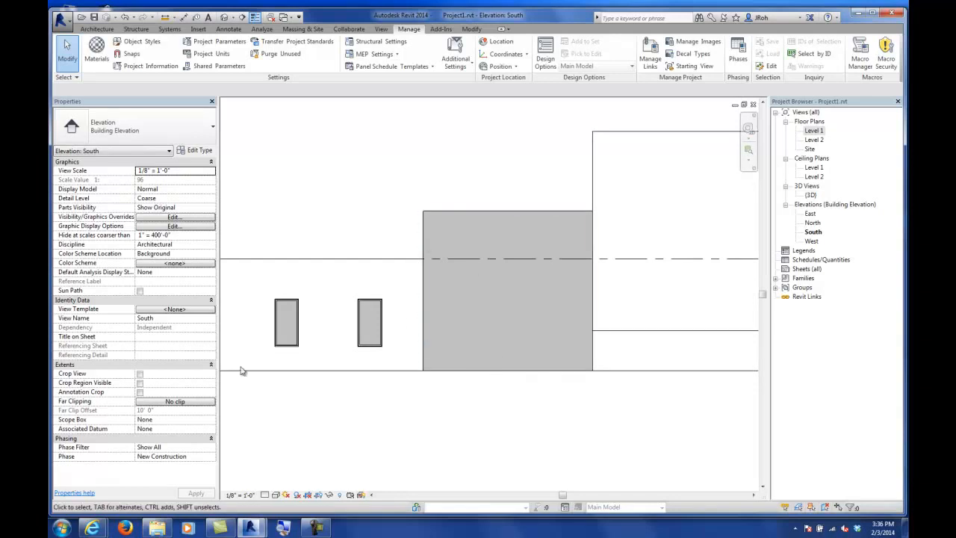
pyautogui.moveTo(528, 386); pyautogui.dragTo(487, 398, button='middle')
pyautogui.scroll(3, 555, 322)
pyautogui.scroll(1, 436, 315)
pyautogui.moveTo(437, 315); pyautogui.dragTo(455, 316, button='middle')
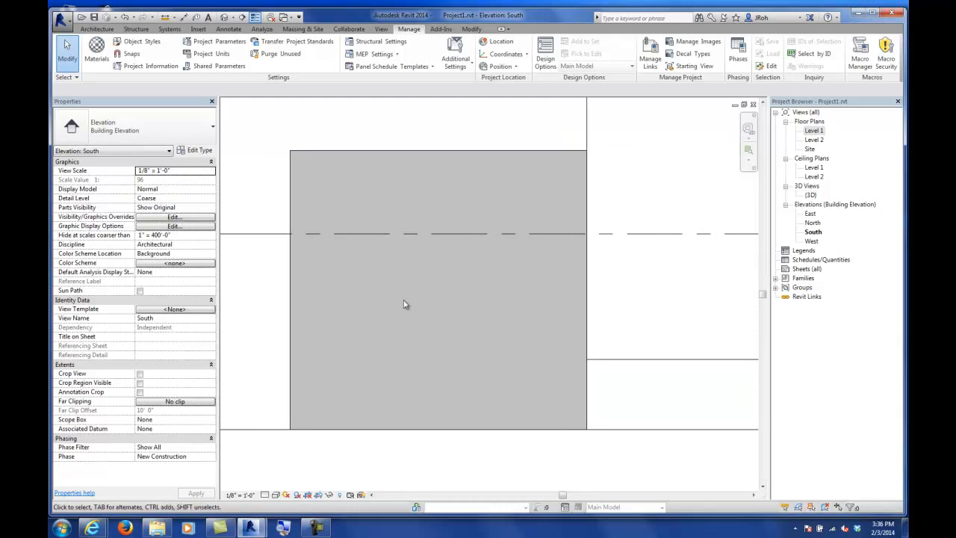
pyautogui.moveTo(404, 289); pyautogui.dragTo(448, 281, button='middle')
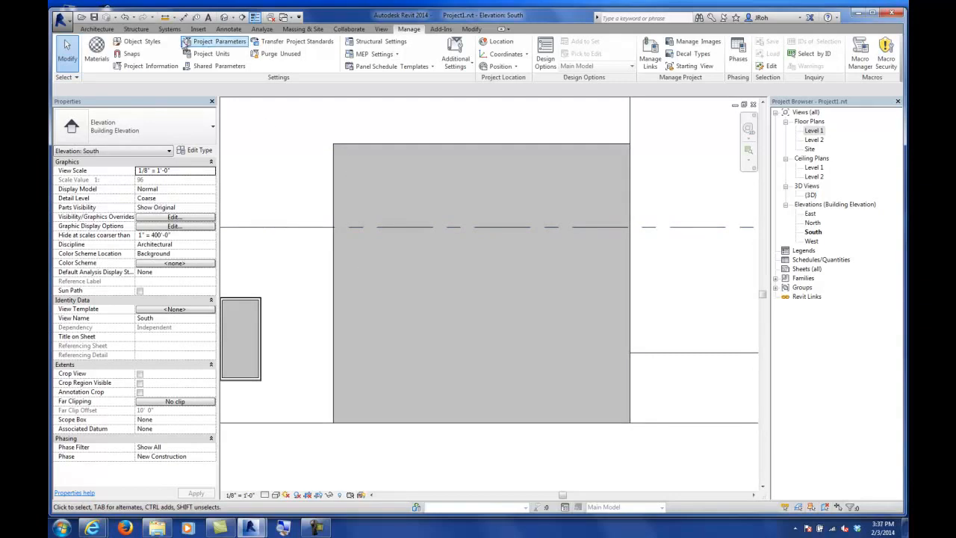
pyautogui.click(97, 28)
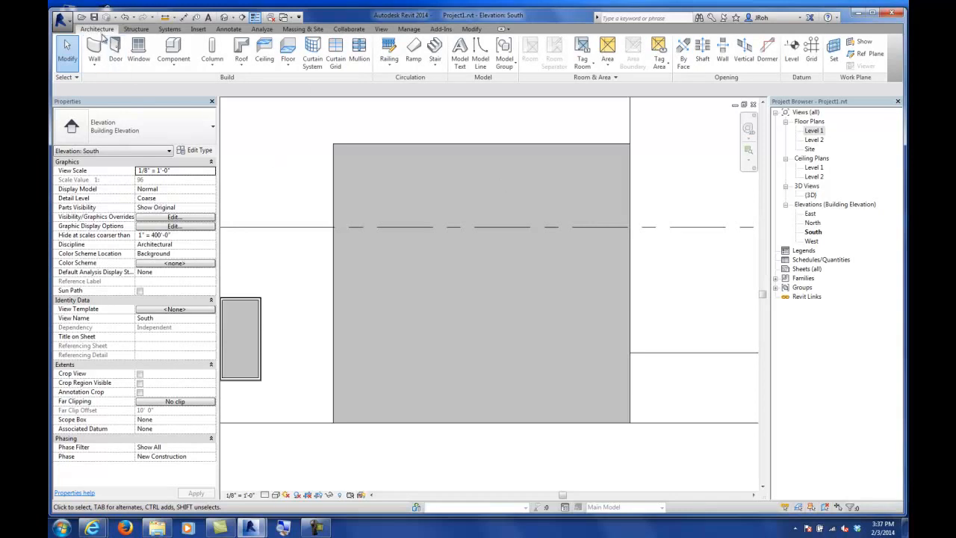
pyautogui.click(335, 60)
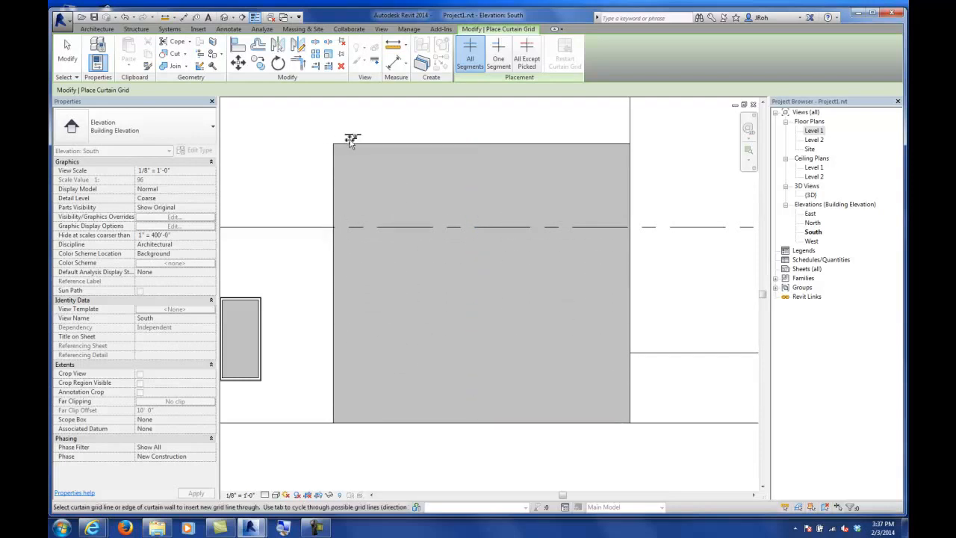
pyautogui.click(405, 143)
pyautogui.click(465, 143)
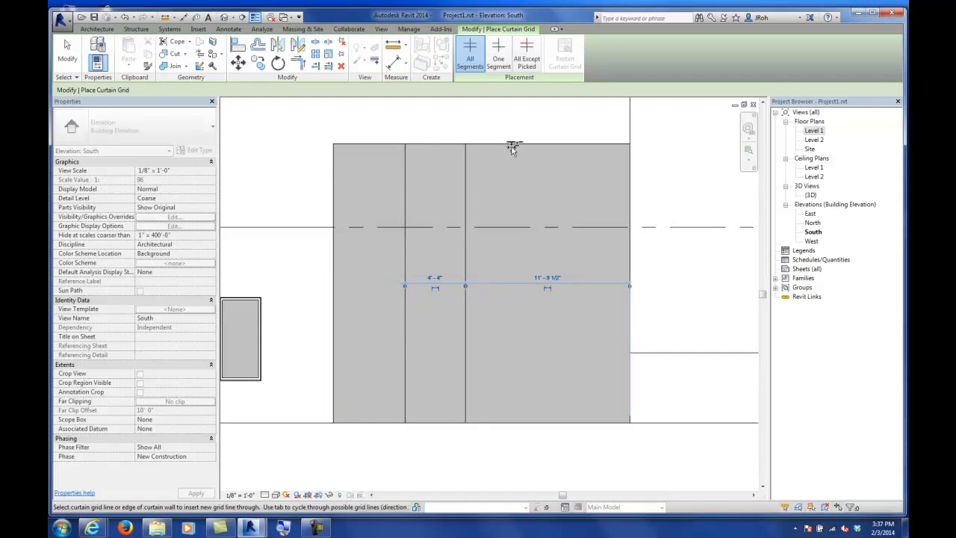
pyautogui.click(520, 143)
pyautogui.click(576, 144)
# Step: Add two horizontal curtain grid lines to the curtain wall
pyautogui.click(334, 193)
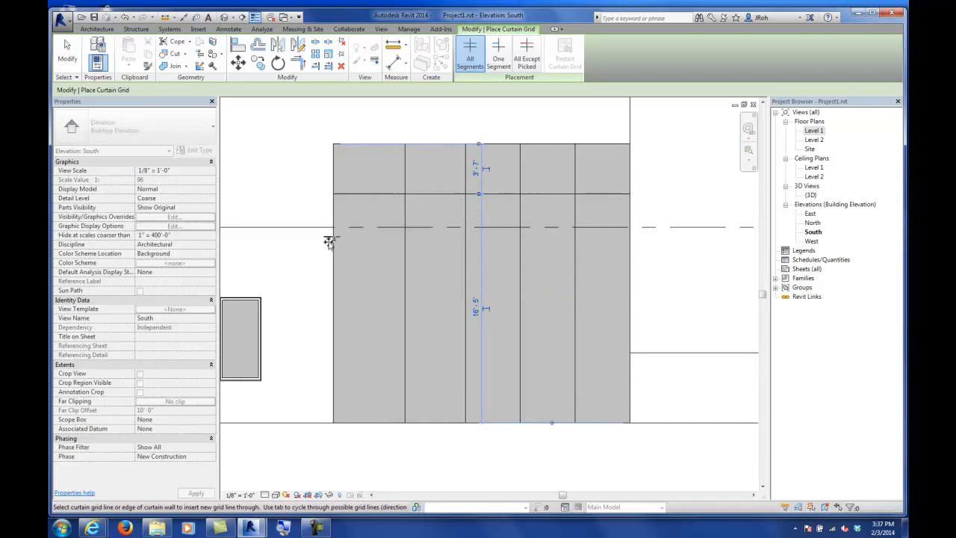
pyautogui.click(331, 271)
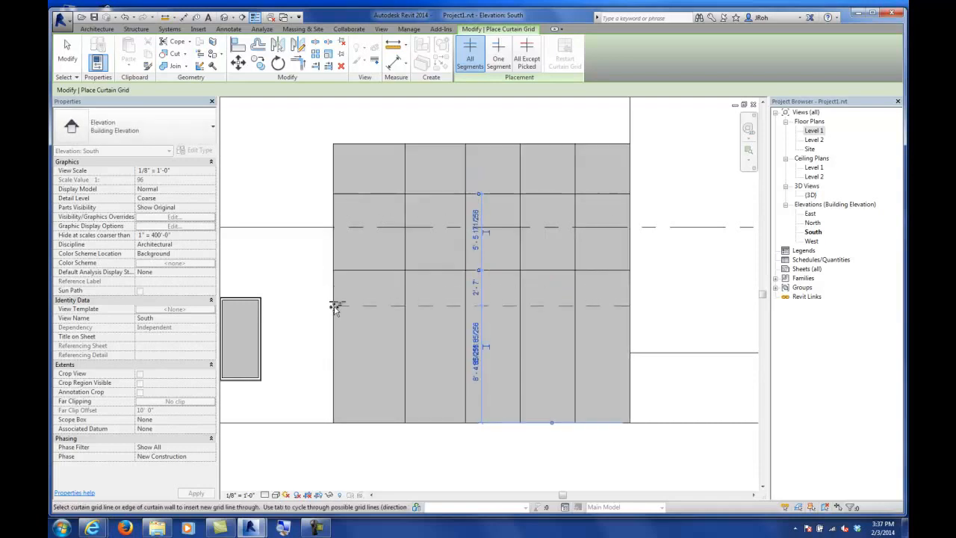
pyautogui.click(73, 66)
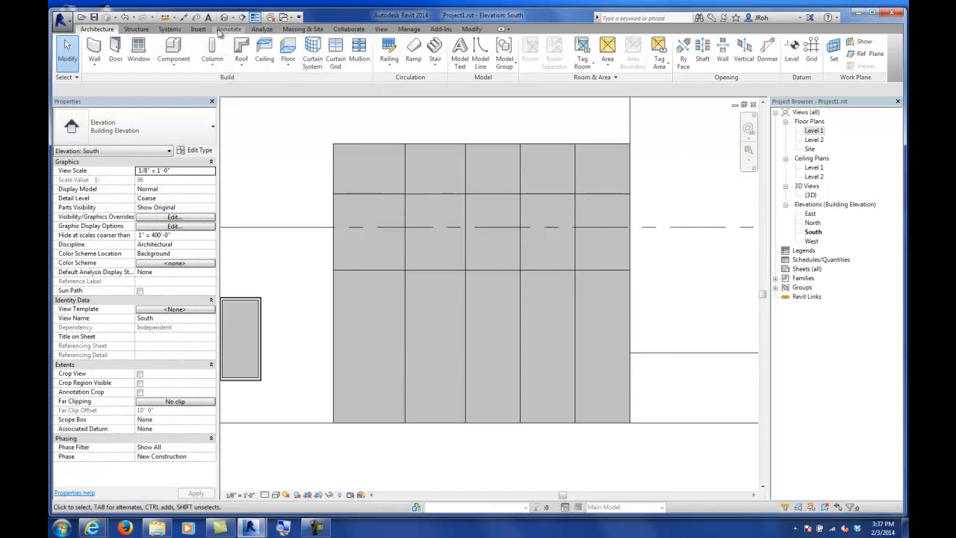
# Step: Dimension the curtain wall's edges and vertical grid lines and set the spacing to equal
pyautogui.click(183, 16)
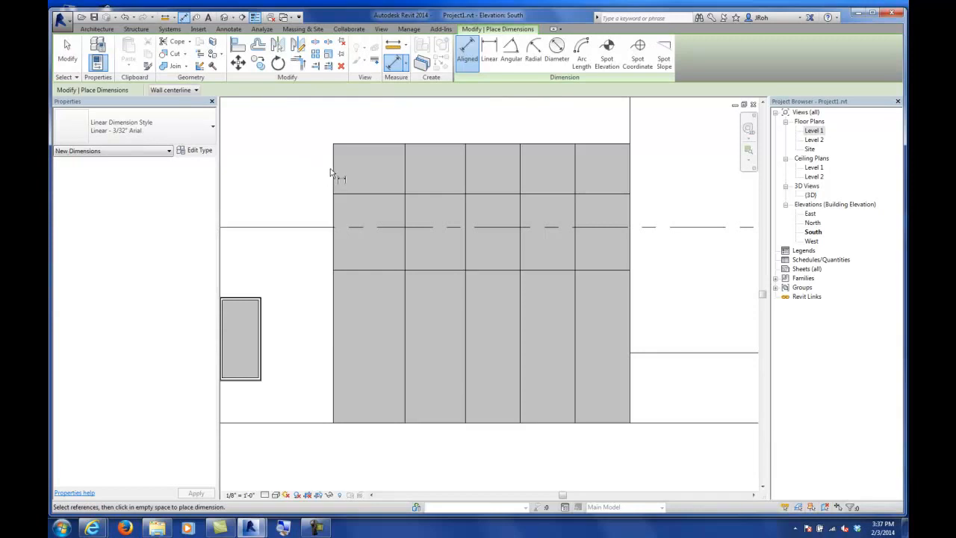
pyautogui.click(333, 168)
pyautogui.click(415, 176)
pyautogui.click(466, 180)
pyautogui.click(521, 177)
pyautogui.click(575, 179)
pyautogui.click(629, 178)
pyautogui.moveTo(595, 130); pyautogui.dragTo(571, 208, button='middle')
pyautogui.click(564, 200)
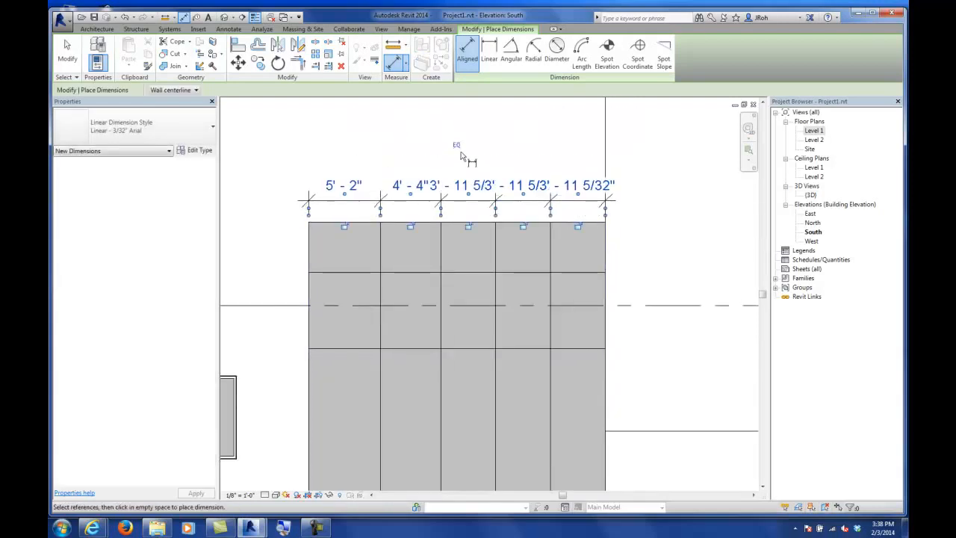
pyautogui.click(456, 145)
# Step: Delete the equality dimension across the vertical grid lines, removing its constraints
pyautogui.click(67, 53)
pyautogui.click(456, 189)
pyautogui.press('Delete')
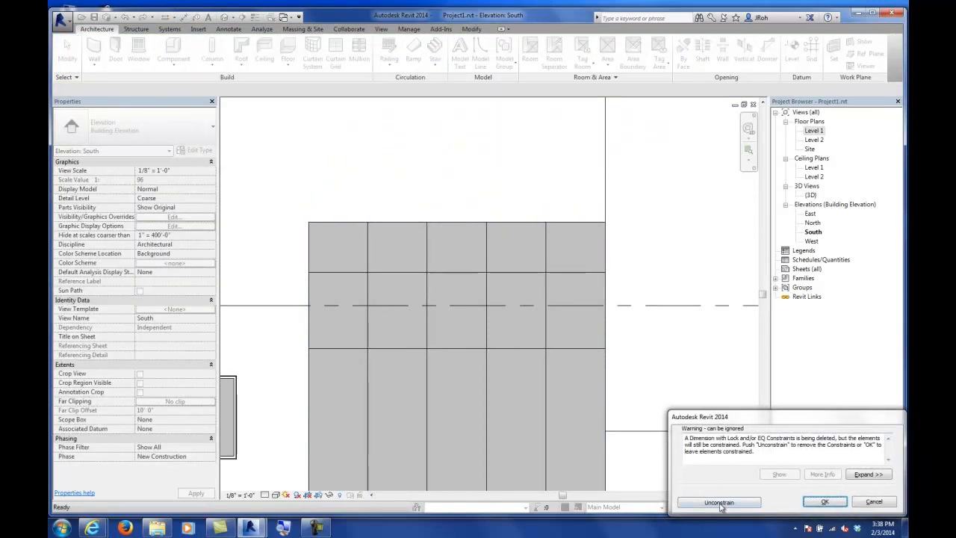
pyautogui.click(718, 503)
# Step: Set the lower horizontal grid line's distance from the curtain wall's base to 8'
pyautogui.moveTo(467, 390); pyautogui.dragTo(421, 284, button='middle')
pyautogui.click(384, 271)
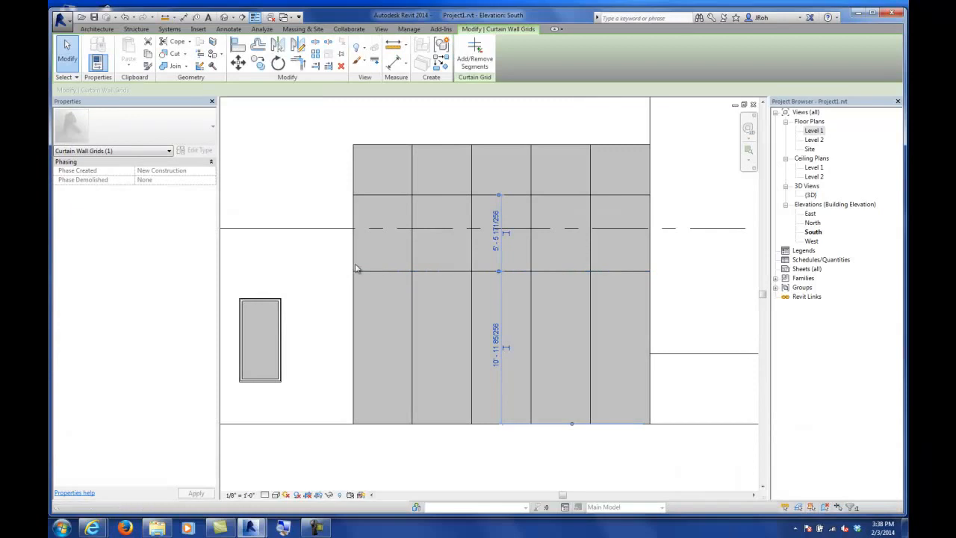
pyautogui.click(495, 365)
pyautogui.press('BackSpace')
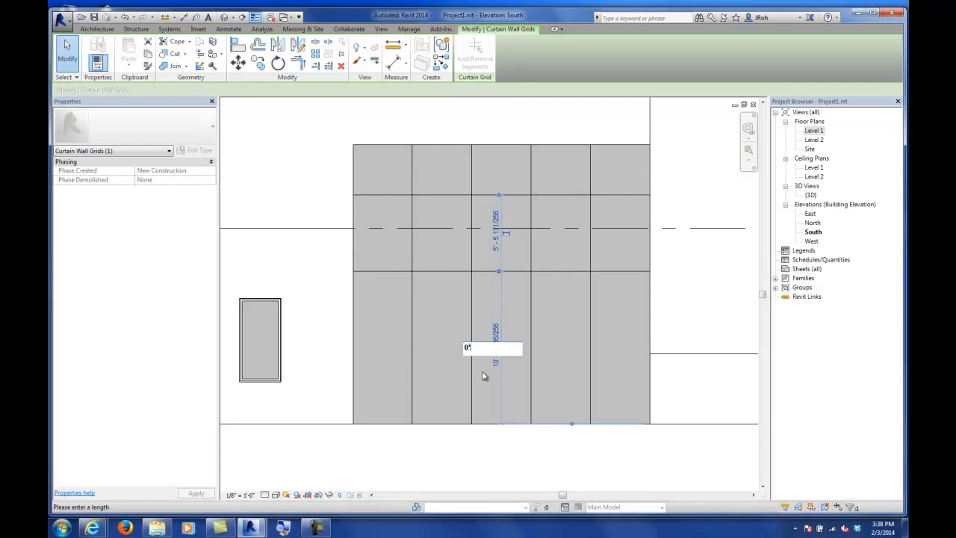
pyautogui.write("8'1")
pyautogui.press('Return')
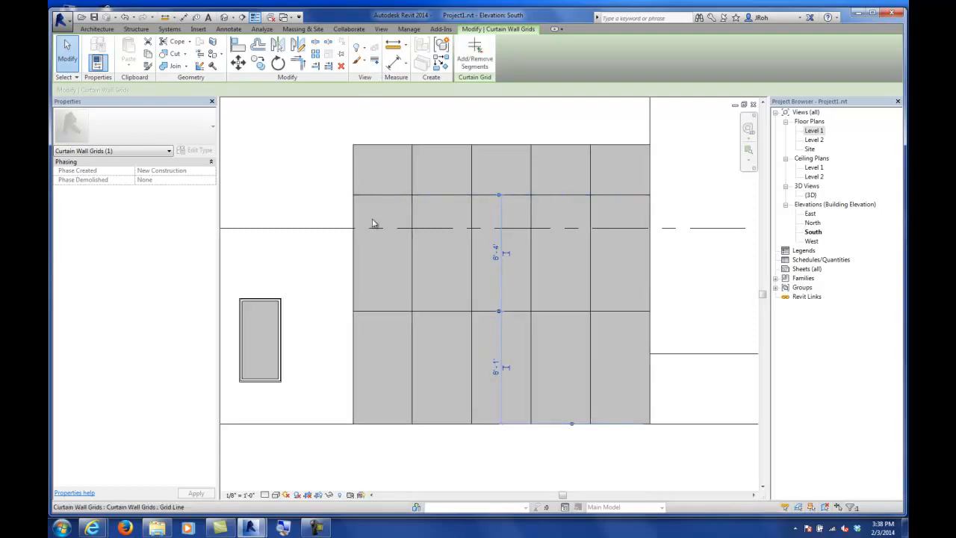
# Step: Dimension the top edge and the two horizontal grid lines and set the spacing to equal
pyautogui.click(391, 65)
pyautogui.click(441, 309)
pyautogui.click(443, 147)
pyautogui.click(450, 195)
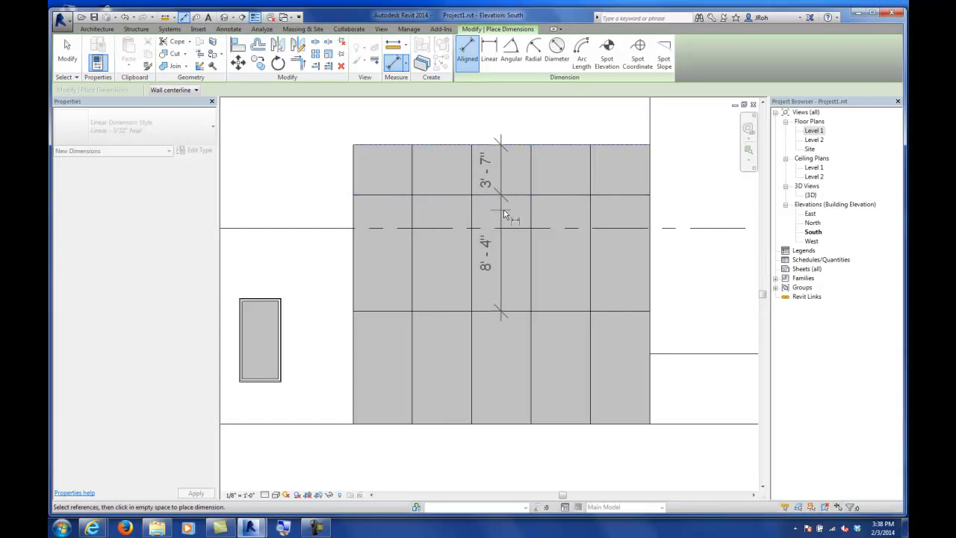
pyautogui.click(504, 216)
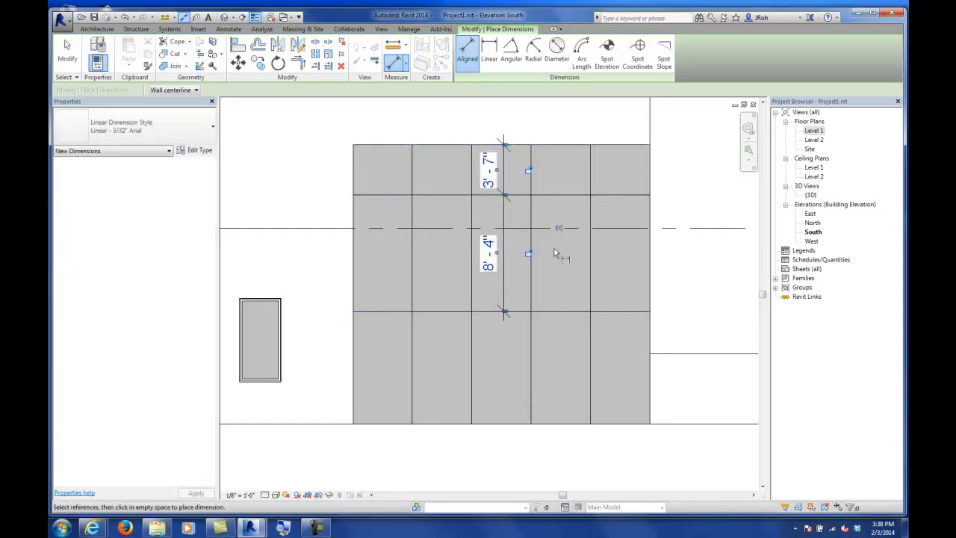
pyautogui.click(559, 228)
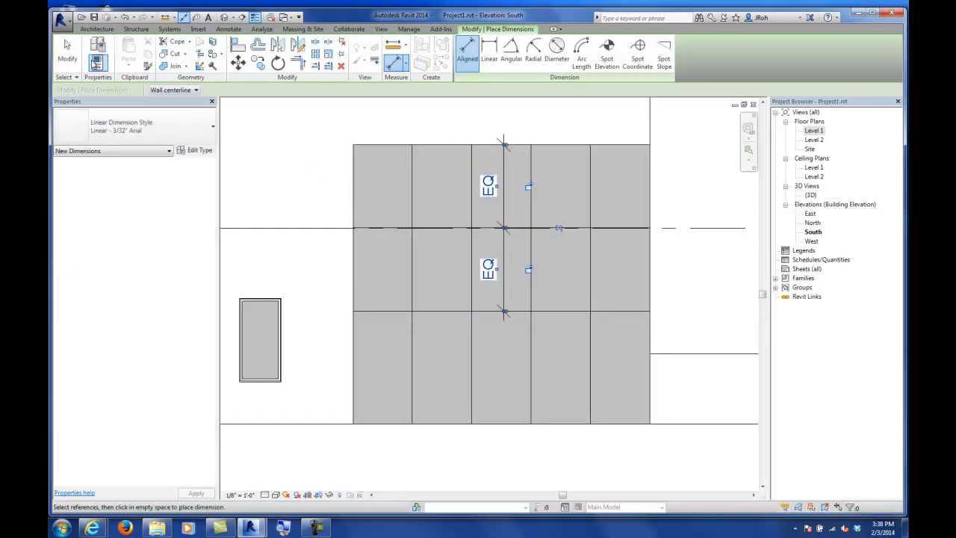
# Step: Delete the equality dimension on the horizontal grid lines, removing its constraints
pyautogui.click(67, 52)
pyautogui.click(497, 187)
pyautogui.press('Delete')
pyautogui.click(718, 503)
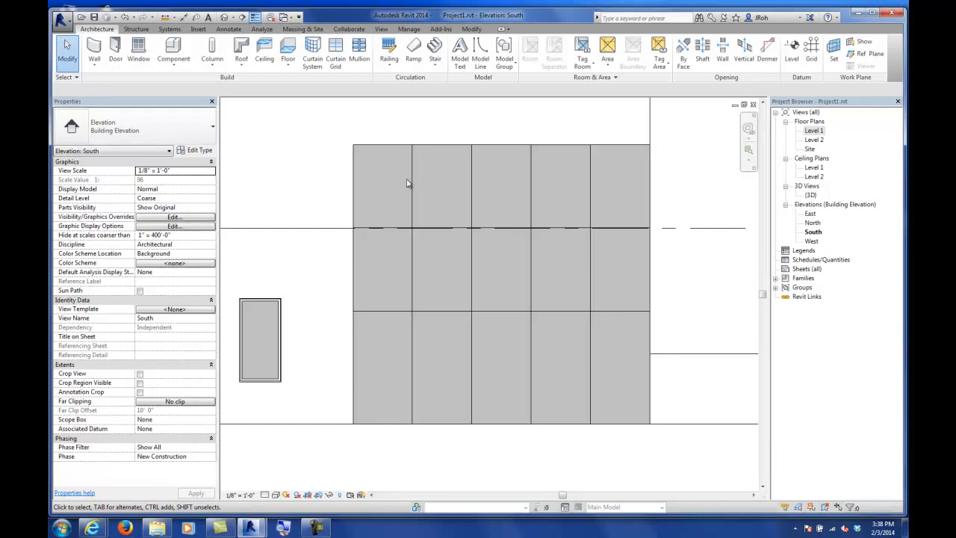
# Step: Place Rectangular Mullions on one vertical grid line and both horizontal grid lines
pyautogui.click(413, 182)
pyautogui.press('Escape')
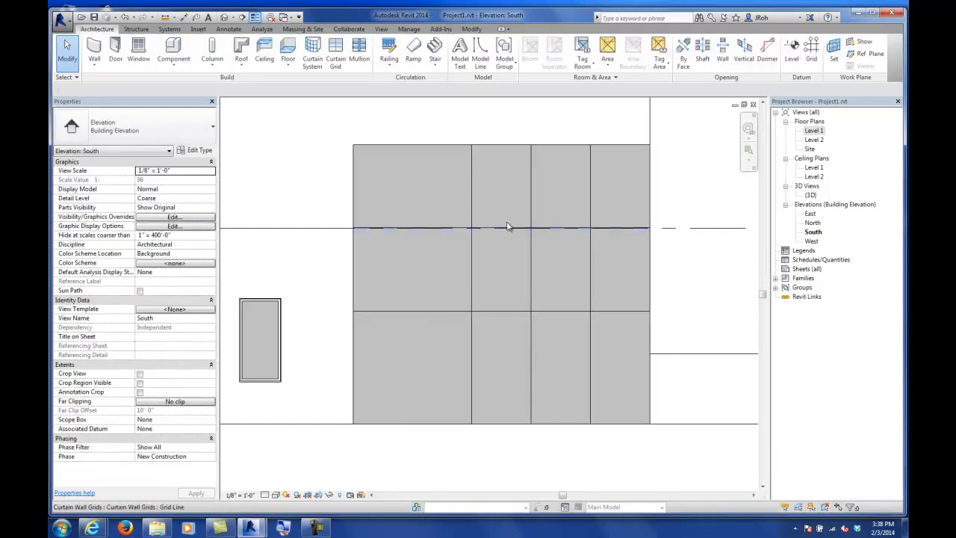
pyautogui.moveTo(433, 192); pyautogui.dragTo(418, 205, button='middle')
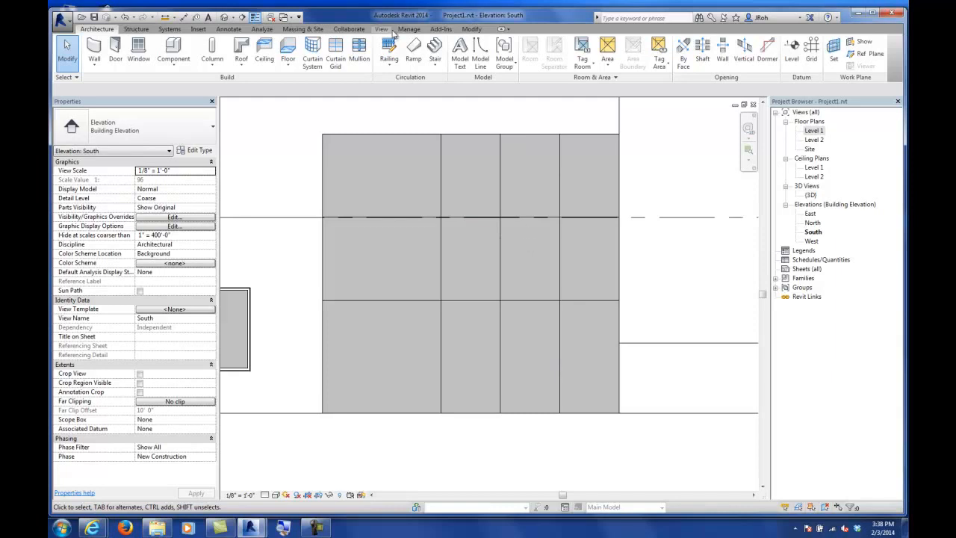
pyautogui.click(359, 57)
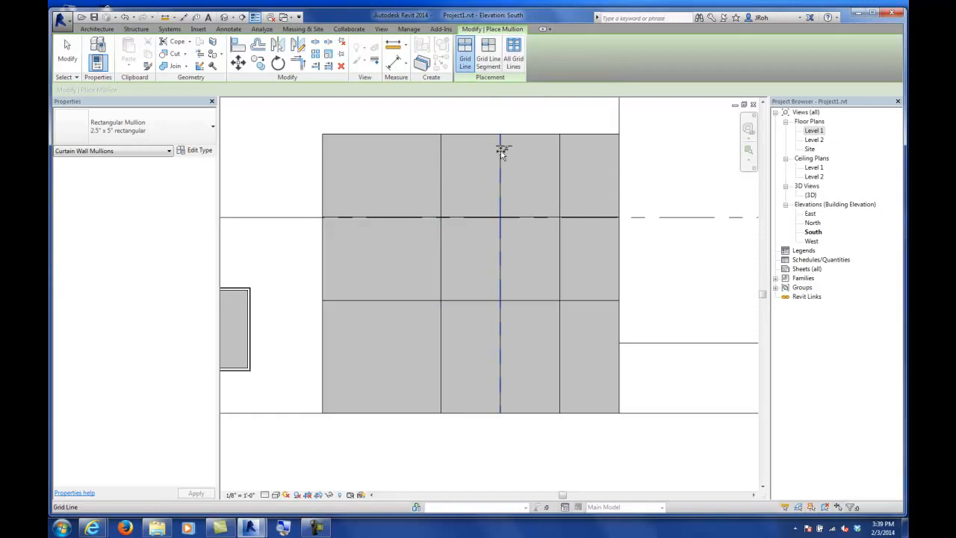
pyautogui.click(444, 156)
pyautogui.click(412, 218)
pyautogui.click(412, 299)
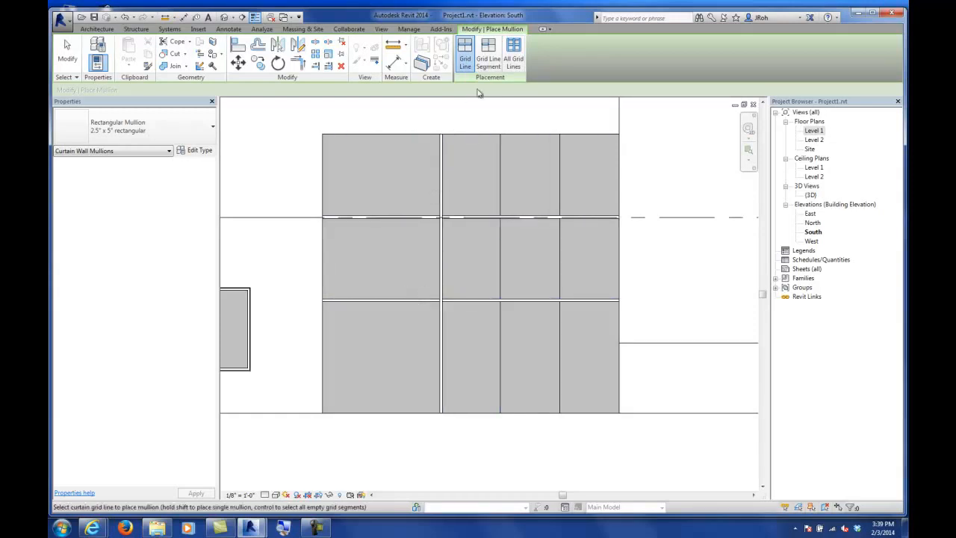
# Step: Place mullions on a single grid segment and on all remaining grid lines, then view the curtain wall in 3D
pyautogui.click(485, 61)
pyautogui.click(499, 254)
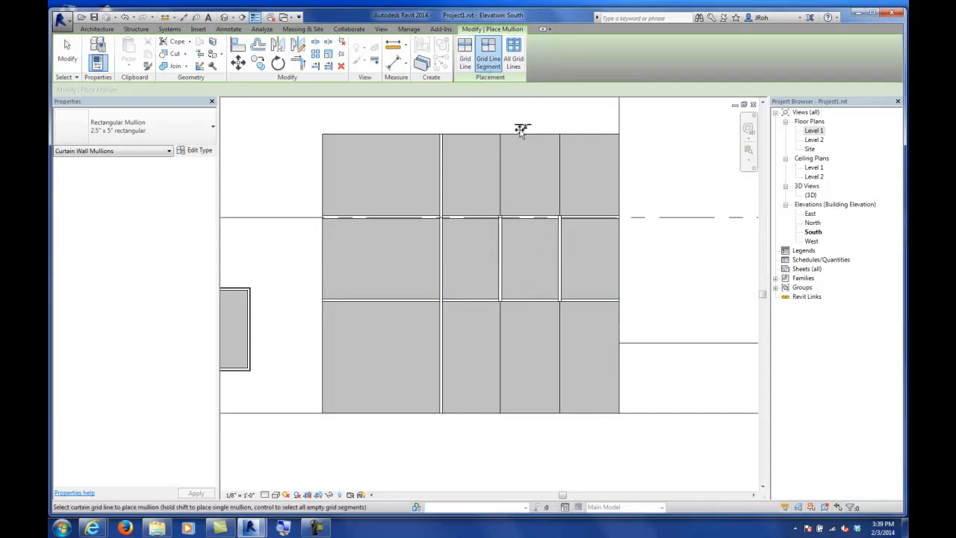
pyautogui.click(514, 65)
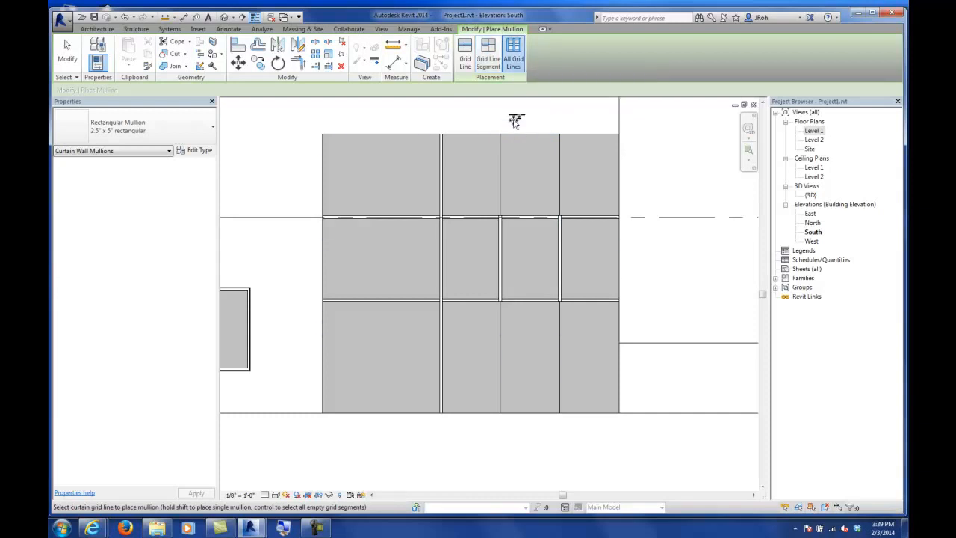
pyautogui.click(511, 133)
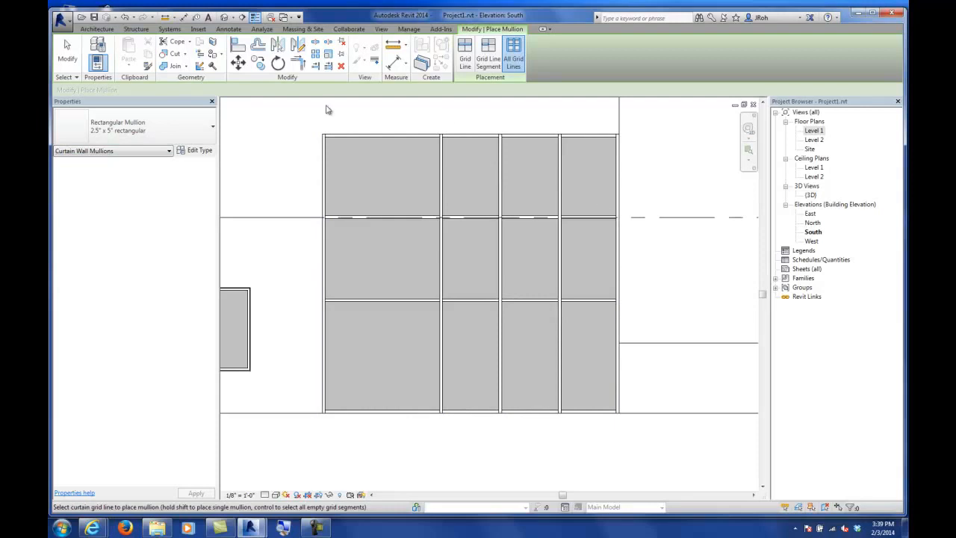
pyautogui.click(67, 53)
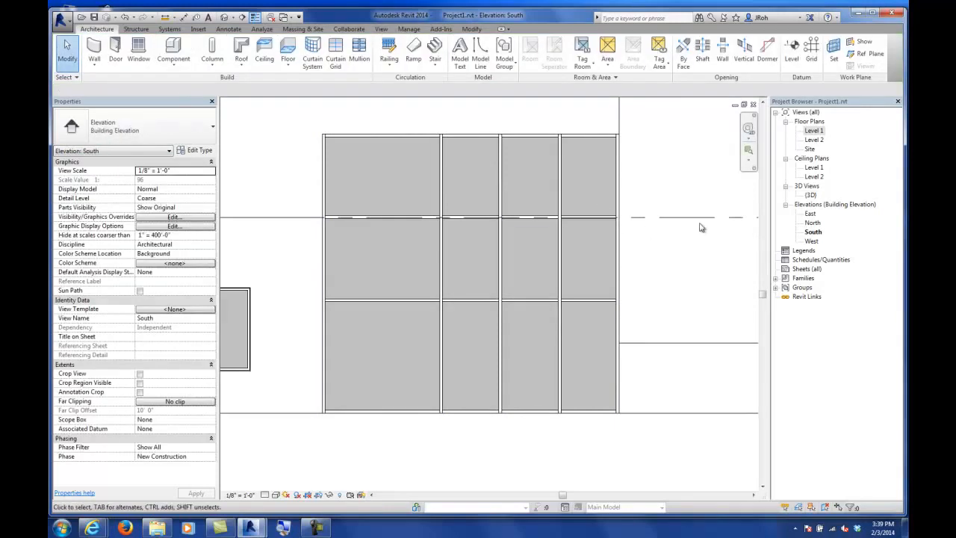
pyautogui.doubleClick(810, 195)
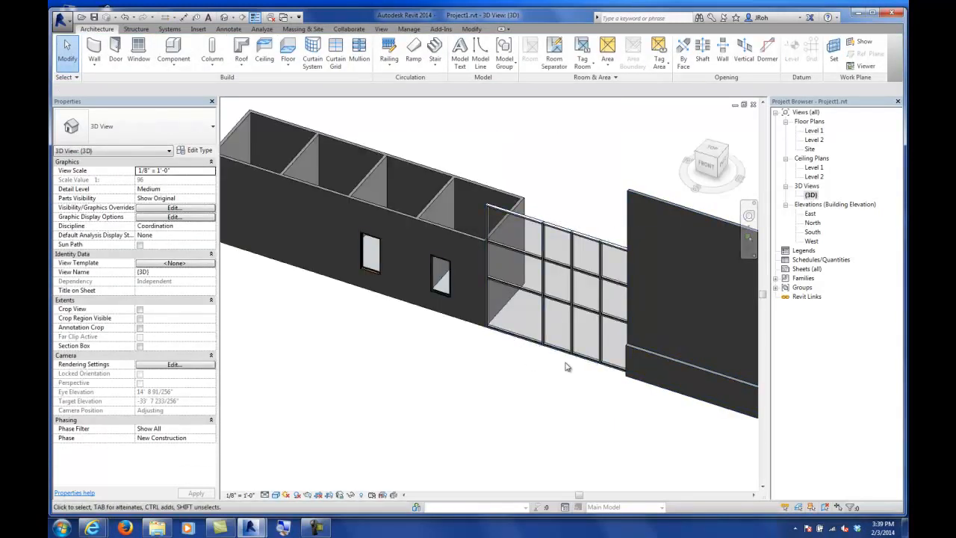
# Step: Select a vertical mullion on the curtain wall and duplicate its type as a new mullion type named 2" x 6"
pyautogui.moveTo(569, 368); pyautogui.dragTo(498, 384, button='middle')
pyautogui.scroll(1, 500, 378)
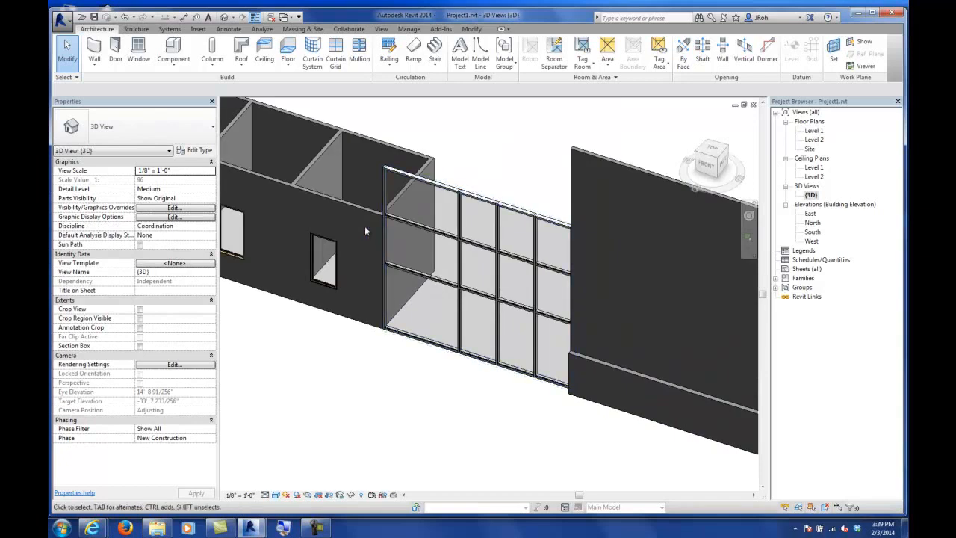
pyautogui.click(322, 240)
pyautogui.keyDown('shift'); pyautogui.moveTo(322, 240); pyautogui.dragTo(438, 280, button='middle'); pyautogui.keyUp('shift')
pyautogui.scroll(5, 482, 317)
pyautogui.scroll(-6, 487, 298)
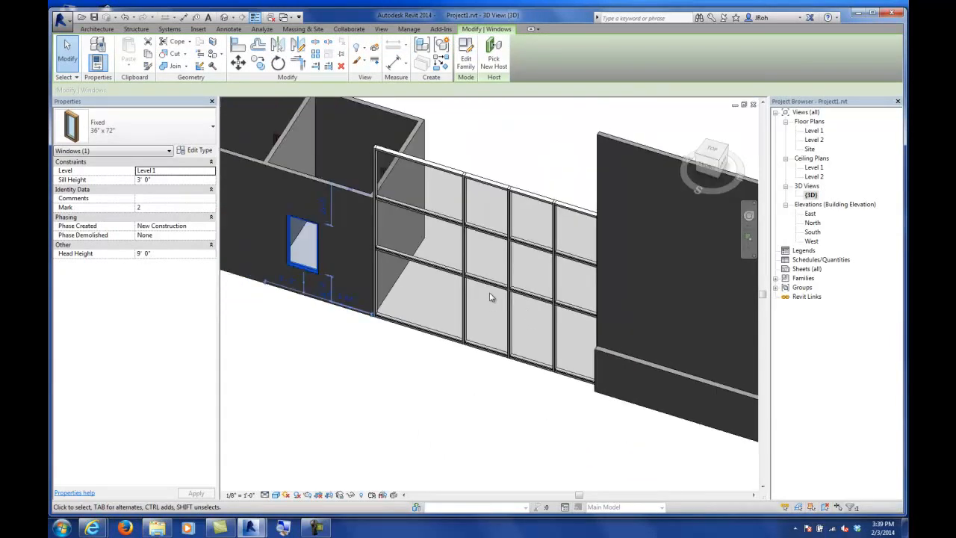
pyautogui.keyDown('shift'); pyautogui.moveTo(488, 304); pyautogui.dragTo(502, 308, button='middle'); pyautogui.keyUp('shift')
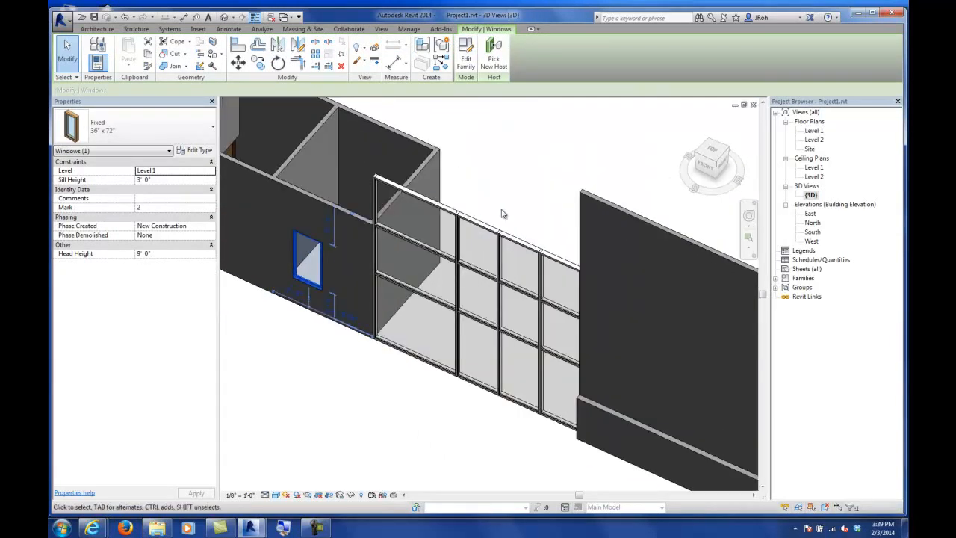
pyautogui.click(458, 247)
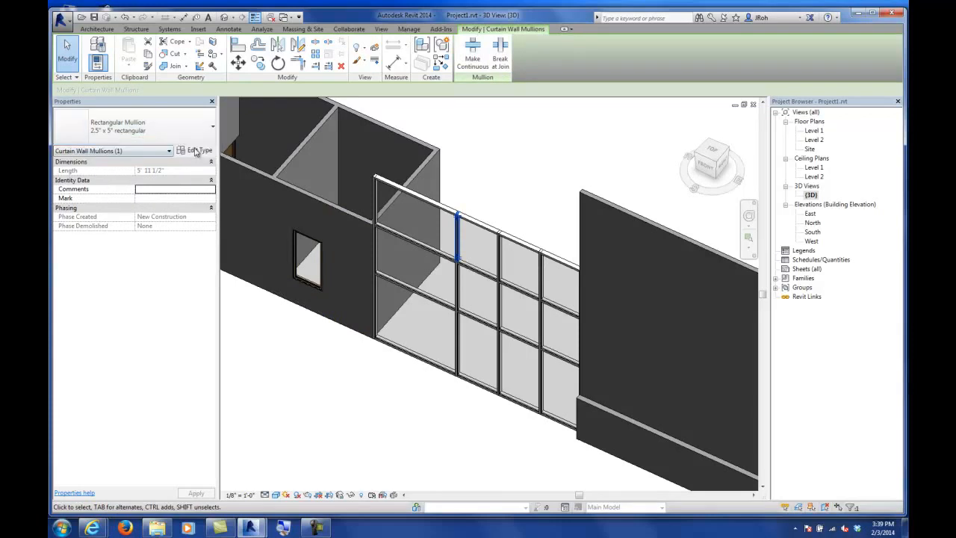
pyautogui.click(200, 152)
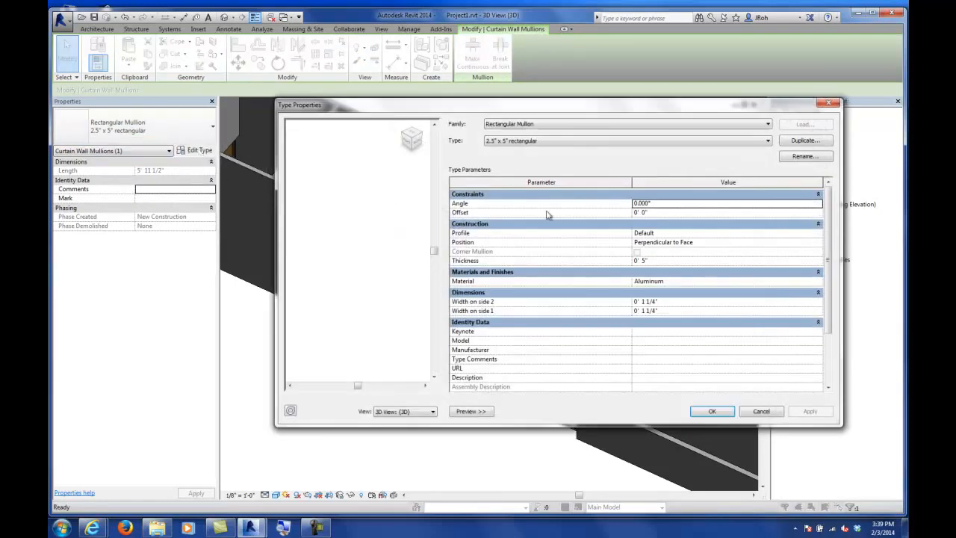
pyautogui.click(803, 140)
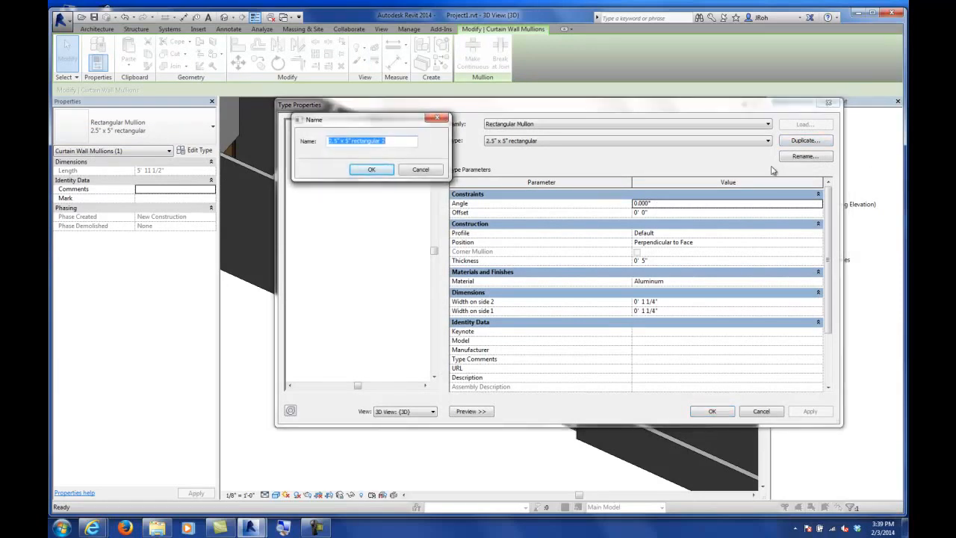
pyautogui.write('2" x 6')
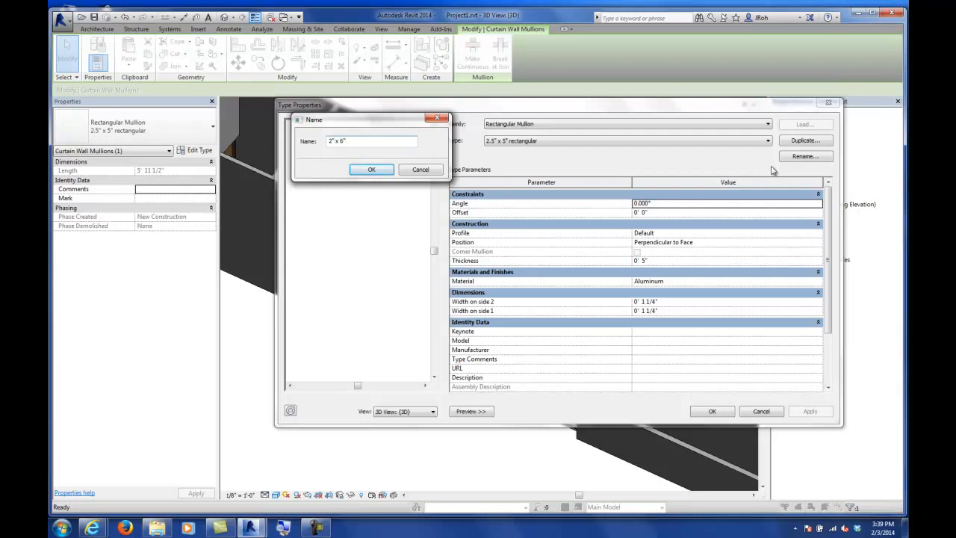
pyautogui.press('Return')
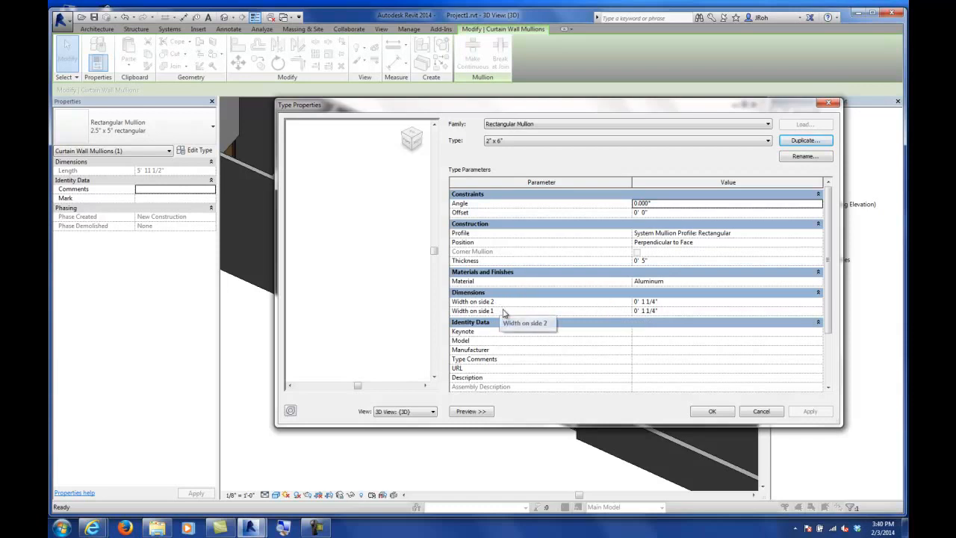
# Step: Set the 2" x 6" mullion type's thickness to 0' 6" and both widths on side 1 and side 2 to 0' 1"
pyautogui.click(644, 261)
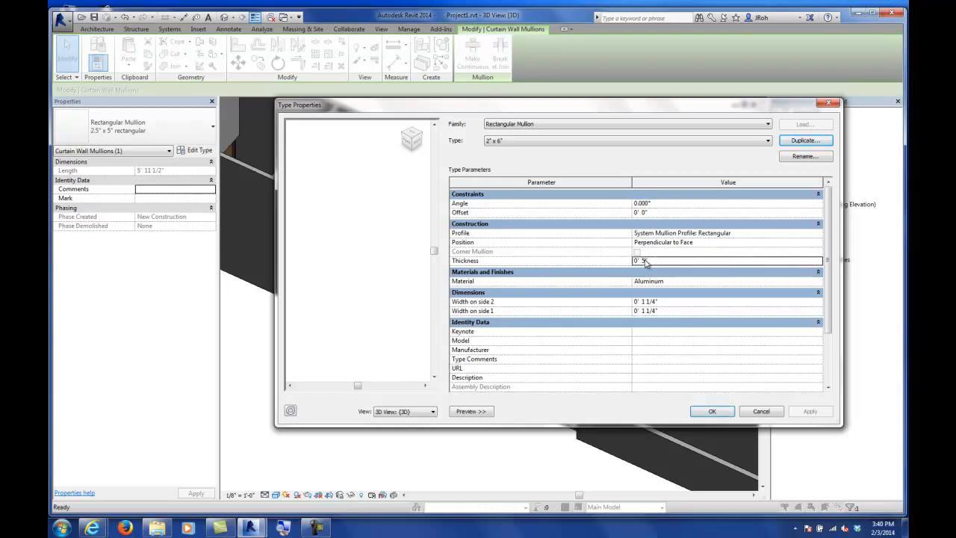
pyautogui.click(678, 301)
pyautogui.write('2')
pyautogui.press('Return')
pyautogui.click(683, 314)
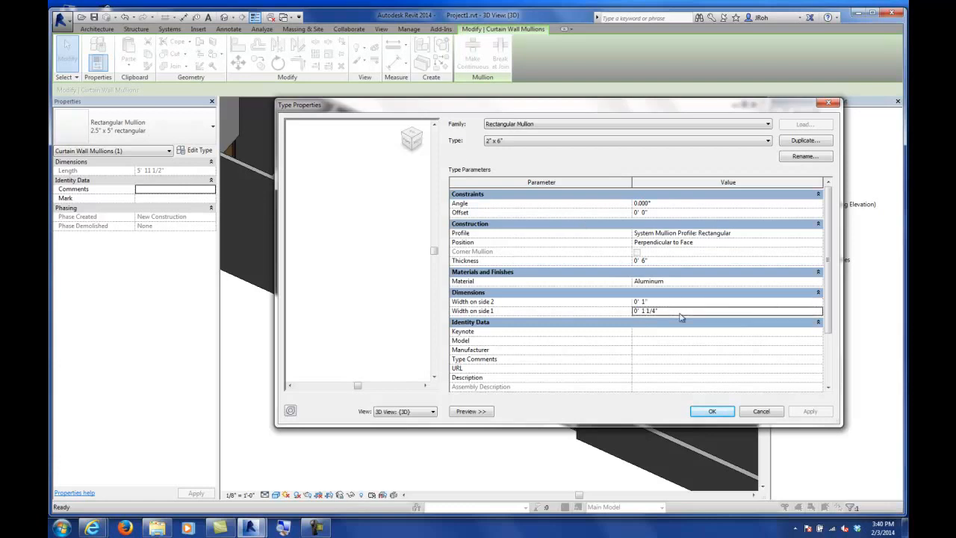
pyautogui.write('1')
pyautogui.press('Return')
pyautogui.click(709, 412)
# Step: Zoom in on the curtain wall to examine the resized mullions
pyautogui.scroll(4, 463, 239)
pyautogui.scroll(2, 467, 252)
pyautogui.click(570, 131)
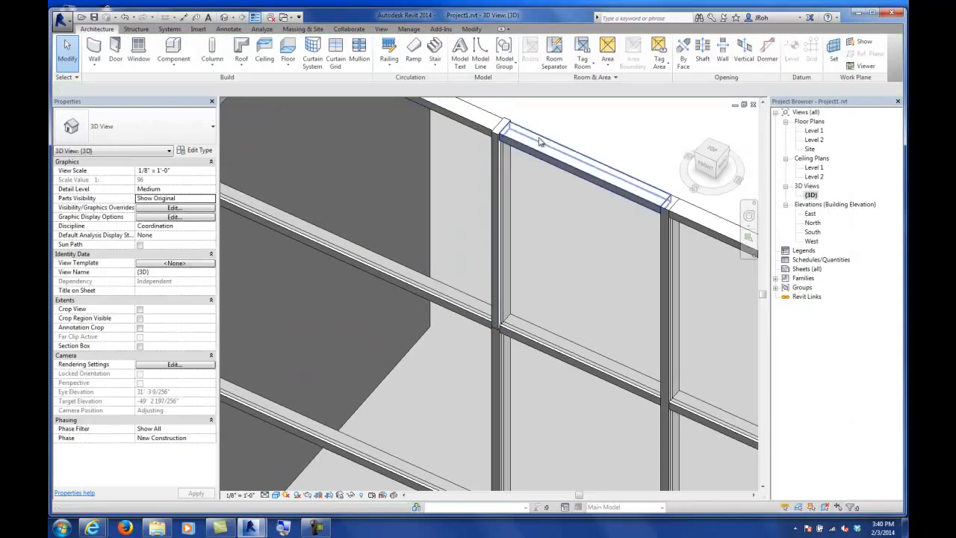
pyautogui.moveTo(532, 138); pyautogui.dragTo(533, 138, button='middle')
pyautogui.scroll(6, 532, 149)
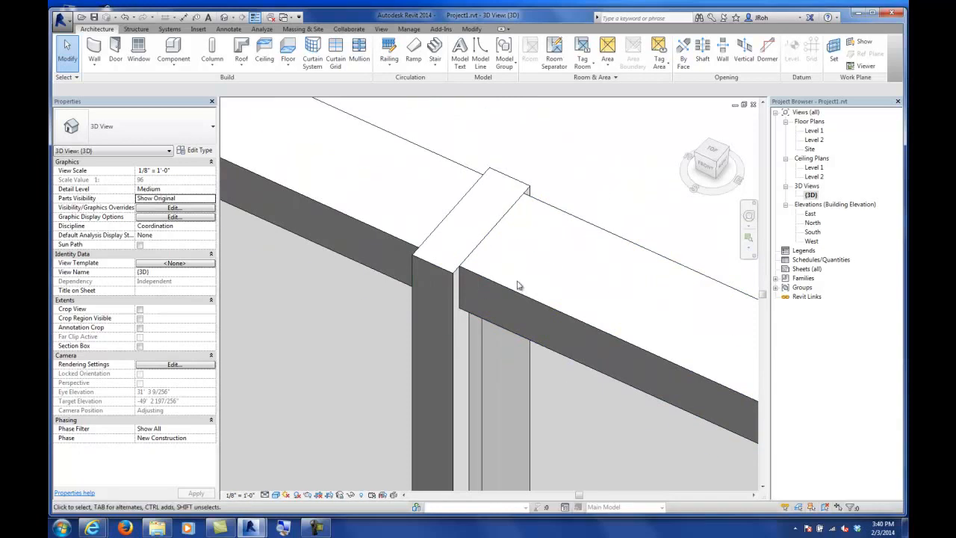
pyautogui.scroll(-8, 519, 286)
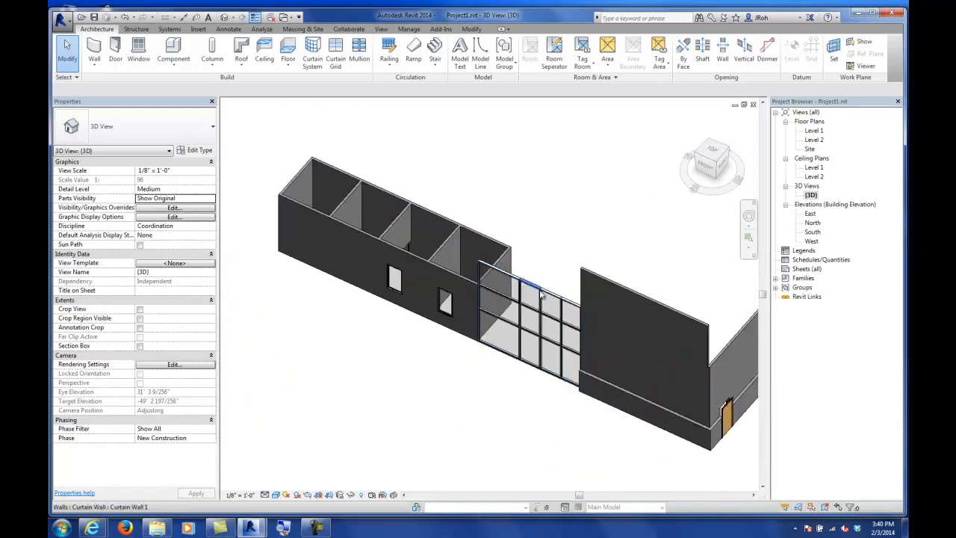
pyautogui.click(532, 329)
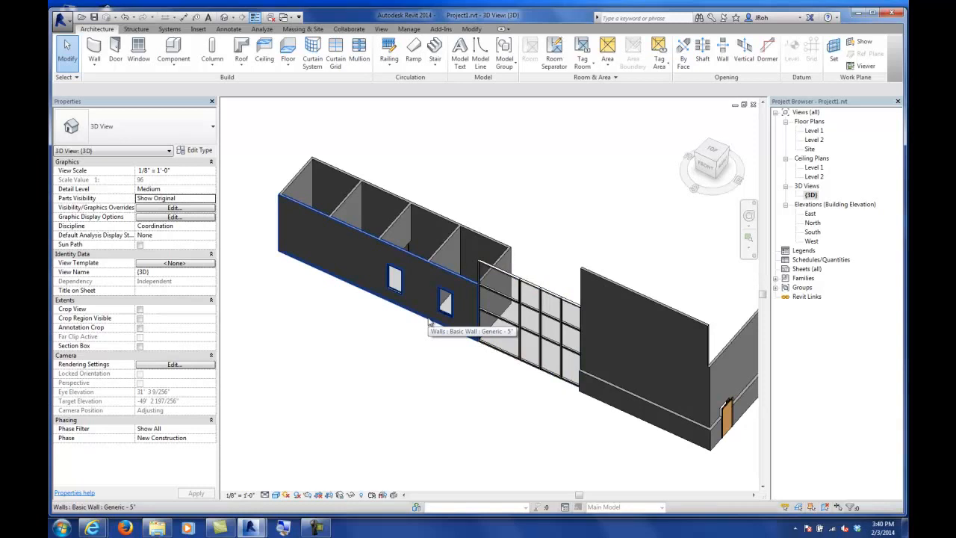
# Step: In the Level 1 floor plan, start a Curtain Wall 1 wall with a base offset of 2' 0"
pyautogui.doubleClick(818, 131)
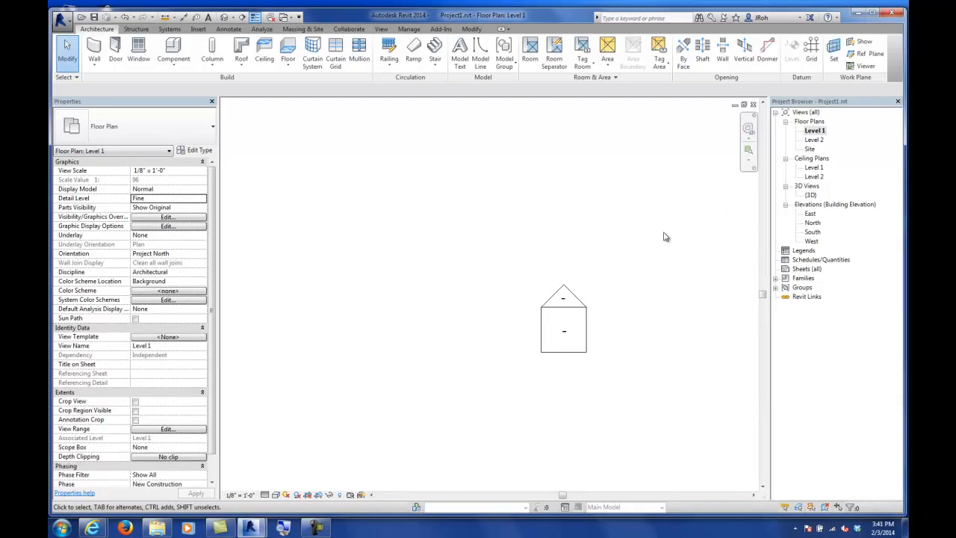
pyautogui.scroll(-3, 569, 234)
pyautogui.scroll(5, 568, 233)
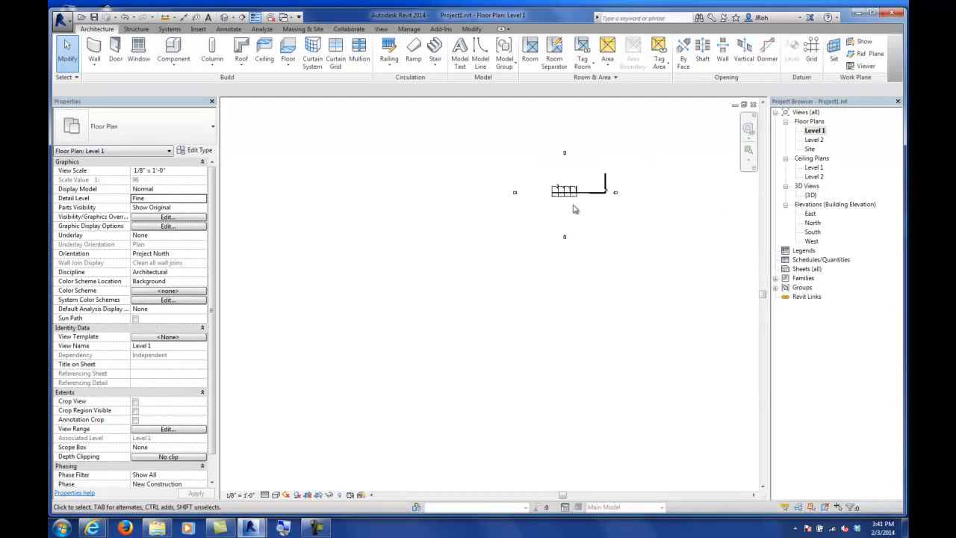
pyautogui.scroll(5, 533, 239)
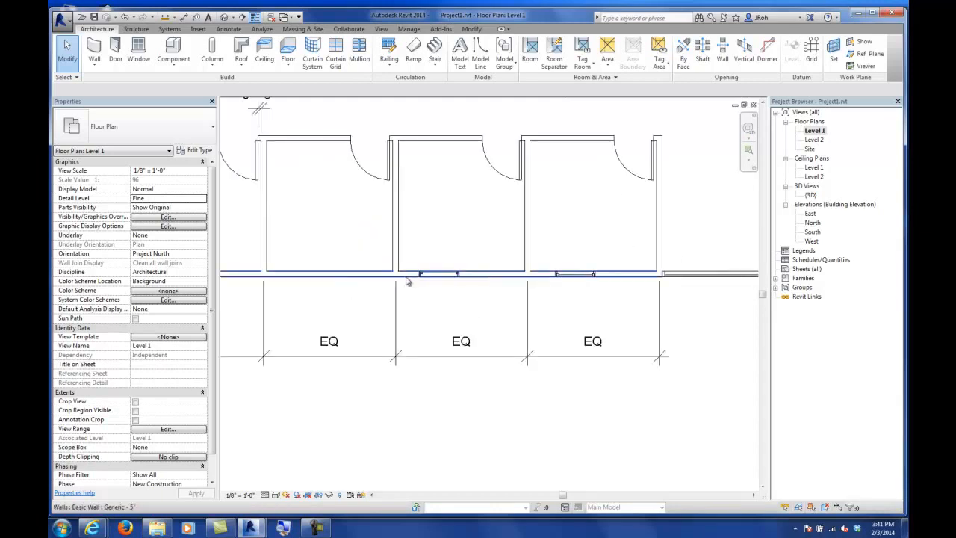
pyautogui.moveTo(410, 279); pyautogui.dragTo(709, 263, button='middle')
pyautogui.scroll(4, 675, 226)
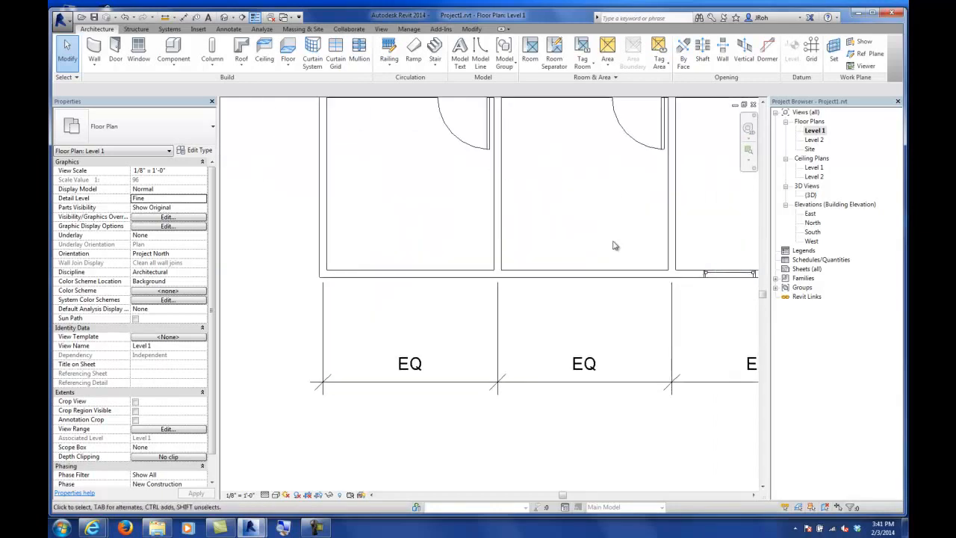
pyautogui.moveTo(481, 254); pyautogui.dragTo(557, 267, button='middle')
pyautogui.scroll(-1, 549, 262)
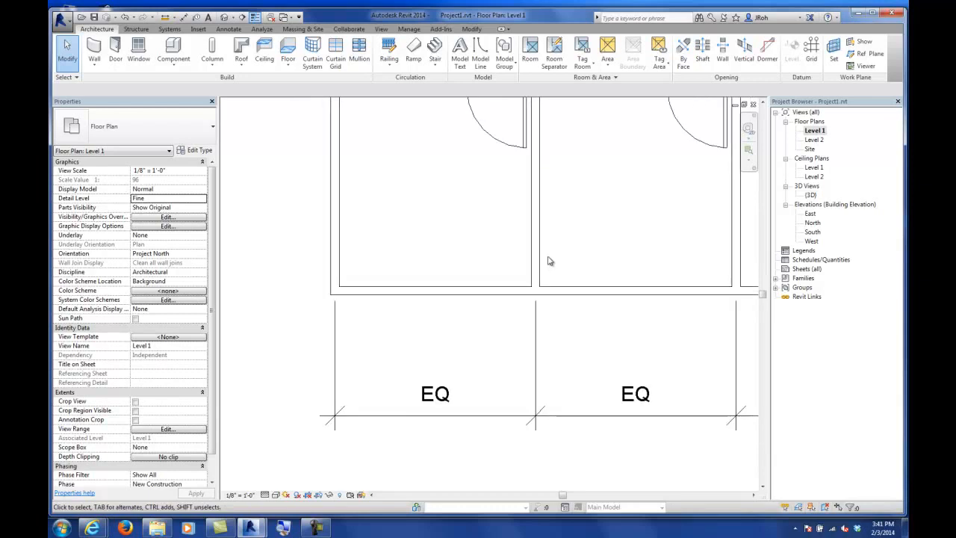
pyautogui.click(100, 51)
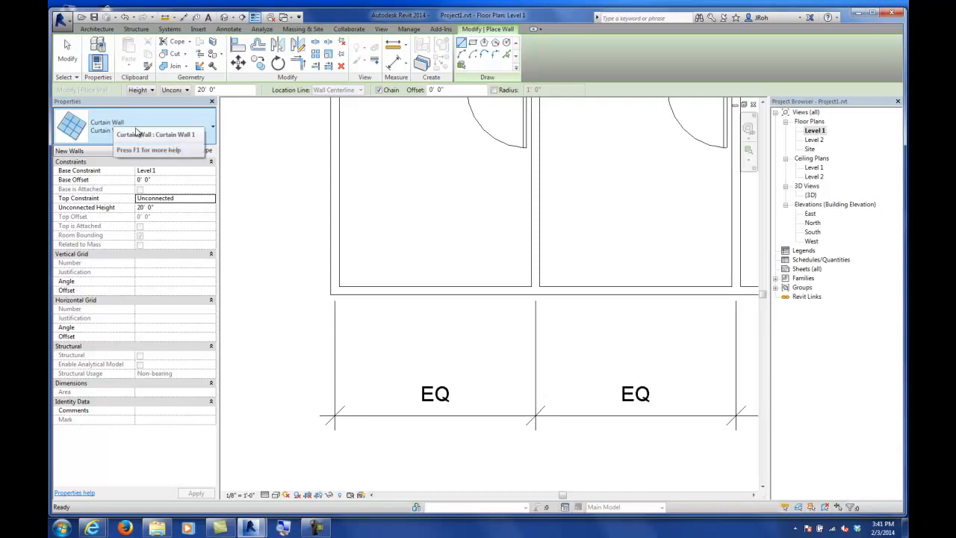
pyautogui.click(161, 180)
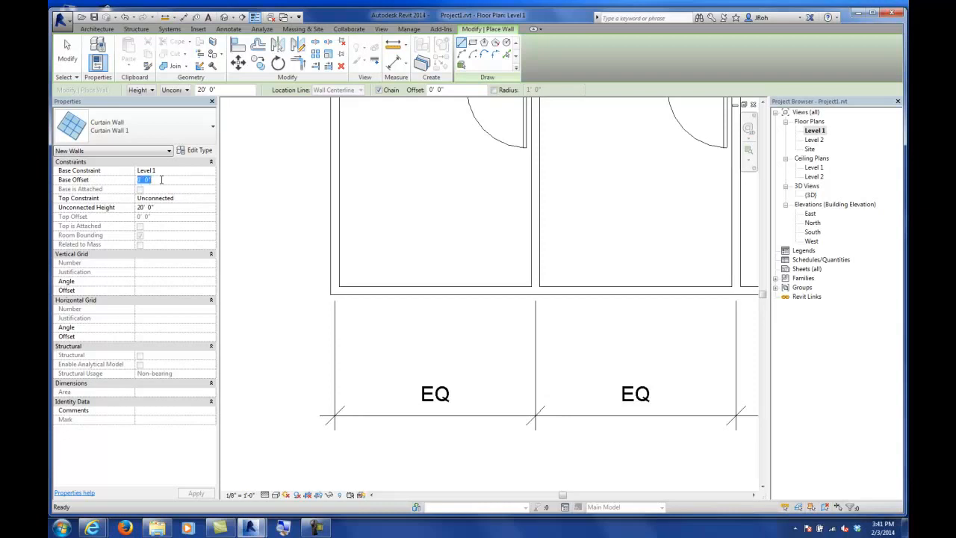
pyautogui.press('Return')
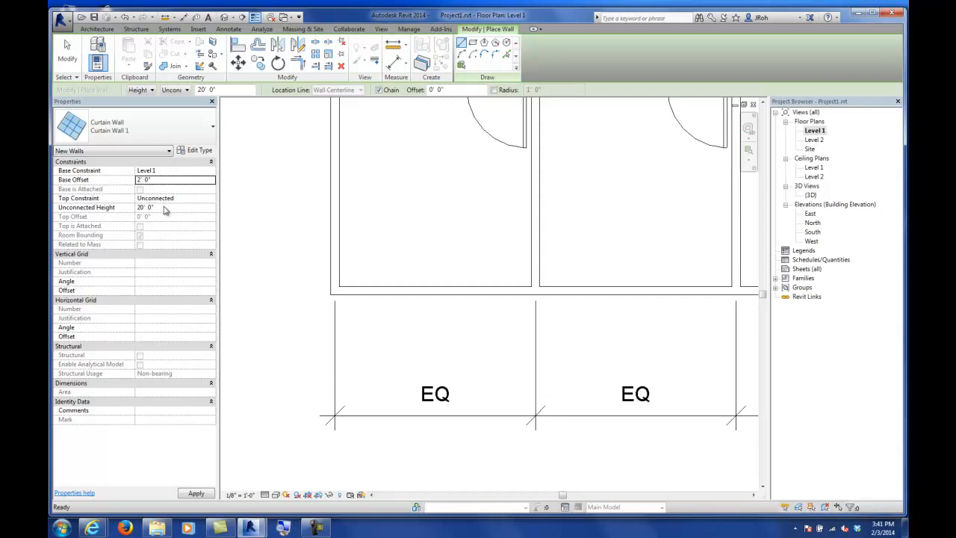
# Step: Set the unconnected height to 4' 0" and draw a curtain wall about 7' 5" long inside the front exterior wall
pyautogui.click(168, 209)
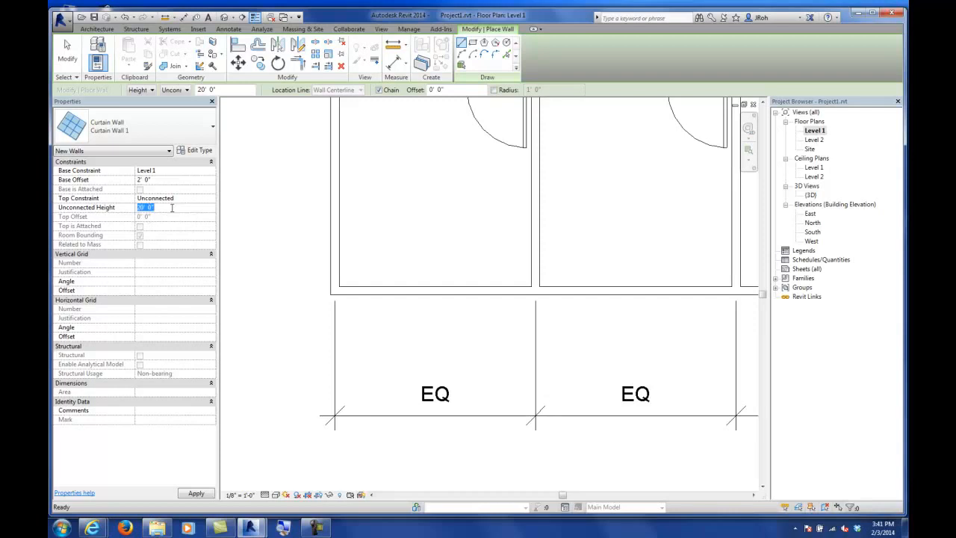
pyautogui.write('4')
pyautogui.press('Return')
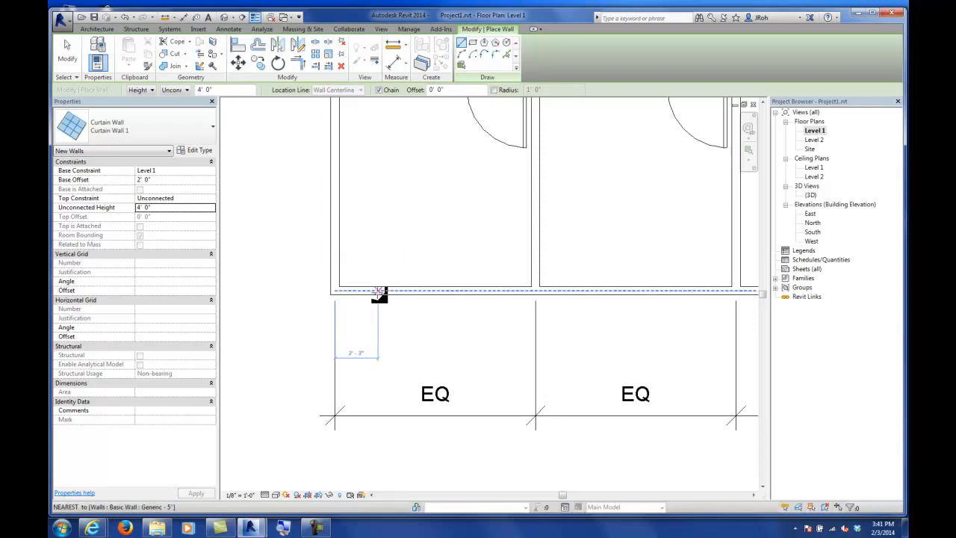
pyautogui.click(197, 150)
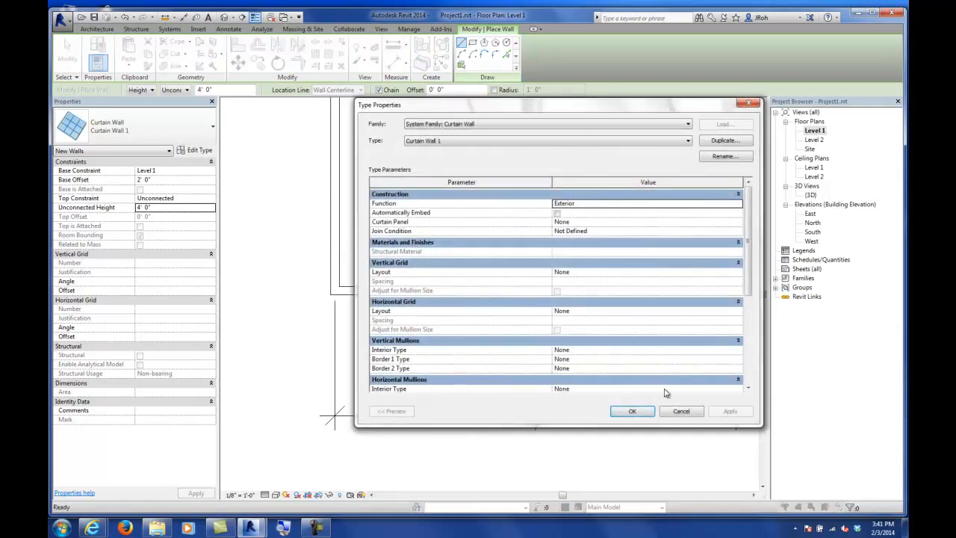
pyautogui.click(681, 411)
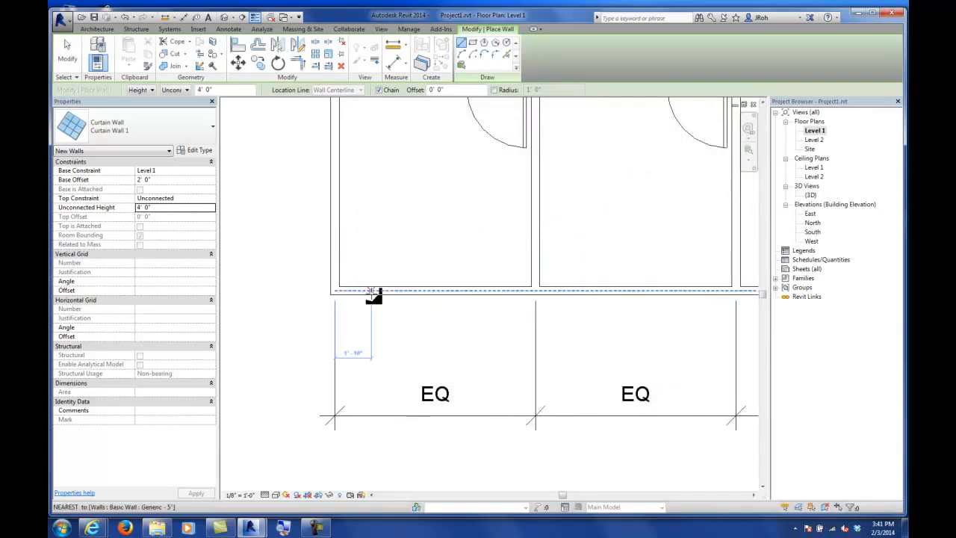
pyautogui.scroll(2, 371, 292)
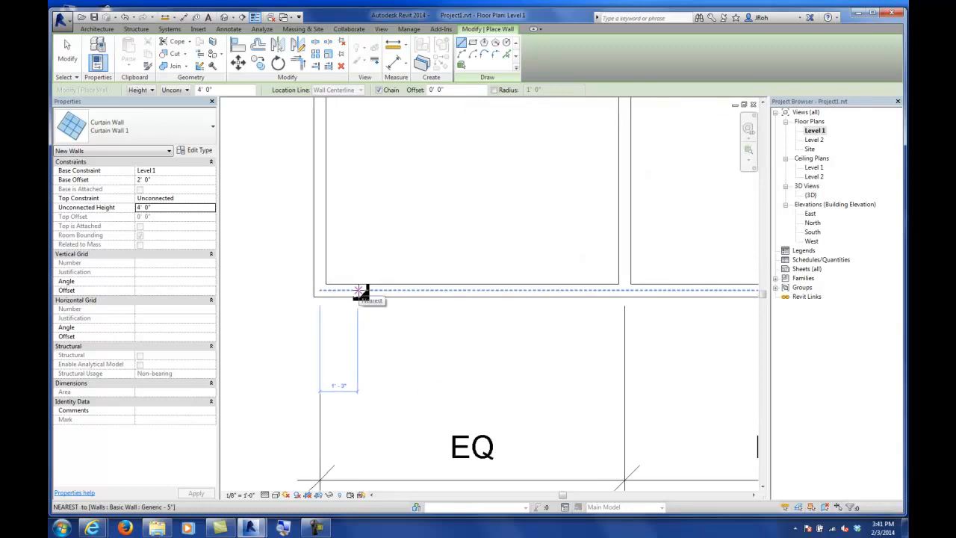
pyautogui.click(359, 291)
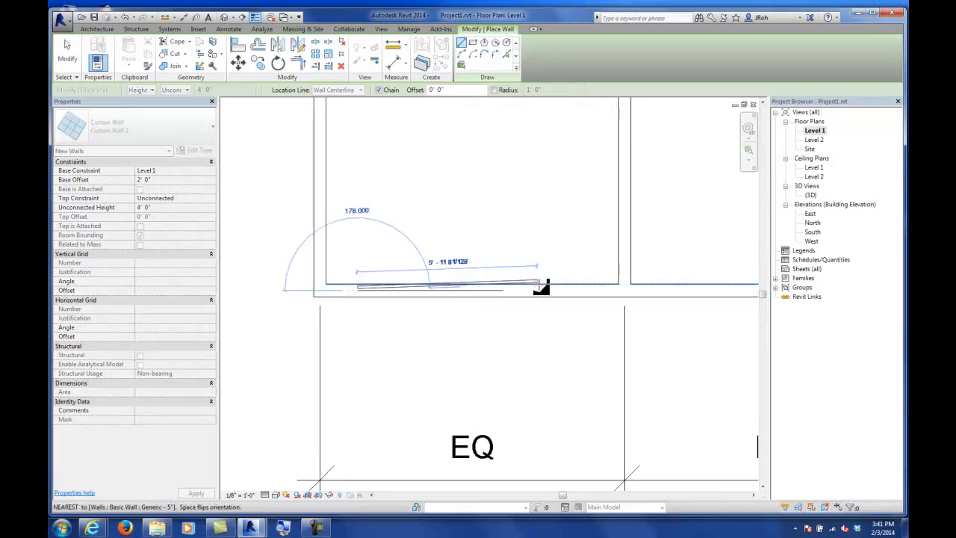
pyautogui.click(583, 292)
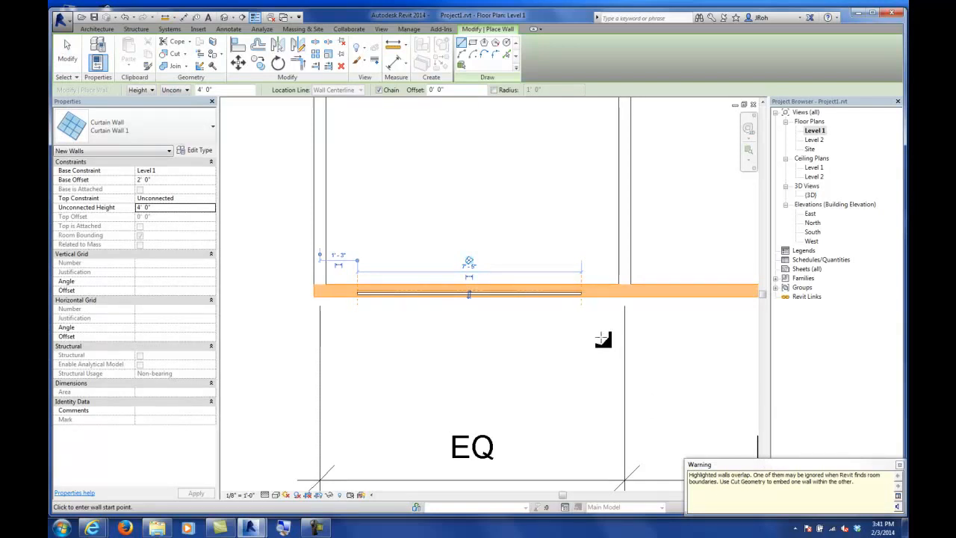
pyautogui.click(68, 52)
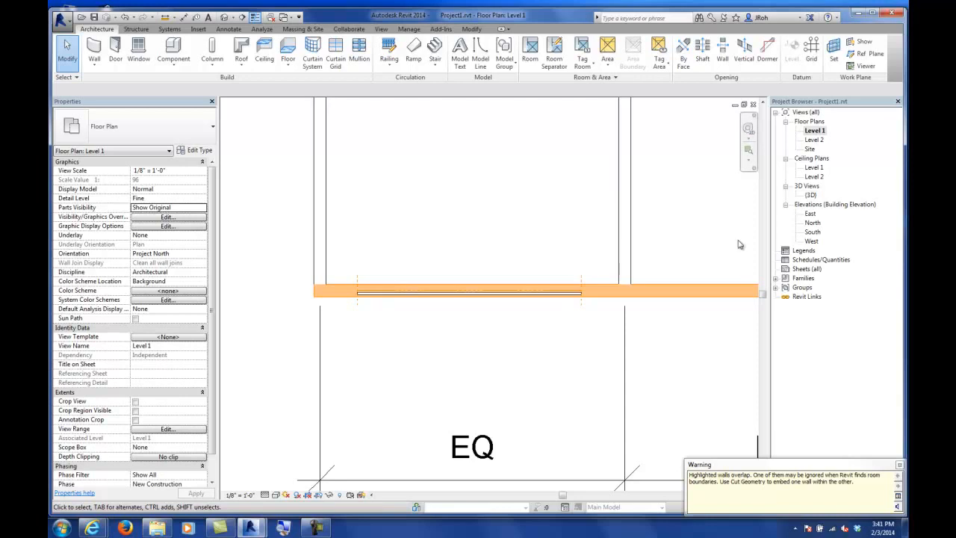
# Step: Examine the new curtain wall in the 3D view, then return to the Level 1 plan and select it
pyautogui.doubleClick(812, 195)
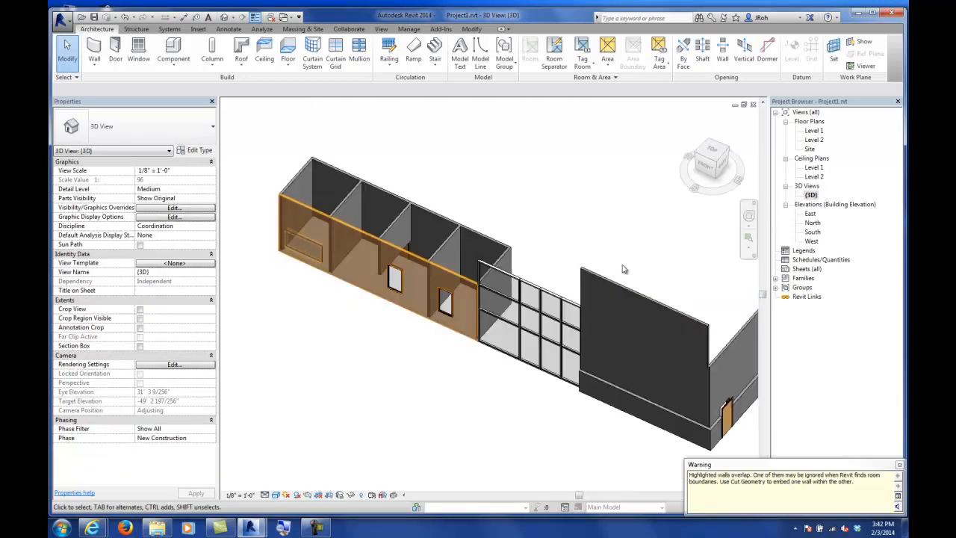
pyautogui.scroll(3, 303, 307)
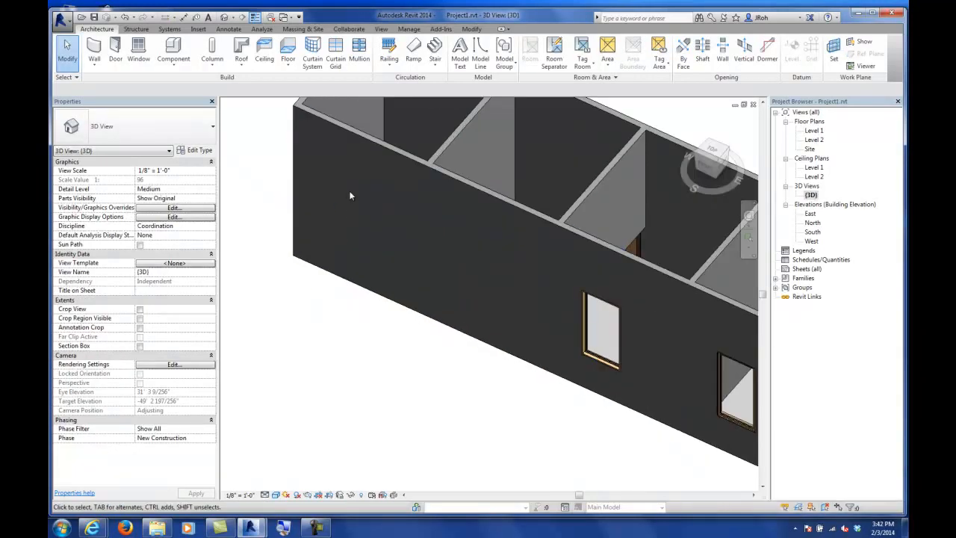
pyautogui.scroll(1, 359, 242)
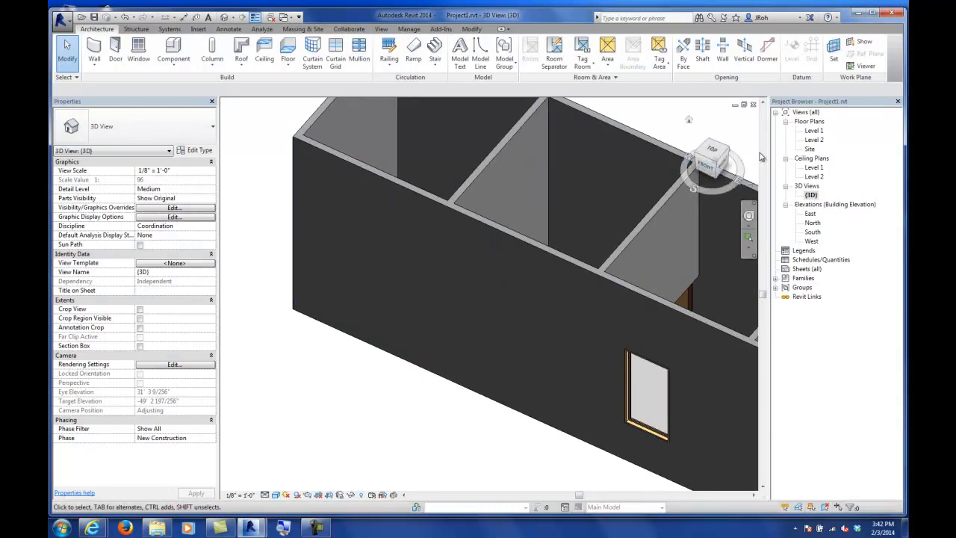
pyautogui.doubleClick(814, 131)
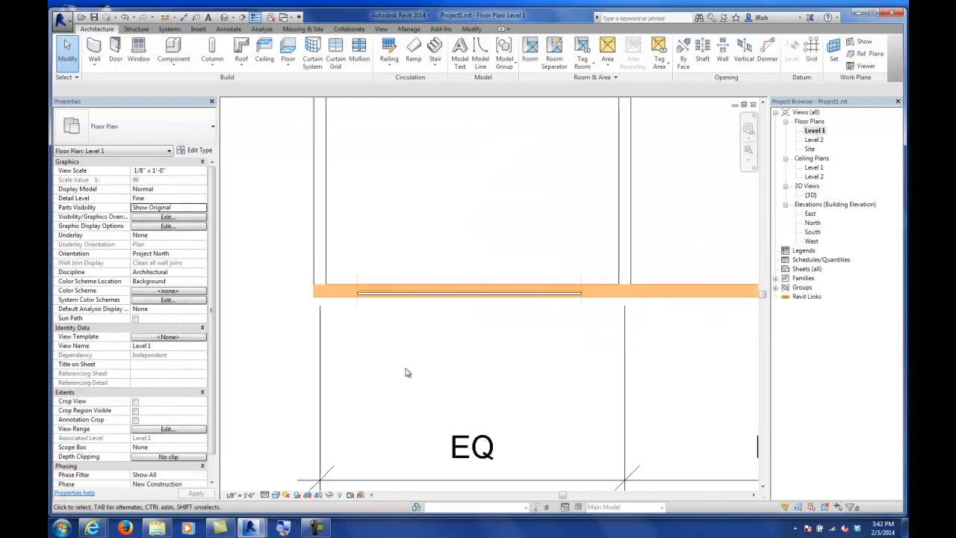
pyautogui.click(414, 298)
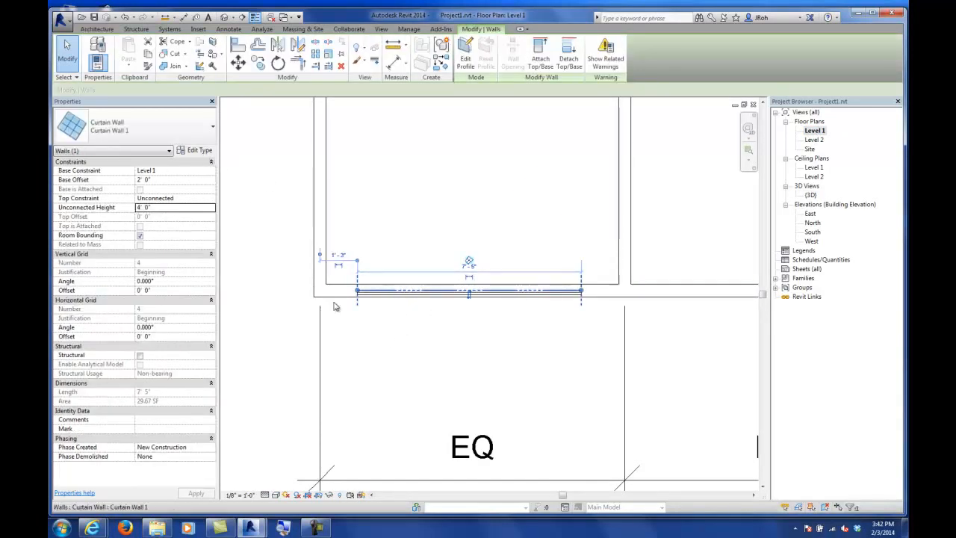
# Step: Enable Automatically Embed in the Curtain Wall 1 type properties
pyautogui.click(199, 151)
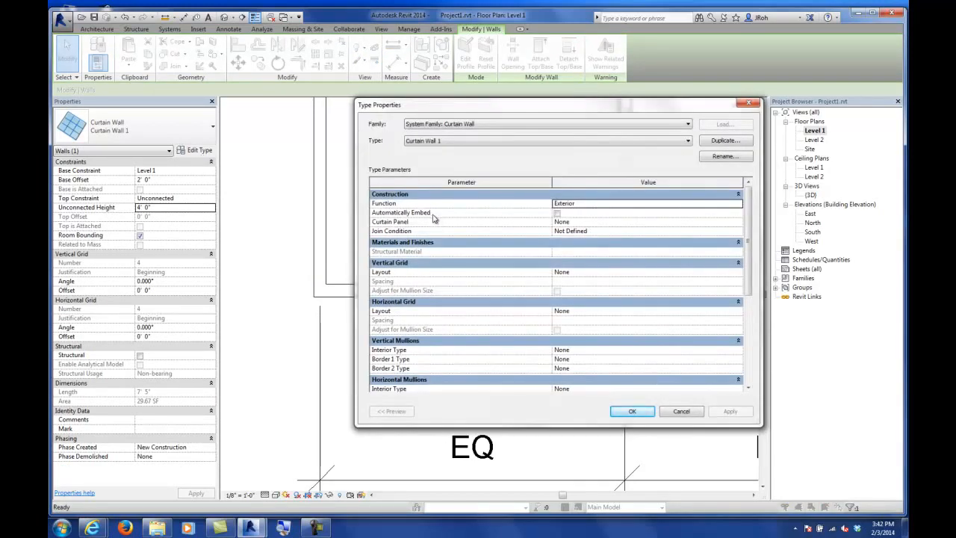
pyautogui.click(557, 214)
pyautogui.click(634, 411)
pyautogui.click(513, 217)
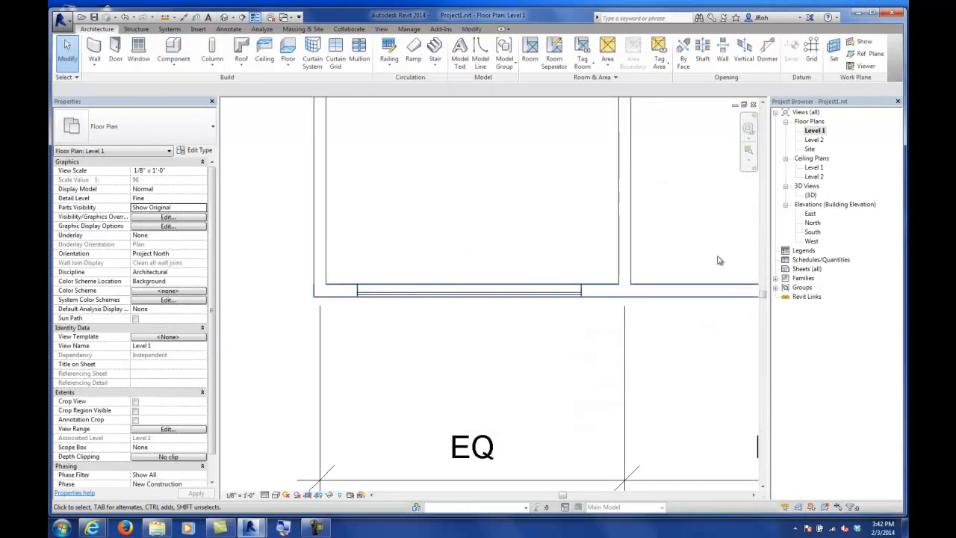
# Step: Examine the embedded curtain wall in the 3D view, then return to the Level 1 plan
pyautogui.doubleClick(810, 195)
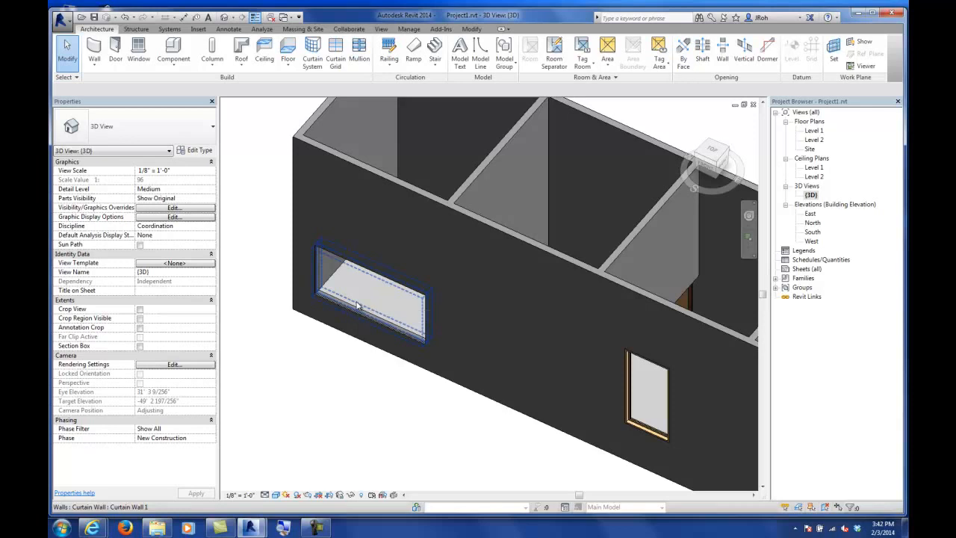
pyautogui.scroll(-5, 357, 306)
pyautogui.scroll(2, 409, 311)
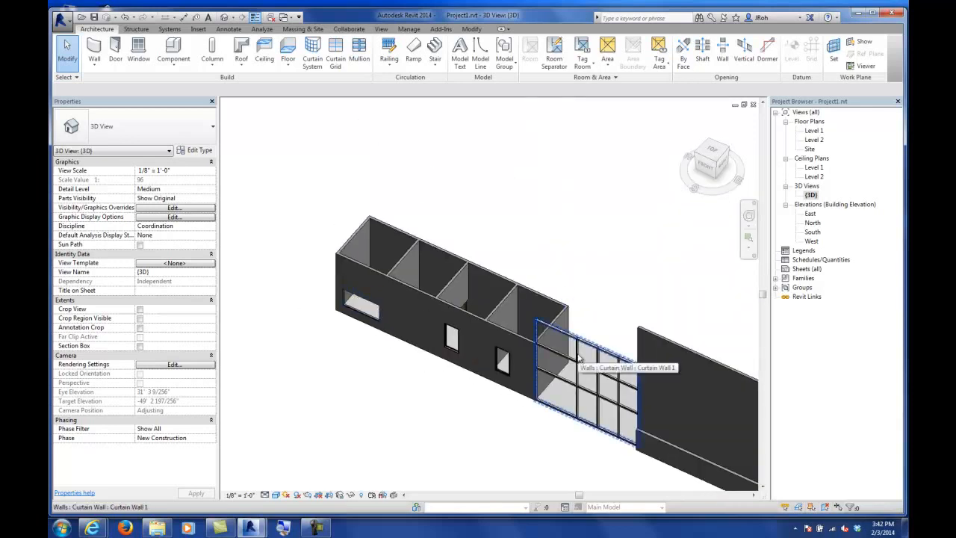
pyautogui.keyDown('shift'); pyautogui.moveTo(576, 355); pyautogui.dragTo(550, 267, button='middle'); pyautogui.keyUp('shift')
pyautogui.scroll(-1, 550, 267)
pyautogui.moveTo(545, 313); pyautogui.dragTo(428, 363, button='middle')
pyautogui.scroll(2, 545, 296)
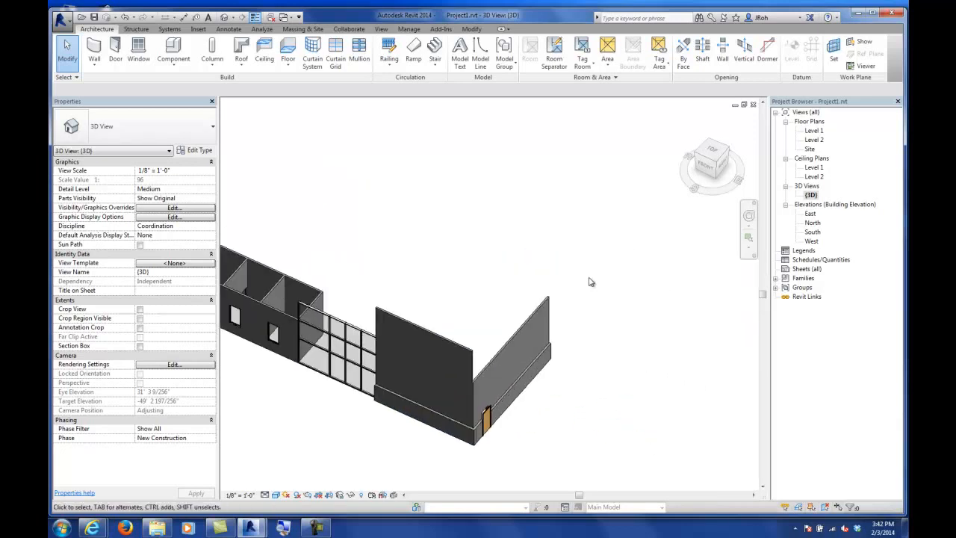
pyautogui.doubleClick(813, 132)
pyautogui.scroll(-3, 389, 359)
pyautogui.scroll(-3, 389, 357)
pyautogui.moveTo(584, 320); pyautogui.dragTo(354, 402, button='middle')
pyautogui.scroll(4, 478, 293)
pyautogui.scroll(2, 472, 296)
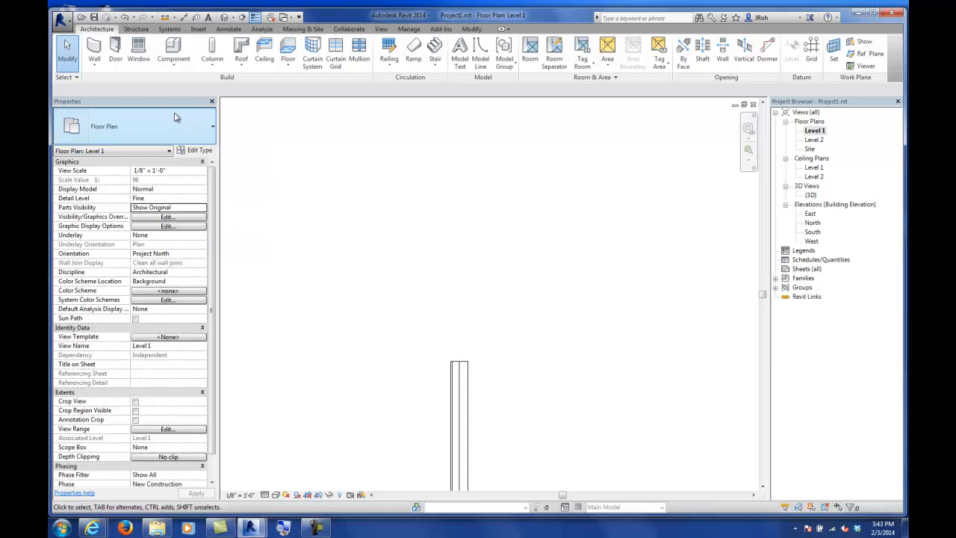
# Step: Start an architectural wall and switch its type to Curtain Wall Storefront
pyautogui.click(95, 65)
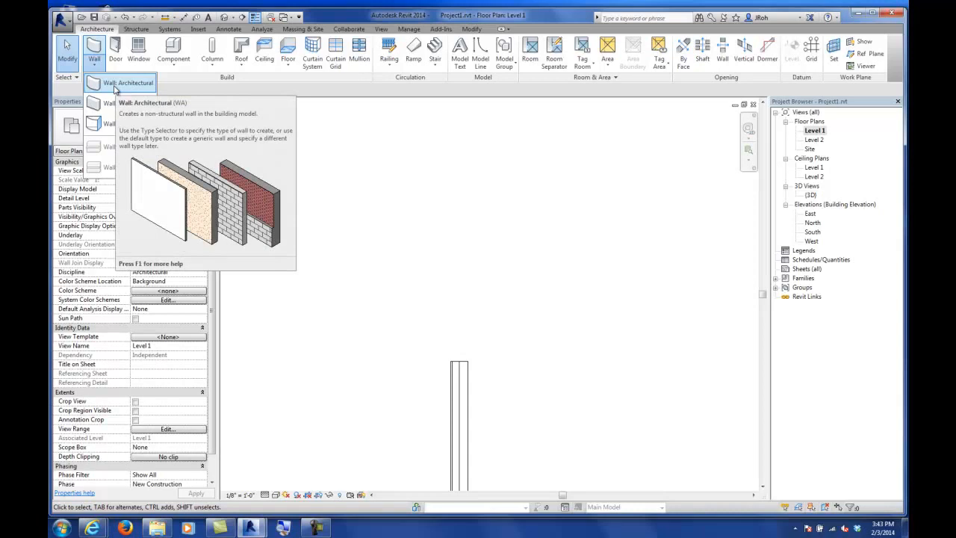
pyautogui.click(114, 85)
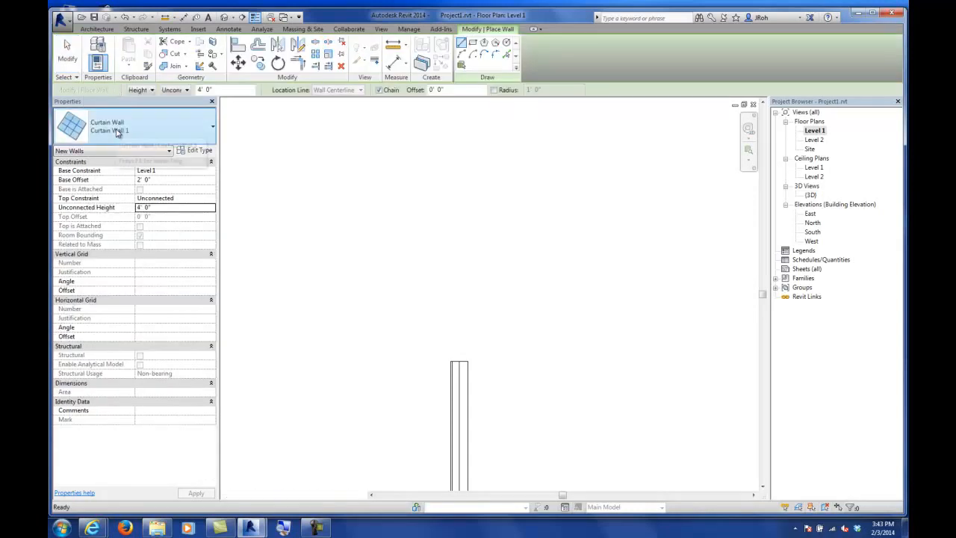
pyautogui.click(117, 132)
pyautogui.moveTo(94, 283); pyautogui.dragTo(95, 290)
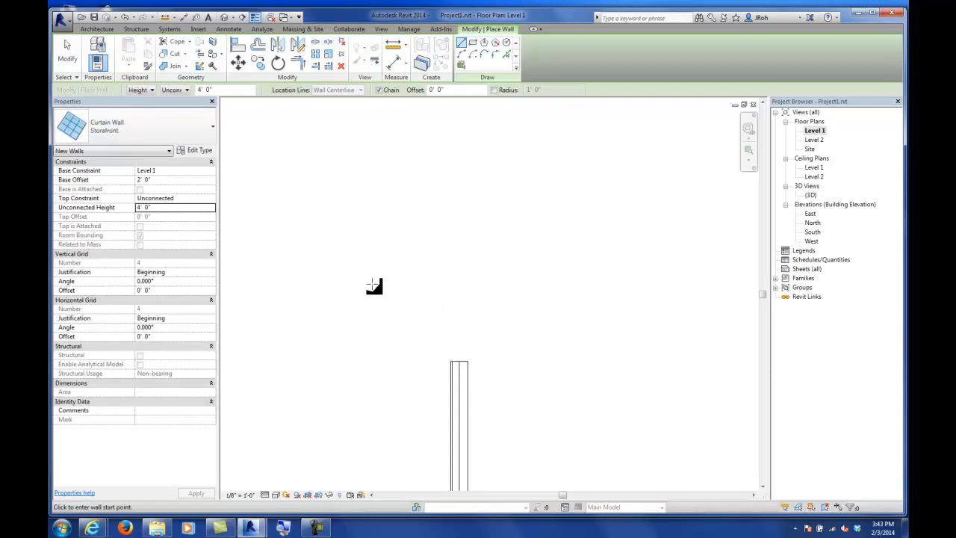
pyautogui.click(459, 362)
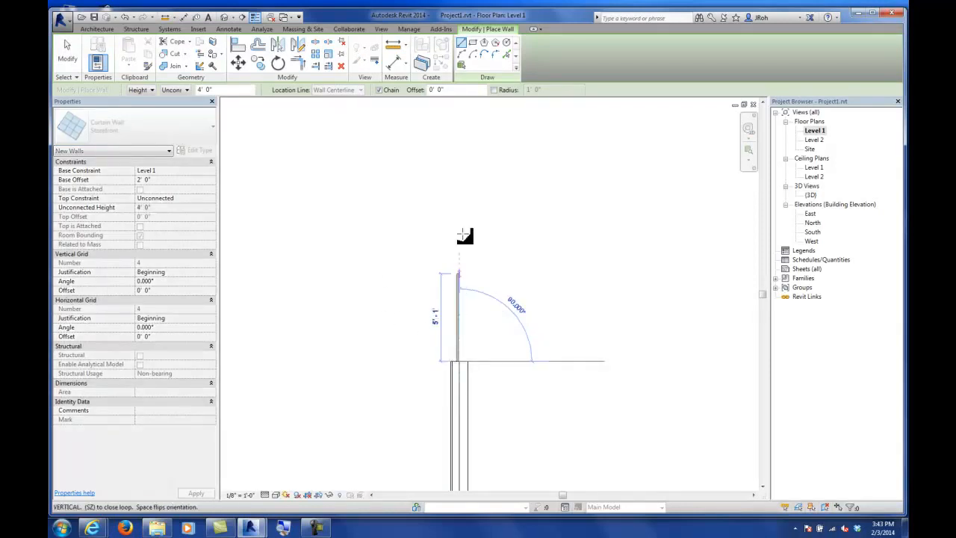
pyautogui.moveTo(463, 214)
pyautogui.mouseDown(button='middle')
pyautogui.moveTo(474, 304)
pyautogui.moveTo(464, 302)
pyautogui.mouseUp(button='middle')
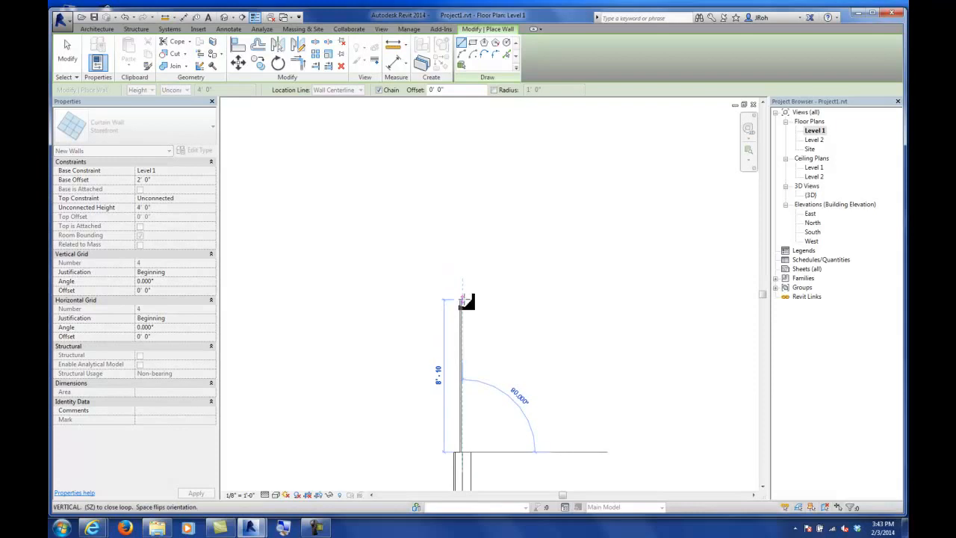
pyautogui.scroll(-3, 464, 306)
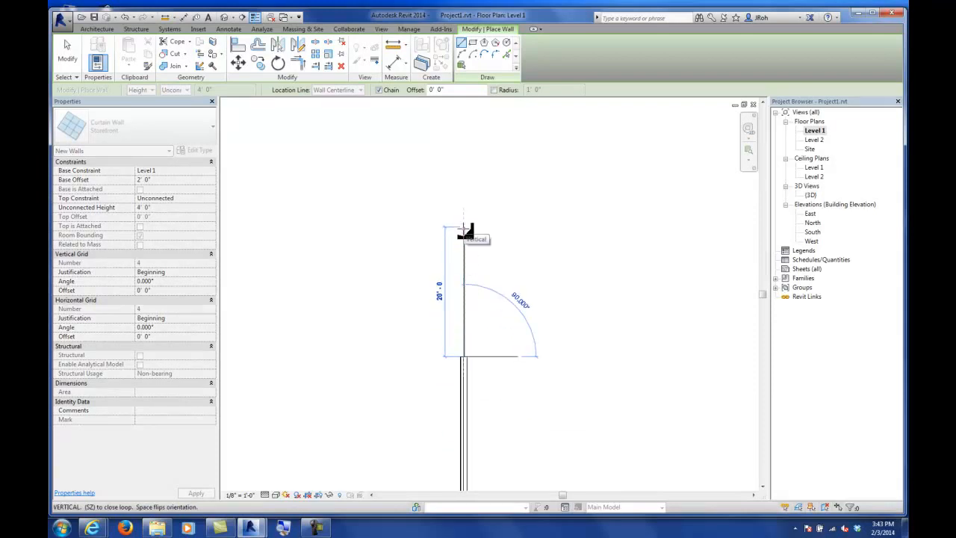
pyautogui.click(67, 51)
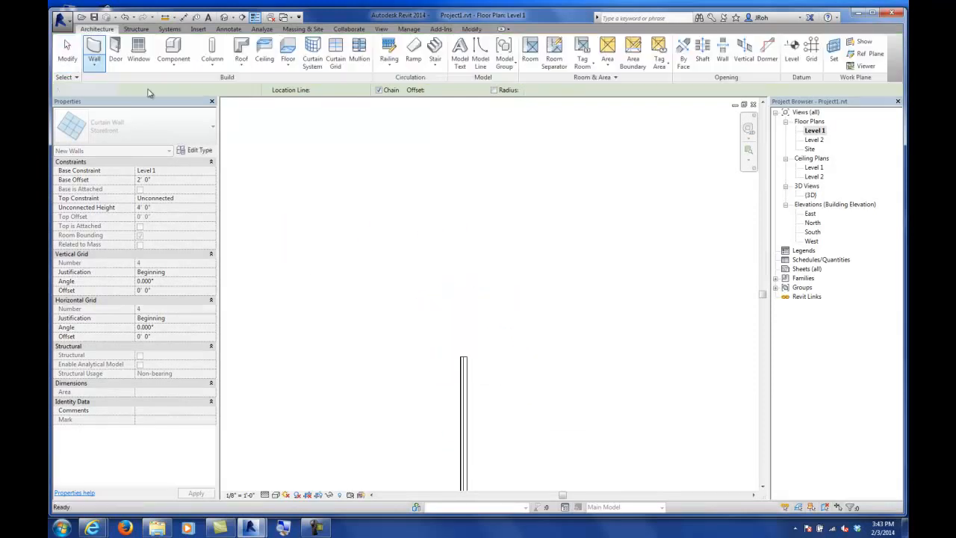
# Step: Draw a Storefront curtain wall with base offset 0 and height 10', about 22' 6" long, north from the existing wall's end
pyautogui.click(94, 51)
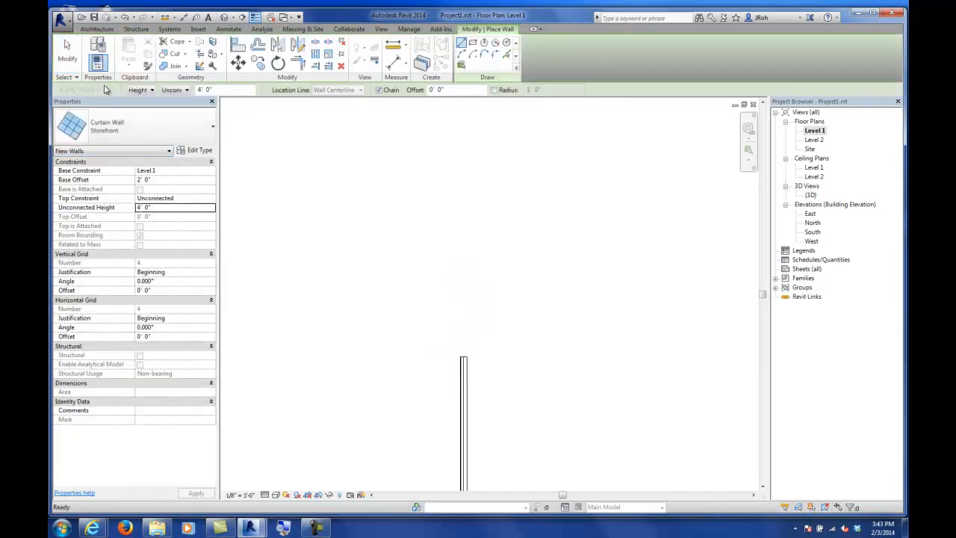
pyautogui.click(160, 182)
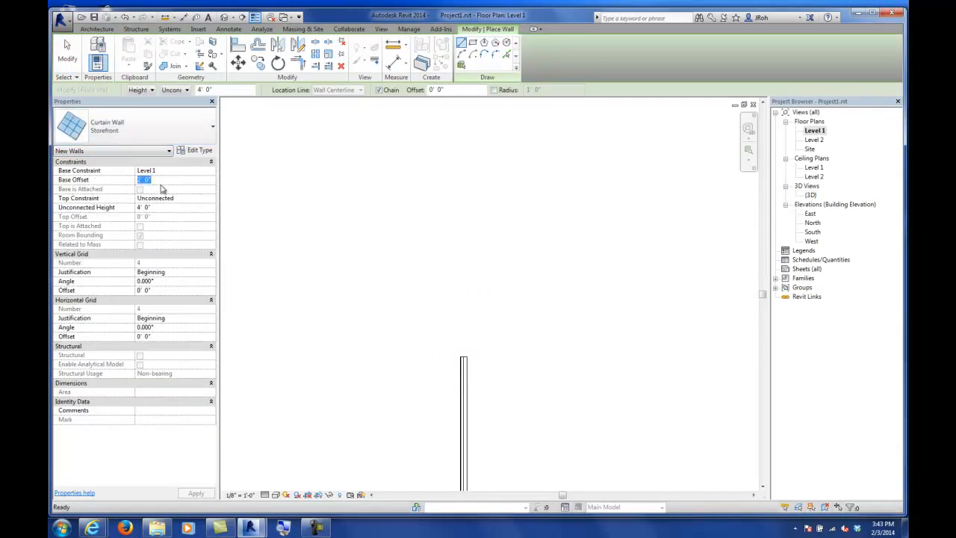
pyautogui.write('0')
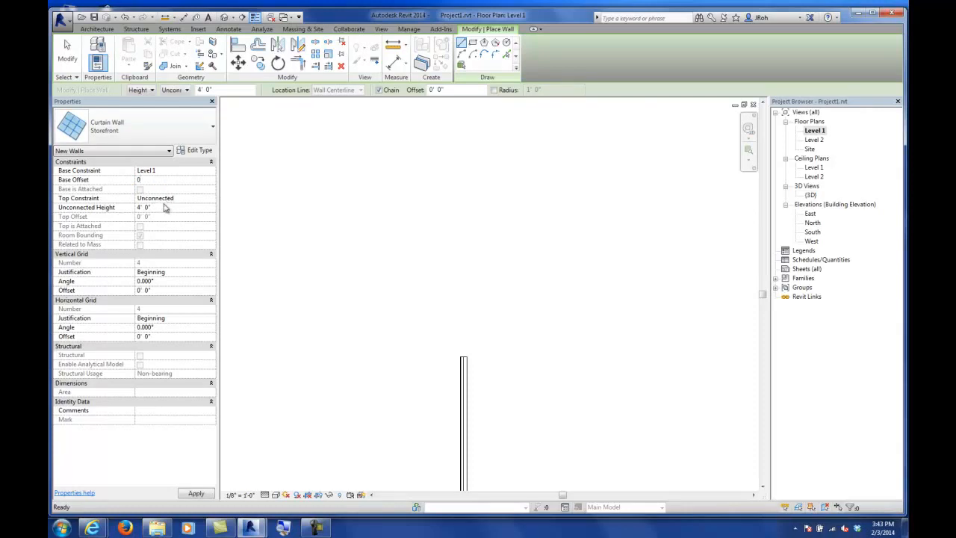
pyautogui.click(166, 209)
pyautogui.write("10'")
pyautogui.click(463, 357)
pyautogui.click(464, 212)
pyautogui.click(67, 56)
# Step: In the 3D view, set the storefront wall's unconnected height to 15'
pyautogui.scroll(5, 464, 303)
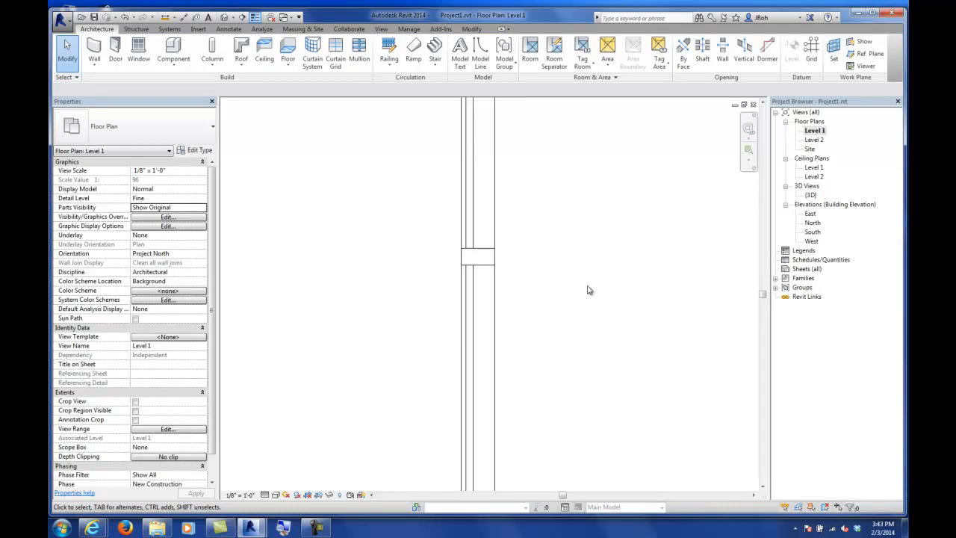
pyautogui.scroll(-6, 542, 302)
pyautogui.scroll(-2, 572, 300)
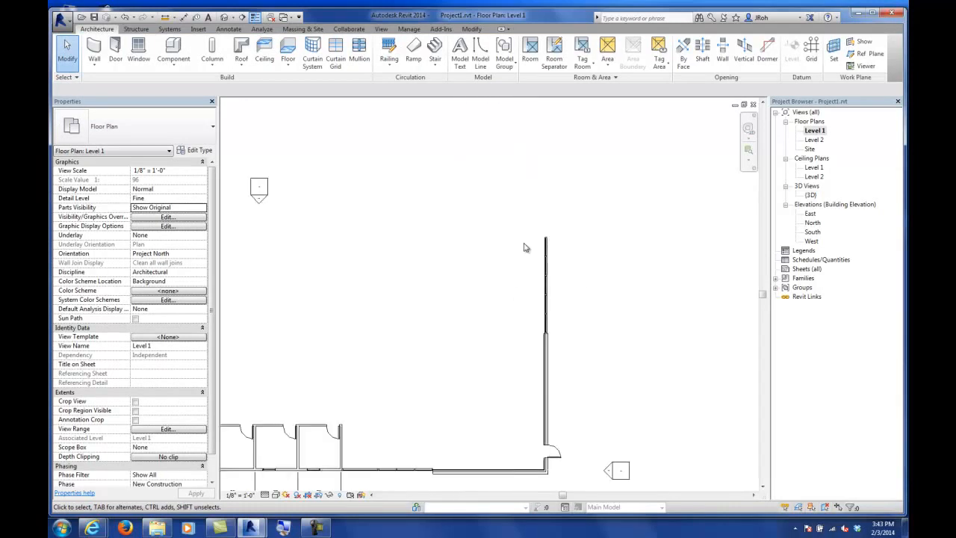
pyautogui.doubleClick(810, 195)
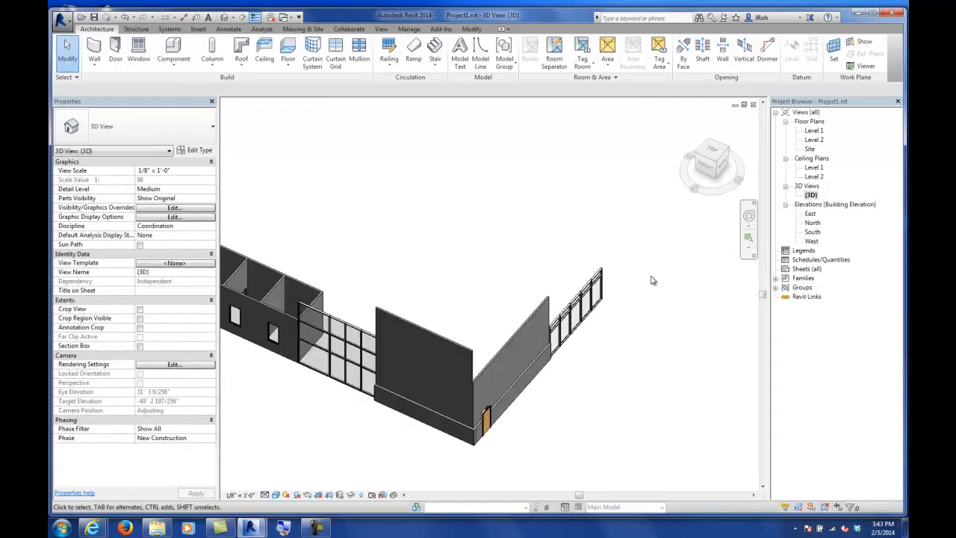
pyautogui.scroll(3, 605, 329)
pyautogui.scroll(2, 605, 329)
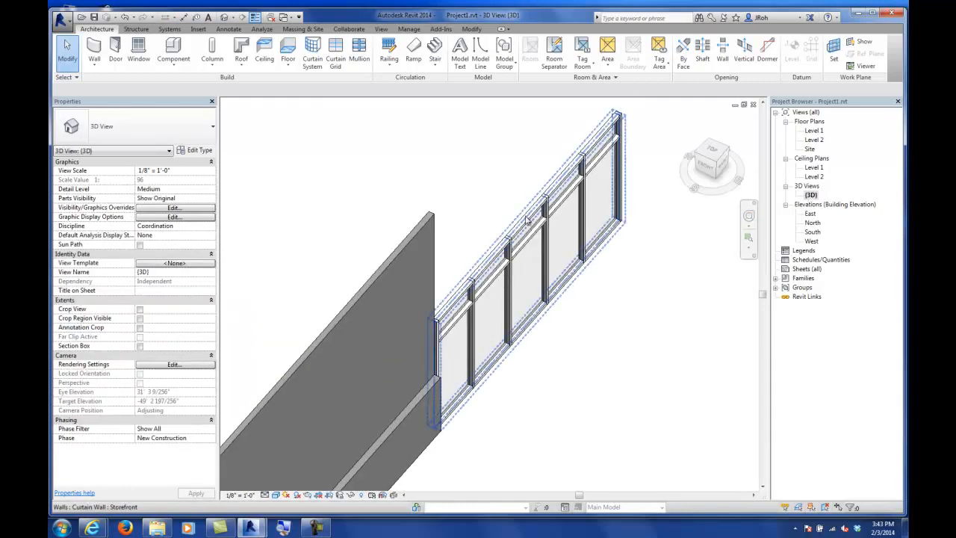
pyautogui.click(571, 298)
pyautogui.keyDown('shift'); pyautogui.moveTo(588, 340); pyautogui.dragTo(561, 416, button='middle'); pyautogui.keyUp('shift')
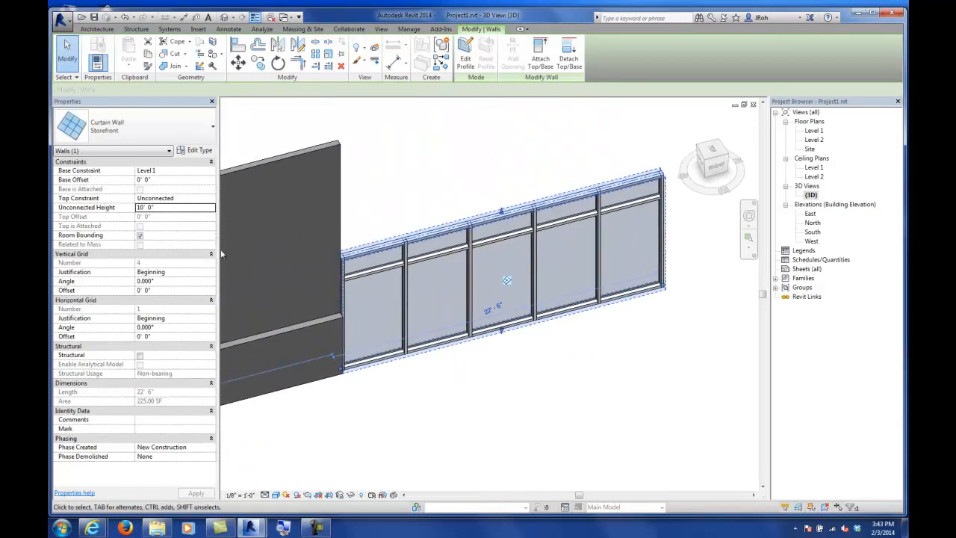
pyautogui.click(168, 209)
pyautogui.write('15')
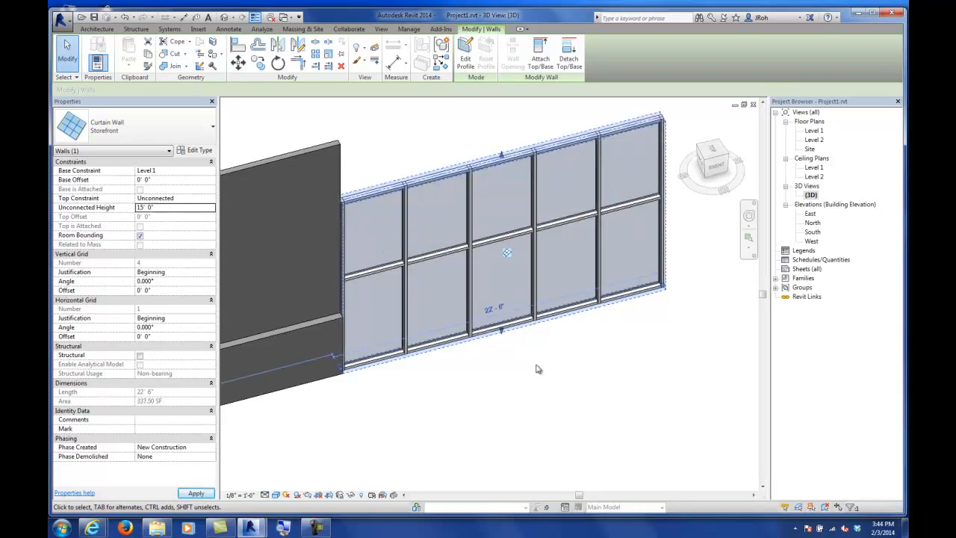
pyautogui.click(538, 368)
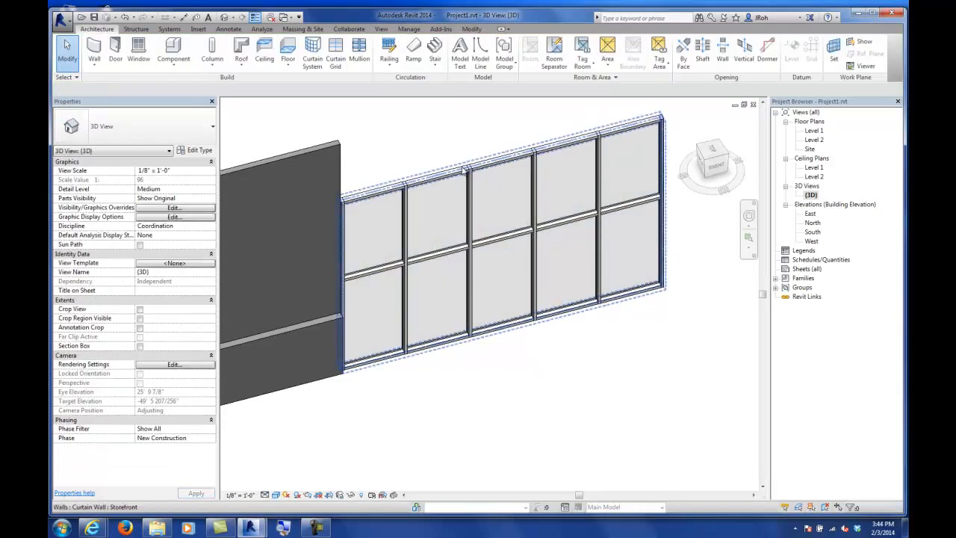
# Step: Set the storefront wall's unconnected height to 40'
pyautogui.click(463, 281)
pyautogui.scroll(-3, 463, 281)
pyautogui.scroll(-3, 463, 281)
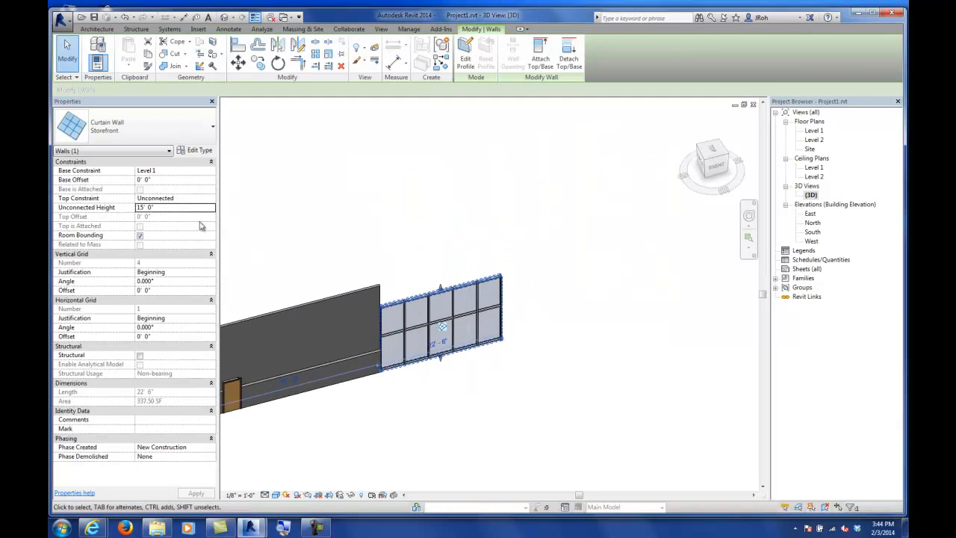
pyautogui.click(177, 208)
pyautogui.write('40')
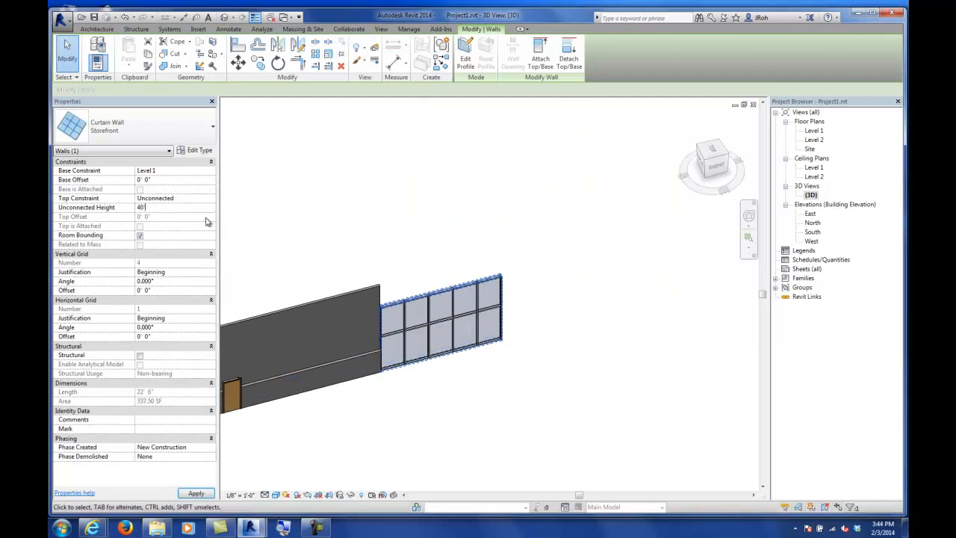
pyautogui.click(519, 319)
# Step: Try setting the storefront wall's length to 40', then undo the change
pyautogui.scroll(4, 410, 313)
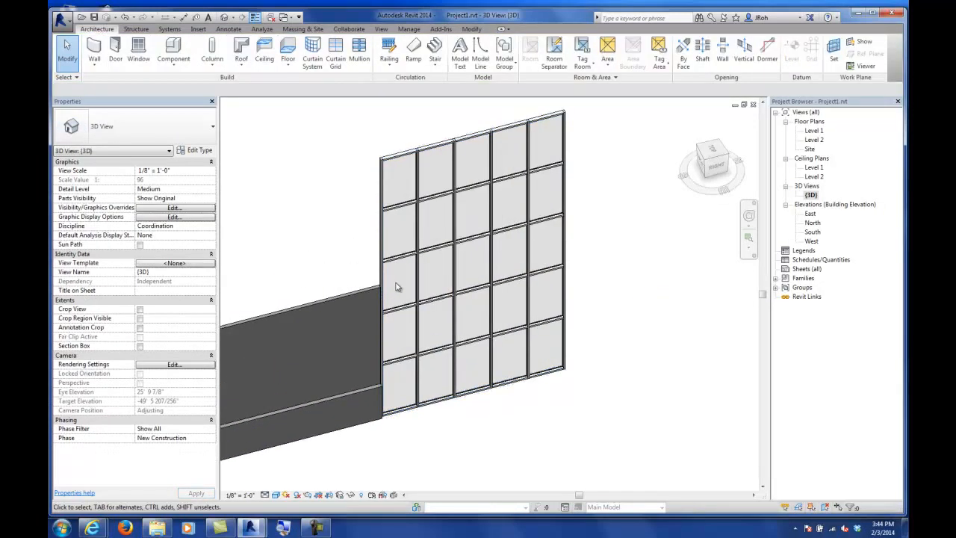
pyautogui.click(593, 371)
pyautogui.click(476, 389)
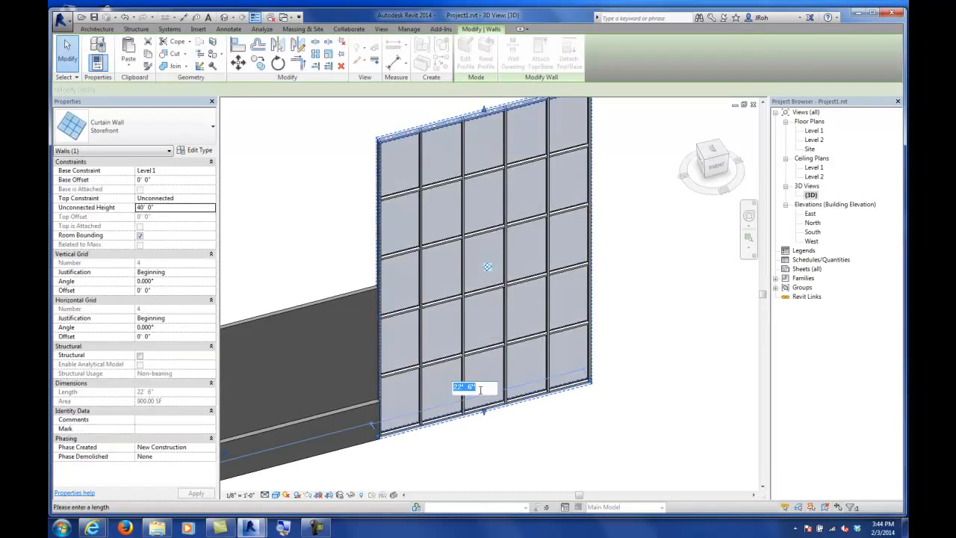
pyautogui.write('40')
pyautogui.press('Return')
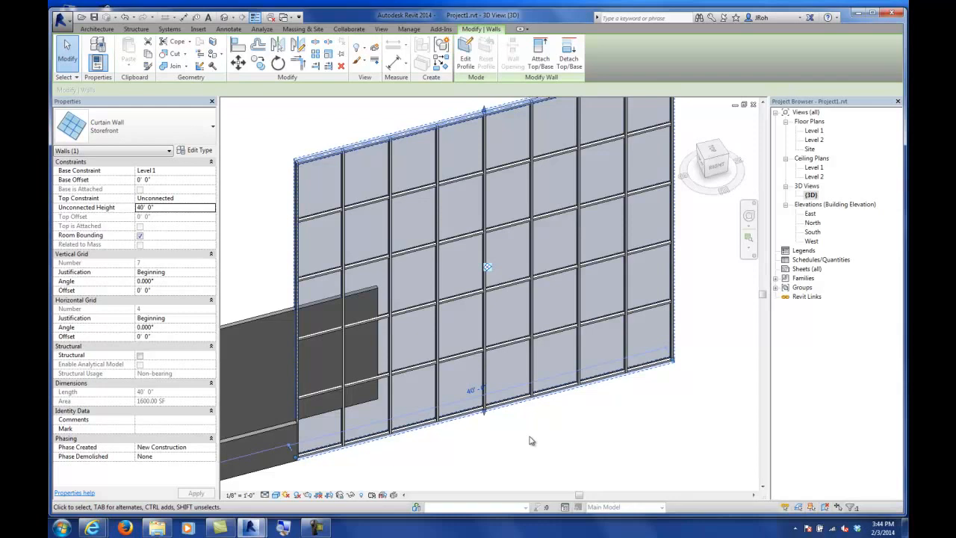
pyautogui.hotkey('ctrl', 'z')
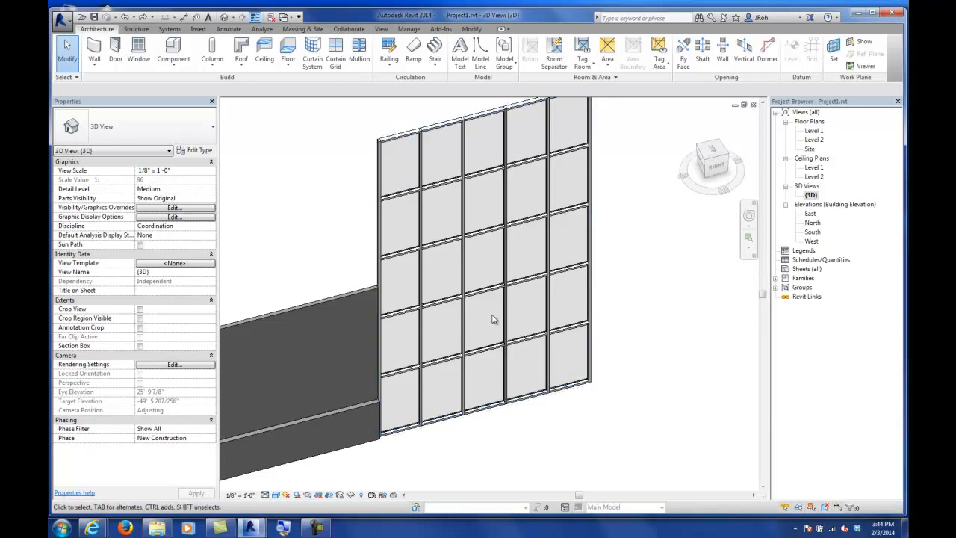
# Step: In the Storefront curtain wall type properties, set the vertical grid spacing to 8' and the horizontal grid spacing to 4'
pyautogui.click(377, 147)
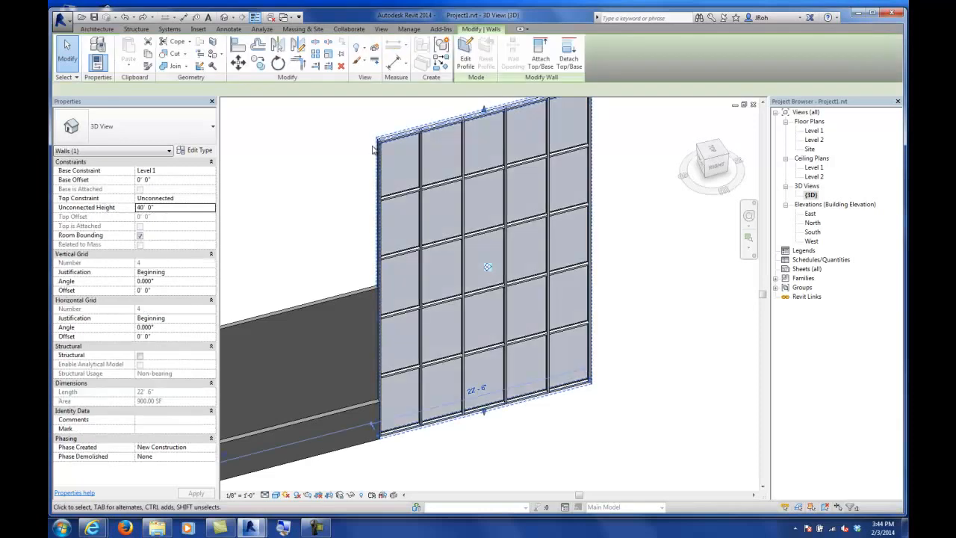
pyautogui.click(208, 152)
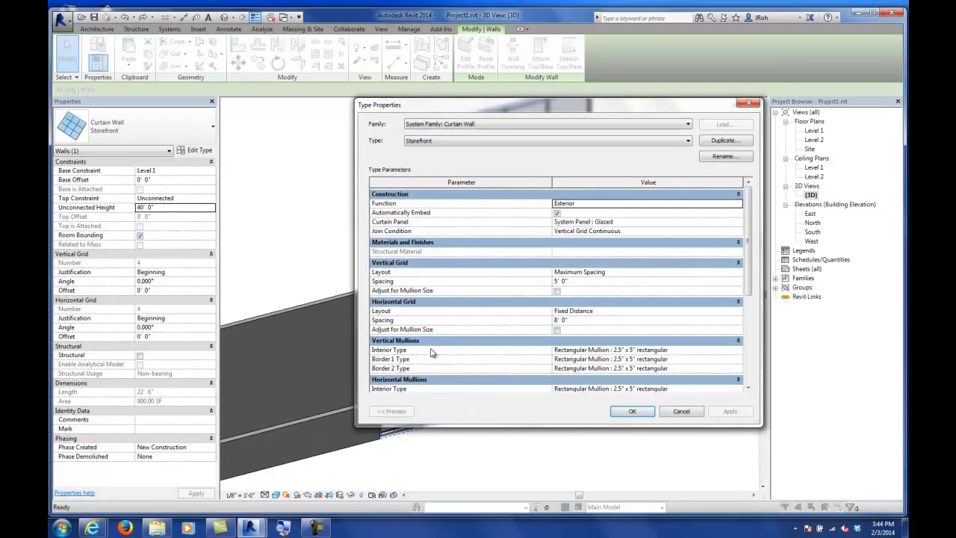
pyautogui.moveTo(502, 109); pyautogui.dragTo(399, 56)
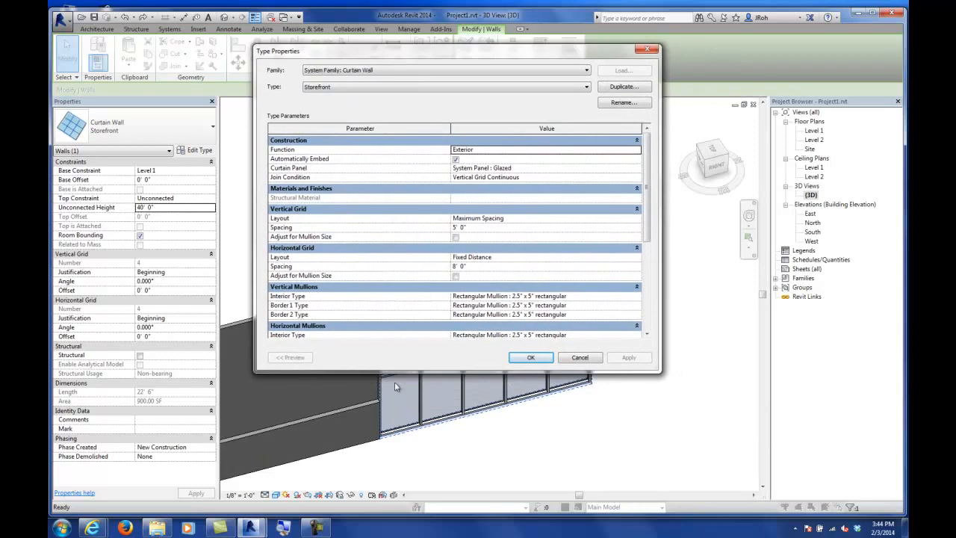
pyautogui.moveTo(389, 372); pyautogui.dragTo(398, 479)
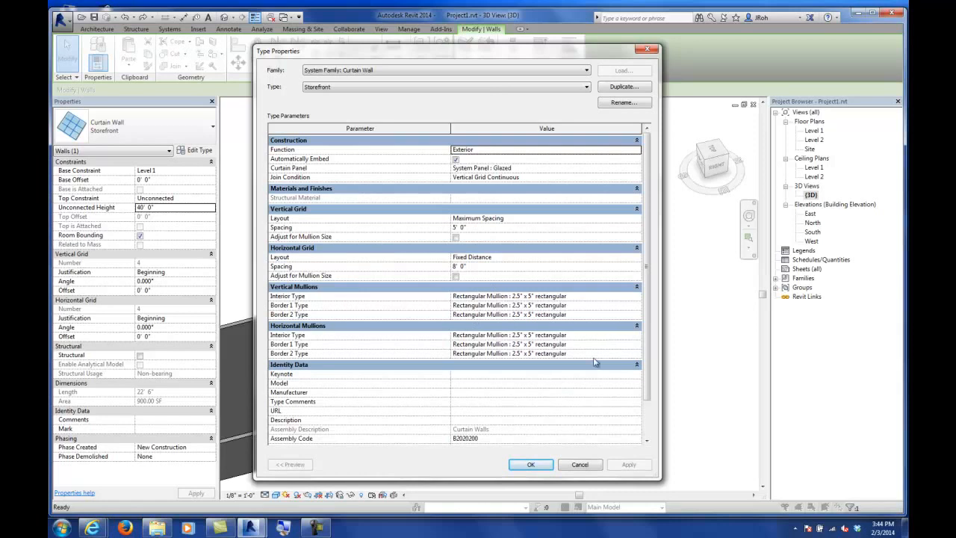
pyautogui.click(577, 298)
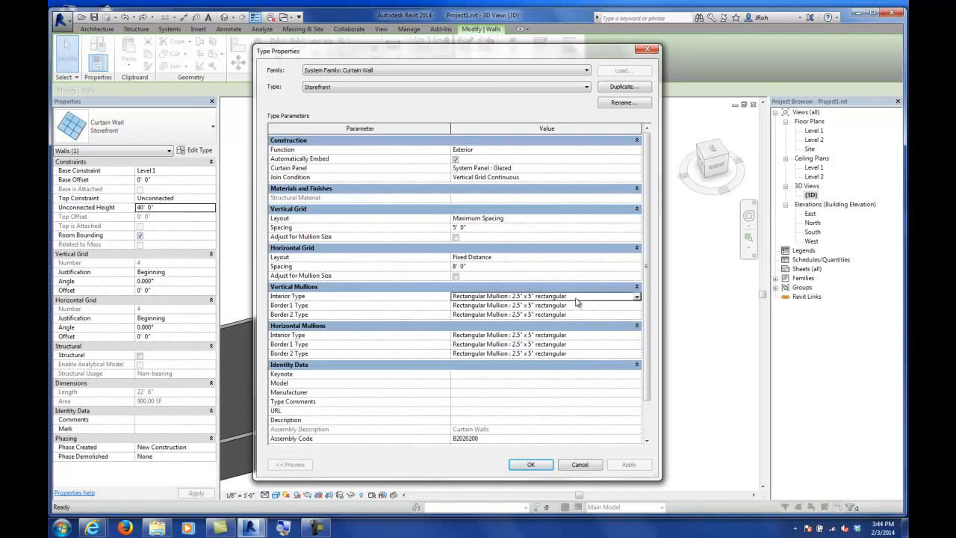
pyautogui.click(637, 297)
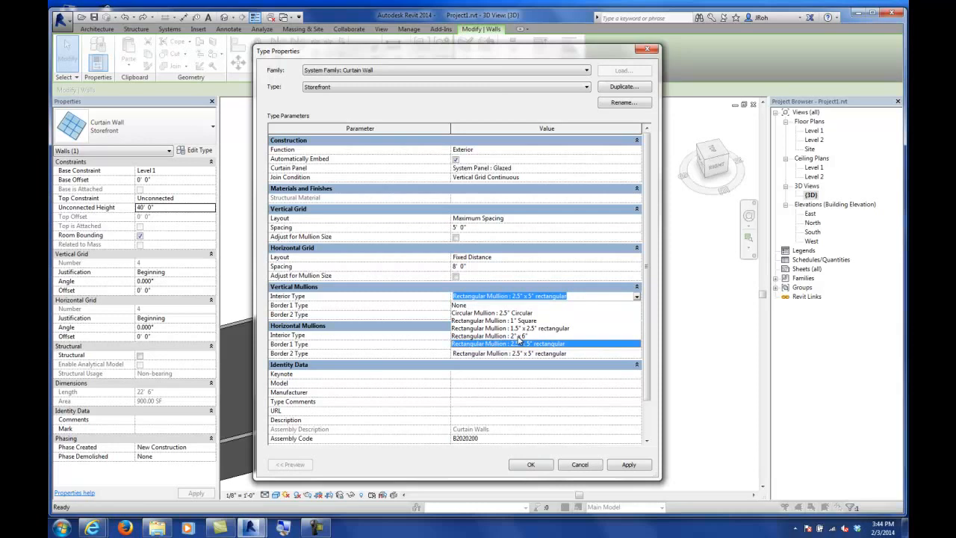
pyautogui.click(419, 296)
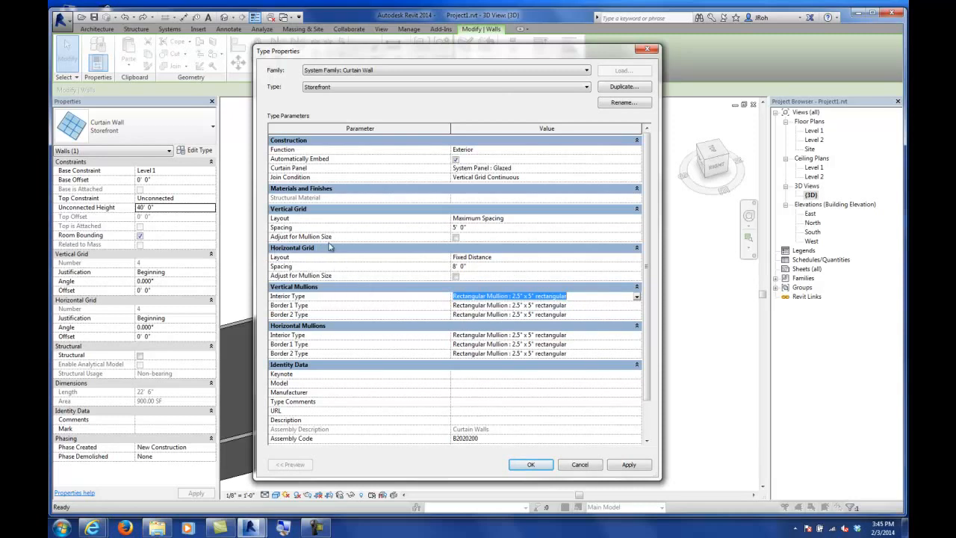
pyautogui.click(477, 227)
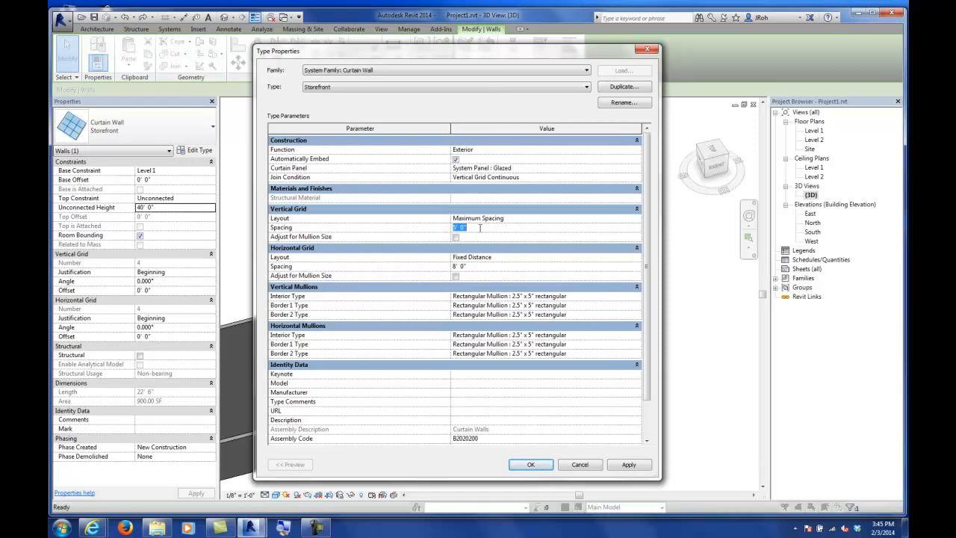
pyautogui.write('8')
pyautogui.press('Return')
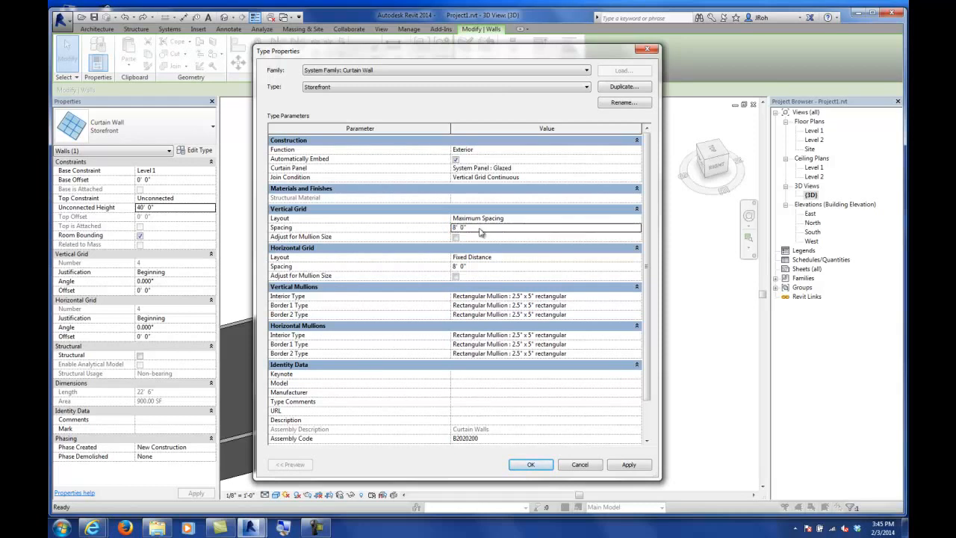
pyautogui.click(477, 266)
pyautogui.write('4')
pyautogui.press('Return')
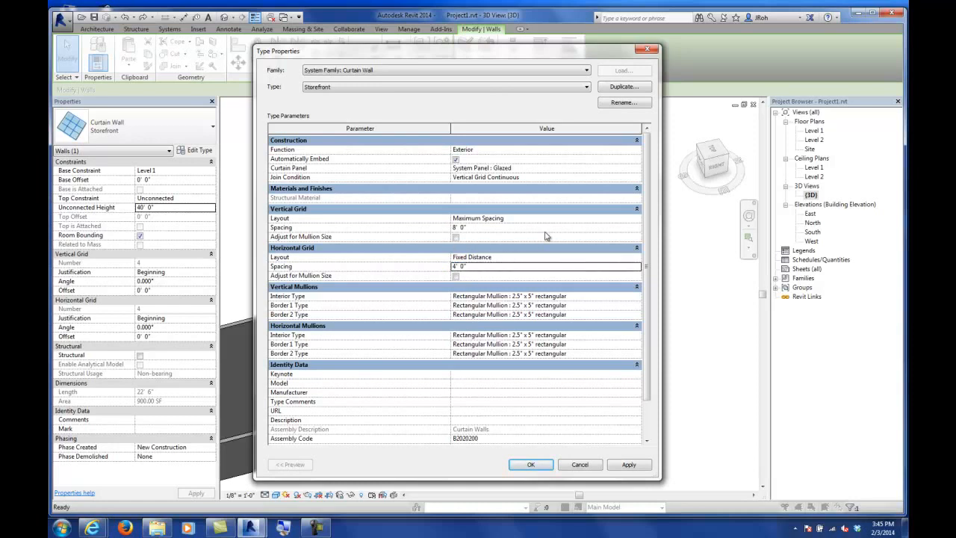
pyautogui.click(530, 465)
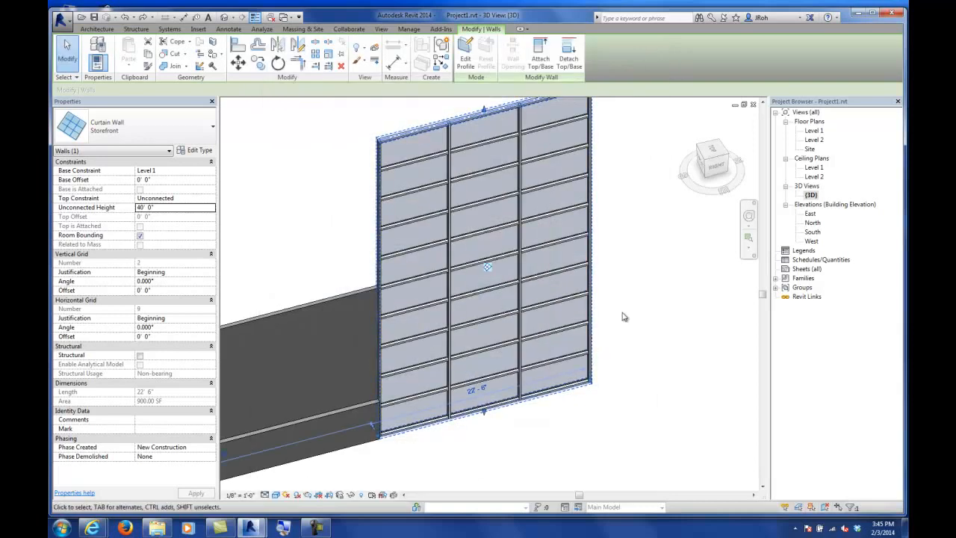
pyautogui.click(624, 297)
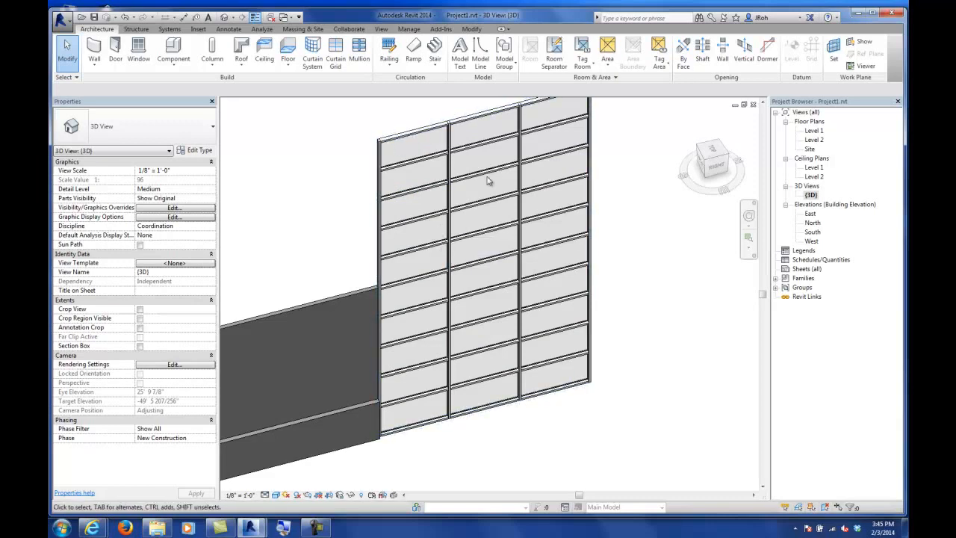
# Step: Set the storefront wall's horizontal and vertical grid angles to 20°
pyautogui.click(404, 138)
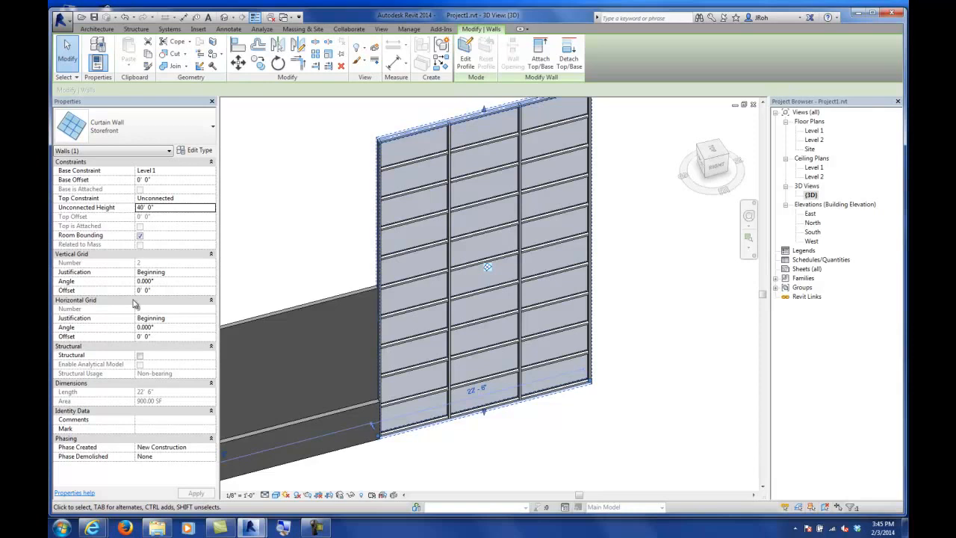
pyautogui.click(173, 328)
pyautogui.write('2')
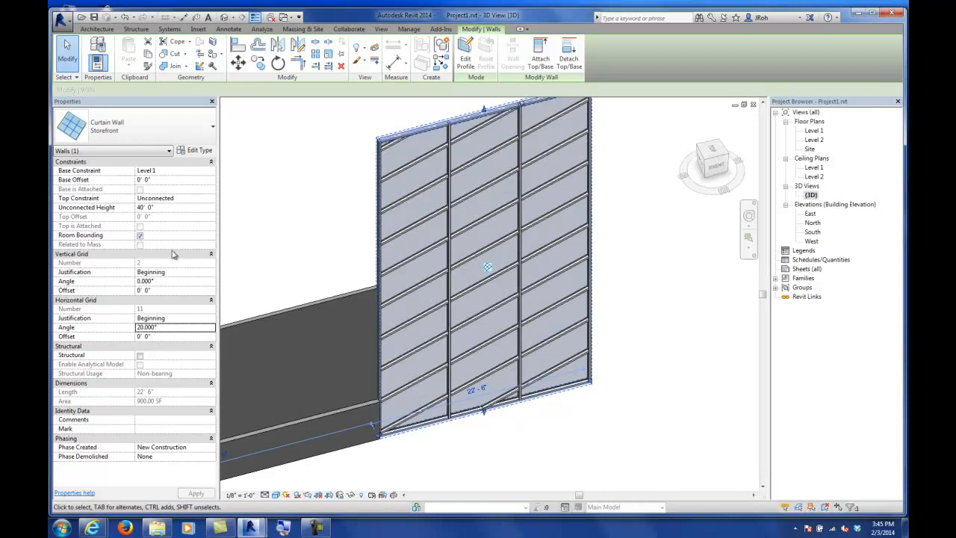
pyautogui.click(165, 280)
pyautogui.doubleClick(165, 281)
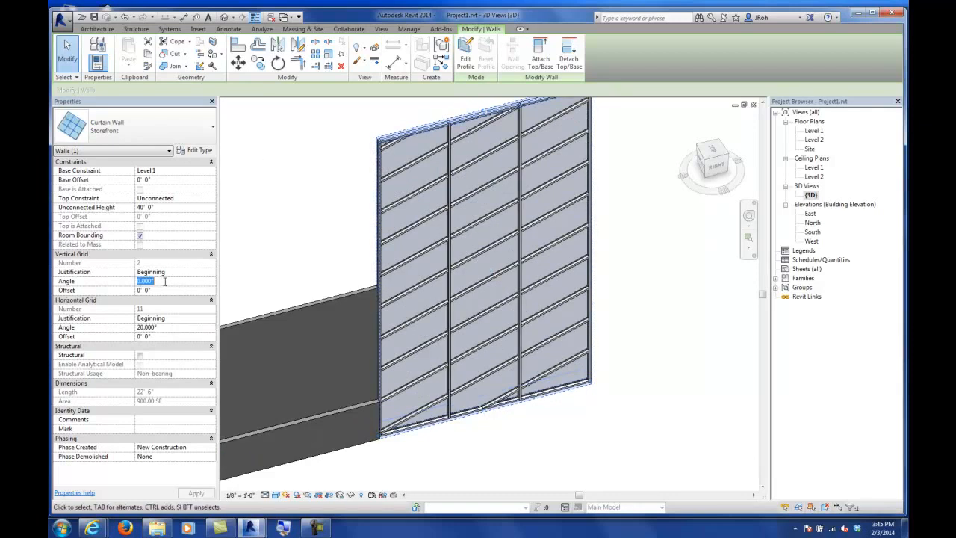
pyautogui.write('20')
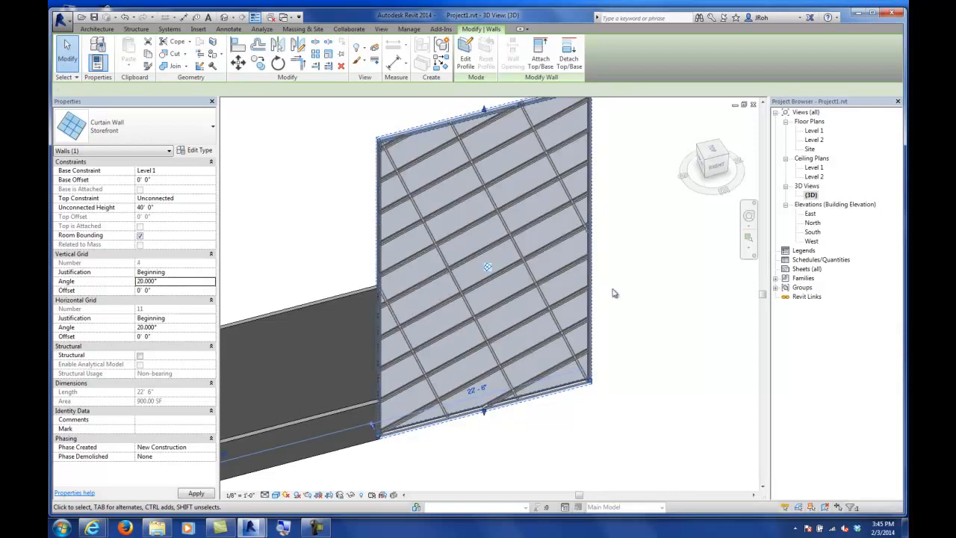
pyautogui.click(612, 292)
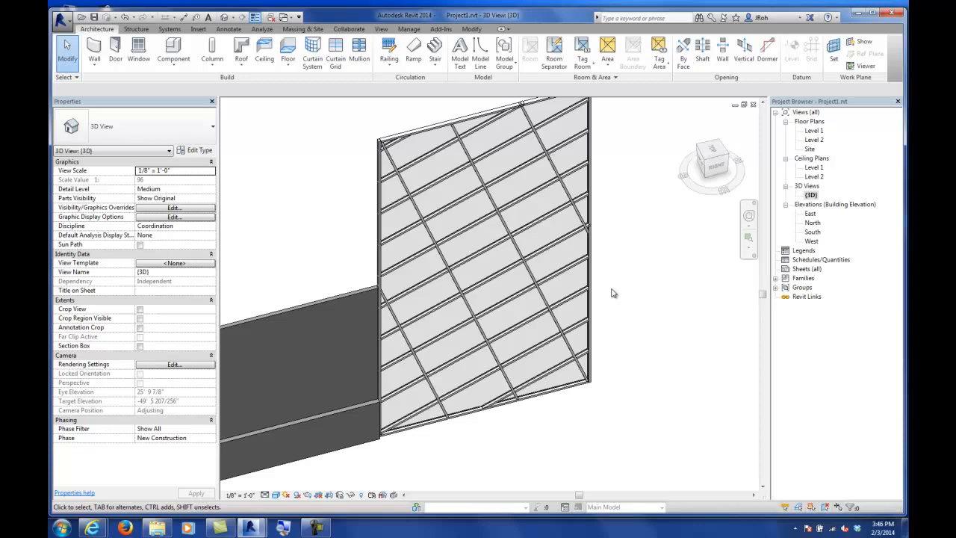
# Step: Save the project
pyautogui.scroll(-8, 490, 224)
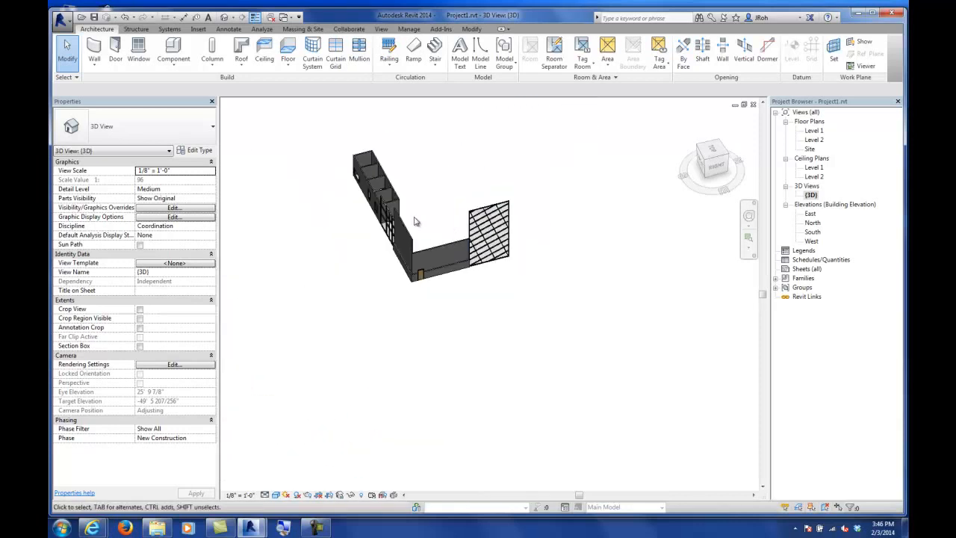
pyautogui.click(407, 245)
pyautogui.keyDown('shift'); pyautogui.moveTo(408, 245); pyautogui.dragTo(485, 330, button='middle'); pyautogui.keyUp('shift')
pyautogui.scroll(3, 442, 219)
pyautogui.moveTo(494, 247); pyautogui.dragTo(412, 207, button='middle')
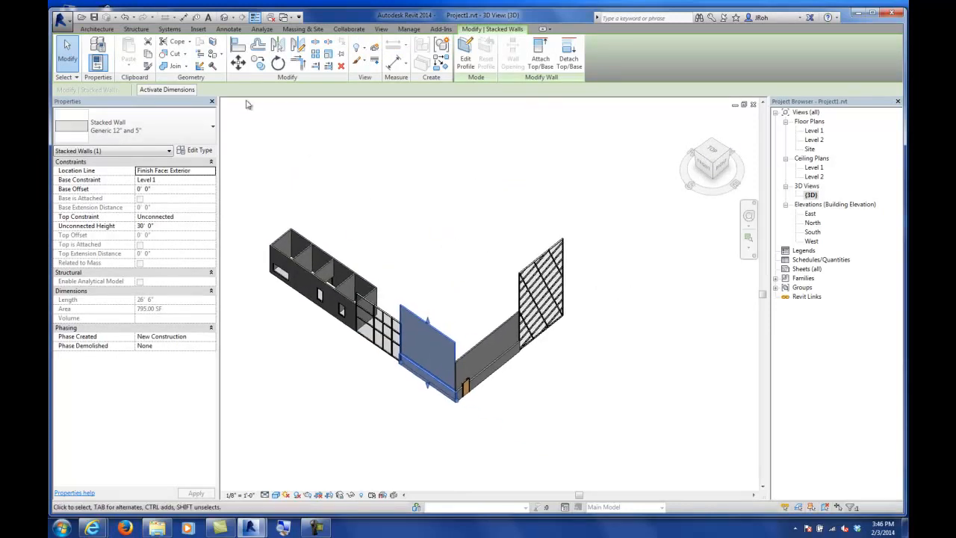
pyautogui.click(94, 17)
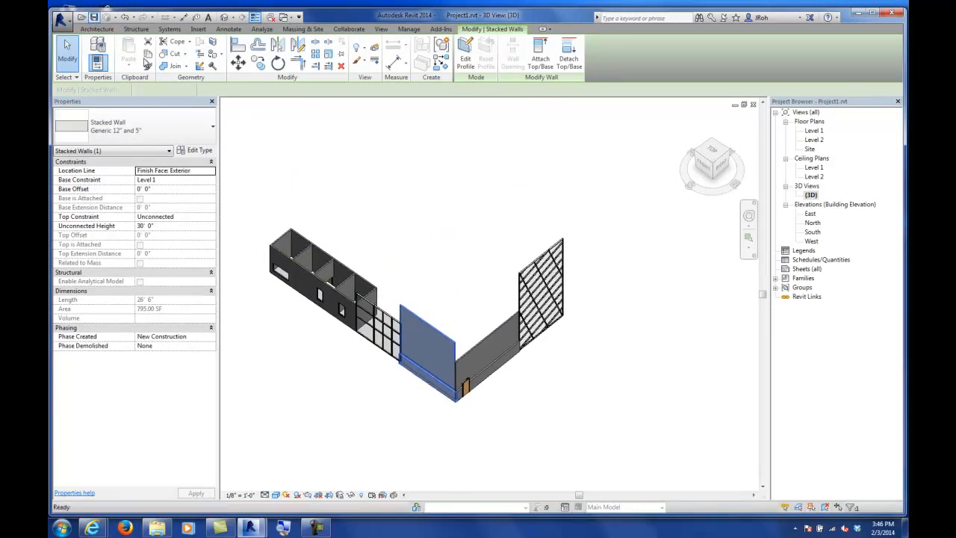
pyautogui.click(241, 142)
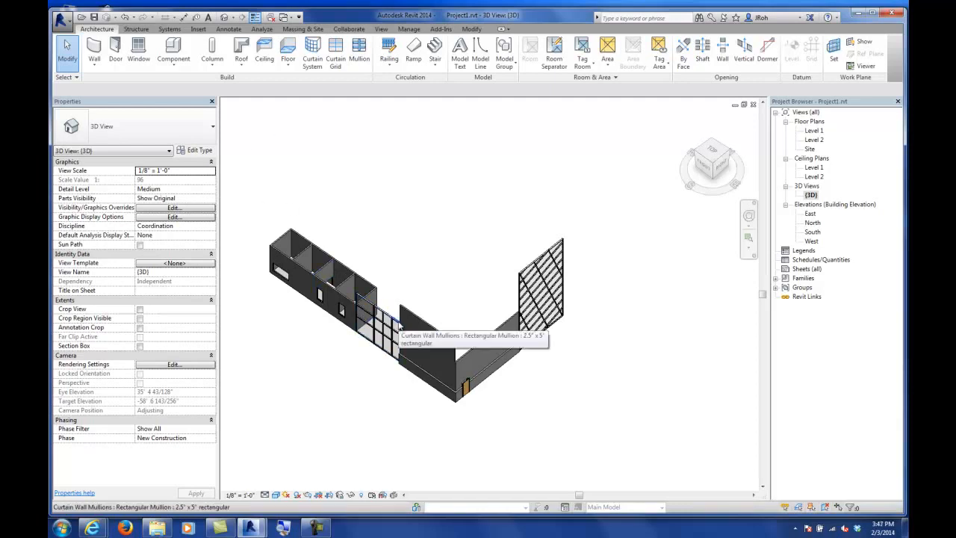
# Step: Delete the storefront curtain wall
pyautogui.moveTo(421, 343); pyautogui.dragTo(424, 224, button='middle')
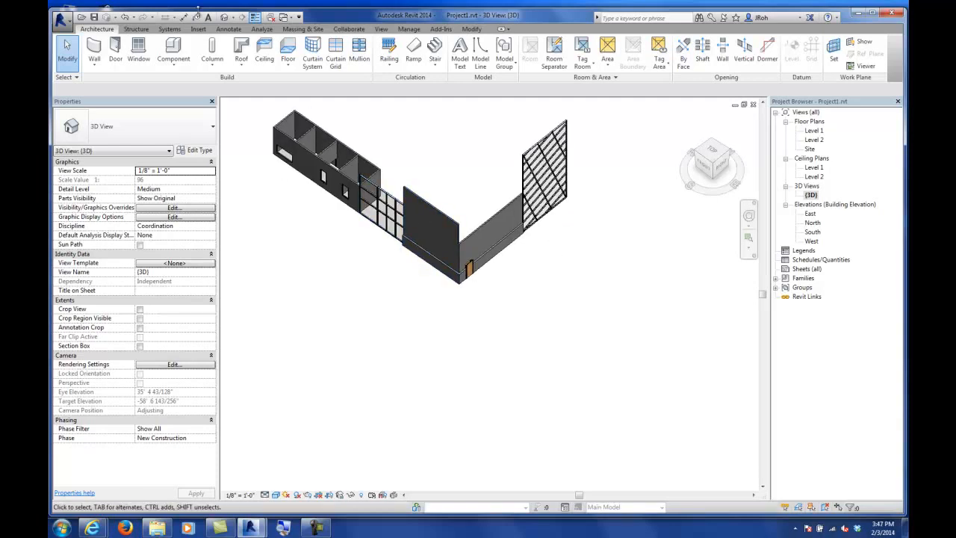
pyautogui.click(95, 69)
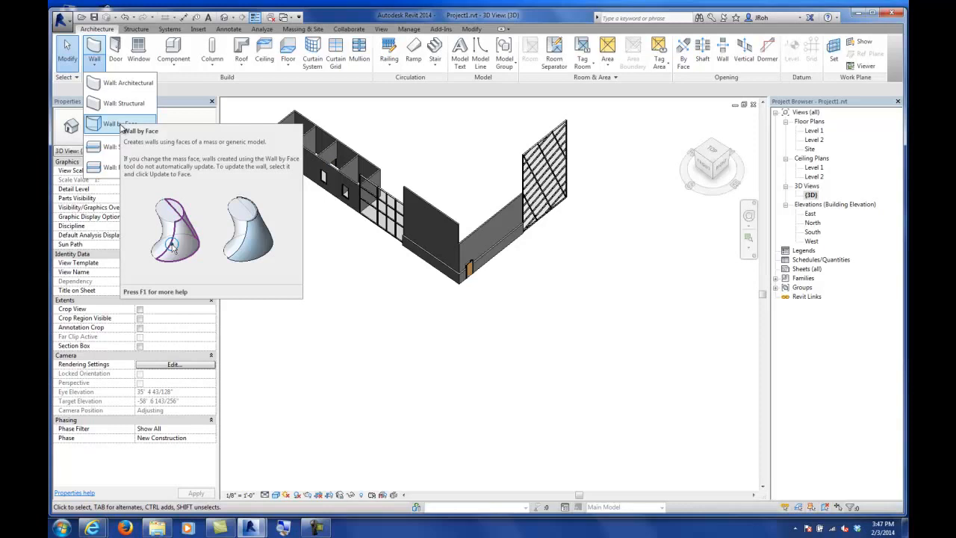
pyautogui.click(260, 89)
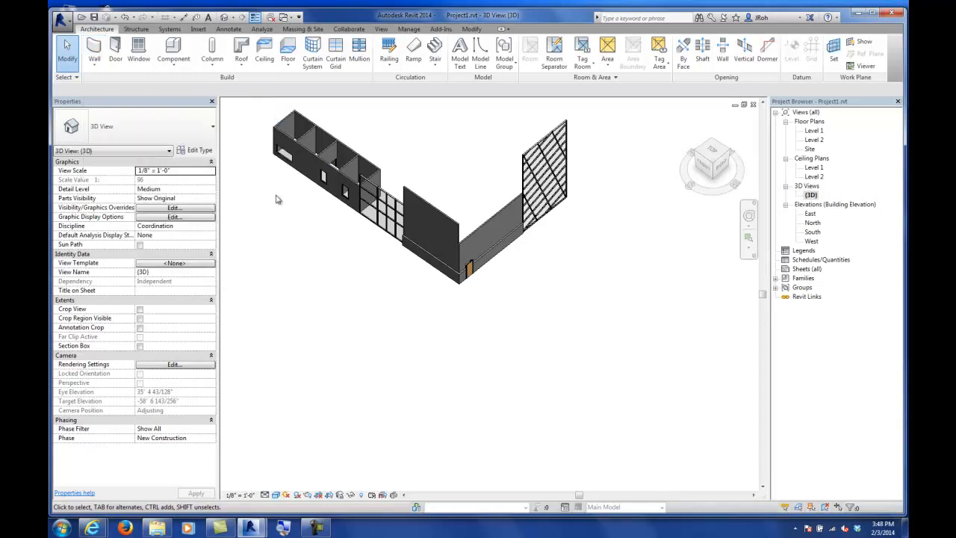
pyautogui.moveTo(269, 195); pyautogui.dragTo(311, 252, button='middle')
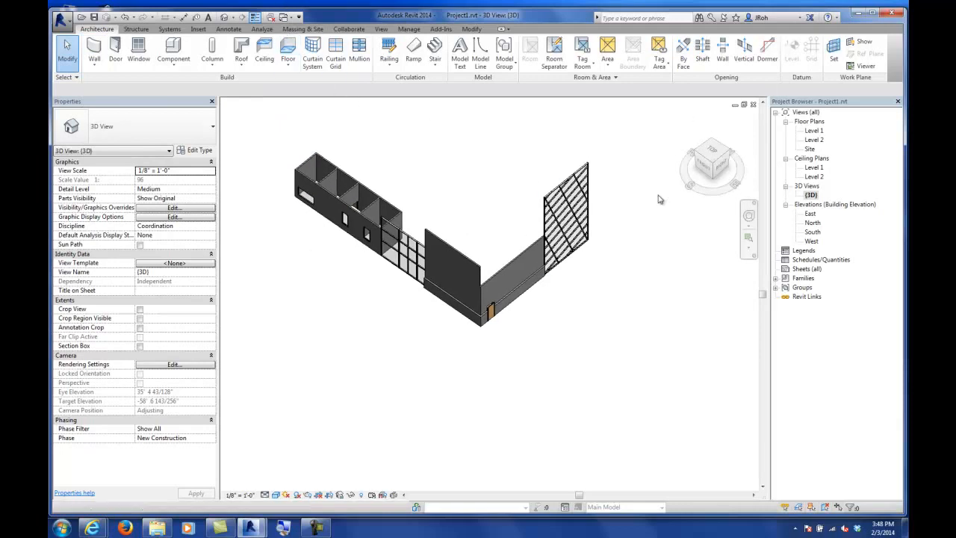
pyautogui.click(562, 200)
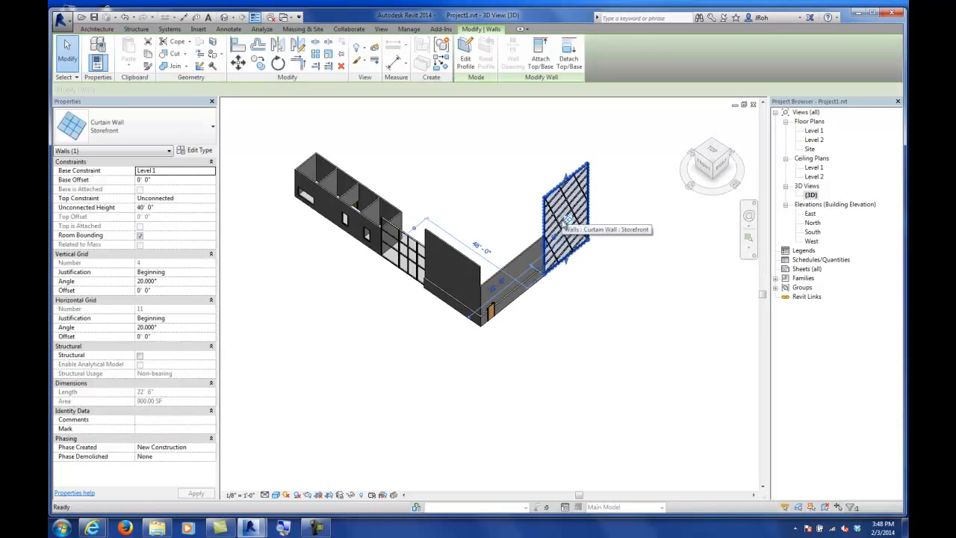
pyautogui.press('Delete')
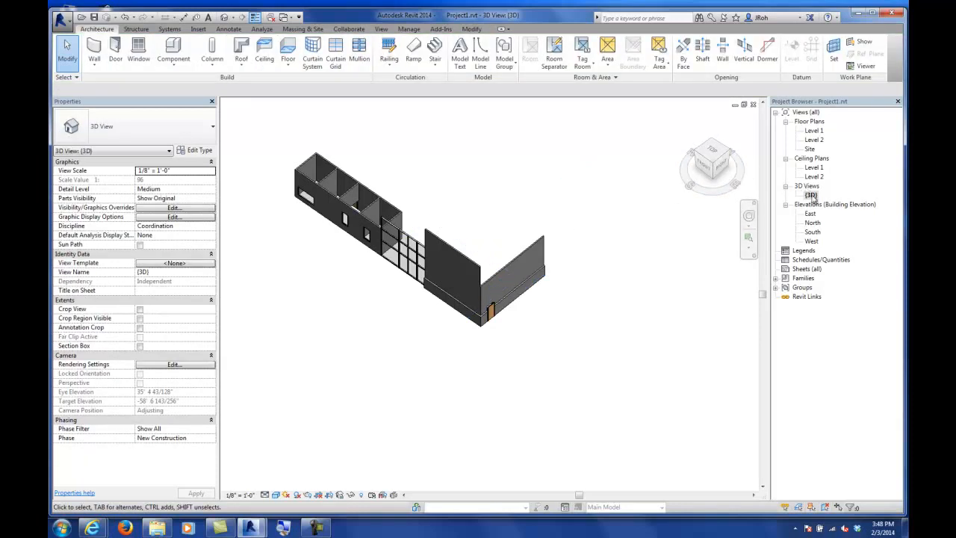
# Step: Create an in-place mass named Wall Slanted1
pyautogui.moveTo(582, 199); pyautogui.dragTo(540, 325, button='middle')
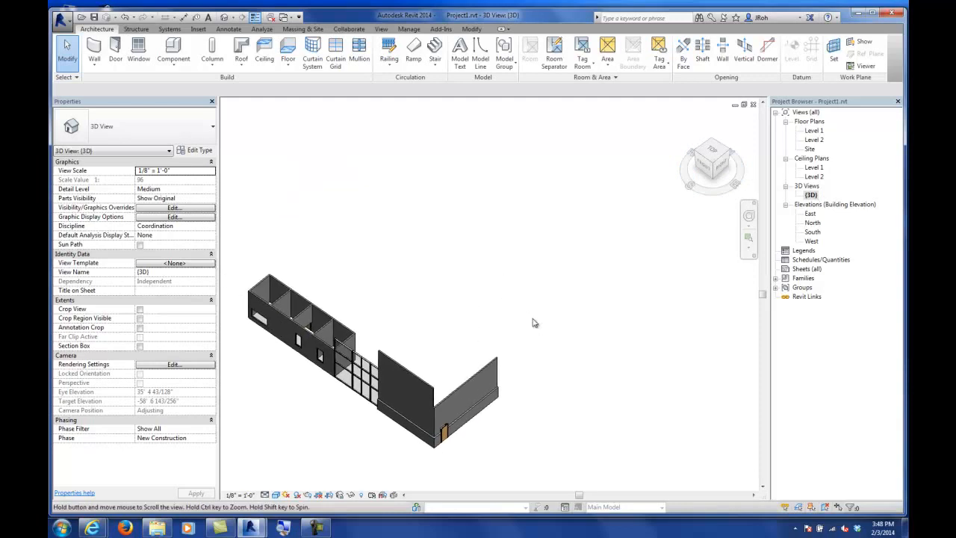
pyautogui.moveTo(429, 299); pyautogui.dragTo(476, 295, button='middle')
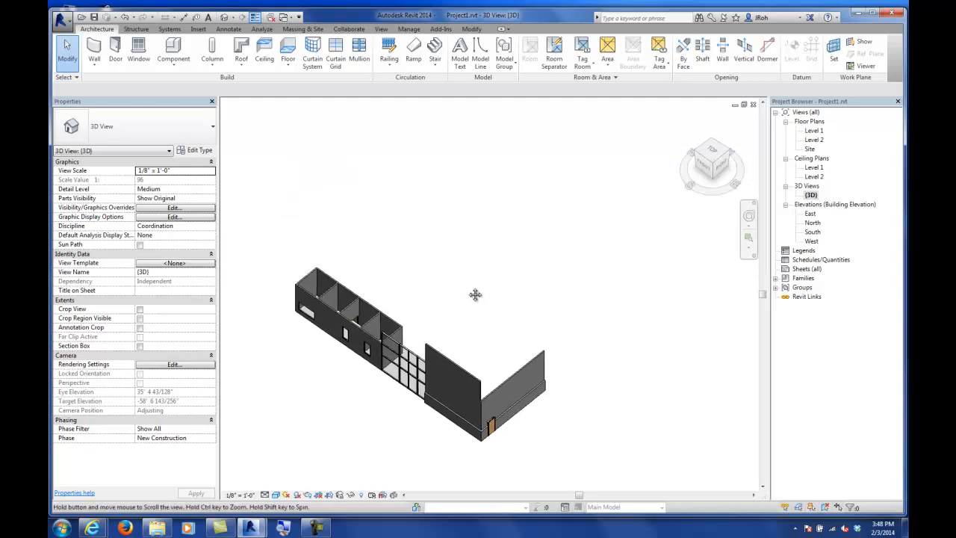
pyautogui.click(304, 30)
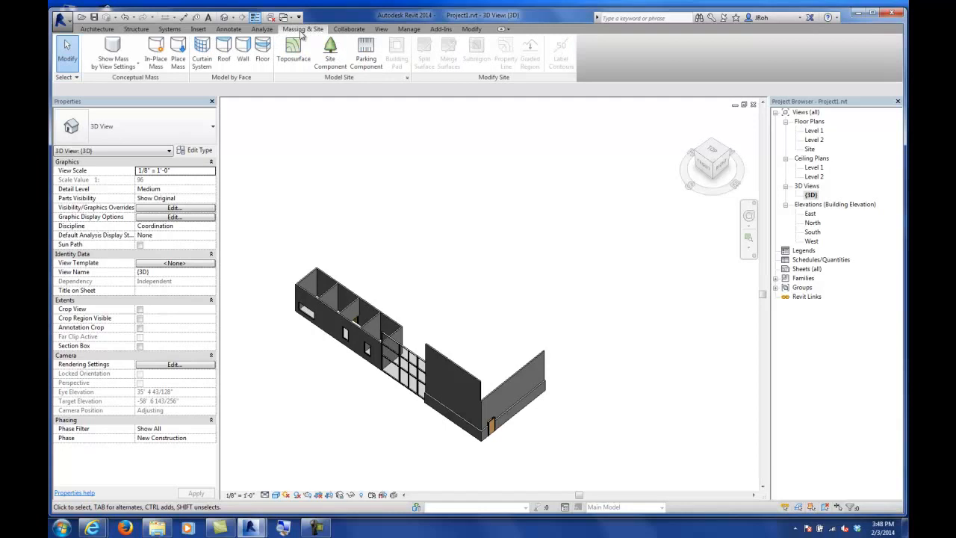
pyautogui.click(158, 65)
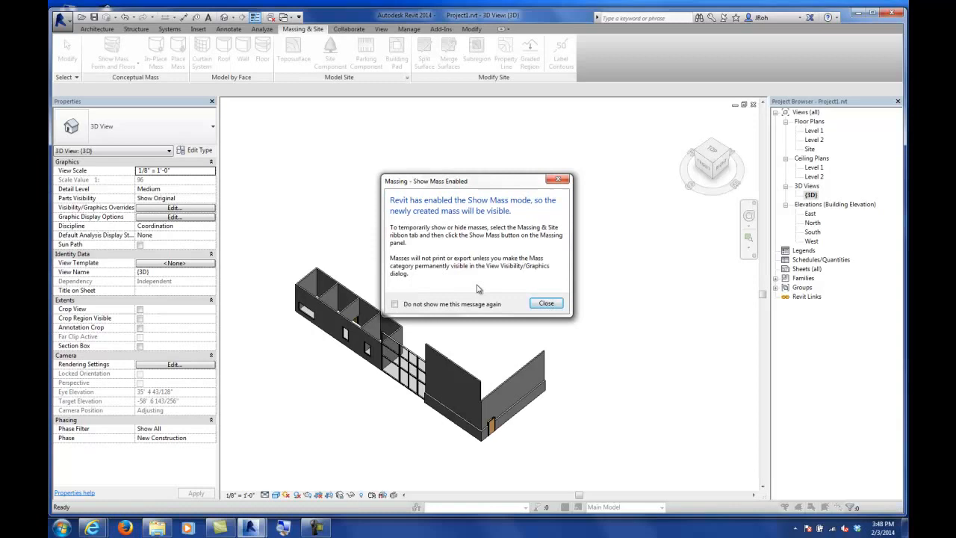
pyautogui.click(547, 302)
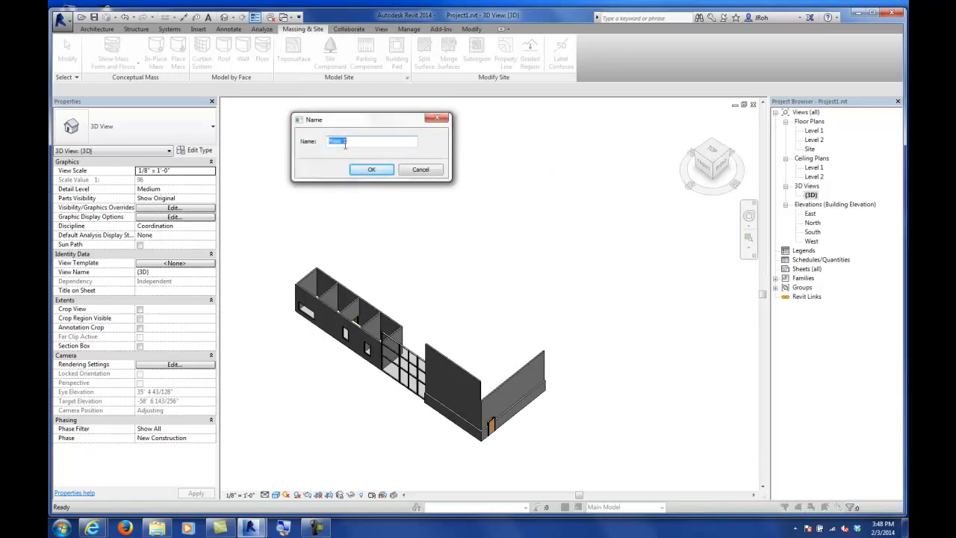
pyautogui.write('Wall Slanted1')
pyautogui.press('Return')
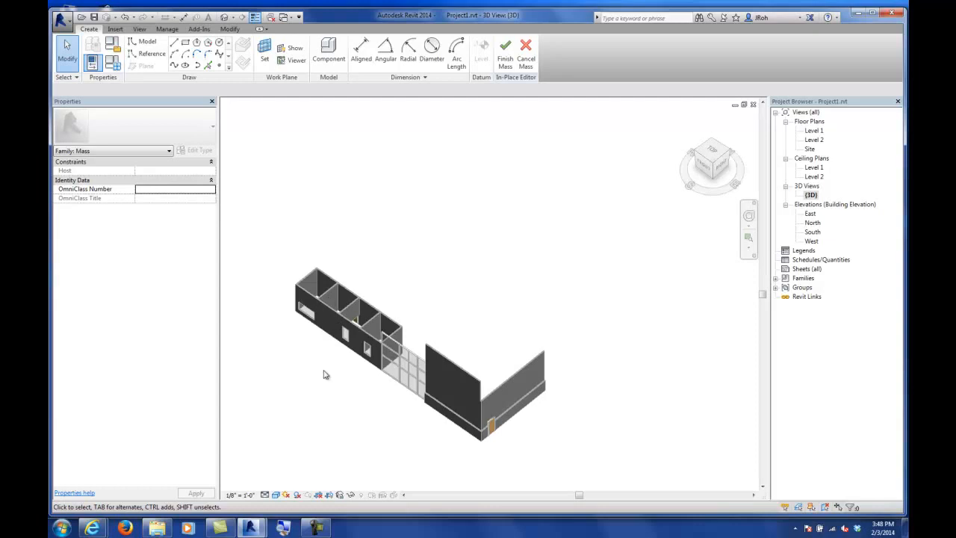
# Step: Draw a model line about 37' 6" long on Level 1 continuing from the end of the existing wall
pyautogui.moveTo(557, 345); pyautogui.dragTo(493, 338, button='middle')
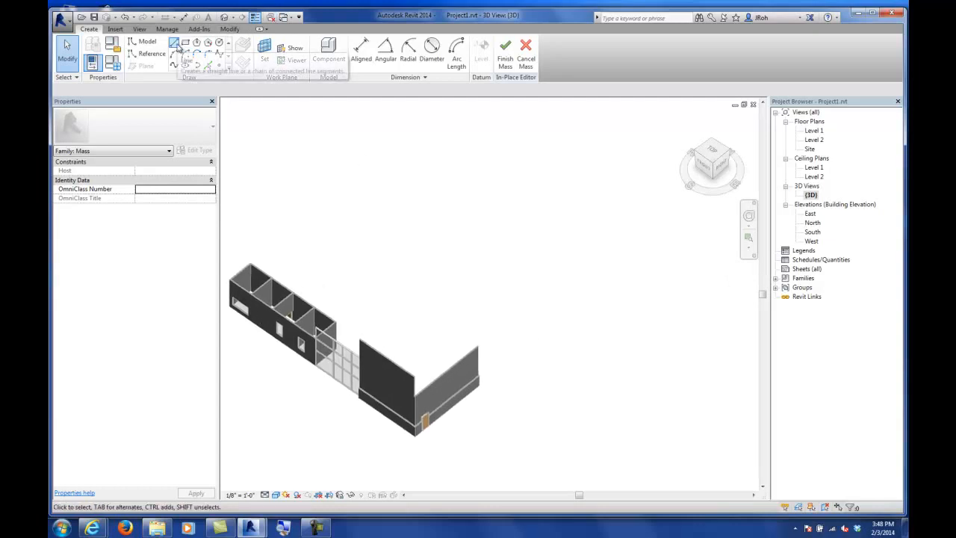
pyautogui.click(177, 46)
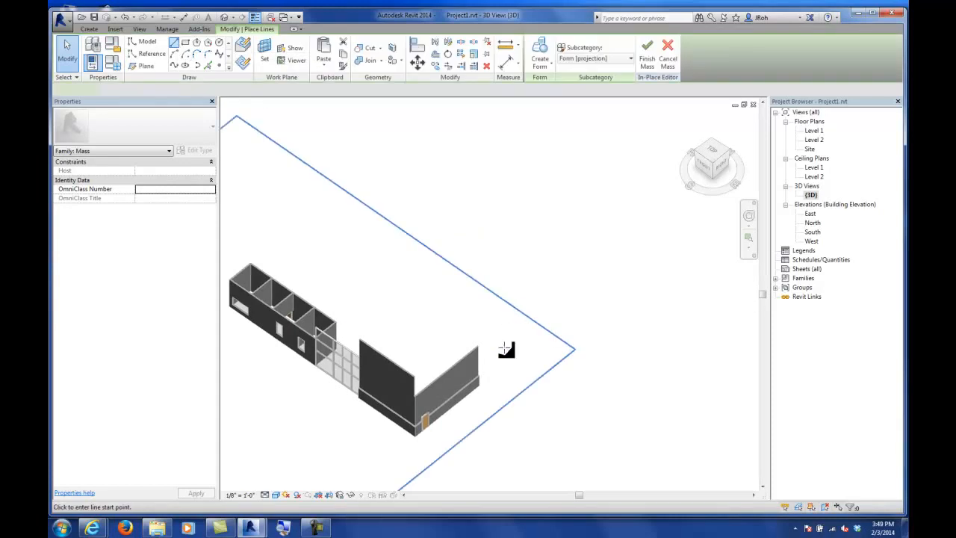
pyautogui.click(479, 384)
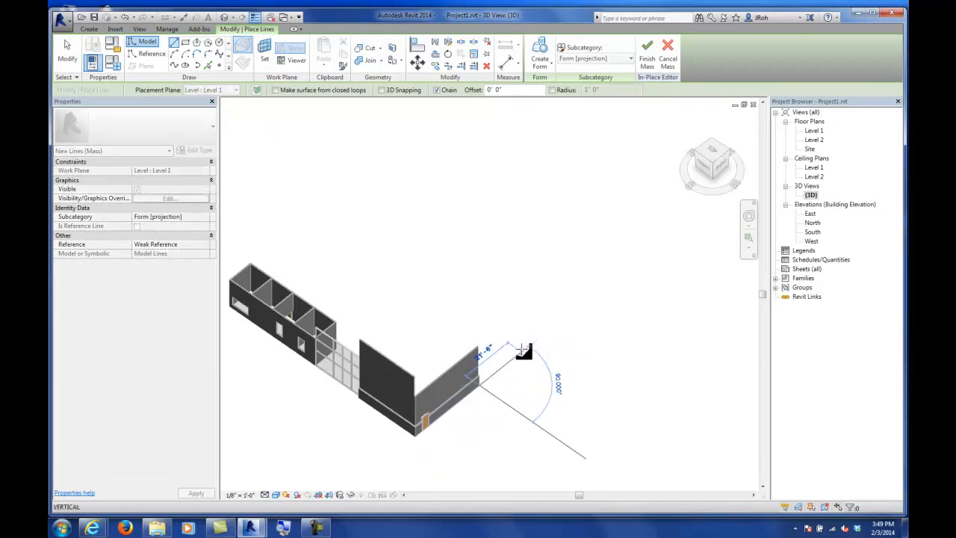
pyautogui.click(551, 326)
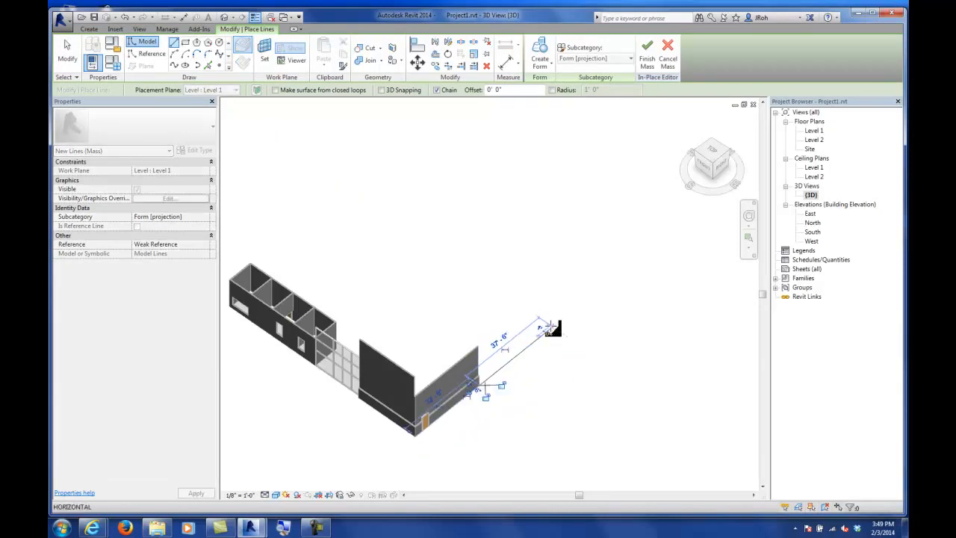
pyautogui.click(68, 49)
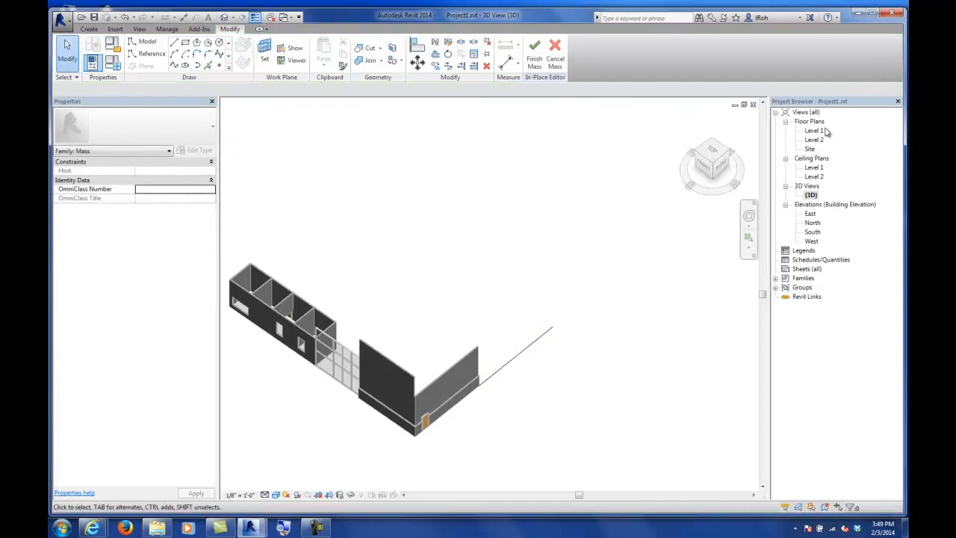
# Step: Copy the model line and paste it aligned to Level 2
pyautogui.click(528, 348)
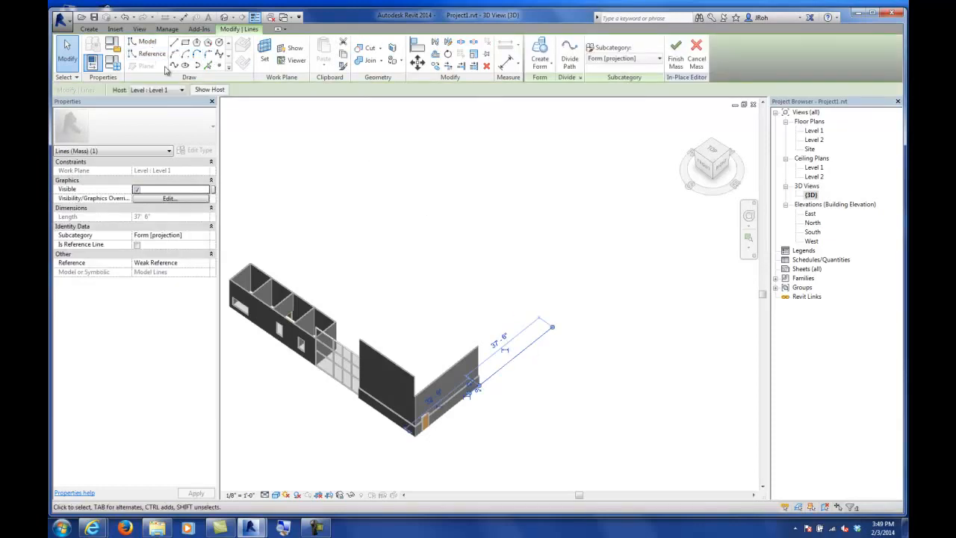
pyautogui.click(345, 58)
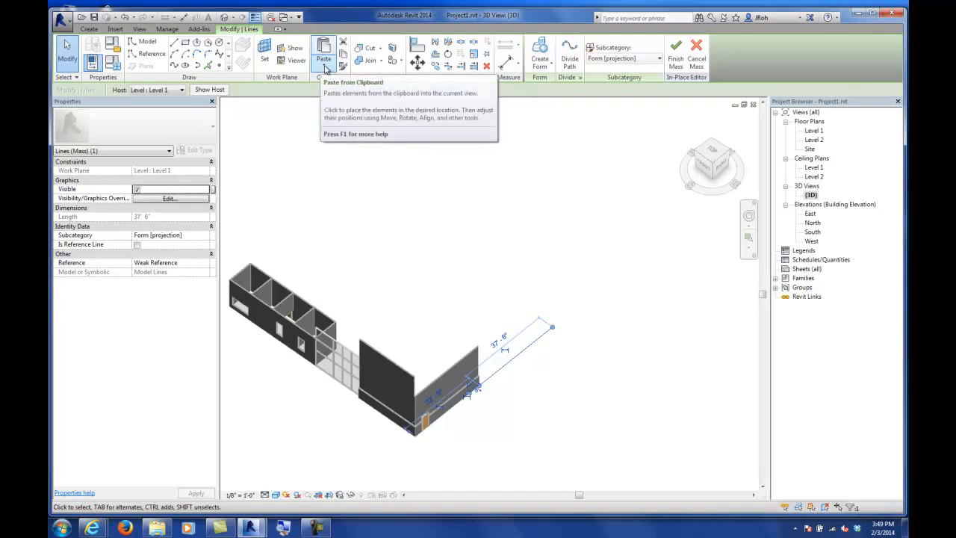
pyautogui.click(325, 69)
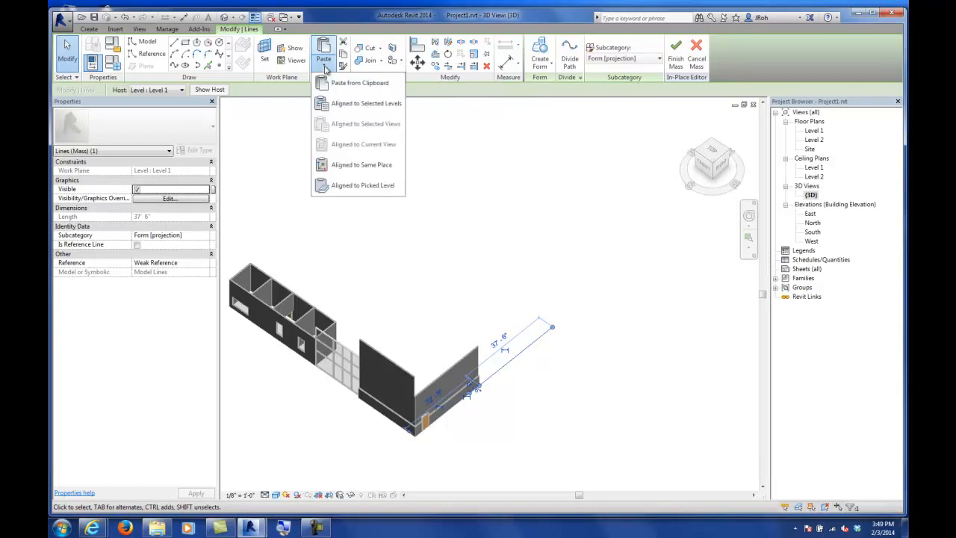
pyautogui.click(339, 111)
pyautogui.click(424, 205)
pyautogui.click(469, 335)
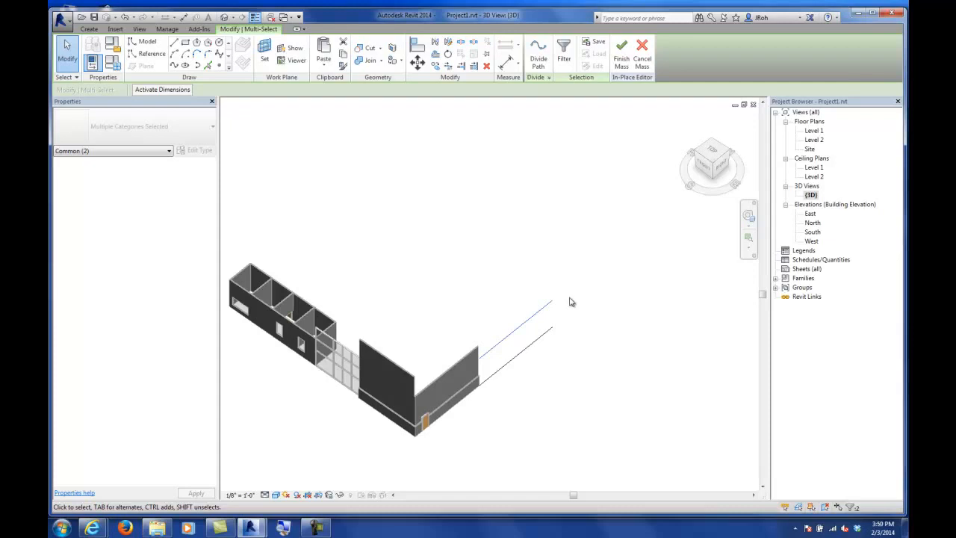
# Step: Select both lines and create a vertical surface form spanning between them
pyautogui.moveTo(565, 280); pyautogui.dragTo(514, 390)
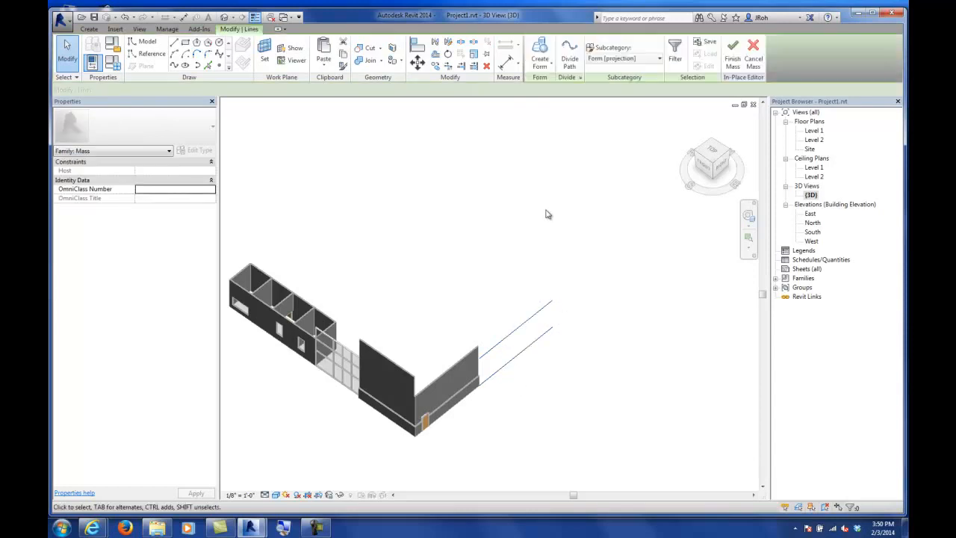
pyautogui.click(540, 66)
pyautogui.click(556, 83)
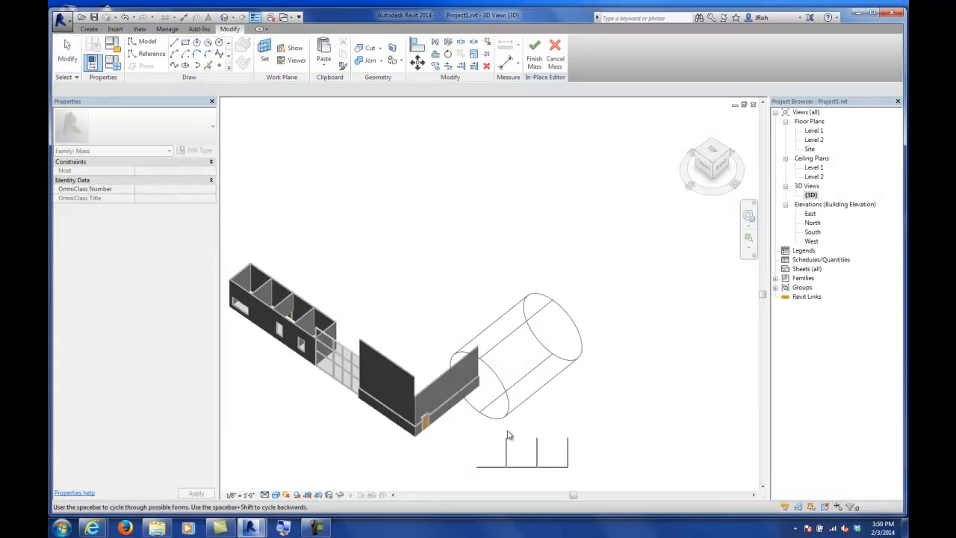
pyautogui.click(489, 464)
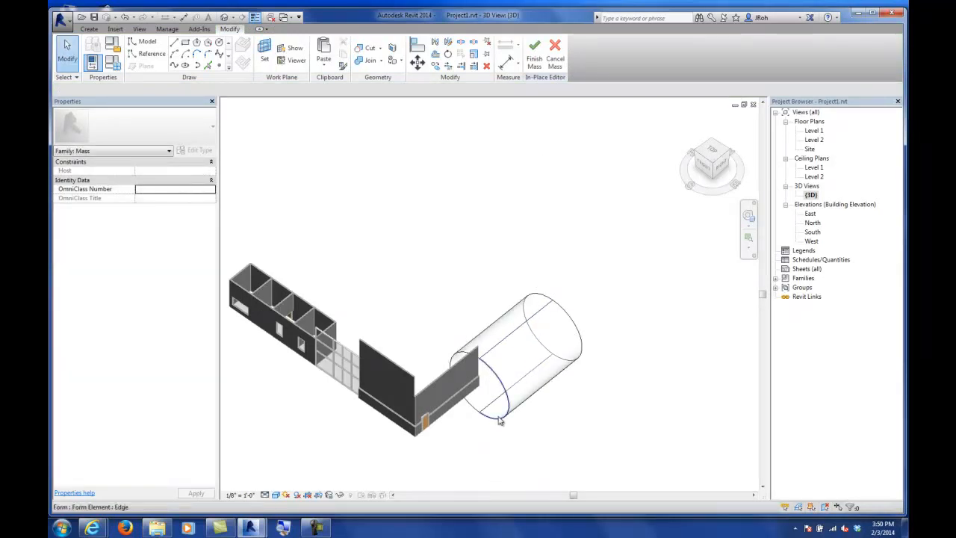
pyautogui.moveTo(556, 256); pyautogui.dragTo(512, 387)
pyautogui.click(540, 60)
pyautogui.click(557, 83)
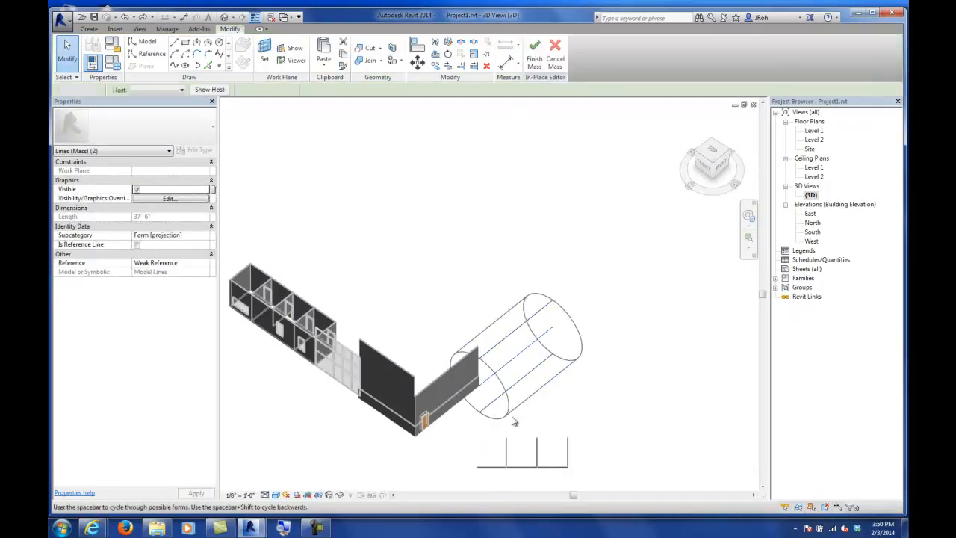
pyautogui.click(565, 454)
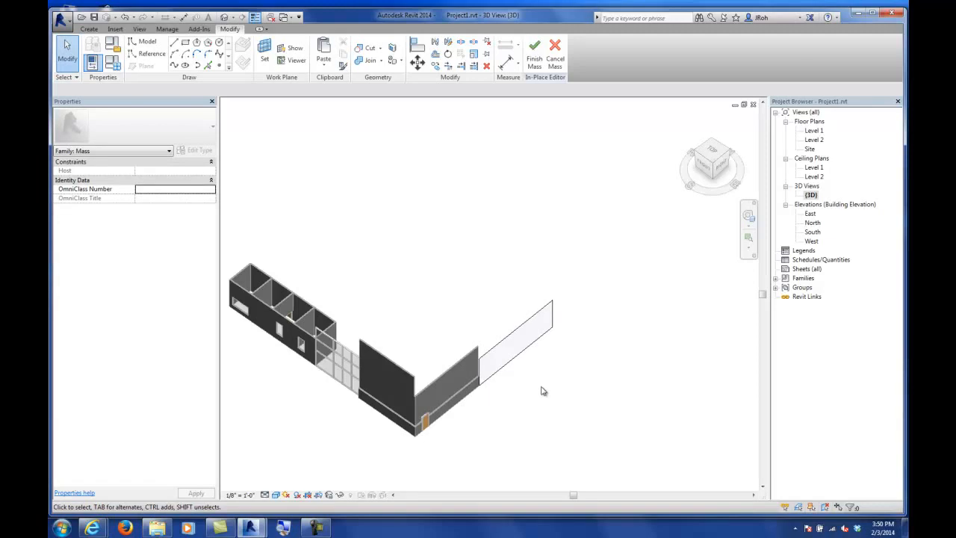
# Step: Drag the mass surface's top edge upward to make the surface taller
pyautogui.click(502, 346)
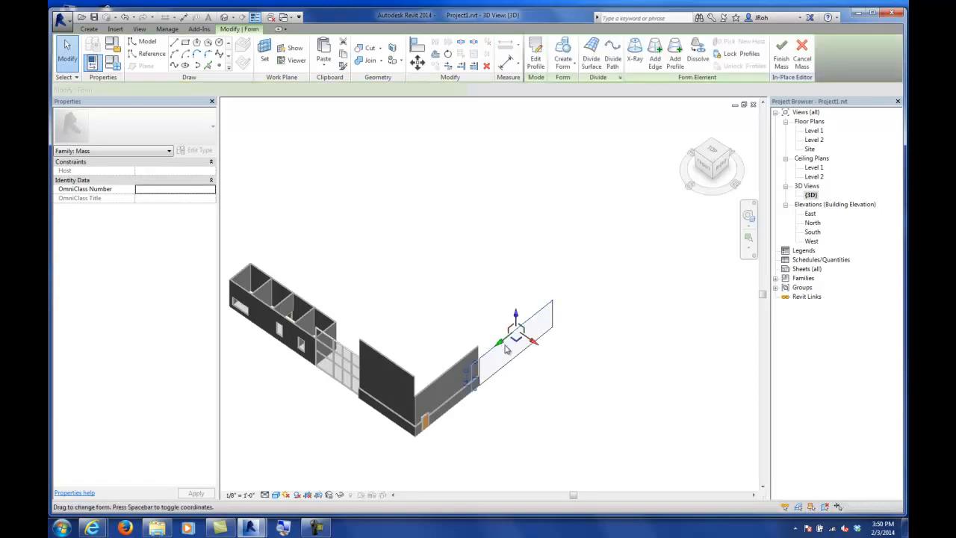
pyautogui.moveTo(516, 320); pyautogui.dragTo(516, 300)
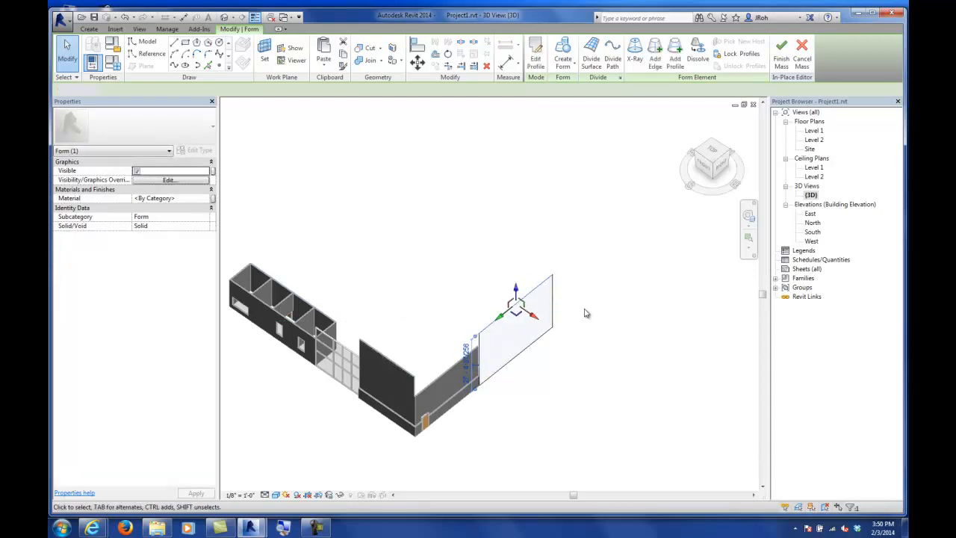
pyautogui.click(586, 313)
pyautogui.scroll(7, 497, 319)
pyautogui.moveTo(531, 333); pyautogui.dragTo(483, 257, button='middle')
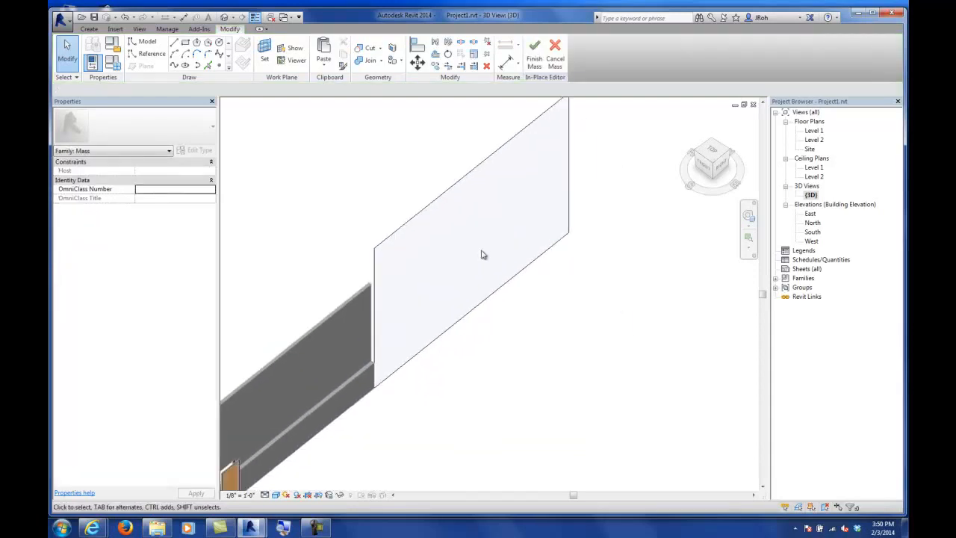
pyautogui.scroll(-2, 448, 273)
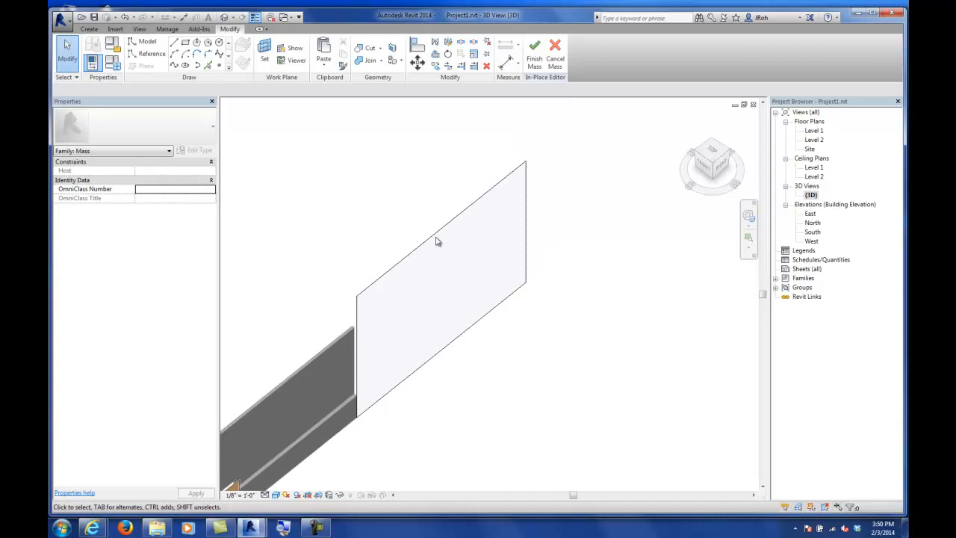
pyautogui.click(437, 239)
pyautogui.moveTo(444, 202); pyautogui.dragTo(441, 166)
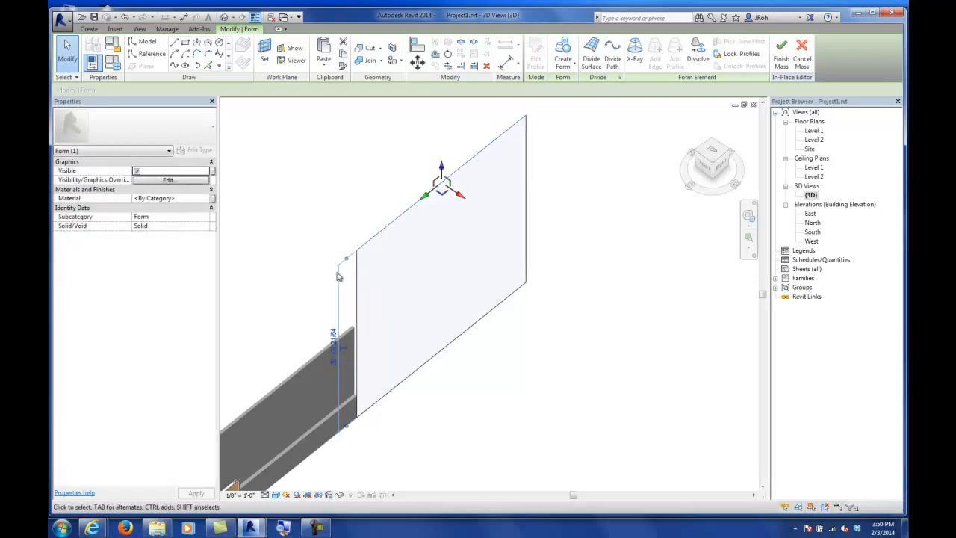
# Step: Try dragging the surface's upper corner vertex upward, then undo the change
pyautogui.press('Tab')
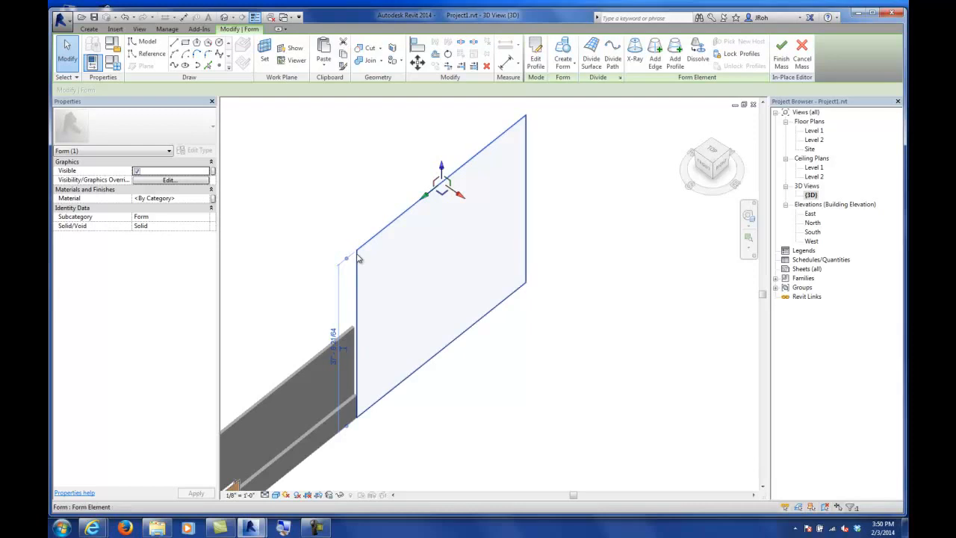
pyautogui.press('Tab')
pyautogui.press('Tab')
pyautogui.press('Tab')
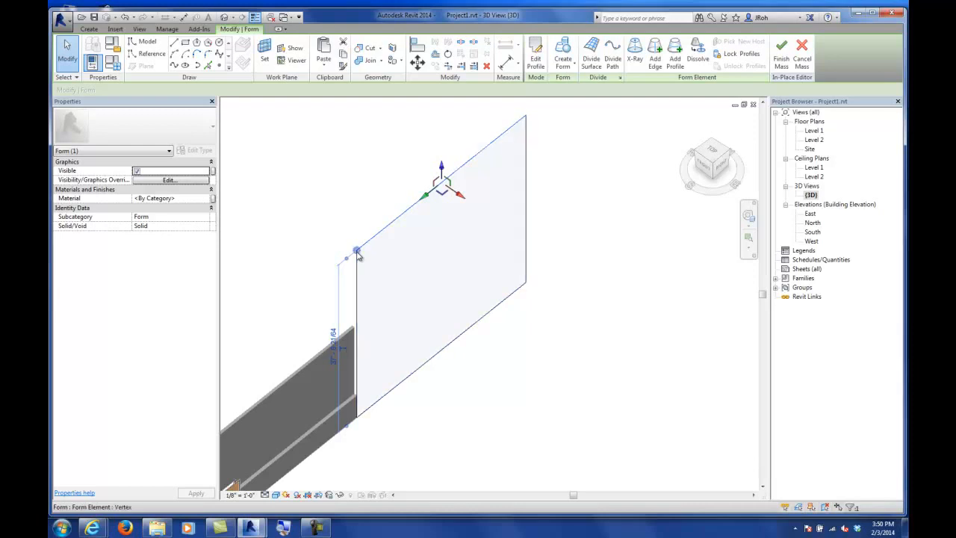
pyautogui.click(358, 254)
pyautogui.moveTo(357, 237); pyautogui.dragTo(359, 186)
pyautogui.hotkey('ctrl', 'z')
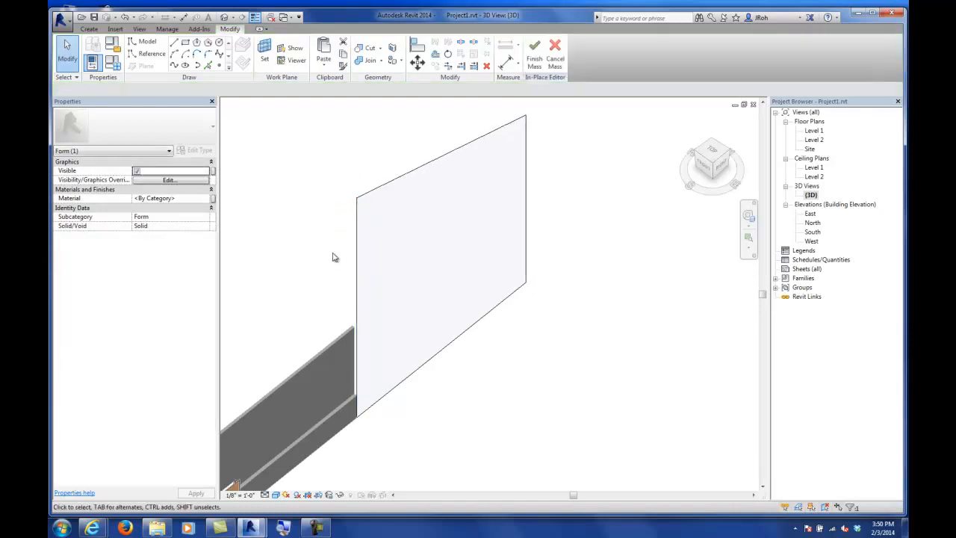
pyautogui.hotkey('ctrl', 'z')
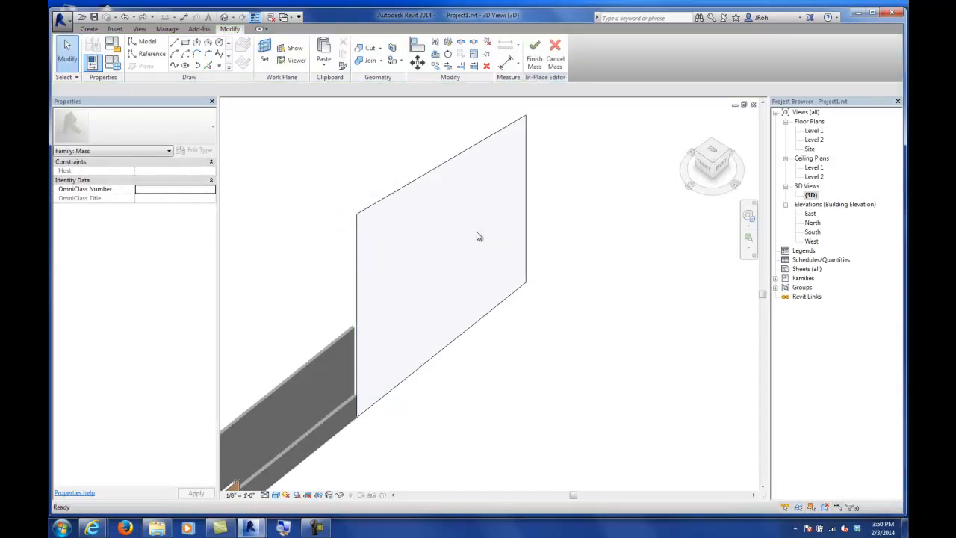
# Step: Shift the surface's top edge sideways to slant it, and finish the in-place mass
pyautogui.click(526, 192)
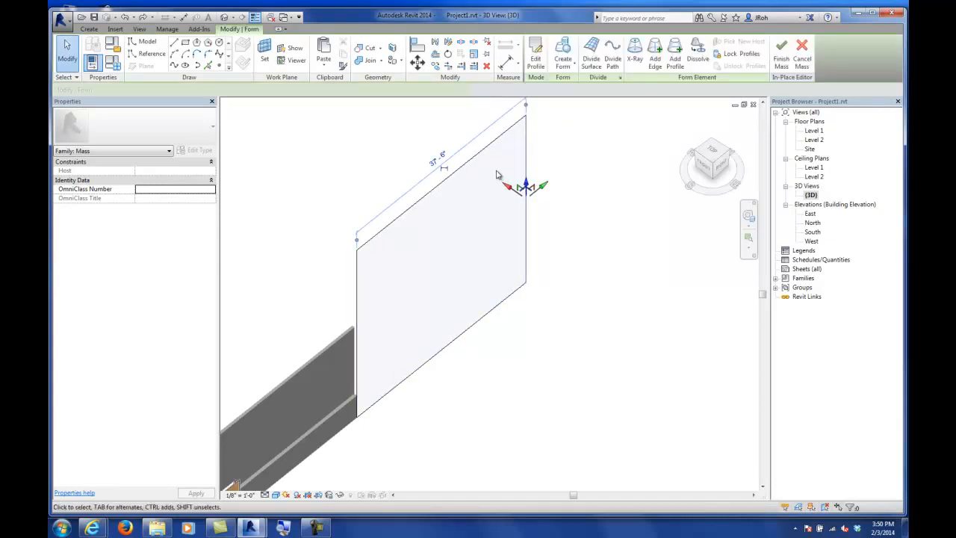
pyautogui.click(548, 147)
pyautogui.click(470, 162)
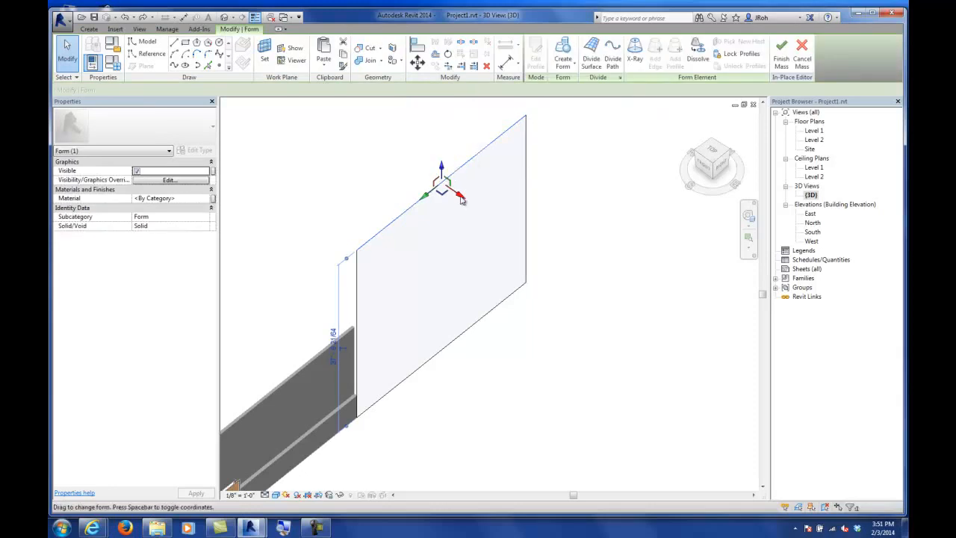
pyautogui.moveTo(463, 199); pyautogui.dragTo(486, 204)
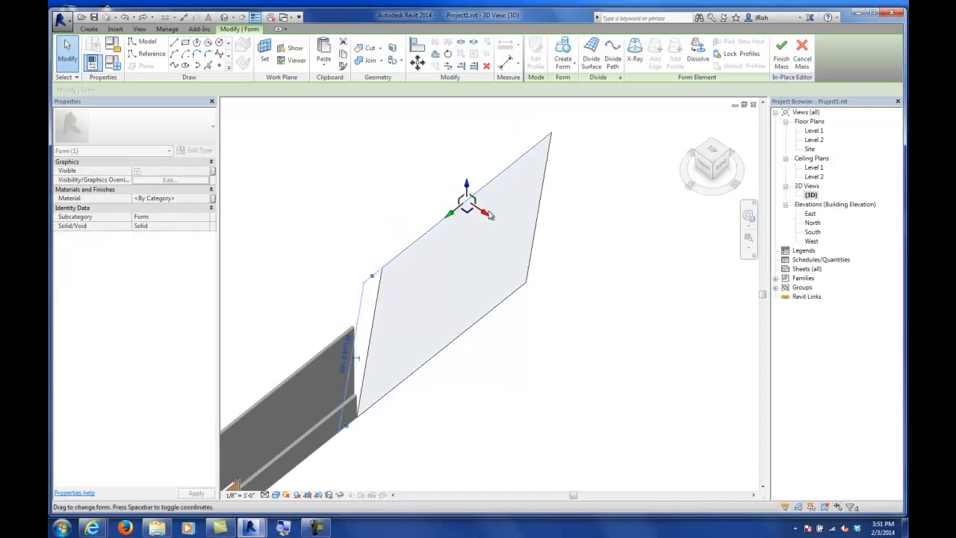
pyautogui.click(565, 210)
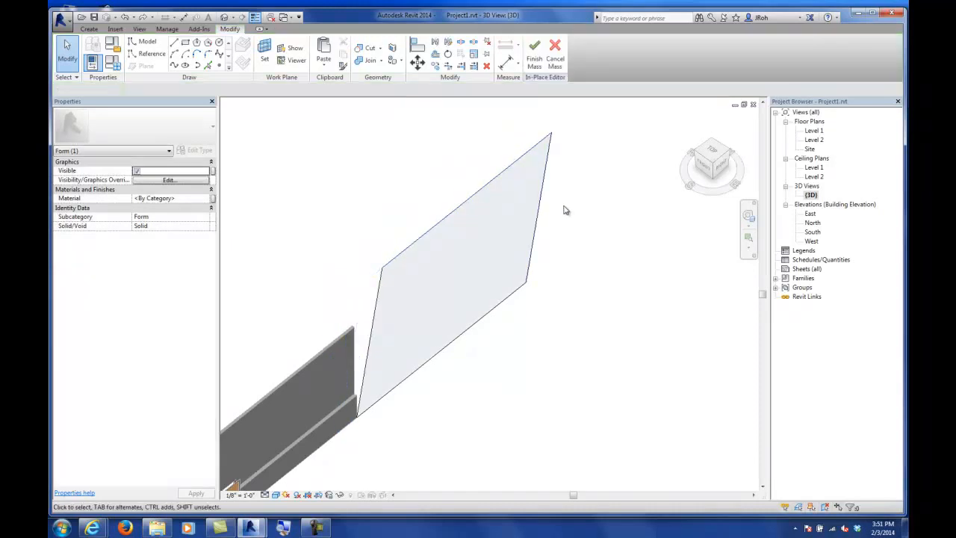
pyautogui.click(535, 60)
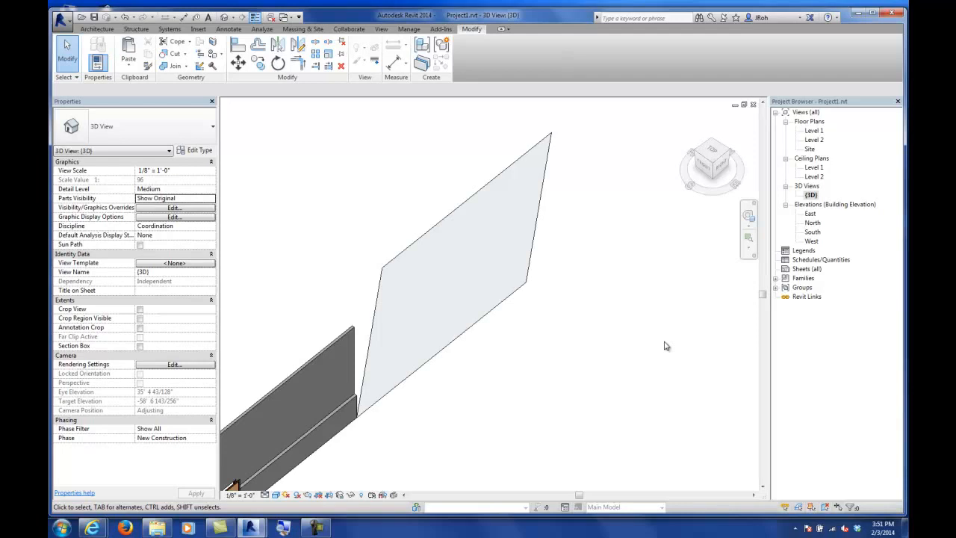
# Step: Place a Generic - 8" basic wall by face on the slanted mass surface
pyautogui.scroll(-3, 547, 363)
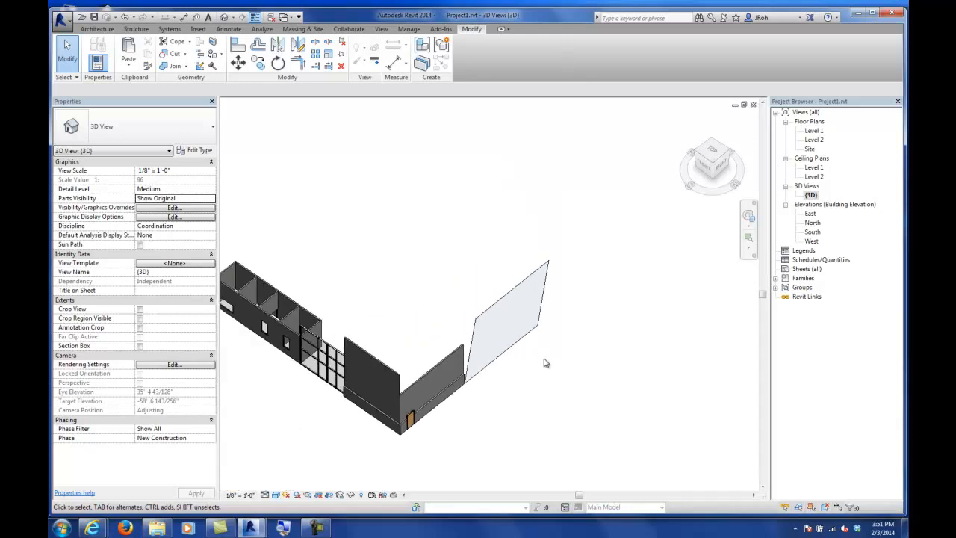
pyautogui.click(97, 29)
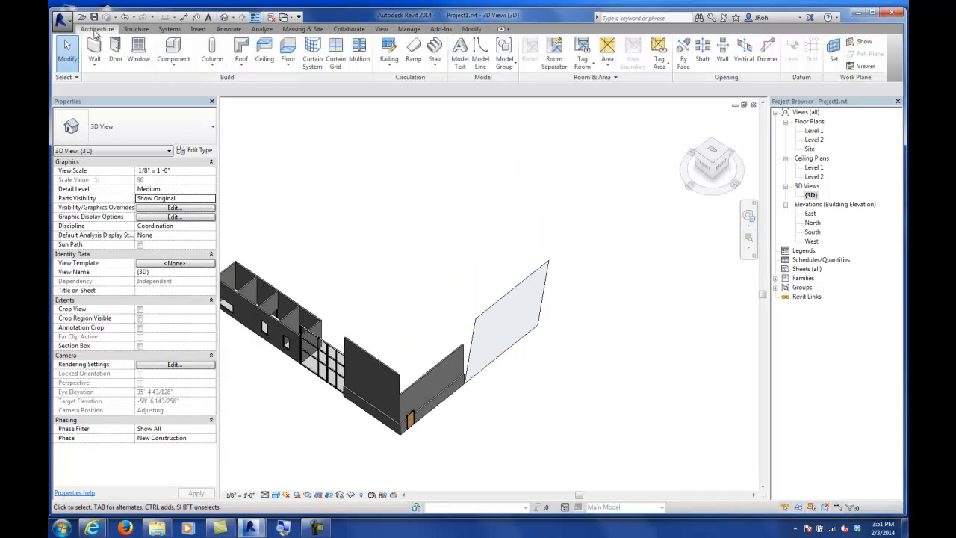
pyautogui.click(94, 64)
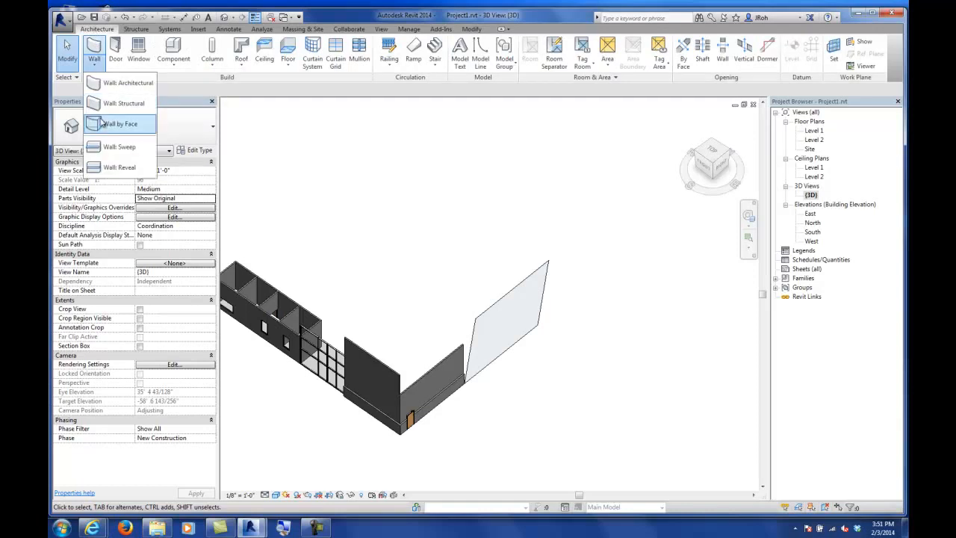
pyautogui.click(119, 83)
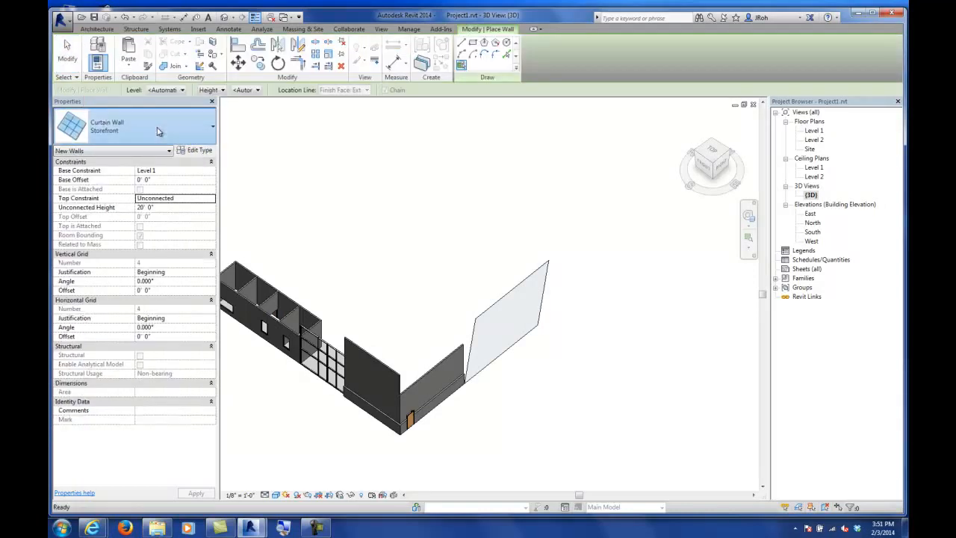
pyautogui.click(157, 131)
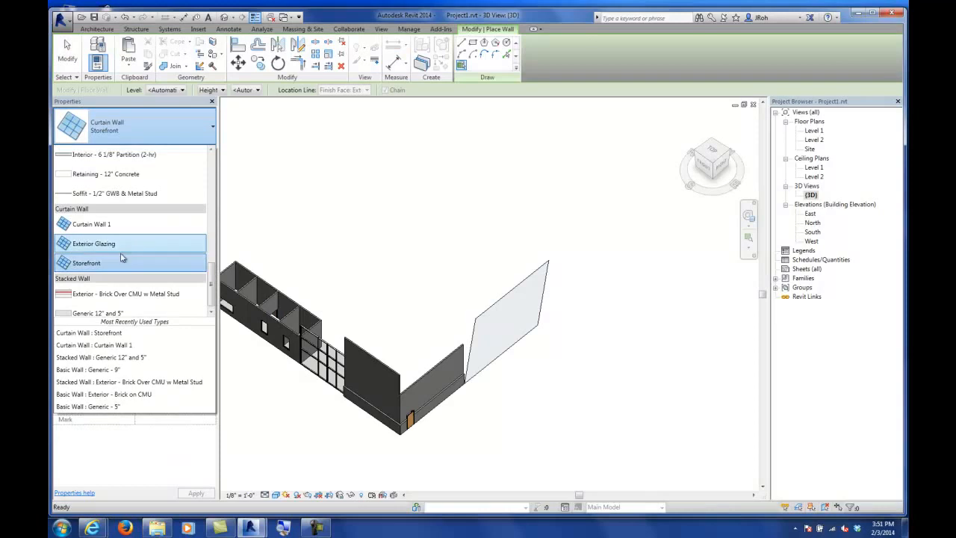
pyautogui.scroll(4, 102, 210)
pyautogui.scroll(1, 101, 210)
pyautogui.click(98, 190)
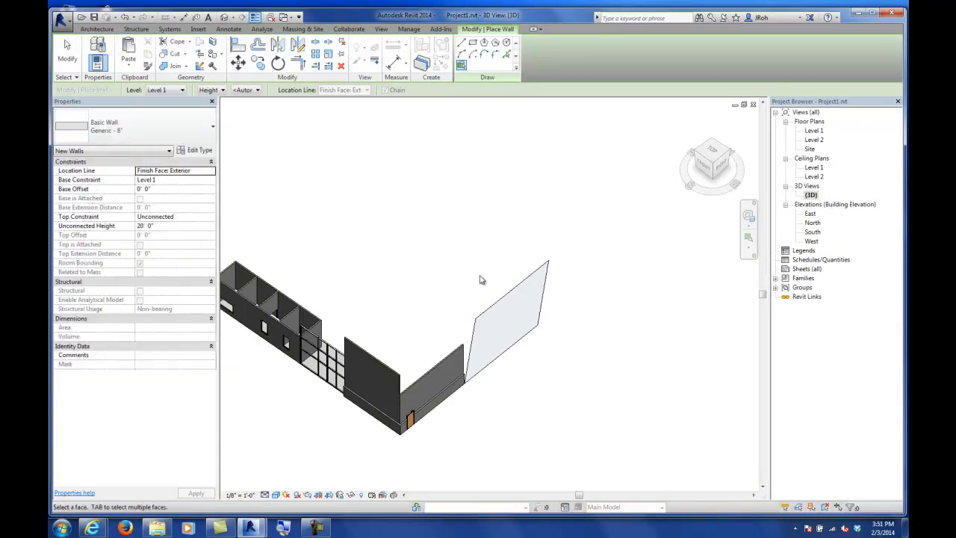
pyautogui.click(493, 293)
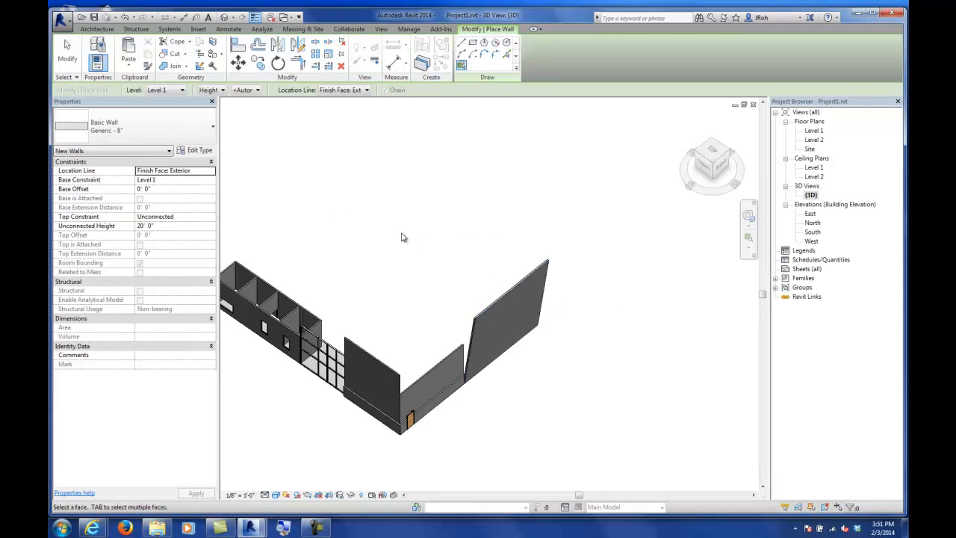
pyautogui.keyDown('shift'); pyautogui.moveTo(518, 359); pyautogui.dragTo(560, 252, button='middle'); pyautogui.keyUp('shift')
pyautogui.keyDown('shift'); pyautogui.moveTo(457, 266); pyautogui.dragTo(353, 339, button='middle'); pyautogui.keyUp('shift')
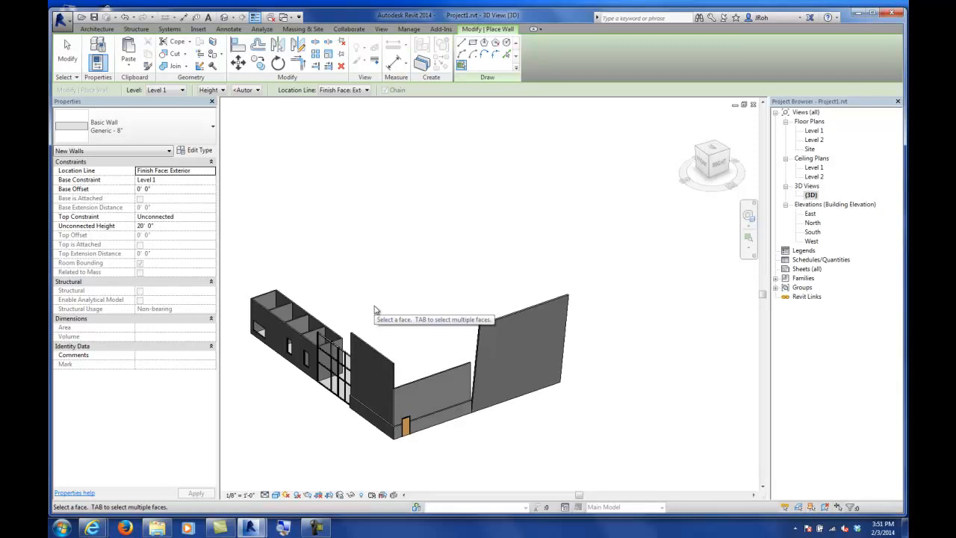
pyautogui.click(95, 18)
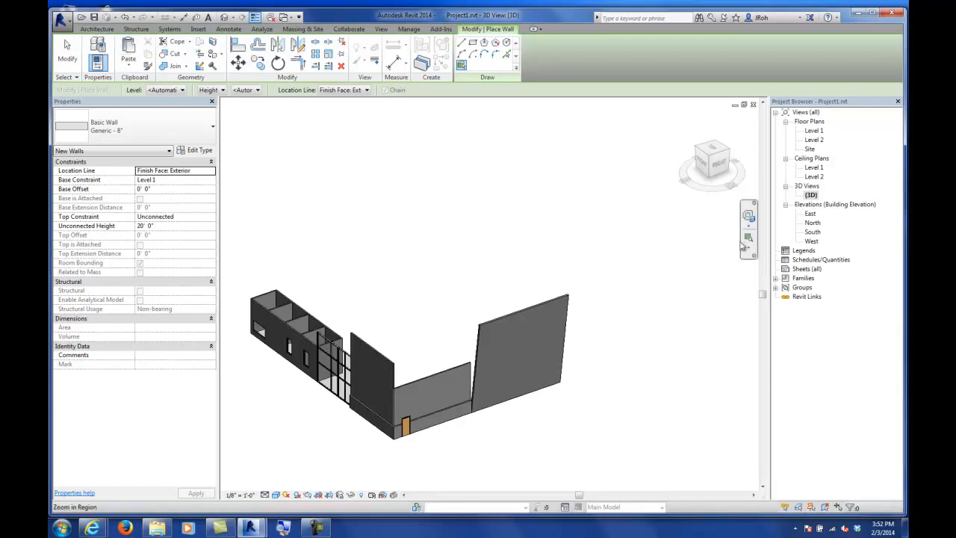
pyautogui.doubleClick(814, 131)
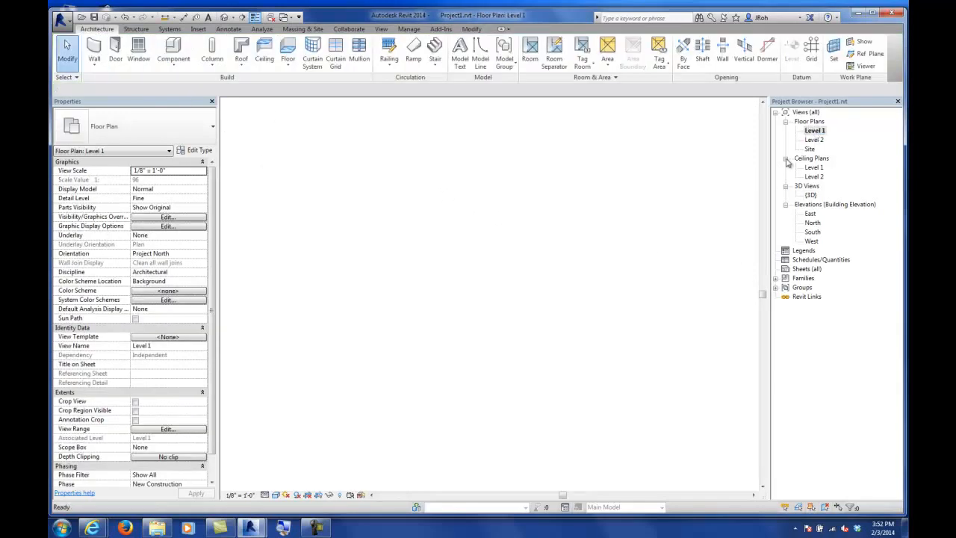
pyautogui.doubleClick(809, 195)
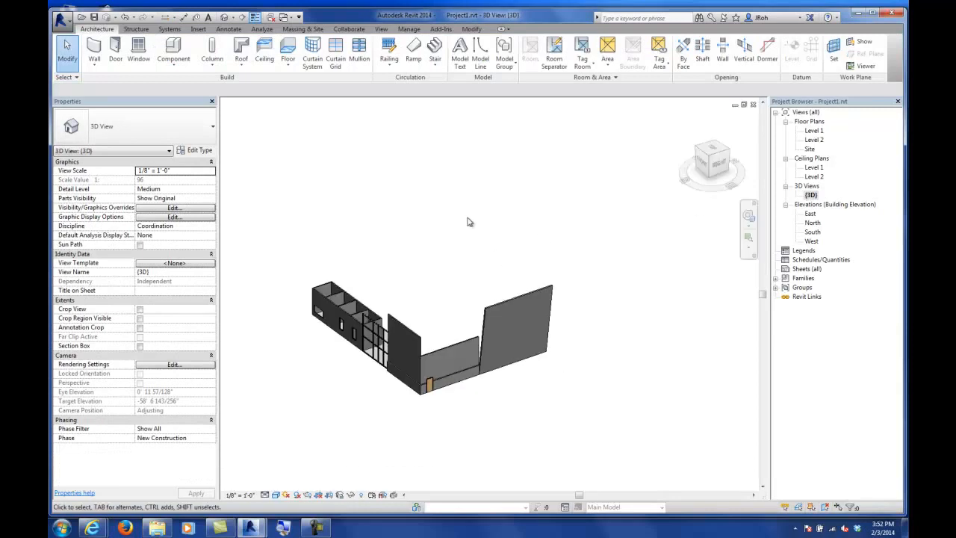
# Step: Start a new in-place mass and draw a model line about 41' long extending from the building's end corner on Level 1
pyautogui.click(299, 30)
pyautogui.click(155, 52)
pyautogui.click(371, 170)
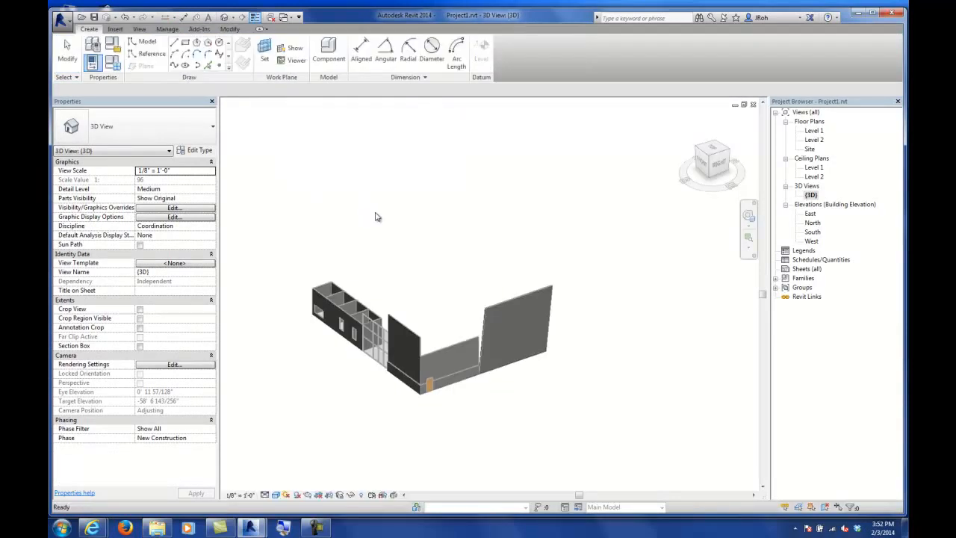
pyautogui.keyDown('shift'); pyautogui.moveTo(452, 323); pyautogui.dragTo(376, 341, button='middle'); pyautogui.keyUp('shift')
pyautogui.keyDown('shift'); pyautogui.moveTo(508, 335); pyautogui.dragTo(404, 322, button='middle'); pyautogui.keyUp('shift')
pyautogui.scroll(4, 406, 341)
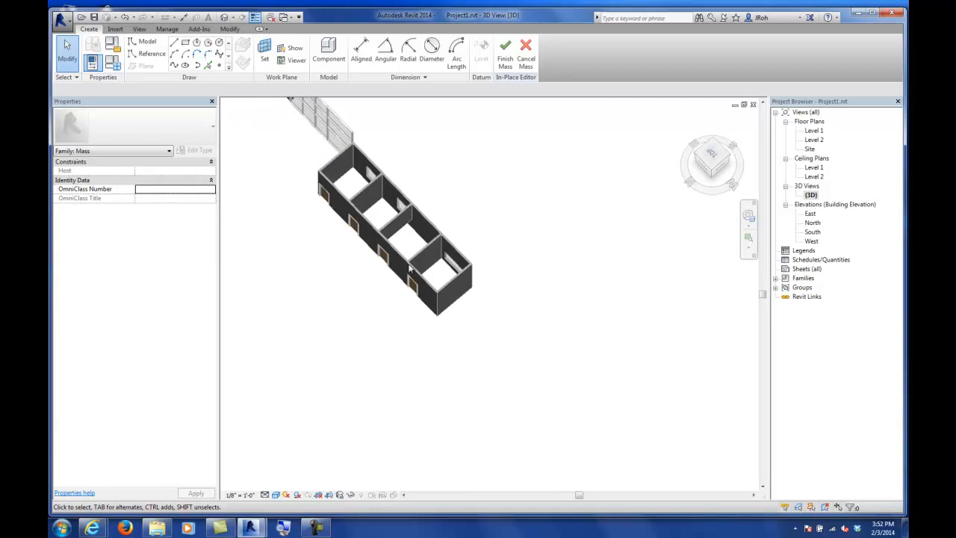
pyautogui.click(173, 43)
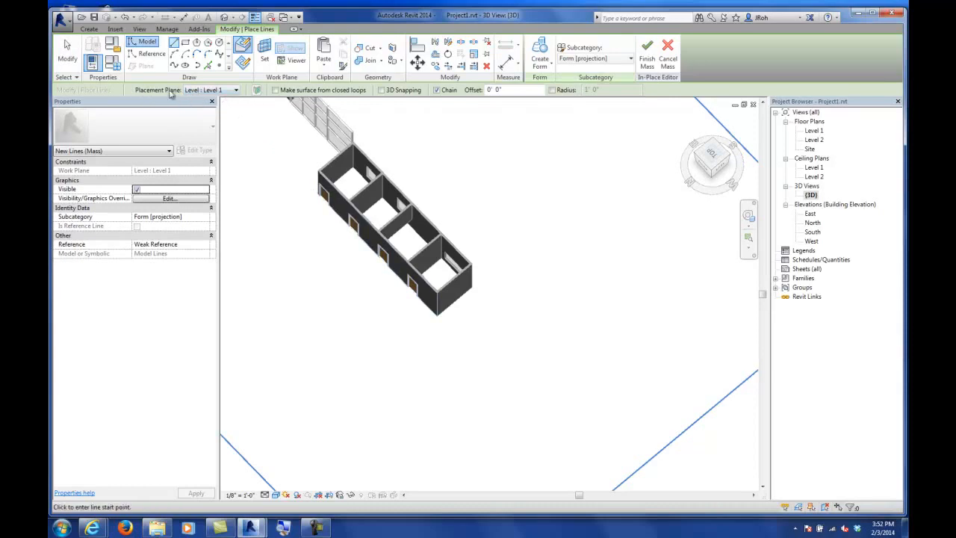
pyautogui.click(441, 315)
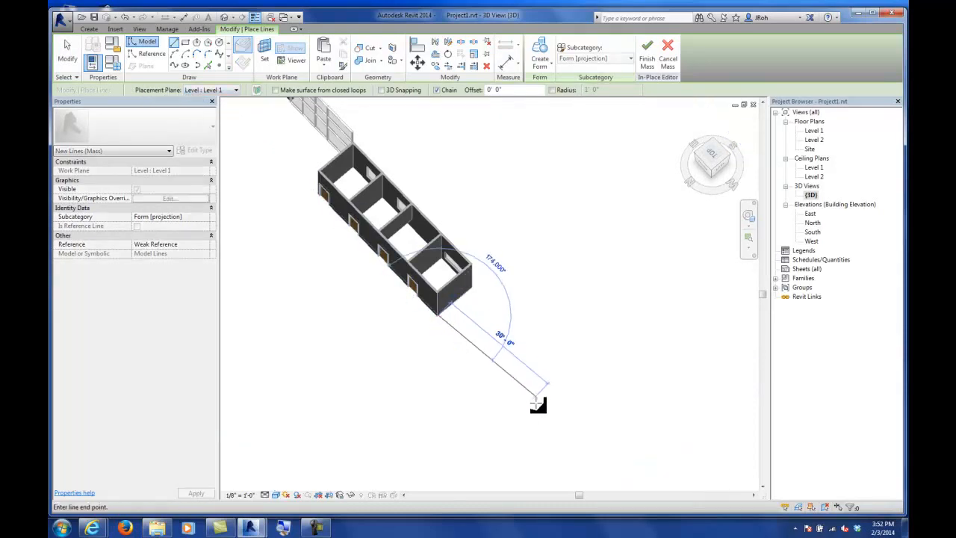
pyautogui.click(559, 438)
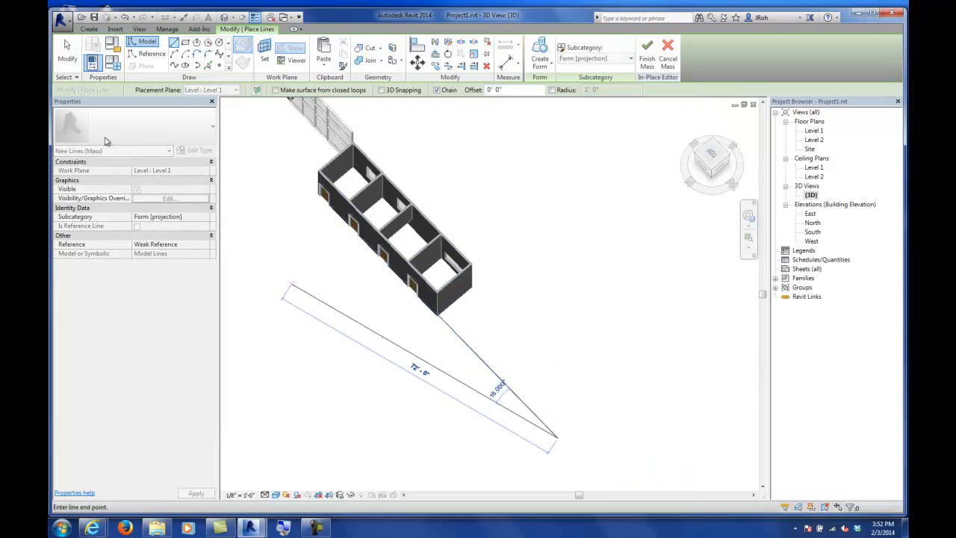
pyautogui.press('Escape')
pyautogui.press('Escape')
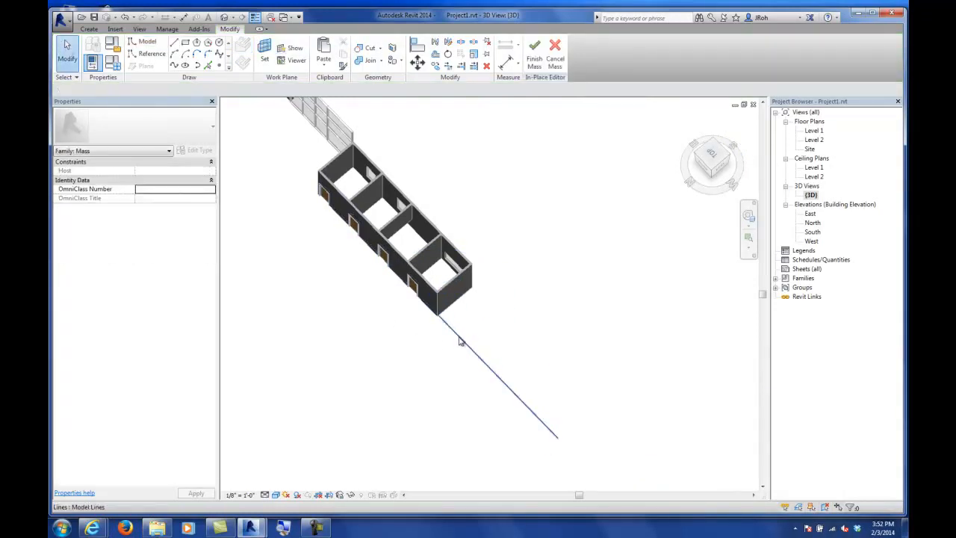
# Step: Copy the model line and paste it aligned to Level 2
pyautogui.click(459, 336)
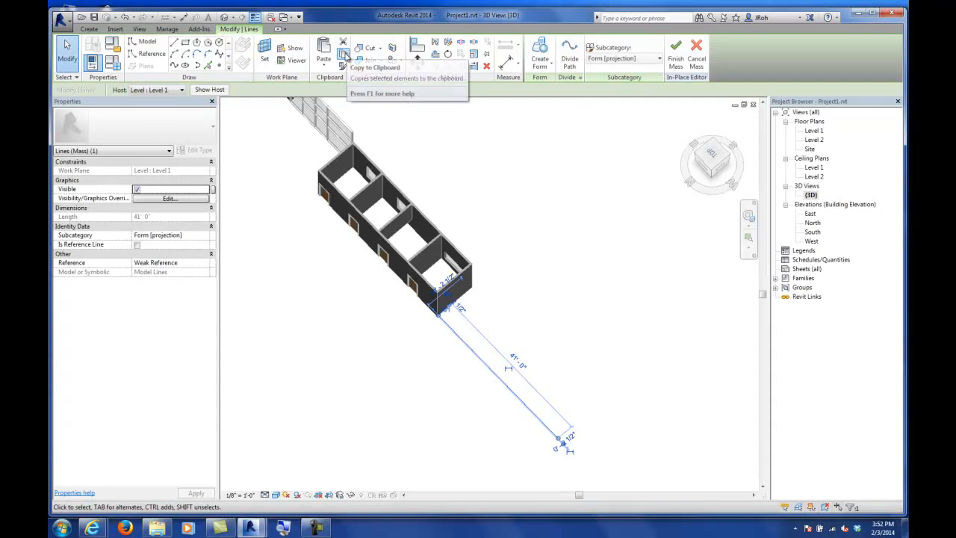
pyautogui.click(346, 57)
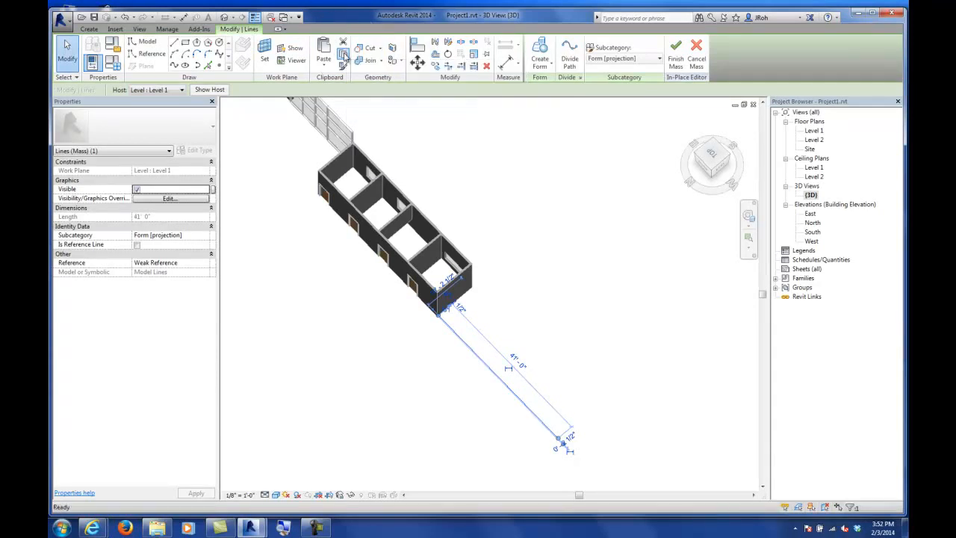
pyautogui.click(324, 67)
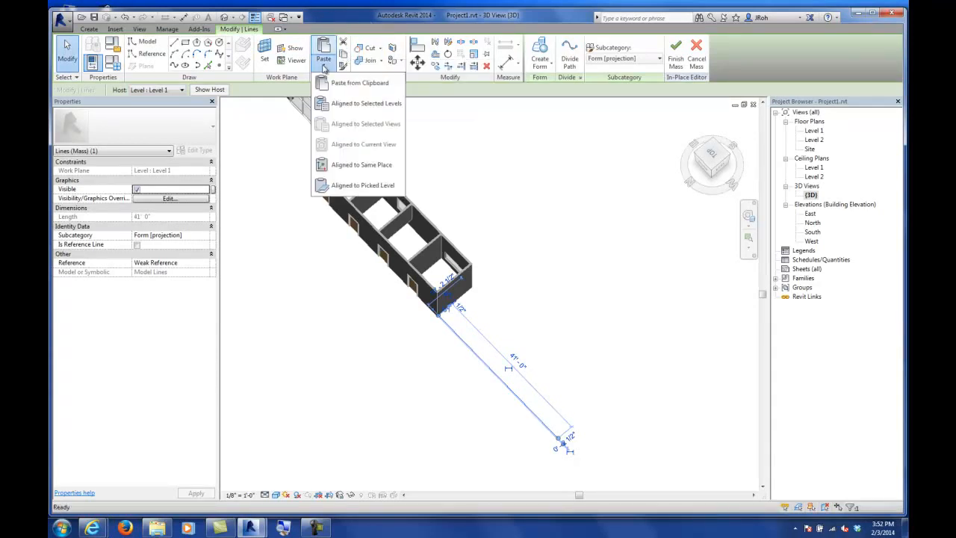
pyautogui.click(346, 104)
pyautogui.click(429, 206)
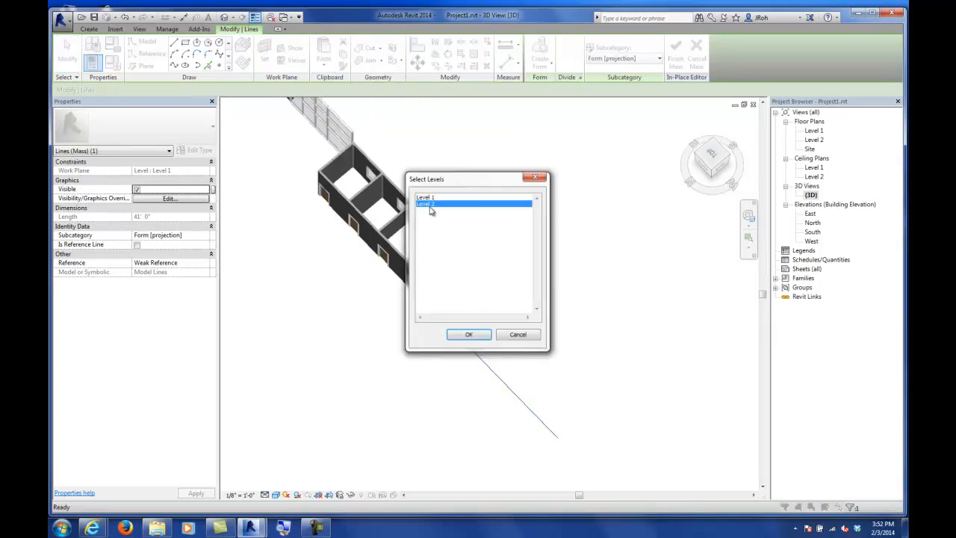
pyautogui.click(467, 336)
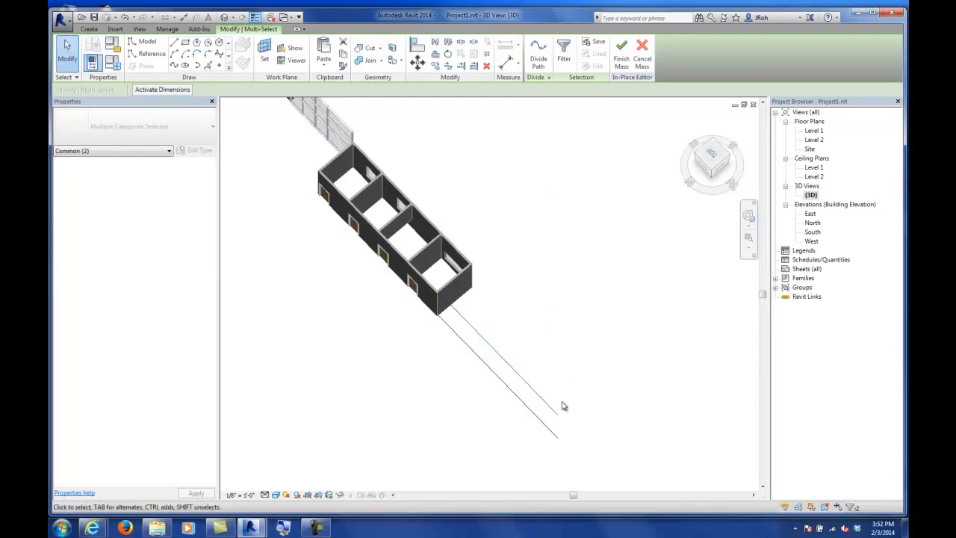
# Step: Select both model lines and create a flat surface form between them
pyautogui.click(586, 421)
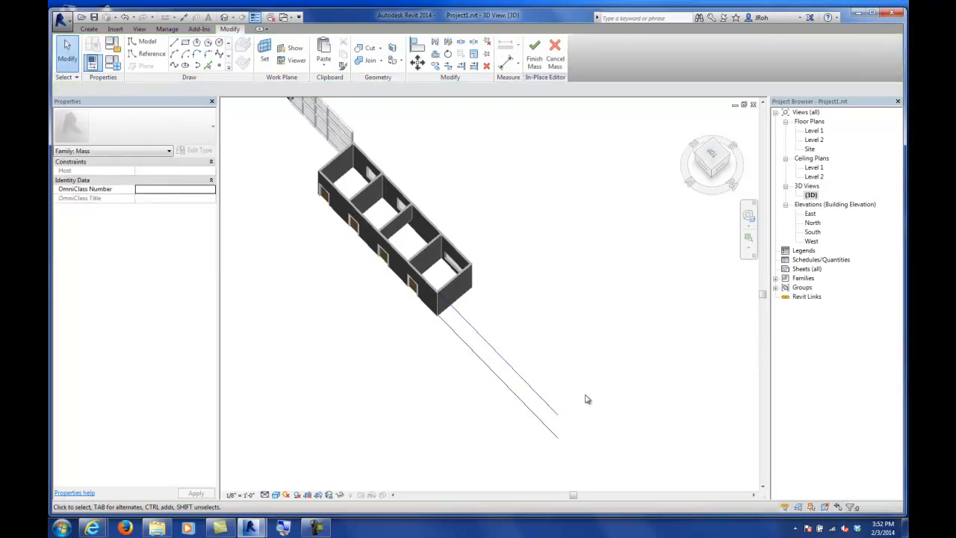
pyautogui.moveTo(548, 457); pyautogui.dragTo(547, 457)
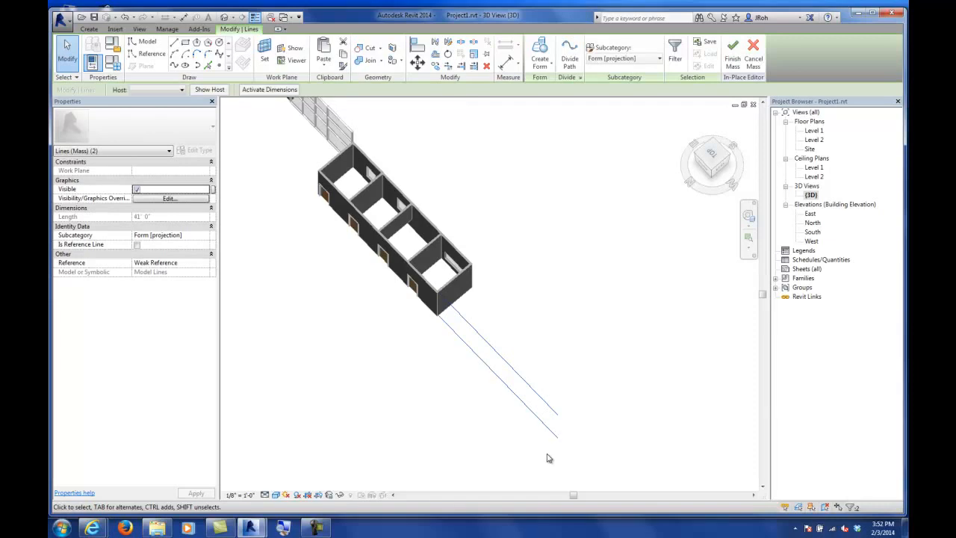
pyautogui.click(566, 439)
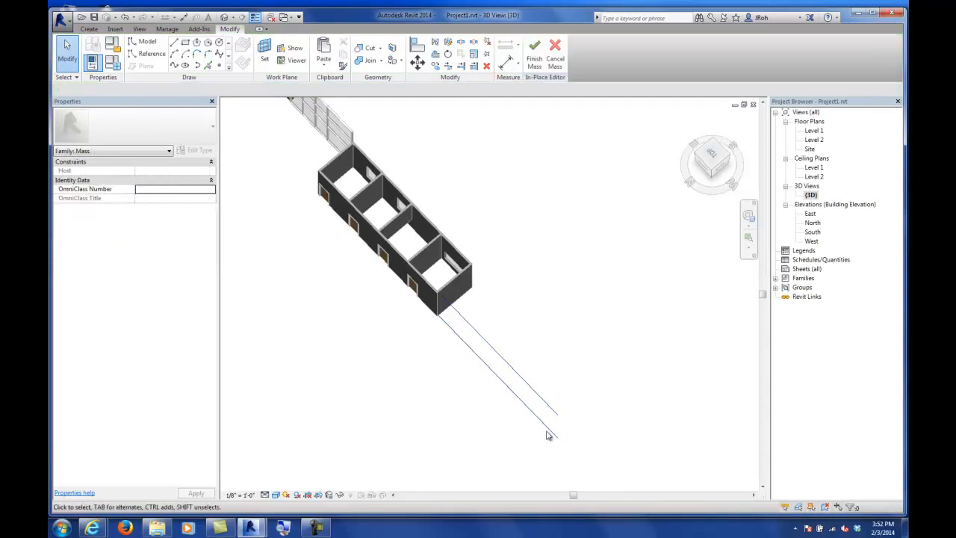
pyautogui.click(547, 427)
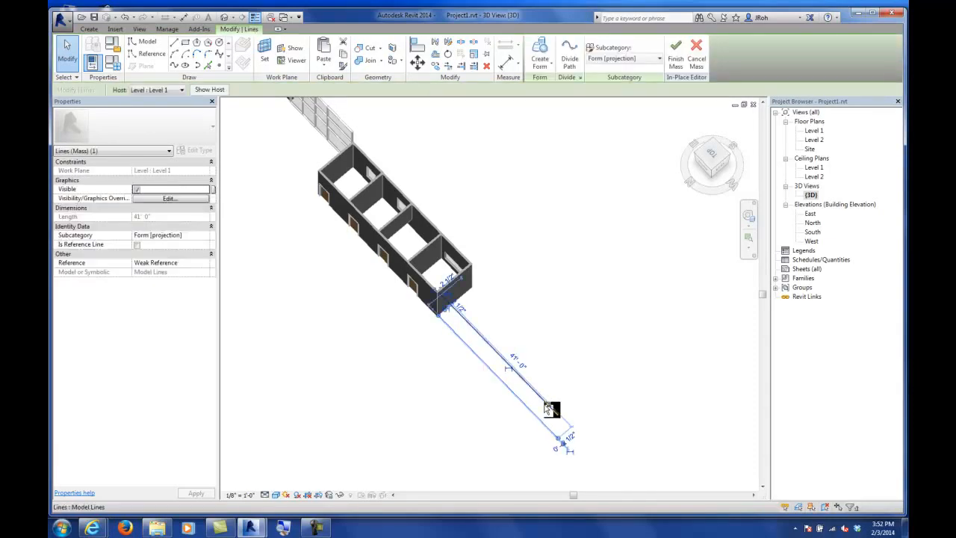
pyautogui.keyDown('ctrl'); pyautogui.click(551, 409); pyautogui.keyUp('ctrl')
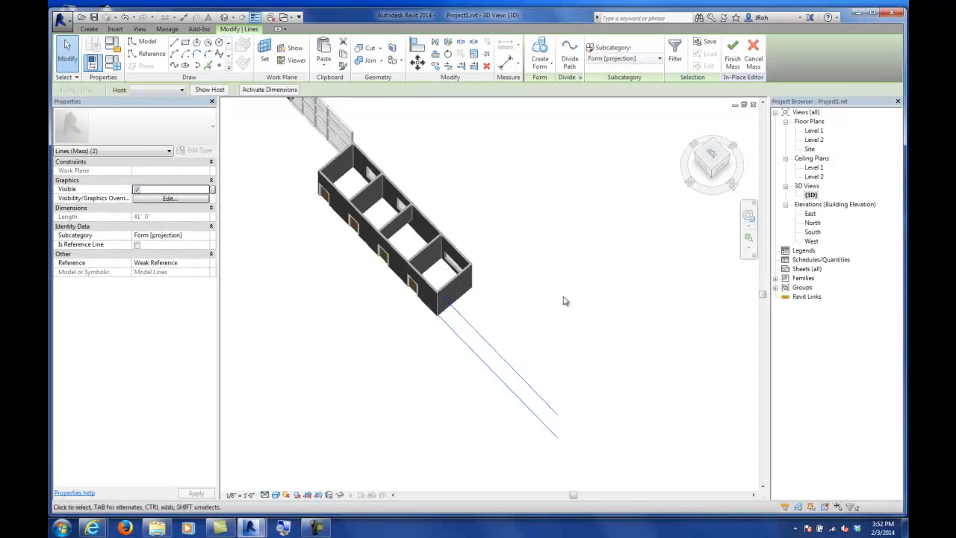
pyautogui.click(545, 67)
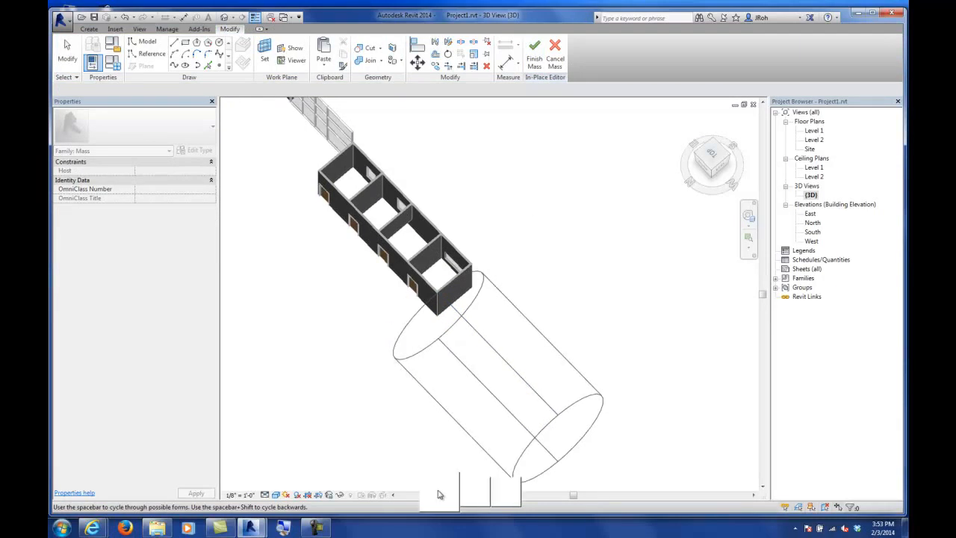
pyautogui.click(502, 493)
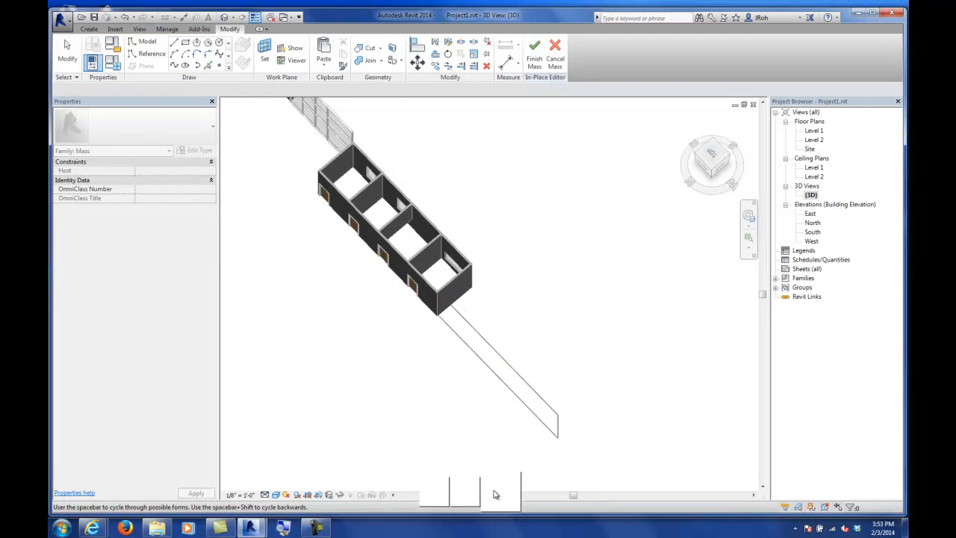
pyautogui.click(436, 493)
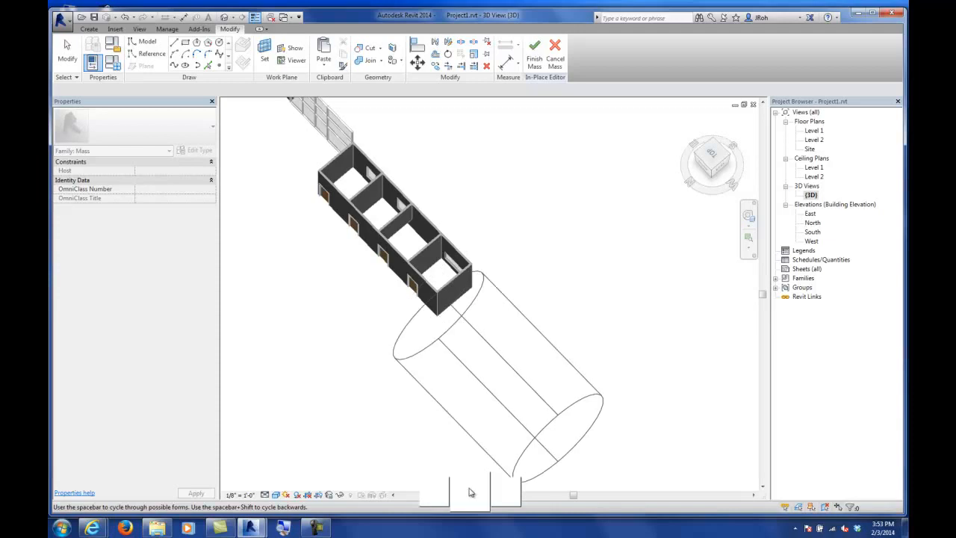
pyautogui.click(500, 493)
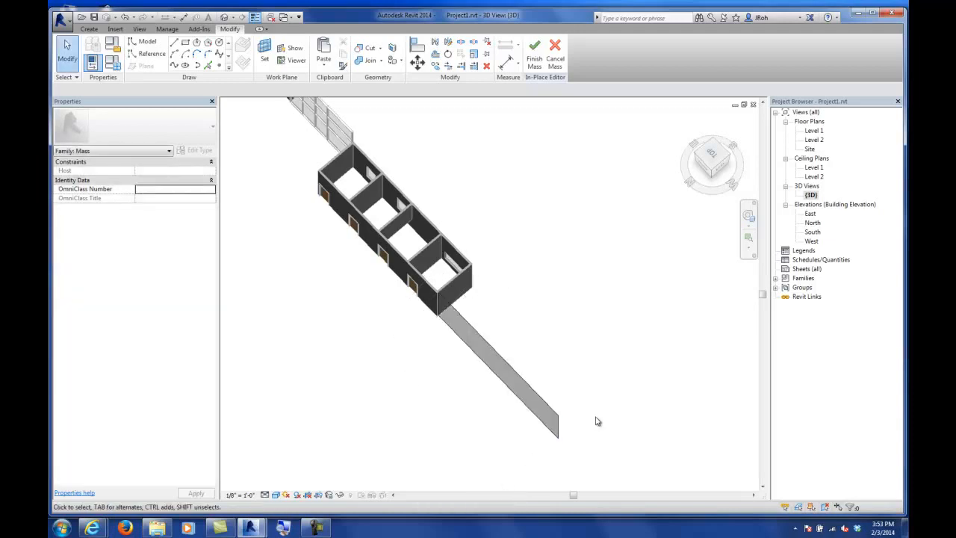
# Step: Slant the new surface by shifting its top edge sideways, then finish the in-place mass
pyautogui.click(515, 377)
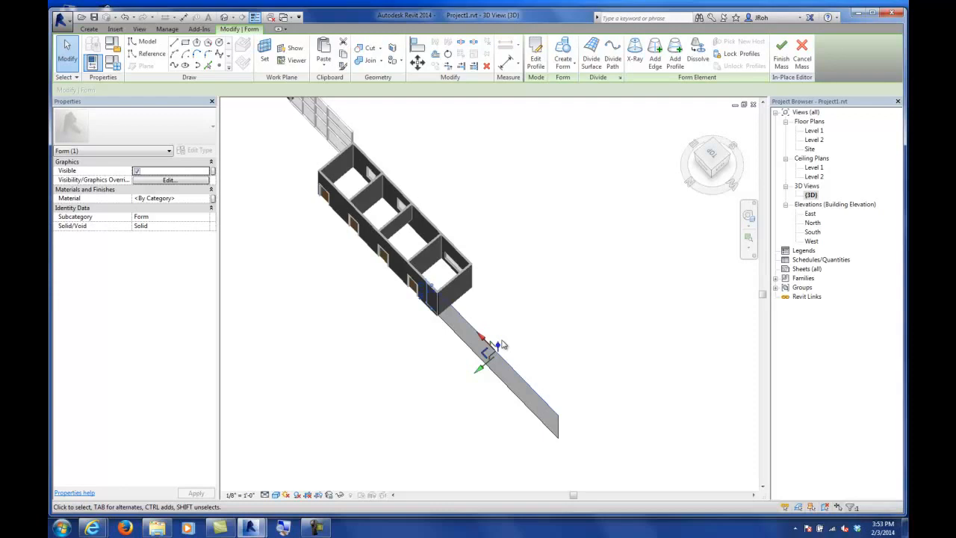
pyautogui.keyDown('shift'); pyautogui.moveTo(482, 397); pyautogui.dragTo(504, 309, button='middle'); pyautogui.keyUp('shift')
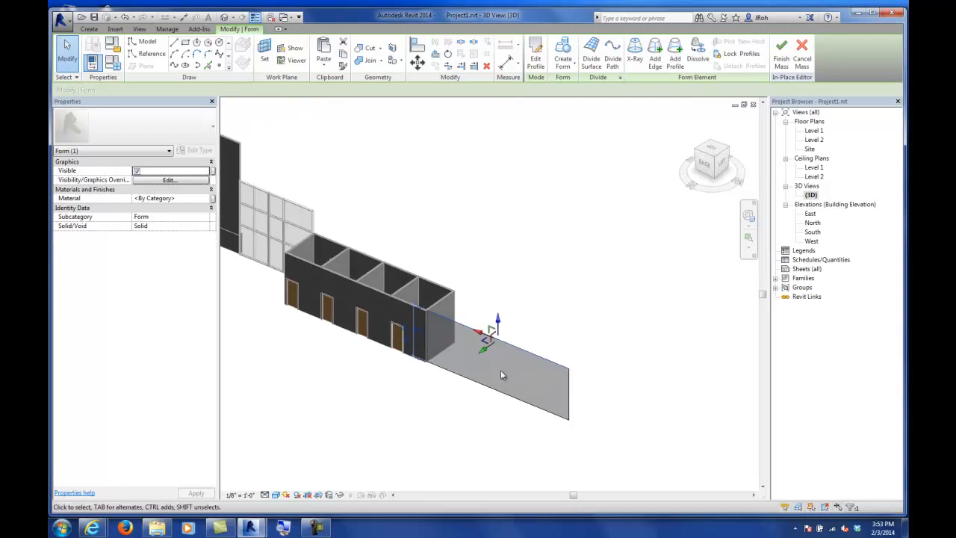
pyautogui.moveTo(497, 322); pyautogui.dragTo(475, 317)
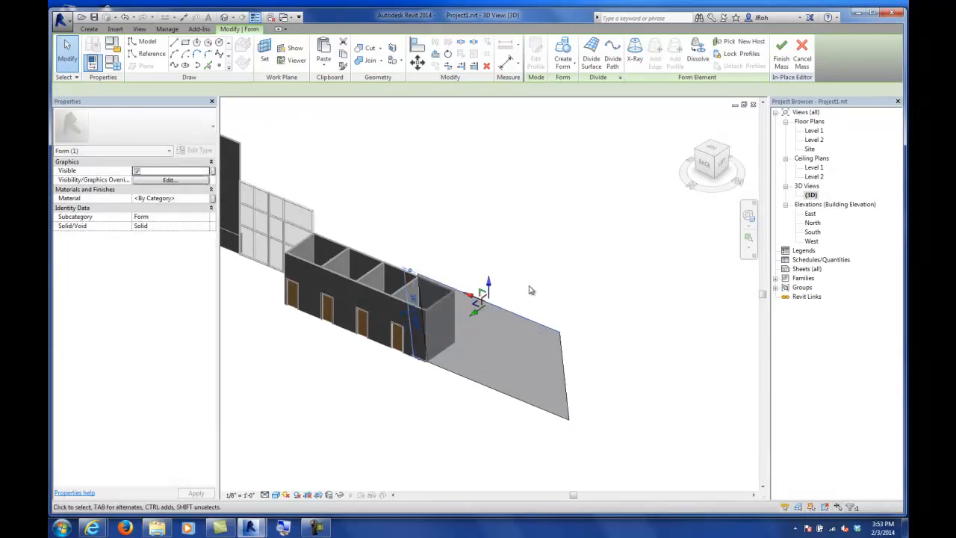
pyautogui.click(530, 288)
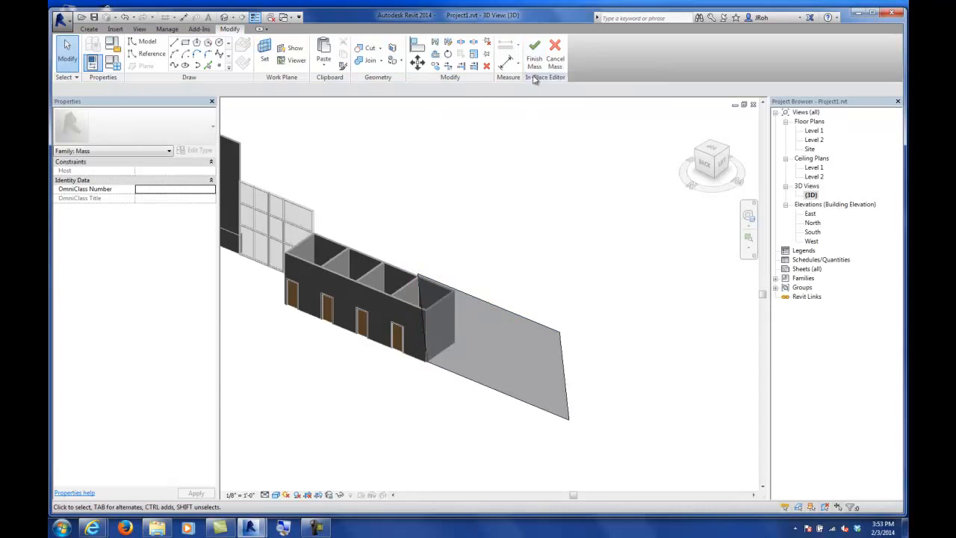
pyautogui.click(535, 60)
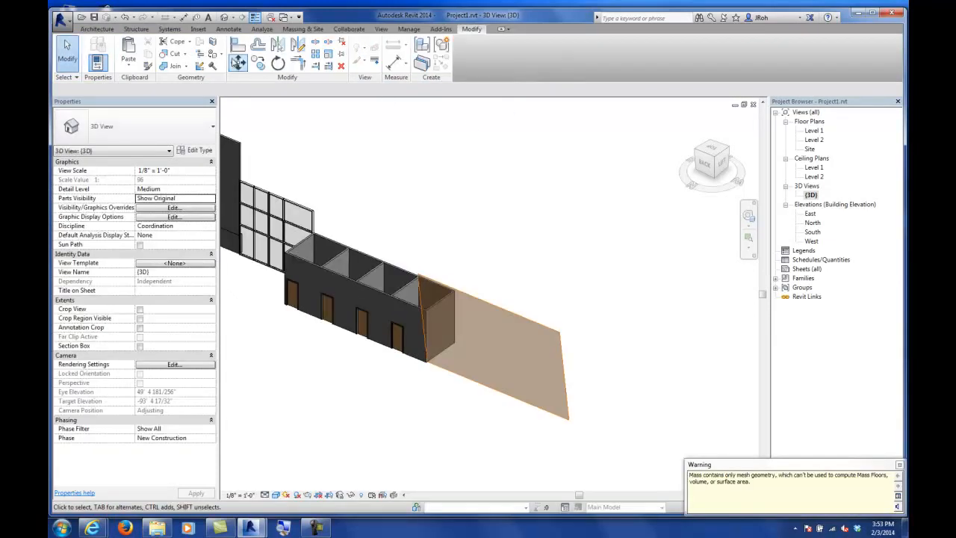
# Step: Place a Generic - 8" basic wall by face on the new slanted mass surface
pyautogui.click(98, 28)
pyautogui.click(95, 47)
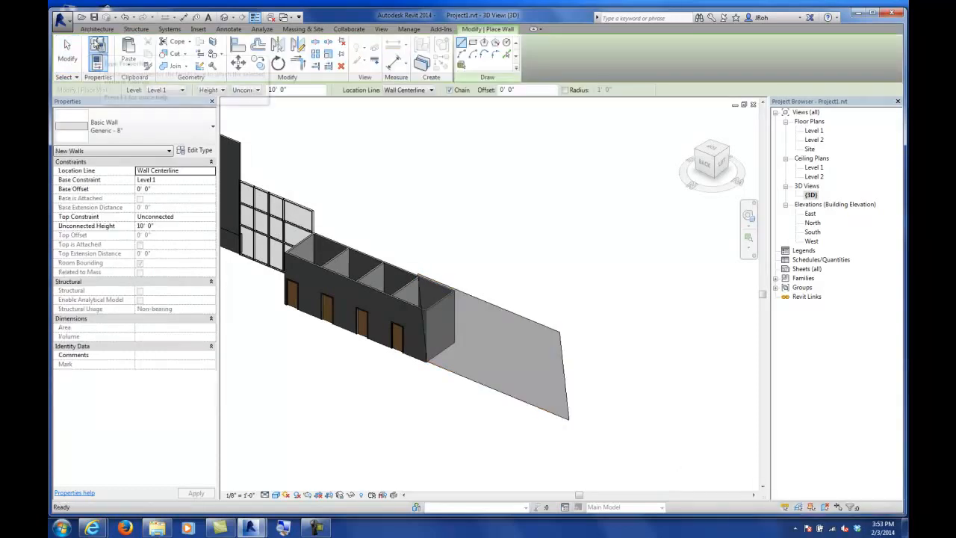
pyautogui.click(95, 30)
pyautogui.click(94, 66)
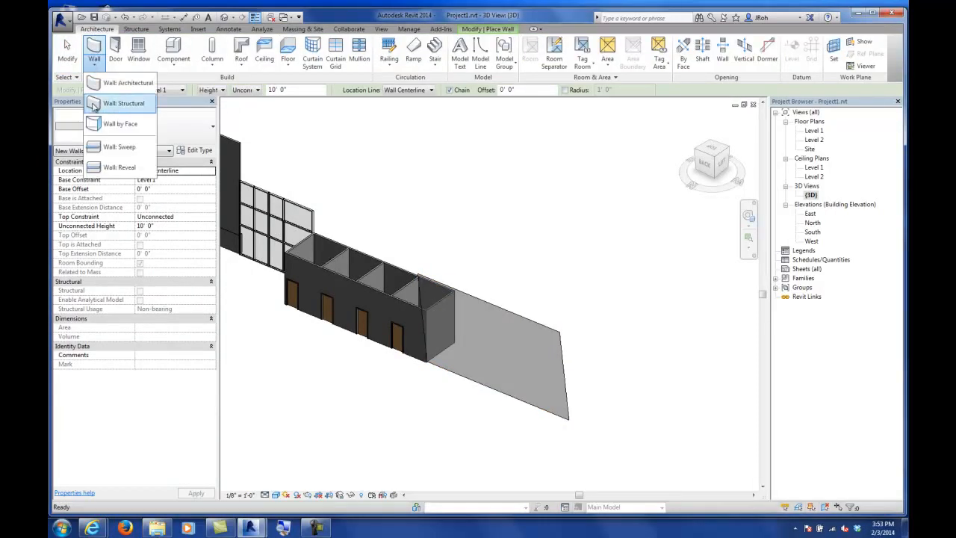
pyautogui.click(112, 132)
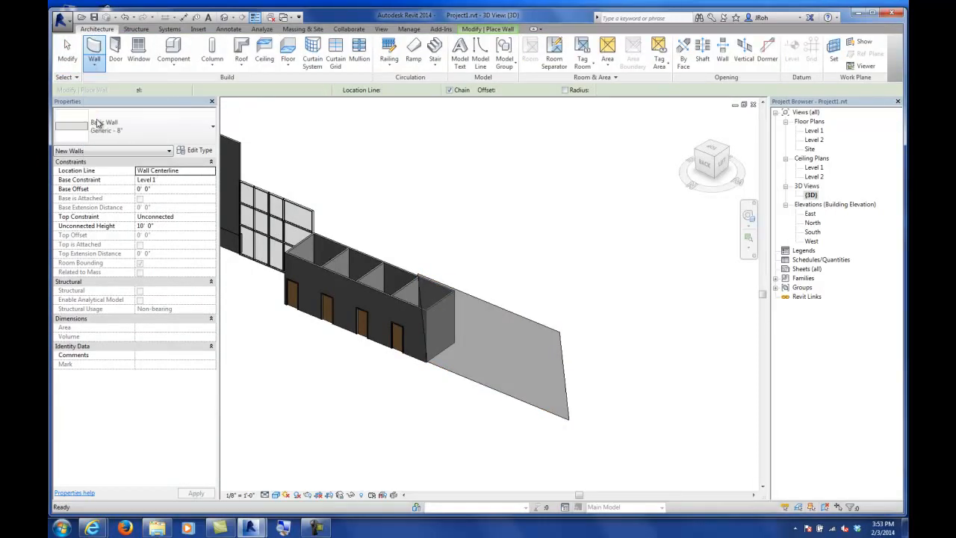
pyautogui.click(472, 297)
pyautogui.click(66, 51)
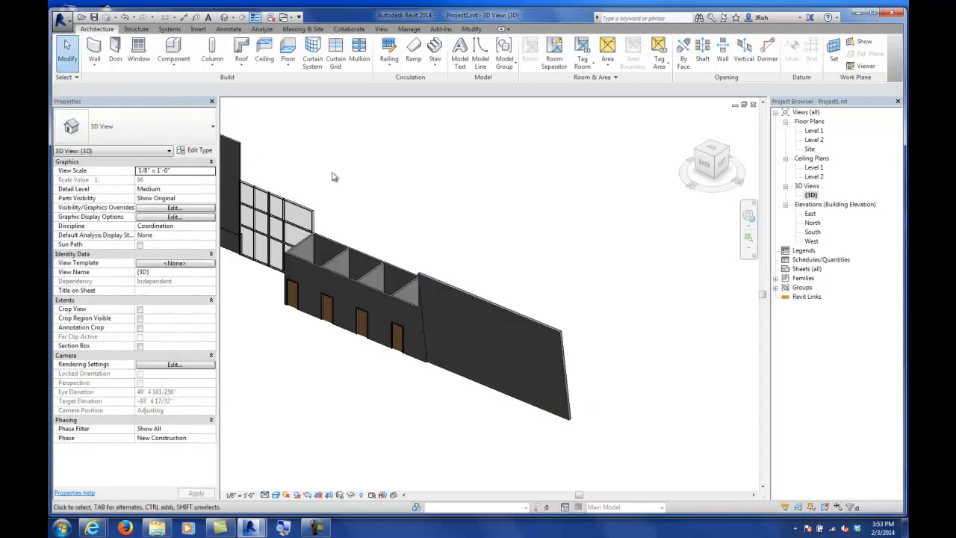
pyautogui.click(301, 29)
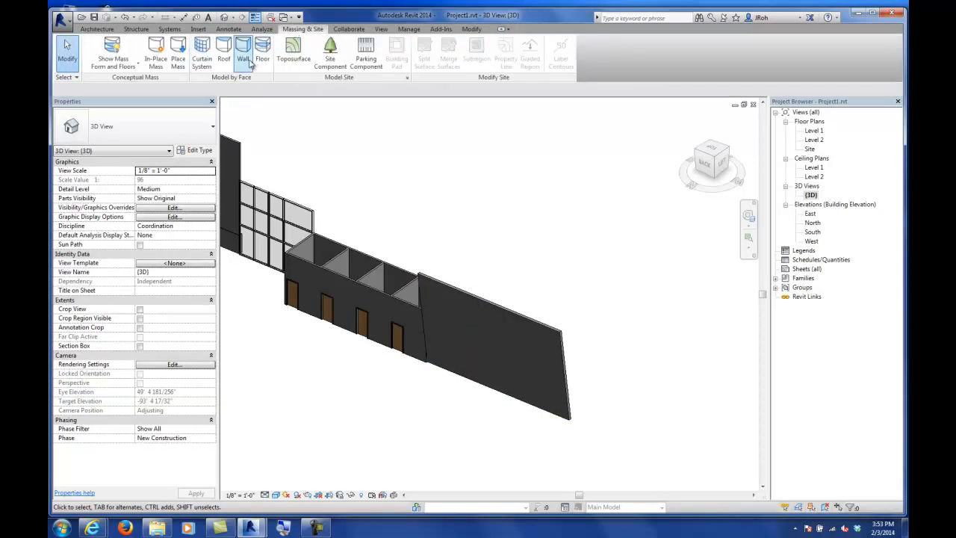
pyautogui.click(98, 30)
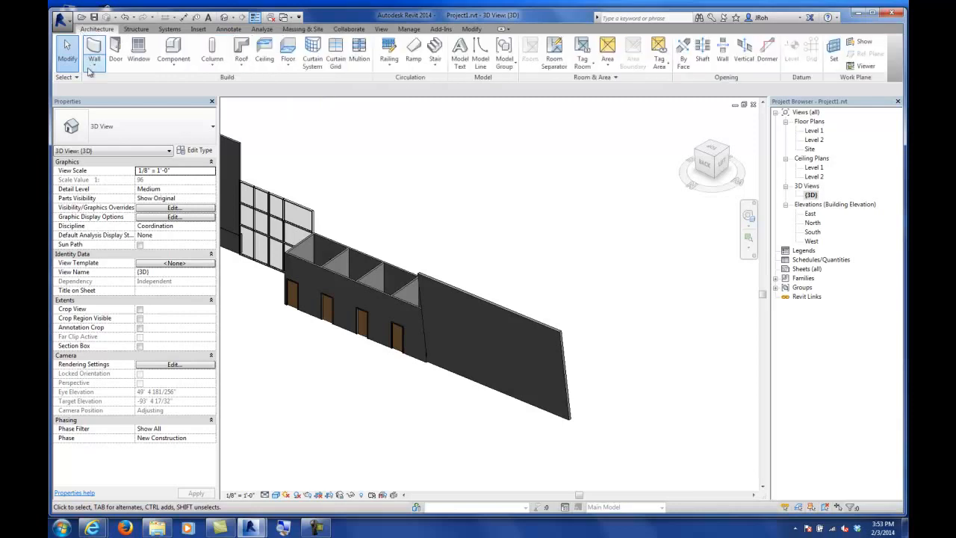
pyautogui.click(94, 67)
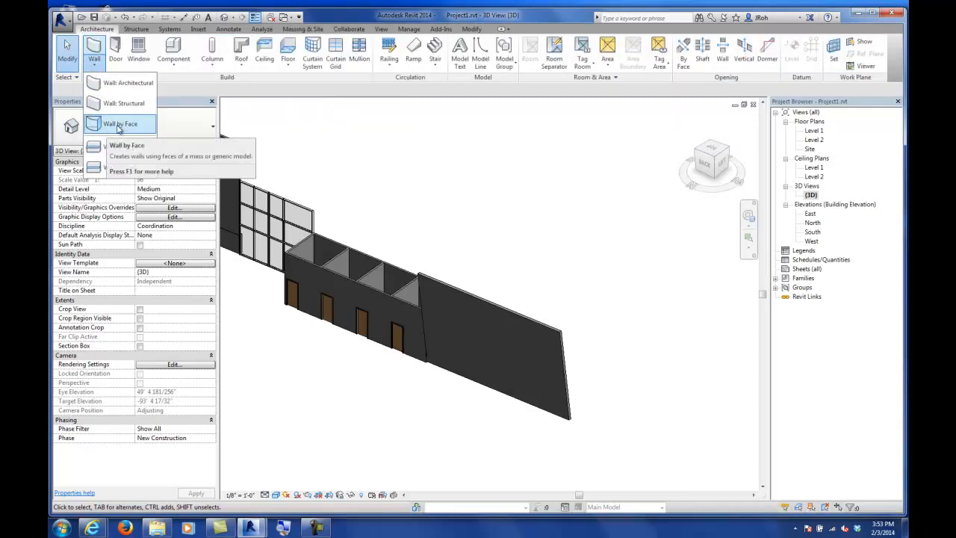
pyautogui.click(116, 83)
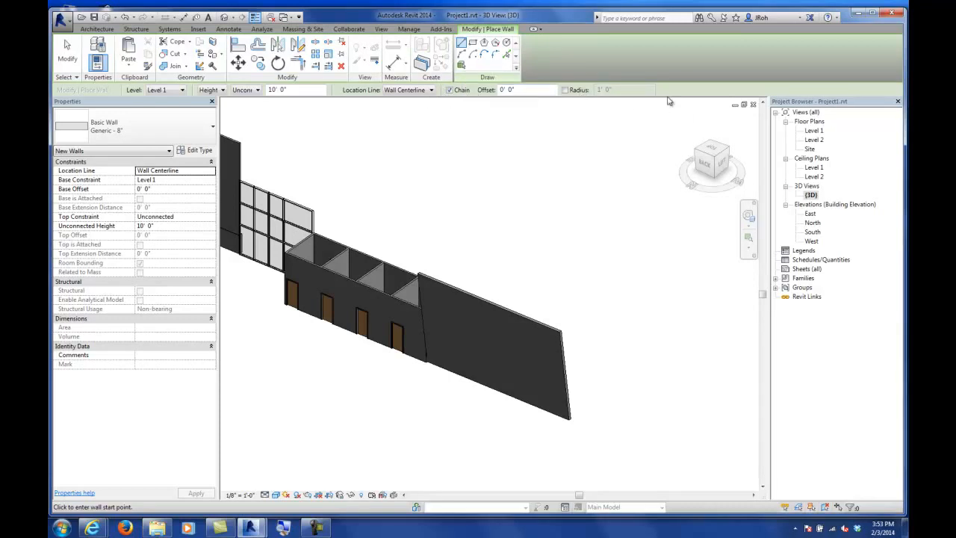
pyautogui.click(67, 52)
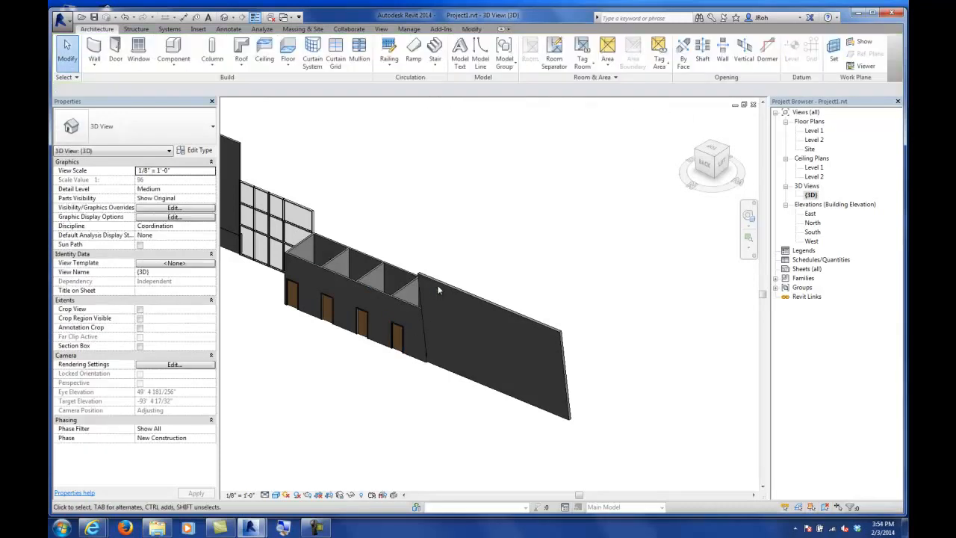
# Step: Delete the basic wall placed on the slanted mass face
pyautogui.click(439, 287)
pyautogui.press('Delete')
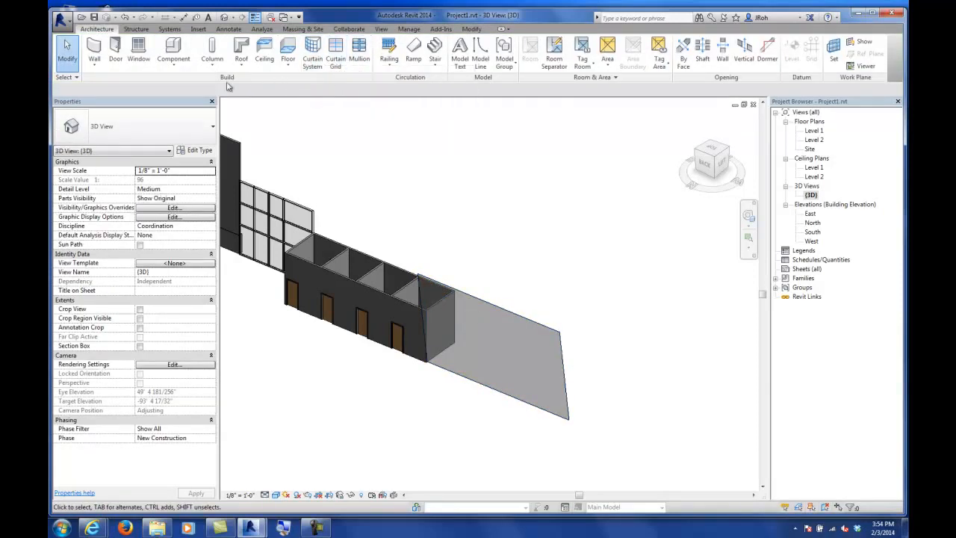
# Step: Try to place a Storefront curtain wall by picking the slanted mass face
pyautogui.click(96, 66)
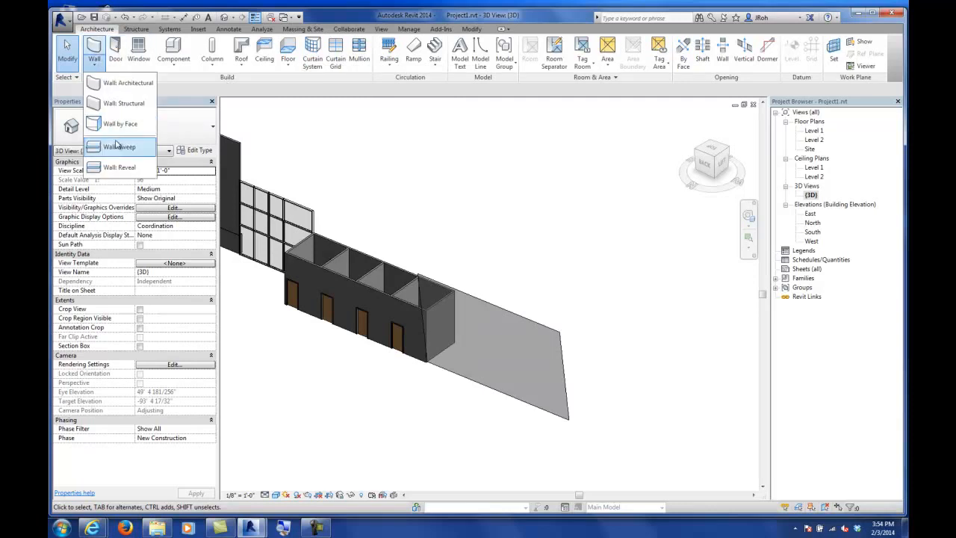
pyautogui.click(112, 82)
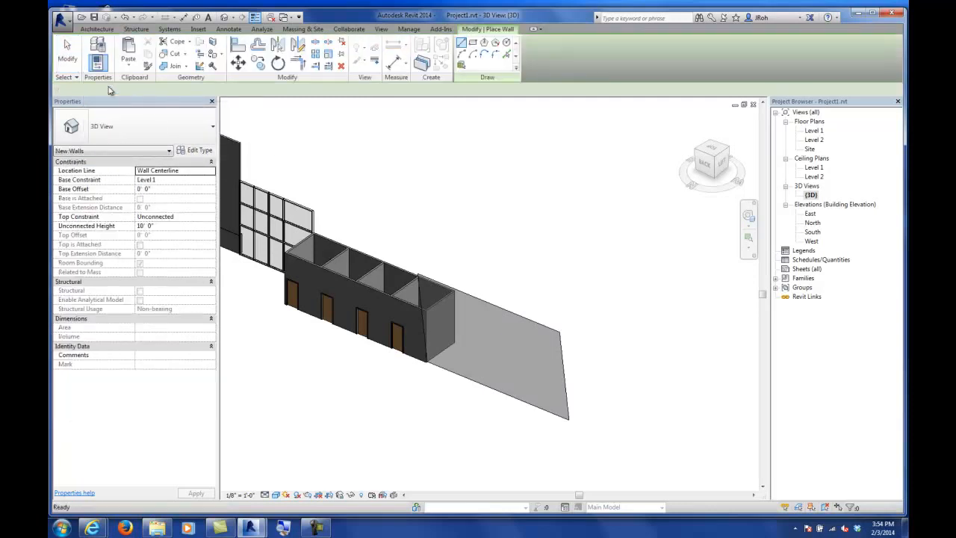
pyautogui.click(148, 132)
pyautogui.moveTo(211, 223); pyautogui.dragTo(213, 297)
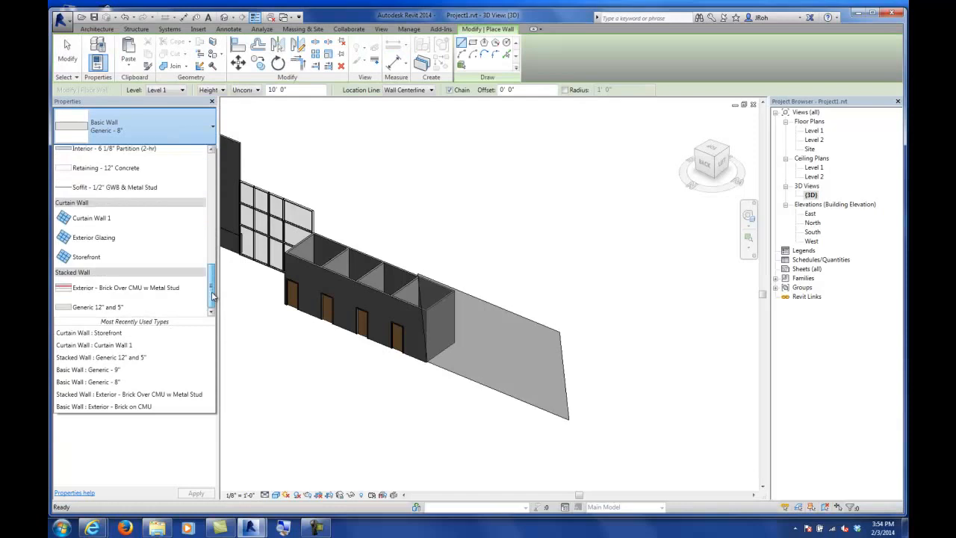
pyautogui.click(95, 259)
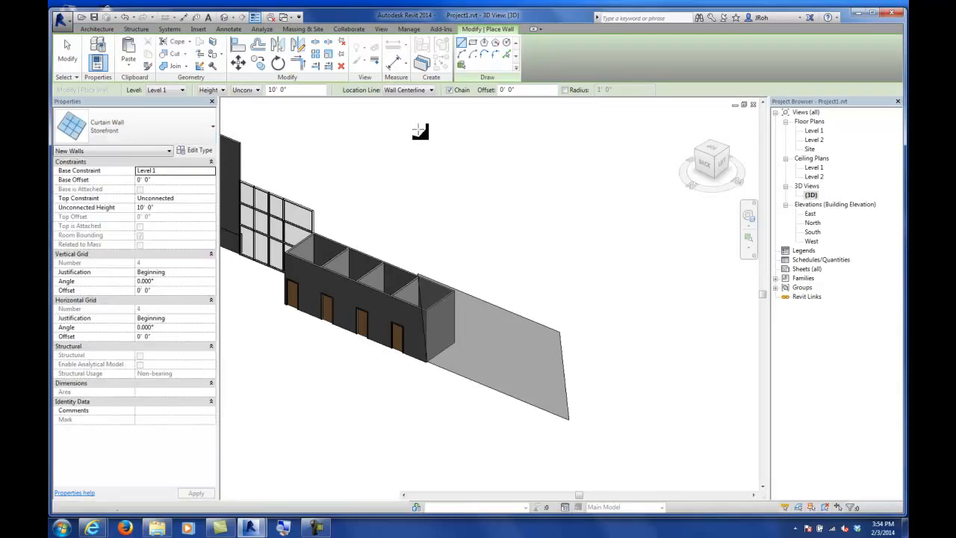
pyautogui.click(461, 65)
pyautogui.click(480, 303)
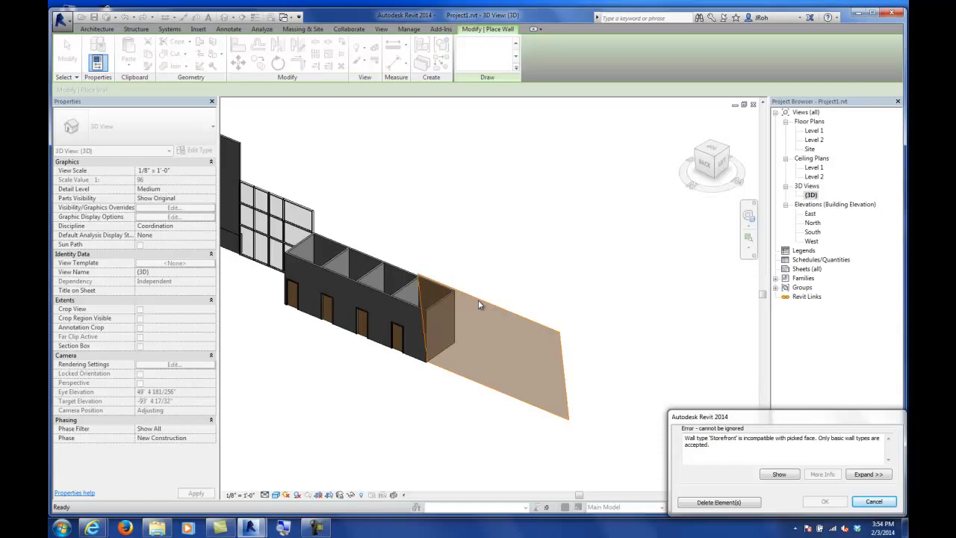
pyautogui.click(874, 501)
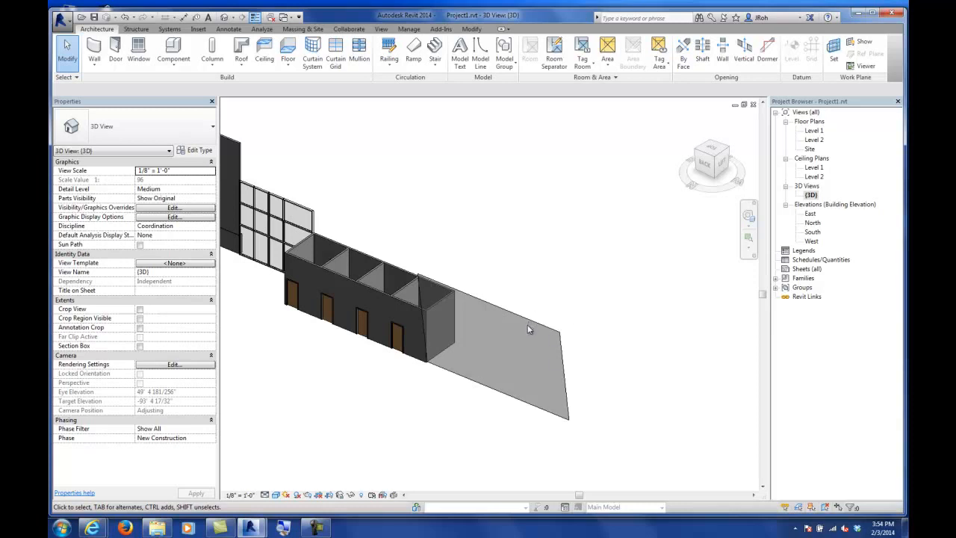
# Step: Start a curtain system by face and set its type's Grid 1 spacing to 5'
pyautogui.click(314, 57)
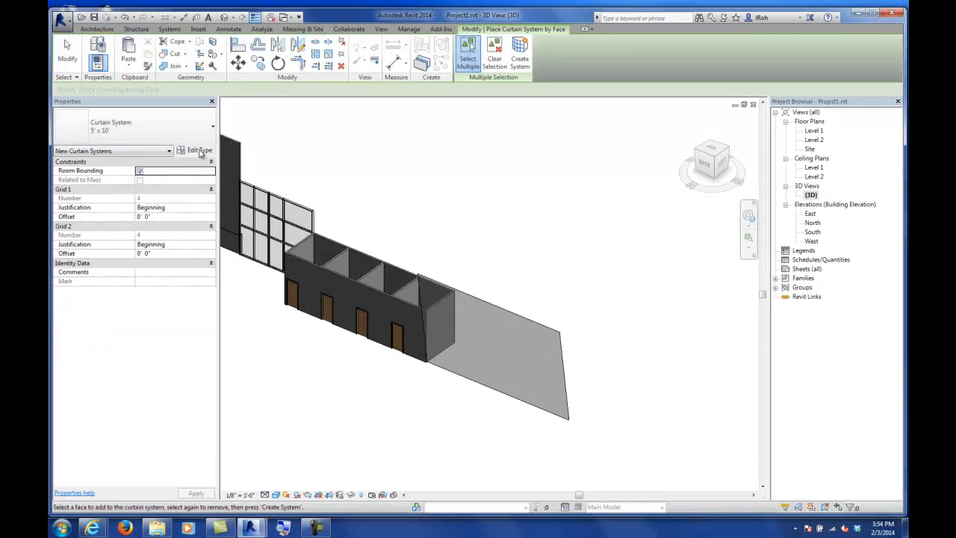
pyautogui.click(198, 152)
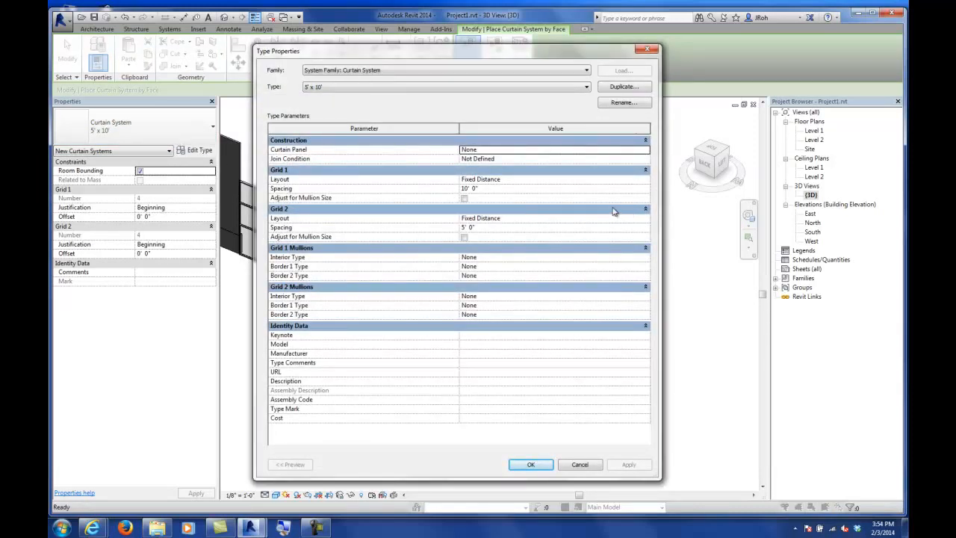
pyautogui.click(488, 190)
pyautogui.write('5')
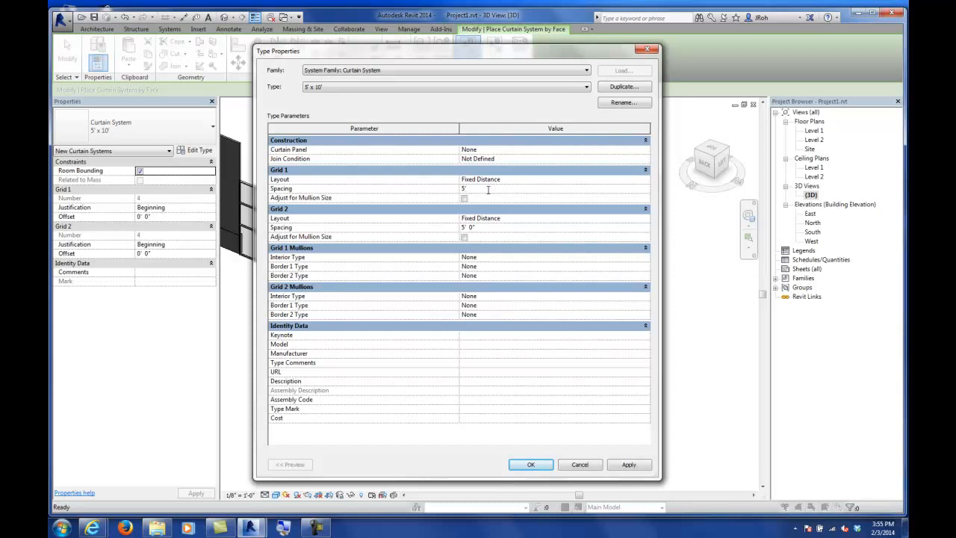
pyautogui.press('Return')
# Step: Set the curtain panel to System Panel : Glazed and the Grid 2 spacing to 8'
pyautogui.click(495, 151)
pyautogui.click(645, 150)
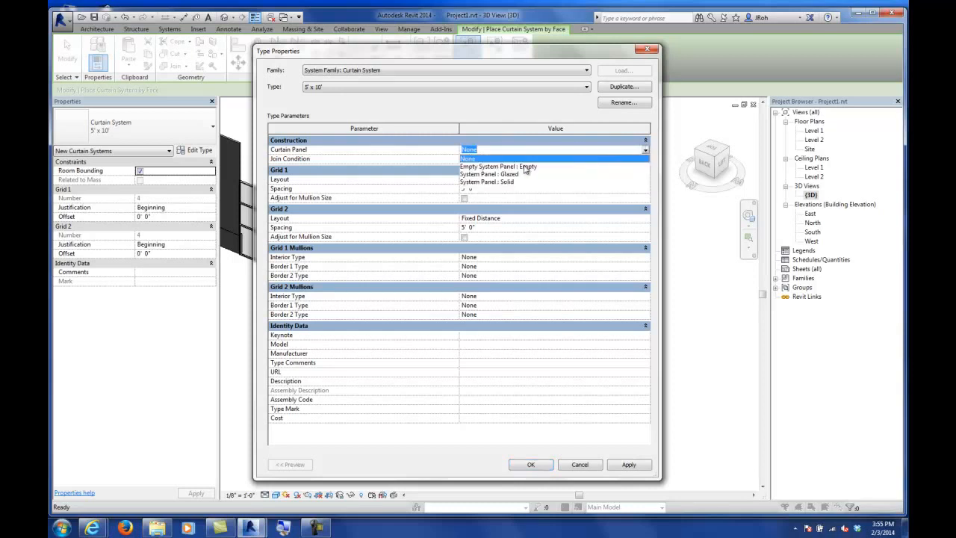
pyautogui.click(493, 174)
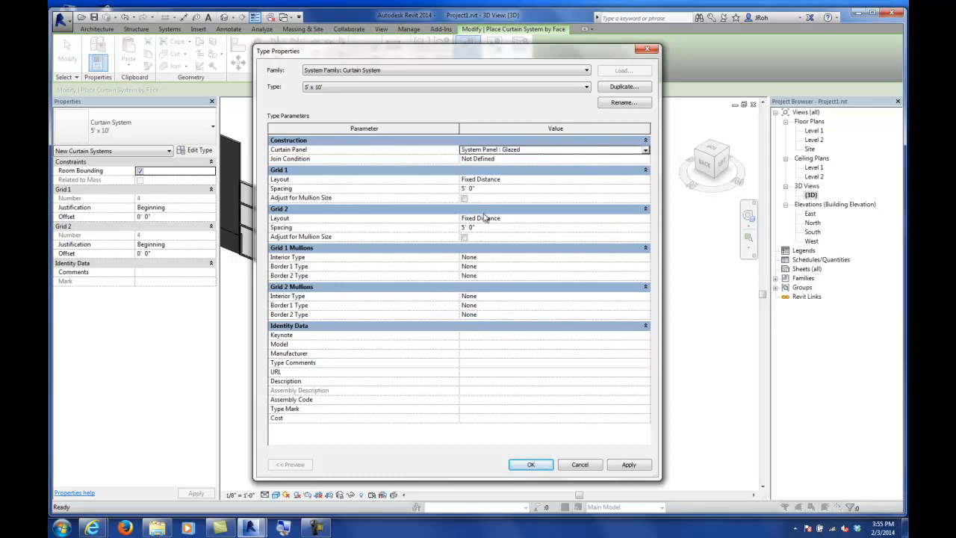
pyautogui.click(481, 228)
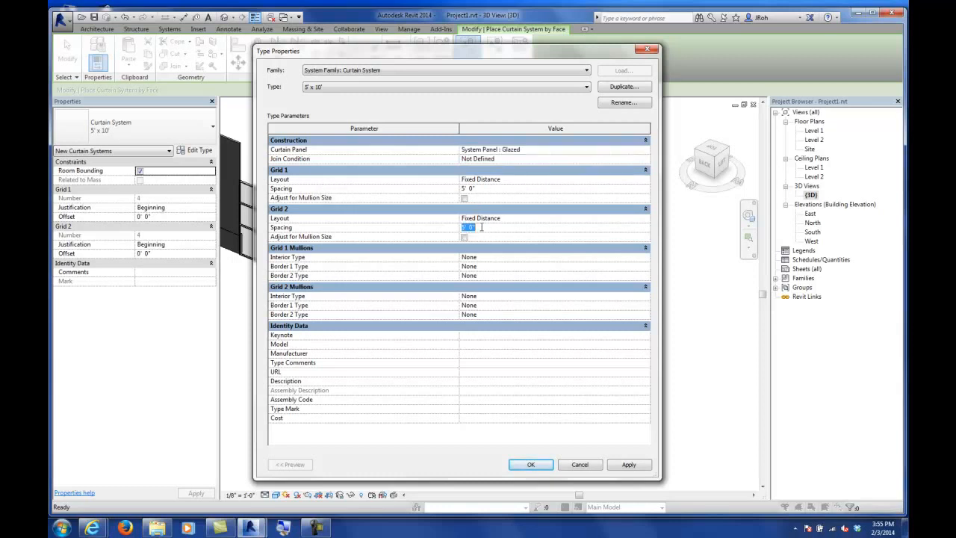
pyautogui.write('8')
pyautogui.press('Return')
# Step: Set all interior and border mullions of both grids to Rectangular Mullion : 2" x 6" and apply the type
pyautogui.click(494, 258)
pyautogui.click(645, 258)
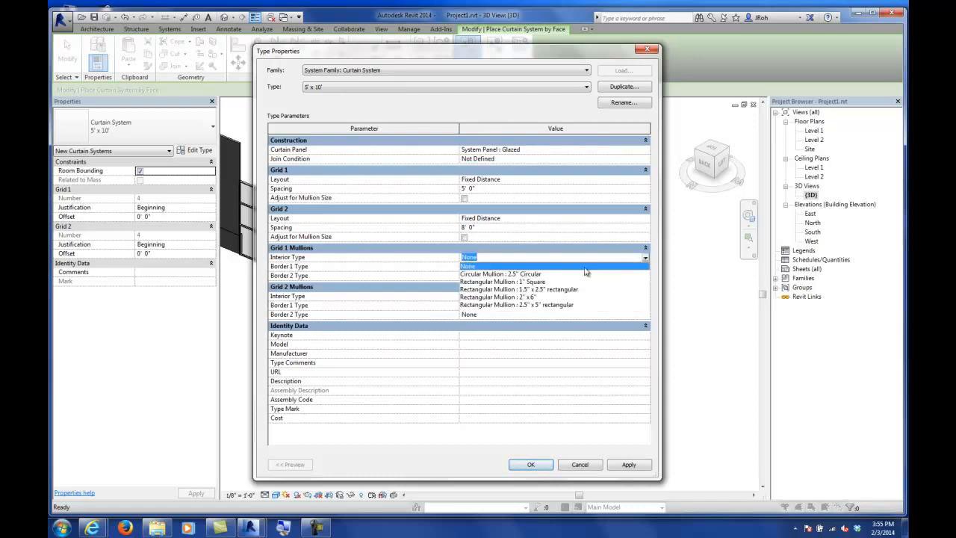
pyautogui.click(533, 297)
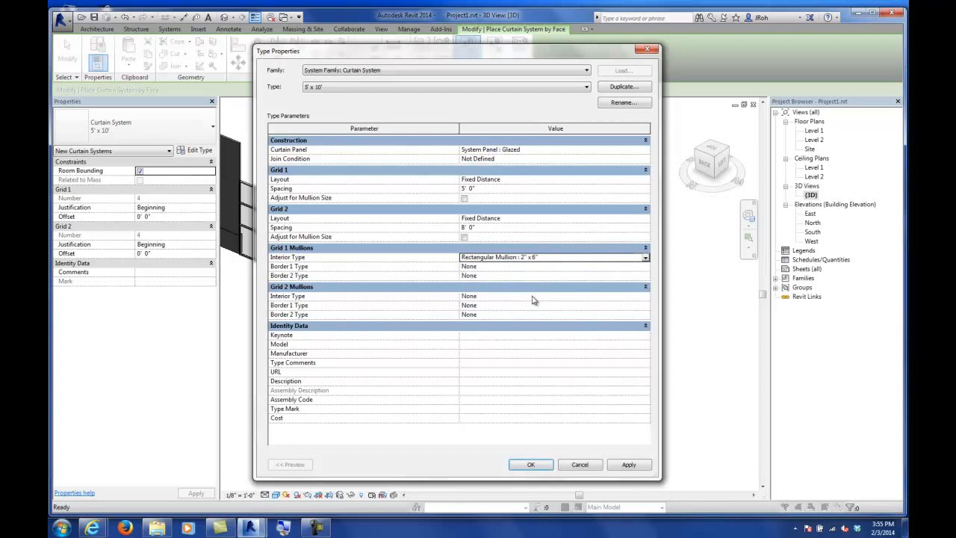
pyautogui.click(551, 257)
pyautogui.hotkey('ctrl', 'c')
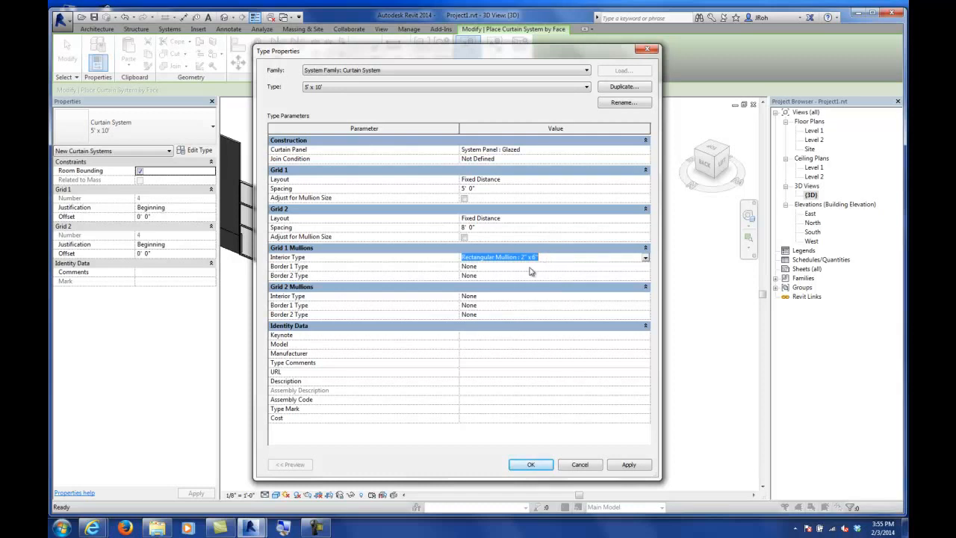
pyautogui.click(530, 266)
pyautogui.hotkey('ctrl', 'v')
pyautogui.click(525, 276)
pyautogui.hotkey('ctrl', 'v')
pyautogui.click(521, 296)
pyautogui.hotkey('ctrl', 'v')
pyautogui.click(520, 306)
pyautogui.hotkey('ctrl', 'v')
pyautogui.click(520, 315)
pyautogui.hotkey('ctrl', 'v')
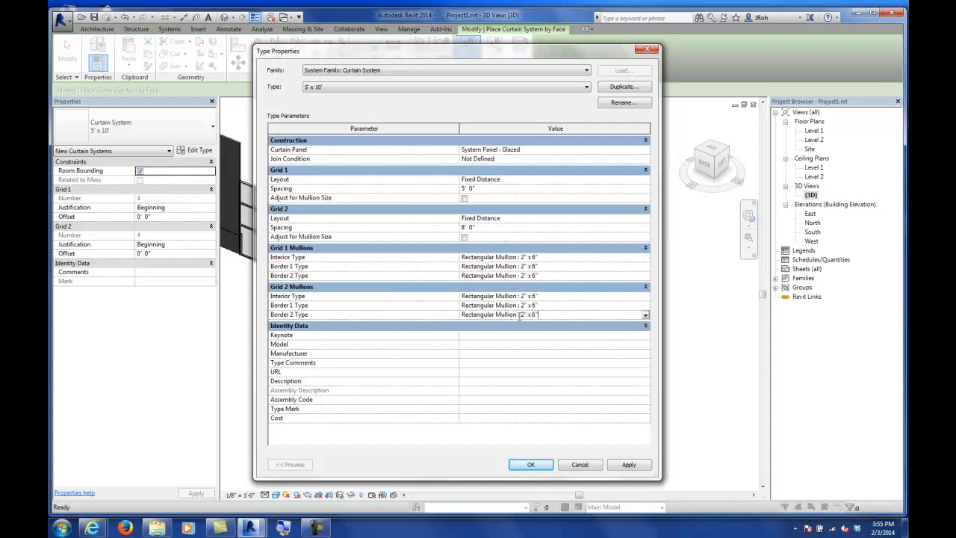
pyautogui.click(532, 465)
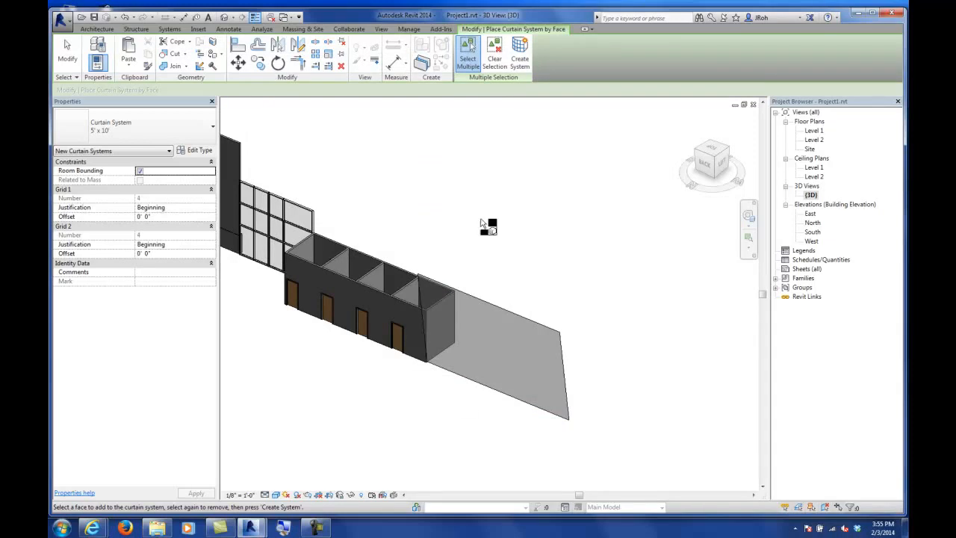
# Step: Pick the slanted mass face and create the curtain system on it
pyautogui.click(507, 310)
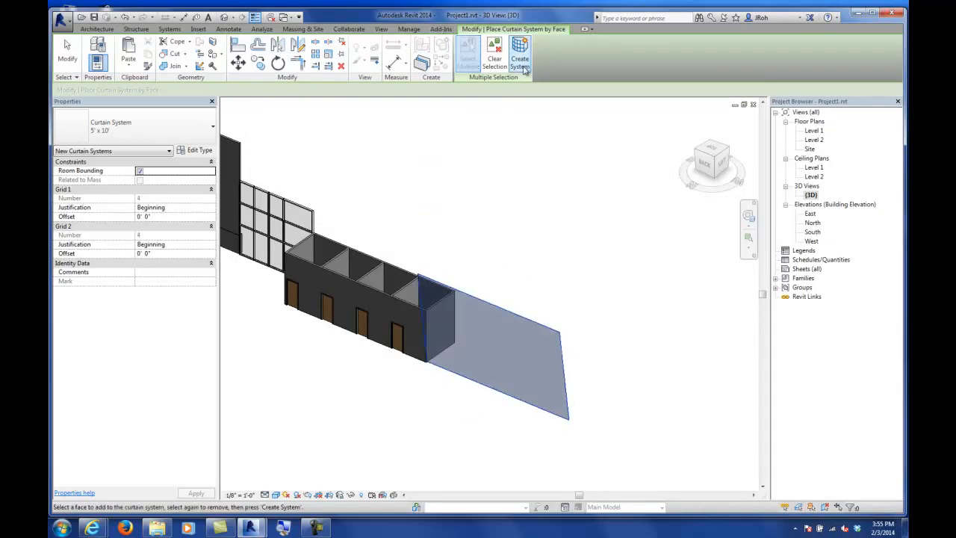
pyautogui.click(523, 63)
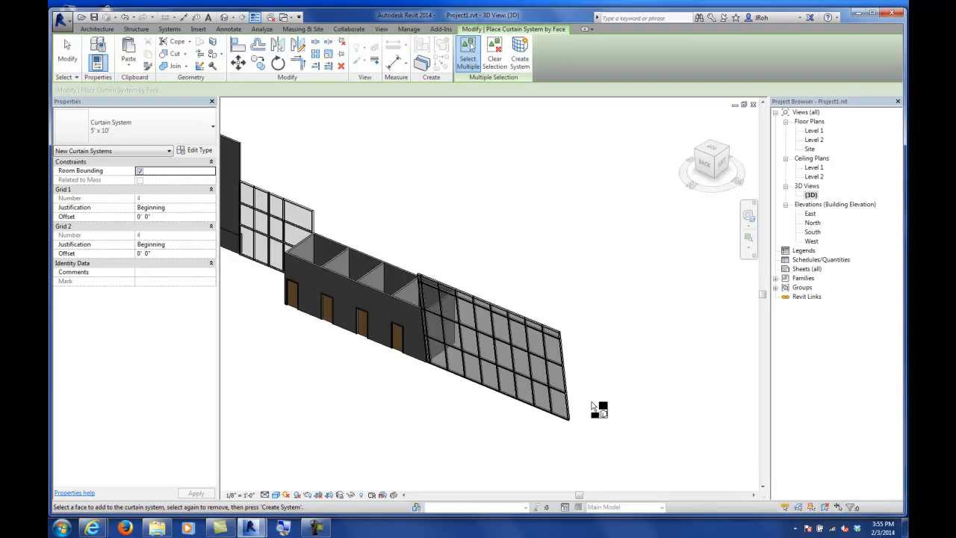
pyautogui.click(67, 53)
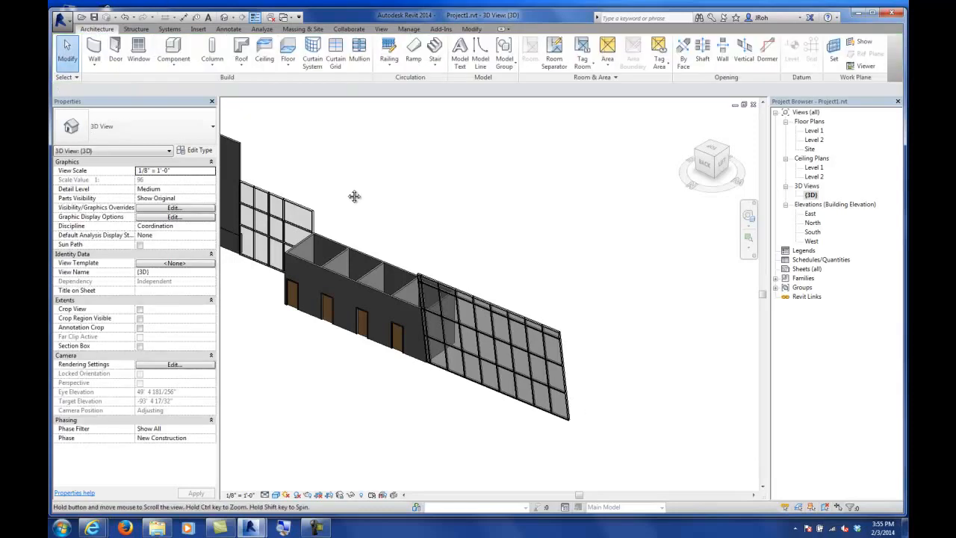
# Step: Examine the building model in 3D from the other side
pyautogui.scroll(-5, 353, 196)
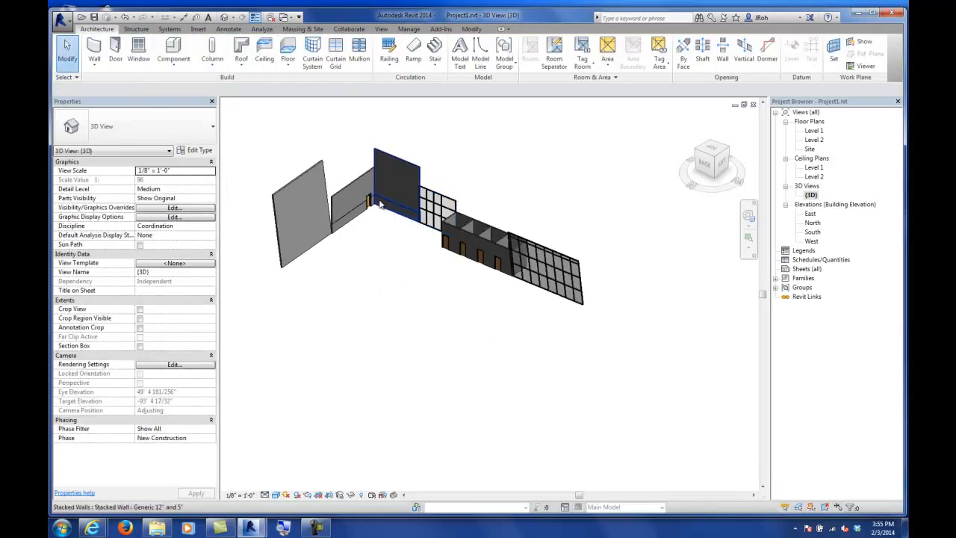
pyautogui.click(372, 203)
pyautogui.keyDown('shift'); pyautogui.moveTo(327, 237); pyautogui.dragTo(471, 261, button='middle'); pyautogui.keyUp('shift')
pyautogui.scroll(5, 473, 261)
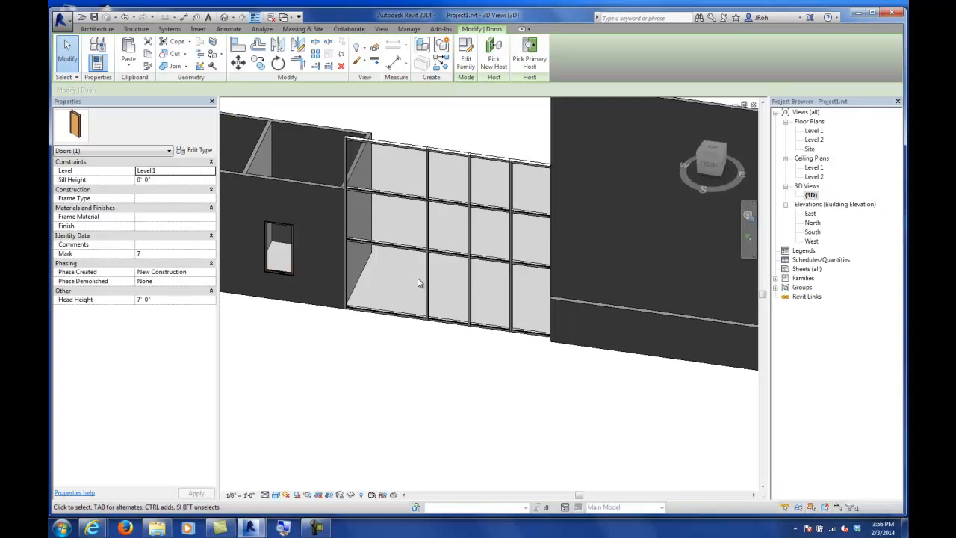
# Step: Open the Level 1 floor plan and from it open the South elevation view
pyautogui.doubleClick(814, 131)
pyautogui.scroll(-3, 482, 395)
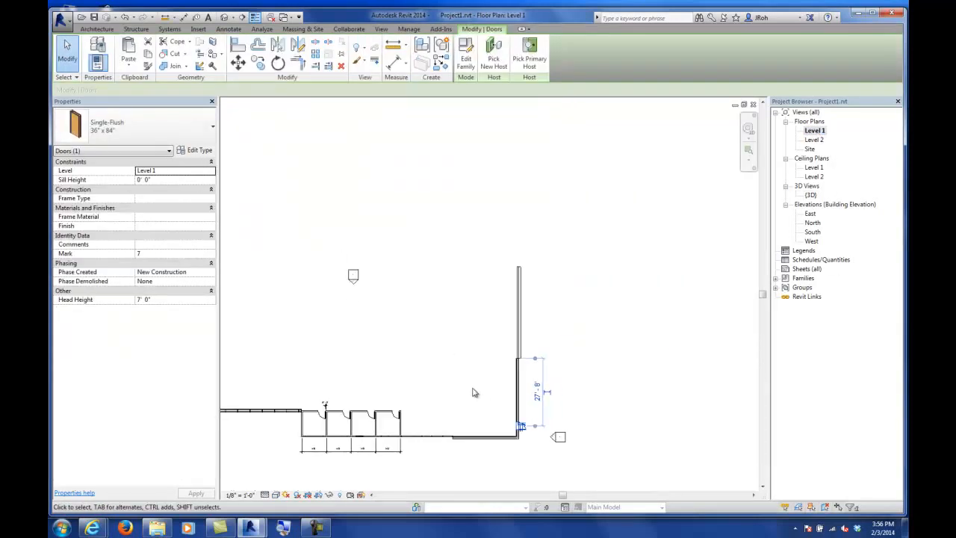
pyautogui.moveTo(464, 384); pyautogui.dragTo(661, 274, button='middle')
pyautogui.moveTo(632, 381)
pyautogui.mouseDown(button='middle')
pyautogui.moveTo(591, 351)
pyautogui.moveTo(538, 358)
pyautogui.mouseUp(button='middle')
pyautogui.doubleClick(498, 410)
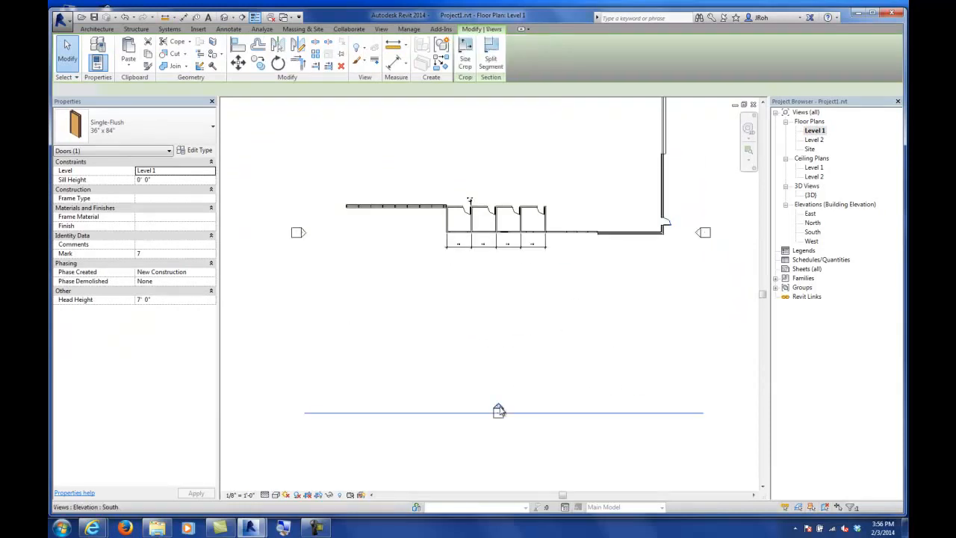
pyautogui.scroll(-1, 486, 448)
pyautogui.scroll(1, 514, 373)
pyautogui.moveTo(533, 358); pyautogui.dragTo(525, 361, button='middle')
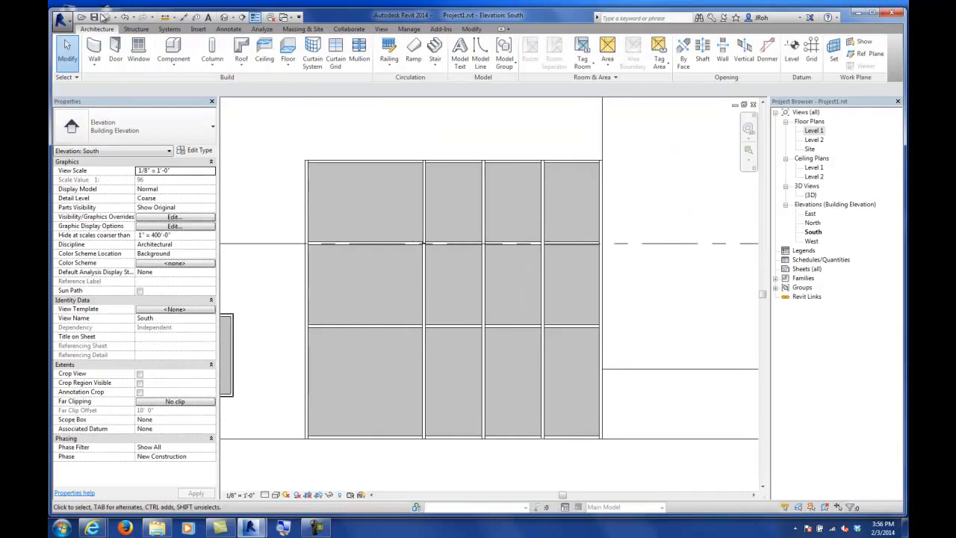
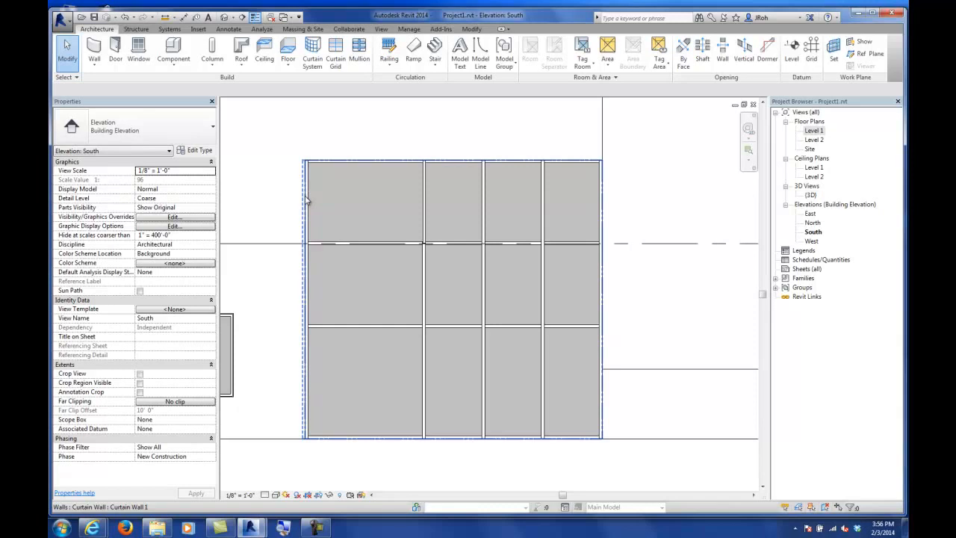
pyautogui.click(504, 30)
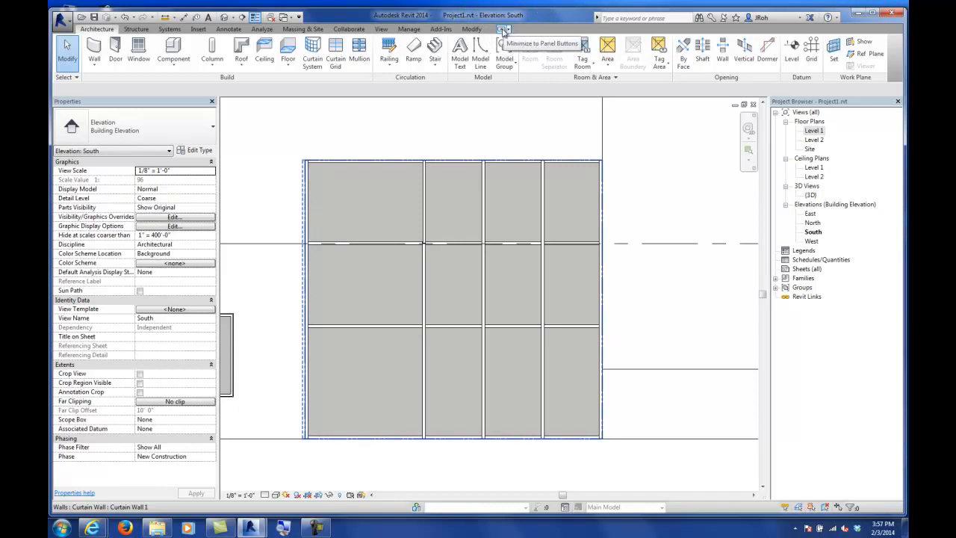
pyautogui.click(504, 30)
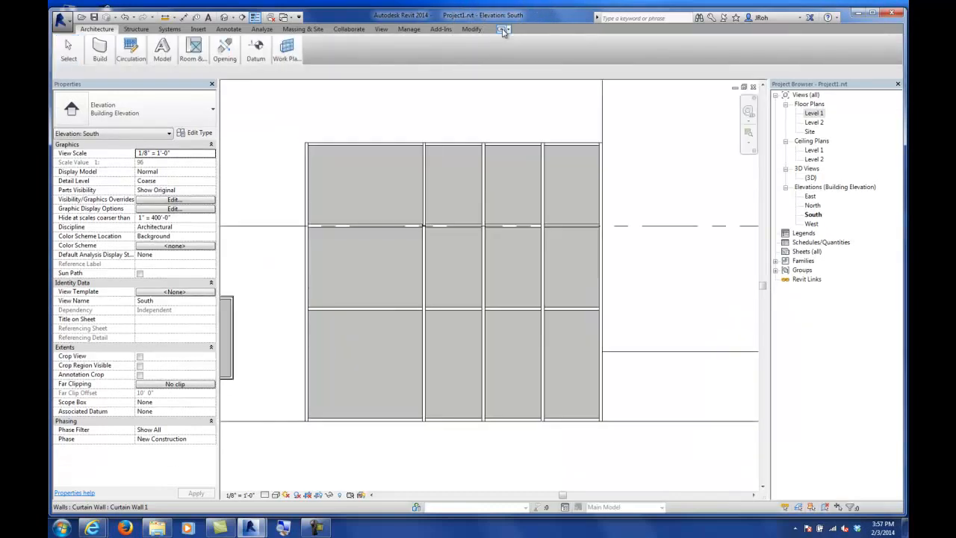
pyautogui.click(505, 30)
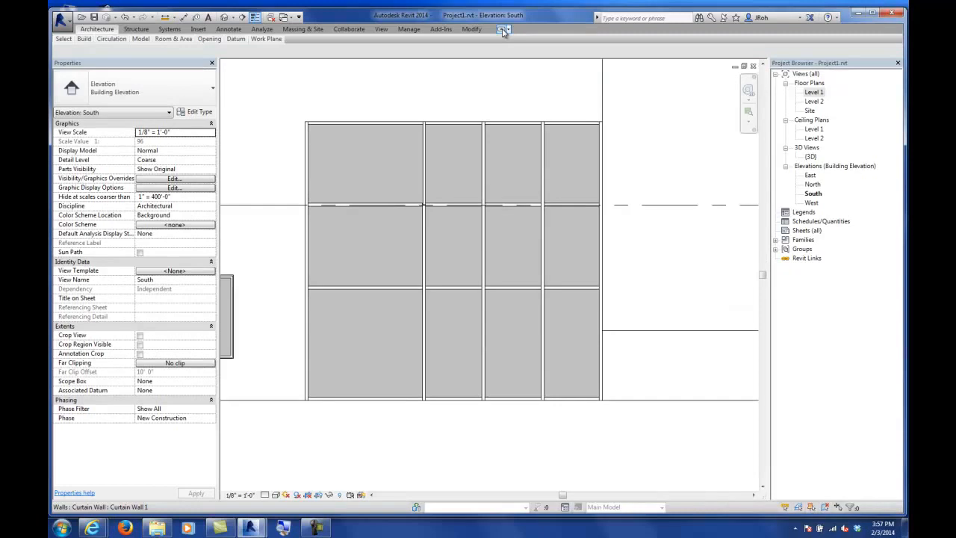
pyautogui.click(504, 30)
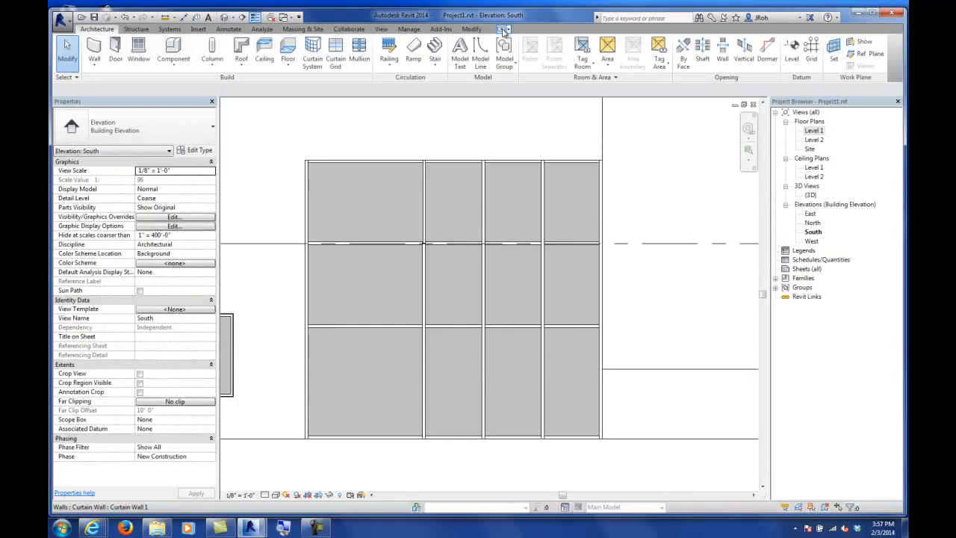
pyautogui.click(504, 30)
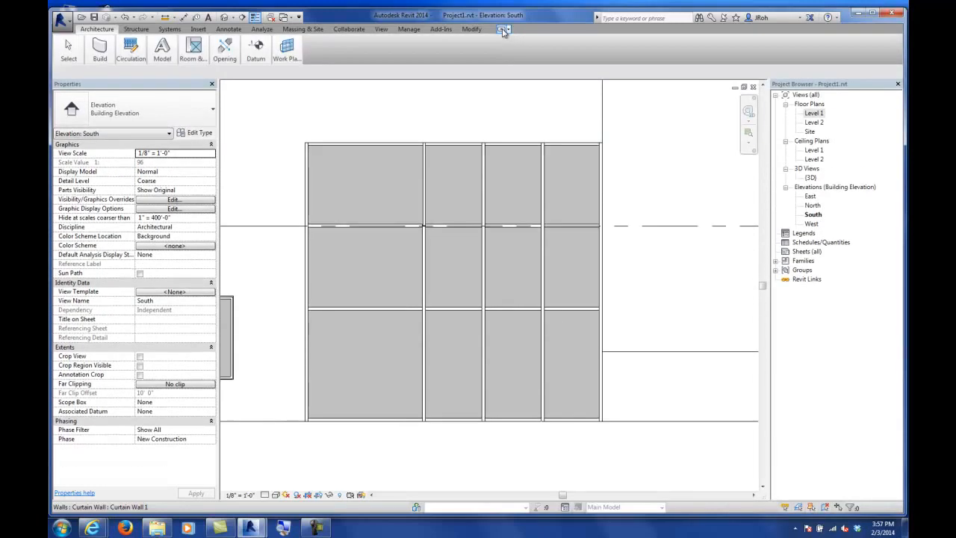
pyautogui.click(504, 30)
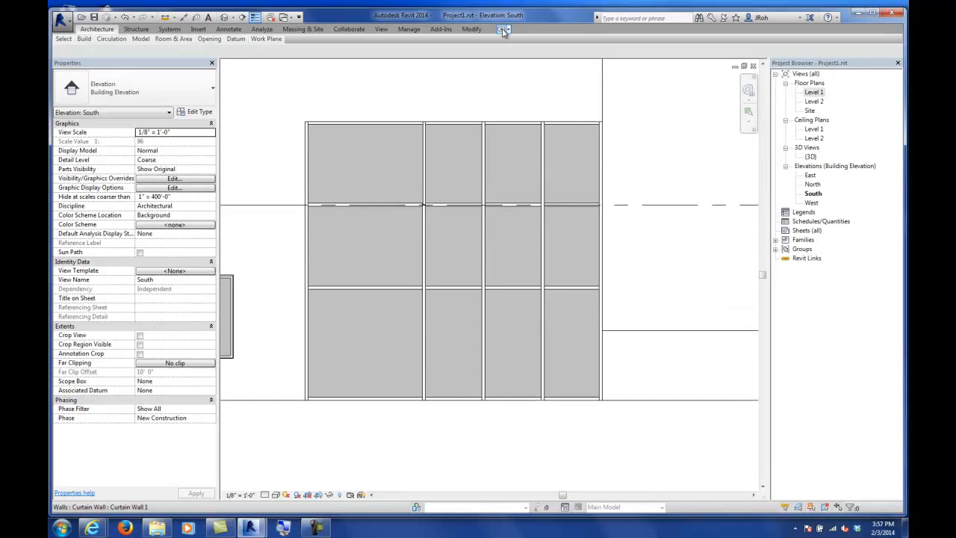
pyautogui.click(504, 29)
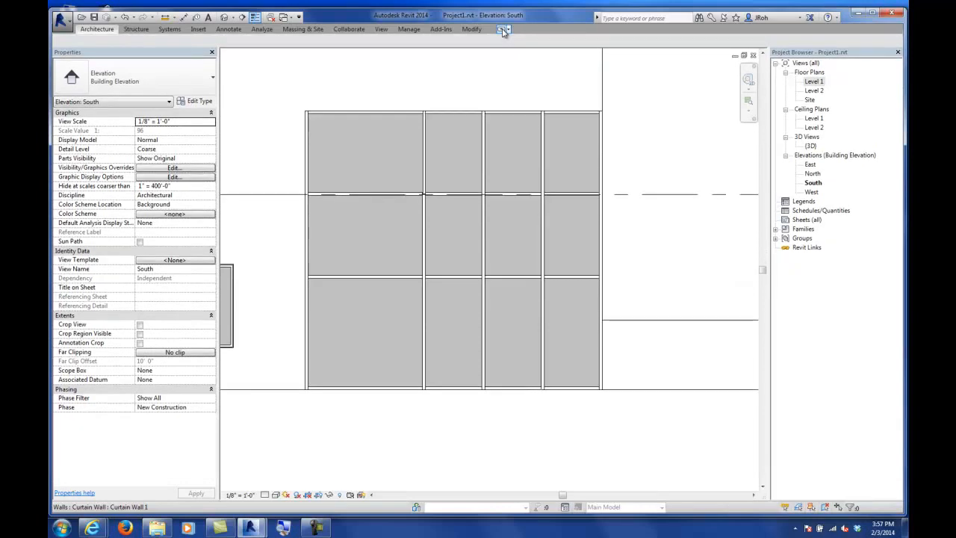
pyautogui.click(504, 30)
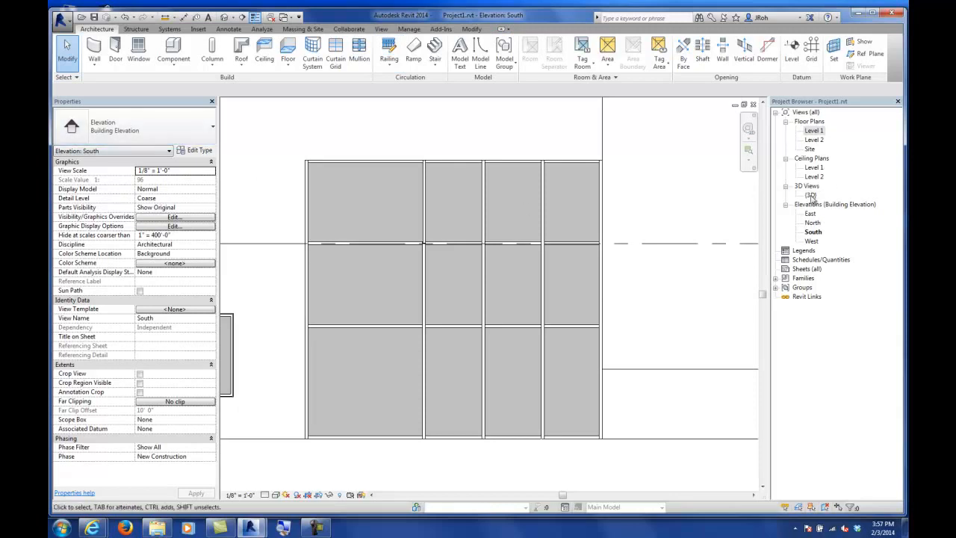
pyautogui.click(382, 30)
pyautogui.click(879, 69)
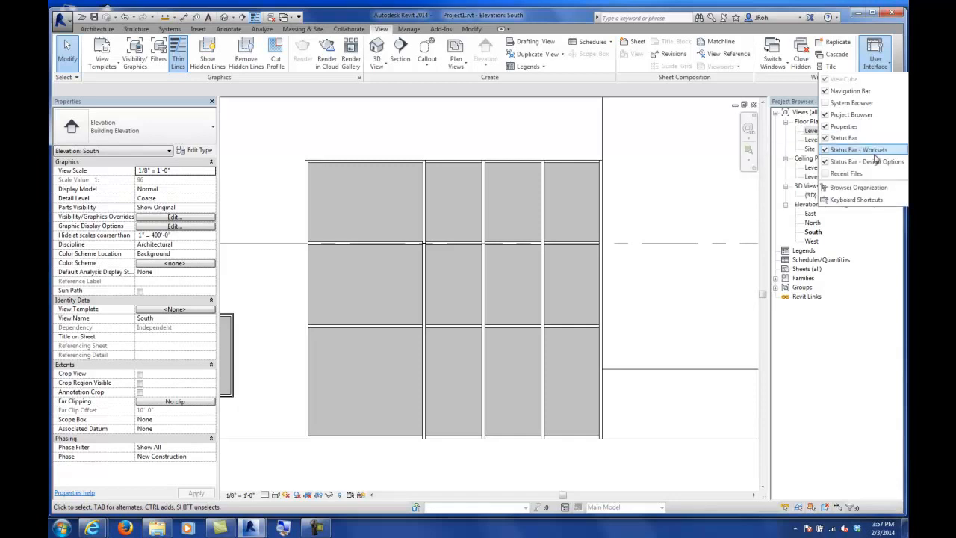
pyautogui.click(511, 93)
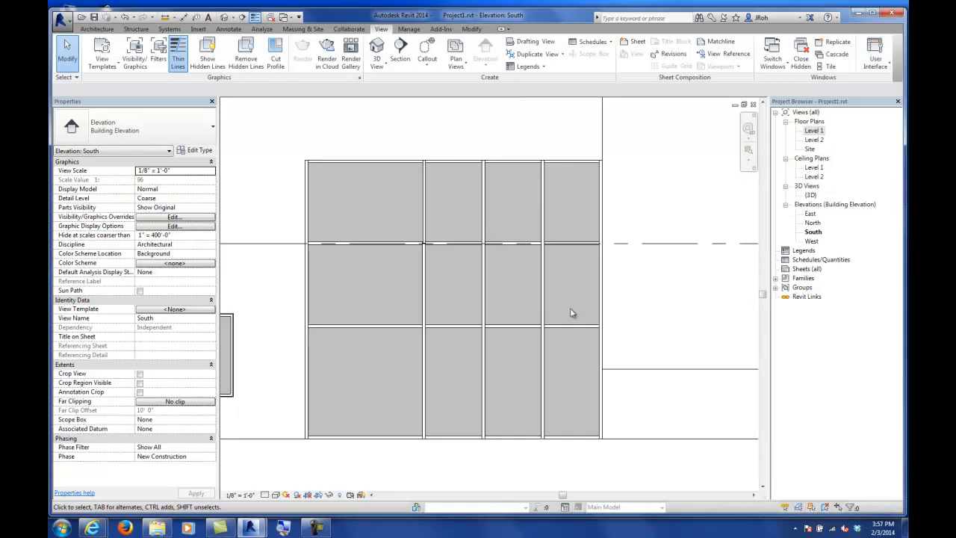
# Step: Move the vertical curtain grid line so the narrow panel beside it is 3'-3" wide
pyautogui.moveTo(581, 320); pyautogui.dragTo(580, 291, button='middle')
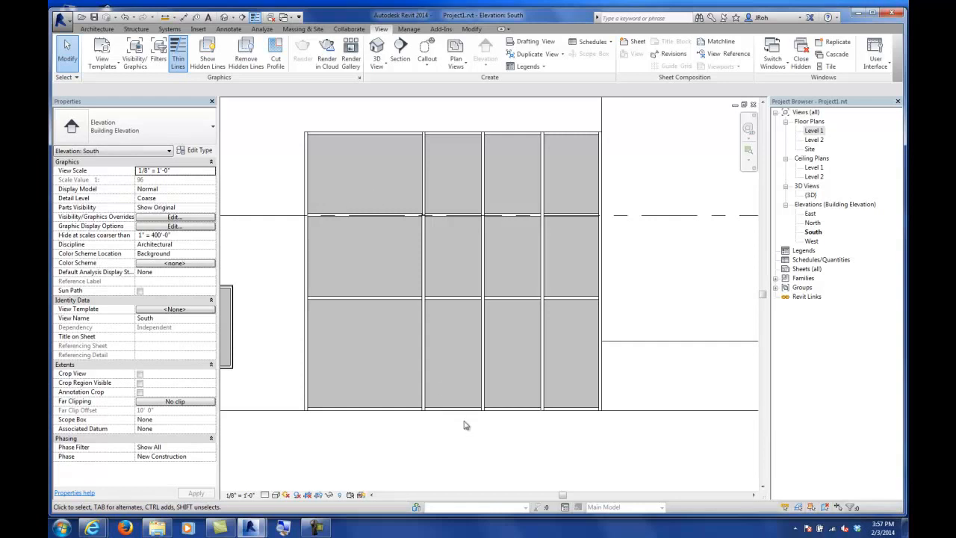
pyautogui.scroll(1, 450, 386)
pyautogui.scroll(1, 451, 383)
pyautogui.moveTo(478, 386); pyautogui.dragTo(468, 341, button='middle')
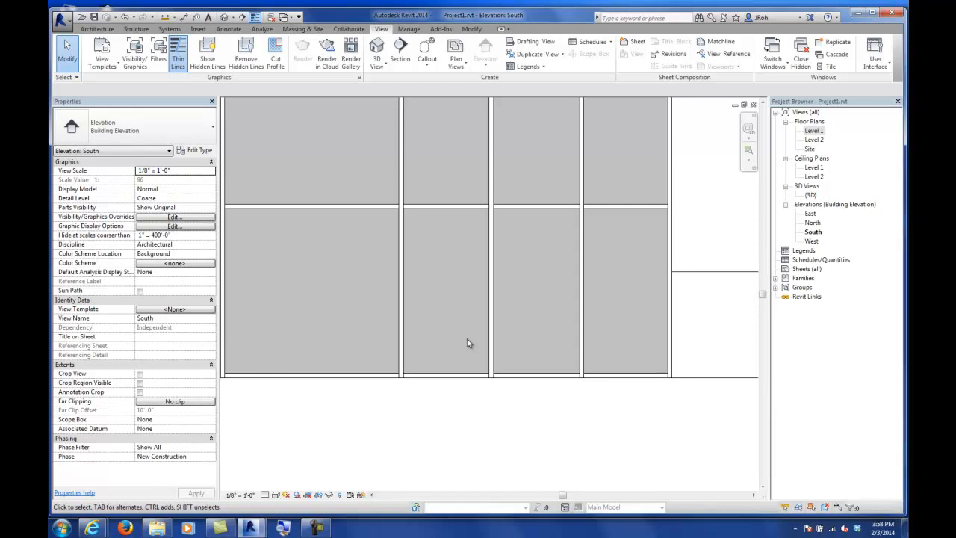
pyautogui.scroll(-2, 478, 291)
pyautogui.moveTo(484, 269)
pyautogui.mouseDown(button='middle')
pyautogui.moveTo(479, 333)
pyautogui.moveTo(479, 259)
pyautogui.mouseUp(button='middle')
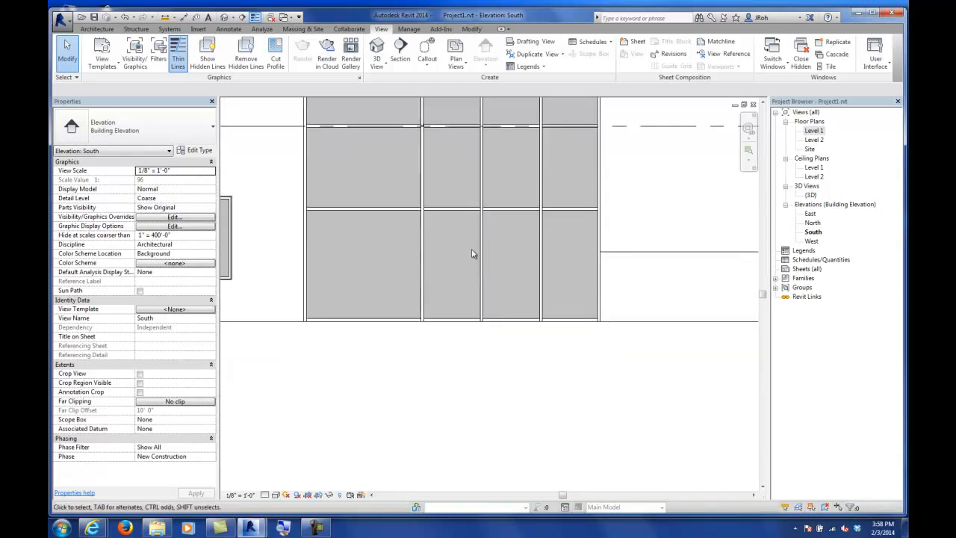
pyautogui.scroll(2, 471, 252)
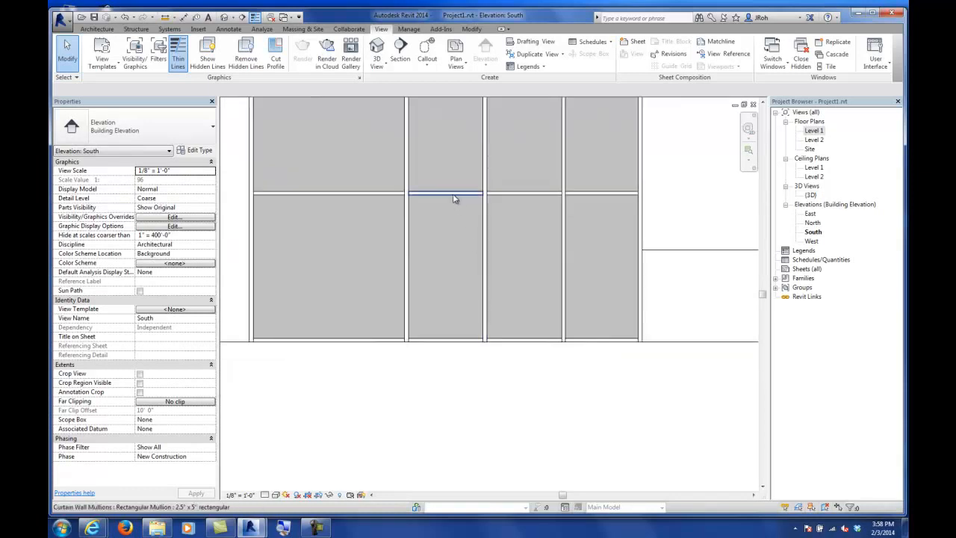
pyautogui.press('Tab')
pyautogui.press('Tab')
pyautogui.press('Tab')
pyautogui.press('Tab')
pyautogui.press('Tab')
pyautogui.press('Tab')
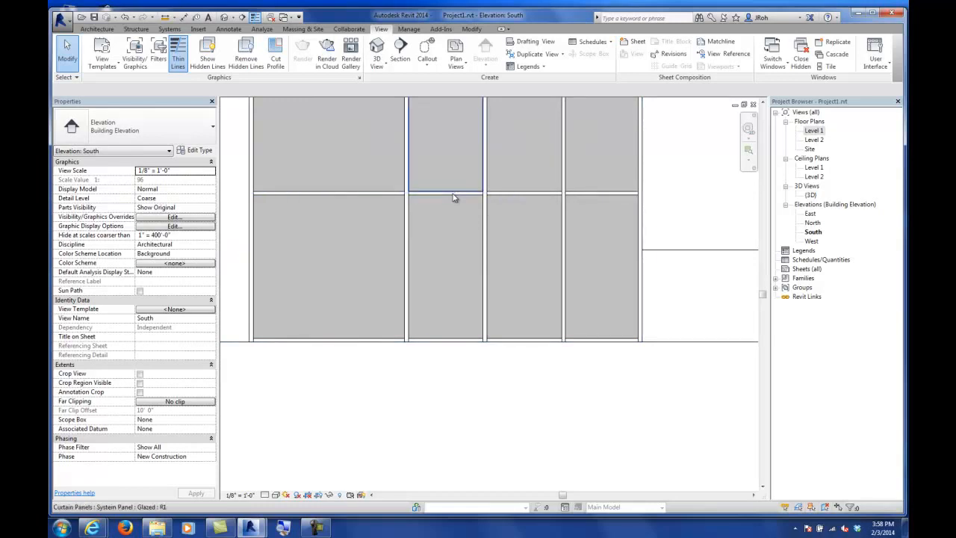
pyautogui.press('Tab')
pyautogui.press('Tab')
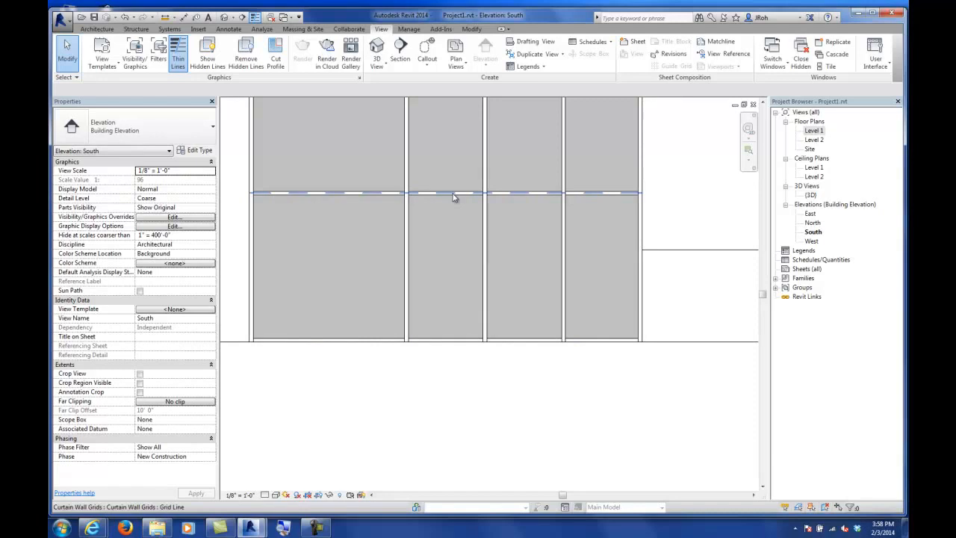
pyautogui.click(453, 196)
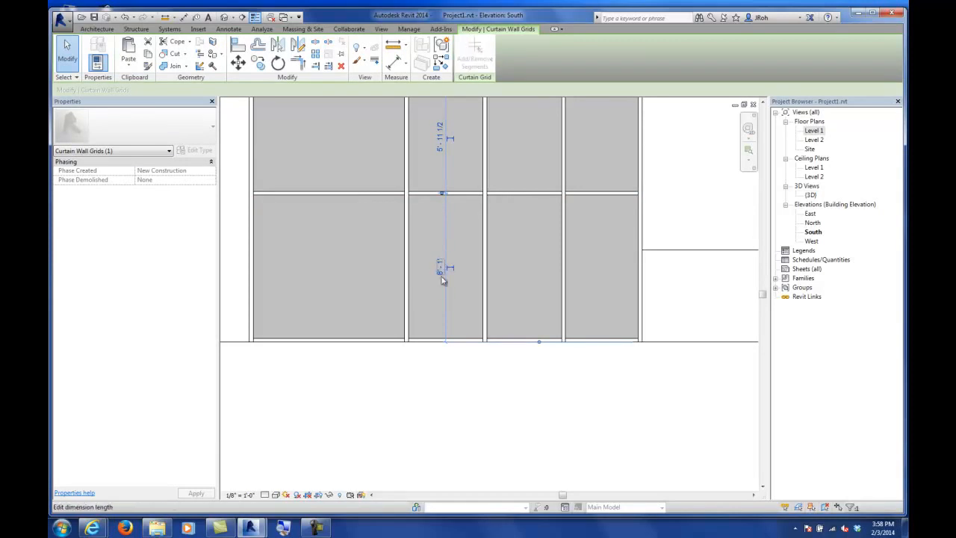
pyautogui.press('Tab')
pyautogui.click(487, 305)
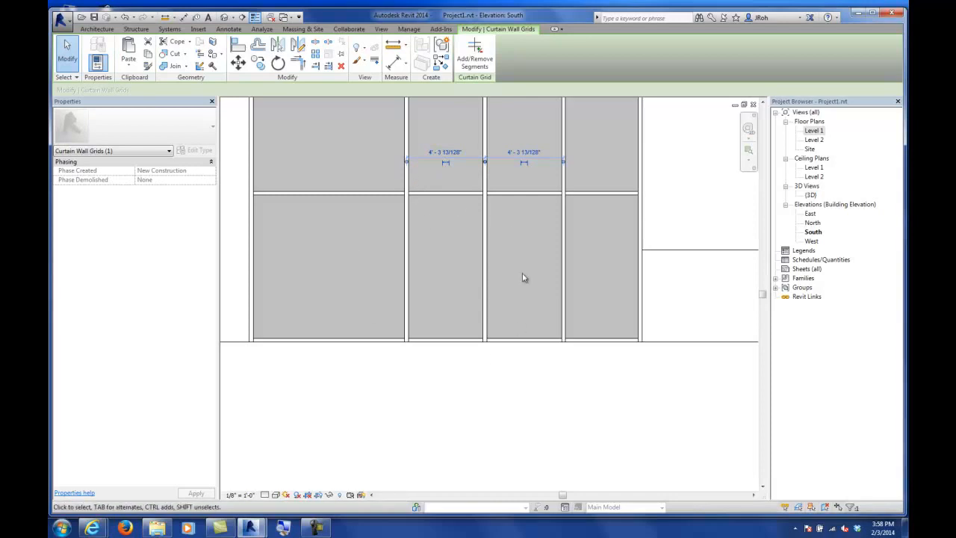
pyautogui.click(444, 154)
pyautogui.write("3'3")
pyautogui.press('Return')
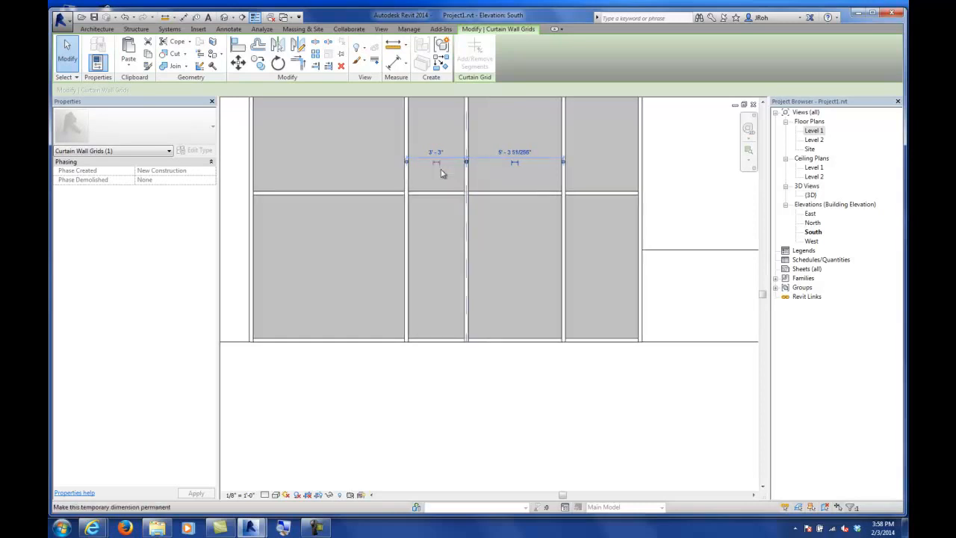
pyautogui.click(68, 54)
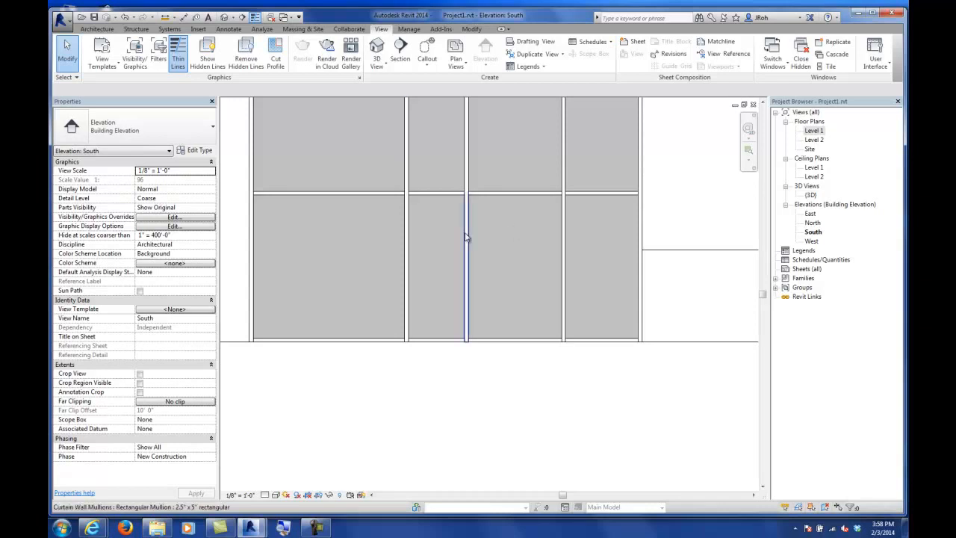
# Step: Reposition the same curtain grid line so the narrow panel is 3'-2" wide
pyautogui.press('Tab')
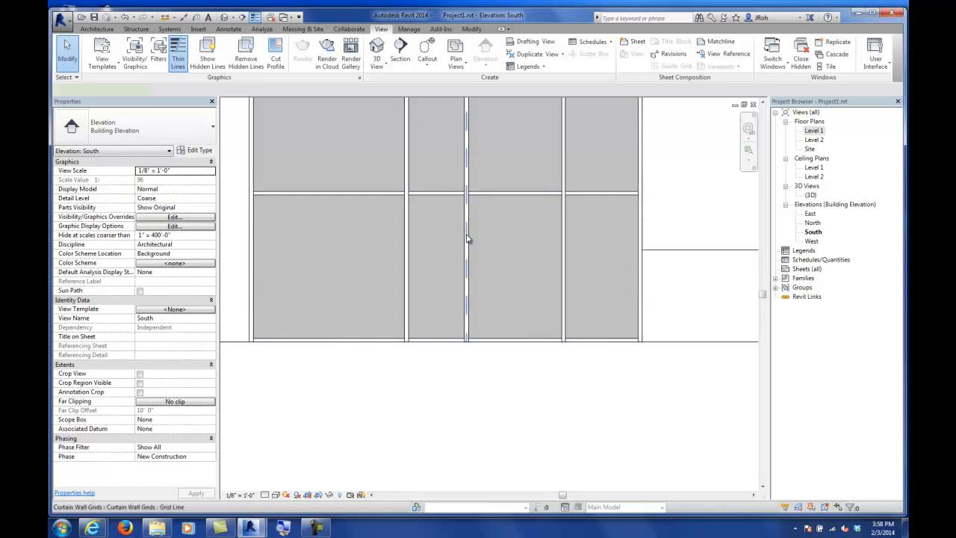
pyautogui.click(466, 238)
pyautogui.click(437, 154)
pyautogui.write('3\'2"')
pyautogui.press('Return')
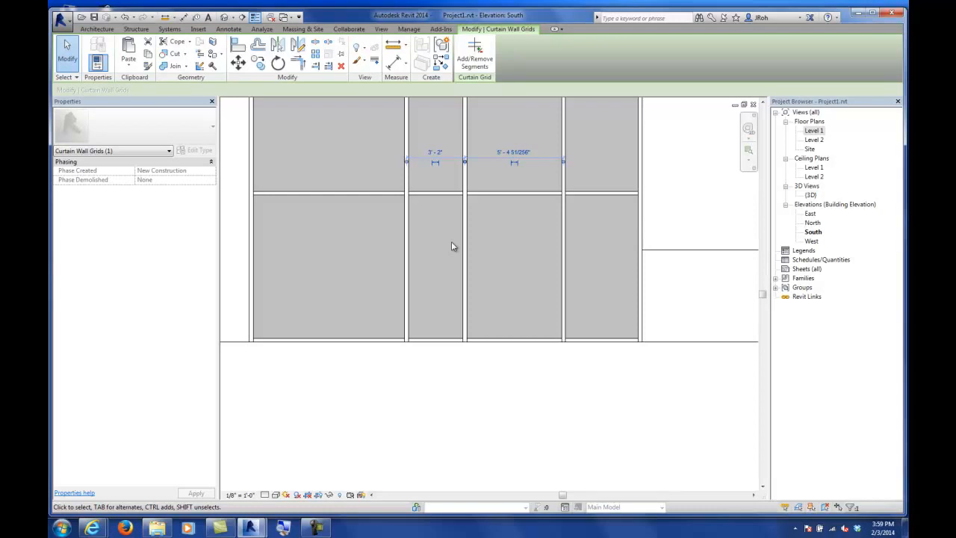
pyautogui.click(441, 342)
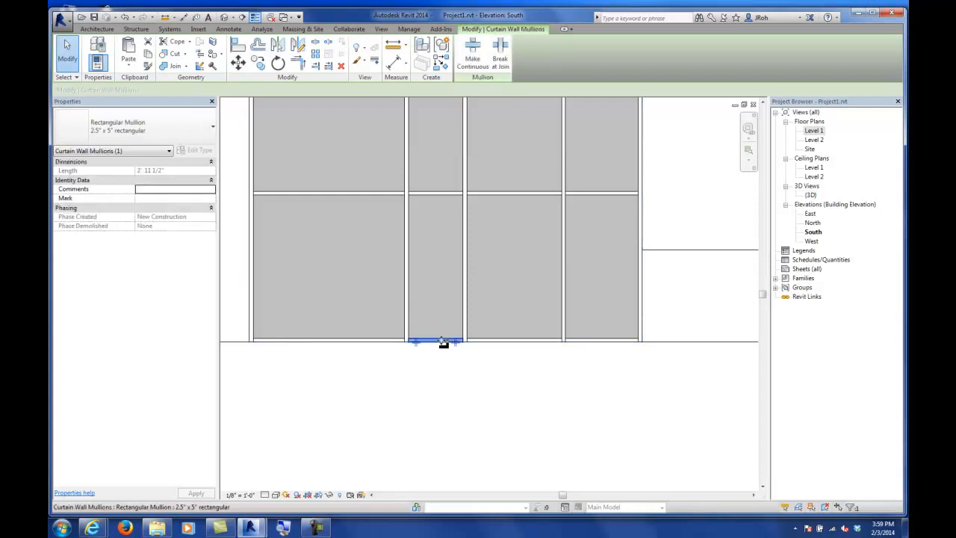
pyautogui.click(442, 376)
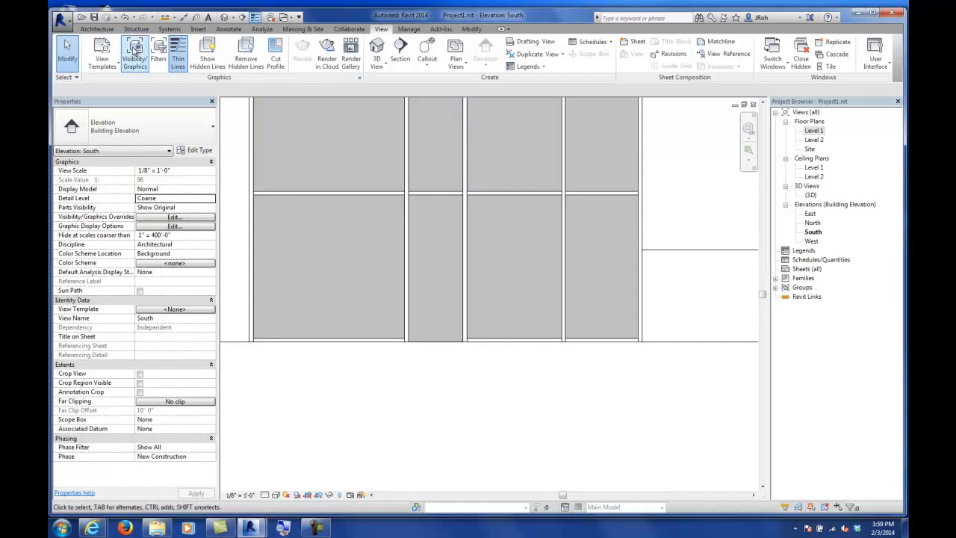
pyautogui.click(101, 30)
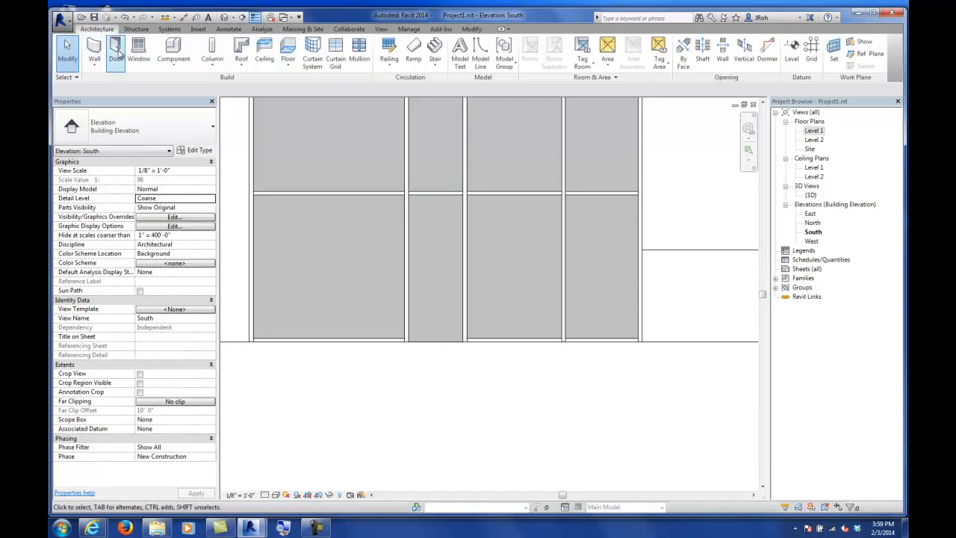
pyautogui.click(117, 51)
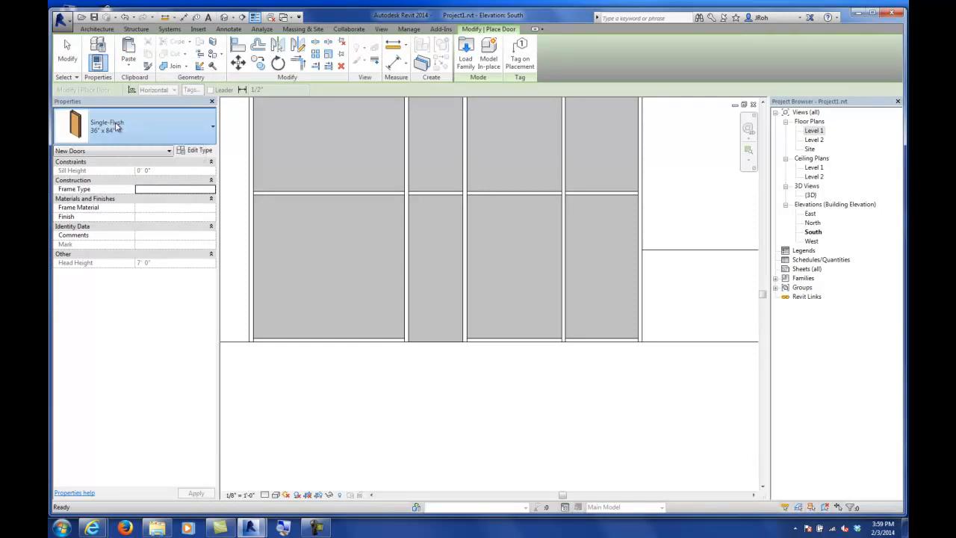
pyautogui.click(115, 127)
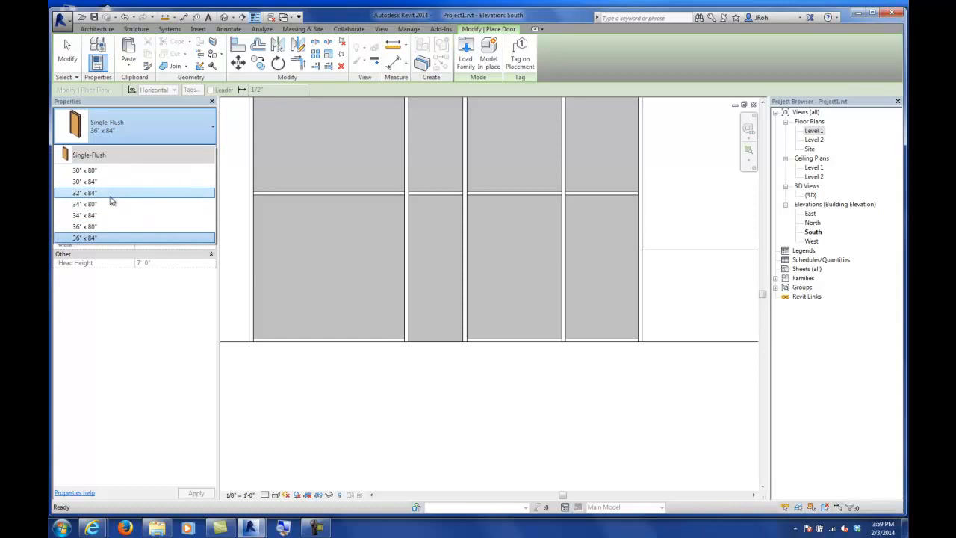
pyautogui.click(585, 51)
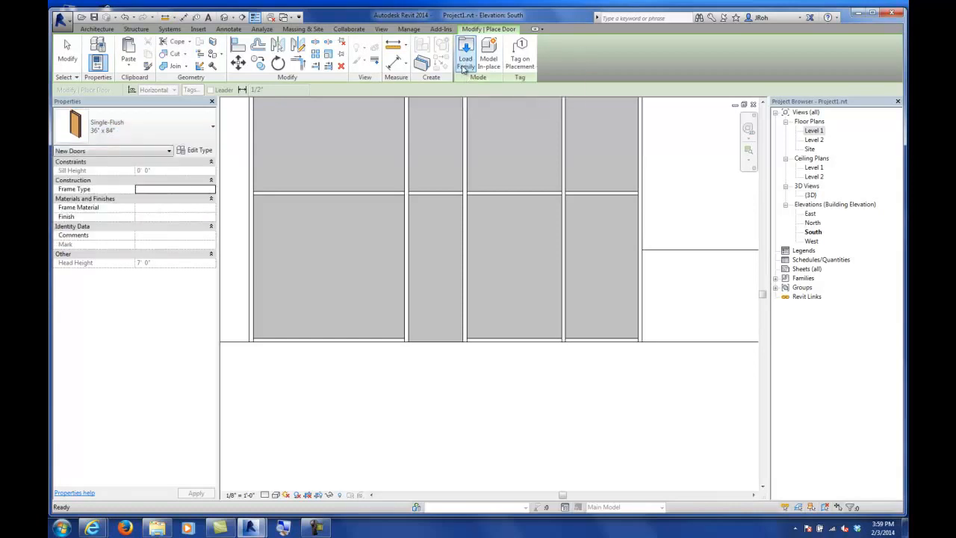
pyautogui.click(465, 54)
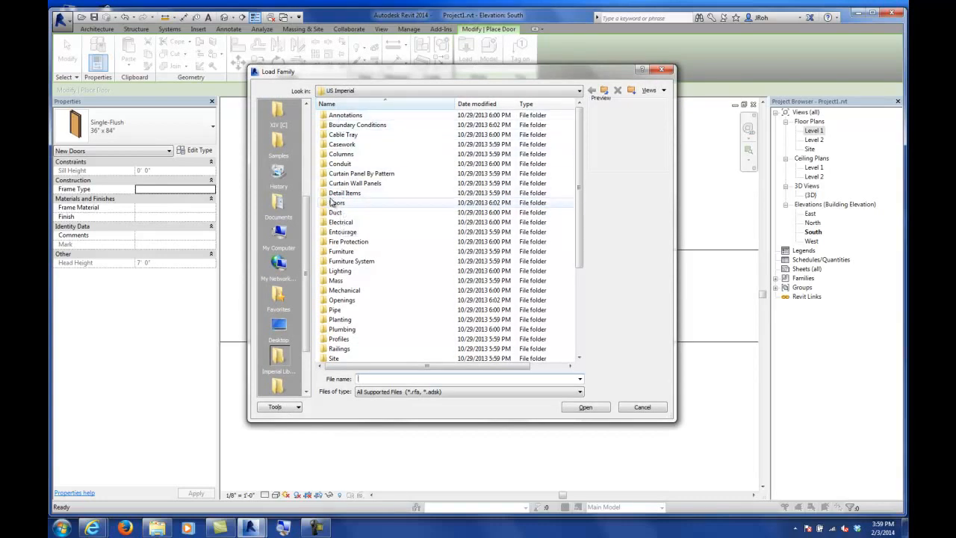
pyautogui.doubleClick(334, 203)
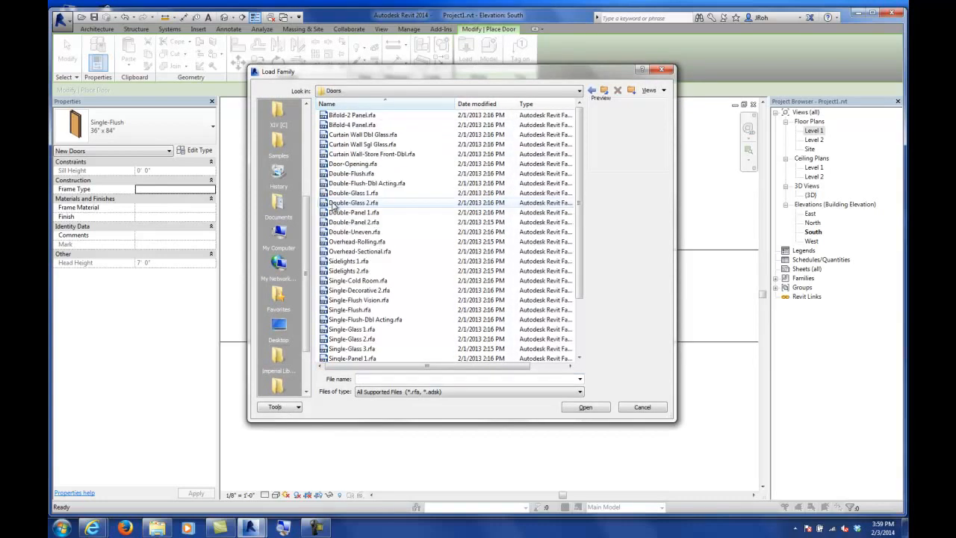
pyautogui.click(359, 145)
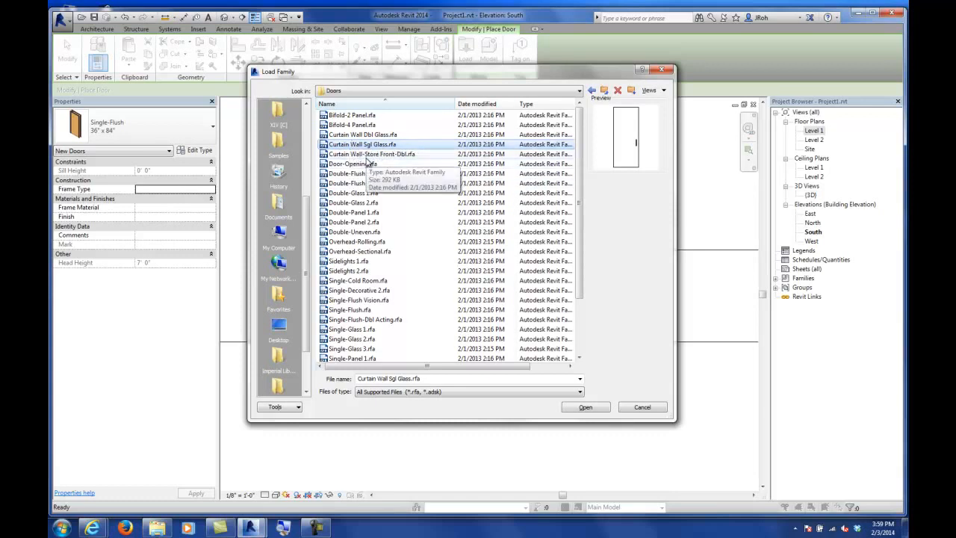
pyautogui.click(642, 408)
pyautogui.click(68, 54)
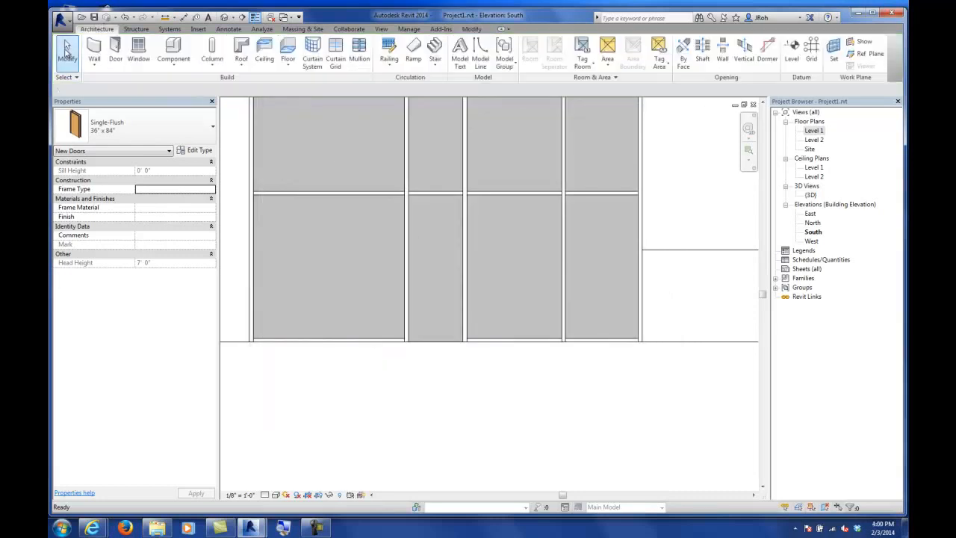
# Step: Load the Curtain Wall Sgl Glass door family from the Doors folder of the imperial library
pyautogui.click(117, 48)
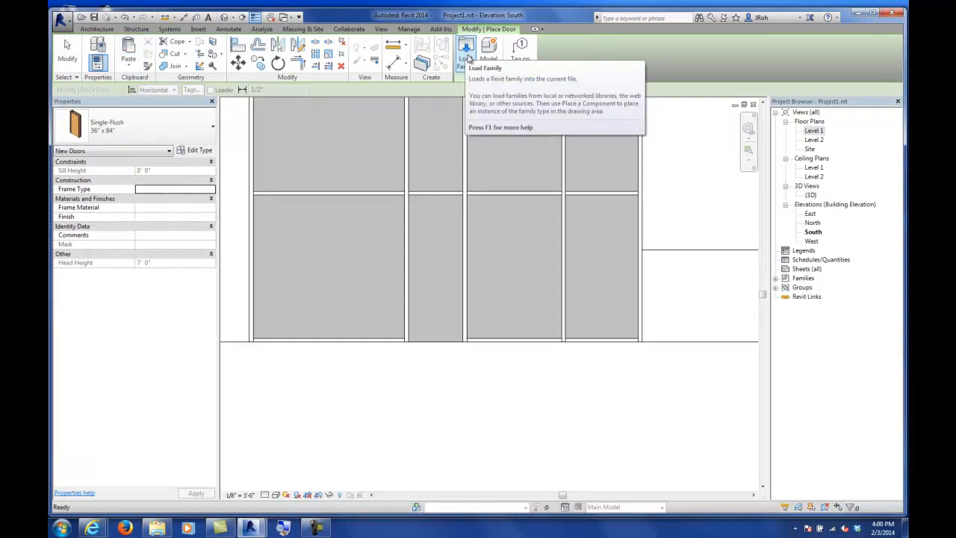
pyautogui.click(467, 56)
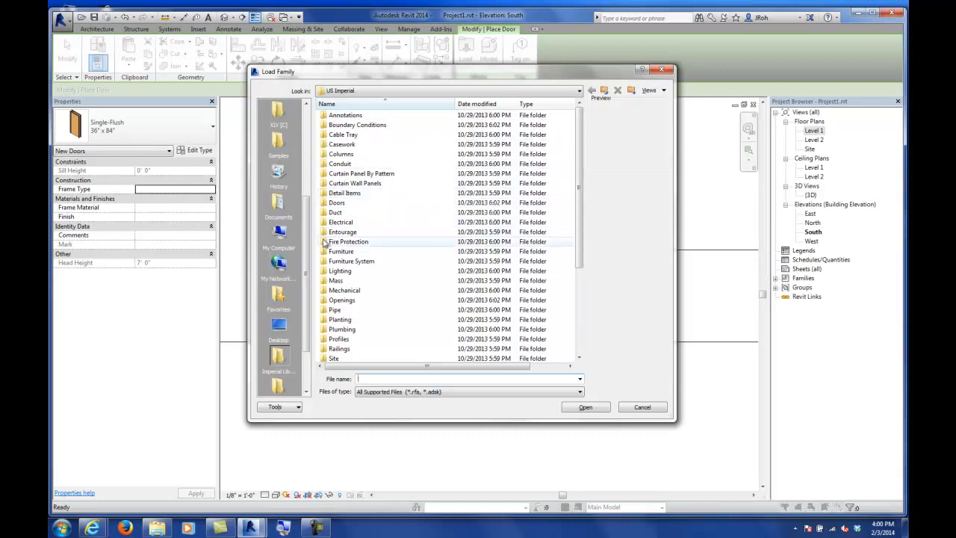
pyautogui.moveTo(304, 210); pyautogui.dragTo(301, 254)
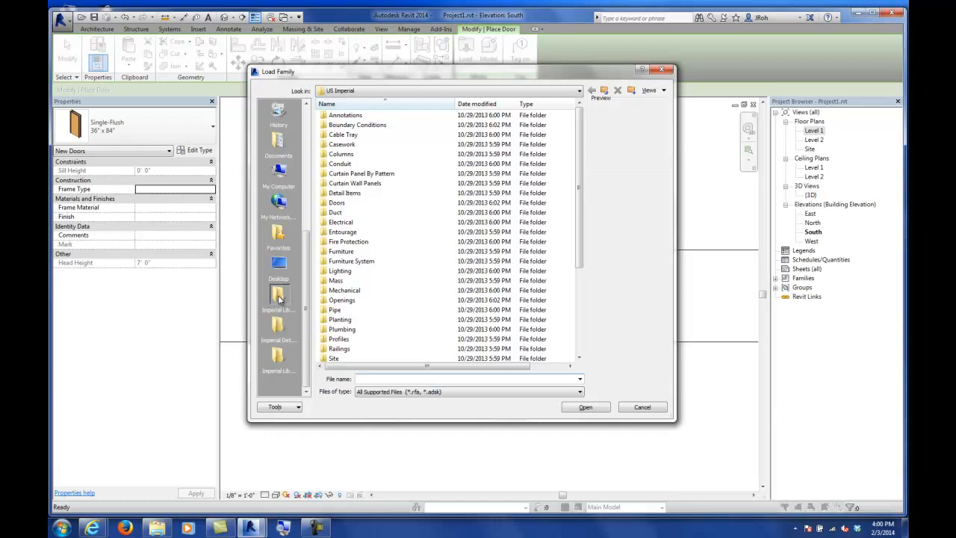
pyautogui.click(279, 299)
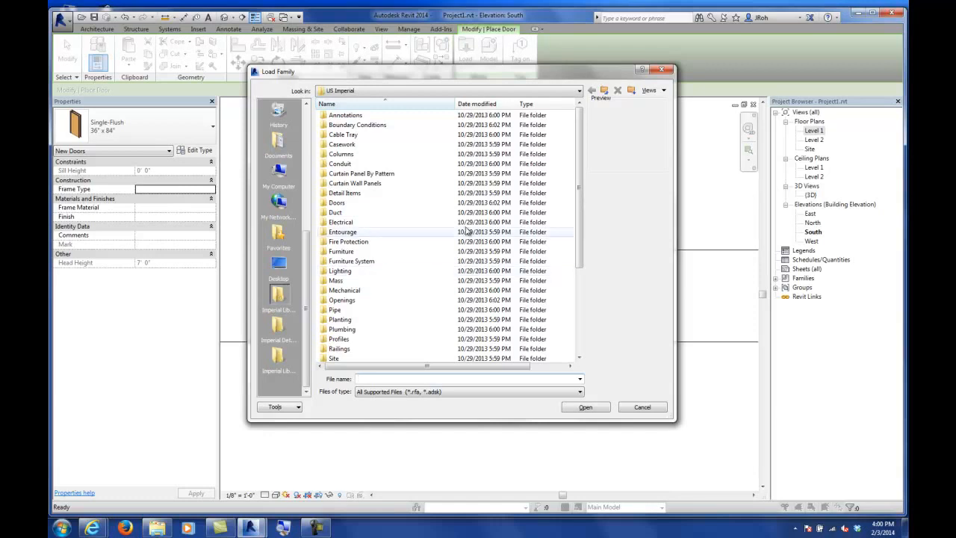
pyautogui.doubleClick(335, 205)
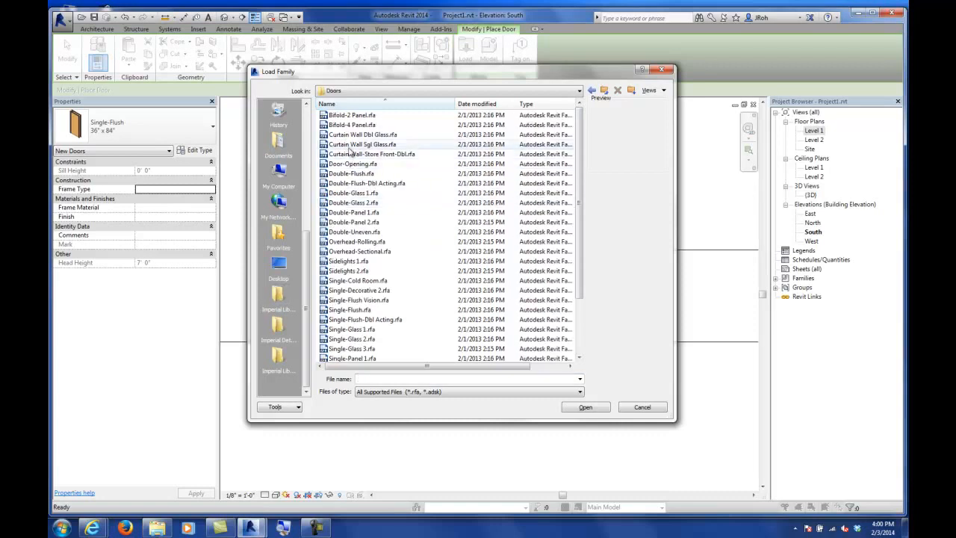
pyautogui.click(351, 145)
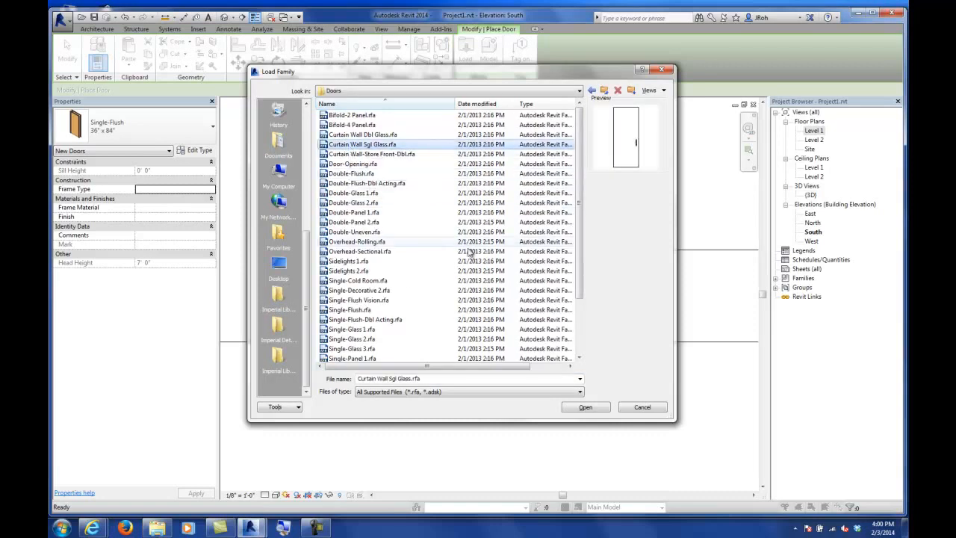
pyautogui.click(585, 408)
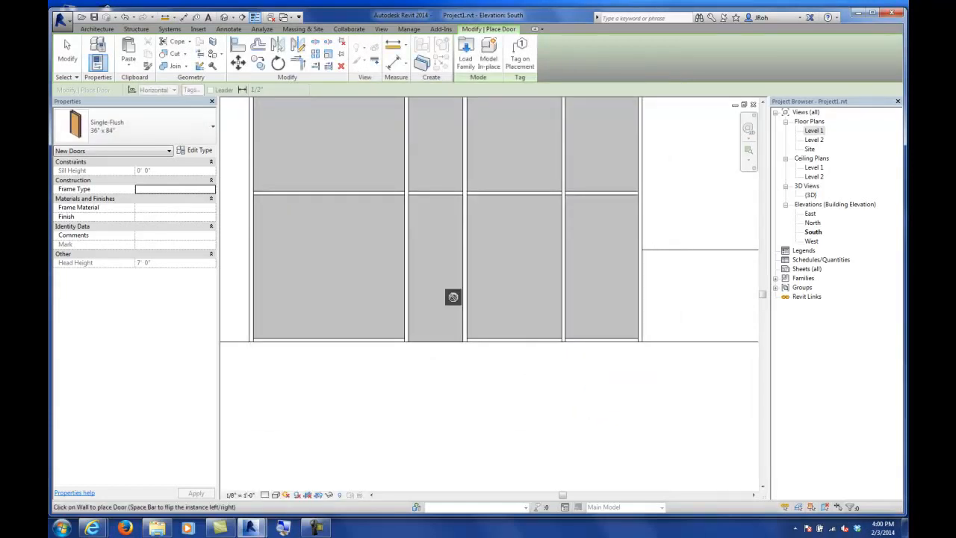
# Step: Swap the narrow lower curtain panel for the Curtain Wall Sgl Glass door type
pyautogui.click(68, 54)
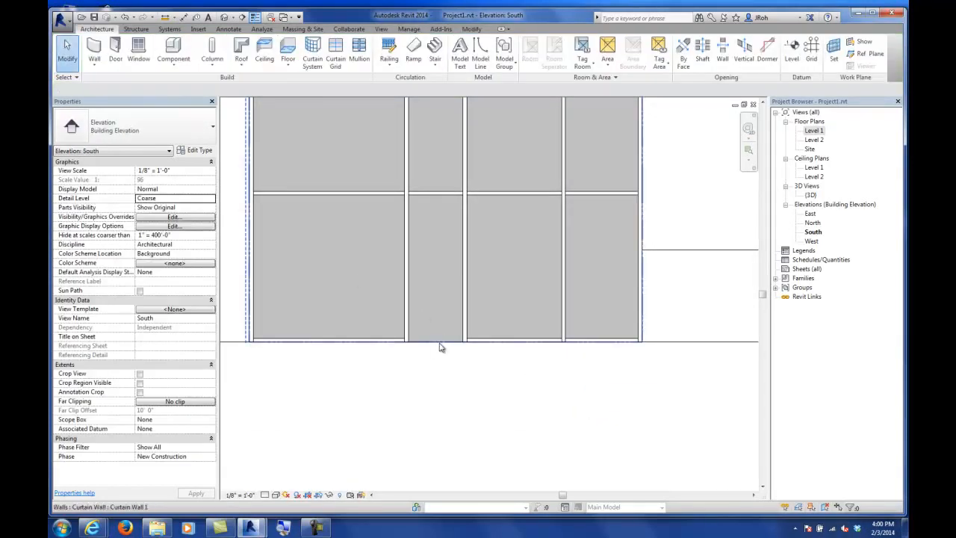
pyautogui.press('Tab')
pyautogui.press('Tab')
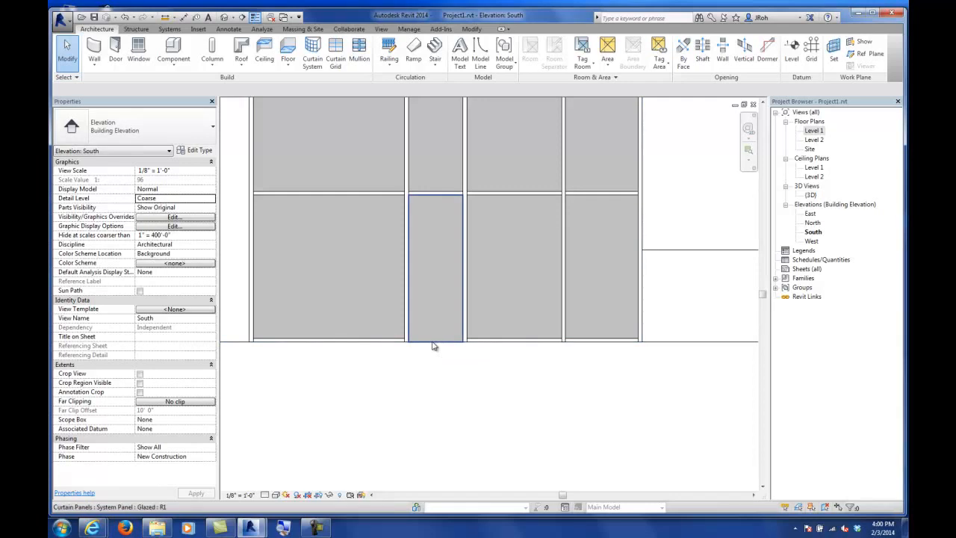
pyautogui.click(434, 346)
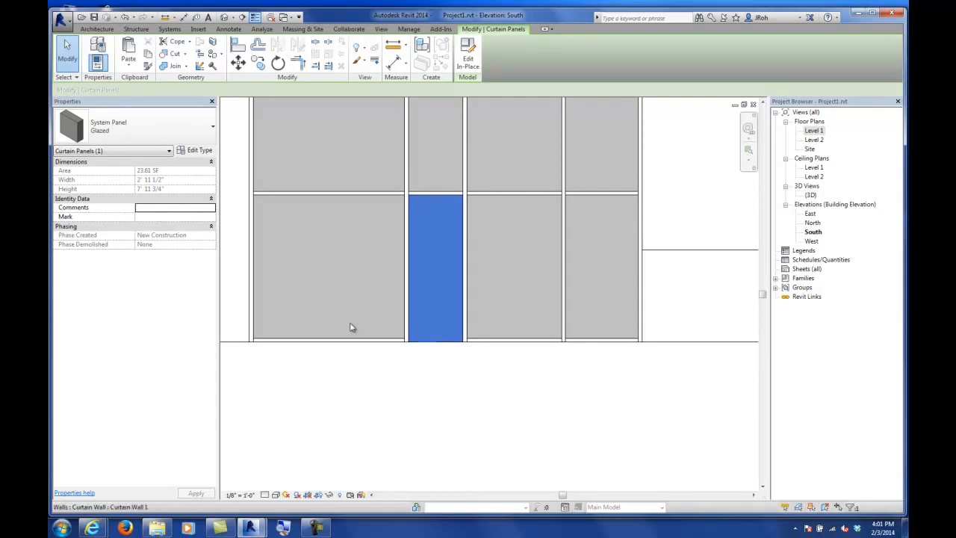
pyautogui.click(148, 127)
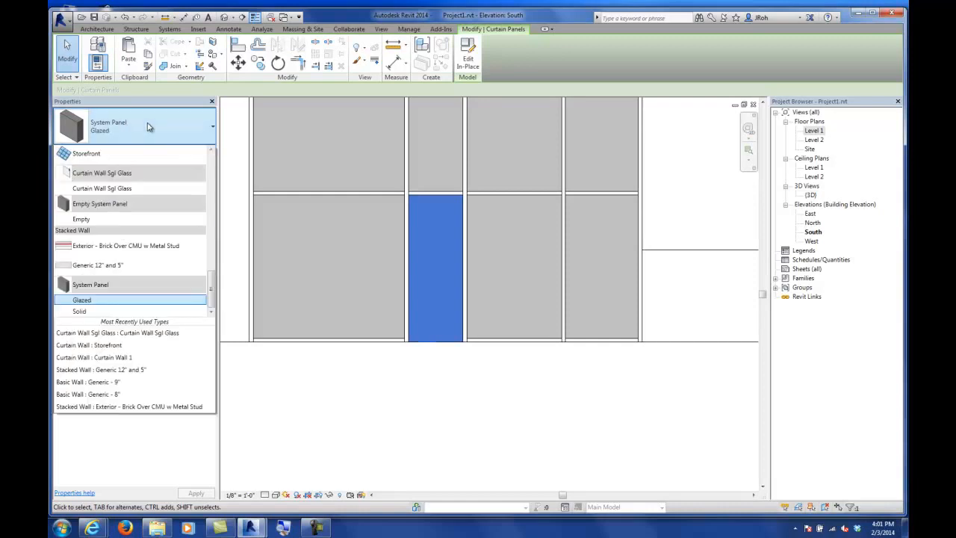
pyautogui.click(98, 190)
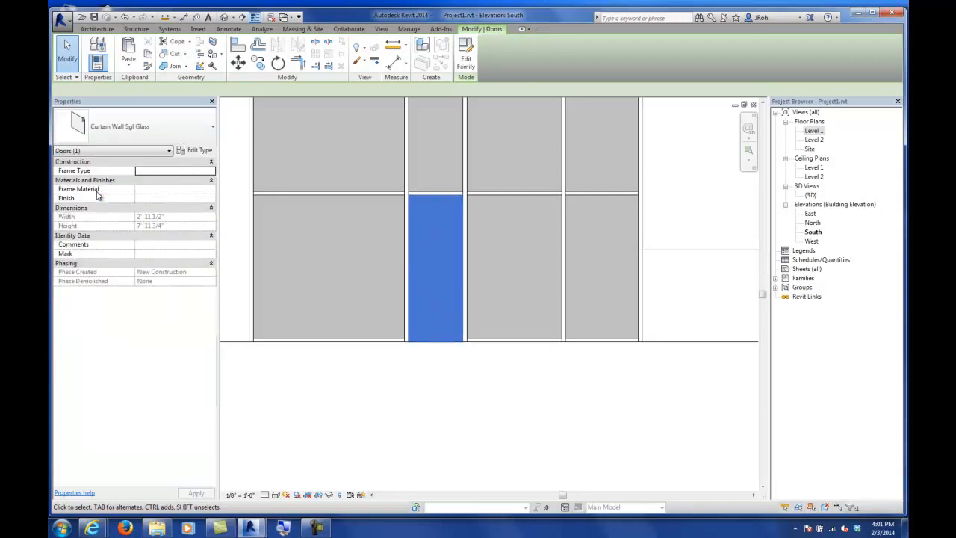
pyautogui.click(388, 383)
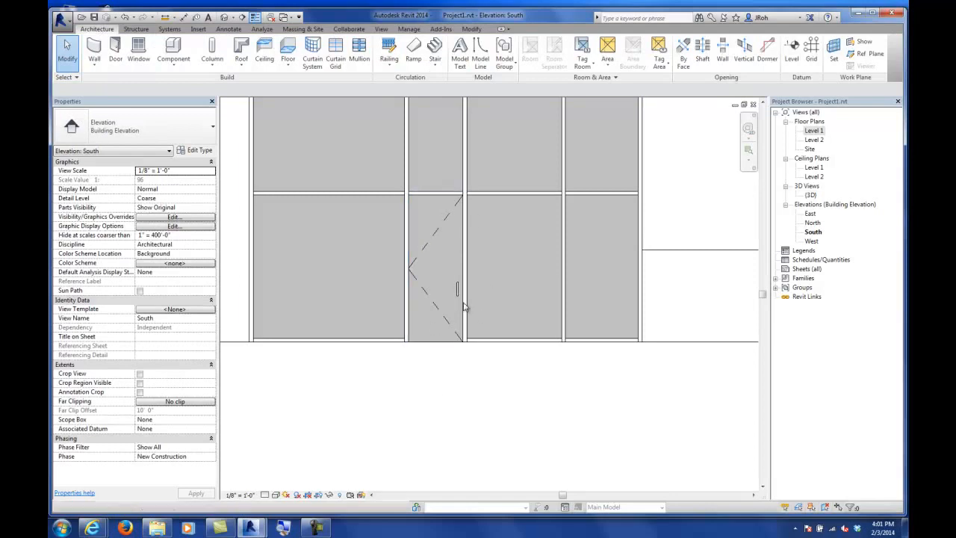
# Step: In the Level 1 floor plan, flip the curtain wall door's facing and swing direction
pyautogui.doubleClick(814, 131)
pyautogui.scroll(5, 576, 239)
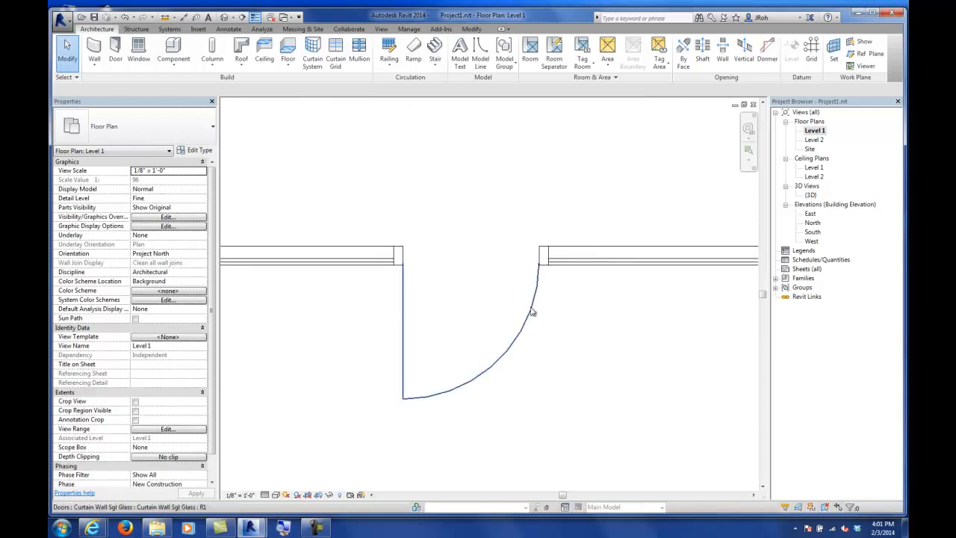
pyautogui.click(537, 309)
pyautogui.click(359, 349)
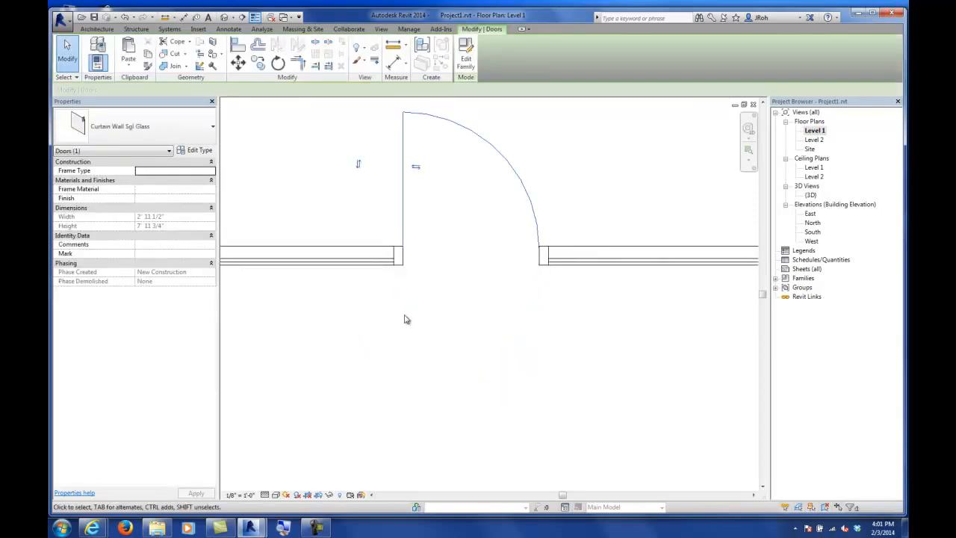
pyautogui.click(416, 166)
pyautogui.scroll(-4, 455, 224)
pyautogui.moveTo(454, 226); pyautogui.dragTo(471, 300, button='middle')
pyautogui.click(467, 320)
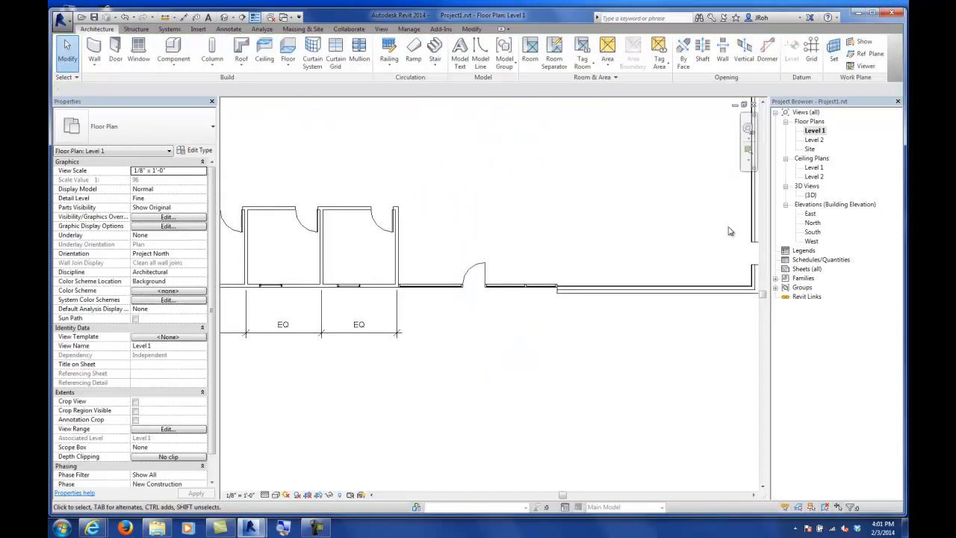
# Step: Back in the South elevation, add a vertical curtain grid line at the midpoint of the leftmost bay
pyautogui.doubleClick(812, 231)
pyautogui.scroll(-4, 587, 275)
pyautogui.moveTo(570, 252); pyautogui.dragTo(504, 315, button='middle')
pyautogui.scroll(3, 511, 325)
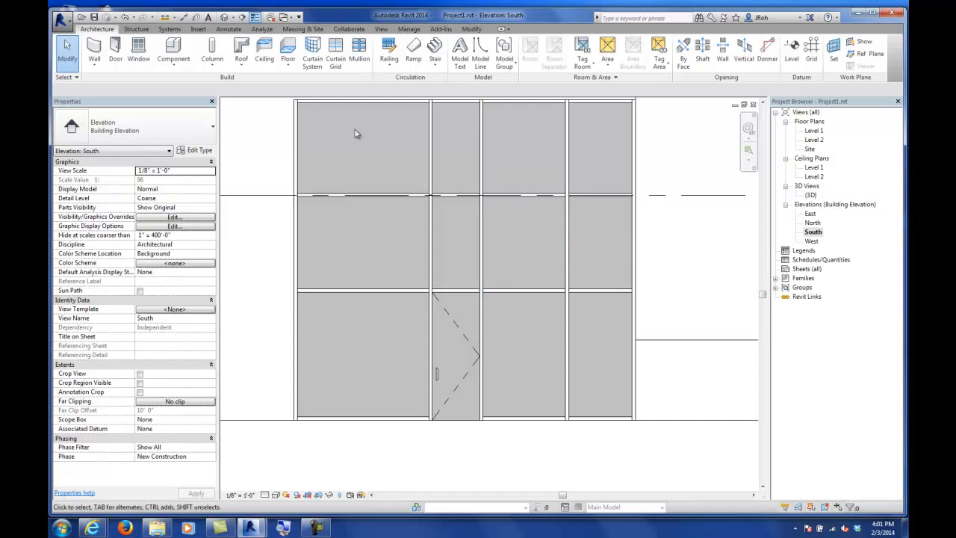
pyautogui.moveTo(345, 223); pyautogui.dragTo(372, 252, button='middle')
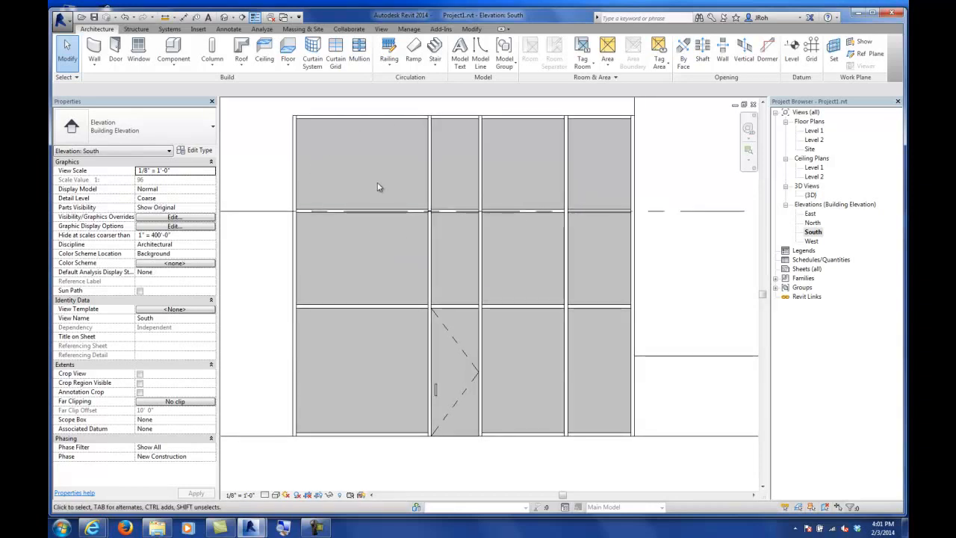
pyautogui.click(337, 52)
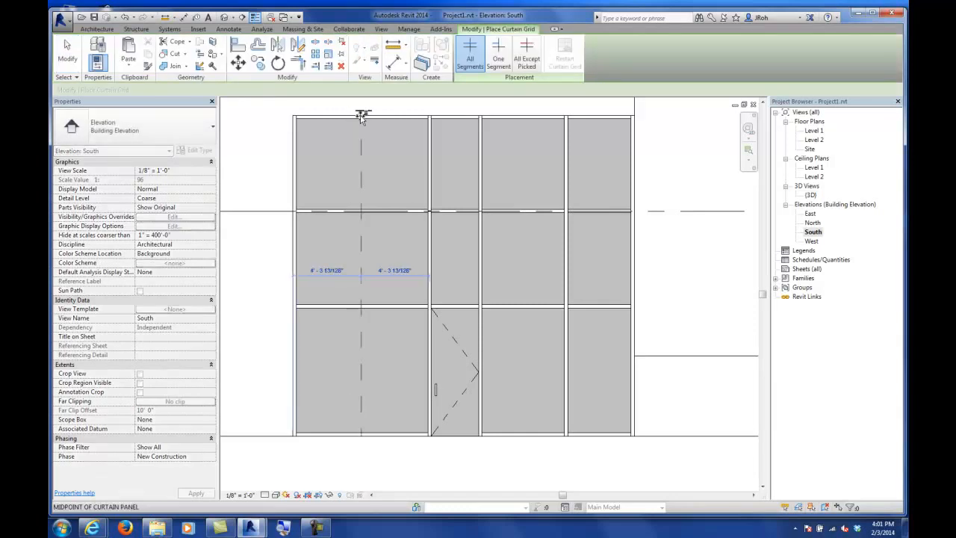
pyautogui.click(361, 117)
pyautogui.press('Escape')
pyautogui.press('Escape')
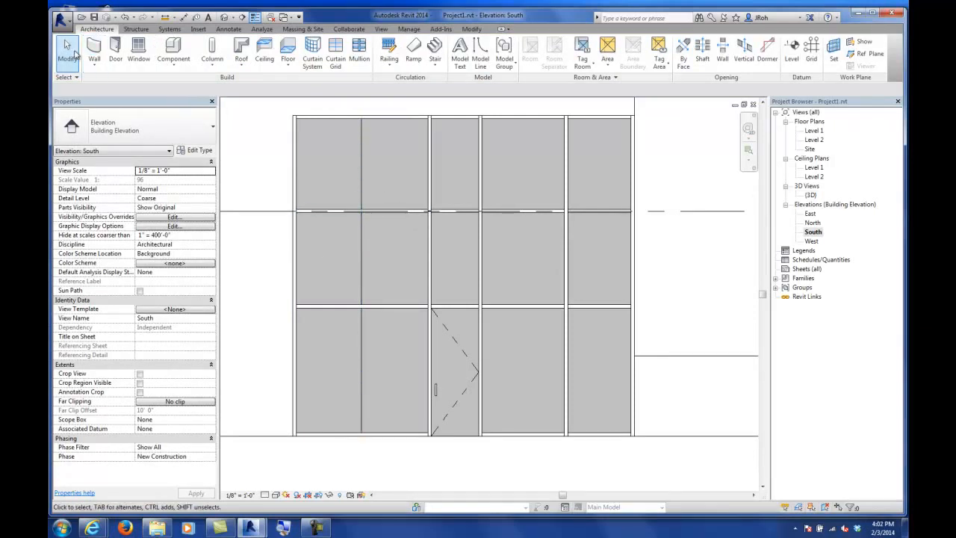
# Step: Add a horizontal curtain grid line across the upper row of panels
pyautogui.click(336, 53)
pyautogui.click(274, 157)
pyautogui.click(67, 54)
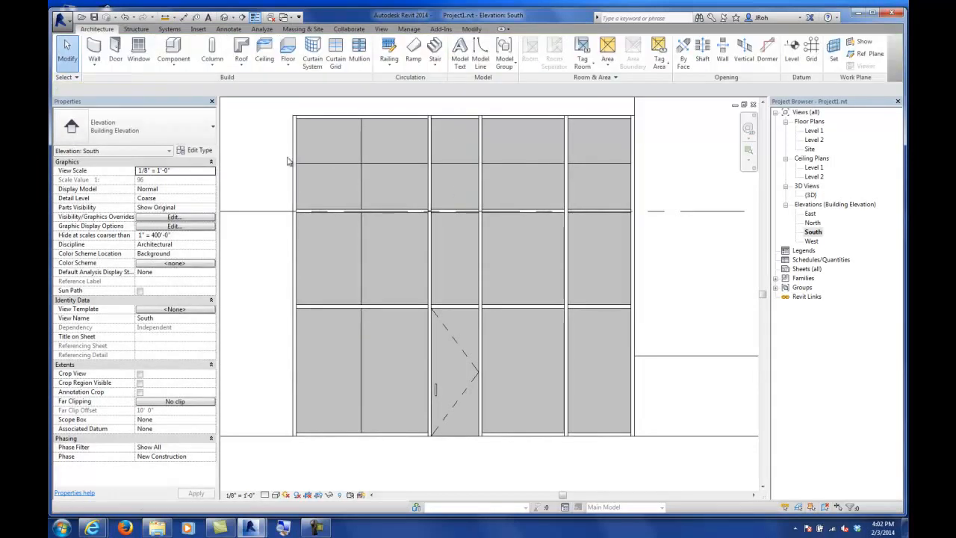
# Step: Remove the new horizontal grid line's segment from the second bay of the upper row
pyautogui.click(388, 164)
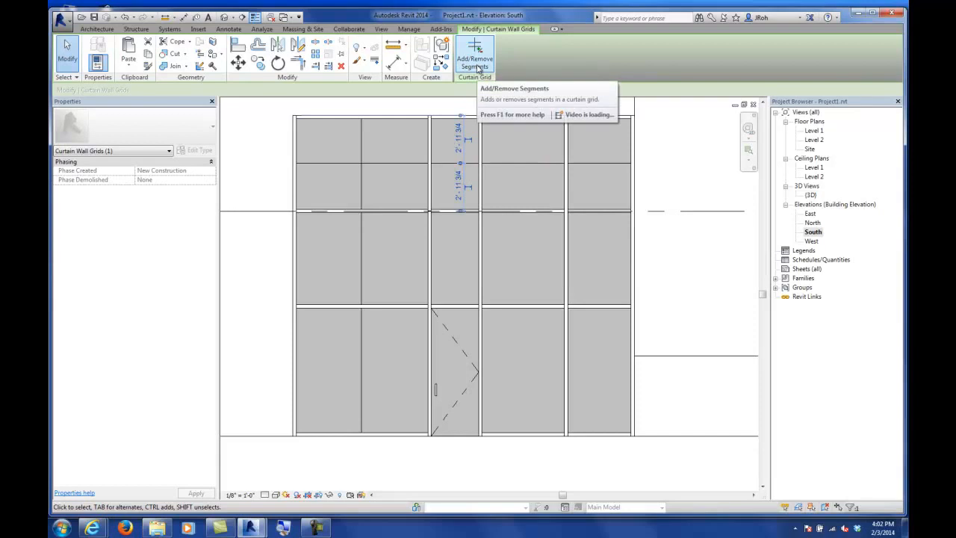
pyautogui.click(476, 64)
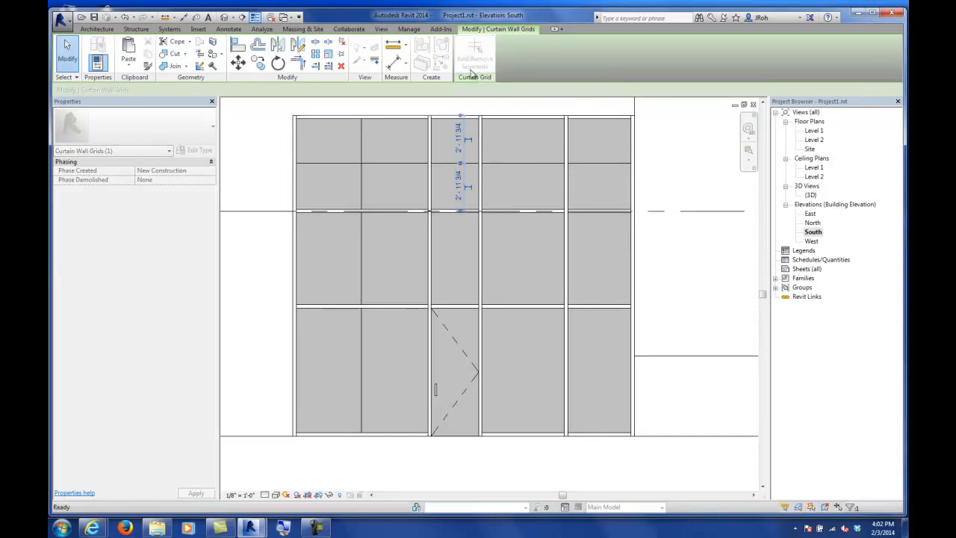
pyautogui.click(407, 163)
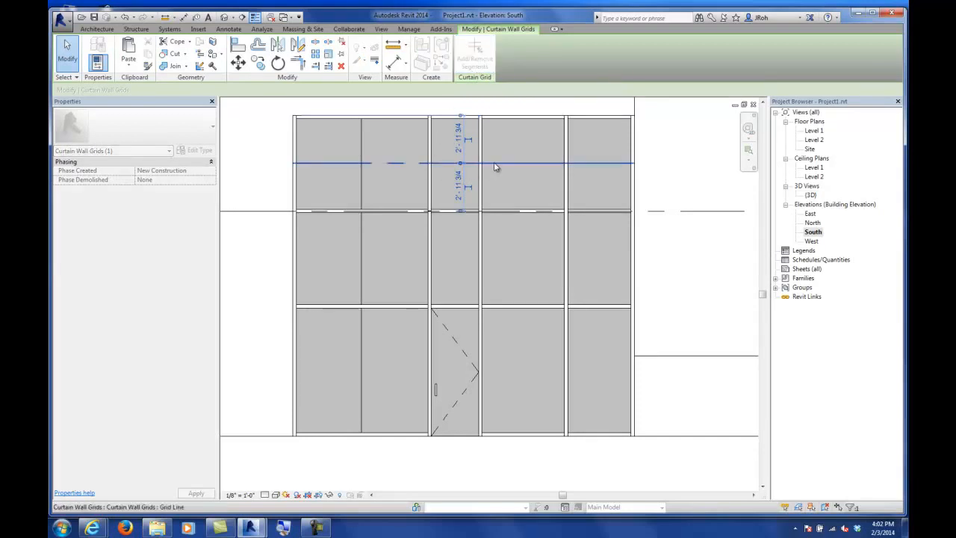
pyautogui.click(68, 58)
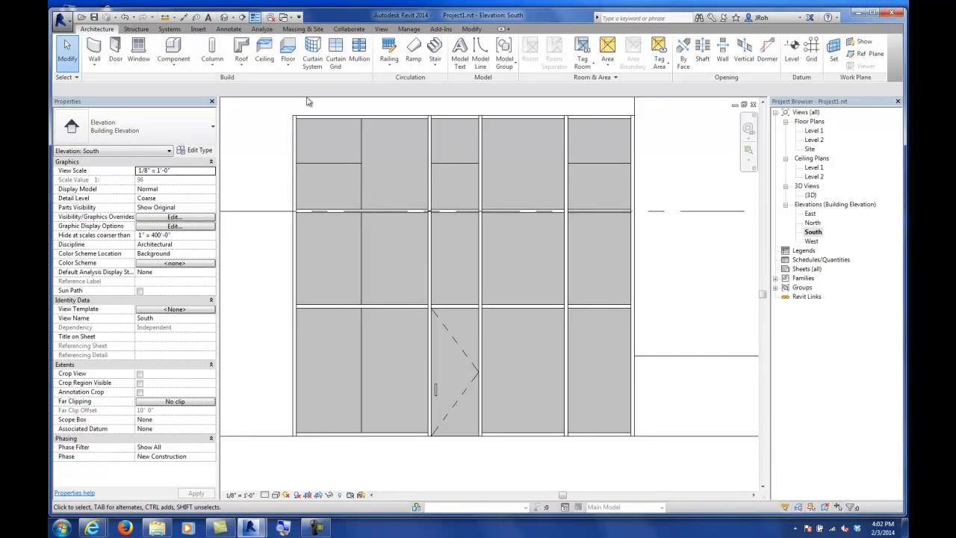
# Step: Place mullions along the new horizontal and vertical curtain grid lines
pyautogui.click(359, 50)
pyautogui.click(327, 164)
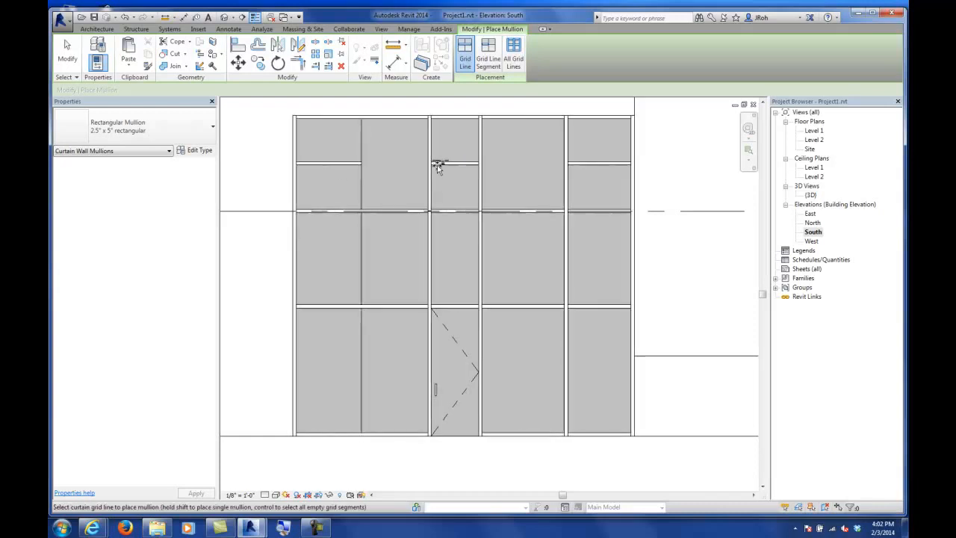
pyautogui.click(66, 54)
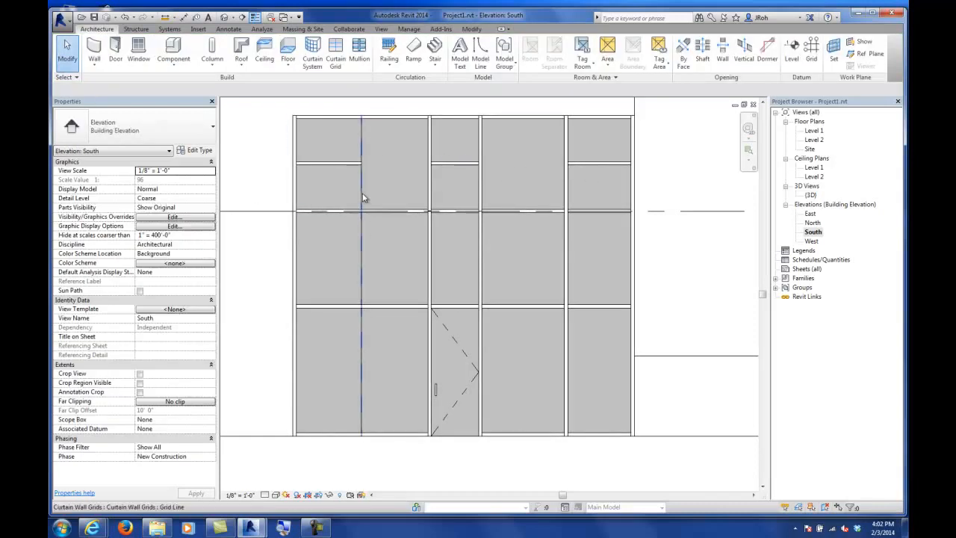
pyautogui.click(359, 49)
pyautogui.click(362, 133)
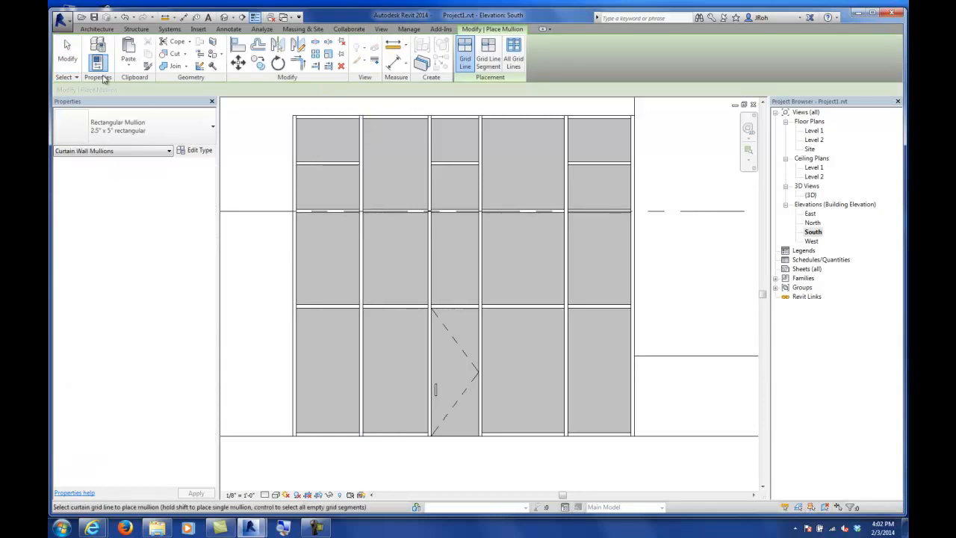
pyautogui.click(67, 52)
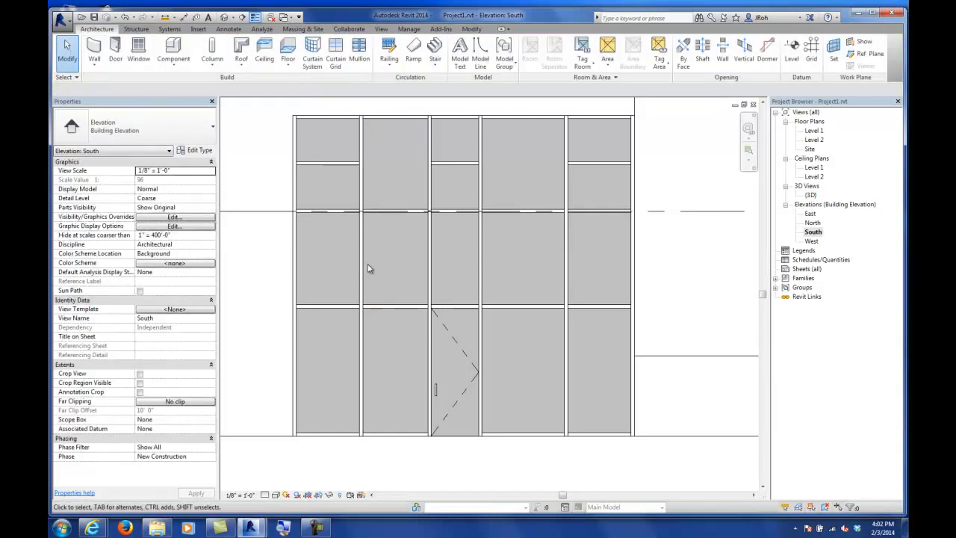
# Step: Remove the horizontal grid segment above the panel right of the door, deleting its mullion
pyautogui.press('Tab')
pyautogui.press('Tab')
pyautogui.click(512, 309)
pyautogui.click(474, 58)
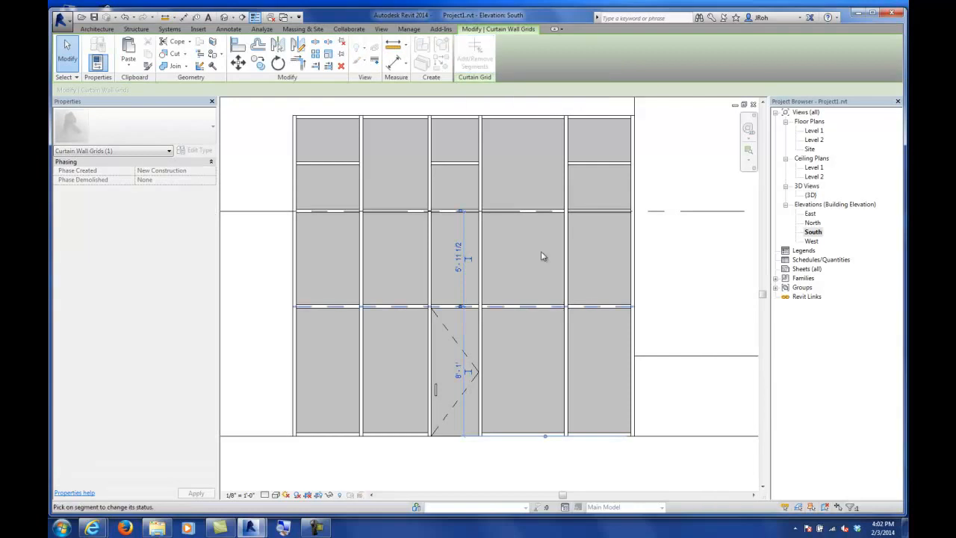
pyautogui.click(546, 307)
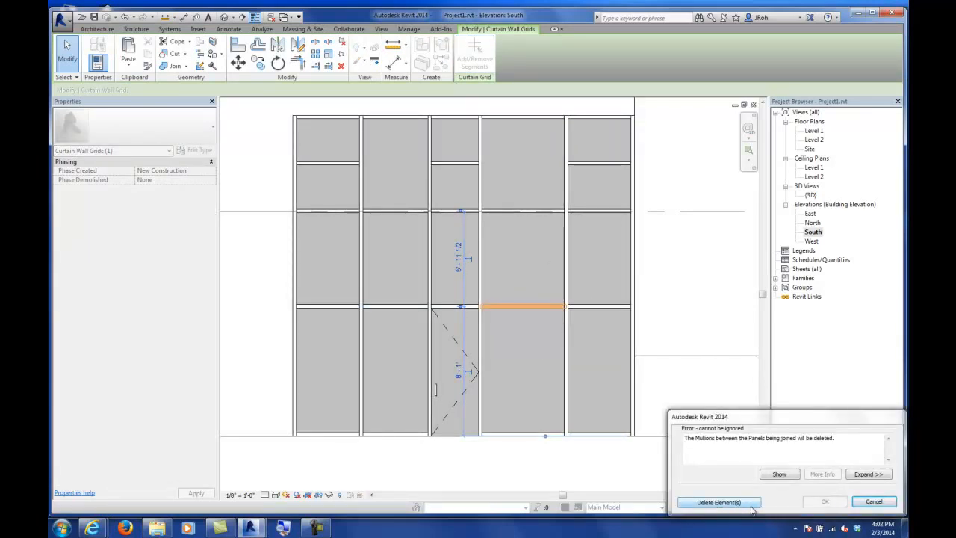
pyautogui.click(714, 503)
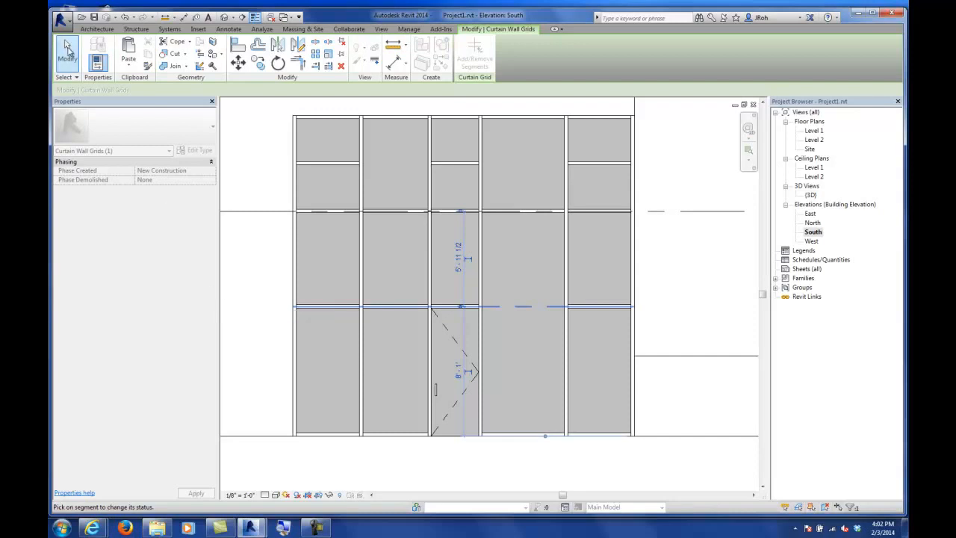
pyautogui.press('Escape')
pyautogui.press('Escape')
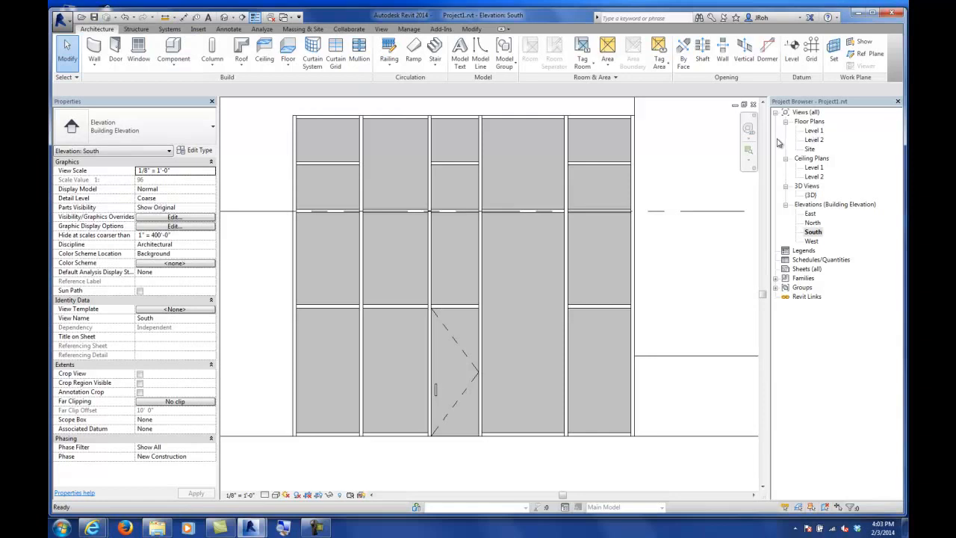
pyautogui.moveTo(625, 197); pyautogui.dragTo(619, 206, button='middle')
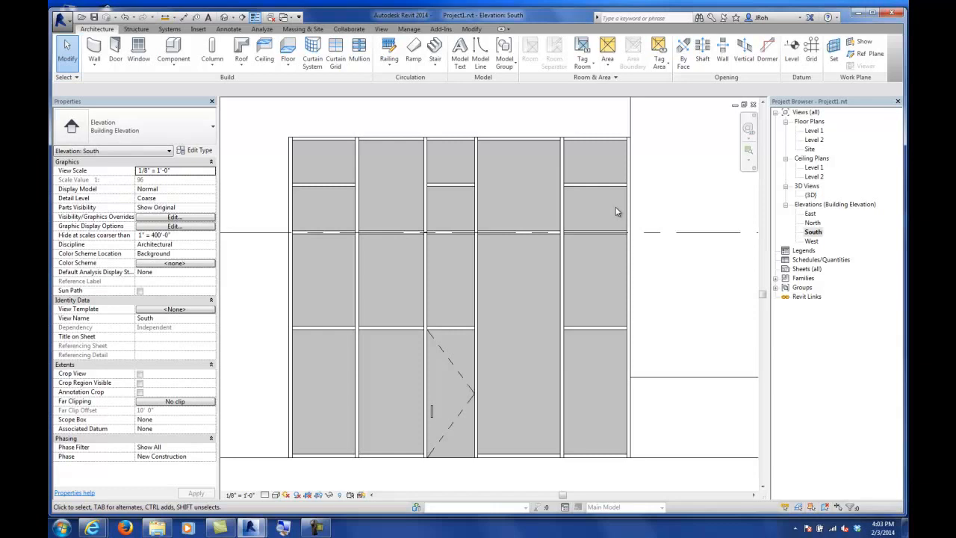
pyautogui.scroll(-5, 616, 211)
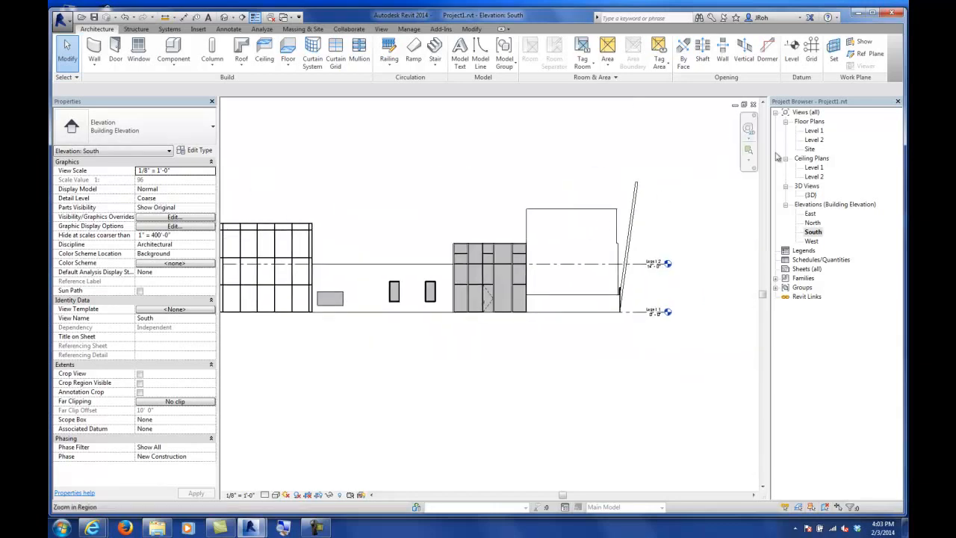
# Step: Switch to the North elevation and examine the building's height relative to the existing levels
pyautogui.click(814, 131)
pyautogui.doubleClick(814, 131)
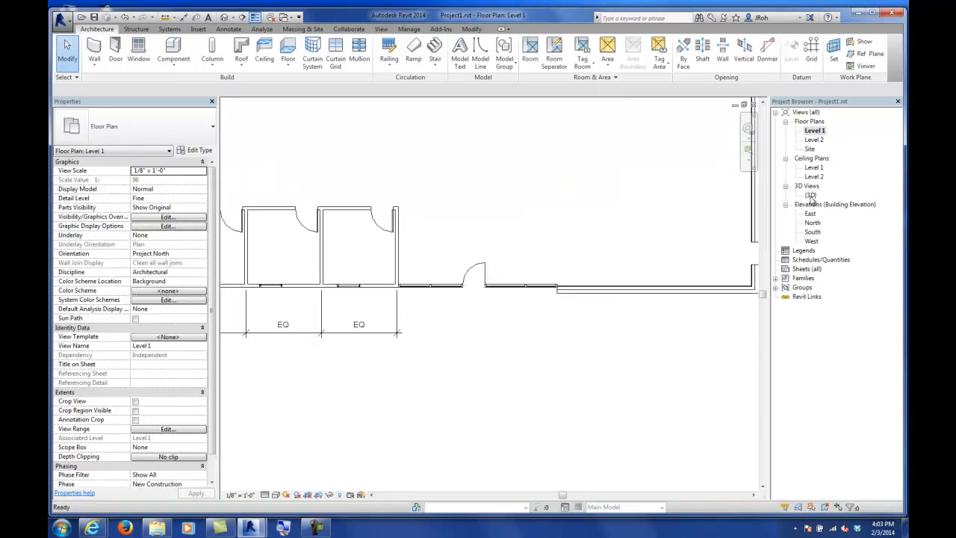
pyautogui.doubleClick(813, 222)
pyautogui.scroll(-4, 616, 320)
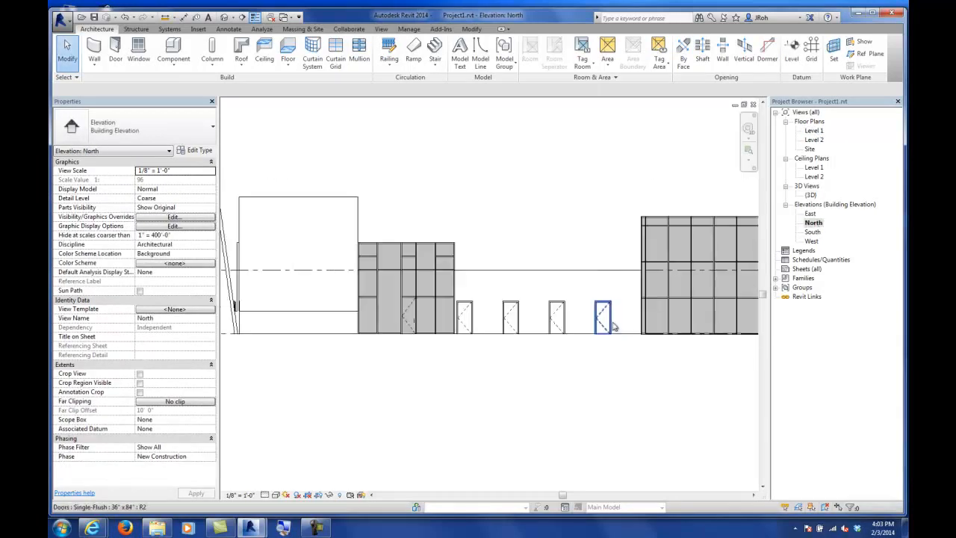
pyautogui.scroll(5, 616, 320)
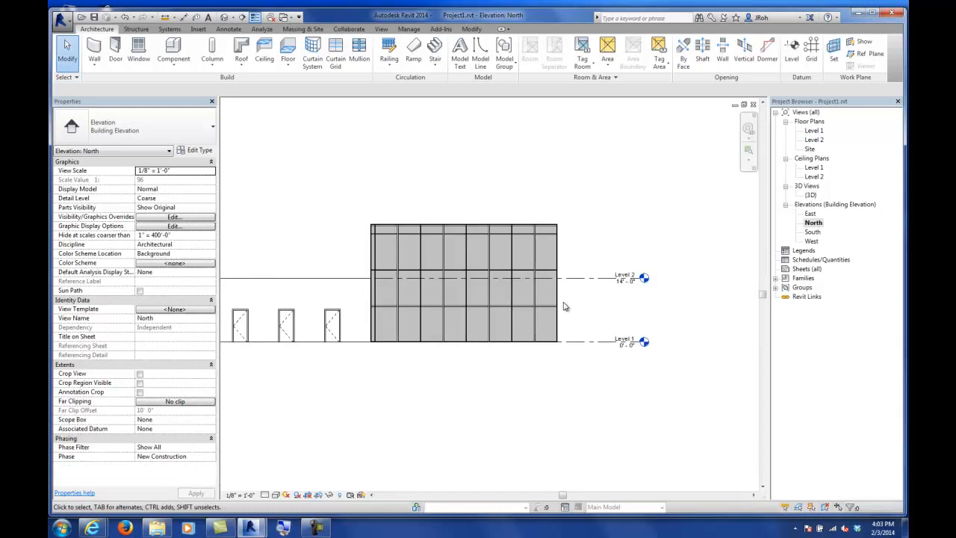
pyautogui.scroll(-2, 585, 269)
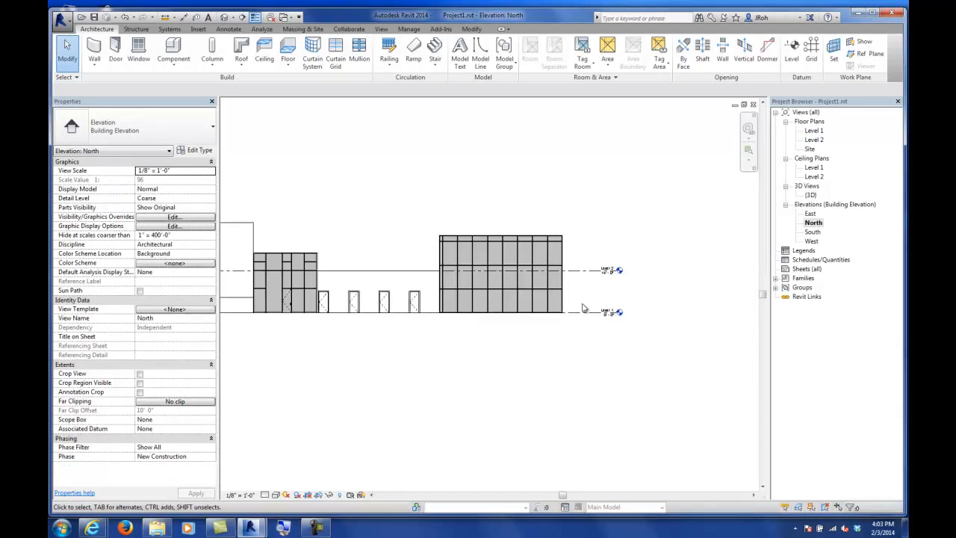
pyautogui.moveTo(406, 274); pyautogui.dragTo(498, 320, button='middle')
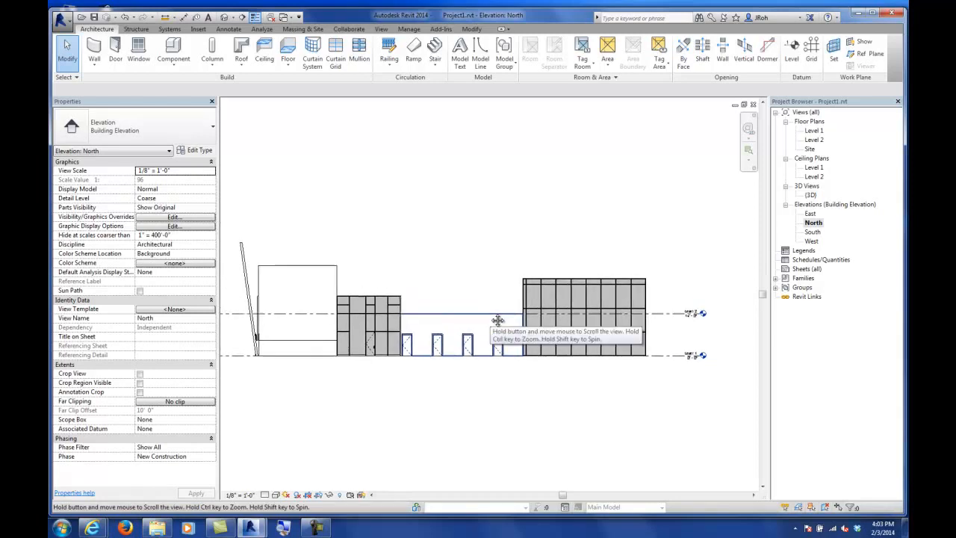
pyautogui.scroll(-2, 455, 291)
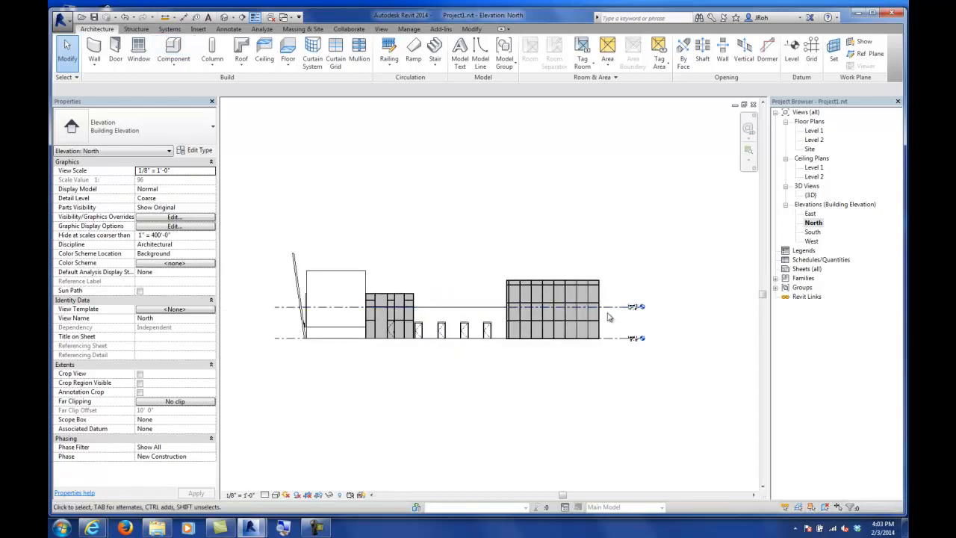
pyautogui.scroll(5, 624, 319)
pyautogui.scroll(3, 652, 332)
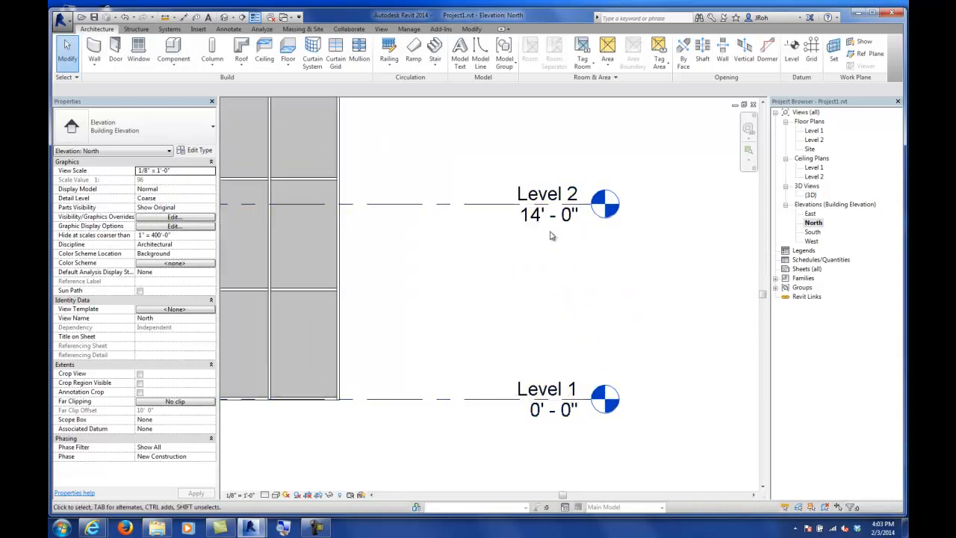
pyautogui.scroll(-5, 556, 233)
pyautogui.moveTo(425, 146); pyautogui.dragTo(480, 194, button='middle')
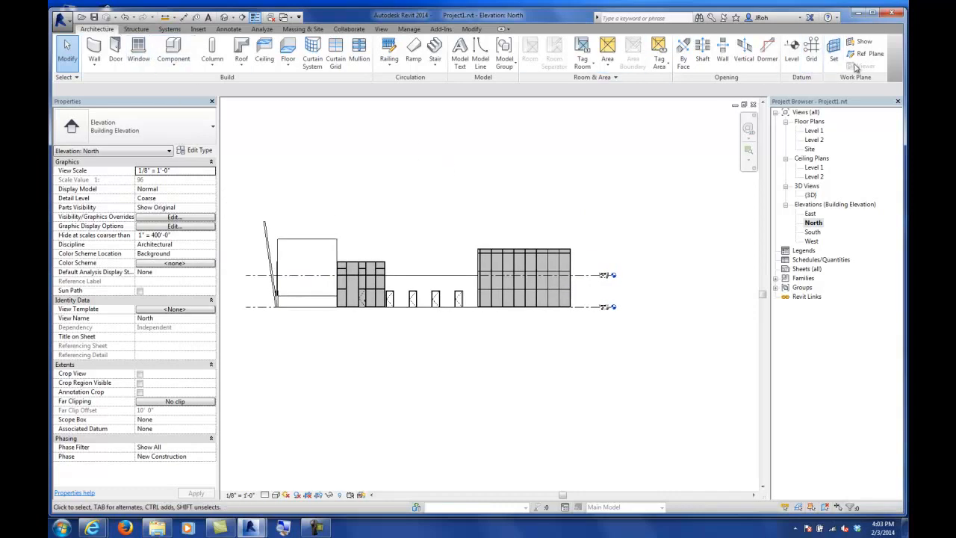
# Step: Add two new levels above Level 2 spanning the full width of the North elevation
pyautogui.click(792, 54)
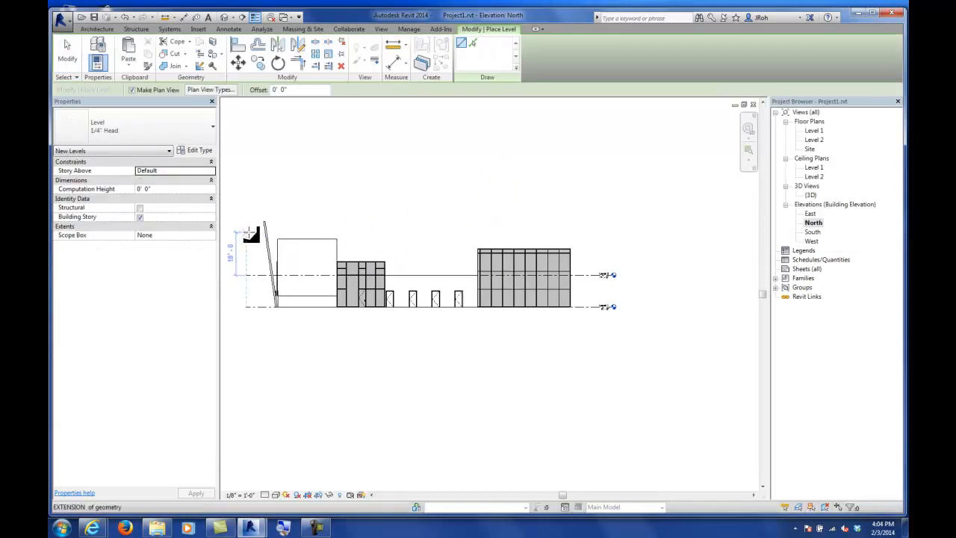
pyautogui.click(253, 232)
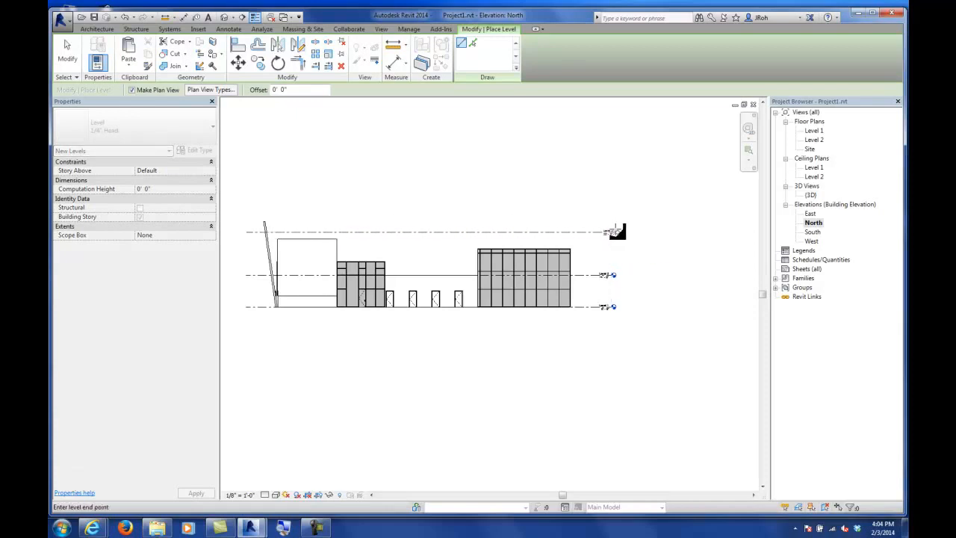
pyautogui.click(611, 232)
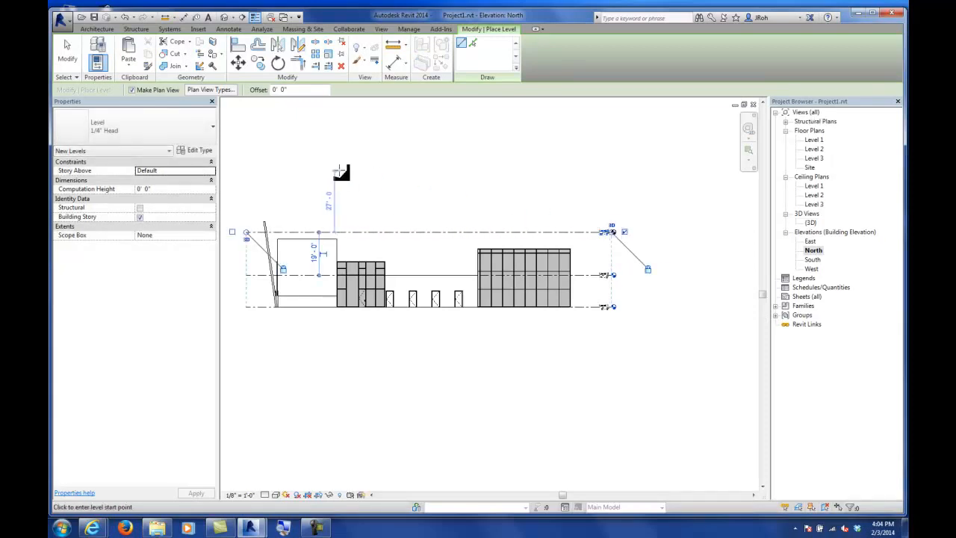
pyautogui.click(247, 173)
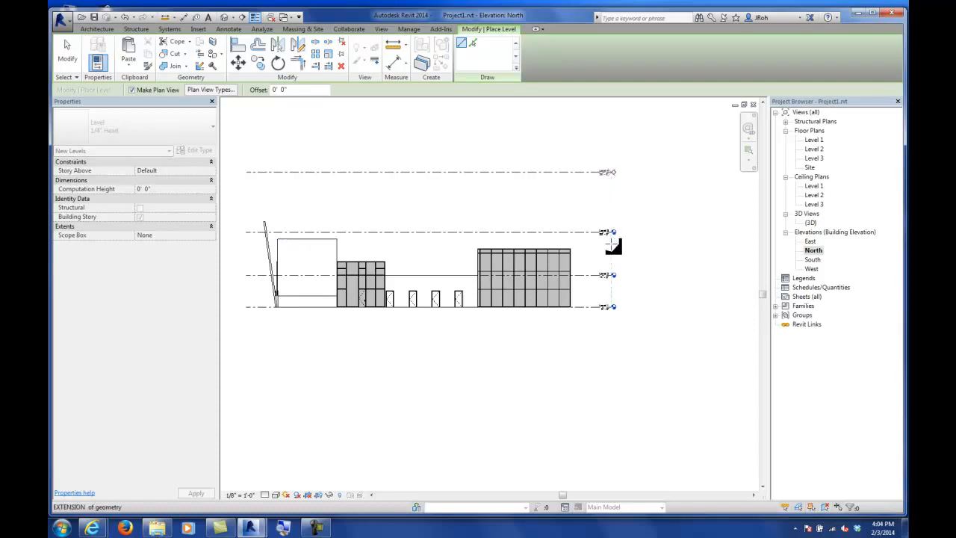
pyautogui.click(611, 198)
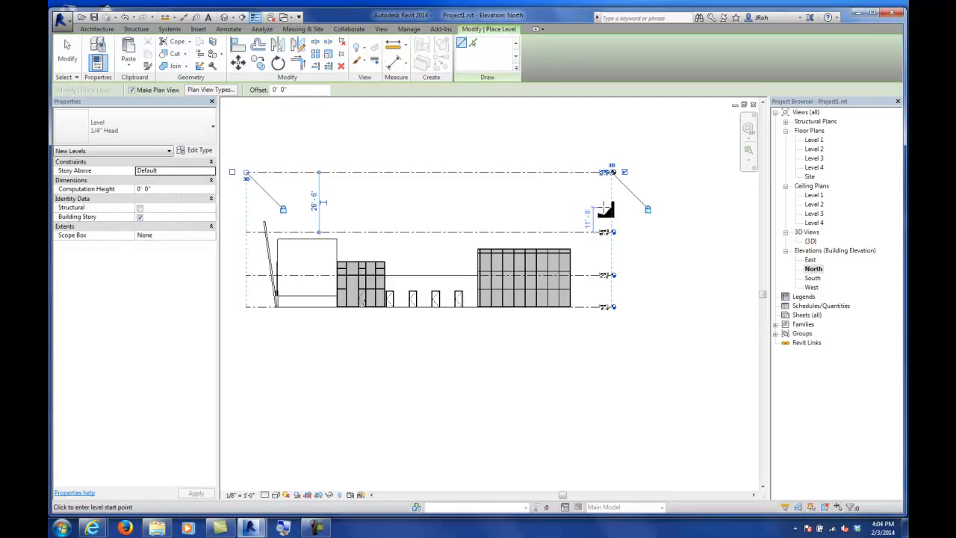
pyautogui.click(68, 53)
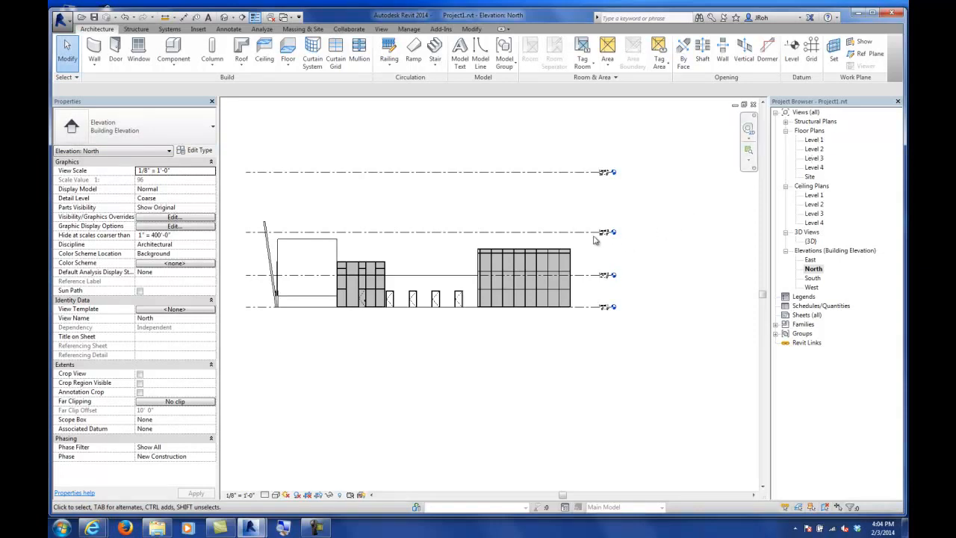
# Step: Set Level 3's elevation to 28'-0"
pyautogui.scroll(2, 605, 254)
pyautogui.scroll(2, 607, 257)
pyautogui.scroll(1, 553, 239)
pyautogui.click(508, 213)
pyautogui.click(508, 213)
pyautogui.write('28')
pyautogui.press('Return')
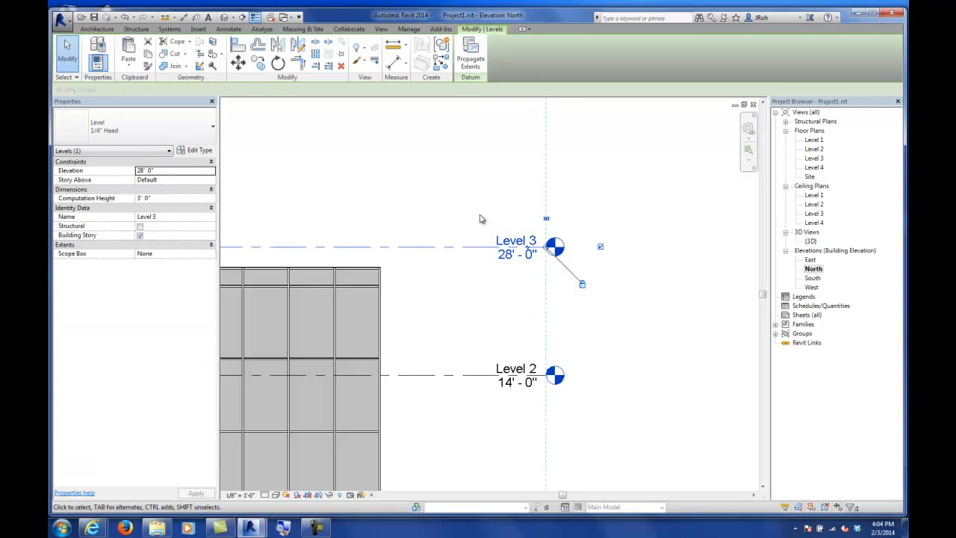
# Step: Set Level 4's distance above Level 3 to 14'-0"
pyautogui.click(480, 216)
pyautogui.scroll(-1, 457, 205)
pyautogui.moveTo(456, 151); pyautogui.dragTo(463, 284, button='middle')
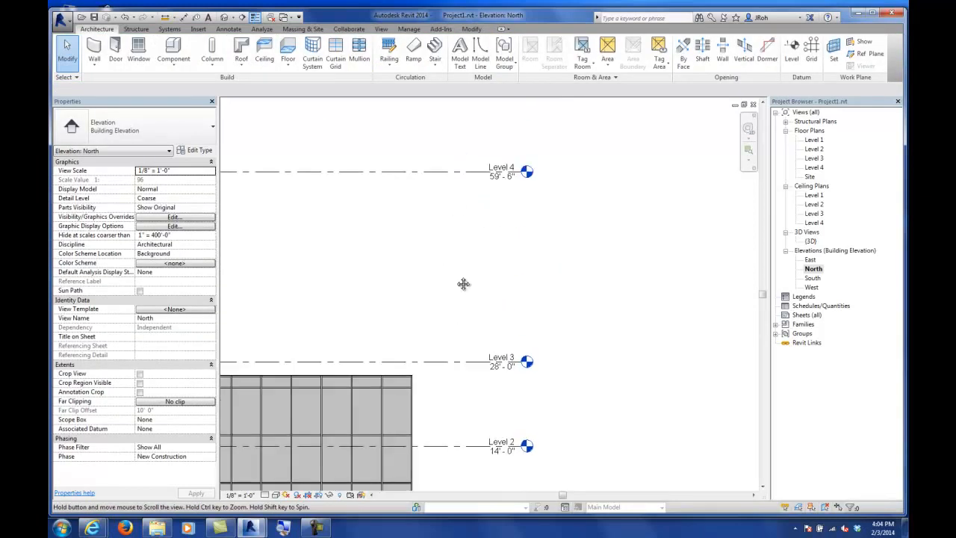
pyautogui.click(501, 174)
pyautogui.scroll(-4, 433, 250)
pyautogui.scroll(2, 512, 239)
pyautogui.scroll(1, 340, 247)
pyautogui.scroll(1, 323, 245)
pyautogui.click(320, 207)
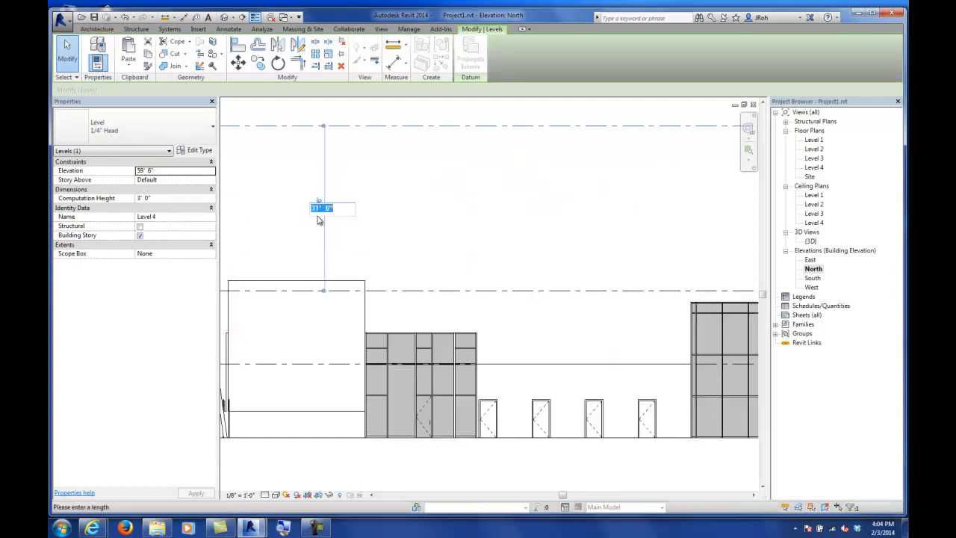
pyautogui.write('1')
pyautogui.press('Return')
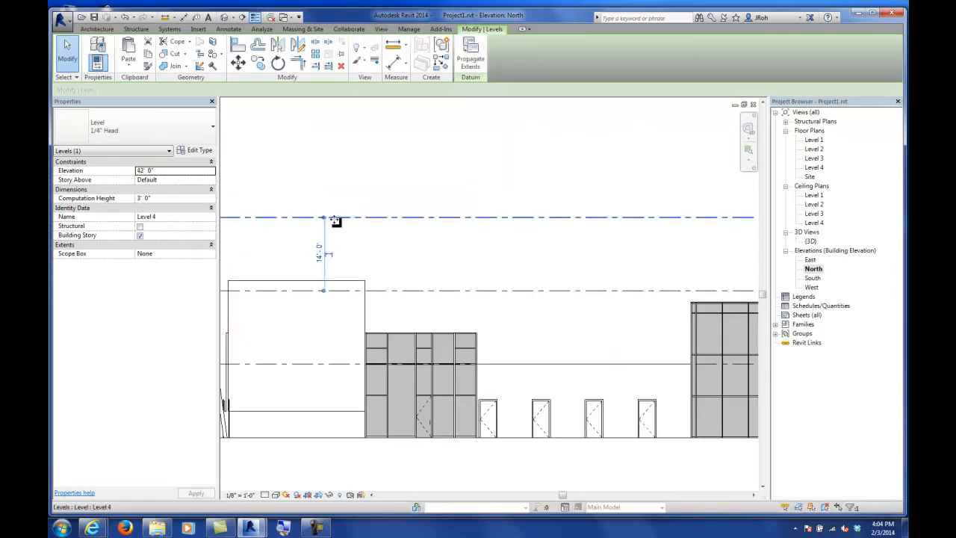
# Step: Open the Level 1 floor plan
pyautogui.click(454, 179)
pyautogui.scroll(-3, 465, 213)
pyautogui.scroll(4, 589, 261)
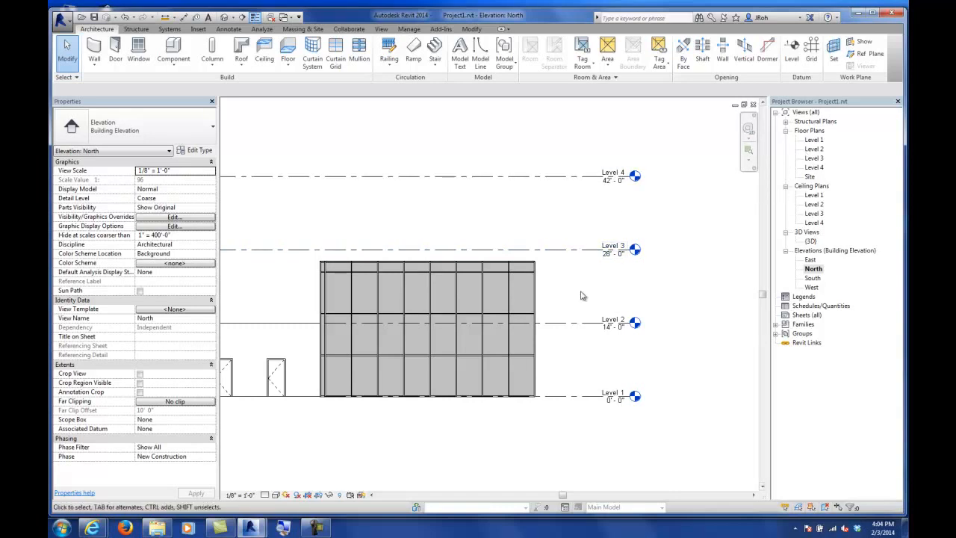
pyautogui.scroll(-4, 622, 353)
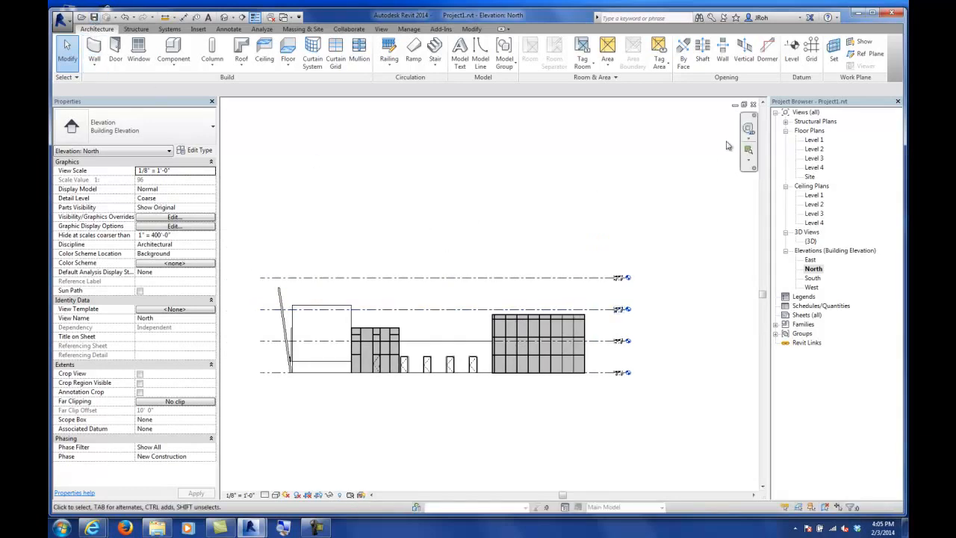
pyautogui.doubleClick(814, 140)
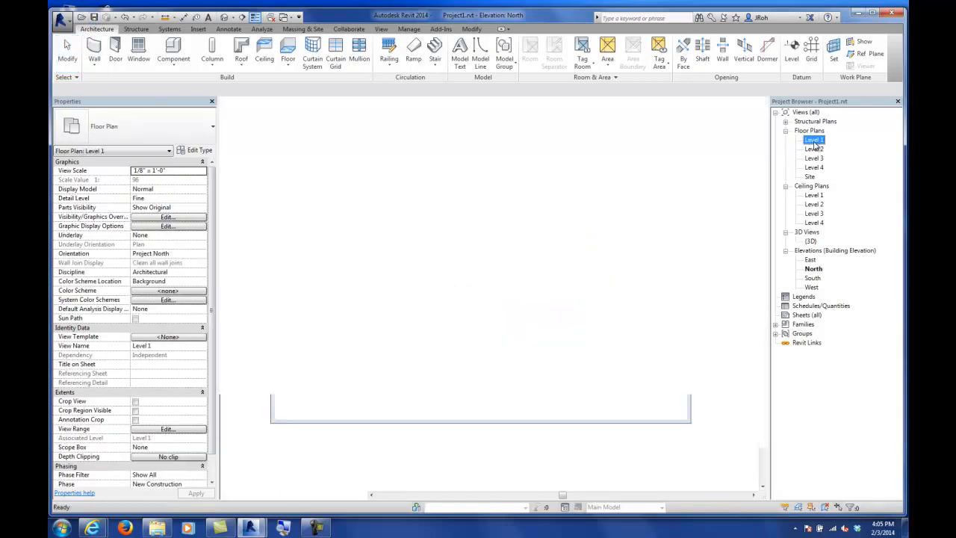
pyautogui.scroll(-3, 513, 302)
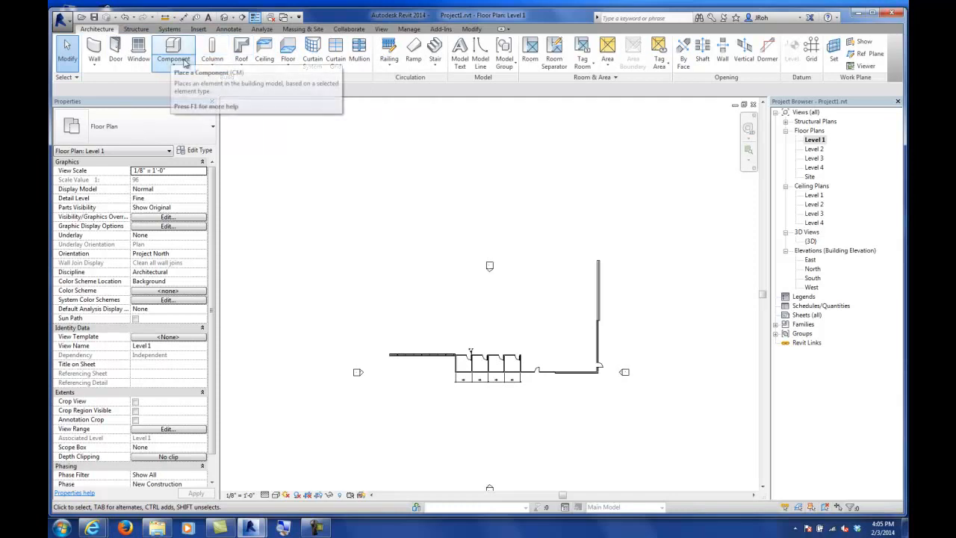
# Step: Start an architectural floor sketch on Level 1, picking the curtain wall and the adjoining wall as boundary lines
pyautogui.click(287, 66)
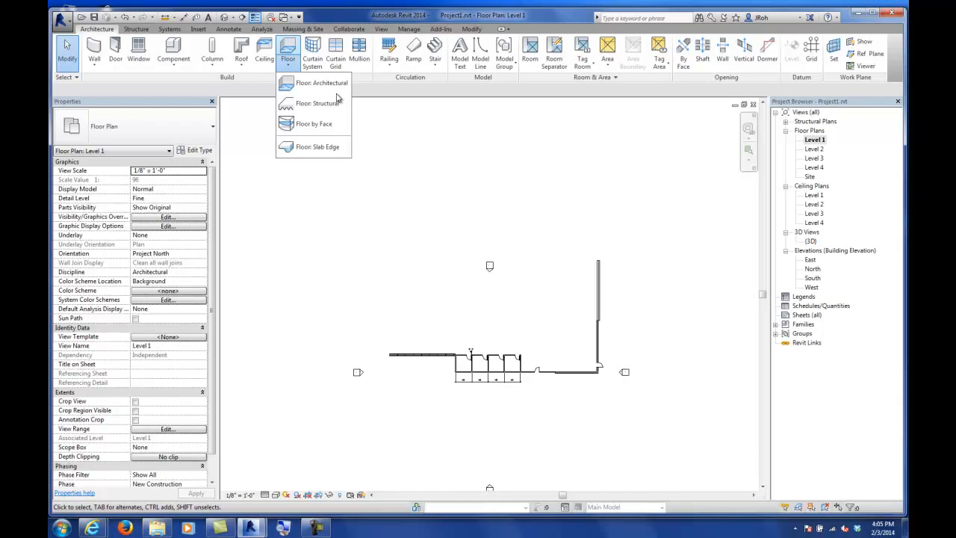
pyautogui.click(241, 67)
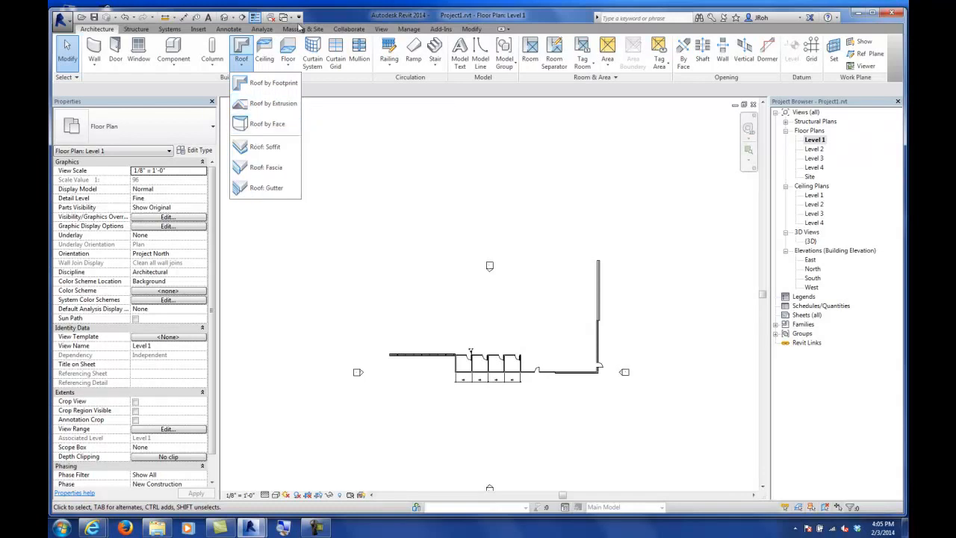
pyautogui.click(289, 46)
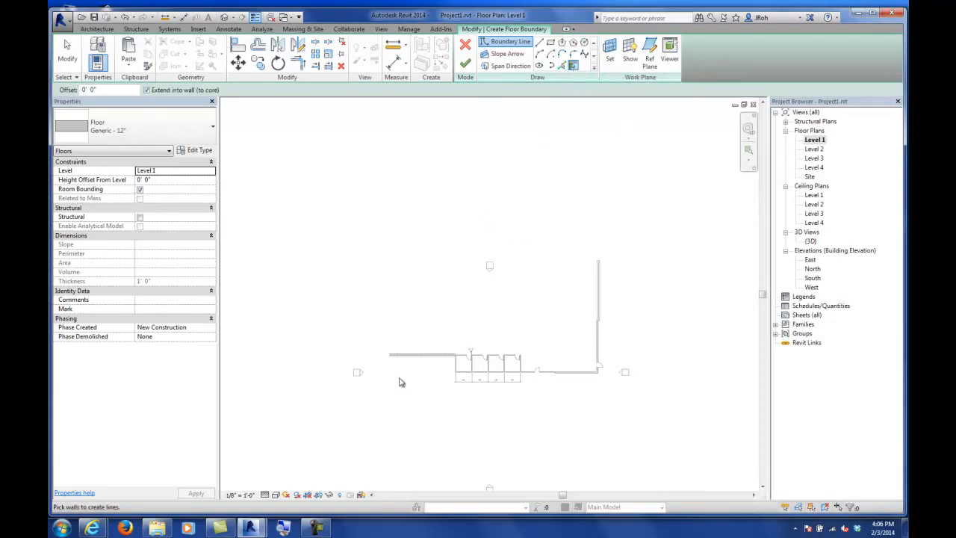
pyautogui.scroll(6, 414, 374)
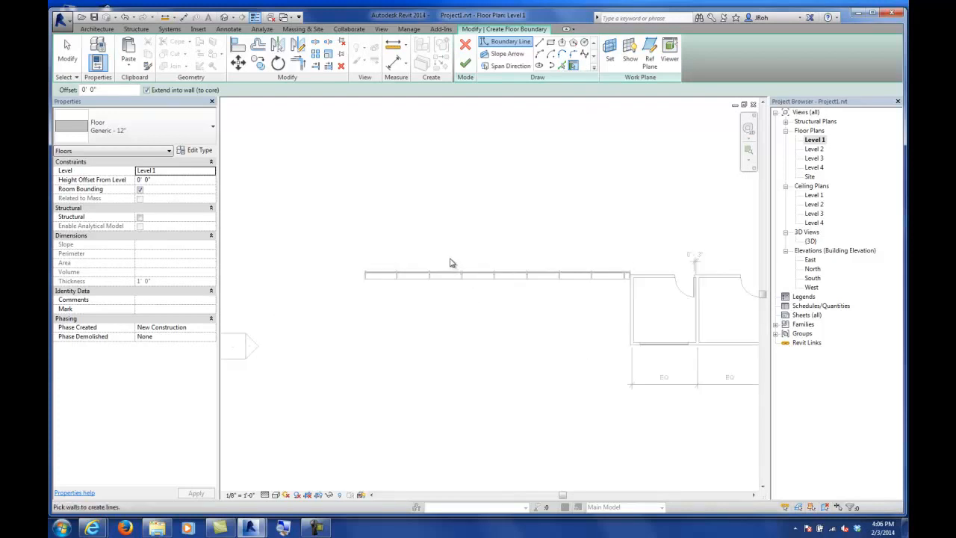
pyautogui.scroll(3, 452, 263)
pyautogui.moveTo(572, 329); pyautogui.dragTo(397, 285, button='middle')
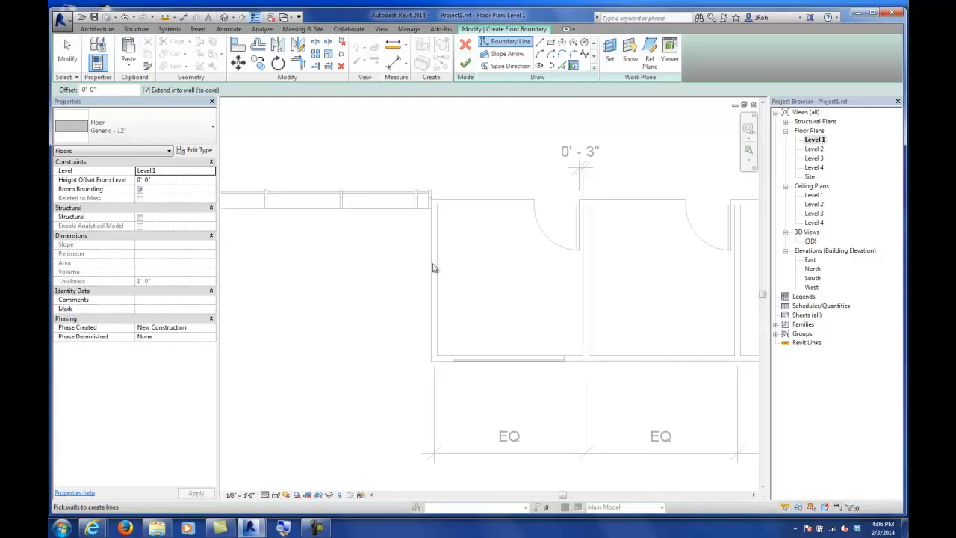
pyautogui.click(604, 366)
pyautogui.scroll(-4, 407, 354)
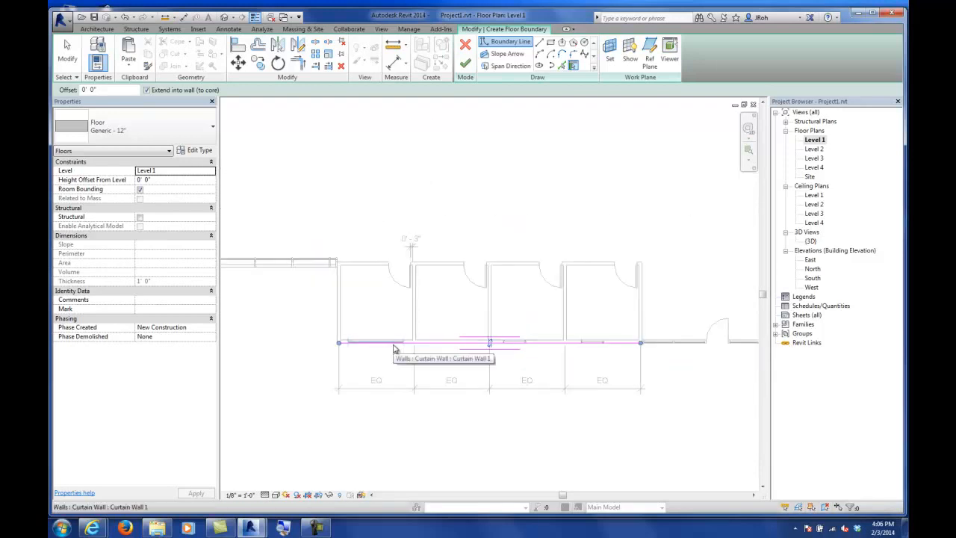
pyautogui.click(338, 291)
pyautogui.scroll(-4, 566, 299)
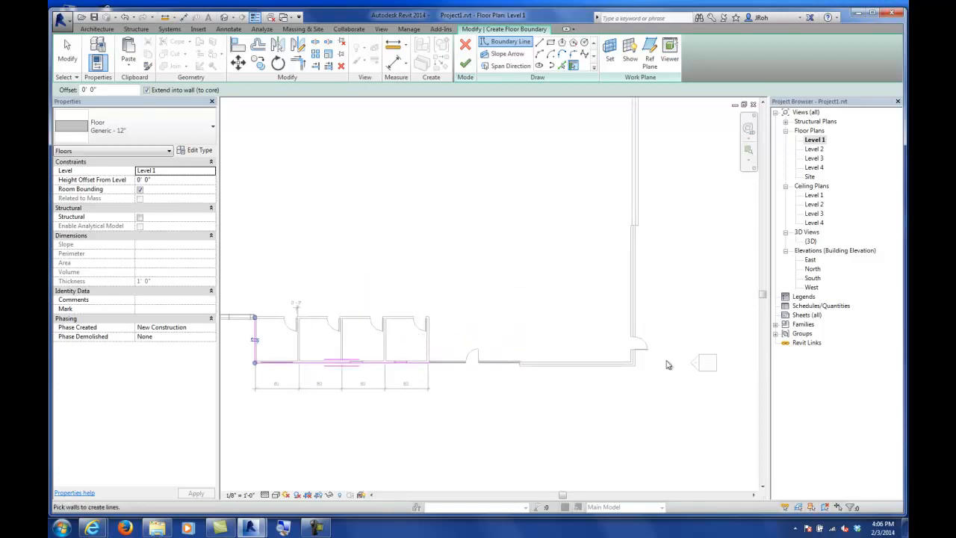
# Step: Delete the picked boundary lines from the floor sketch
pyautogui.click(68, 60)
pyautogui.moveTo(344, 276); pyautogui.dragTo(246, 394)
pyautogui.click(247, 399)
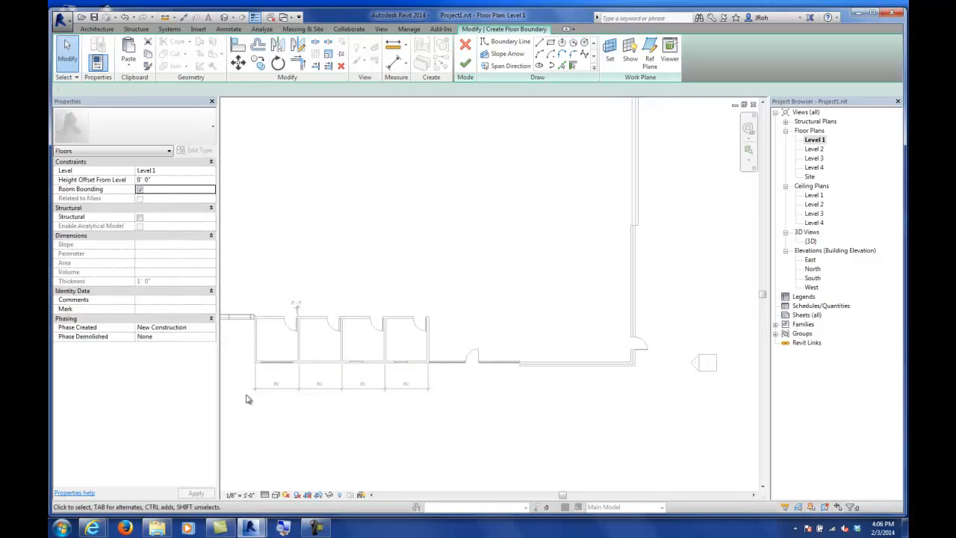
# Step: Draw floor boundary lines with the Line tool along the wall faces on the building's south side
pyautogui.click(539, 43)
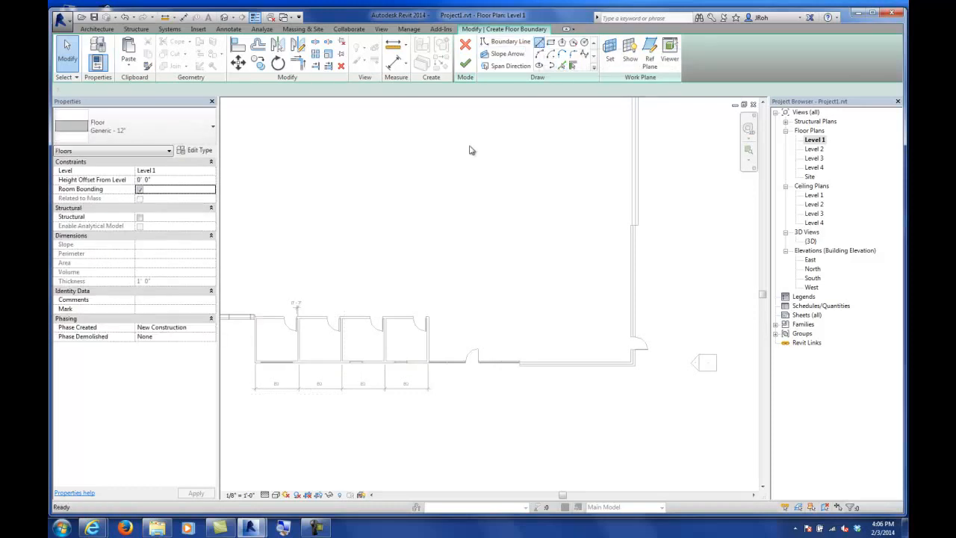
pyautogui.moveTo(337, 353); pyautogui.dragTo(435, 303, button='middle')
pyautogui.scroll(6, 344, 333)
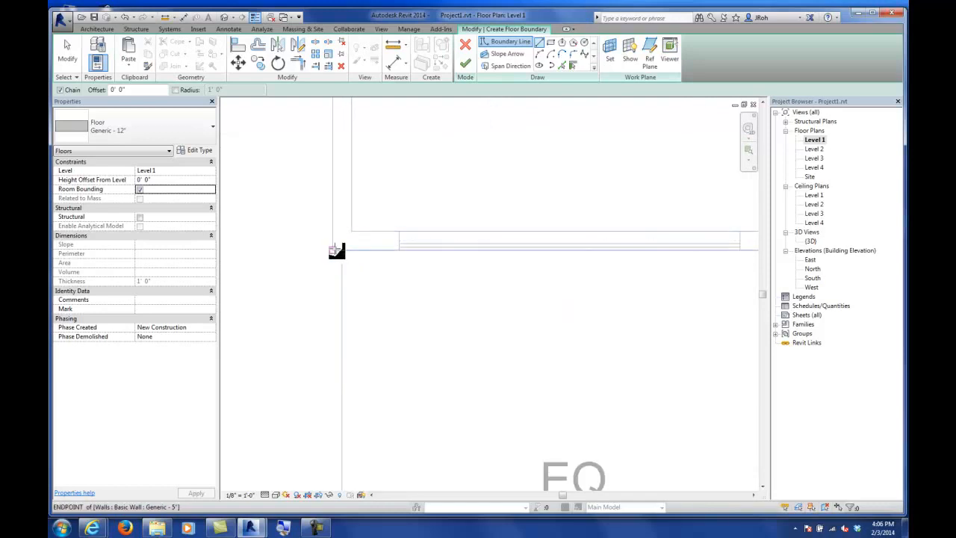
pyautogui.click(337, 251)
pyautogui.scroll(-5, 340, 254)
pyautogui.scroll(-3, 338, 254)
pyautogui.moveTo(544, 247); pyautogui.dragTo(395, 251, button='middle')
pyautogui.scroll(1, 607, 258)
pyautogui.scroll(1, 606, 258)
pyautogui.scroll(8, 413, 263)
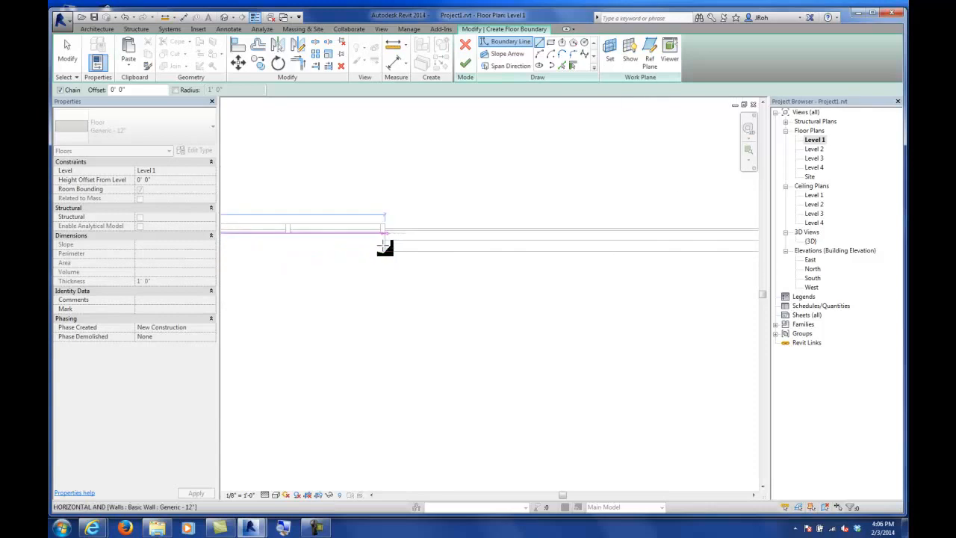
pyautogui.click(393, 217)
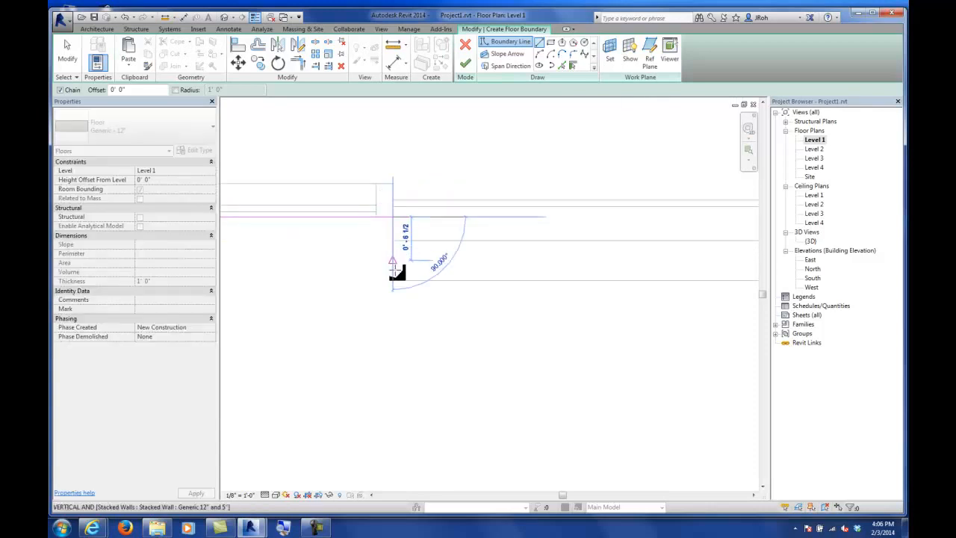
pyautogui.scroll(-6, 392, 282)
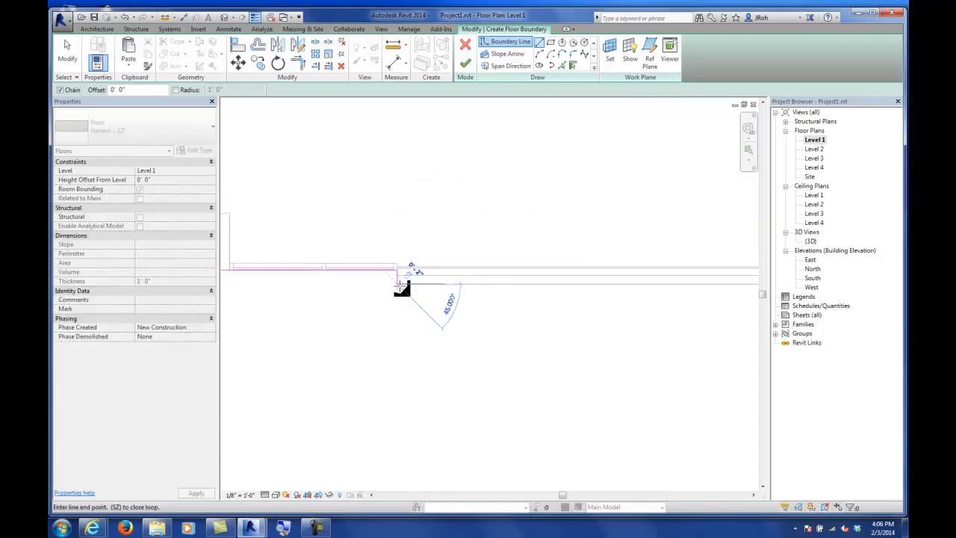
pyautogui.click(527, 283)
pyautogui.moveTo(482, 282); pyautogui.dragTo(507, 401, button='middle')
pyautogui.scroll(7, 558, 245)
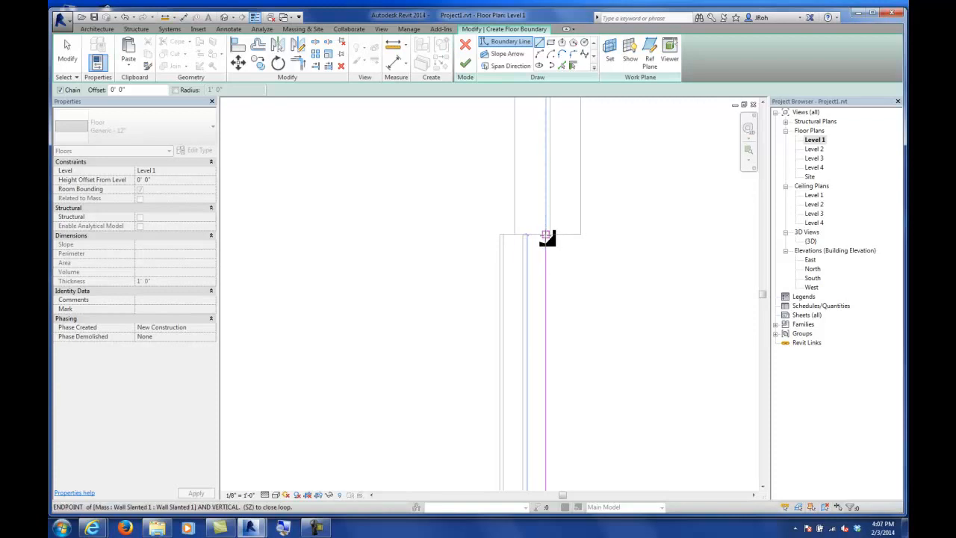
pyautogui.click(545, 235)
pyautogui.scroll(-6, 557, 247)
pyautogui.scroll(3, 557, 247)
pyautogui.scroll(4, 557, 247)
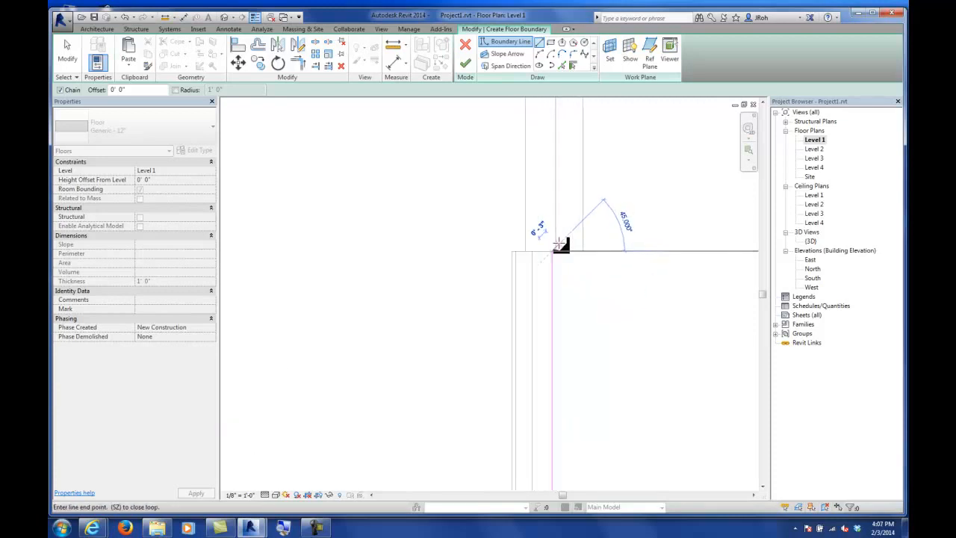
pyautogui.click(595, 255)
# Step: Continue the boundary up the east side, about 110'-0" across the north, down the slanted west wall and along the south walls
pyautogui.scroll(-6, 570, 265)
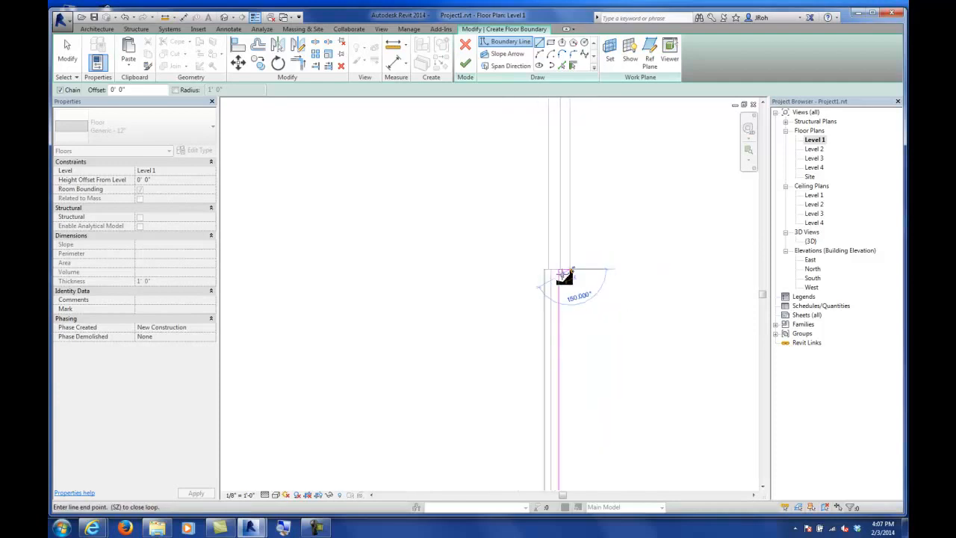
pyautogui.scroll(-5, 564, 278)
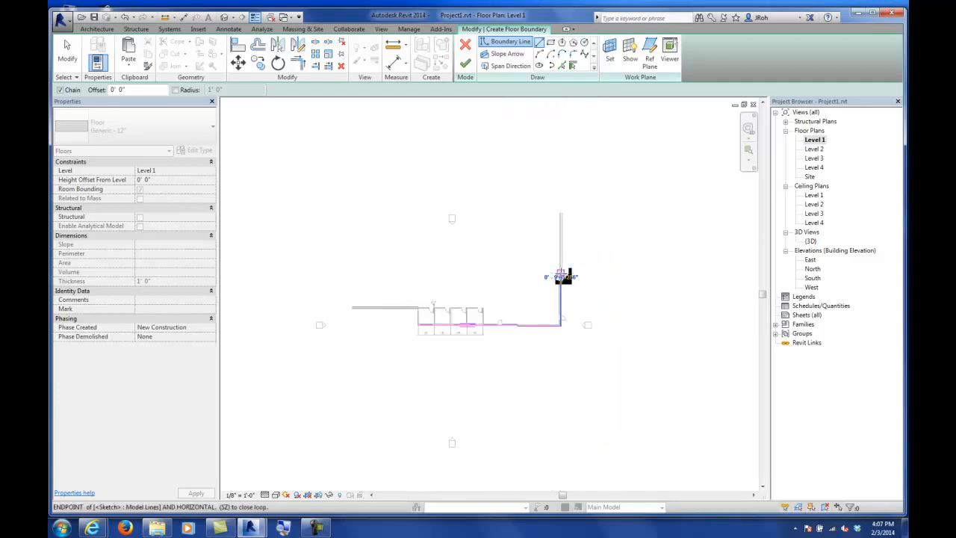
pyautogui.click(562, 213)
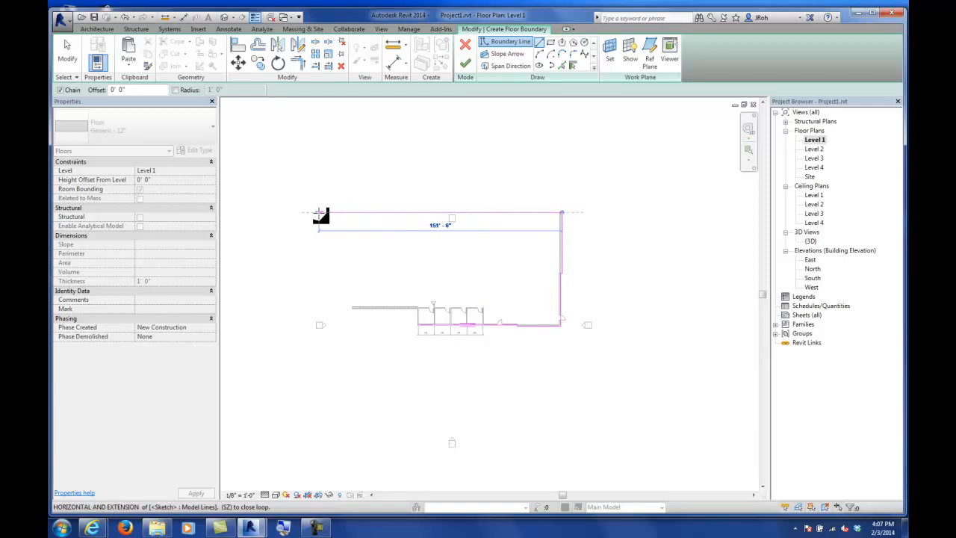
pyautogui.click(309, 214)
pyautogui.scroll(5, 347, 293)
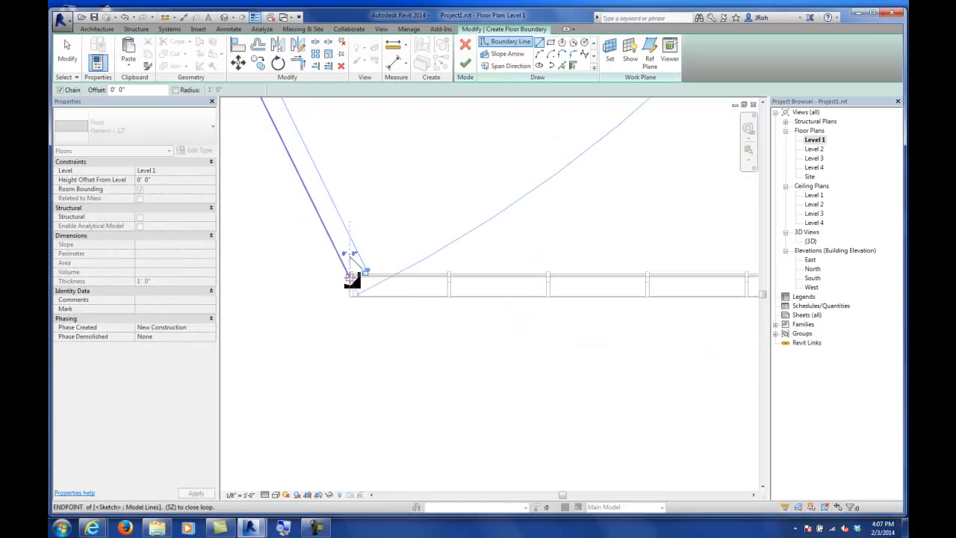
pyautogui.scroll(-5, 352, 280)
pyautogui.click(352, 280)
pyautogui.scroll(-1, 352, 280)
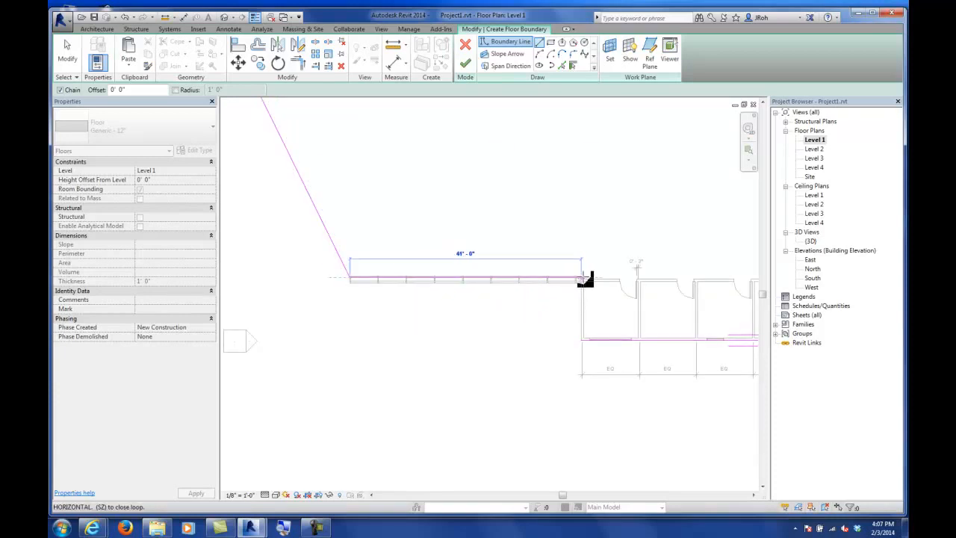
pyautogui.click(585, 281)
pyautogui.scroll(4, 582, 321)
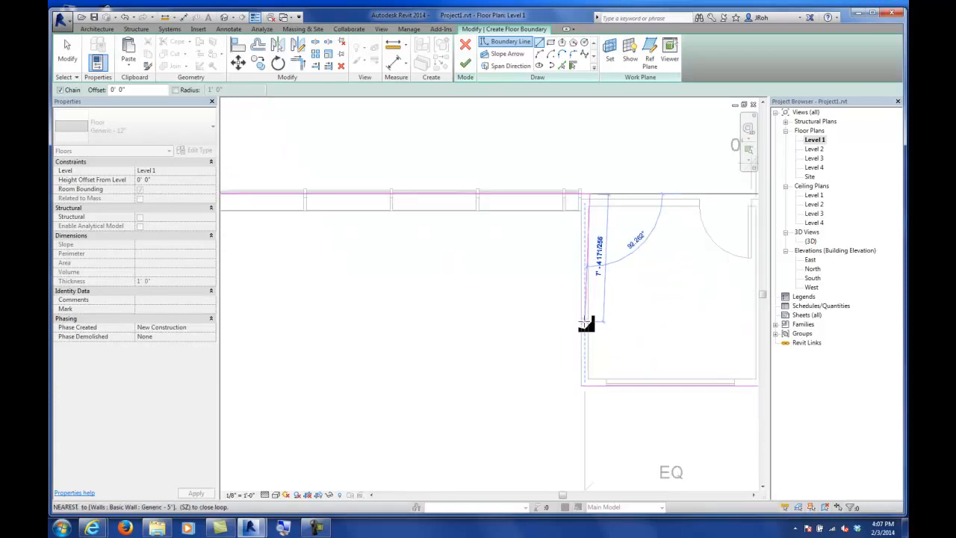
pyautogui.click(589, 355)
pyautogui.press('Escape')
pyautogui.press('Escape')
# Step: Trim the vertical boundary line and the south boundary line to a corner, then try to finish the floor sketch
pyautogui.moveTo(483, 273); pyautogui.dragTo(323, 253, button='middle')
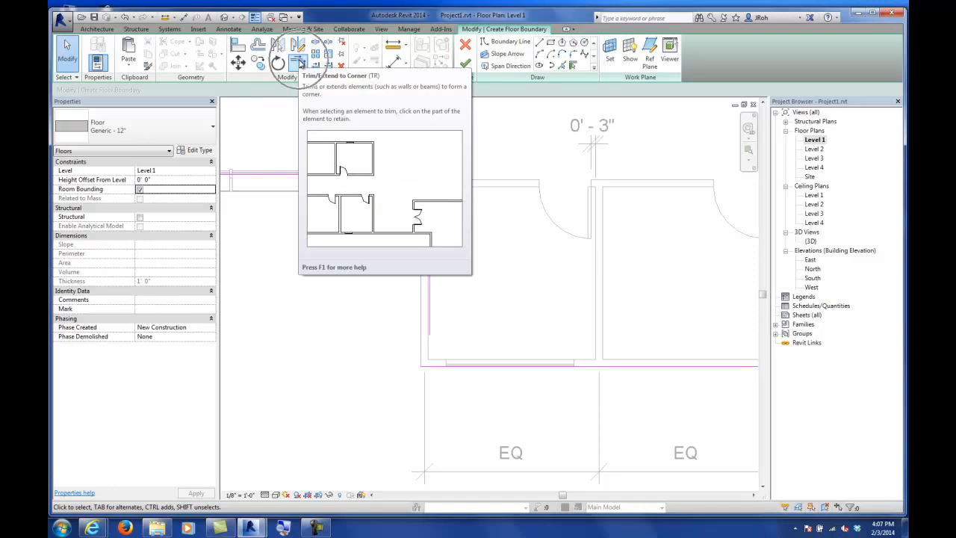
pyautogui.click(299, 63)
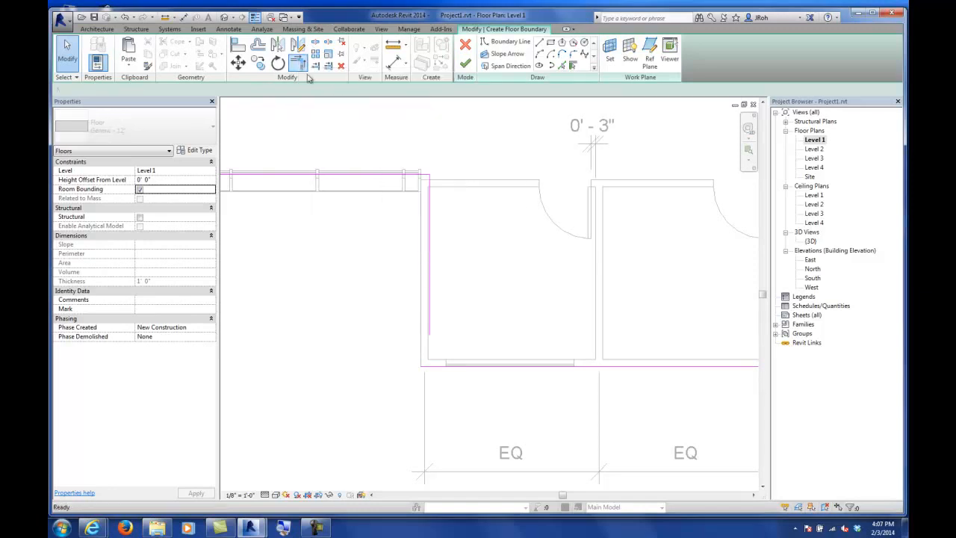
pyautogui.click(432, 237)
pyautogui.click(508, 365)
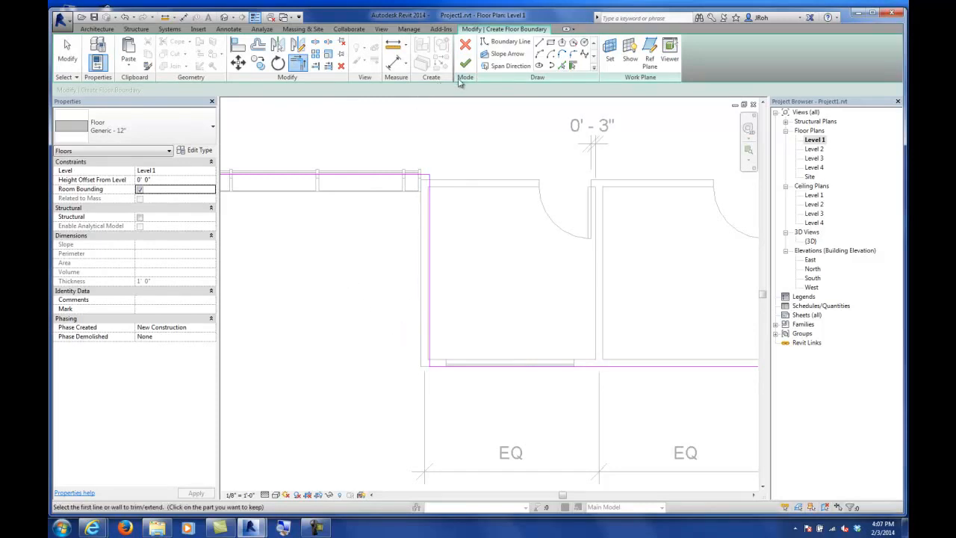
pyautogui.click(67, 53)
pyautogui.click(412, 366)
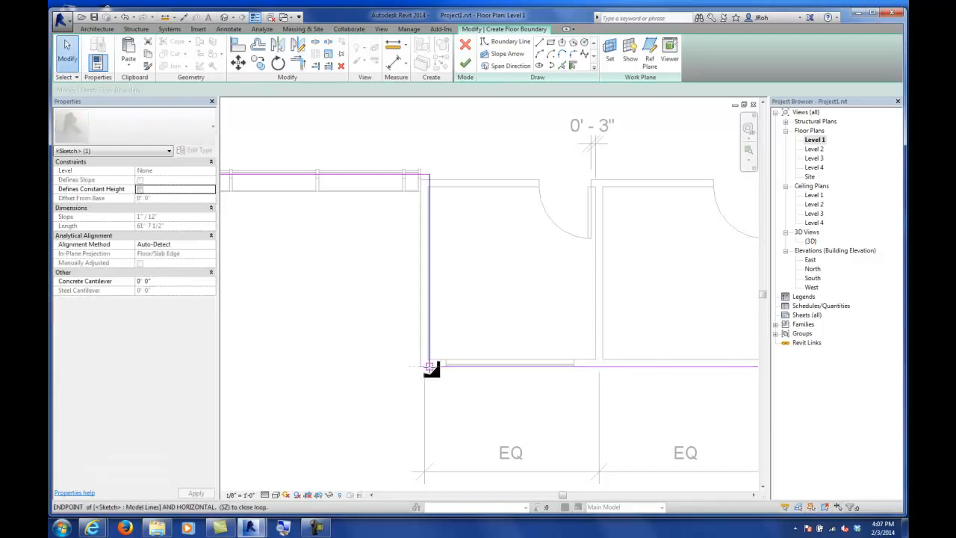
pyautogui.click(68, 54)
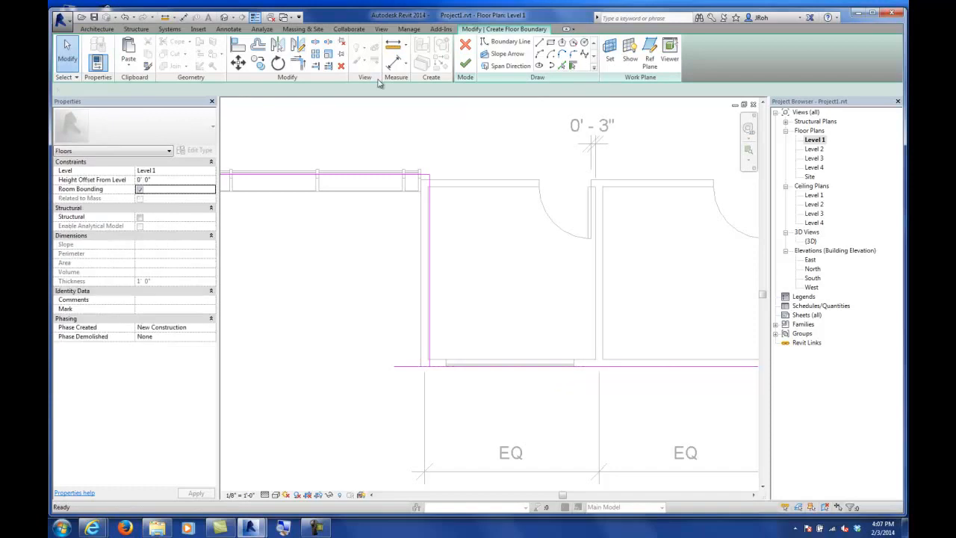
pyautogui.click(465, 66)
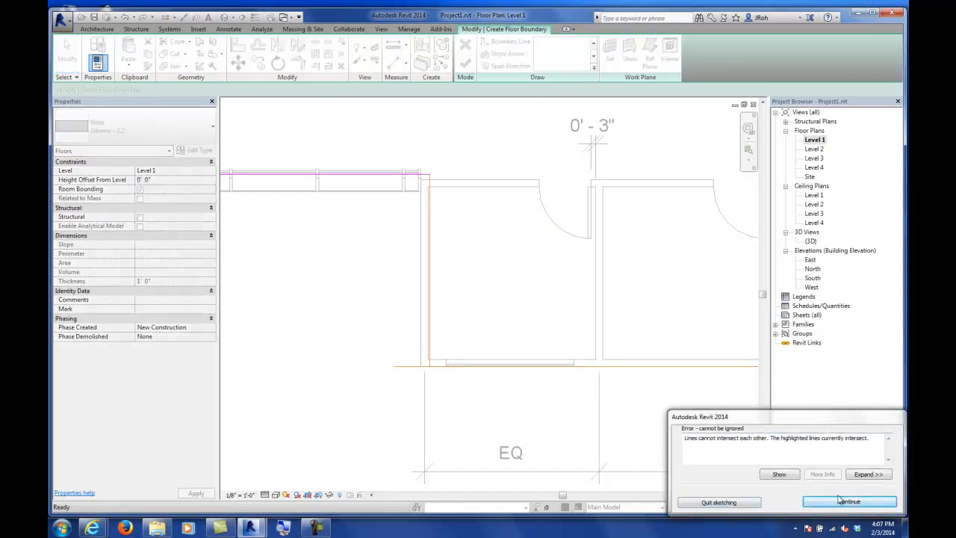
pyautogui.click(848, 503)
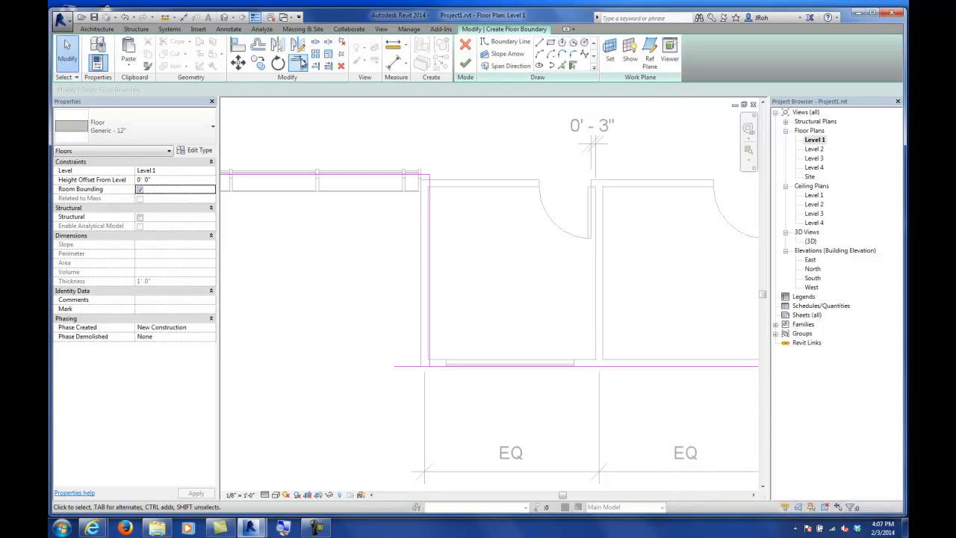
# Step: Adjust the end of the south boundary line at the corner and try again to finish the floor sketch
pyautogui.click(412, 366)
pyautogui.moveTo(391, 367); pyautogui.dragTo(441, 366)
pyautogui.click(719, 502)
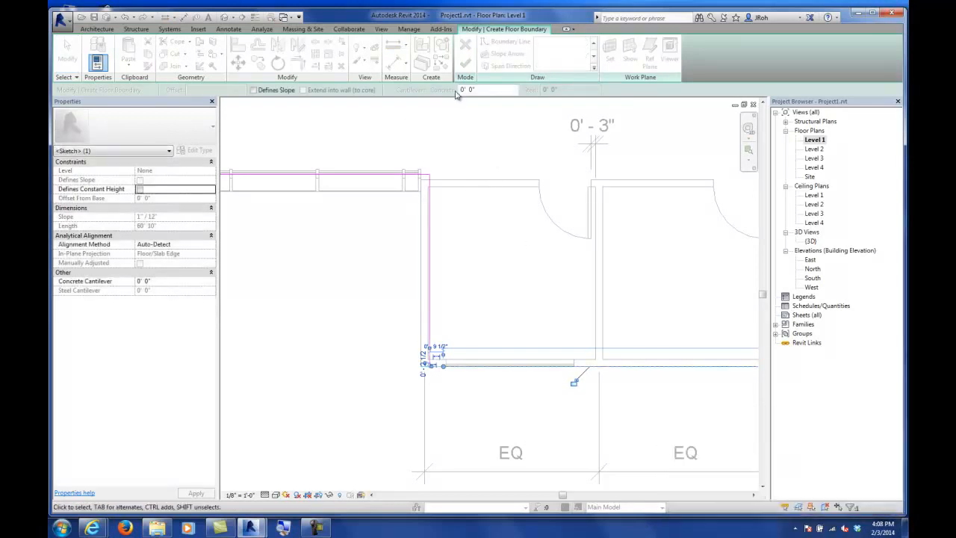
pyautogui.click(400, 123)
pyautogui.click(465, 65)
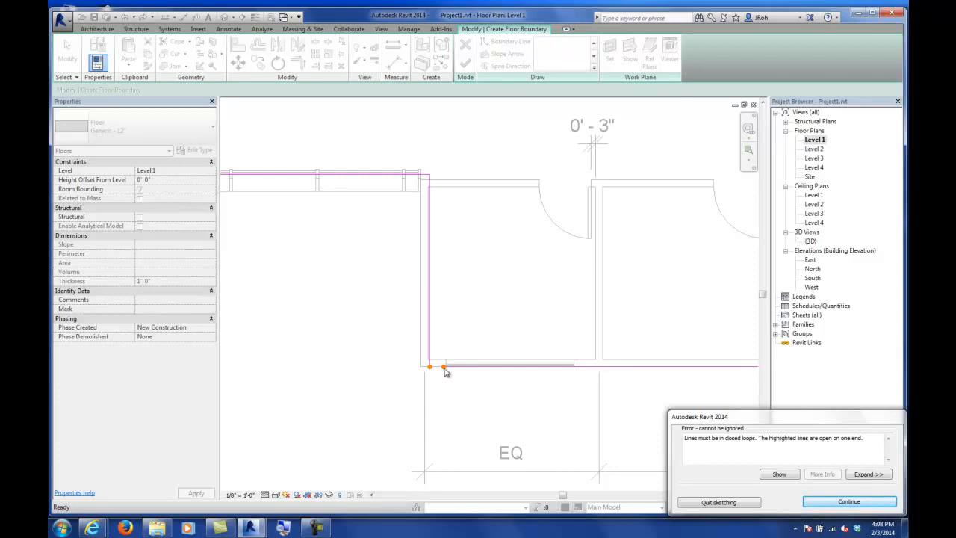
pyautogui.click(812, 503)
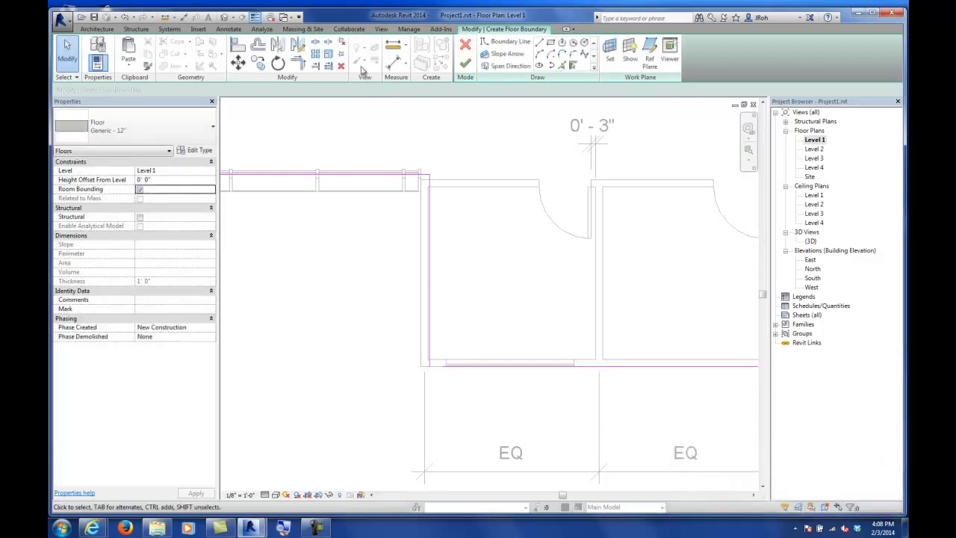
# Step: Trim the vertical and south boundary lines to a corner with Trim/Extend to Corner and finish the floor
pyautogui.click(298, 63)
pyautogui.click(430, 295)
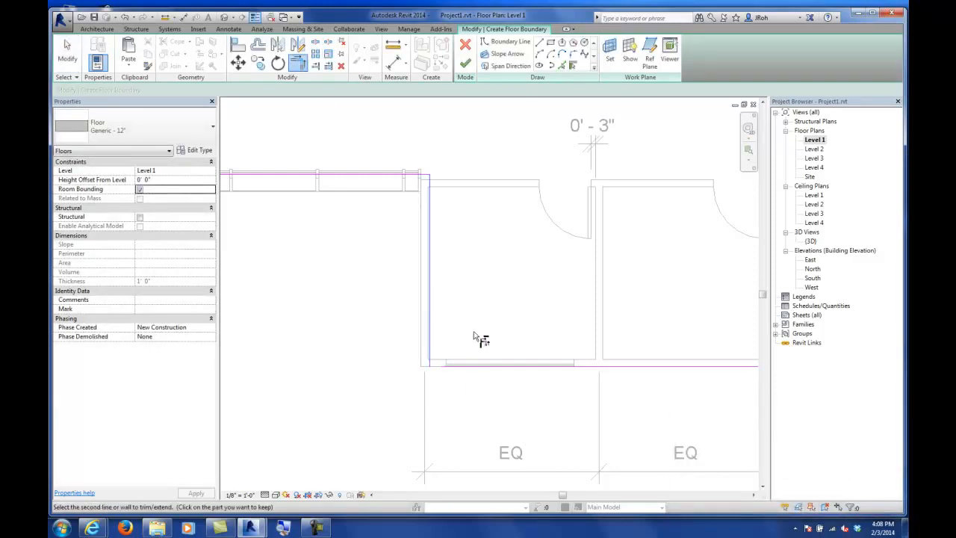
pyautogui.click(494, 365)
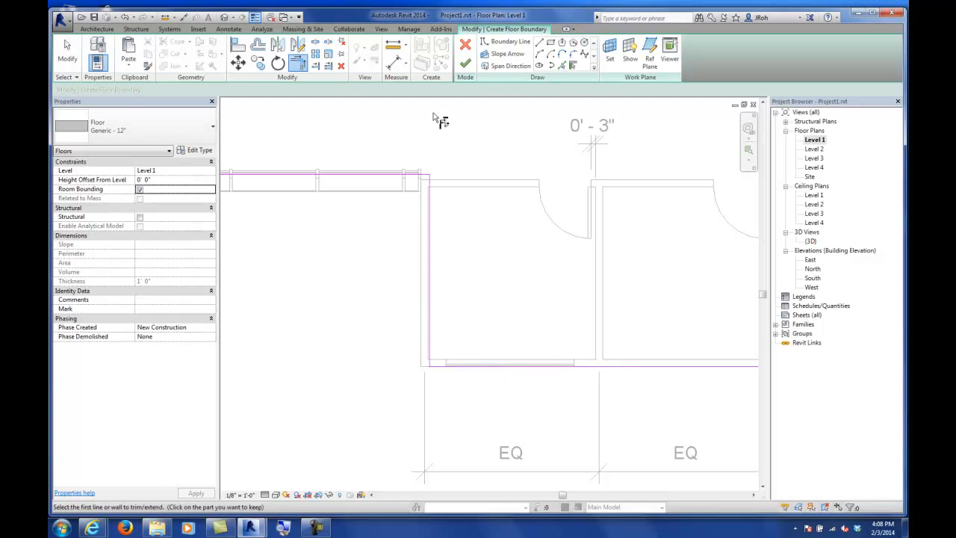
pyautogui.click(466, 66)
pyautogui.scroll(-5, 410, 245)
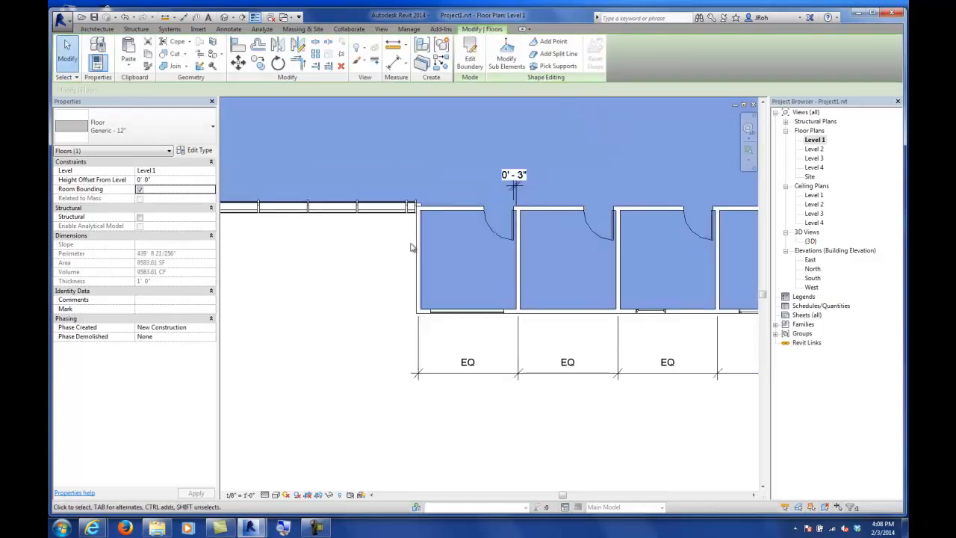
# Step: Review the floor's type and the layer structure of the Generic - 12" floor type
pyautogui.click(145, 130)
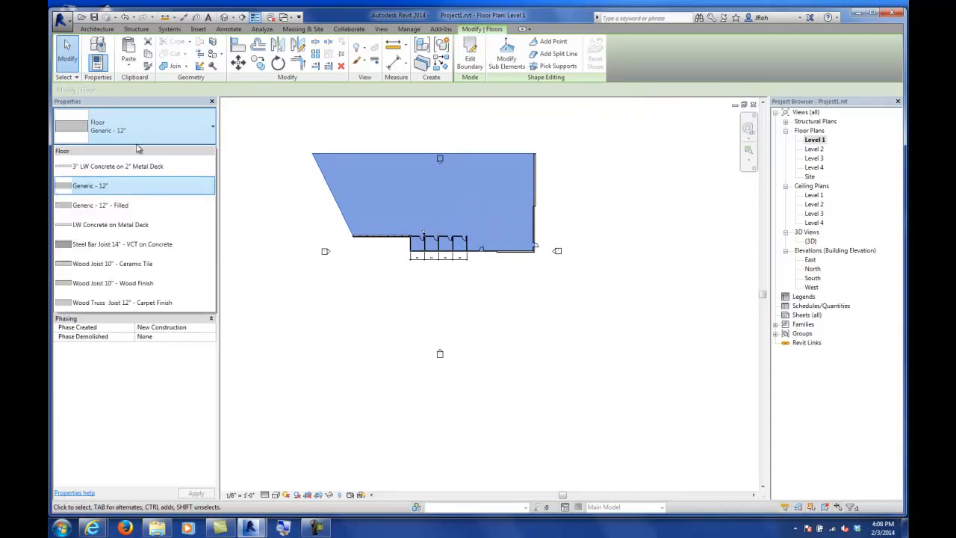
pyautogui.click(107, 188)
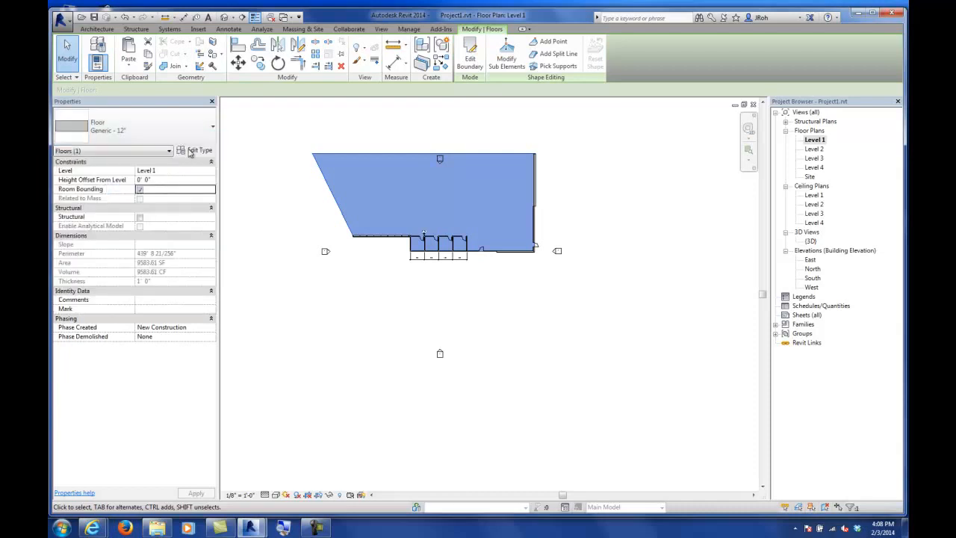
pyautogui.click(196, 150)
pyautogui.click(483, 151)
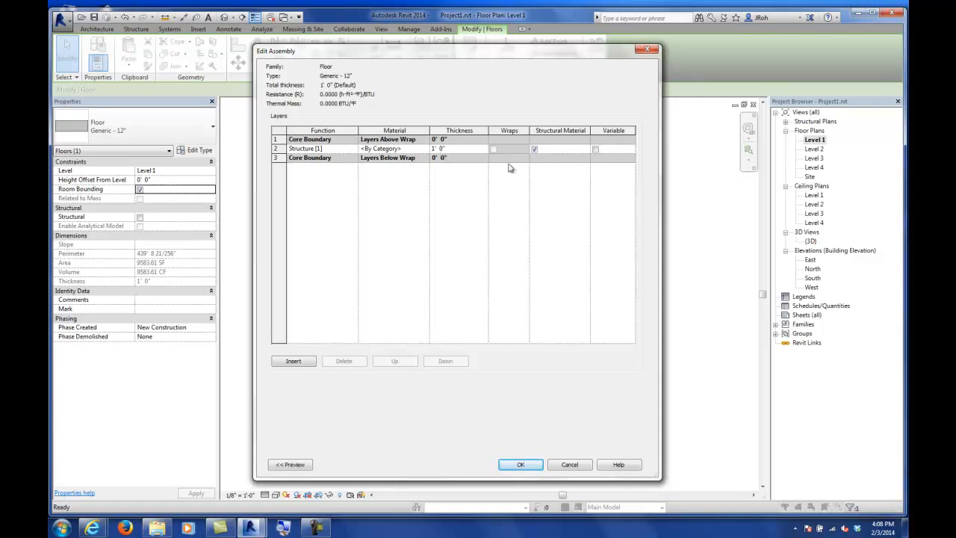
pyautogui.click(525, 464)
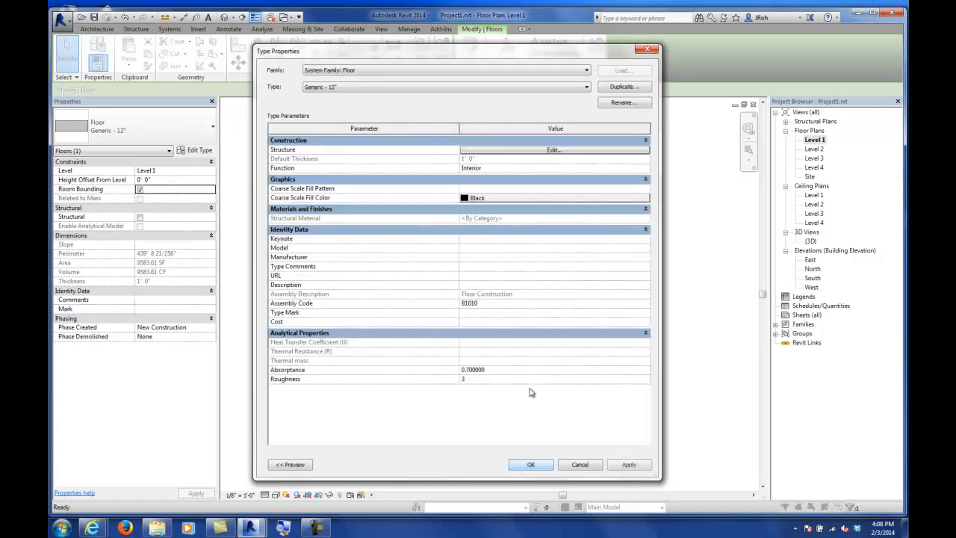
pyautogui.click(537, 466)
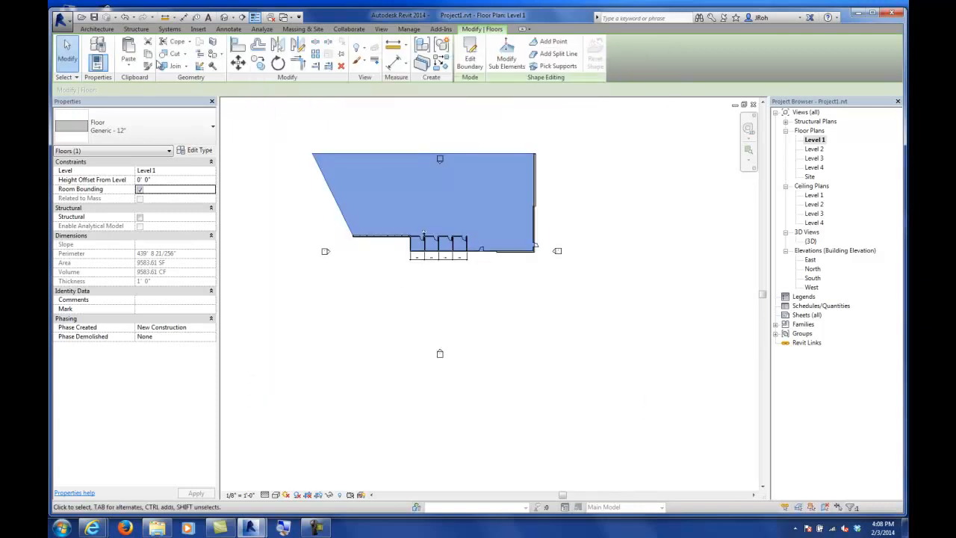
# Step: Set the Generic - 12" floor type's coarse scale fill pattern to Solid fill
pyautogui.click(196, 151)
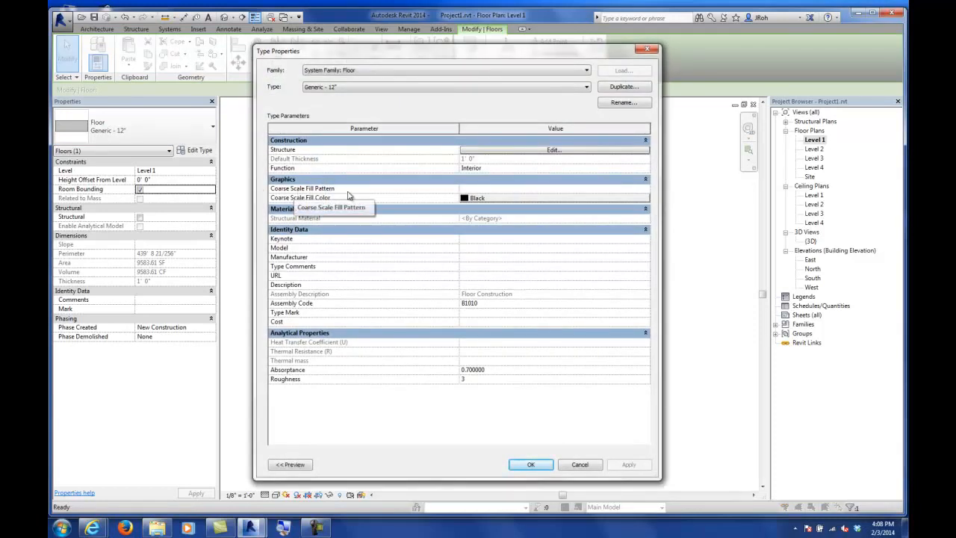
pyautogui.click(560, 188)
pyautogui.click(646, 189)
pyautogui.moveTo(390, 173); pyautogui.dragTo(386, 216)
pyautogui.click(338, 215)
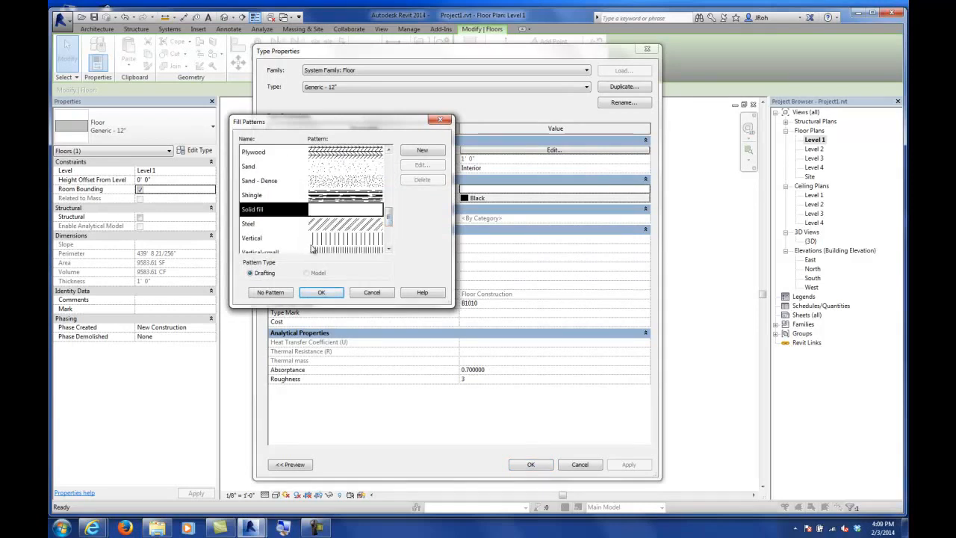
pyautogui.click(322, 292)
pyautogui.click(528, 464)
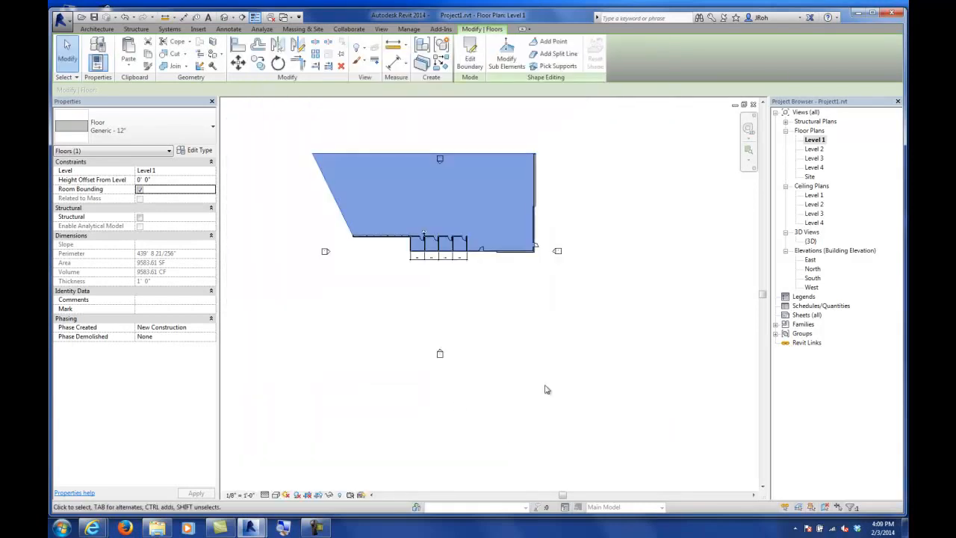
pyautogui.click(523, 339)
pyautogui.scroll(3, 396, 174)
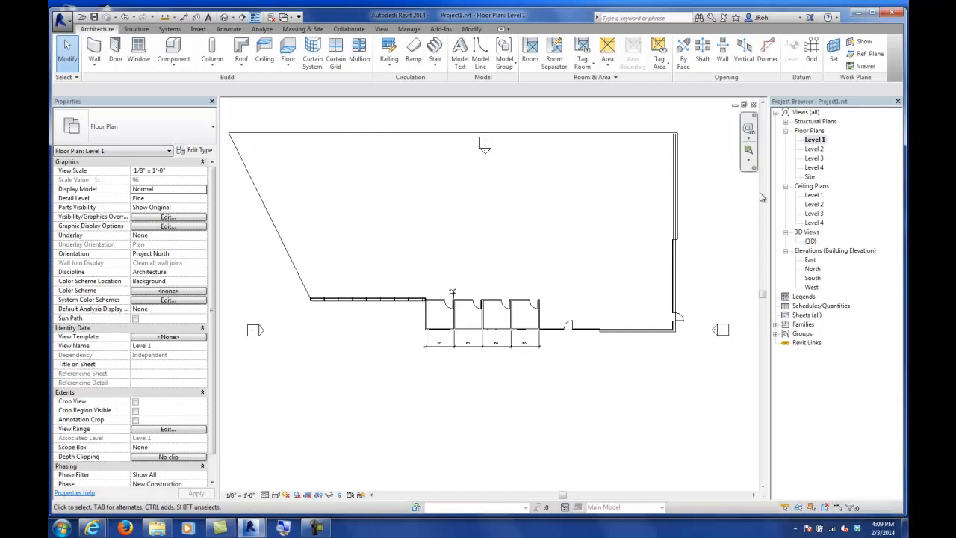
# Step: Copy the Level 1 floor in the 3D view and paste it aligned to Levels 2, 3 and 4
pyautogui.doubleClick(811, 241)
pyautogui.scroll(-10, 530, 304)
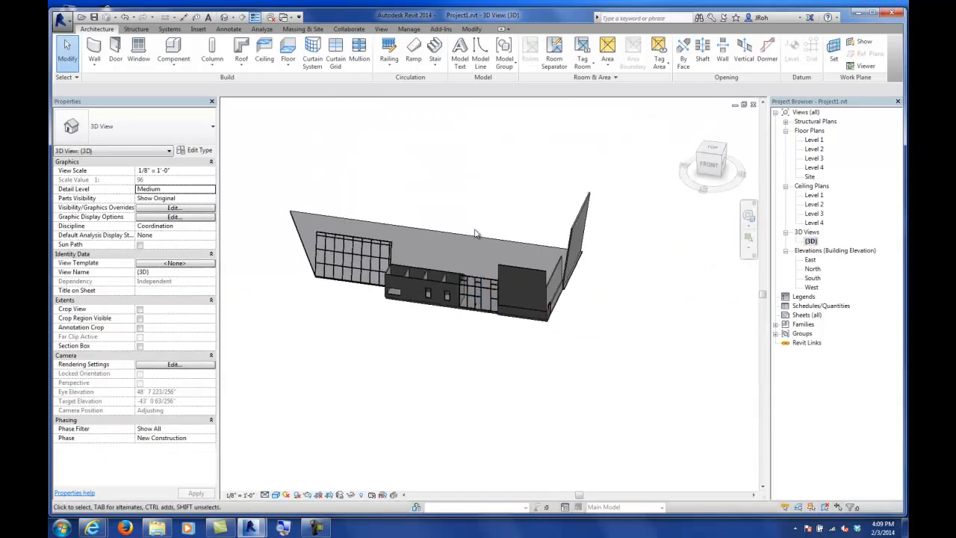
pyautogui.click(476, 235)
pyautogui.keyDown('shift'); pyautogui.moveTo(514, 285); pyautogui.dragTo(550, 376, button='middle'); pyautogui.keyUp('shift')
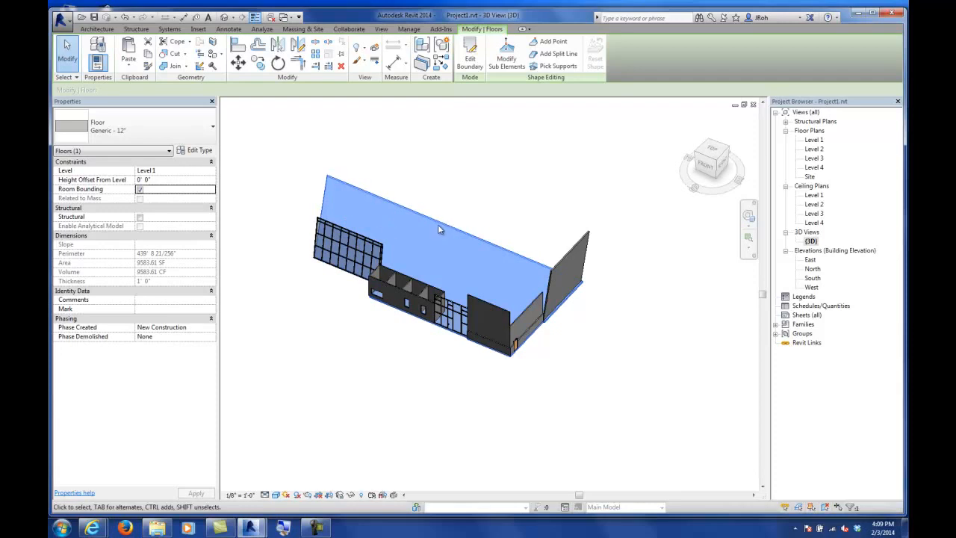
pyautogui.click(129, 66)
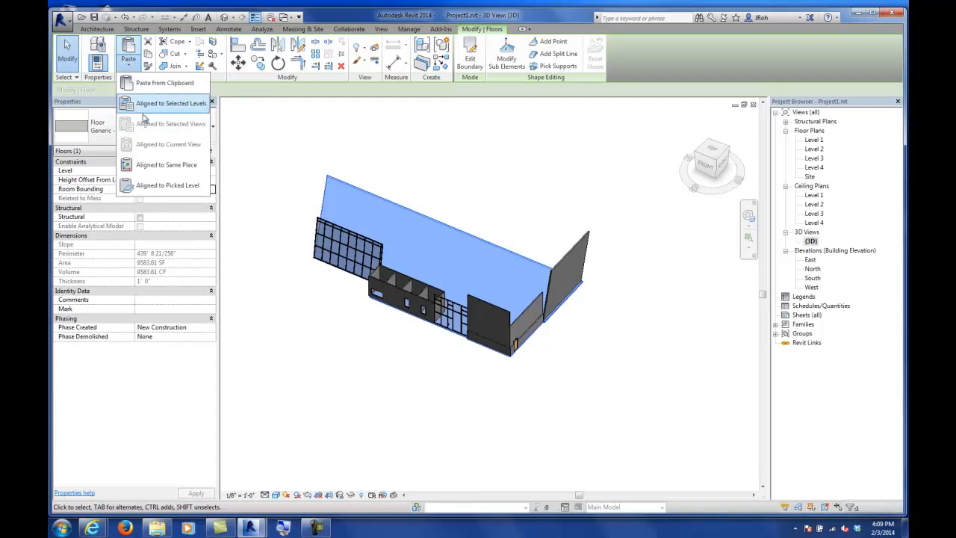
pyautogui.click(149, 103)
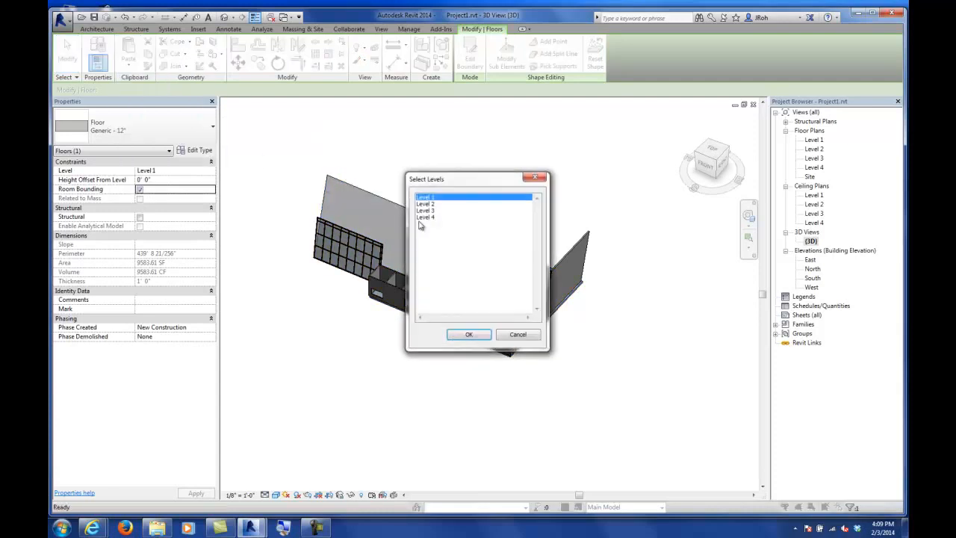
pyautogui.click(425, 204)
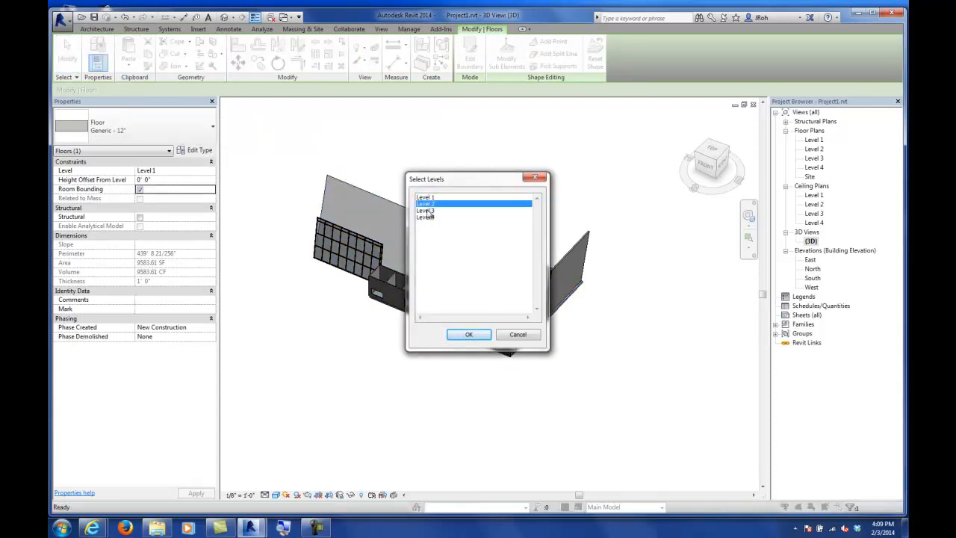
pyautogui.keyDown('ctrl'); pyautogui.click(427, 211); pyautogui.keyUp('ctrl')
pyautogui.keyDown('ctrl'); pyautogui.click(425, 218); pyautogui.keyUp('ctrl')
pyautogui.click(465, 336)
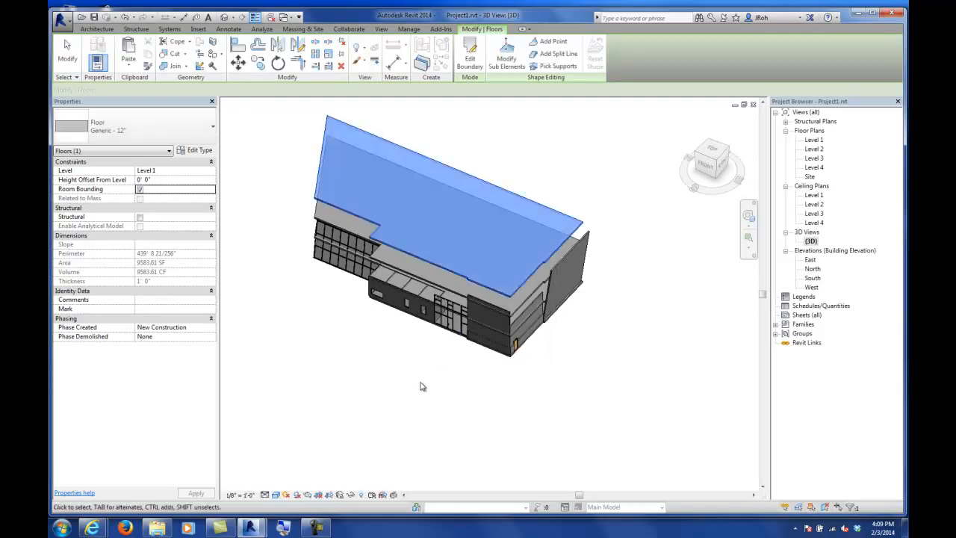
# Step: Select and delete the pasted upper-level floor copies
pyautogui.keyDown('shift'); pyautogui.moveTo(423, 397); pyautogui.dragTo(551, 314, button='middle'); pyautogui.keyUp('shift')
pyautogui.keyDown('shift'); pyautogui.moveTo(399, 363); pyautogui.dragTo(455, 386, button='middle'); pyautogui.keyUp('shift')
pyautogui.keyDown('shift'); pyautogui.moveTo(538, 376); pyautogui.dragTo(450, 371, button='middle'); pyautogui.keyUp('shift')
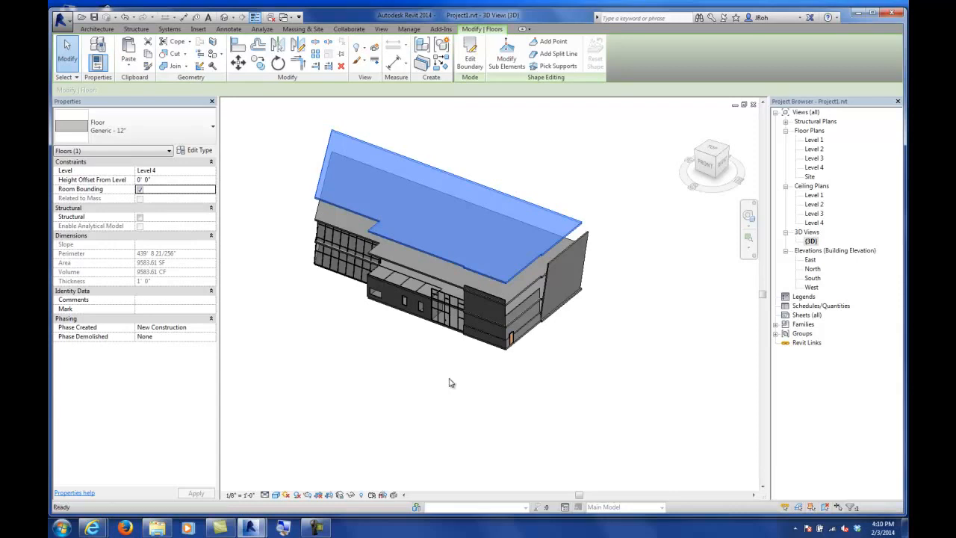
pyautogui.press('Delete')
# Step: Open the Level 2 floor plan and switch its underlay to None and back to Level 1
pyautogui.doubleClick(814, 149)
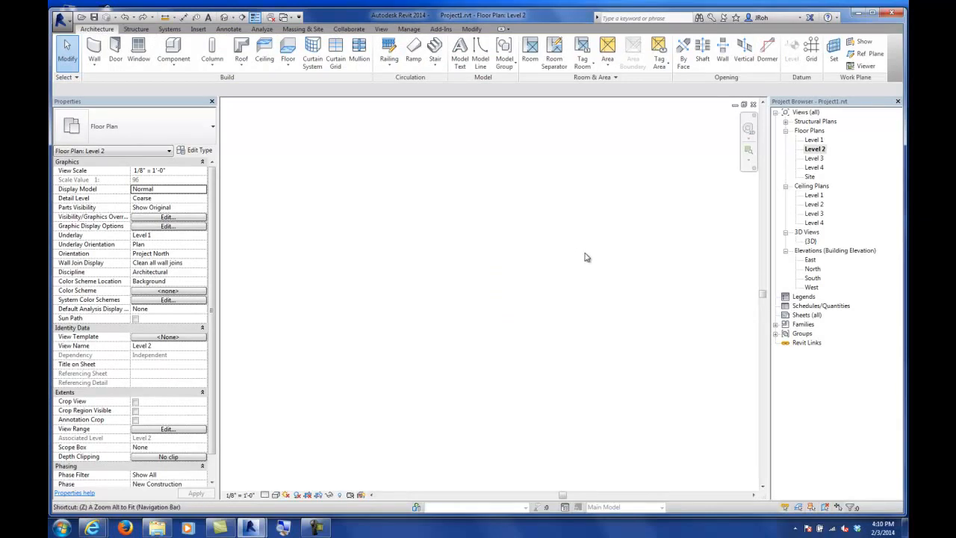
pyautogui.moveTo(521, 190); pyautogui.dragTo(515, 246, button='middle')
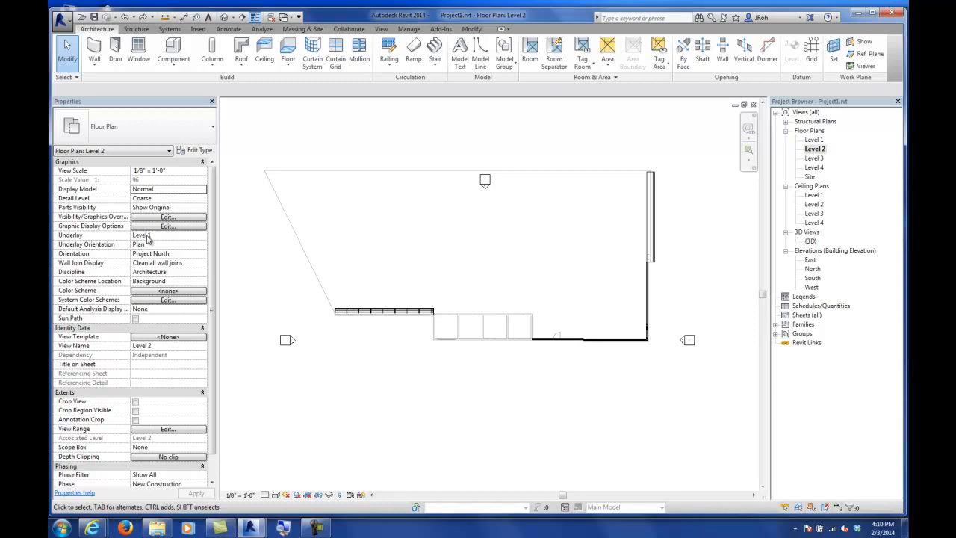
pyautogui.click(203, 235)
pyautogui.click(147, 245)
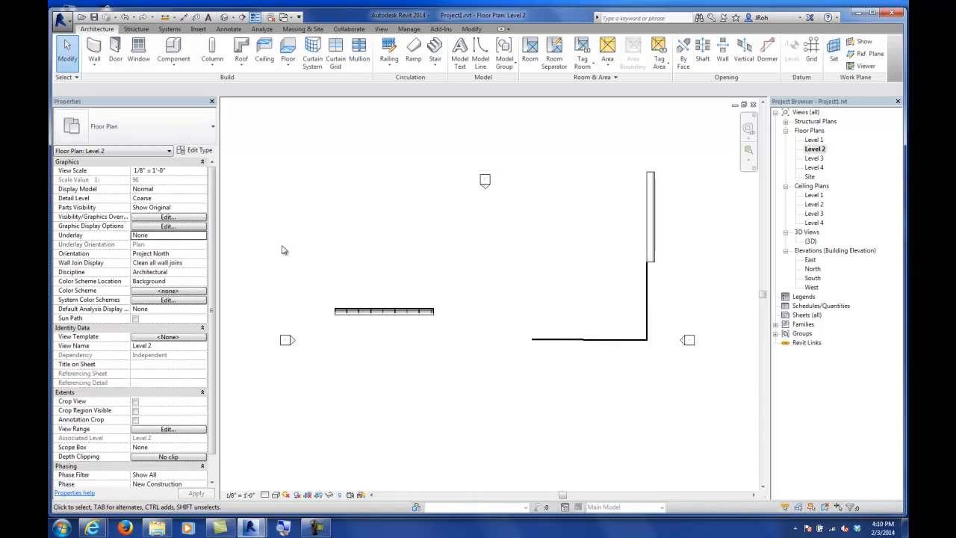
pyautogui.click(202, 235)
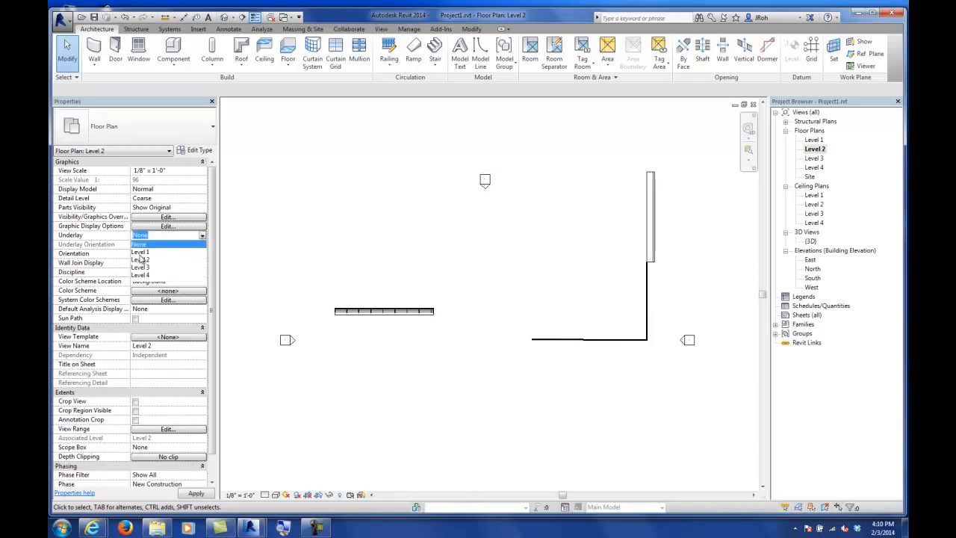
pyautogui.click(146, 254)
# Step: Start a Level 2 floor and sketch boundary lines along the south walls to the south-east corner
pyautogui.moveTo(373, 241); pyautogui.dragTo(421, 303, button='middle')
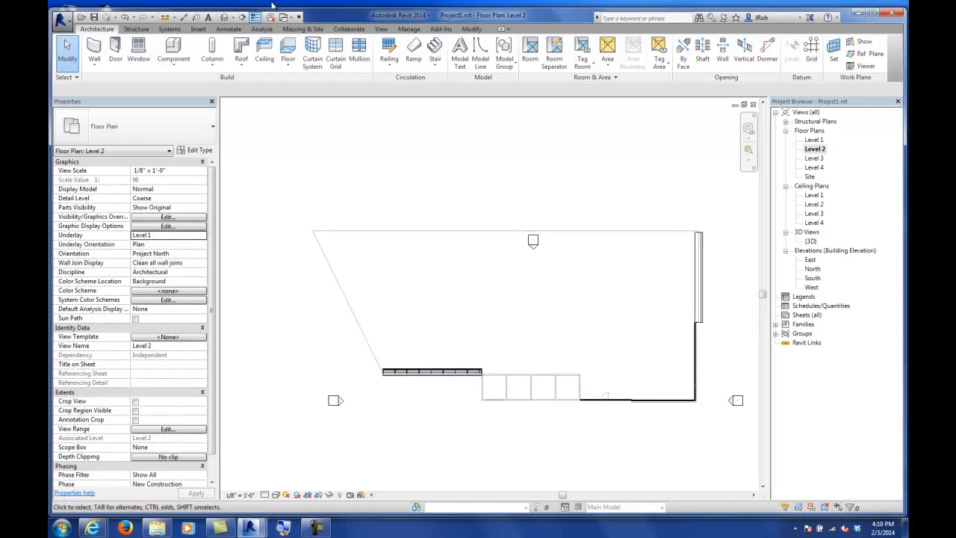
pyautogui.click(284, 65)
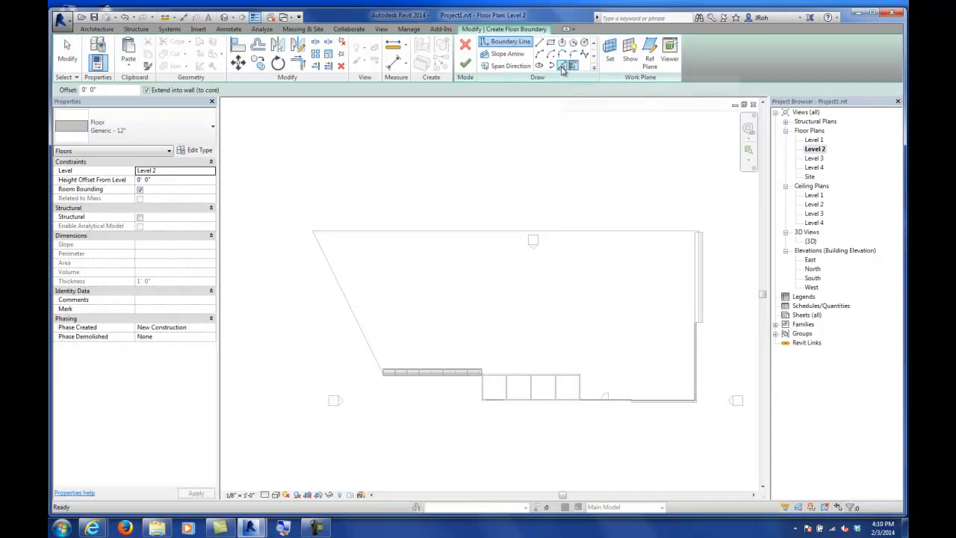
pyautogui.click(540, 42)
pyautogui.scroll(2, 438, 352)
pyautogui.scroll(3, 412, 322)
pyautogui.scroll(5, 412, 321)
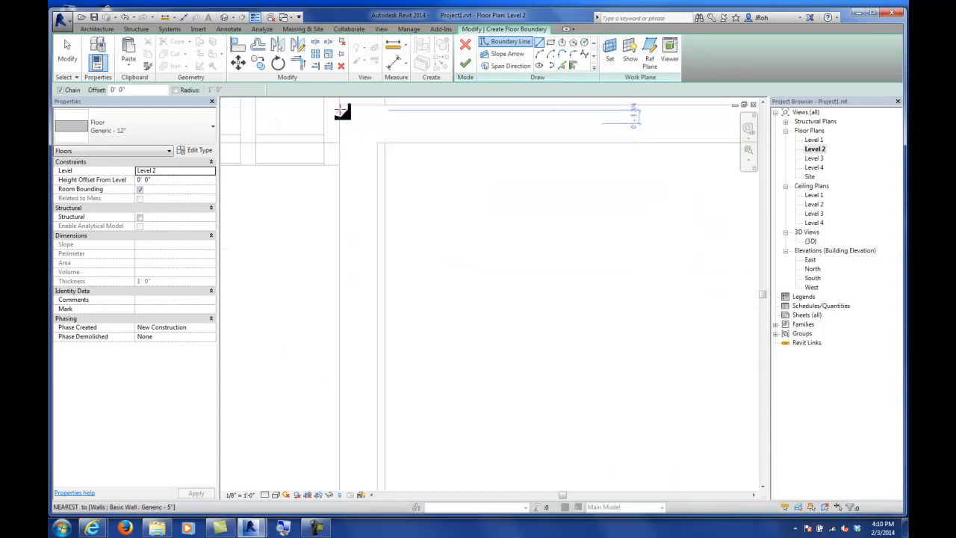
pyautogui.click(342, 112)
pyautogui.scroll(-5, 358, 160)
pyautogui.click(355, 277)
pyautogui.scroll(5, 543, 330)
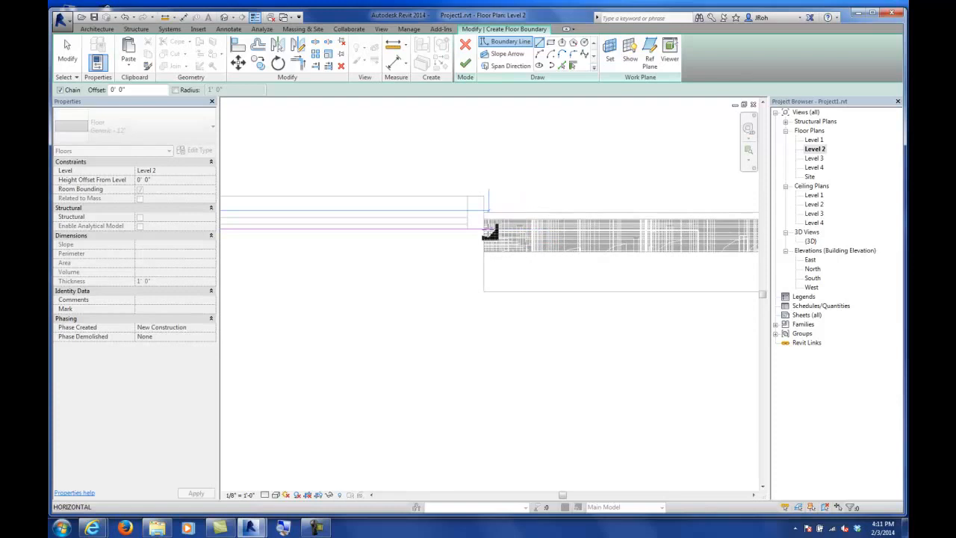
pyautogui.click(489, 229)
pyautogui.scroll(-3, 466, 283)
pyautogui.scroll(-3, 466, 282)
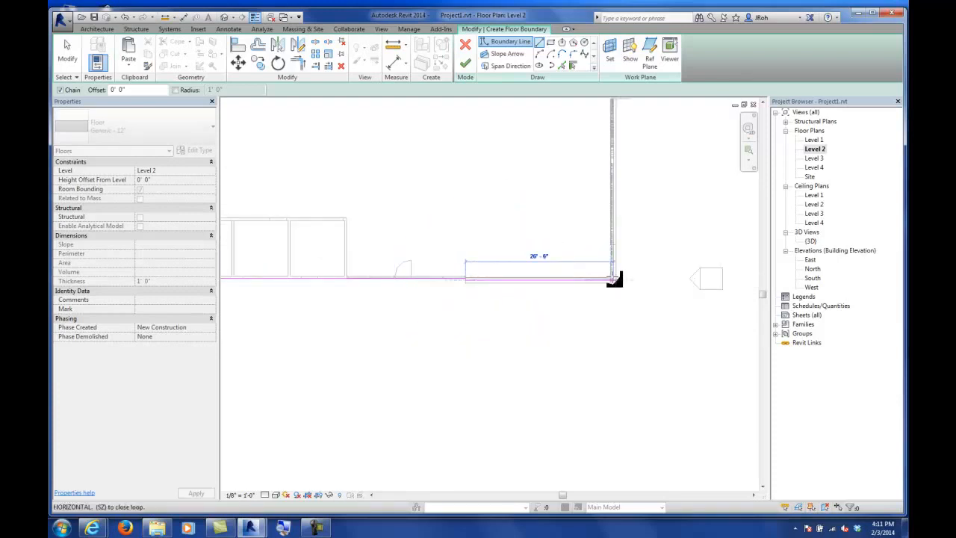
pyautogui.click(613, 279)
# Step: Continue the boundary up the east wall, around the east notch, along the north edge and down the west side
pyautogui.moveTo(625, 166); pyautogui.dragTo(619, 346, button='middle')
pyautogui.scroll(-3, 616, 327)
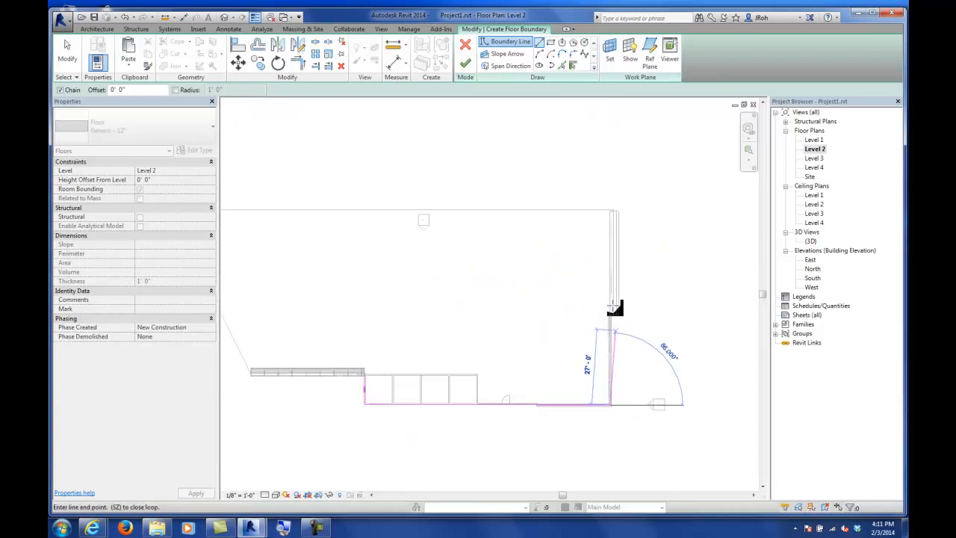
pyautogui.scroll(-2, 614, 326)
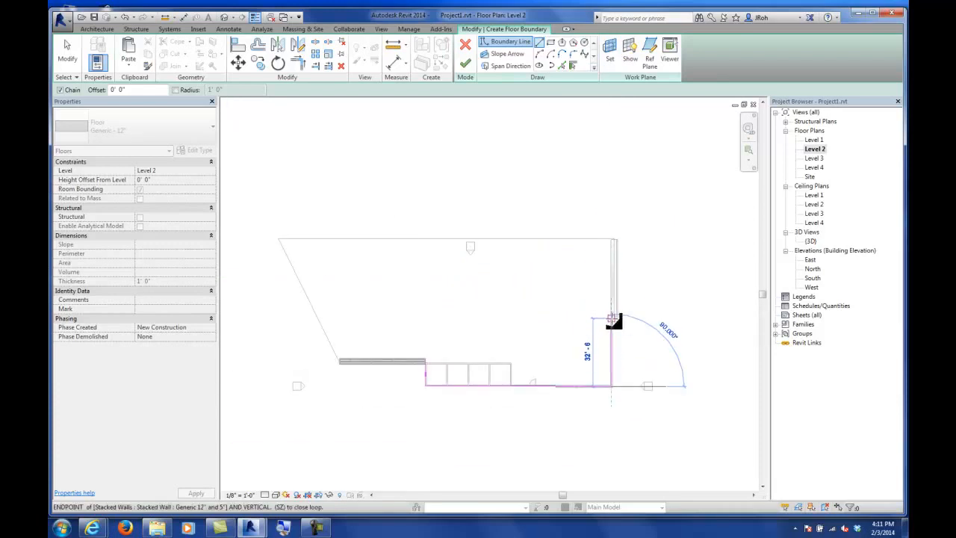
pyautogui.click(612, 319)
pyautogui.click(543, 319)
pyautogui.click(543, 239)
pyautogui.click(377, 240)
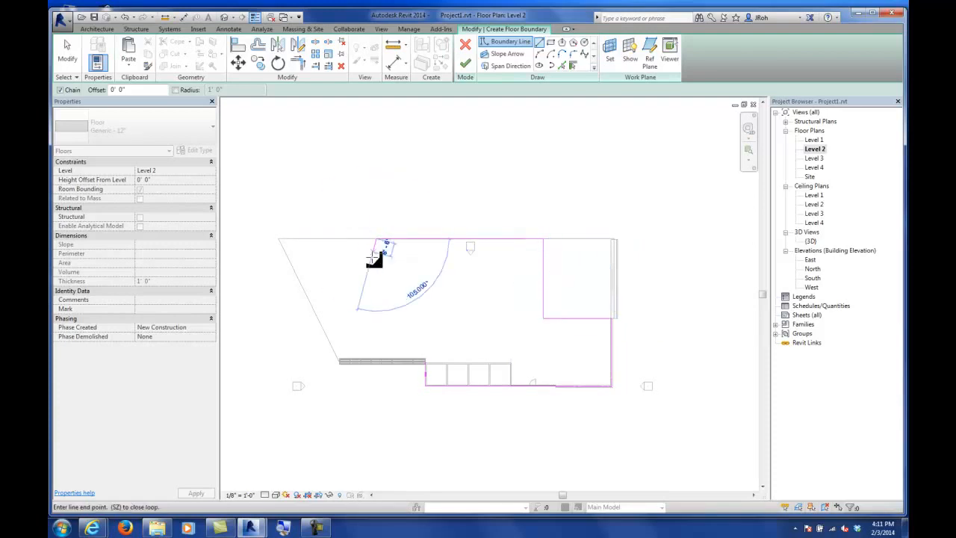
pyautogui.click(377, 363)
pyautogui.click(415, 365)
# Step: Join the west and south boundary lines into a corner with Trim/Extend to Corner
pyautogui.click(300, 64)
pyautogui.click(403, 365)
pyautogui.click(426, 377)
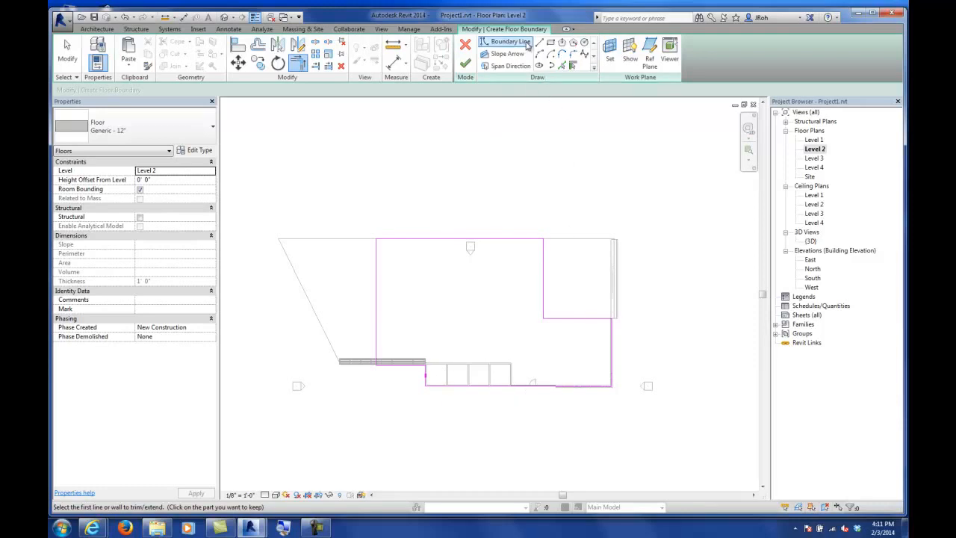
# Step: Sketch an interior floor opening from straight boundary lines closed by an arc on its east end
pyautogui.click(523, 43)
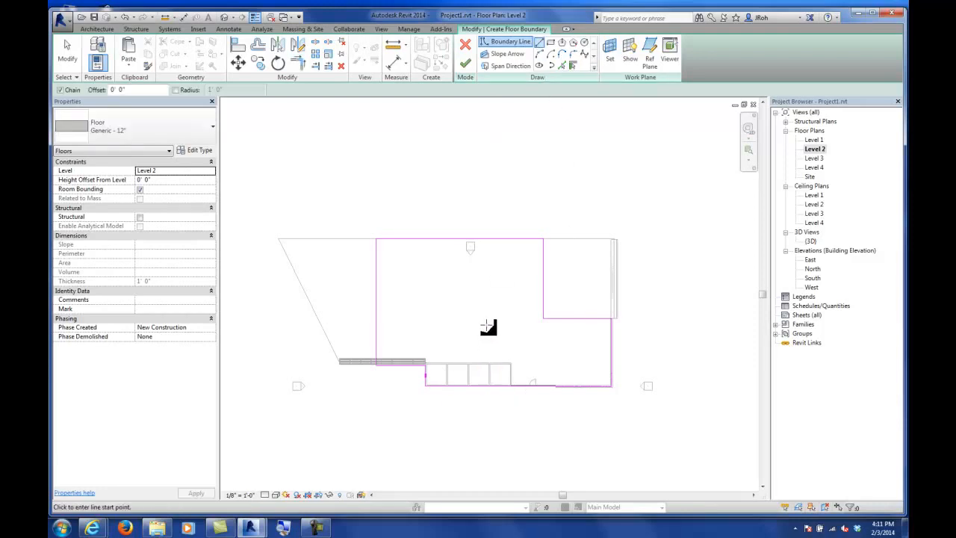
pyautogui.click(487, 324)
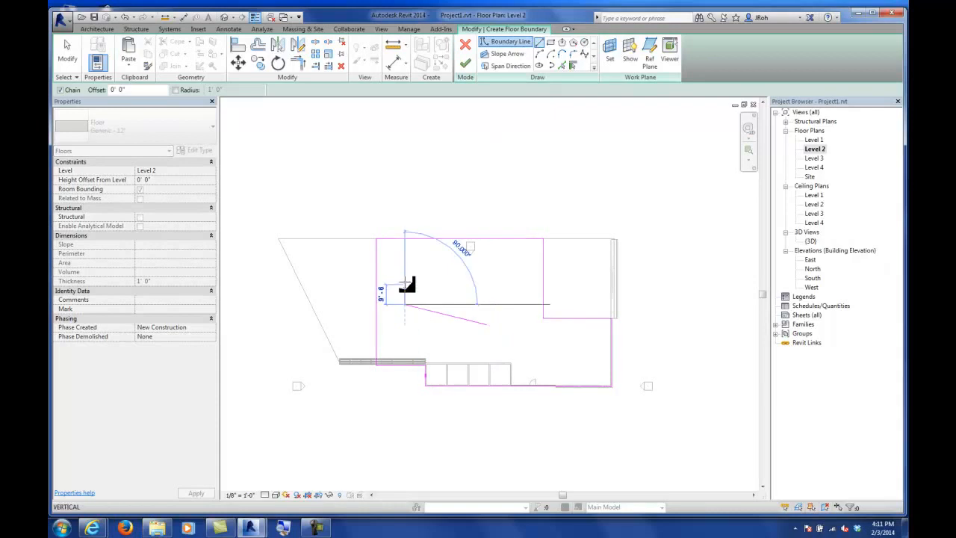
pyautogui.click(405, 273)
pyautogui.click(490, 274)
pyautogui.click(540, 55)
pyautogui.click(490, 273)
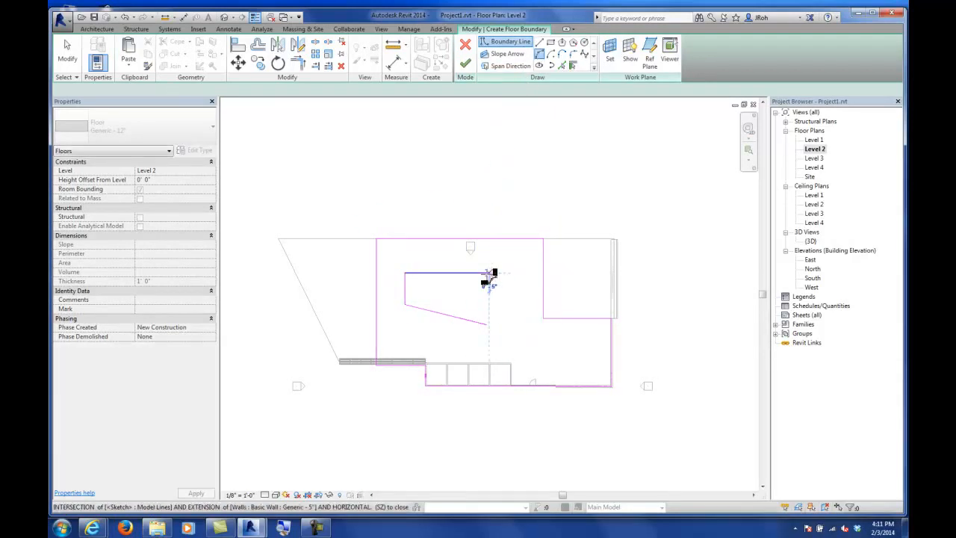
pyautogui.click(487, 325)
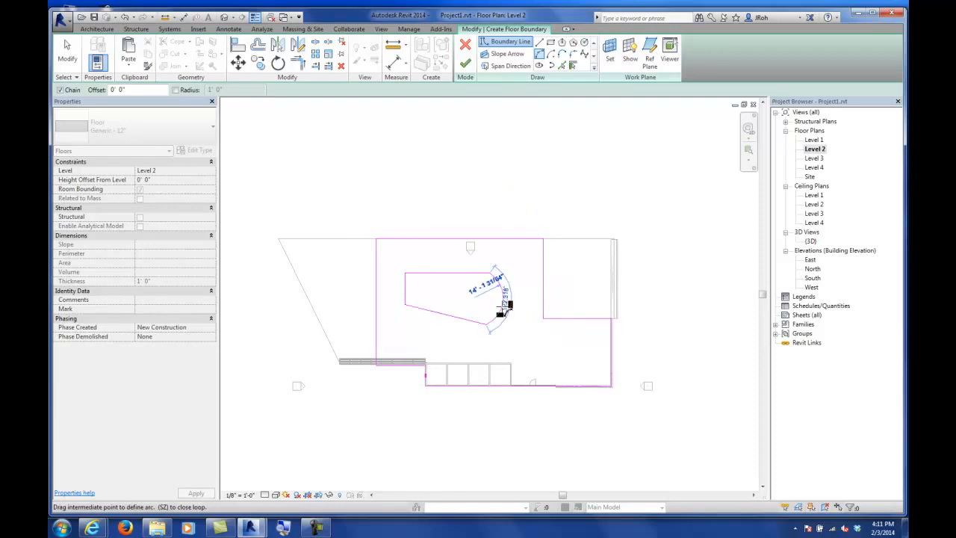
pyautogui.click(509, 309)
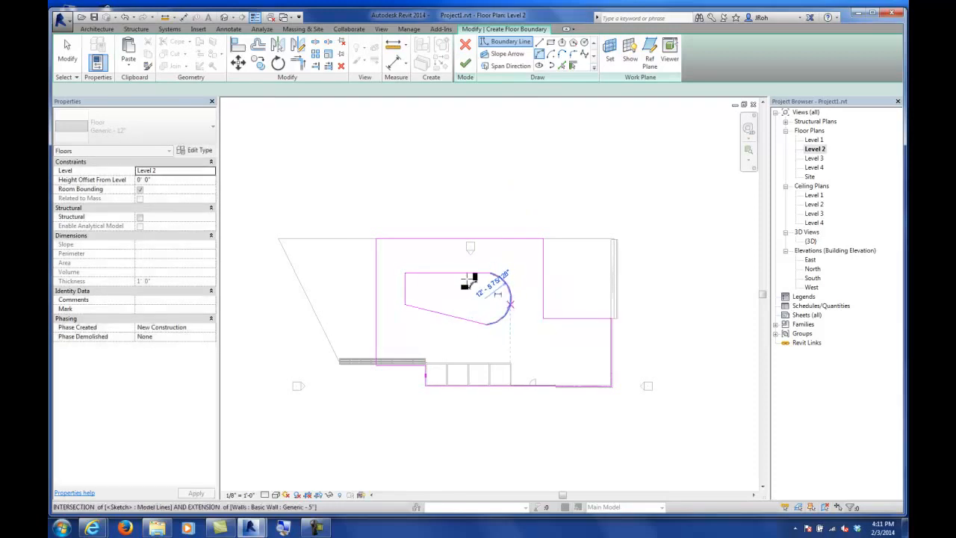
pyautogui.press('Escape')
pyautogui.press('Escape')
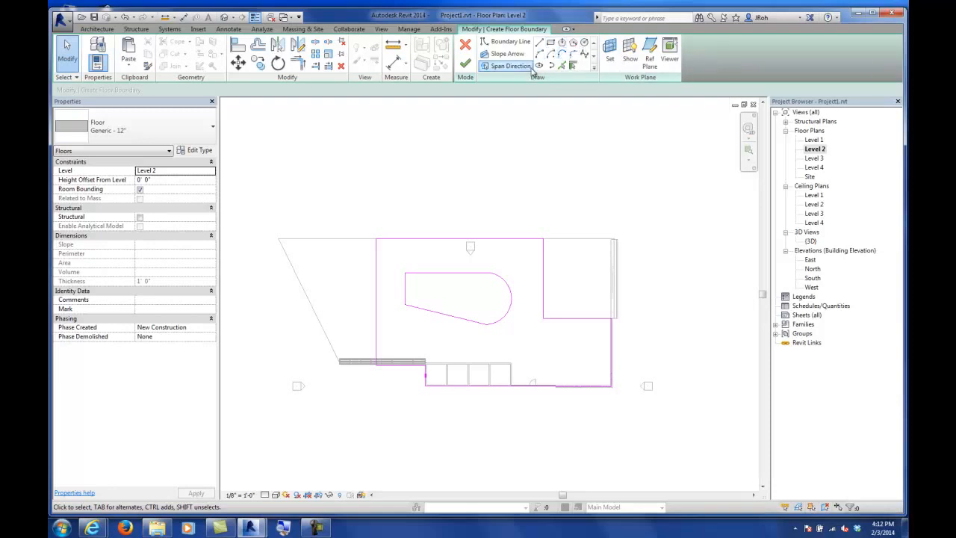
# Step: Finish the Level 2 floor and attach the walls reaching its level to its bottom
pyautogui.click(465, 64)
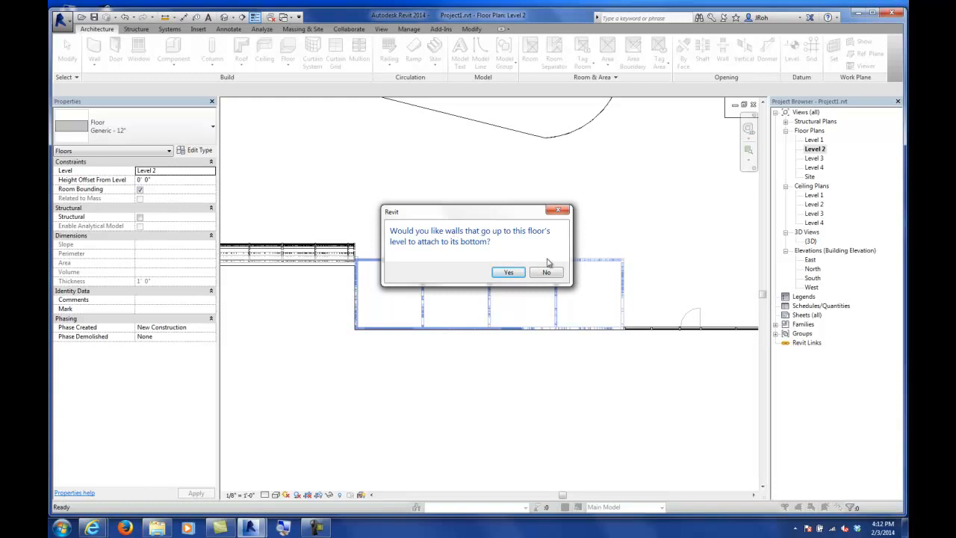
pyautogui.click(508, 273)
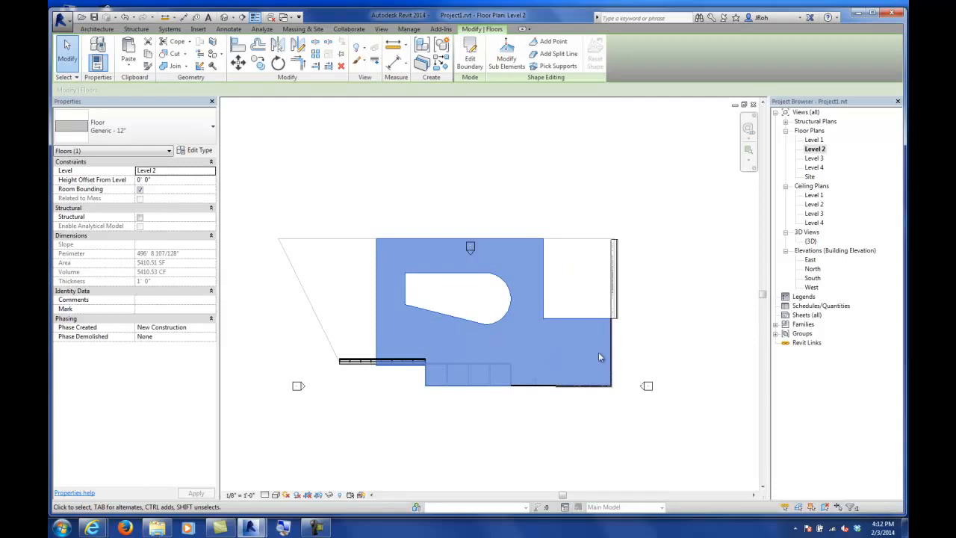
pyautogui.click(647, 340)
# Step: Open the 3D view and examine the exterior walls and the new Level 2 floor
pyautogui.doubleClick(808, 243)
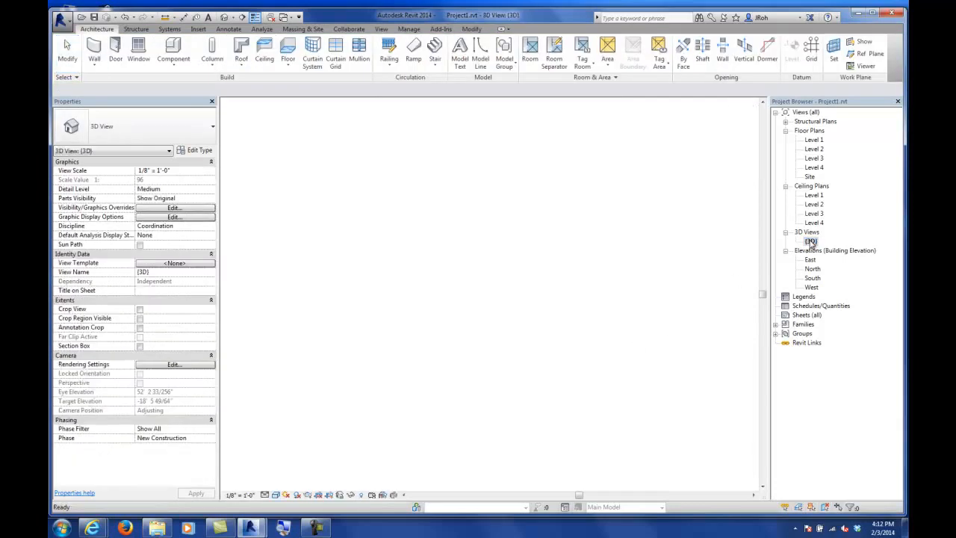
pyautogui.scroll(4, 382, 295)
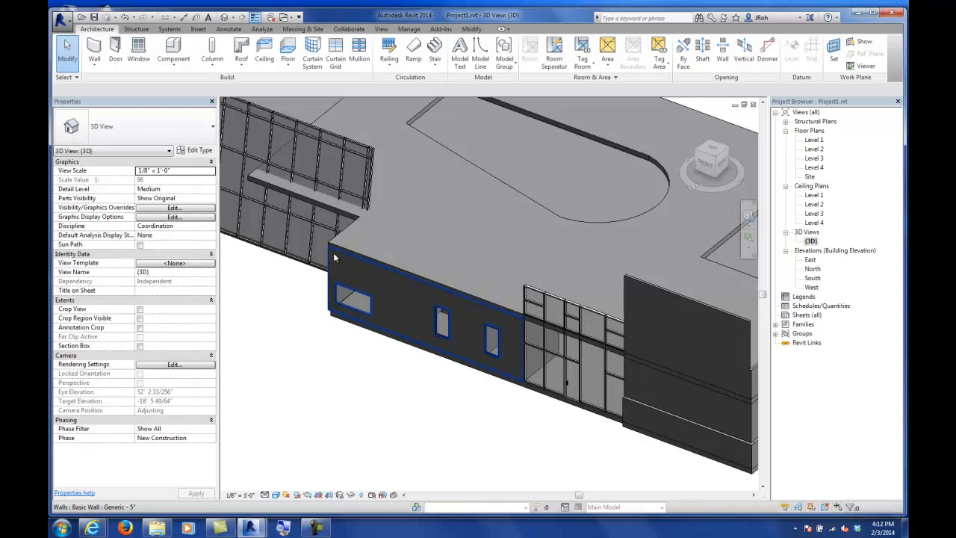
pyautogui.click(371, 275)
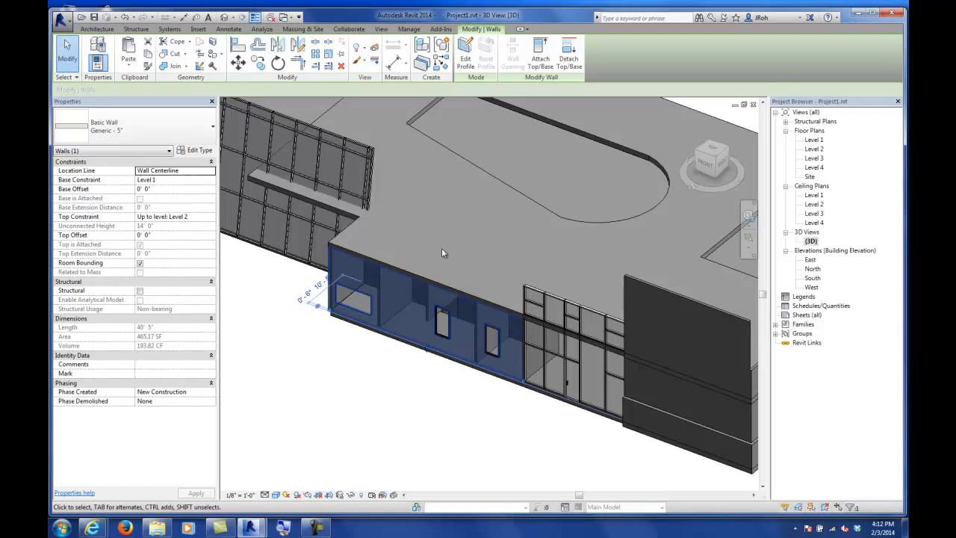
pyautogui.click(401, 366)
pyautogui.scroll(-5, 402, 367)
pyautogui.keyDown('shift'); pyautogui.moveTo(401, 367); pyautogui.dragTo(546, 387, button='middle'); pyautogui.keyUp('shift')
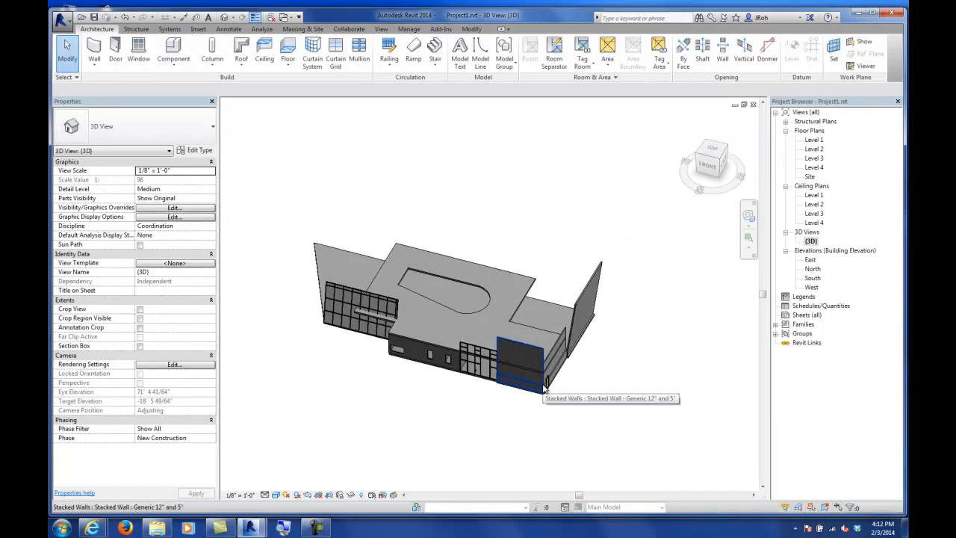
# Step: Copy the Level 2 floor and paste it aligned to Level 4
pyautogui.click(521, 304)
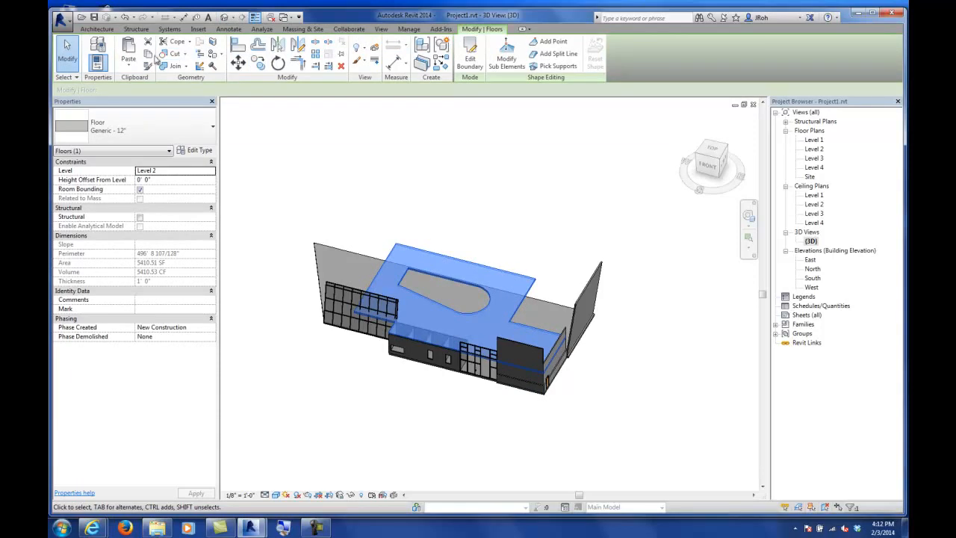
pyautogui.click(148, 54)
pyautogui.click(132, 69)
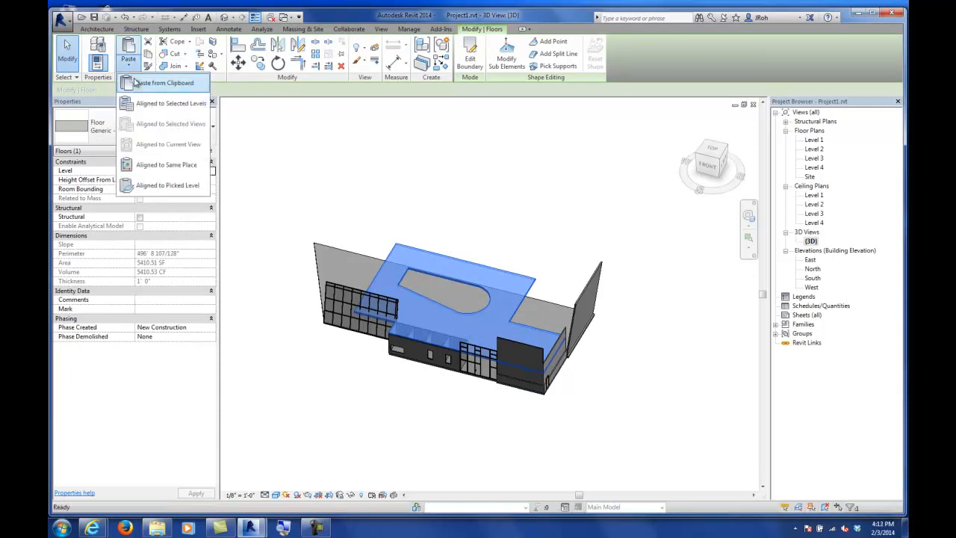
pyautogui.click(156, 109)
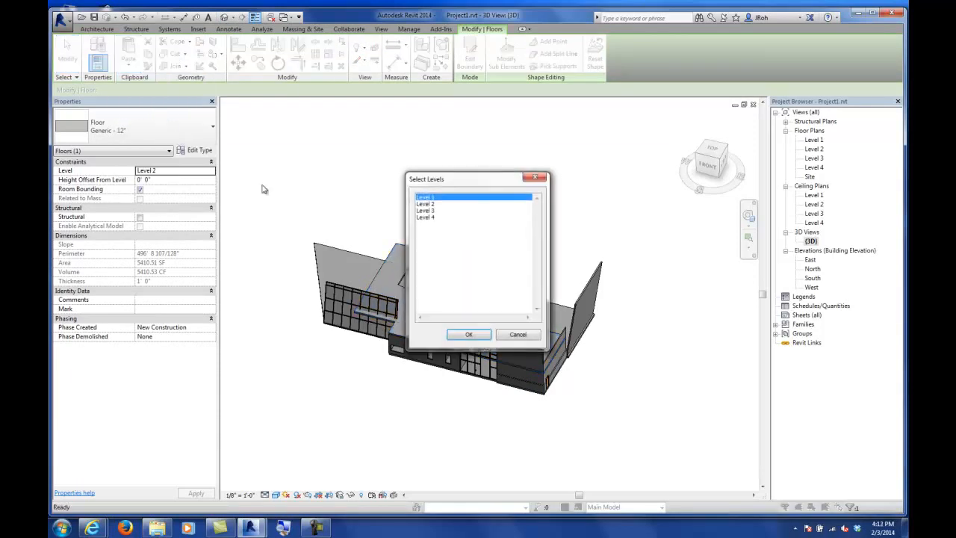
pyautogui.click(424, 218)
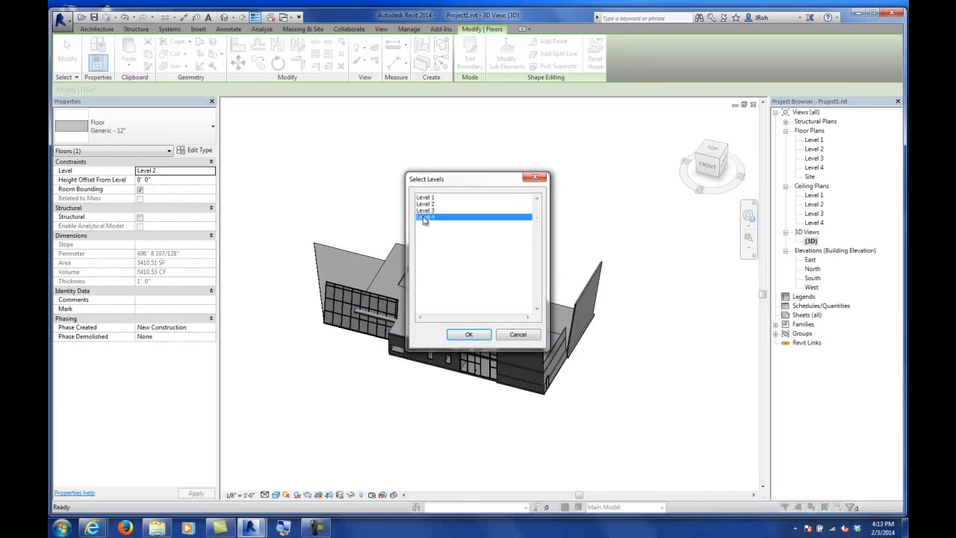
pyautogui.click(469, 334)
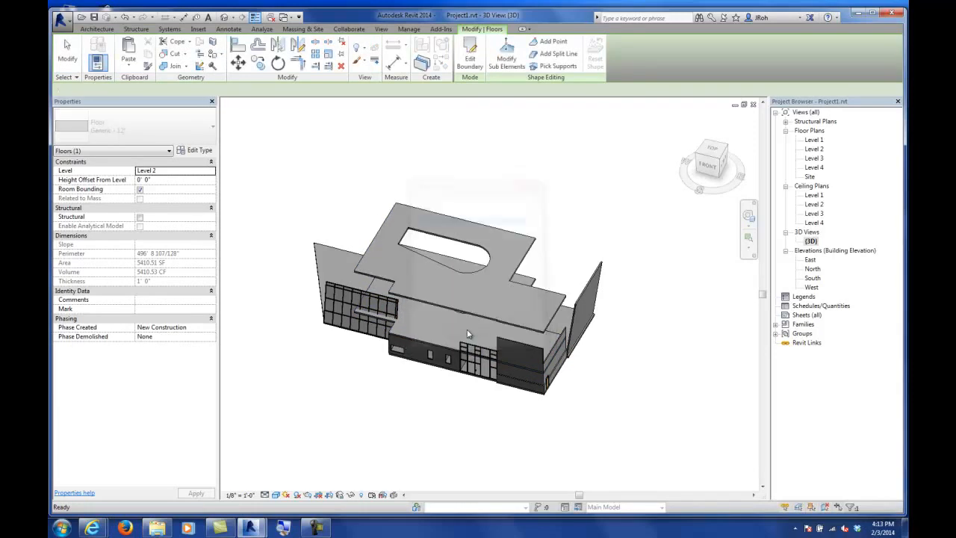
# Step: Copy the Level 1 floor and paste it aligned to Level 3
pyautogui.click(323, 253)
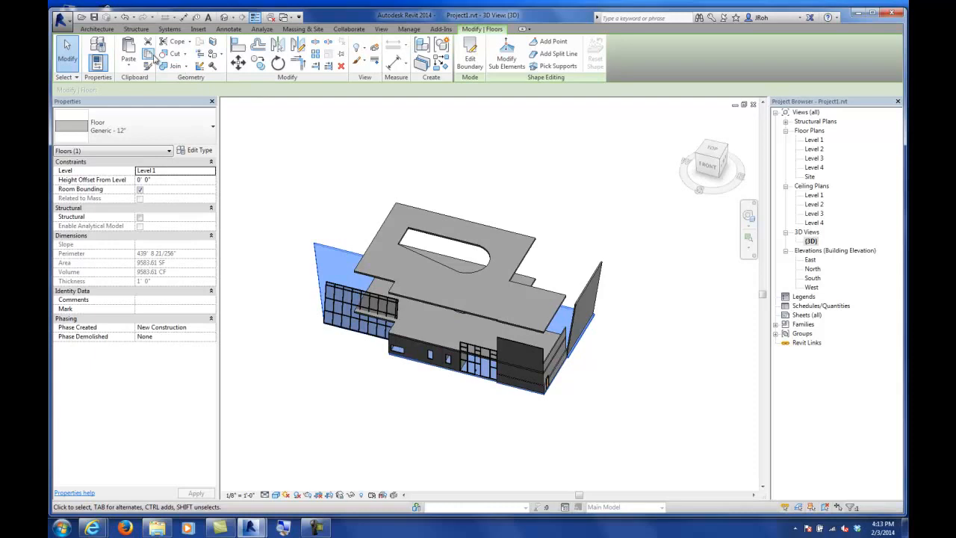
pyautogui.click(128, 66)
pyautogui.click(145, 103)
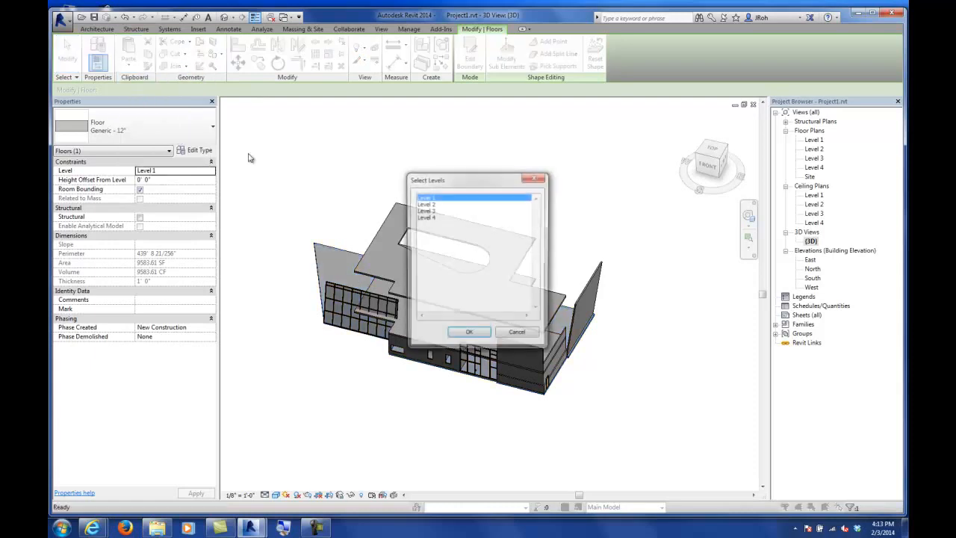
pyautogui.click(424, 211)
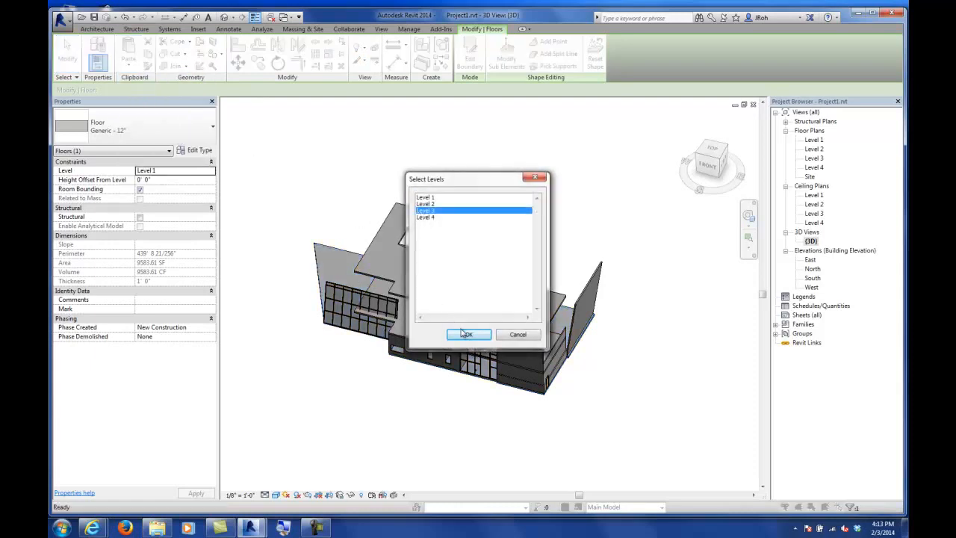
pyautogui.click(464, 334)
# Step: Save the project
pyautogui.click(273, 252)
pyautogui.keyDown('shift'); pyautogui.moveTo(271, 267); pyautogui.dragTo(508, 321, button='middle'); pyautogui.keyUp('shift')
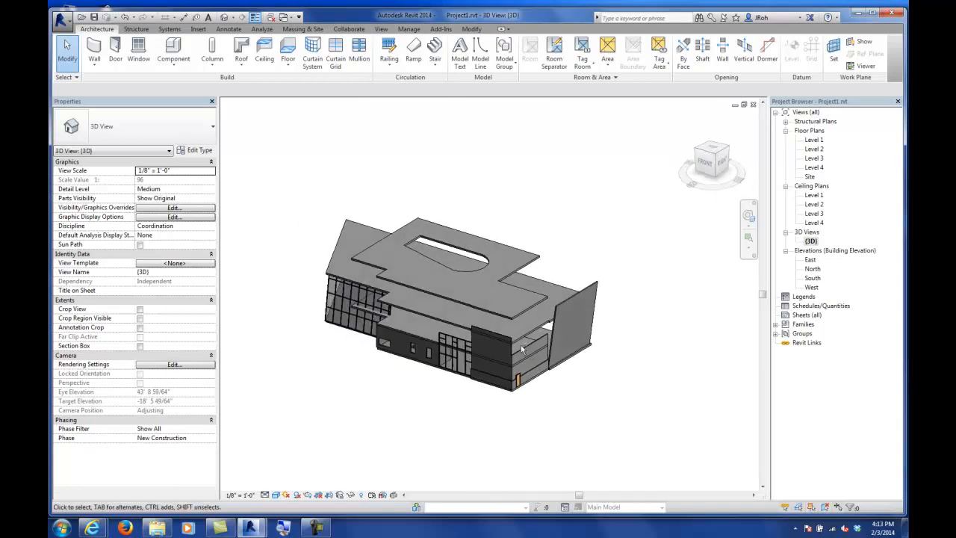
pyautogui.click(95, 17)
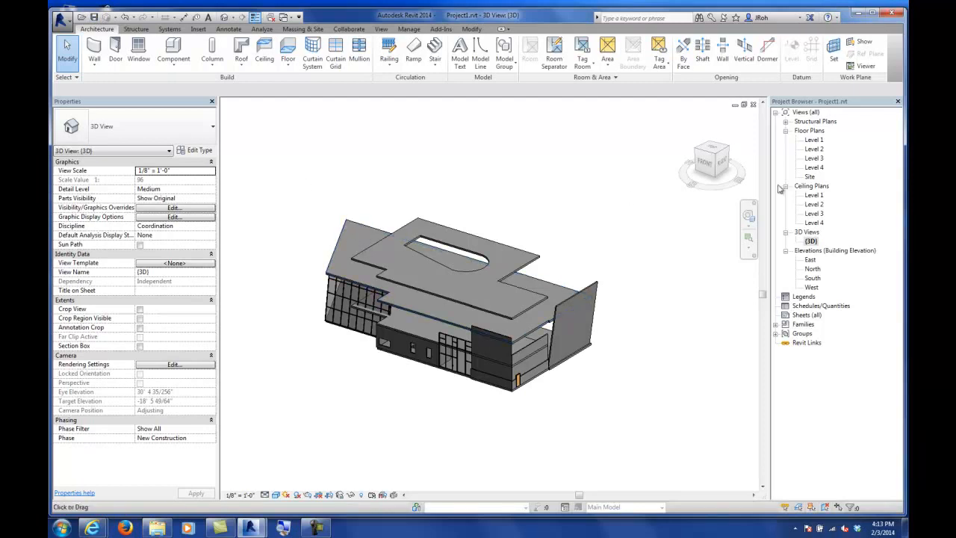
# Step: Add a new level above the top level in the North elevation, spanning the building's width
pyautogui.doubleClick(813, 270)
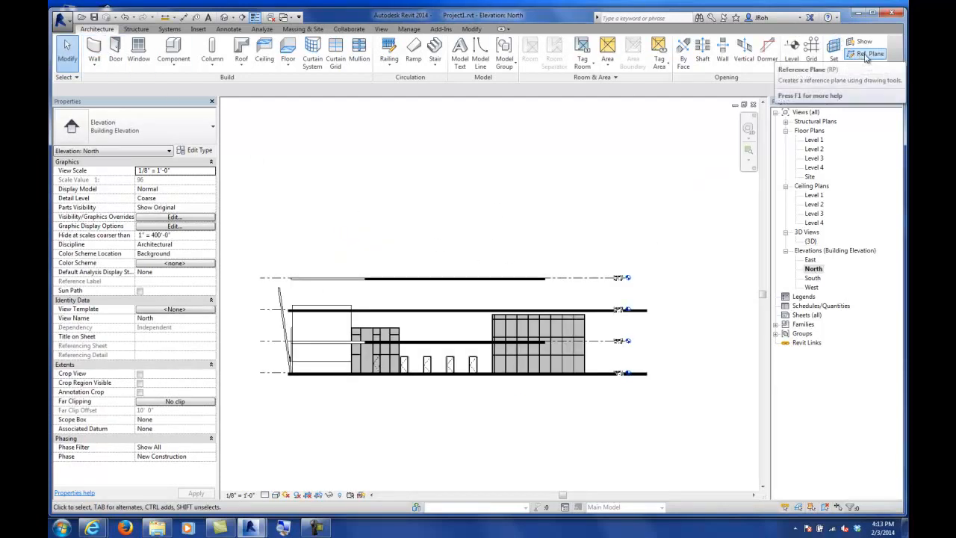
pyautogui.click(792, 51)
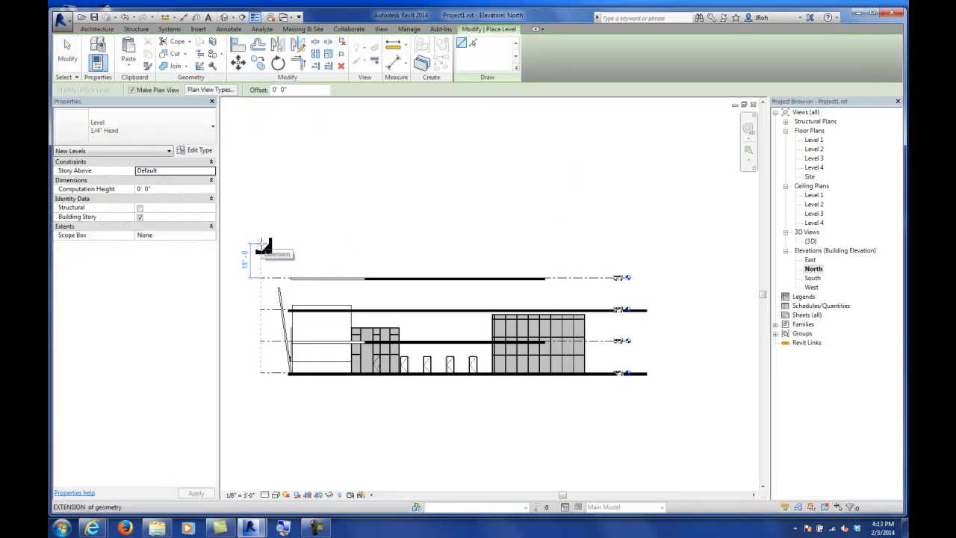
pyautogui.click(261, 247)
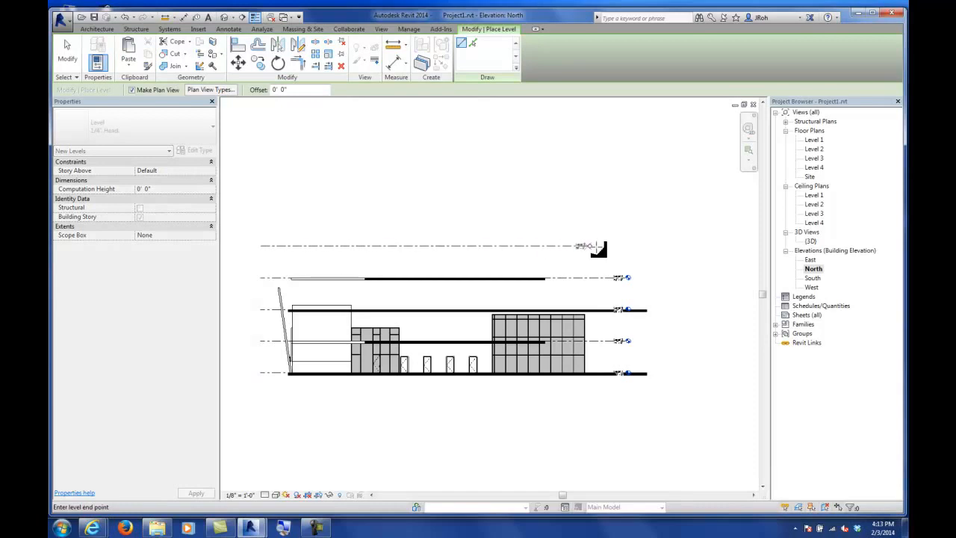
pyautogui.click(630, 247)
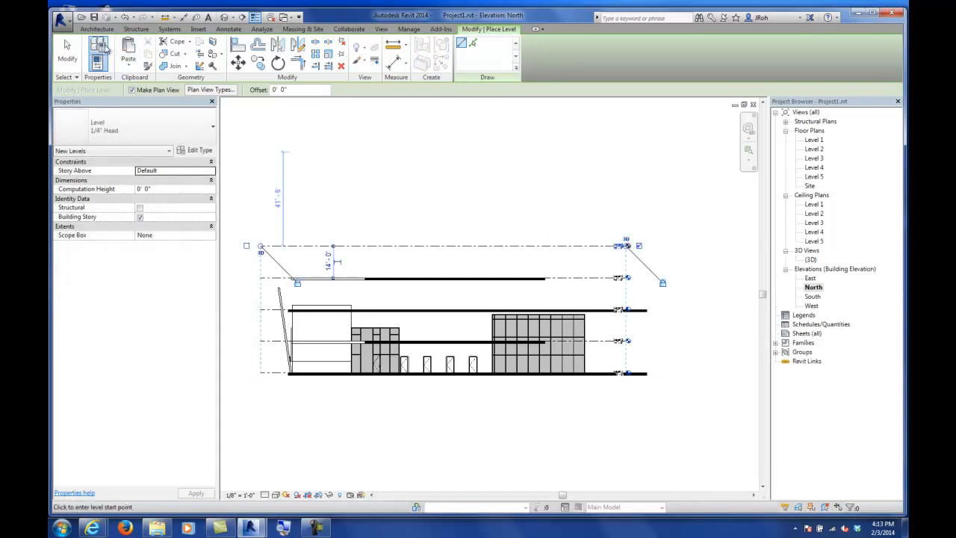
pyautogui.click(68, 52)
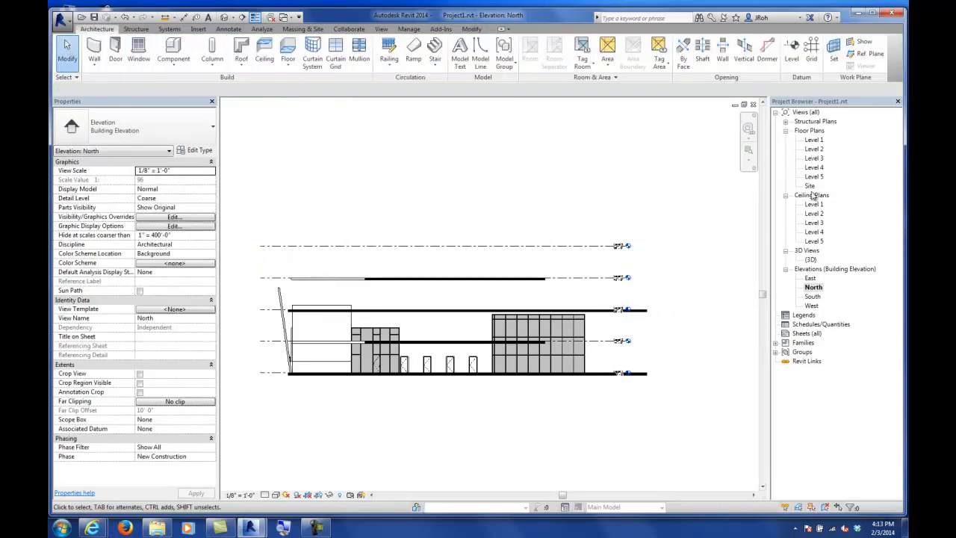
# Step: Copy the Level 3 floor in the 3D view and paste it aligned to Level 5
pyautogui.doubleClick(811, 259)
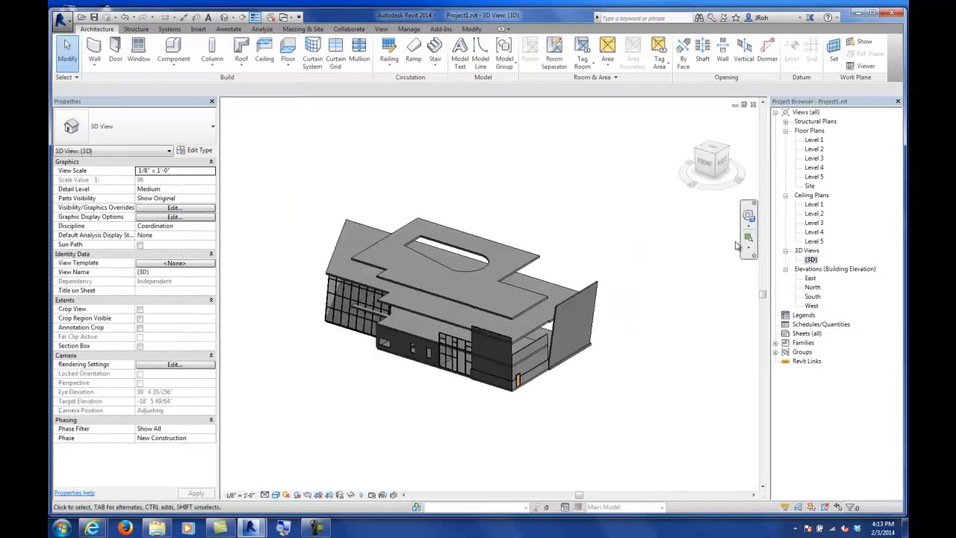
pyautogui.click(342, 248)
pyautogui.click(149, 56)
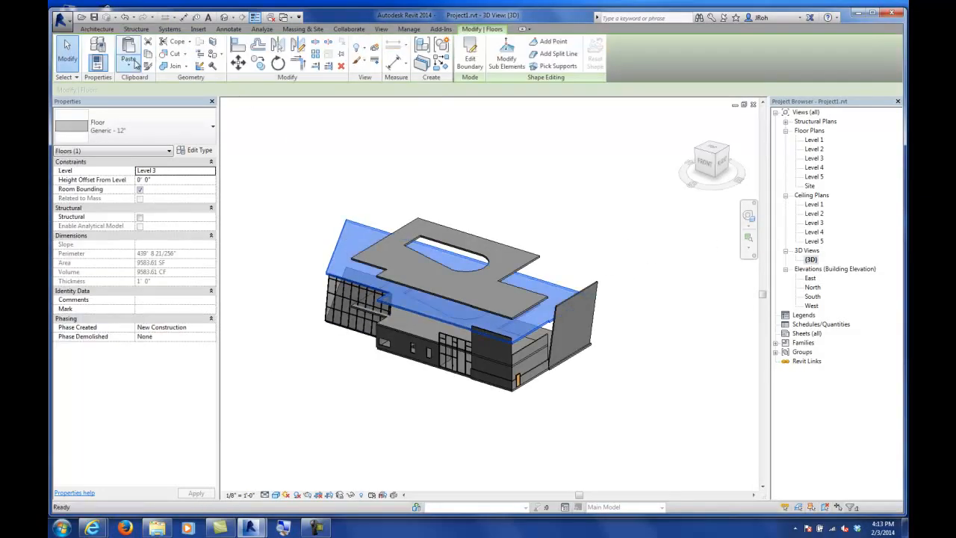
pyautogui.click(128, 66)
pyautogui.click(141, 102)
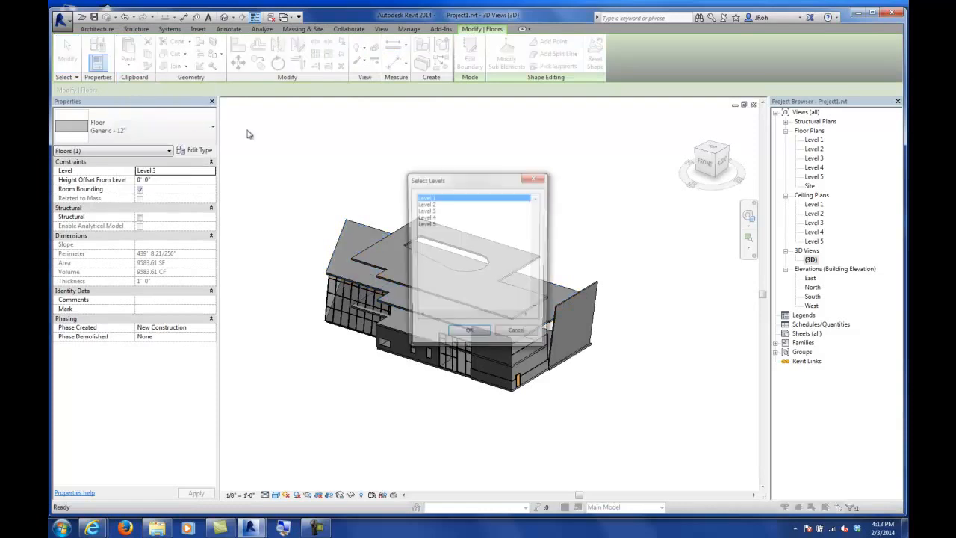
pyautogui.click(425, 224)
pyautogui.click(467, 335)
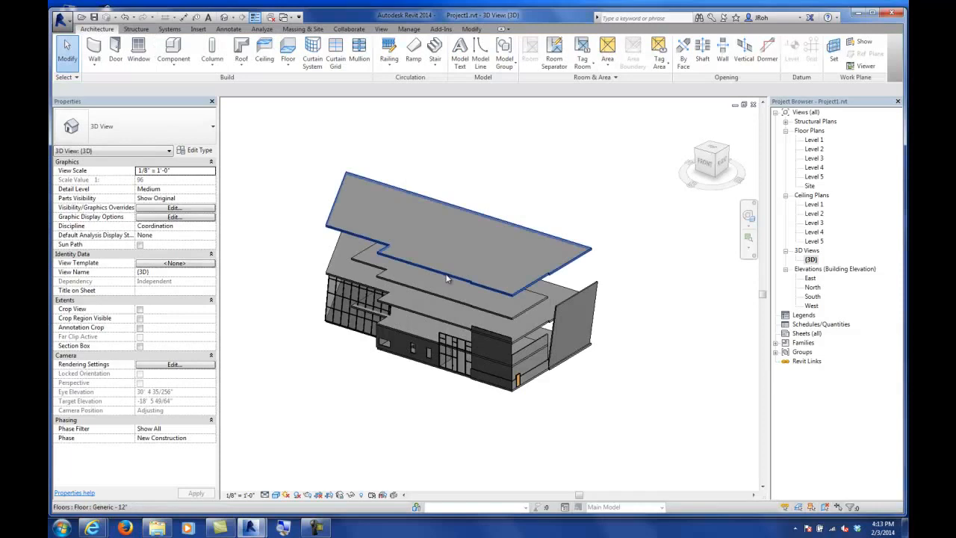
pyautogui.click(440, 260)
pyautogui.keyDown('shift'); pyautogui.moveTo(434, 258); pyautogui.dragTo(390, 254, button='middle'); pyautogui.keyUp('shift')
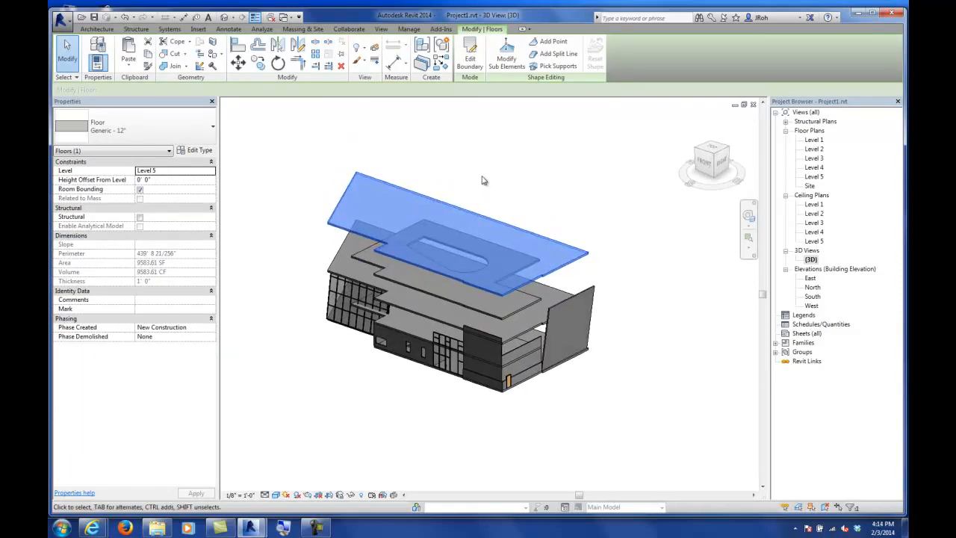
pyautogui.click(469, 60)
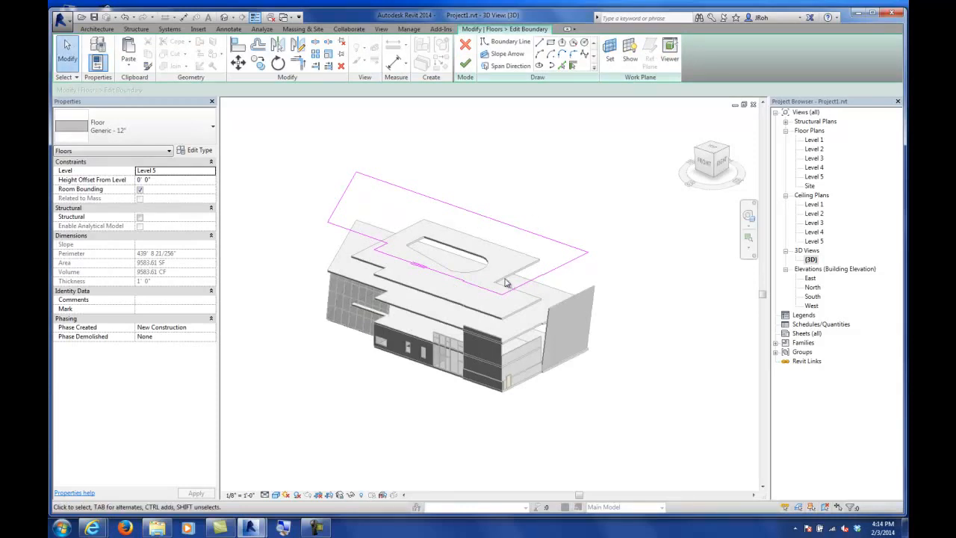
pyautogui.click(465, 64)
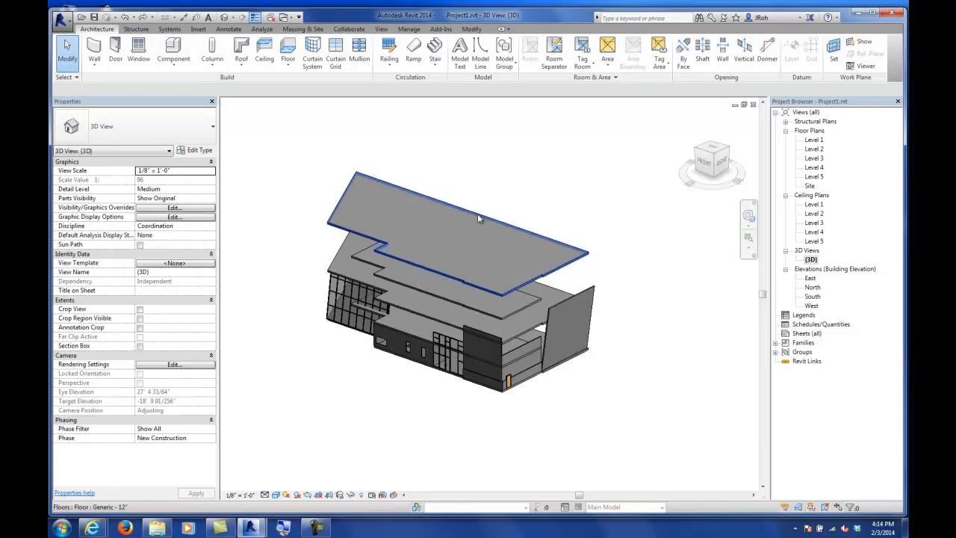
# Step: Edit the Level 5 floor's boundary in its plan and draw a slope arrow from the east edge to the west edge
pyautogui.click(478, 214)
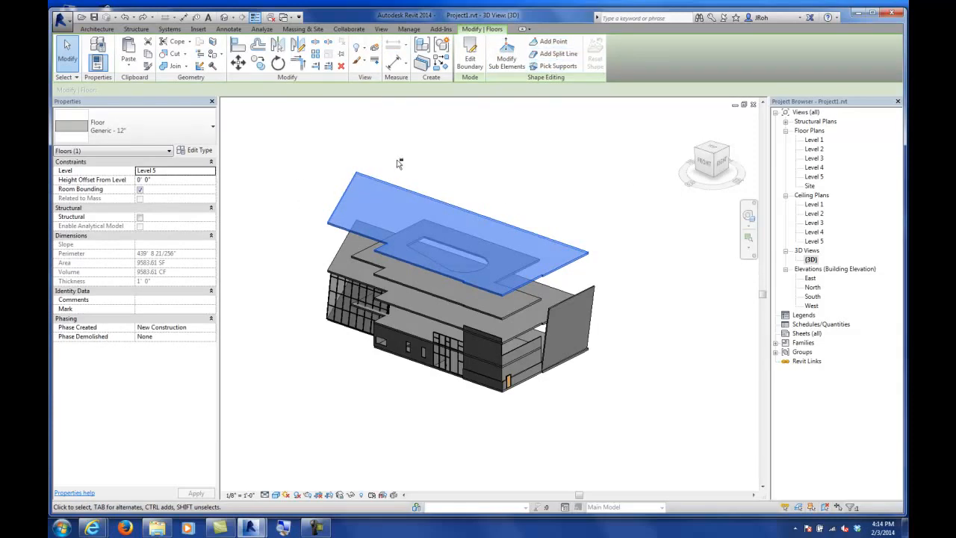
pyautogui.click(470, 58)
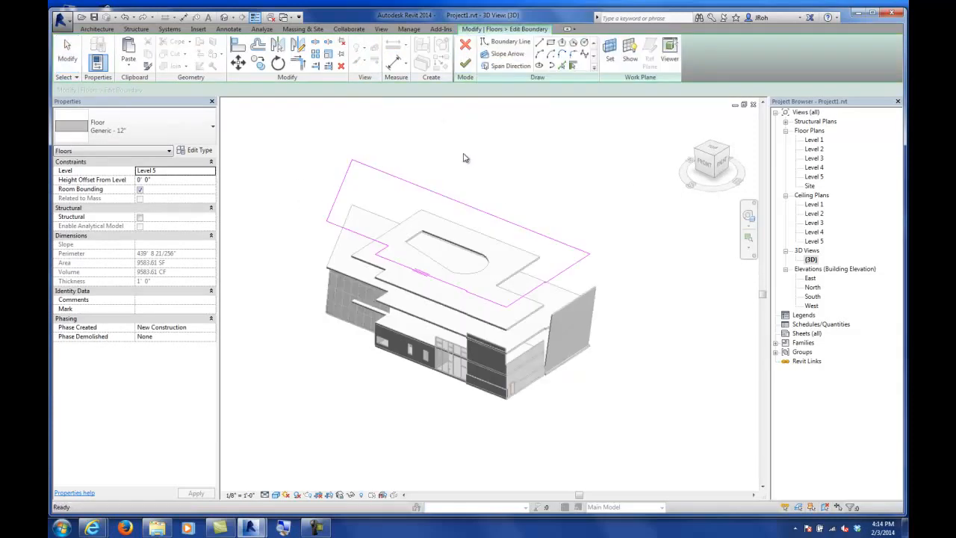
pyautogui.doubleClick(816, 176)
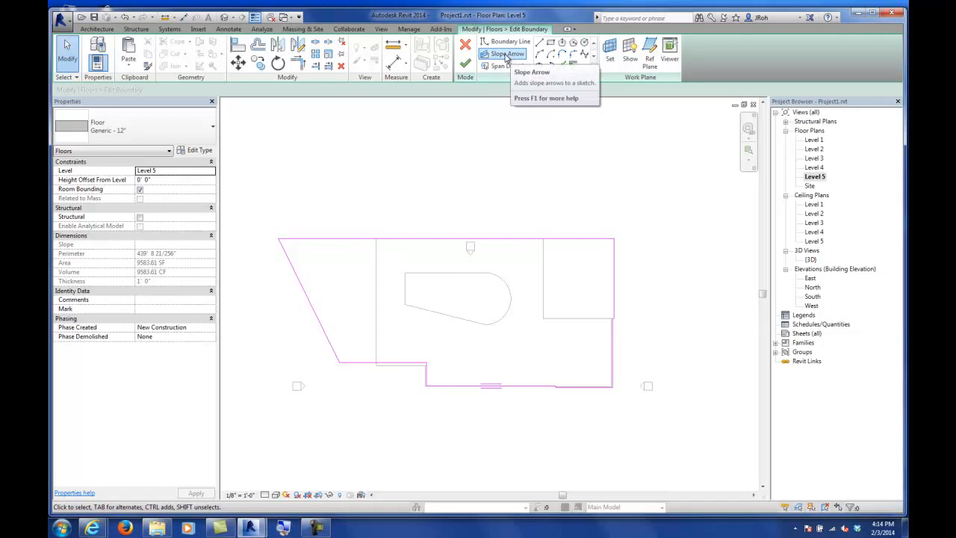
pyautogui.click(506, 55)
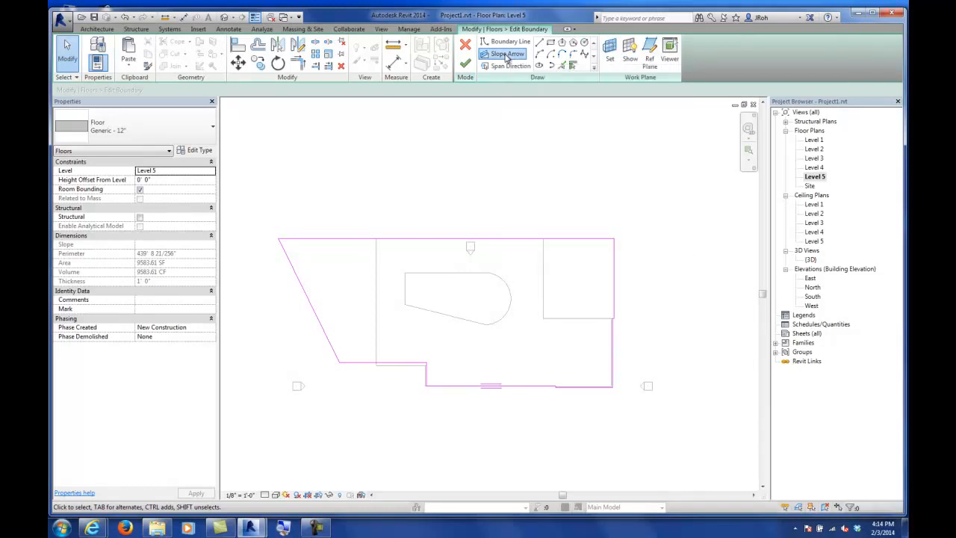
pyautogui.click(614, 313)
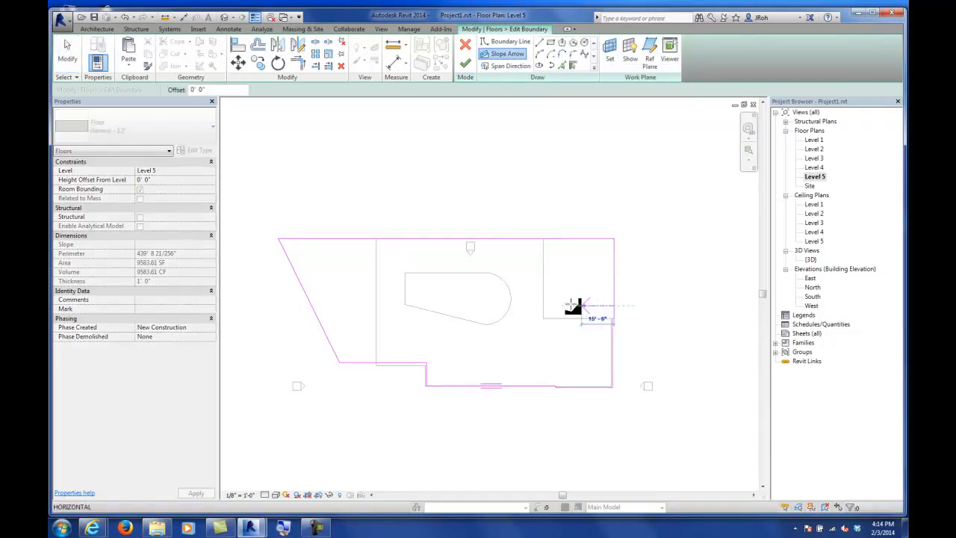
pyautogui.click(312, 305)
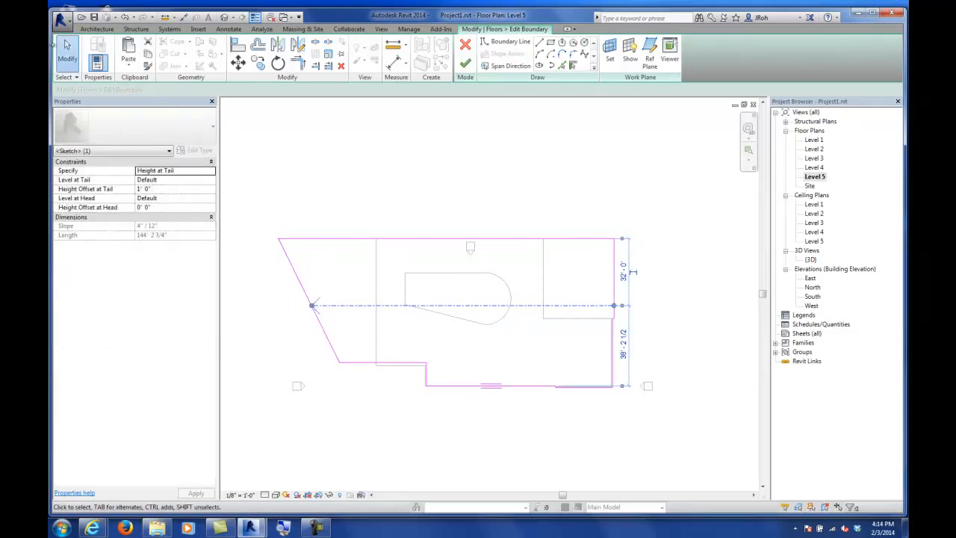
pyautogui.click(67, 53)
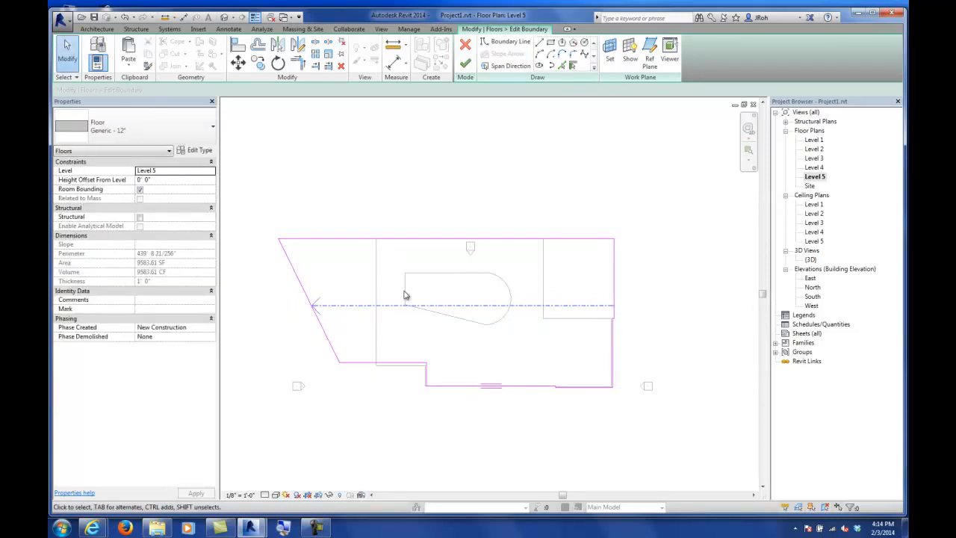
# Step: Set the slope arrow's height offset at tail to 10' and finish editing the floor boundary
pyautogui.click(334, 310)
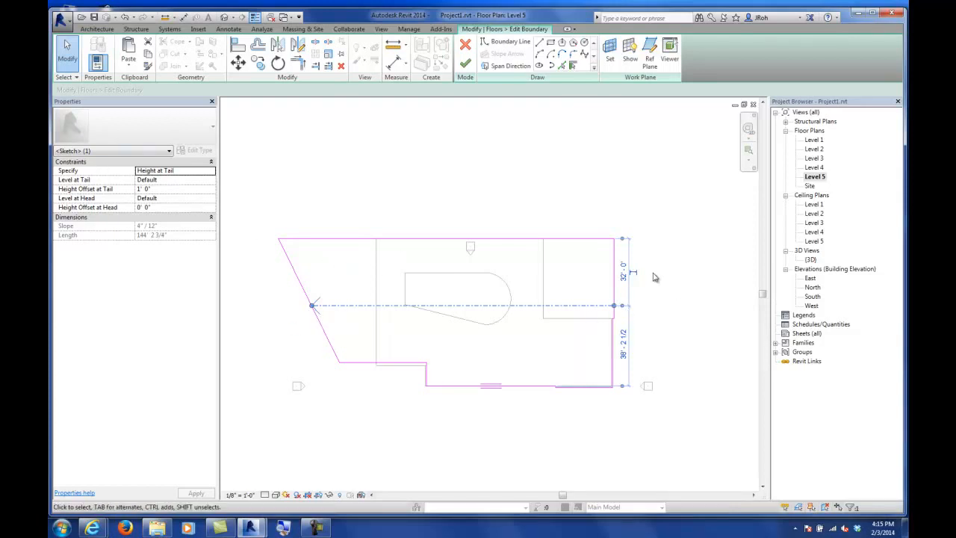
pyautogui.click(179, 199)
pyautogui.click(174, 189)
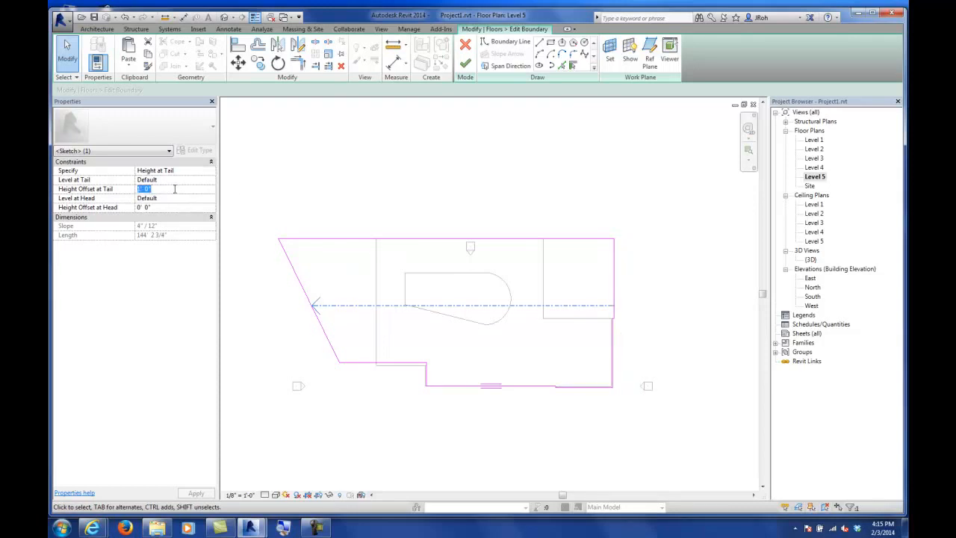
pyautogui.write('10')
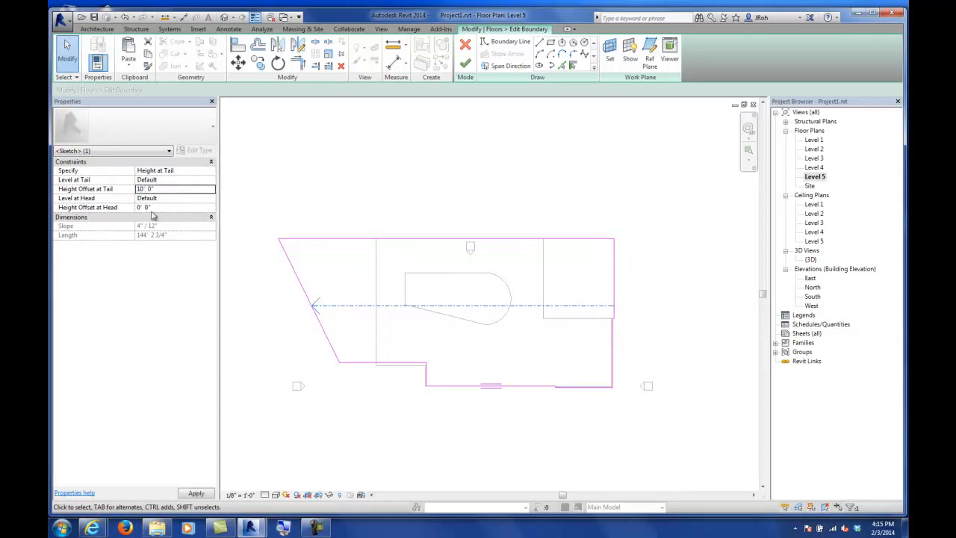
pyautogui.click(465, 64)
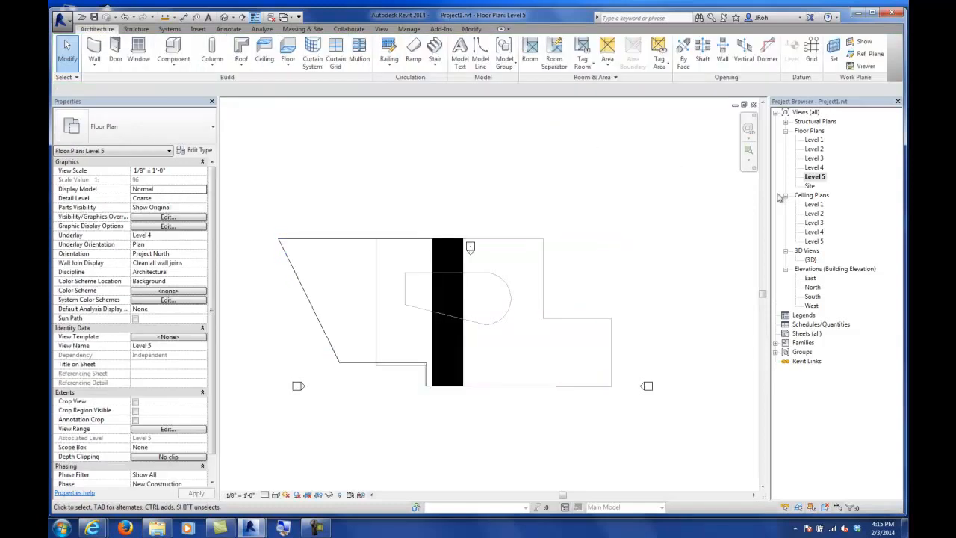
# Step: Inspect the sloped Level 5 floor in the 3D view
pyautogui.doubleClick(810, 260)
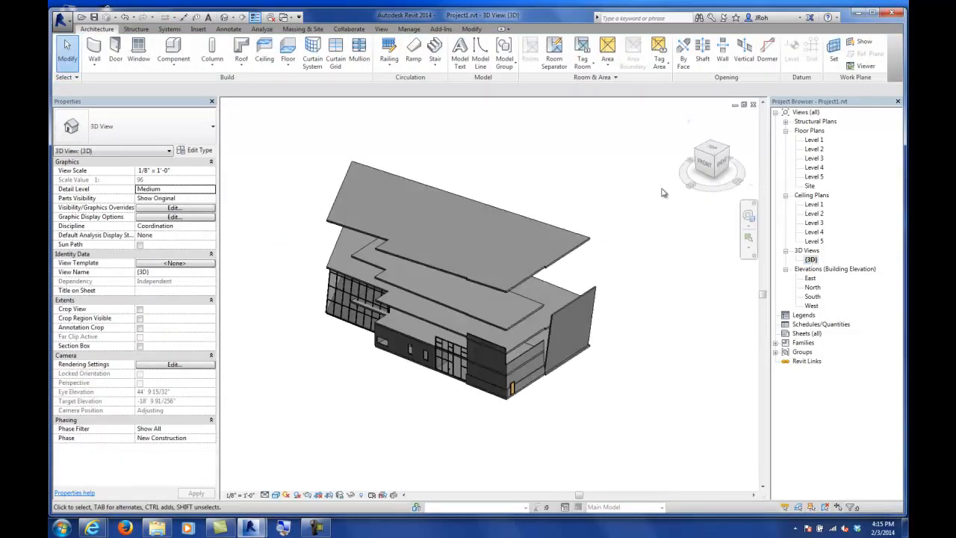
pyautogui.moveTo(435, 385)
pyautogui.keyDown('shift'); pyautogui.mouseDown(button='middle')
pyautogui.moveTo(435, 329)
pyautogui.moveTo(440, 374)
pyautogui.mouseUp(button='middle'); pyautogui.keyUp('shift')
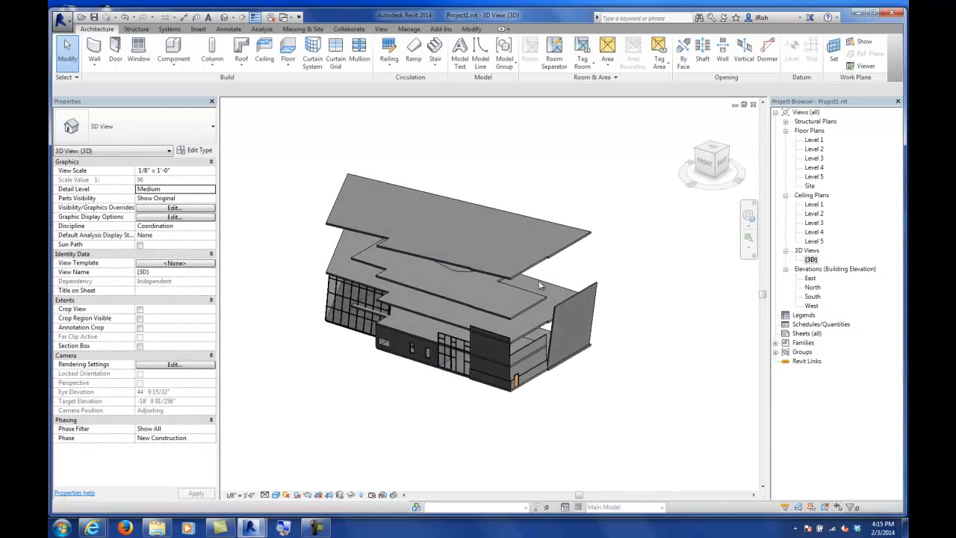
pyautogui.click(561, 257)
pyautogui.doubleClick(561, 256)
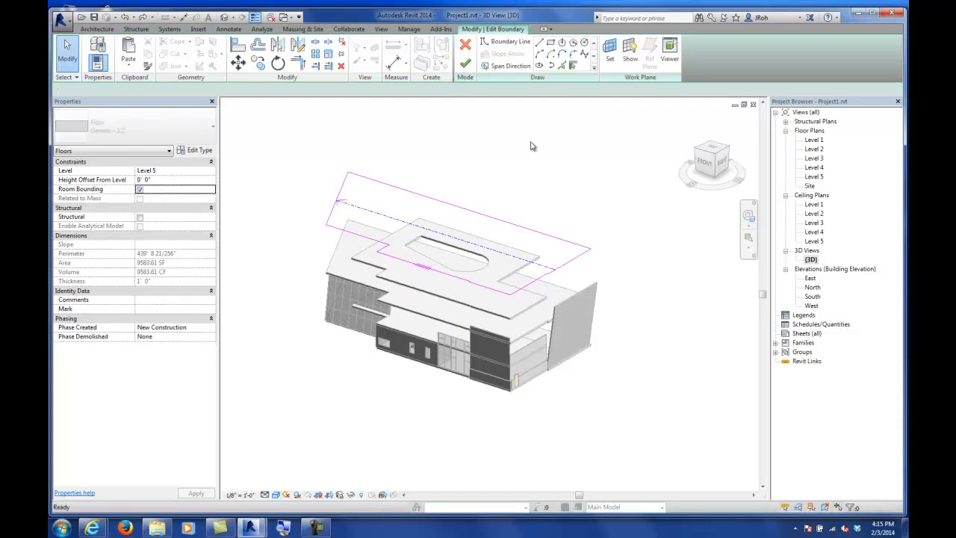
pyautogui.press('Escape')
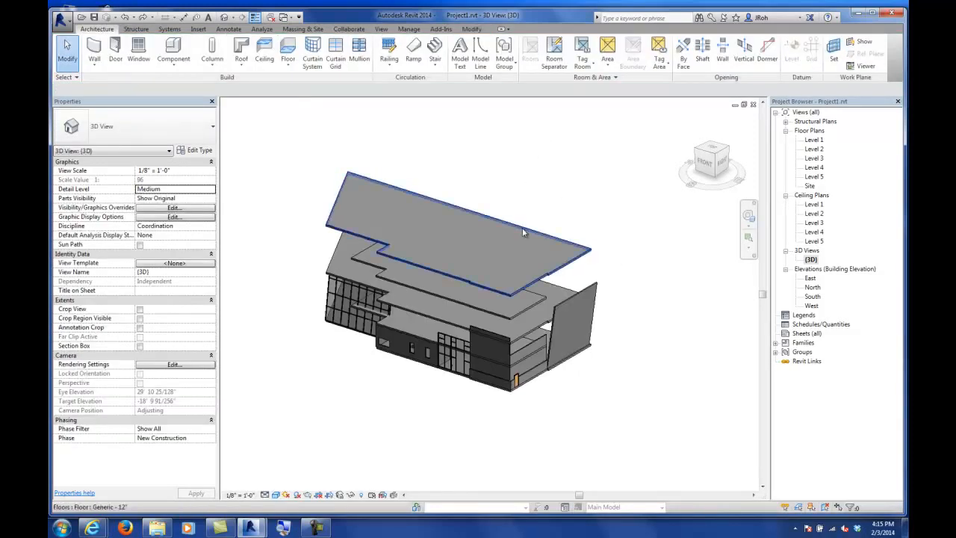
# Step: Add a shape point near the middle of the Level 5 floor and set its elevation to 5'
pyautogui.click(521, 227)
pyautogui.doubleClick(813, 176)
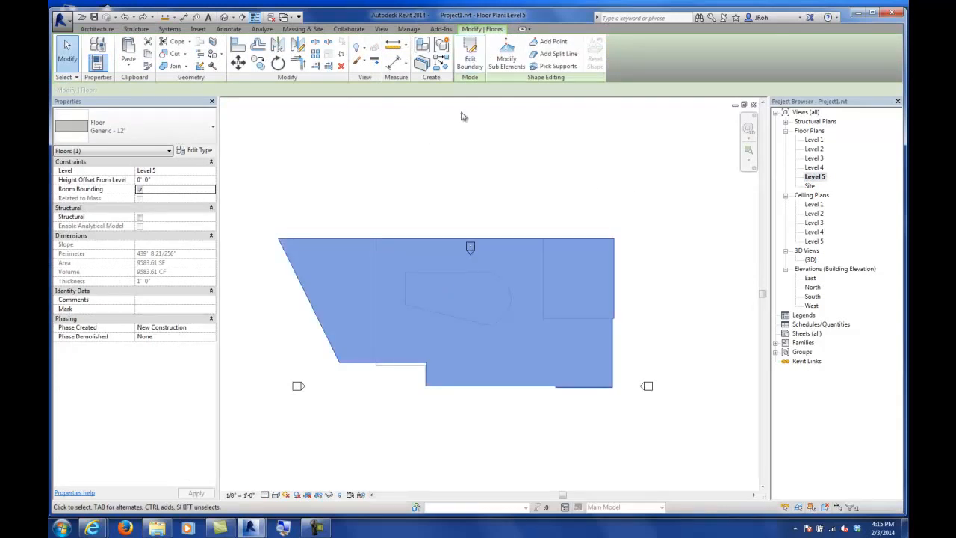
pyautogui.click(550, 44)
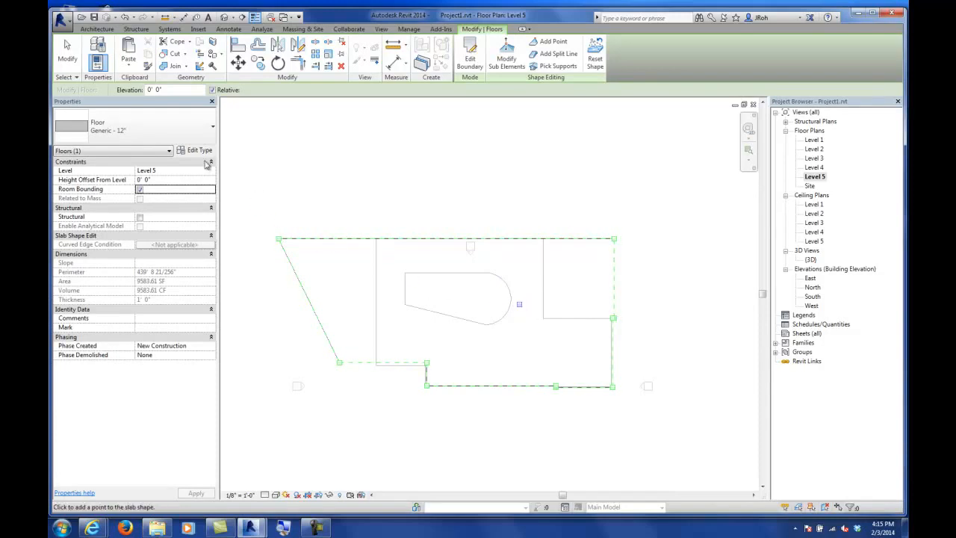
pyautogui.click(67, 54)
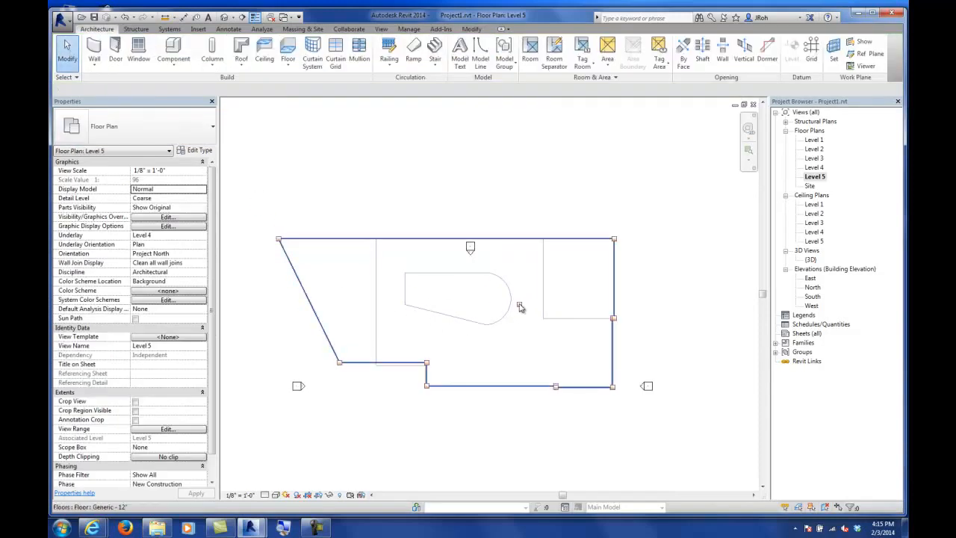
pyautogui.click(520, 306)
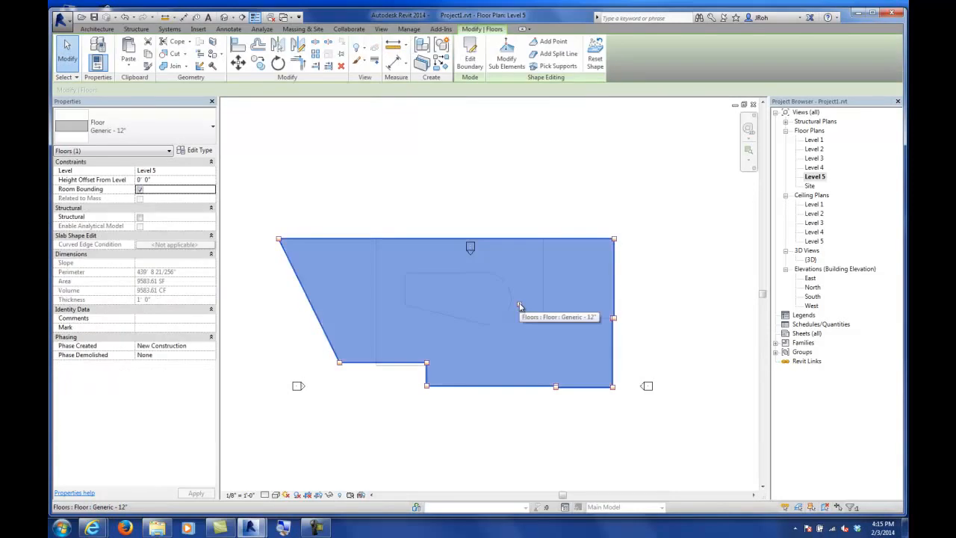
pyautogui.click(506, 61)
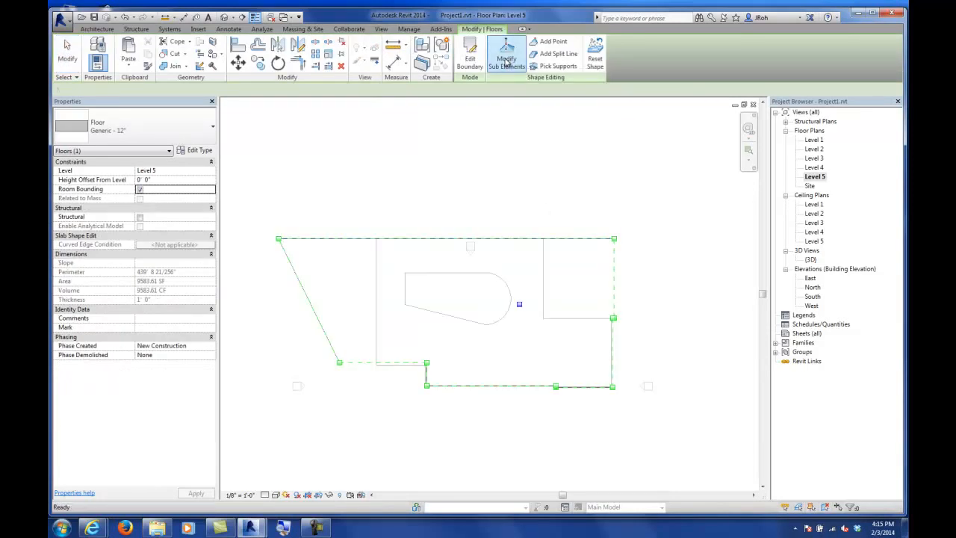
pyautogui.click(531, 302)
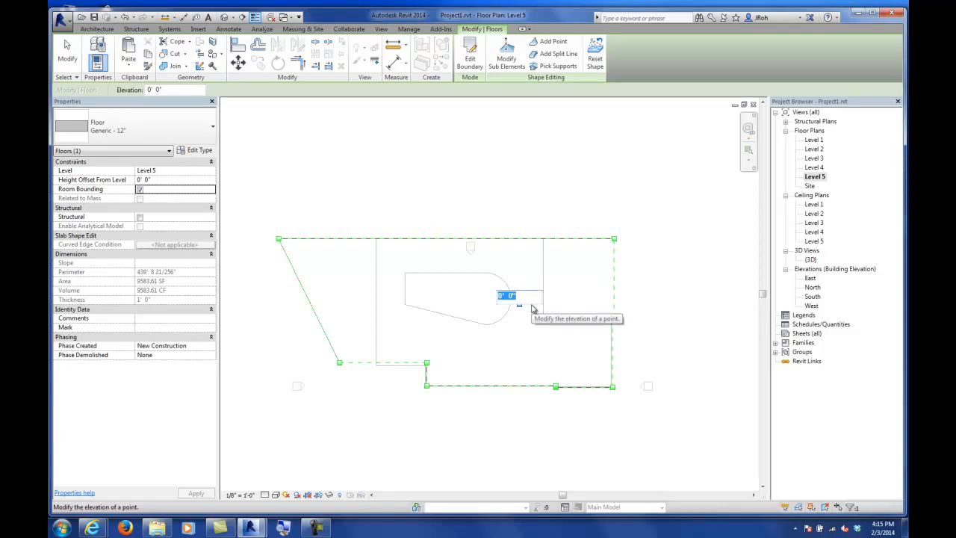
pyautogui.write('5')
pyautogui.press('Return')
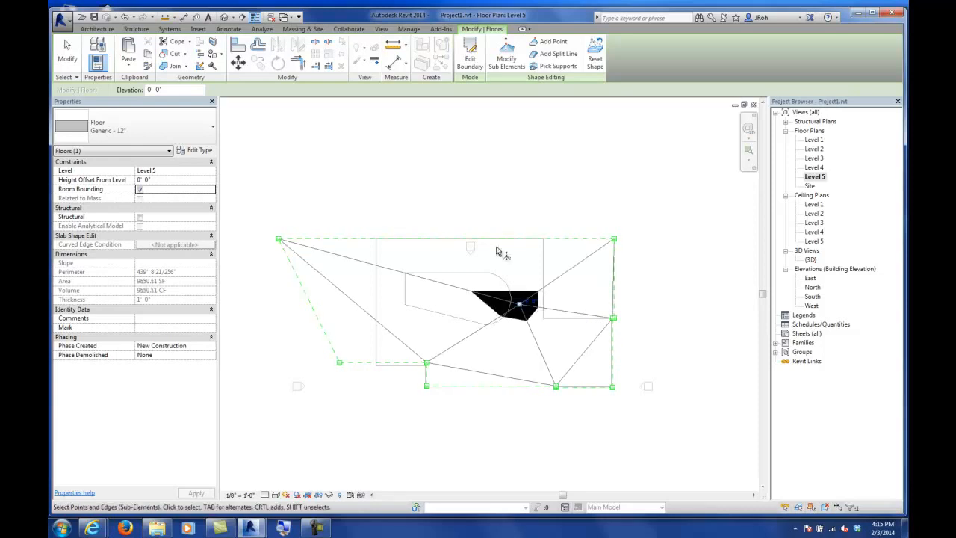
# Step: Undo the point elevation change on the Level 5 floor
pyautogui.click(67, 52)
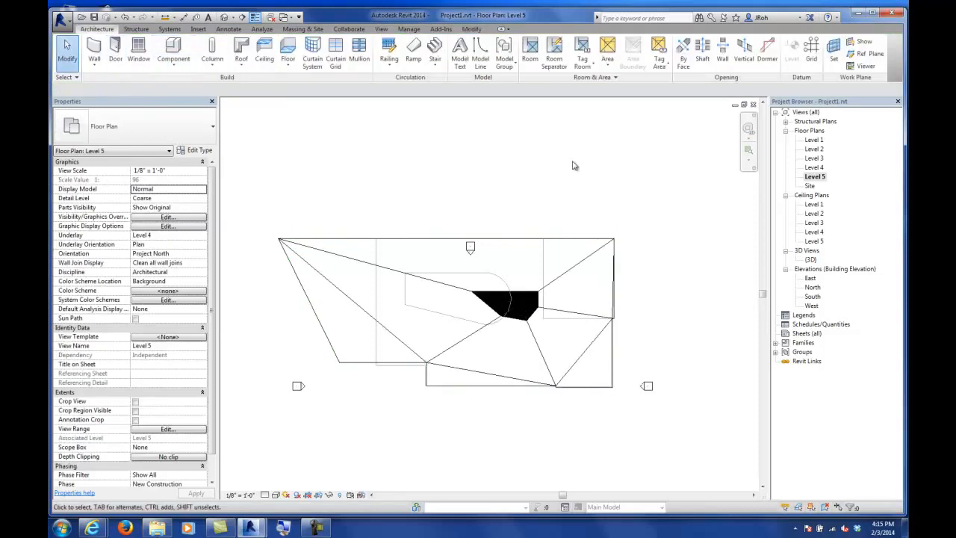
pyautogui.doubleClick(810, 259)
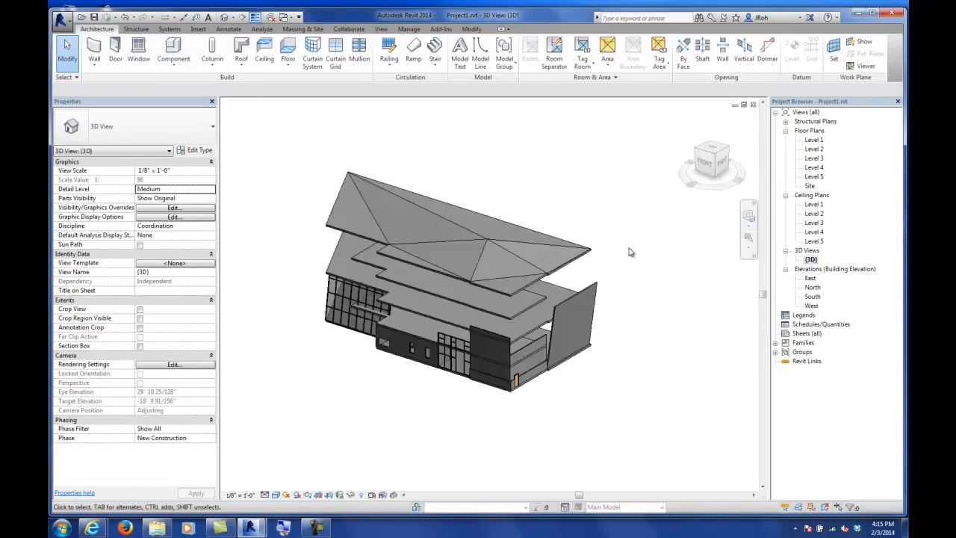
pyautogui.keyDown('shift'); pyautogui.moveTo(590, 250); pyautogui.dragTo(602, 338, button='middle'); pyautogui.keyUp('shift')
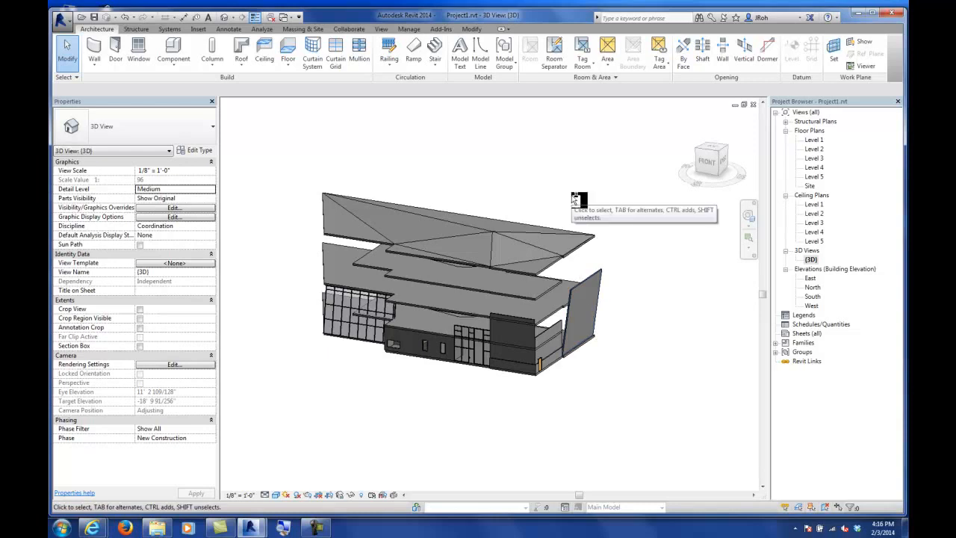
pyautogui.hotkey('ctrl', 'z')
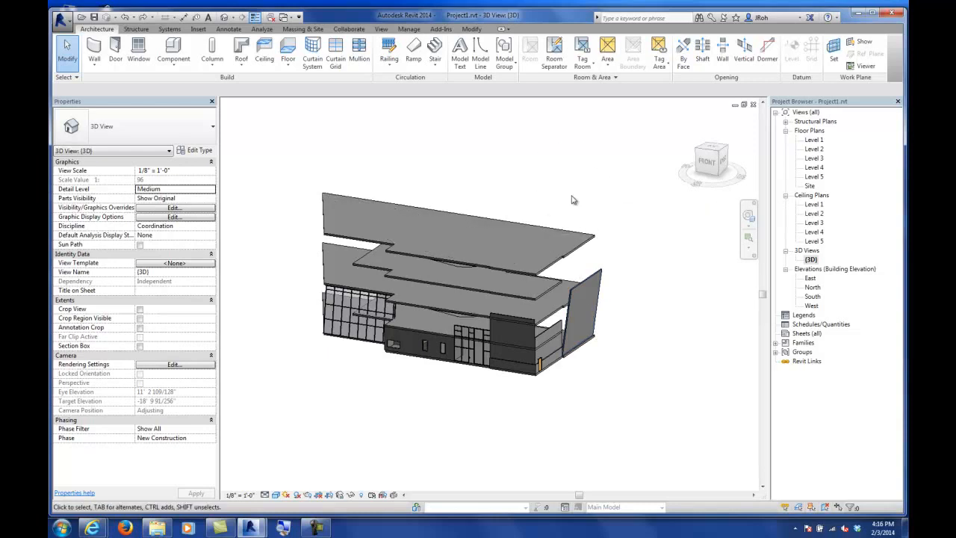
pyautogui.keyDown('shift'); pyautogui.moveTo(568, 199); pyautogui.dragTo(574, 223, button='middle'); pyautogui.keyUp('shift')
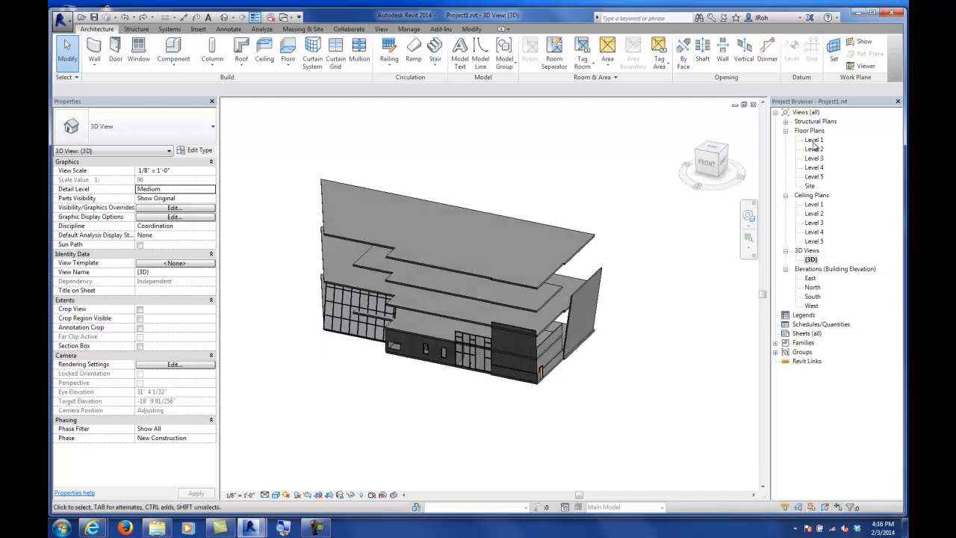
# Step: Reset the shape of the Level 5 floor in its floor plan
pyautogui.doubleClick(814, 177)
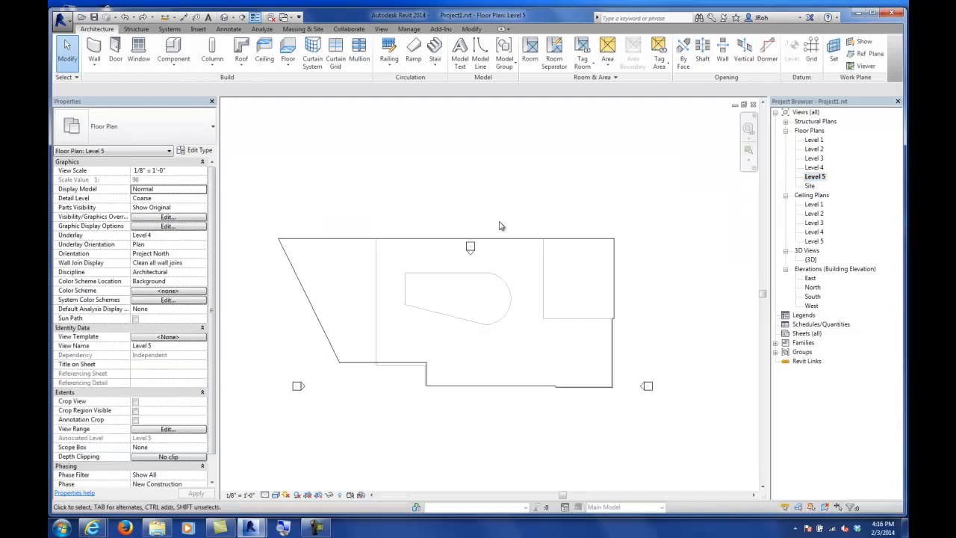
pyautogui.click(504, 240)
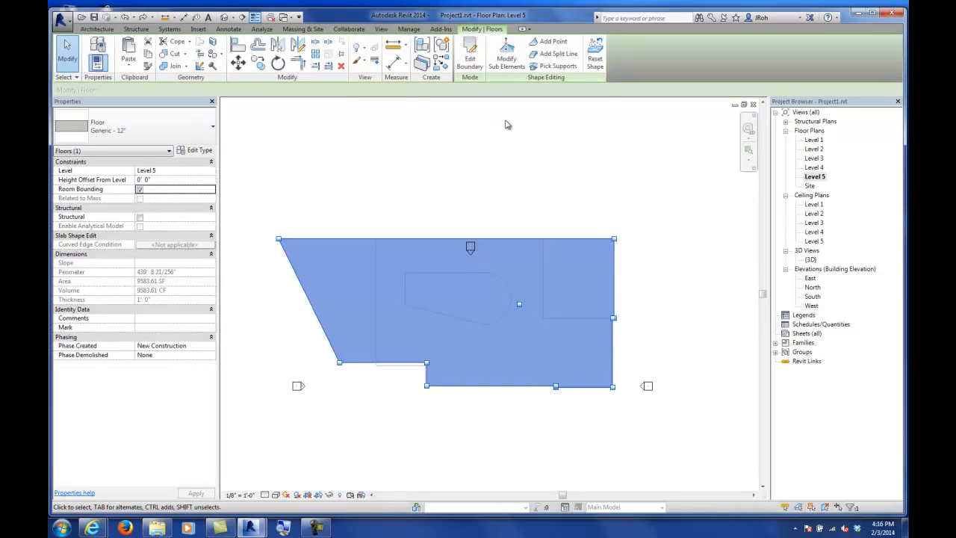
pyautogui.click(596, 60)
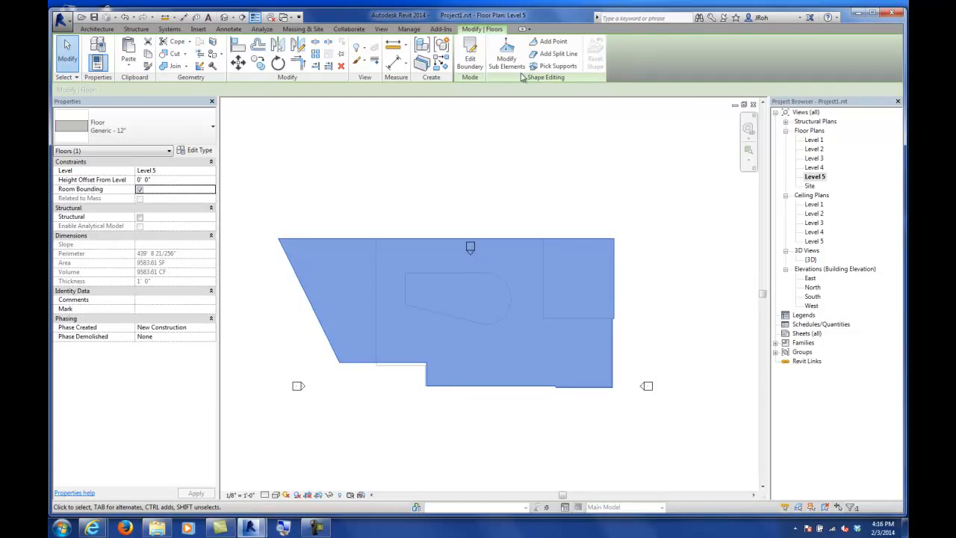
# Step: Add a split line across the Level 5 floor from the inner southern corner to the north edge
pyautogui.click(553, 54)
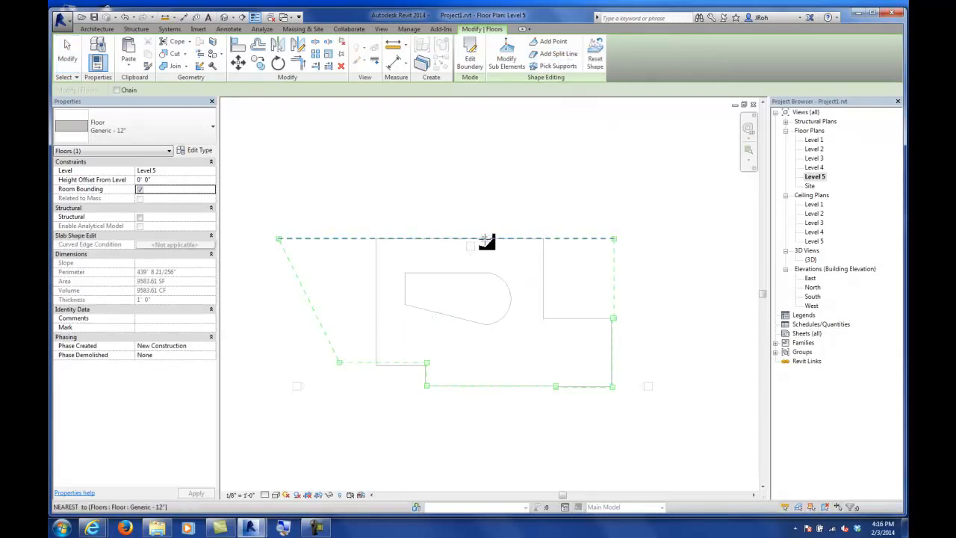
pyautogui.click(424, 363)
pyautogui.click(517, 238)
pyautogui.press('Escape')
pyautogui.press('Escape')
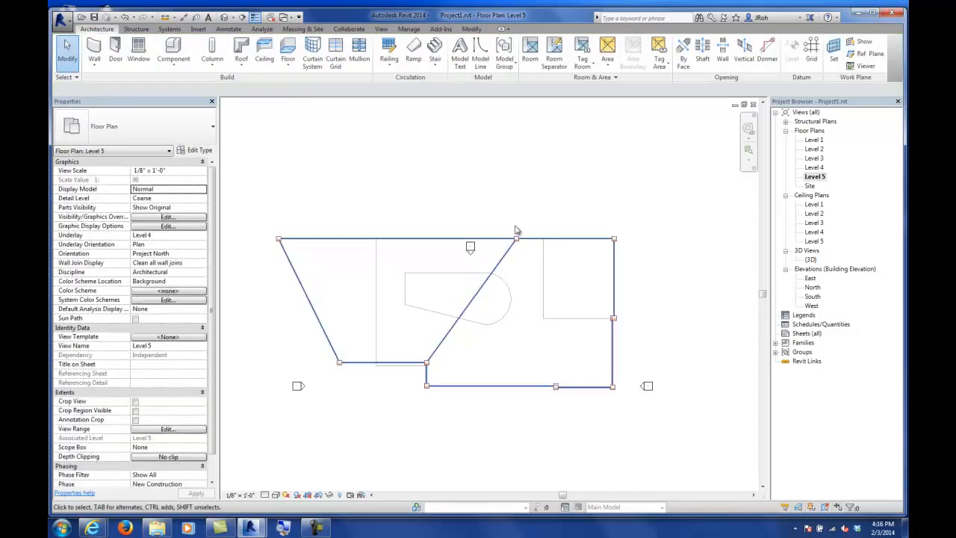
# Step: Set the split line's elevation to -9' using the floor's sub-element editing
pyautogui.click(498, 264)
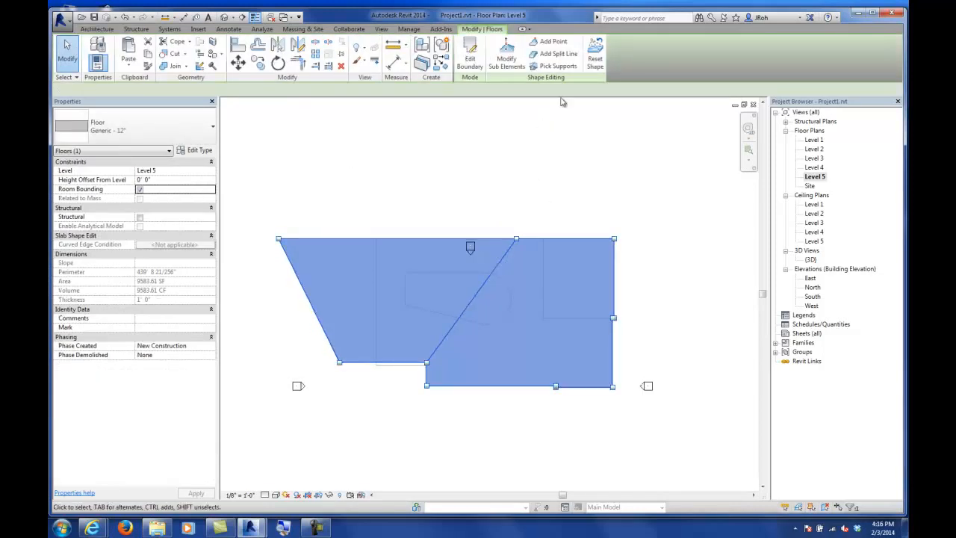
pyautogui.click(506, 58)
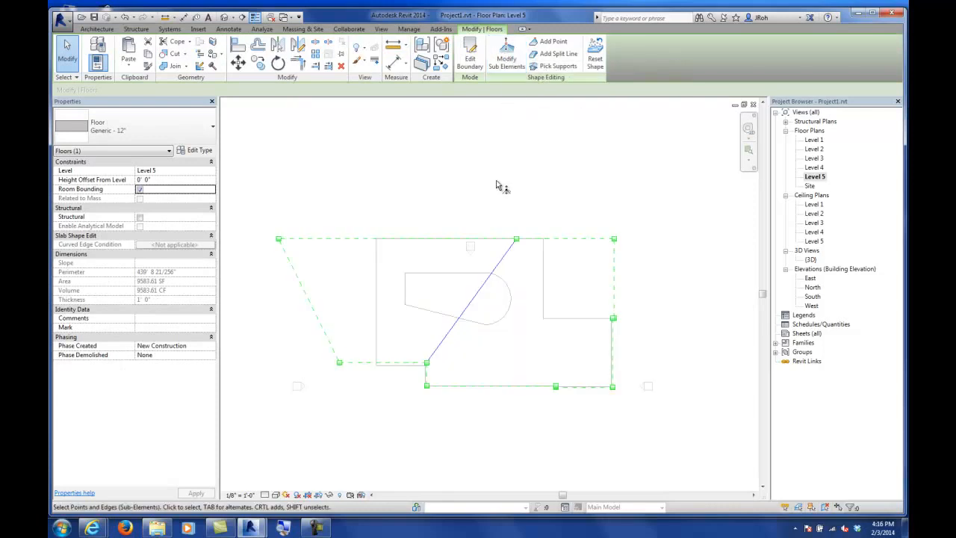
pyautogui.click(499, 265)
pyautogui.click(490, 295)
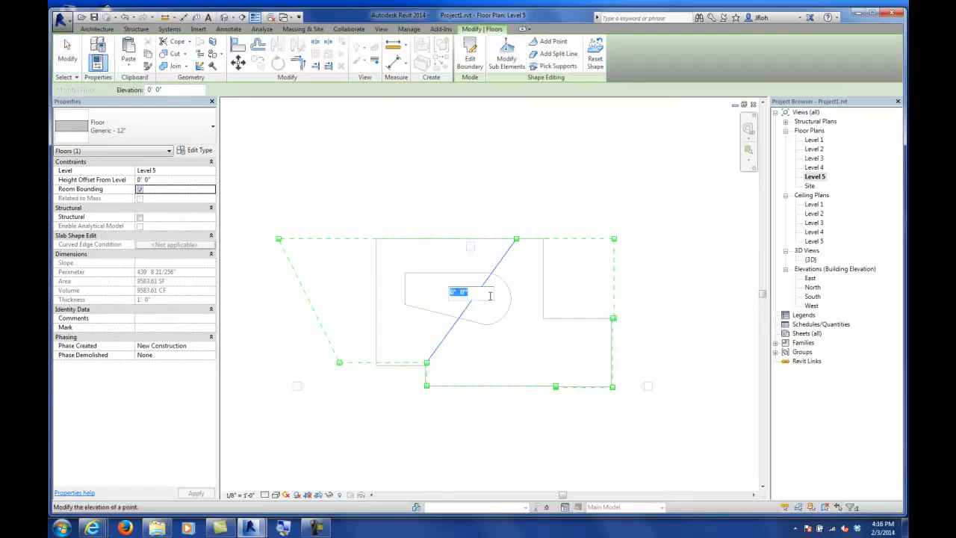
pyautogui.write('-9')
pyautogui.press('Return')
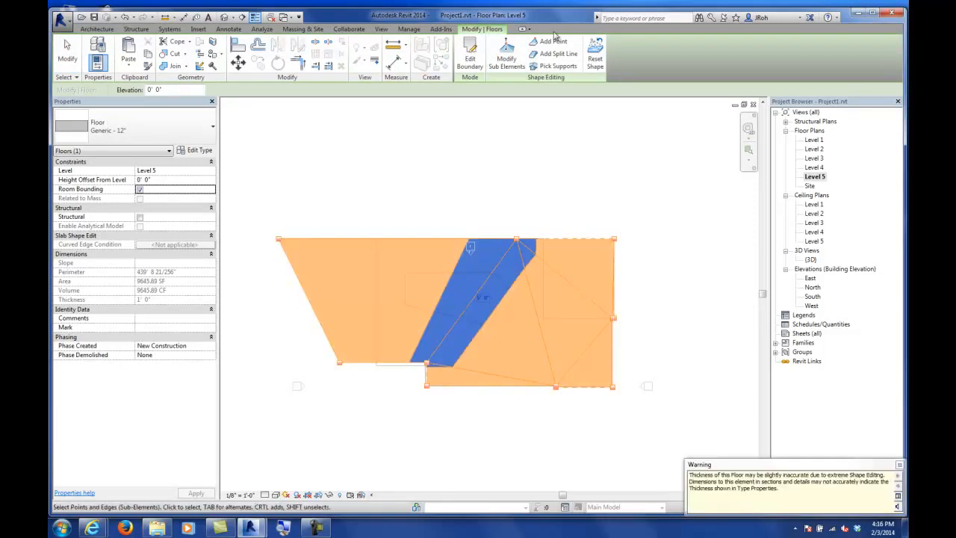
pyautogui.click(478, 122)
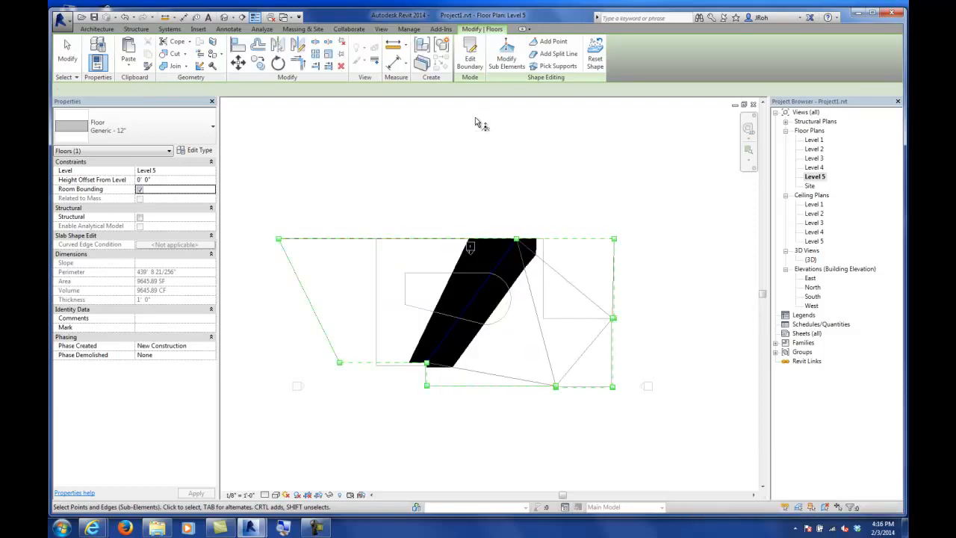
# Step: Delete the reshaped Level 5 floor in the 3D view and save the project
pyautogui.doubleClick(809, 260)
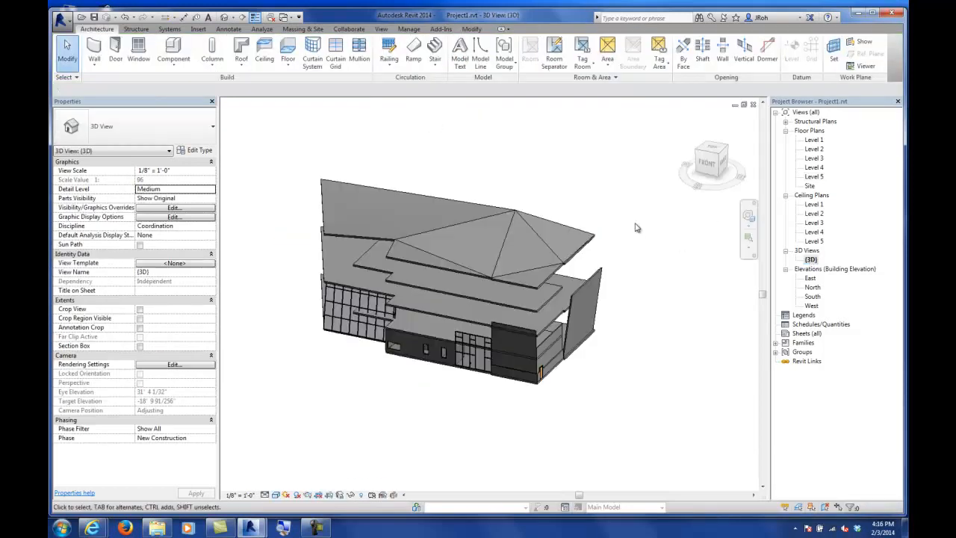
pyautogui.keyDown('shift'); pyautogui.moveTo(582, 314); pyautogui.dragTo(550, 313, button='middle'); pyautogui.keyUp('shift')
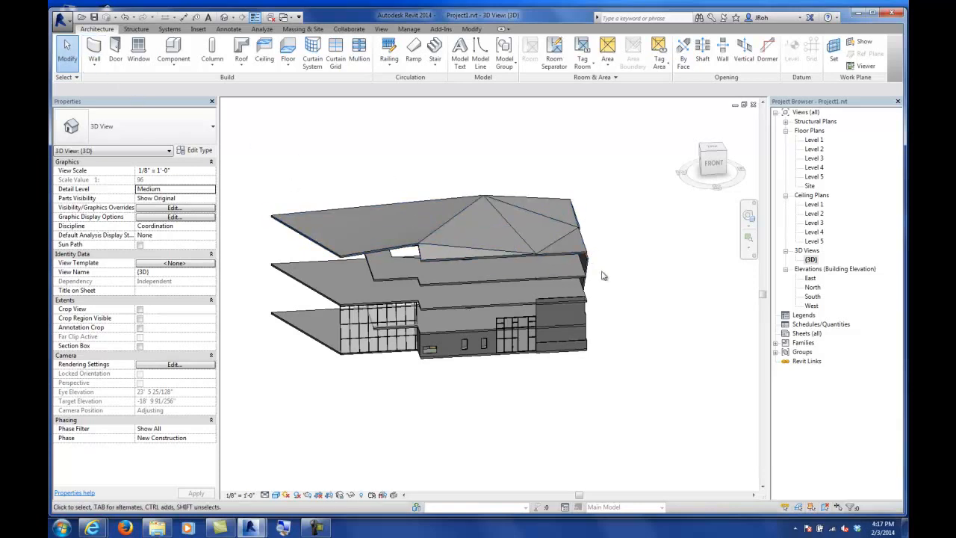
pyautogui.keyDown('shift'); pyautogui.moveTo(589, 276); pyautogui.dragTo(502, 248, button='middle'); pyautogui.keyUp('shift')
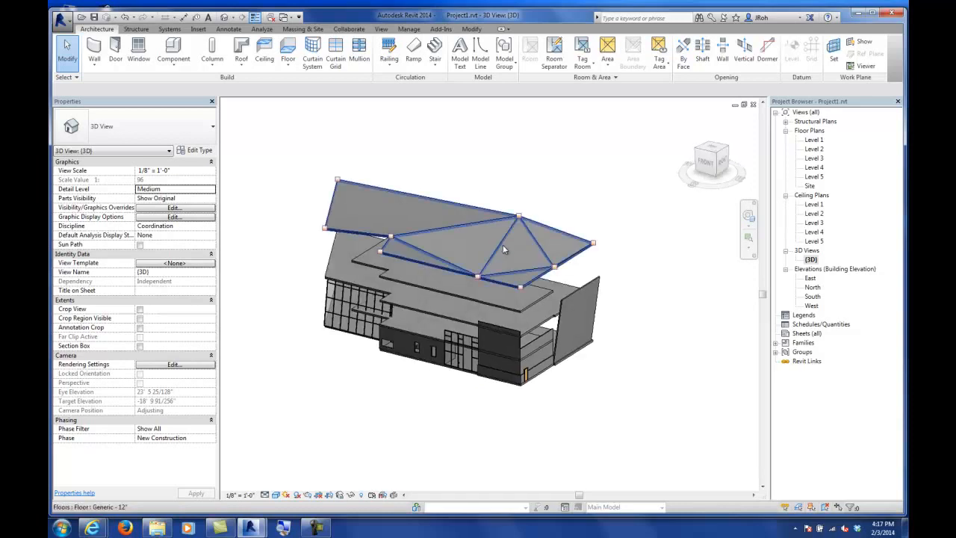
pyautogui.click(468, 207)
pyautogui.press('Delete')
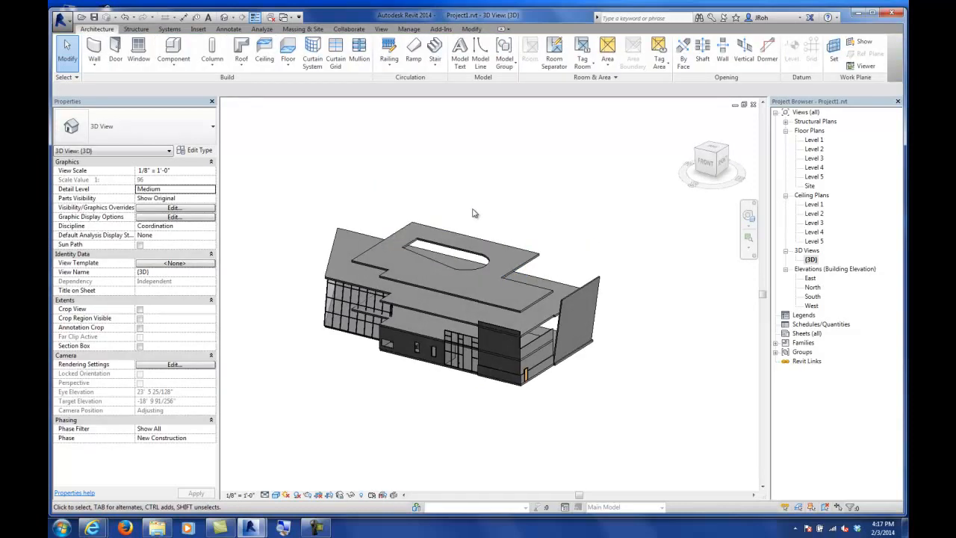
pyautogui.click(94, 16)
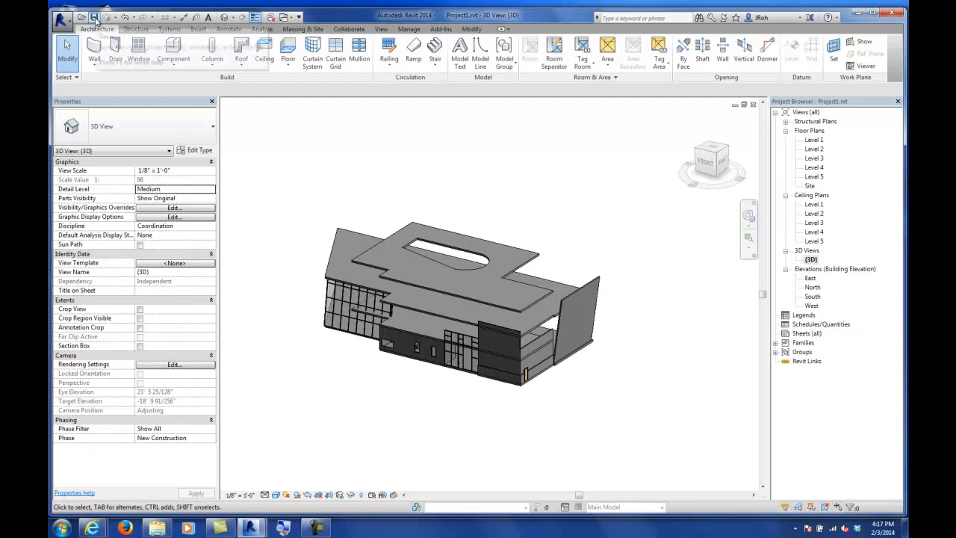
# Step: Examine the building and the Level 4 floor in the 3D view
pyautogui.click(315, 527)
pyautogui.click(886, 451)
pyautogui.moveTo(517, 216); pyautogui.dragTo(544, 260, button='middle')
pyautogui.click(543, 289)
pyautogui.keyDown('shift'); pyautogui.moveTo(548, 226); pyautogui.dragTo(540, 239, button='middle'); pyautogui.keyUp('shift')
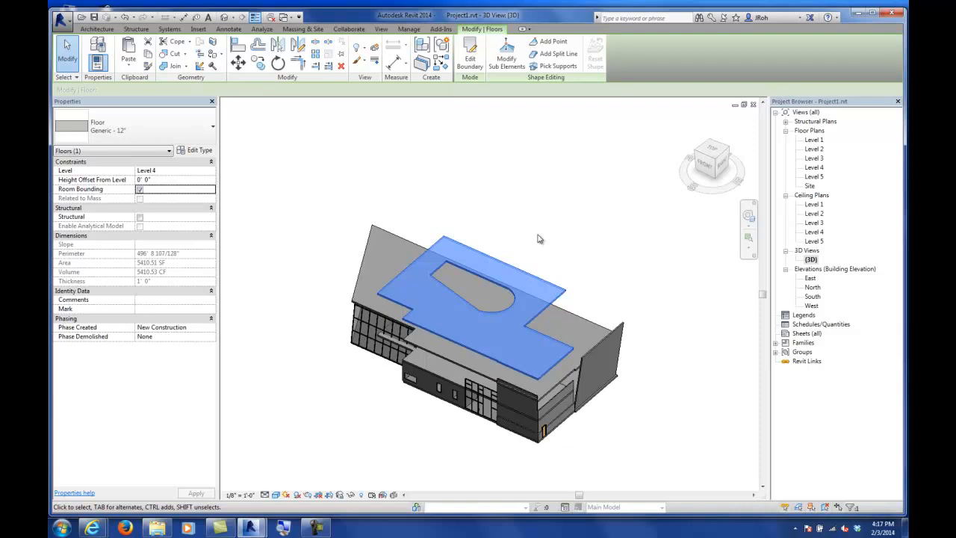
pyautogui.click(576, 214)
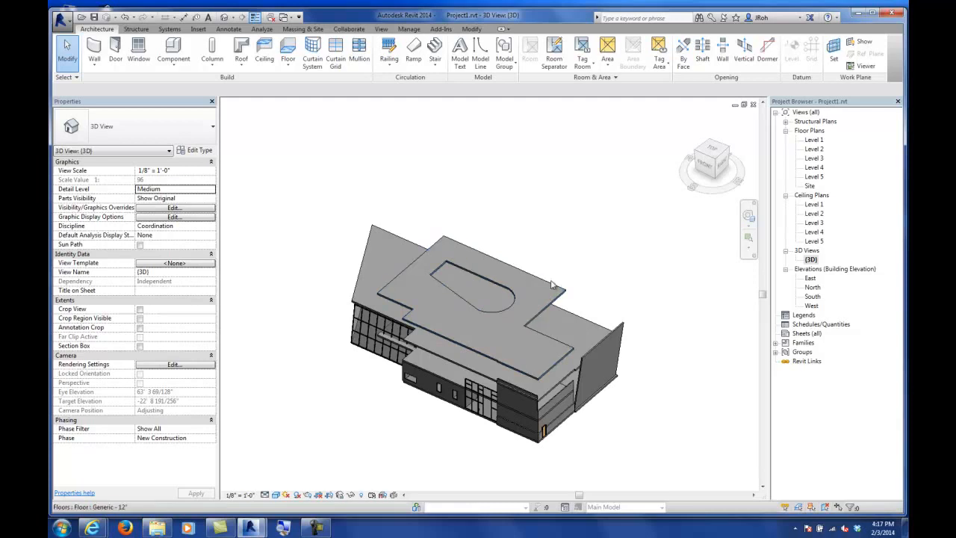
pyautogui.keyDown('shift'); pyautogui.moveTo(527, 334); pyautogui.dragTo(540, 272, button='middle'); pyautogui.keyUp('shift')
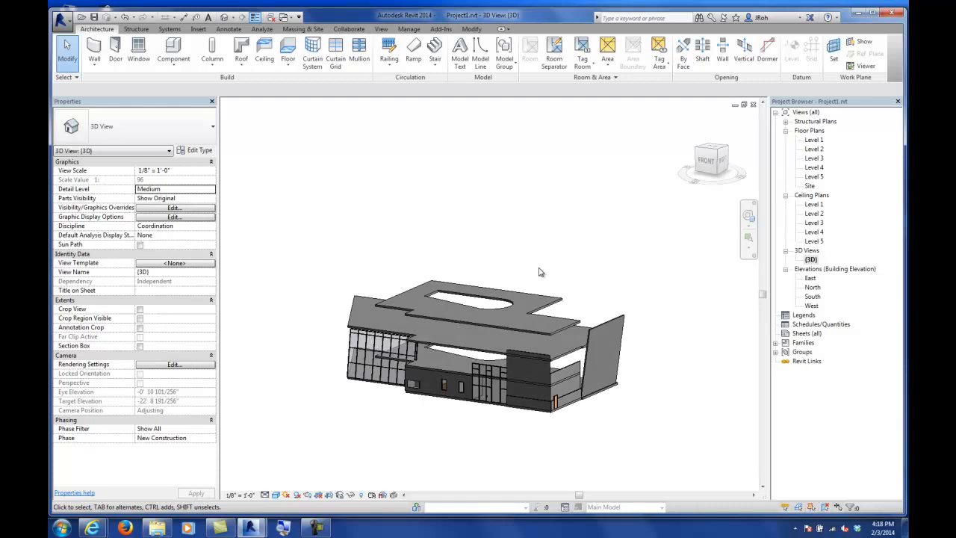
# Step: Open the Level 5 floor plan and center the floor outline in the view
pyautogui.doubleClick(815, 177)
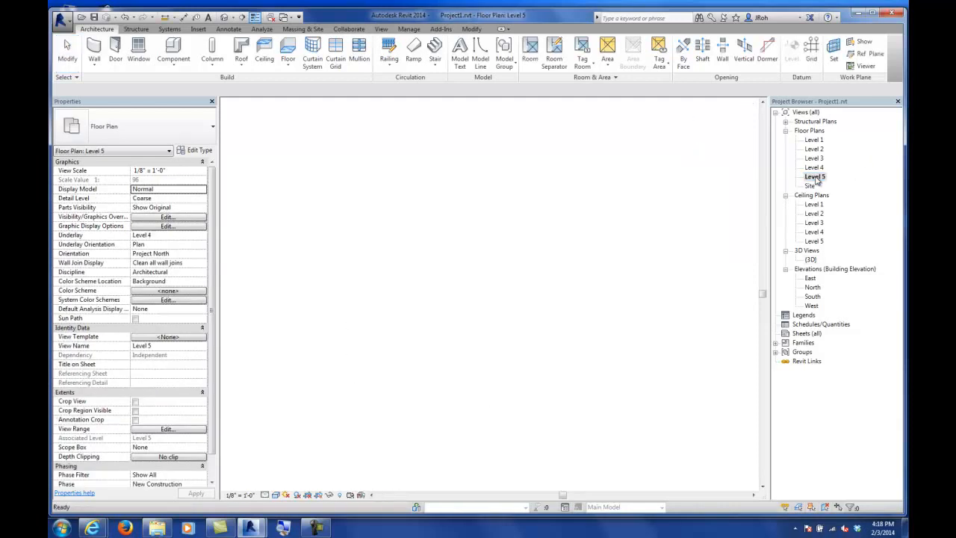
pyautogui.moveTo(588, 283); pyautogui.dragTo(576, 237, button='middle')
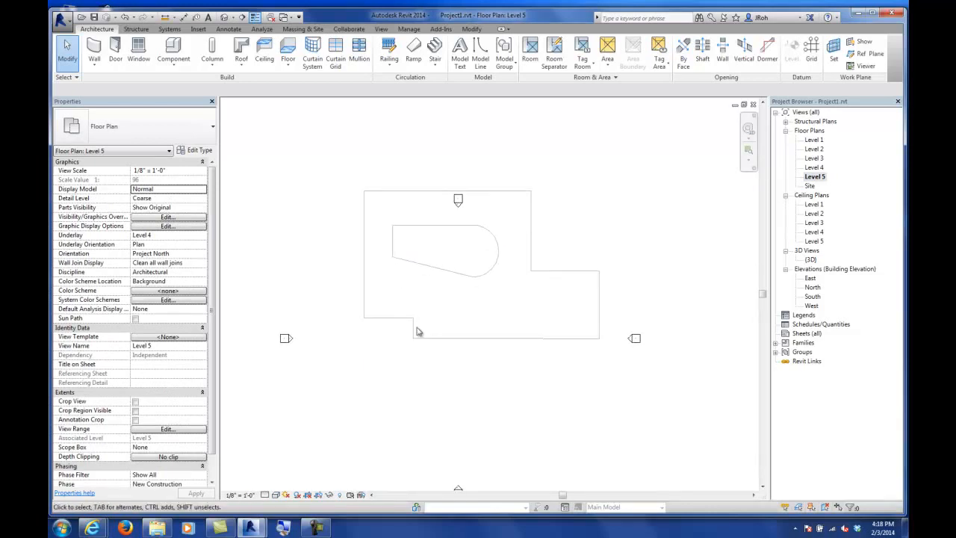
pyautogui.moveTo(516, 254); pyautogui.dragTo(564, 262, button='middle')
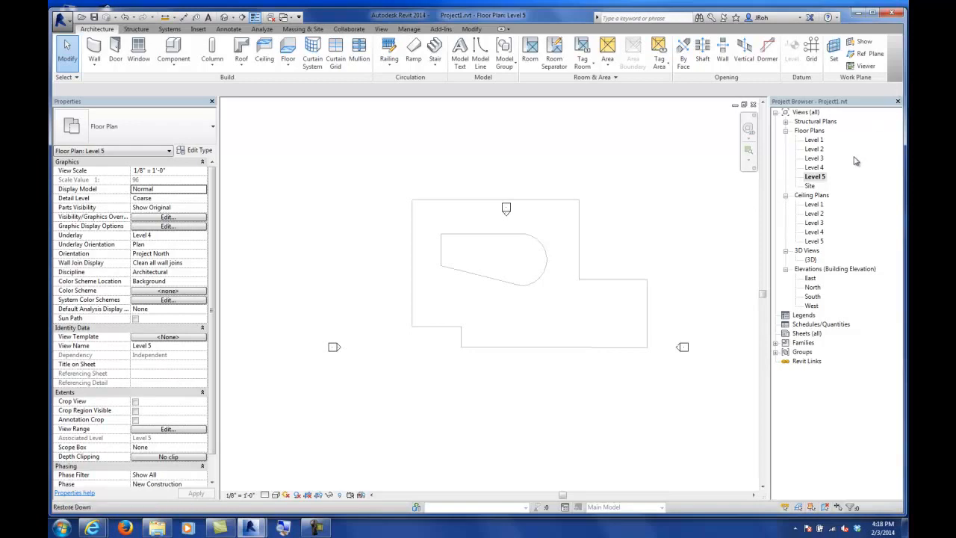
pyautogui.moveTo(625, 256); pyautogui.dragTo(664, 240, button='middle')
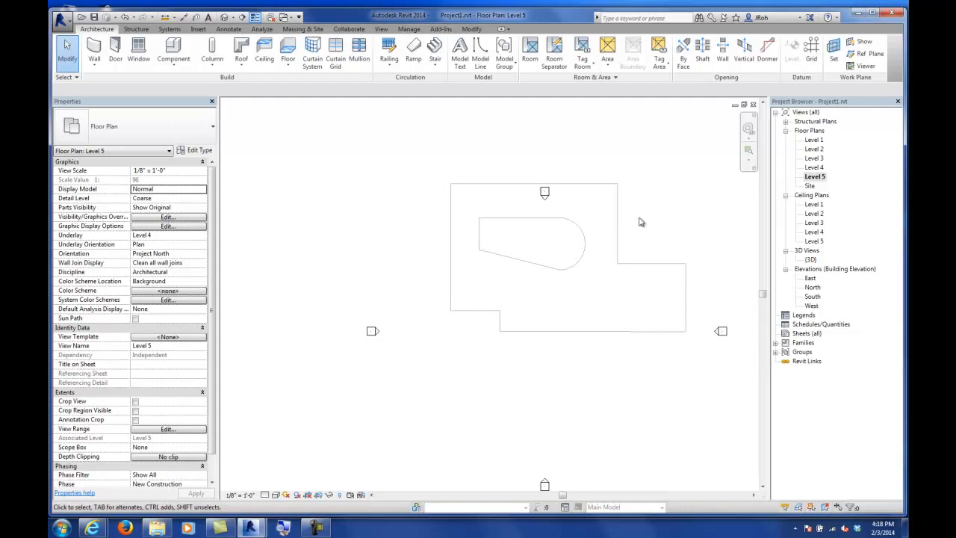
pyautogui.click(816, 177)
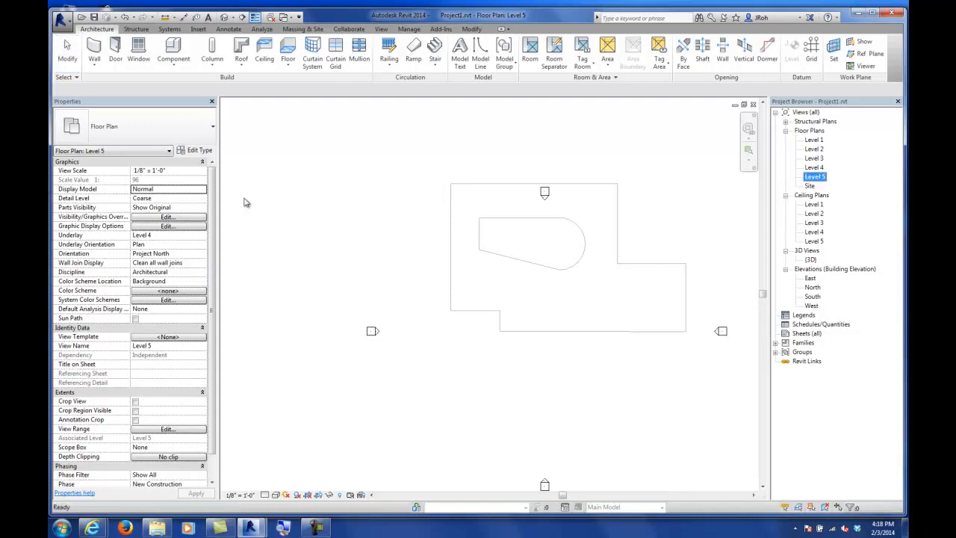
pyautogui.scroll(-2, 211, 241)
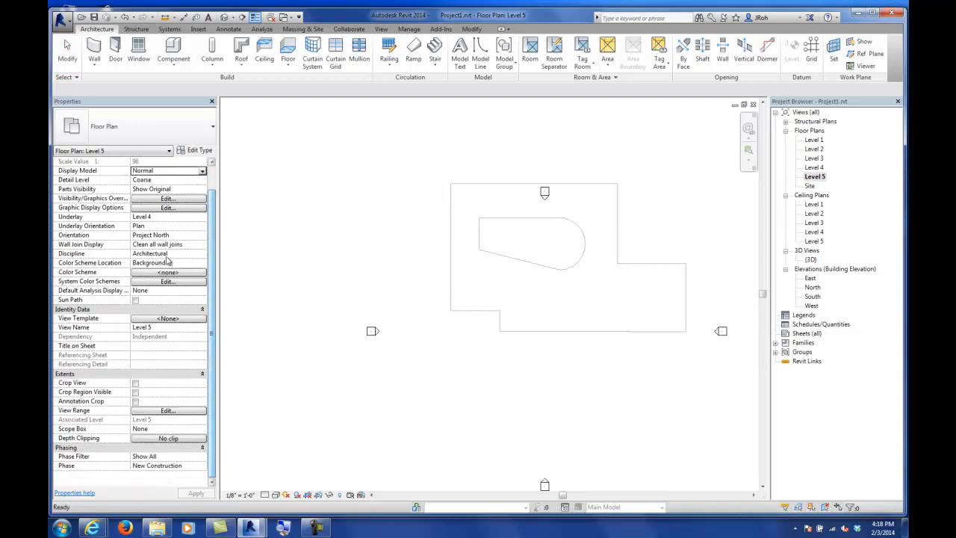
pyautogui.click(150, 412)
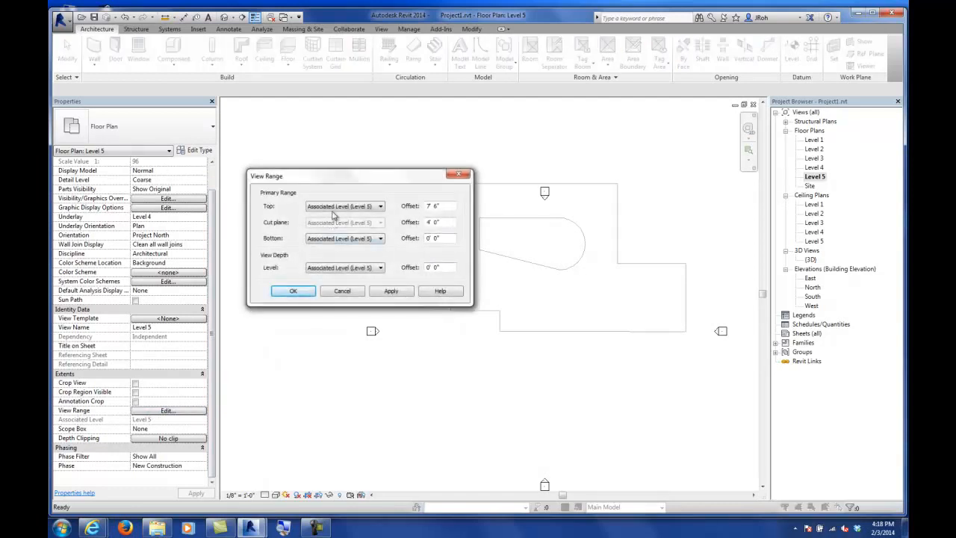
pyautogui.click(333, 239)
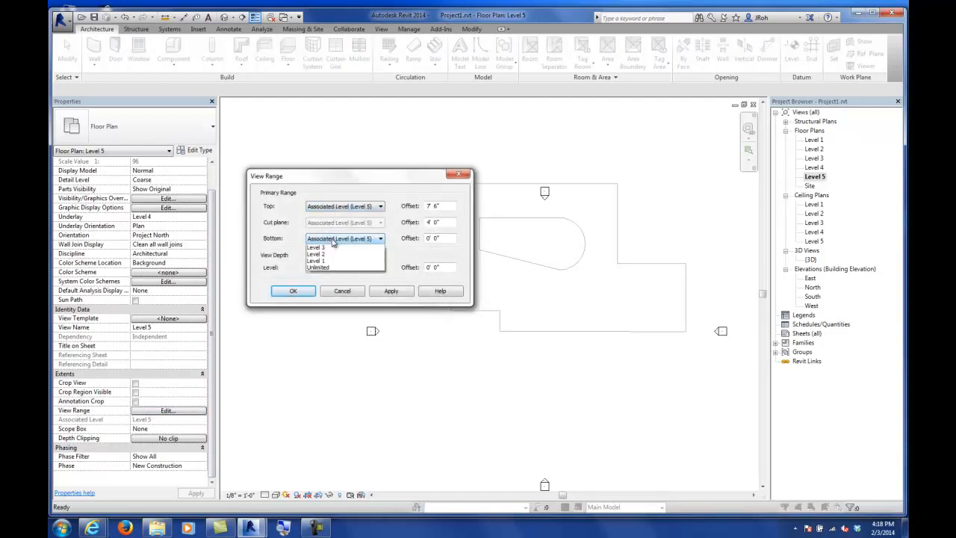
pyautogui.click(326, 281)
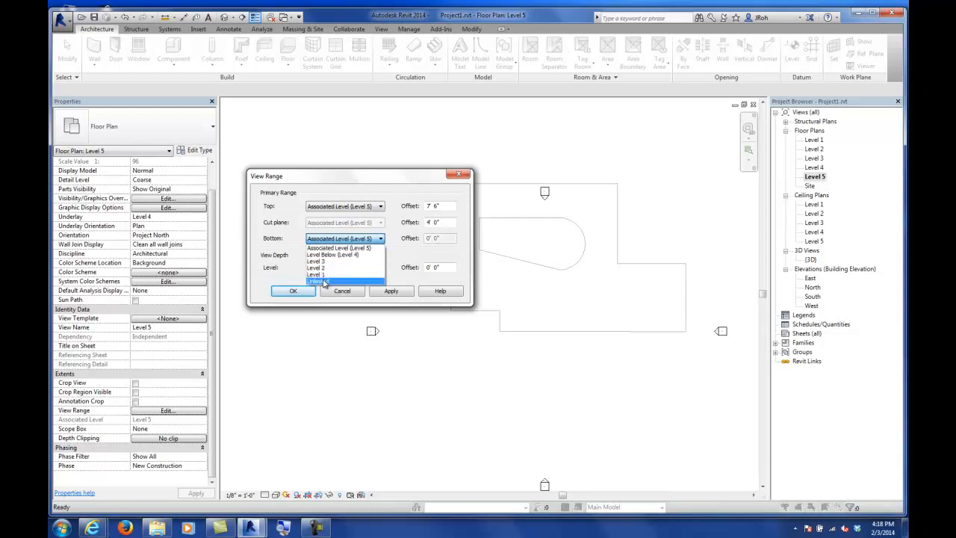
pyautogui.click(329, 268)
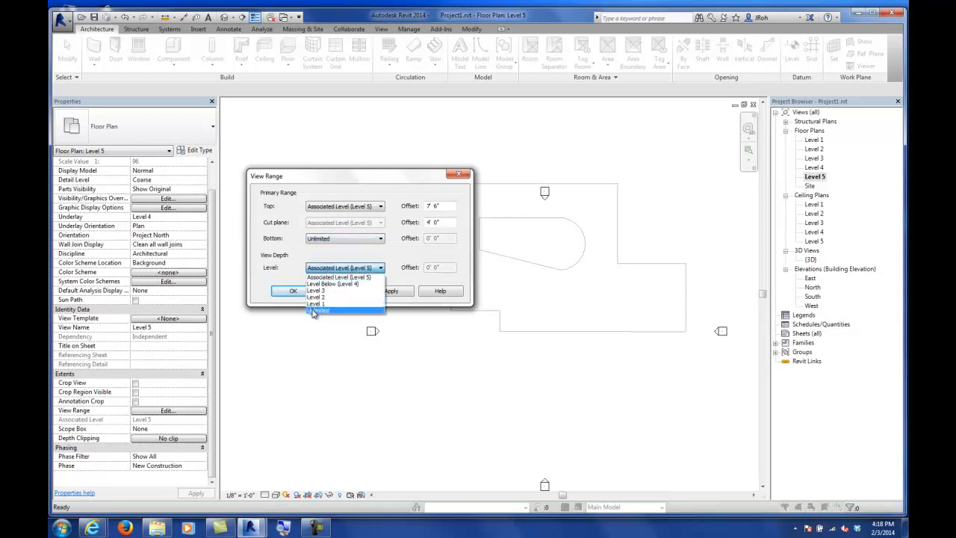
pyautogui.click(314, 310)
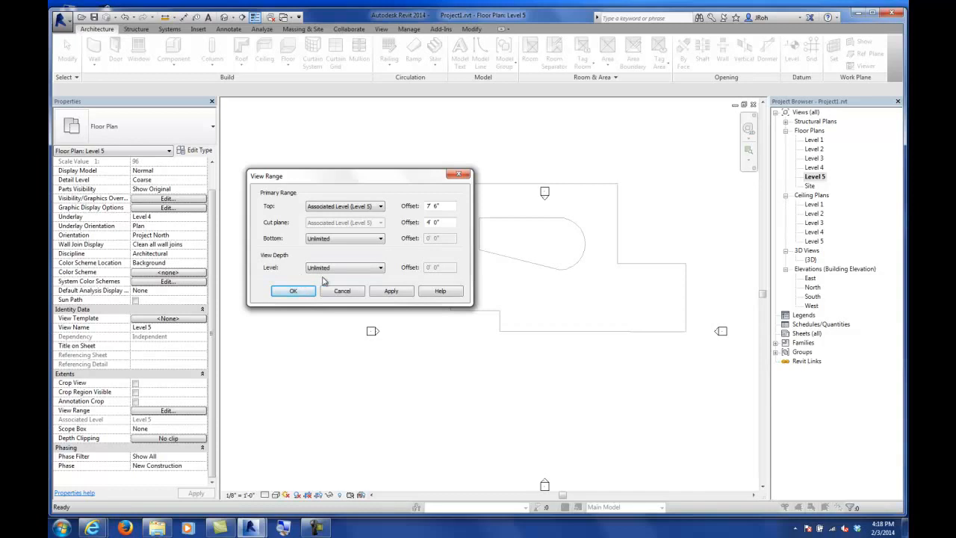
pyautogui.click(338, 292)
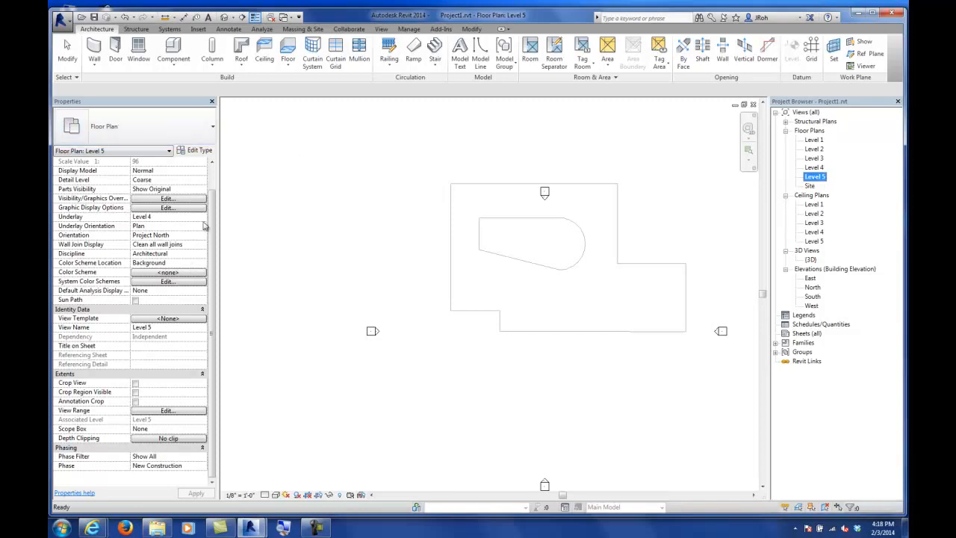
# Step: Set the Level 5 plan's view range bottom and view depth level both to Unlimited
pyautogui.click(162, 412)
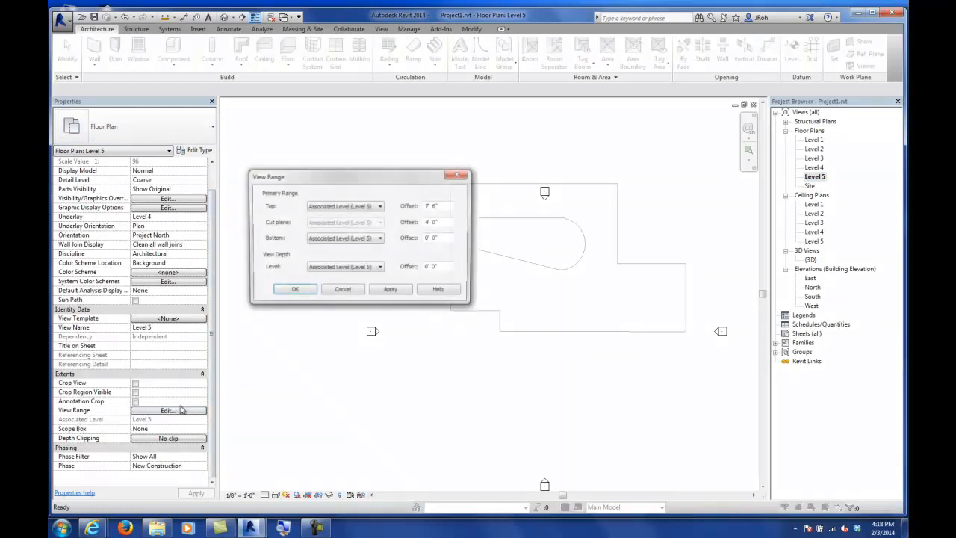
pyautogui.click(336, 240)
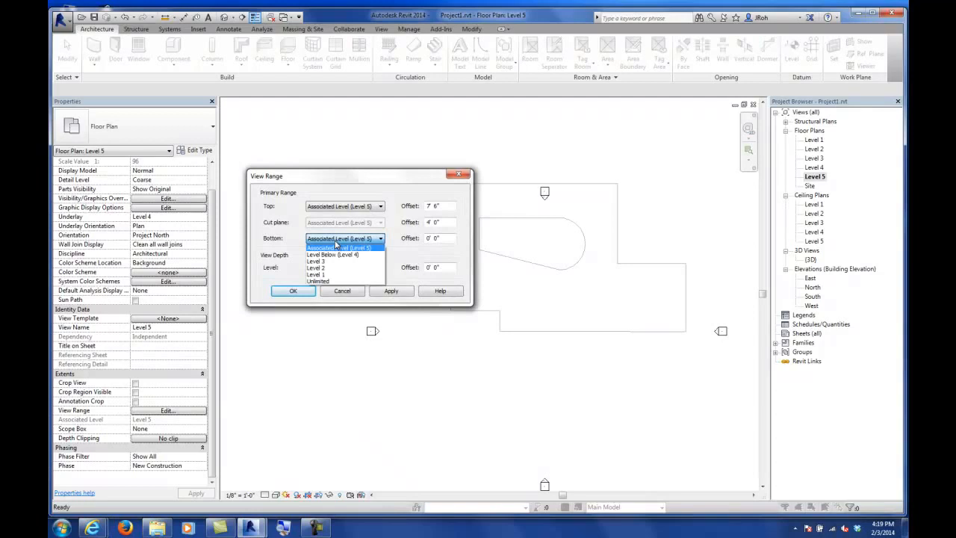
pyautogui.click(333, 281)
pyautogui.click(331, 274)
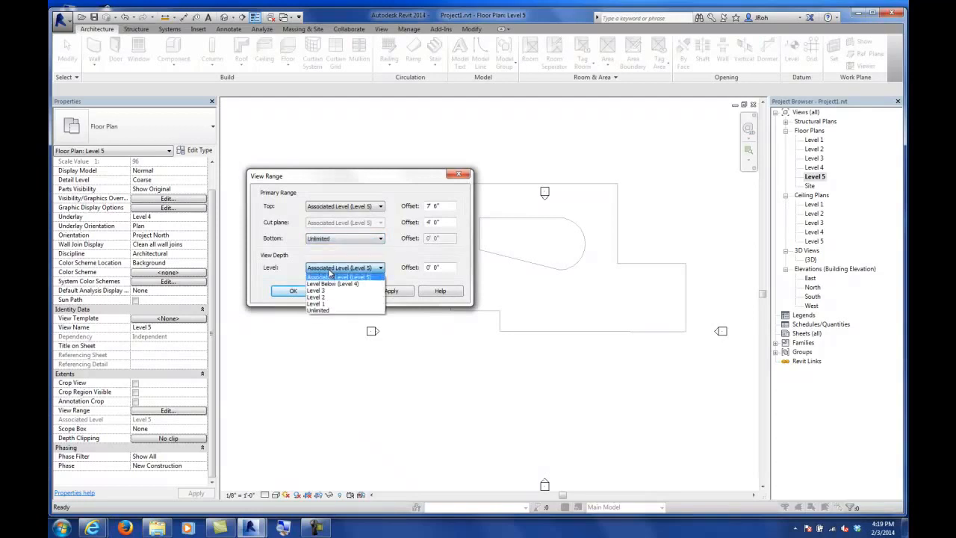
pyautogui.click(325, 312)
pyautogui.click(294, 291)
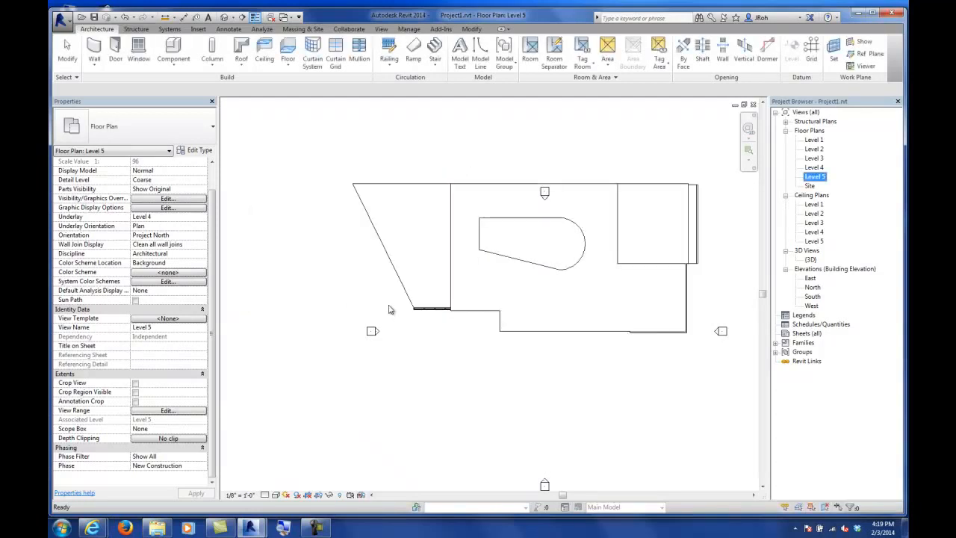
# Step: Open the view range settings of the Level 5 plan again
pyautogui.moveTo(527, 263); pyautogui.dragTo(455, 307, button='middle')
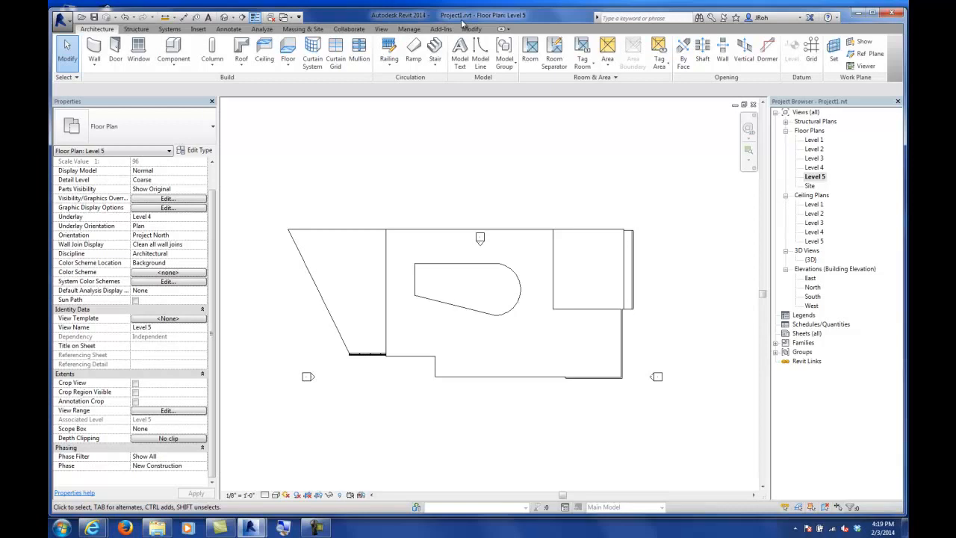
pyautogui.click(167, 411)
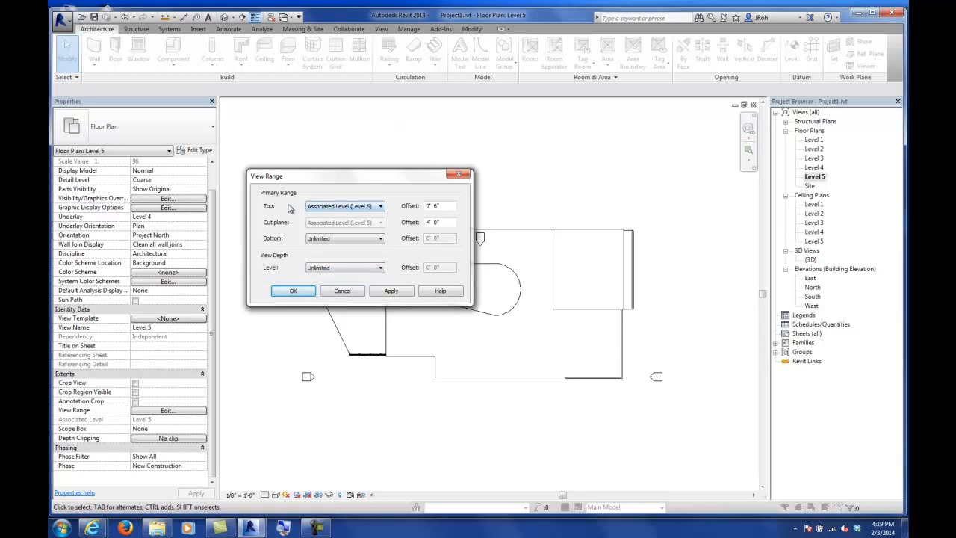
# Step: Close the view range settings, start a roof by footprint on Level 5 and pick the chain of floor edges as its boundary
pyautogui.click(292, 292)
pyautogui.click(298, 293)
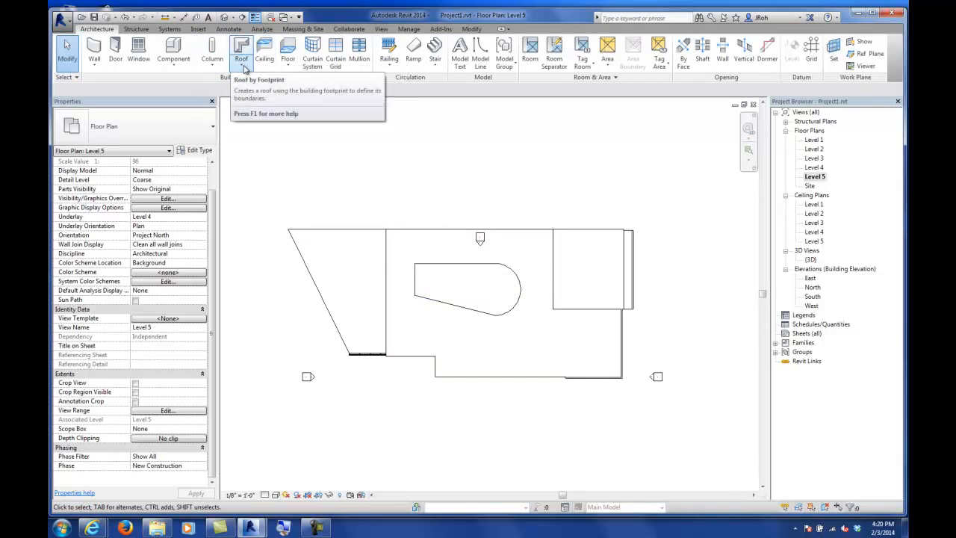
pyautogui.click(242, 66)
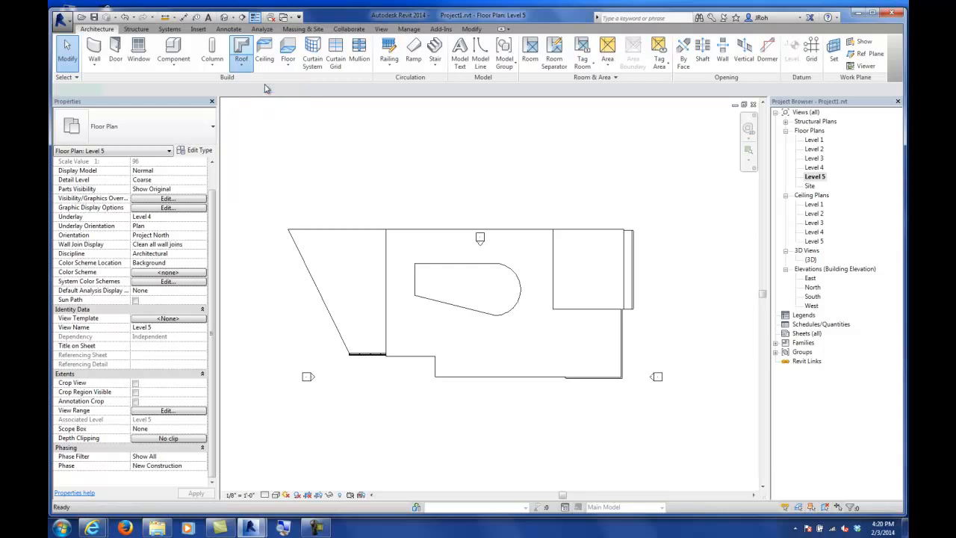
pyautogui.click(266, 88)
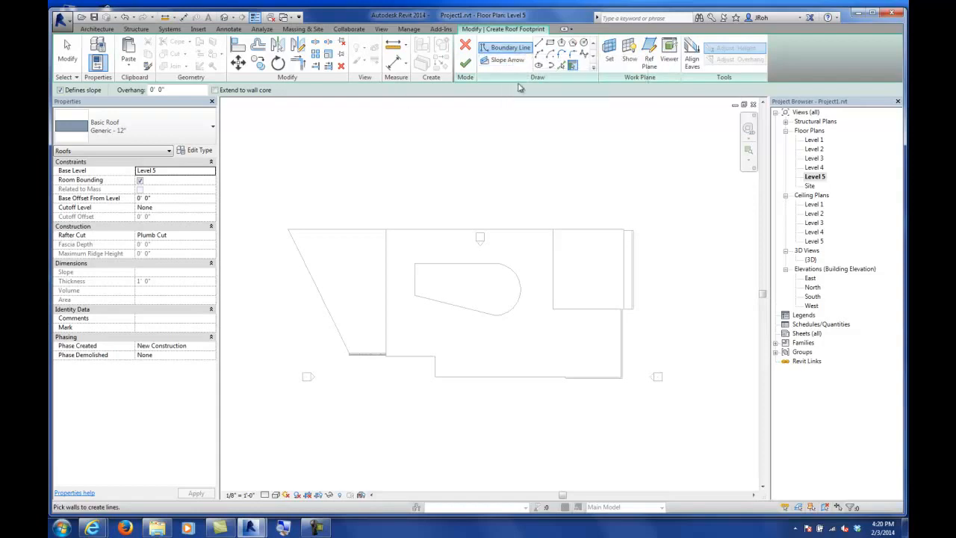
pyautogui.click(562, 66)
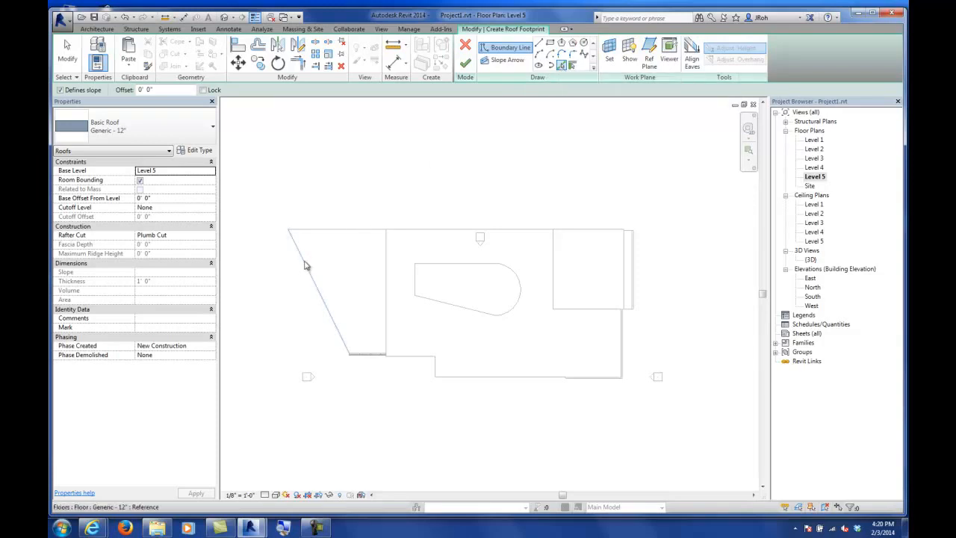
pyautogui.press('Tab')
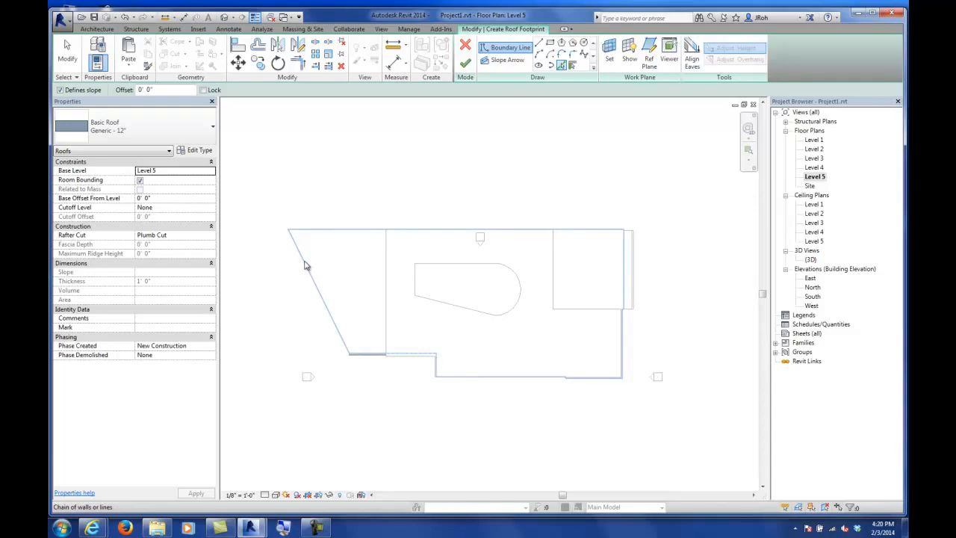
pyautogui.click(305, 265)
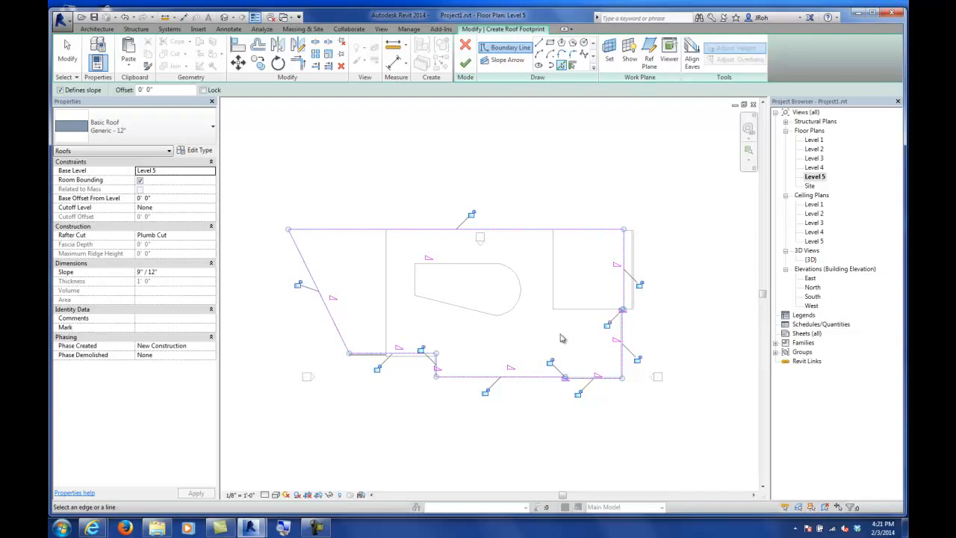
# Step: Delete the small lower-right boundary segments and trim the bottom and right boundary lines into a corner
pyautogui.click(68, 51)
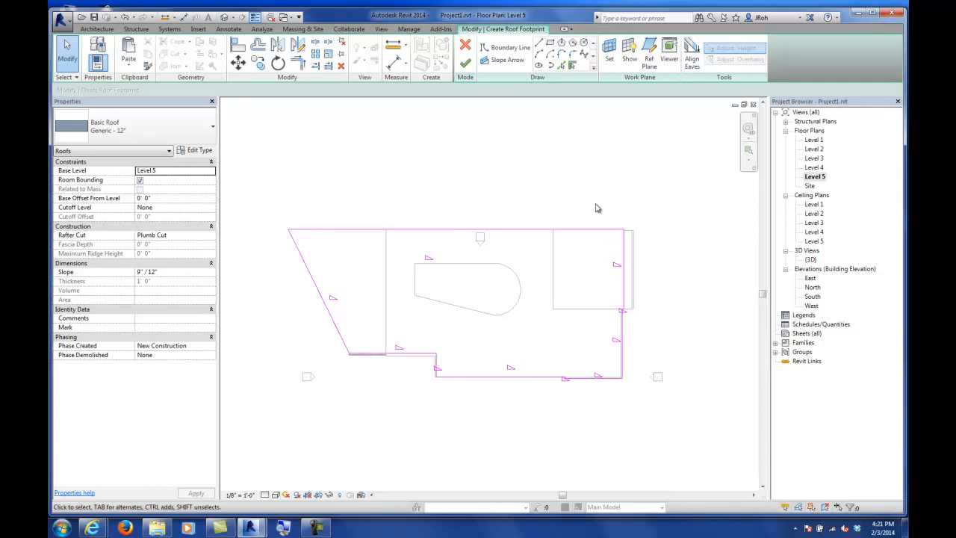
pyautogui.click(622, 325)
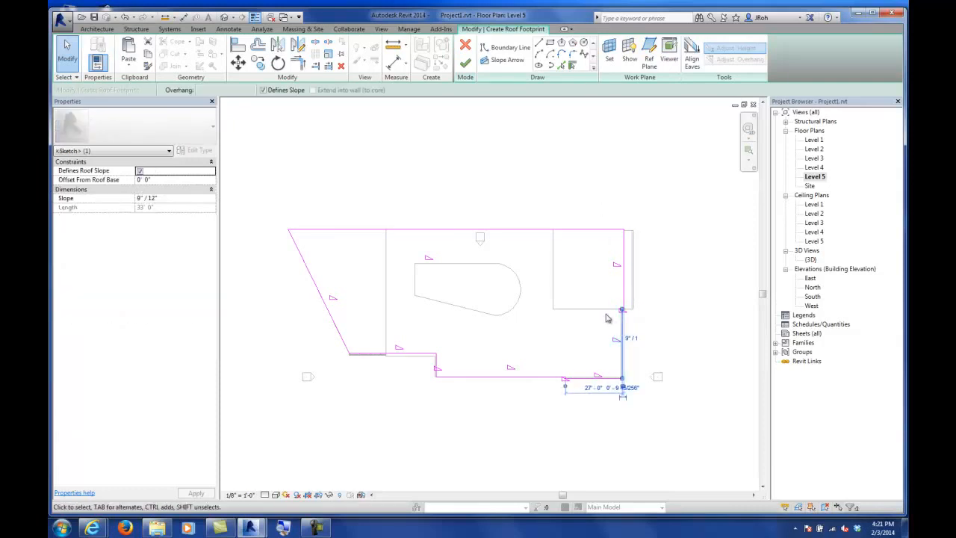
pyautogui.click(607, 318)
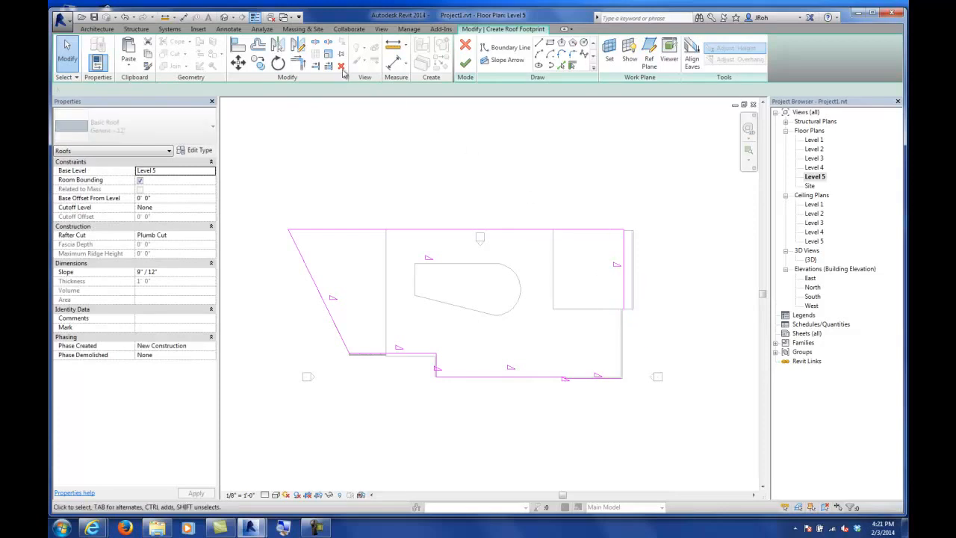
pyautogui.click(297, 63)
pyautogui.click(67, 51)
pyautogui.moveTo(540, 337); pyautogui.dragTo(646, 412)
pyautogui.press('Delete')
pyautogui.click(297, 63)
pyautogui.click(557, 380)
pyautogui.click(627, 299)
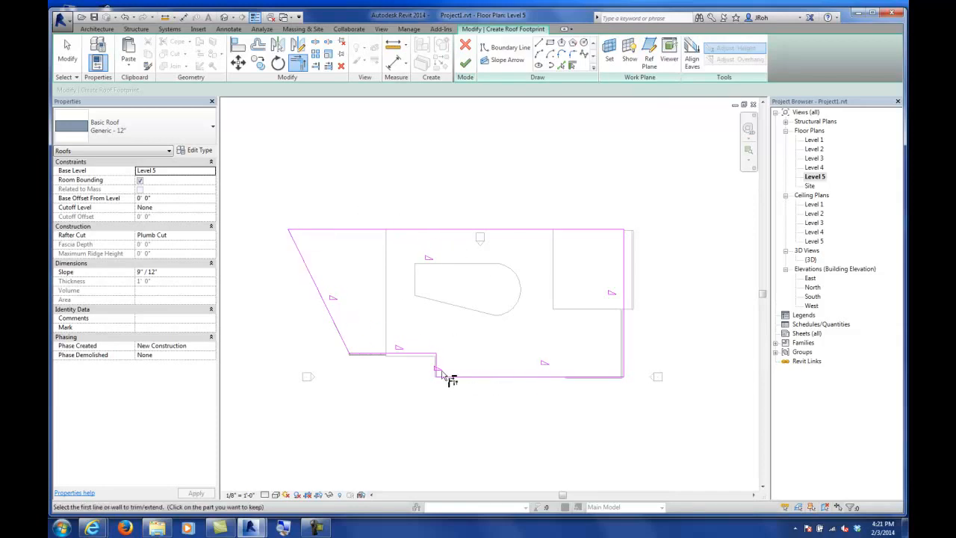
# Step: Zoom around the roof sketch to examine its boundary corners
pyautogui.scroll(4, 338, 316)
pyautogui.scroll(3, 351, 269)
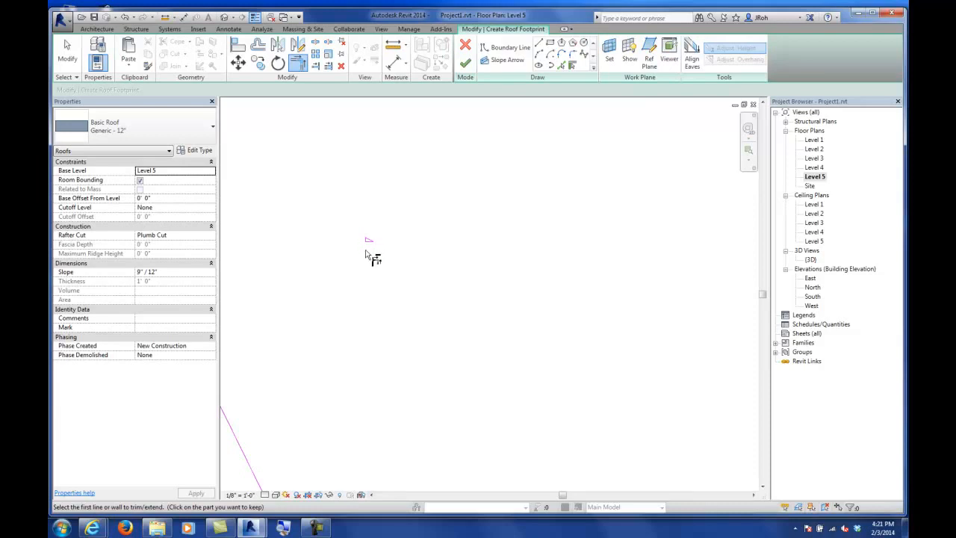
pyautogui.scroll(3, 357, 243)
pyautogui.scroll(-3, 417, 259)
pyautogui.scroll(-2, 416, 259)
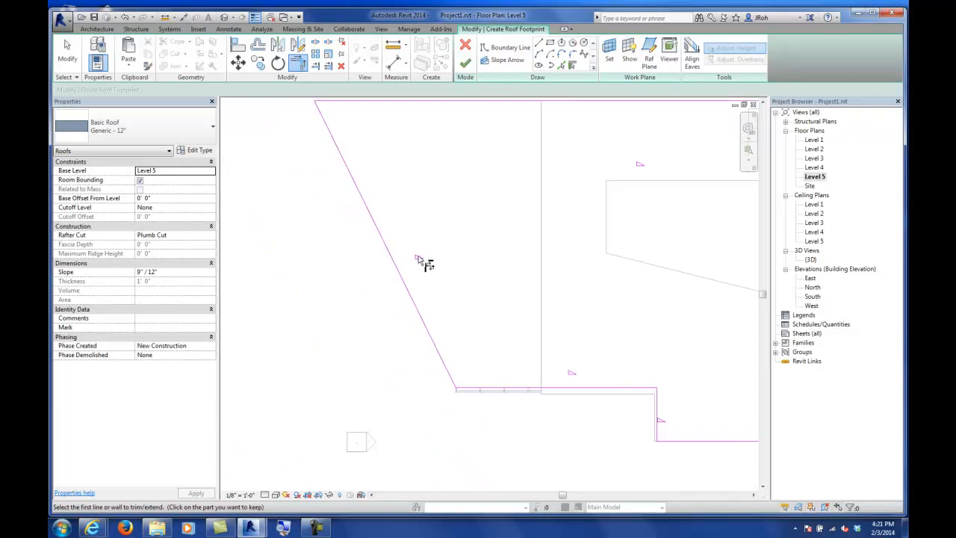
pyautogui.scroll(2, 421, 259)
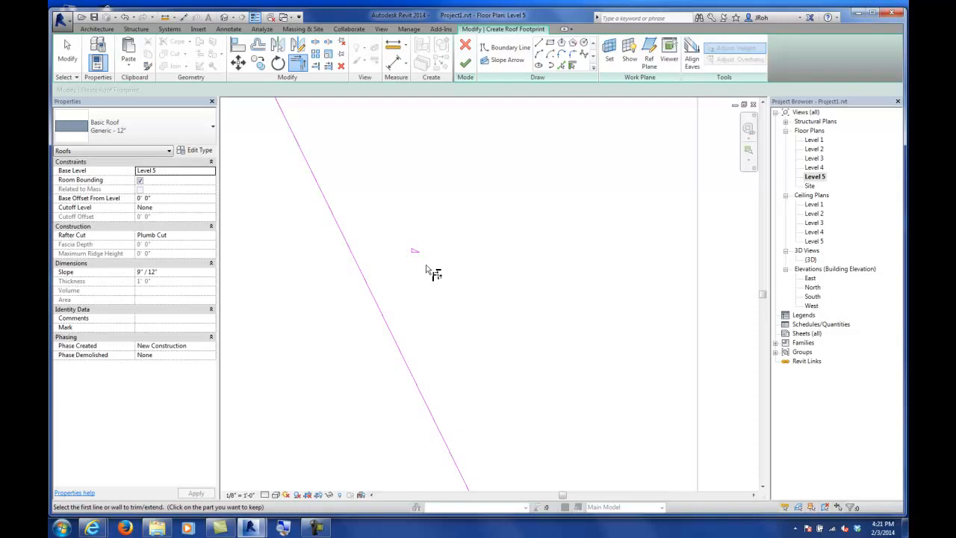
pyautogui.scroll(-2, 430, 251)
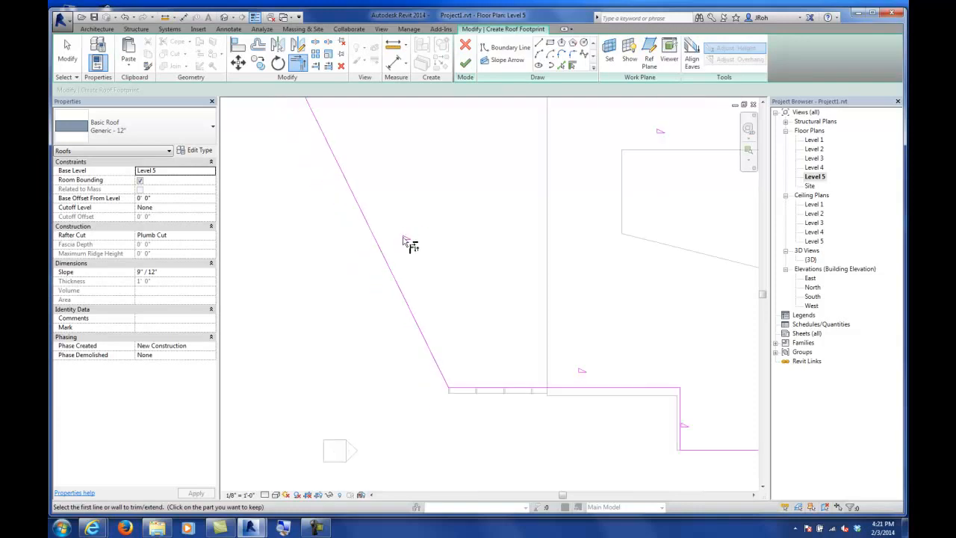
pyautogui.scroll(-1, 455, 248)
pyautogui.scroll(-1, 461, 246)
pyautogui.moveTo(525, 241); pyautogui.dragTo(408, 262, button='middle')
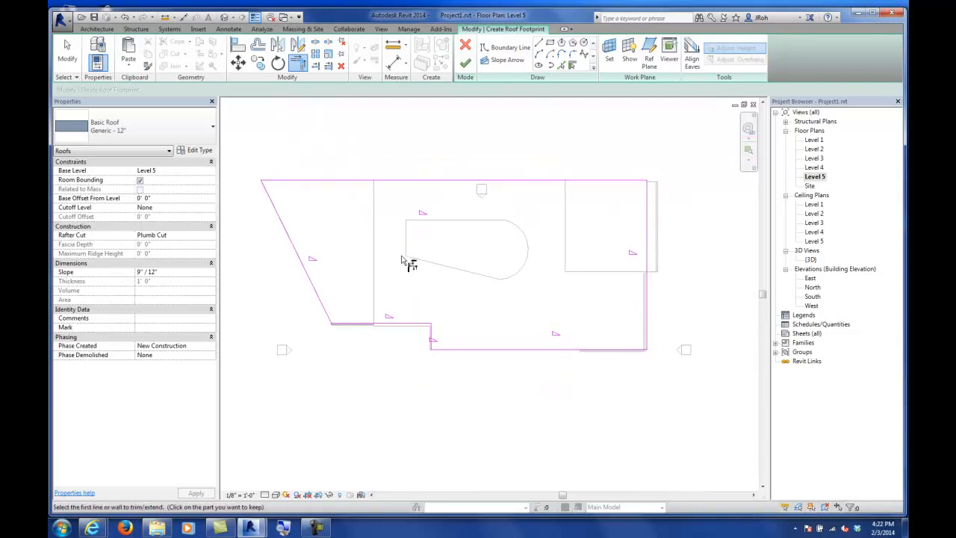
# Step: Finish the roof footprint sketch and open the 3D view
pyautogui.click(68, 54)
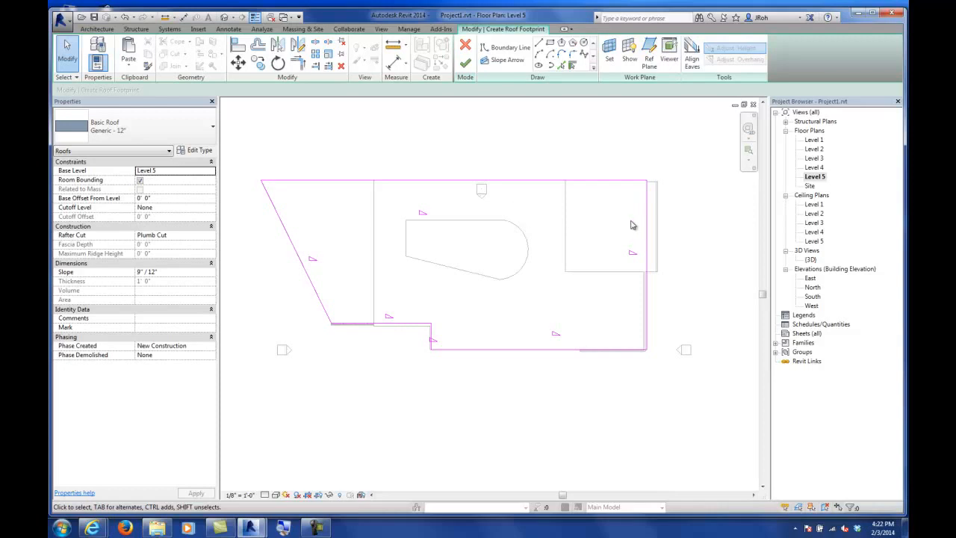
pyautogui.click(648, 241)
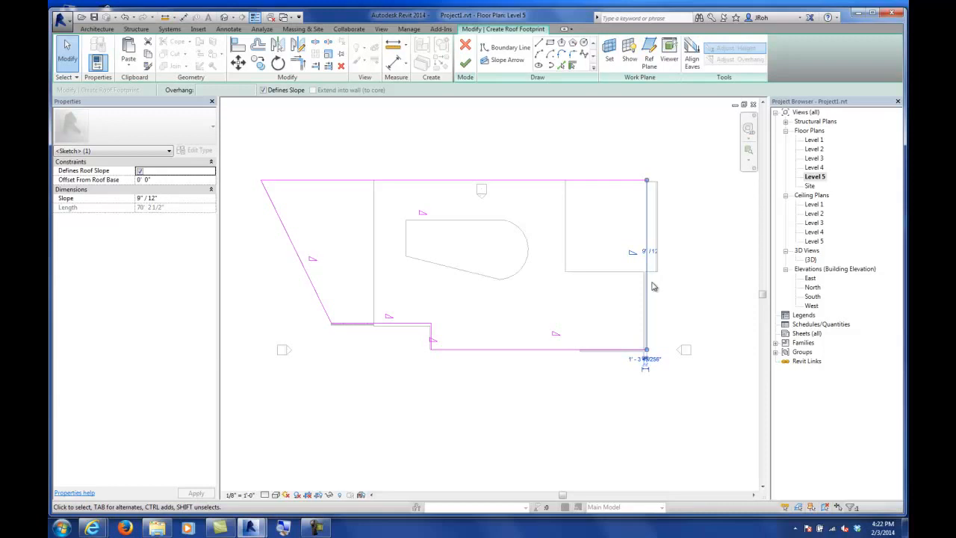
pyautogui.scroll(6, 647, 274)
pyautogui.scroll(-6, 577, 250)
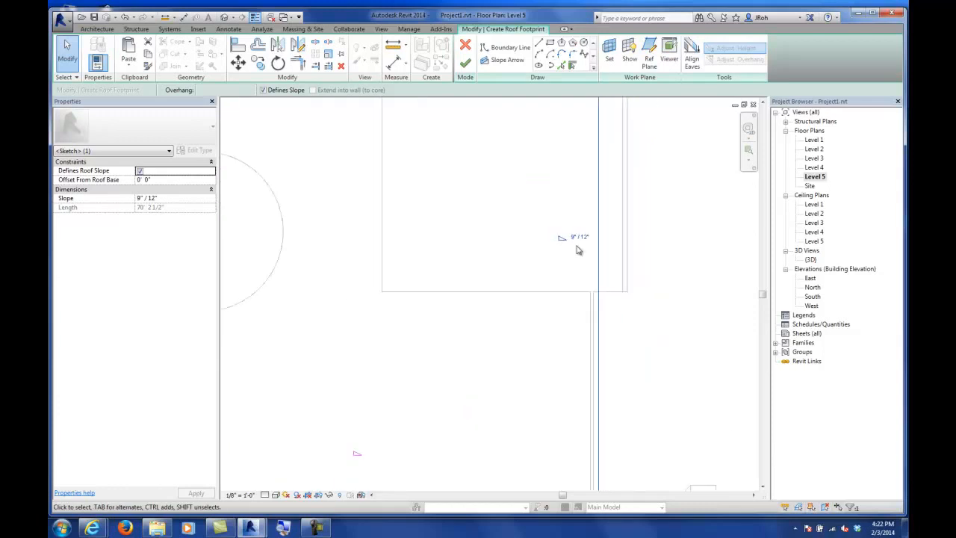
pyautogui.click(465, 63)
pyautogui.click(606, 148)
pyautogui.doubleClick(810, 259)
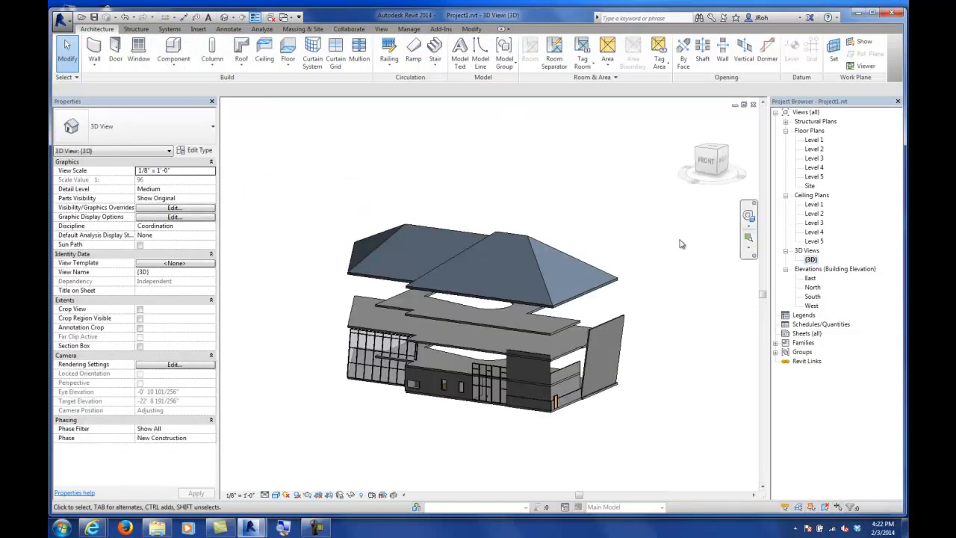
# Step: Edit the roof's footprint, make its left boundary line non-slope-defining and finish the sketch
pyautogui.keyDown('shift'); pyautogui.moveTo(622, 274); pyautogui.dragTo(553, 391, button='middle'); pyautogui.keyUp('shift')
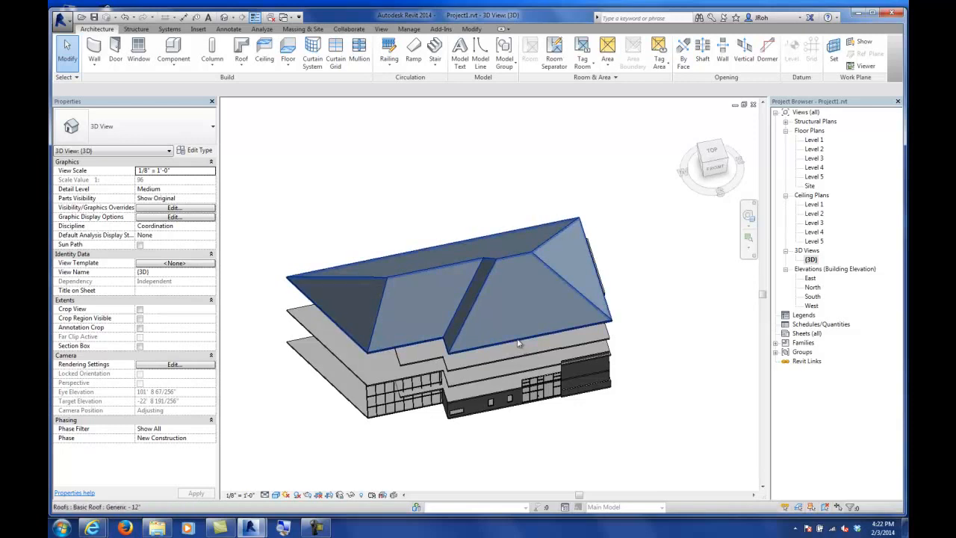
pyautogui.click(515, 343)
pyautogui.keyDown('shift'); pyautogui.moveTo(474, 376); pyautogui.dragTo(557, 330, button='middle'); pyautogui.keyUp('shift')
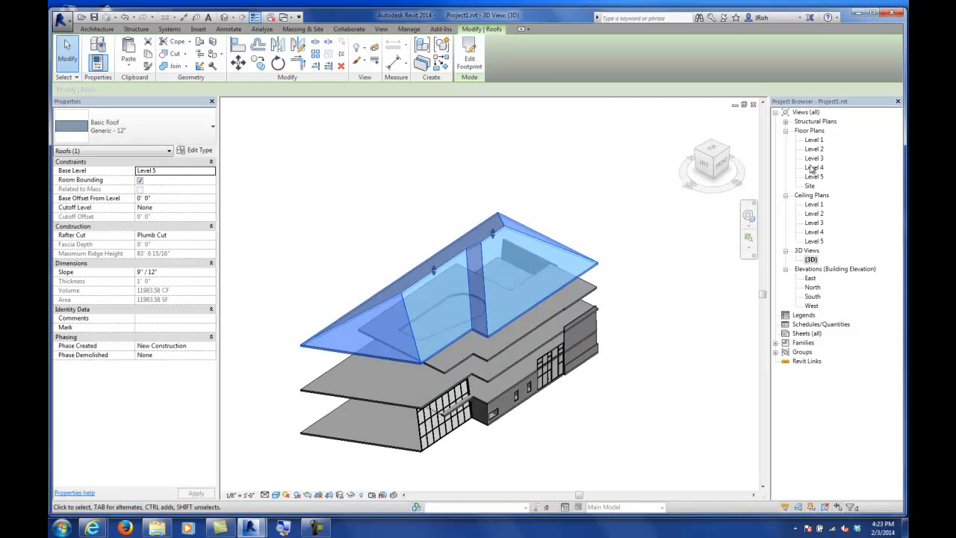
pyautogui.click(469, 58)
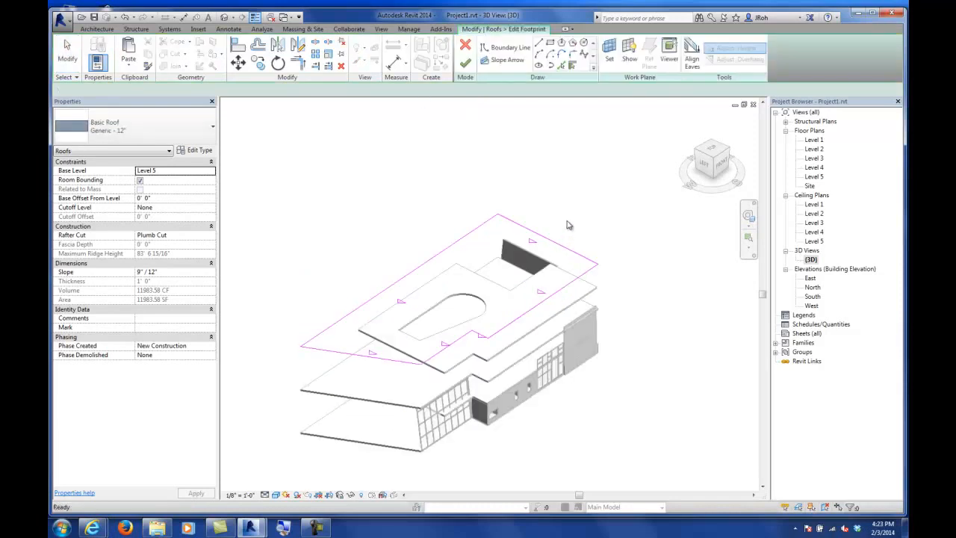
pyautogui.keyDown('shift'); pyautogui.moveTo(569, 262); pyautogui.dragTo(558, 281, button='middle'); pyautogui.keyUp('shift')
pyautogui.moveTo(441, 300)
pyautogui.keyDown('shift'); pyautogui.mouseDown(button='middle')
pyautogui.moveTo(621, 309)
pyautogui.moveTo(585, 305)
pyautogui.moveTo(565, 322)
pyautogui.moveTo(490, 275)
pyautogui.mouseUp(button='middle'); pyautogui.keyUp('shift')
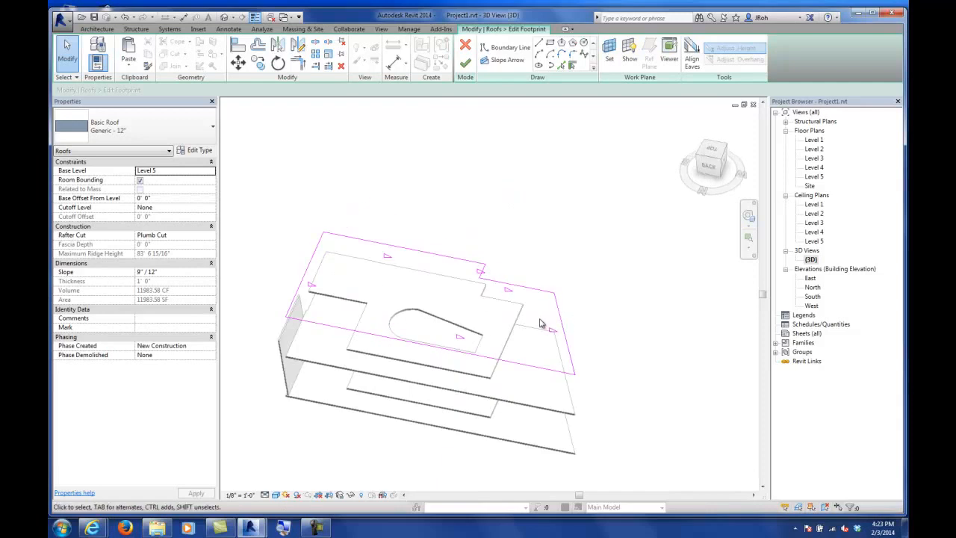
pyautogui.click(311, 269)
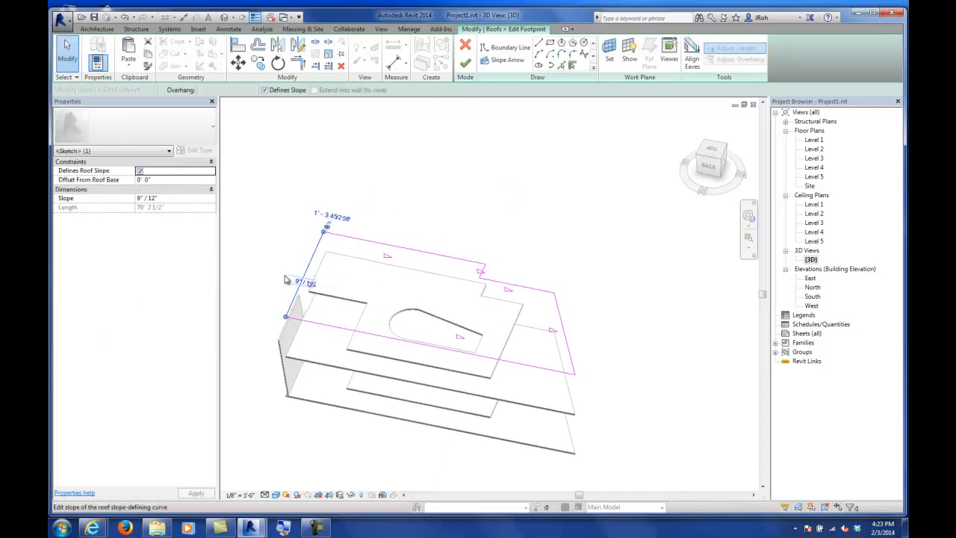
pyautogui.click(265, 90)
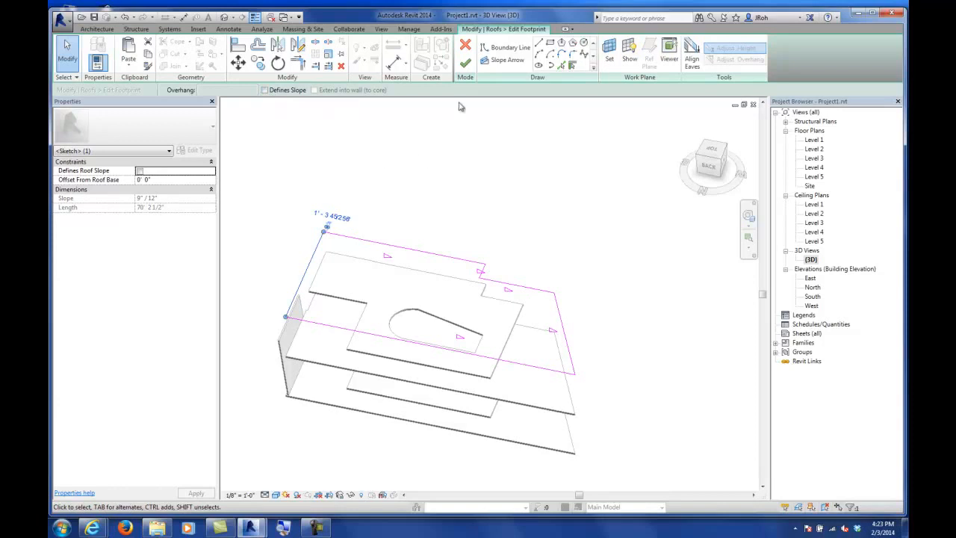
pyautogui.click(465, 66)
# Step: Edit the roof footprint again and clear slope definition from all of its boundary lines
pyautogui.click(487, 201)
pyautogui.keyDown('shift'); pyautogui.moveTo(298, 364); pyautogui.dragTo(386, 300, button='middle'); pyautogui.keyUp('shift')
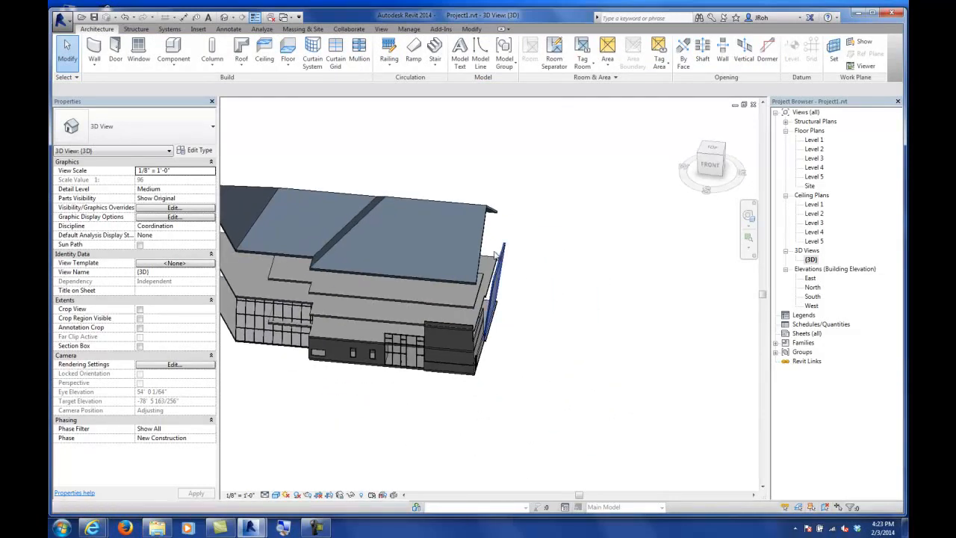
pyautogui.click(484, 224)
pyautogui.keyDown('shift'); pyautogui.moveTo(570, 254); pyautogui.dragTo(537, 314, button='middle'); pyautogui.keyUp('shift')
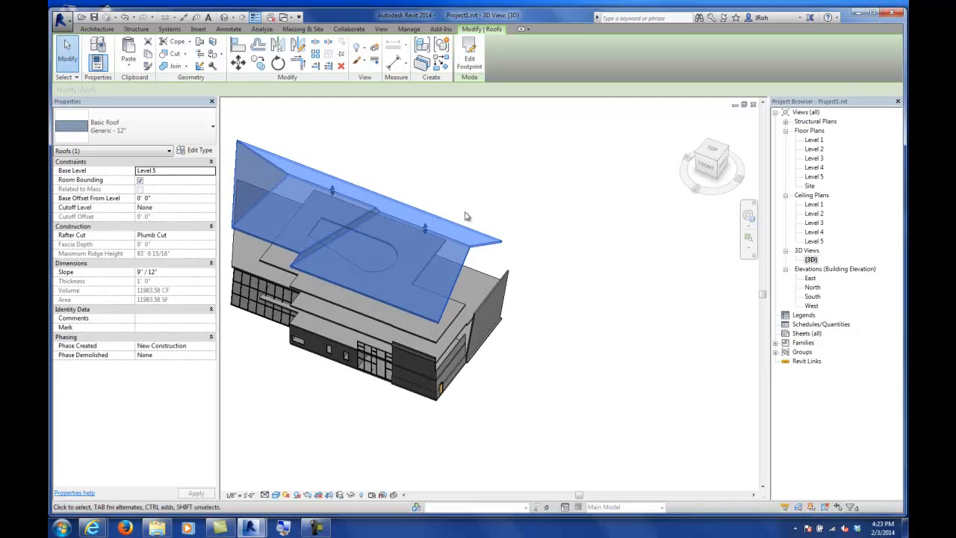
pyautogui.click(471, 60)
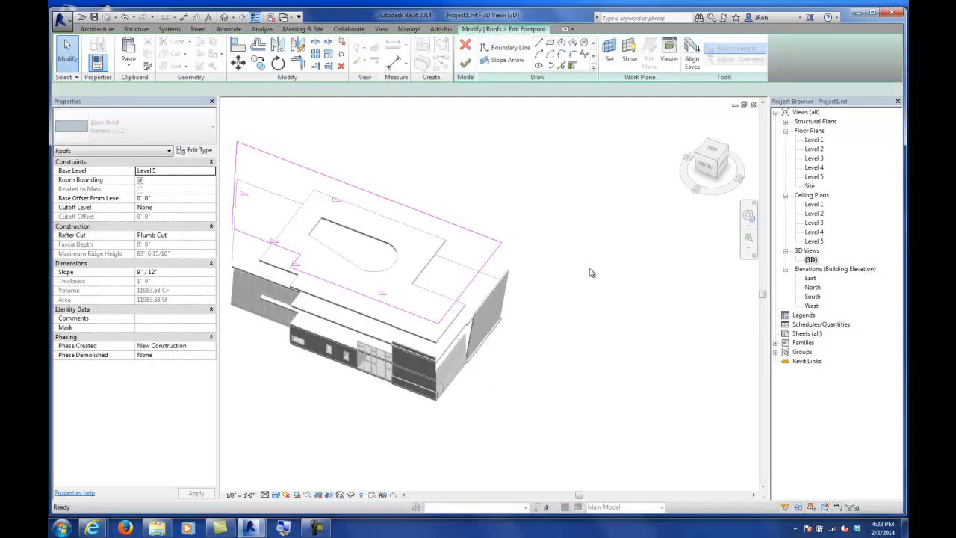
pyautogui.keyDown('shift'); pyautogui.moveTo(612, 314); pyautogui.dragTo(575, 343, button='middle'); pyautogui.keyUp('shift')
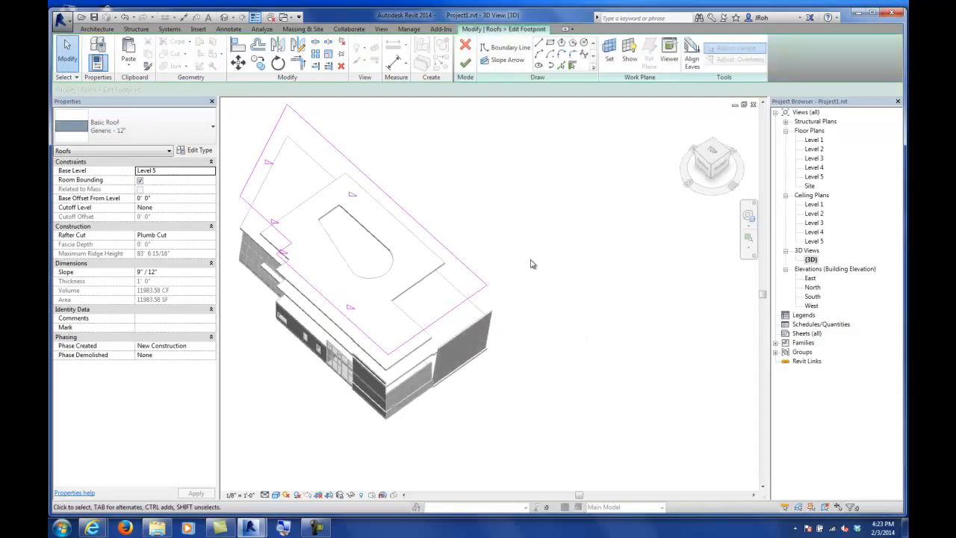
pyautogui.moveTo(518, 246); pyautogui.dragTo(565, 290, button='middle')
pyautogui.scroll(-2, 559, 279)
pyautogui.moveTo(348, 173); pyautogui.dragTo(620, 420)
pyautogui.click(265, 90)
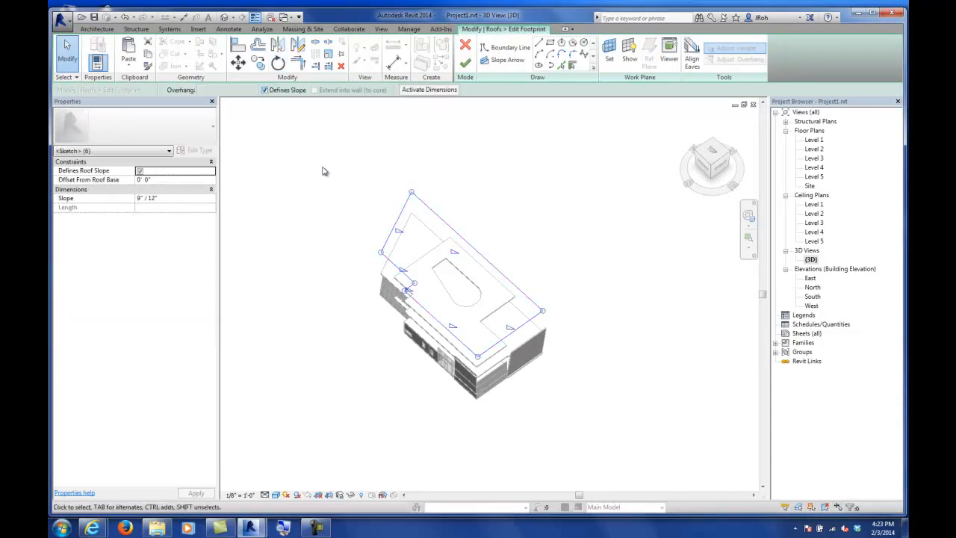
pyautogui.click(266, 90)
# Step: Make the upper long boundary line slope-defining with a slope of 9"/12"
pyautogui.click(326, 170)
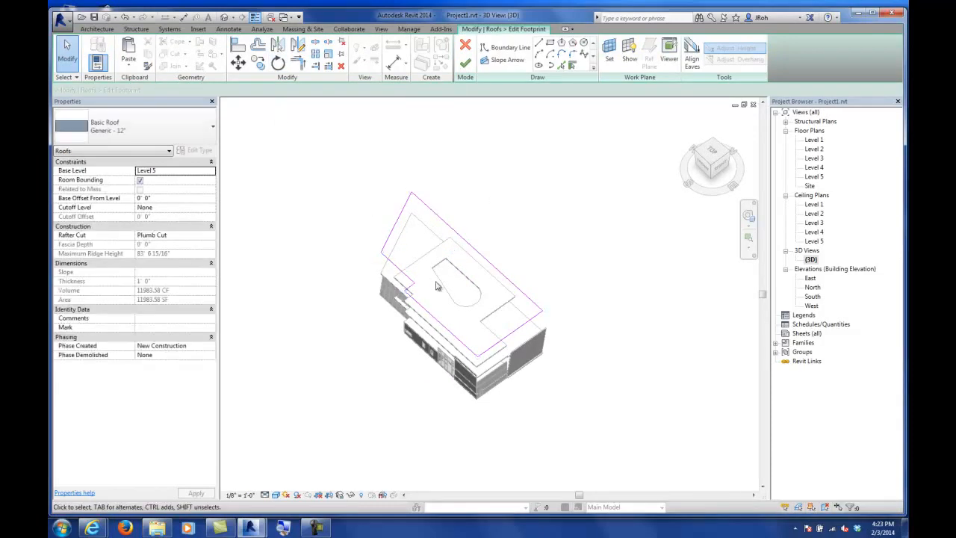
pyautogui.click(473, 248)
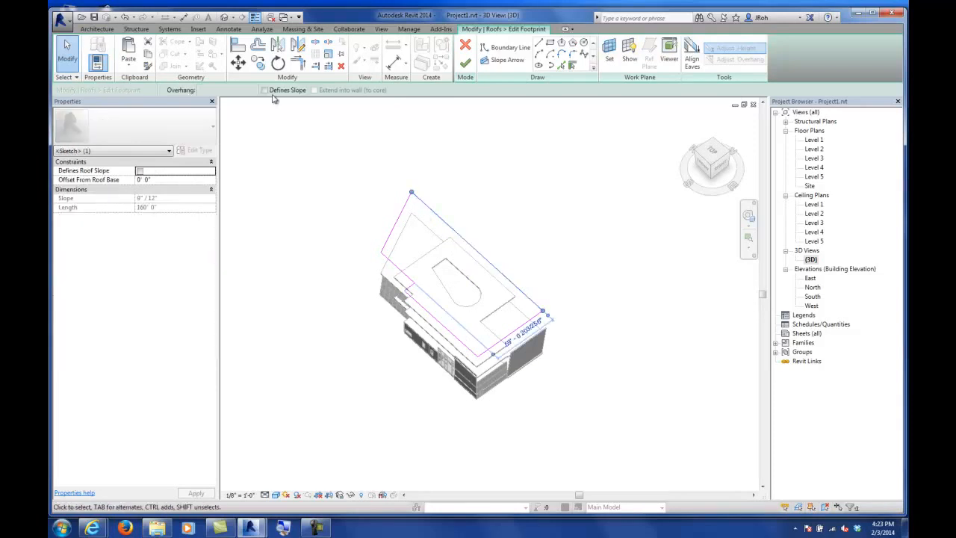
pyautogui.click(265, 90)
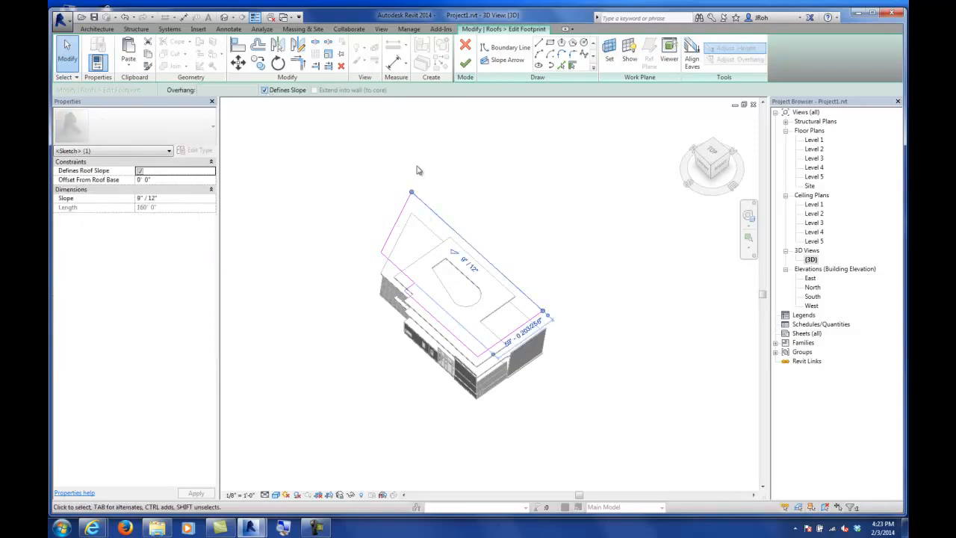
pyautogui.click(497, 222)
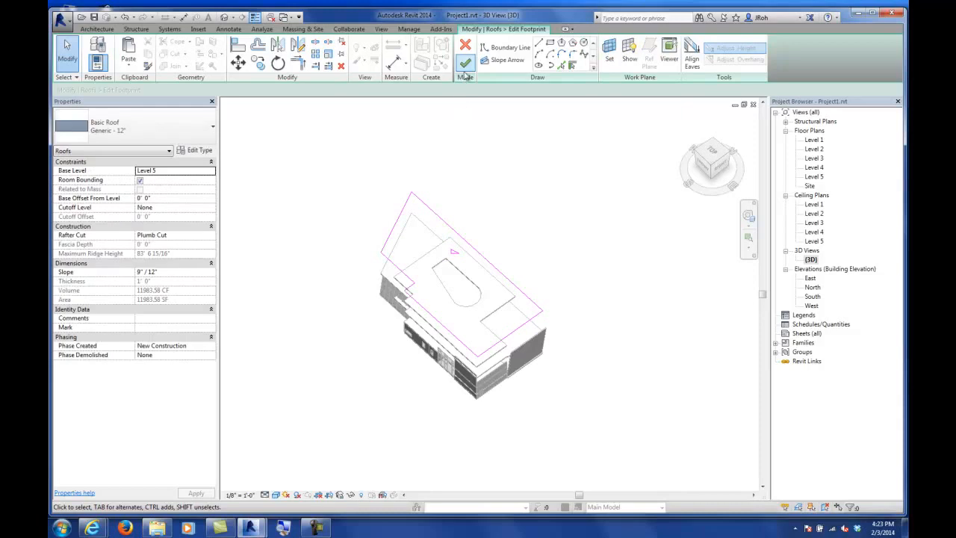
pyautogui.click(465, 240)
pyautogui.click(464, 262)
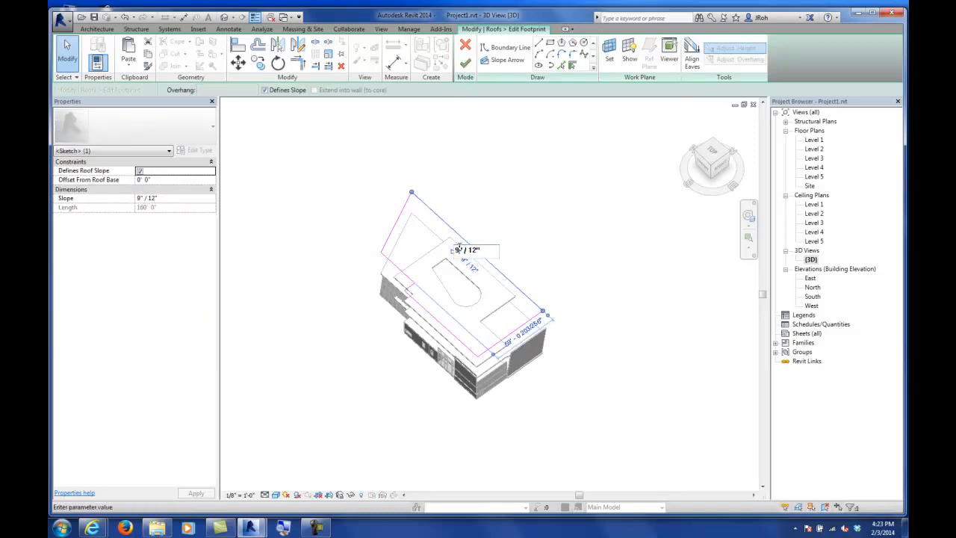
pyautogui.press('Return')
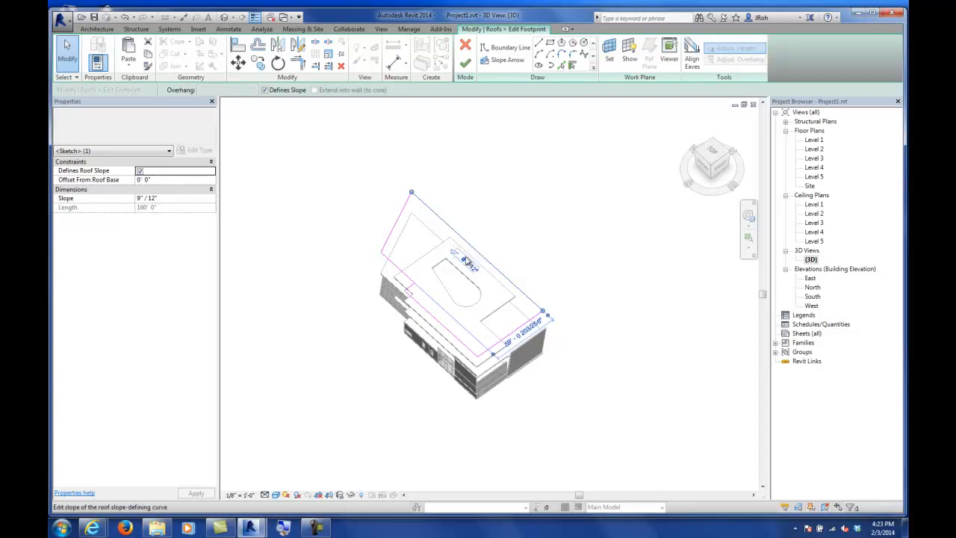
# Step: Finish the roof footprint sketch, then select the roof and inspect it in the 3D view
pyautogui.click(464, 64)
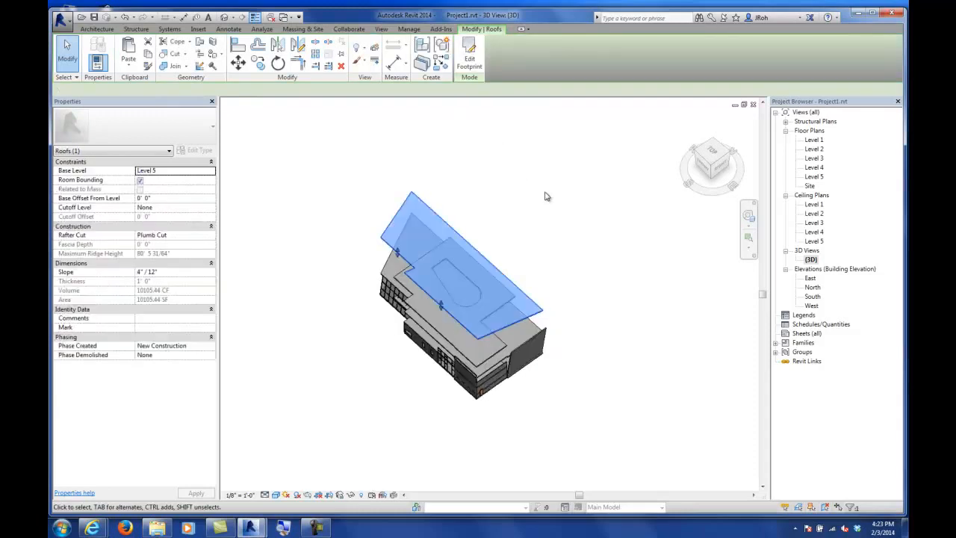
pyautogui.click(626, 231)
pyautogui.keyDown('shift'); pyautogui.moveTo(552, 349); pyautogui.dragTo(520, 308, button='middle'); pyautogui.keyUp('shift')
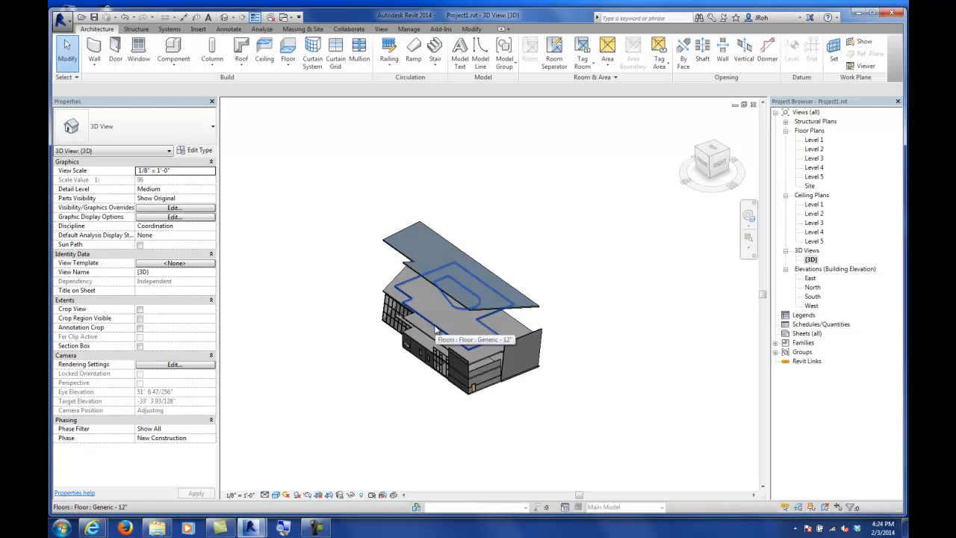
pyautogui.click(474, 312)
pyautogui.keyDown('shift'); pyautogui.moveTo(570, 363); pyautogui.dragTo(632, 355, button='middle'); pyautogui.keyUp('shift')
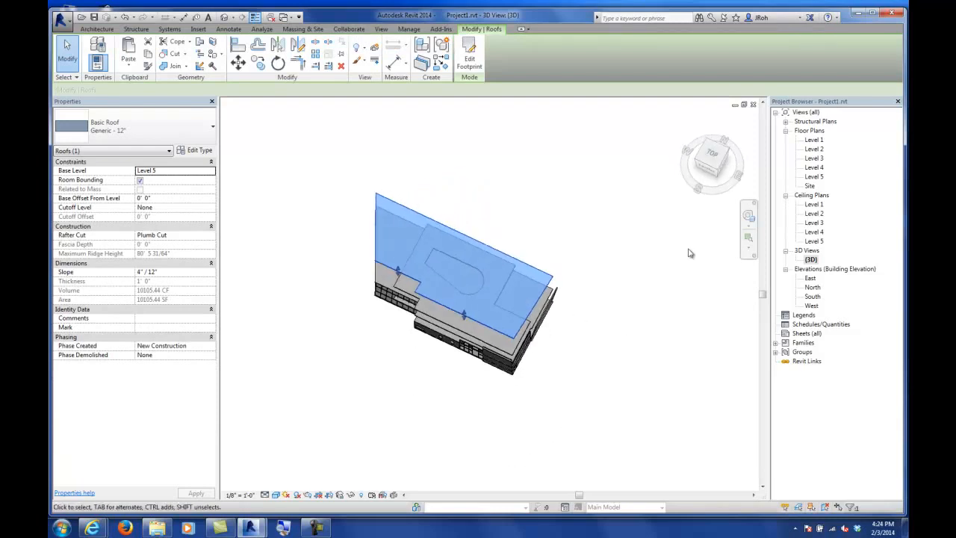
# Step: In the Level 5 plan, edit the roof footprint and move its right boundary line outward to the outer wall edge
pyautogui.doubleClick(815, 177)
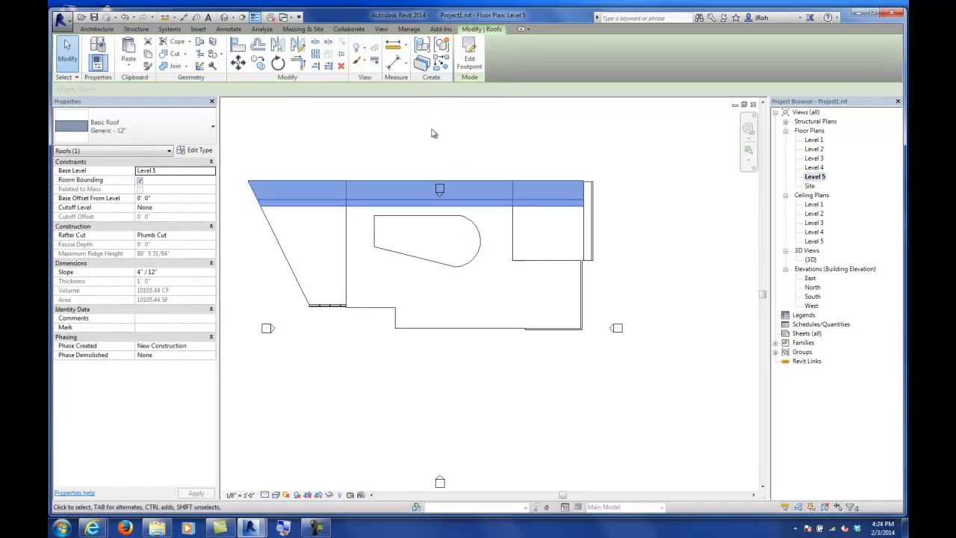
pyautogui.click(469, 57)
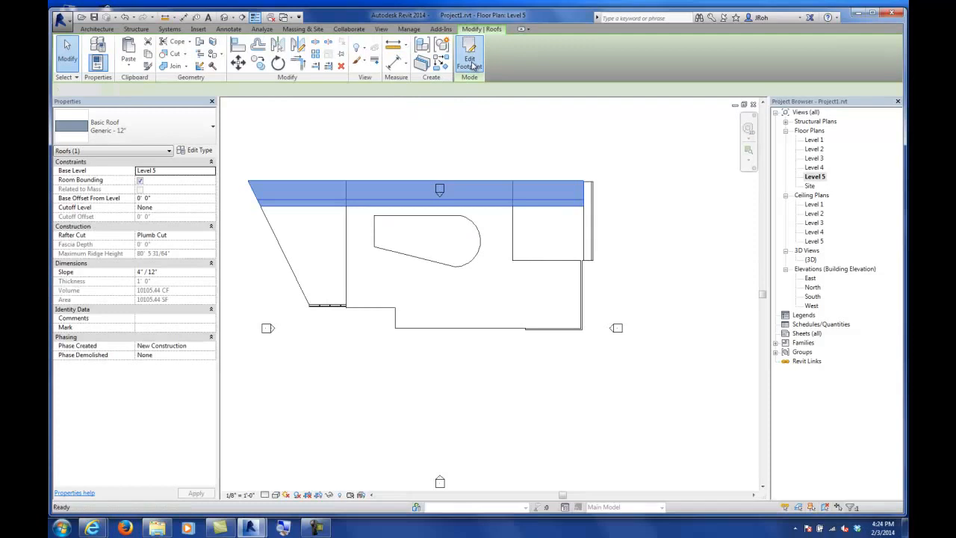
pyautogui.click(582, 216)
pyautogui.click(238, 62)
pyautogui.click(582, 187)
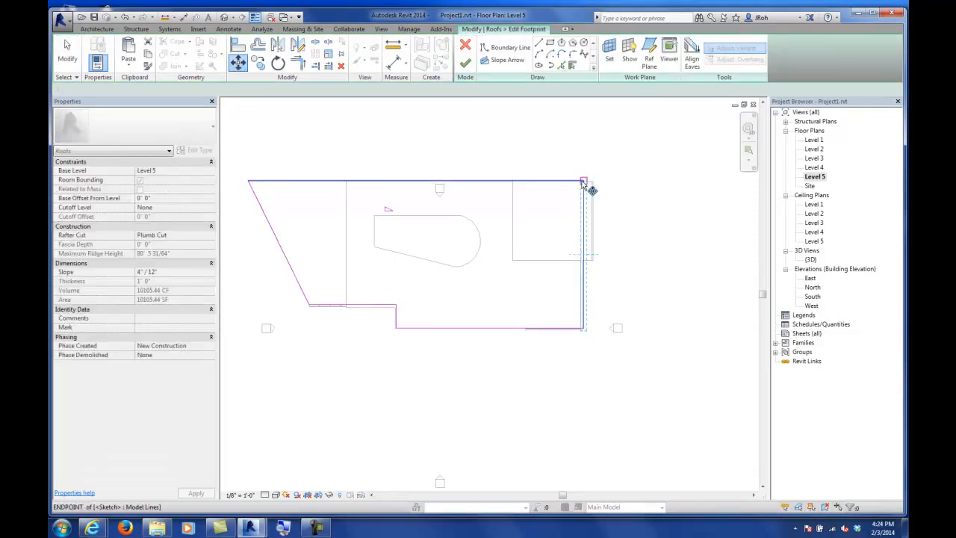
pyautogui.click(605, 186)
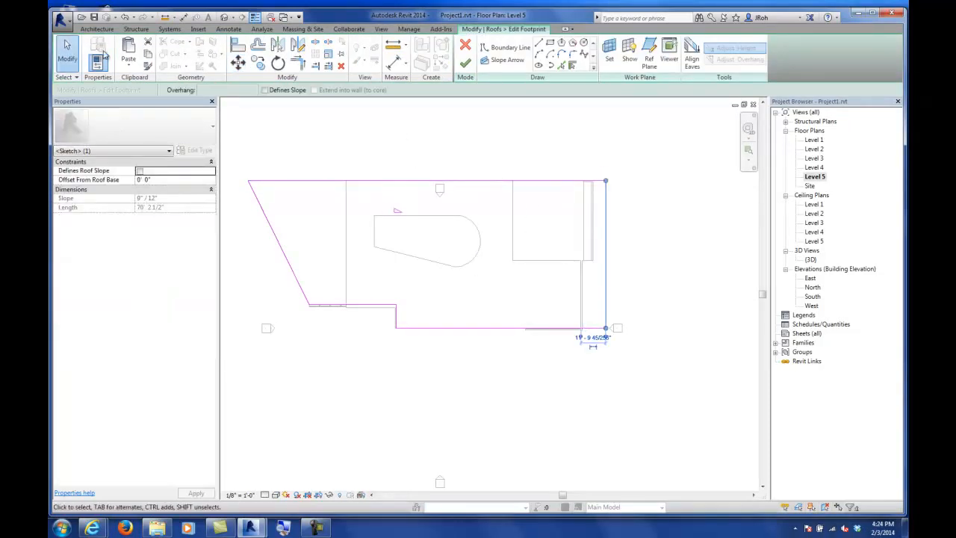
# Step: Move the footprint's lower boundary line slightly downward and finish the roof sketch
pyautogui.click(439, 329)
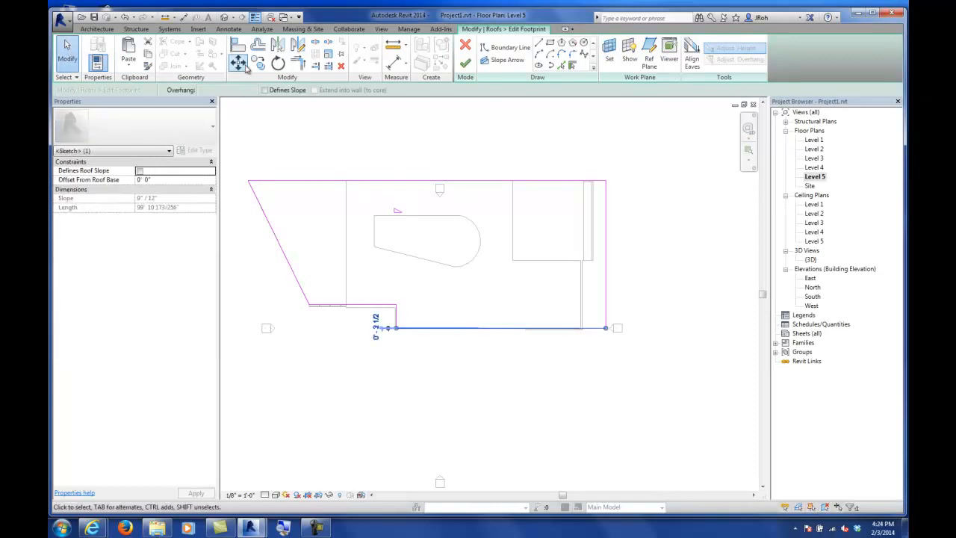
pyautogui.click(241, 64)
pyautogui.click(490, 329)
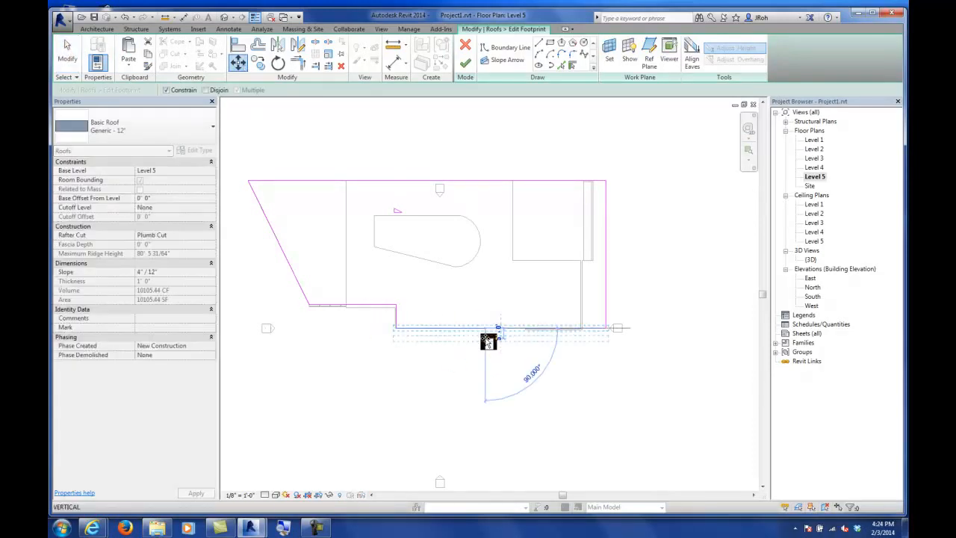
pyautogui.click(487, 338)
pyautogui.press('Escape')
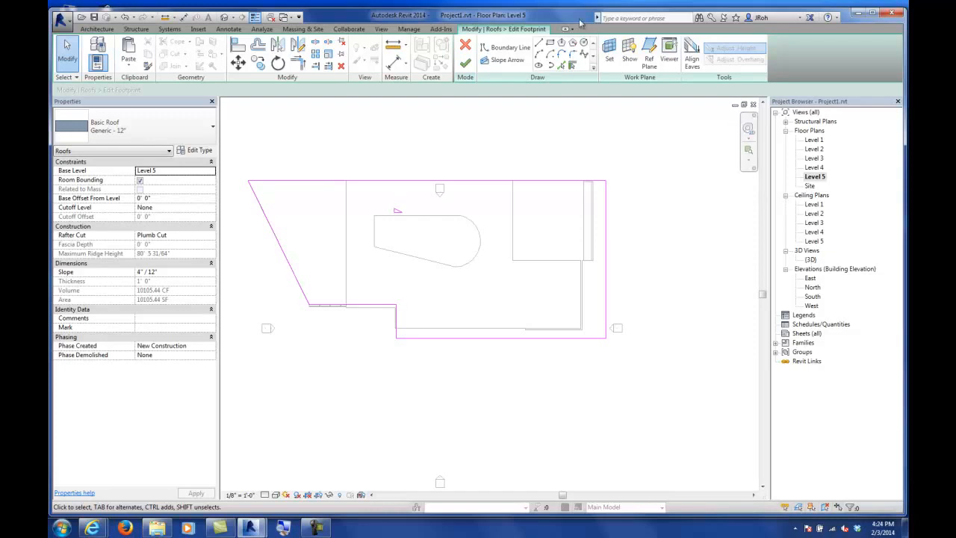
pyautogui.click(465, 64)
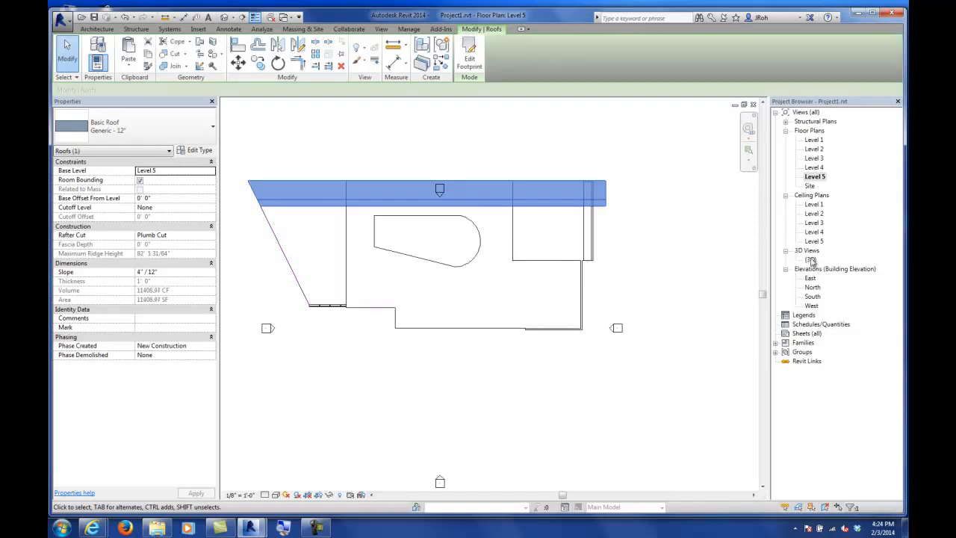
# Step: In the 3D view, attach the top of the stacked wall at the front corner to the roof
pyautogui.doubleClick(812, 261)
pyautogui.keyDown('shift'); pyautogui.moveTo(719, 267); pyautogui.dragTo(521, 334, button='middle'); pyautogui.keyUp('shift')
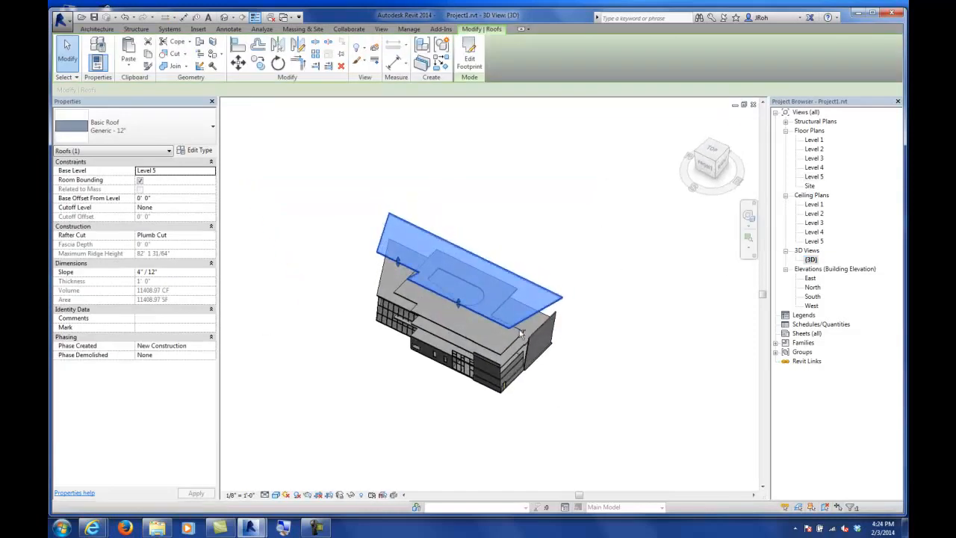
pyautogui.scroll(6, 516, 374)
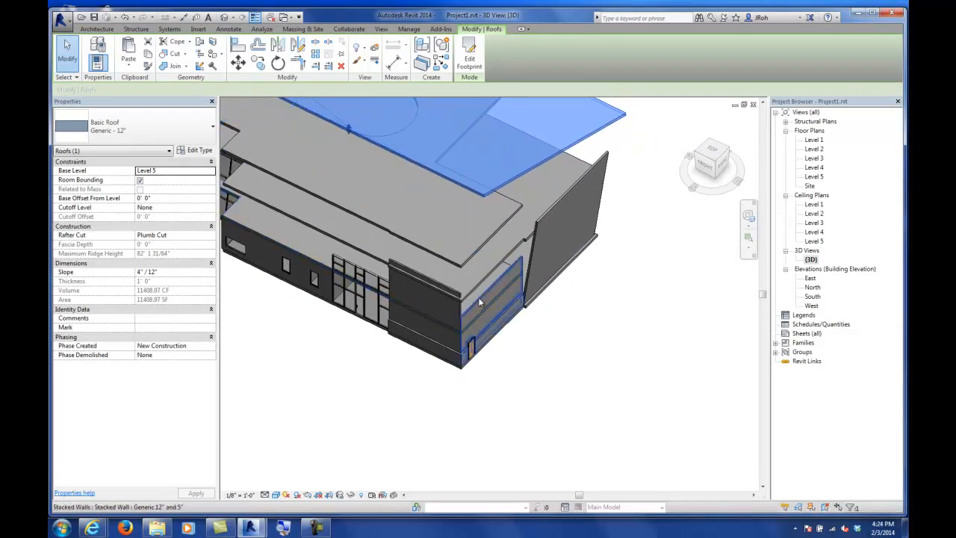
pyautogui.click(480, 302)
pyautogui.keyDown('shift'); pyautogui.moveTo(562, 321); pyautogui.dragTo(567, 361, button='middle'); pyautogui.keyUp('shift')
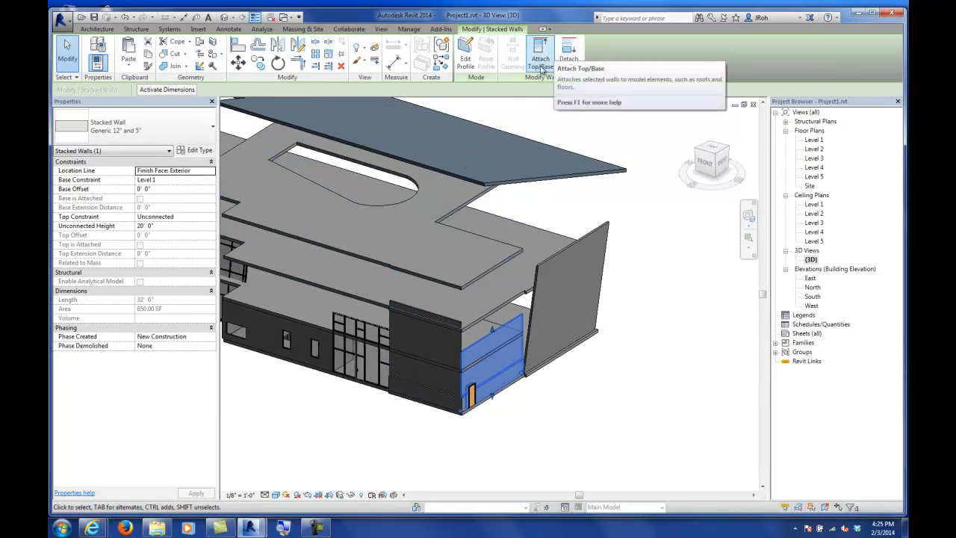
pyautogui.click(569, 58)
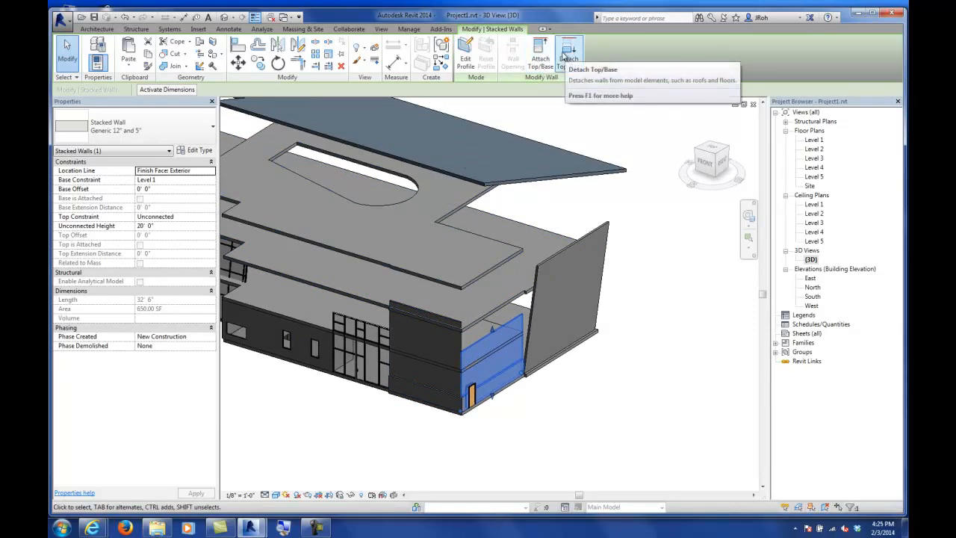
pyautogui.click(543, 62)
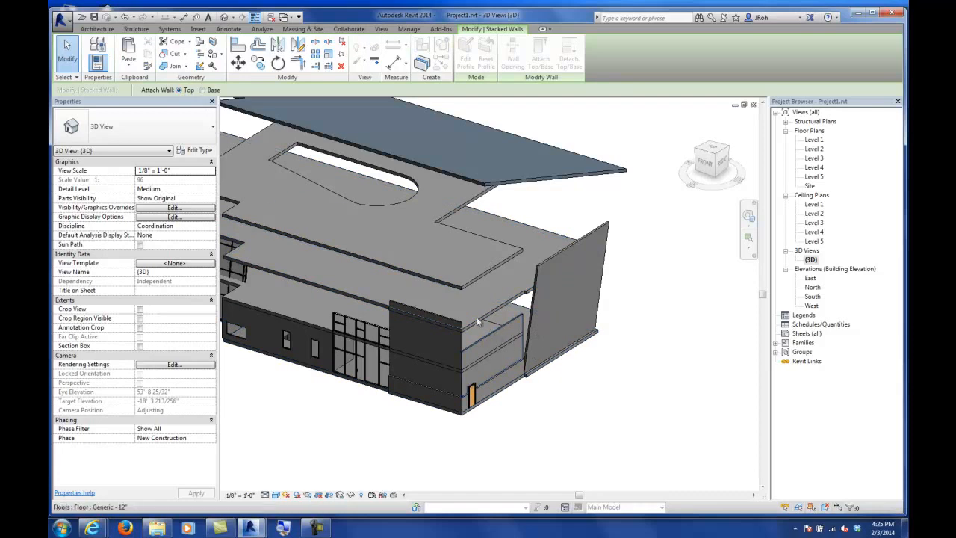
pyautogui.click(550, 183)
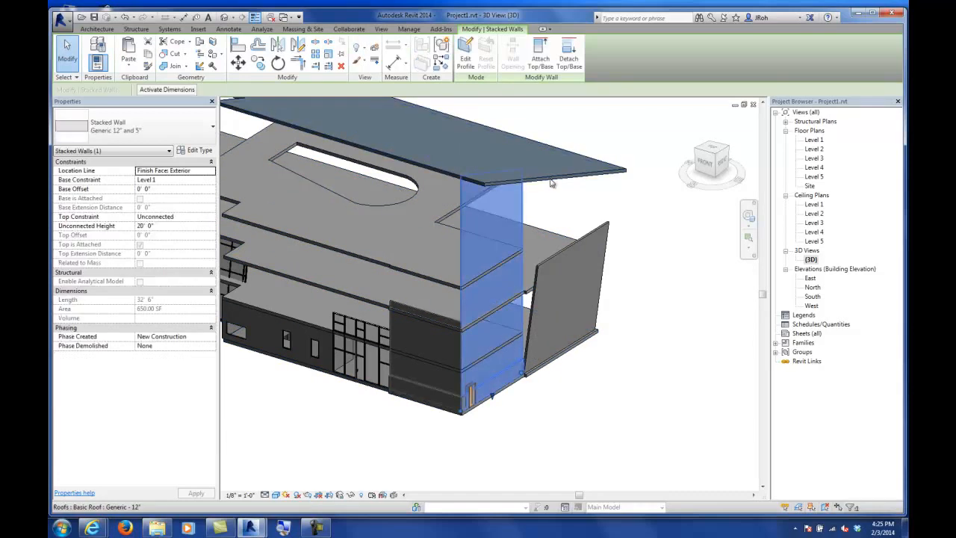
# Step: In the North elevation, set the Level 5 elevation to 60' - 0"
pyautogui.click(68, 54)
pyautogui.keyDown('shift'); pyautogui.moveTo(469, 346); pyautogui.dragTo(446, 297, button='middle'); pyautogui.keyUp('shift')
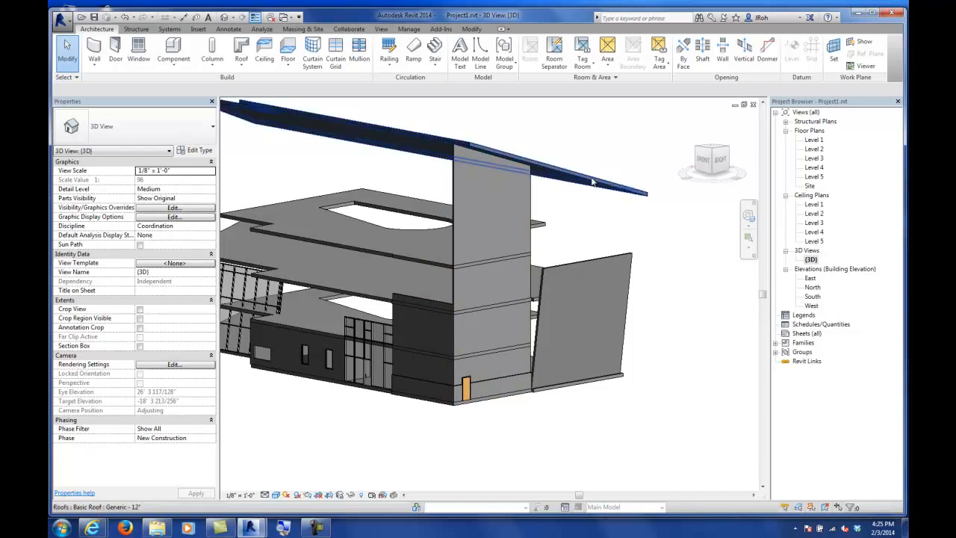
pyautogui.doubleClick(813, 242)
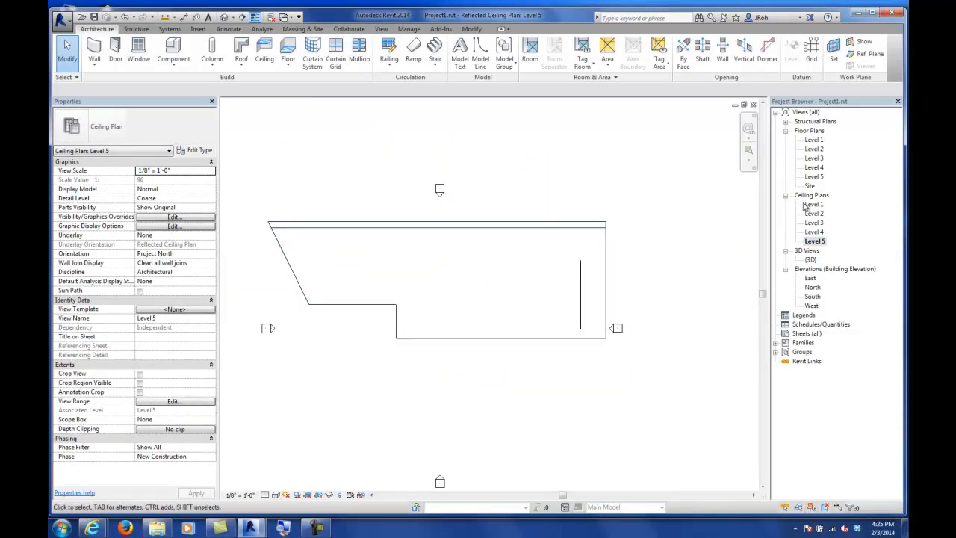
pyautogui.doubleClick(812, 287)
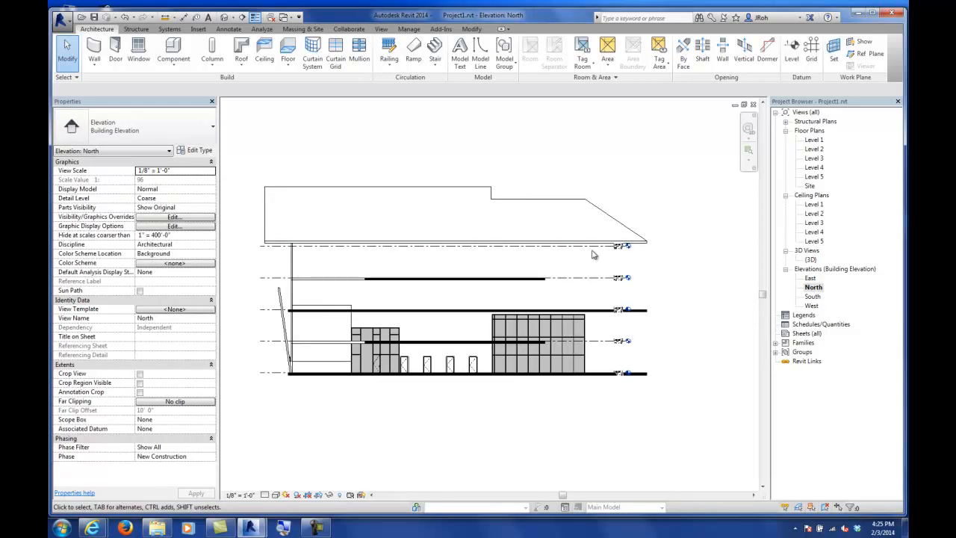
pyautogui.click(594, 246)
pyautogui.scroll(5, 595, 248)
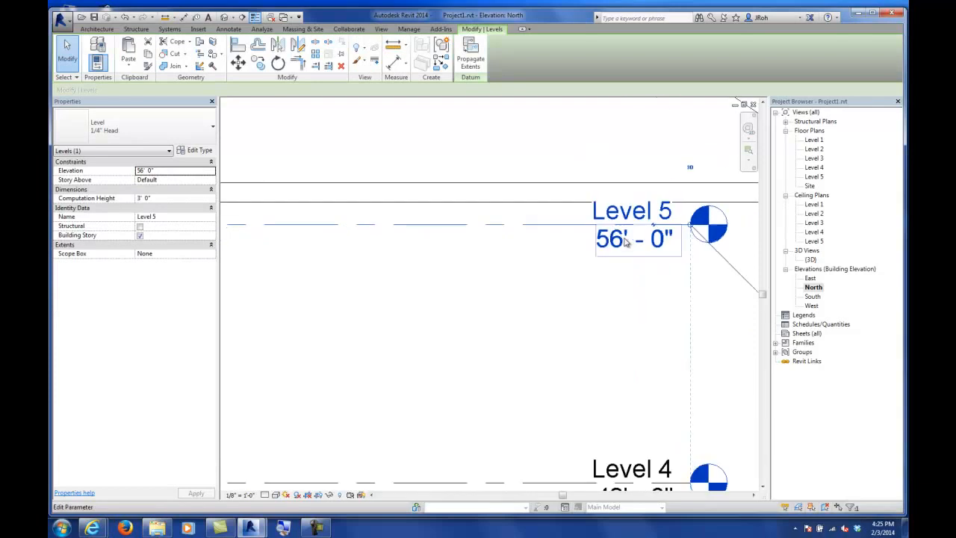
pyautogui.click(624, 244)
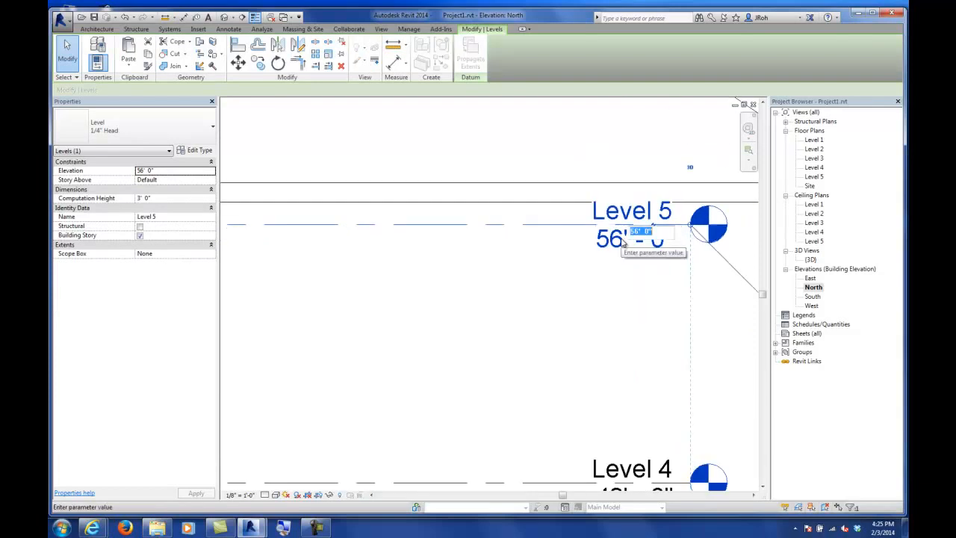
pyautogui.write('60')
pyautogui.press('Return')
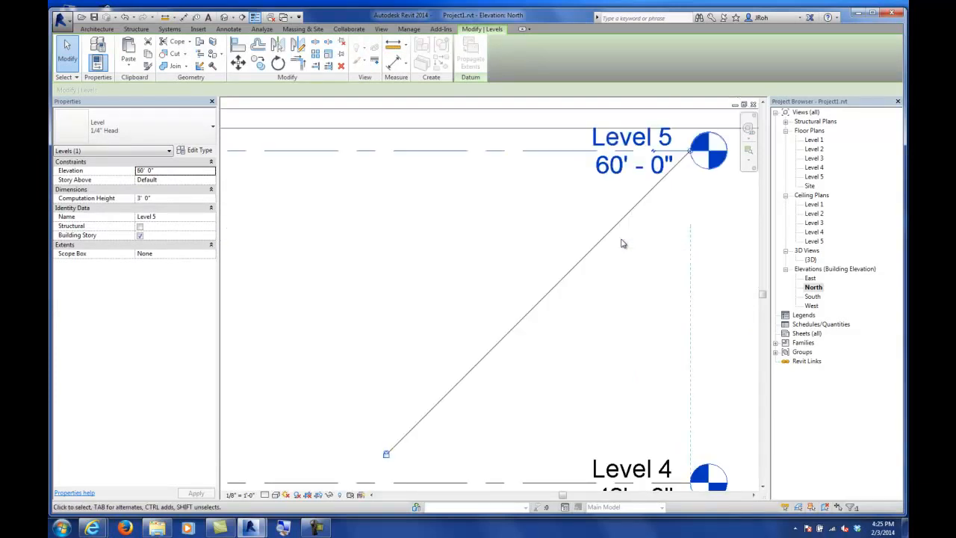
# Step: Back in the 3D view, attach the top of the front stacked wall to the roof
pyautogui.doubleClick(810, 259)
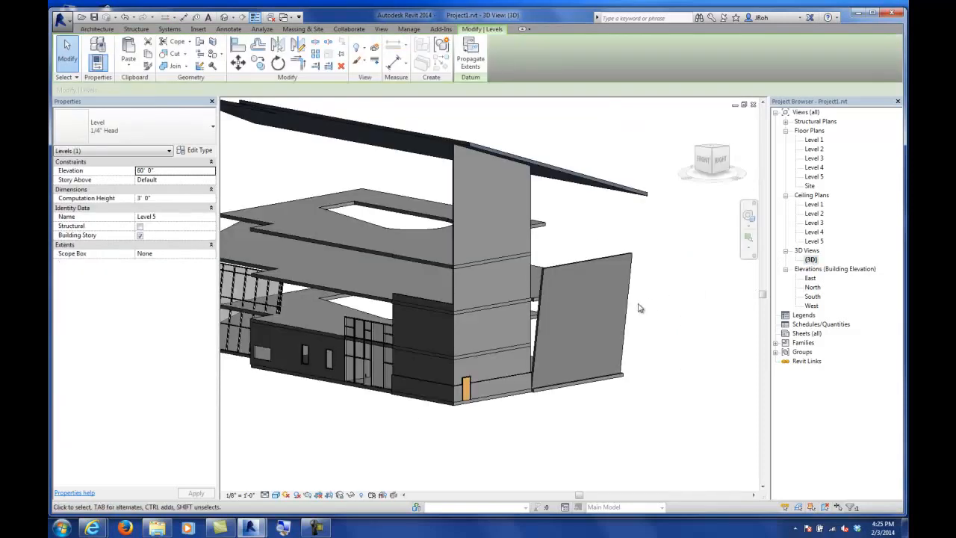
pyautogui.scroll(-2, 538, 227)
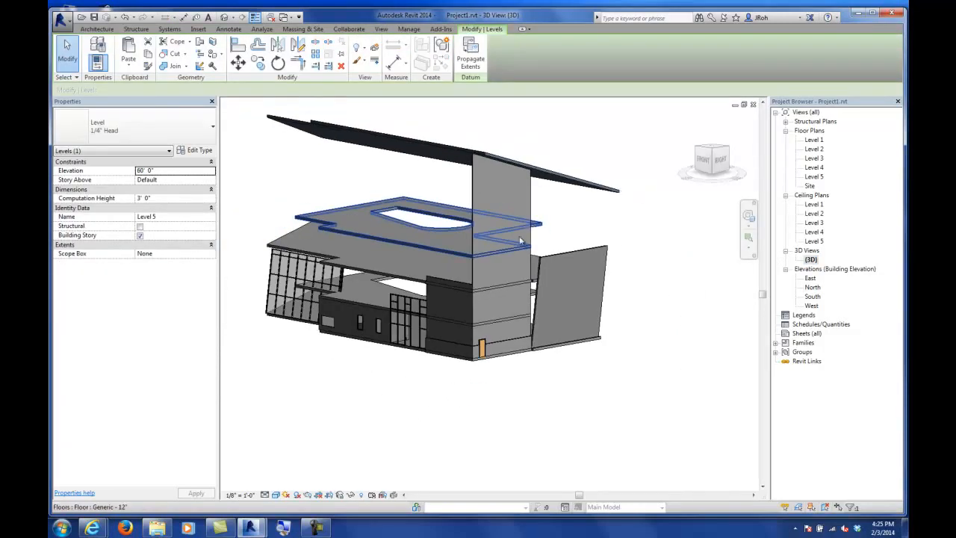
pyautogui.click(448, 284)
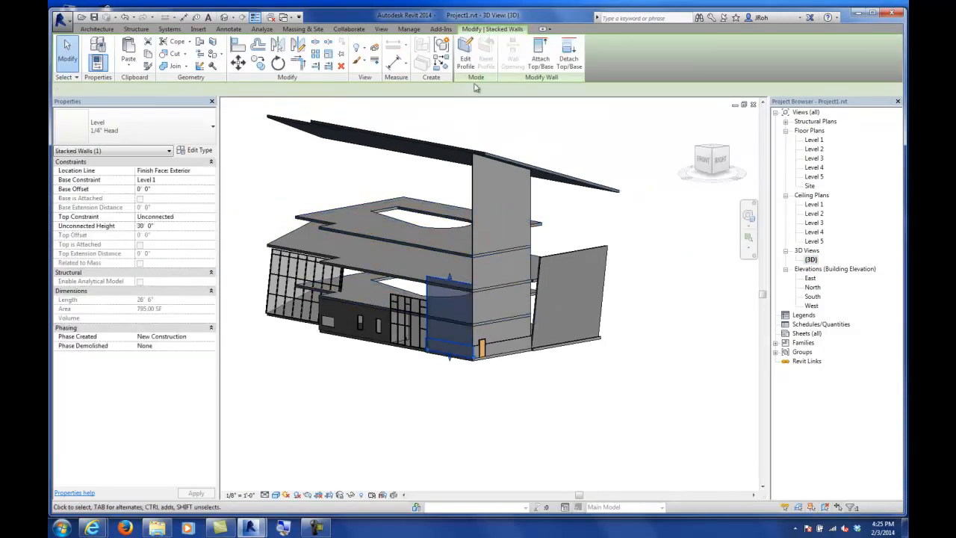
pyautogui.click(540, 55)
pyautogui.click(454, 147)
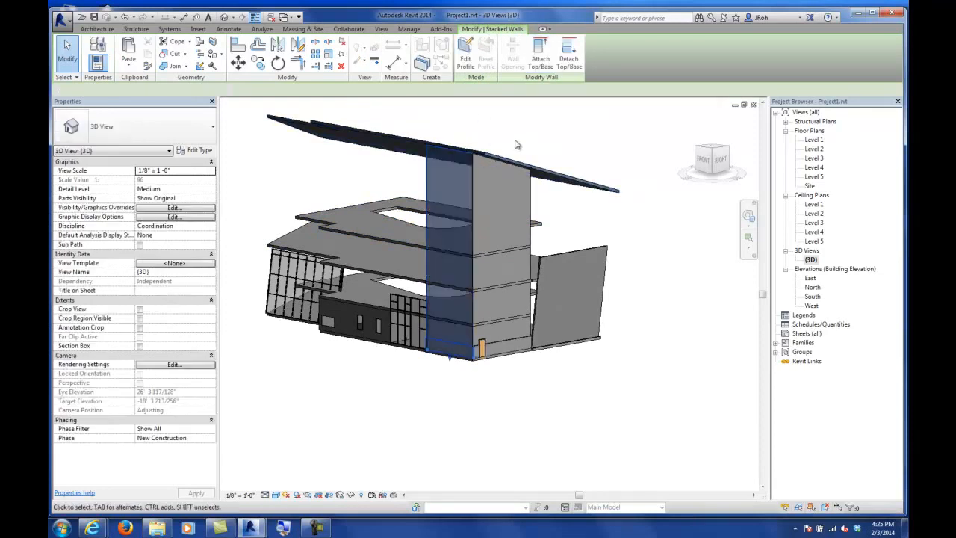
# Step: Set the lower front wall's top offset to 50' 0" and detach its top
pyautogui.click(63, 58)
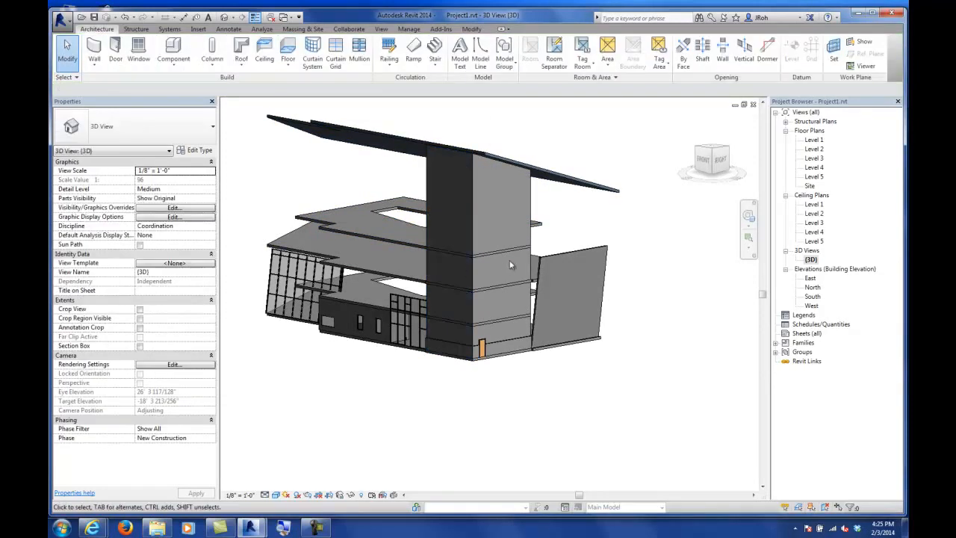
pyautogui.keyDown('shift'); pyautogui.moveTo(514, 239); pyautogui.dragTo(357, 267, button='middle'); pyautogui.keyUp('shift')
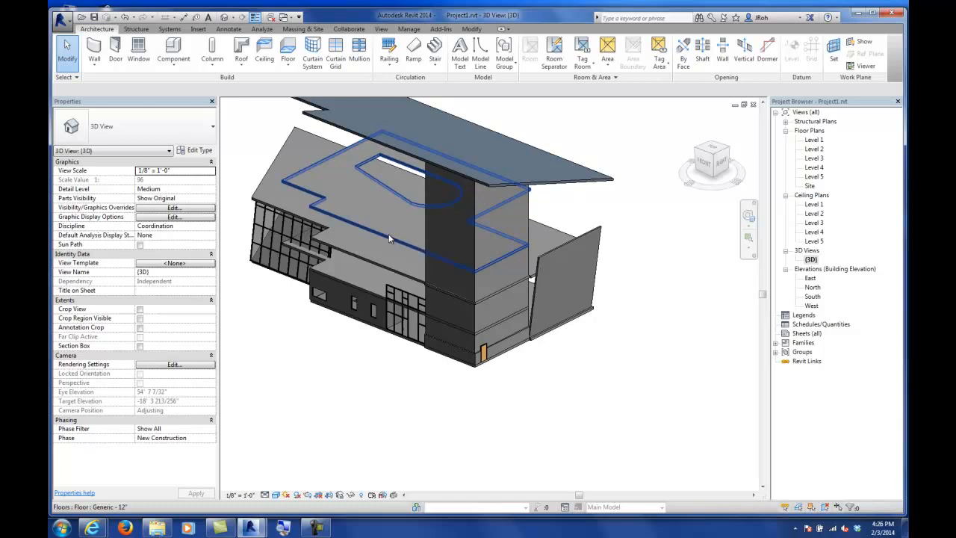
pyautogui.keyDown('shift'); pyautogui.moveTo(448, 277); pyautogui.dragTo(422, 267, button='middle'); pyautogui.keyUp('shift')
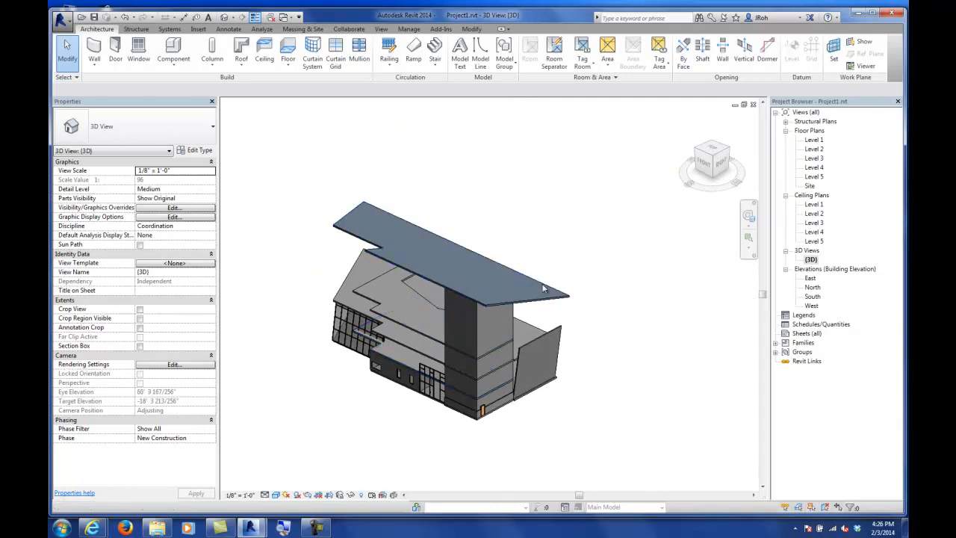
pyautogui.keyDown('shift'); pyautogui.moveTo(451, 339); pyautogui.dragTo(383, 392, button='middle'); pyautogui.keyUp('shift')
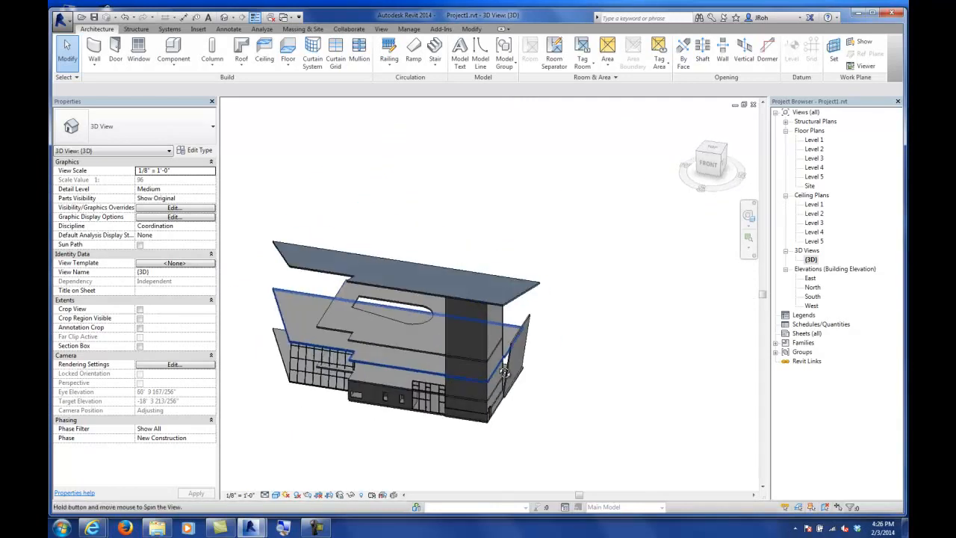
pyautogui.click(380, 391)
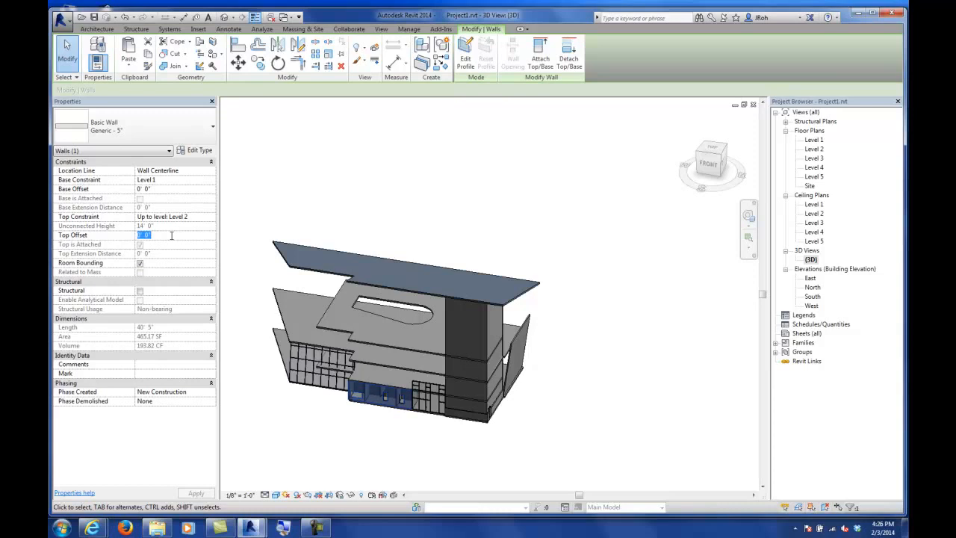
pyautogui.press('Return')
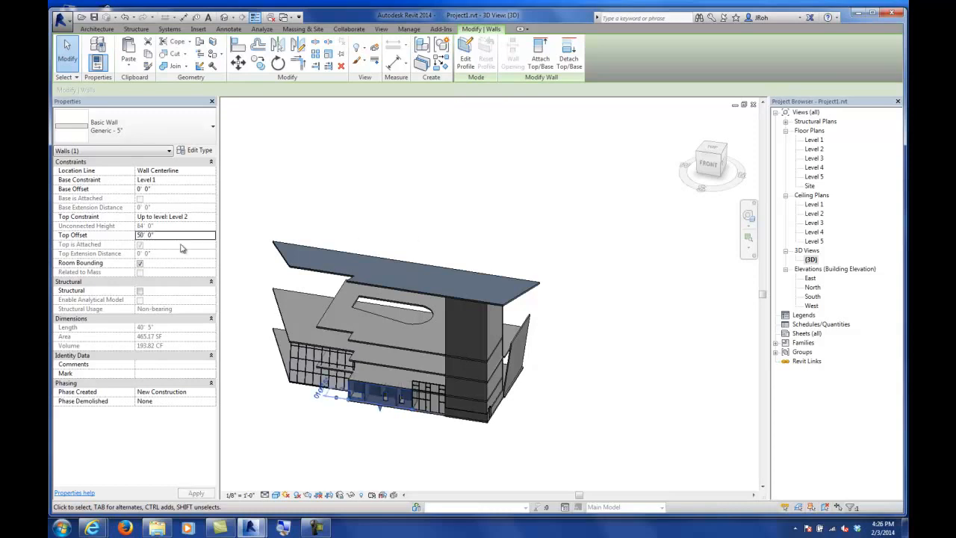
pyautogui.click(569, 56)
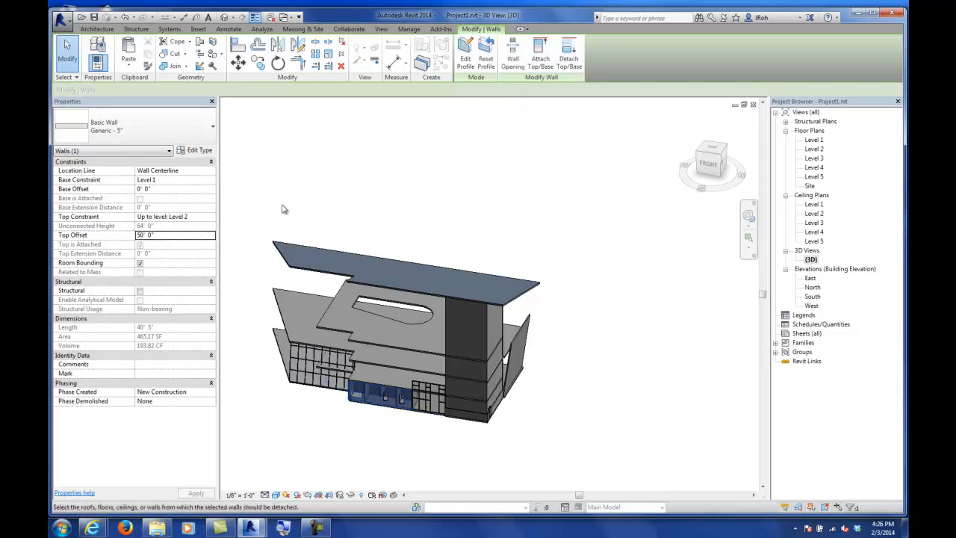
pyautogui.press('Escape')
pyautogui.press('Escape')
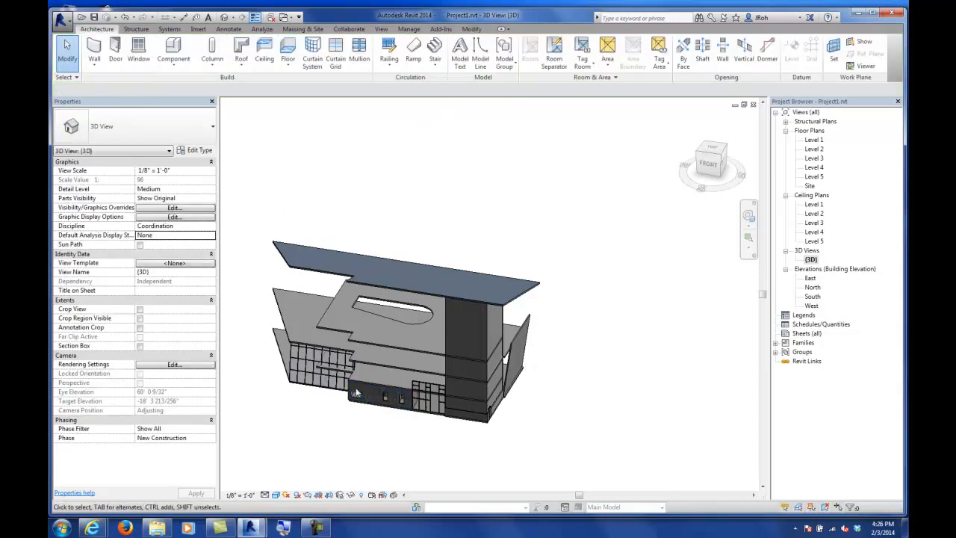
# Step: Detach the top of the lower front wall from the roof
pyautogui.click(352, 394)
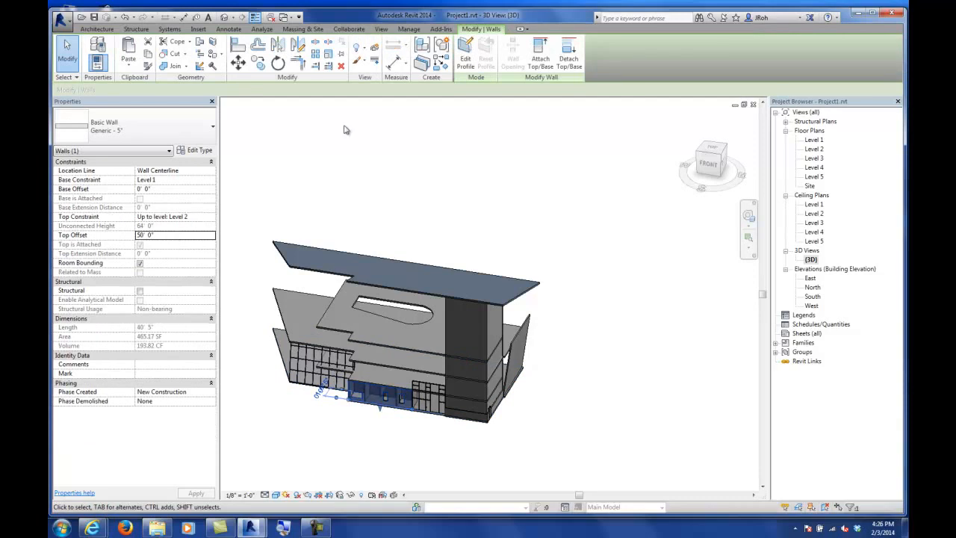
pyautogui.click(569, 60)
pyautogui.click(357, 370)
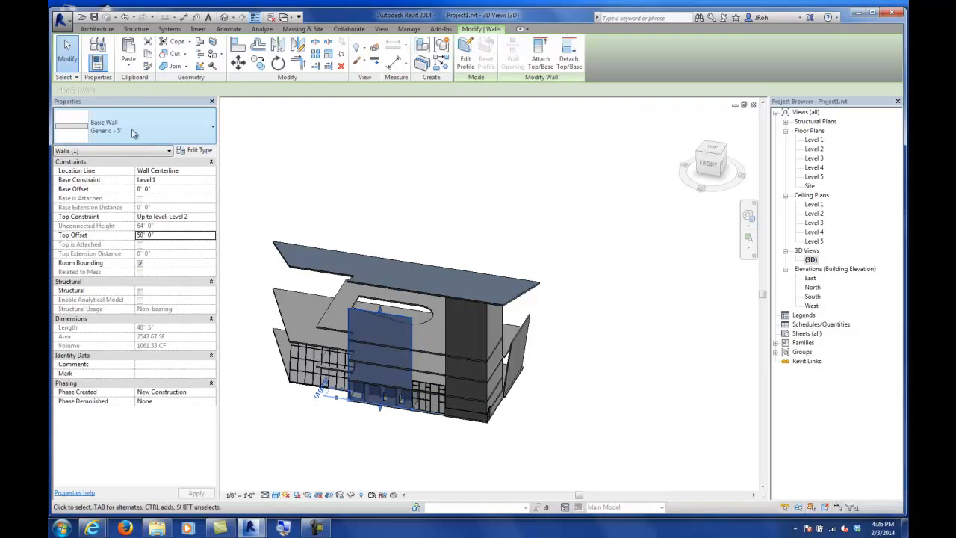
pyautogui.press('Escape')
# Step: In the South elevation, edit the front wall's profile and delete its top and two side lines
pyautogui.keyDown('shift'); pyautogui.moveTo(407, 335); pyautogui.dragTo(487, 337, button='middle'); pyautogui.keyUp('shift')
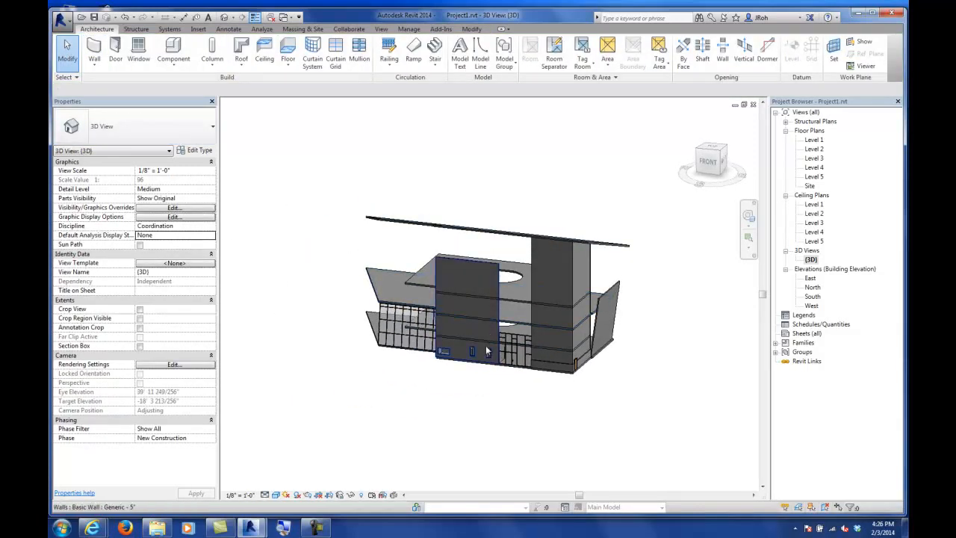
pyautogui.scroll(3, 477, 284)
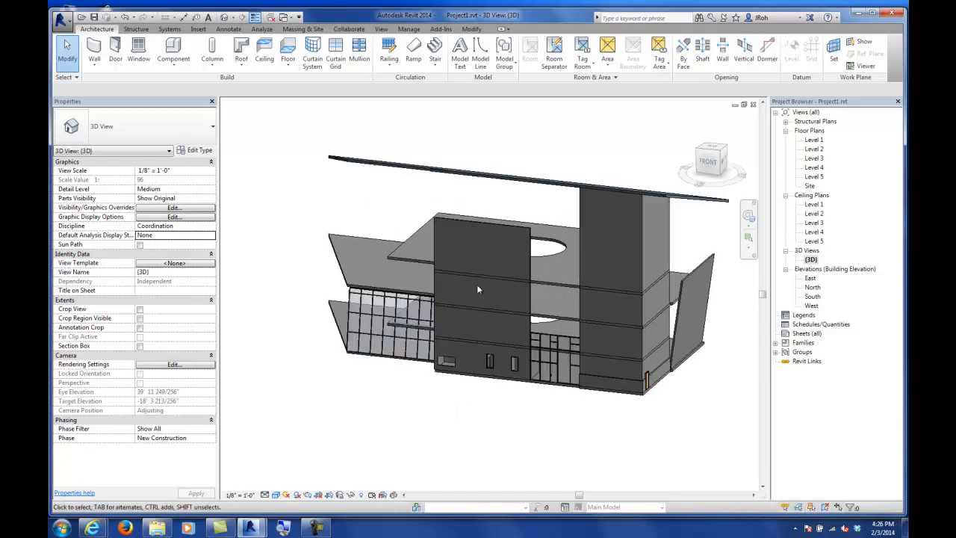
pyautogui.scroll(2, 538, 246)
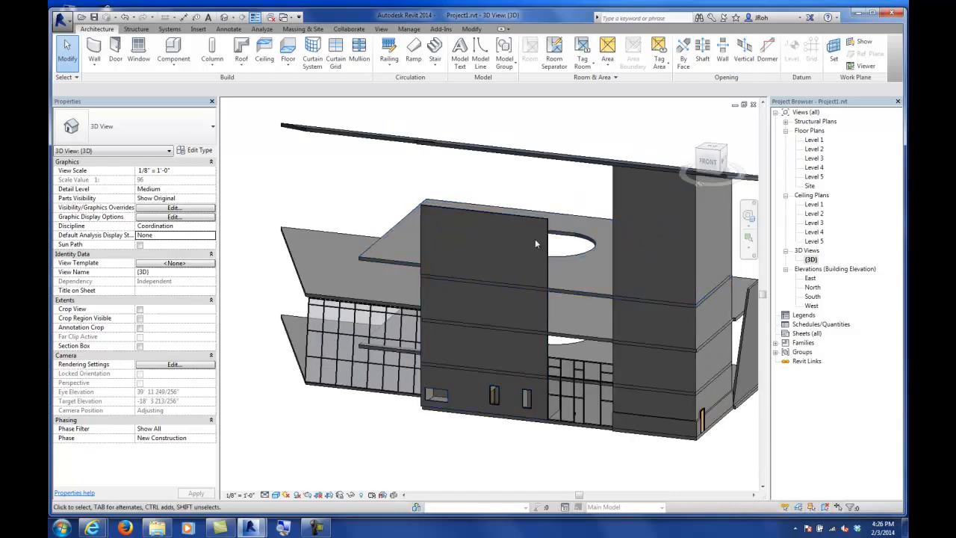
pyautogui.click(526, 215)
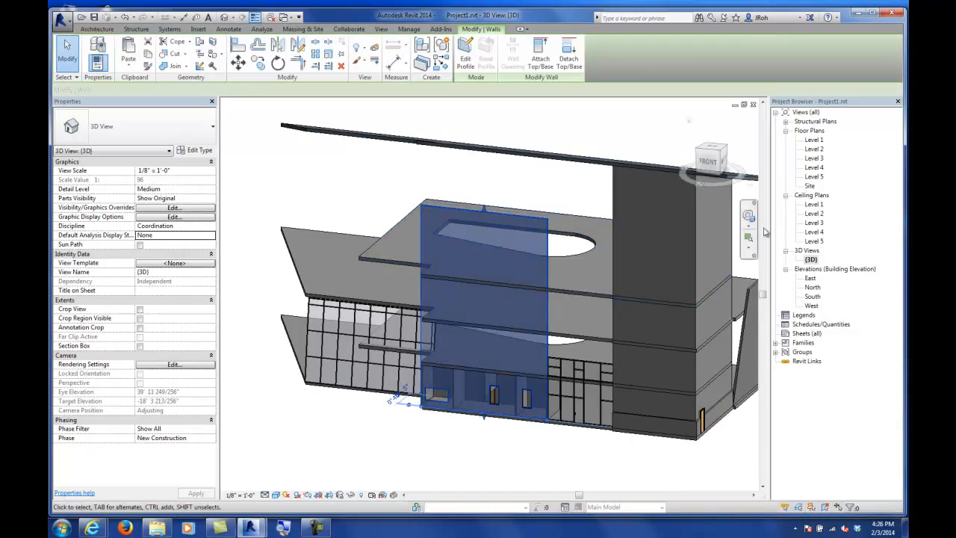
pyautogui.doubleClick(814, 297)
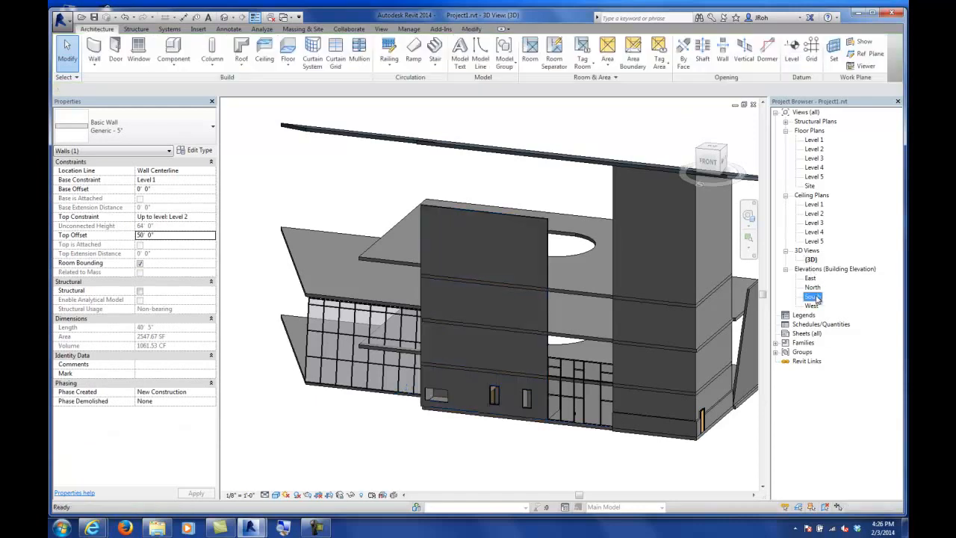
pyautogui.scroll(-3, 442, 265)
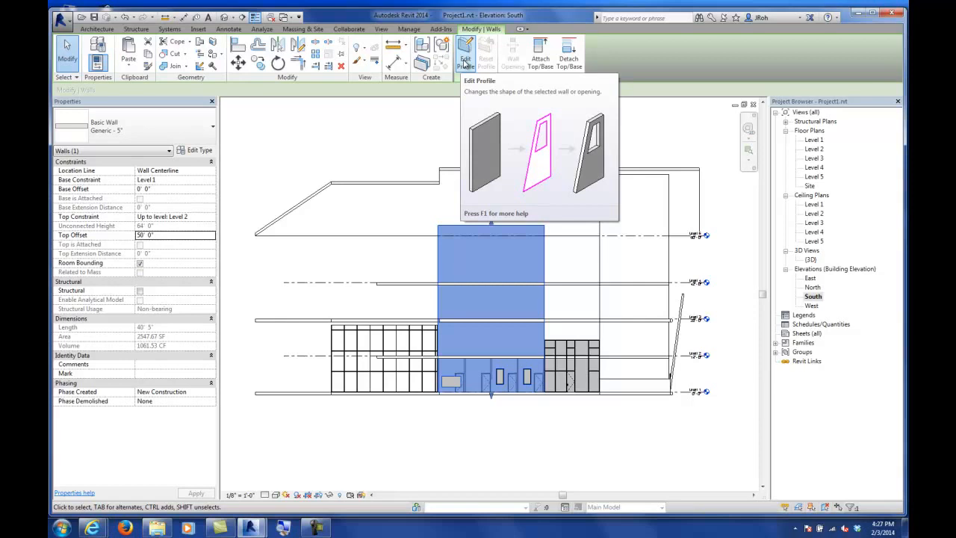
pyautogui.click(464, 63)
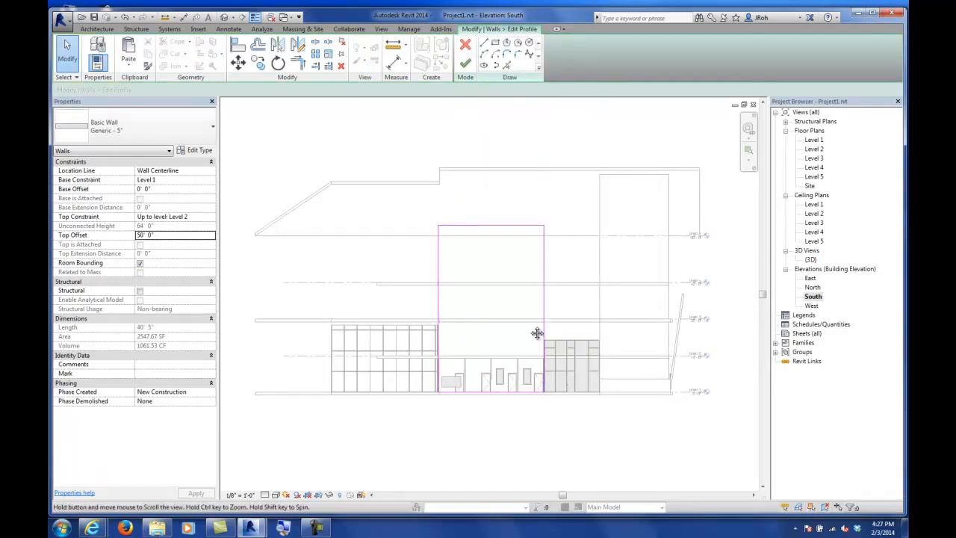
pyautogui.scroll(3, 491, 237)
pyautogui.moveTo(496, 232); pyautogui.dragTo(499, 263, button='middle')
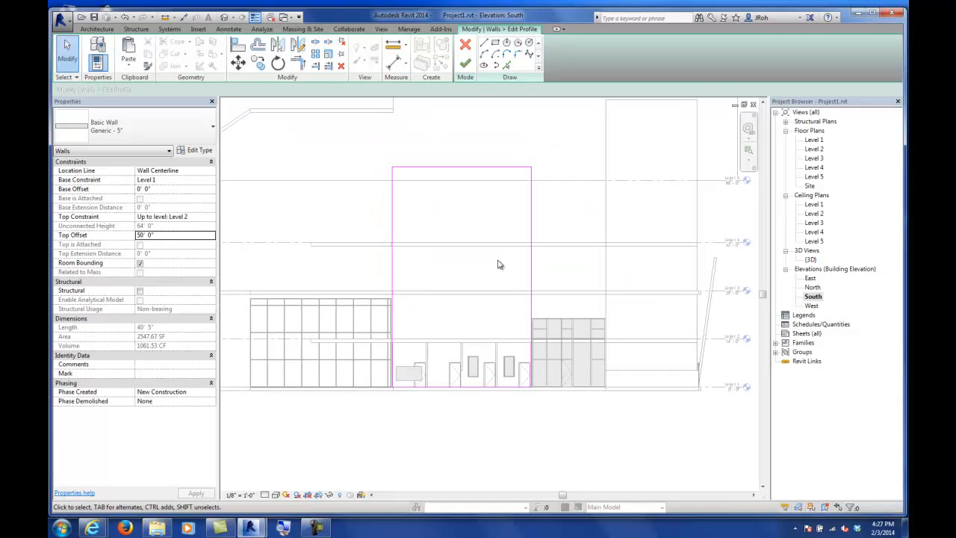
pyautogui.click(531, 232)
pyautogui.press('Delete')
pyautogui.click(393, 208)
pyautogui.press('Delete')
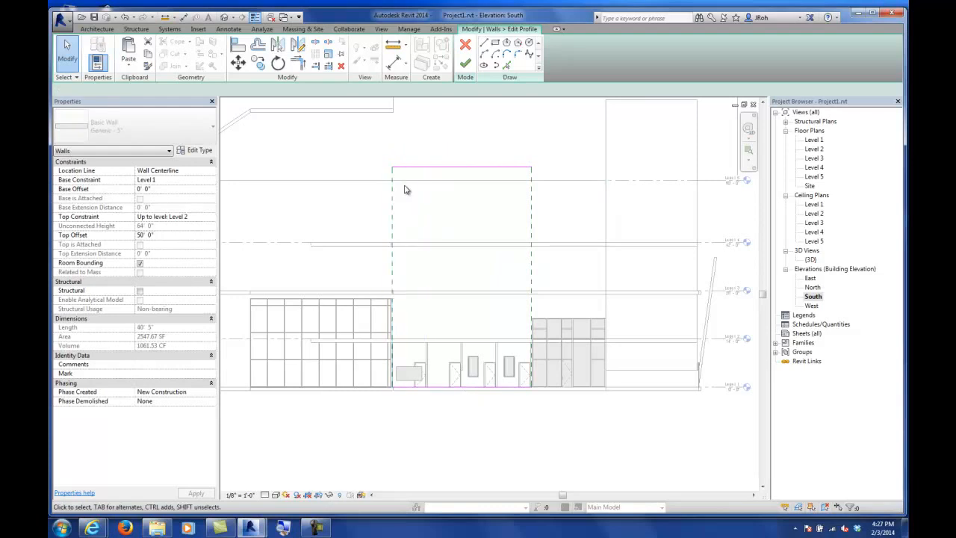
pyautogui.click(463, 167)
pyautogui.press('Delete')
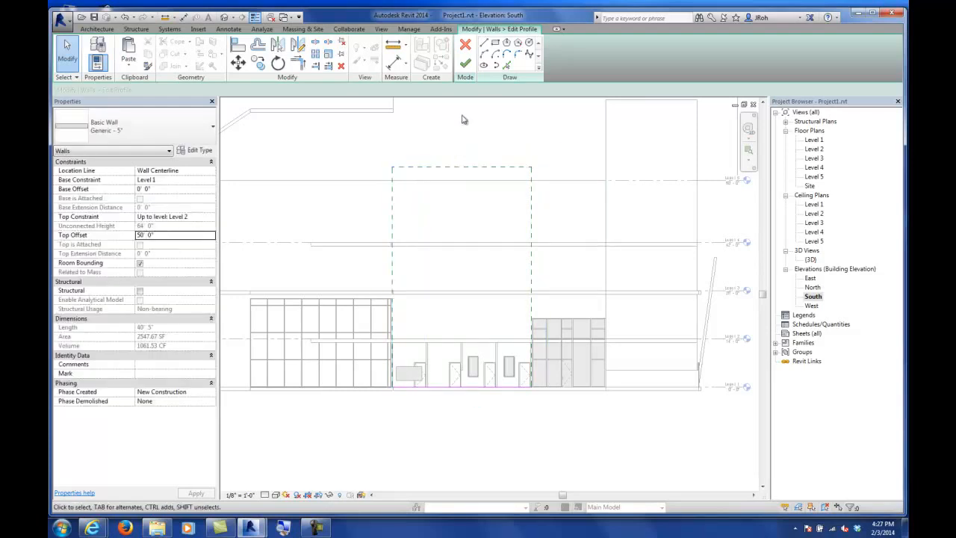
# Step: Sketch a new profile outline with a slanted top and slanted right edge, then finish the profile edit
pyautogui.click(484, 43)
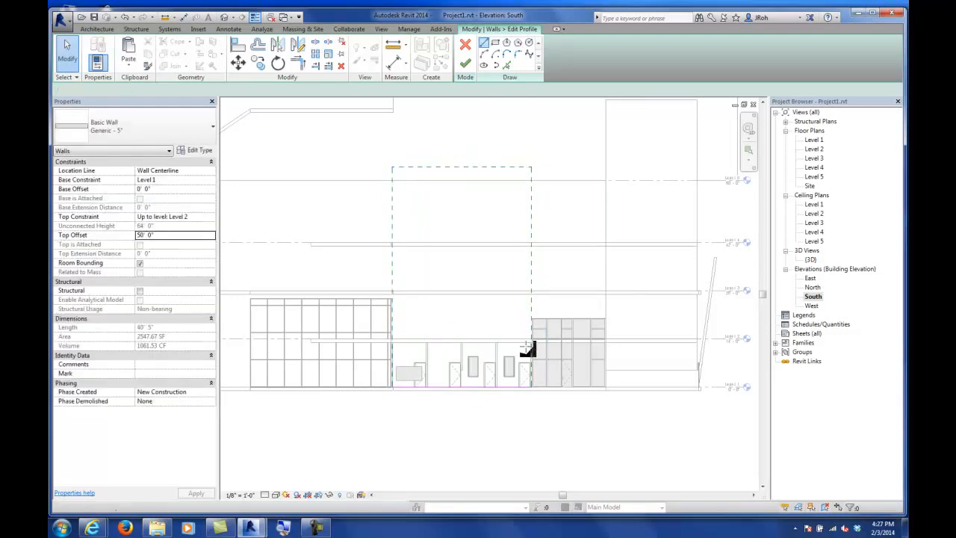
pyautogui.click(531, 387)
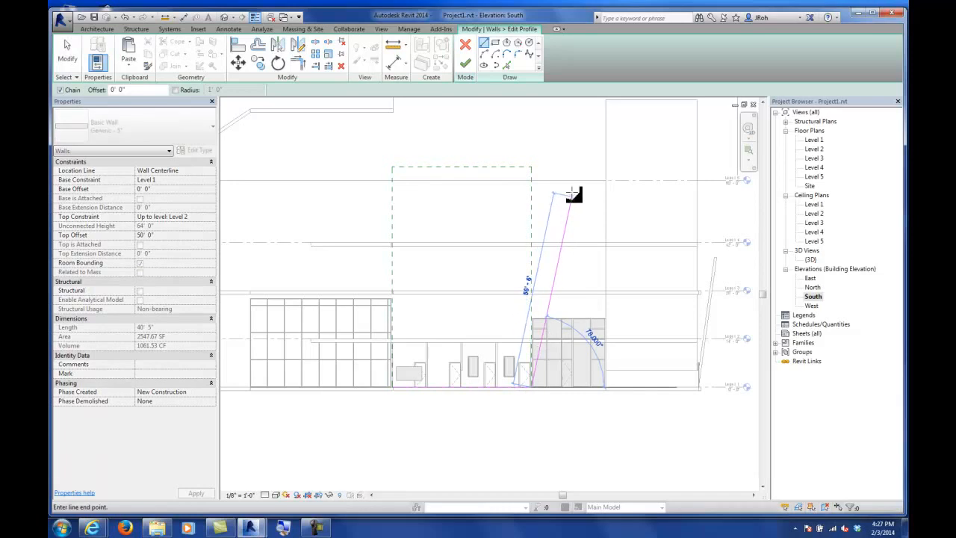
pyautogui.click(584, 117)
pyautogui.click(391, 140)
pyautogui.click(391, 239)
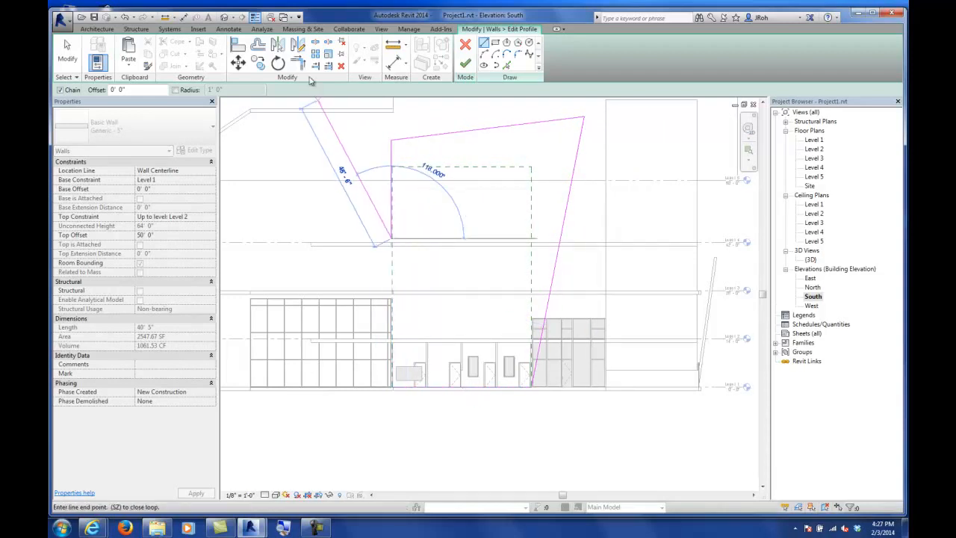
pyautogui.click(303, 66)
pyautogui.click(392, 210)
pyautogui.click(425, 387)
pyautogui.click(466, 66)
pyautogui.click(67, 52)
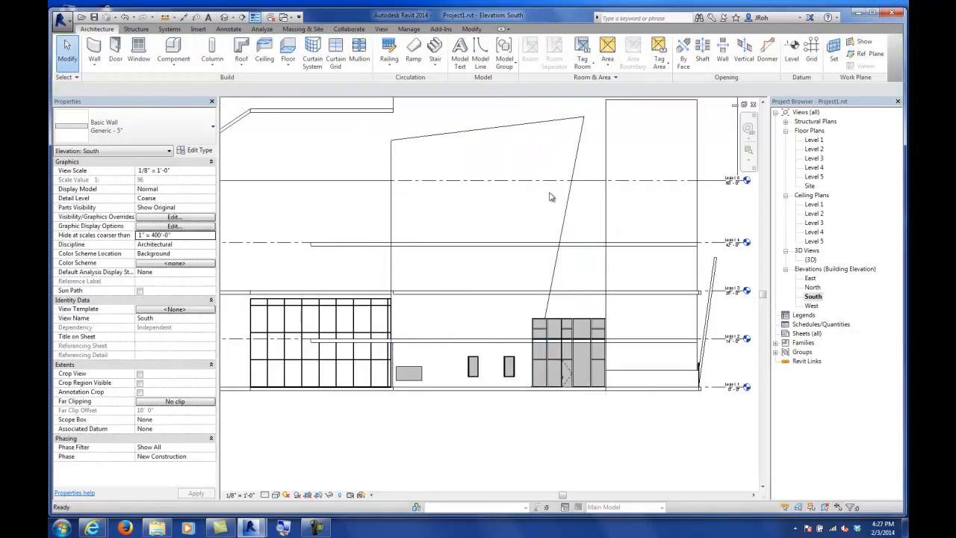
# Step: Inspect the reshaped front wall in the 3D view from several angles
pyautogui.doubleClick(811, 259)
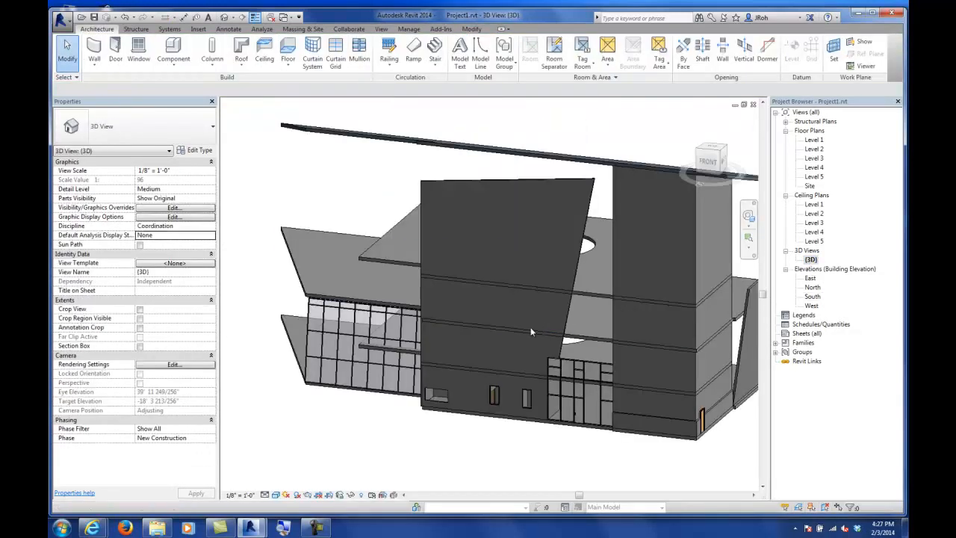
pyautogui.moveTo(552, 332)
pyautogui.keyDown('shift'); pyautogui.mouseDown(button='middle')
pyautogui.moveTo(475, 326)
pyautogui.moveTo(553, 323)
pyautogui.mouseUp(button='middle'); pyautogui.keyUp('shift')
pyautogui.moveTo(562, 272); pyautogui.dragTo(515, 299, button='middle')
pyautogui.scroll(-1, 511, 297)
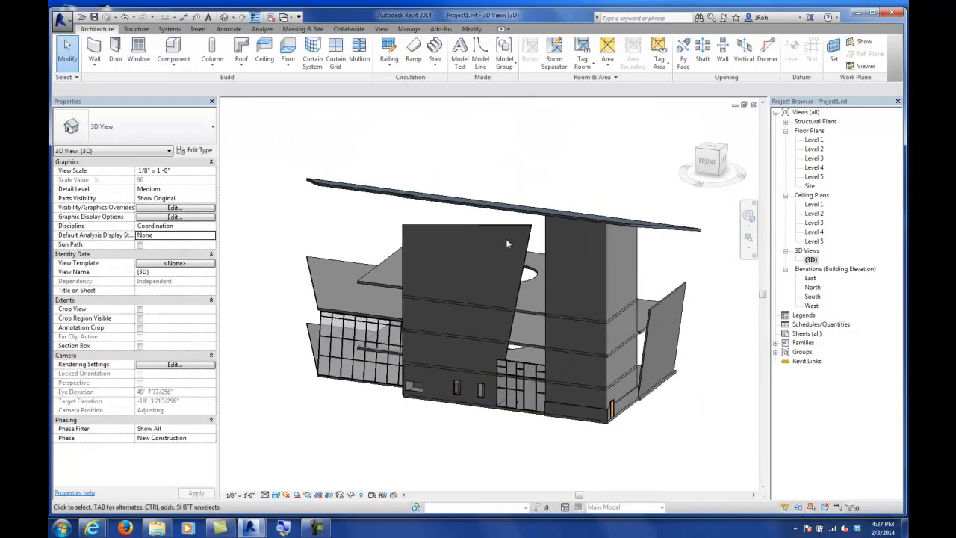
pyautogui.scroll(1, 634, 335)
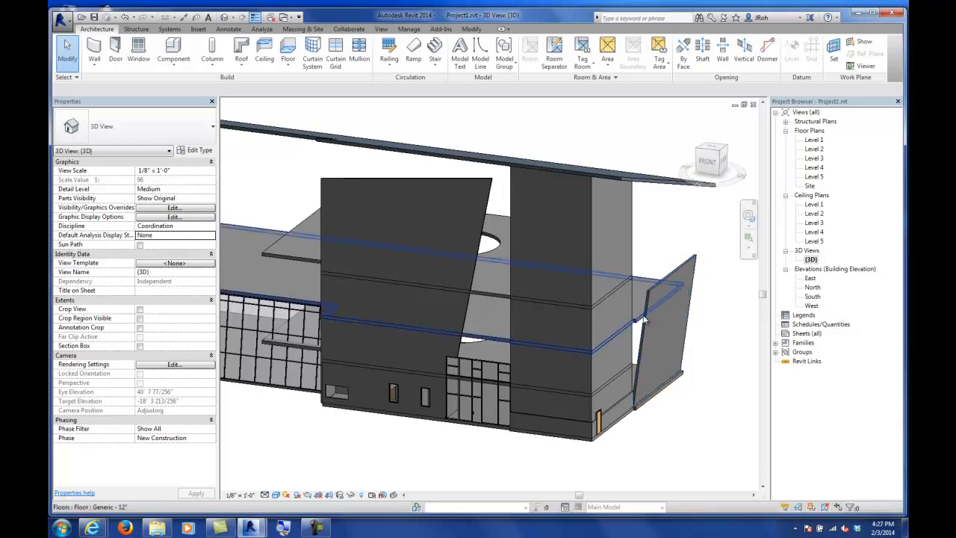
pyautogui.scroll(-2, 631, 322)
pyautogui.keyDown('shift'); pyautogui.moveTo(675, 322); pyautogui.dragTo(615, 333, button='middle'); pyautogui.keyUp('shift')
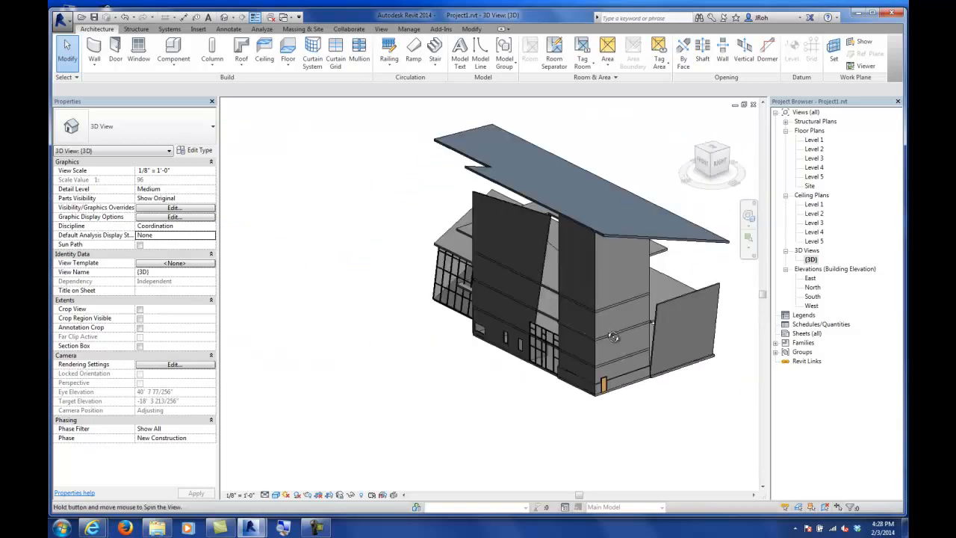
pyautogui.moveTo(481, 268); pyautogui.dragTo(458, 314, button='middle')
pyautogui.click(94, 17)
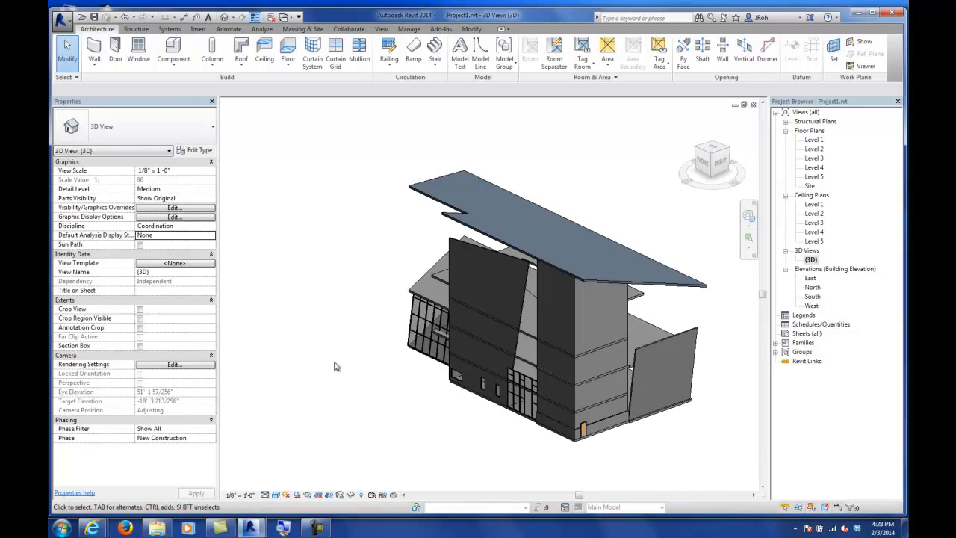
pyautogui.keyDown('shift'); pyautogui.moveTo(367, 316); pyautogui.dragTo(571, 250, button='middle'); pyautogui.keyUp('shift')
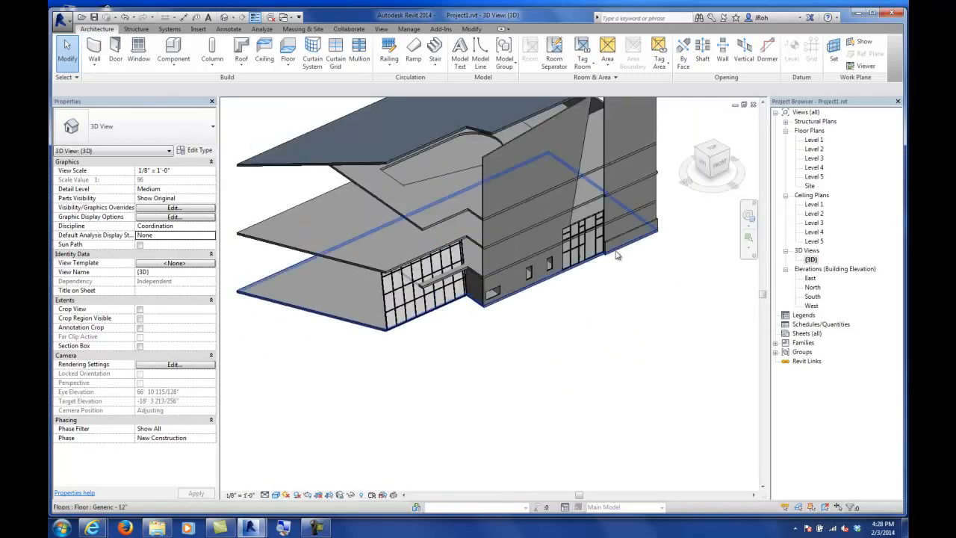
pyautogui.click(582, 226)
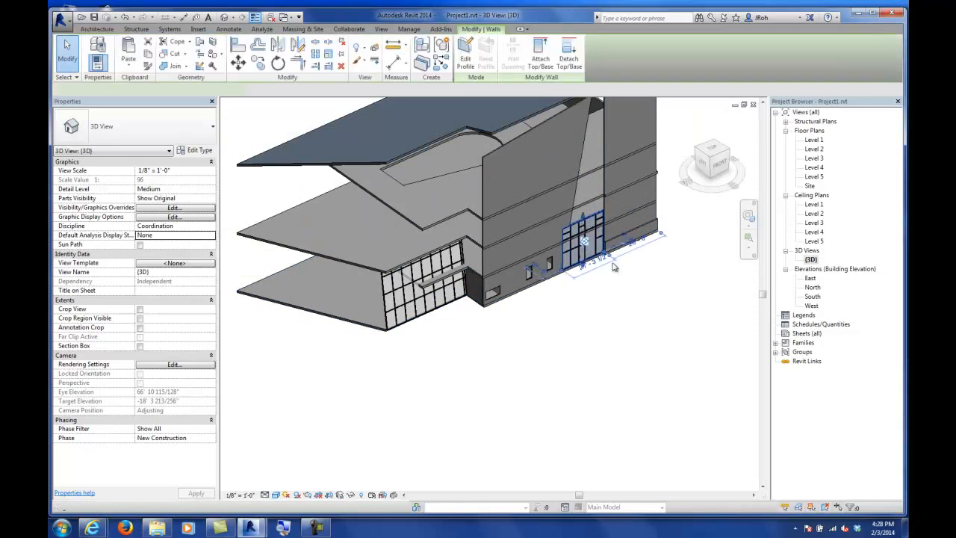
pyautogui.keyDown('shift'); pyautogui.moveTo(506, 337); pyautogui.dragTo(502, 319, button='middle'); pyautogui.keyUp('shift')
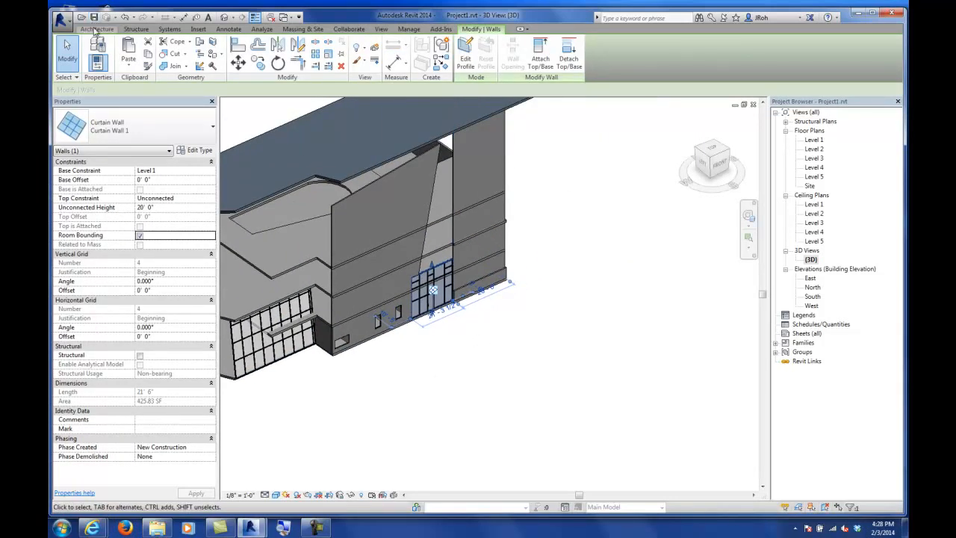
pyautogui.click(97, 29)
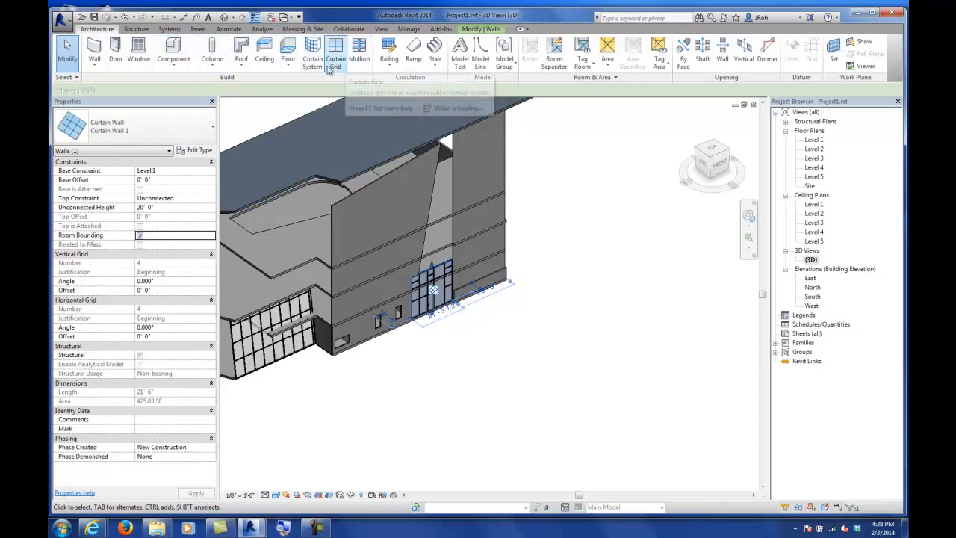
pyautogui.click(94, 64)
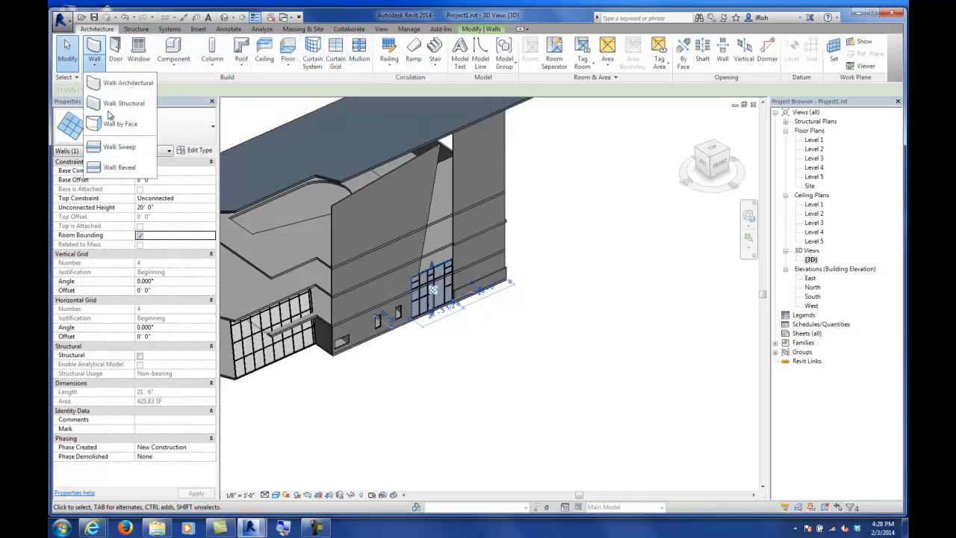
pyautogui.press('Escape')
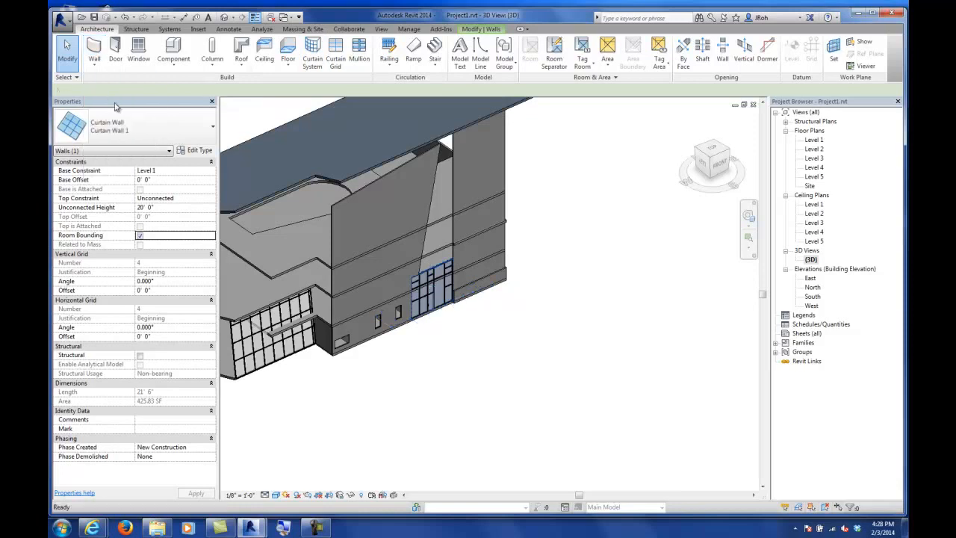
# Step: Draw a Storefront curtain wall about 67' 6" long from the front stacked wall's corner along the building side
pyautogui.press('w')
pyautogui.press('a')
pyautogui.click(507, 278)
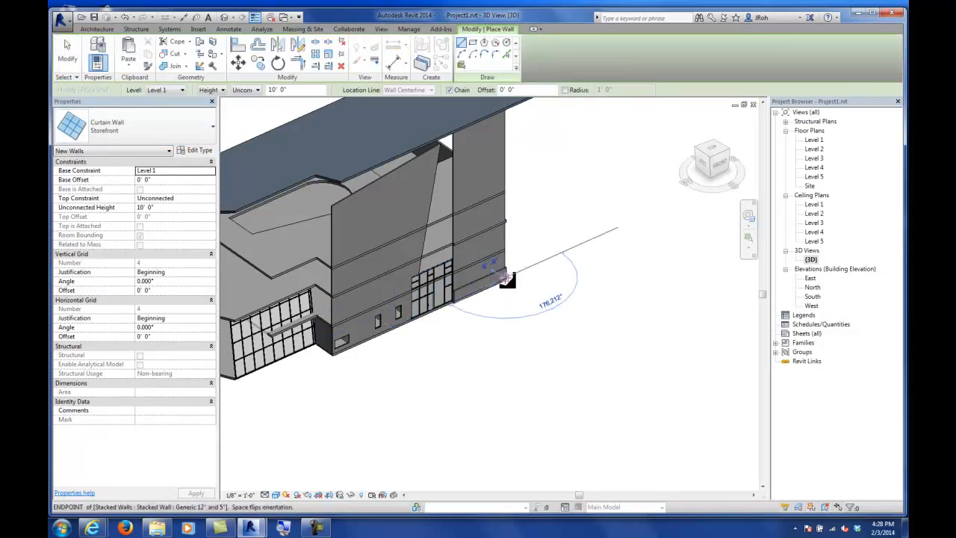
pyautogui.click(635, 216)
pyautogui.press('Escape')
pyautogui.press('Escape')
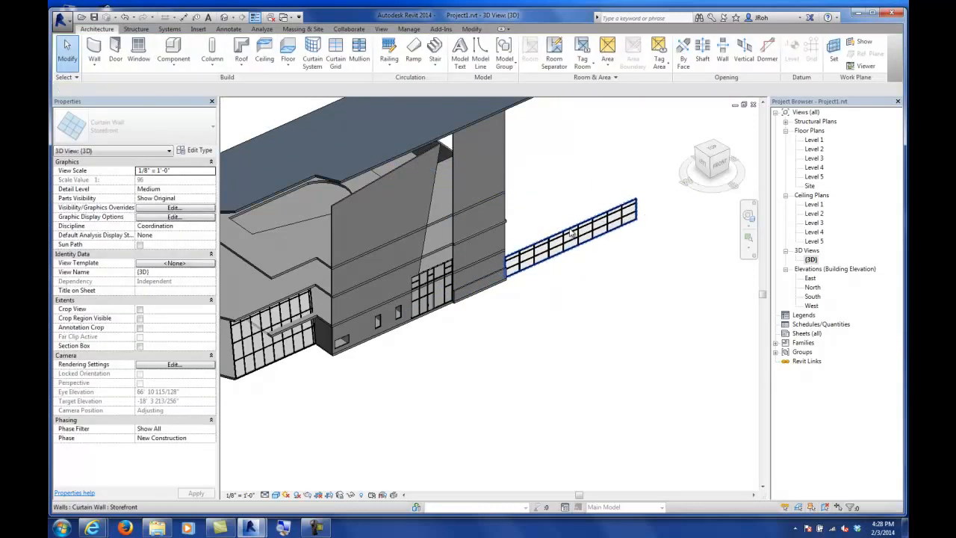
# Step: Raise the curtain wall's top so its height is about 61' 10"
pyautogui.click(572, 233)
pyautogui.moveTo(571, 234); pyautogui.dragTo(594, 173)
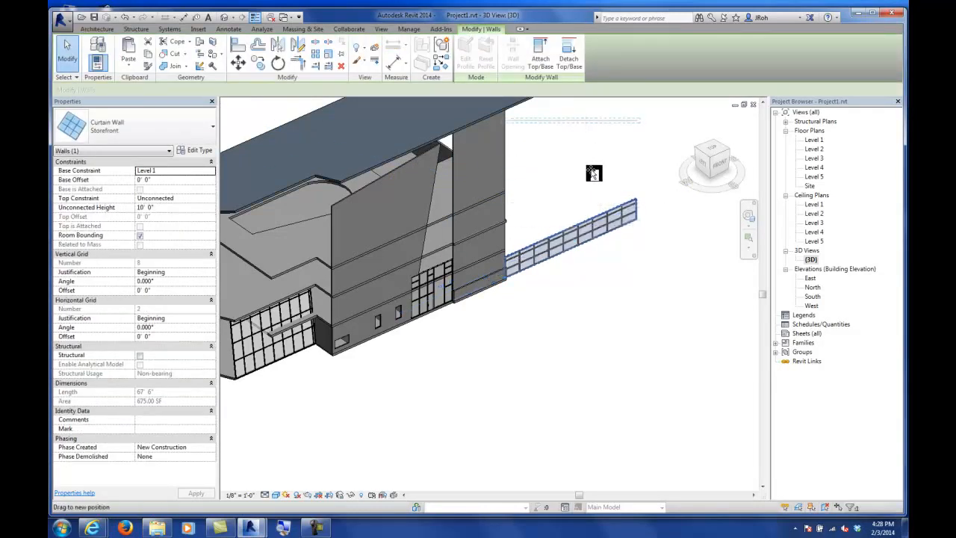
pyautogui.moveTo(618, 279); pyautogui.dragTo(617, 278)
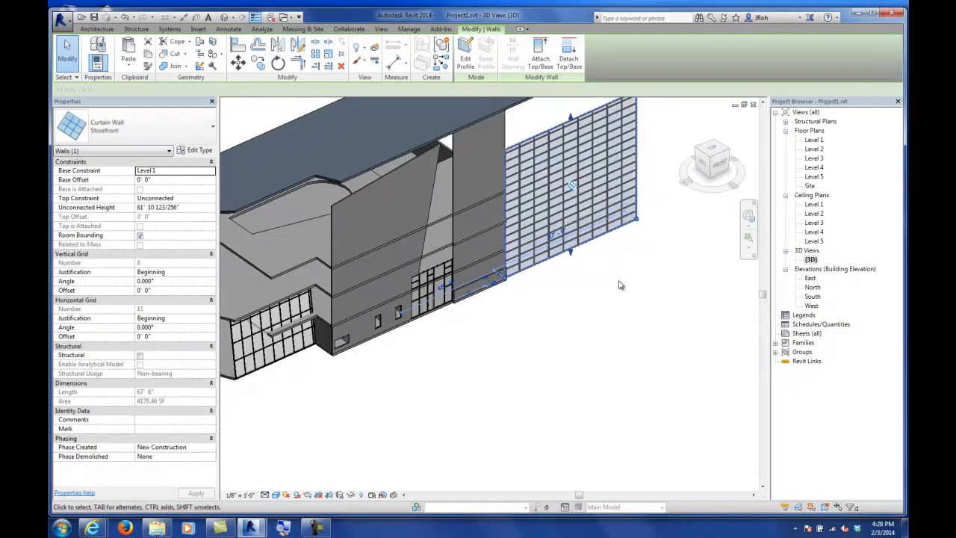
pyautogui.click(610, 282)
# Step: Review the new curtain wall in the North and South elevations
pyautogui.doubleClick(813, 288)
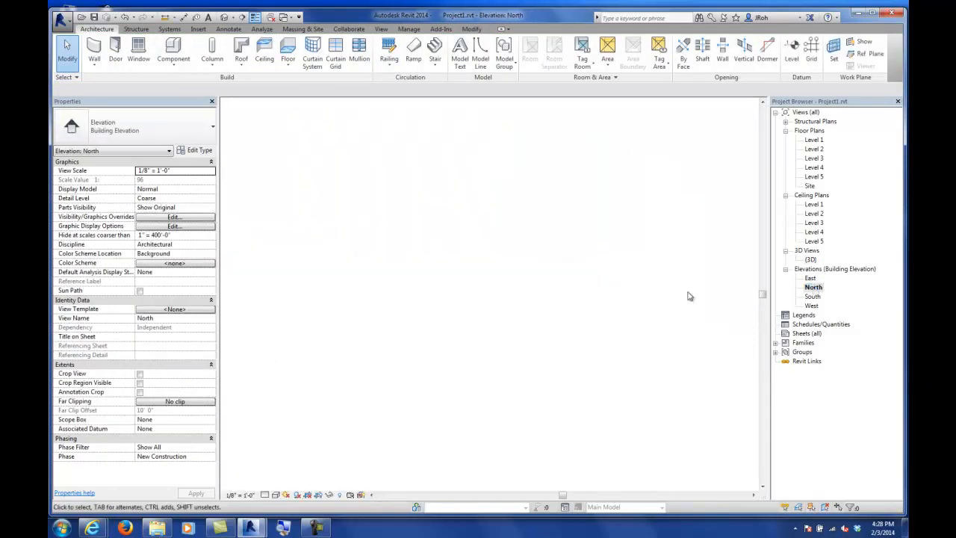
pyautogui.scroll(-8, 486, 280)
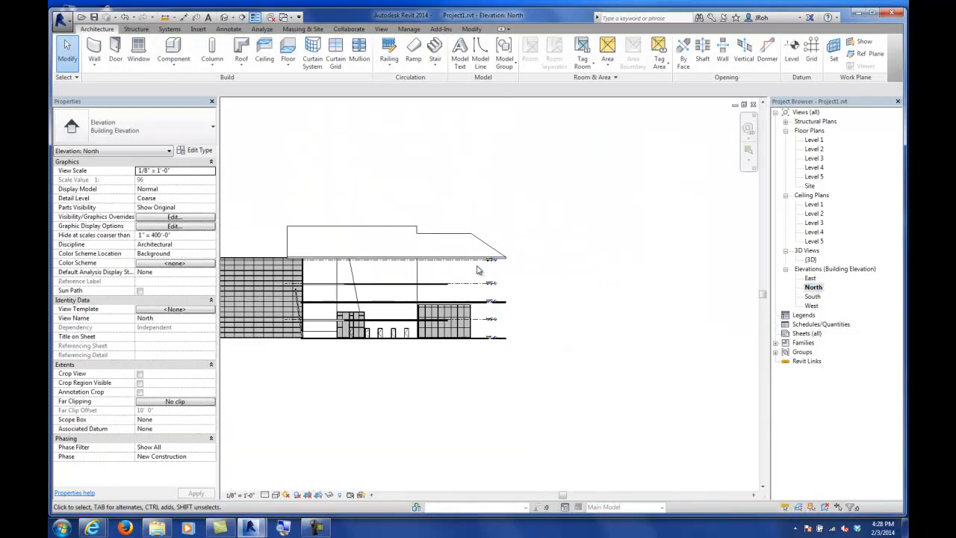
pyautogui.scroll(5, 310, 314)
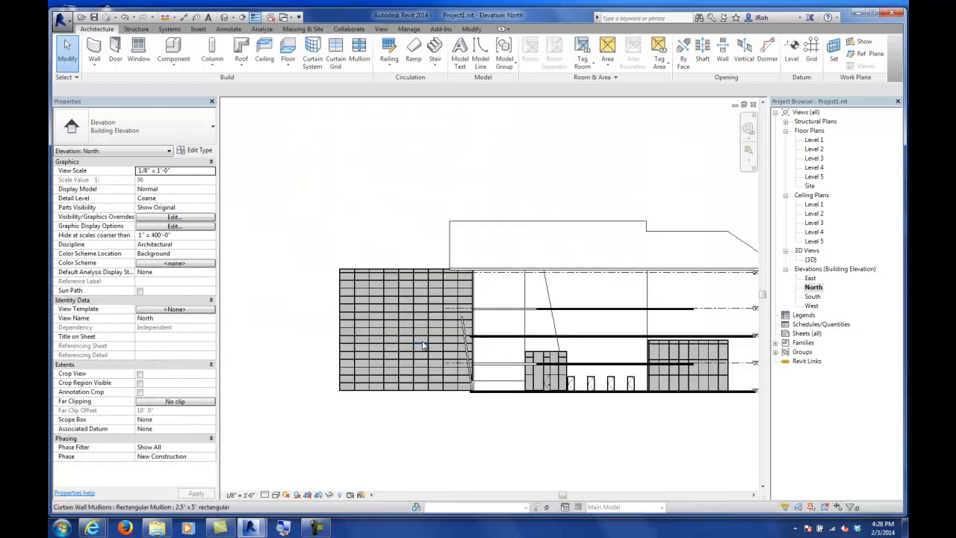
pyautogui.doubleClick(813, 297)
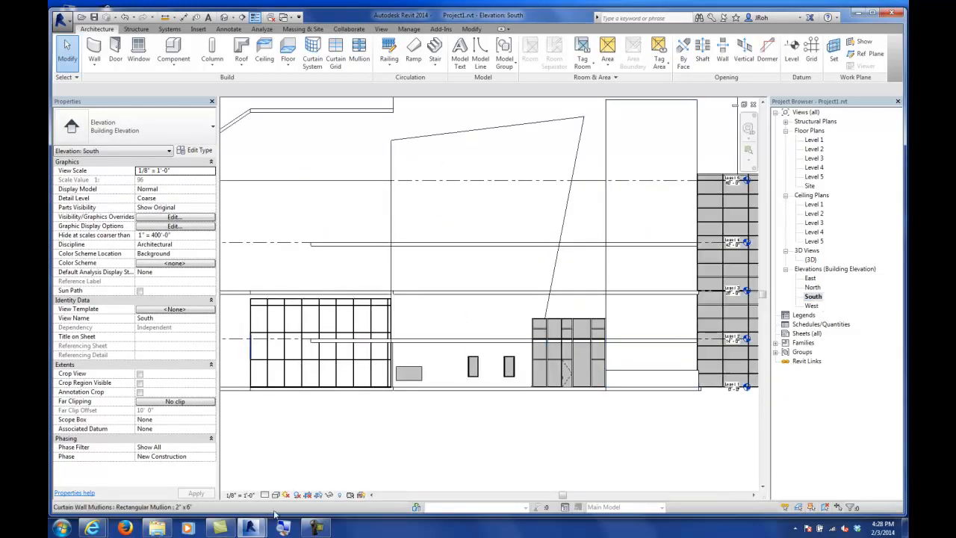
# Step: Edit the Storefront curtain wall's profile in the South elevation, tilting its right edge outward toward the top
pyautogui.moveTo(572, 391); pyautogui.dragTo(343, 405, button='middle')
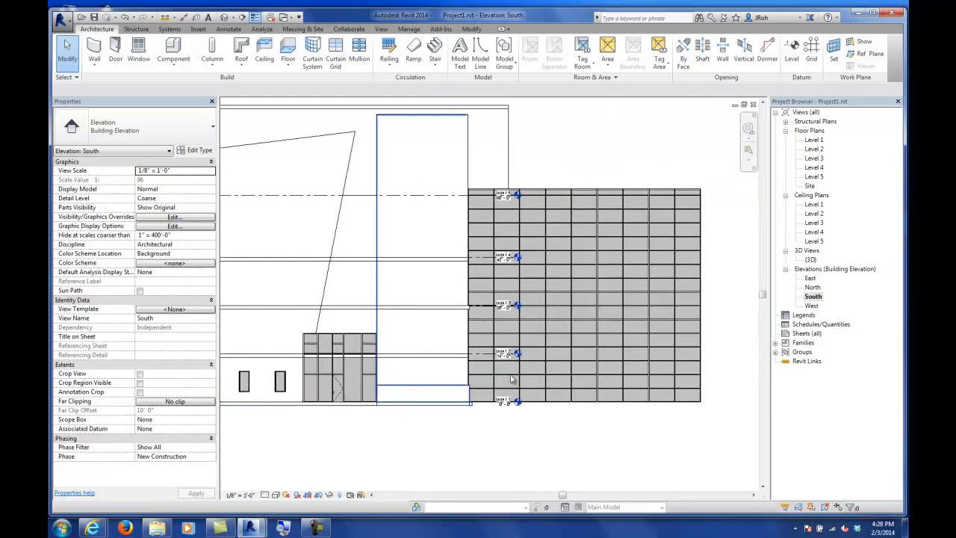
pyautogui.click(623, 192)
pyautogui.moveTo(604, 316); pyautogui.dragTo(541, 329, button='middle')
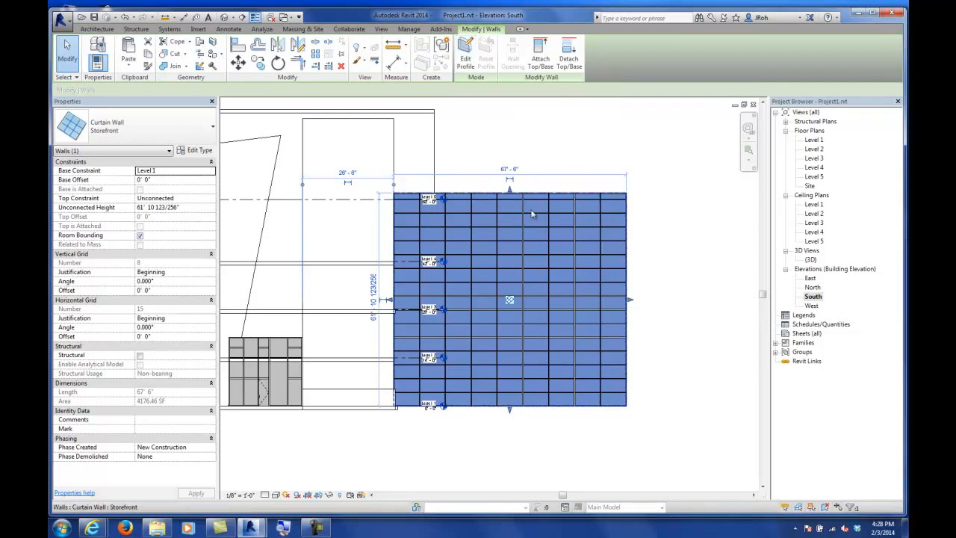
pyautogui.click(466, 67)
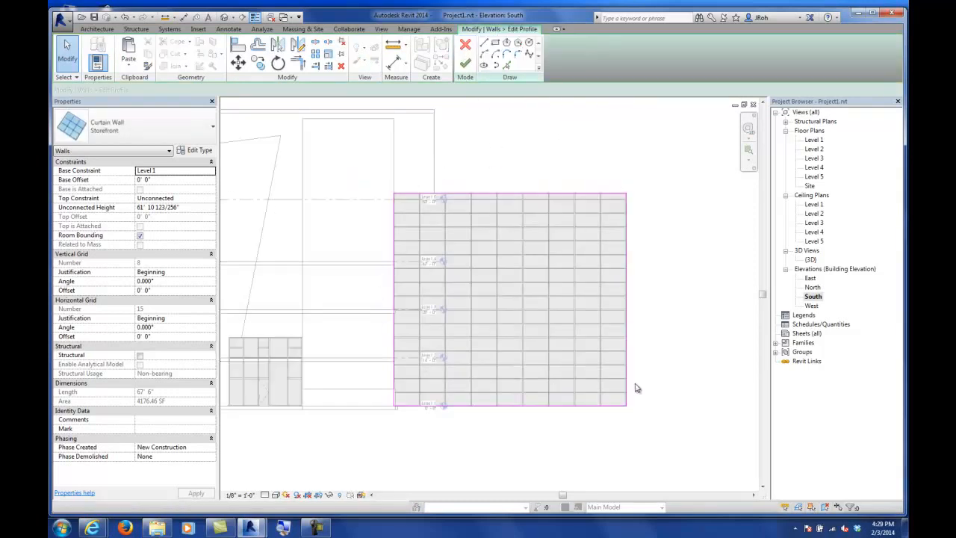
pyautogui.click(626, 223)
pyautogui.moveTo(628, 195); pyautogui.dragTo(439, 157)
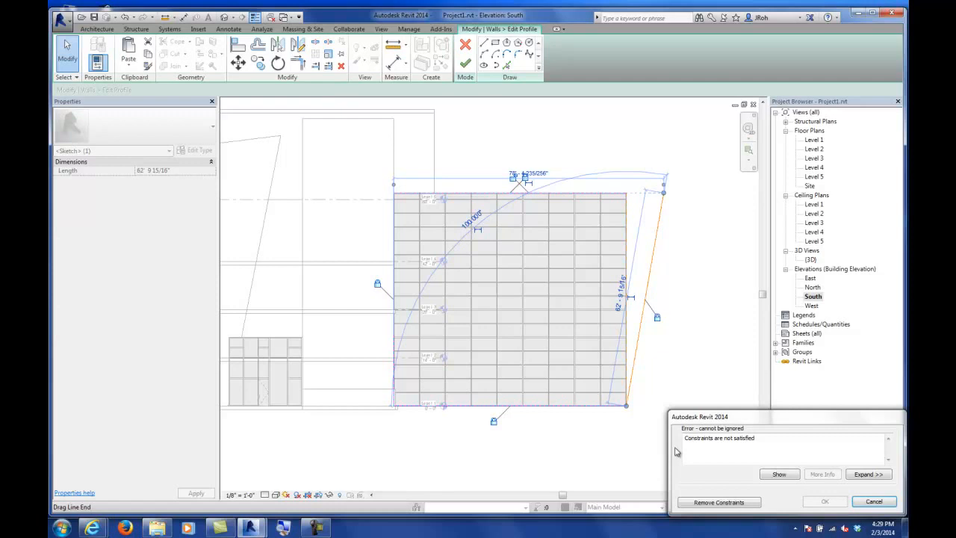
pyautogui.click(719, 502)
# Step: Extend the profile's top edge to meet the slanted right edge with Trim/Extend to Corner
pyautogui.click(302, 70)
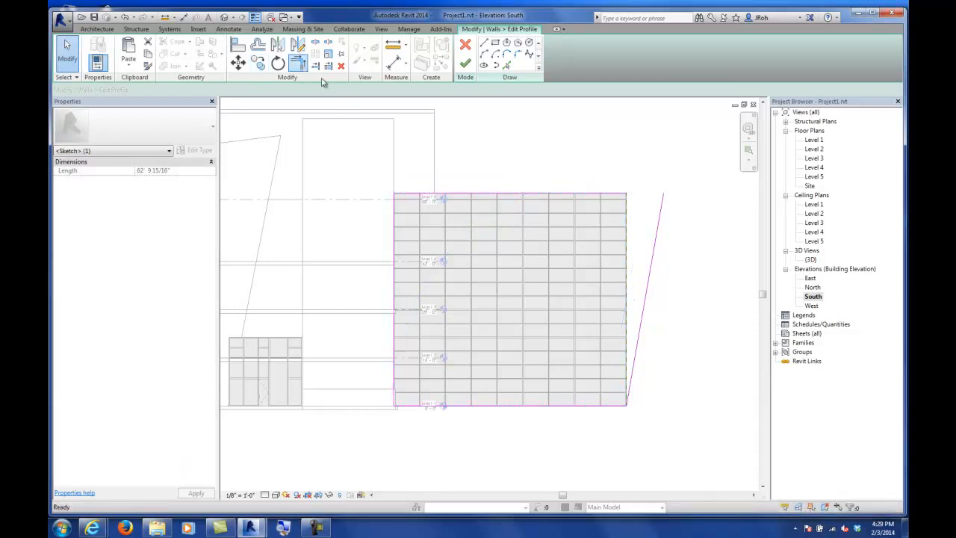
pyautogui.click(587, 193)
pyautogui.click(658, 225)
pyautogui.press('Escape')
pyautogui.press('Escape')
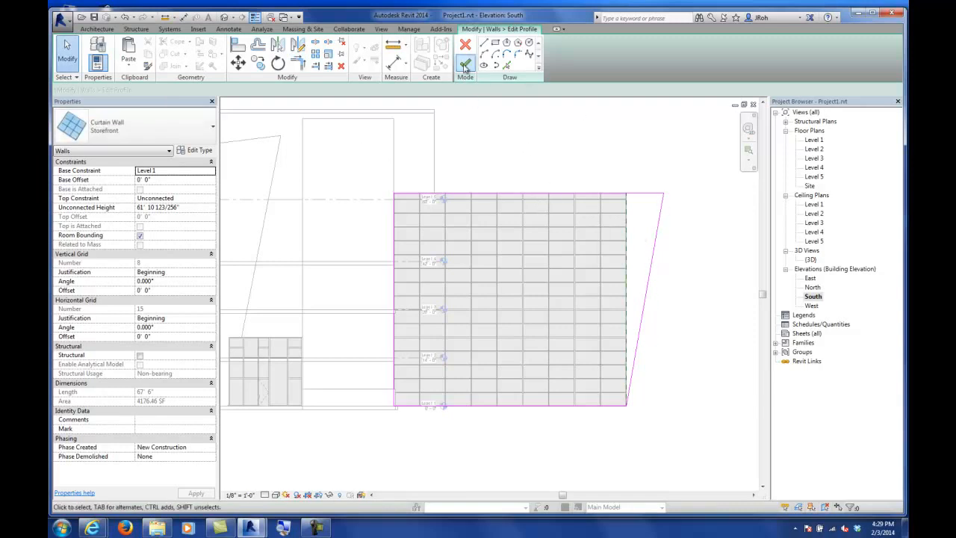
# Step: Raise the top edge's left end and join it to the left edge, sloping the curtain wall's top
pyautogui.click(399, 194)
pyautogui.moveTo(394, 195); pyautogui.dragTo(391, 145)
pyautogui.click(719, 503)
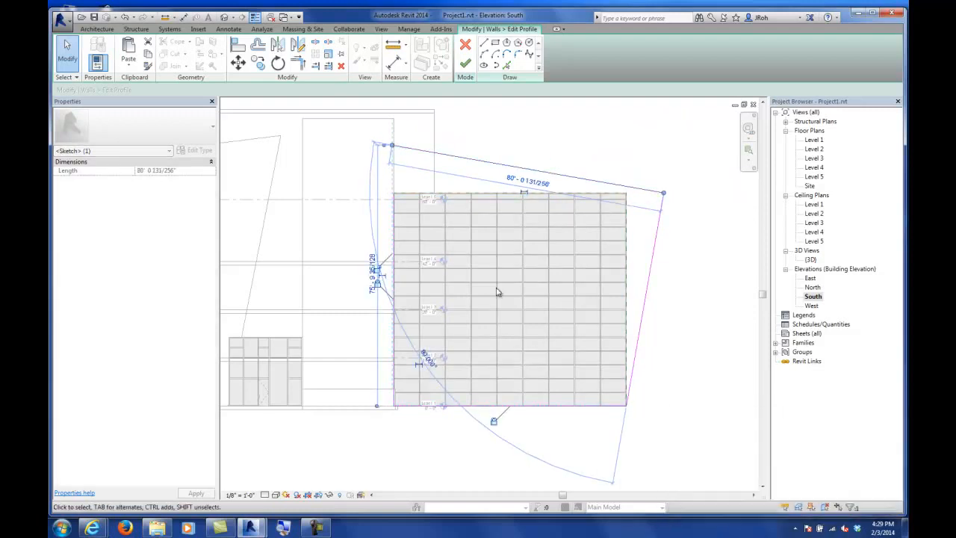
pyautogui.click(298, 66)
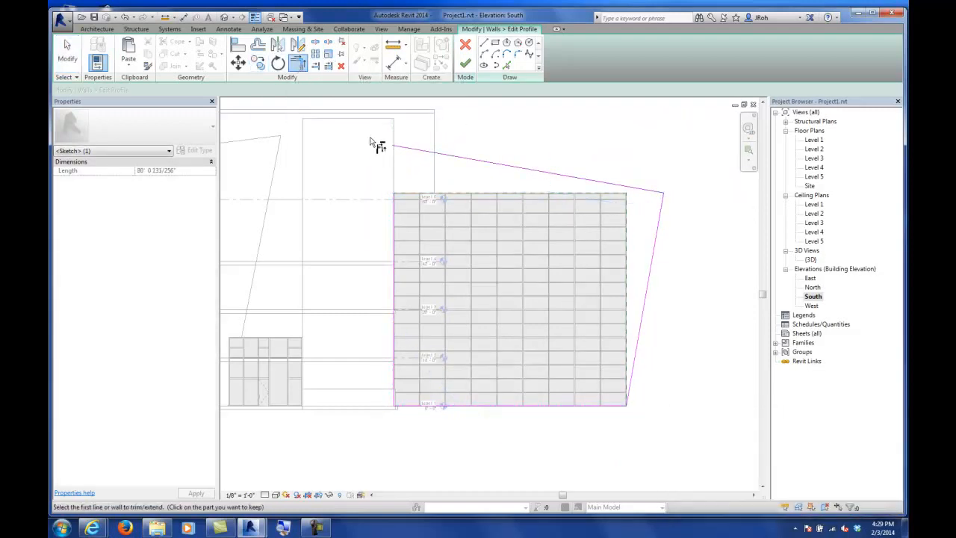
pyautogui.click(401, 147)
pyautogui.click(397, 212)
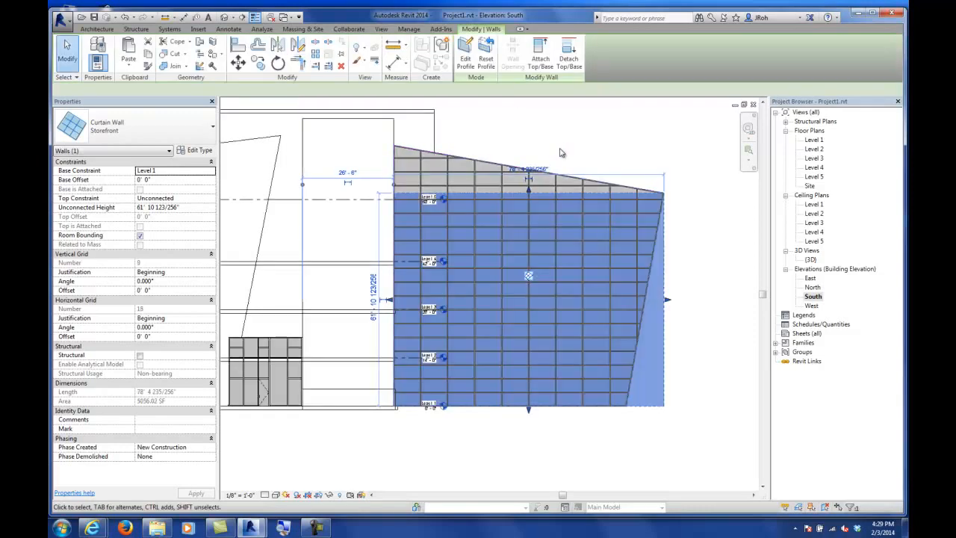
# Step: Review the reshaped curtain wall in the South elevation and the 3D view
pyautogui.click(562, 152)
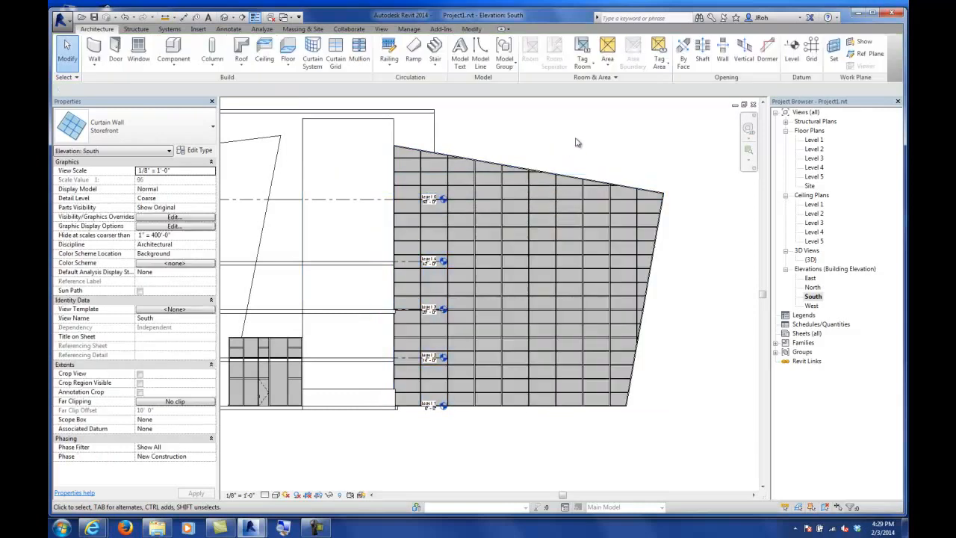
pyautogui.scroll(-3, 573, 157)
pyautogui.moveTo(516, 179); pyautogui.dragTo(530, 220, button='middle')
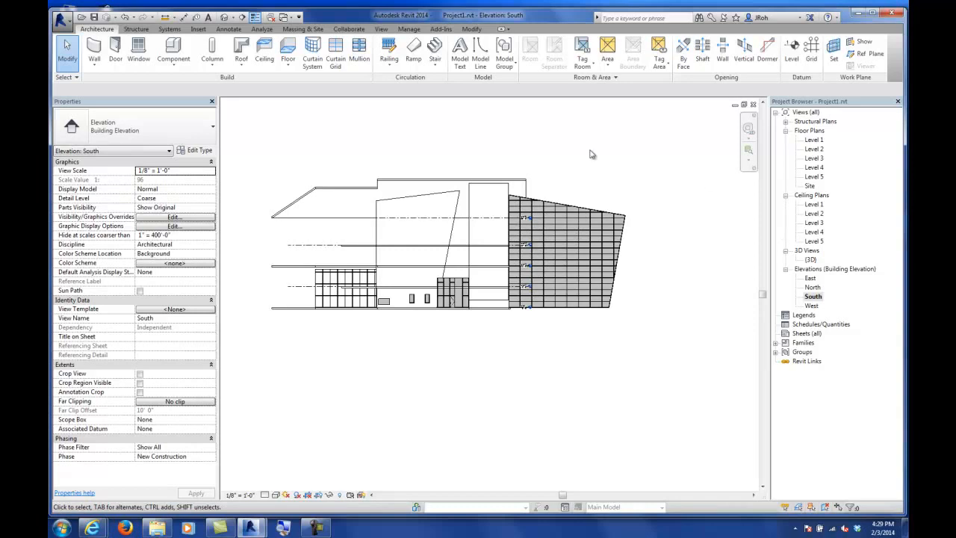
pyautogui.doubleClick(811, 260)
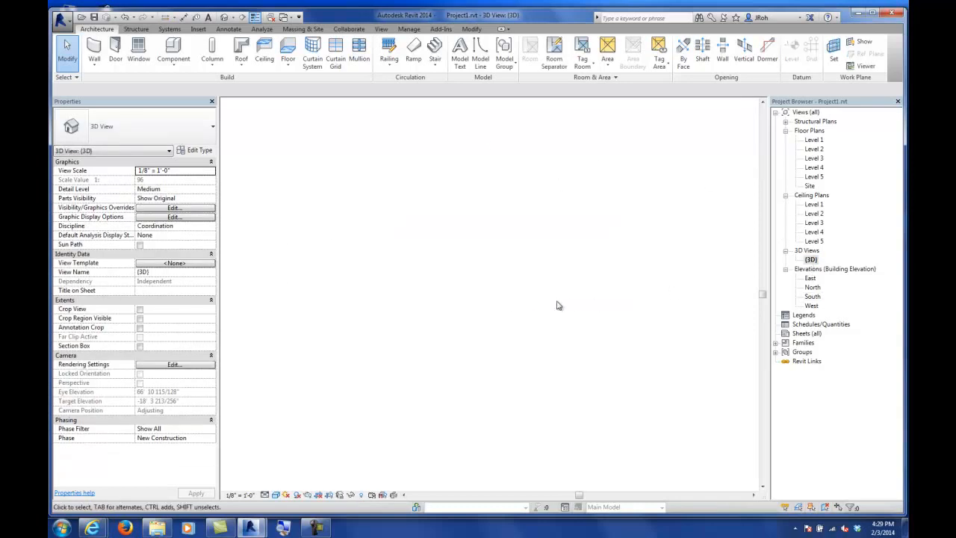
pyautogui.keyDown('shift'); pyautogui.moveTo(472, 352); pyautogui.dragTo(513, 363, button='middle'); pyautogui.keyUp('shift')
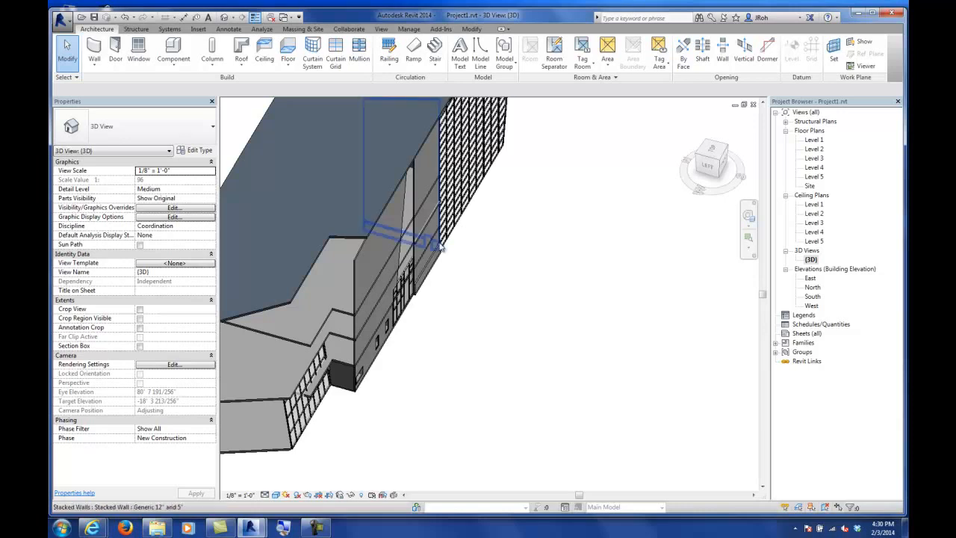
pyautogui.moveTo(403, 225); pyautogui.dragTo(521, 250, button='middle')
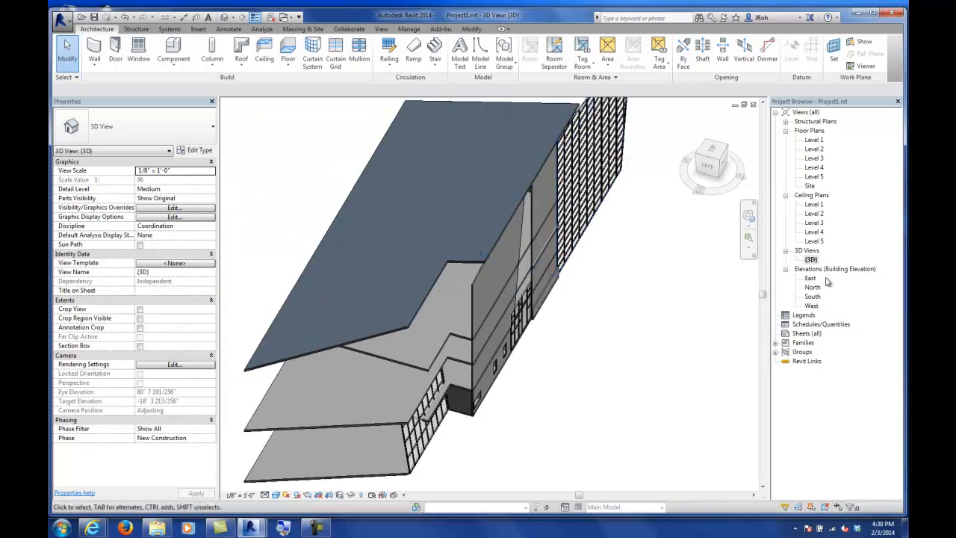
# Step: Examine the Level 5 floor plan and return to the 3D view
pyautogui.click(241, 65)
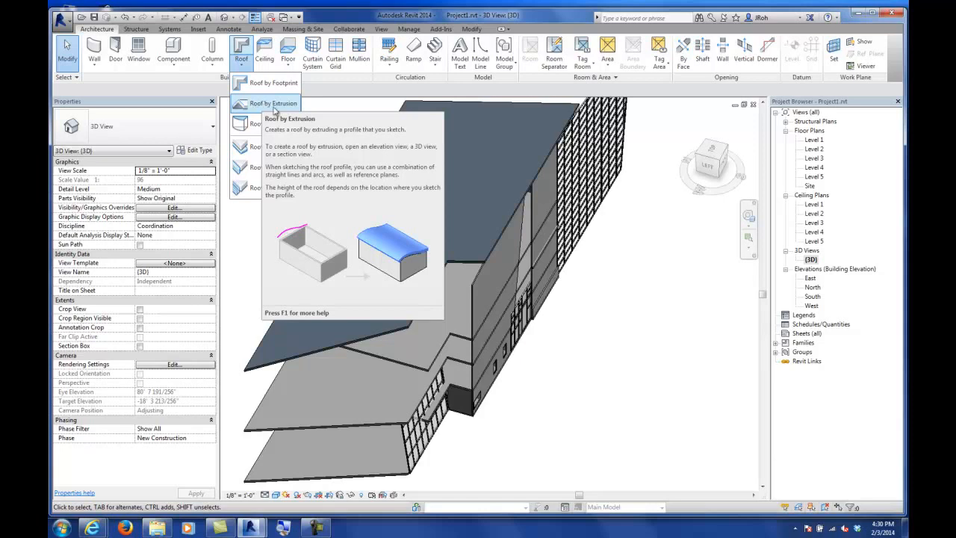
pyautogui.click(820, 149)
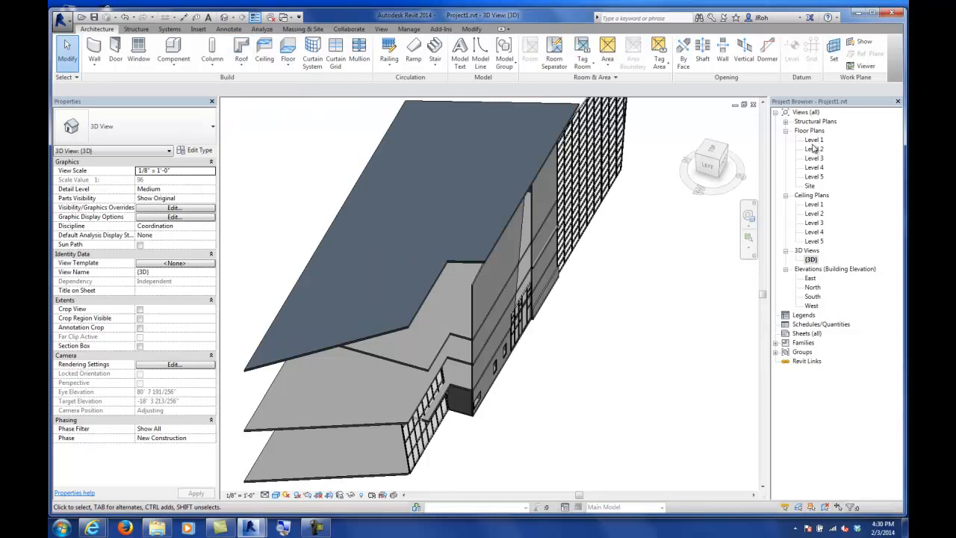
pyautogui.click(815, 141)
pyautogui.doubleClick(814, 176)
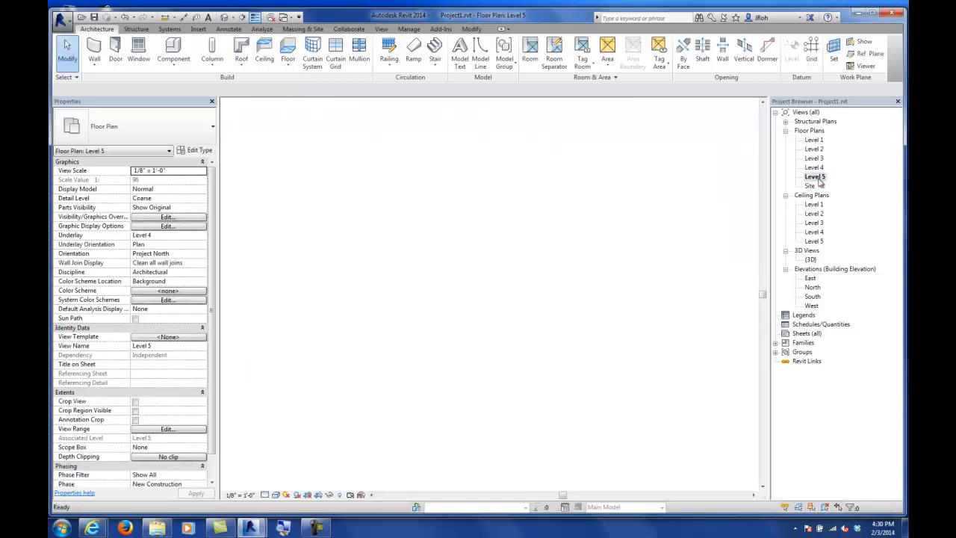
pyautogui.scroll(-1, 539, 212)
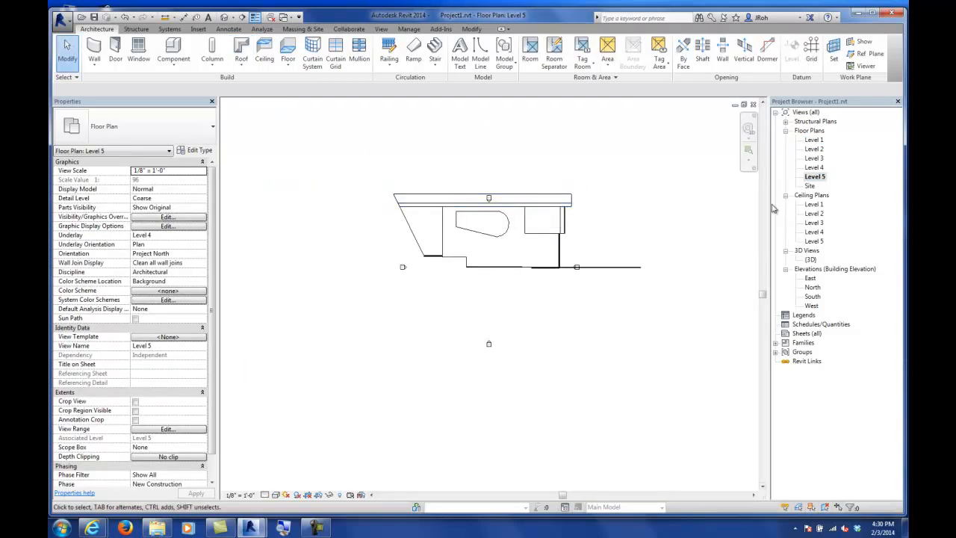
pyautogui.doubleClick(812, 259)
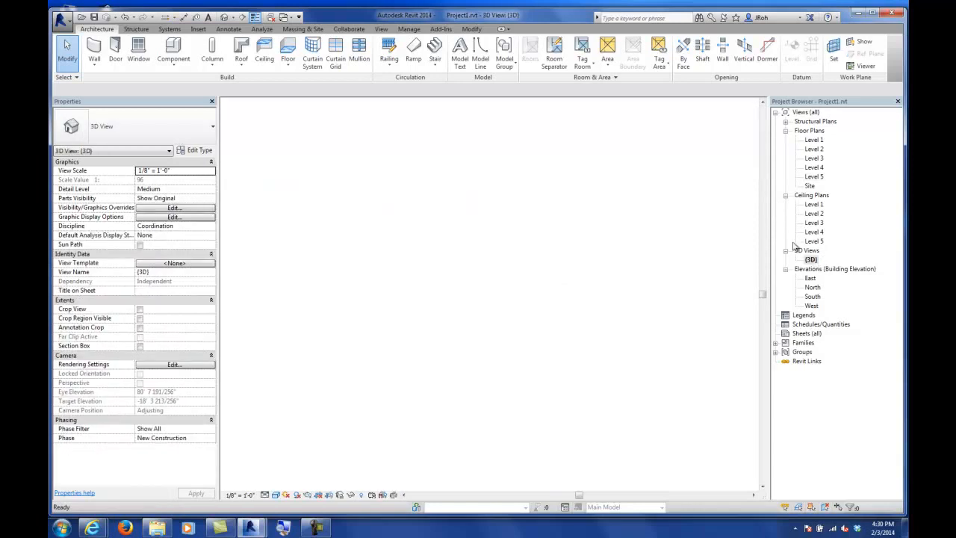
pyautogui.scroll(-5, 452, 224)
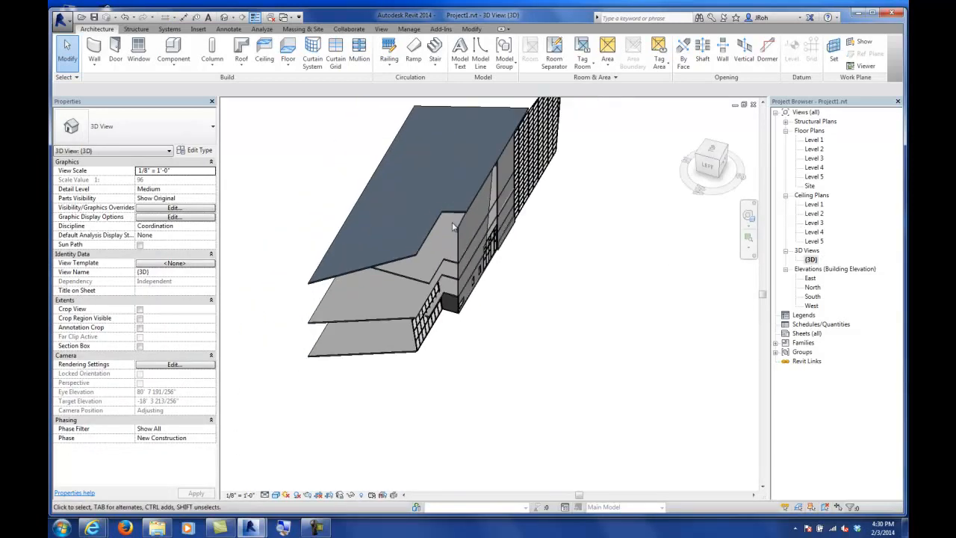
# Step: Select the roof and orbit the 3D view around it
pyautogui.click(441, 227)
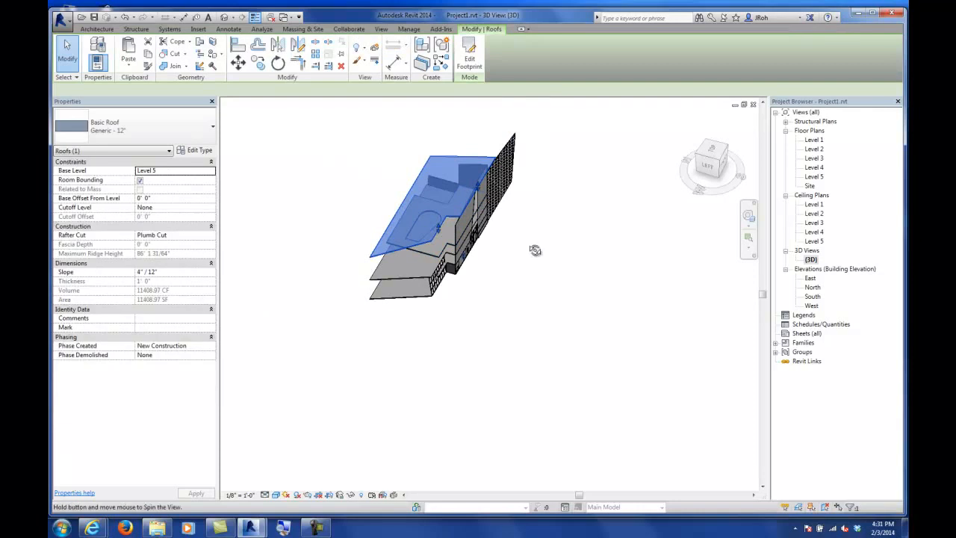
pyautogui.keyDown('shift'); pyautogui.moveTo(536, 250); pyautogui.dragTo(602, 217, button='middle'); pyautogui.keyUp('shift')
pyautogui.scroll(5, 413, 192)
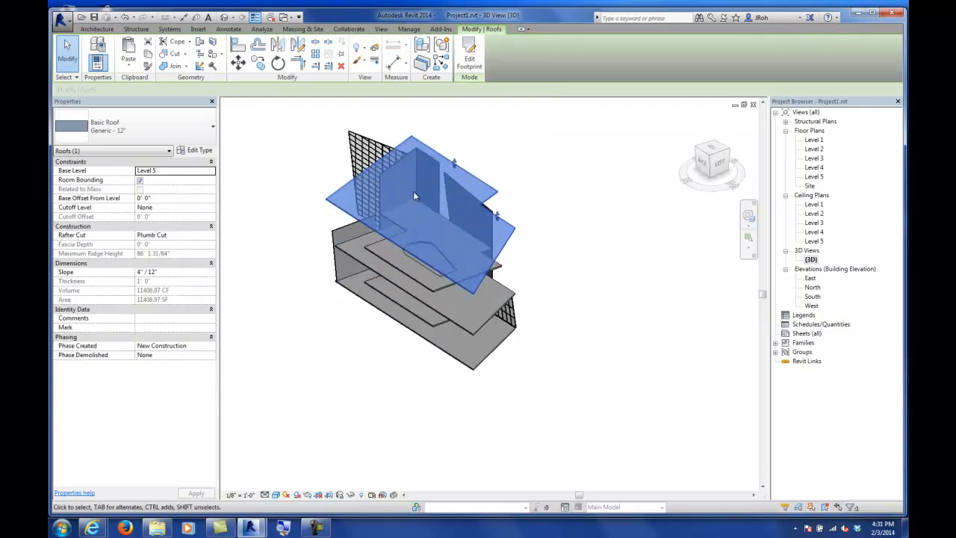
pyautogui.keyDown('shift'); pyautogui.moveTo(460, 246); pyautogui.dragTo(448, 223, button='middle'); pyautogui.keyUp('shift')
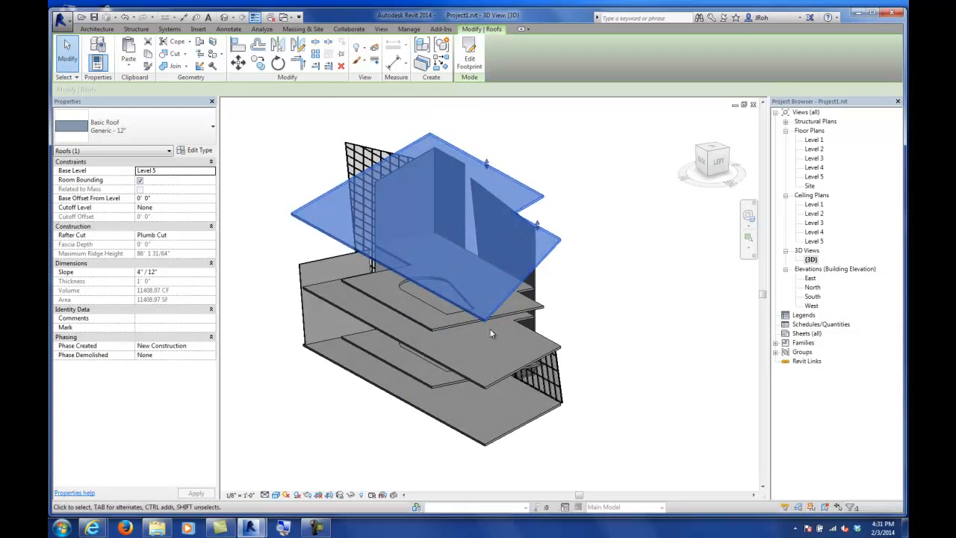
# Step: Temporarily hide the selected roof, then reset the temporary hide/isolate
pyautogui.click(351, 496)
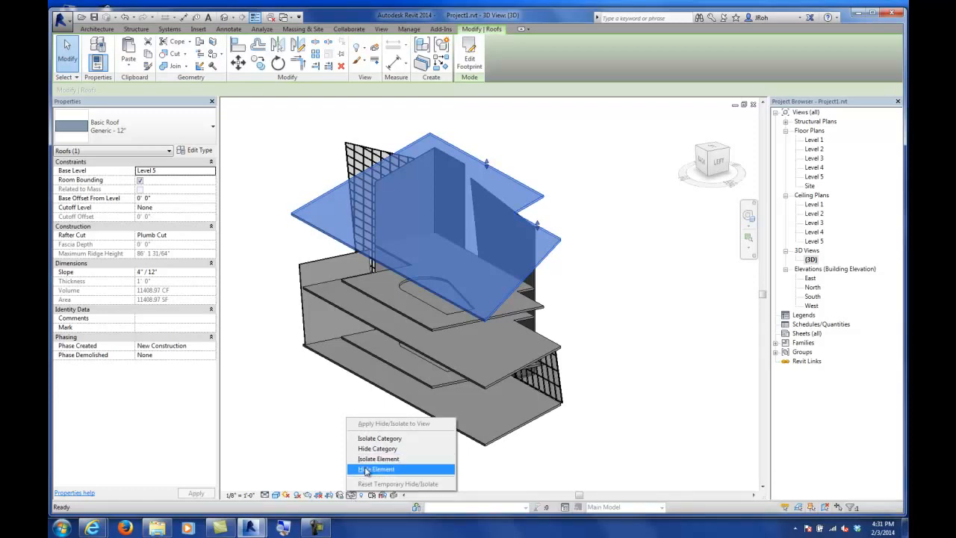
pyautogui.click(366, 469)
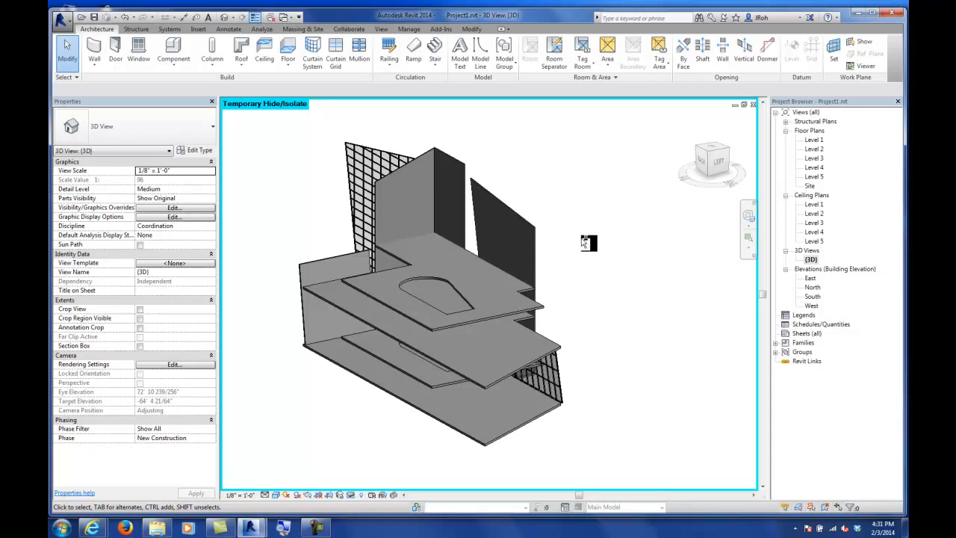
pyautogui.click(350, 494)
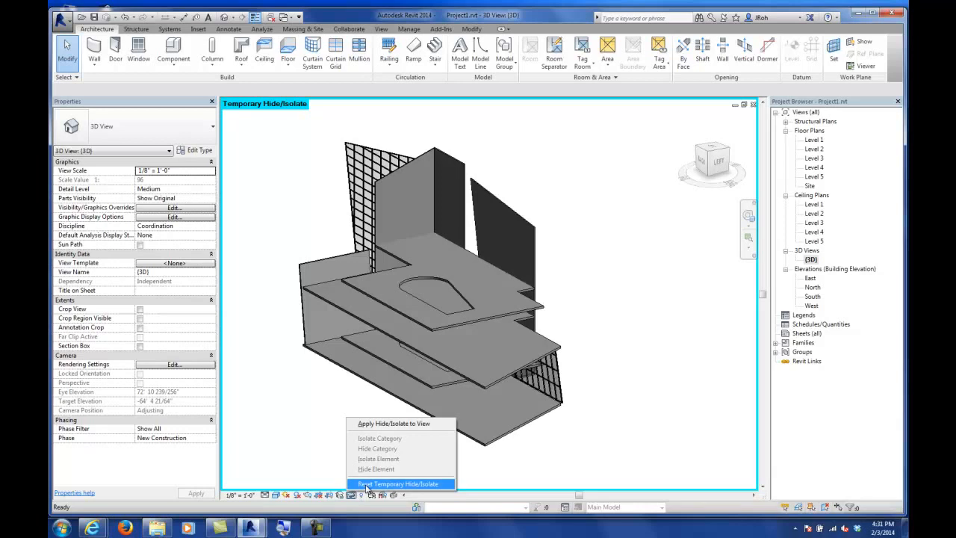
pyautogui.click(365, 485)
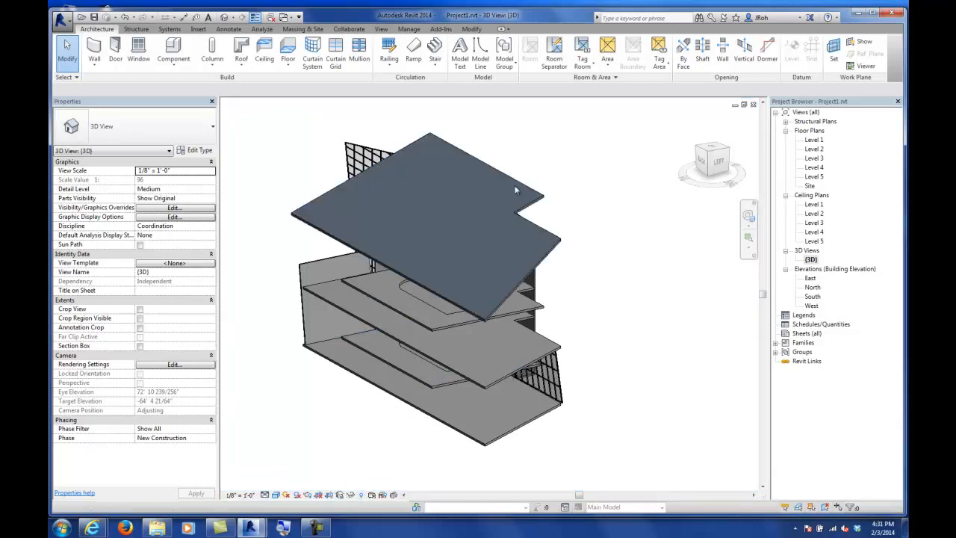
# Step: Hide the roof element in the 3D view
pyautogui.click(535, 206)
pyautogui.rightClick(536, 204)
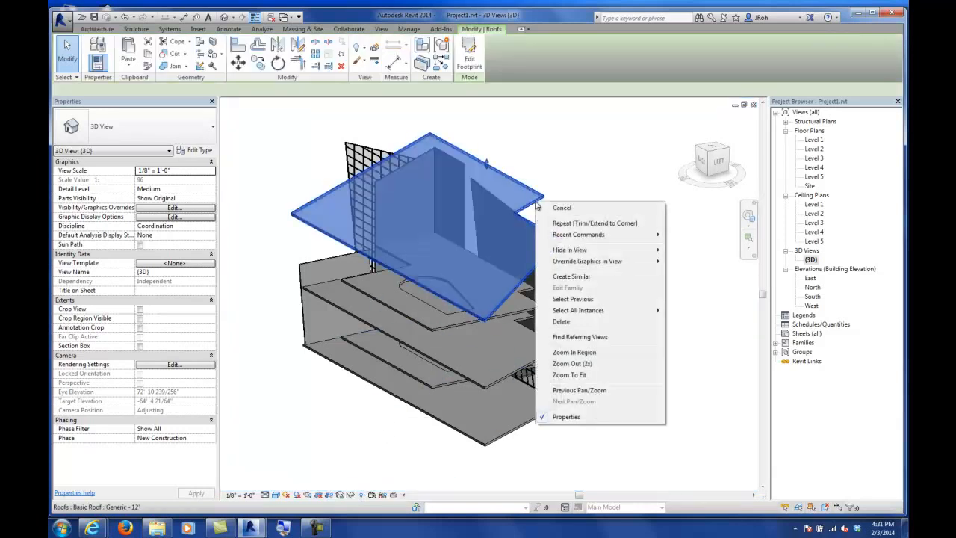
pyautogui.moveTo(563, 254)
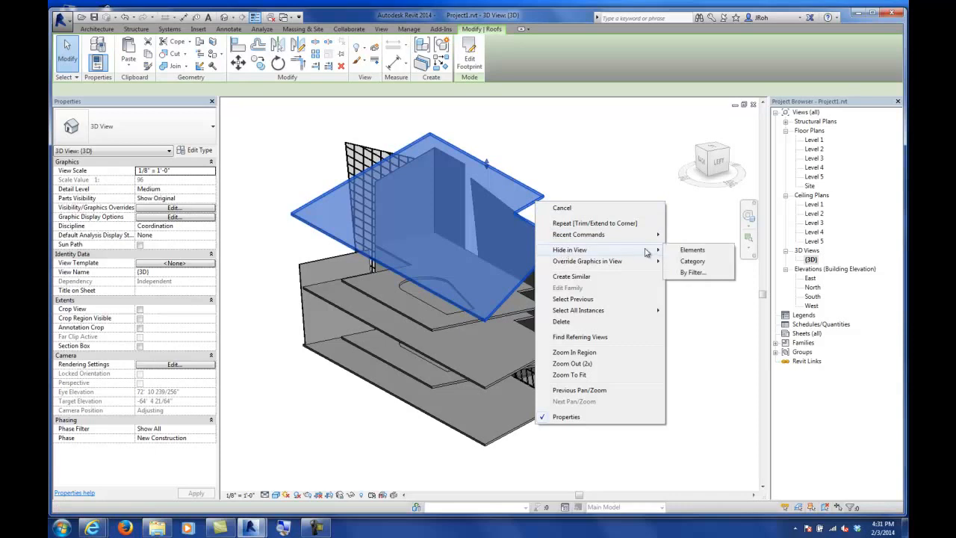
pyautogui.click(679, 254)
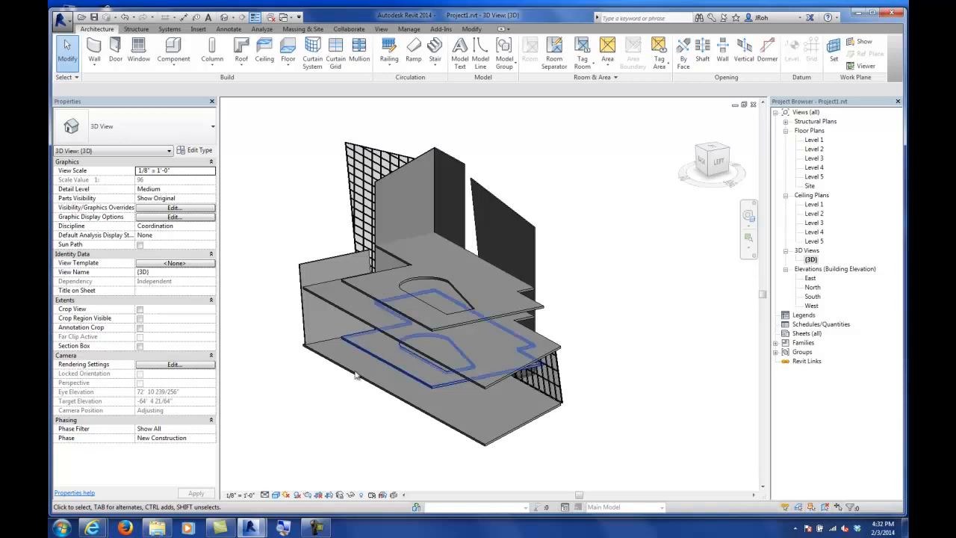
# Step: Reveal hidden elements, unhide the roof, and exit reveal mode
pyautogui.click(363, 496)
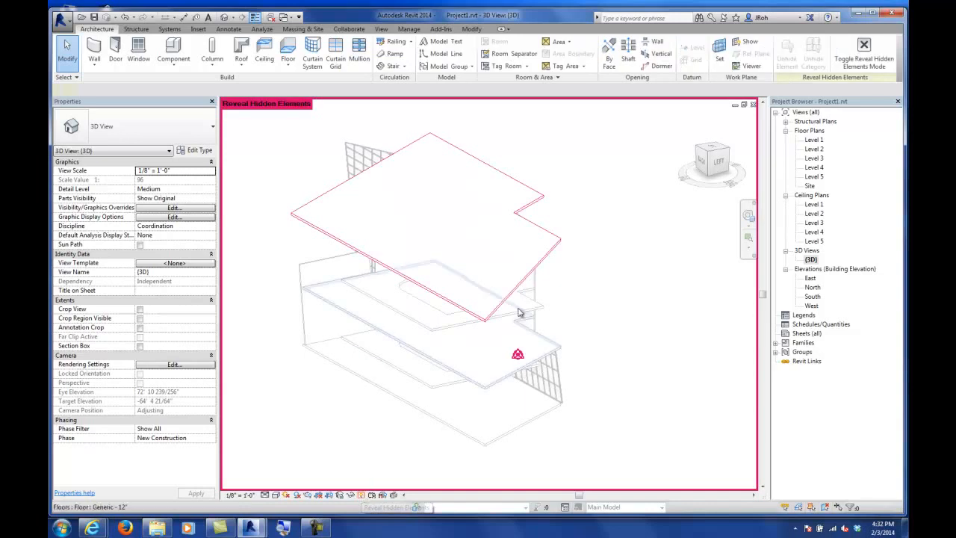
pyautogui.click(542, 198)
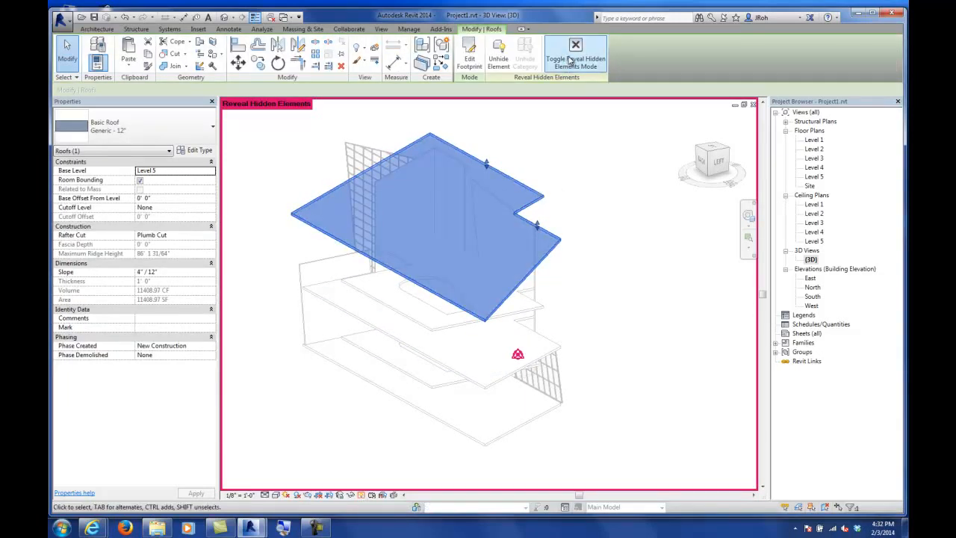
pyautogui.click(560, 166)
pyautogui.click(361, 497)
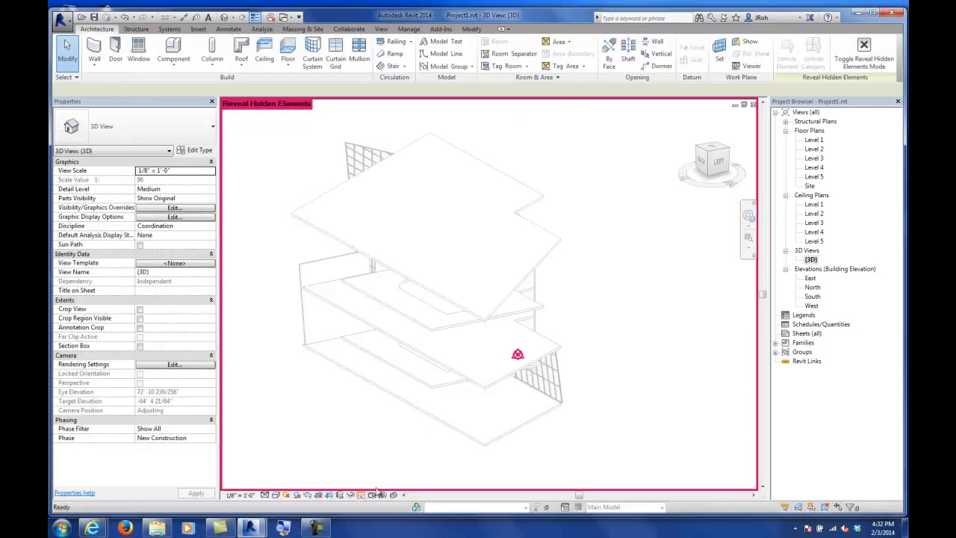
# Step: Select the roof in the 3D view and temporarily hide it
pyautogui.click(528, 207)
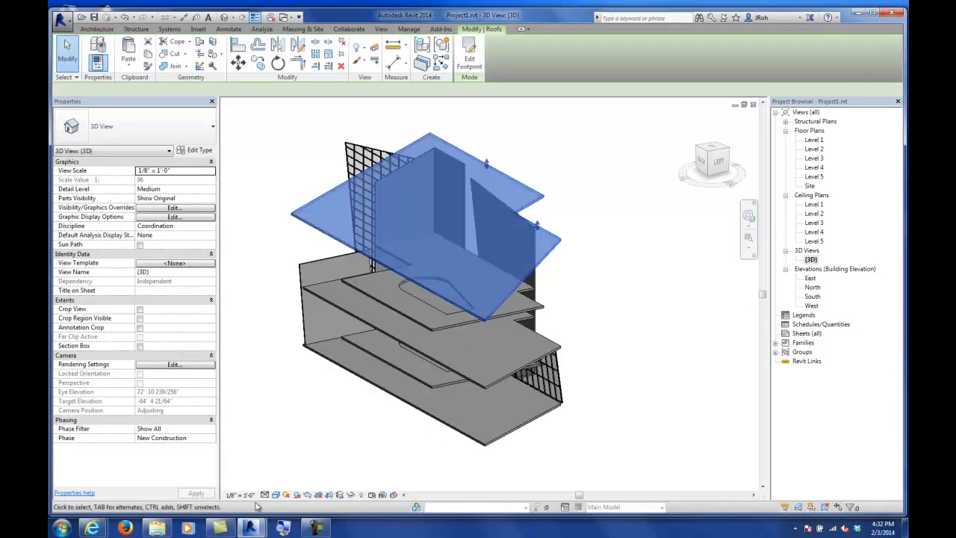
pyautogui.click(350, 495)
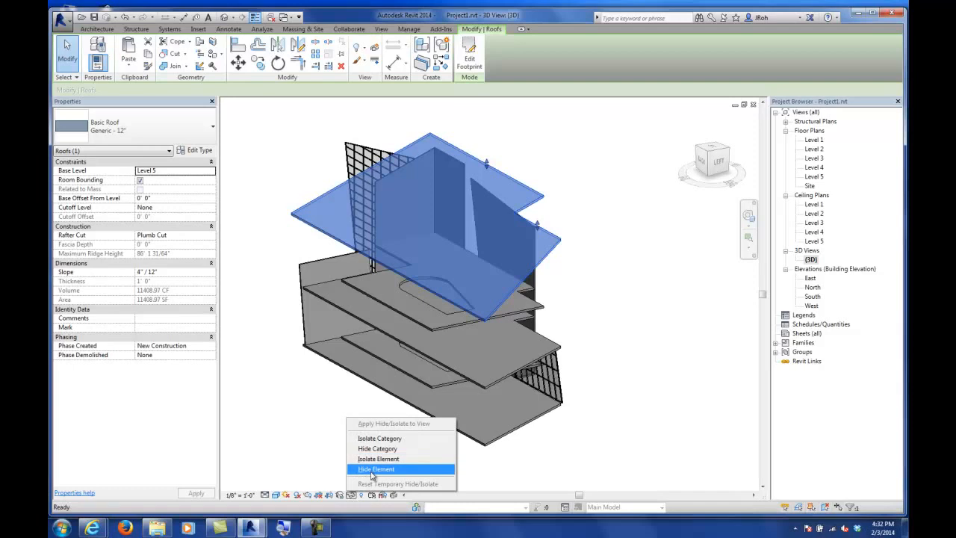
pyautogui.click(376, 470)
# Step: Open the Level 5 floor plan, select the roof there and temporarily hide it
pyautogui.doubleClick(812, 177)
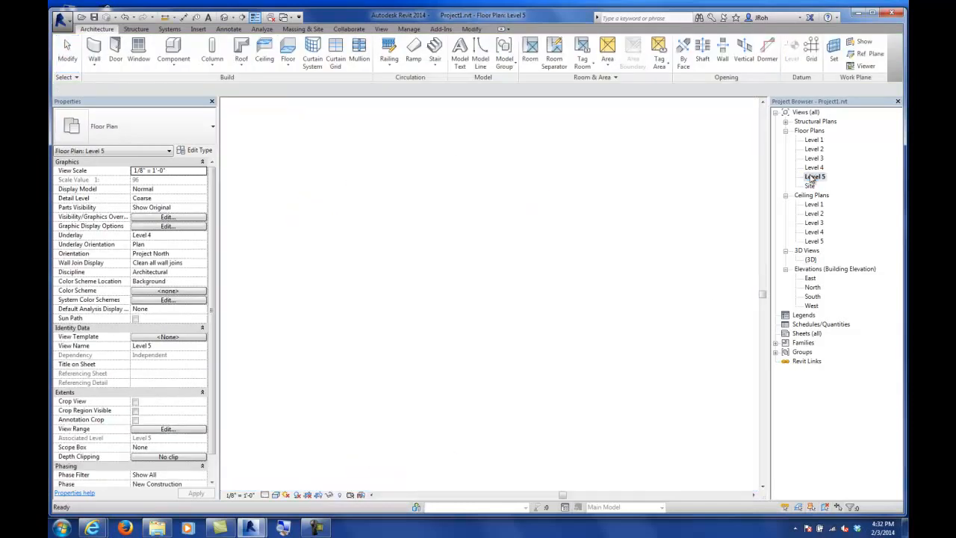
pyautogui.scroll(3, 430, 209)
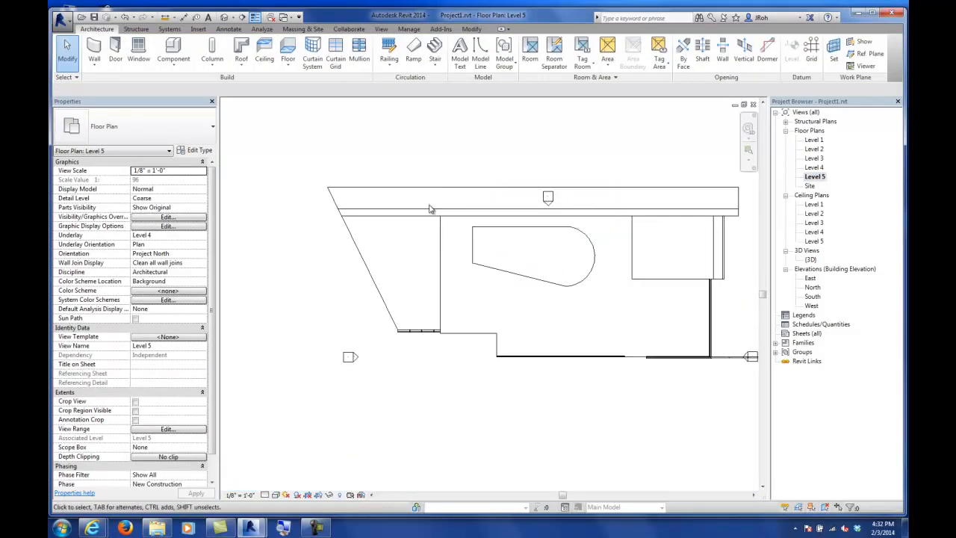
pyautogui.click(430, 209)
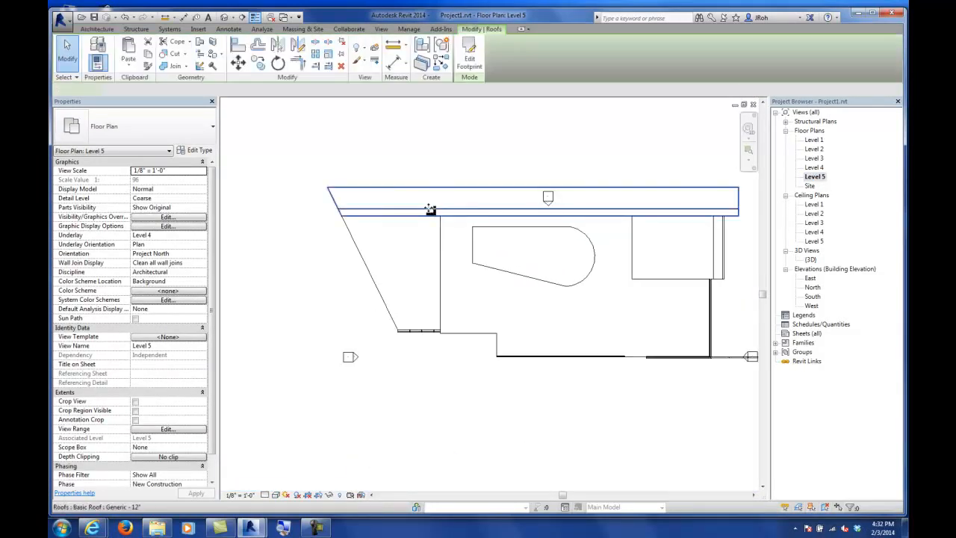
pyautogui.click(328, 495)
pyautogui.click(340, 471)
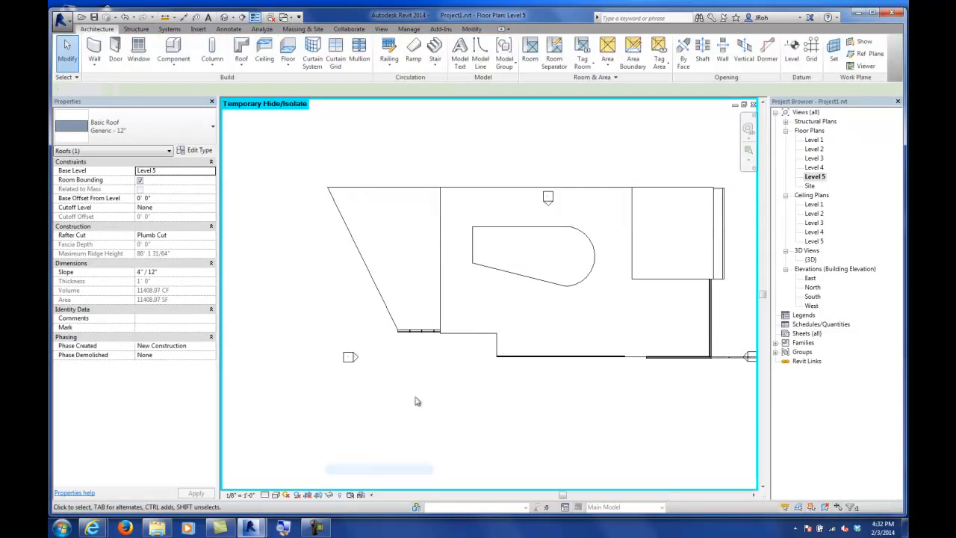
pyautogui.moveTo(491, 262); pyautogui.dragTo(461, 269, button='middle')
pyautogui.scroll(-3, 463, 269)
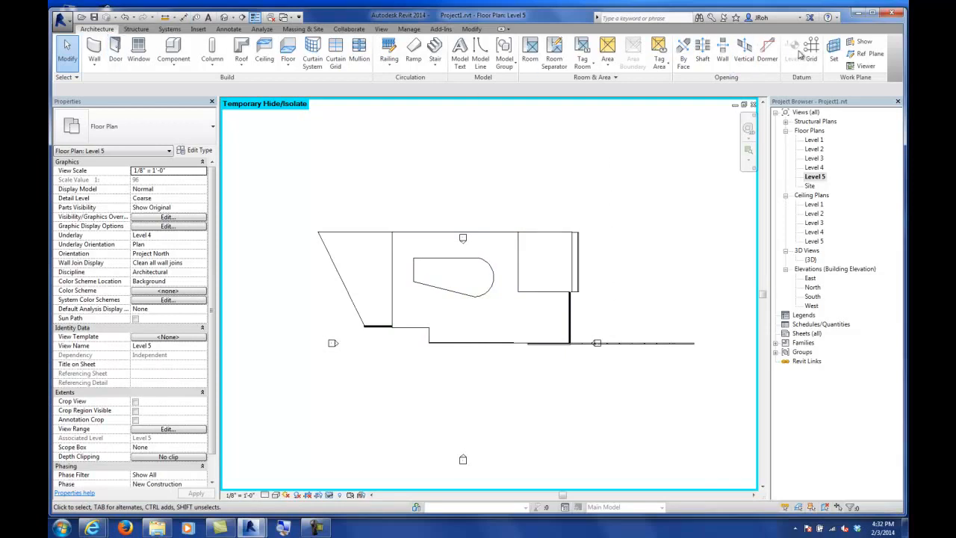
# Step: Draw a vertical reference plane just east of the building's east wall in the Level 5 plan
pyautogui.click(863, 57)
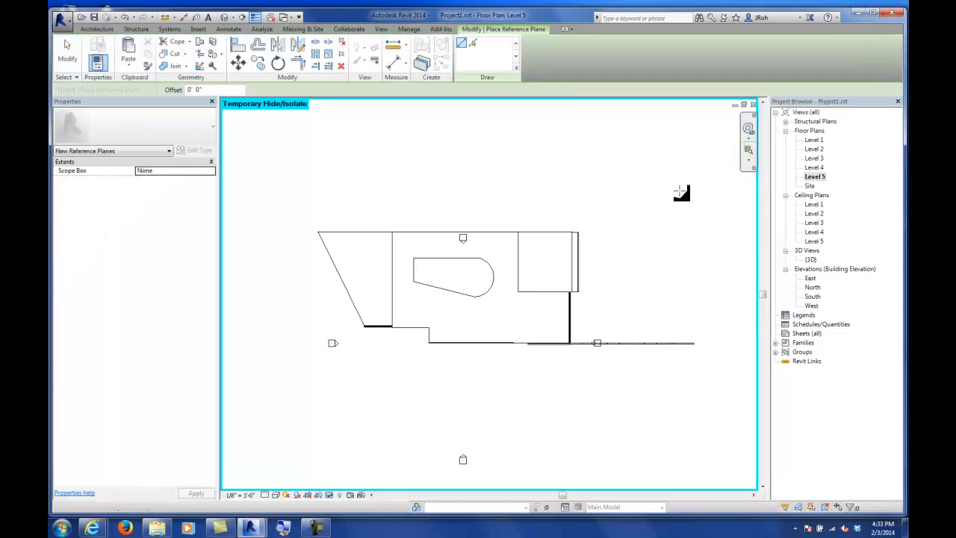
pyautogui.click(583, 200)
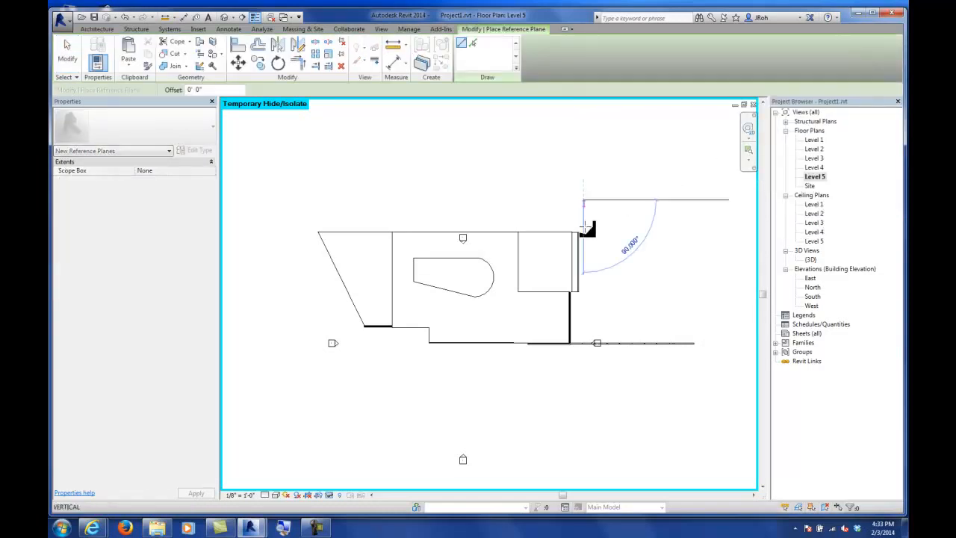
pyautogui.click(584, 393)
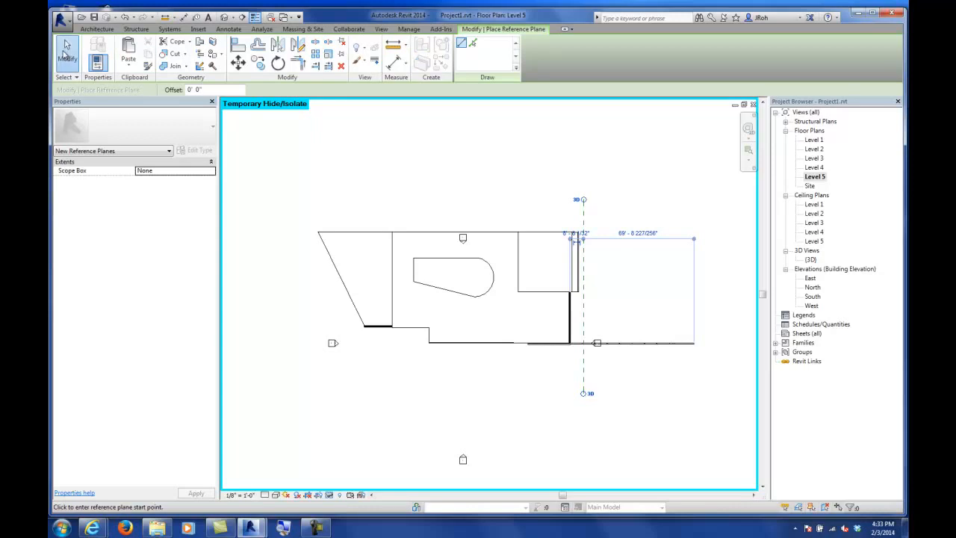
pyautogui.click(67, 53)
# Step: Select the new reference plane and name it Roof Extrusion
pyautogui.scroll(2, 598, 309)
pyautogui.scroll(2, 598, 309)
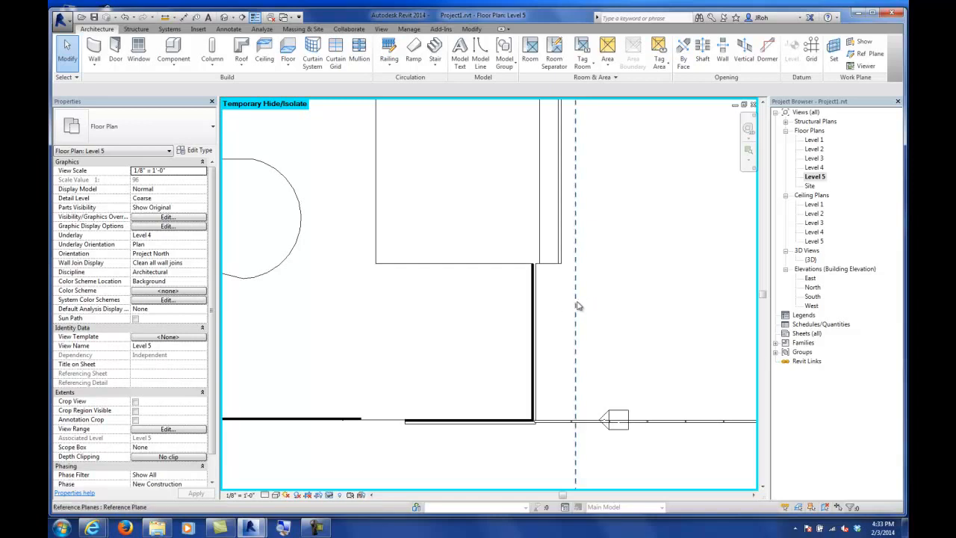
pyautogui.click(575, 305)
pyautogui.click(650, 305)
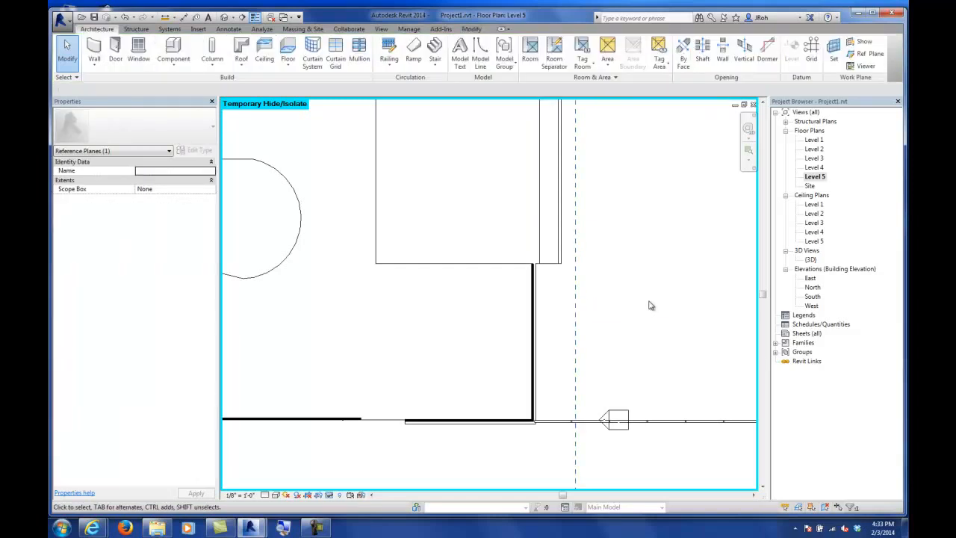
pyautogui.click(577, 266)
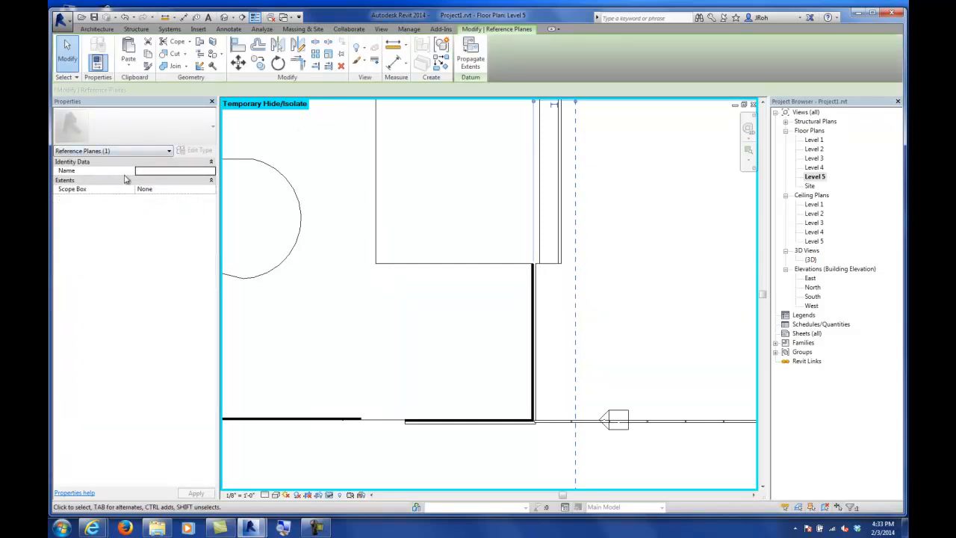
pyautogui.click(164, 171)
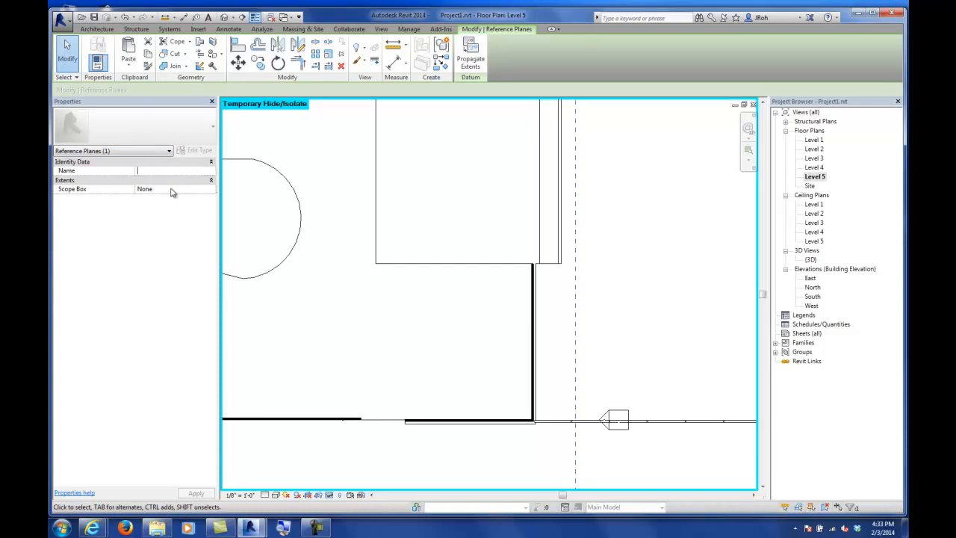
pyautogui.write('Roof Ext')
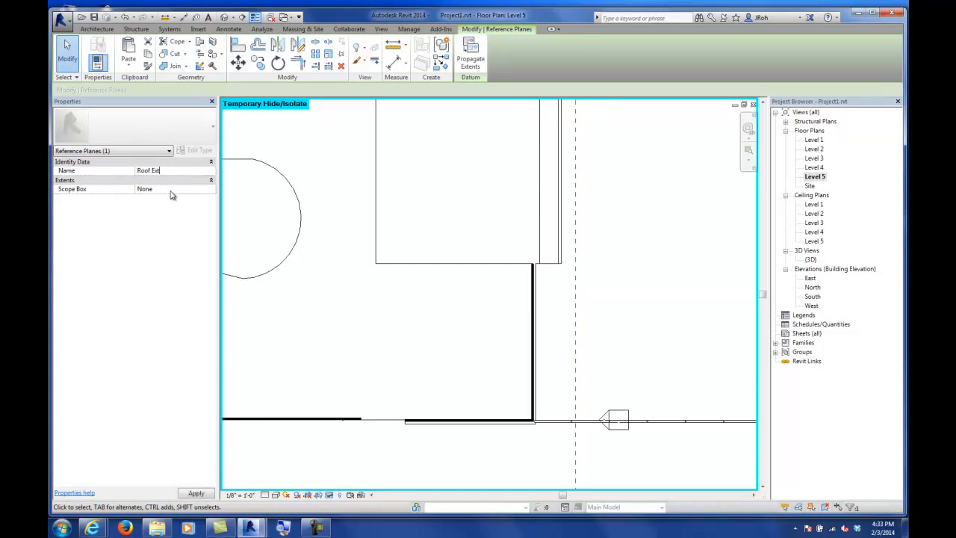
pyautogui.write('rusion')
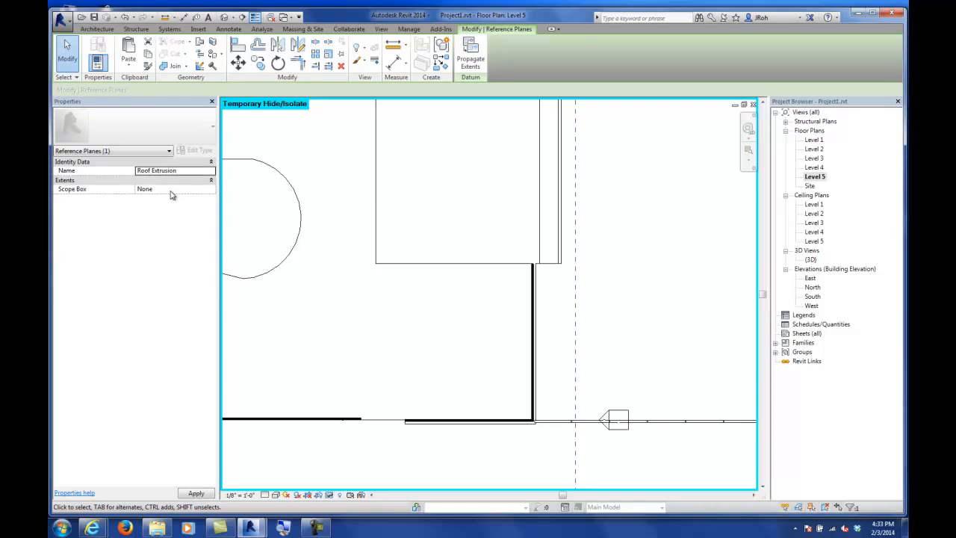
# Step: Open the East elevation from the elevation marker in the plan
pyautogui.scroll(-3, 647, 208)
pyautogui.scroll(-2, 647, 209)
pyautogui.scroll(2, 645, 207)
pyautogui.moveTo(645, 207); pyautogui.dragTo(628, 255, button='middle')
pyautogui.scroll(3, 627, 255)
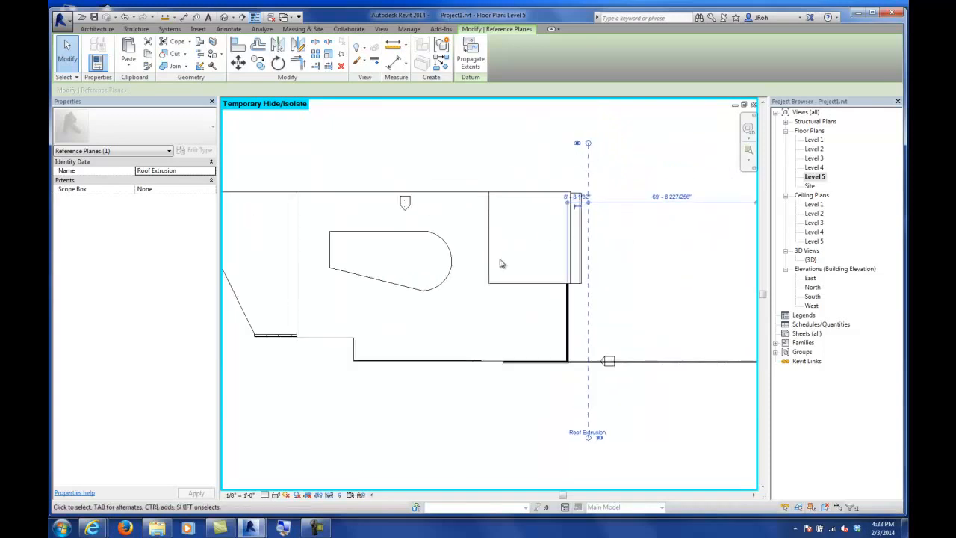
pyautogui.click(510, 173)
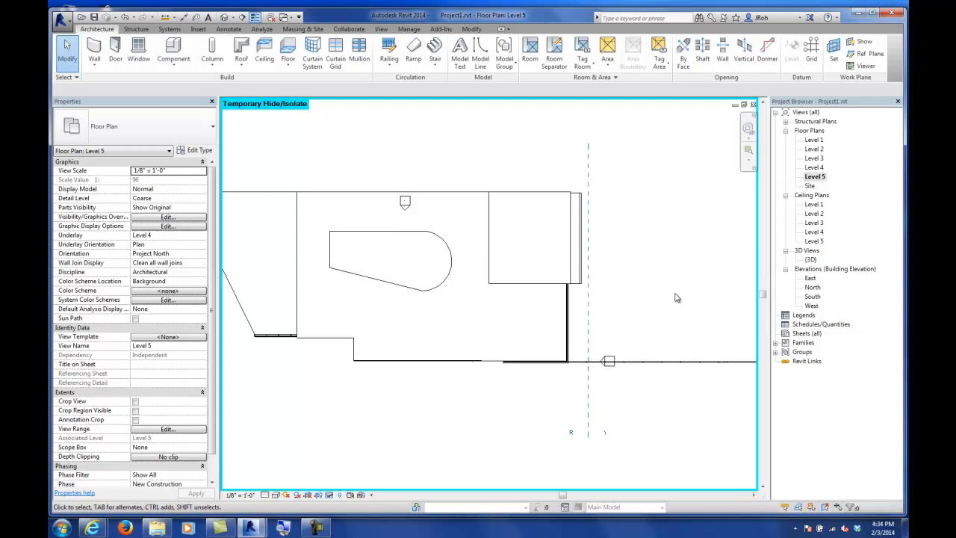
pyautogui.scroll(4, 611, 363)
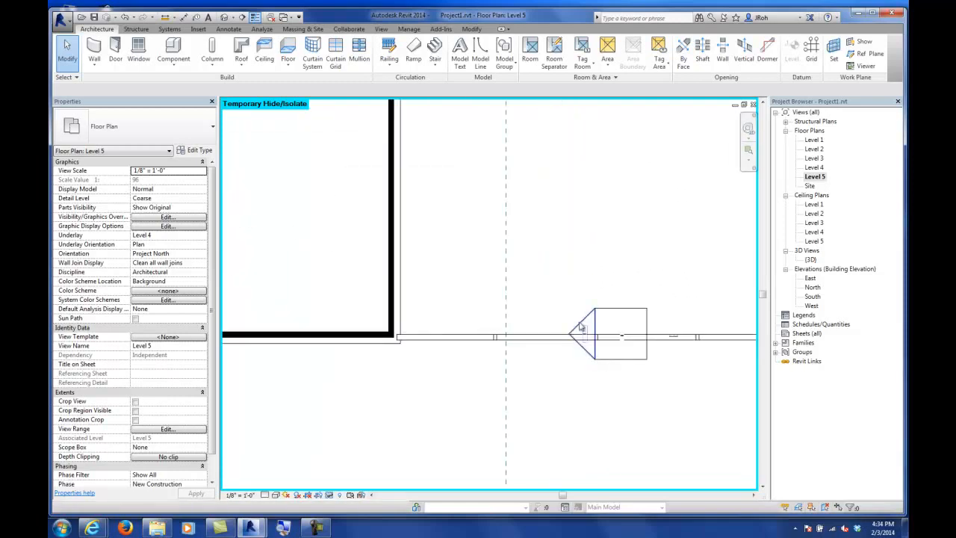
pyautogui.doubleClick(586, 323)
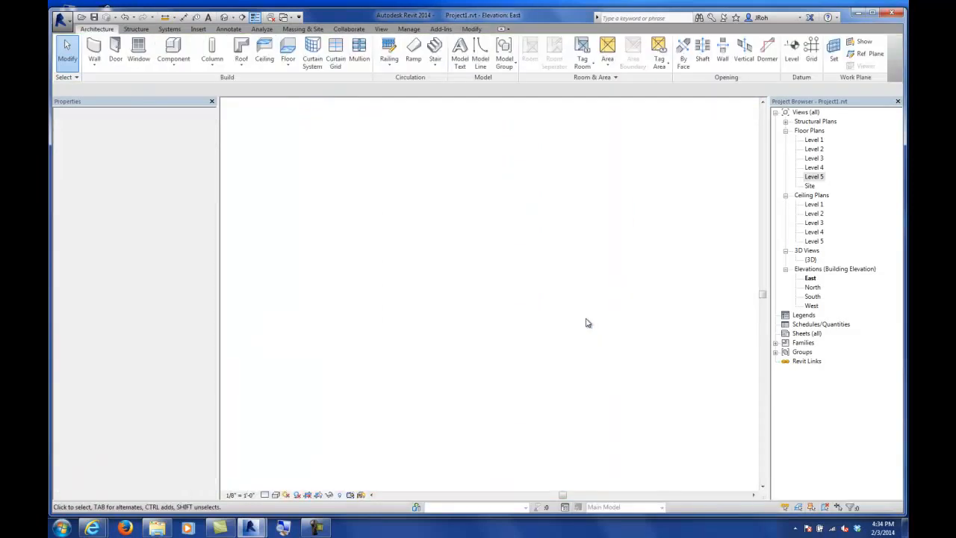
pyautogui.scroll(-2, 522, 340)
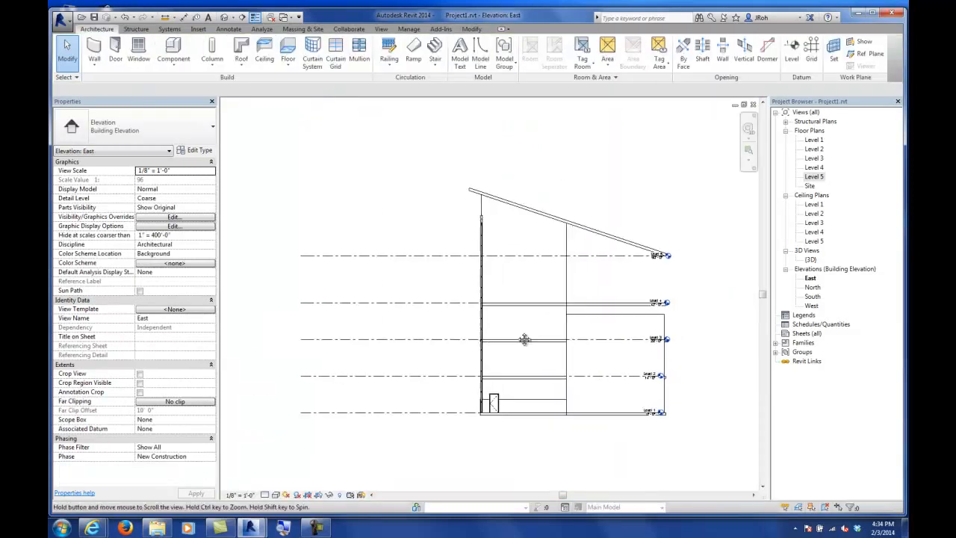
pyautogui.scroll(5, 499, 273)
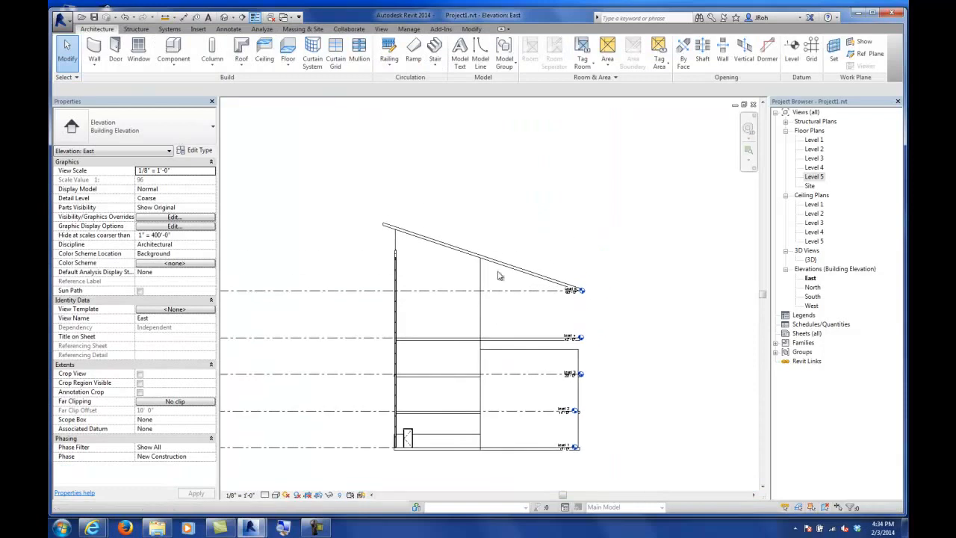
# Step: Select the sloped roof in the East elevation and temporarily hide it
pyautogui.click(500, 303)
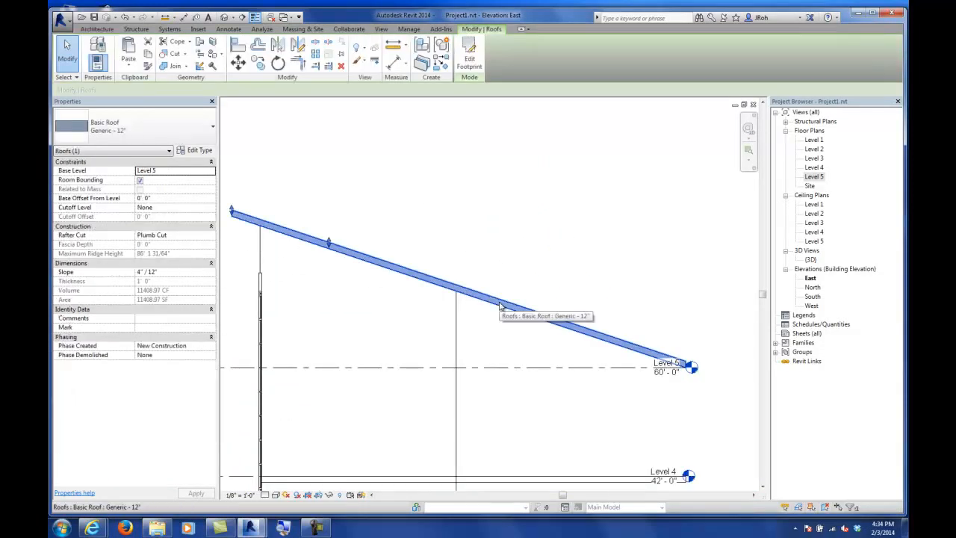
pyautogui.click(329, 495)
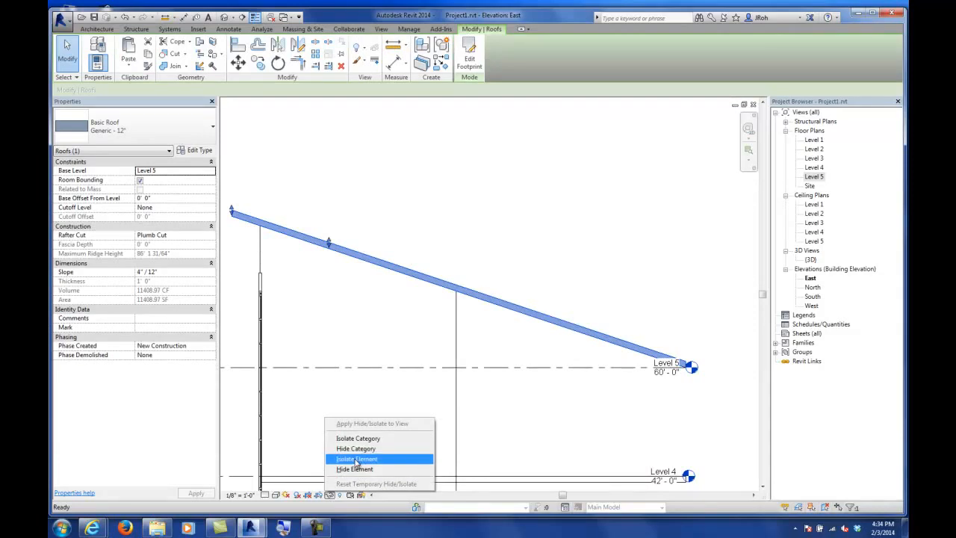
pyautogui.click(357, 468)
# Step: Start a Roof by Extrusion on the Roof Extrusion reference plane, with Level 5 as reference level and 0' 0" offset
pyautogui.moveTo(391, 239); pyautogui.dragTo(421, 244, button='middle')
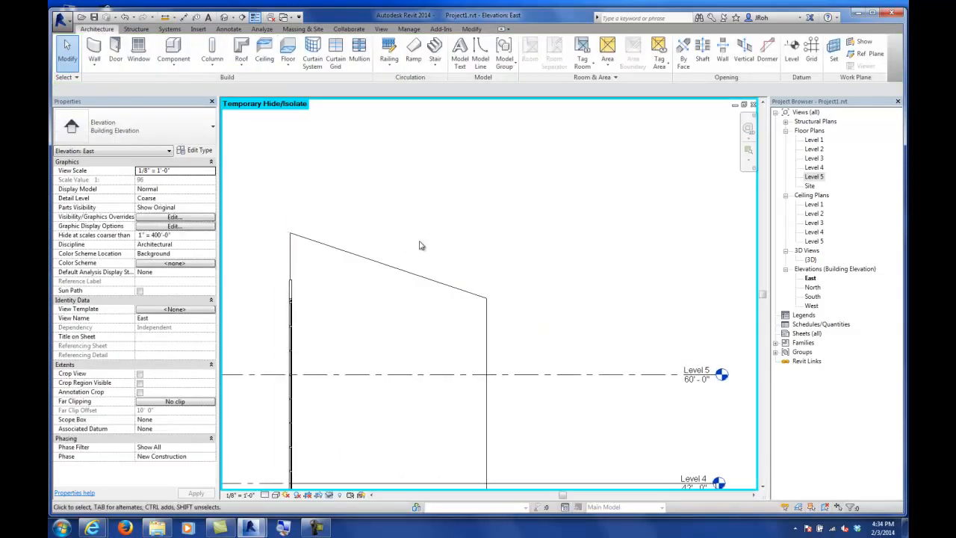
pyautogui.click(242, 68)
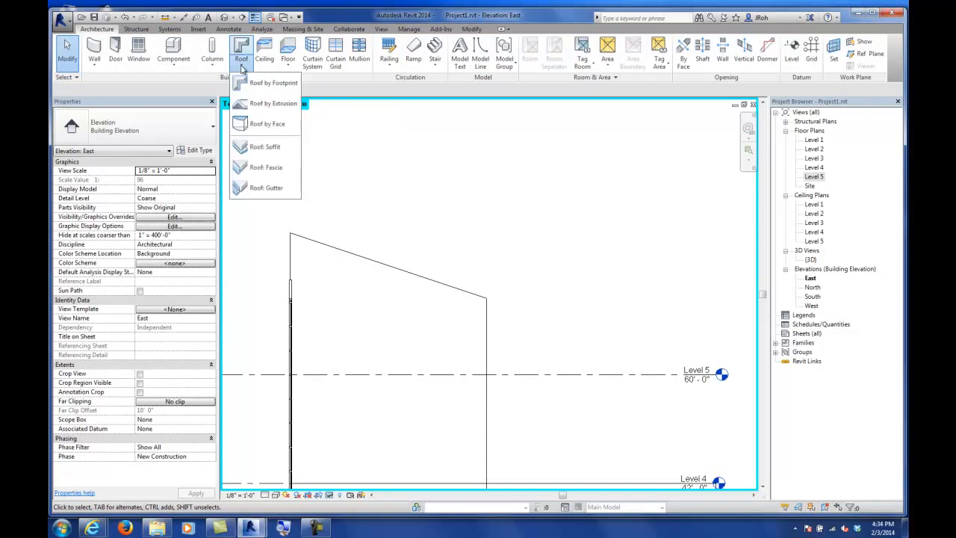
pyautogui.click(262, 103)
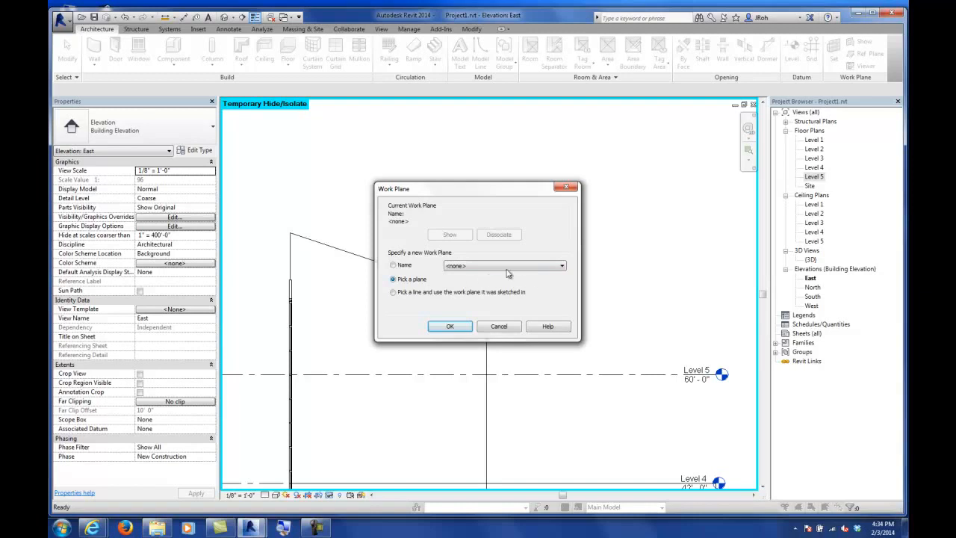
pyautogui.click(505, 266)
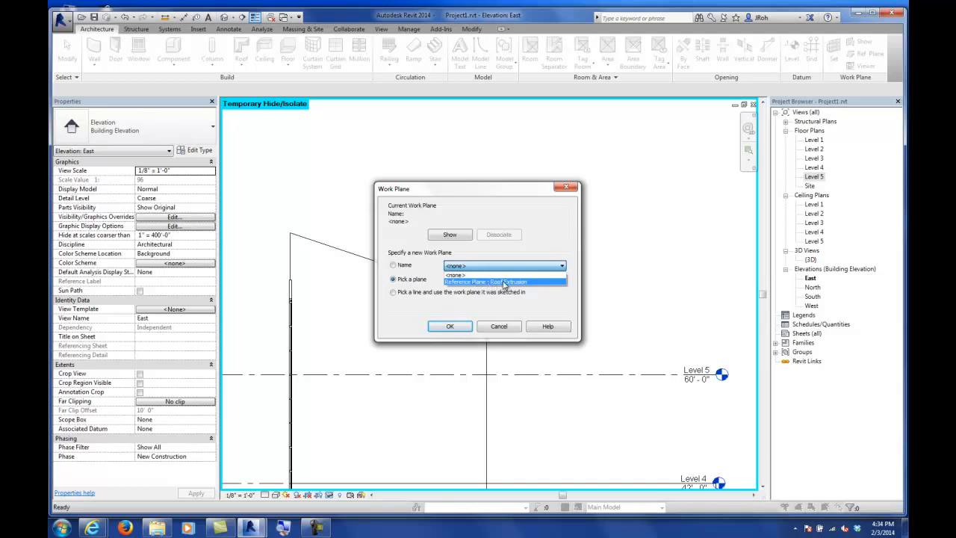
pyautogui.click(505, 281)
pyautogui.click(447, 328)
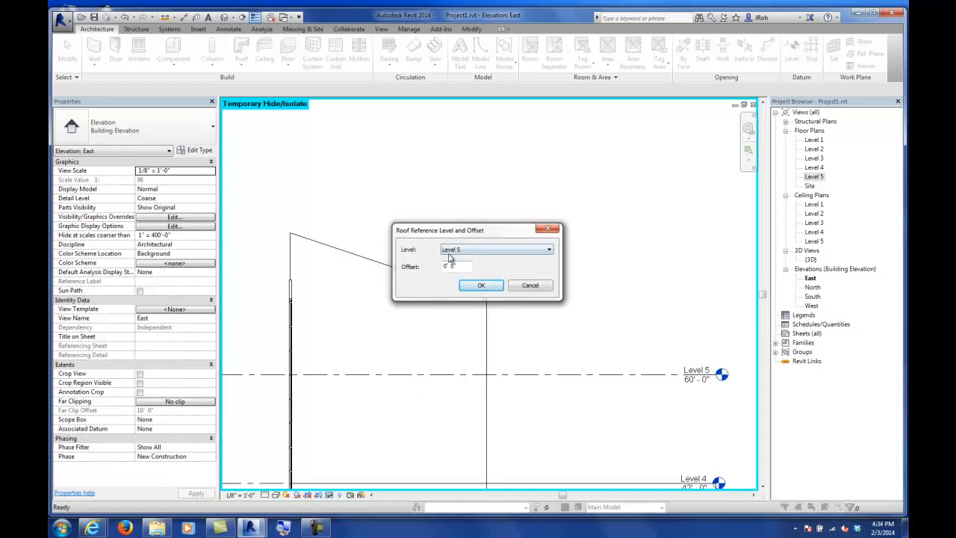
pyautogui.click(481, 285)
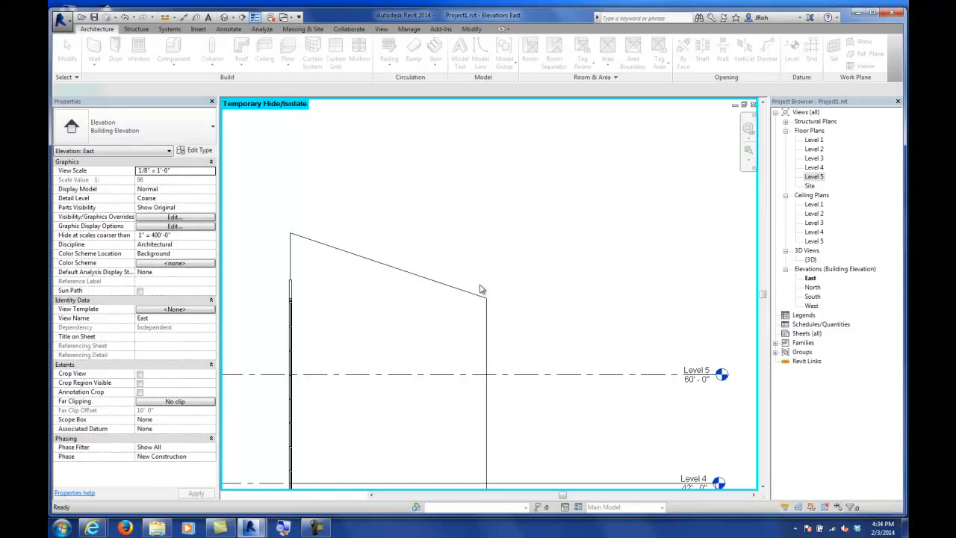
# Step: Sketch a start-end-radius arc profile rising from Level 5 over the building, radius about 46' 6"
pyautogui.moveTo(434, 341)
pyautogui.mouseDown(button='middle')
pyautogui.moveTo(510, 262)
pyautogui.moveTo(434, 254)
pyautogui.mouseUp(button='middle')
pyautogui.click(485, 54)
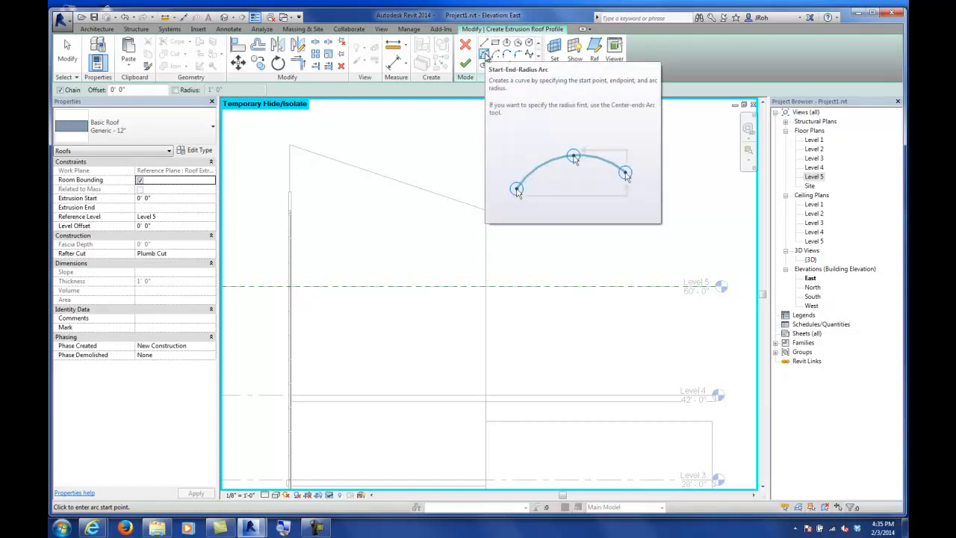
pyautogui.click(264, 285)
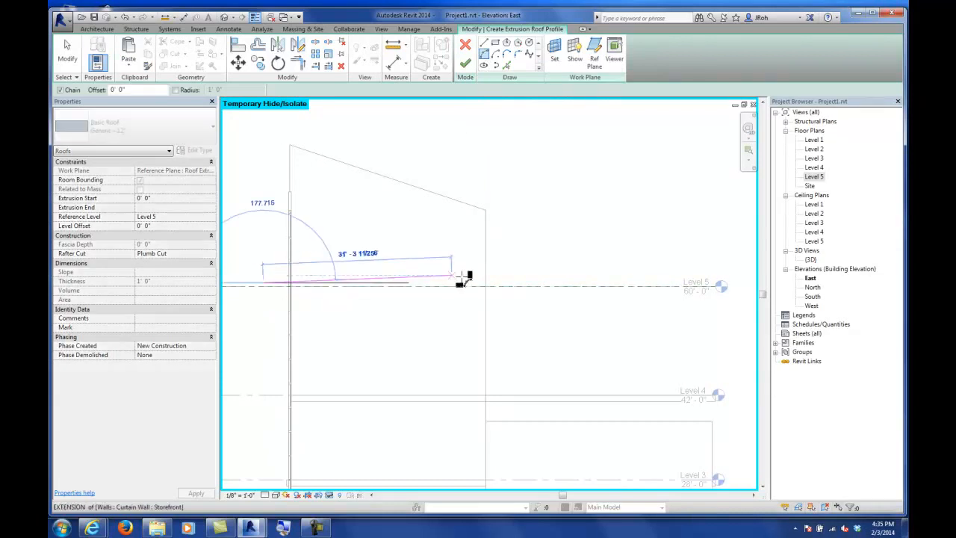
pyautogui.click(664, 190)
pyautogui.click(474, 154)
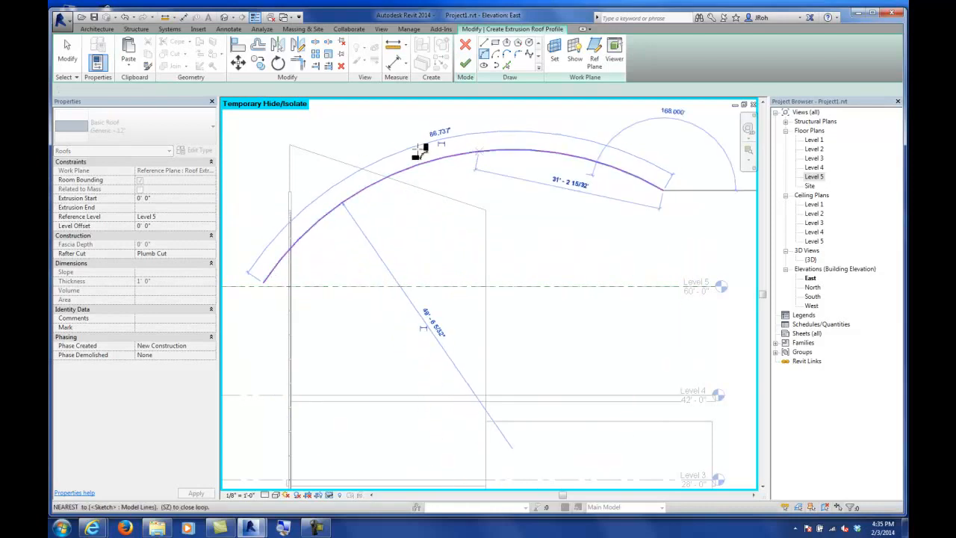
pyautogui.click(67, 52)
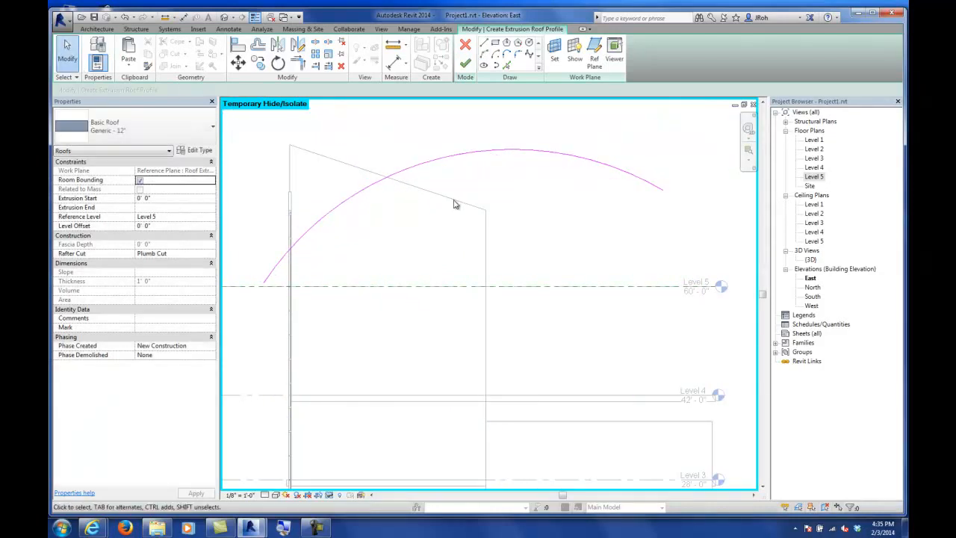
# Step: Finish the extrusion roof sketch
pyautogui.scroll(-3, 453, 209)
pyautogui.scroll(-2, 455, 213)
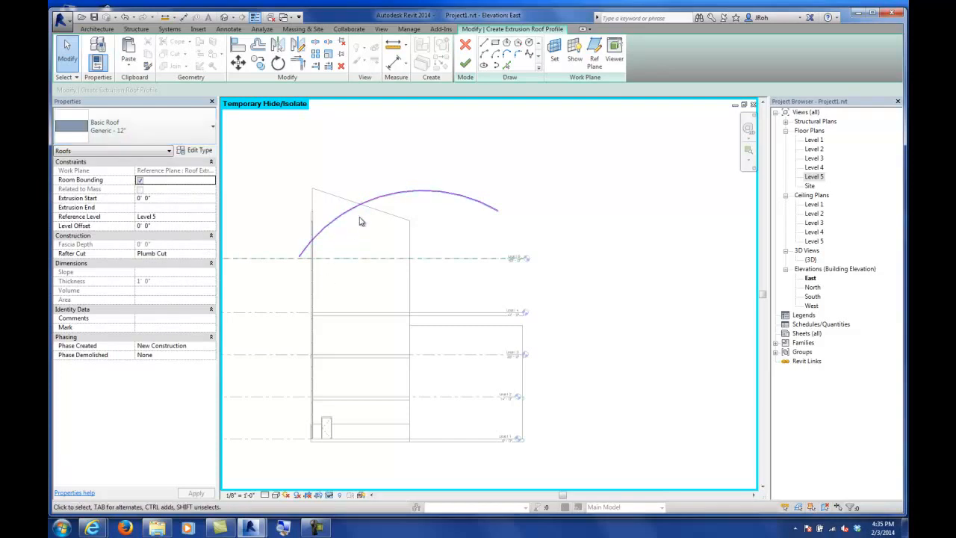
pyautogui.click(465, 64)
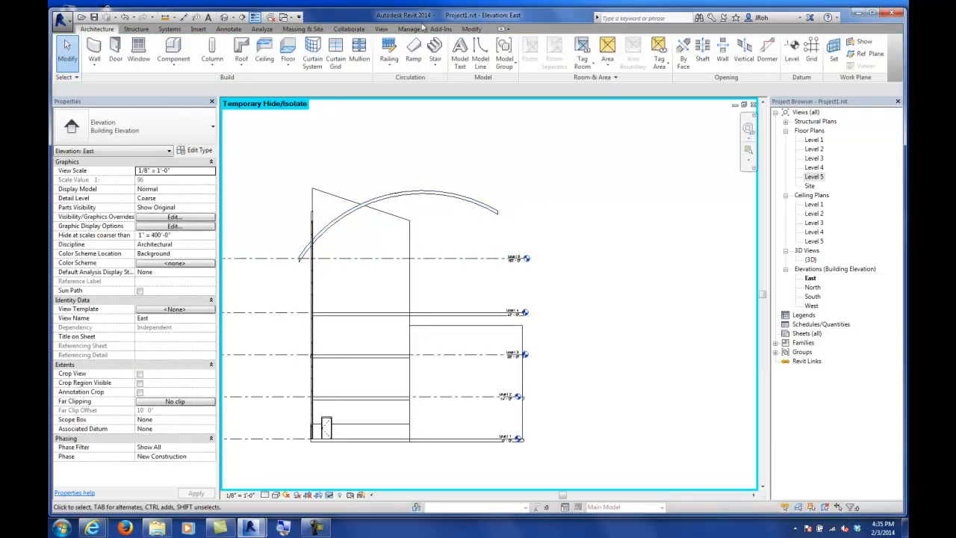
# Step: Open the 3D view and lengthen the curved extrusion roof by dragging its extrusion end to about -154'
pyautogui.doubleClick(811, 260)
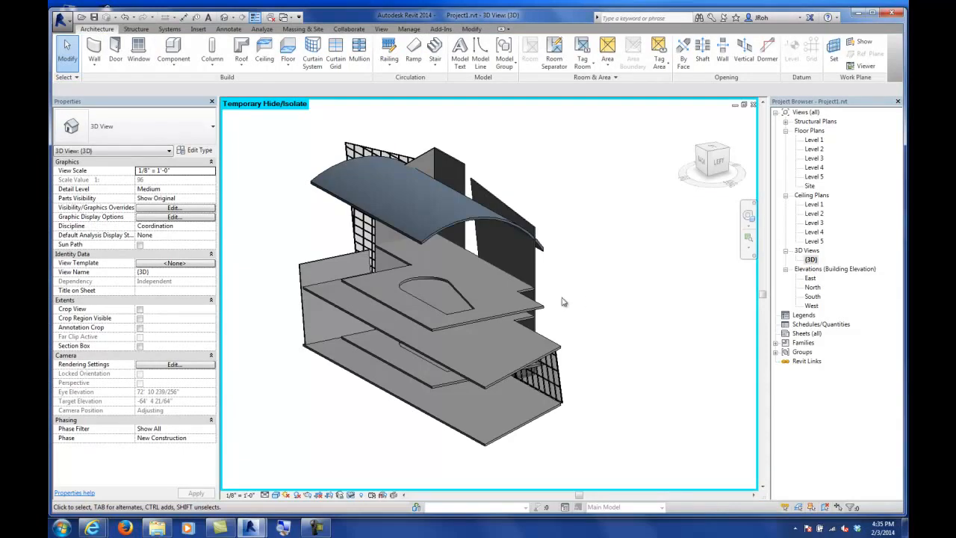
pyautogui.click(431, 239)
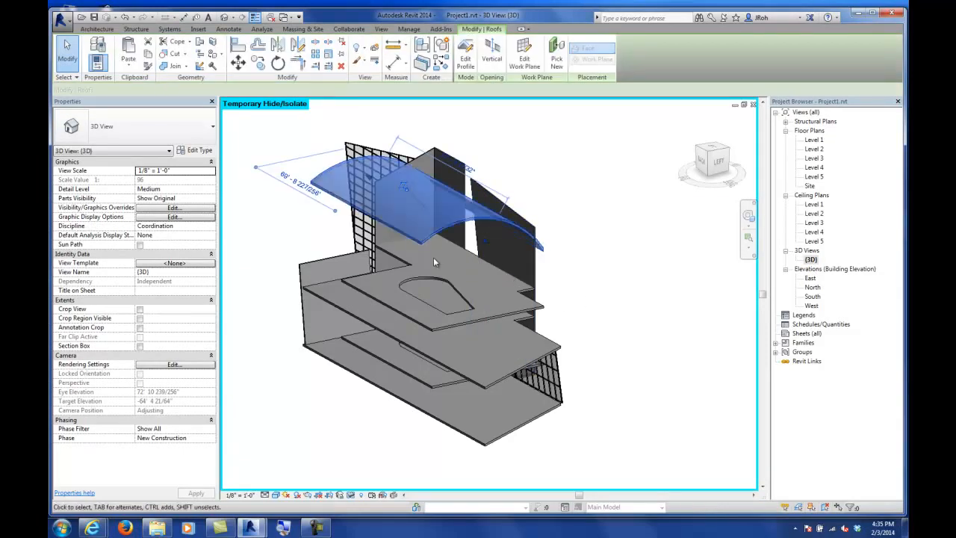
pyautogui.keyDown('shift'); pyautogui.moveTo(435, 262); pyautogui.dragTo(554, 335, button='middle'); pyautogui.keyUp('shift')
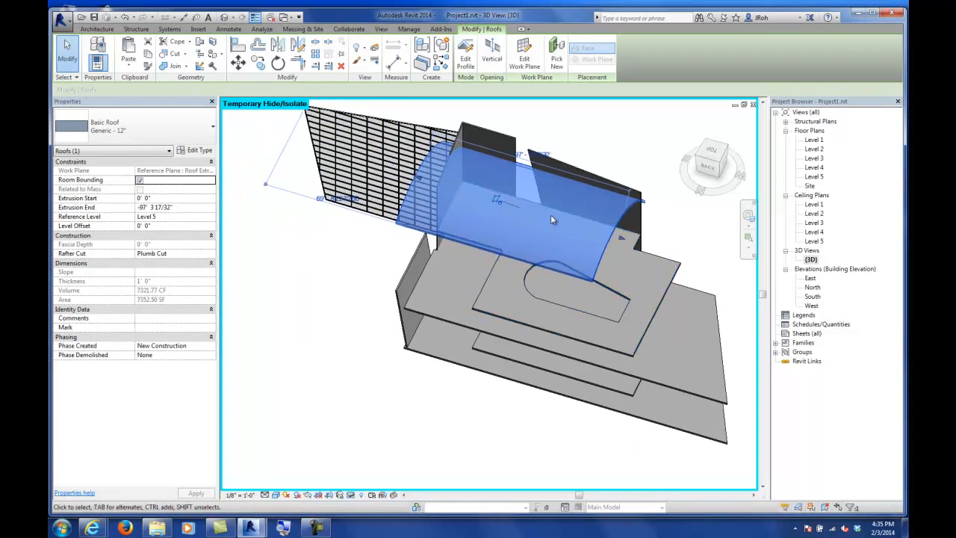
pyautogui.moveTo(626, 240); pyautogui.dragTo(685, 313)
pyautogui.moveTo(687, 322); pyautogui.dragTo(552, 310, button='middle')
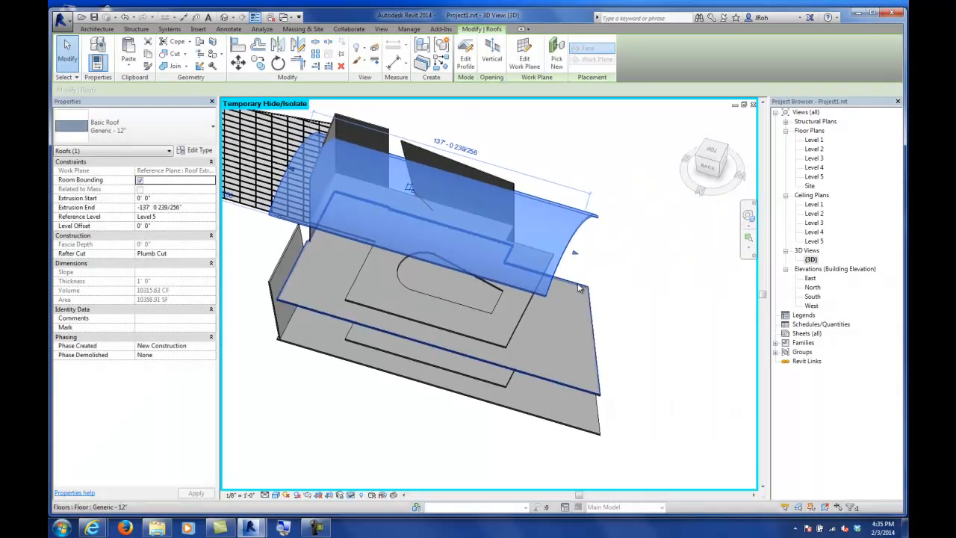
pyautogui.moveTo(574, 253); pyautogui.dragTo(604, 264)
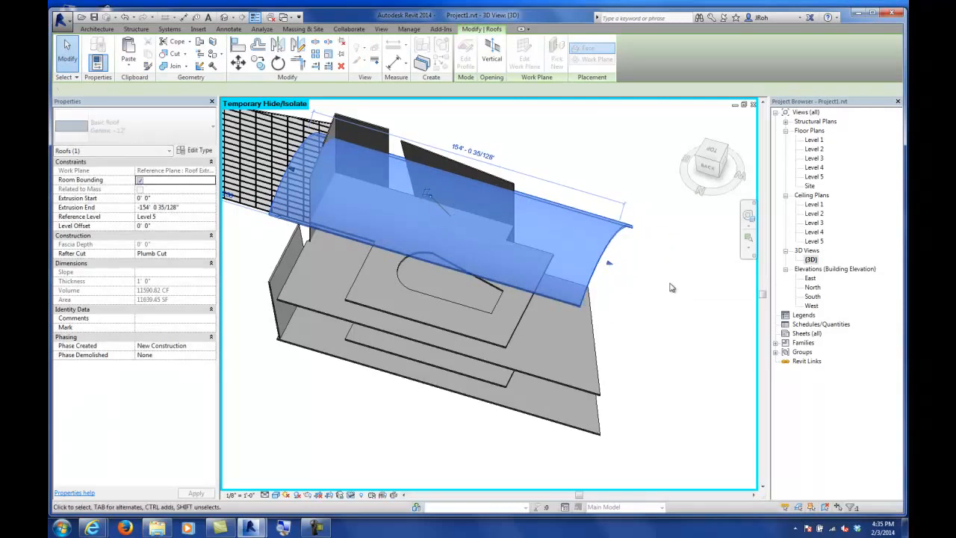
# Step: Orbit and zoom around the 3D model to examine the roof and the storefront curtain wall
pyautogui.click(670, 287)
pyautogui.keyDown('shift'); pyautogui.moveTo(594, 322); pyautogui.dragTo(513, 241, button='middle'); pyautogui.keyUp('shift')
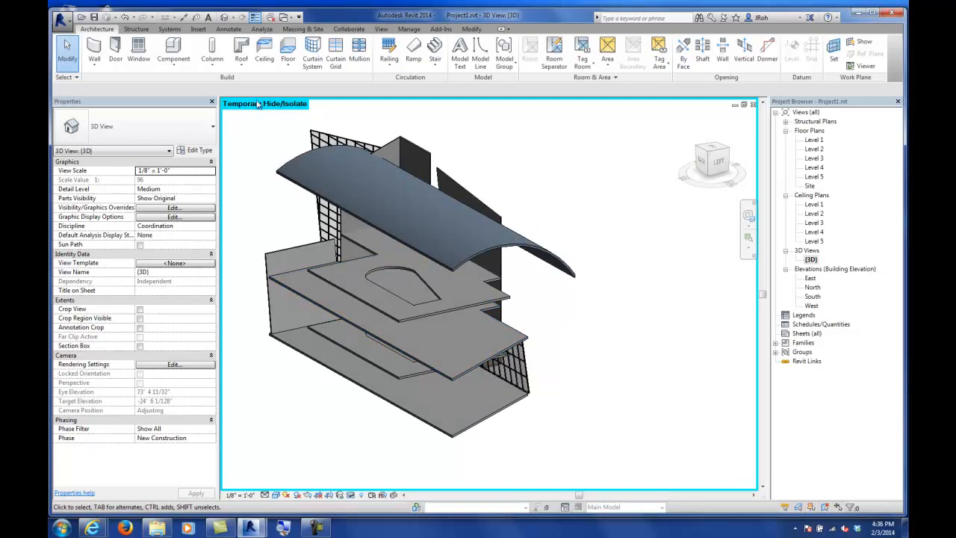
pyautogui.click(293, 68)
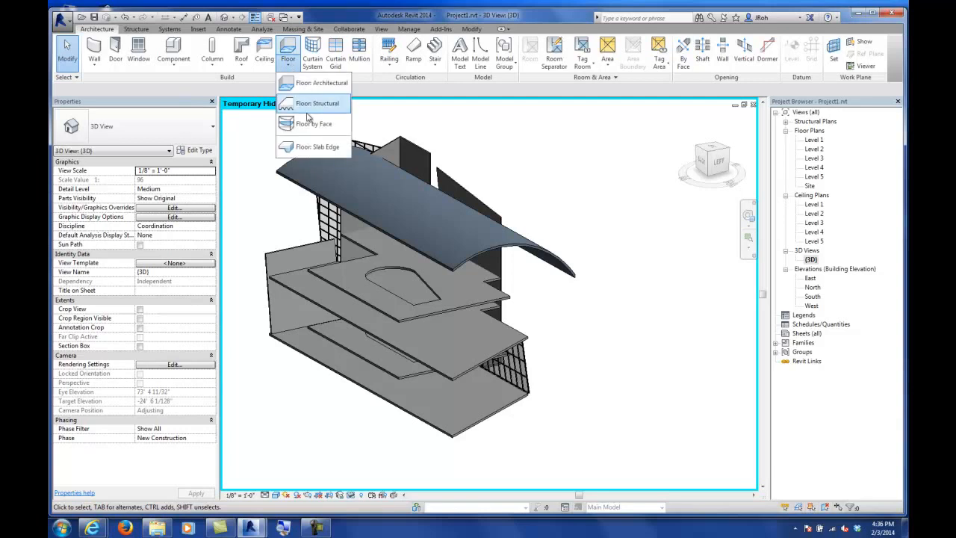
pyautogui.press('Escape')
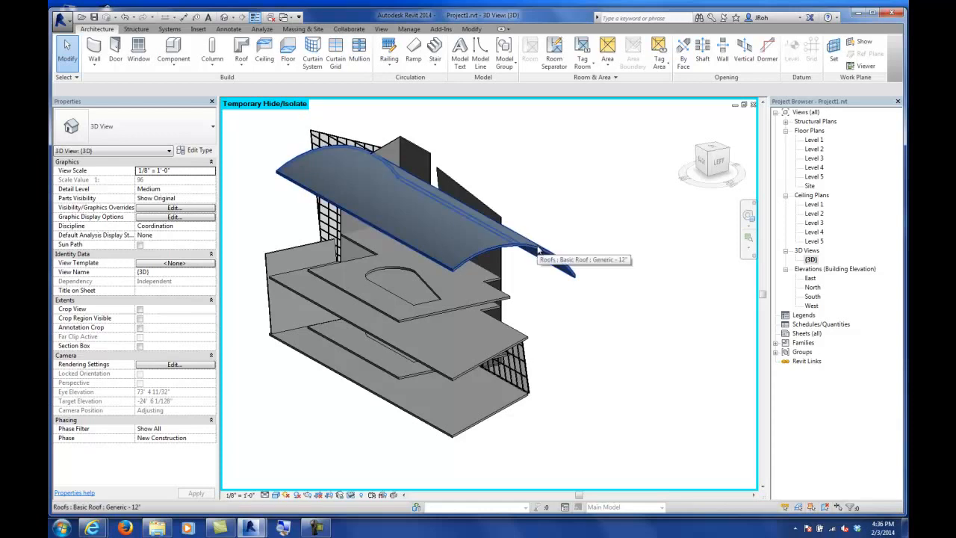
pyautogui.click(530, 386)
pyautogui.keyDown('shift'); pyautogui.moveTo(548, 395); pyautogui.dragTo(425, 384, button='middle'); pyautogui.keyUp('shift')
pyautogui.scroll(1, 514, 378)
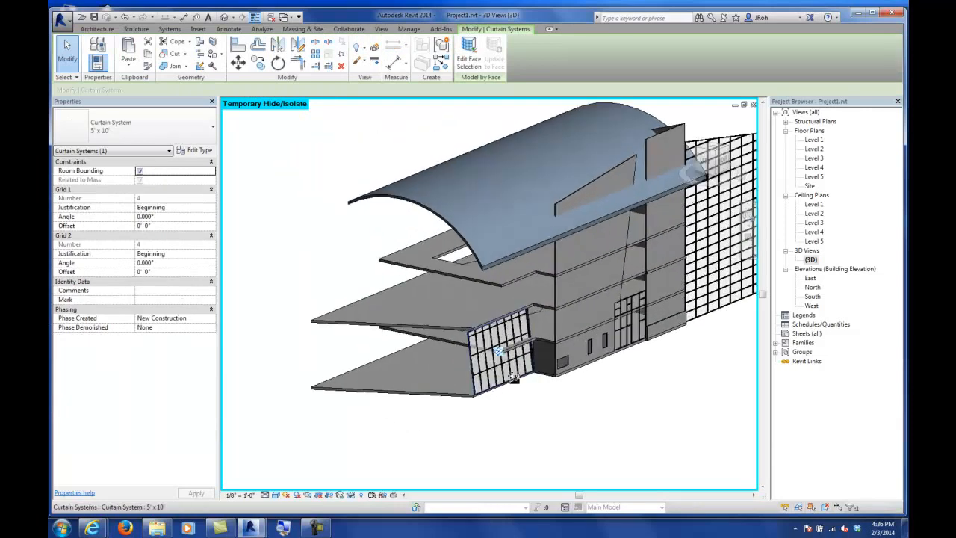
pyautogui.scroll(3, 513, 377)
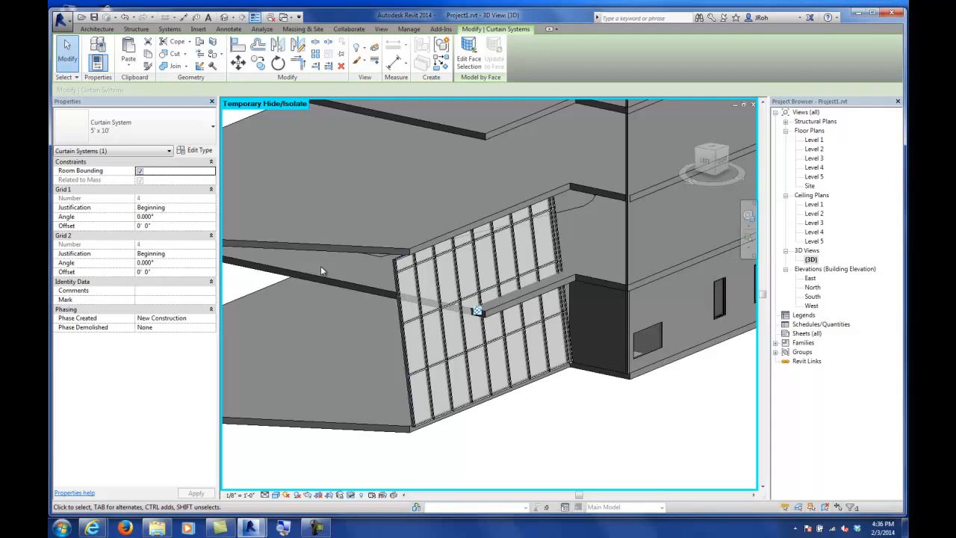
pyautogui.scroll(-8, 361, 259)
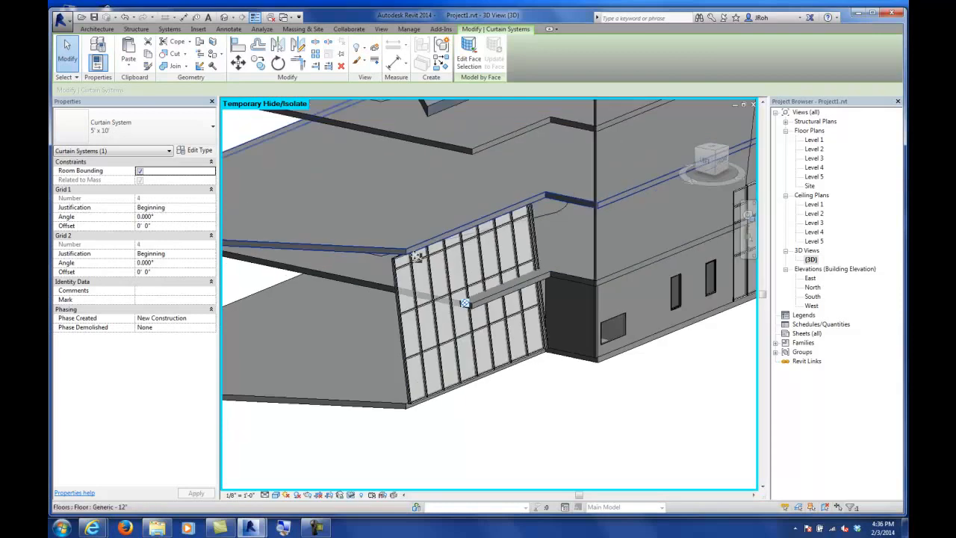
pyautogui.scroll(-3, 416, 258)
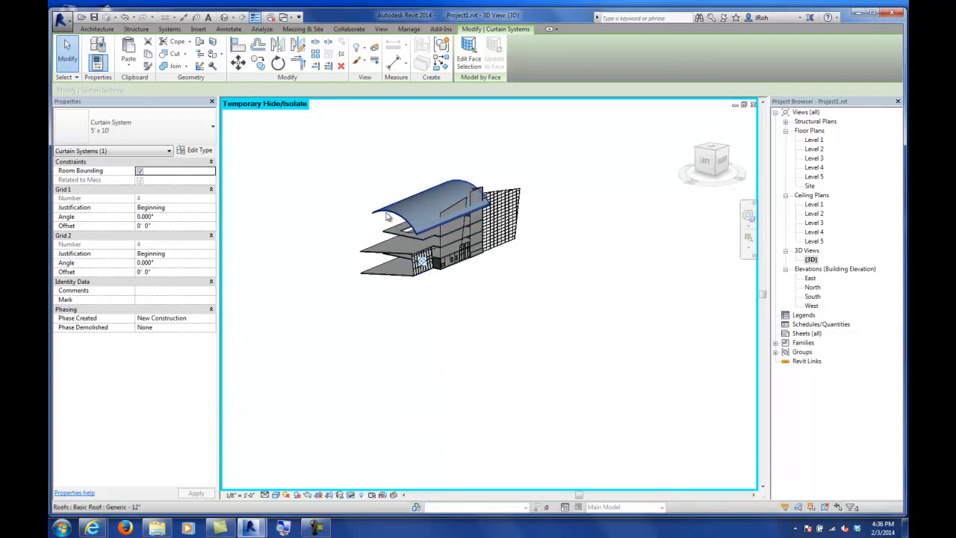
pyautogui.scroll(5, 390, 213)
# Step: Select the curved roof and drag its extrusion start edge to adjust its extent
pyautogui.click(393, 223)
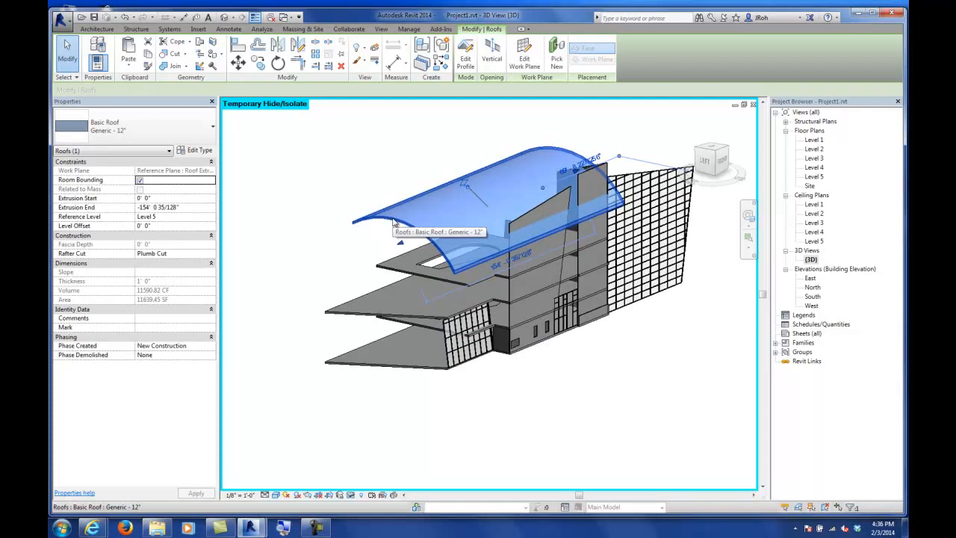
pyautogui.keyDown('shift'); pyautogui.moveTo(394, 222); pyautogui.dragTo(626, 223, button='middle'); pyautogui.keyUp('shift')
pyautogui.moveTo(339, 216); pyautogui.dragTo(551, 208)
pyautogui.click(317, 178)
pyautogui.keyDown('shift'); pyautogui.moveTo(312, 364); pyautogui.dragTo(555, 399, button='middle'); pyautogui.keyUp('shift')
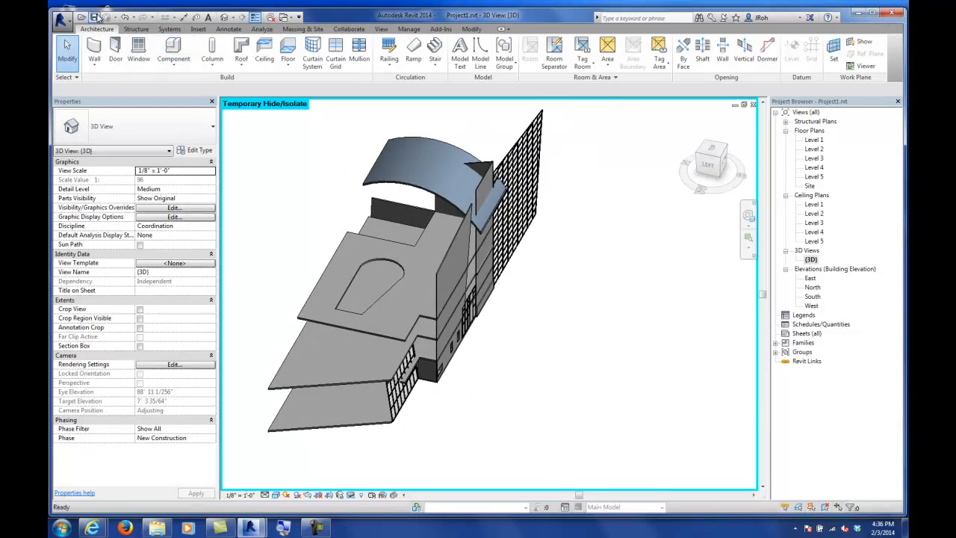
# Step: Reset the temporary hide, then edit the sloped roof's footprint, clear Defines Slope on its edge, and finish
pyautogui.click(352, 496)
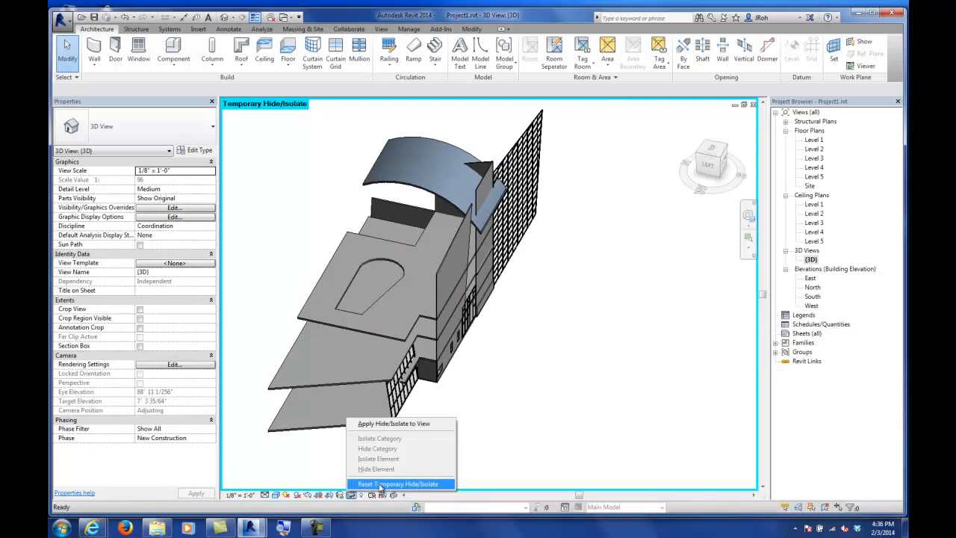
pyautogui.click(381, 485)
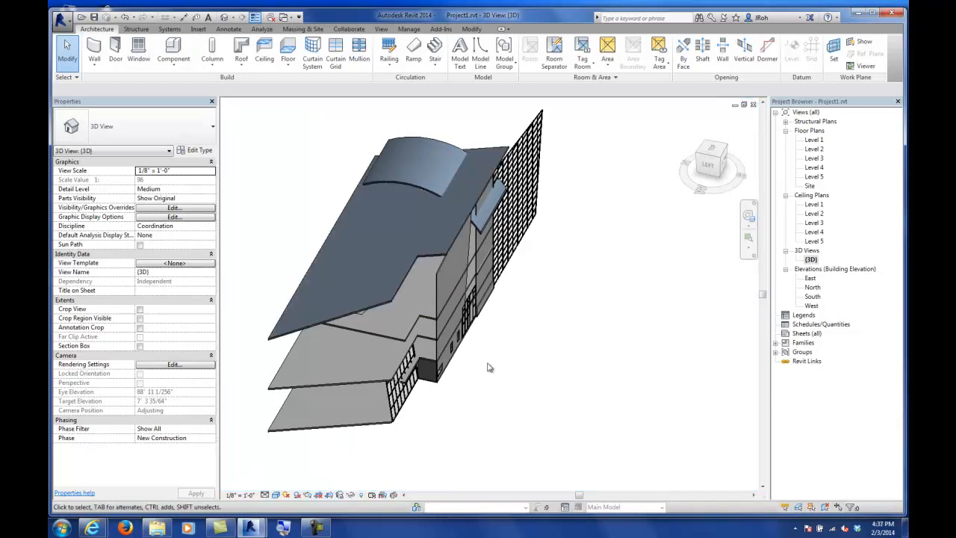
pyautogui.keyDown('shift'); pyautogui.moveTo(553, 366); pyautogui.dragTo(420, 247, button='middle'); pyautogui.keyUp('shift')
pyautogui.click(417, 243)
pyautogui.keyDown('shift'); pyautogui.moveTo(512, 227); pyautogui.dragTo(515, 289, button='middle'); pyautogui.keyUp('shift')
pyautogui.click(469, 58)
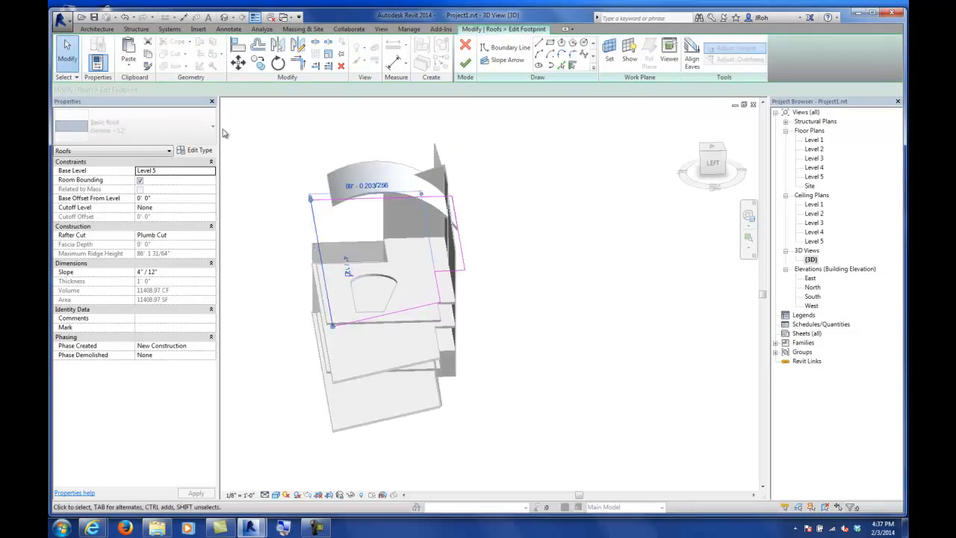
pyautogui.click(267, 90)
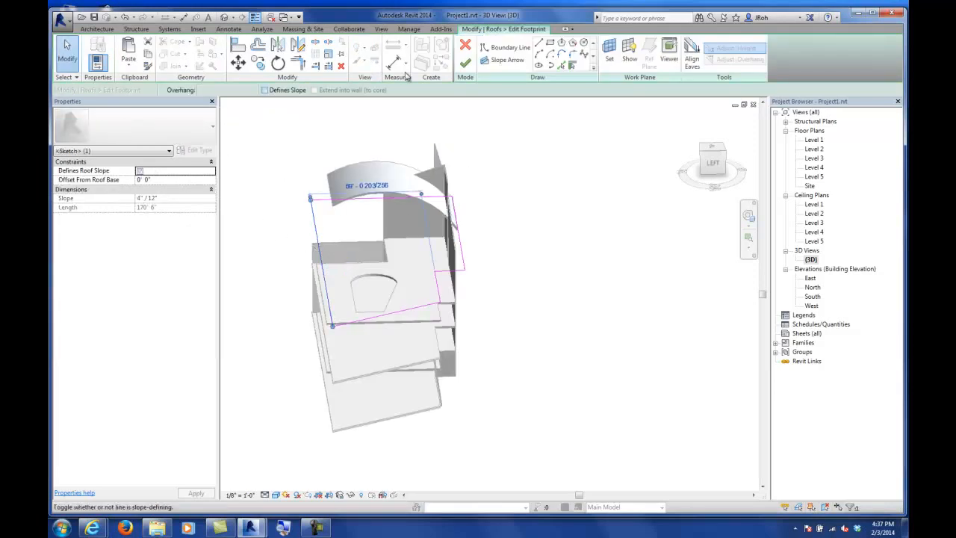
pyautogui.click(465, 63)
# Step: Orbit and zoom into the model to examine the floor openings between levels
pyautogui.click(544, 229)
pyautogui.keyDown('shift'); pyautogui.moveTo(478, 266); pyautogui.dragTo(357, 354, button='middle'); pyautogui.keyUp('shift')
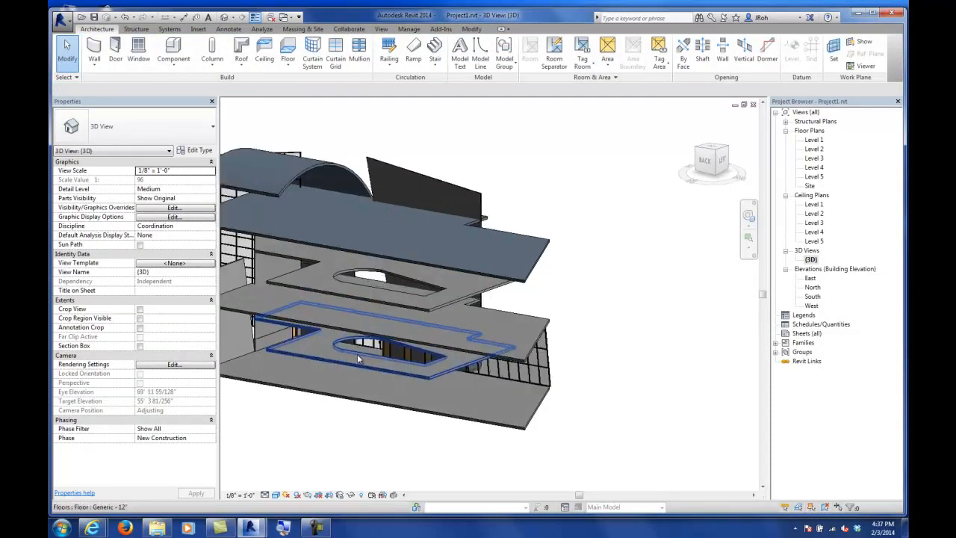
pyautogui.scroll(3, 357, 354)
pyautogui.click(398, 272)
pyautogui.keyDown('shift'); pyautogui.moveTo(398, 271); pyautogui.dragTo(460, 267, button='middle'); pyautogui.keyUp('shift')
pyautogui.scroll(-4, 453, 258)
pyautogui.scroll(3, 420, 287)
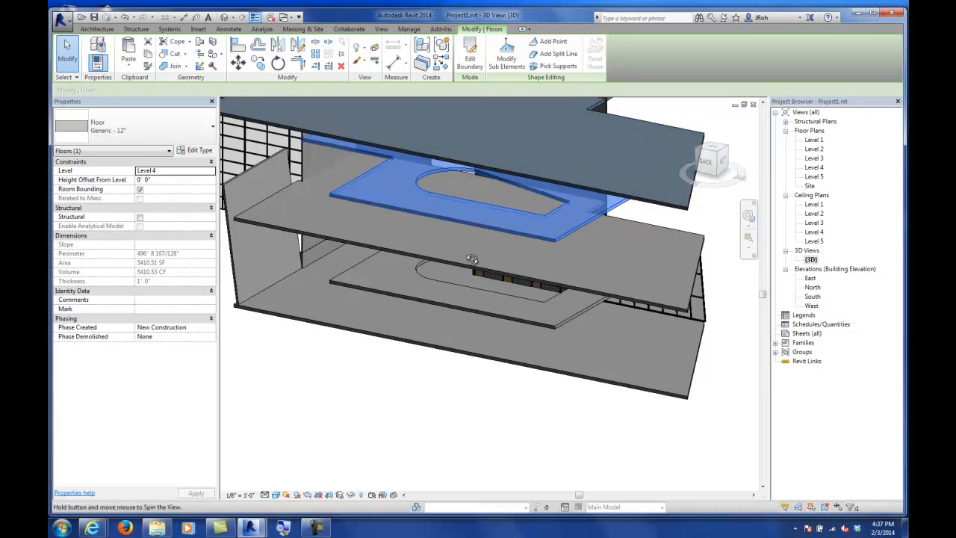
pyautogui.keyDown('shift'); pyautogui.moveTo(495, 182); pyautogui.dragTo(458, 306, button='middle'); pyautogui.keyUp('shift')
# Step: In the Level 2 plan, start a Shaft opening and pick the floor opening outline as its boundary
pyautogui.doubleClick(816, 148)
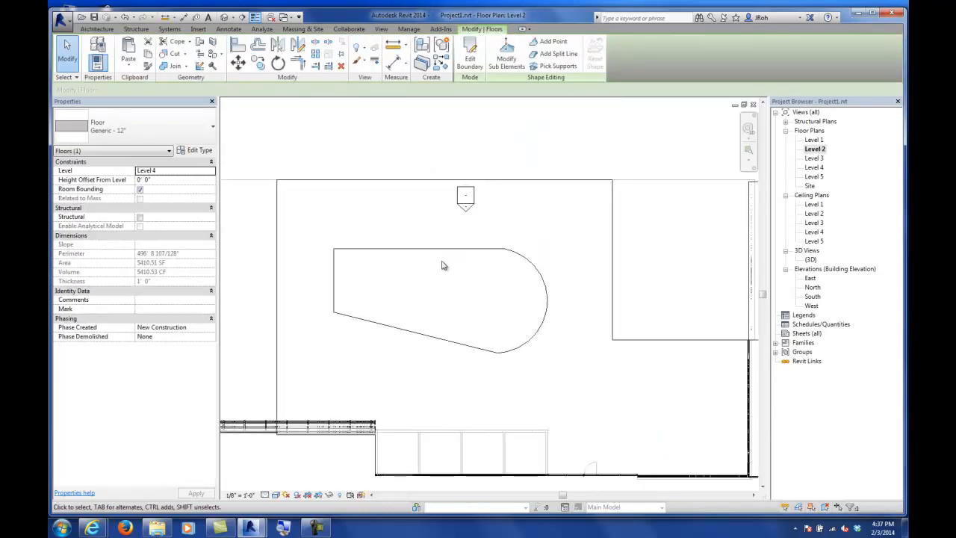
pyautogui.click(98, 31)
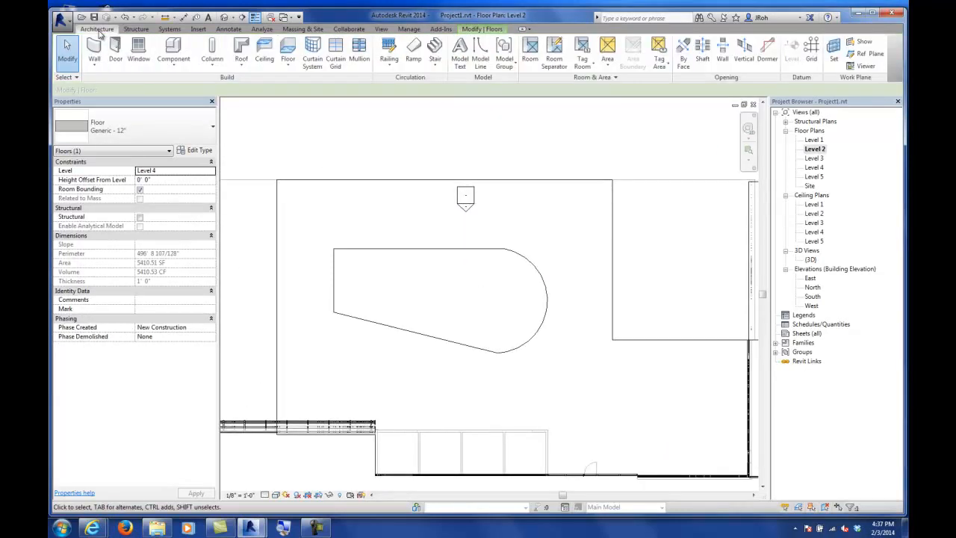
pyautogui.click(704, 61)
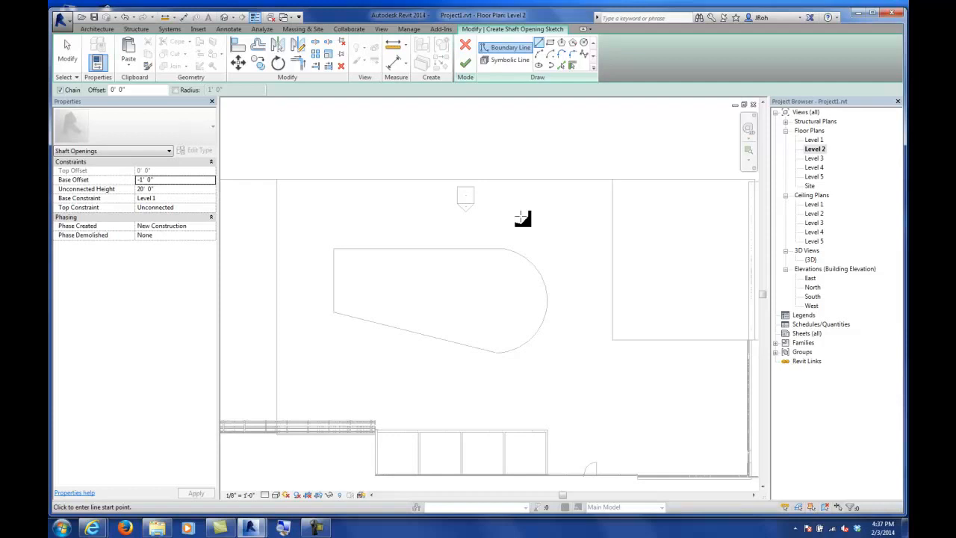
pyautogui.click(561, 66)
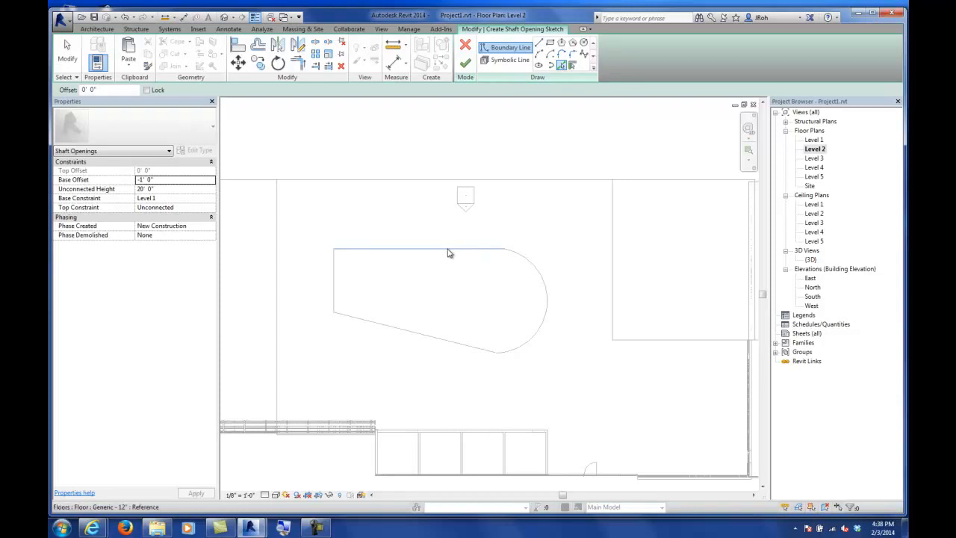
pyautogui.press('Tab')
pyautogui.click(449, 253)
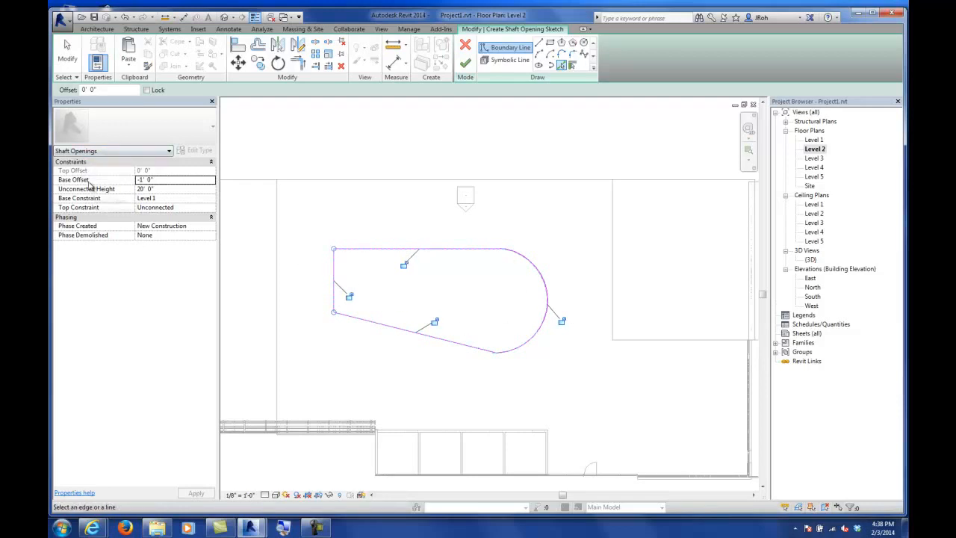
# Step: Set the shaft's base offset to 0, top constraint to Level 5, top offset to 50' 0", and finish
pyautogui.click(170, 180)
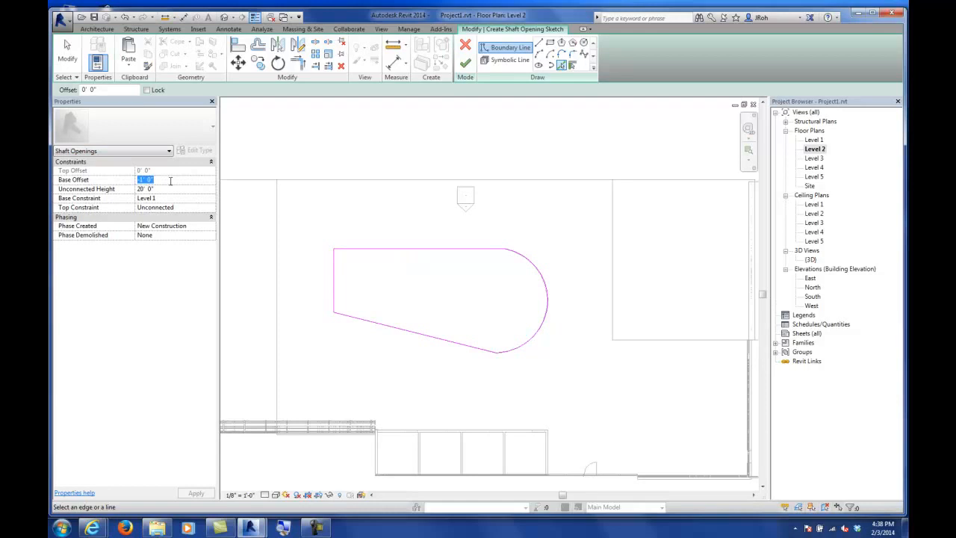
pyautogui.write('0')
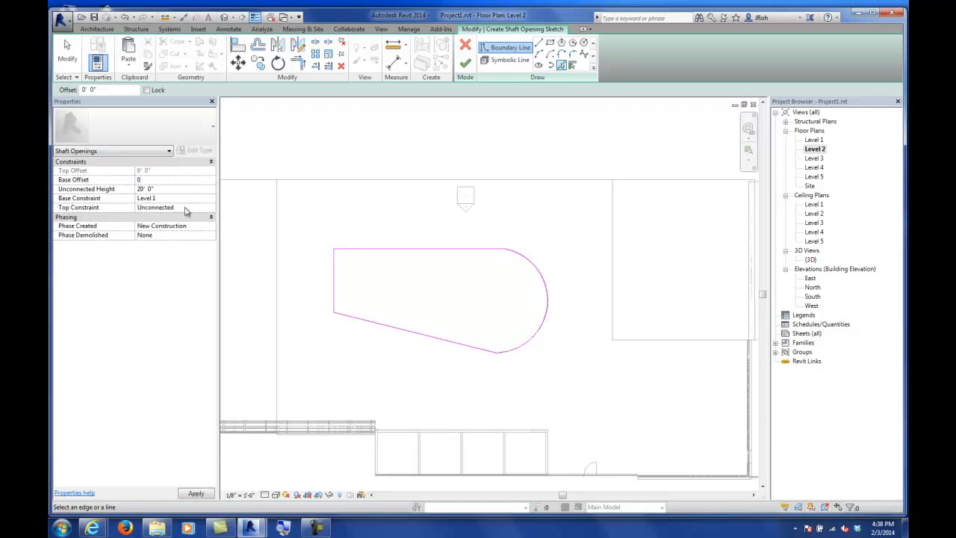
pyautogui.click(190, 207)
pyautogui.click(211, 208)
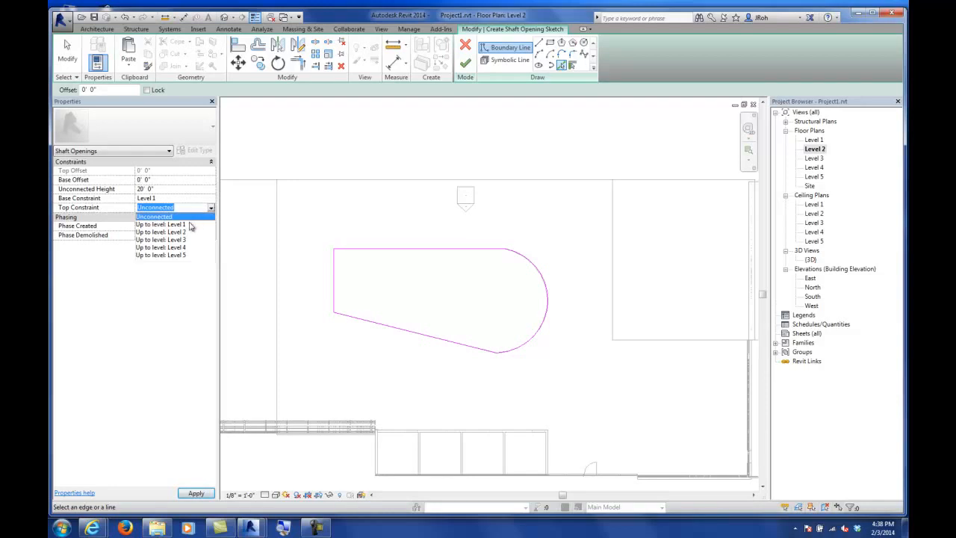
pyautogui.click(179, 255)
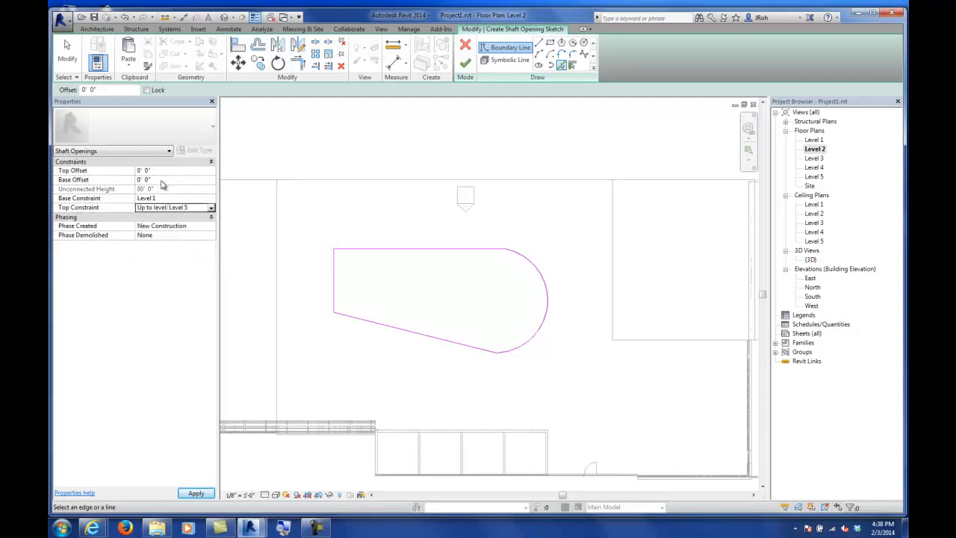
pyautogui.click(164, 171)
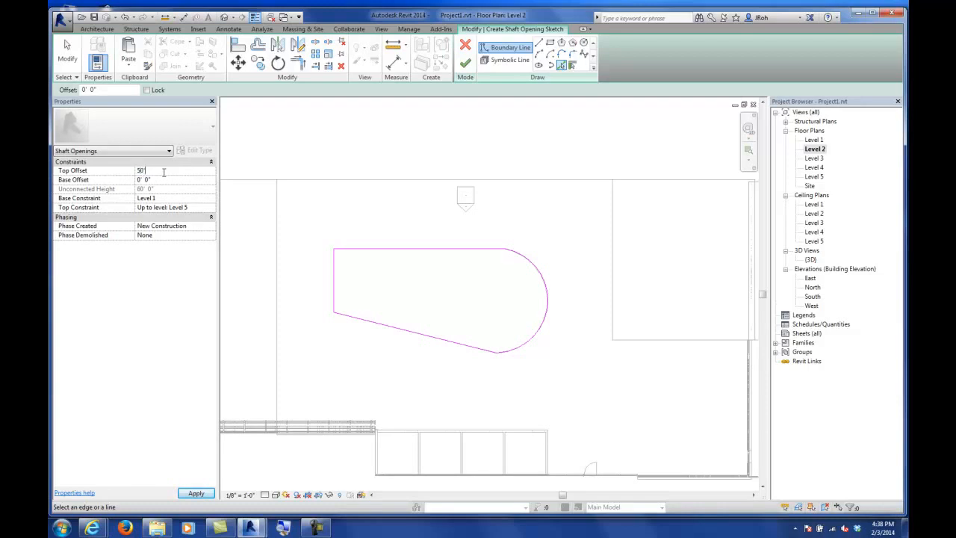
pyautogui.write('50')
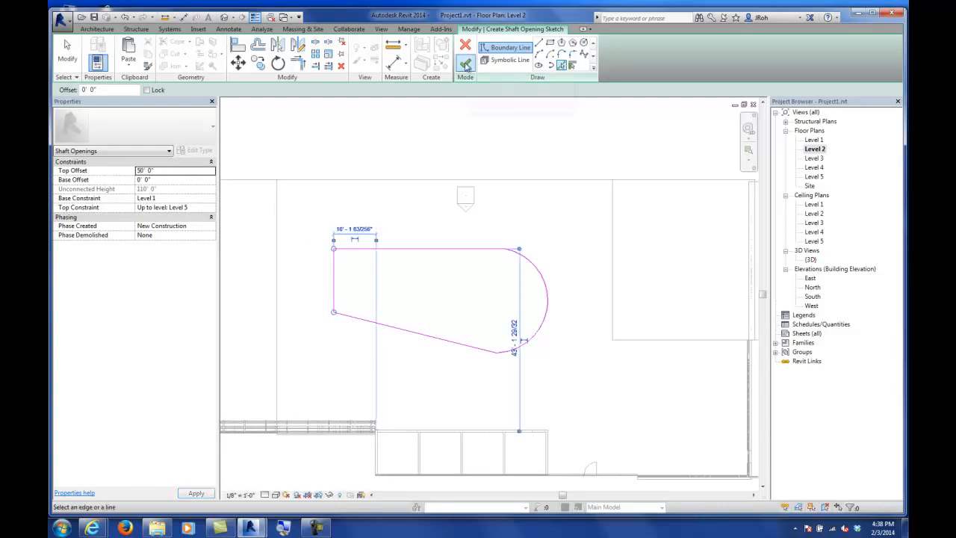
pyautogui.click(466, 65)
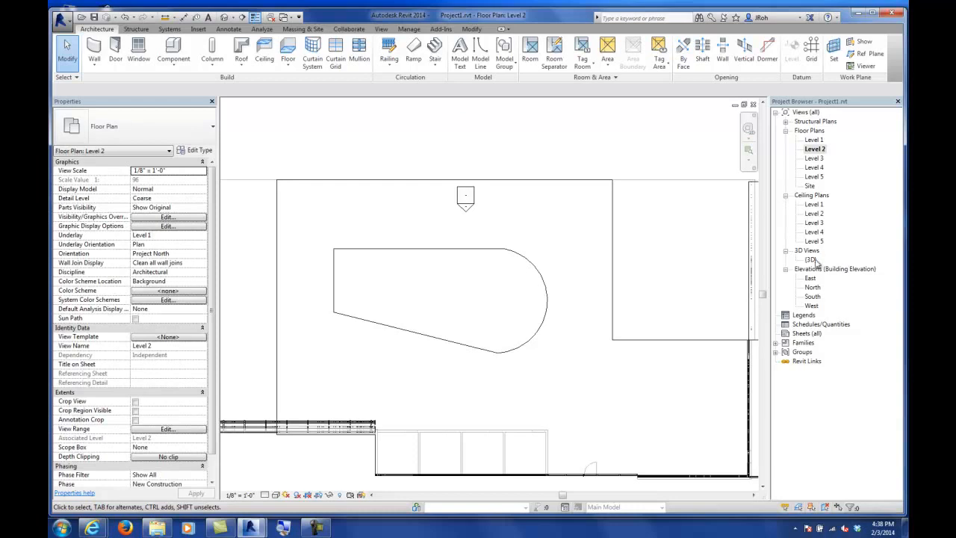
# Step: Open the 3D view and select the shaft opening to inspect it through the floors
pyautogui.doubleClick(811, 259)
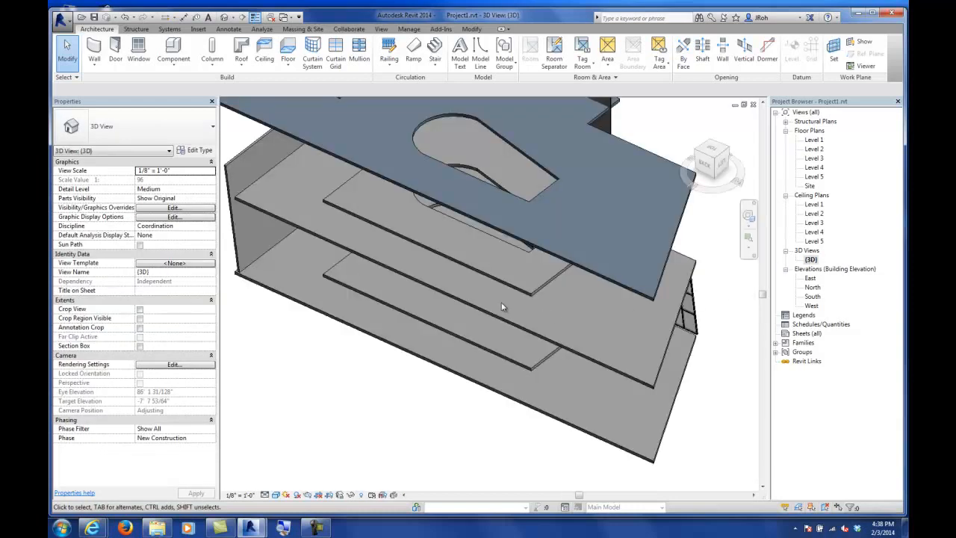
pyautogui.scroll(-2, 502, 306)
pyautogui.keyDown('shift'); pyautogui.moveTo(475, 340); pyautogui.dragTo(485, 283, button='middle'); pyautogui.keyUp('shift')
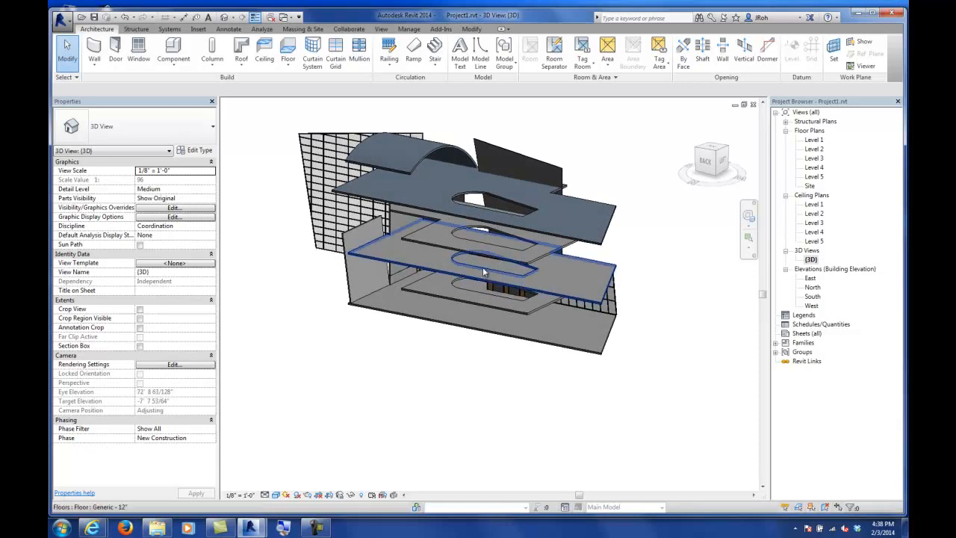
pyautogui.click(456, 198)
pyautogui.moveTo(595, 231)
pyautogui.keyDown('shift'); pyautogui.mouseDown(button='middle')
pyautogui.moveTo(588, 257)
pyautogui.moveTo(594, 222)
pyautogui.mouseUp(button='middle'); pyautogui.keyUp('shift')
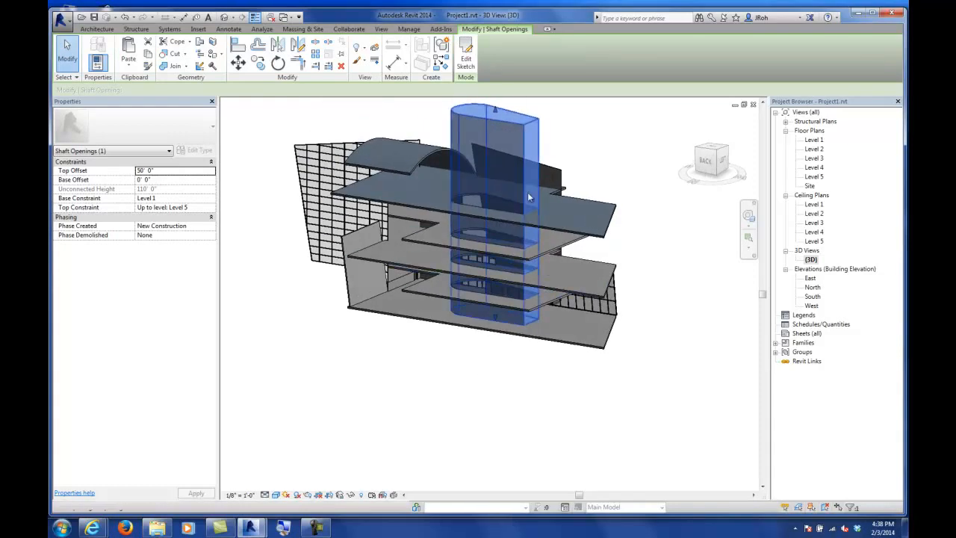
# Step: Orbit, zoom and open the shaft's sketch briefly to examine the shaft opening cutting through the floors
pyautogui.keyDown('shift'); pyautogui.moveTo(567, 258); pyautogui.dragTo(468, 242, button='middle'); pyautogui.keyUp('shift')
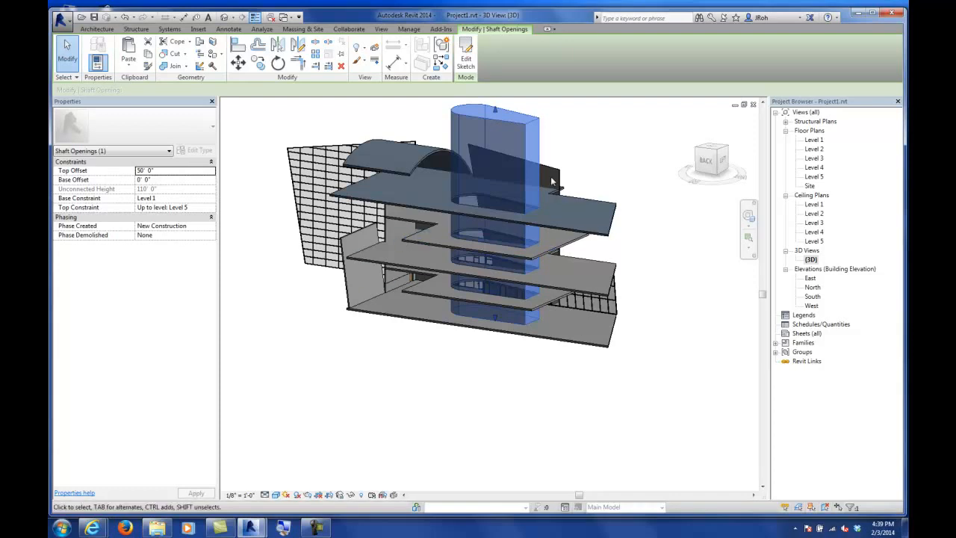
pyautogui.click(468, 60)
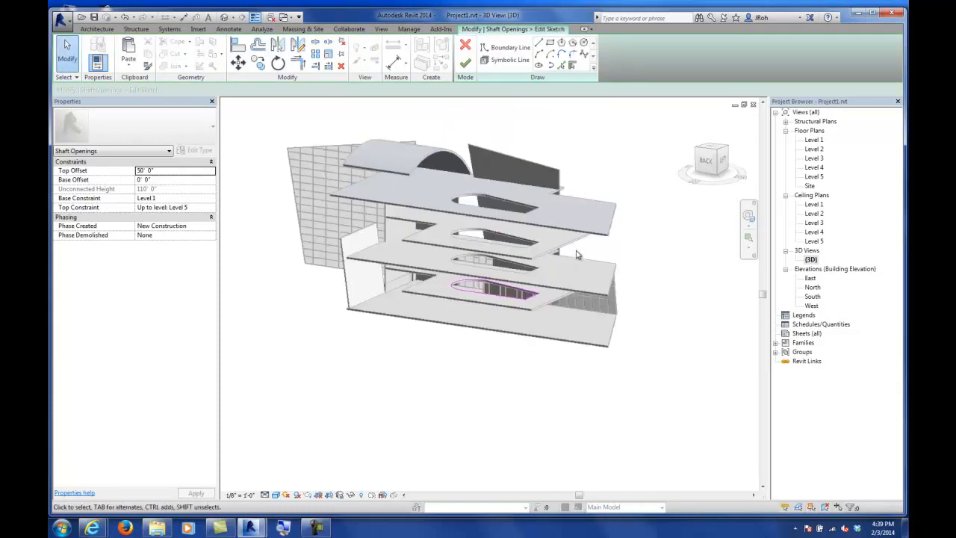
pyautogui.click(466, 64)
pyautogui.press('Escape')
pyautogui.moveTo(523, 313)
pyautogui.keyDown('shift'); pyautogui.mouseDown(button='middle')
pyautogui.moveTo(561, 331)
pyautogui.moveTo(580, 268)
pyautogui.mouseUp(button='middle'); pyautogui.keyUp('shift')
pyautogui.scroll(5, 491, 233)
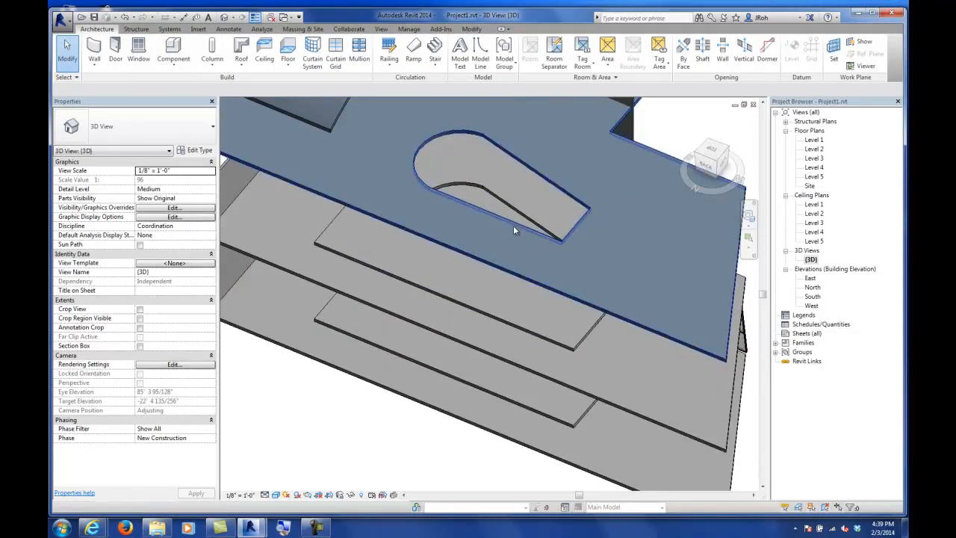
pyautogui.keyDown('shift'); pyautogui.moveTo(524, 234); pyautogui.dragTo(525, 177, button='middle'); pyautogui.keyUp('shift')
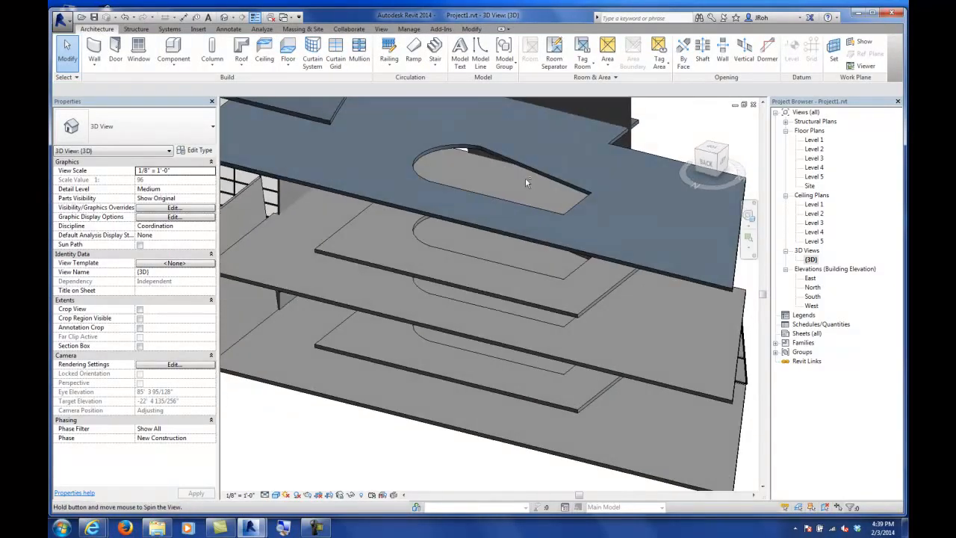
# Step: In the Level 5 floor plan, start a Roof by Footprint over the opening using the Sloped Glazing type
pyautogui.doubleClick(814, 176)
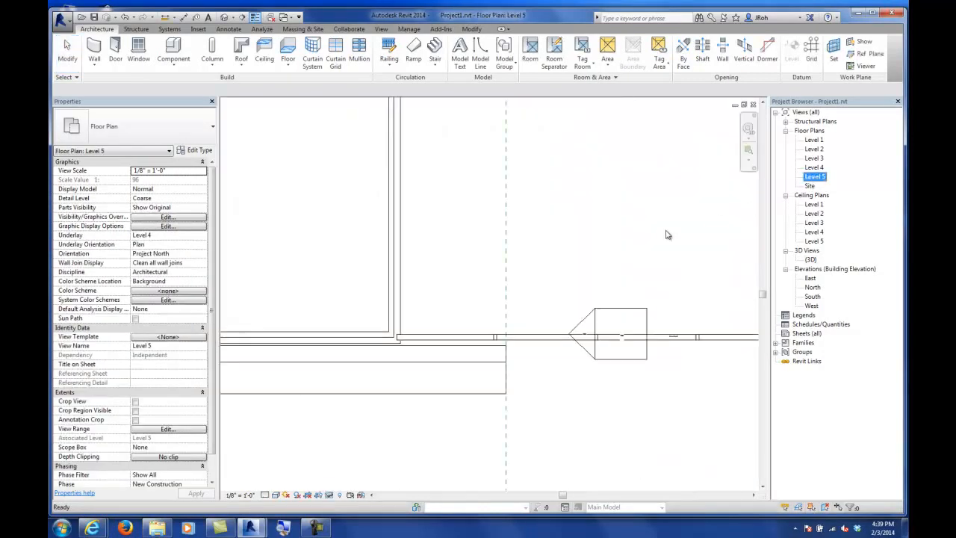
pyautogui.scroll(-3, 587, 278)
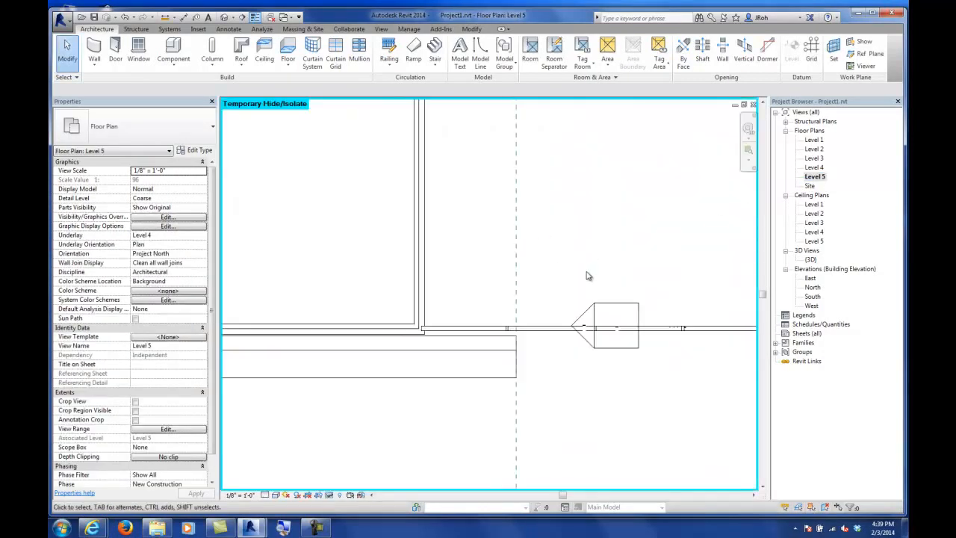
pyautogui.scroll(-3, 562, 258)
pyautogui.scroll(6, 523, 266)
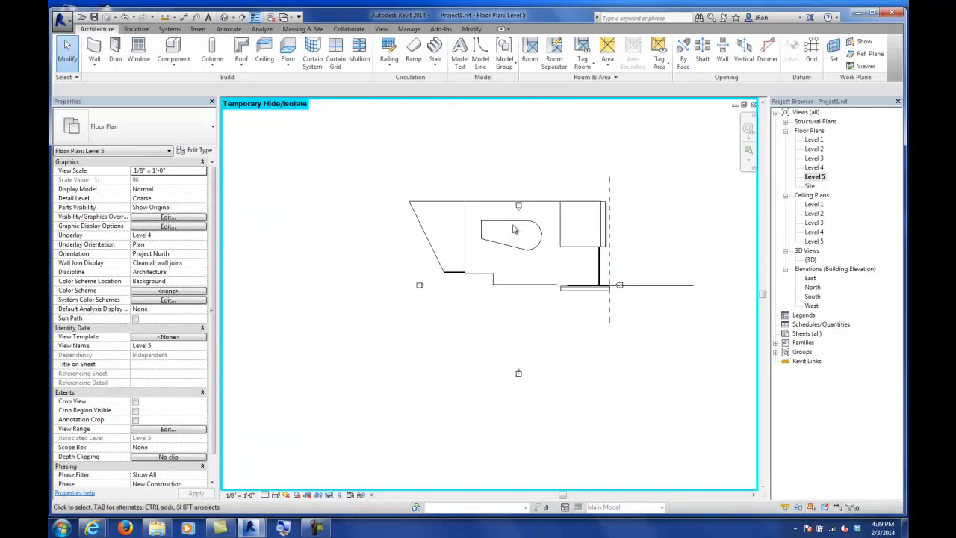
pyautogui.moveTo(525, 241); pyautogui.dragTo(518, 248, button='middle')
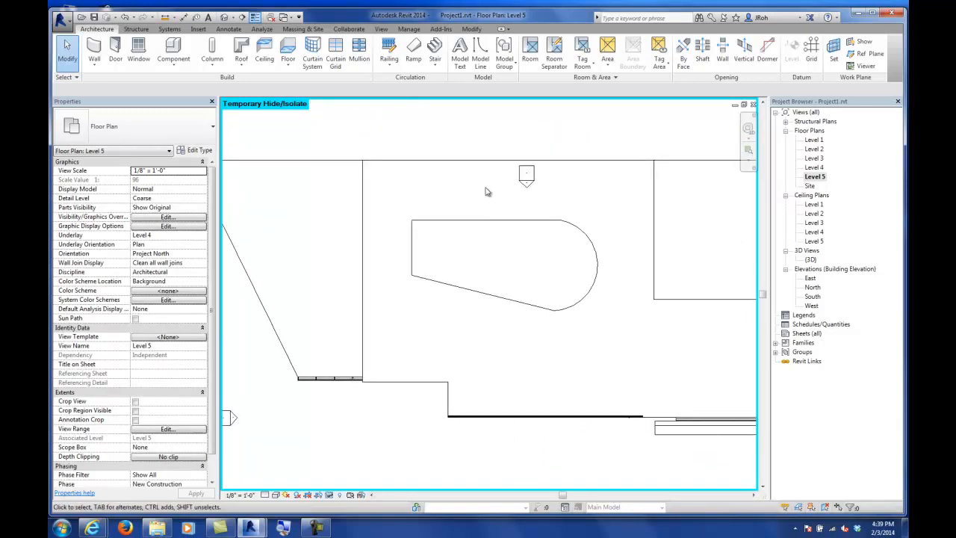
pyautogui.click(93, 17)
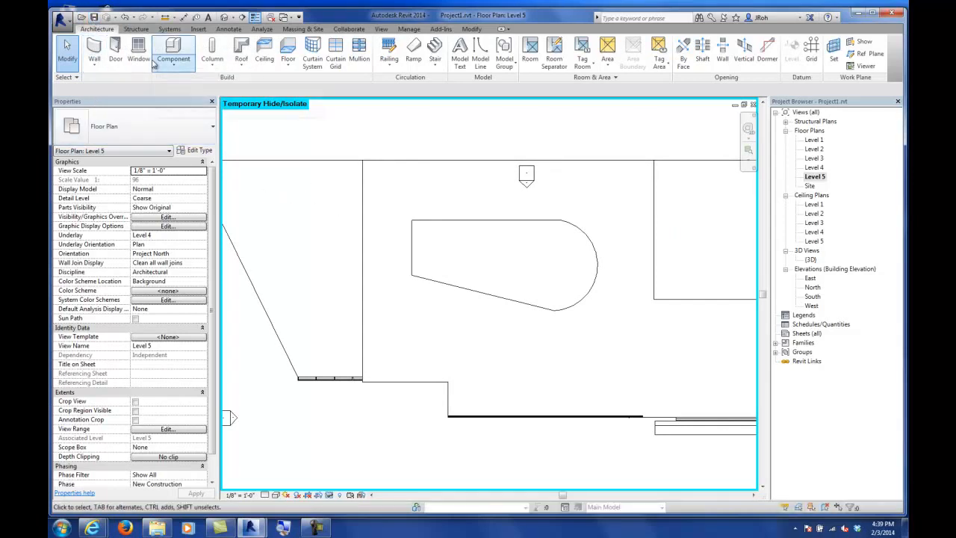
pyautogui.click(242, 67)
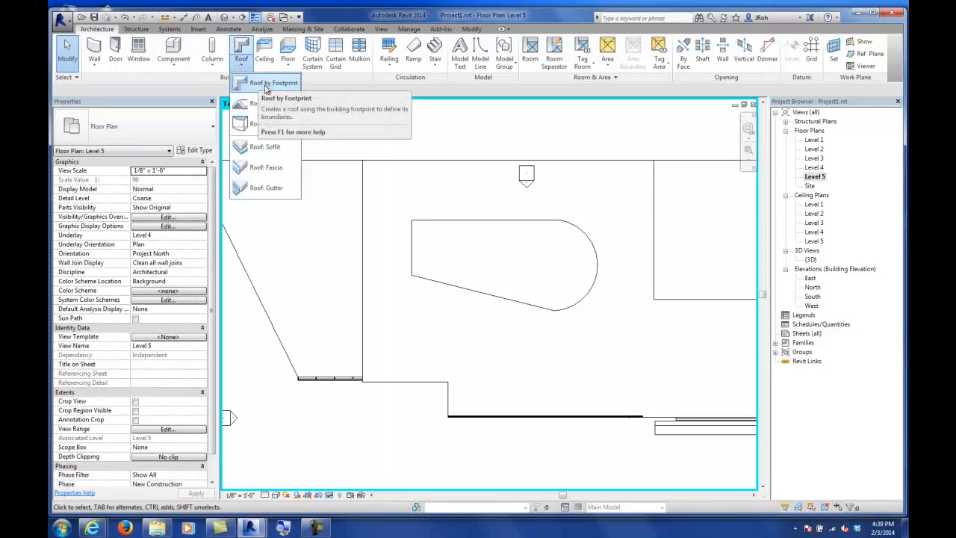
pyautogui.click(265, 85)
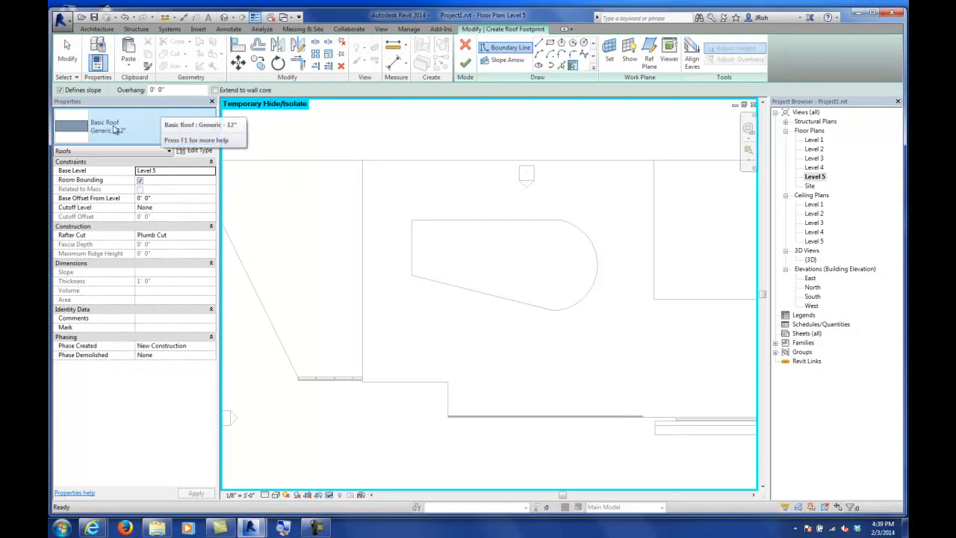
pyautogui.click(119, 128)
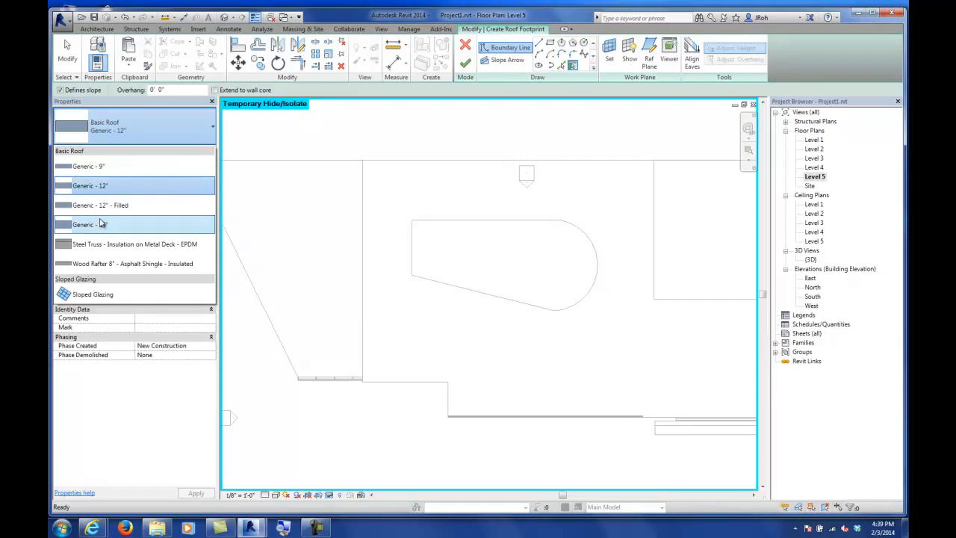
pyautogui.moveTo(100, 296)
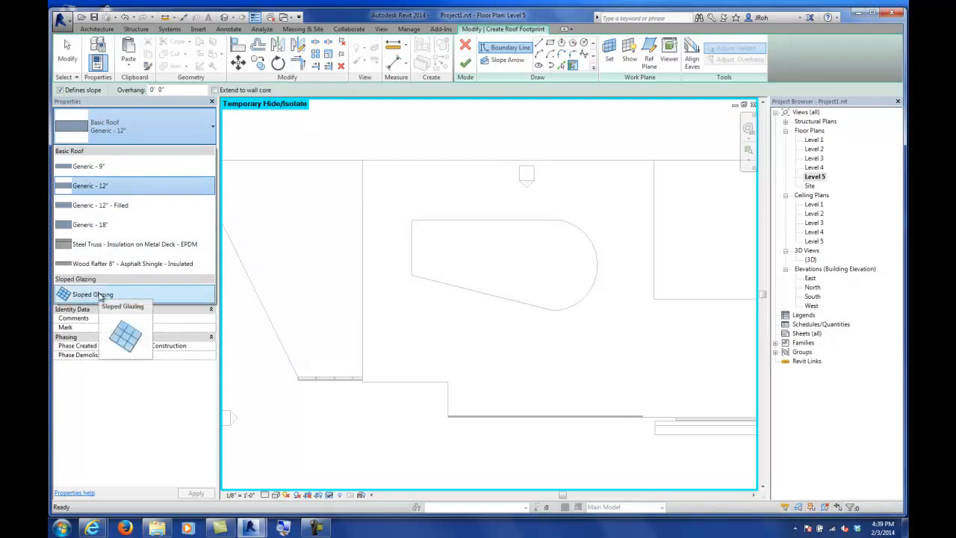
pyautogui.click(100, 296)
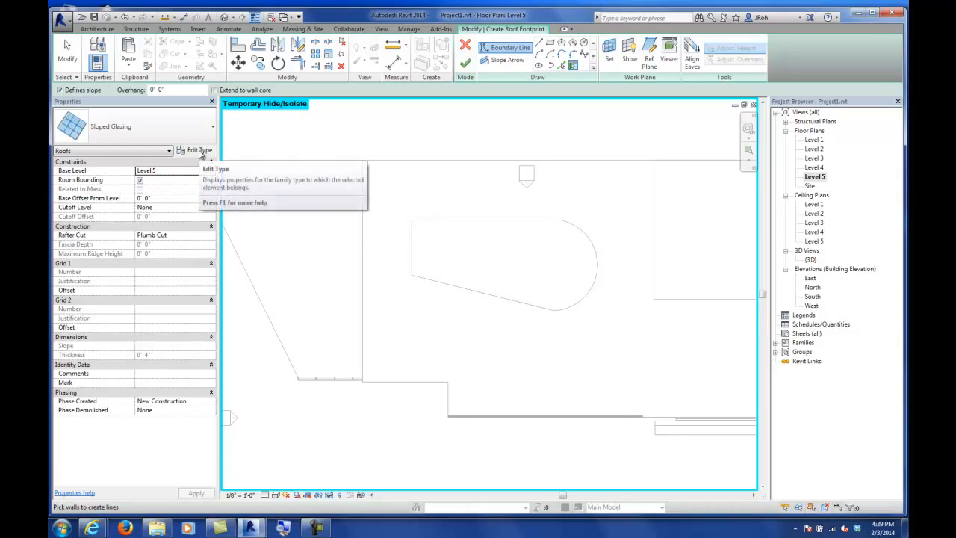
# Step: Edit the Sloped Glazing type: set Curtain Panel to System Panel : Glazed and both grid layouts to Maximum Spacing
pyautogui.click(200, 151)
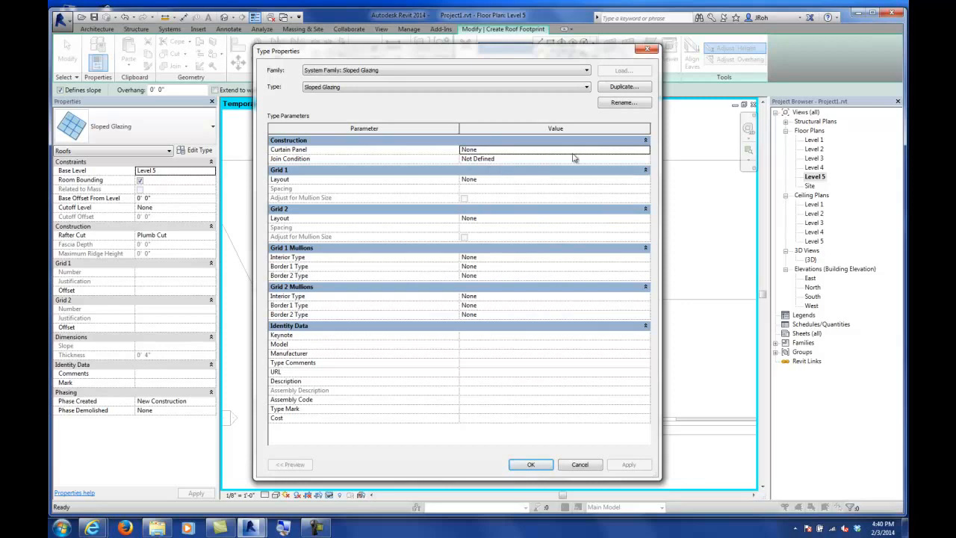
pyautogui.click(647, 150)
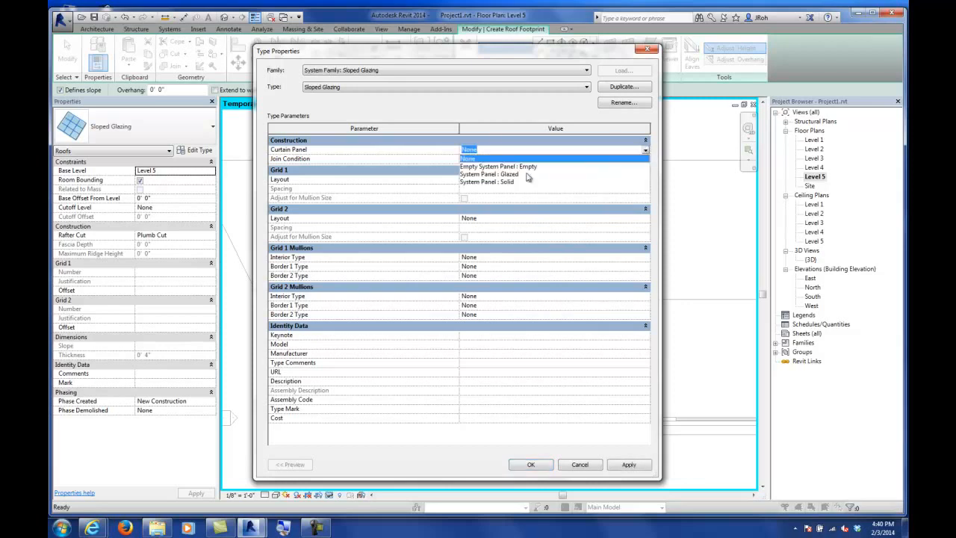
pyautogui.click(505, 174)
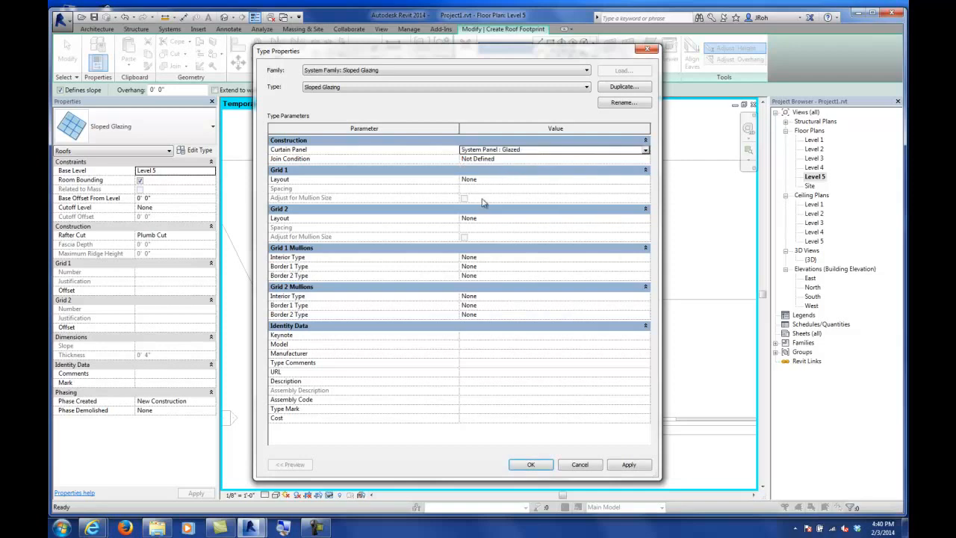
pyautogui.click(493, 181)
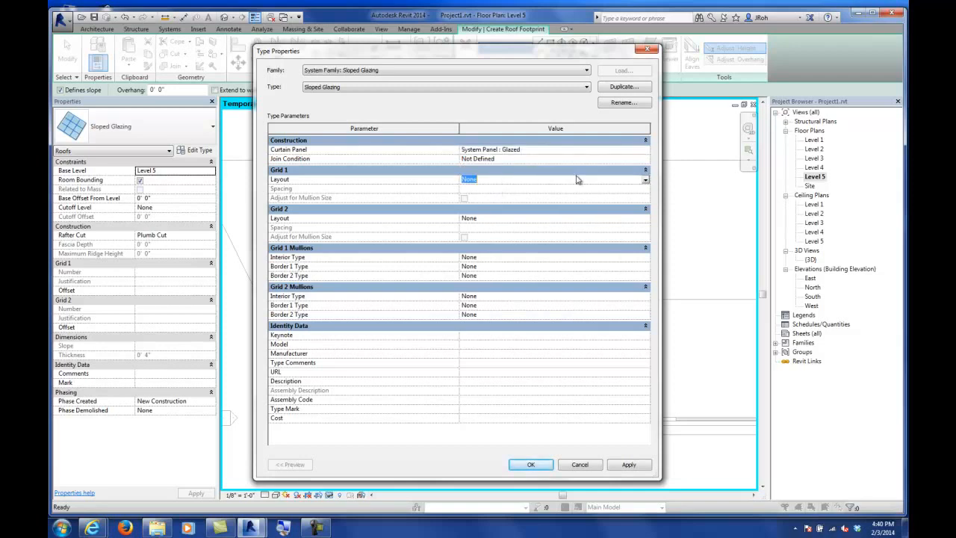
pyautogui.click(646, 180)
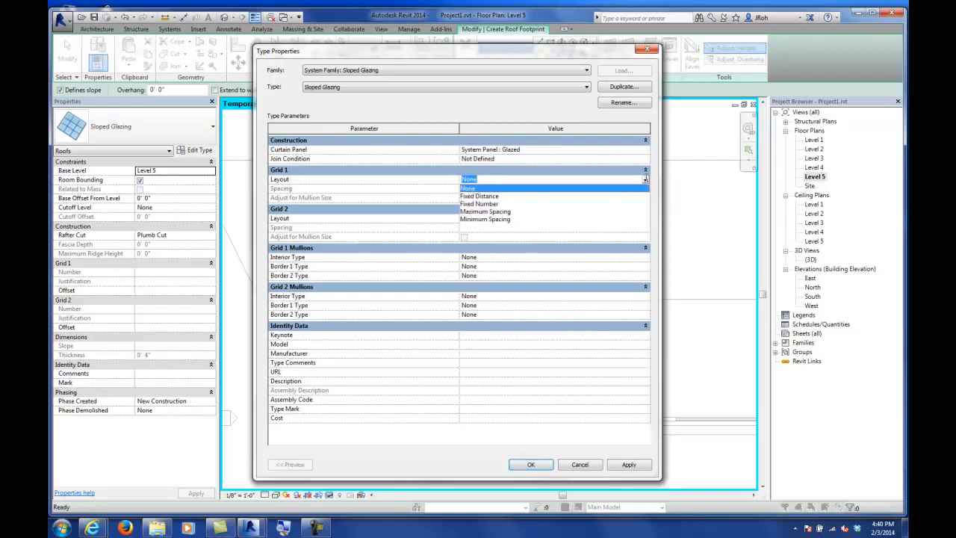
pyautogui.click(502, 212)
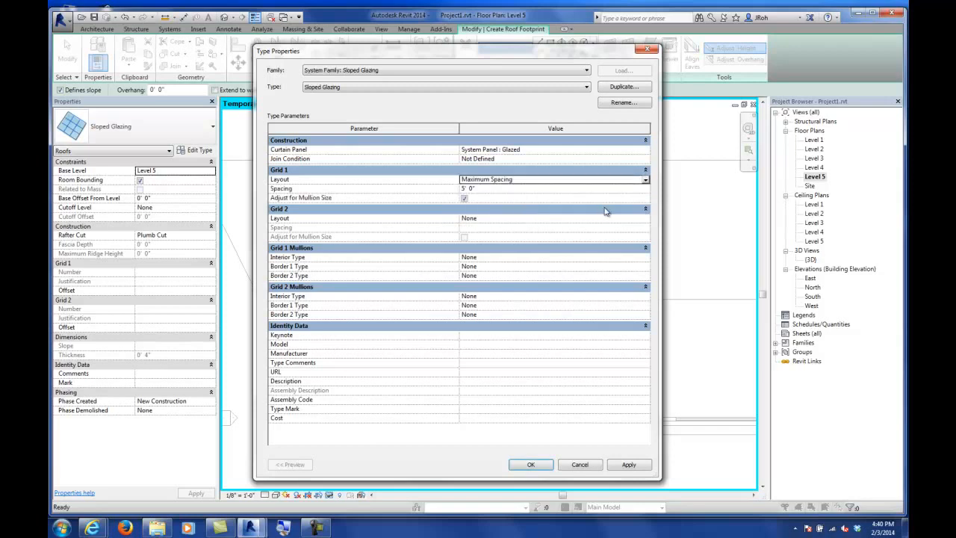
pyautogui.click(646, 219)
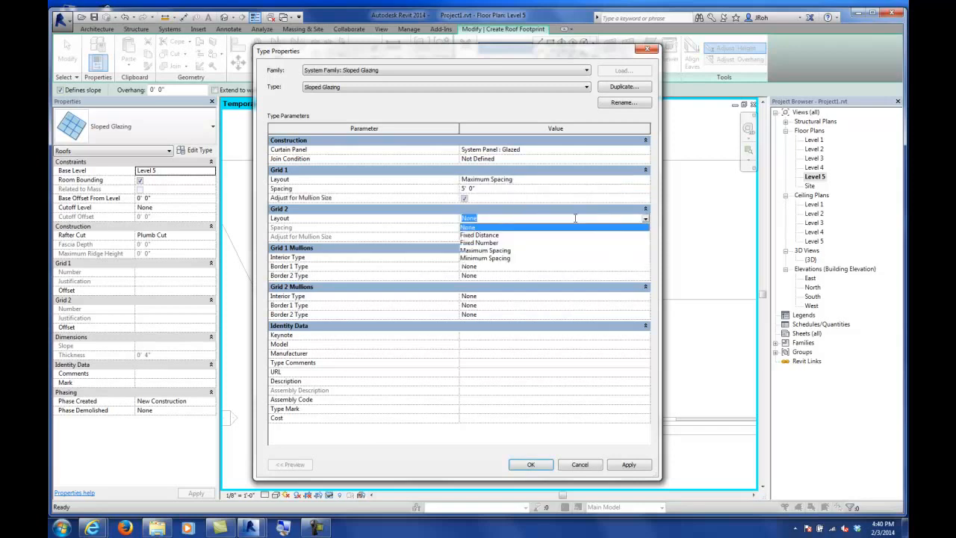
pyautogui.click(505, 251)
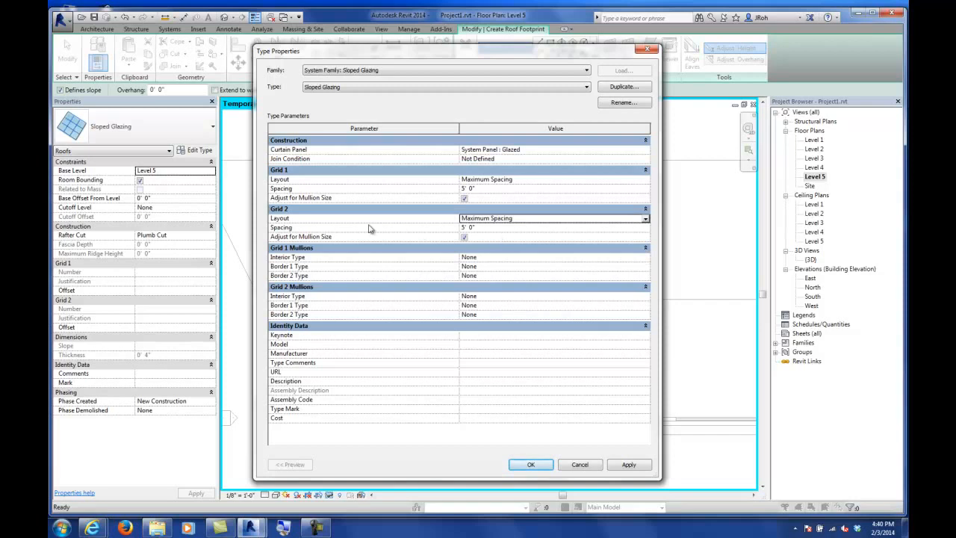
# Step: Set every Grid 1 and Grid 2 mullion type to Rectangular Mullion : 2" x 6" and accept the type changes
pyautogui.click(495, 260)
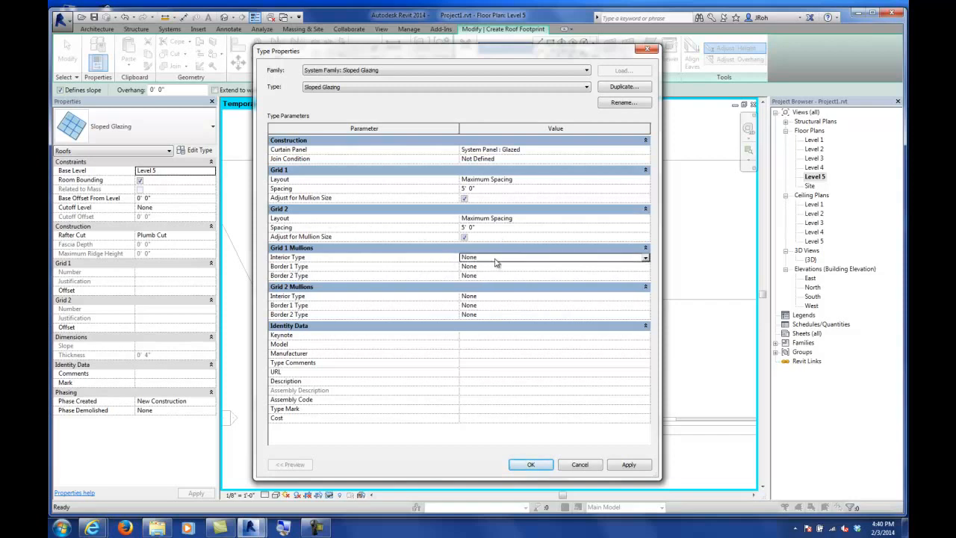
pyautogui.click(646, 259)
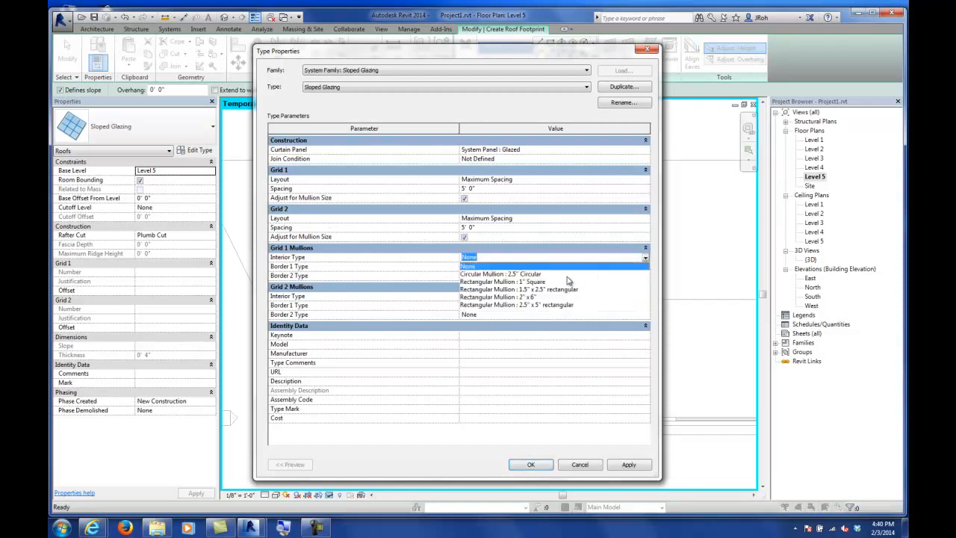
pyautogui.click(532, 297)
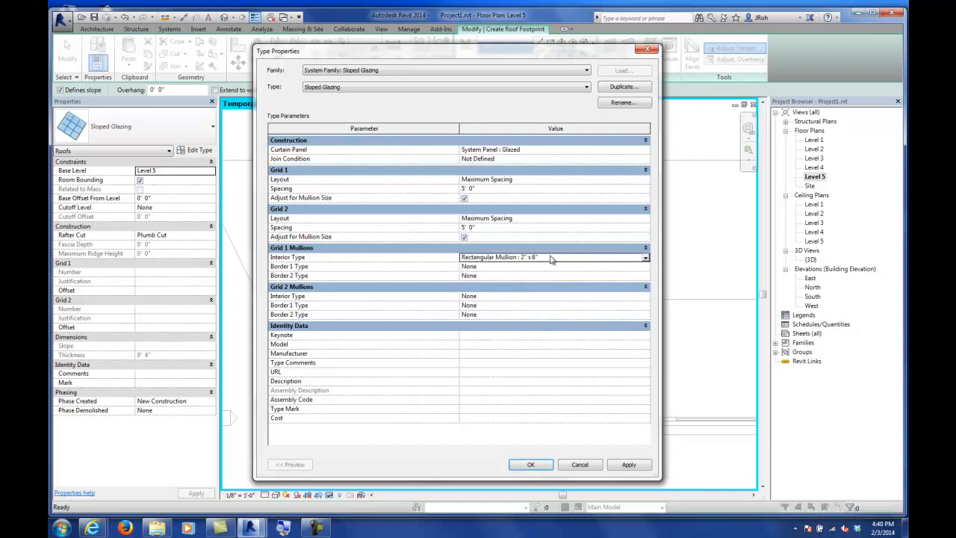
pyautogui.click(551, 257)
pyautogui.hotkey('ctrl', 'c')
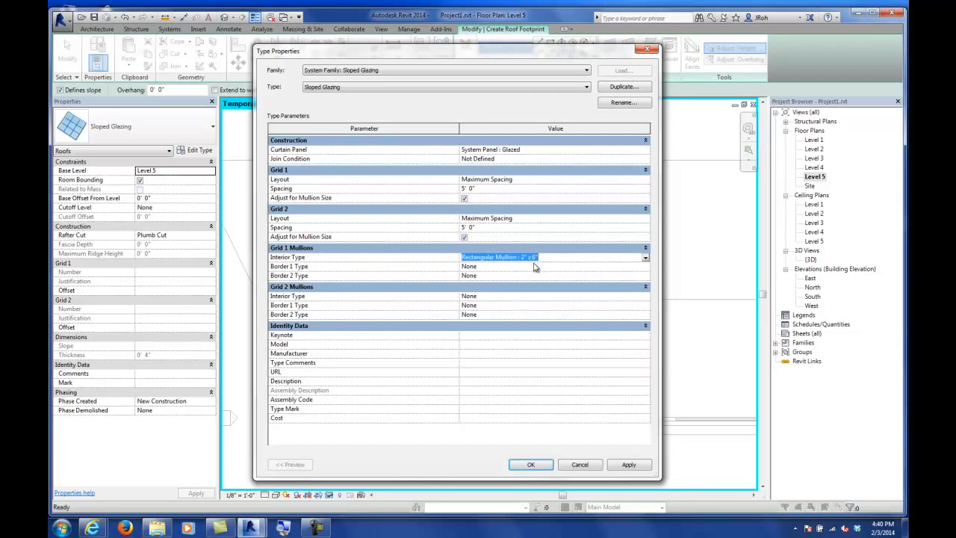
pyautogui.click(535, 267)
pyautogui.hotkey('ctrl', 'v')
pyautogui.click(502, 275)
pyautogui.hotkey('ctrl', 'v')
pyautogui.click(498, 296)
pyautogui.hotkey('ctrl', 'v')
pyautogui.click(647, 307)
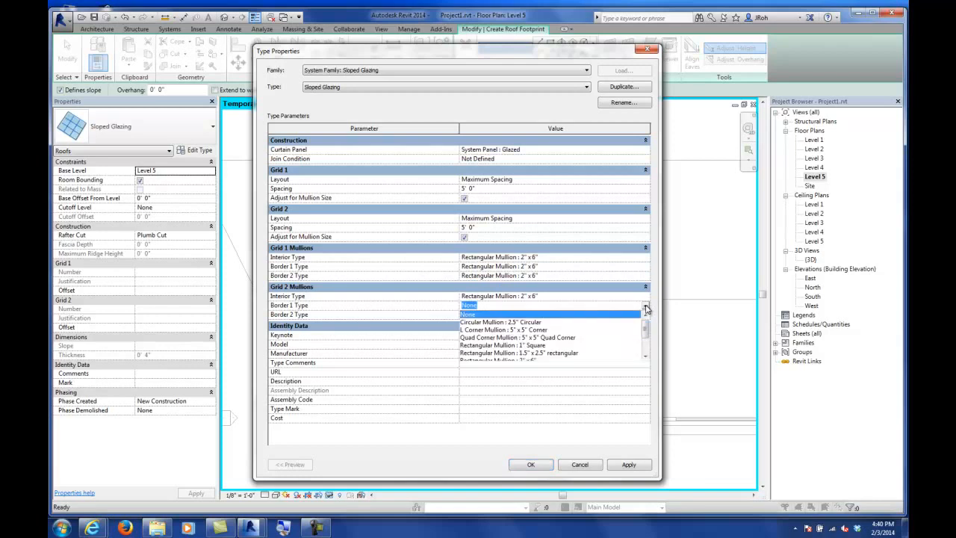
pyautogui.scroll(-1, 538, 347)
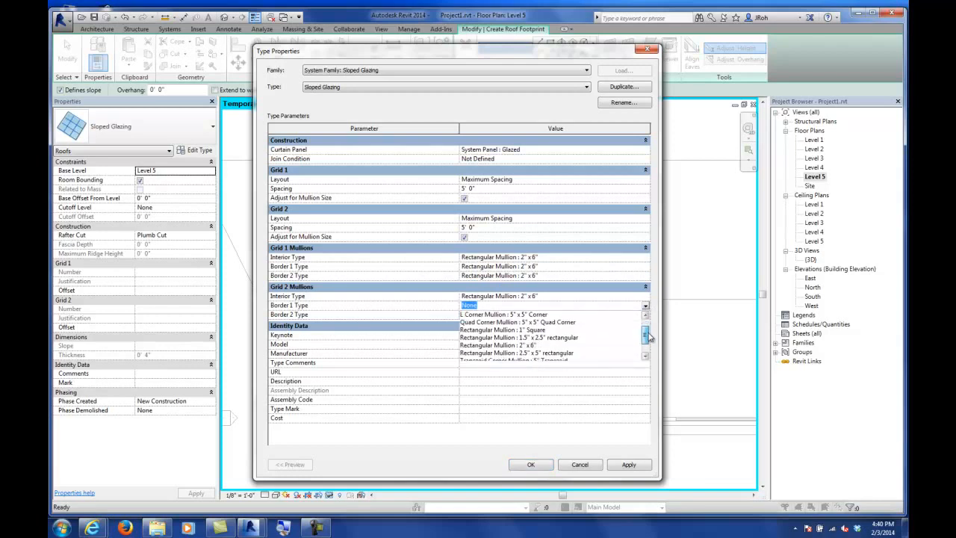
pyautogui.click(536, 346)
pyautogui.click(513, 316)
pyautogui.hotkey('ctrl', 'v')
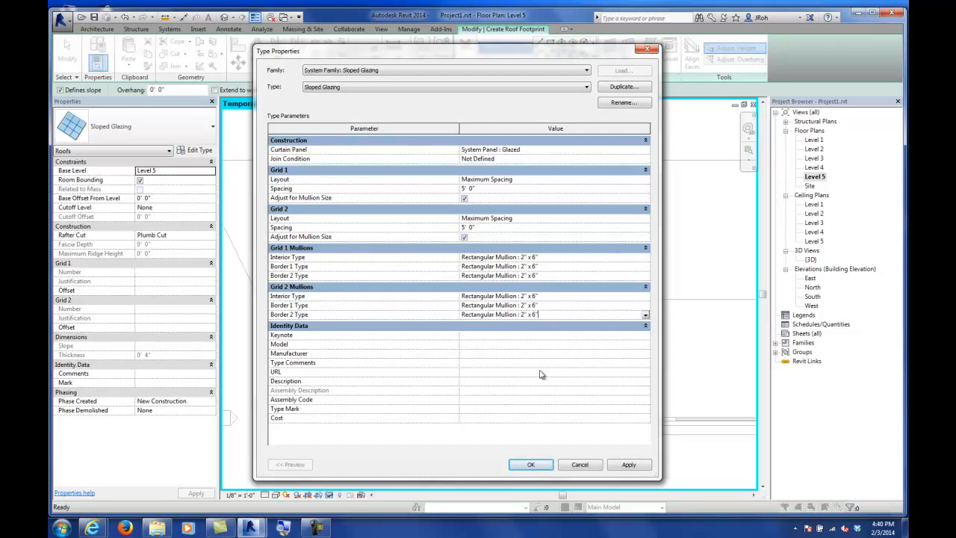
pyautogui.click(532, 463)
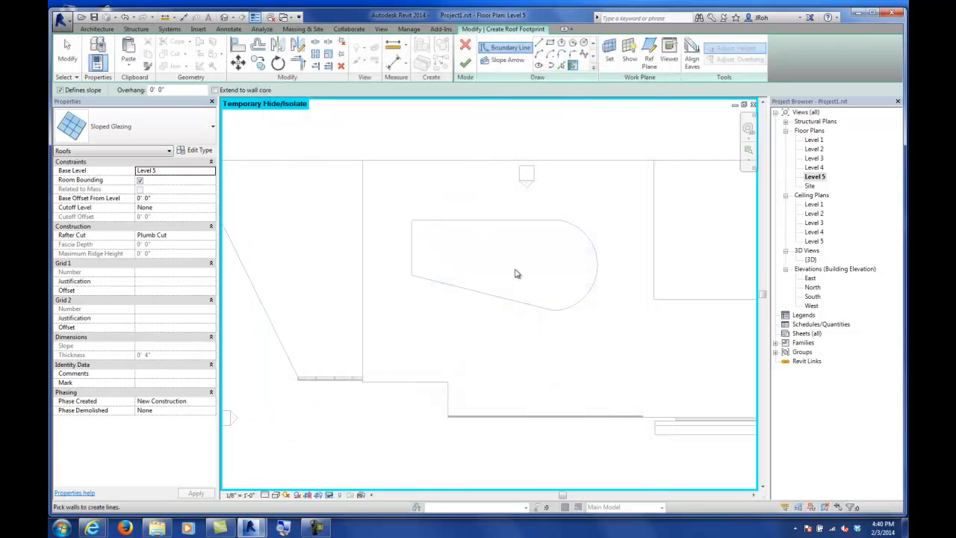
# Step: Sketch a rectangular roof footprint about 58' by 32' enclosing the shaft opening
pyautogui.click(551, 43)
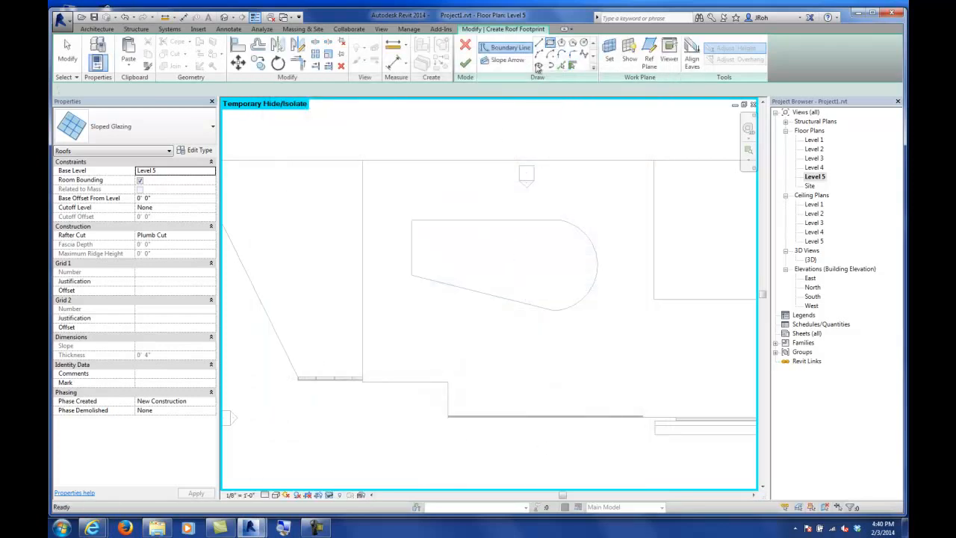
pyautogui.click(395, 204)
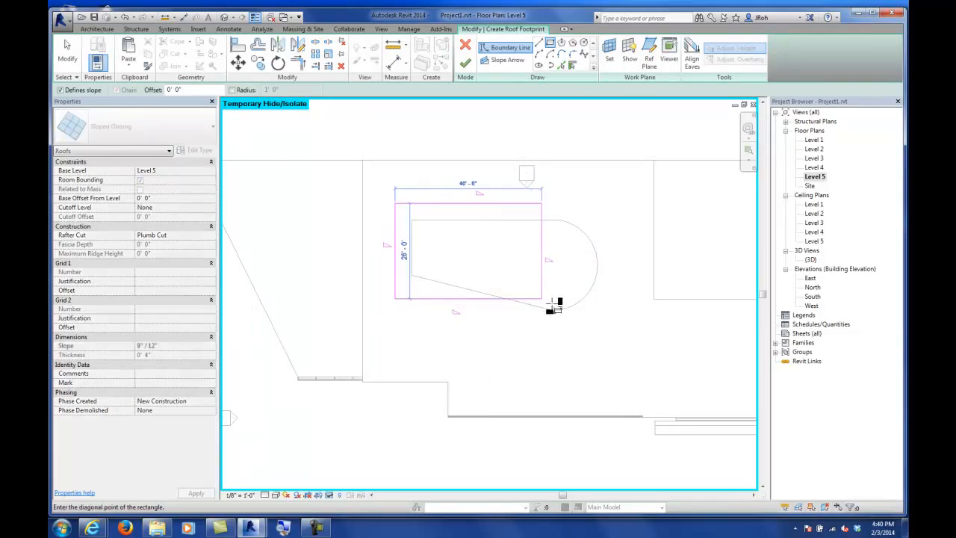
pyautogui.click(609, 320)
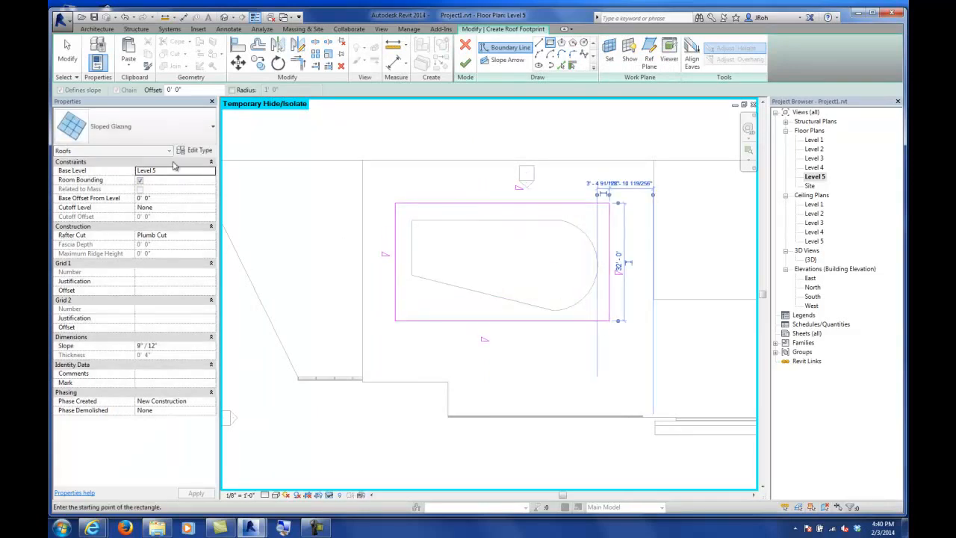
pyautogui.press('Escape')
pyautogui.press('Escape')
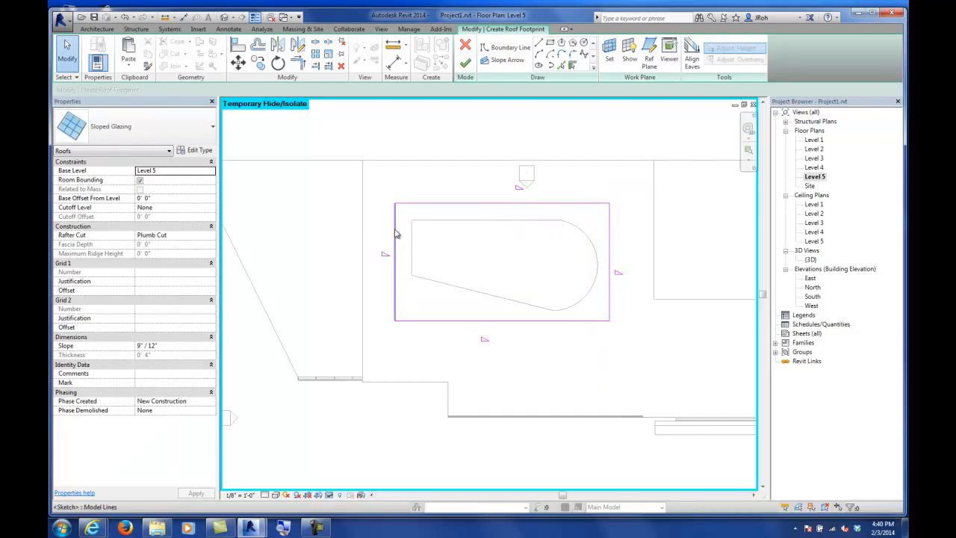
# Step: Finish the Sloped Glazing roof footprint sketch and open the 3D view
pyautogui.click(567, 204)
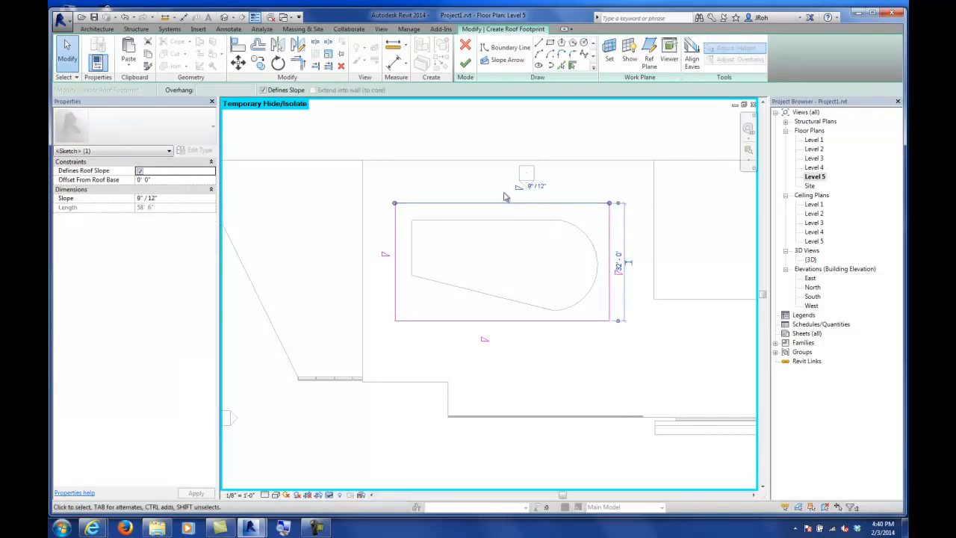
pyautogui.click(464, 65)
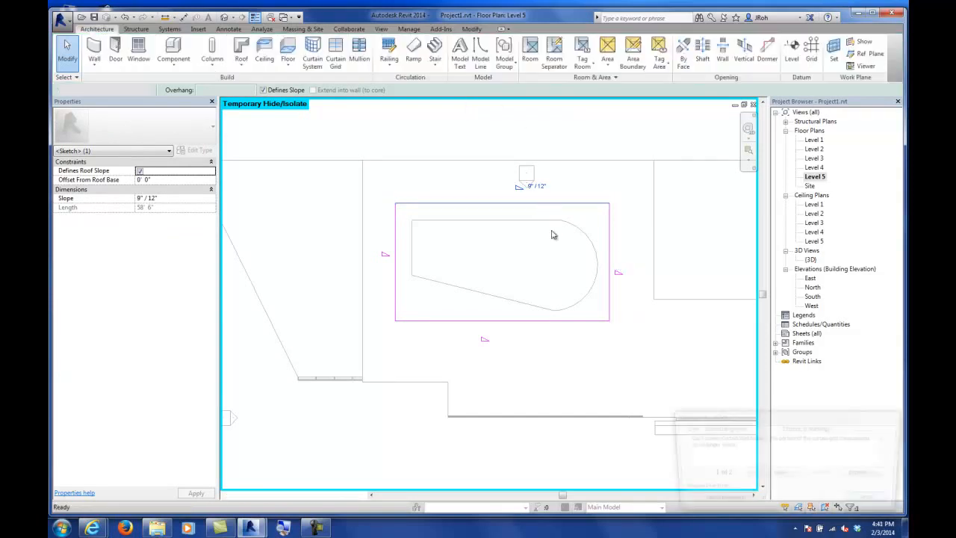
pyautogui.click(720, 502)
pyautogui.doubleClick(810, 259)
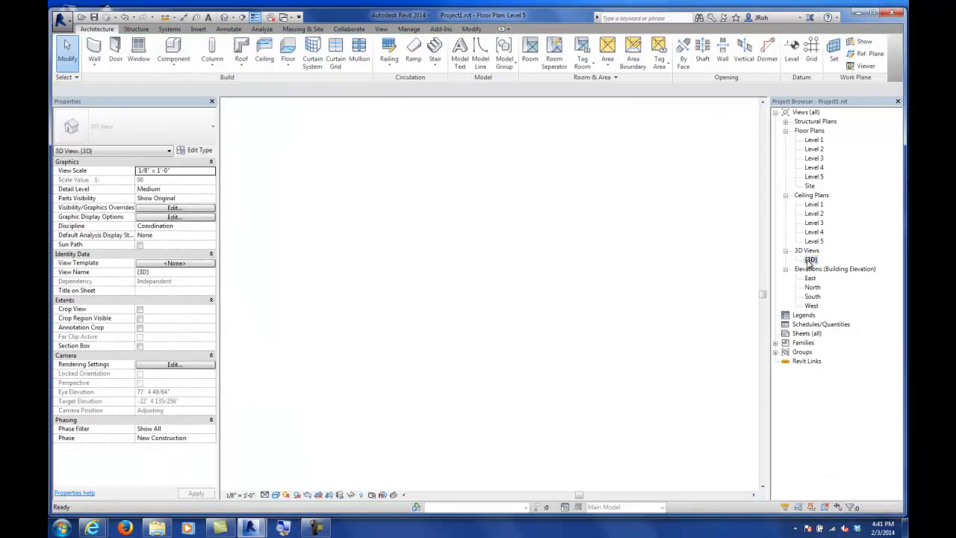
# Step: Set the shaft opening's top offset to 1' and delete the curtain mullion elements that can no longer be created
pyautogui.click(75, 58)
pyautogui.scroll(-1, 440, 160)
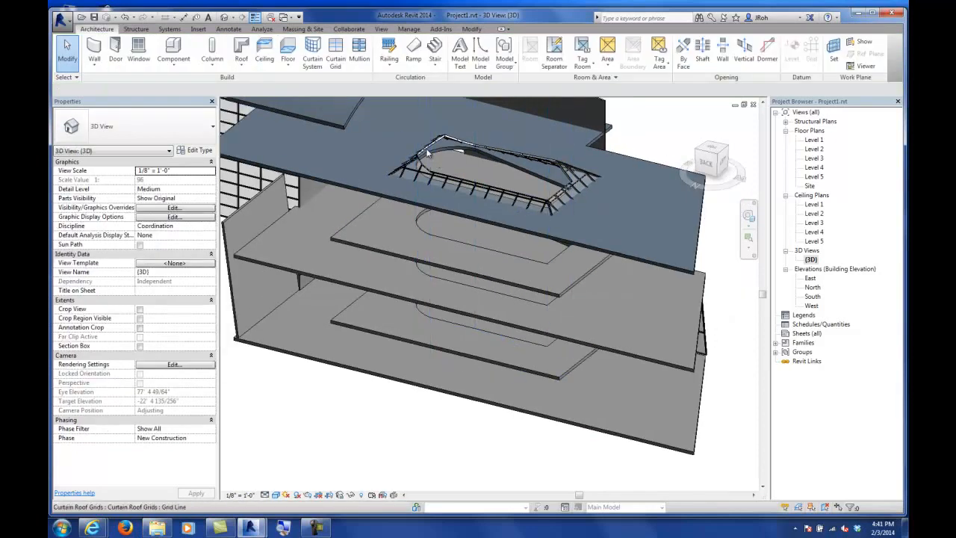
pyautogui.moveTo(486, 182); pyautogui.dragTo(488, 265, button='middle')
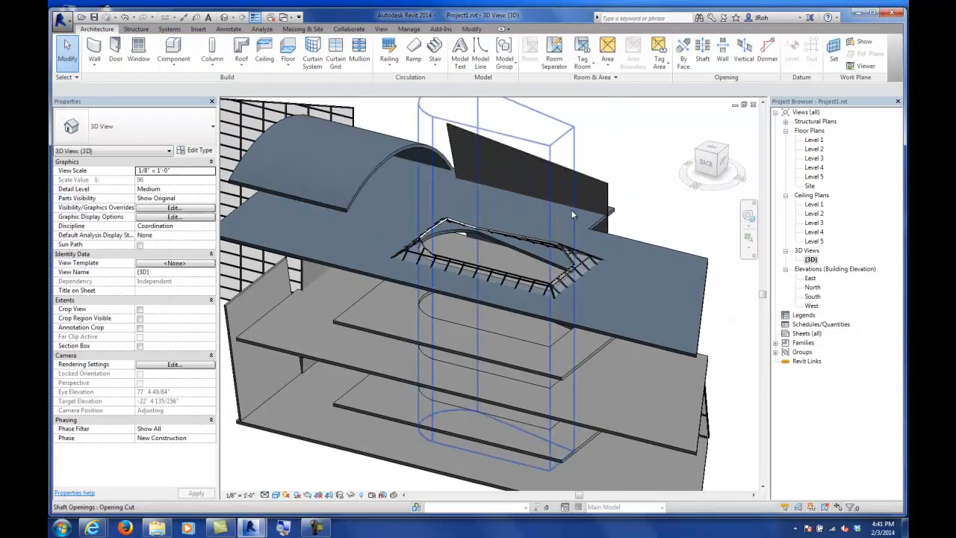
pyautogui.click(522, 168)
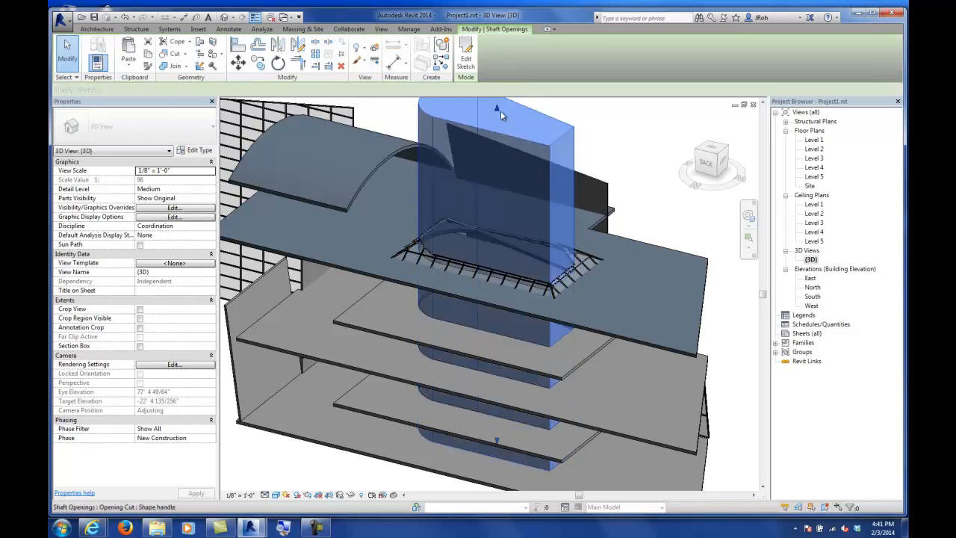
pyautogui.moveTo(498, 108); pyautogui.dragTo(498, 235)
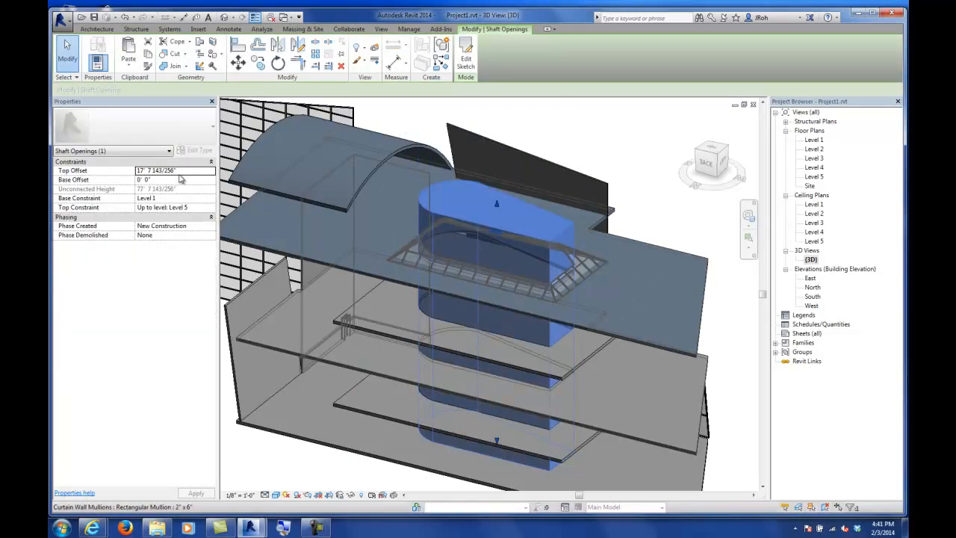
pyautogui.click(183, 171)
pyautogui.write("1' 0")
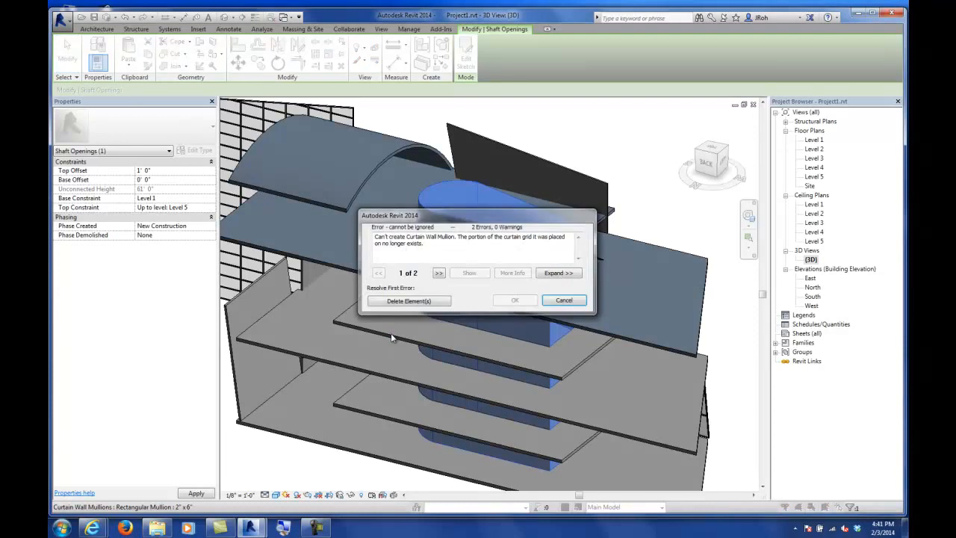
pyautogui.click(411, 304)
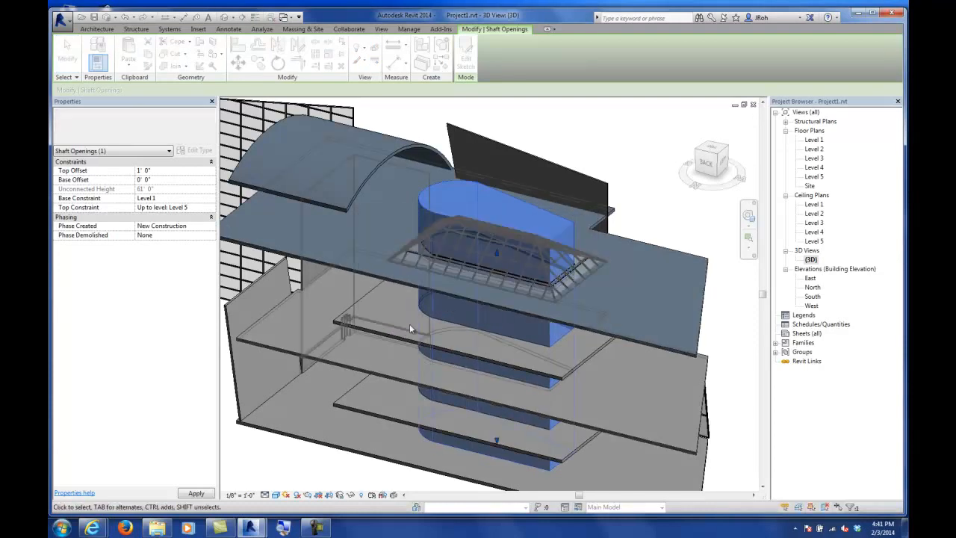
pyautogui.press('Escape')
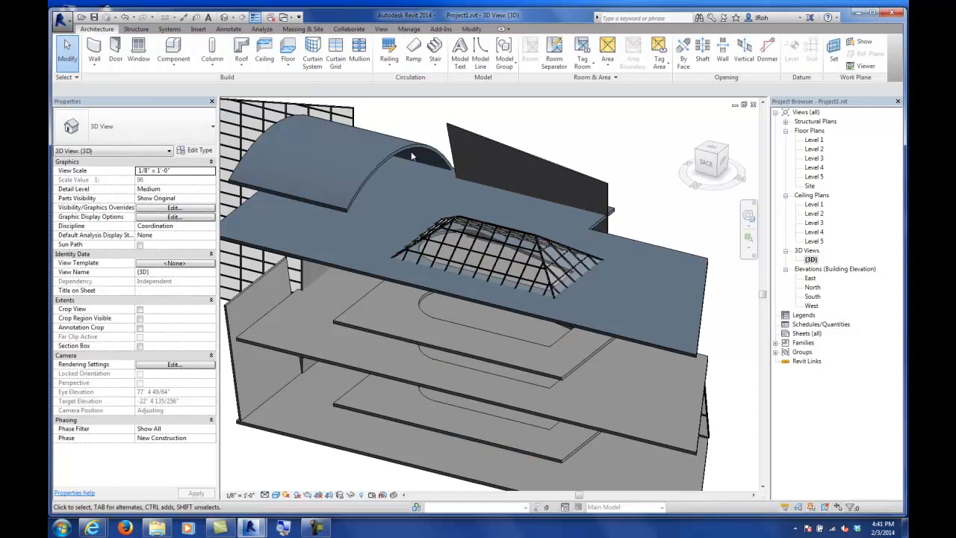
# Step: Raise the sloped glazing skylight roof's base offset from Level 5 to 1'
pyautogui.click(548, 259)
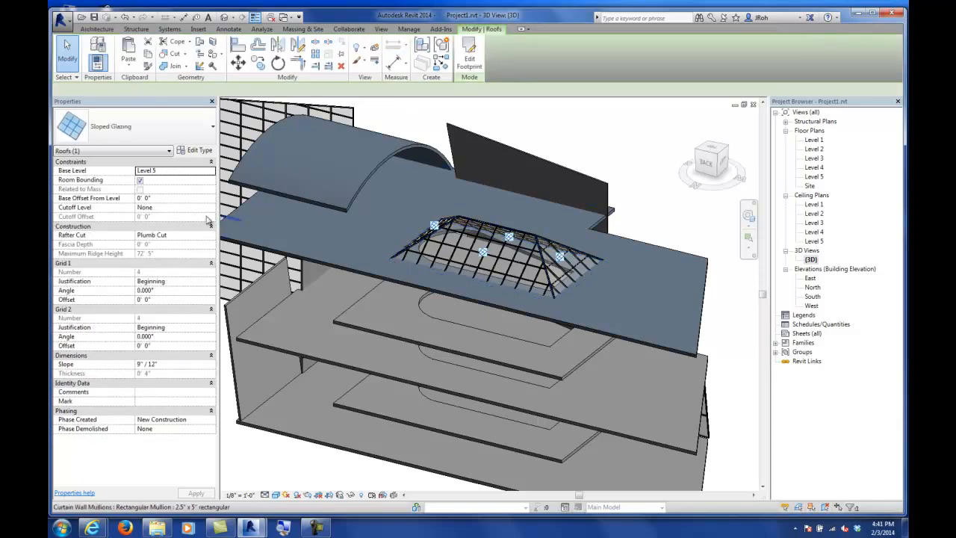
pyautogui.scroll(5, 480, 280)
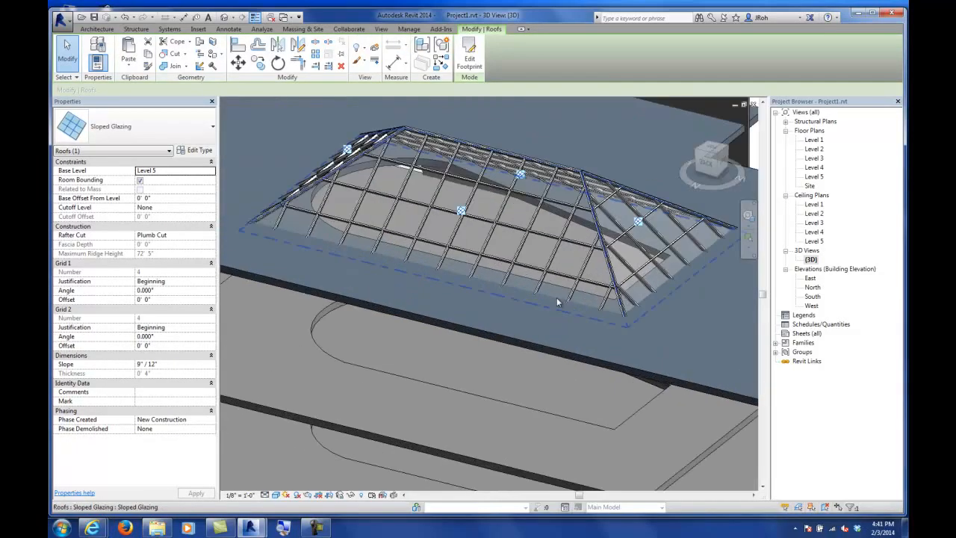
pyautogui.click(169, 198)
pyautogui.write("1'")
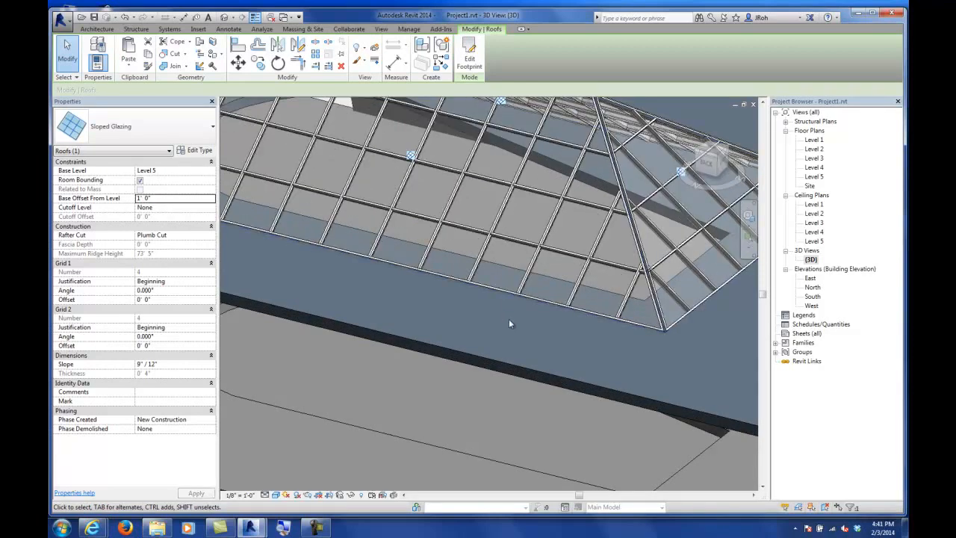
pyautogui.click(76, 50)
pyautogui.scroll(-5, 432, 302)
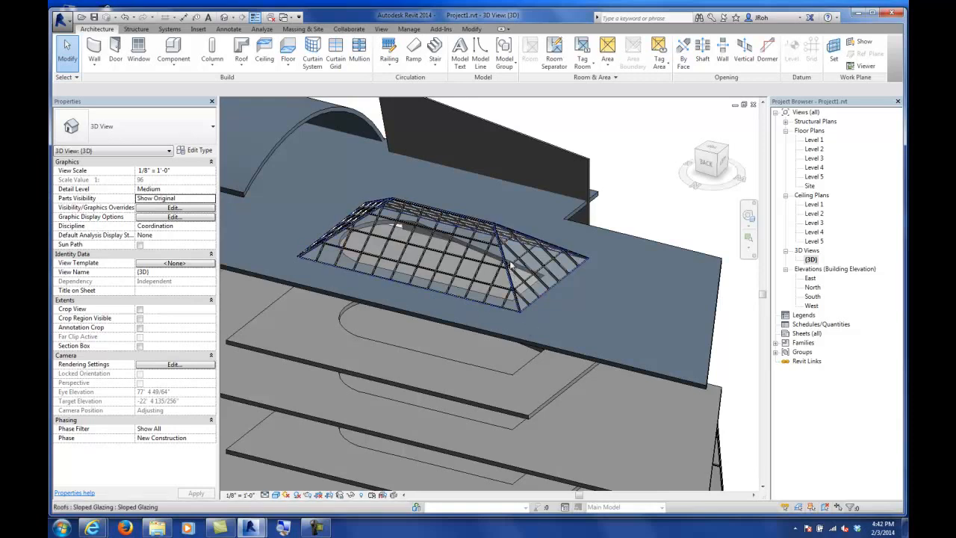
# Step: Change the curved barrel roof's type to Sloped Glazing
pyautogui.moveTo(518, 335); pyautogui.dragTo(453, 273, button='middle')
pyautogui.moveTo(389, 243); pyautogui.dragTo(644, 382, button='middle')
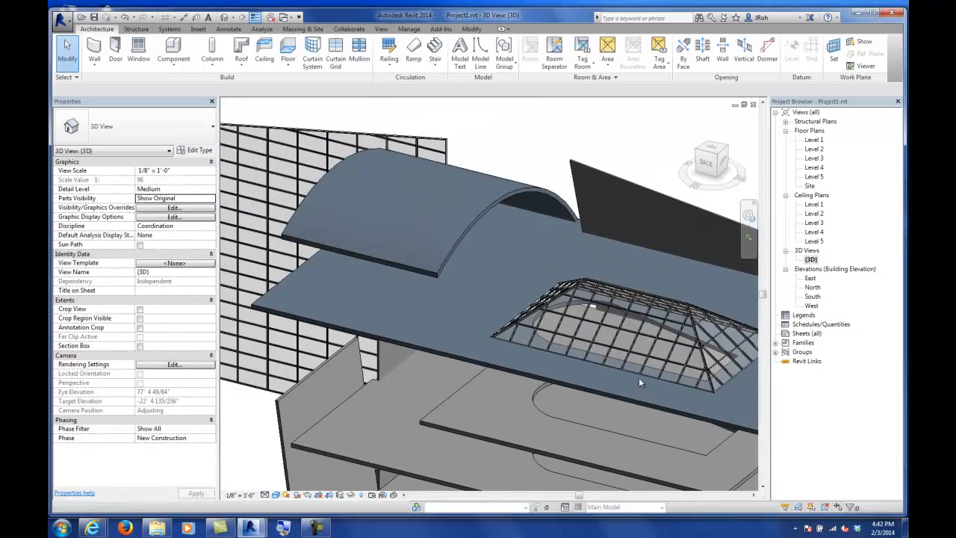
pyautogui.click(479, 215)
pyautogui.keyDown('shift'); pyautogui.moveTo(537, 284); pyautogui.dragTo(457, 265, button='middle'); pyautogui.keyUp('shift')
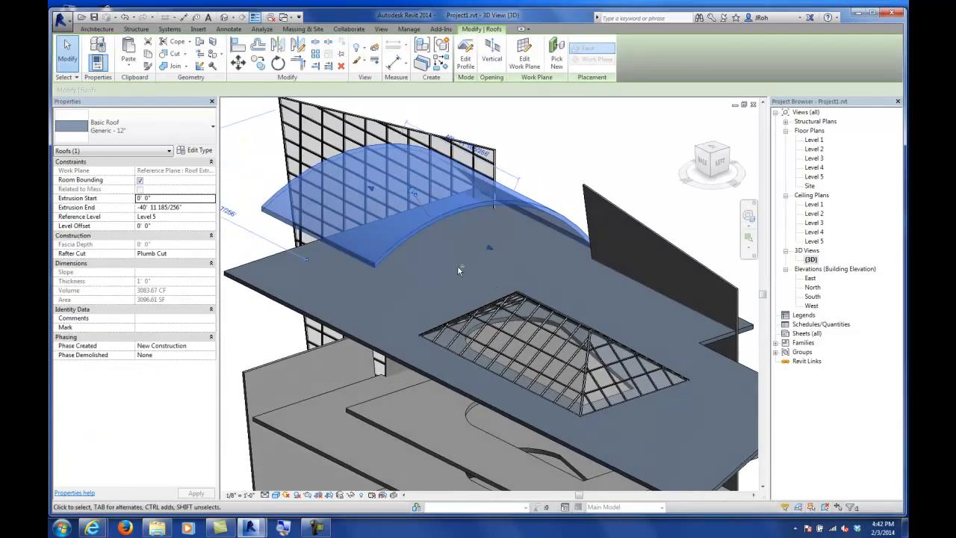
pyautogui.click(166, 127)
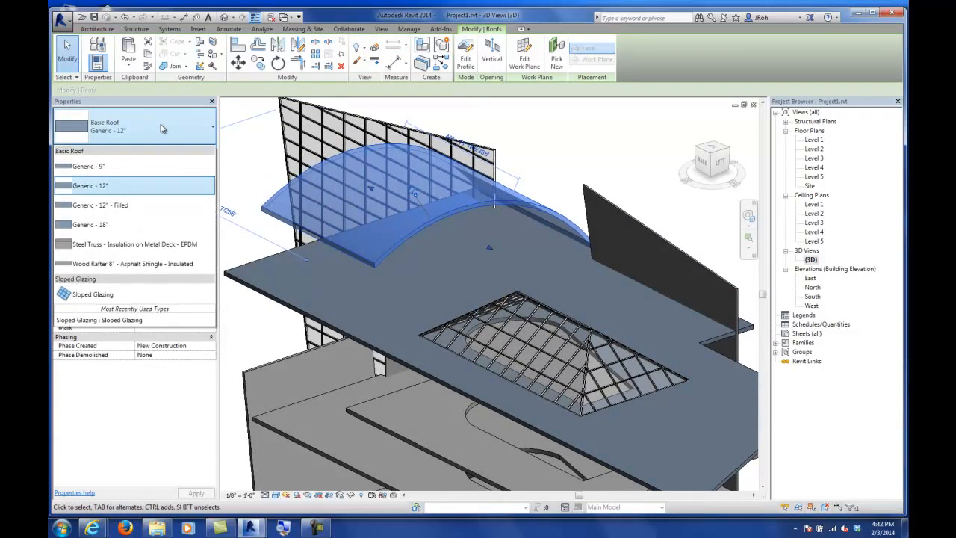
pyautogui.click(100, 295)
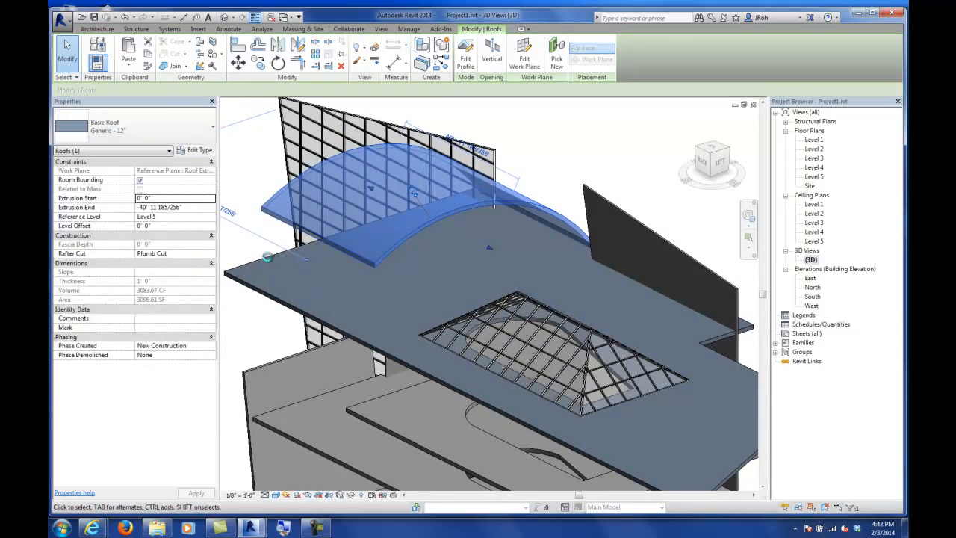
pyautogui.click(65, 58)
# Step: Open the Level 1 floor plan and start an architectural wall using the Curtain Wall 1 type
pyautogui.keyDown('shift'); pyautogui.moveTo(418, 238); pyautogui.dragTo(481, 269, button='middle'); pyautogui.keyUp('shift')
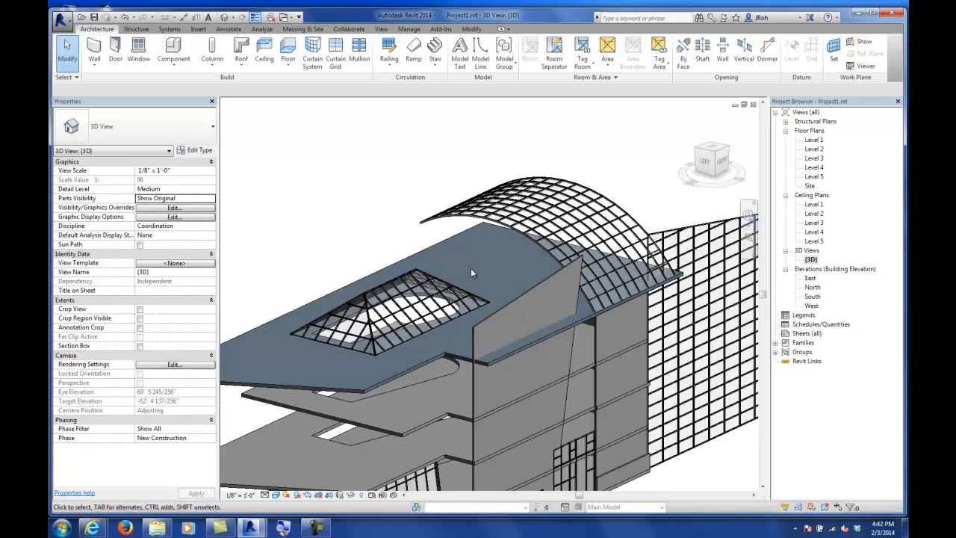
pyautogui.doubleClick(814, 140)
pyautogui.scroll(-3, 551, 271)
pyautogui.moveTo(487, 236); pyautogui.dragTo(573, 274, button='middle')
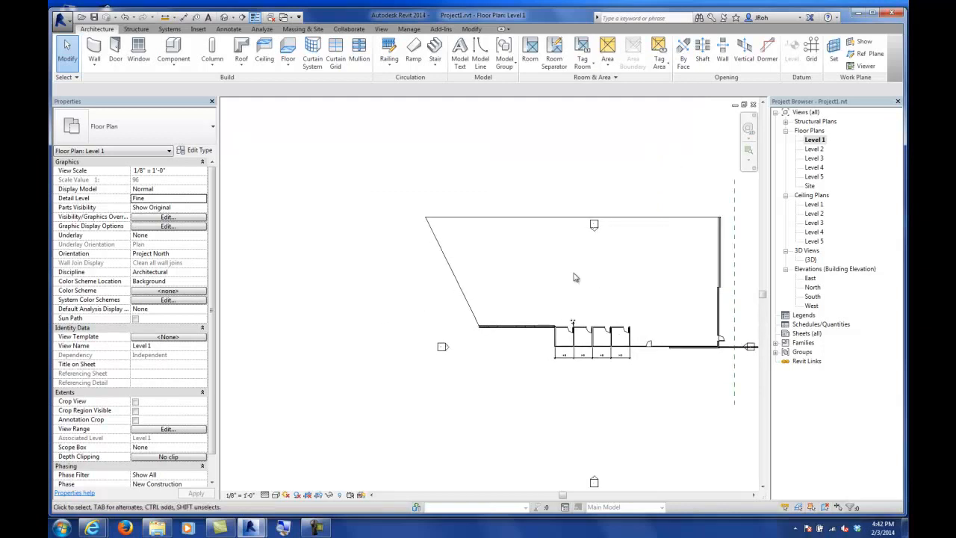
pyautogui.click(94, 65)
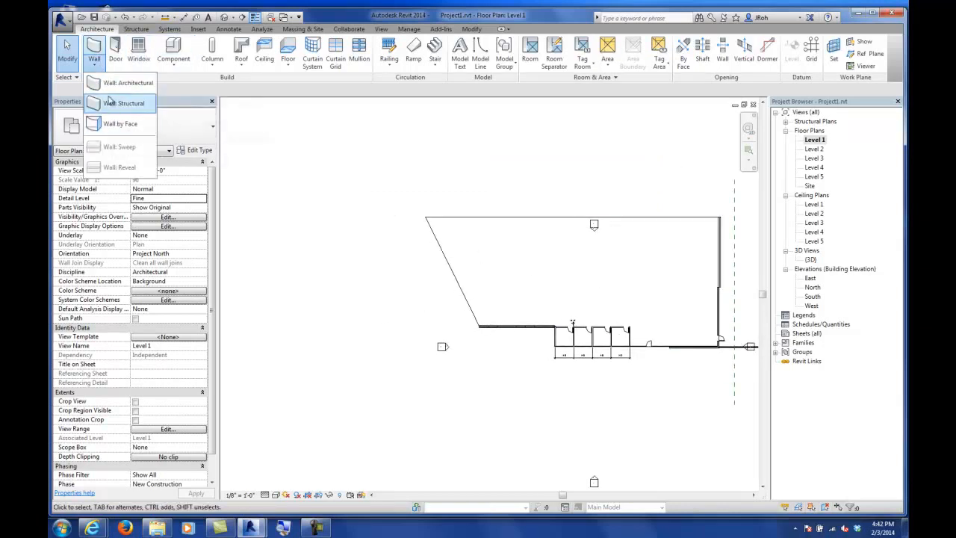
pyautogui.click(113, 86)
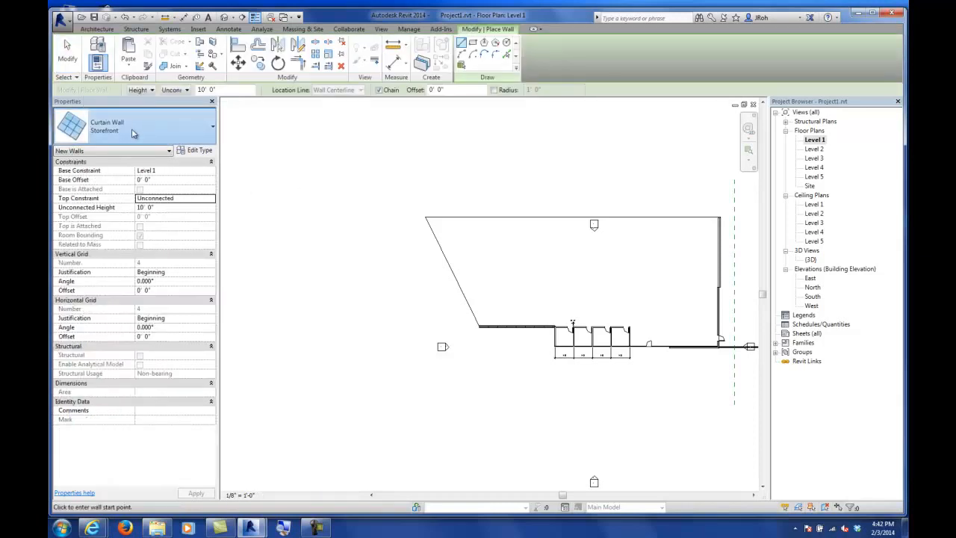
pyautogui.click(132, 131)
pyautogui.click(105, 218)
# Step: Draw a semicircular arc curtain wall of about 16' radius west of the building
pyautogui.moveTo(296, 237); pyautogui.dragTo(382, 227, button='middle')
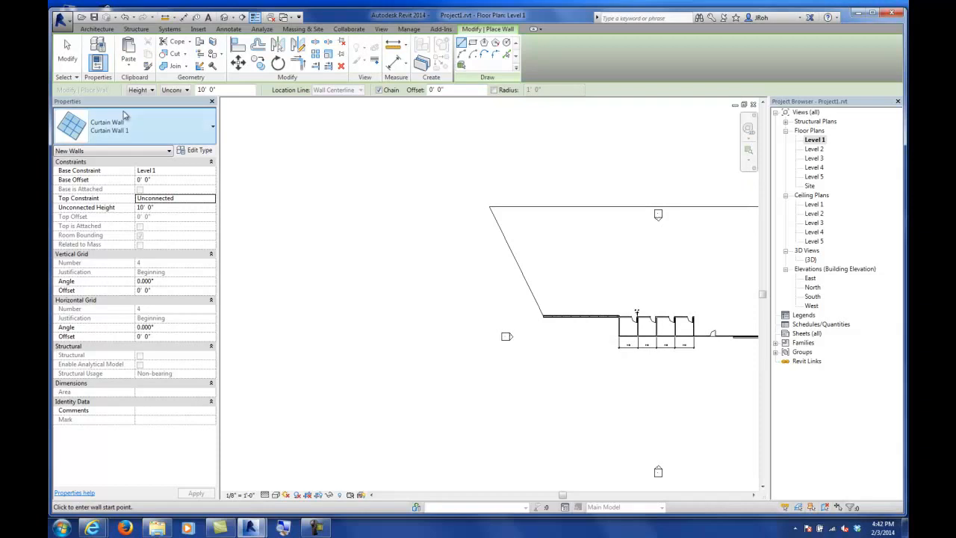
pyautogui.click(462, 54)
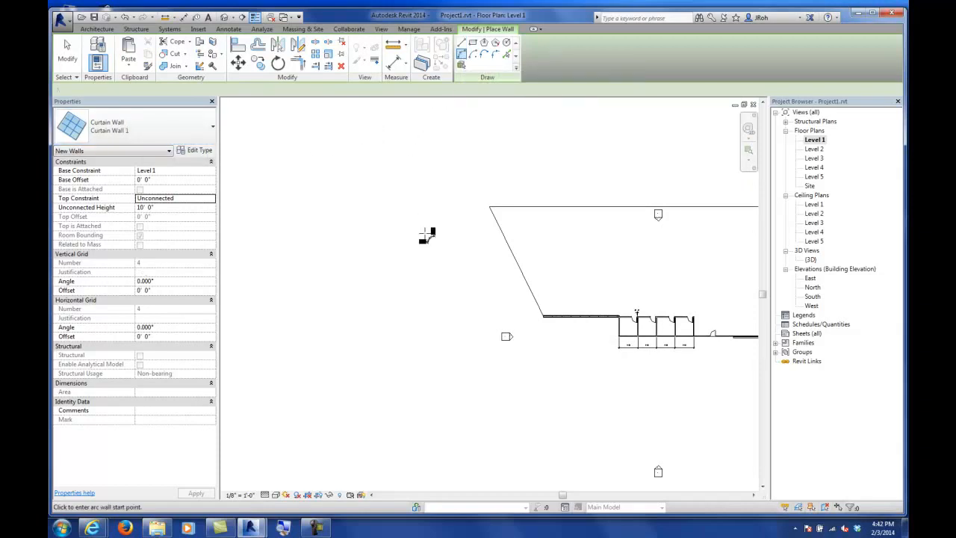
pyautogui.click(395, 214)
pyautogui.click(395, 278)
pyautogui.scroll(5, 378, 243)
pyautogui.scroll(2, 376, 242)
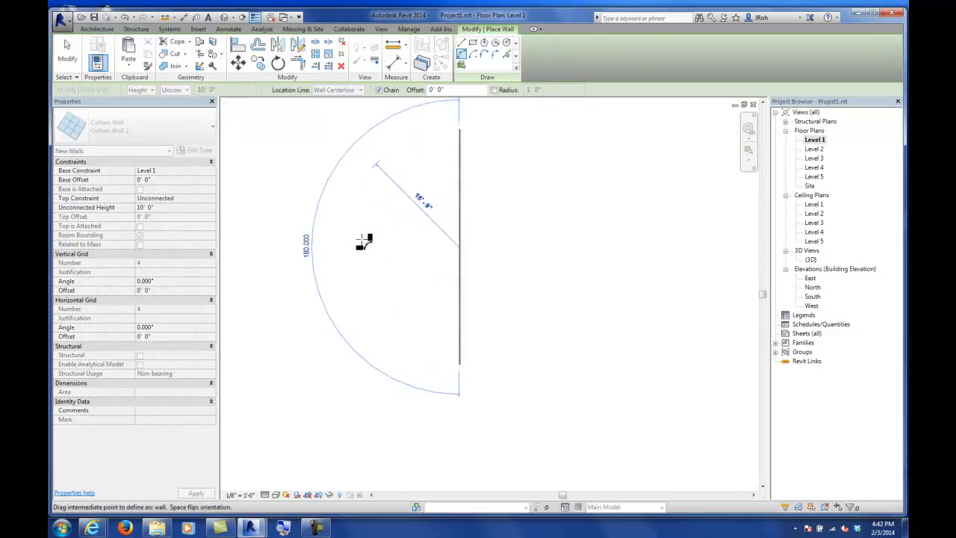
pyautogui.click(361, 241)
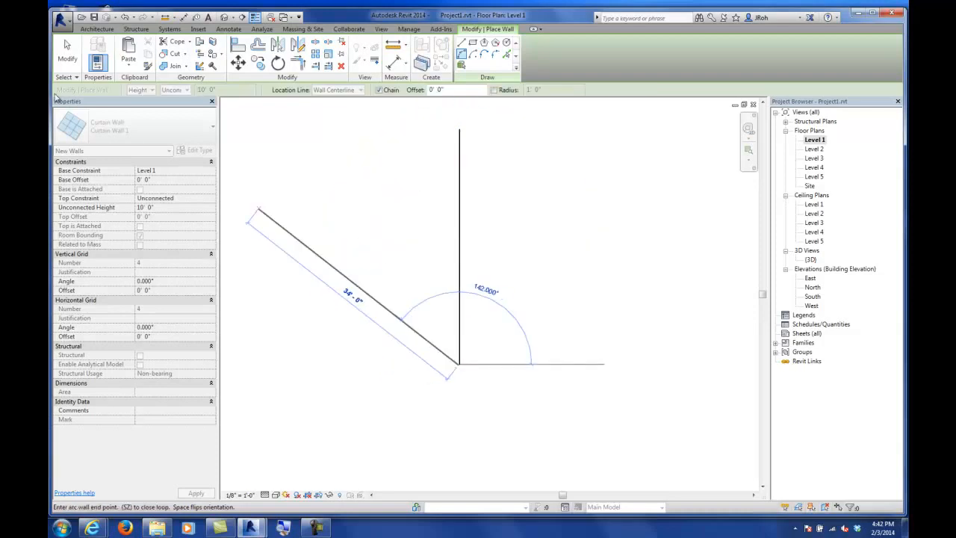
pyautogui.click(67, 53)
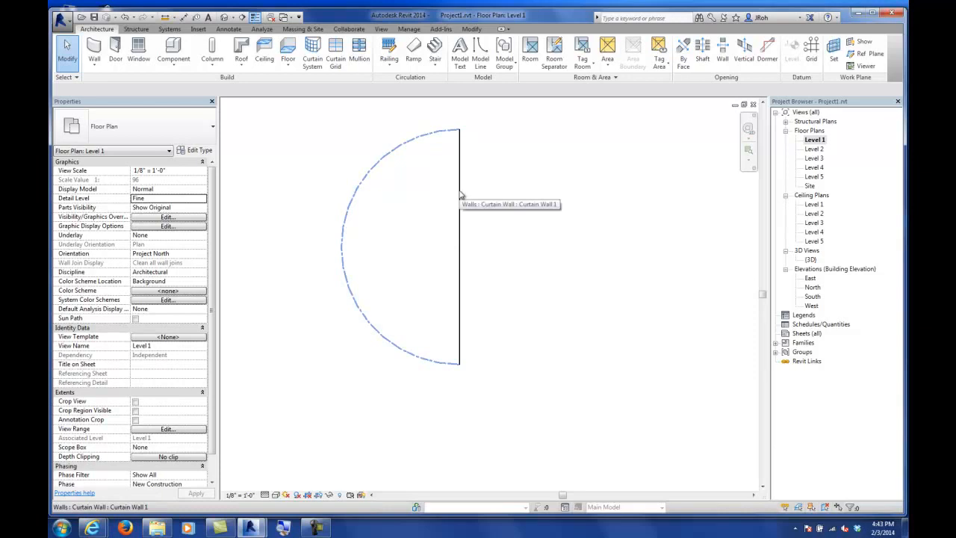
# Step: Place a building elevation marker facing the new curved curtain wall
pyautogui.scroll(-5, 468, 207)
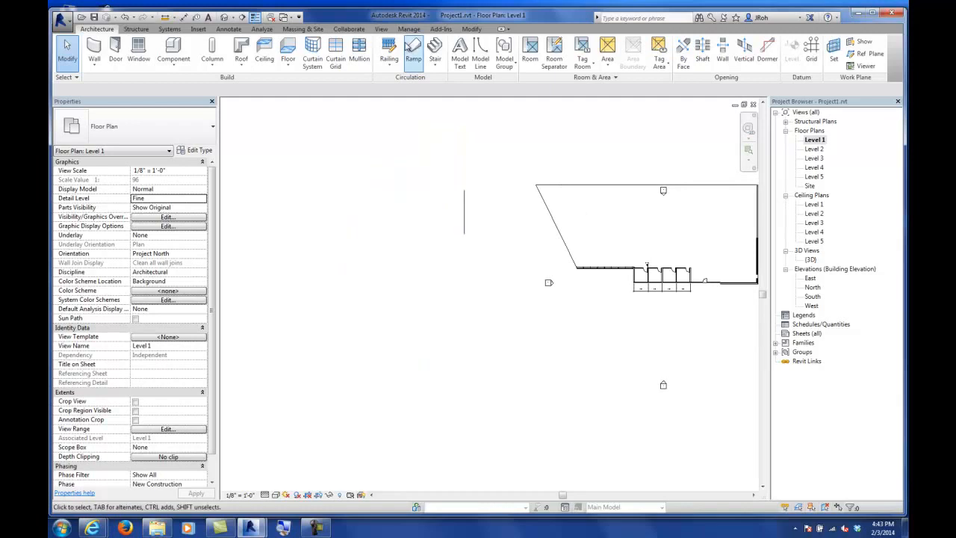
pyautogui.click(381, 29)
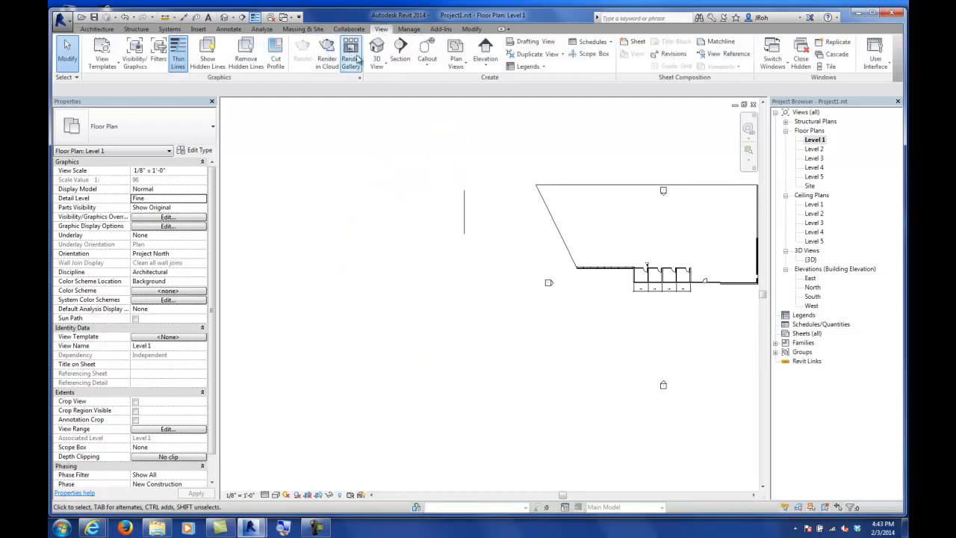
pyautogui.click(484, 51)
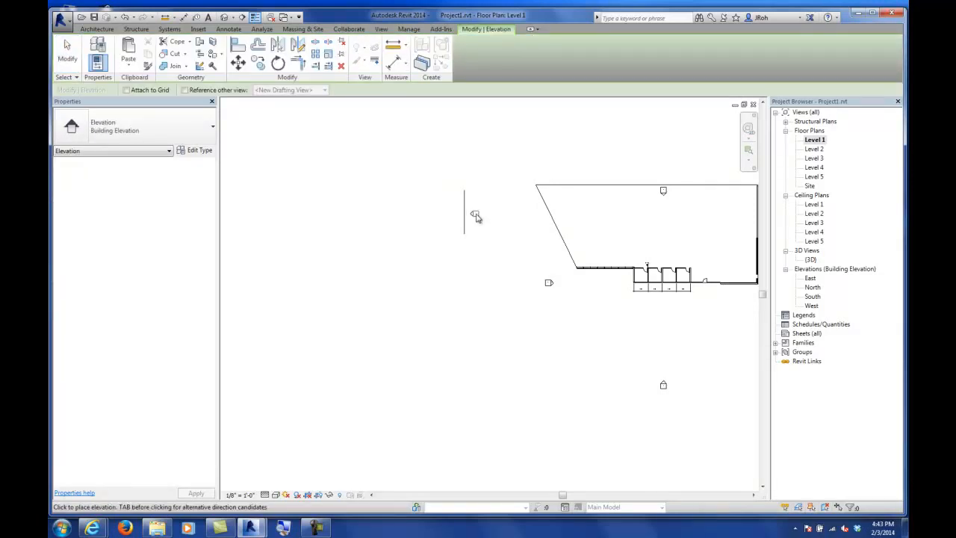
pyautogui.click(475, 215)
pyautogui.press('Escape')
pyautogui.press('Escape')
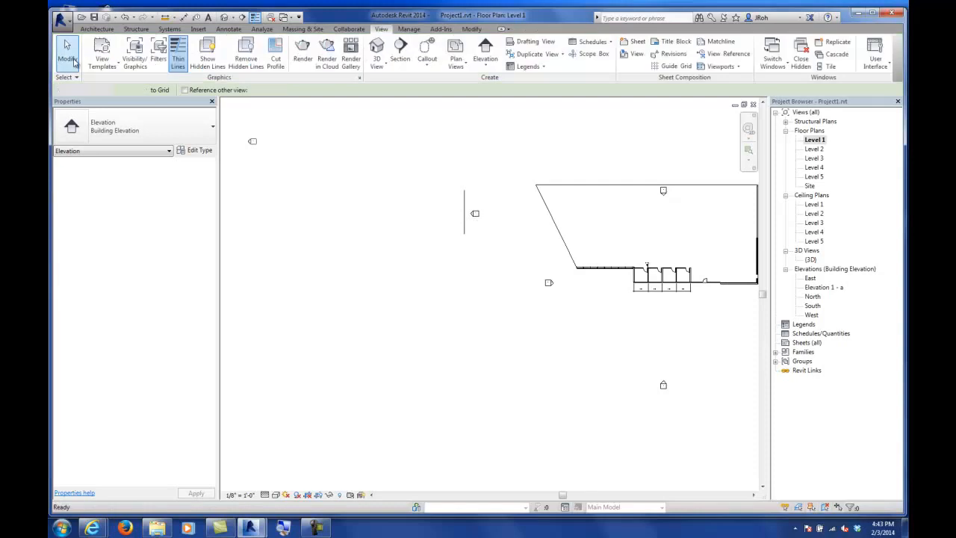
# Step: Open the new elevation view and stretch the curved curtain wall's top up to about 26' height
pyautogui.scroll(3, 457, 213)
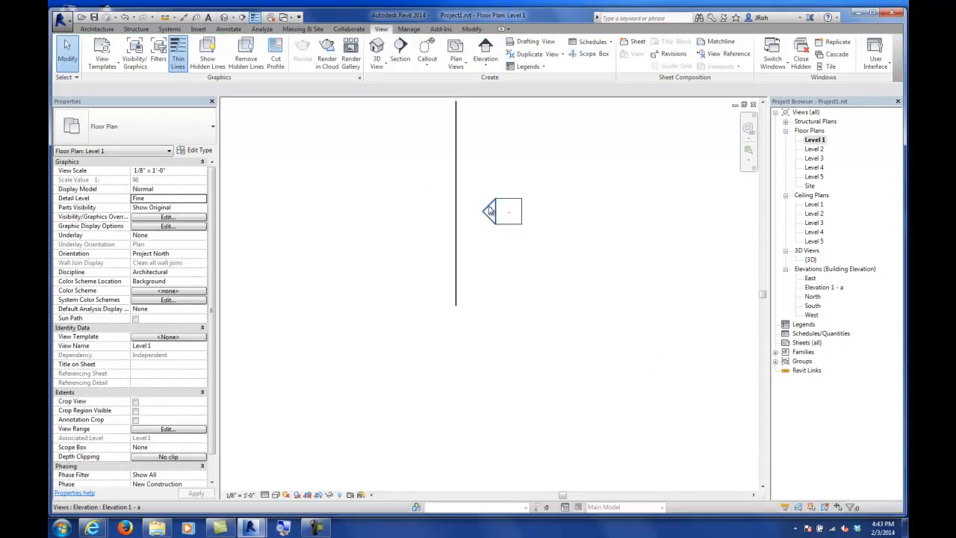
pyautogui.doubleClick(494, 217)
pyautogui.scroll(4, 537, 280)
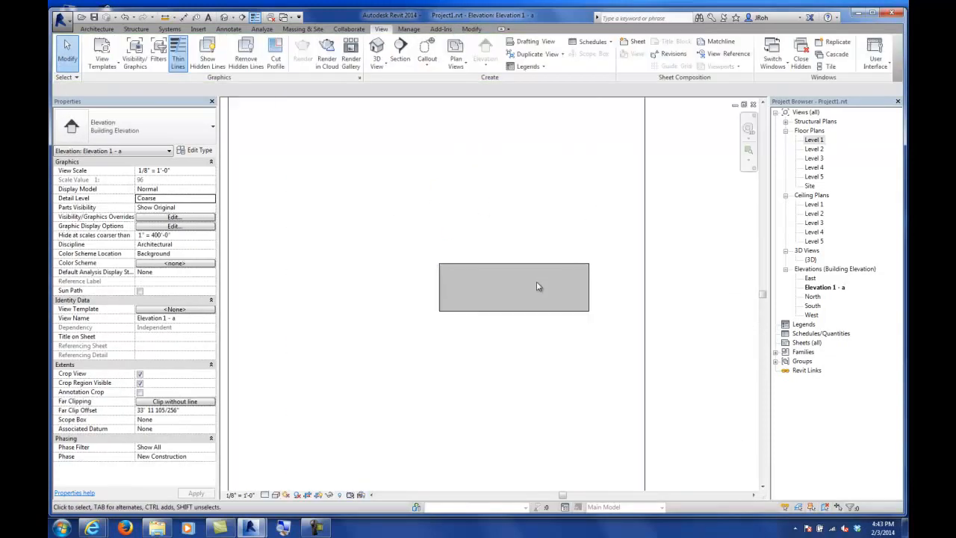
pyautogui.click(515, 256)
pyautogui.moveTo(508, 253); pyautogui.dragTo(508, 157)
pyautogui.moveTo(533, 205); pyautogui.dragTo(458, 211, button='middle')
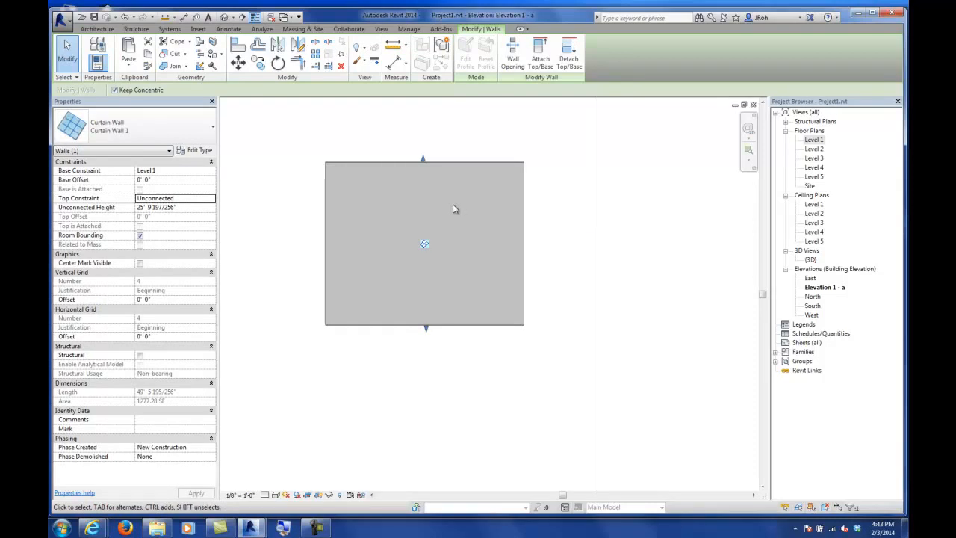
pyautogui.click(97, 29)
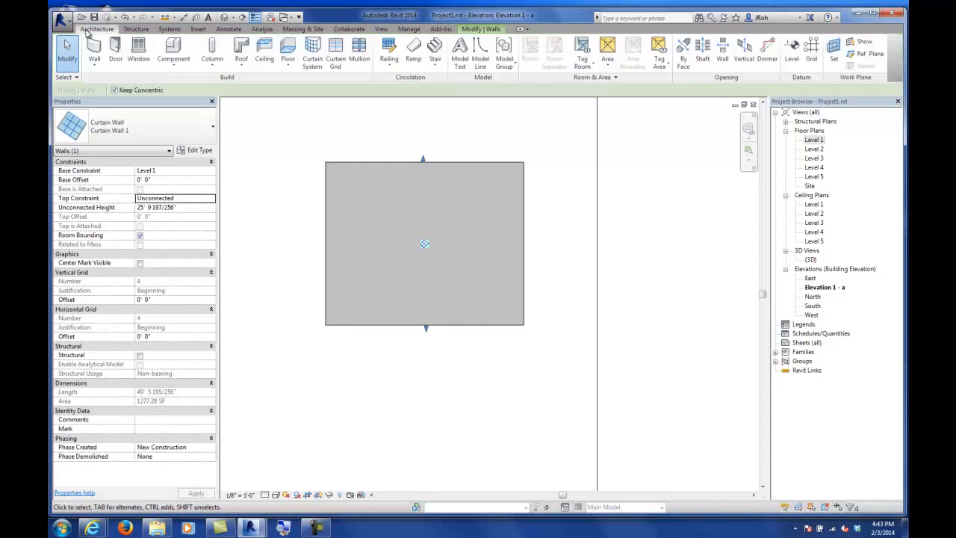
# Step: Add vertical curtain grid lines across the curved curtain wall in the elevation view
pyautogui.click(336, 49)
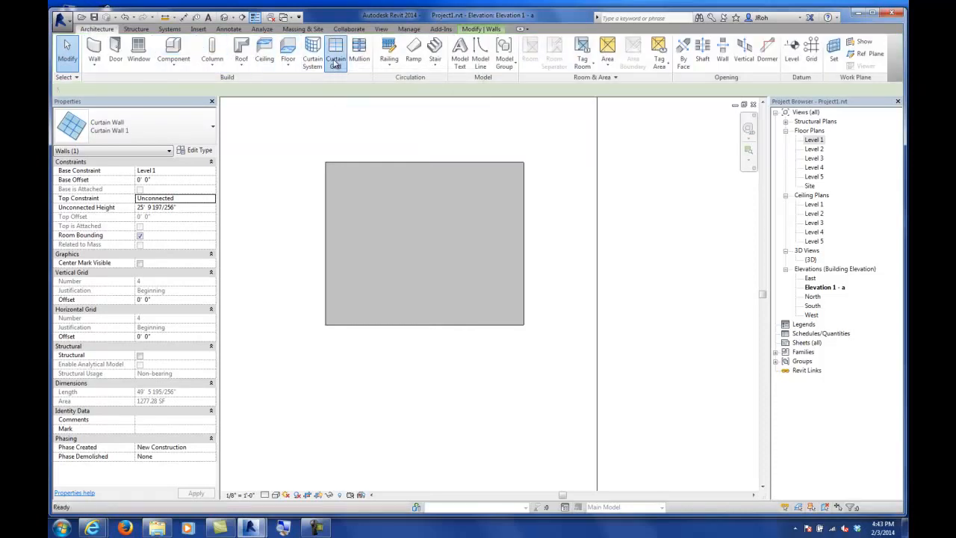
pyautogui.click(358, 162)
pyautogui.click(385, 162)
pyautogui.click(434, 161)
pyautogui.click(462, 161)
pyautogui.click(493, 163)
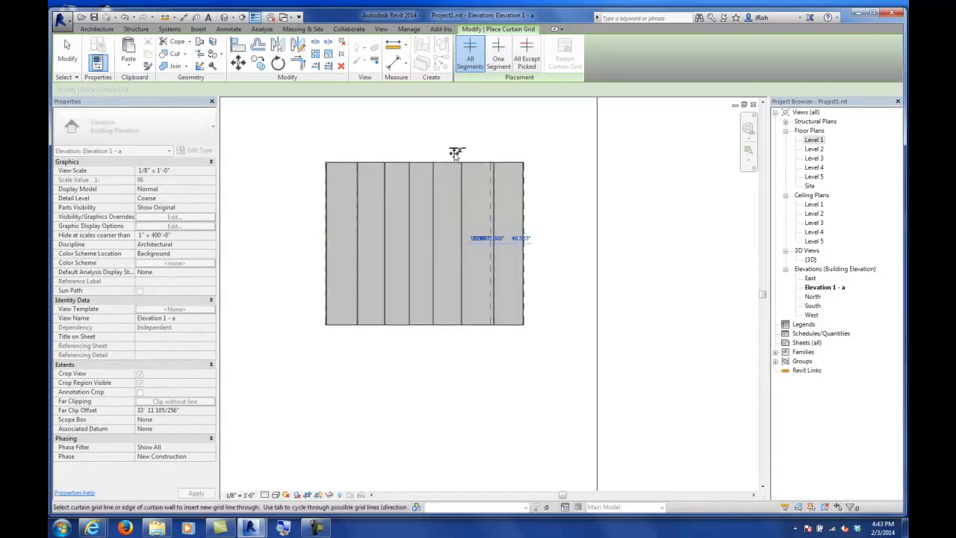
pyautogui.click(67, 53)
# Step: Open the 3D view and orbit around the model to inspect the curved curtain wall and the building
pyautogui.doubleClick(810, 260)
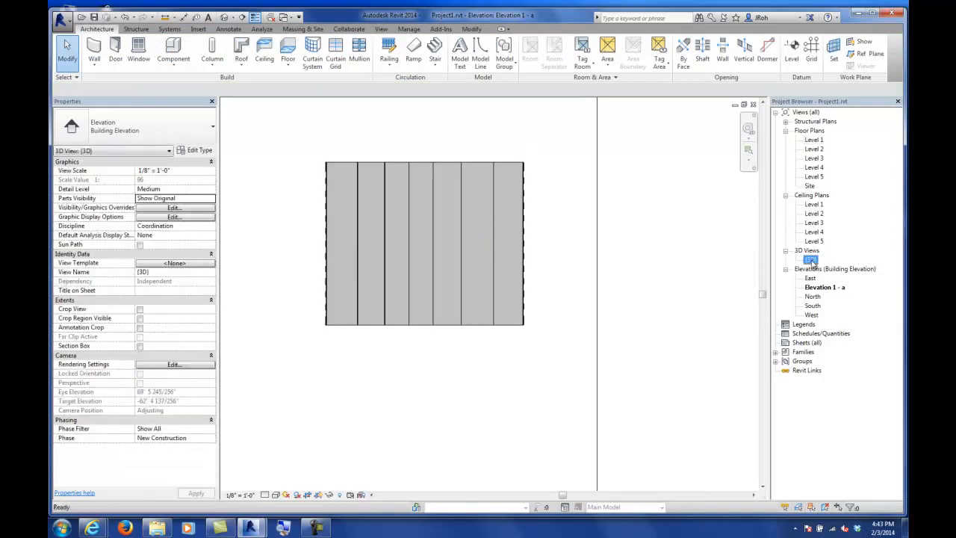
pyautogui.scroll(-7, 498, 255)
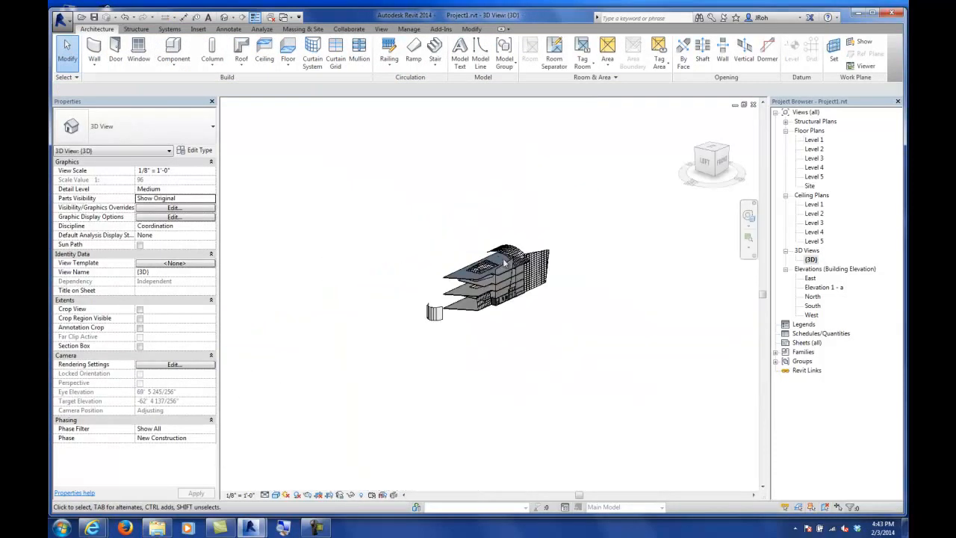
pyautogui.scroll(8, 458, 320)
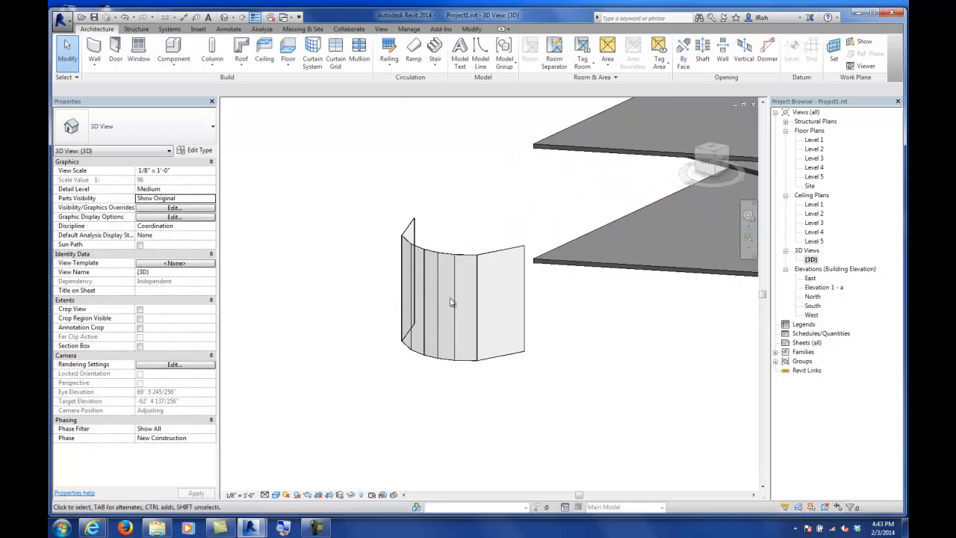
pyautogui.click(461, 260)
pyautogui.keyDown('shift'); pyautogui.moveTo(455, 230); pyautogui.dragTo(453, 335, button='middle'); pyautogui.keyUp('shift')
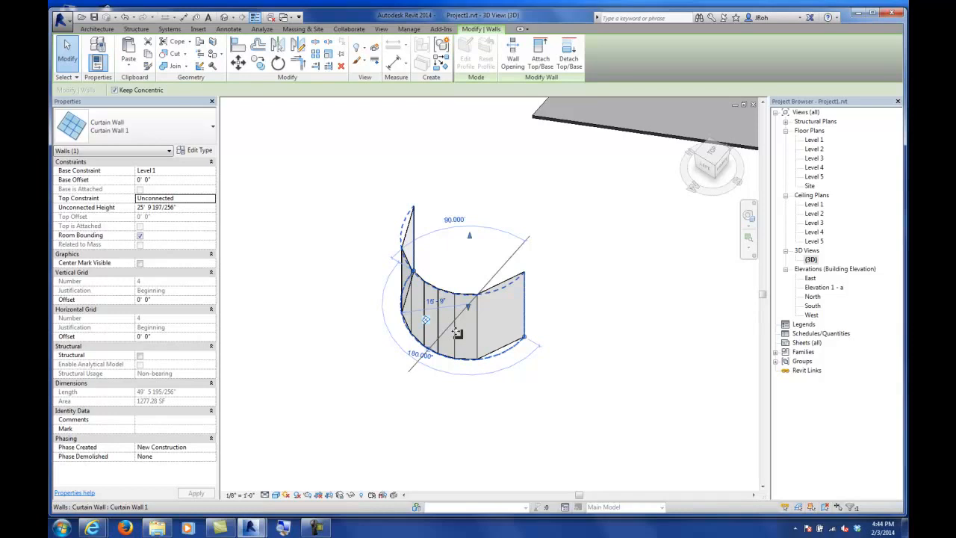
pyautogui.press('Escape')
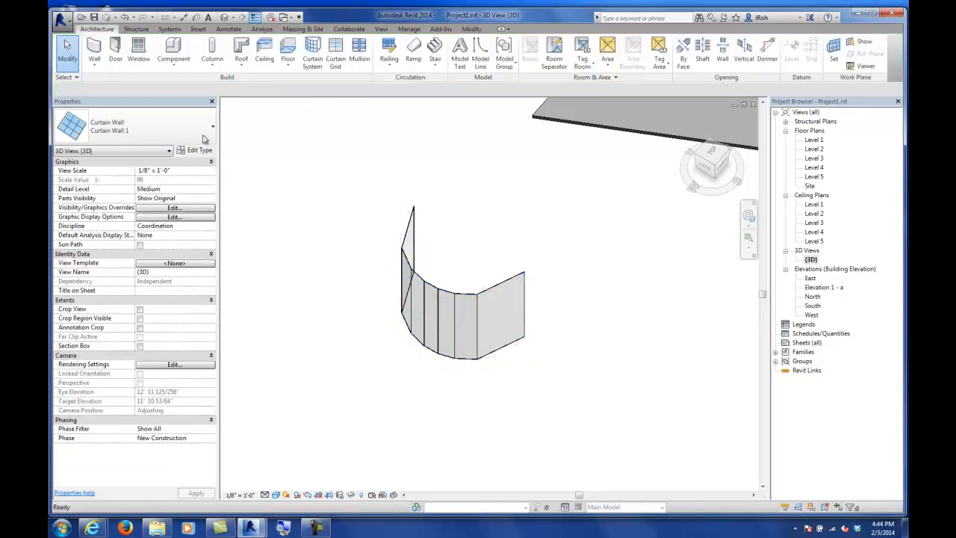
pyautogui.scroll(-2, 383, 211)
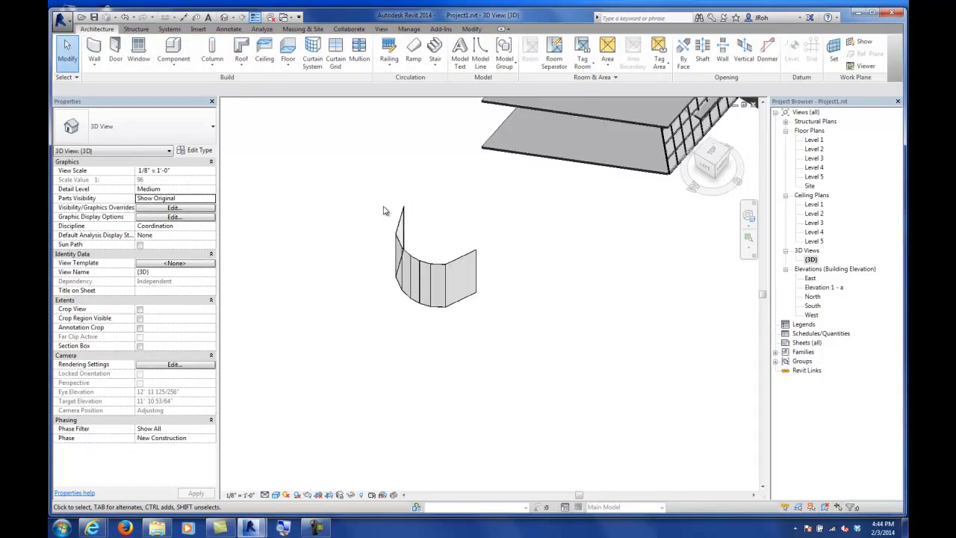
pyautogui.scroll(-2, 383, 212)
pyautogui.scroll(-1, 386, 228)
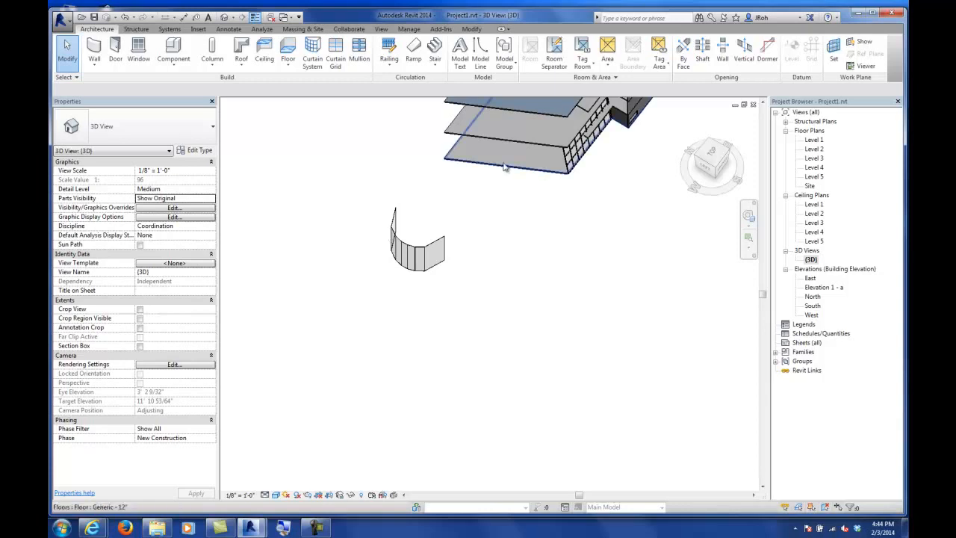
pyautogui.moveTo(635, 239); pyautogui.dragTo(448, 478, button='middle')
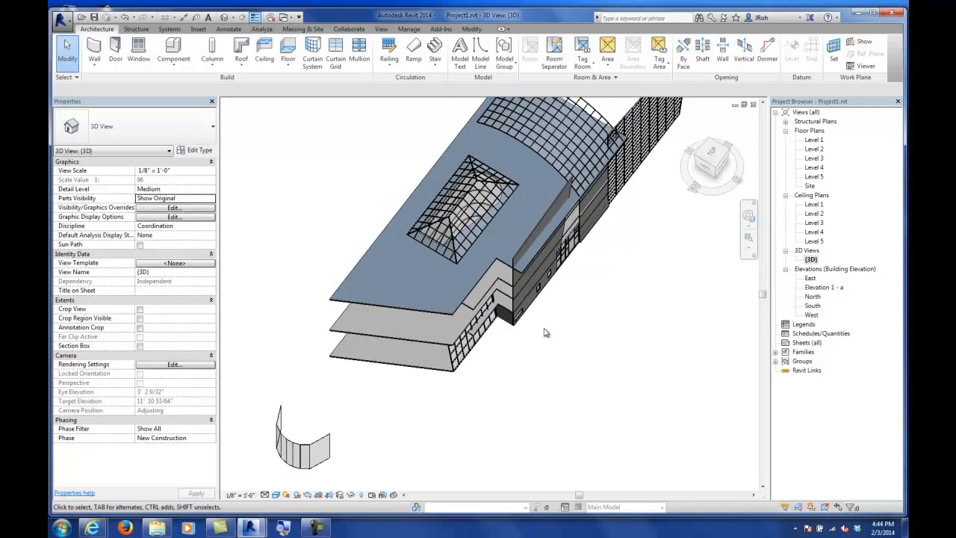
pyautogui.click(525, 258)
pyautogui.keyDown('shift'); pyautogui.moveTo(540, 342); pyautogui.dragTo(480, 386, button='middle'); pyautogui.keyUp('shift')
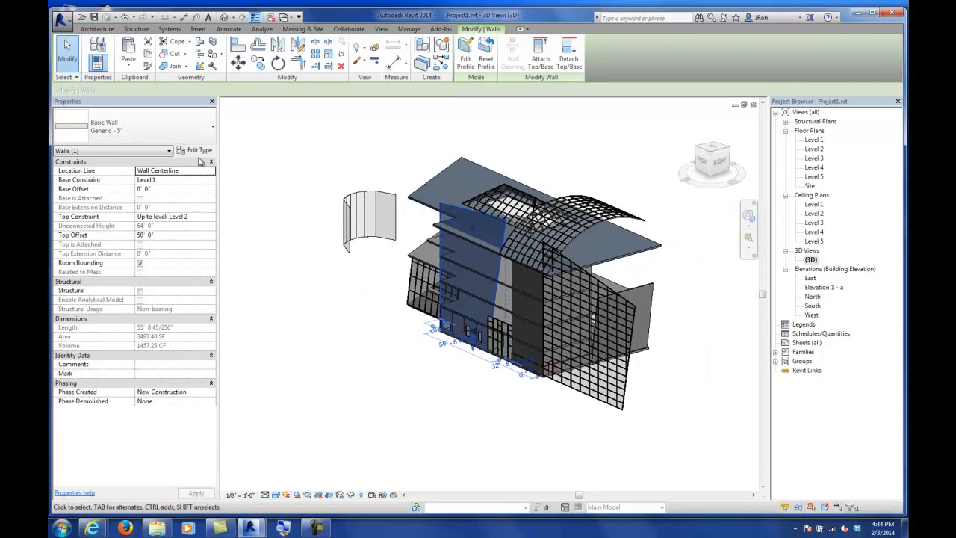
# Step: Save the project
pyautogui.click(94, 18)
pyautogui.moveTo(442, 346); pyautogui.dragTo(394, 349, button='middle')
pyautogui.moveTo(268, 134); pyautogui.dragTo(701, 458)
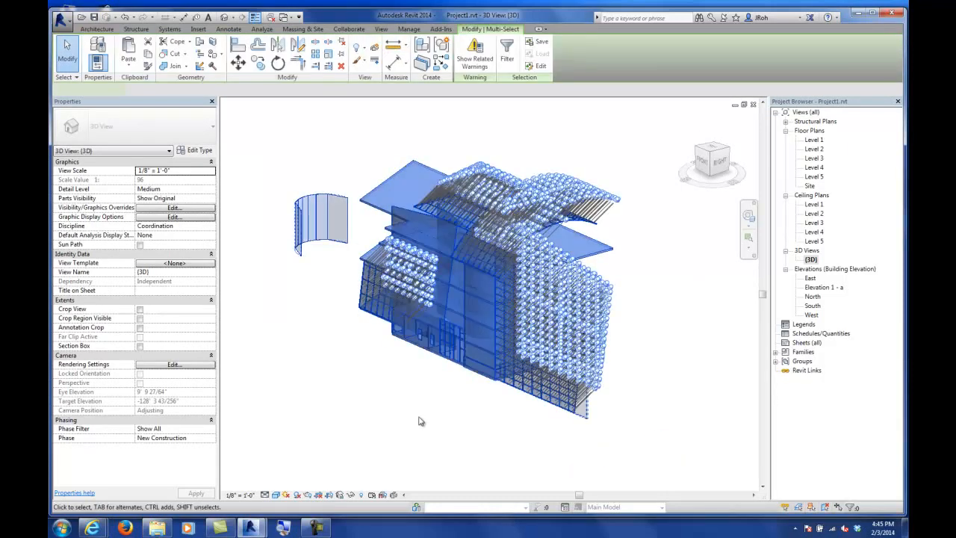
pyautogui.click(420, 420)
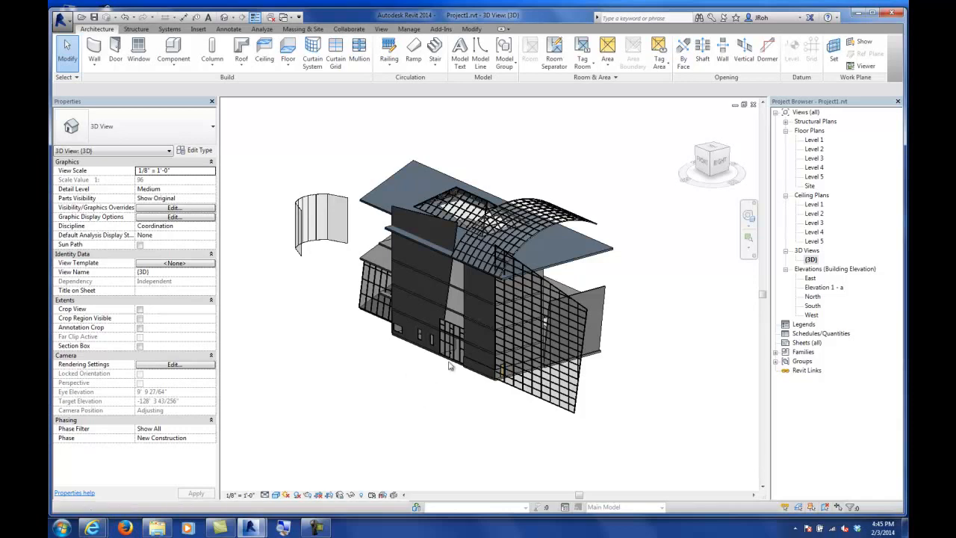
# Step: Close the current project and create a new project from the default template
pyautogui.click(60, 26)
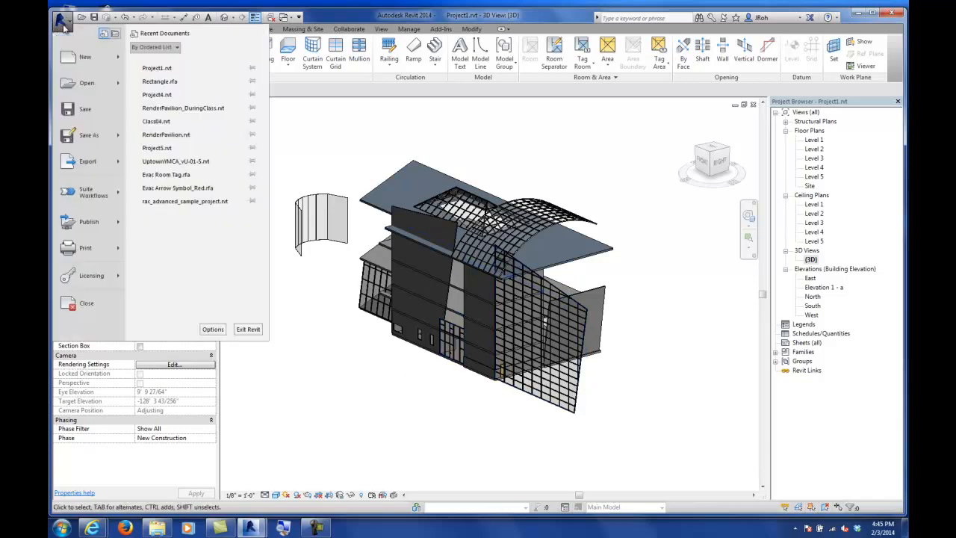
pyautogui.click(65, 305)
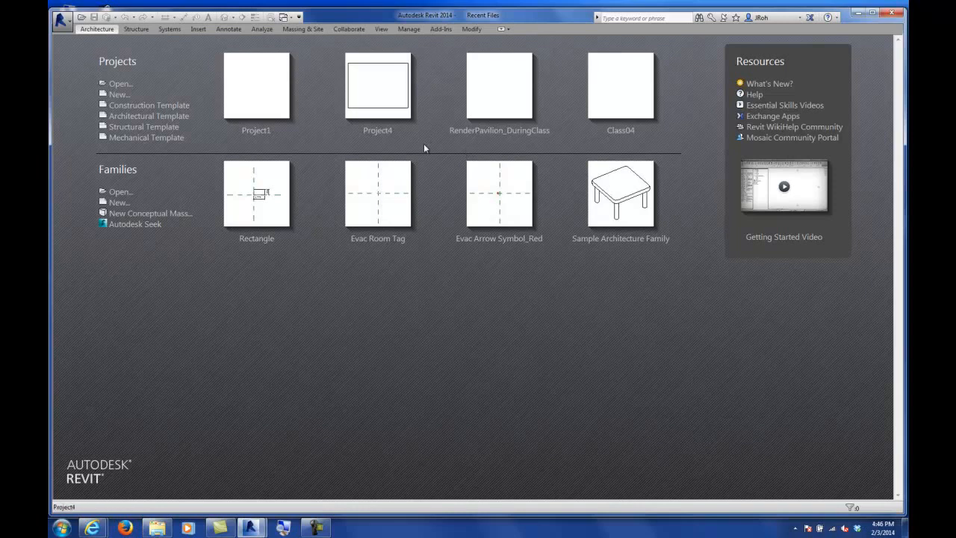
pyautogui.click(162, 119)
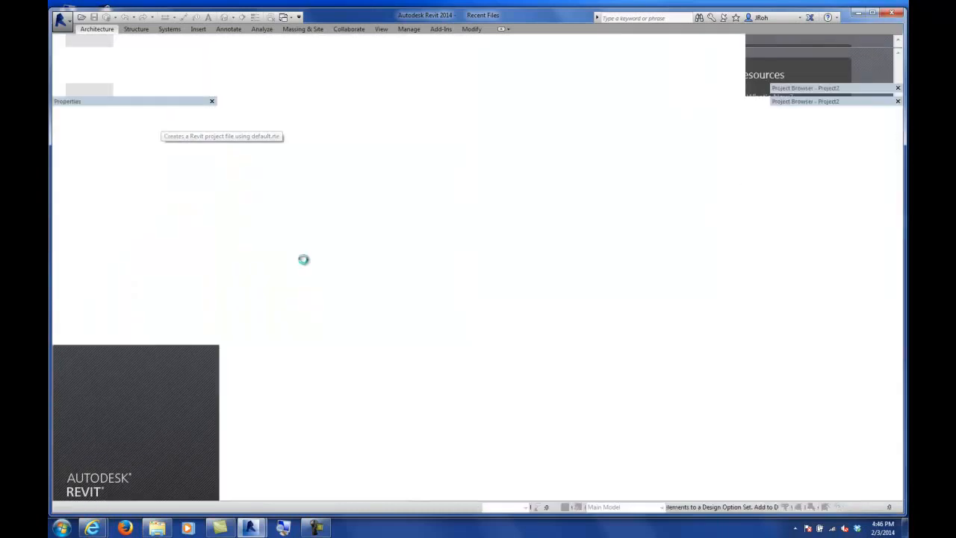
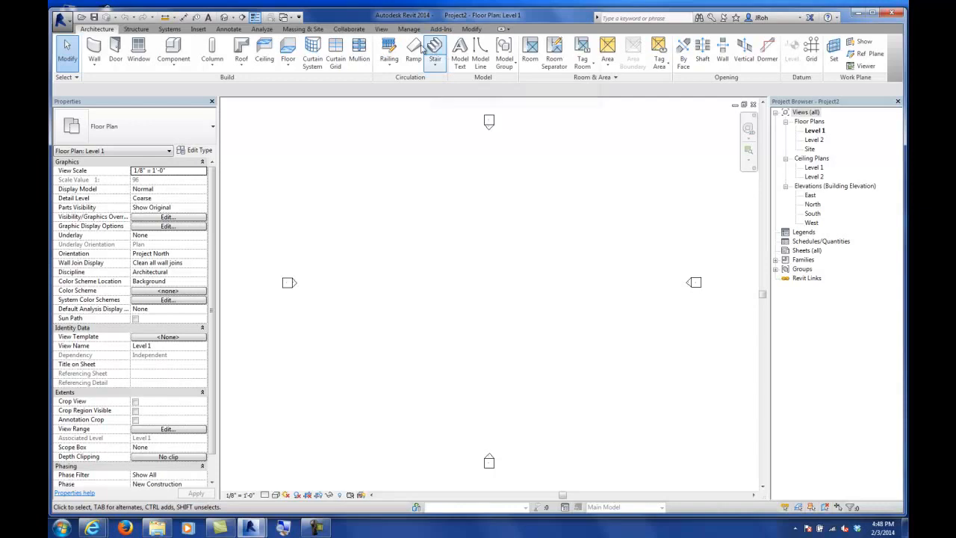
# Step: Open the default 3D view of the new project
pyautogui.click(381, 29)
pyautogui.click(376, 49)
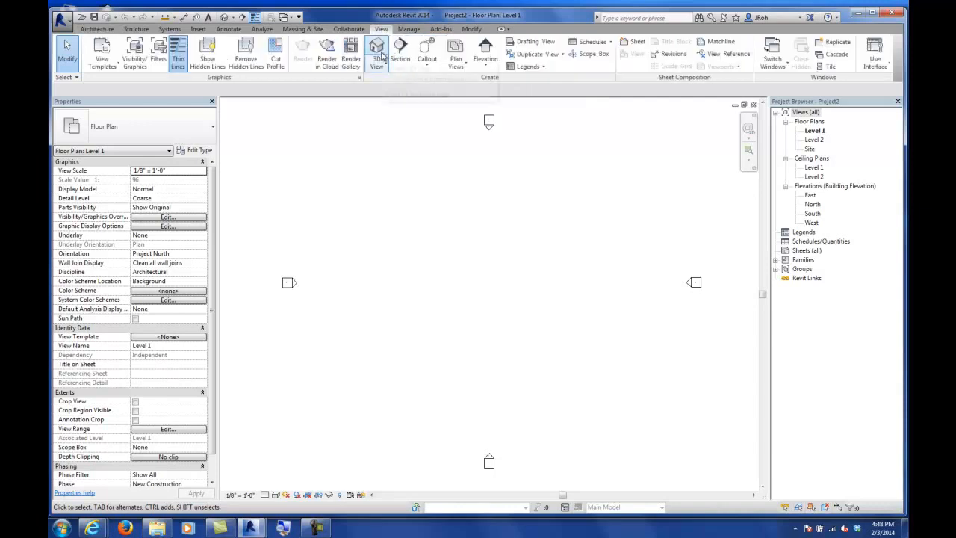
pyautogui.click(785, 186)
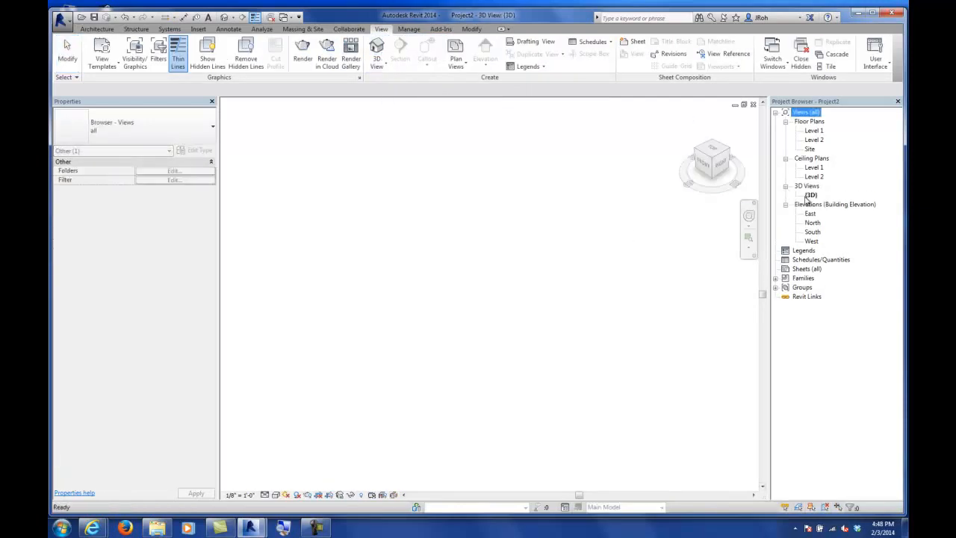
pyautogui.click(811, 195)
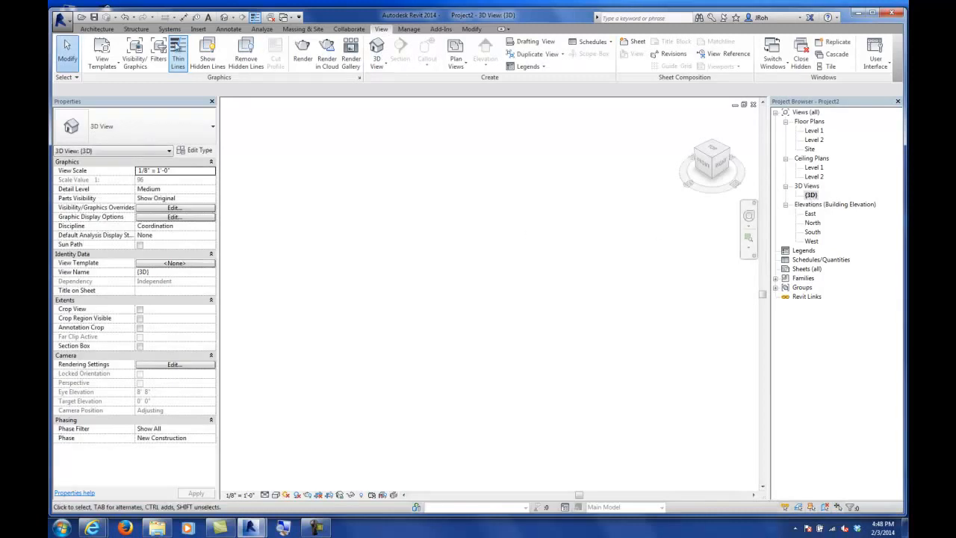
pyautogui.moveTo(555, 254); pyautogui.dragTo(505, 253, button='middle')
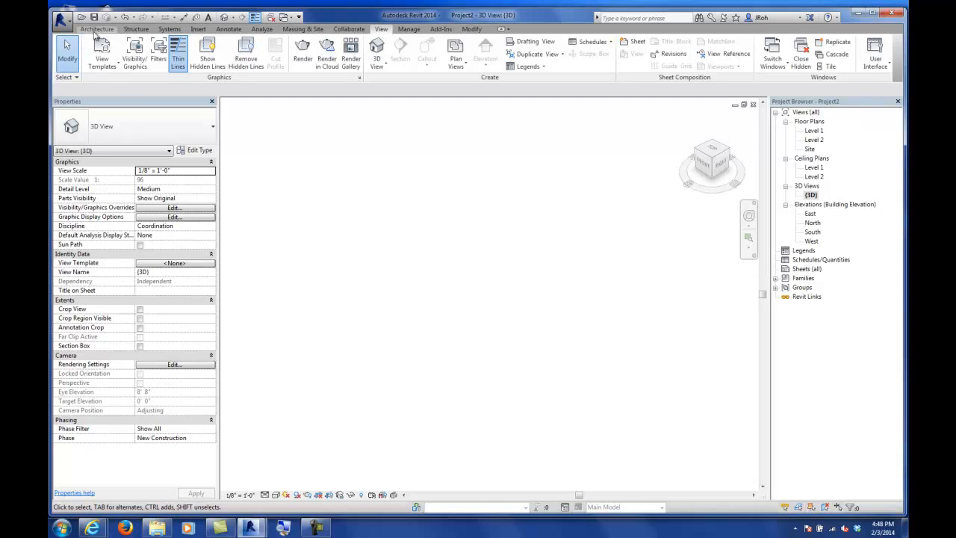
pyautogui.click(810, 195)
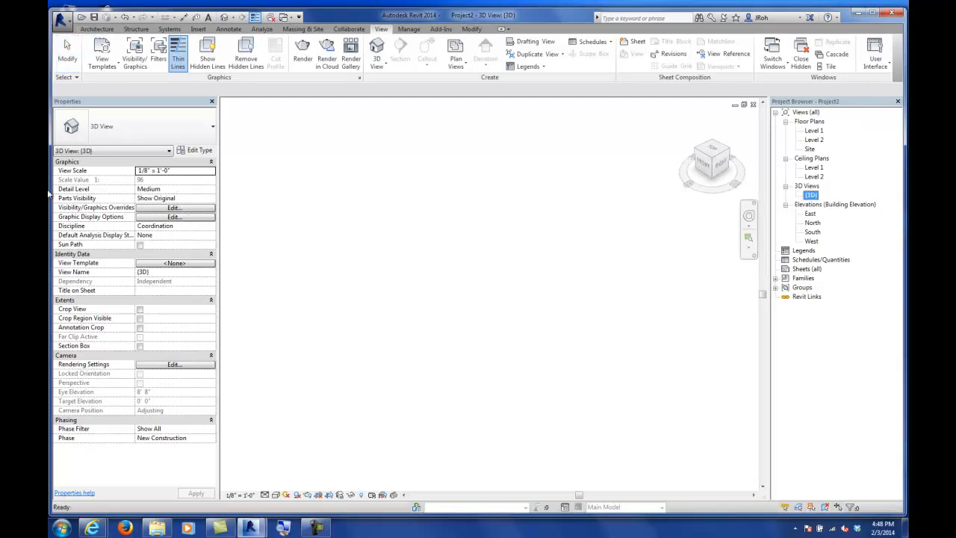
# Step: Set the 3D view's background to Gradient in the graphic display options
pyautogui.click(166, 217)
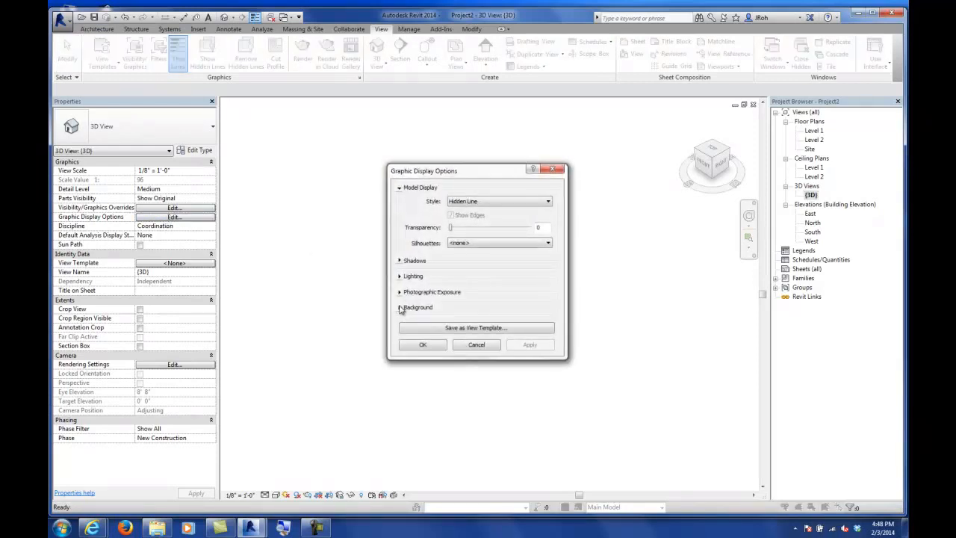
pyautogui.click(400, 307)
pyautogui.click(469, 322)
pyautogui.click(471, 346)
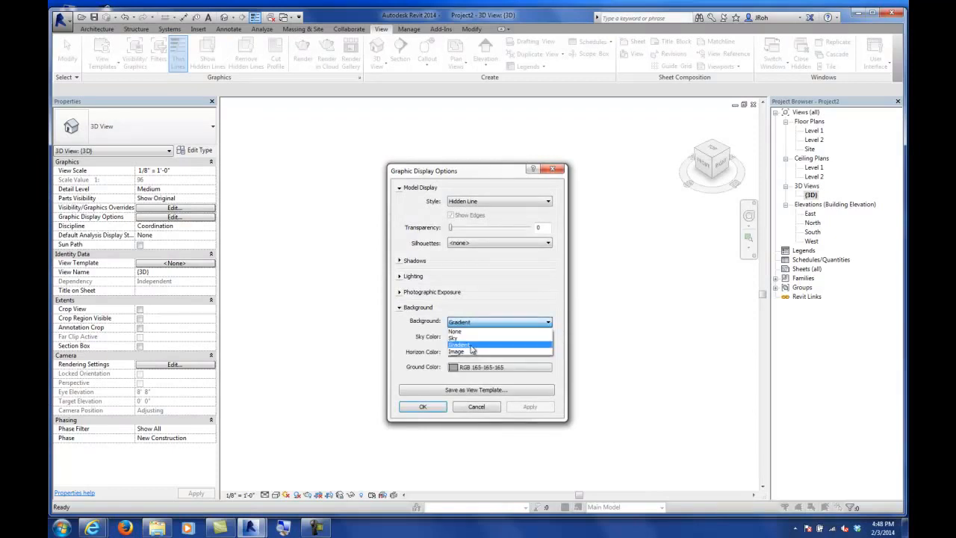
pyautogui.click(424, 406)
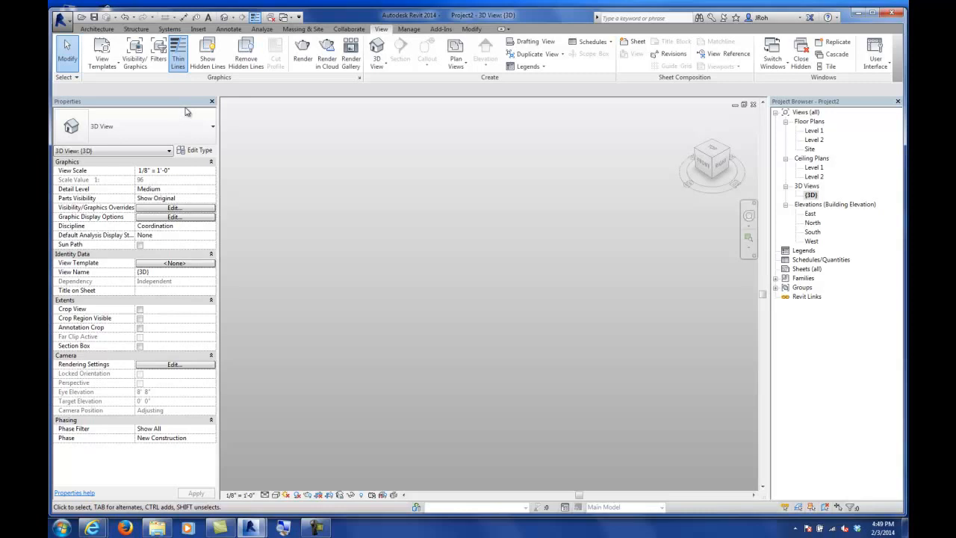
# Step: Start a new in-place mass and name it C
pyautogui.click(302, 29)
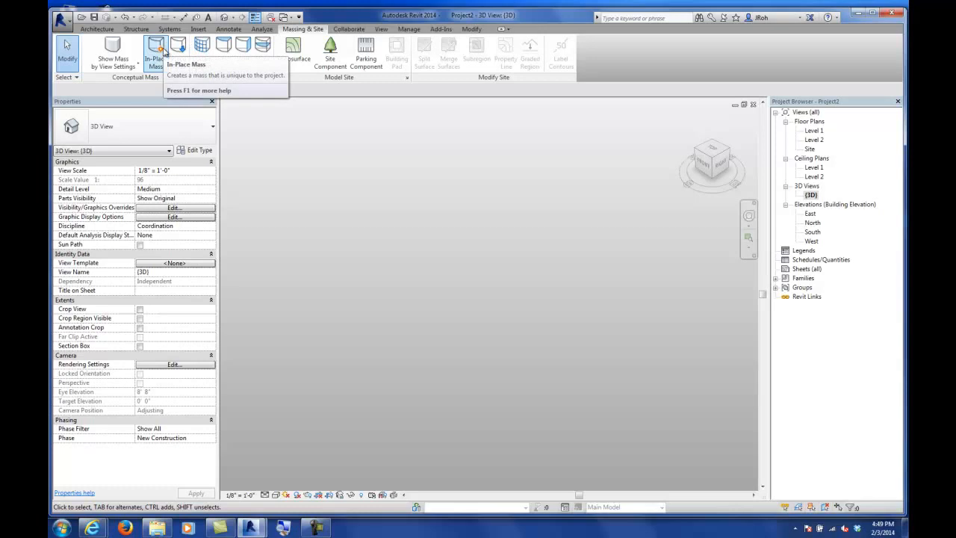
pyautogui.click(157, 65)
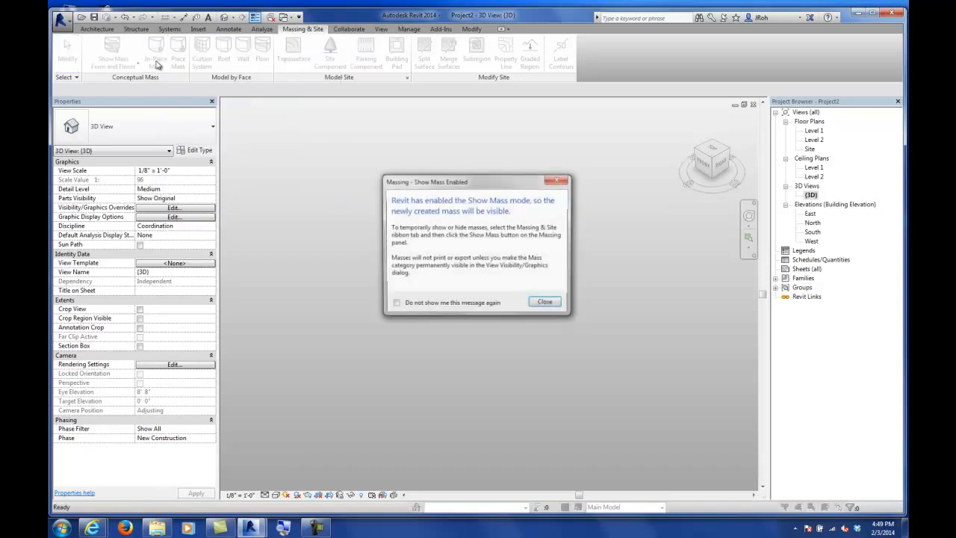
pyautogui.click(546, 304)
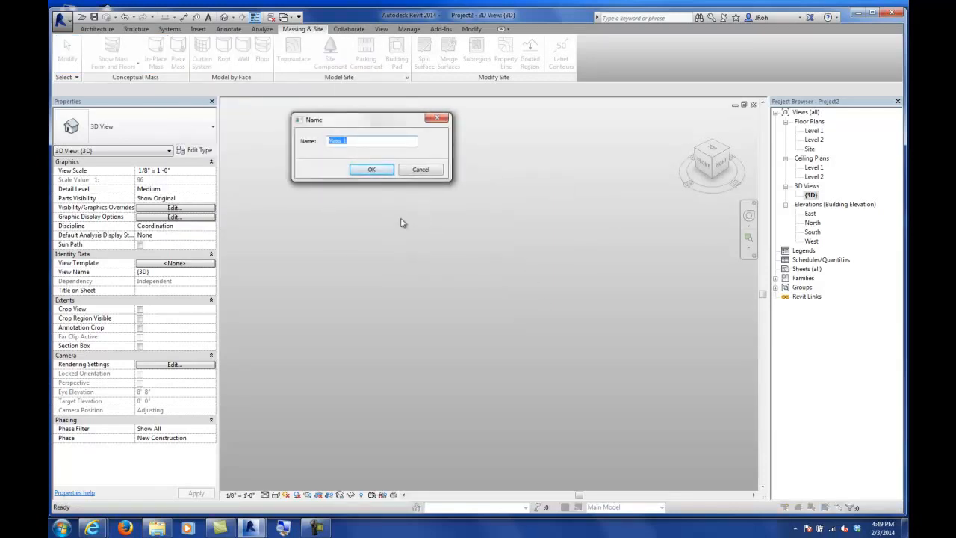
pyautogui.write('Conceptual')
pyautogui.press('Return')
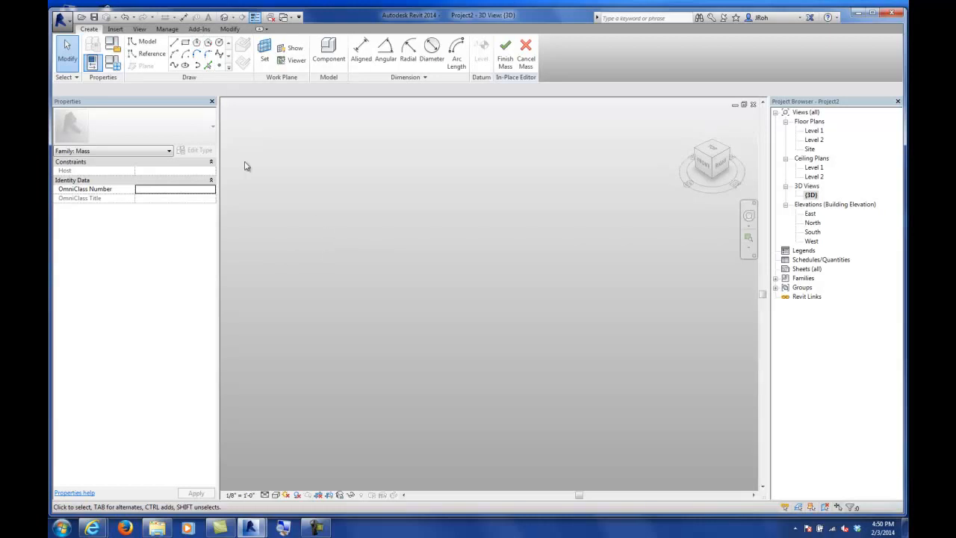
# Step: Sketch a square rectangle about 39'-6" by 39'-6" on Level 1 inside the mass
pyautogui.click(187, 45)
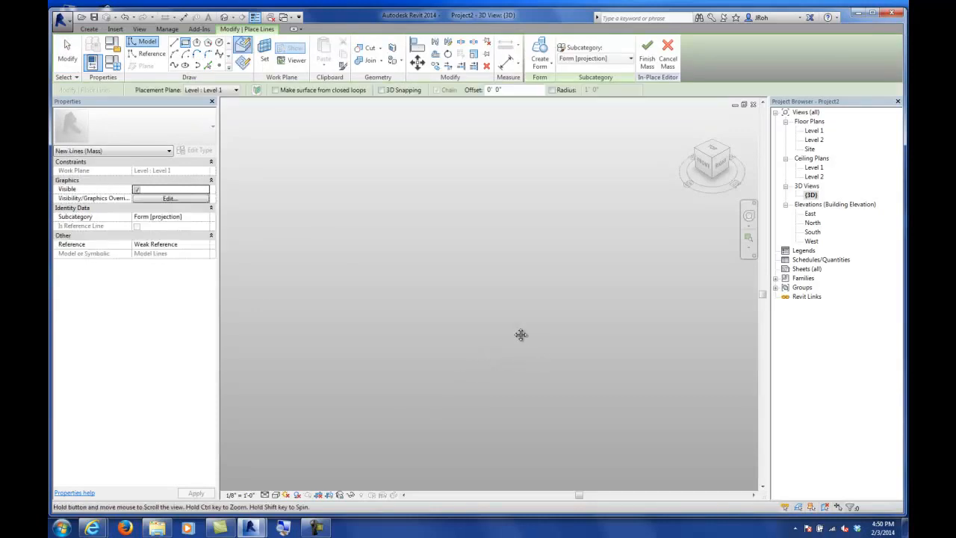
pyautogui.click(453, 295)
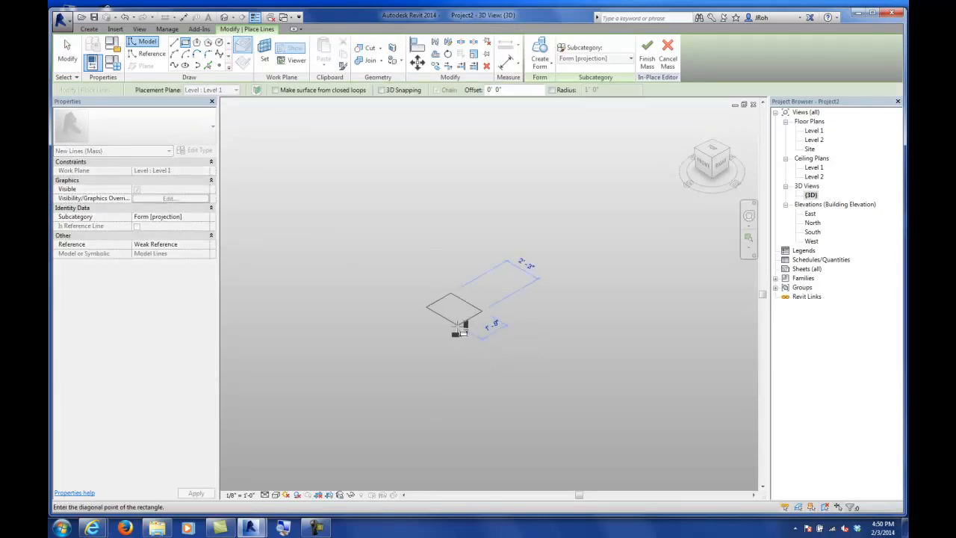
pyautogui.scroll(-4, 465, 378)
pyautogui.moveTo(462, 379); pyautogui.dragTo(525, 178, button='middle')
pyautogui.scroll(-4, 524, 180)
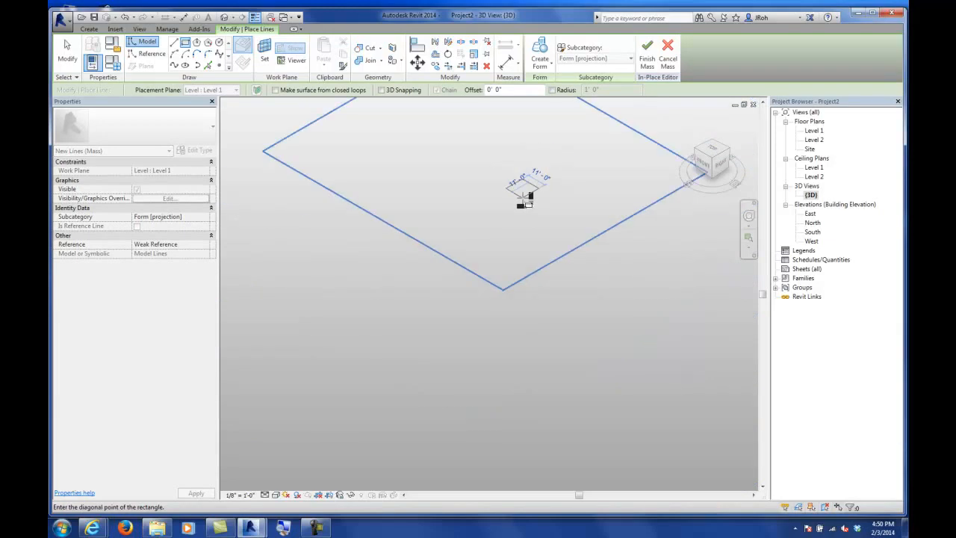
pyautogui.click(523, 243)
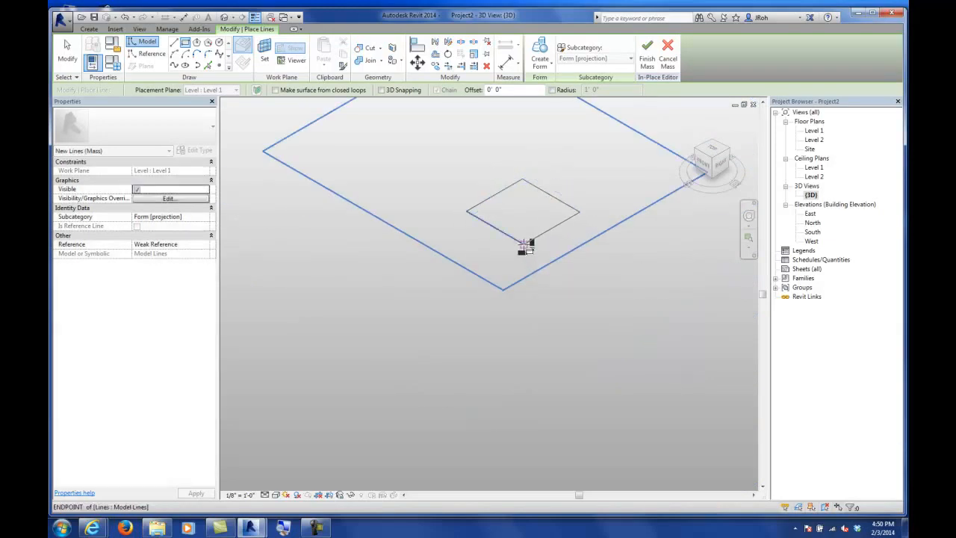
pyautogui.click(73, 58)
pyautogui.moveTo(452, 190); pyautogui.dragTo(425, 297, button='middle')
pyautogui.press('Tab')
pyautogui.click(500, 284)
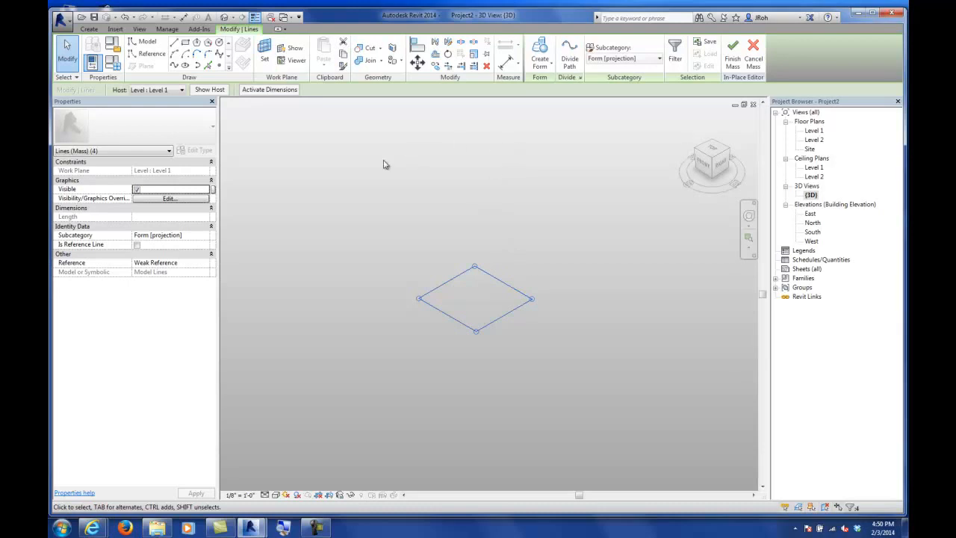
pyautogui.click(426, 227)
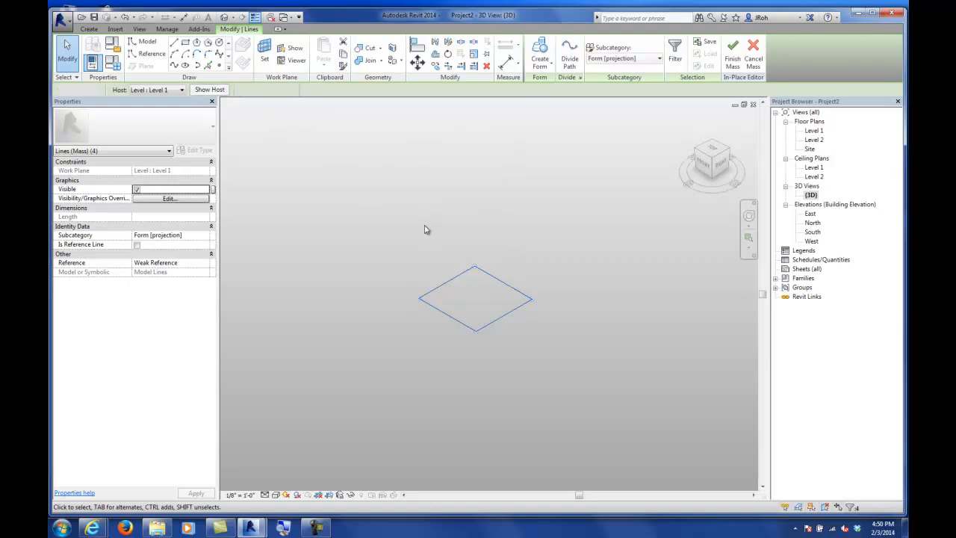
pyautogui.press('Tab')
pyautogui.click(458, 277)
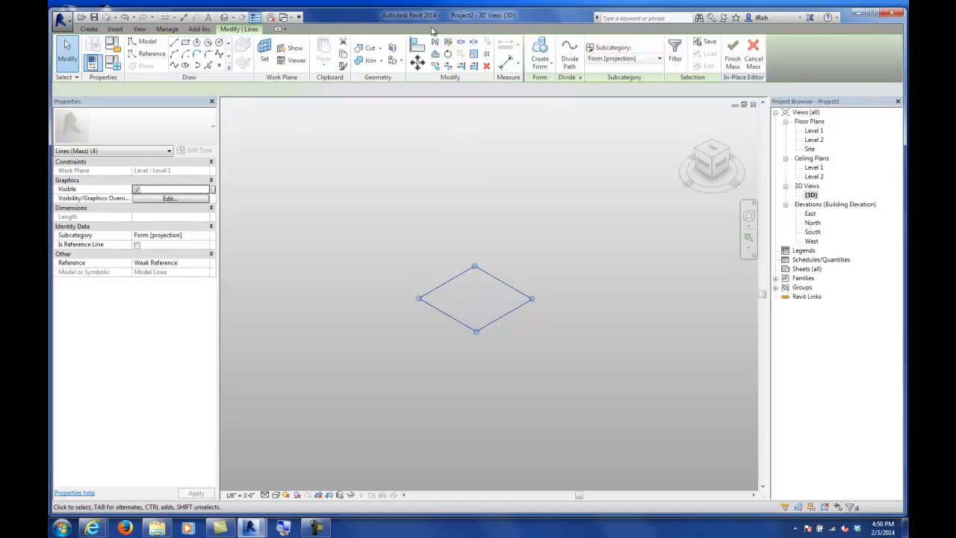
pyautogui.click(456, 181)
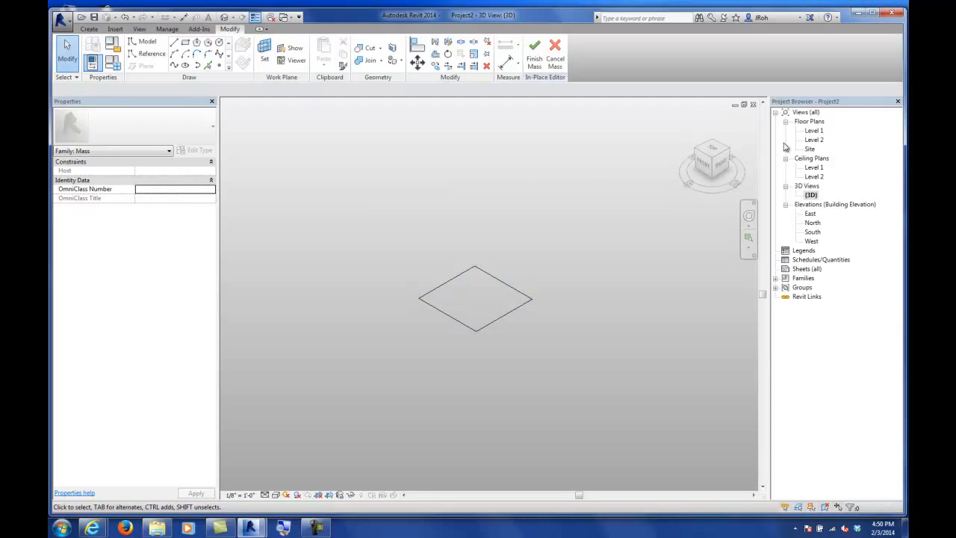
# Step: Sketch a larger rectangle about 74'-0" by 57'-0" on Level 2, enclosing the first one in plan
pyautogui.doubleClick(814, 140)
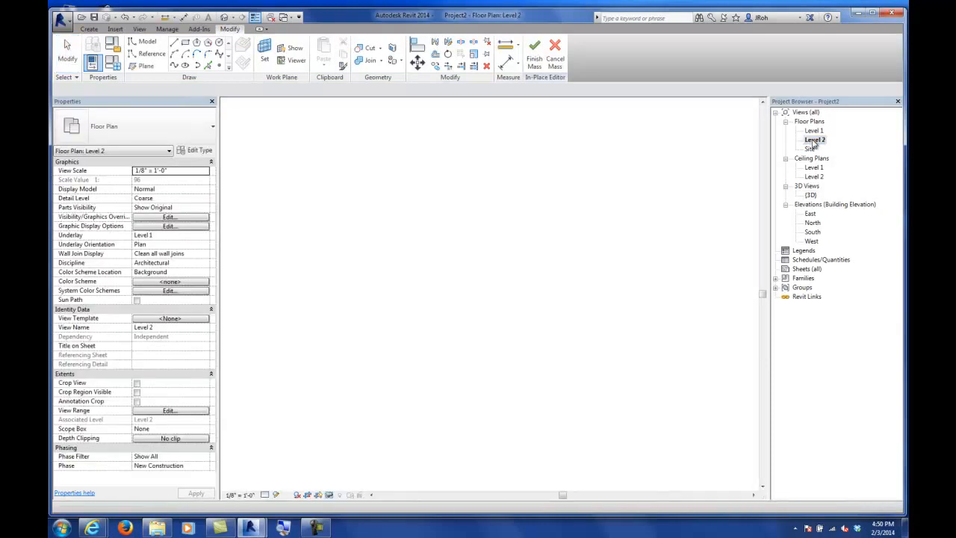
pyautogui.moveTo(553, 259); pyautogui.dragTo(463, 246, button='middle')
pyautogui.scroll(2, 463, 246)
pyautogui.moveTo(498, 273); pyautogui.dragTo(480, 233, button='middle')
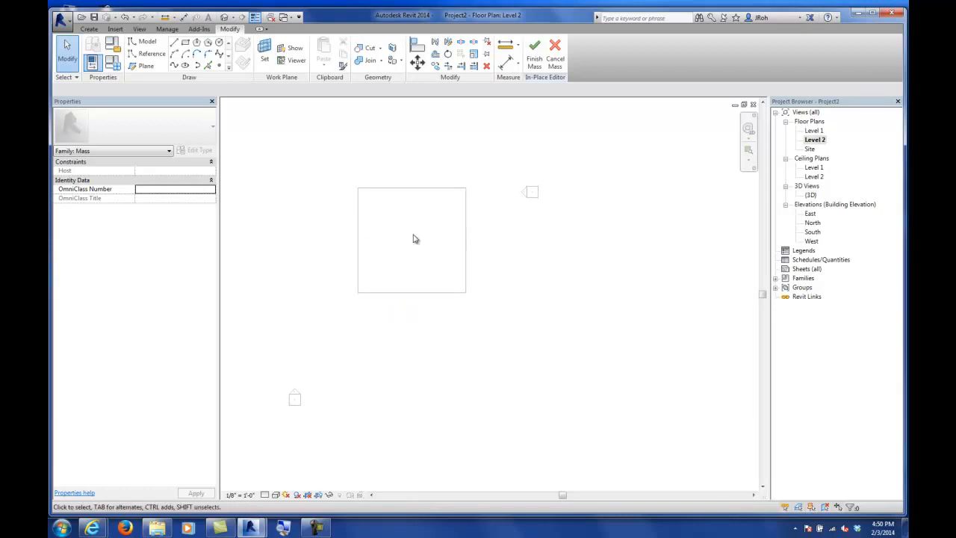
pyautogui.click(187, 43)
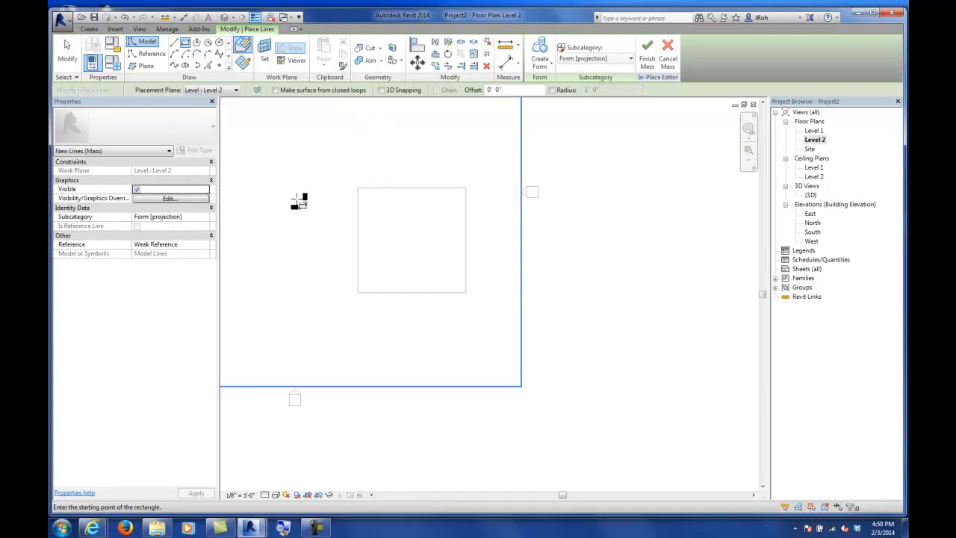
pyautogui.click(294, 157)
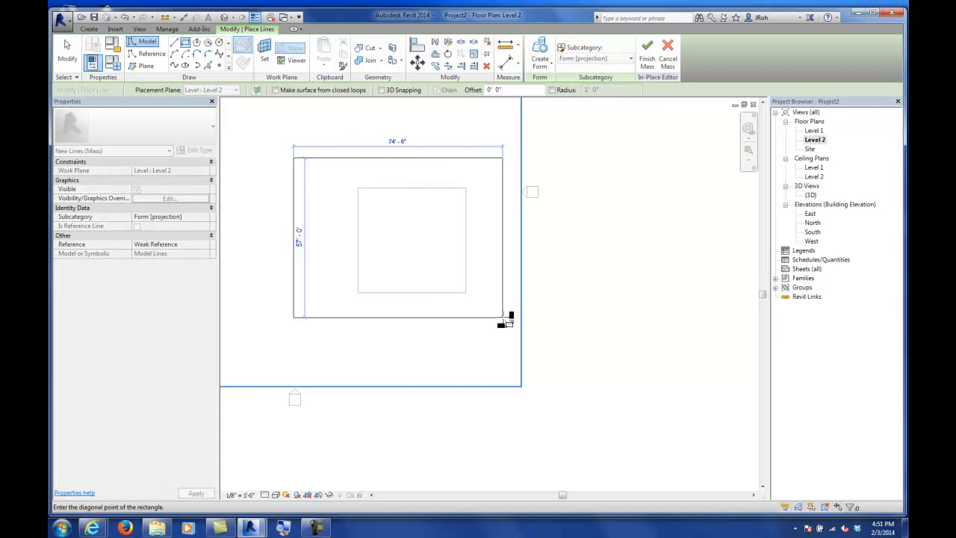
pyautogui.click(505, 319)
pyautogui.click(67, 51)
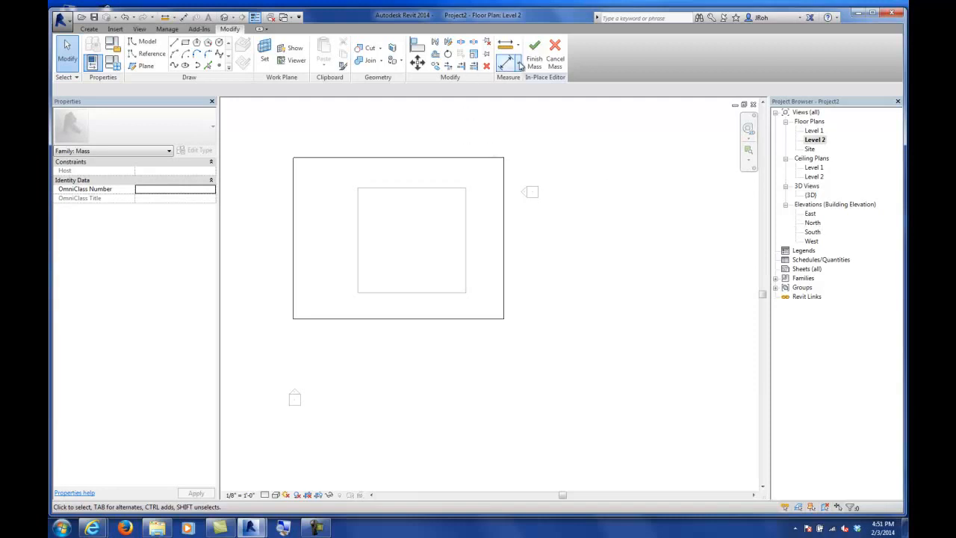
# Step: Select both rectangles in the 3D view and create a solid form lofted between them
pyautogui.doubleClick(810, 195)
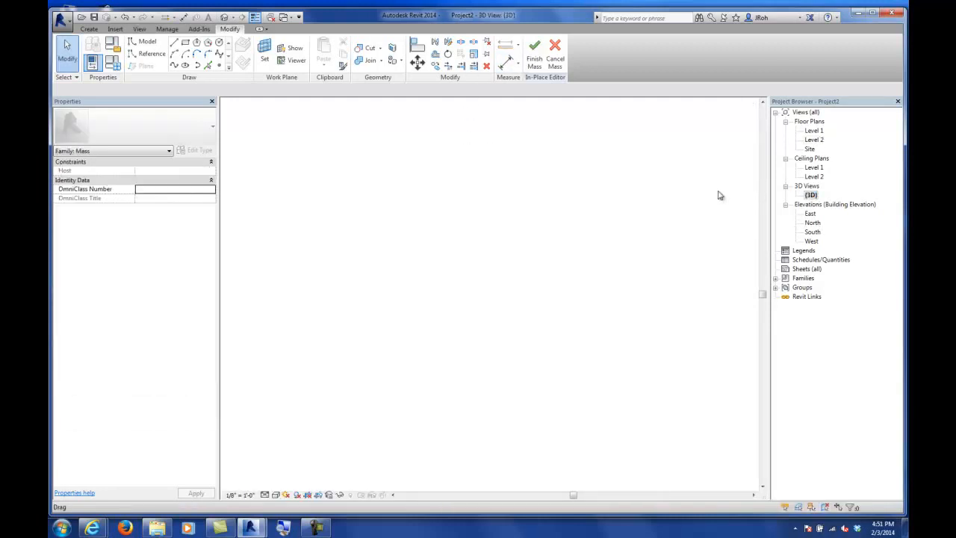
pyautogui.keyDown('shift'); pyautogui.moveTo(512, 344); pyautogui.dragTo(564, 304, button='middle'); pyautogui.keyUp('shift')
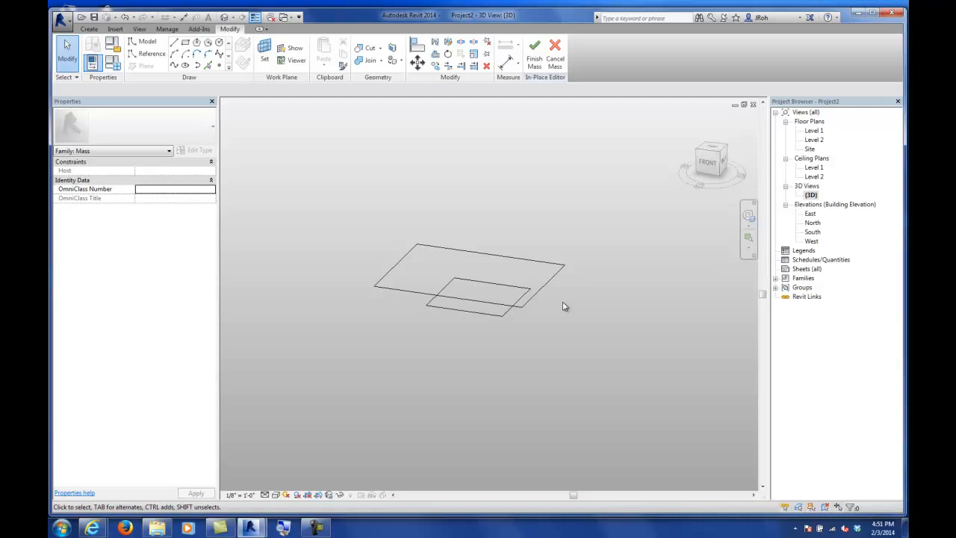
pyautogui.press('Tab')
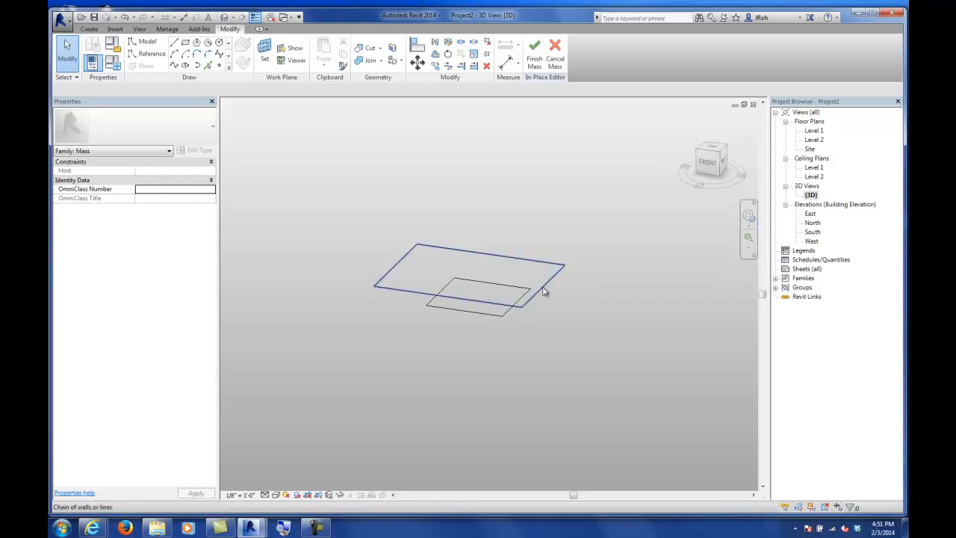
pyautogui.click(543, 288)
pyautogui.press('Tab')
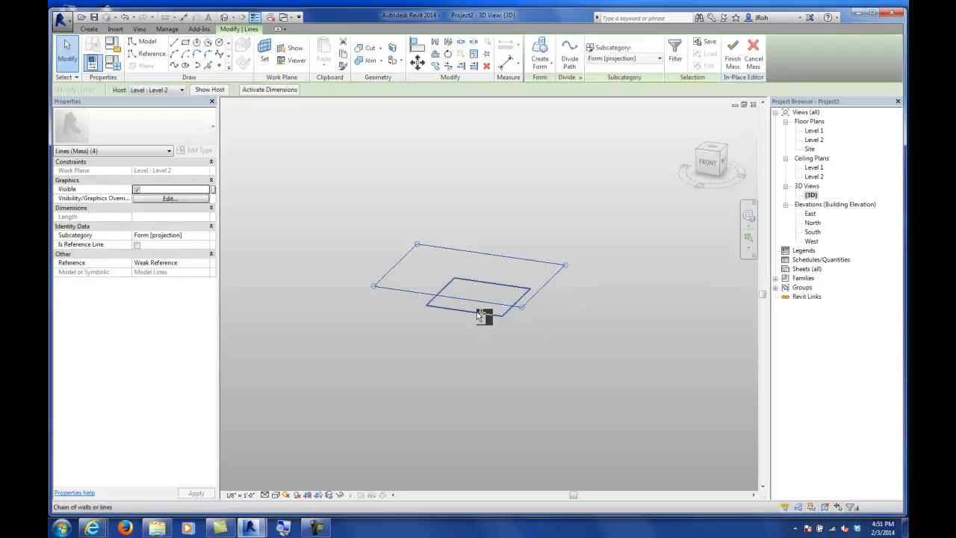
pyautogui.keyDown('ctrl'); pyautogui.click(479, 315); pyautogui.keyUp('ctrl')
pyautogui.click(545, 64)
pyautogui.click(545, 106)
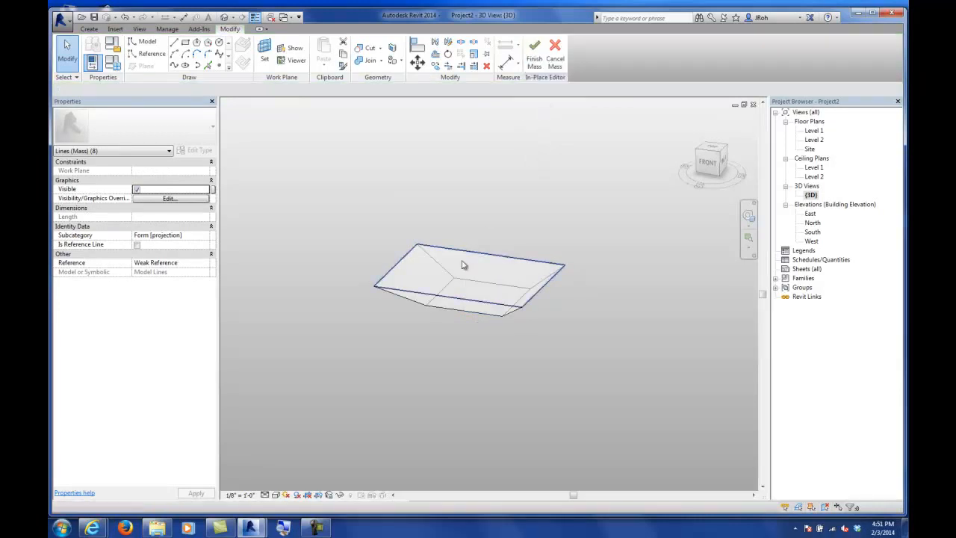
# Step: Select the form's top face and raise it so the form is about 74' tall
pyautogui.click(429, 356)
pyautogui.keyDown('shift'); pyautogui.moveTo(430, 357); pyautogui.dragTo(416, 330, button='middle'); pyautogui.keyUp('shift')
pyautogui.keyDown('shift'); pyautogui.moveTo(483, 292); pyautogui.dragTo(453, 364, button='middle'); pyautogui.keyUp('shift')
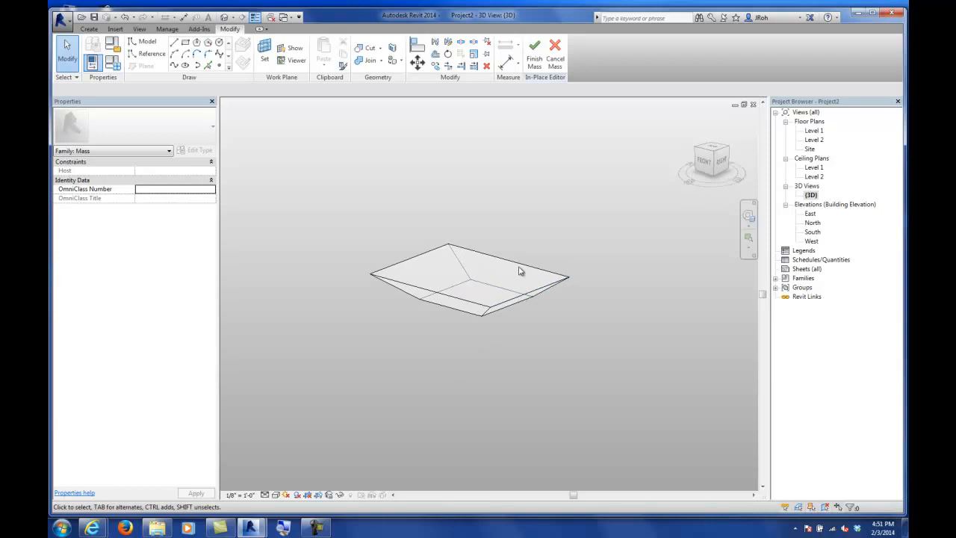
pyautogui.press('Tab')
pyautogui.press('Tab')
pyautogui.press('Tab')
pyautogui.press('Tab')
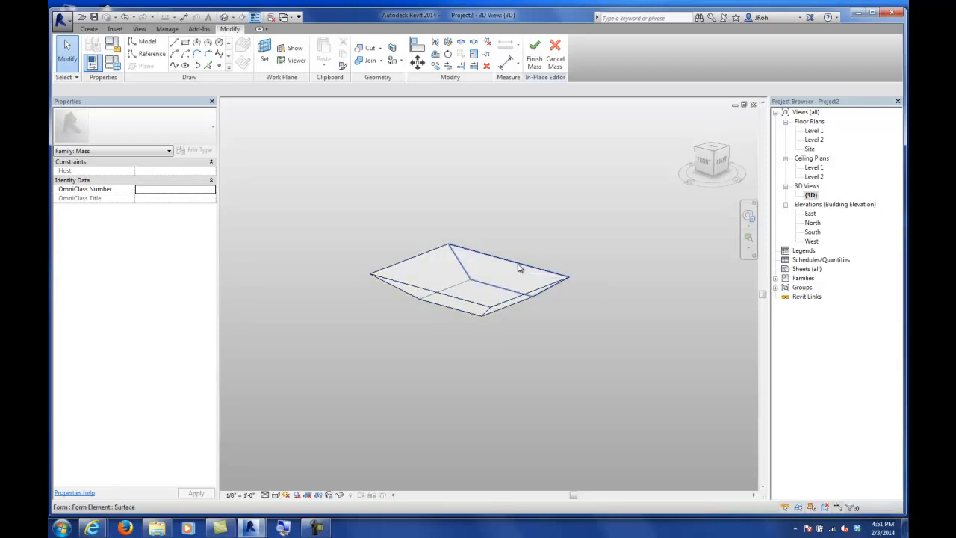
pyautogui.press('Tab')
pyautogui.press('Tab')
pyautogui.press('Tab')
pyautogui.press('Tab')
pyautogui.click(521, 268)
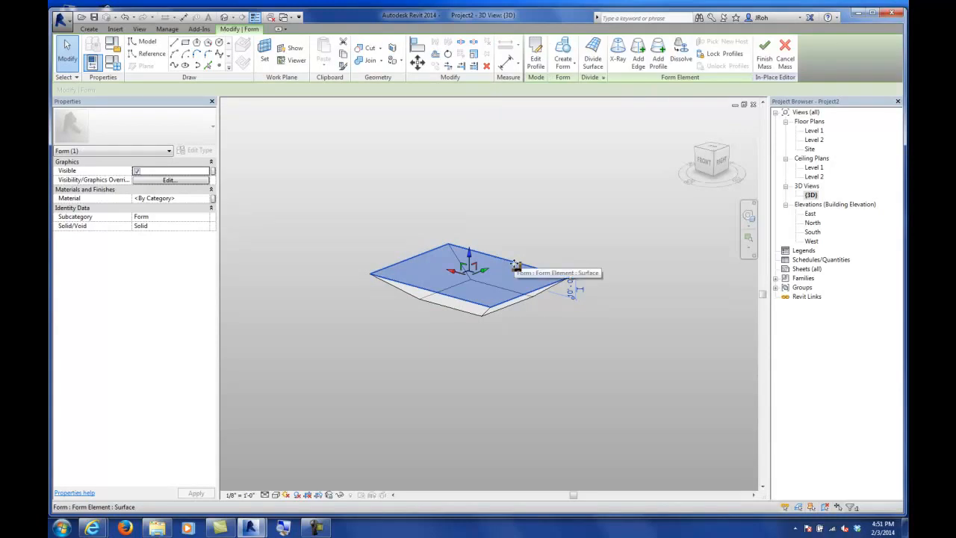
pyautogui.moveTo(469, 255); pyautogui.dragTo(470, 129)
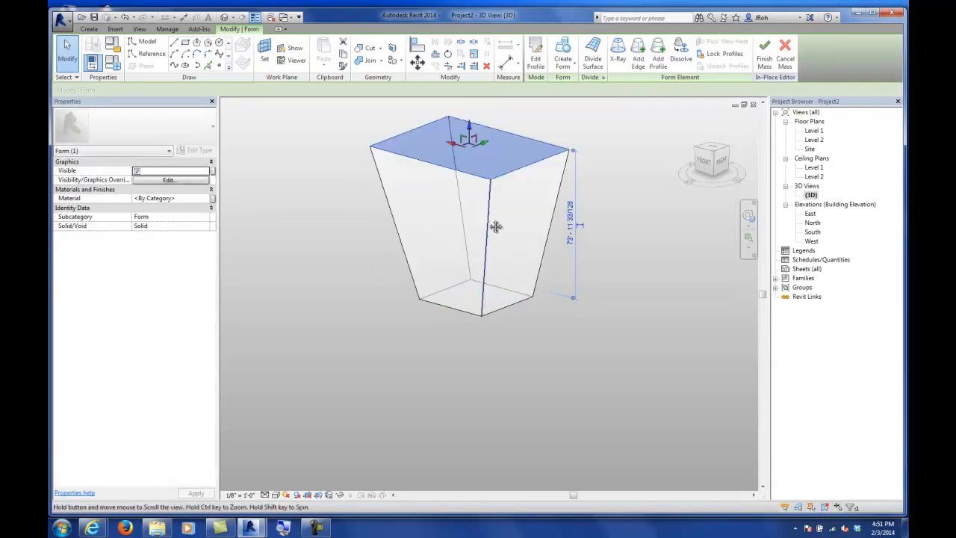
pyautogui.moveTo(496, 226); pyautogui.dragTo(502, 271, button='middle')
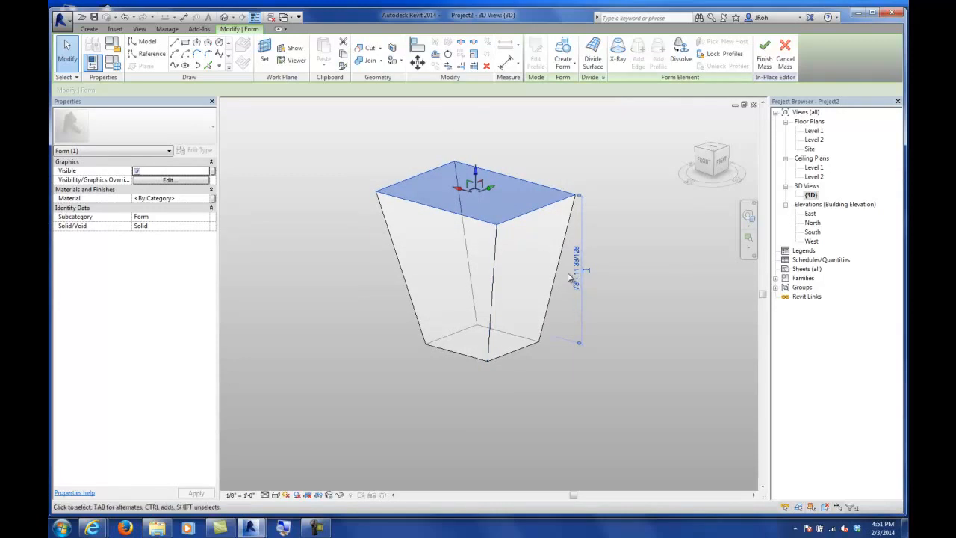
# Step: Drag the form's top face to adjust the form to about 48' tall
pyautogui.moveTo(475, 172); pyautogui.dragTo(476, 141)
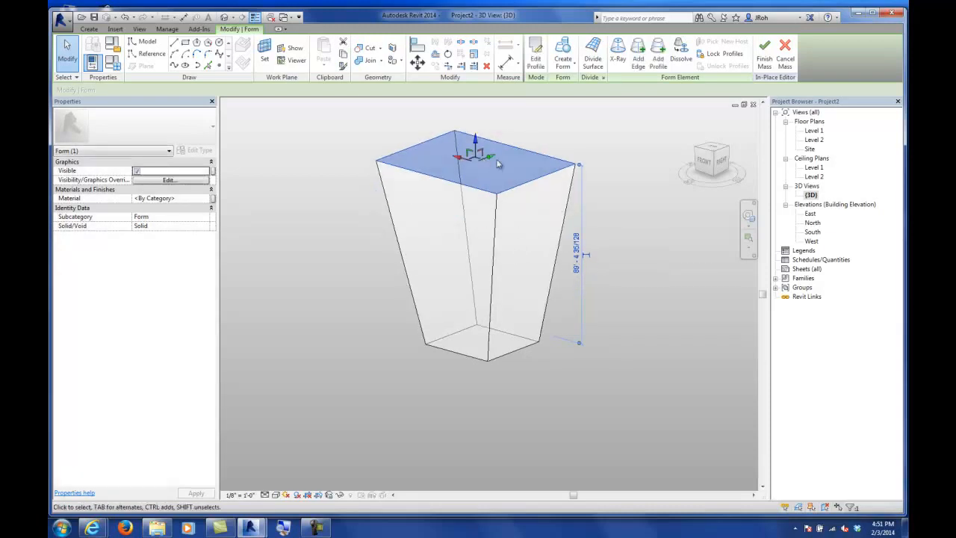
pyautogui.moveTo(476, 141); pyautogui.dragTo(484, 224)
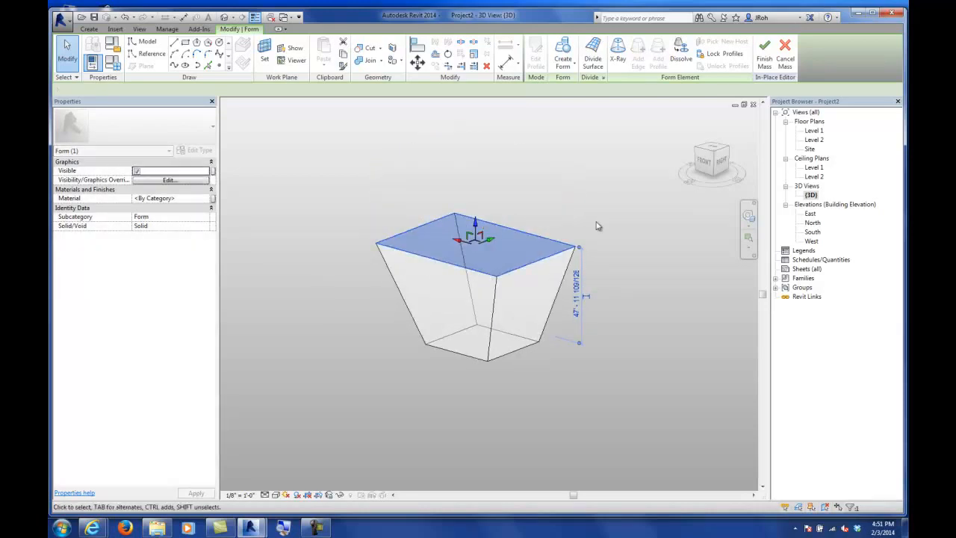
# Step: Select a top corner vertex of the form and move it upward and outward to skew the top face
pyautogui.keyDown('shift'); pyautogui.moveTo(478, 321); pyautogui.dragTo(454, 344, button='middle'); pyautogui.keyUp('shift')
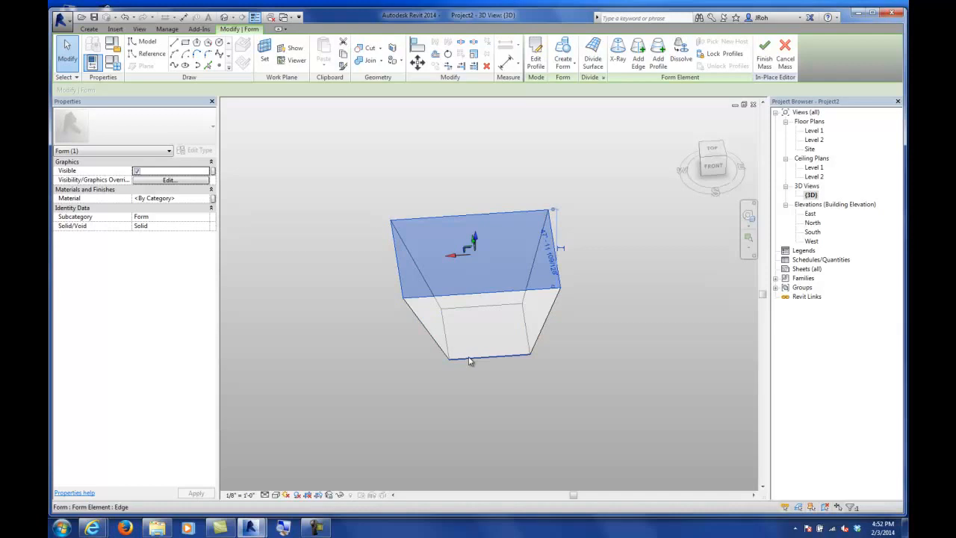
pyautogui.click(469, 361)
pyautogui.keyDown('shift'); pyautogui.moveTo(442, 402); pyautogui.dragTo(602, 395, button='middle'); pyautogui.keyUp('shift')
pyautogui.moveTo(544, 340); pyautogui.dragTo(554, 340)
pyautogui.click(557, 374)
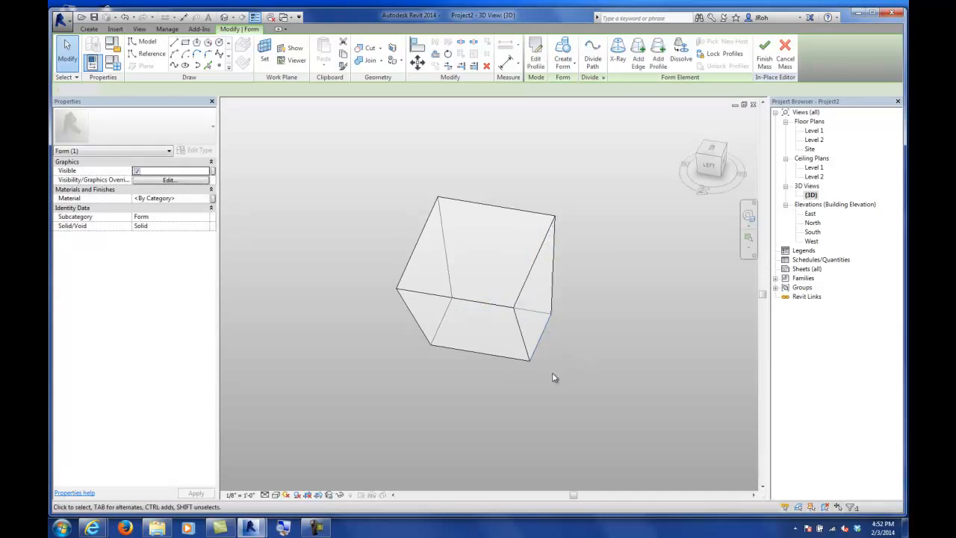
pyautogui.click(555, 218)
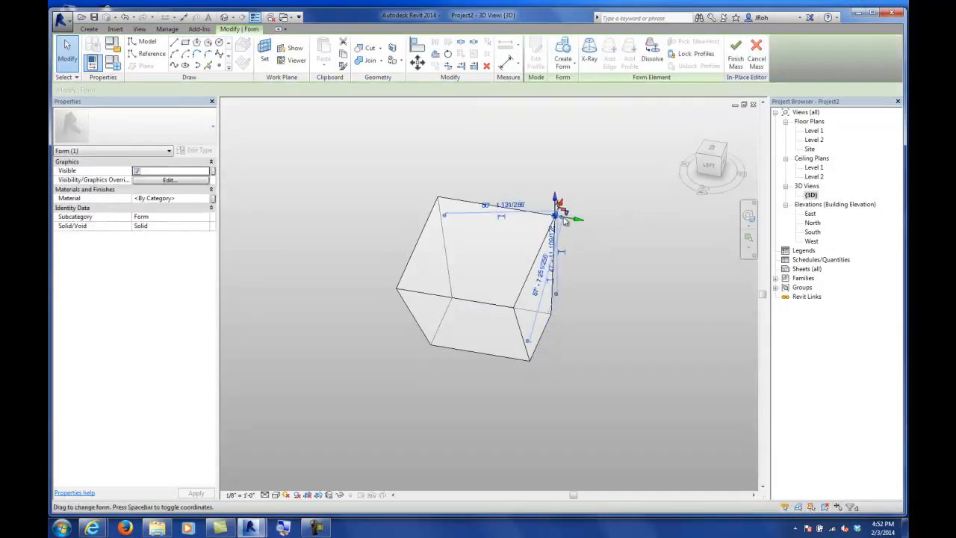
pyautogui.keyDown('shift'); pyautogui.moveTo(601, 300); pyautogui.dragTo(513, 302, button='middle'); pyautogui.keyUp('shift')
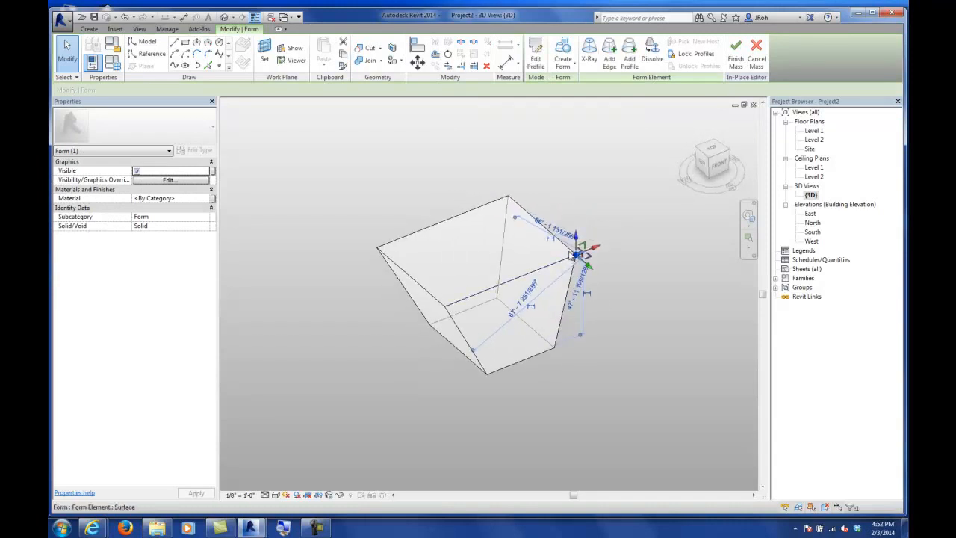
pyautogui.moveTo(579, 241); pyautogui.dragTo(580, 217)
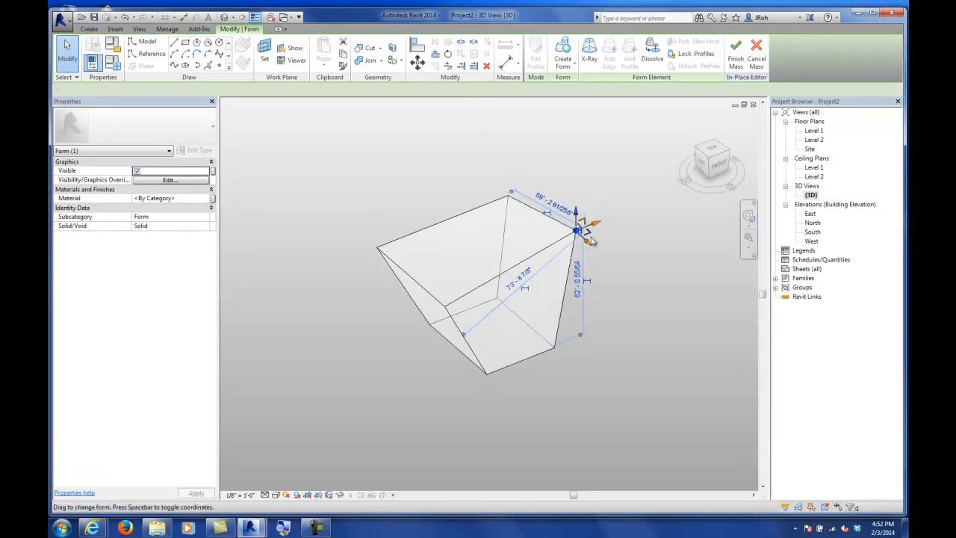
pyautogui.moveTo(589, 250); pyautogui.dragTo(614, 232)
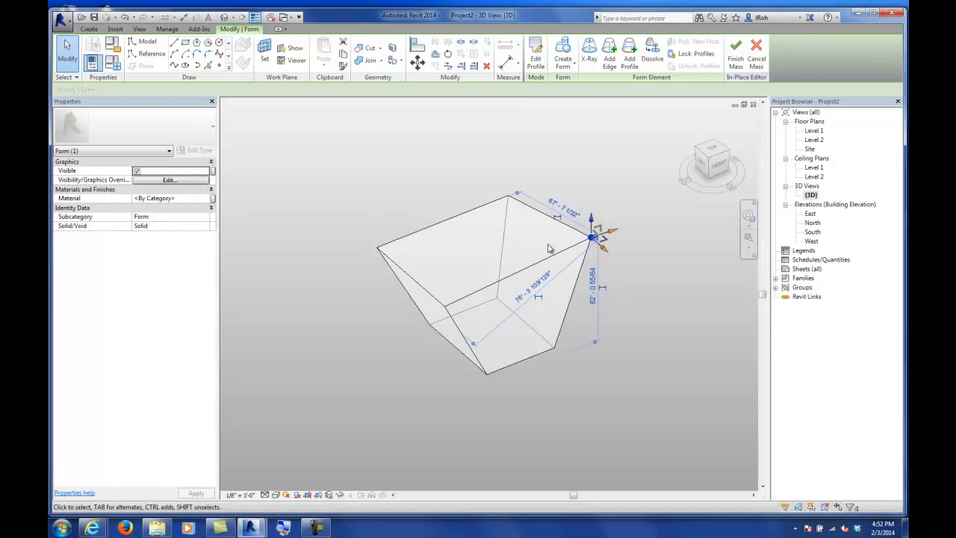
# Step: Select the form's top face and turn on X-Ray to show the form's skeleton
pyautogui.click(584, 171)
pyautogui.keyDown('shift'); pyautogui.moveTo(538, 180); pyautogui.dragTo(403, 261, button='middle'); pyautogui.keyUp('shift')
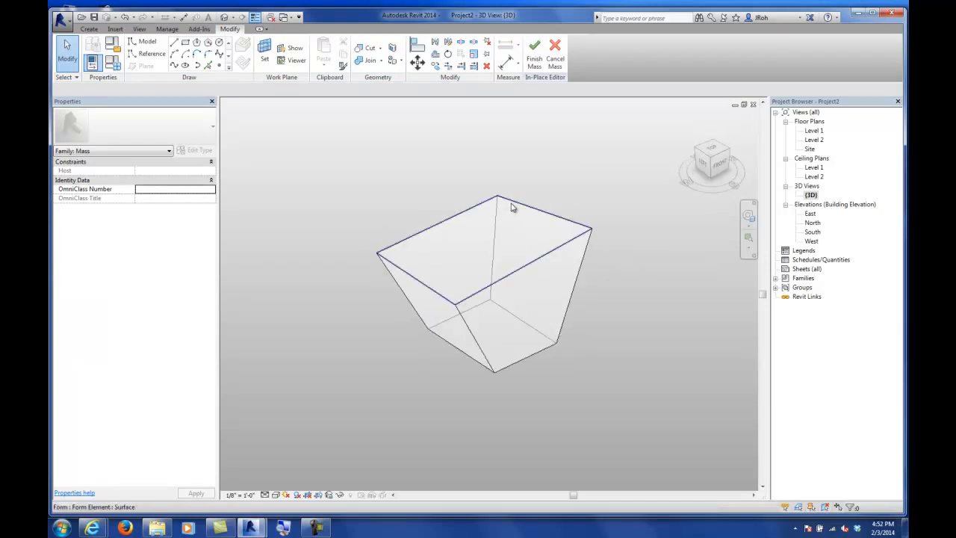
pyautogui.click(464, 220)
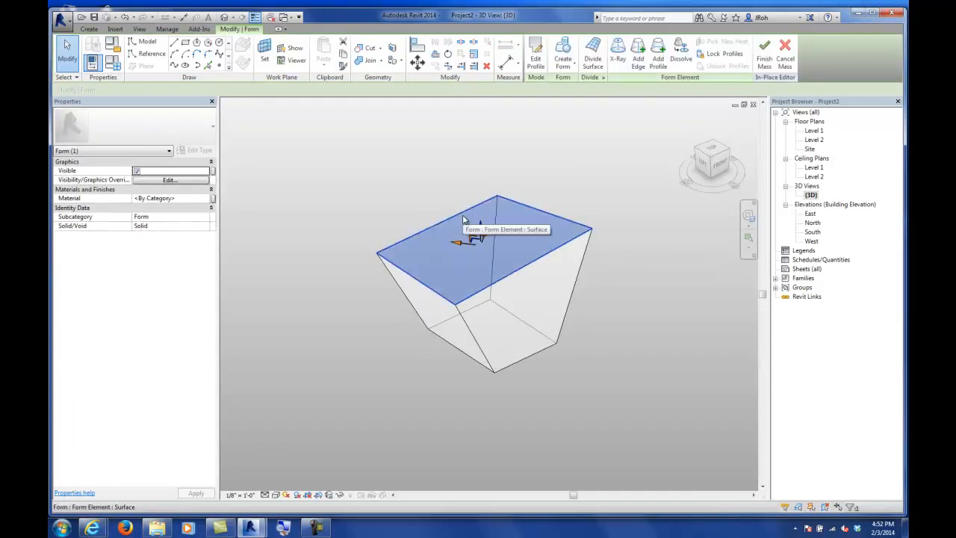
pyautogui.click(619, 58)
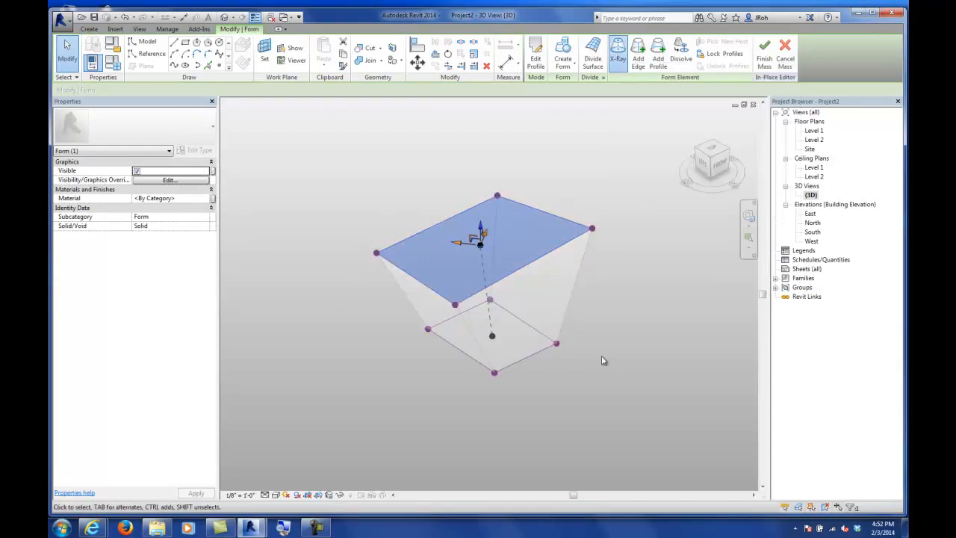
# Step: Select the top profile and raise it so the form is about 112' tall
pyautogui.moveTo(619, 364)
pyautogui.keyDown('shift'); pyautogui.mouseDown(button='middle')
pyautogui.moveTo(427, 309)
pyautogui.moveTo(404, 220)
pyautogui.moveTo(390, 209)
pyautogui.moveTo(450, 325)
pyautogui.moveTo(635, 341)
pyautogui.moveTo(486, 318)
pyautogui.moveTo(412, 292)
pyautogui.moveTo(399, 249)
pyautogui.moveTo(448, 316)
pyautogui.moveTo(595, 392)
pyautogui.mouseUp(button='middle'); pyautogui.keyUp('shift')
pyautogui.keyDown('shift'); pyautogui.moveTo(467, 389); pyautogui.dragTo(406, 390, button='middle'); pyautogui.keyUp('shift')
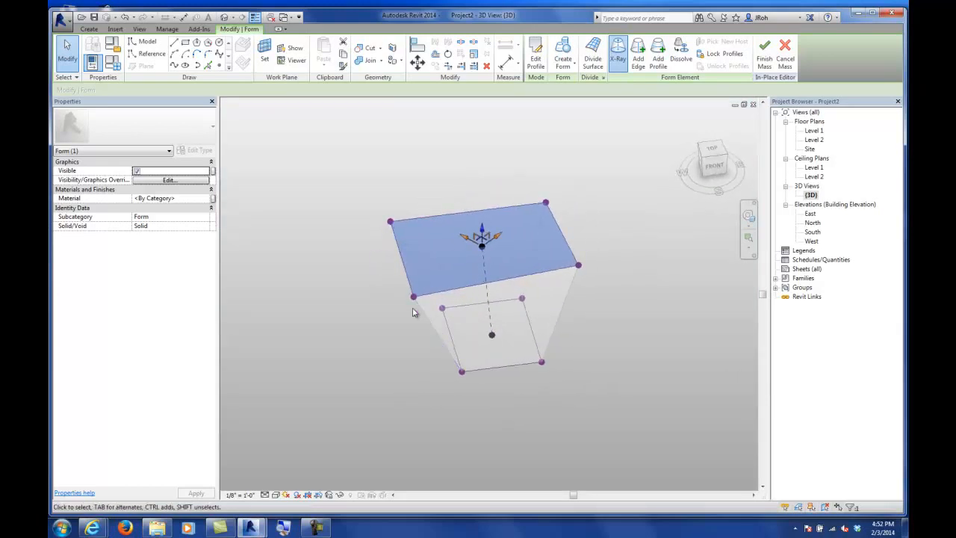
pyautogui.click(618, 251)
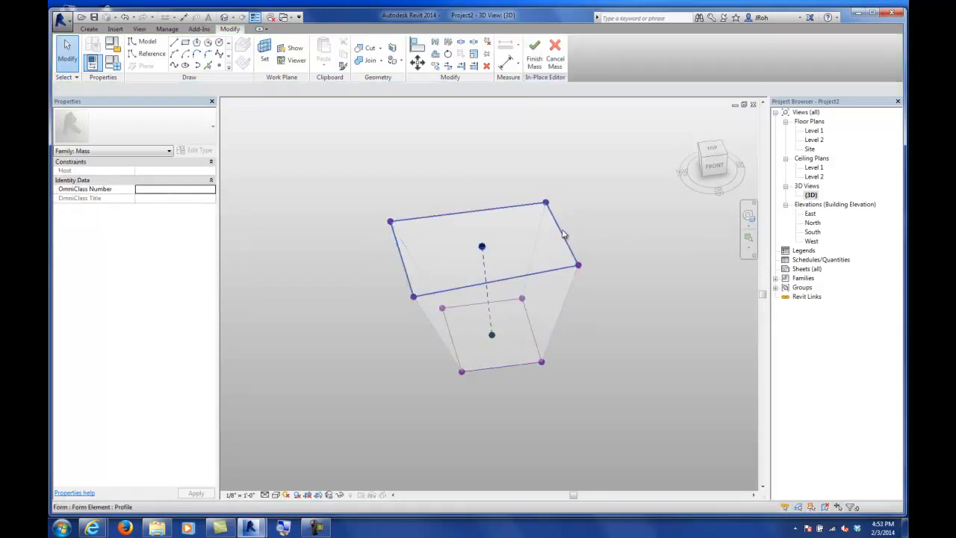
pyautogui.click(564, 235)
pyautogui.moveTo(483, 229); pyautogui.dragTo(488, 165)
pyautogui.keyDown('shift'); pyautogui.moveTo(506, 267); pyautogui.dragTo(585, 298, button='middle'); pyautogui.keyUp('shift')
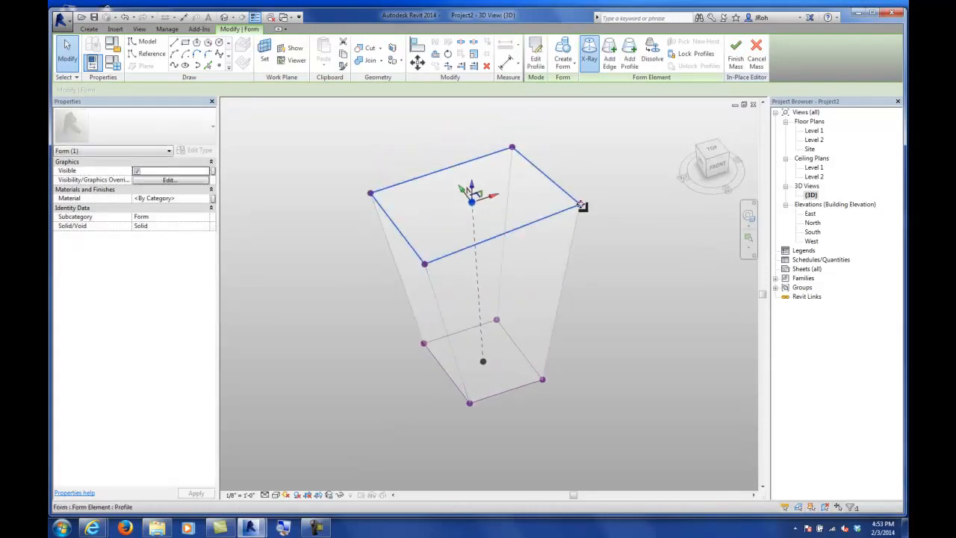
# Step: Select corner vertices of the top profile and nudge them to reshape the top of the form
pyautogui.press('Tab')
pyautogui.press('Tab')
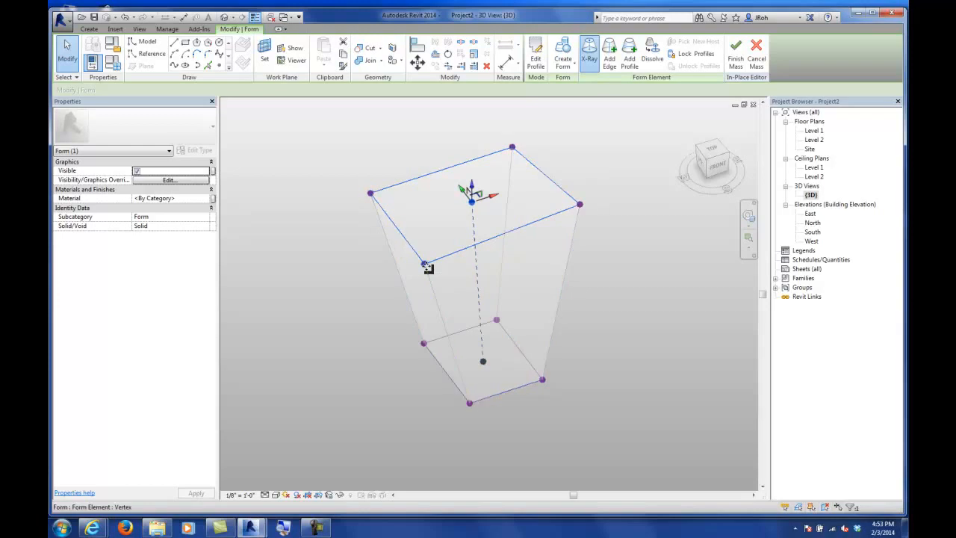
pyautogui.click(427, 266)
pyautogui.moveTo(425, 248)
pyautogui.mouseDown()
pyautogui.moveTo(426, 219)
pyautogui.moveTo(405, 241)
pyautogui.moveTo(421, 237)
pyautogui.mouseUp()
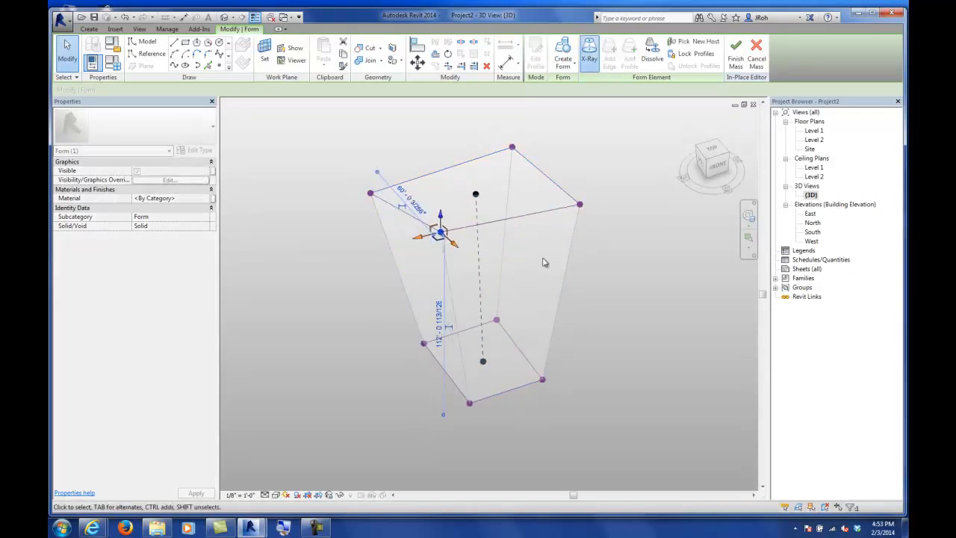
pyautogui.keyDown('shift'); pyautogui.moveTo(575, 292); pyautogui.dragTo(528, 297, button='middle'); pyautogui.keyUp('shift')
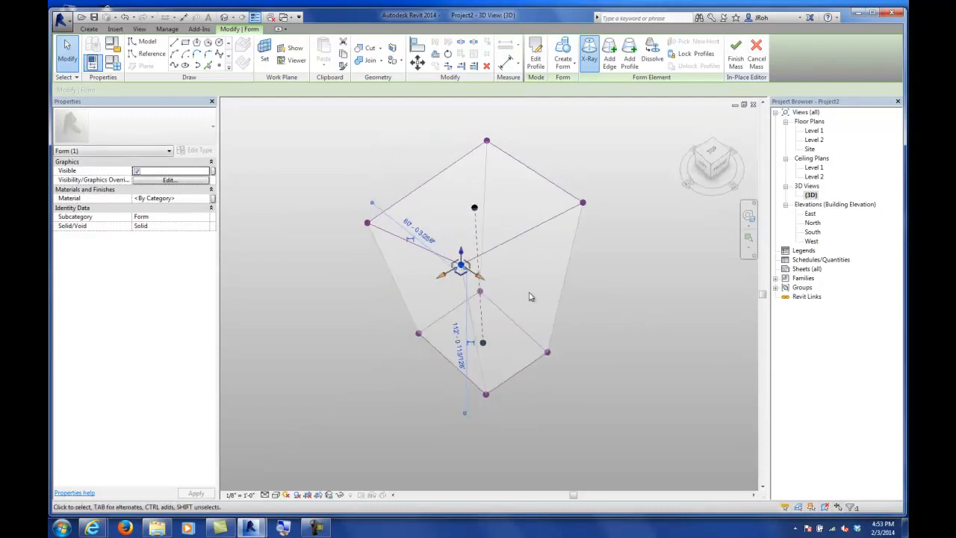
pyautogui.moveTo(454, 271); pyautogui.dragTo(460, 266)
pyautogui.keyDown('shift'); pyautogui.moveTo(585, 278); pyautogui.dragTo(475, 275, button='middle'); pyautogui.keyUp('shift')
pyautogui.click(575, 313)
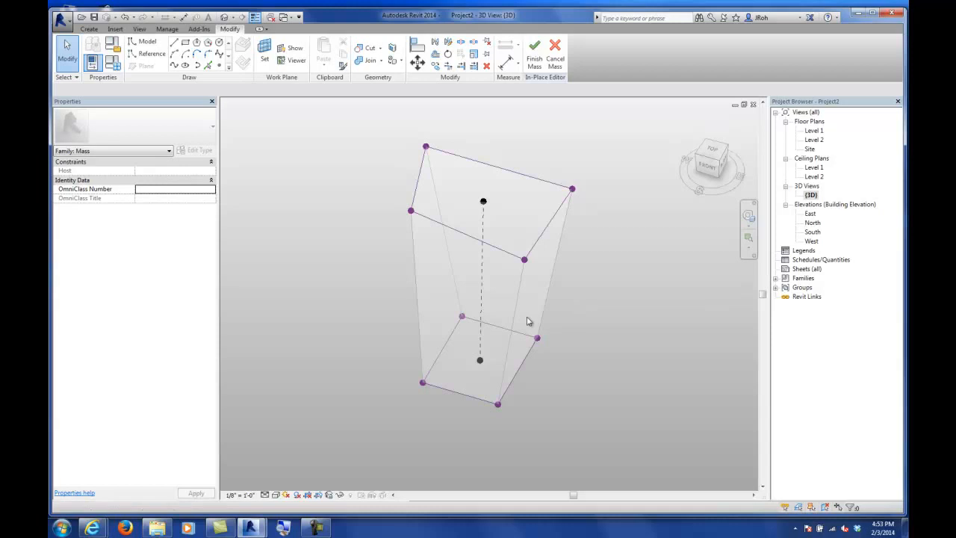
pyautogui.keyDown('shift'); pyautogui.moveTo(400, 324); pyautogui.dragTo(468, 267, button='middle'); pyautogui.keyUp('shift')
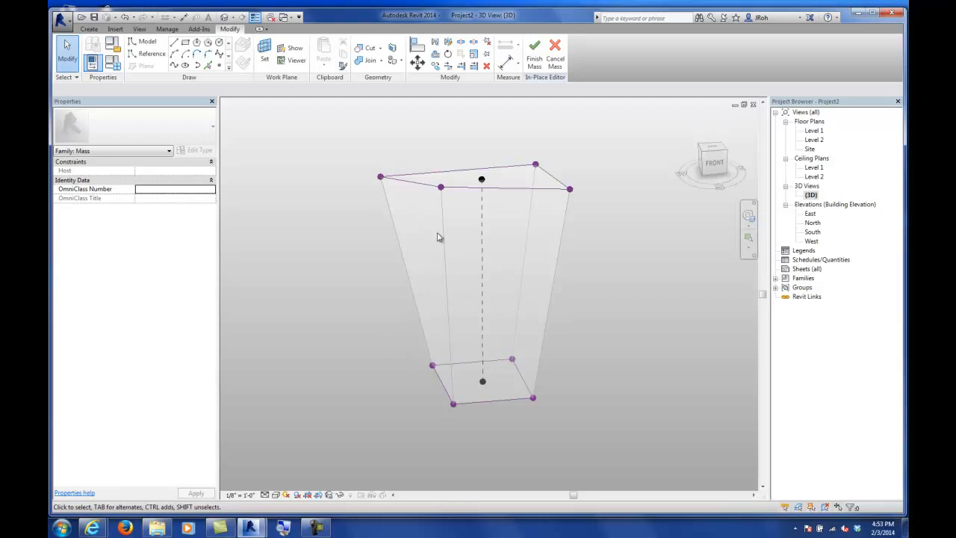
pyautogui.click(440, 187)
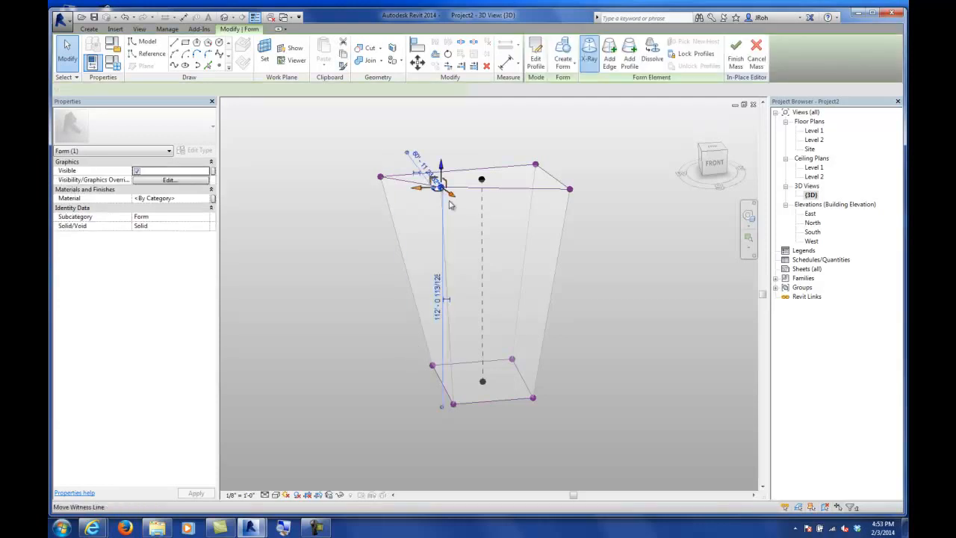
pyautogui.moveTo(573, 284)
pyautogui.keyDown('shift'); pyautogui.mouseDown(button='middle')
pyautogui.moveTo(434, 399)
pyautogui.moveTo(378, 319)
pyautogui.moveTo(367, 252)
pyautogui.moveTo(376, 239)
pyautogui.moveTo(505, 252)
pyautogui.moveTo(568, 274)
pyautogui.mouseUp(button='middle'); pyautogui.keyUp('shift')
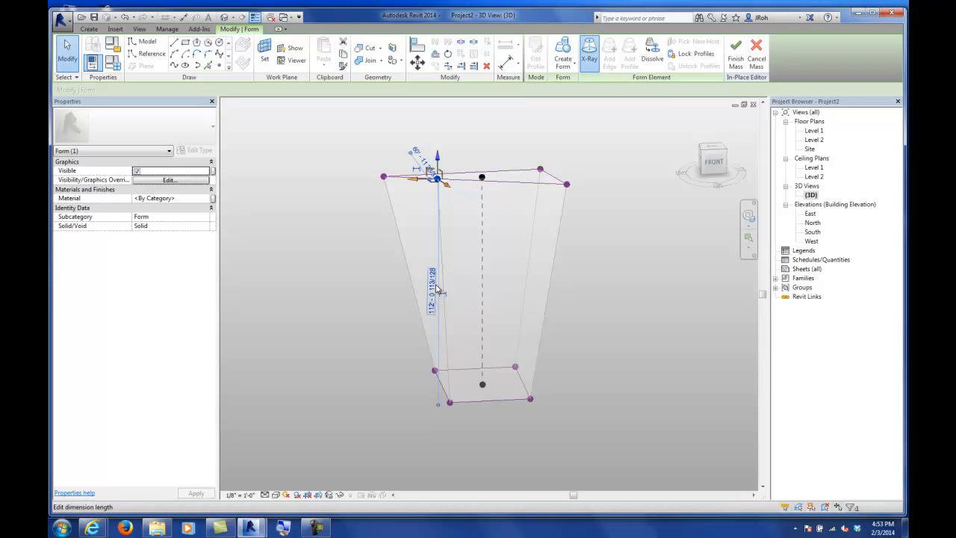
pyautogui.keyDown('shift'); pyautogui.moveTo(369, 298); pyautogui.dragTo(430, 314, button='middle'); pyautogui.keyUp('shift')
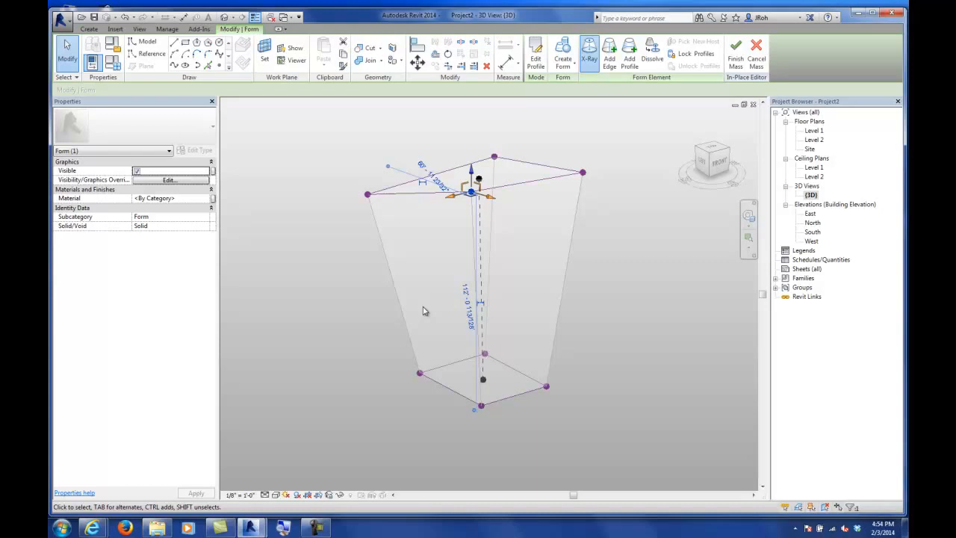
pyautogui.keyDown('shift'); pyautogui.moveTo(336, 335); pyautogui.dragTo(547, 349, button='middle'); pyautogui.keyUp('shift')
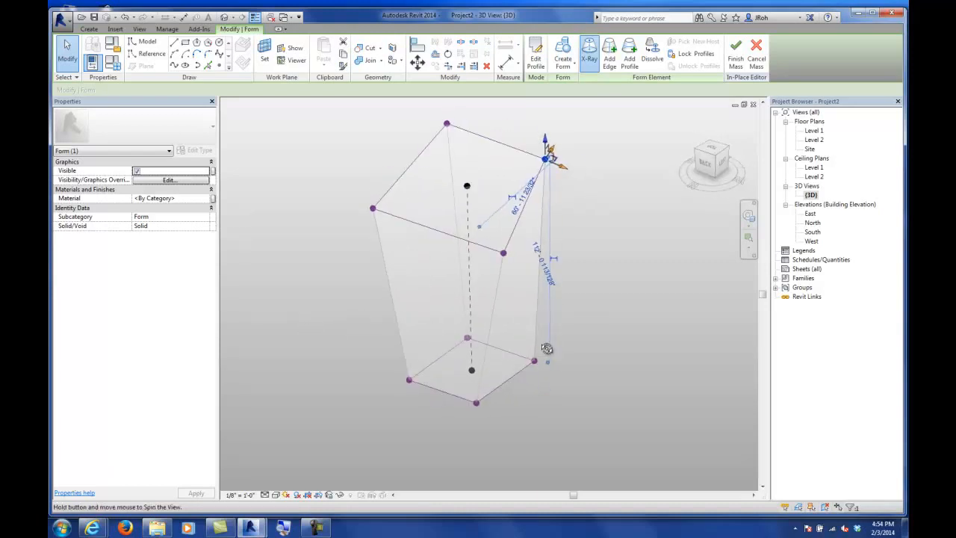
pyautogui.keyDown('shift'); pyautogui.moveTo(600, 389); pyautogui.dragTo(450, 382, button='middle'); pyautogui.keyUp('shift')
pyautogui.click(602, 305)
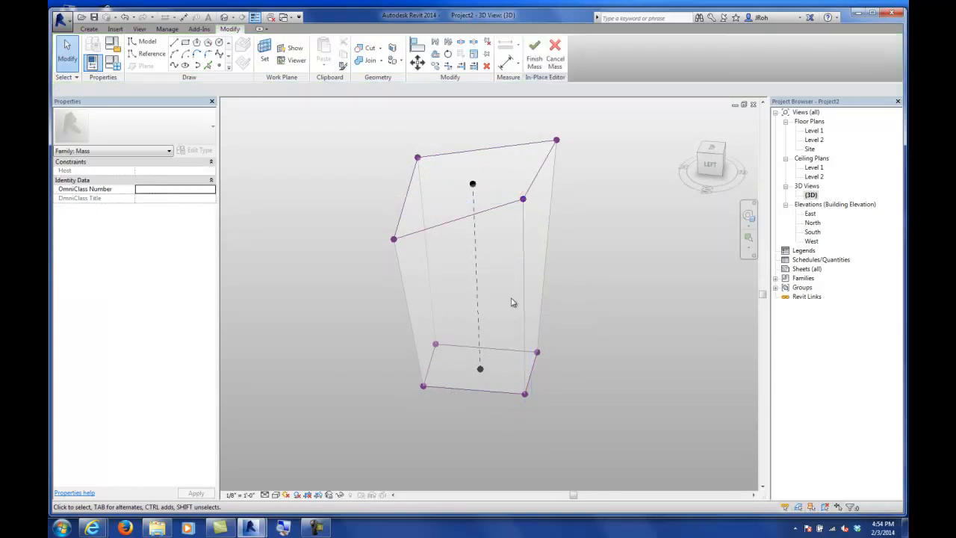
pyautogui.keyDown('shift'); pyautogui.moveTo(601, 305); pyautogui.dragTo(540, 309, button='middle'); pyautogui.keyUp('shift')
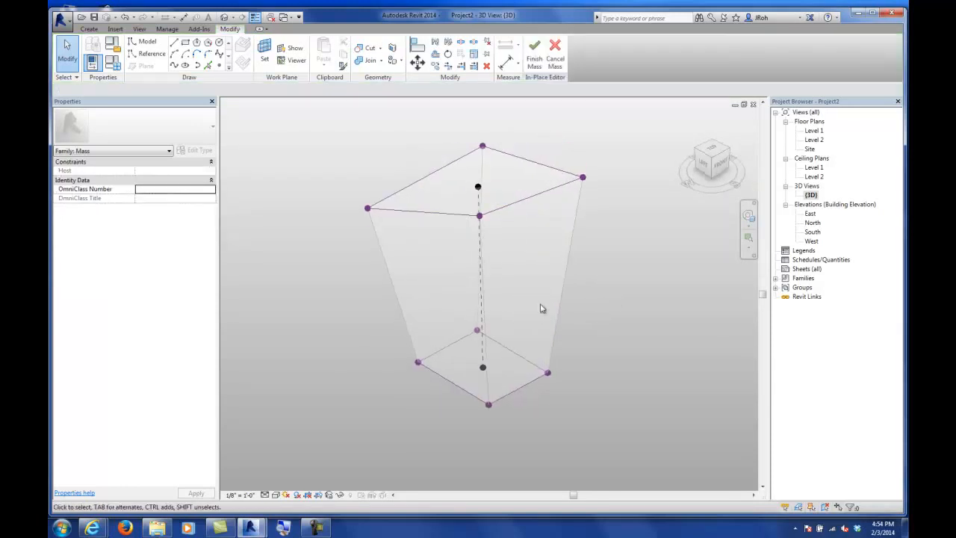
# Step: Add two intermediate profiles across the form at different heights along a side edge
pyautogui.click(568, 262)
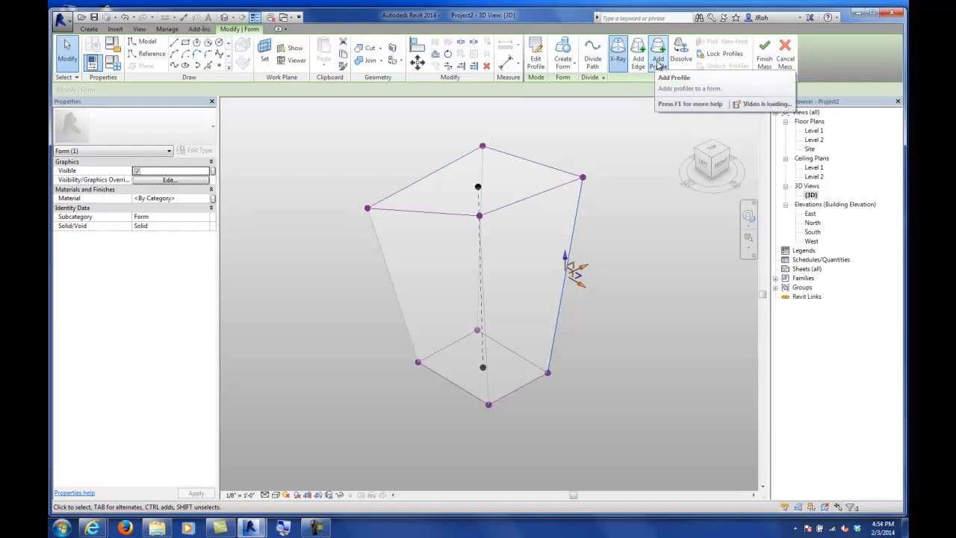
pyautogui.click(658, 63)
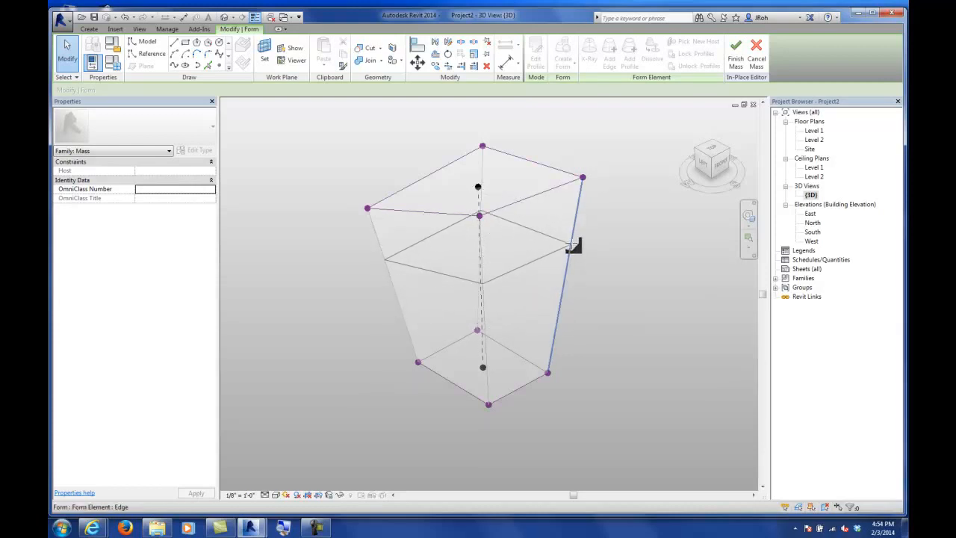
pyautogui.click(573, 245)
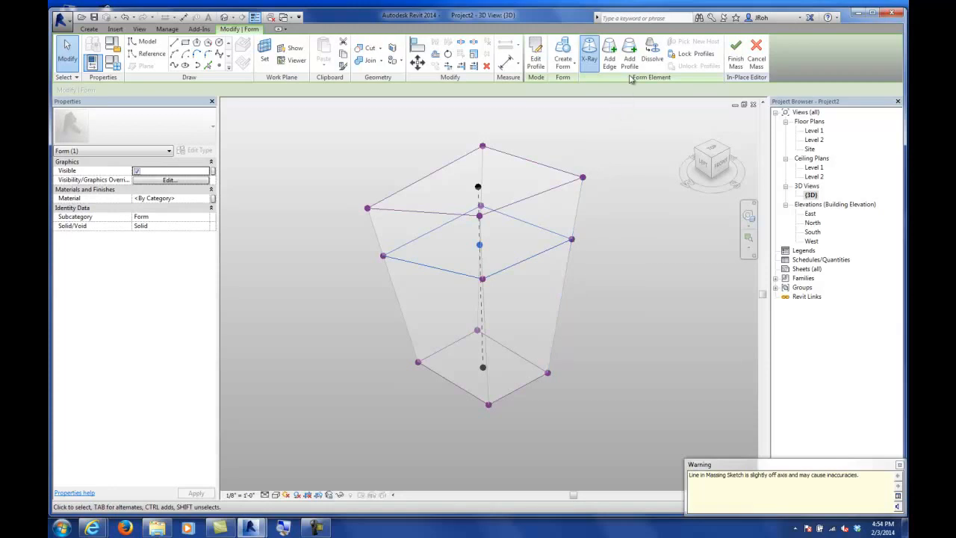
pyautogui.click(562, 301)
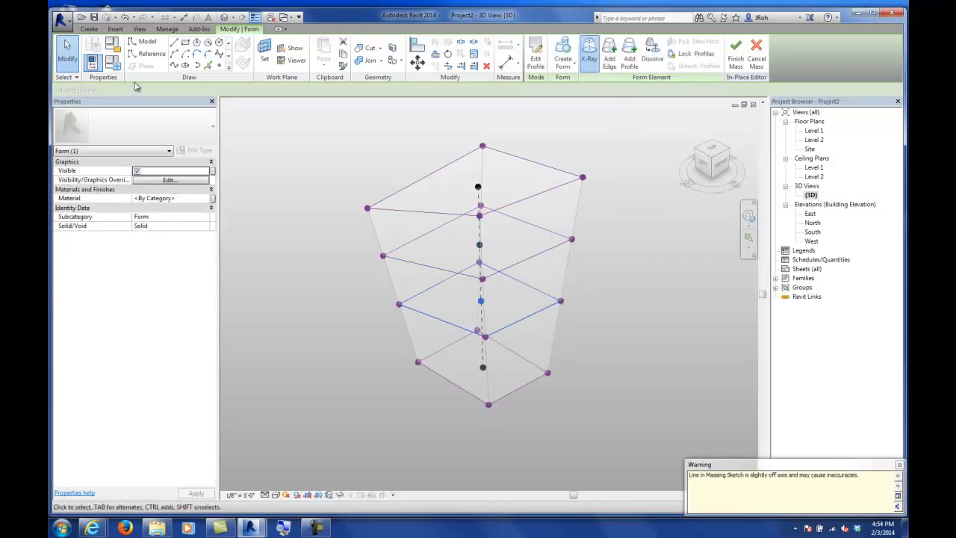
pyautogui.click(71, 53)
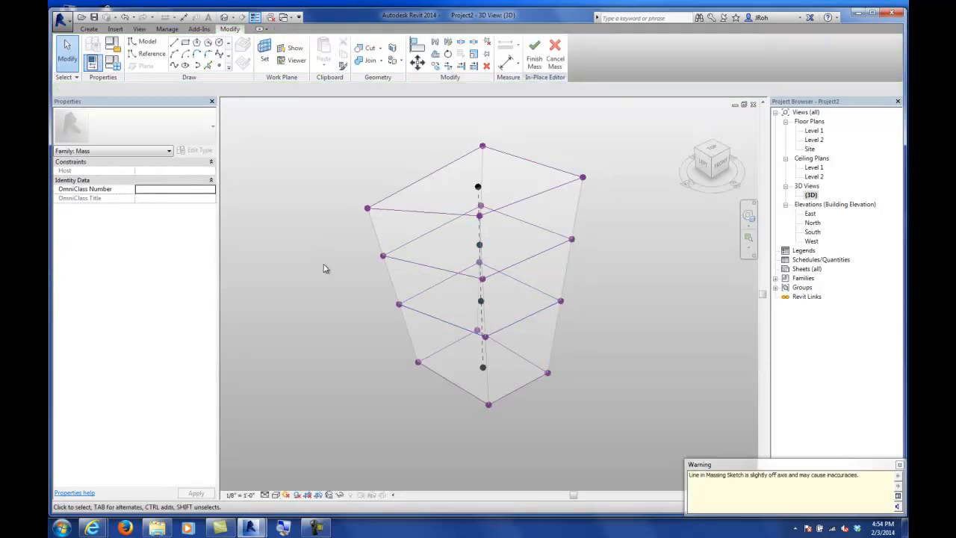
# Step: Select an edge of an intermediate profile and push it outward to bulge the form's side
pyautogui.click(520, 264)
pyautogui.keyDown('shift'); pyautogui.moveTo(422, 306); pyautogui.dragTo(526, 306, button='middle'); pyautogui.keyUp('shift')
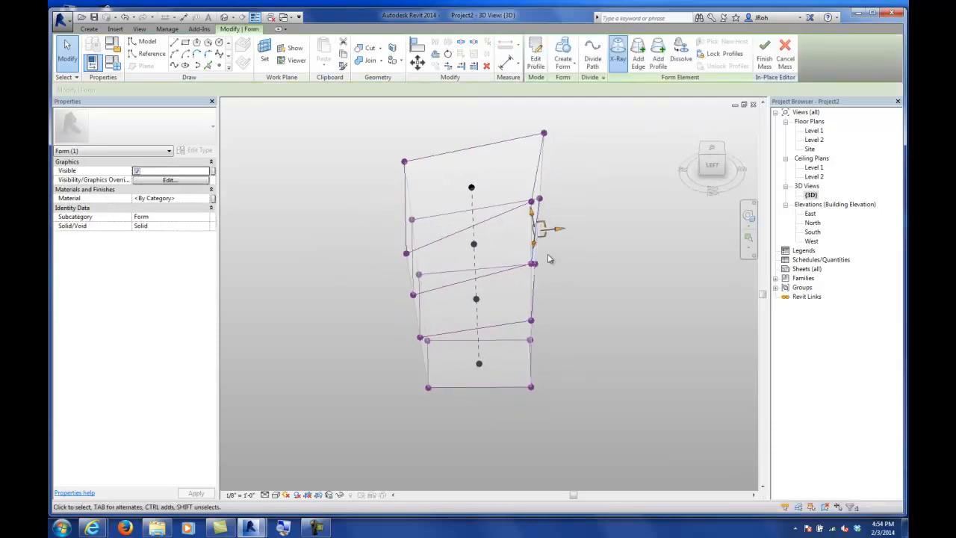
pyautogui.moveTo(558, 235)
pyautogui.mouseDown()
pyautogui.moveTo(560, 213)
pyautogui.moveTo(569, 224)
pyautogui.mouseUp()
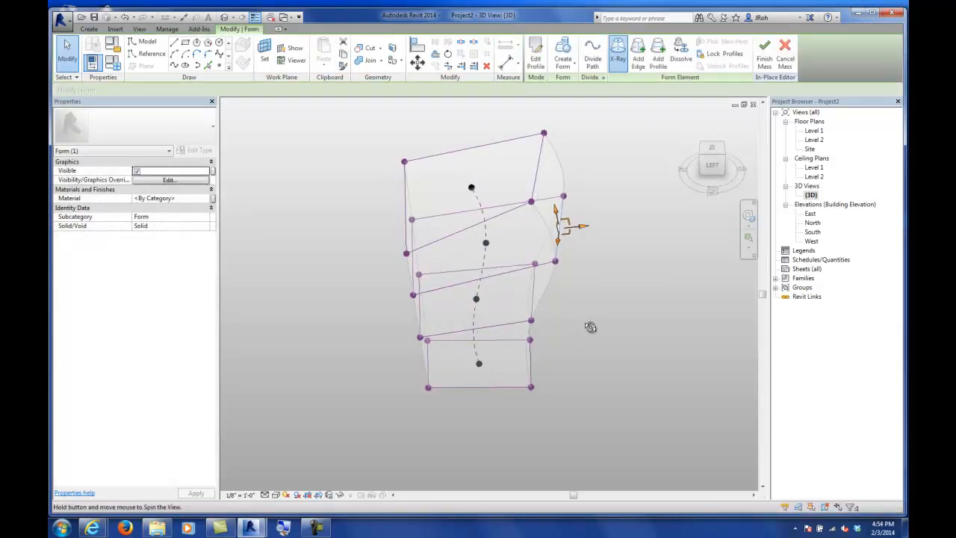
pyautogui.keyDown('shift'); pyautogui.moveTo(581, 295); pyautogui.dragTo(516, 388, button='middle'); pyautogui.keyUp('shift')
pyautogui.click(535, 331)
pyautogui.keyDown('shift'); pyautogui.moveTo(377, 331); pyautogui.dragTo(559, 344, button='middle'); pyautogui.keyUp('shift')
pyautogui.keyDown('shift'); pyautogui.moveTo(505, 376); pyautogui.dragTo(513, 372, button='middle'); pyautogui.keyUp('shift')
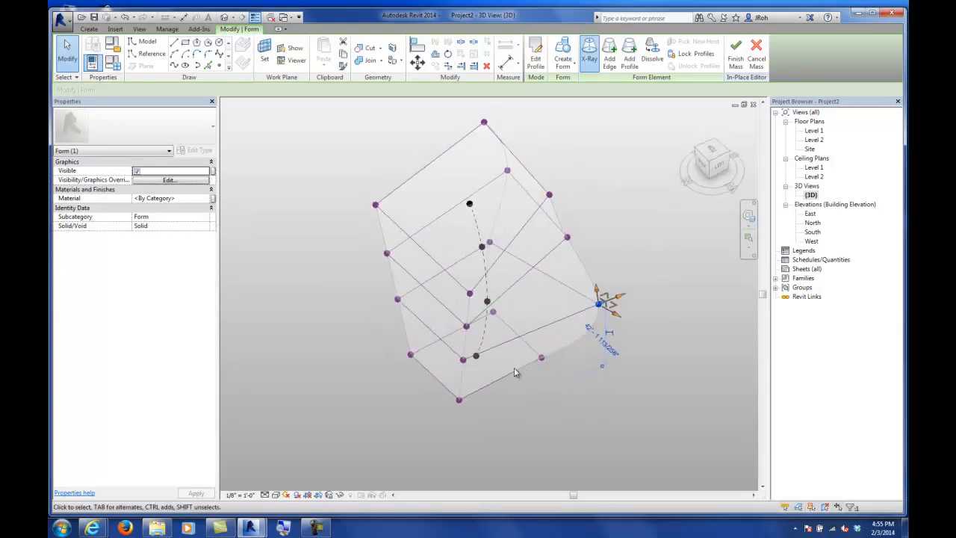
# Step: Select a vertex on a lower intermediate profile and move it outward to curve the form further
pyautogui.click(465, 361)
pyautogui.moveTo(445, 370); pyautogui.dragTo(428, 376)
pyautogui.keyDown('shift'); pyautogui.moveTo(531, 405); pyautogui.dragTo(346, 277, button='middle'); pyautogui.keyUp('shift')
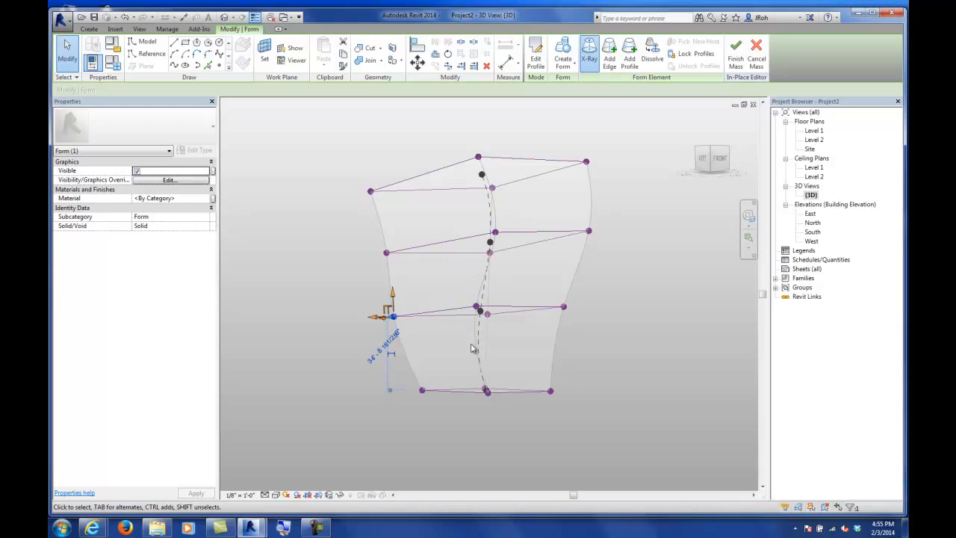
pyautogui.keyDown('shift'); pyautogui.moveTo(457, 320); pyautogui.dragTo(569, 376, button='middle'); pyautogui.keyUp('shift')
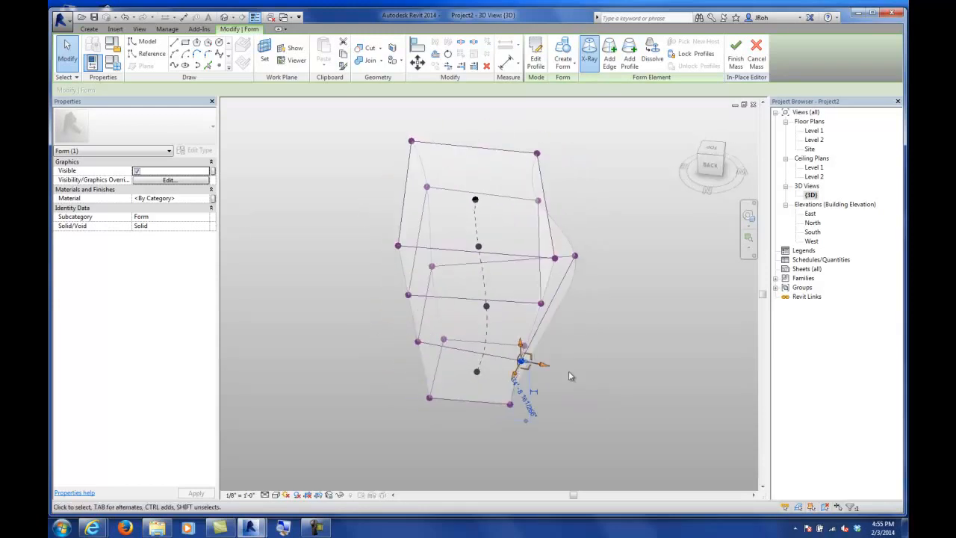
# Step: Add a new vertical edge along the side face of the form
pyautogui.click(611, 63)
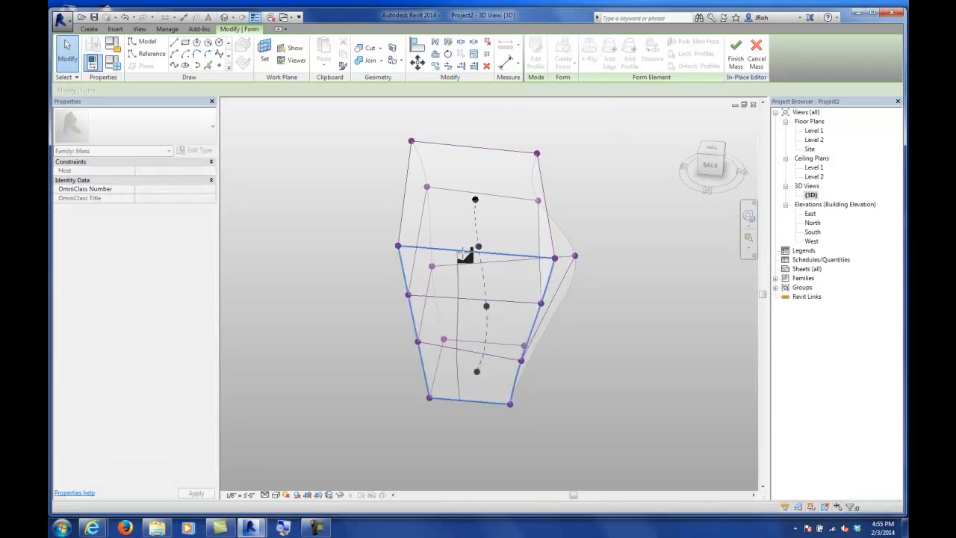
pyautogui.keyDown('shift'); pyautogui.moveTo(397, 256); pyautogui.dragTo(512, 256, button='middle'); pyautogui.keyUp('shift')
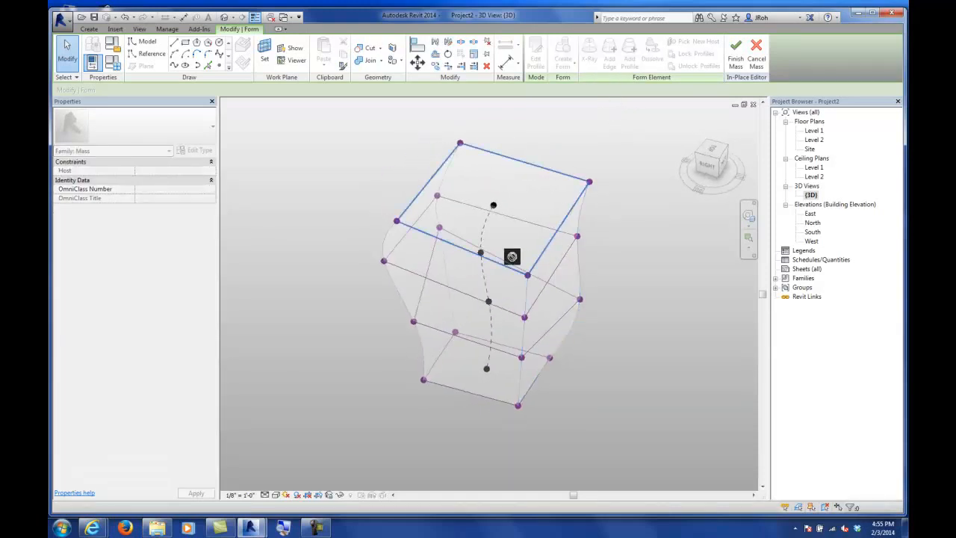
pyautogui.click(463, 251)
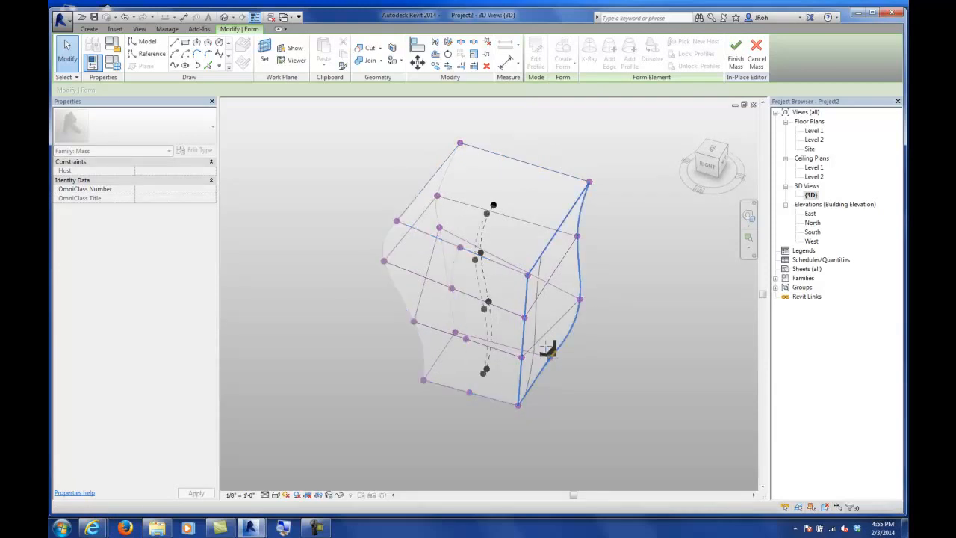
pyautogui.click(552, 254)
pyautogui.click(68, 52)
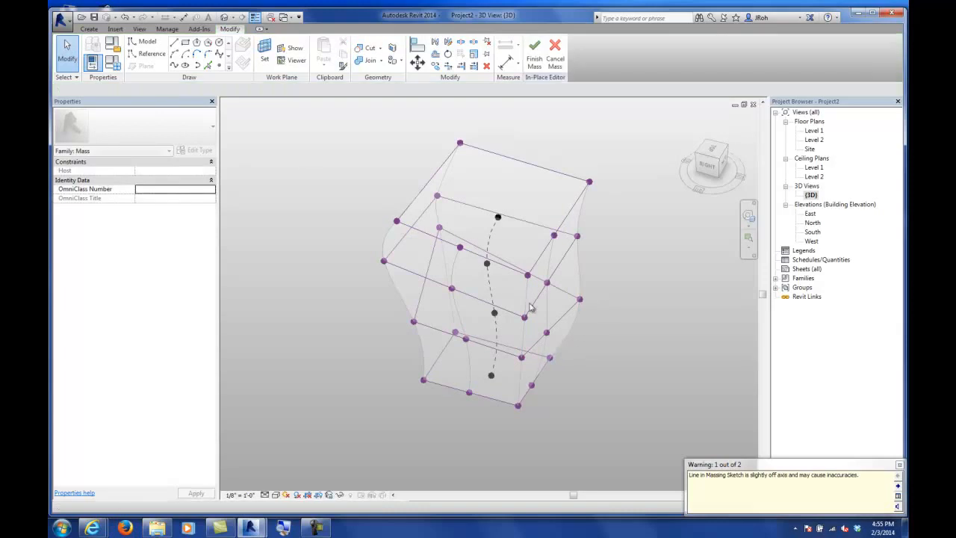
# Step: Select a vertex on the new edge and move it outward to bulge that side of the form
pyautogui.keyDown('shift'); pyautogui.moveTo(630, 367); pyautogui.dragTo(440, 333, button='middle'); pyautogui.keyUp('shift')
pyautogui.click(417, 270)
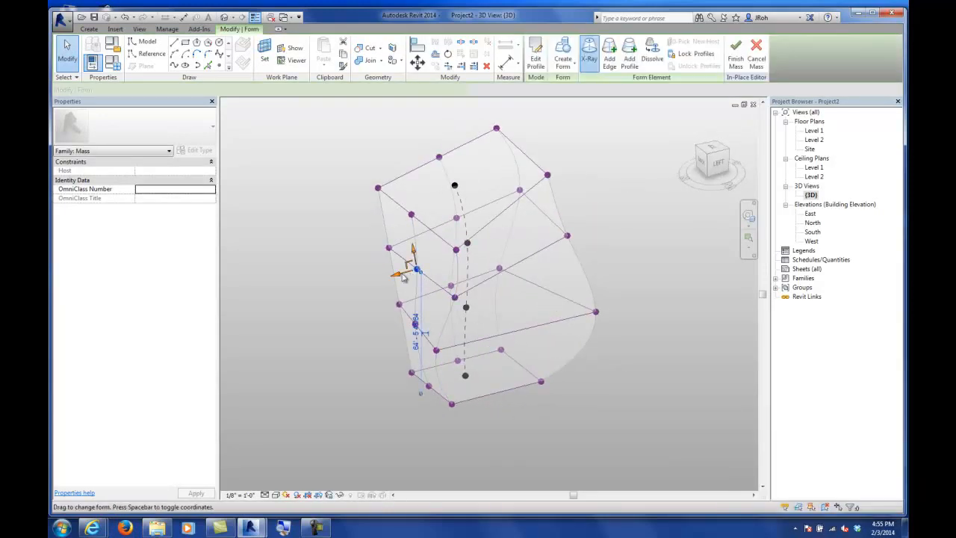
pyautogui.moveTo(407, 274); pyautogui.dragTo(368, 282)
# Step: Turn off X-Ray and orbit around the form to inspect the reshaped solid
pyautogui.click(351, 257)
pyautogui.keyDown('shift'); pyautogui.moveTo(351, 257); pyautogui.dragTo(541, 160, button='middle'); pyautogui.keyUp('shift')
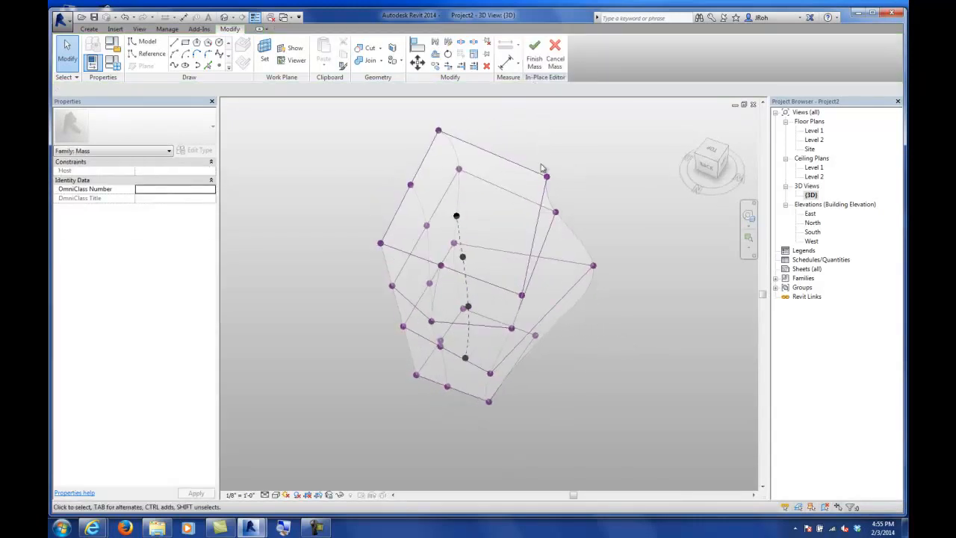
pyautogui.click(530, 171)
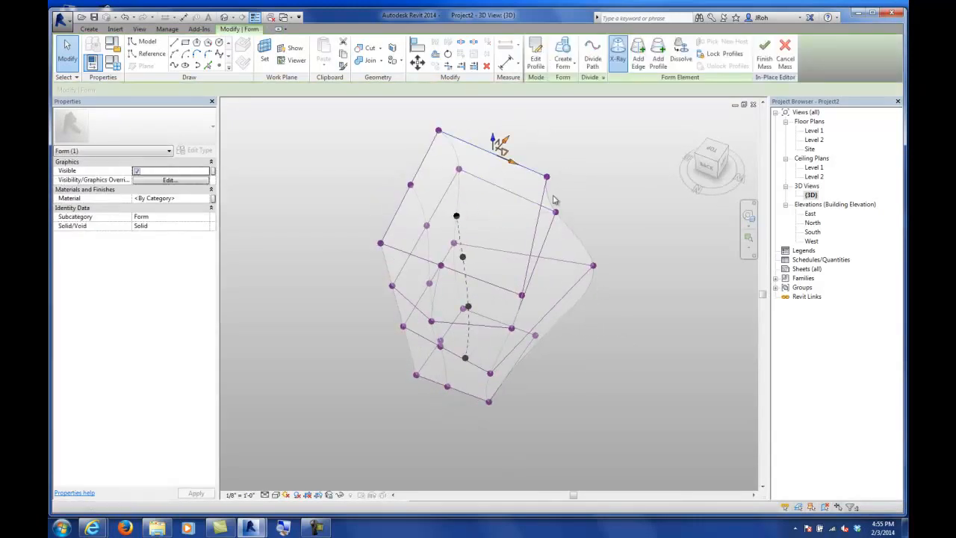
pyautogui.click(619, 56)
pyautogui.keyDown('shift'); pyautogui.moveTo(544, 417); pyautogui.dragTo(476, 249, button='middle'); pyautogui.keyUp('shift')
pyautogui.keyDown('shift'); pyautogui.moveTo(449, 336); pyautogui.dragTo(560, 358, button='middle'); pyautogui.keyUp('shift')
pyautogui.scroll(-2, 559, 363)
pyautogui.keyDown('shift'); pyautogui.moveTo(521, 403); pyautogui.dragTo(511, 363, button='middle'); pyautogui.keyUp('shift')
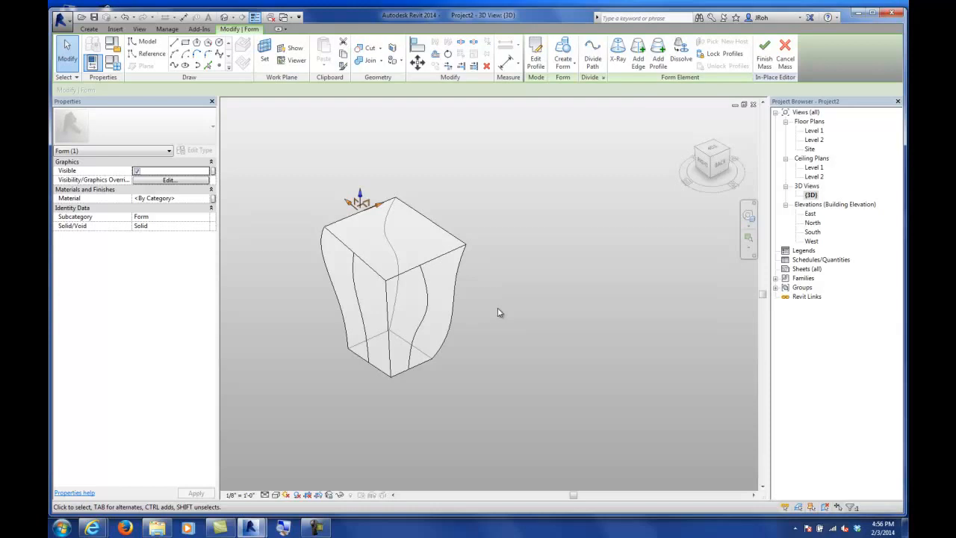
pyautogui.moveTo(505, 299)
pyautogui.keyDown('shift'); pyautogui.mouseDown(button='middle')
pyautogui.moveTo(510, 337)
pyautogui.moveTo(463, 350)
pyautogui.moveTo(586, 327)
pyautogui.moveTo(501, 331)
pyautogui.mouseUp(button='middle'); pyautogui.keyUp('shift')
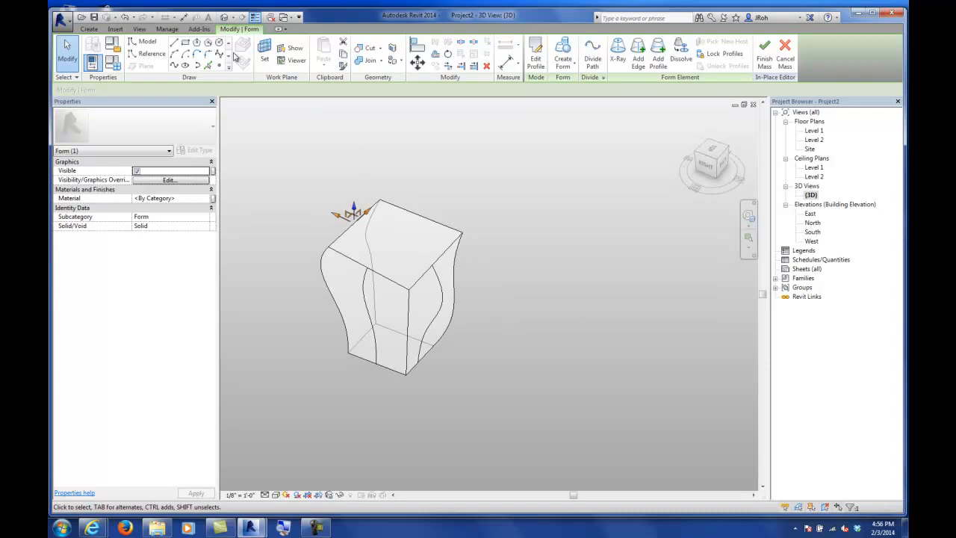
# Step: Sketch a rectangle on the top face of the form
pyautogui.click(186, 46)
pyautogui.click(440, 242)
pyautogui.click(364, 254)
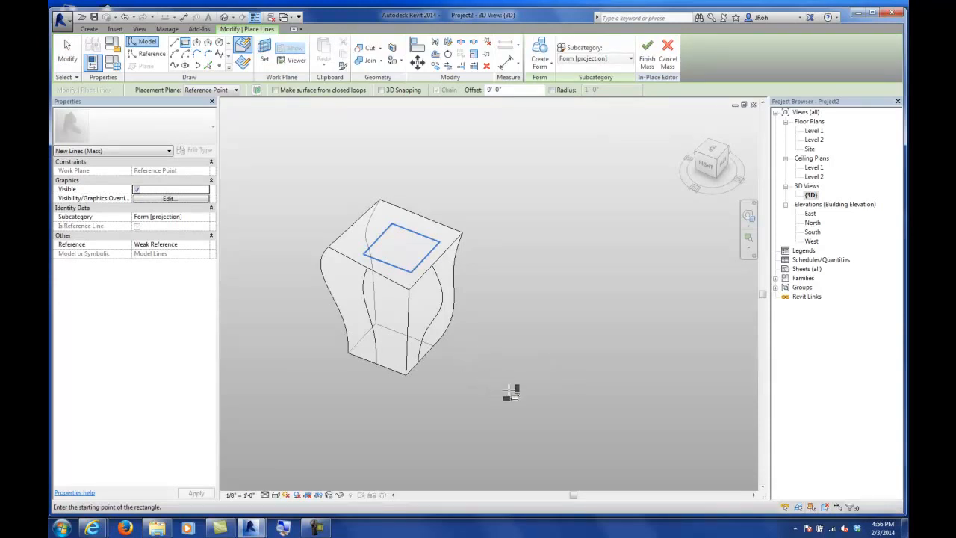
pyautogui.click(69, 54)
pyautogui.moveTo(397, 316)
pyautogui.keyDown('shift'); pyautogui.mouseDown(button='middle')
pyautogui.moveTo(322, 241)
pyautogui.moveTo(406, 271)
pyautogui.moveTo(412, 318)
pyautogui.moveTo(405, 310)
pyautogui.mouseUp(button='middle'); pyautogui.keyUp('shift')
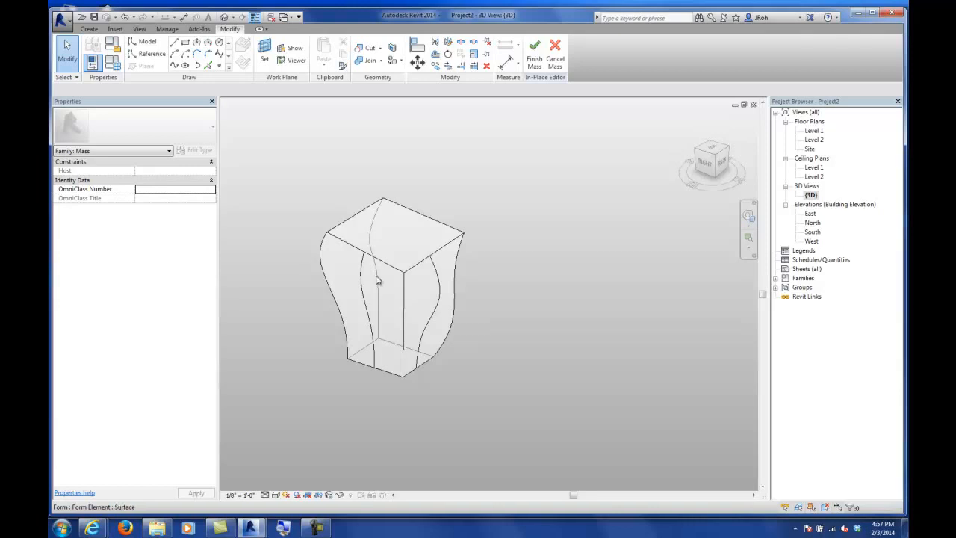
# Step: Turn X-Ray back on, select an edge of the form and dissolve the form into its profile outlines
pyautogui.click(416, 268)
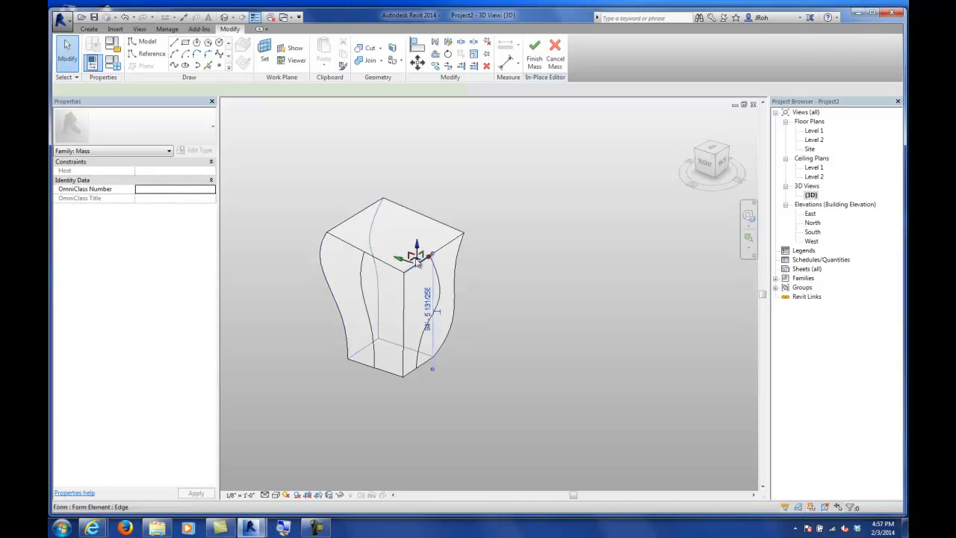
pyautogui.click(520, 214)
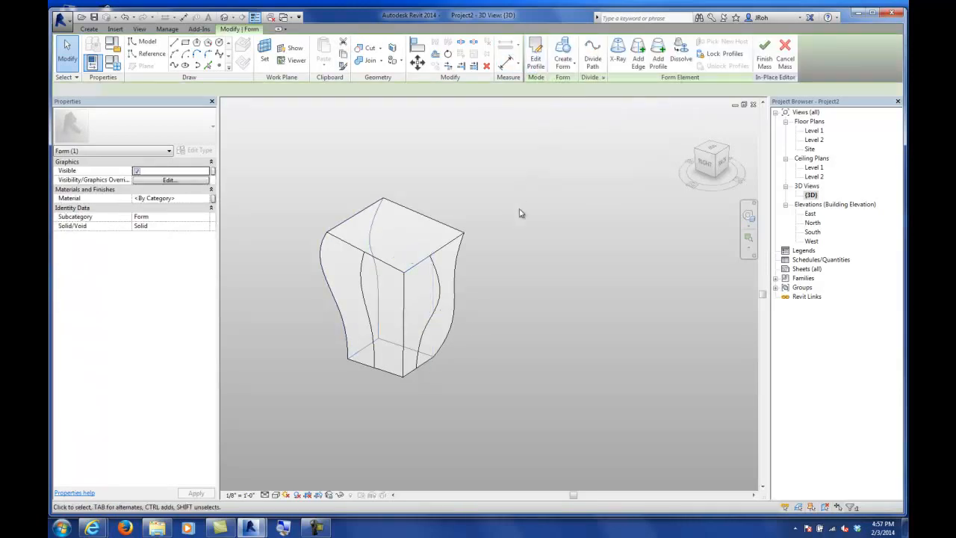
pyautogui.click(442, 256)
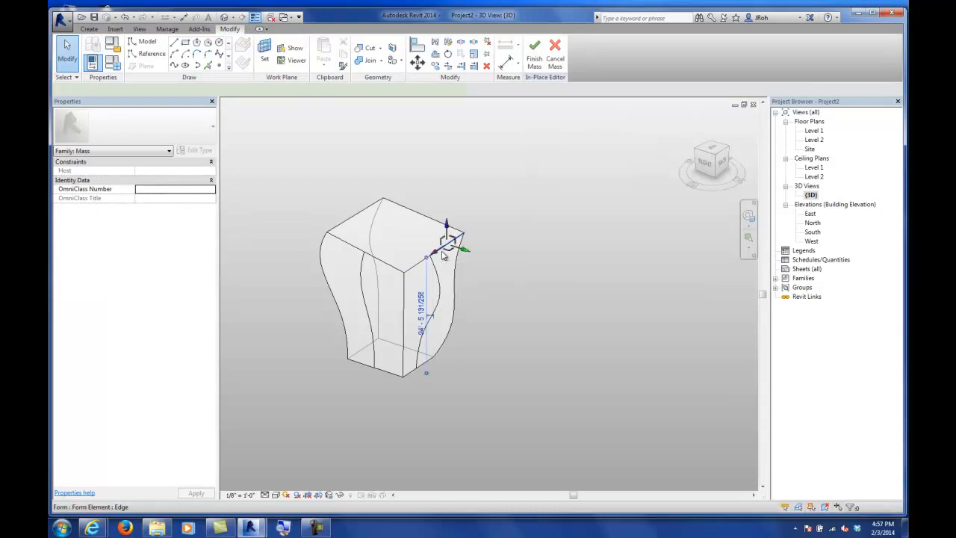
pyautogui.click(620, 58)
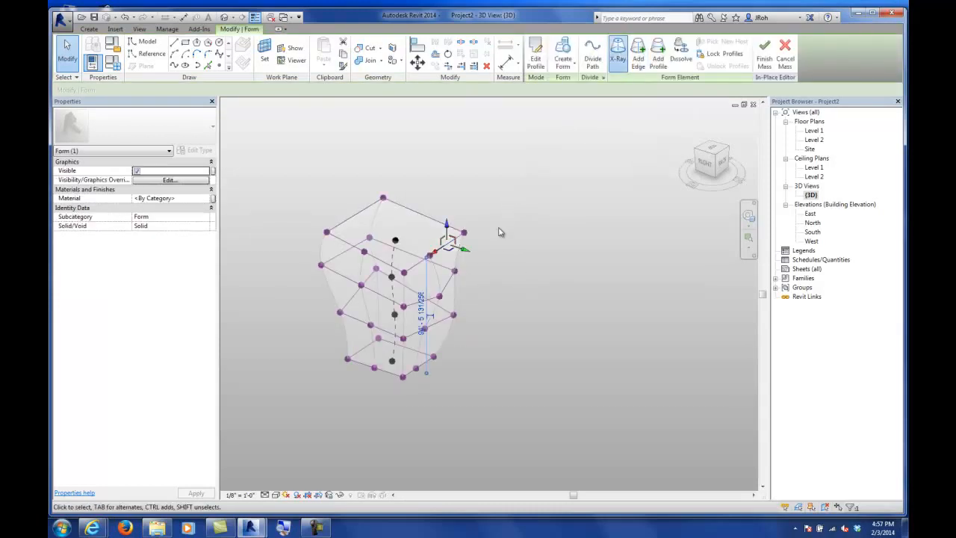
pyautogui.keyDown('shift'); pyautogui.moveTo(501, 240); pyautogui.dragTo(478, 321, button='middle'); pyautogui.keyUp('shift')
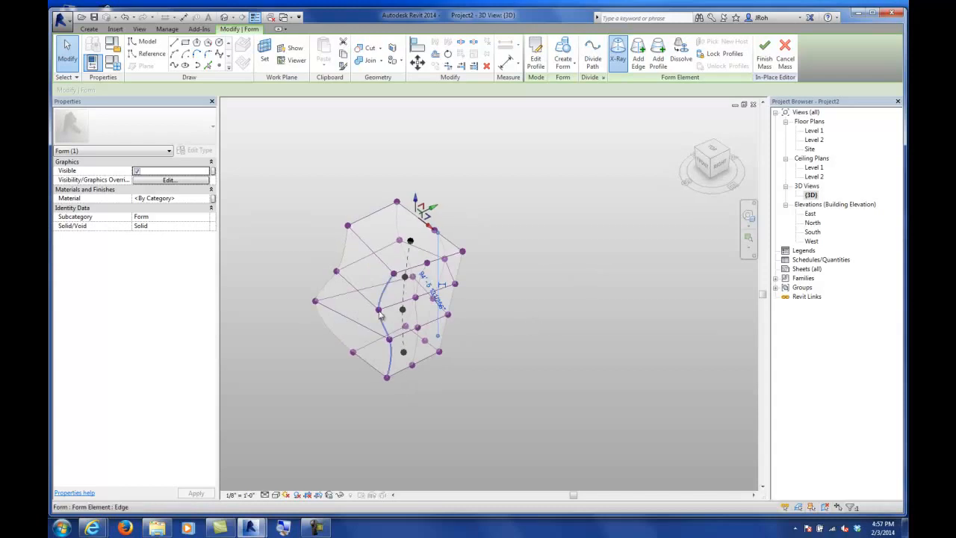
pyautogui.scroll(4, 404, 324)
pyautogui.scroll(-2, 406, 323)
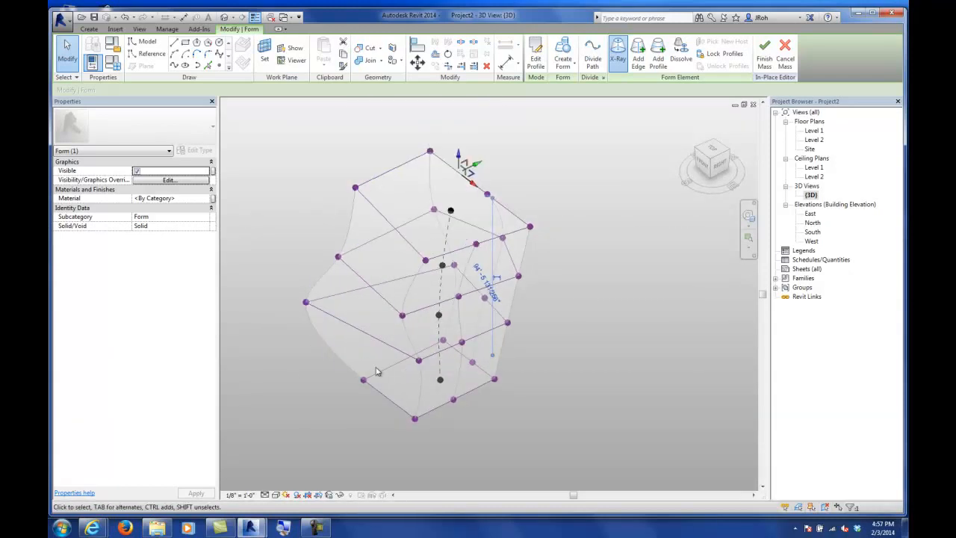
pyautogui.moveTo(405, 337)
pyautogui.keyDown('shift'); pyautogui.mouseDown(button='middle')
pyautogui.moveTo(538, 316)
pyautogui.moveTo(406, 320)
pyautogui.mouseUp(button='middle'); pyautogui.keyUp('shift')
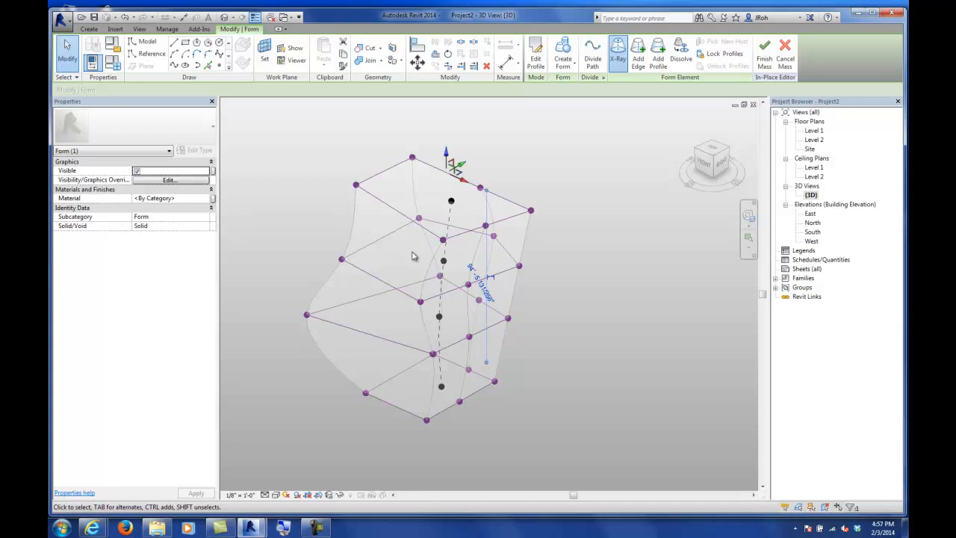
pyautogui.click(355, 215)
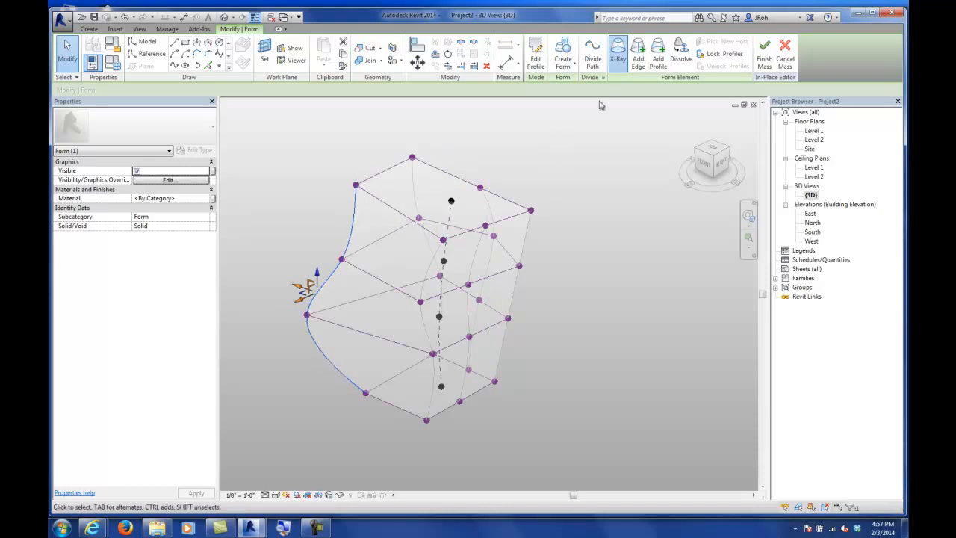
pyautogui.click(680, 54)
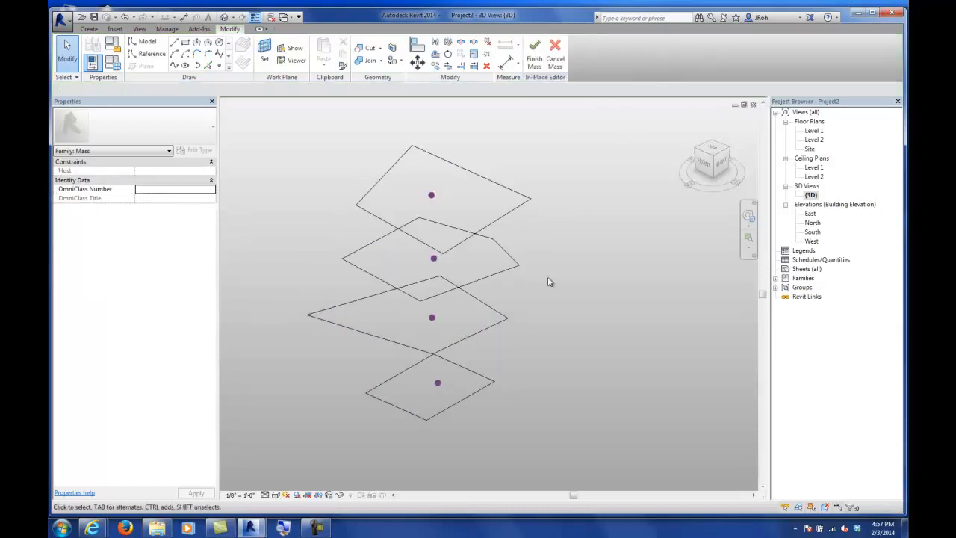
# Step: Select the two lowest profiles and create a solid form between them
pyautogui.keyDown('shift'); pyautogui.moveTo(549, 282); pyautogui.dragTo(402, 262, button='middle'); pyautogui.keyUp('shift')
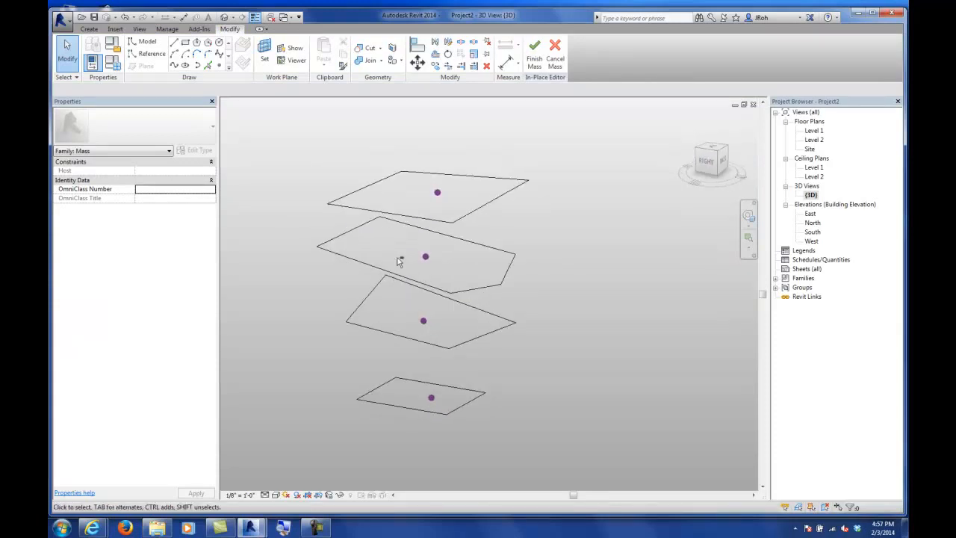
pyautogui.click(441, 415)
pyautogui.keyDown('ctrl'); pyautogui.click(487, 318); pyautogui.keyUp('ctrl')
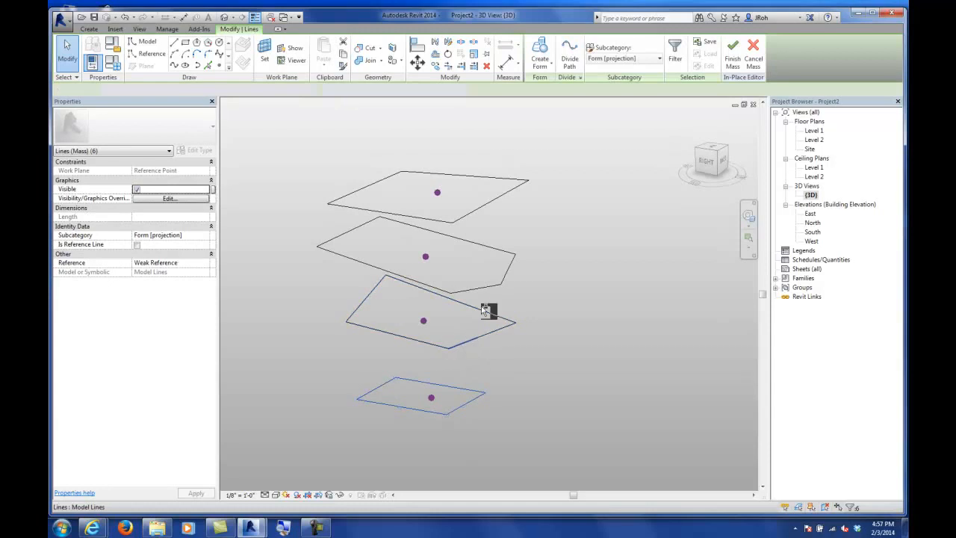
pyautogui.click(536, 67)
pyautogui.click(549, 83)
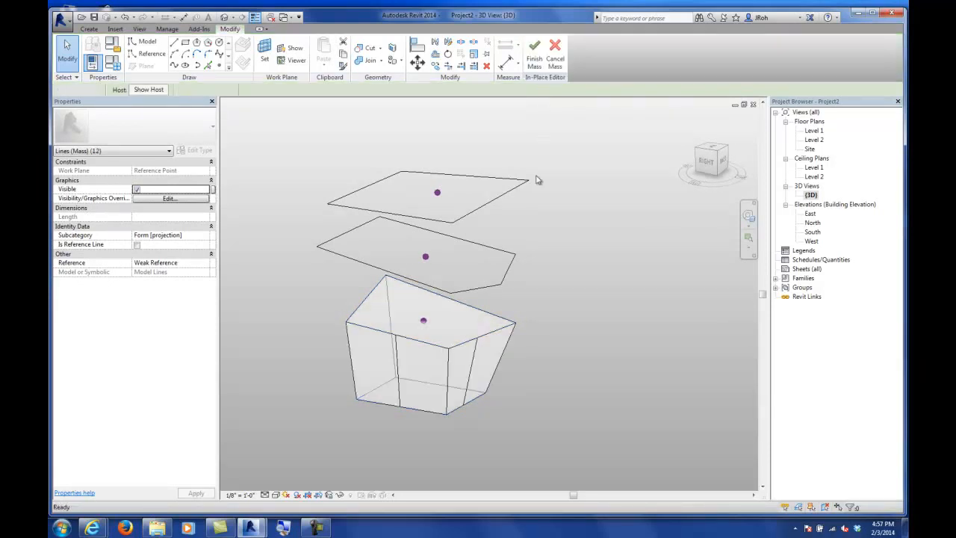
# Step: Select the new form's top face with the third profile and create a solid form joining them
pyautogui.click(544, 303)
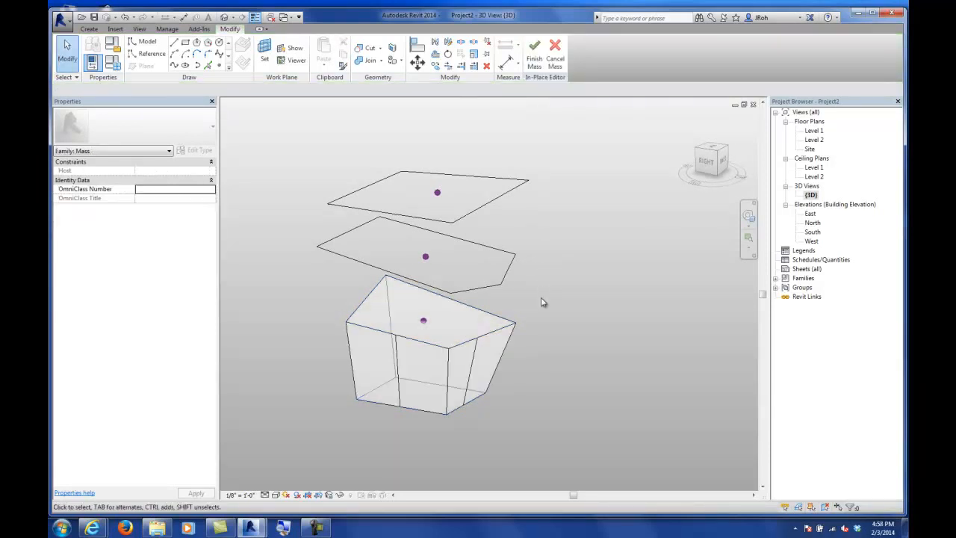
pyautogui.click(496, 320)
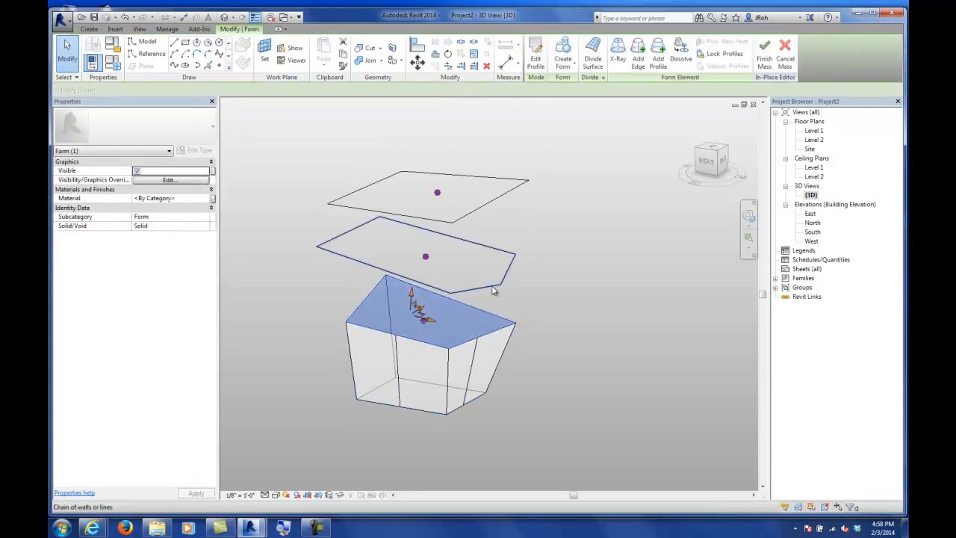
pyautogui.keyDown('ctrl'); pyautogui.click(500, 278); pyautogui.keyUp('ctrl')
pyautogui.click(540, 62)
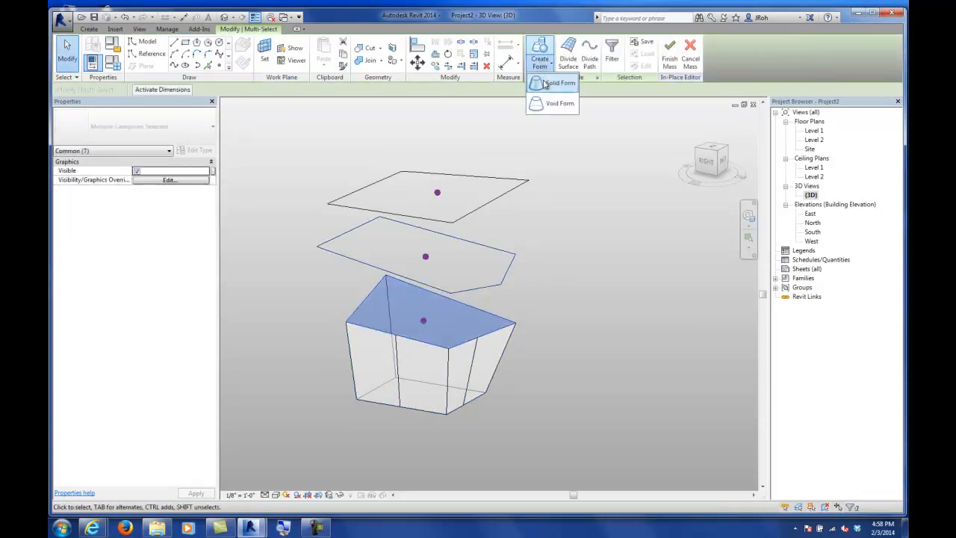
pyautogui.click(549, 83)
# Step: Try extruding the form's top face up toward the top profile, then undo the extrusion
pyautogui.click(496, 203)
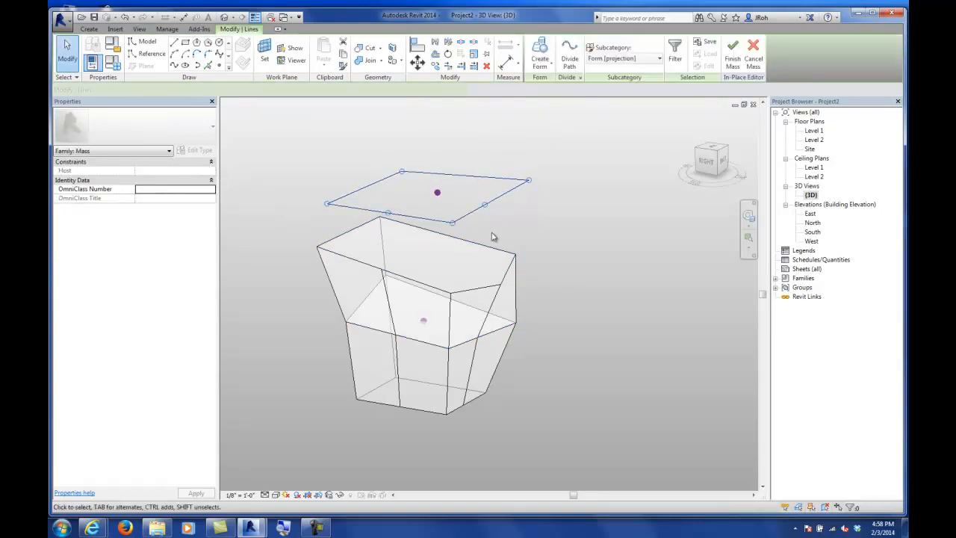
pyautogui.press('Tab')
pyautogui.press('Tab')
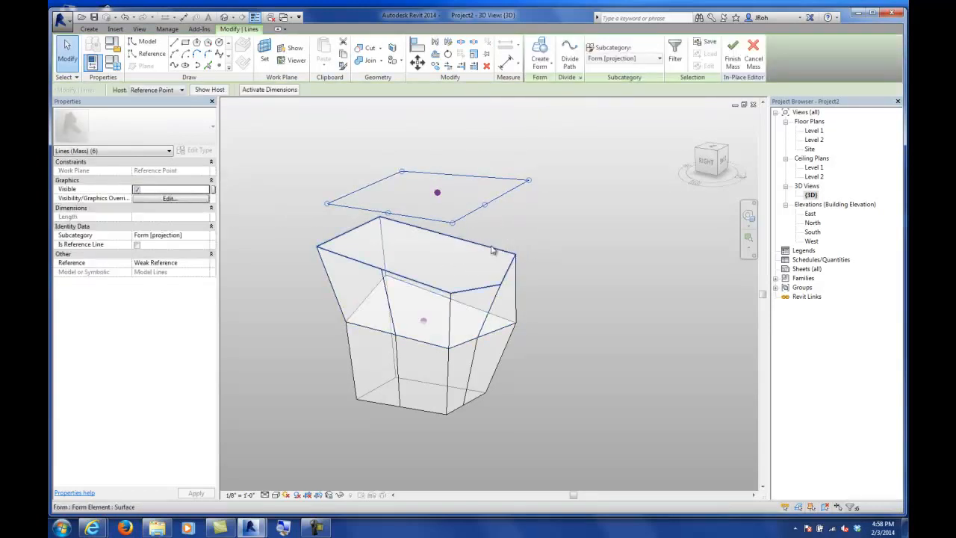
pyautogui.click(492, 251)
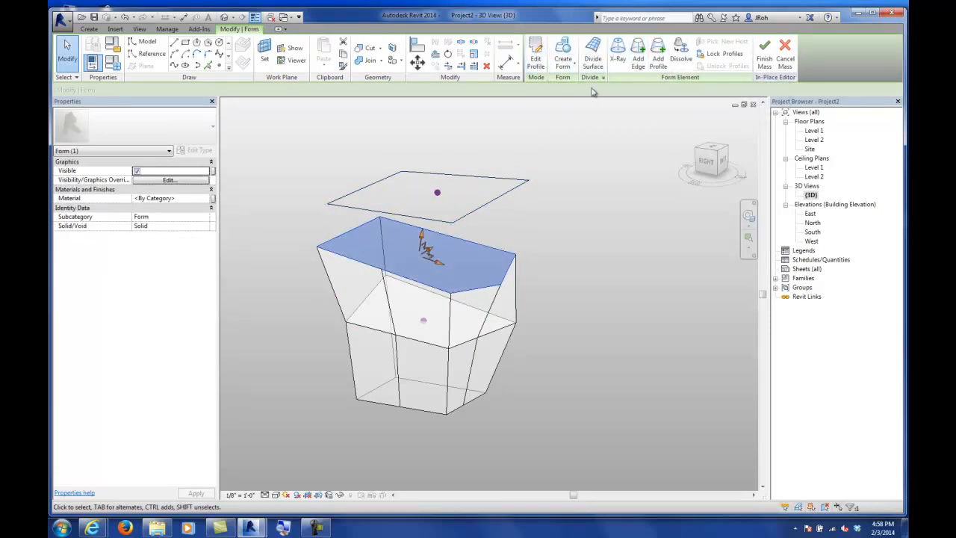
pyautogui.click(563, 64)
pyautogui.click(573, 142)
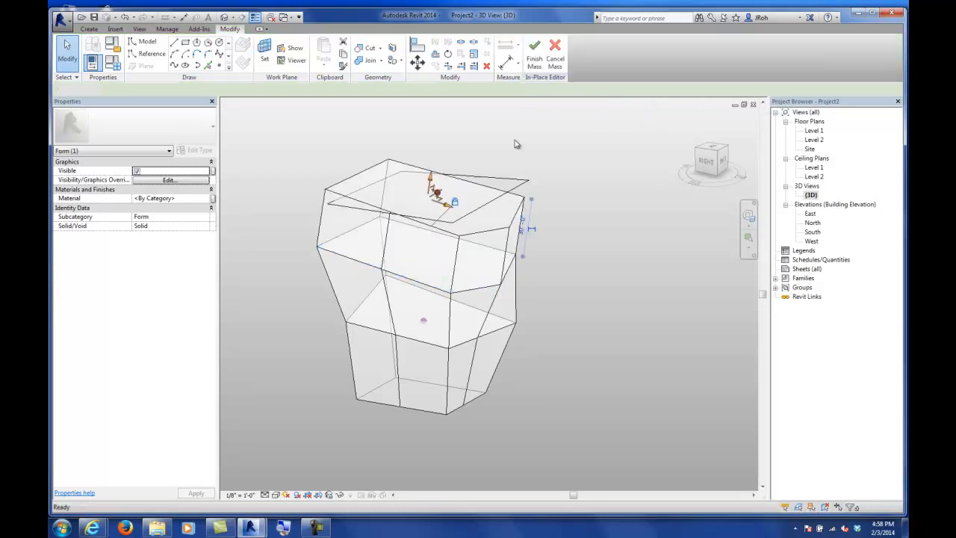
pyautogui.click(581, 202)
pyautogui.keyDown('shift'); pyautogui.moveTo(559, 203); pyautogui.dragTo(507, 255, button='middle'); pyautogui.keyUp('shift')
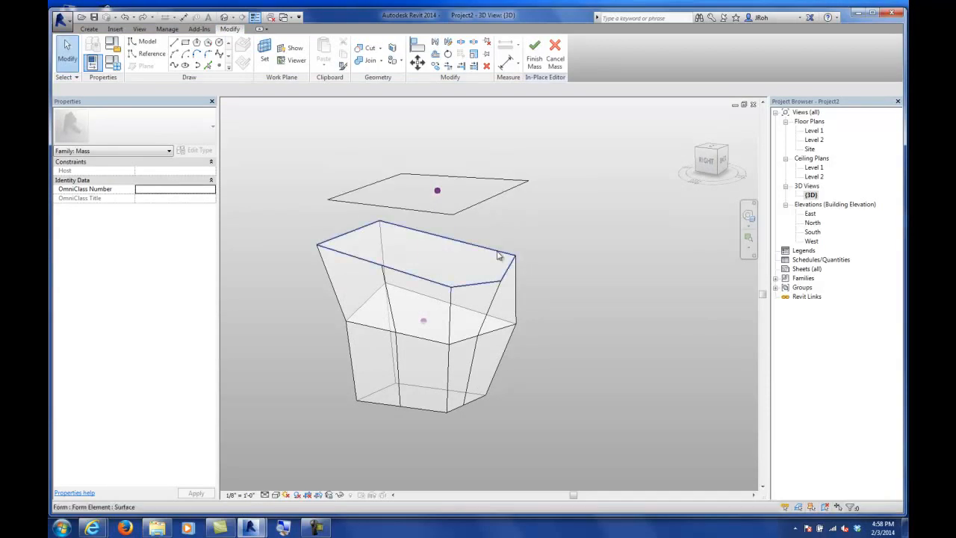
pyautogui.click(499, 256)
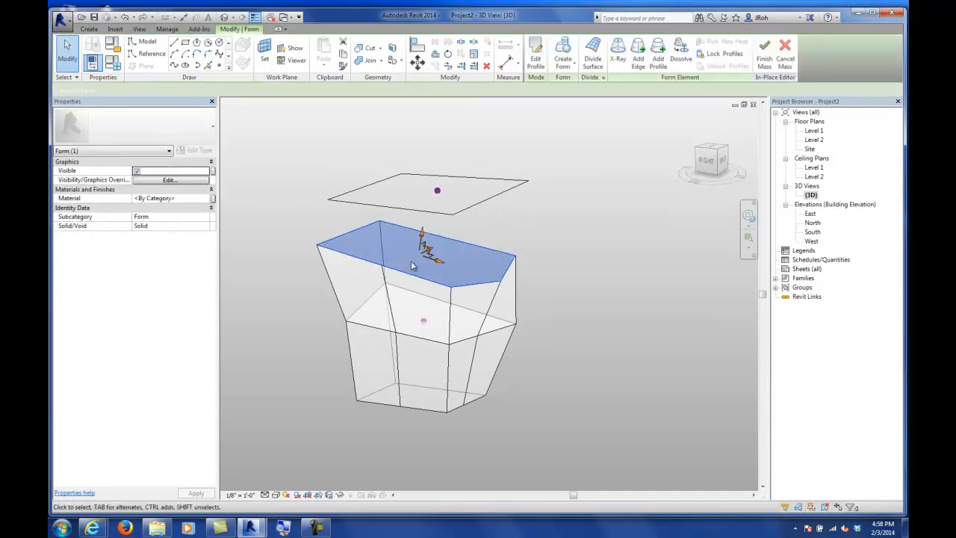
pyautogui.click(565, 65)
pyautogui.click(569, 86)
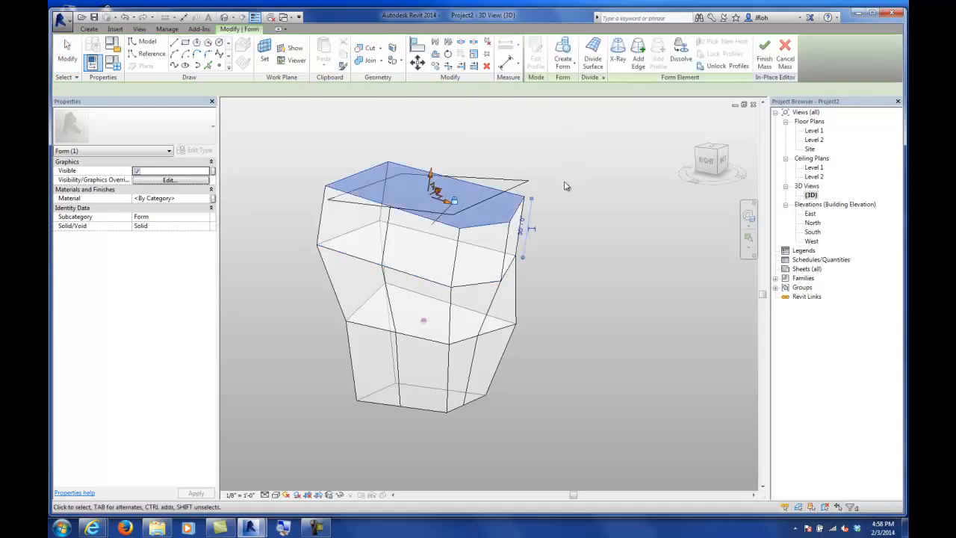
pyautogui.hotkey('ctrl', 'z')
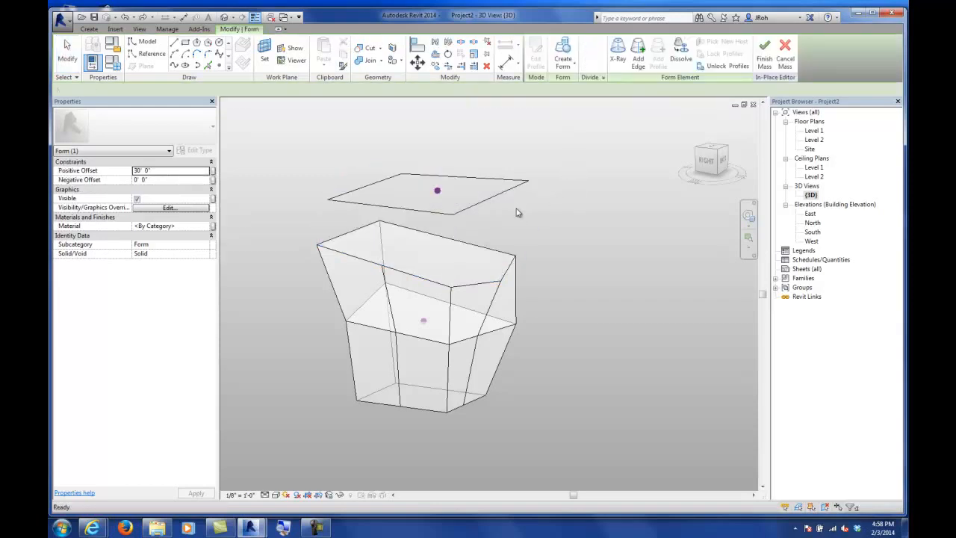
# Step: Select the form's top face together with the top profile and create a solid form joining them
pyautogui.press('Tab')
pyautogui.click(469, 245)
pyautogui.click(544, 226)
pyautogui.press('Tab')
pyautogui.press('Tab')
pyautogui.click(484, 250)
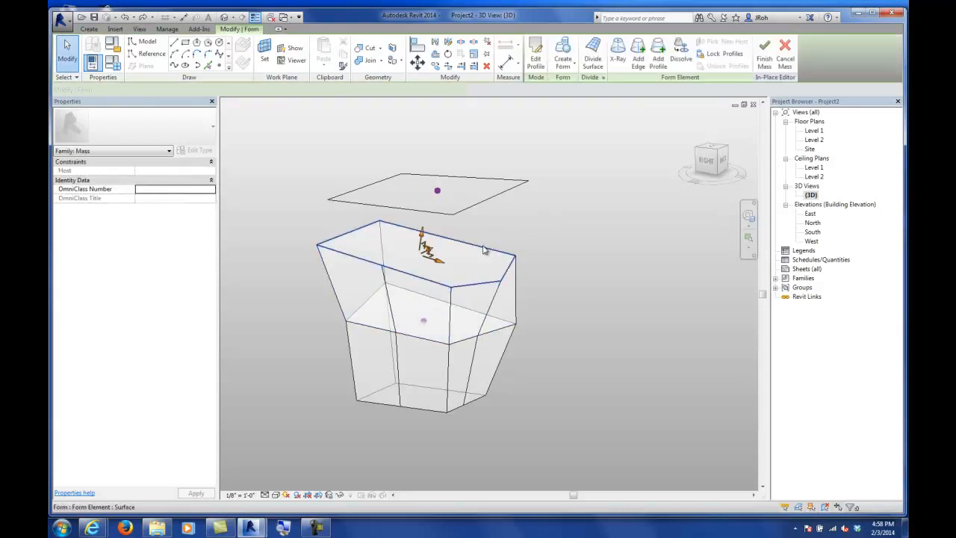
pyautogui.keyDown('ctrl'); pyautogui.click(487, 201); pyautogui.keyUp('ctrl')
pyautogui.click(540, 65)
pyautogui.click(544, 86)
pyautogui.keyDown('shift'); pyautogui.moveTo(544, 156); pyautogui.dragTo(441, 275, button='middle'); pyautogui.keyUp('shift')
pyautogui.scroll(-5, 533, 228)
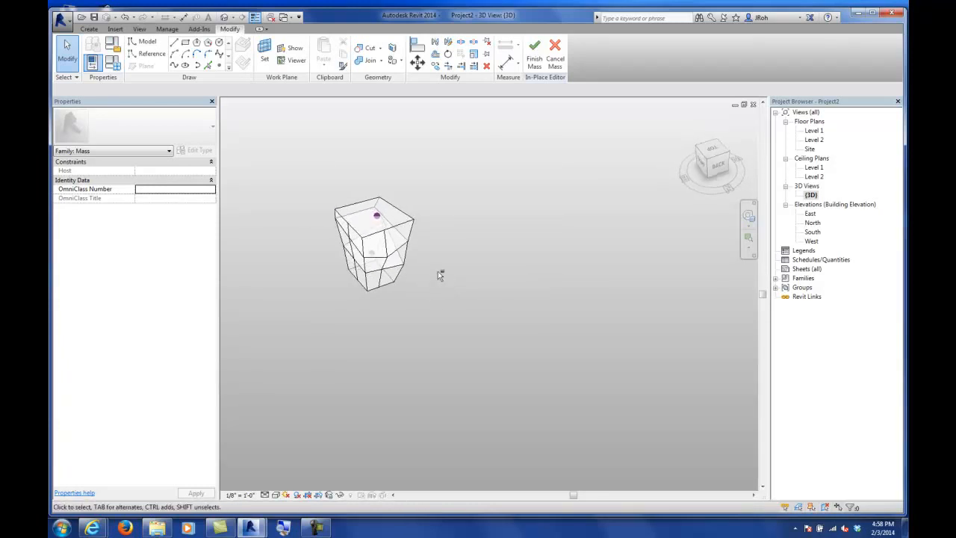
pyautogui.click(186, 43)
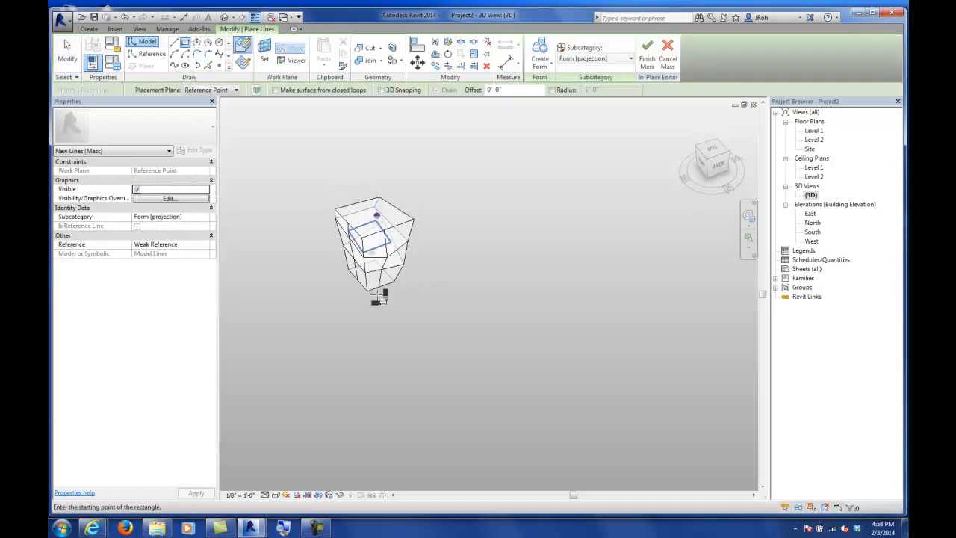
pyautogui.click(375, 308)
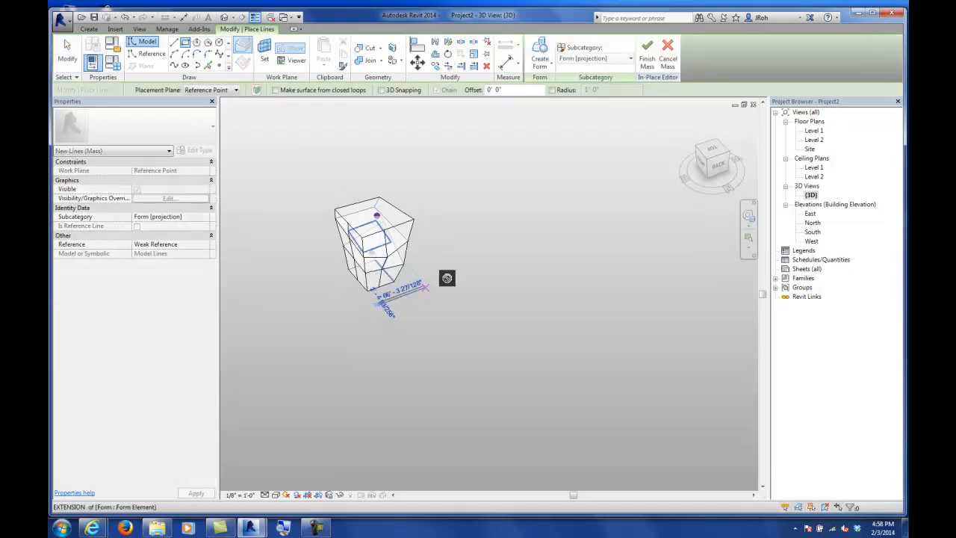
pyautogui.click(502, 277)
pyautogui.click(71, 53)
pyautogui.keyDown('shift'); pyautogui.moveTo(394, 282); pyautogui.dragTo(466, 267, button='middle'); pyautogui.keyUp('shift')
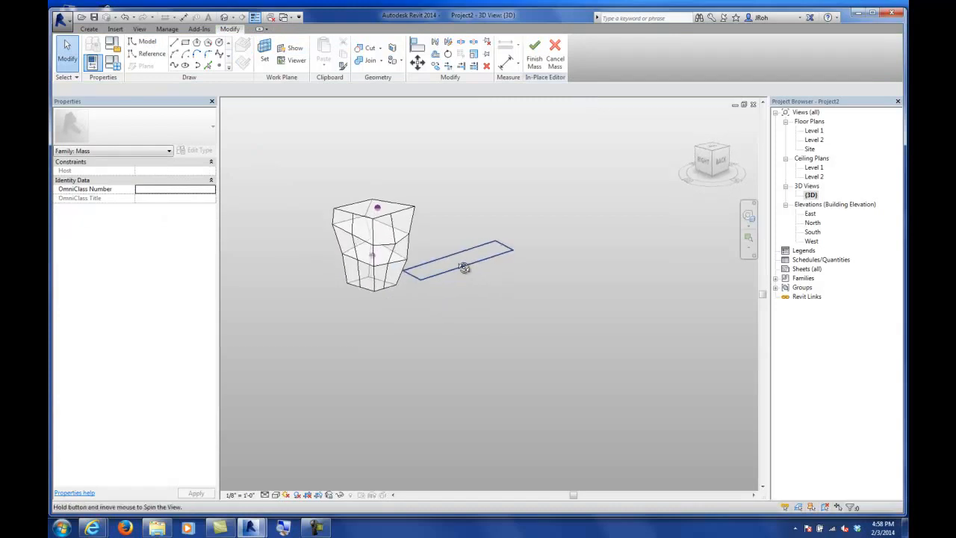
pyautogui.click(459, 264)
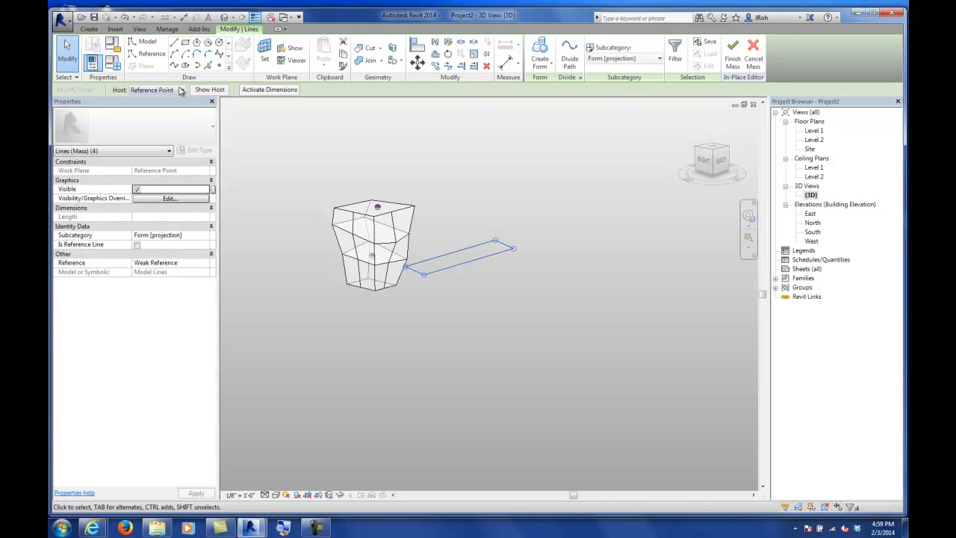
pyautogui.press('Escape')
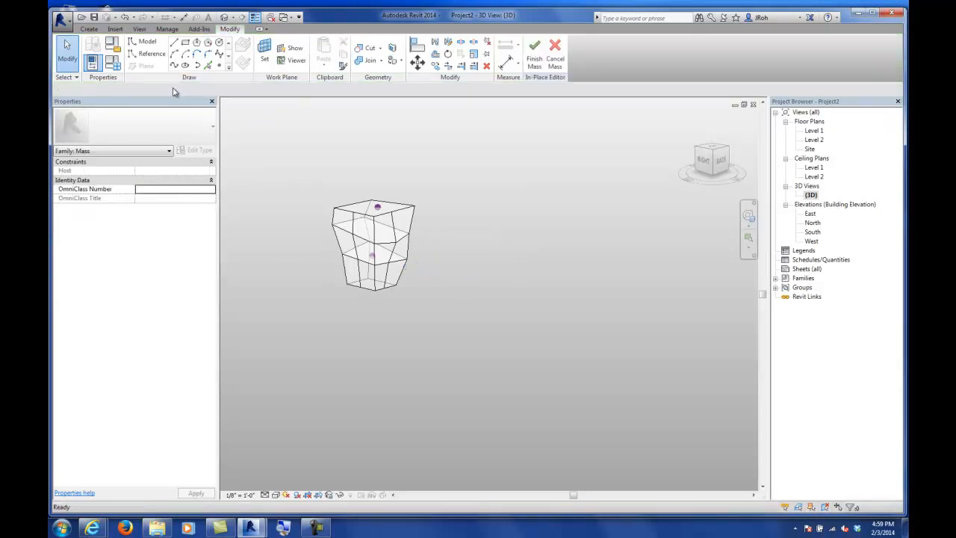
# Step: Draw a rectangle on the Level 1 placement plane beside the mass
pyautogui.click(185, 42)
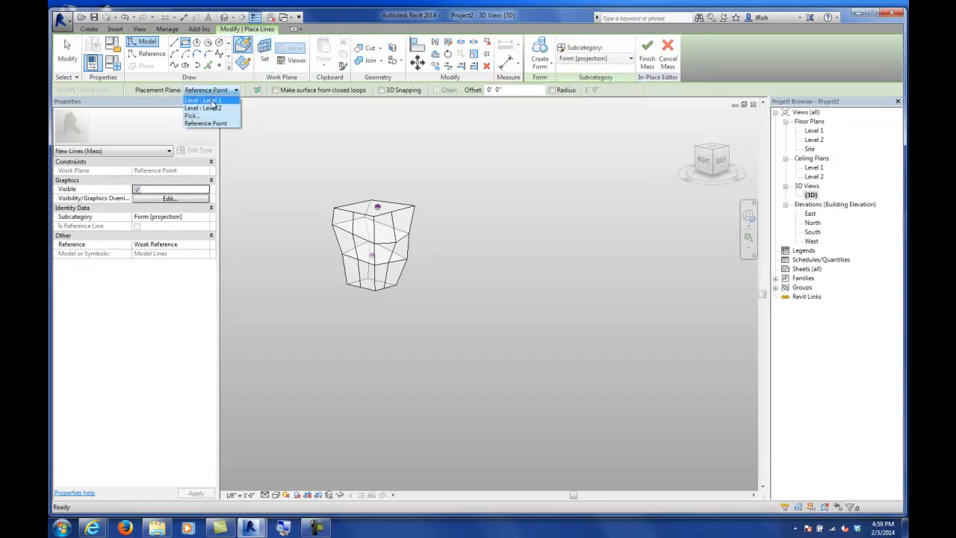
pyautogui.click(203, 100)
pyautogui.keyDown('shift'); pyautogui.moveTo(463, 241); pyautogui.dragTo(438, 287, button='middle'); pyautogui.keyUp('shift')
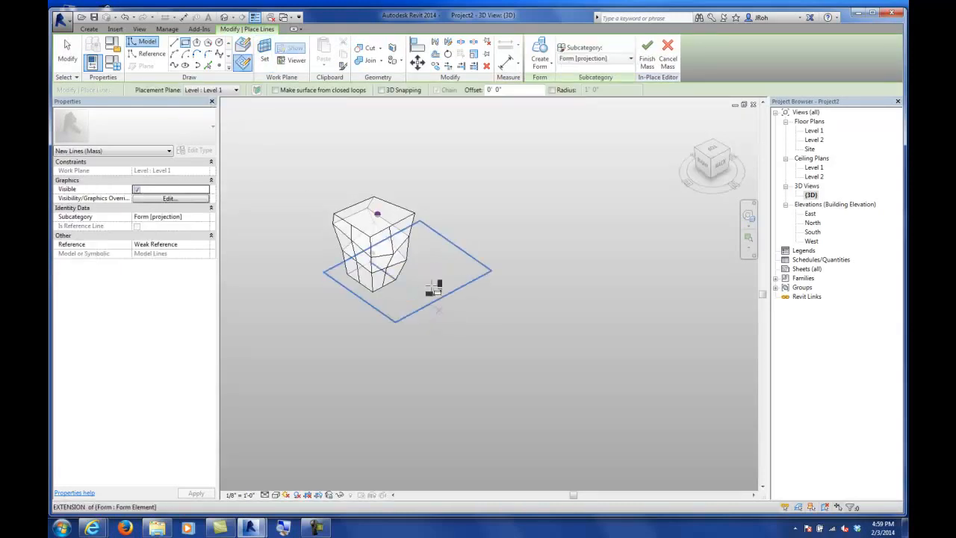
pyautogui.click(399, 297)
pyautogui.click(521, 273)
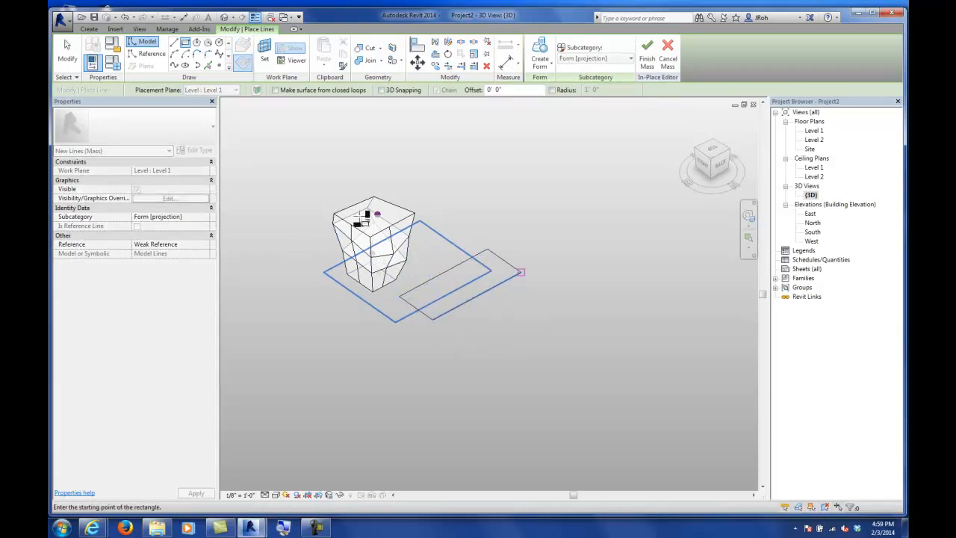
pyautogui.click(66, 58)
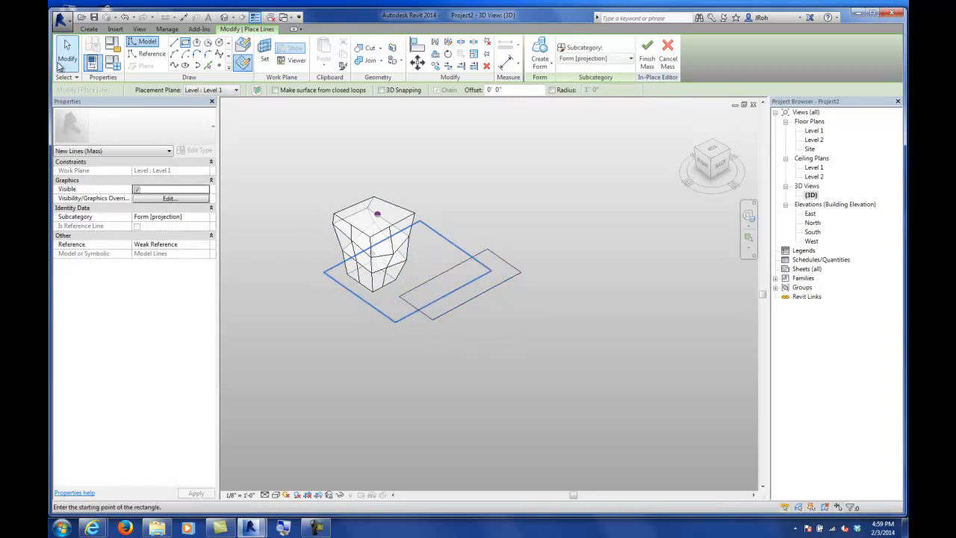
# Step: Select the new rectangle and extrude it into a solid box form
pyautogui.click(434, 286)
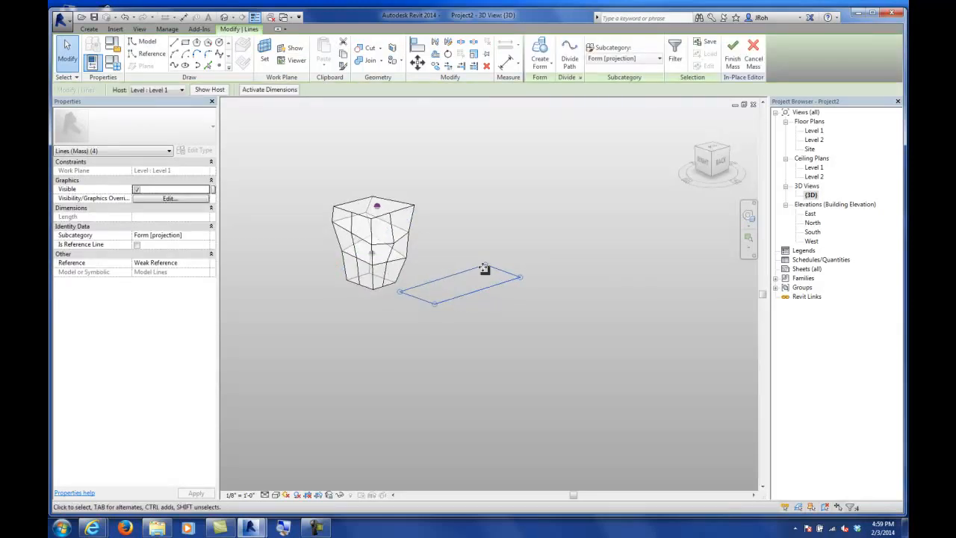
pyautogui.click(550, 65)
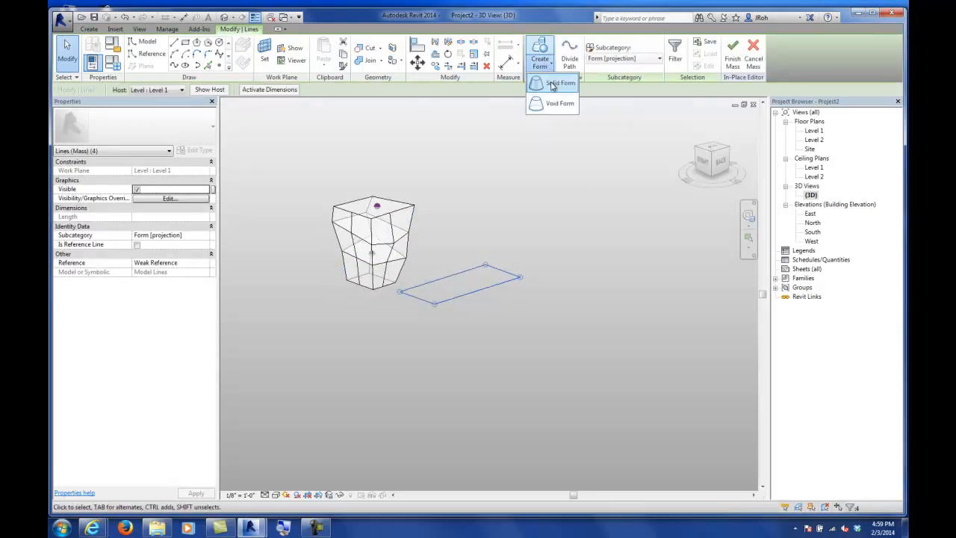
pyautogui.click(552, 84)
pyautogui.moveTo(460, 230); pyautogui.dragTo(463, 166)
pyautogui.keyDown('shift'); pyautogui.moveTo(559, 222); pyautogui.dragTo(536, 278, button='middle'); pyautogui.keyUp('shift')
pyautogui.click(536, 278)
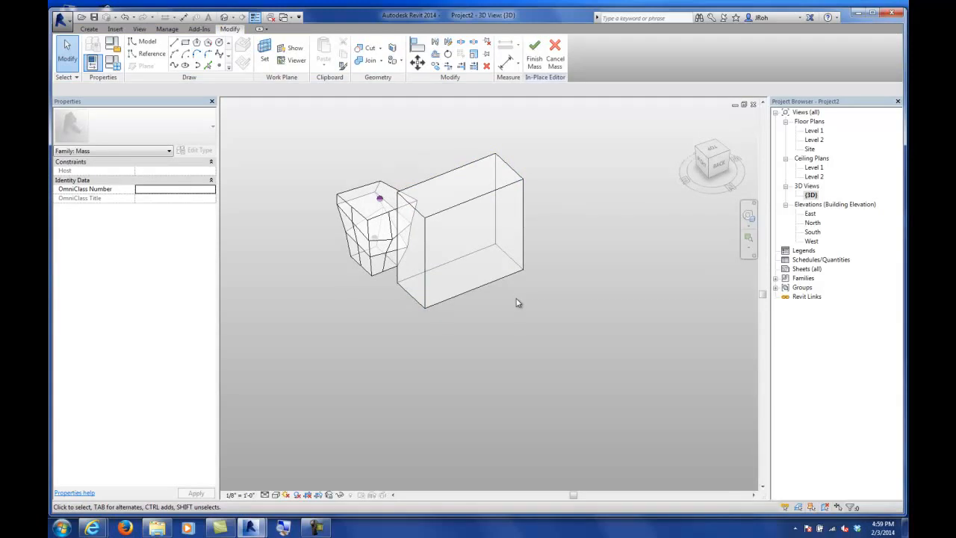
pyautogui.moveTo(440, 331)
pyautogui.keyDown('shift'); pyautogui.mouseDown(button='middle')
pyautogui.moveTo(555, 294)
pyautogui.moveTo(545, 204)
pyautogui.moveTo(505, 287)
pyautogui.moveTo(399, 292)
pyautogui.moveTo(435, 329)
pyautogui.moveTo(439, 318)
pyautogui.mouseUp(button='middle'); pyautogui.keyUp('shift')
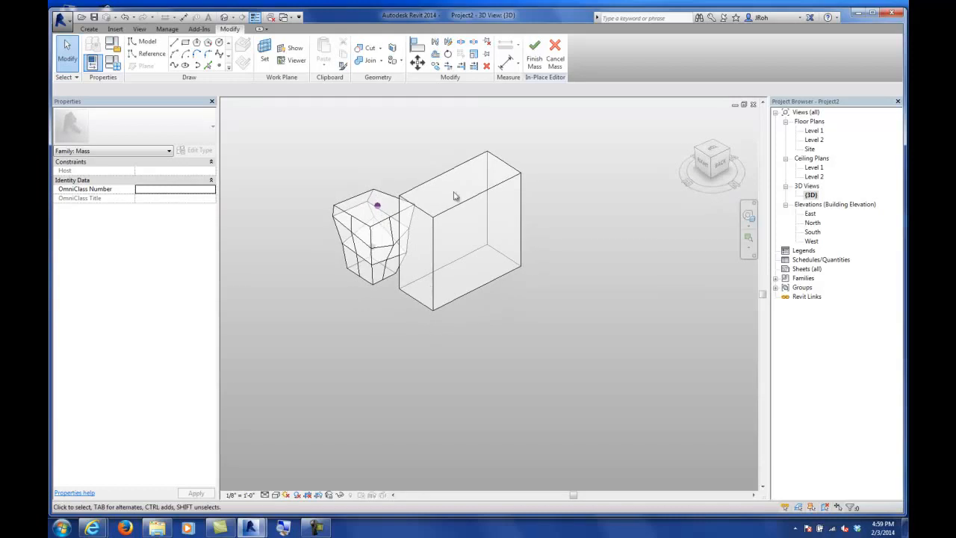
pyautogui.click(92, 29)
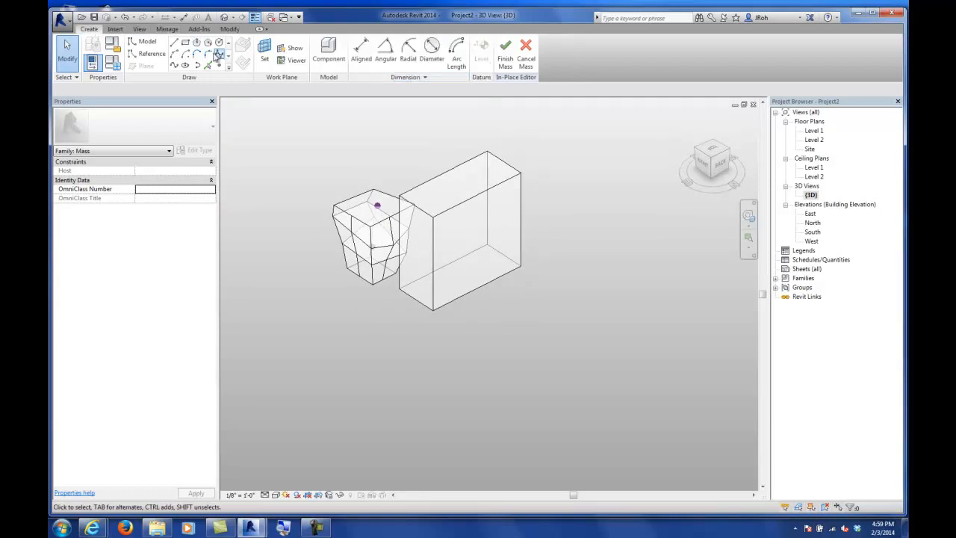
pyautogui.click(185, 45)
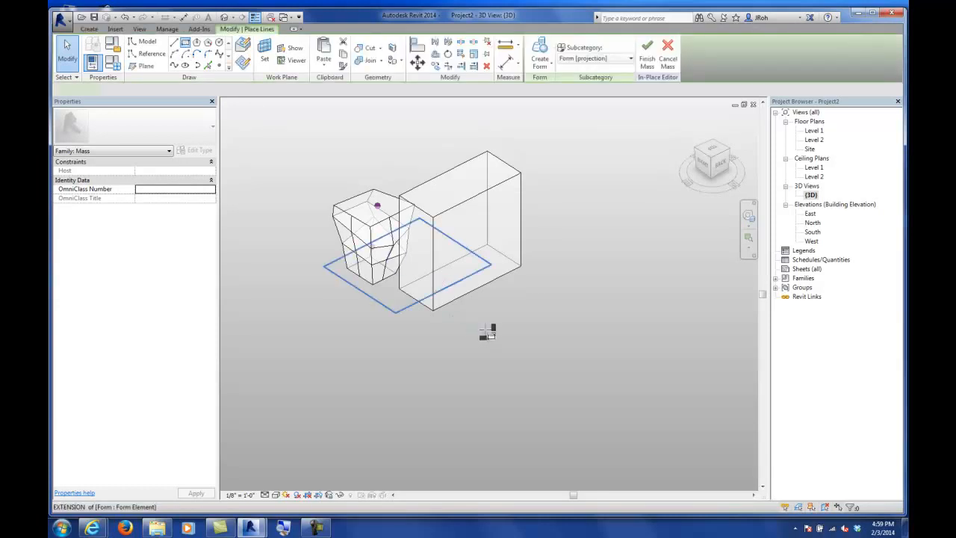
pyautogui.click(523, 288)
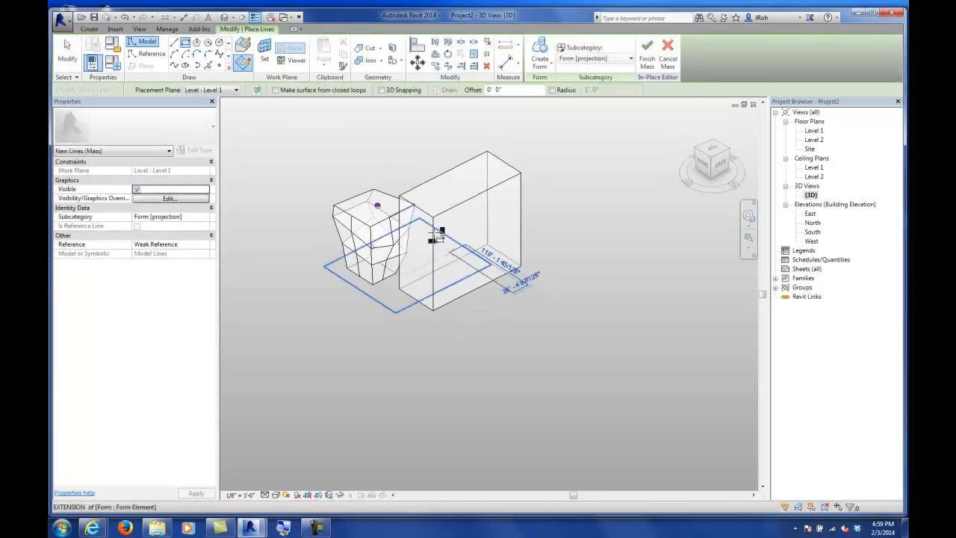
pyautogui.click(67, 50)
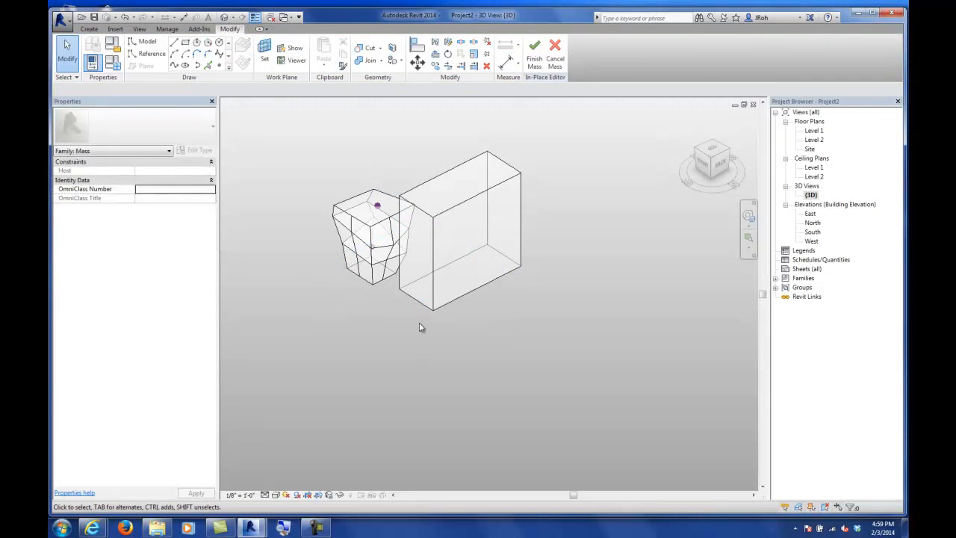
# Step: Draw a rectangle about 190 ft by 108 ft on Level 1 crossing both forms
pyautogui.click(186, 43)
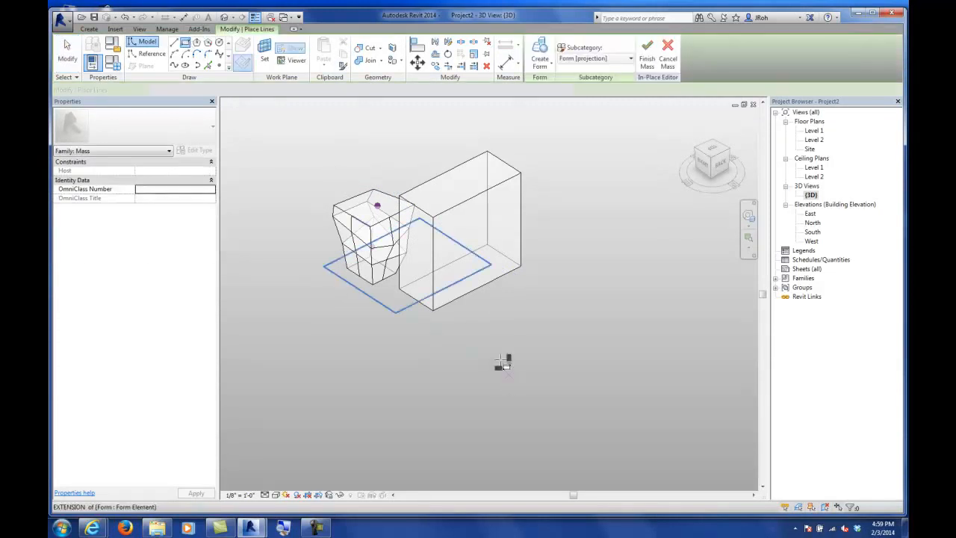
pyautogui.click(489, 305)
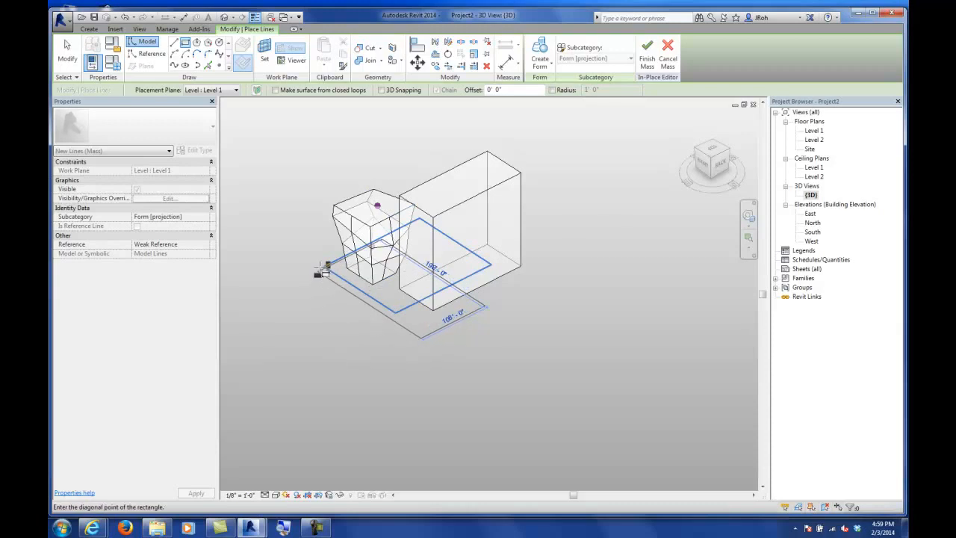
pyautogui.press('Escape')
pyautogui.press('Escape')
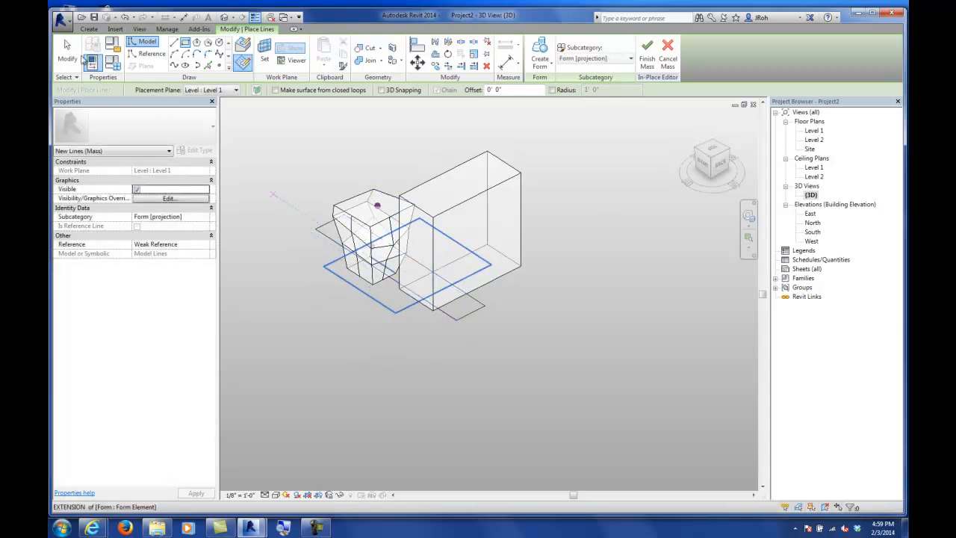
# Step: Create a void form from the rectangle so it cuts through the box
pyautogui.click(473, 319)
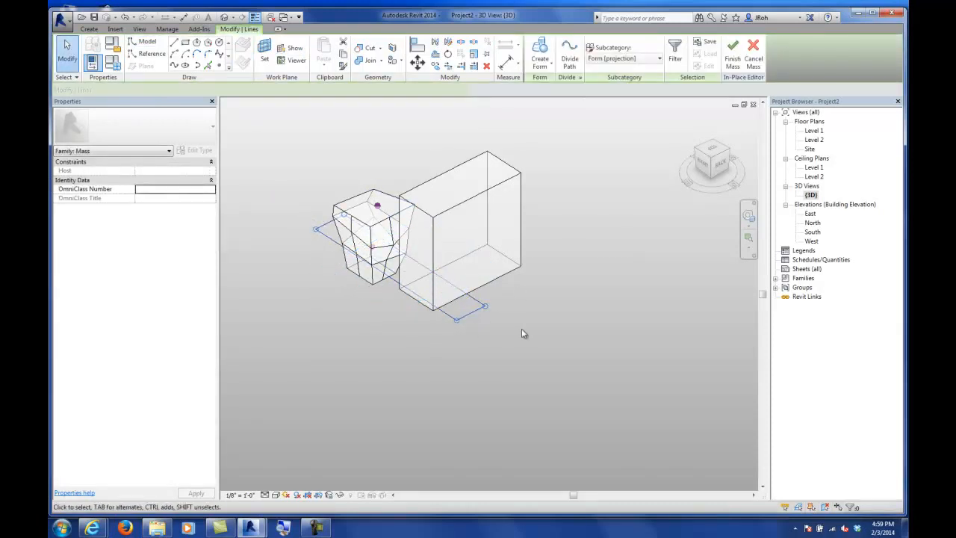
pyautogui.click(546, 68)
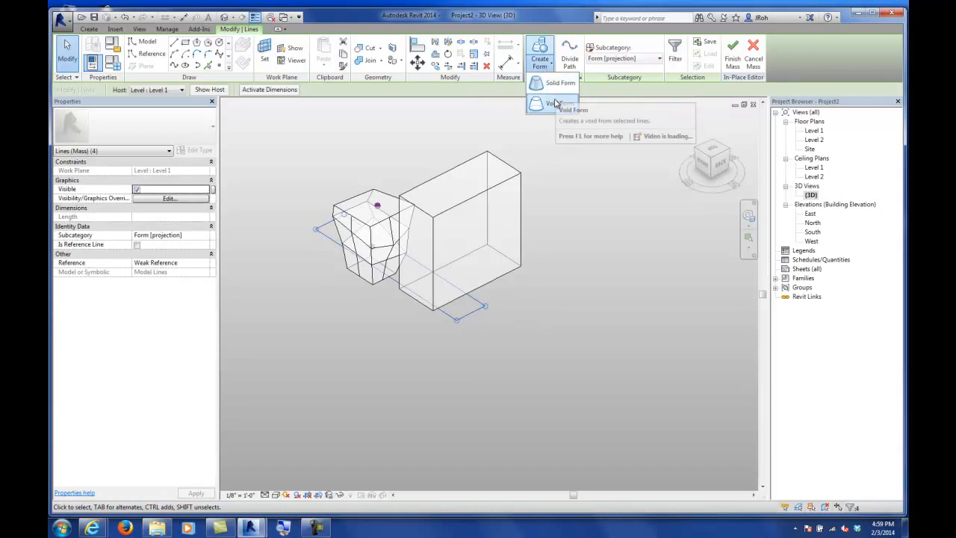
pyautogui.click(554, 105)
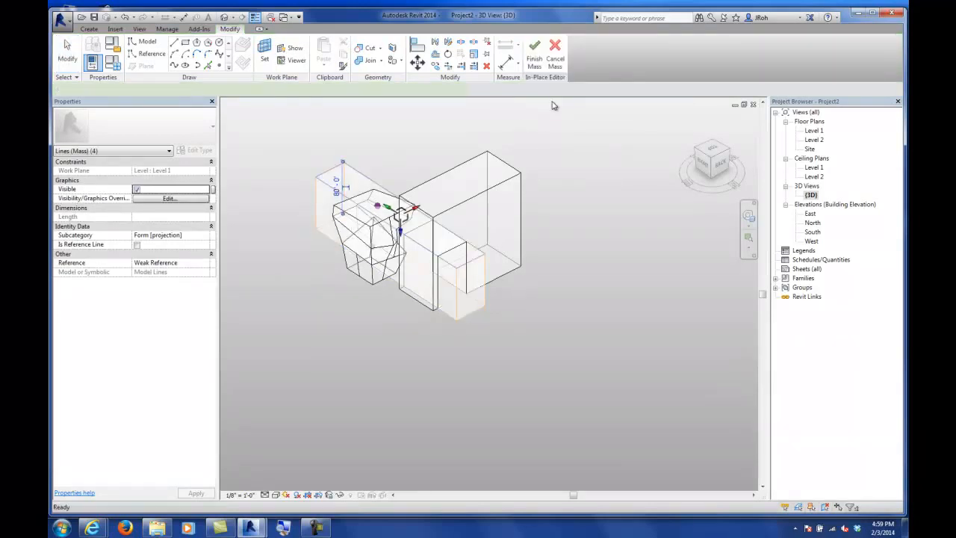
pyautogui.keyDown('shift'); pyautogui.moveTo(403, 255); pyautogui.dragTo(413, 214, button='middle'); pyautogui.keyUp('shift')
pyautogui.moveTo(398, 183); pyautogui.dragTo(397, 278)
pyautogui.keyDown('shift'); pyautogui.moveTo(602, 367); pyautogui.dragTo(578, 366, button='middle'); pyautogui.keyUp('shift')
pyautogui.click(575, 365)
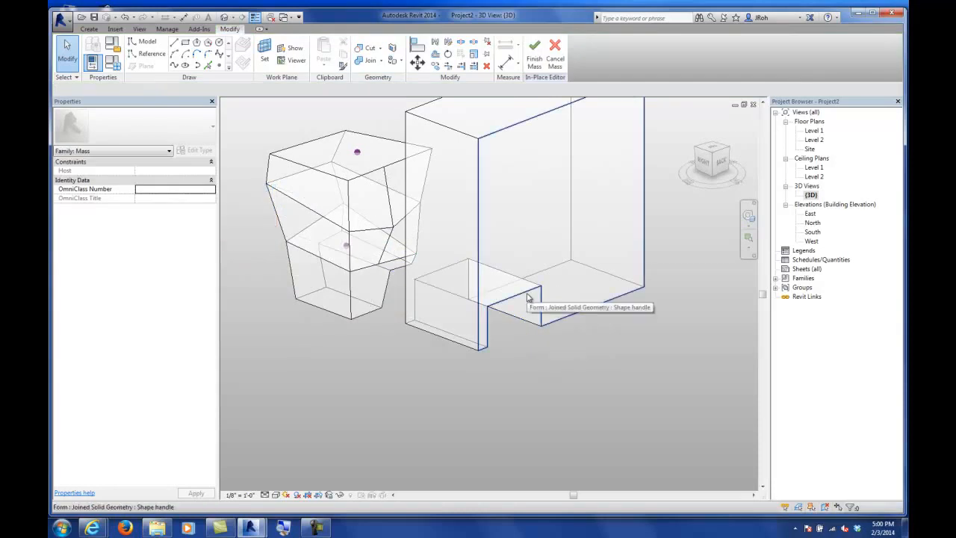
# Step: Cycle through the overlapping elements to select and inspect the void form
pyautogui.press('Tab')
pyautogui.press('Tab')
pyautogui.press('Tab')
pyautogui.press('Tab')
pyautogui.press('Tab')
pyautogui.press('Tab')
pyautogui.press('Tab')
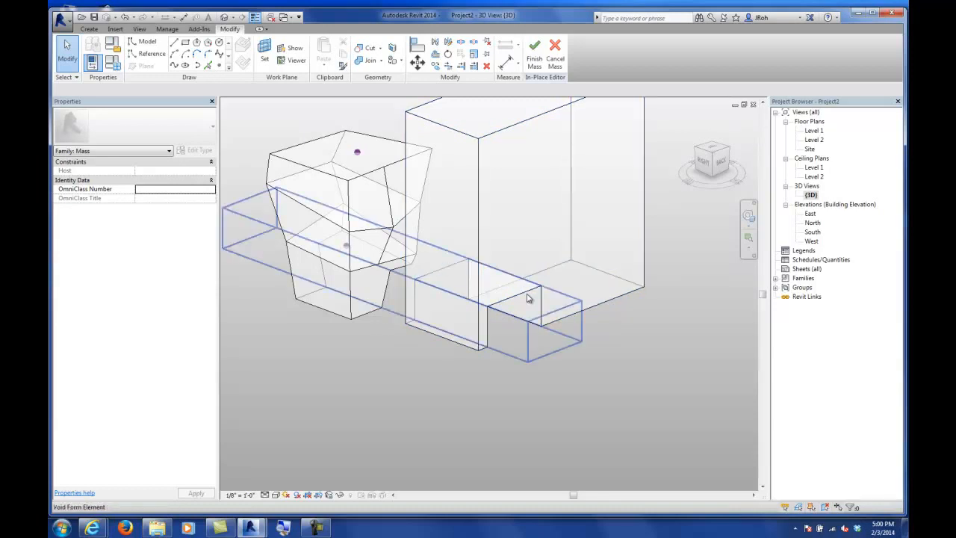
pyautogui.click(527, 298)
pyautogui.keyDown('shift'); pyautogui.moveTo(415, 356); pyautogui.dragTo(420, 375, button='middle'); pyautogui.keyUp('shift')
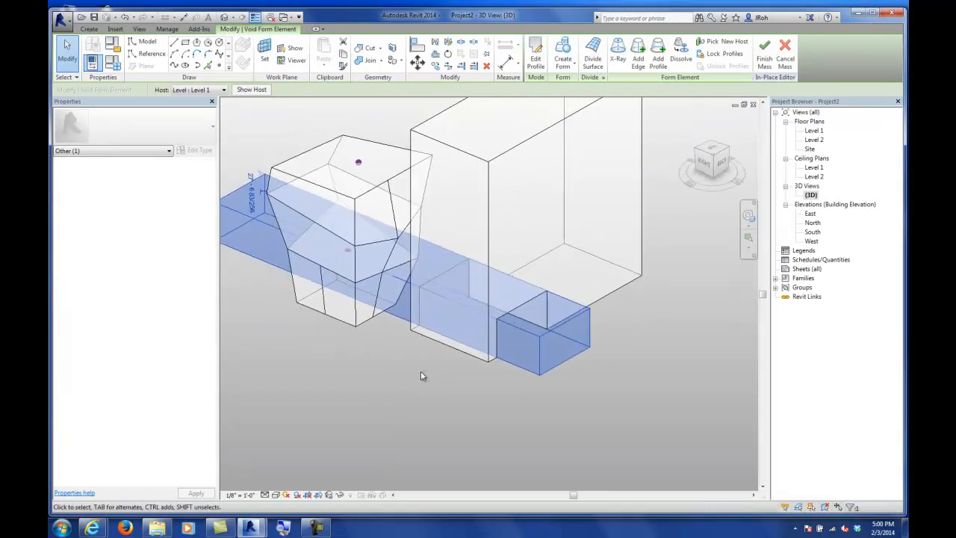
pyautogui.click(410, 368)
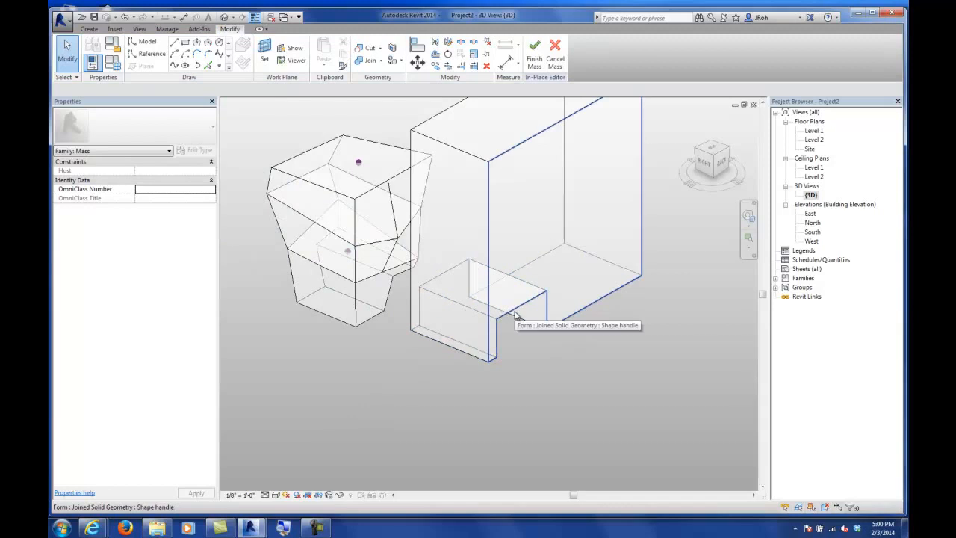
# Step: Use Uncut Geometry, picking the void form and then the solid form it cuts
pyautogui.press('Tab')
pyautogui.press('Tab')
pyautogui.press('Tab')
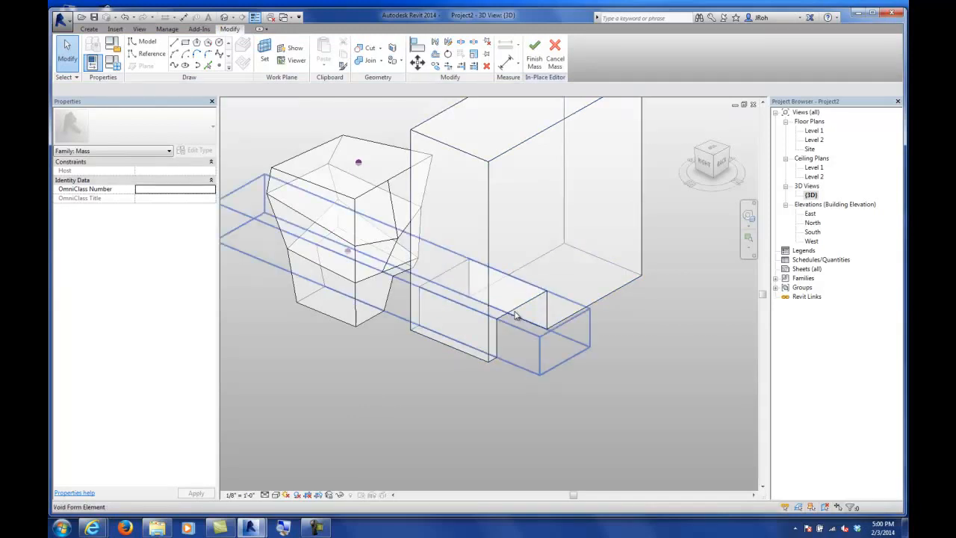
pyautogui.click(515, 316)
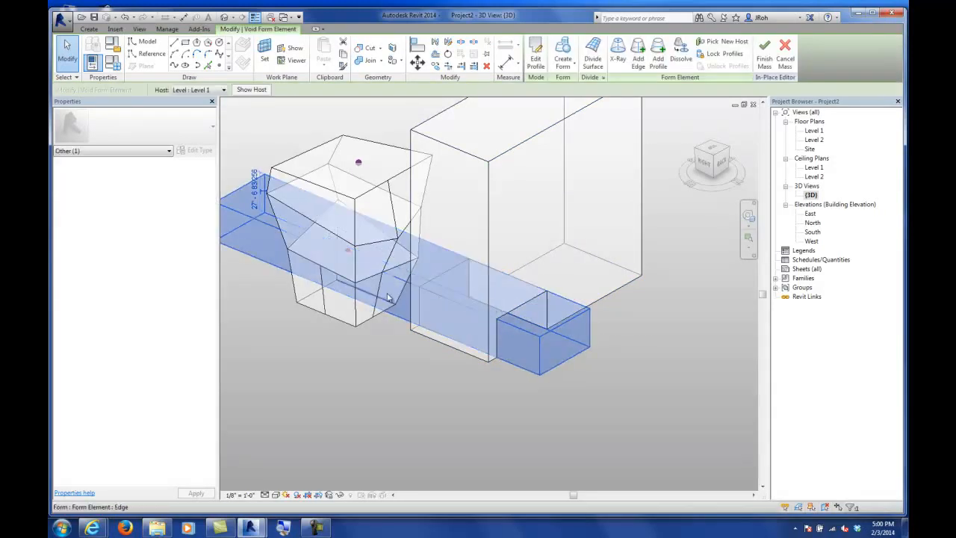
pyautogui.click(364, 351)
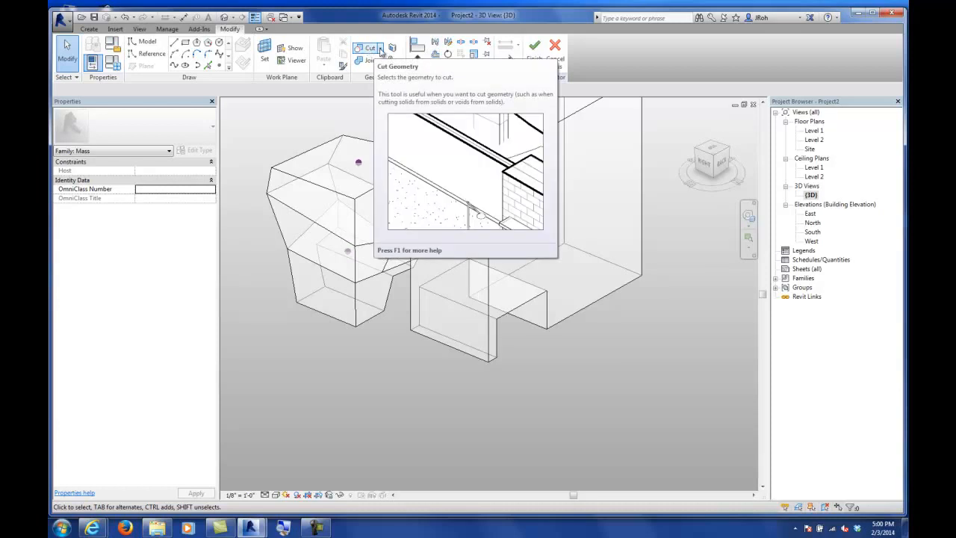
pyautogui.click(380, 49)
pyautogui.click(381, 86)
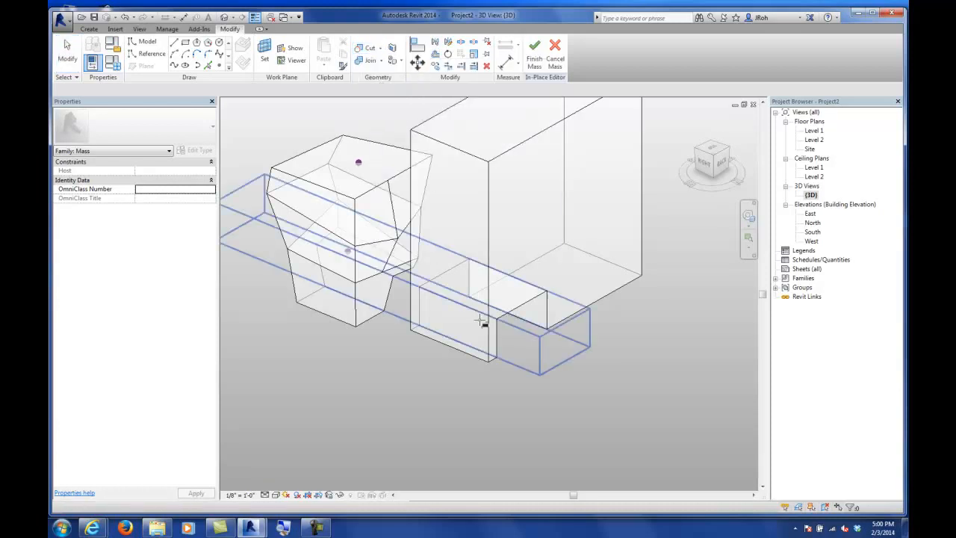
pyautogui.click(492, 356)
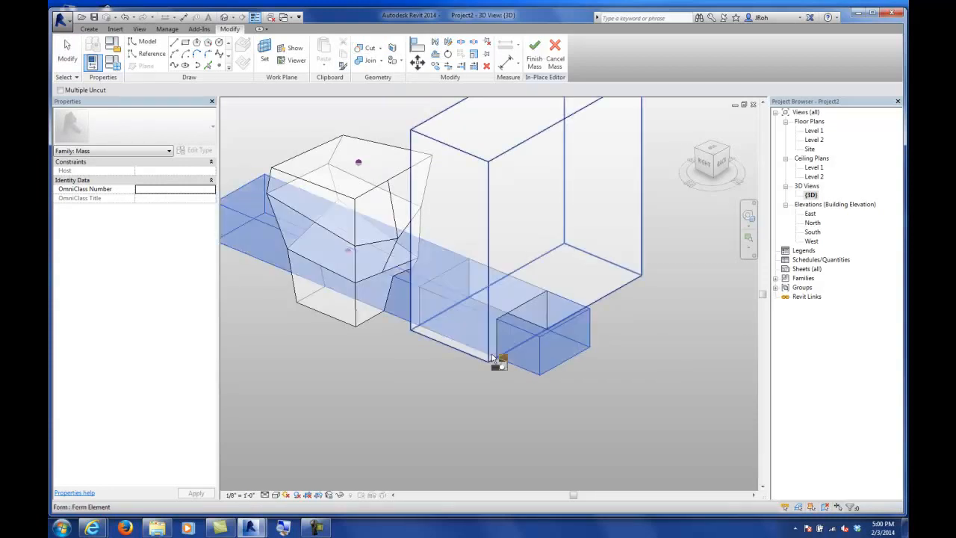
pyautogui.click(486, 292)
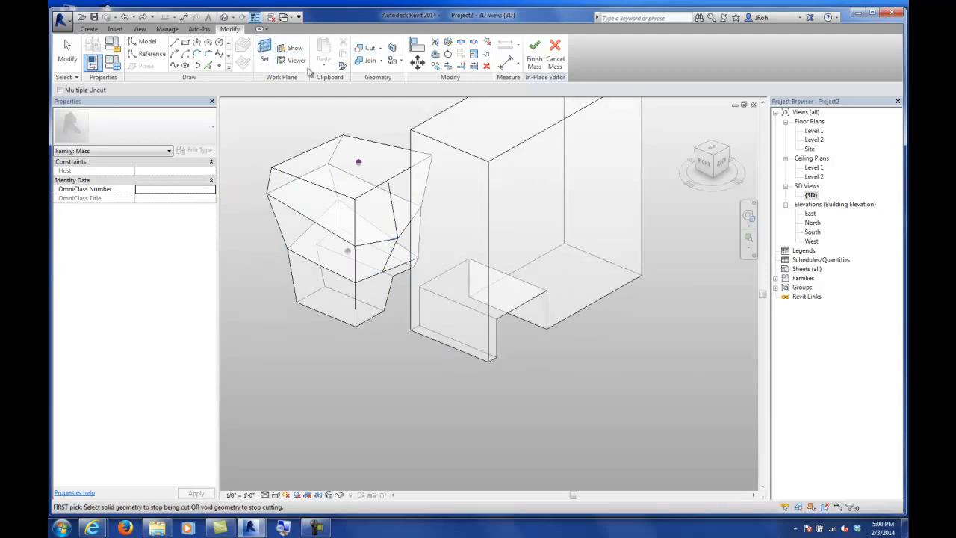
# Step: Try Uncut Geometry again, picking the void form, the tall box and the void, then leave the command
pyautogui.click(381, 49)
pyautogui.click(390, 84)
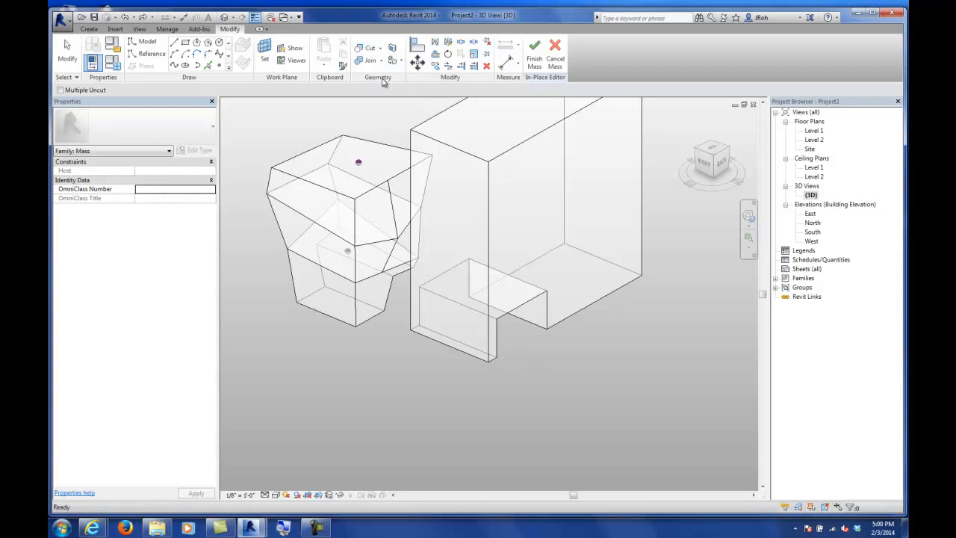
pyautogui.click(502, 360)
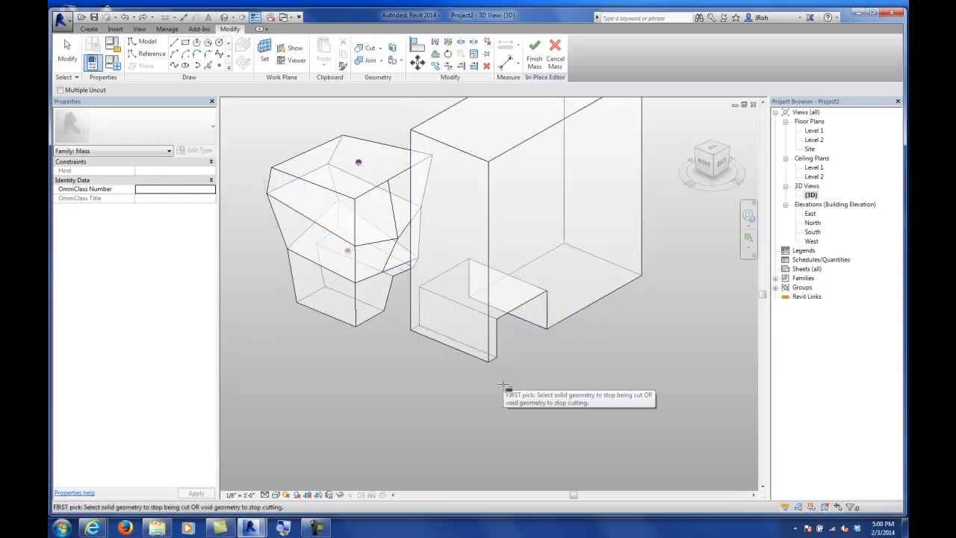
pyautogui.click(574, 319)
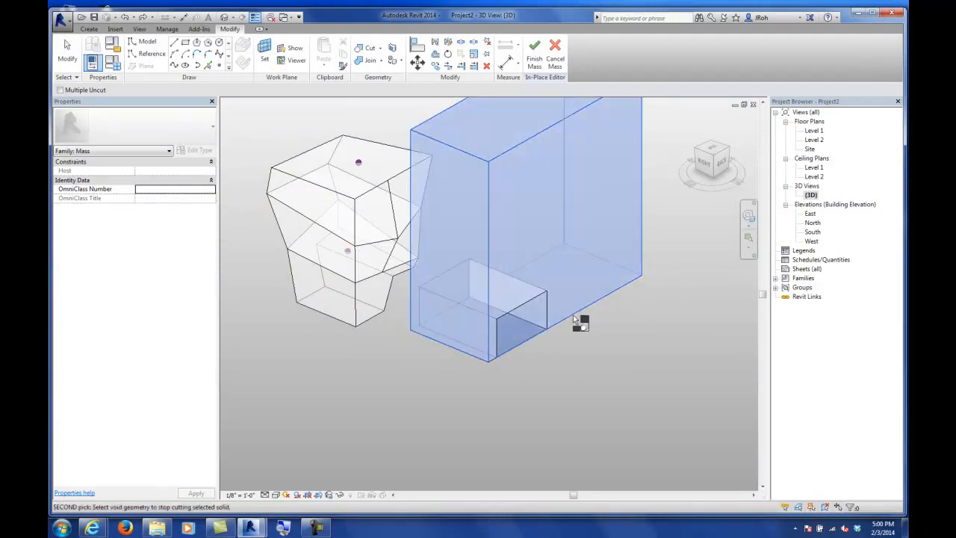
pyautogui.click(495, 347)
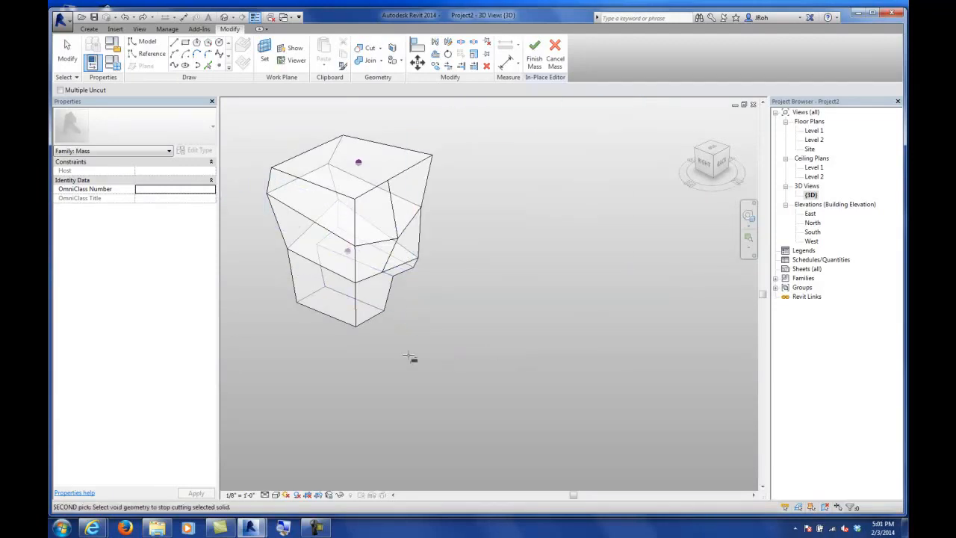
pyautogui.click(81, 59)
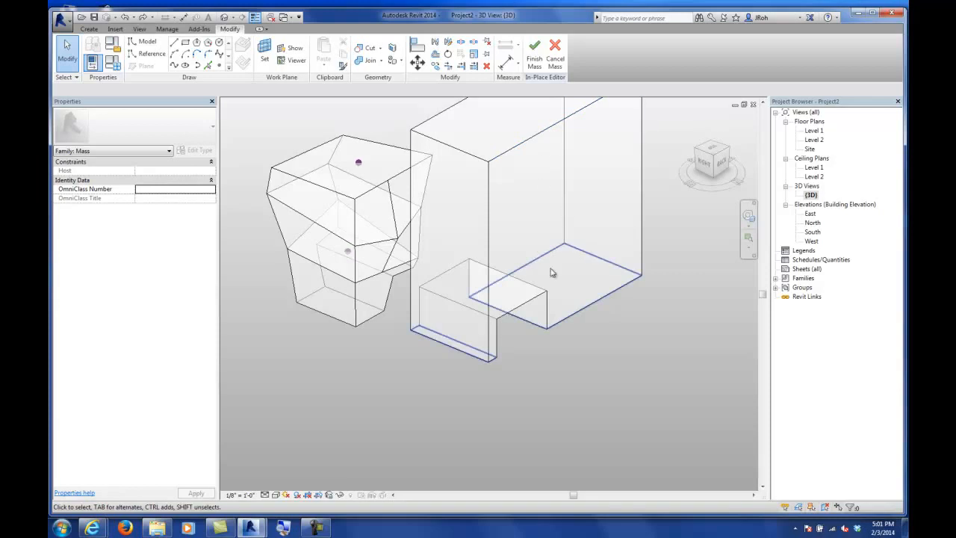
# Step: Open the North elevation and finish the in-place mass
pyautogui.scroll(-5, 560, 334)
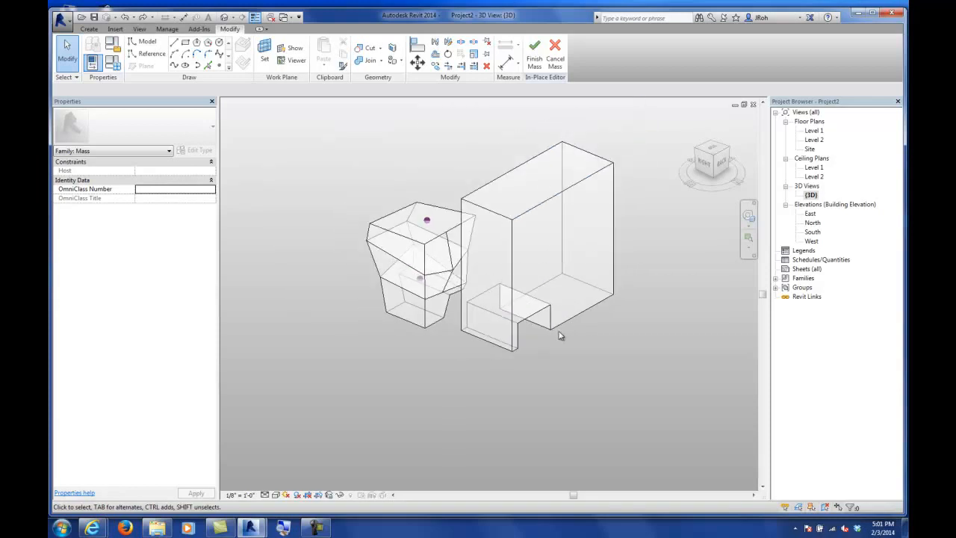
pyautogui.keyDown('shift'); pyautogui.moveTo(560, 335); pyautogui.dragTo(385, 314, button='middle'); pyautogui.keyUp('shift')
pyautogui.doubleClick(812, 222)
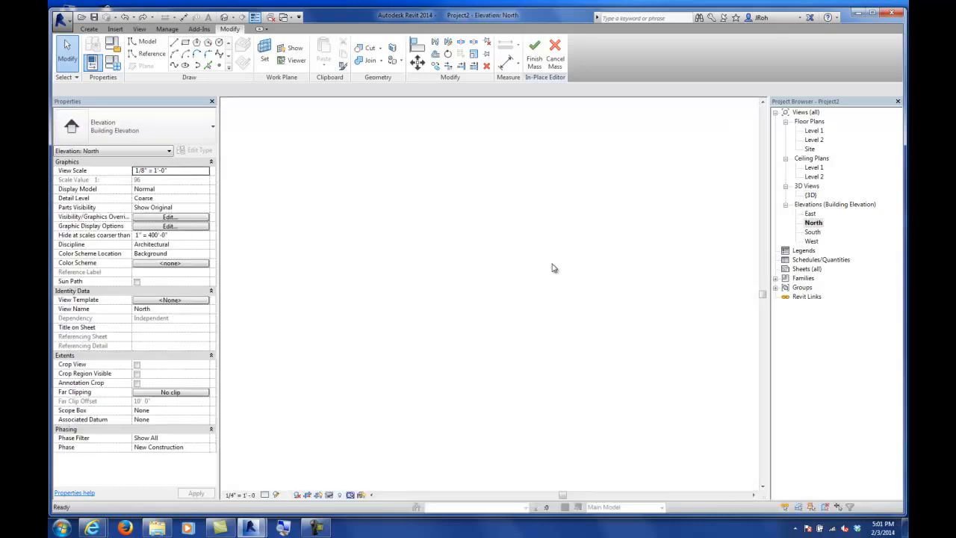
pyautogui.scroll(-4, 505, 307)
pyautogui.moveTo(506, 305); pyautogui.dragTo(471, 306, button='middle')
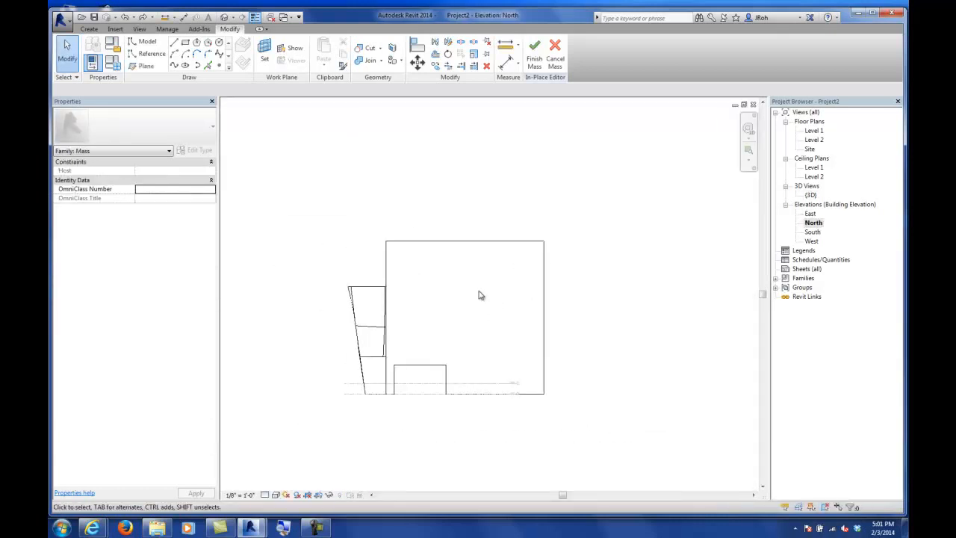
pyautogui.click(535, 55)
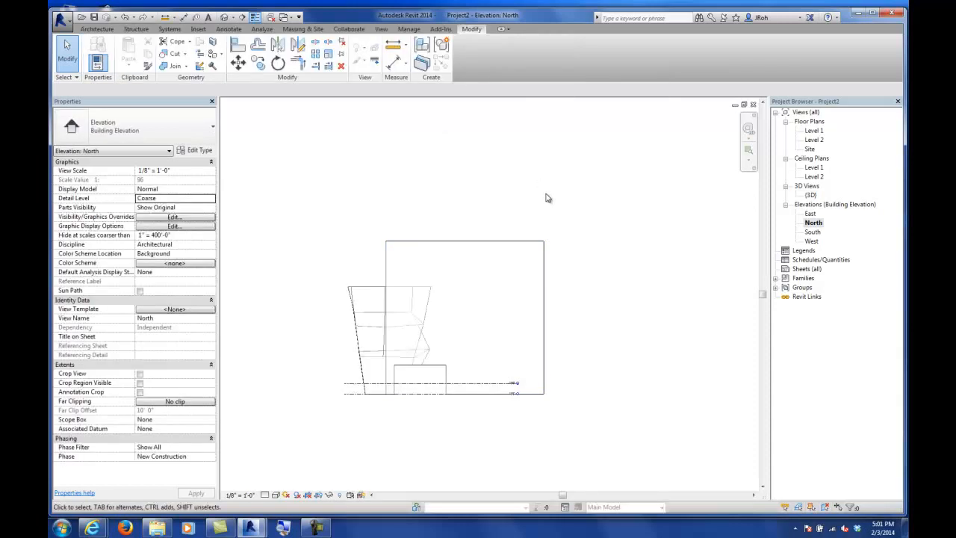
# Step: Extend the Level 2 line's end outward past the masses
pyautogui.click(480, 382)
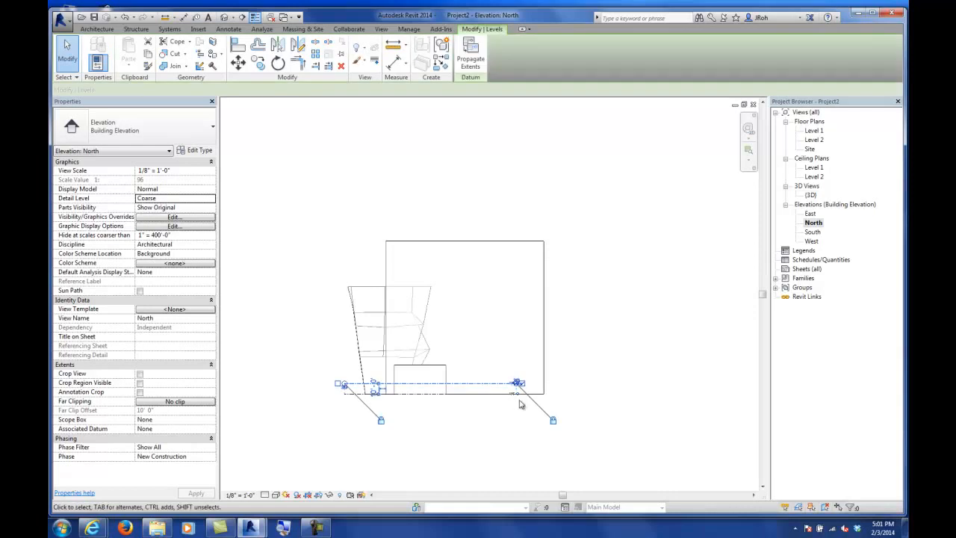
pyautogui.scroll(5, 513, 377)
pyautogui.scroll(2, 512, 377)
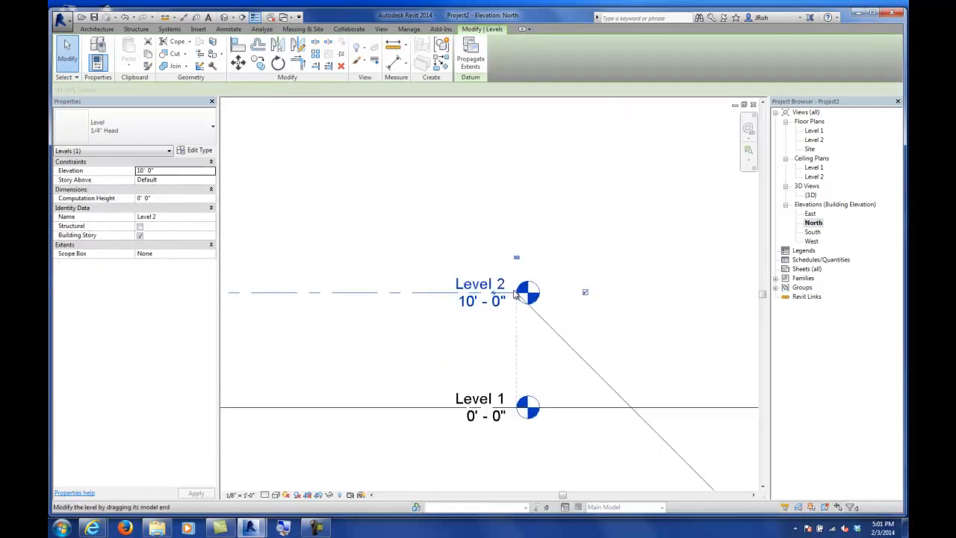
pyautogui.moveTo(526, 294); pyautogui.dragTo(677, 298)
pyautogui.scroll(-6, 550, 298)
pyautogui.moveTo(690, 278); pyautogui.dragTo(636, 299, button='middle')
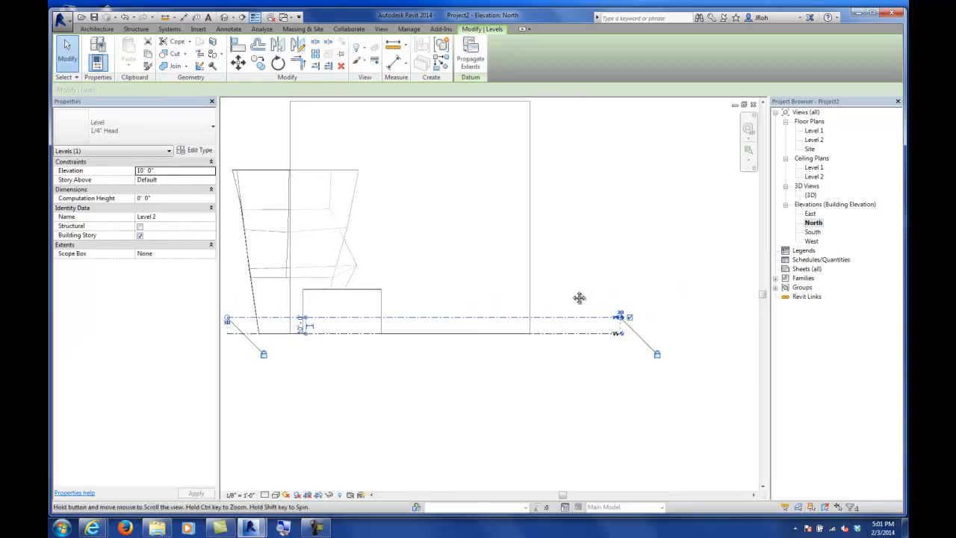
pyautogui.click(572, 294)
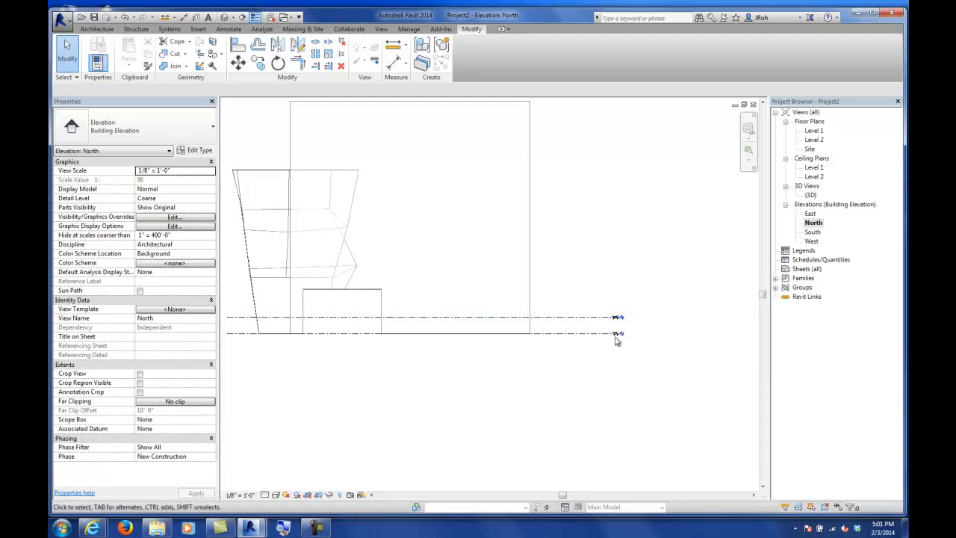
# Step: Set Level 2's elevation to 15'
pyautogui.scroll(4, 612, 328)
pyautogui.scroll(2, 598, 310)
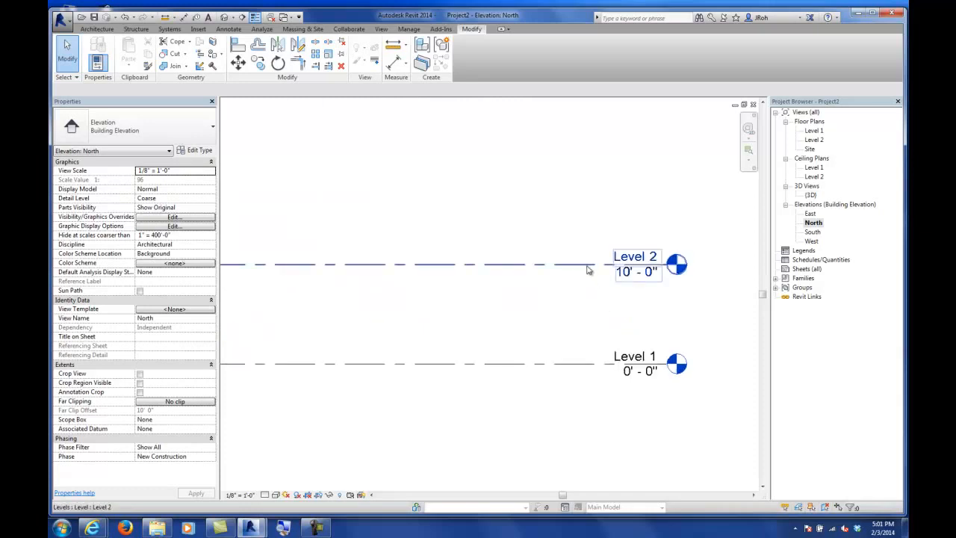
pyautogui.click(624, 273)
pyautogui.click(623, 274)
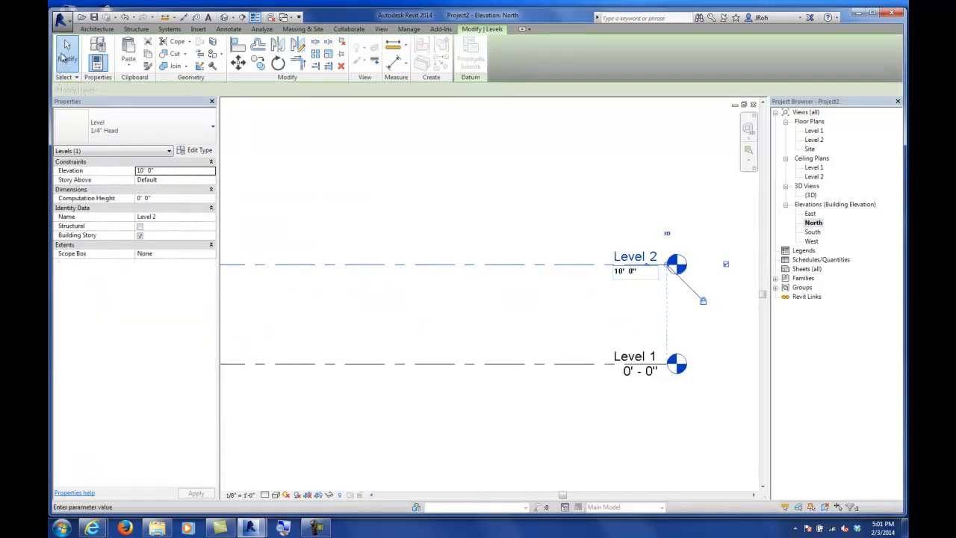
pyautogui.click(444, 239)
pyautogui.scroll(-2, 445, 238)
pyautogui.click(501, 254)
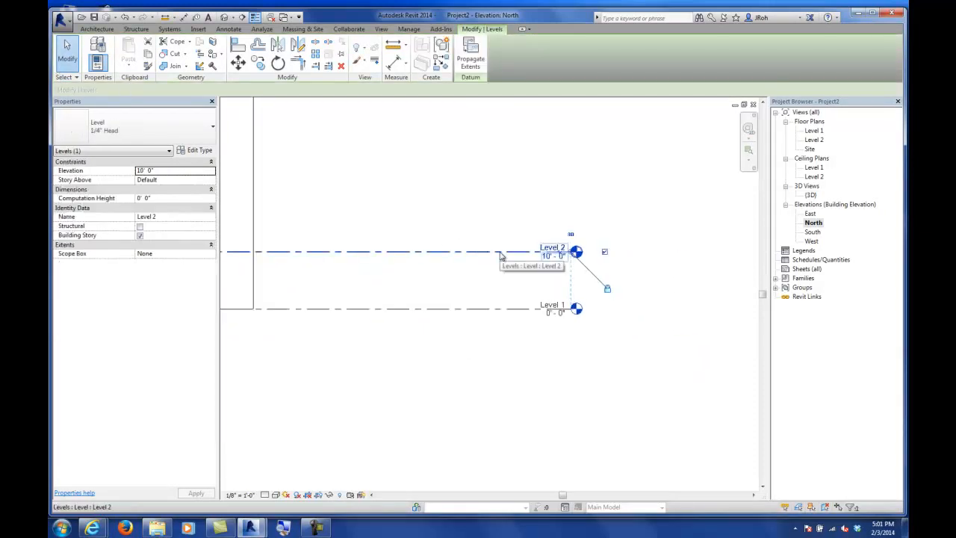
pyautogui.click(553, 256)
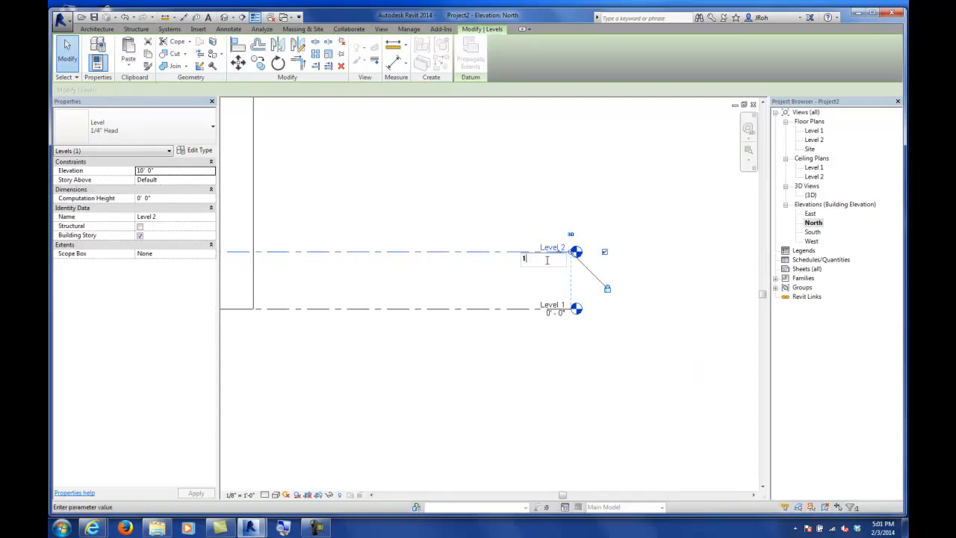
pyautogui.press('Return')
pyautogui.click(493, 198)
pyautogui.scroll(-3, 466, 192)
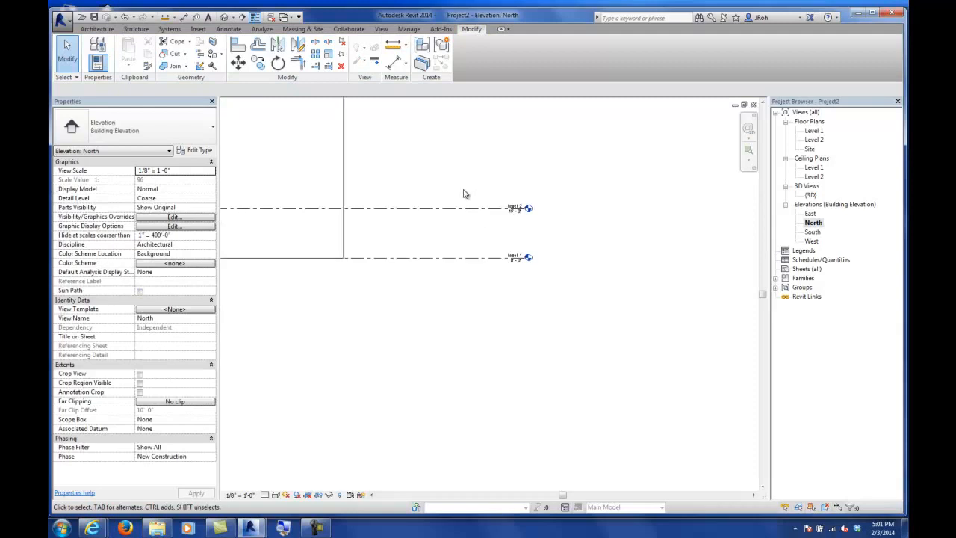
# Step: Array Level 2 upward, using the distance from Level 1 to Level 2 as the spacing
pyautogui.moveTo(443, 178); pyautogui.dragTo(516, 292, button='middle')
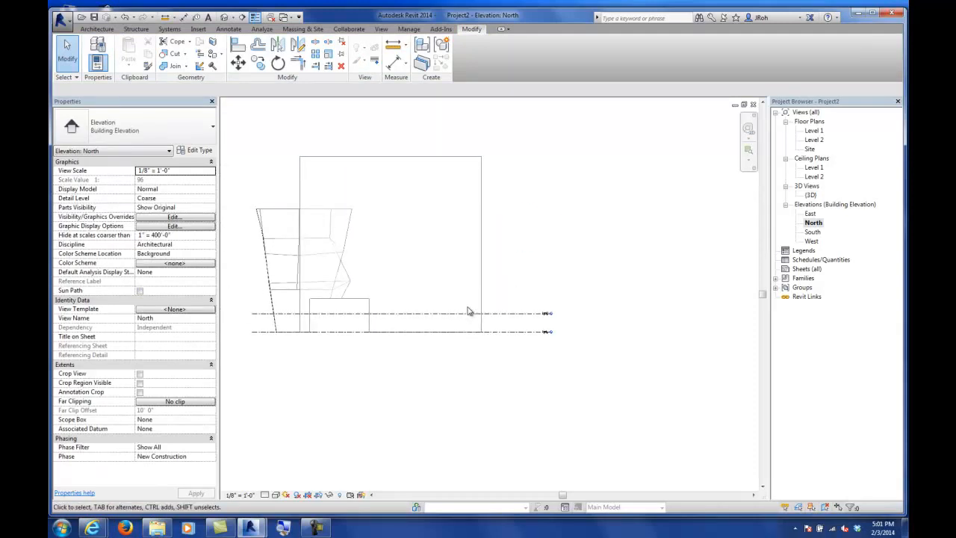
pyautogui.scroll(3, 505, 286)
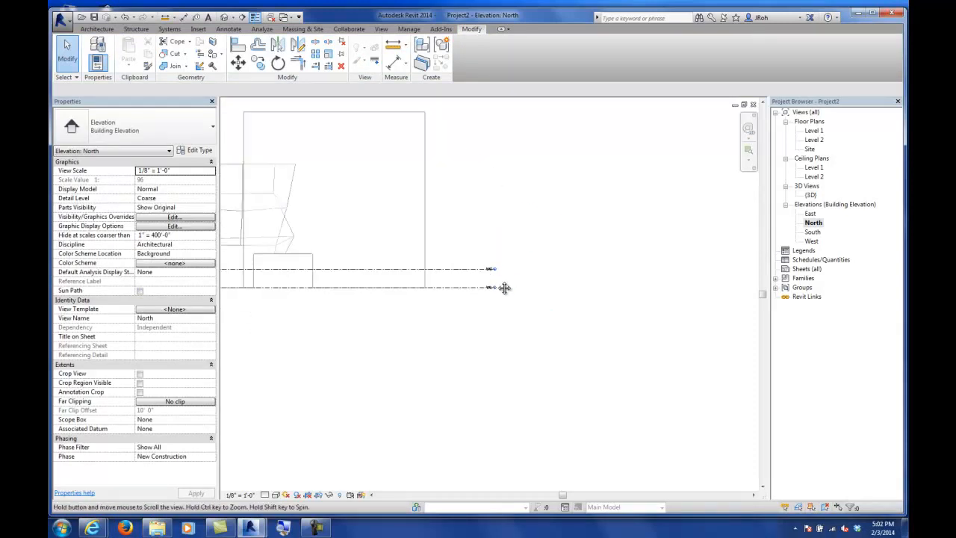
pyautogui.moveTo(455, 223); pyautogui.dragTo(452, 253, button='middle')
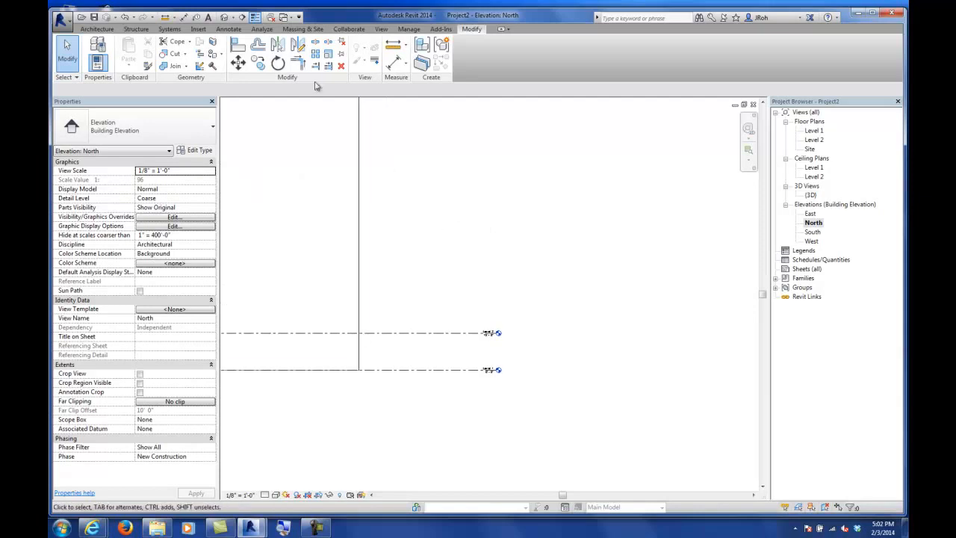
pyautogui.click(437, 334)
pyautogui.scroll(4, 498, 357)
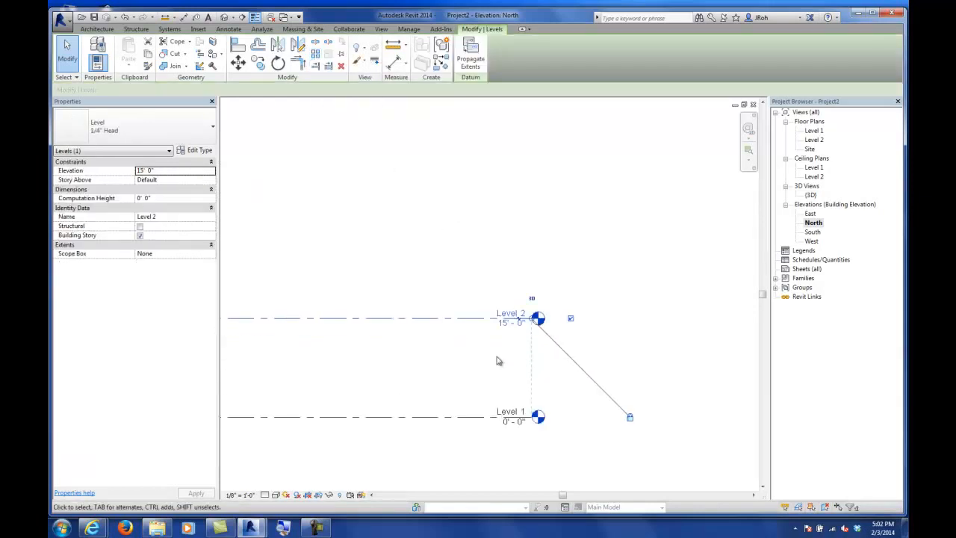
pyautogui.scroll(-3, 499, 353)
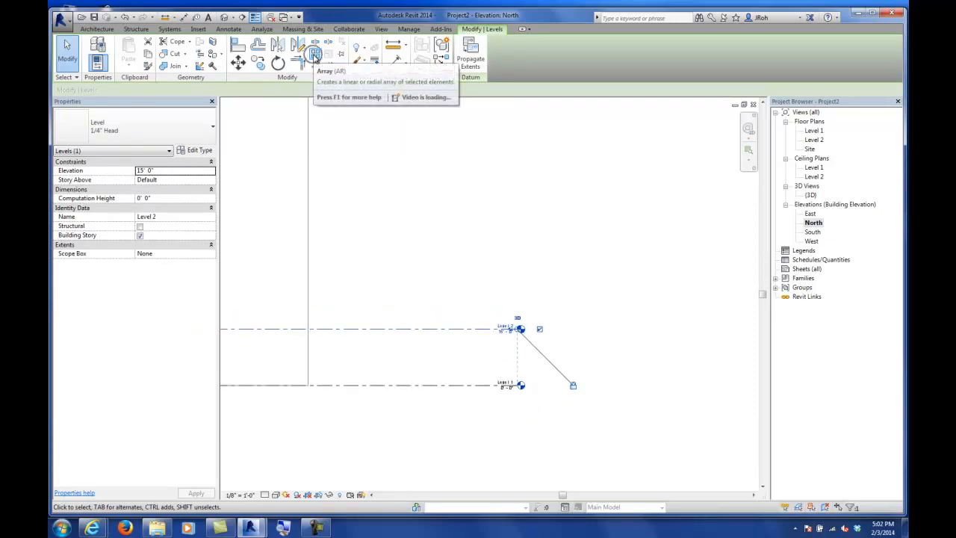
pyautogui.click(316, 54)
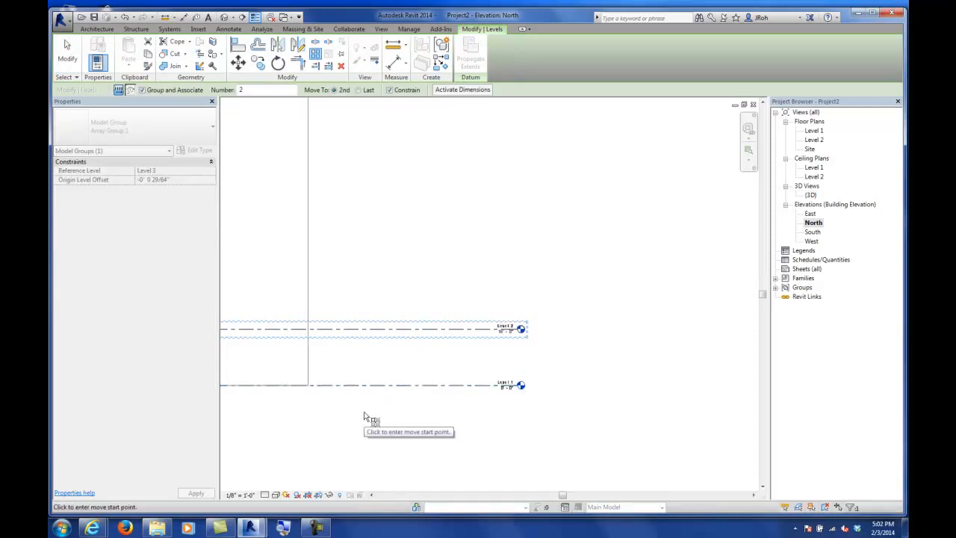
pyautogui.click(407, 385)
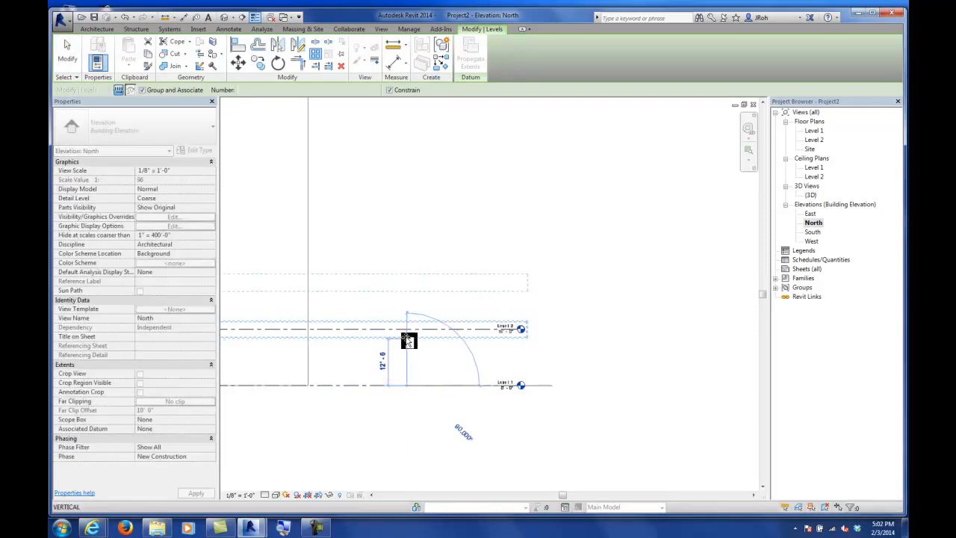
pyautogui.click(408, 331)
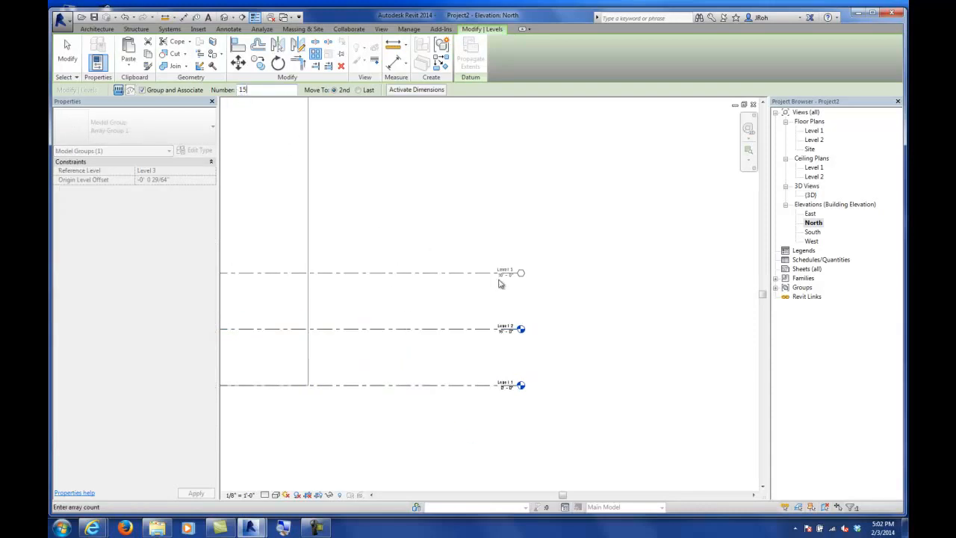
pyautogui.moveTo(395, 216); pyautogui.dragTo(464, 273, button='middle')
pyautogui.press('Return')
pyautogui.scroll(-5, 448, 264)
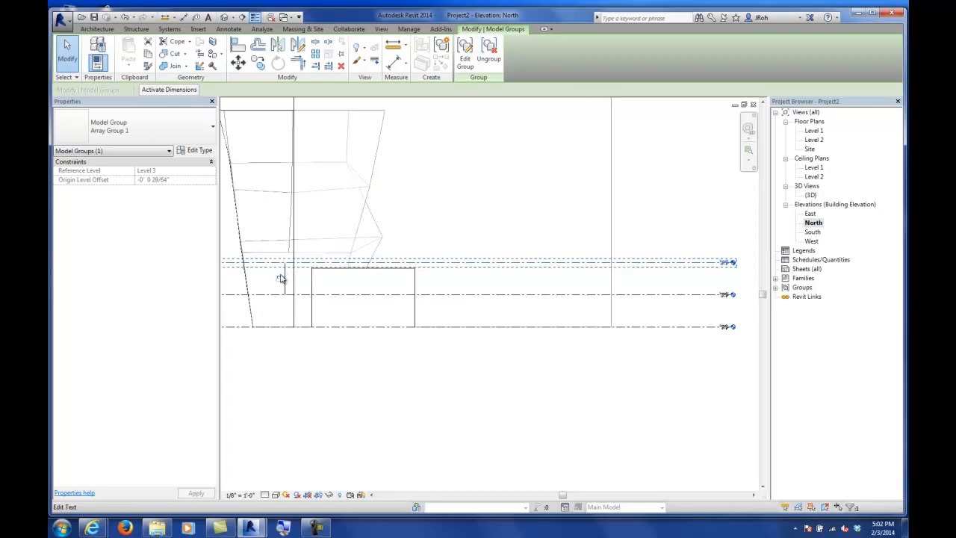
# Step: Set the level array count to 15
pyautogui.click(279, 276)
pyautogui.write('15')
pyautogui.press('Return')
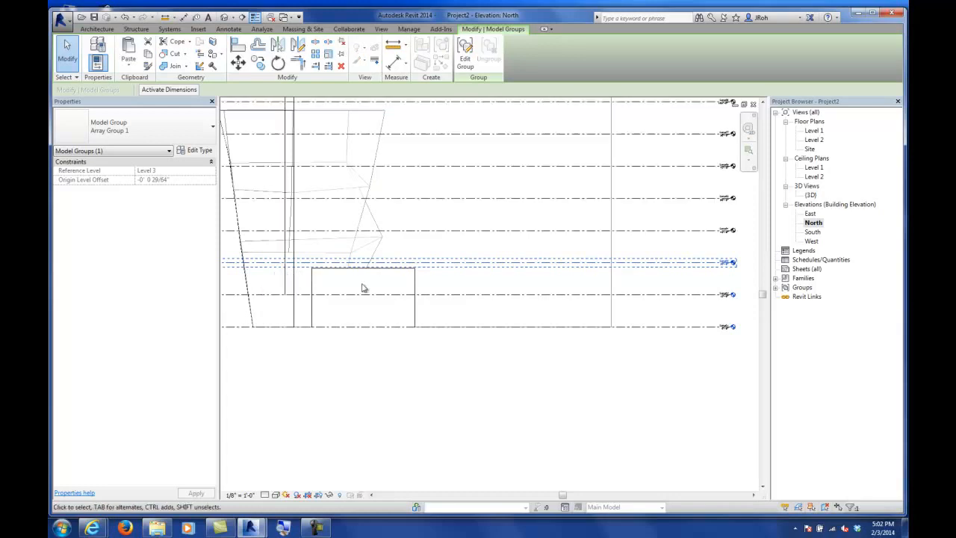
# Step: Delete the extra arrayed levels above the tall box
pyautogui.scroll(-4, 434, 302)
pyautogui.moveTo(437, 303); pyautogui.dragTo(443, 347, button='middle')
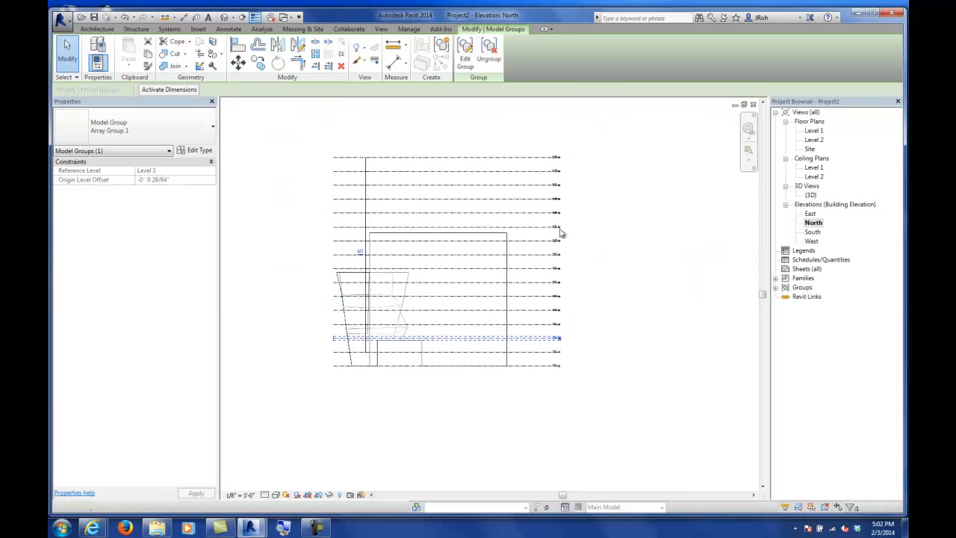
pyautogui.click(580, 229)
pyautogui.moveTo(552, 191); pyautogui.dragTo(534, 228)
pyautogui.press('Delete')
pyautogui.click(535, 229)
pyautogui.press('Delete')
pyautogui.scroll(3, 526, 231)
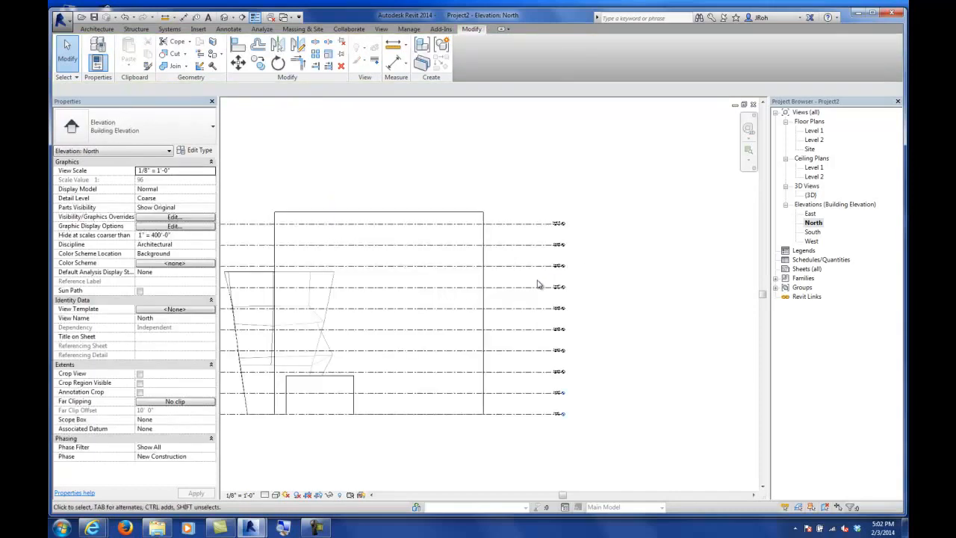
pyautogui.click(523, 217)
pyautogui.press('Delete')
pyautogui.scroll(-3, 556, 288)
pyautogui.scroll(6, 594, 335)
pyautogui.scroll(-7, 587, 327)
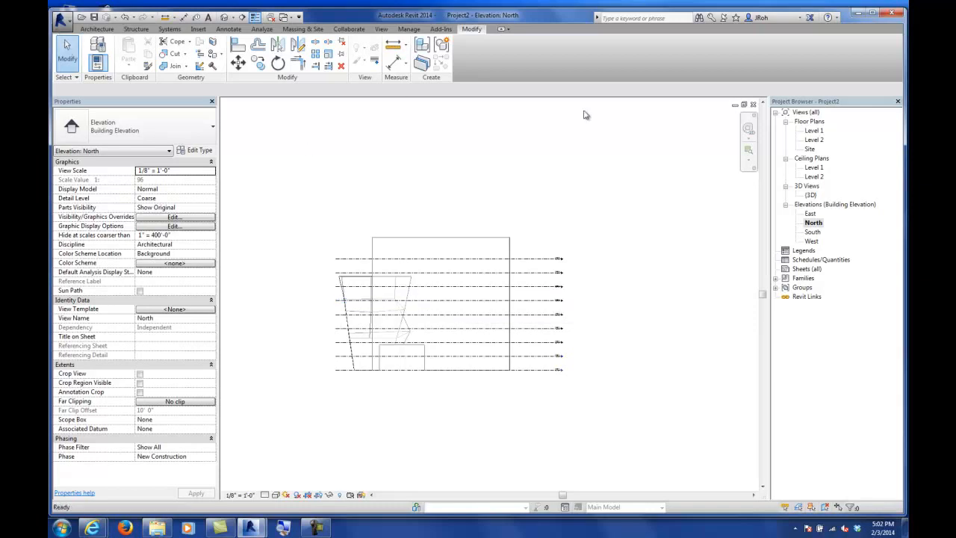
# Step: Return to the 3D view, select the mass and open the Mass Floors dialog
pyautogui.doubleClick(811, 194)
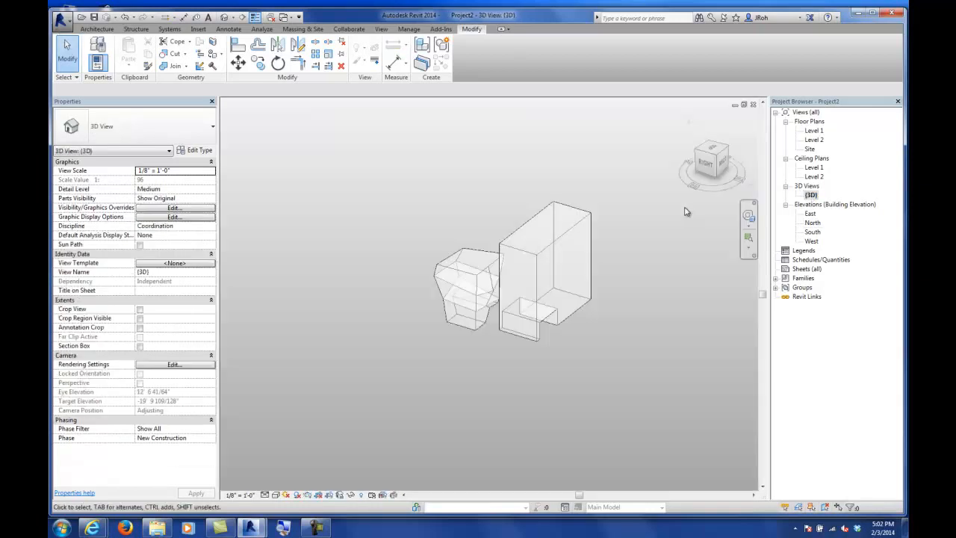
pyautogui.moveTo(576, 313); pyautogui.dragTo(508, 334, button='middle')
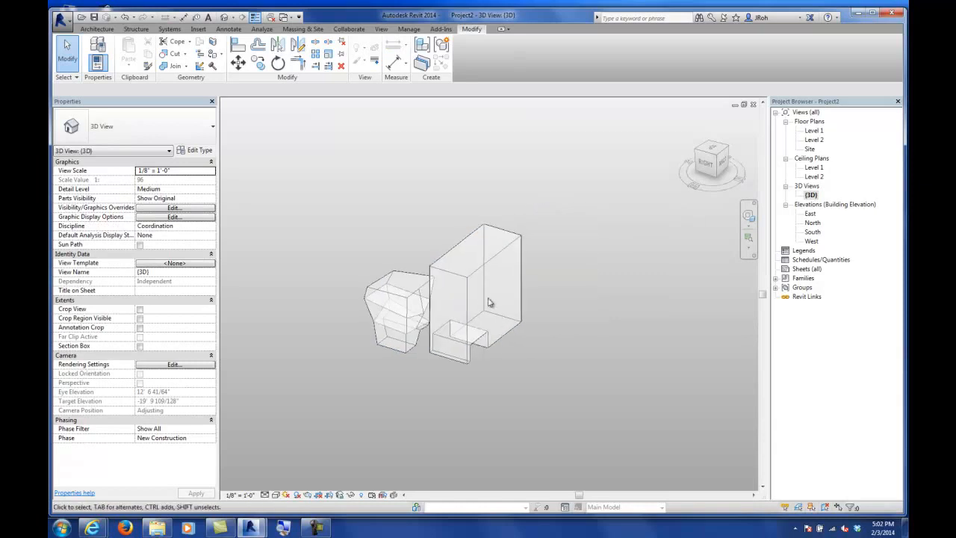
pyautogui.click(422, 302)
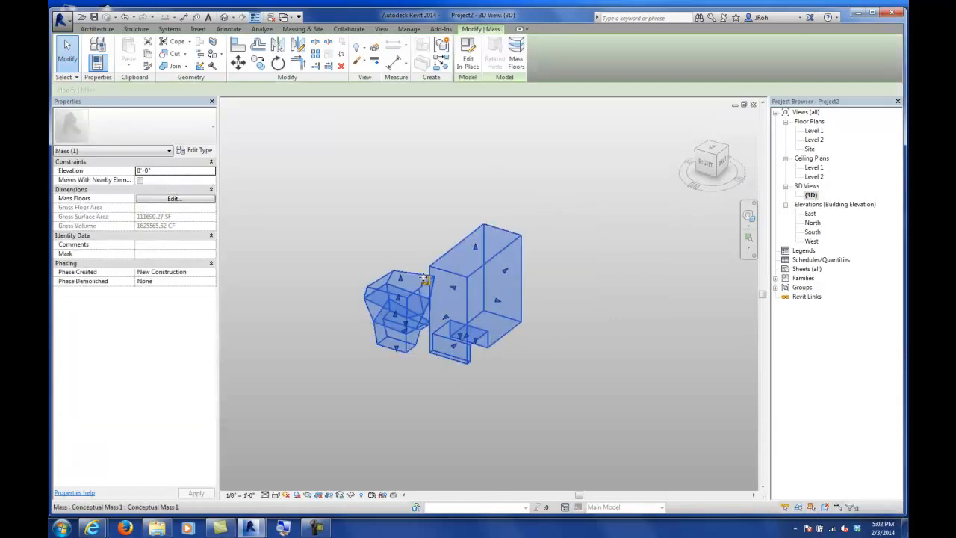
pyautogui.click(517, 59)
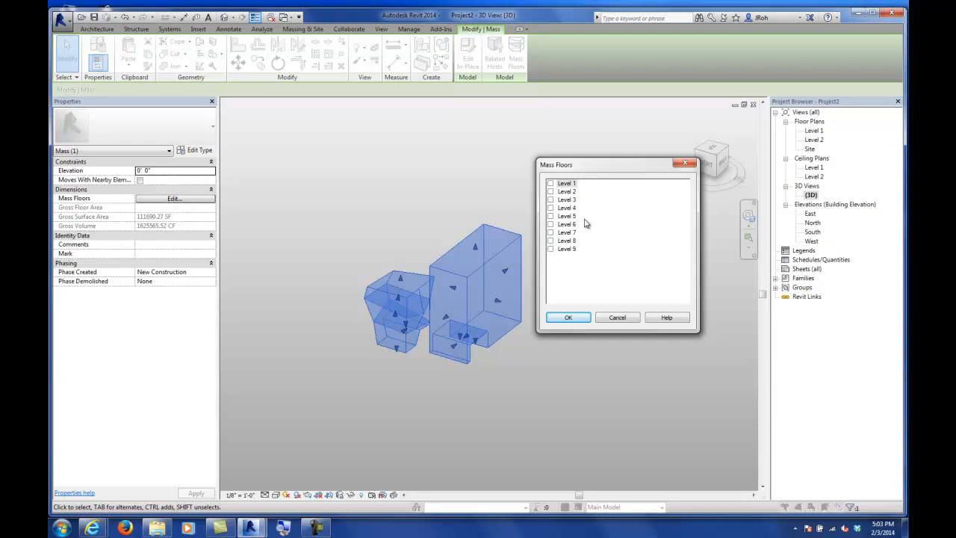
# Step: Create mass floors on Level 1 through Level 9
pyautogui.click(565, 183)
pyautogui.keyDown('shift'); pyautogui.click(561, 248); pyautogui.keyUp('shift')
pyautogui.click(551, 249)
pyautogui.click(568, 317)
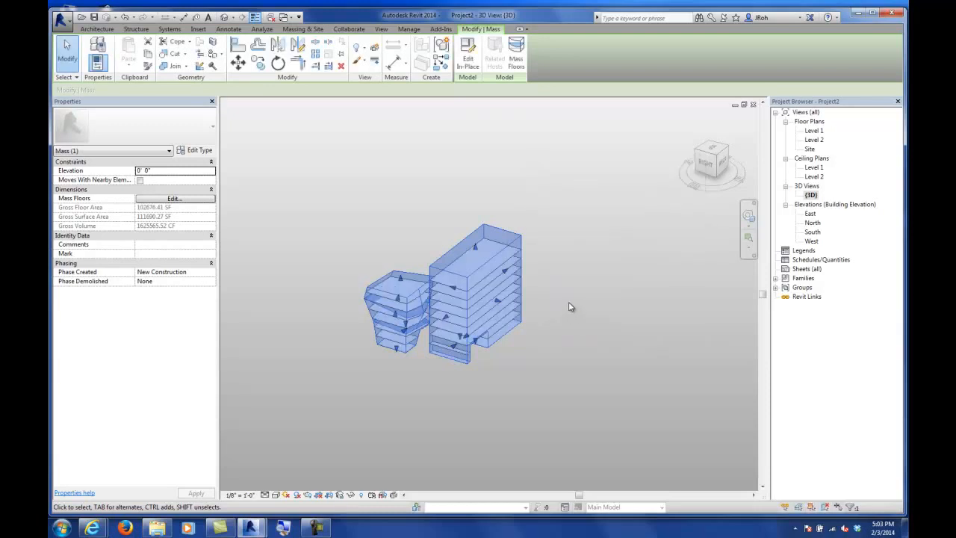
# Step: Inspect the individual mass floors by selecting them and orbiting around the mass
pyautogui.scroll(8, 397, 306)
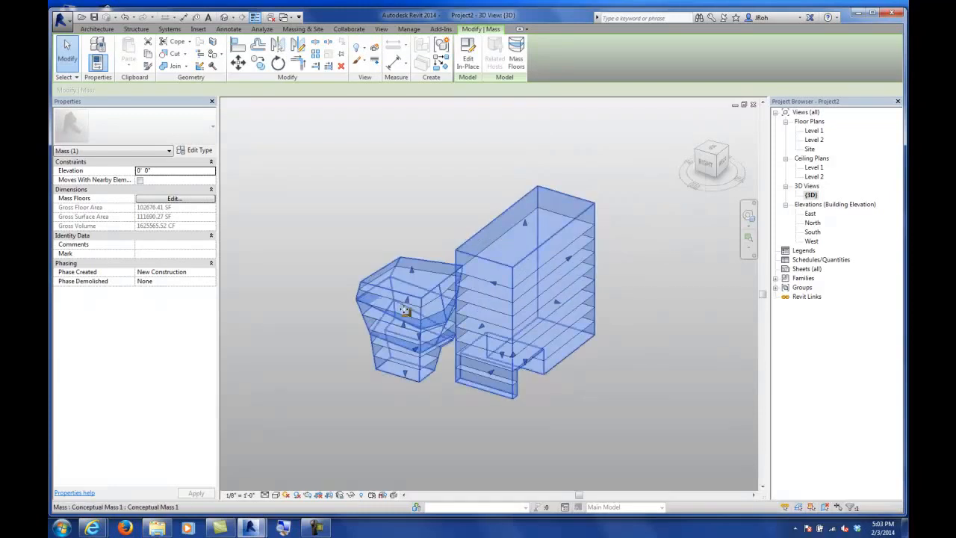
pyautogui.scroll(-3, 472, 293)
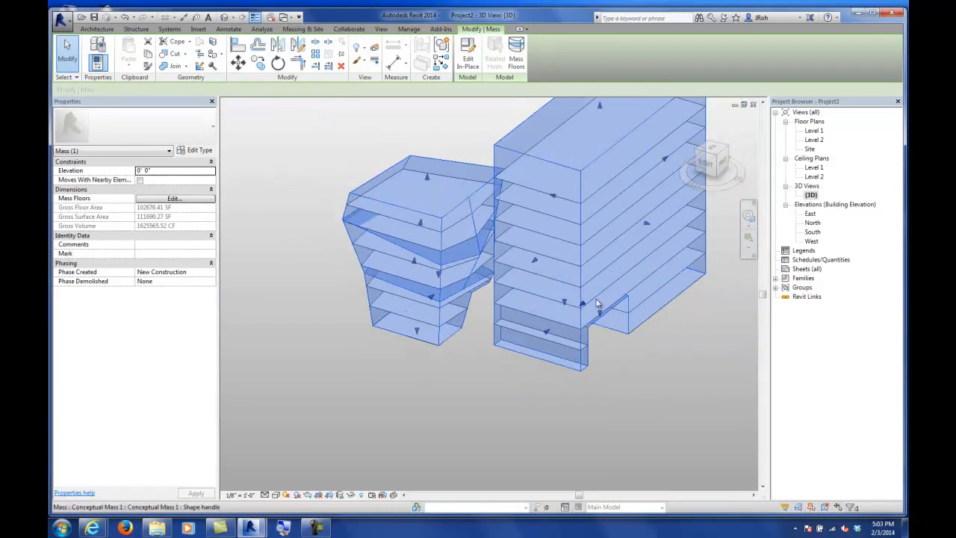
pyautogui.click(614, 290)
pyautogui.moveTo(576, 321)
pyautogui.keyDown('shift'); pyautogui.mouseDown(button='middle')
pyautogui.moveTo(486, 306)
pyautogui.moveTo(425, 244)
pyautogui.moveTo(433, 274)
pyautogui.moveTo(567, 333)
pyautogui.moveTo(535, 339)
pyautogui.mouseUp(button='middle'); pyautogui.keyUp('shift')
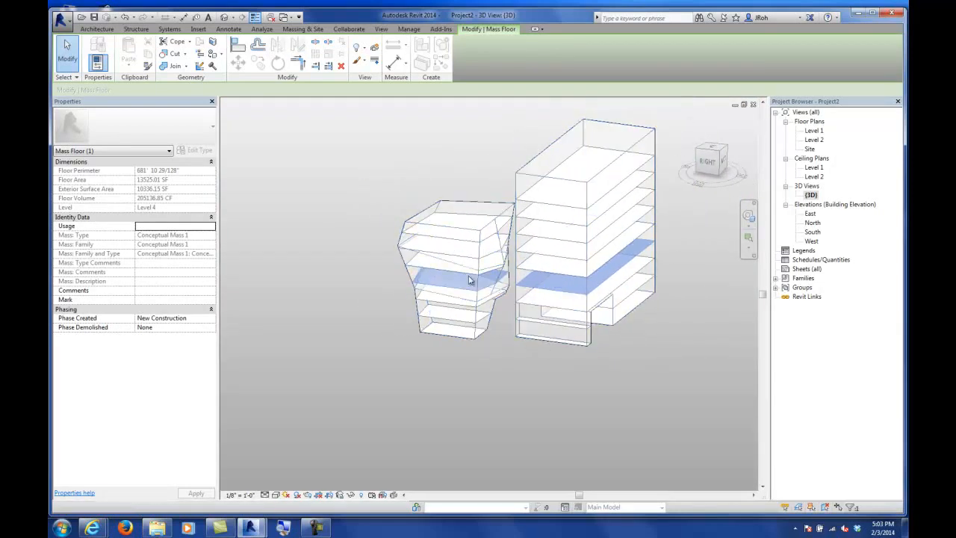
pyautogui.scroll(-2, 498, 331)
pyautogui.moveTo(497, 331); pyautogui.dragTo(423, 364, button='middle')
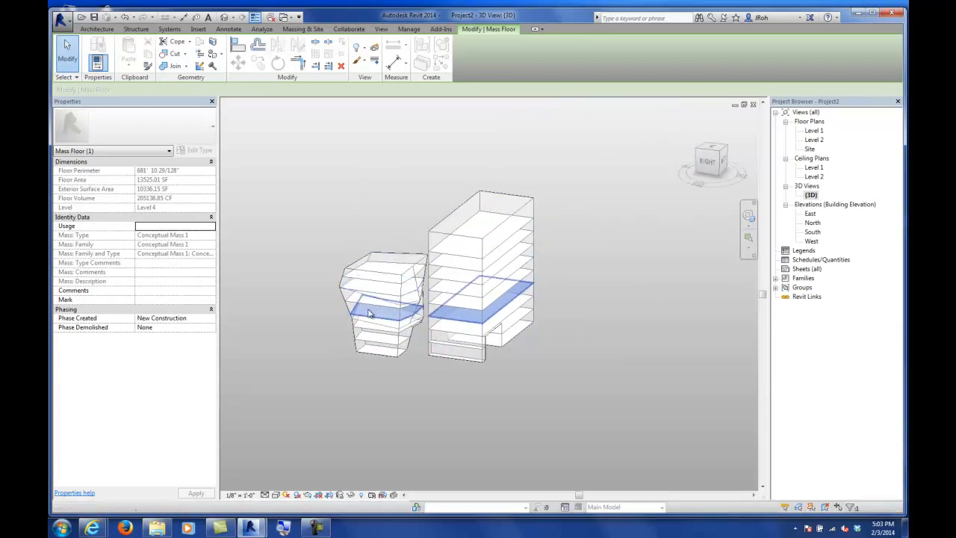
pyautogui.scroll(3, 392, 317)
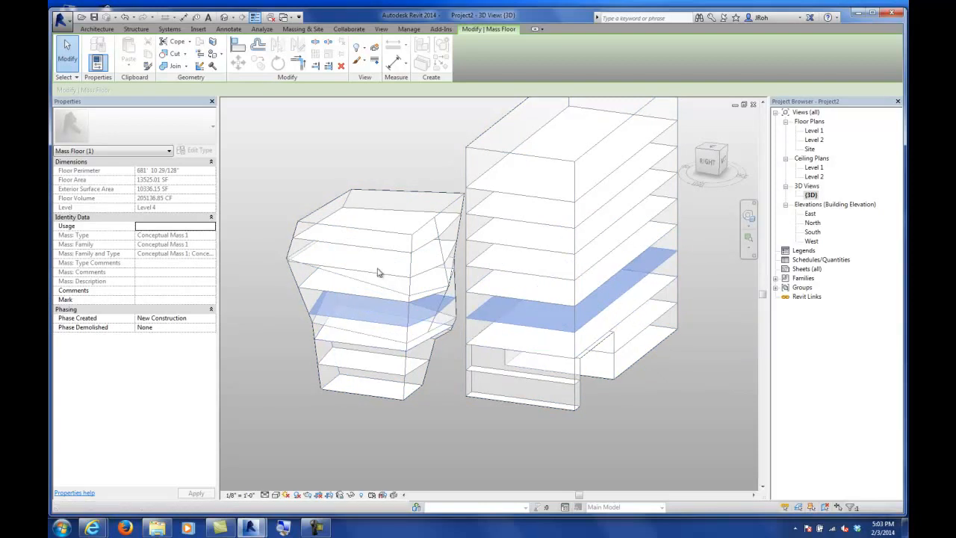
pyautogui.scroll(-2, 394, 267)
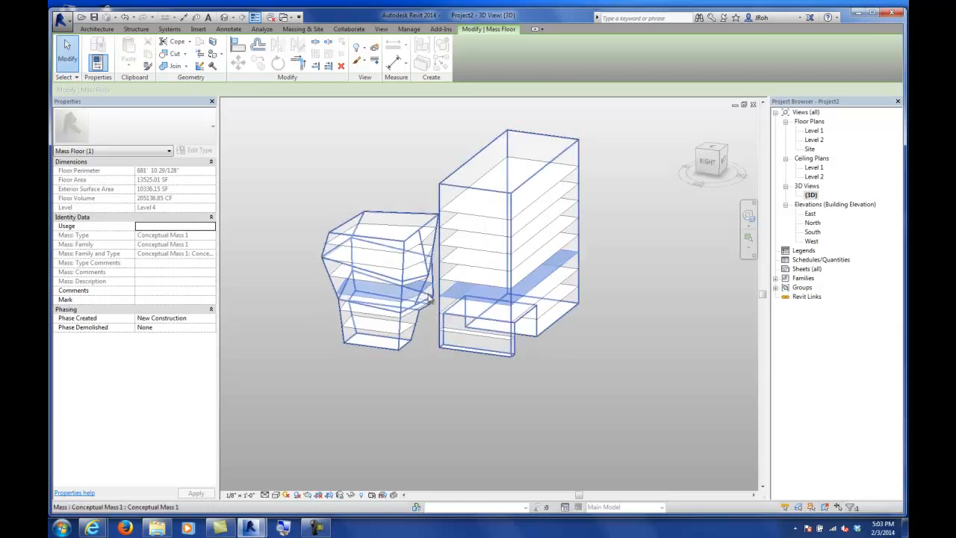
pyautogui.keyDown('shift'); pyautogui.moveTo(459, 299); pyautogui.dragTo(499, 243, button='middle'); pyautogui.keyUp('shift')
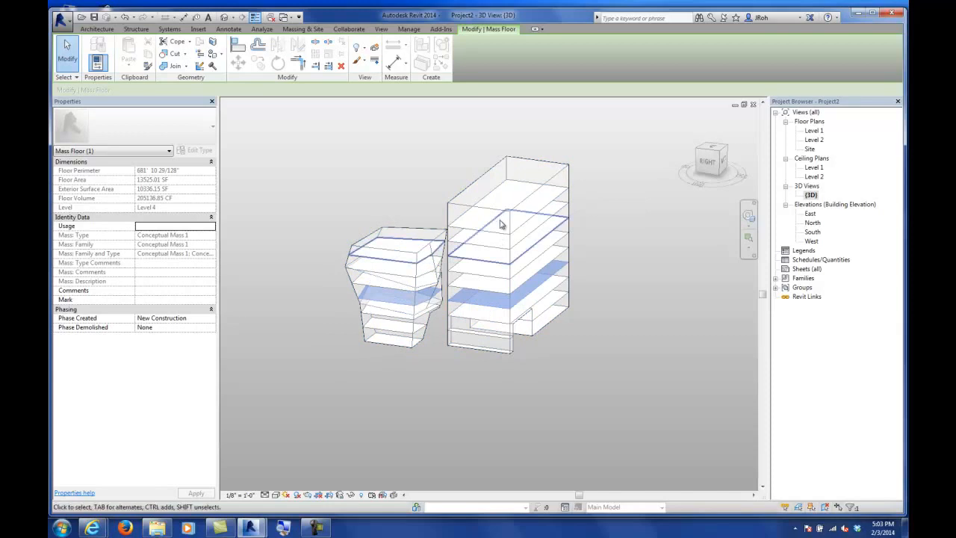
pyautogui.click(503, 214)
pyautogui.keyDown('shift'); pyautogui.moveTo(609, 297); pyautogui.dragTo(503, 323, button='middle'); pyautogui.keyUp('shift')
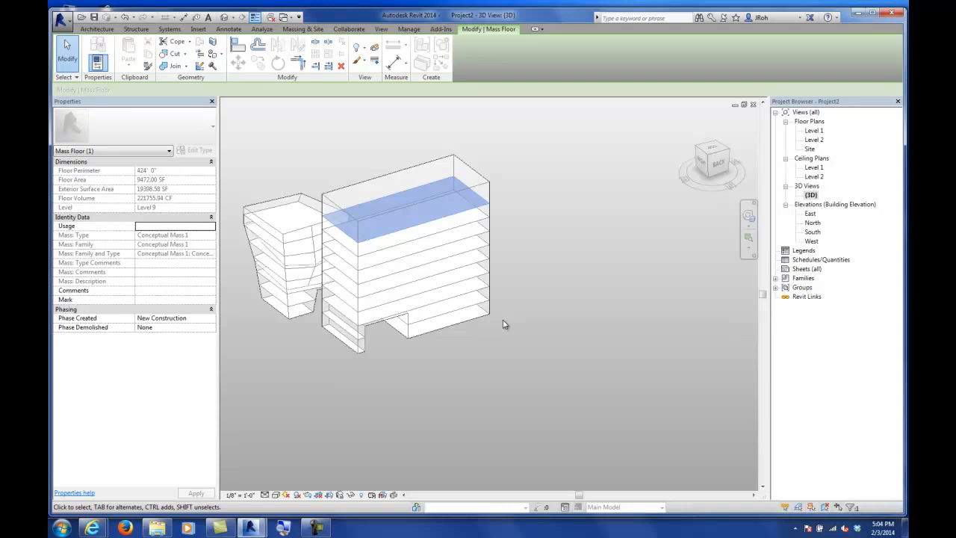
pyautogui.keyDown('shift'); pyautogui.moveTo(495, 302); pyautogui.dragTo(535, 322, button='middle'); pyautogui.keyUp('shift')
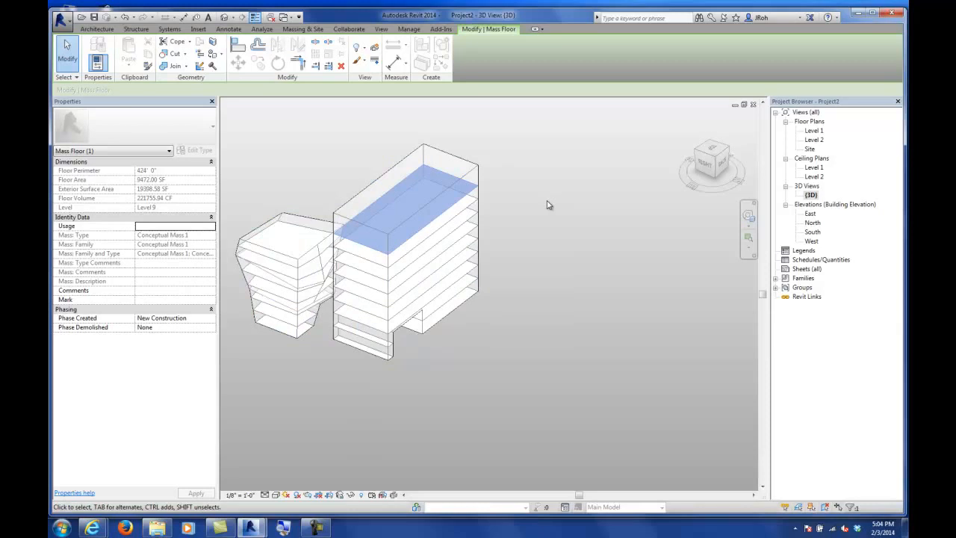
# Step: Save the project as Project2, replacing the existing file
pyautogui.click(94, 17)
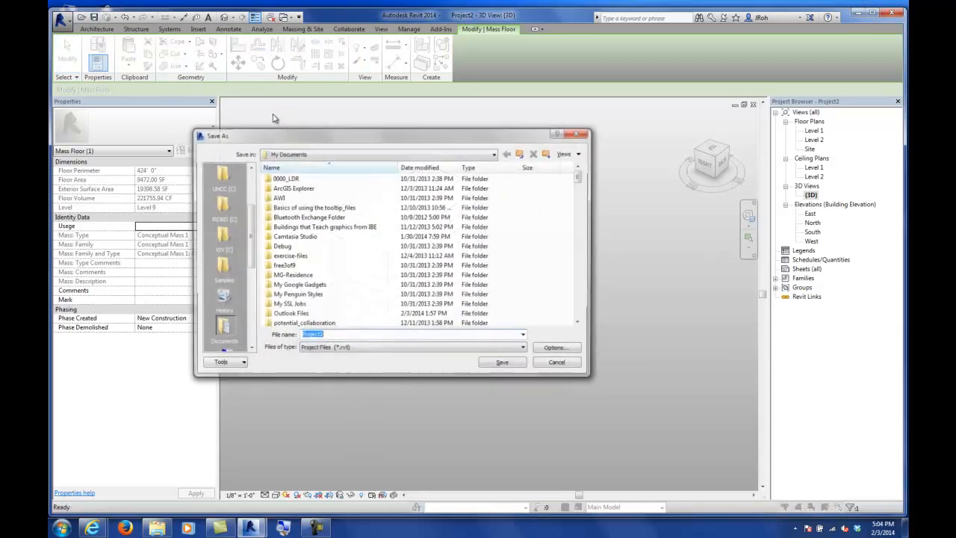
pyautogui.click(507, 363)
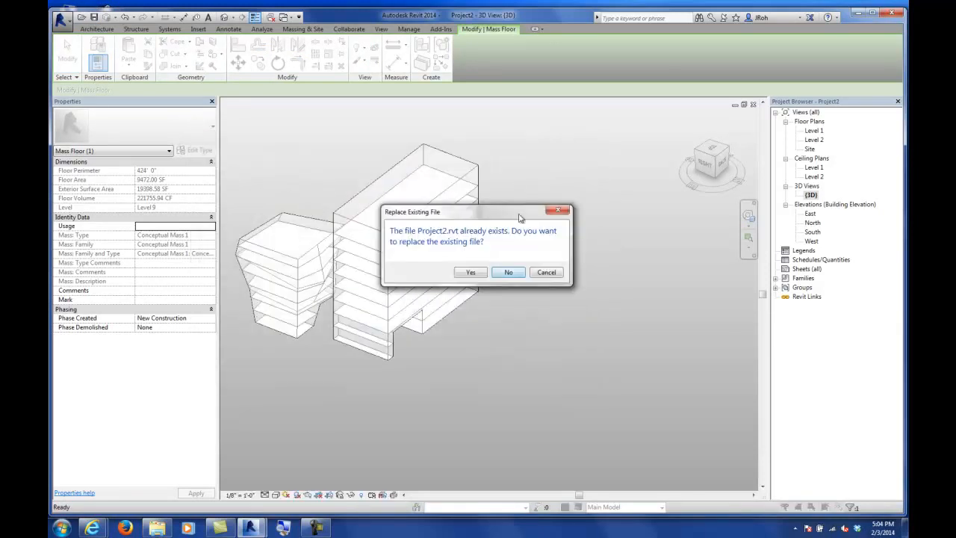
pyautogui.click(477, 272)
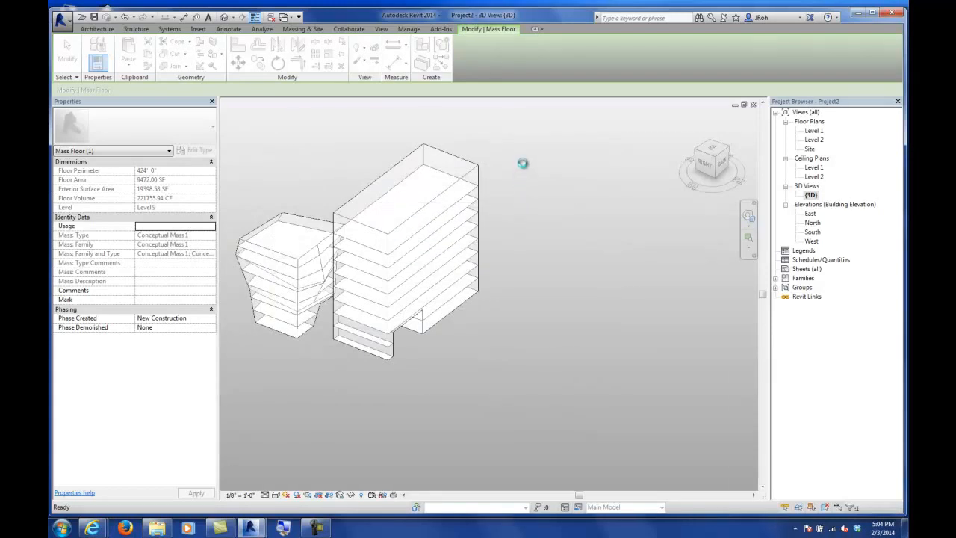
pyautogui.click(527, 164)
pyautogui.moveTo(528, 200); pyautogui.dragTo(562, 152, button='middle')
pyautogui.moveTo(536, 196); pyautogui.dragTo(523, 205, button='middle')
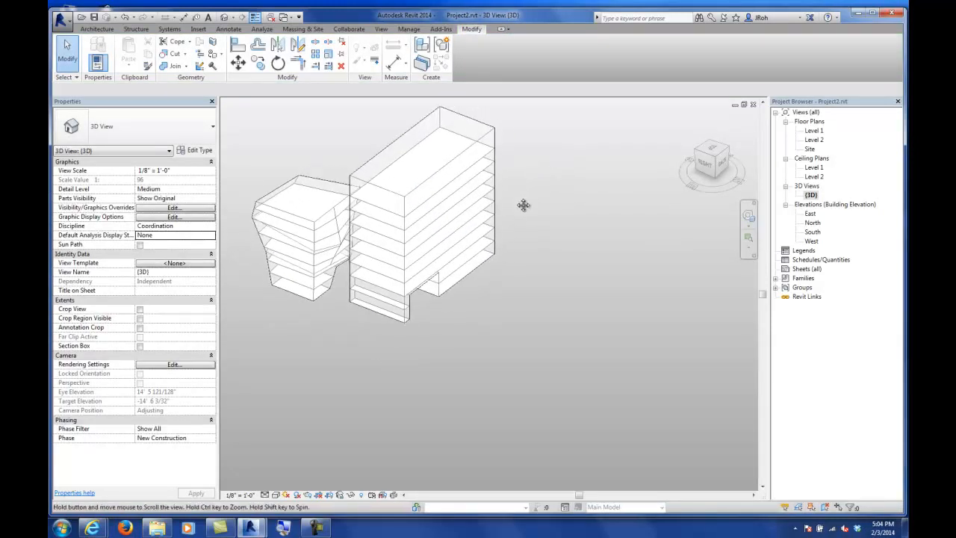
# Step: Create a new schedule for the Mass Floor category
pyautogui.click(381, 30)
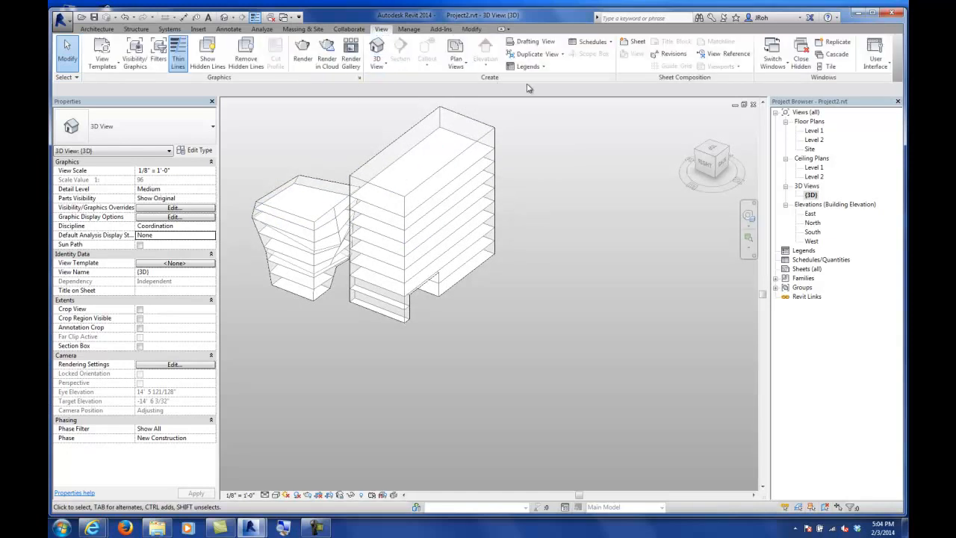
pyautogui.click(586, 44)
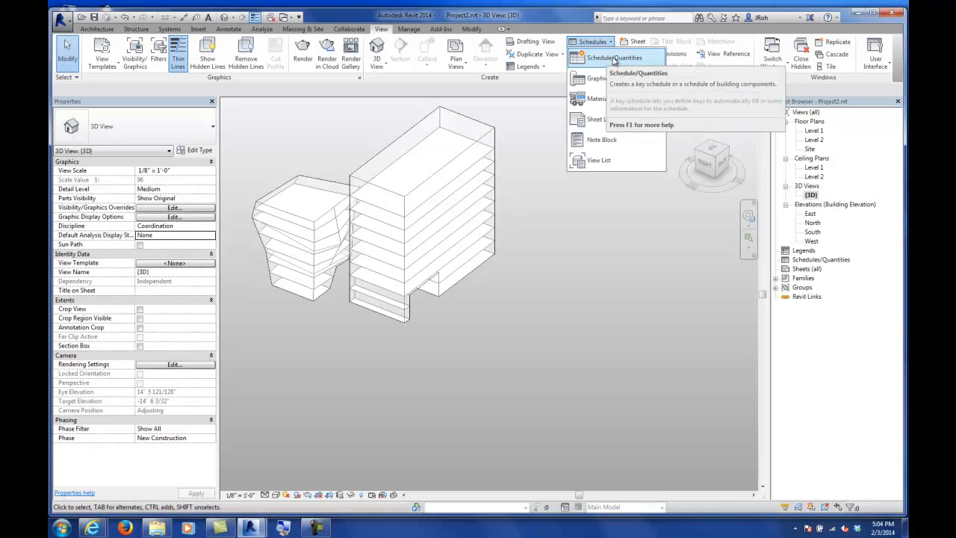
pyautogui.click(614, 60)
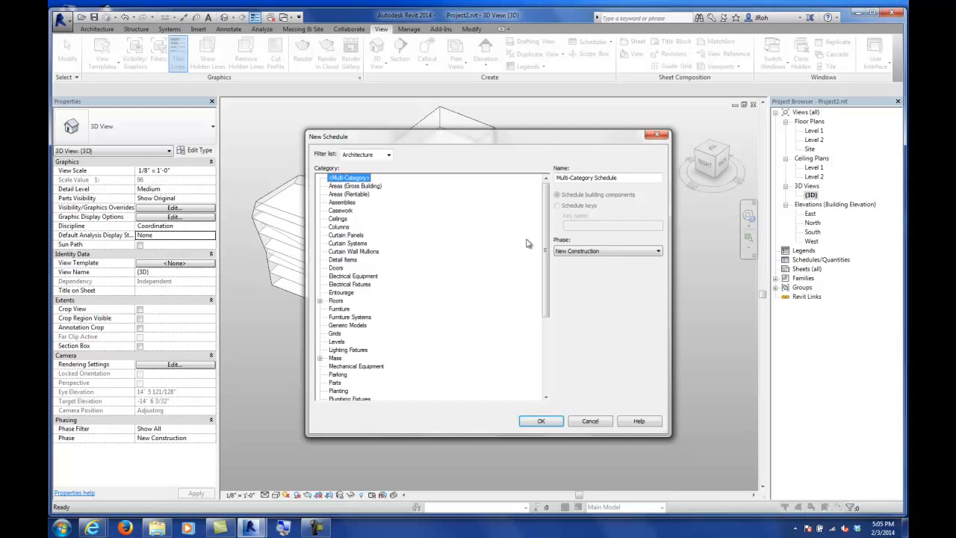
pyautogui.moveTo(547, 230)
pyautogui.mouseDown()
pyautogui.moveTo(551, 257)
pyautogui.moveTo(551, 223)
pyautogui.mouseUp()
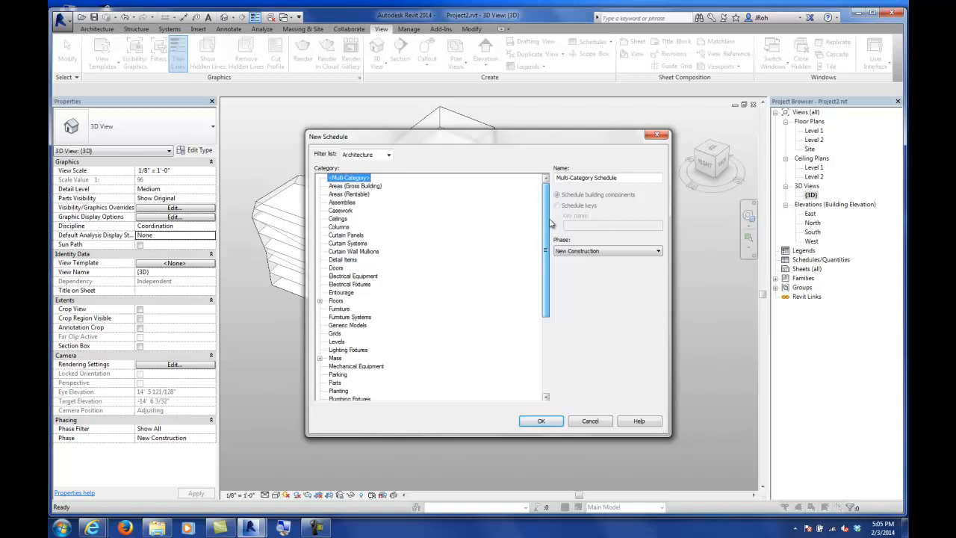
pyautogui.moveTo(551, 223); pyautogui.dragTo(551, 263)
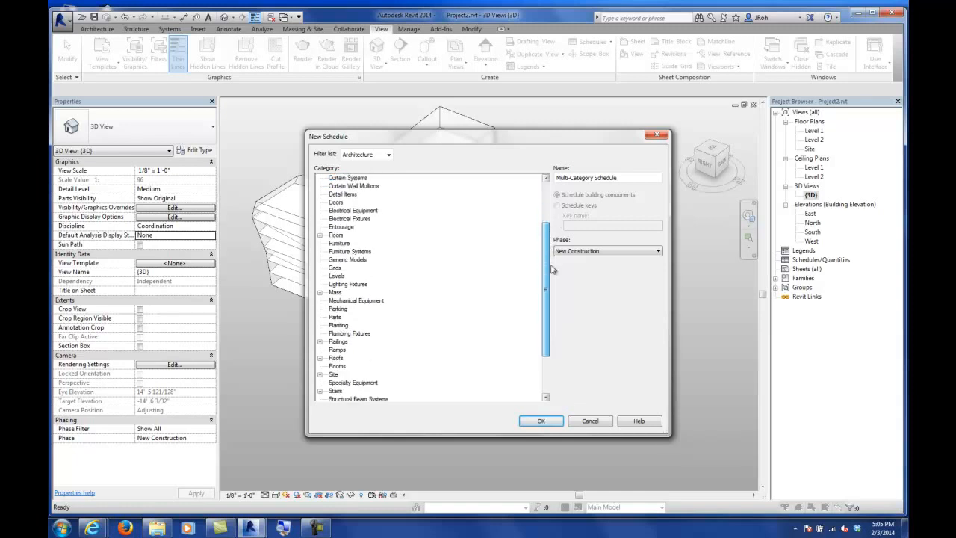
pyautogui.click(320, 293)
pyautogui.click(353, 309)
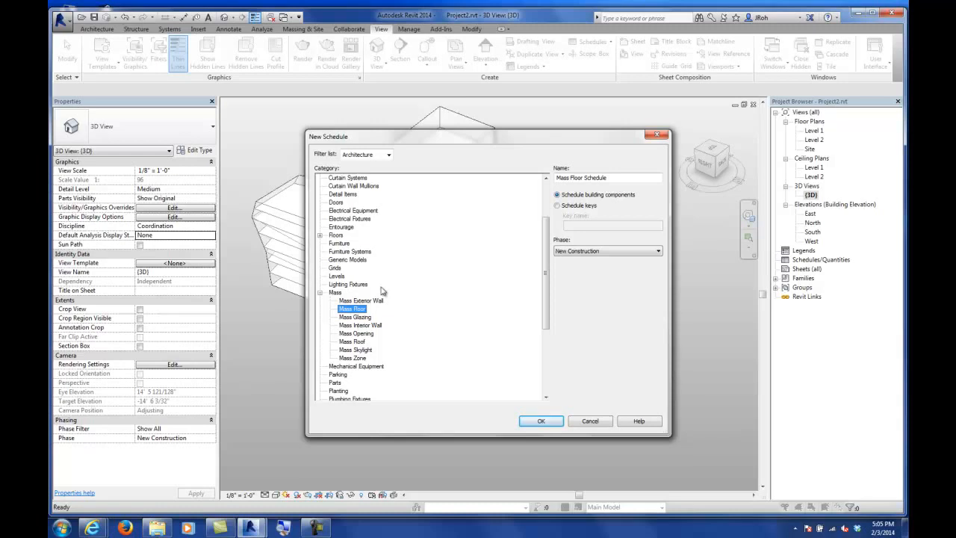
pyautogui.click(537, 421)
# Step: Add the Level and Floor Area fields to the Mass Floor schedule
pyautogui.moveTo(441, 183); pyautogui.dragTo(440, 118)
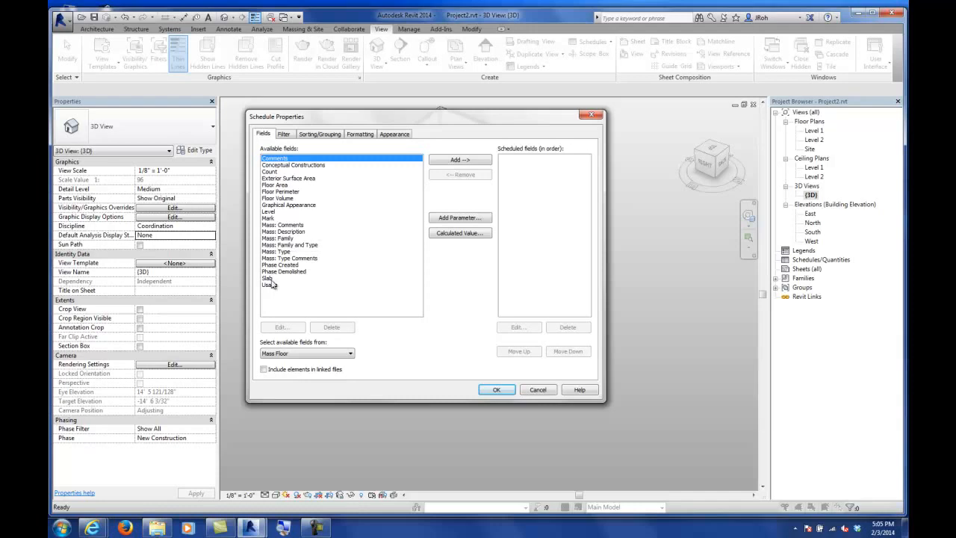
pyautogui.click(269, 212)
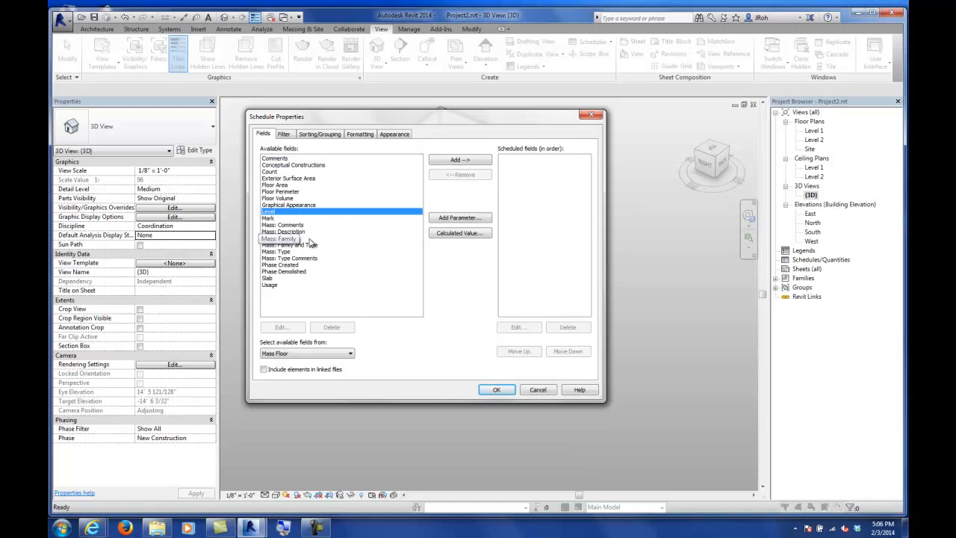
pyautogui.click(448, 162)
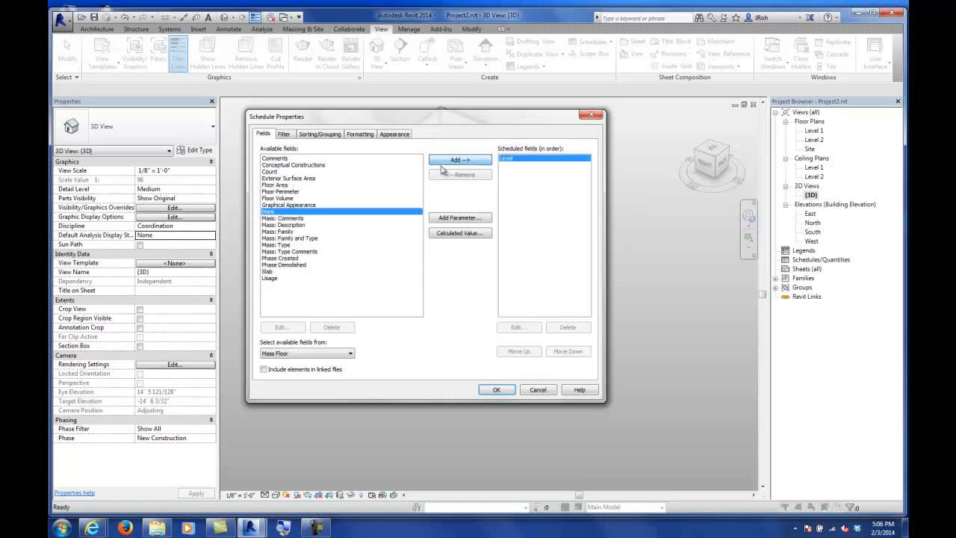
pyautogui.click(270, 185)
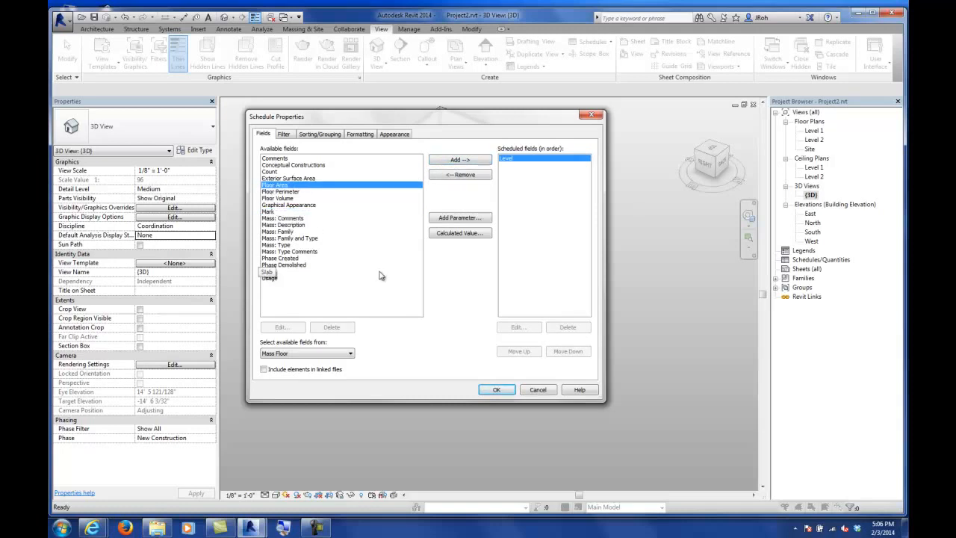
pyautogui.click(453, 161)
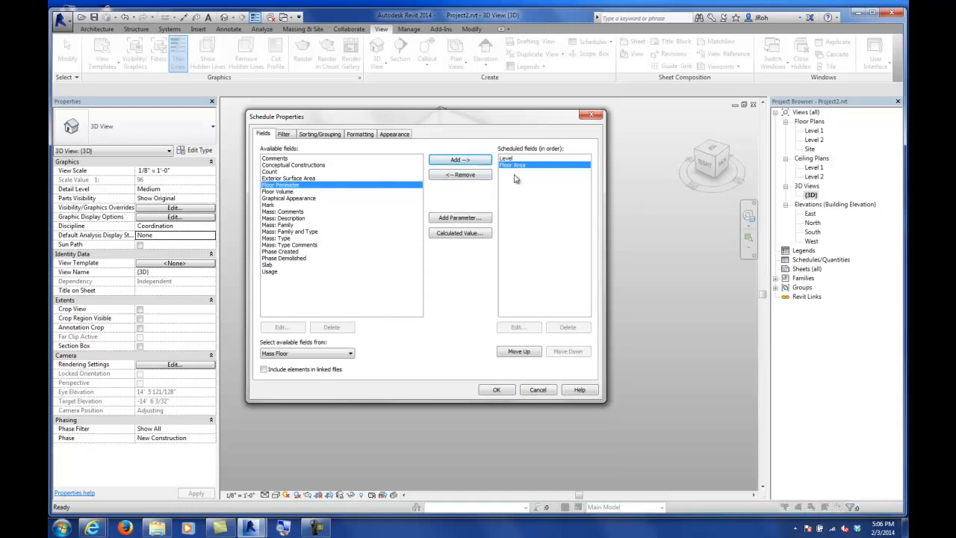
pyautogui.click(499, 389)
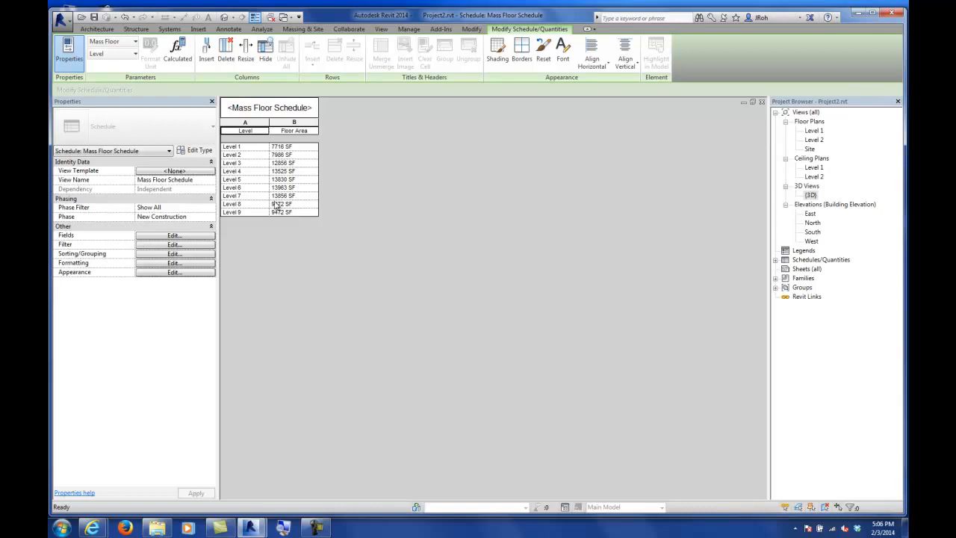
# Step: Sort the Mass Floor Schedule by Level and turn on grand totals set to Totals only
pyautogui.click(775, 260)
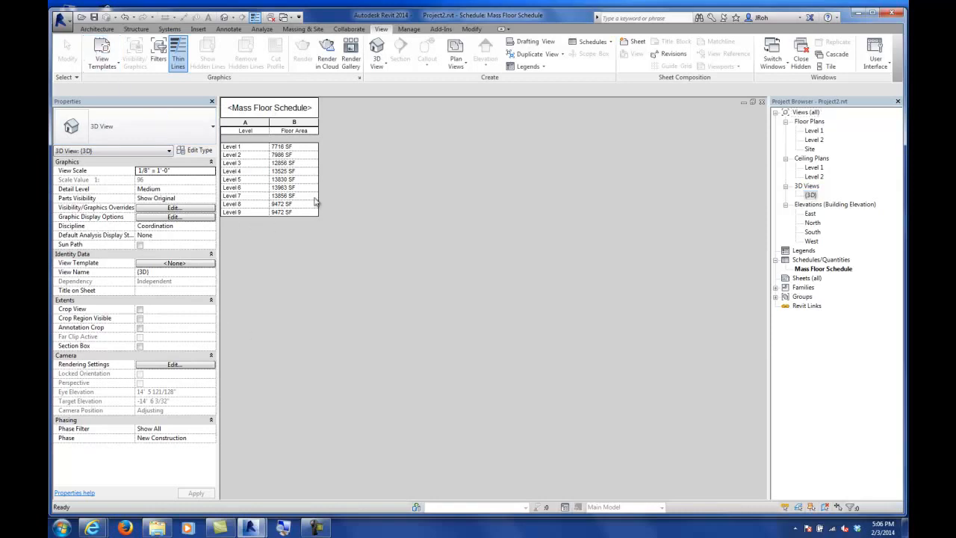
pyautogui.click(809, 272)
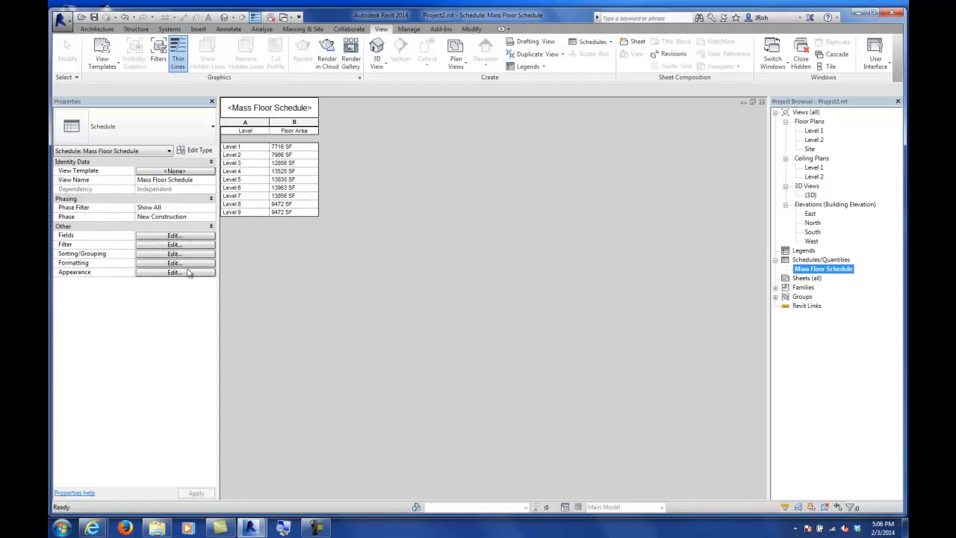
pyautogui.click(174, 235)
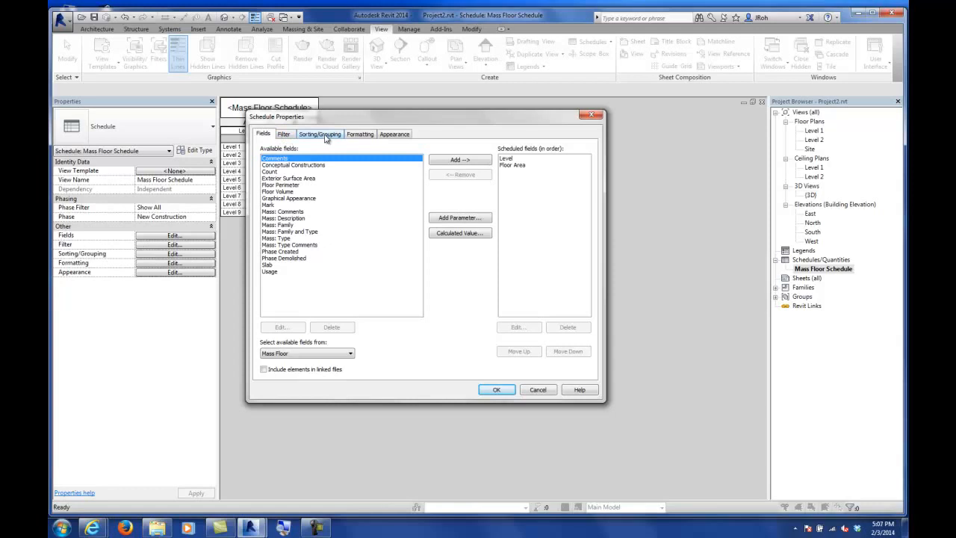
pyautogui.click(322, 135)
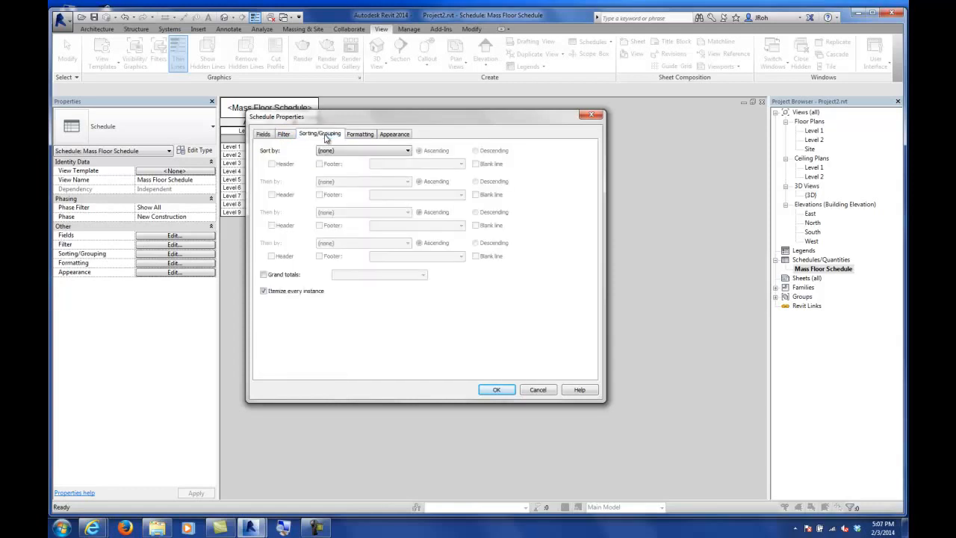
pyautogui.click(335, 152)
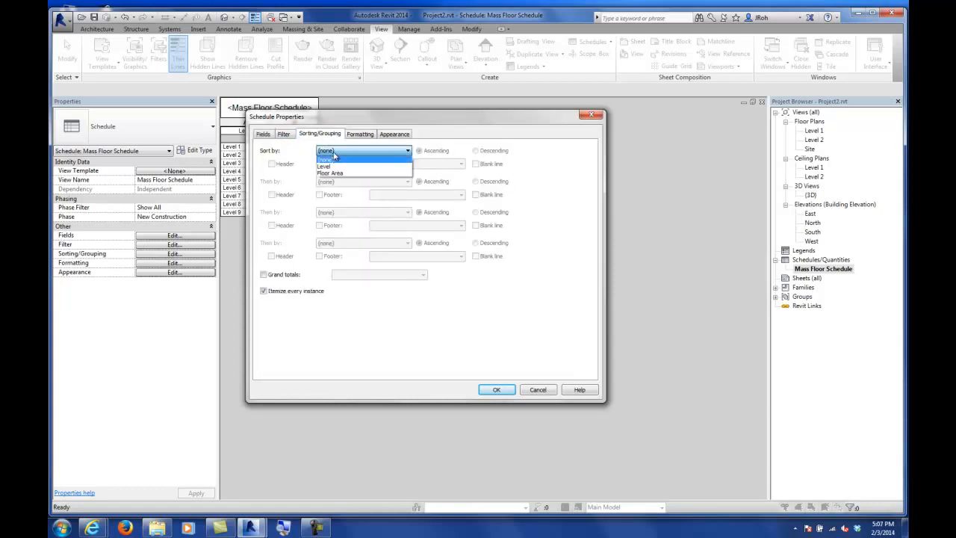
pyautogui.click(334, 167)
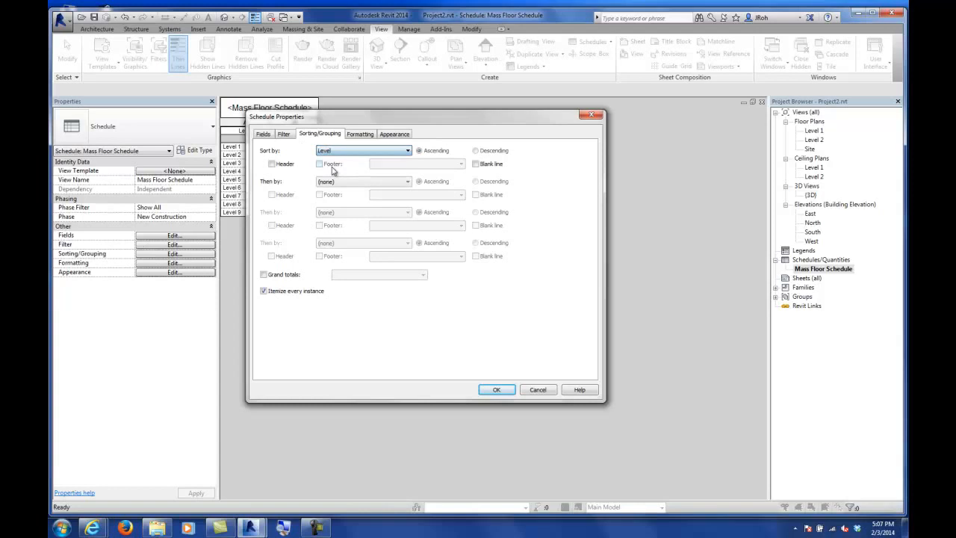
pyautogui.click(264, 274)
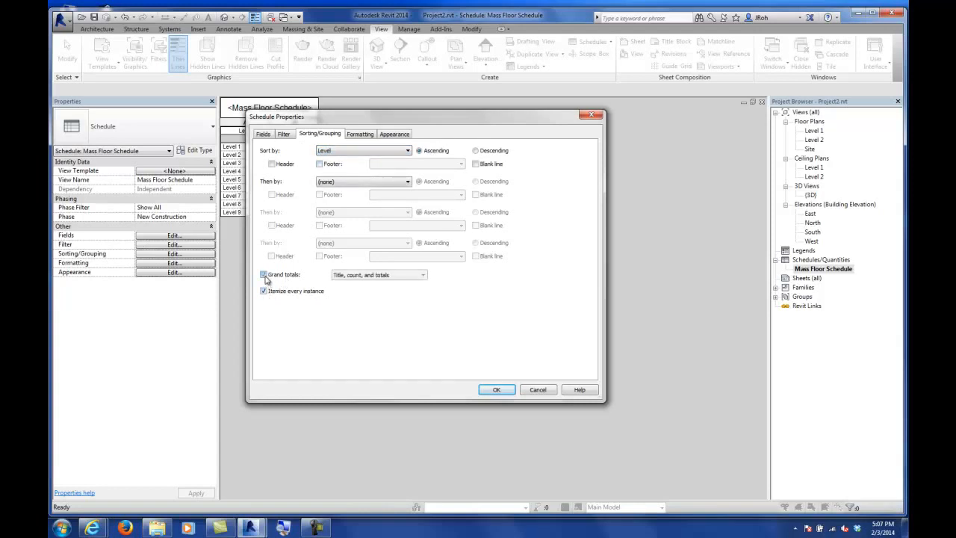
pyautogui.click(356, 275)
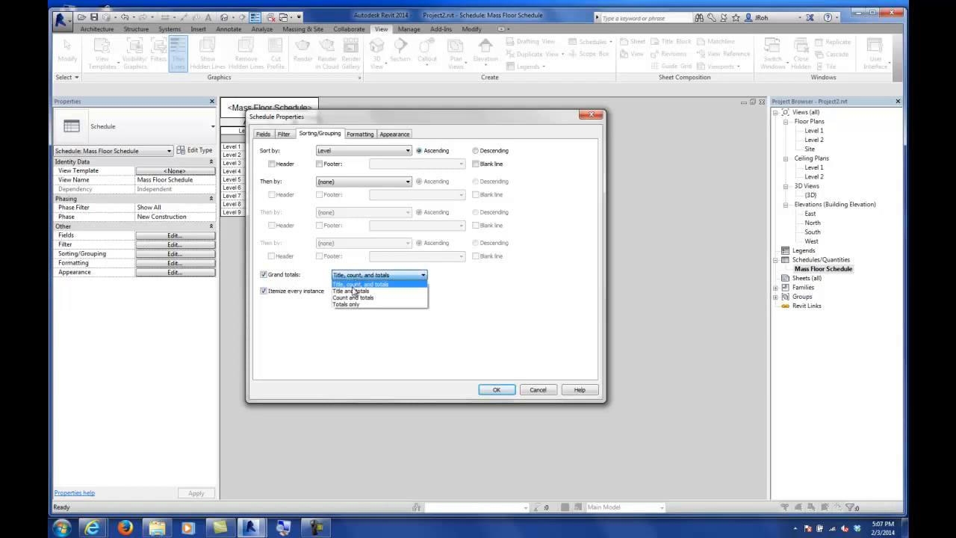
pyautogui.click(347, 305)
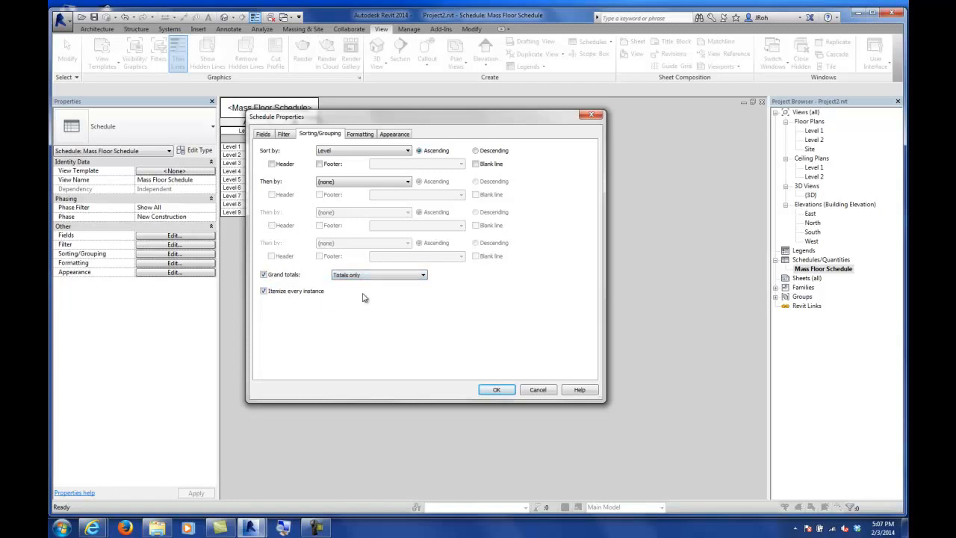
# Step: Set the Floor Area field to calculate totals in the schedule formatting
pyautogui.click(370, 137)
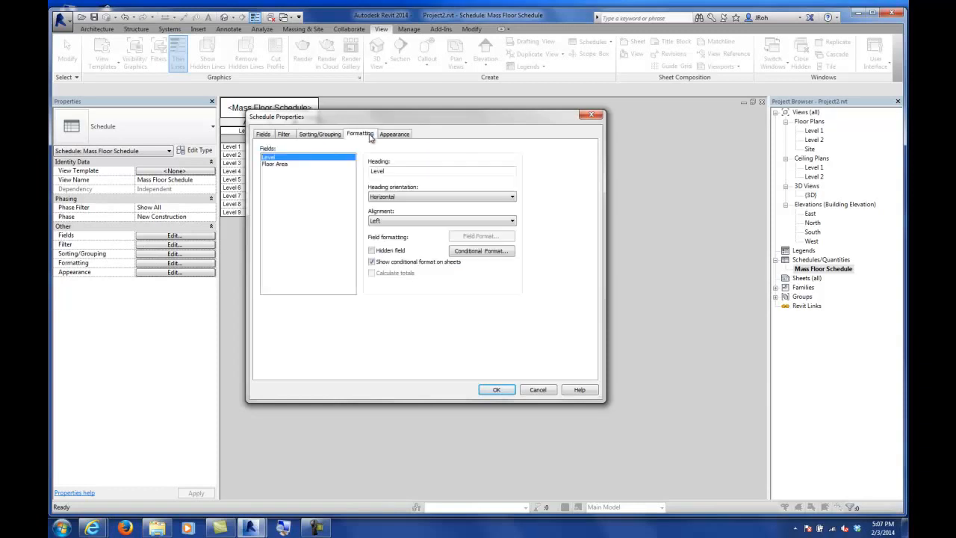
pyautogui.click(276, 163)
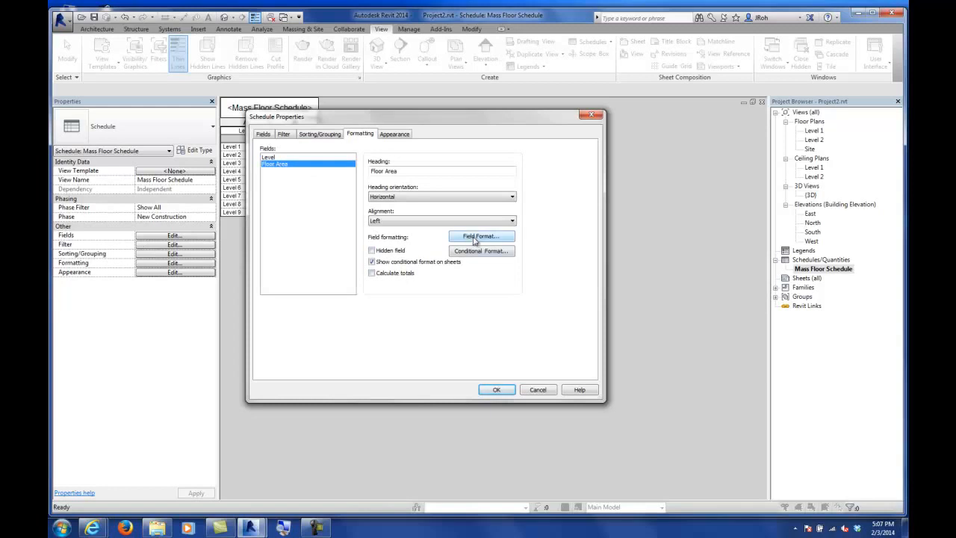
pyautogui.click(372, 273)
pyautogui.click(497, 390)
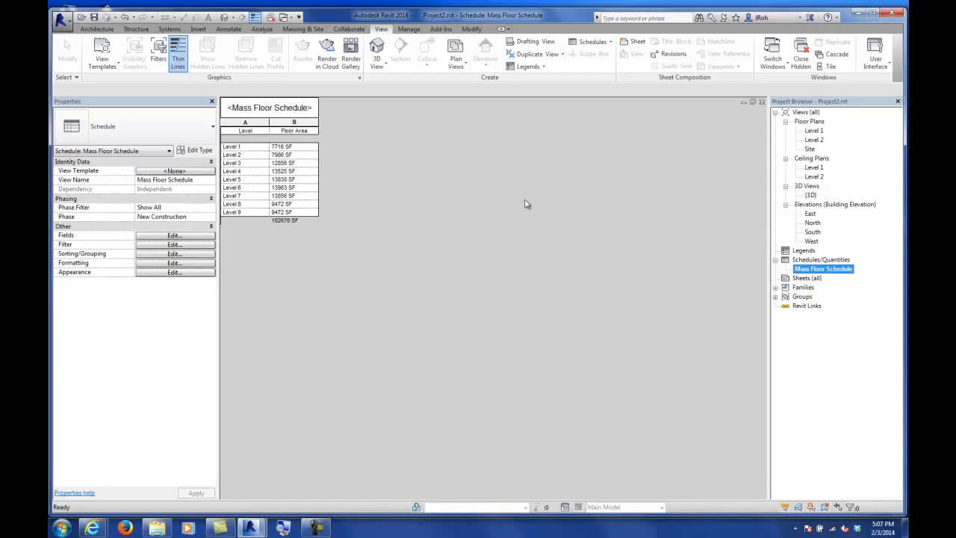
# Step: Close the schedule and open the mass for in-place editing, ungrouping it to allow changes
pyautogui.click(762, 101)
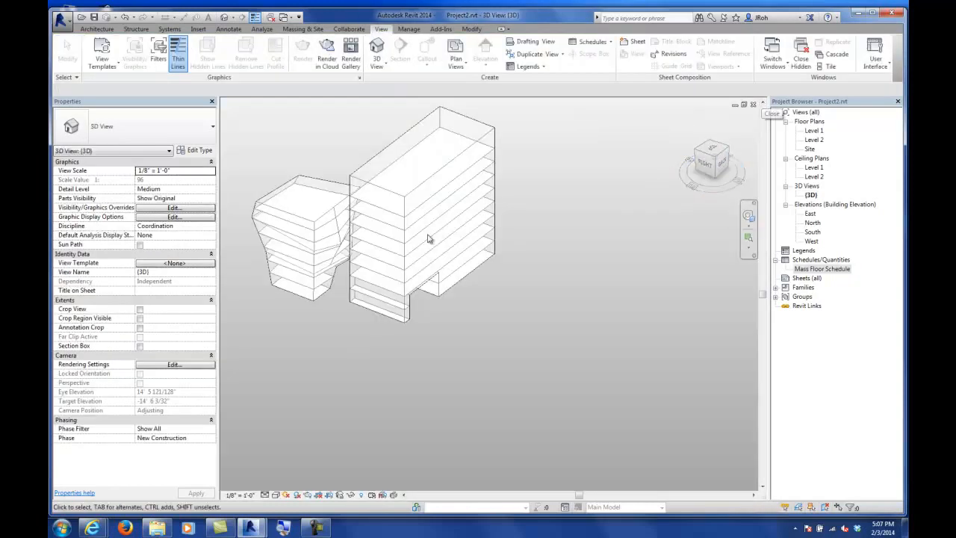
pyautogui.click(457, 170)
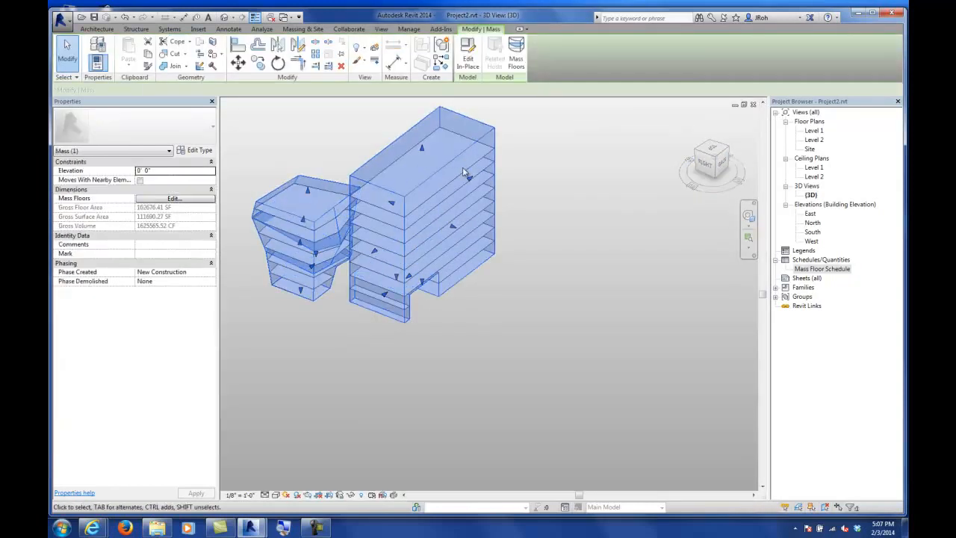
pyautogui.click(470, 61)
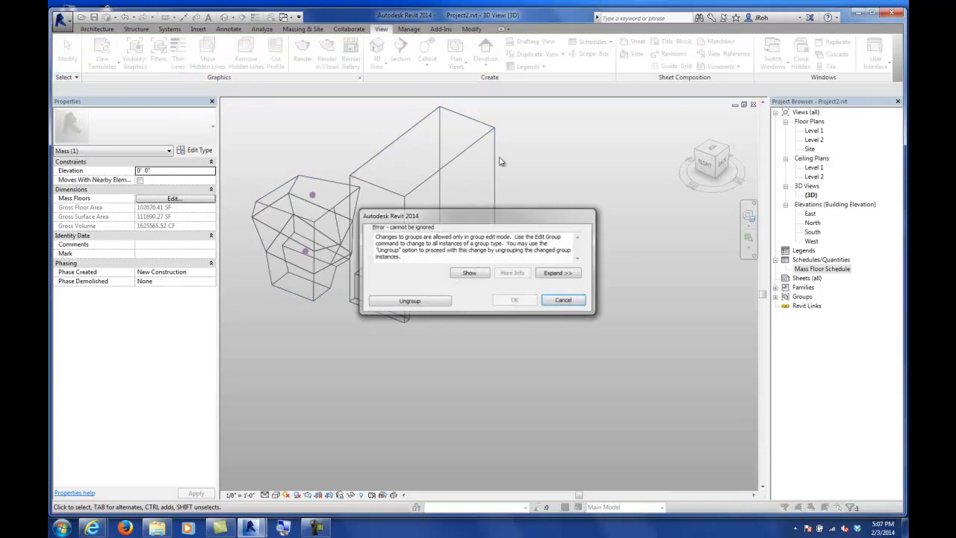
pyautogui.click(409, 301)
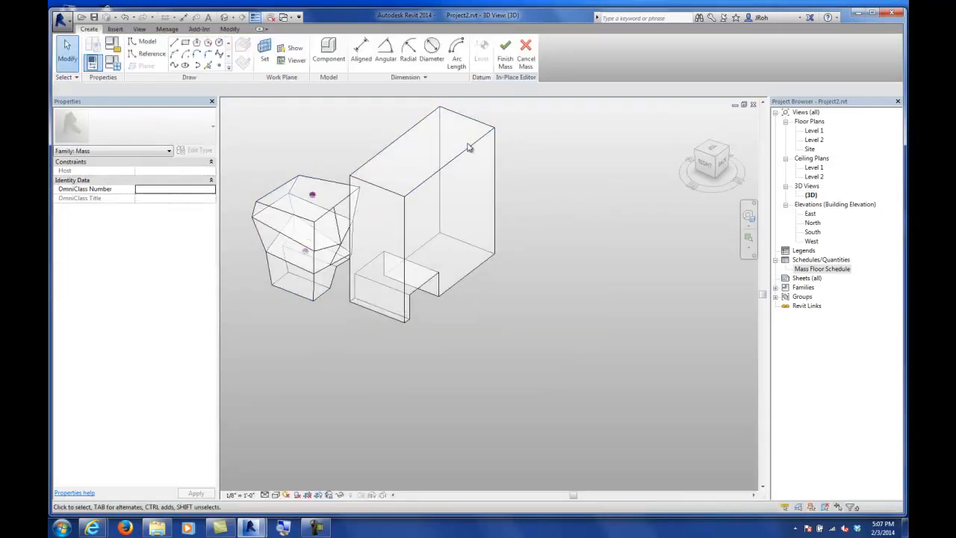
# Step: Select the void form cutting the tower and inspect it in X-Ray mode
pyautogui.click(468, 148)
pyautogui.moveTo(490, 291); pyautogui.dragTo(507, 340, button='middle')
pyautogui.press('Tab')
pyautogui.press('Tab')
pyautogui.press('Tab')
pyautogui.click(485, 340)
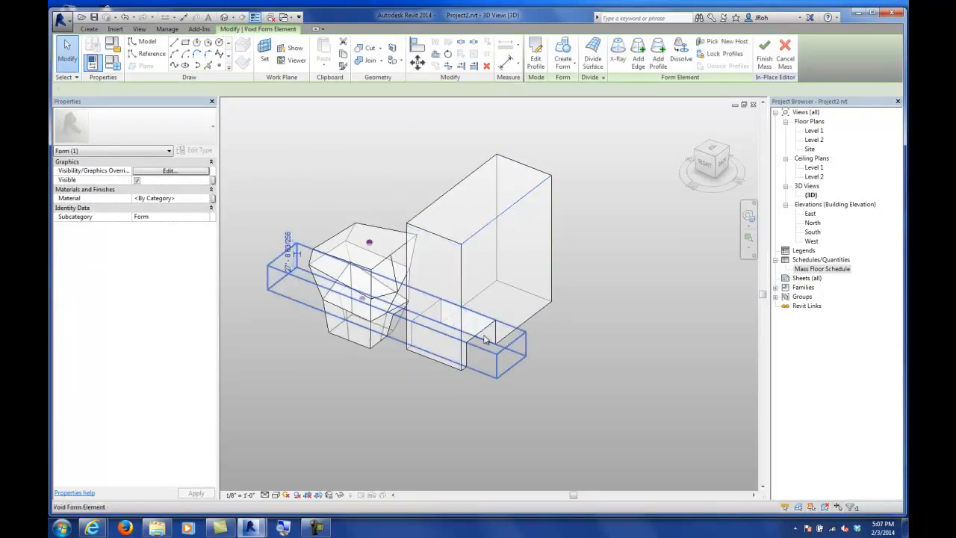
pyautogui.click(486, 340)
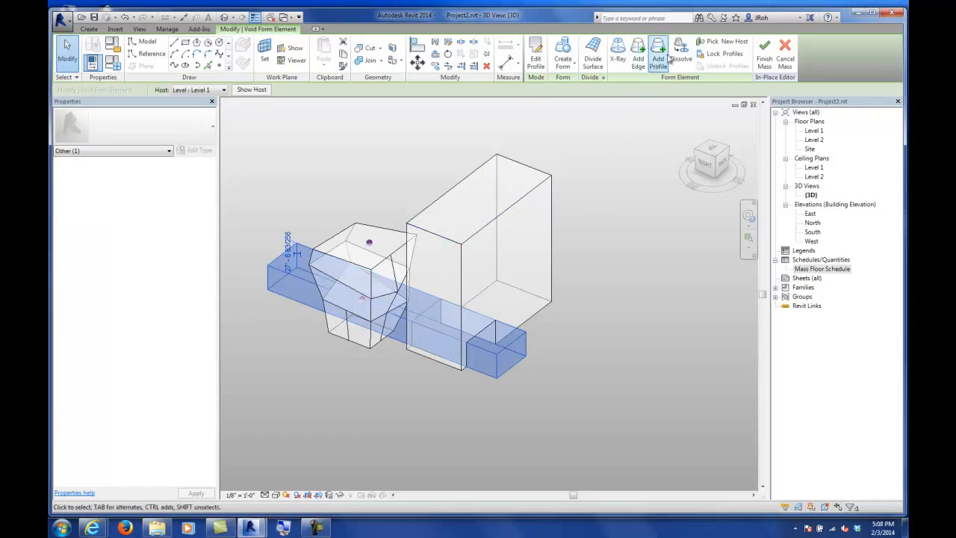
pyautogui.click(618, 54)
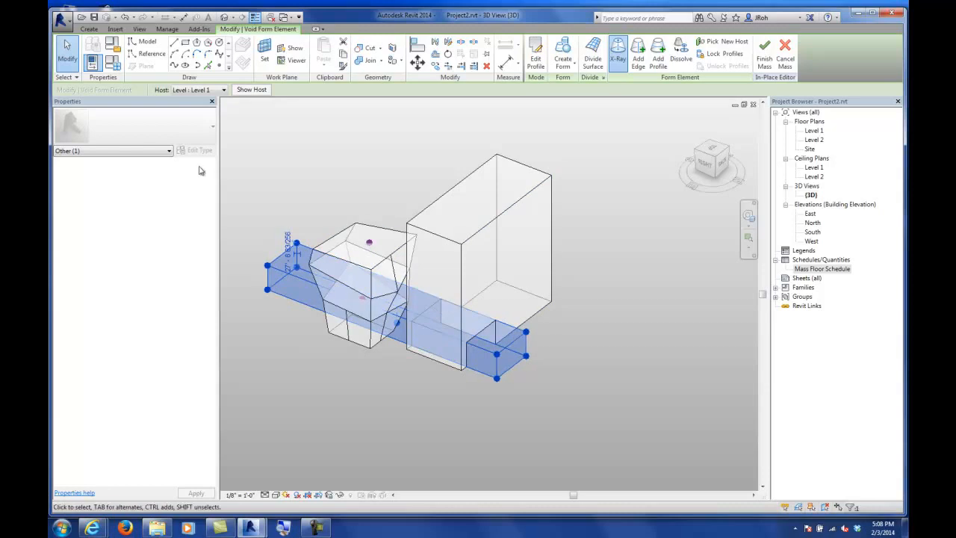
pyautogui.click(75, 50)
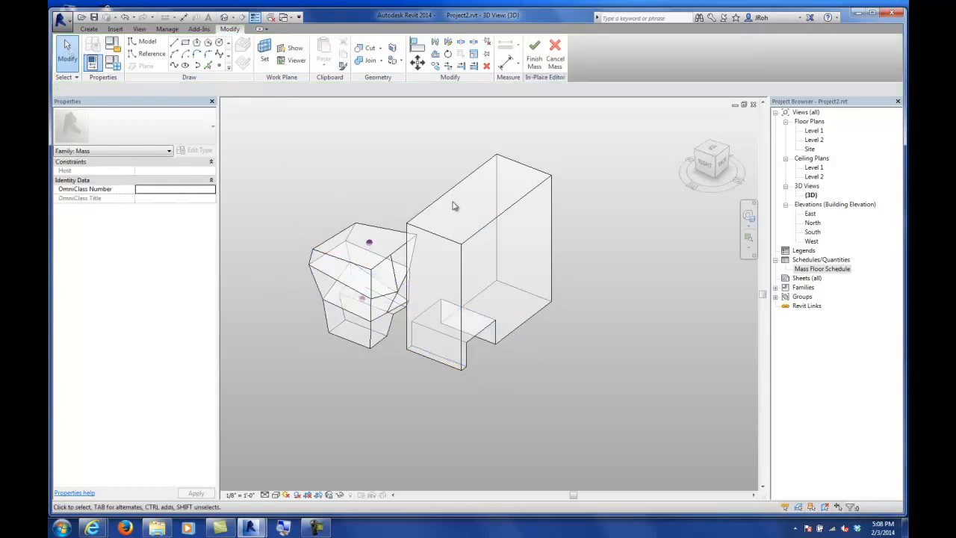
# Step: Drag the tower's top back edge outward to slant the tower's top
pyautogui.click(488, 235)
pyautogui.moveTo(528, 220); pyautogui.dragTo(553, 224)
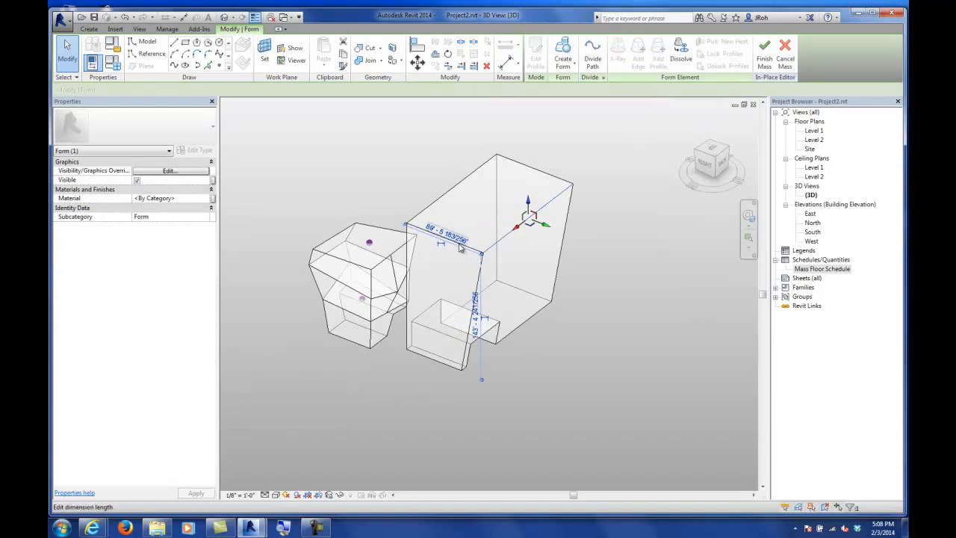
pyautogui.click(455, 251)
pyautogui.click(408, 184)
pyautogui.click(397, 197)
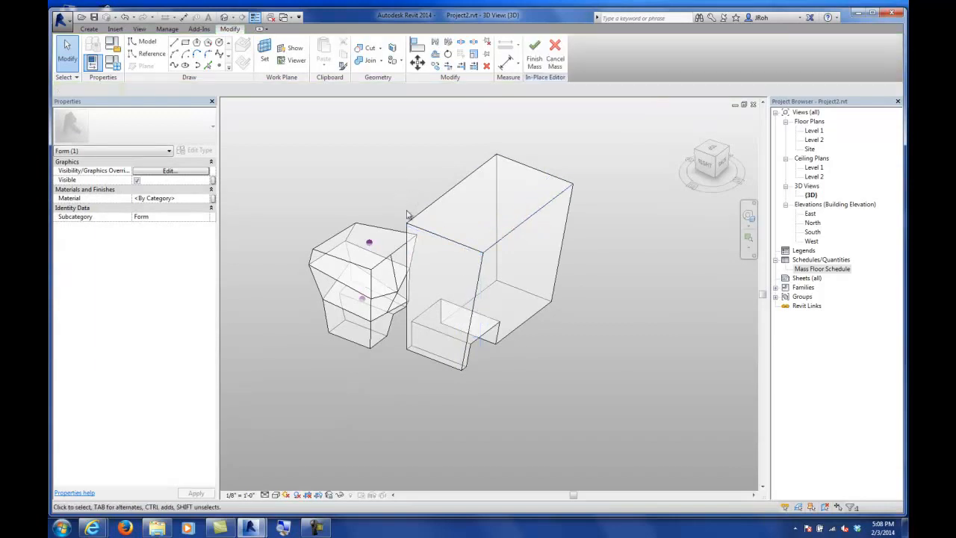
# Step: Drag the tower's front vertical edge toward the smaller mass and finish the in-place mass
pyautogui.click(423, 230)
pyautogui.moveTo(435, 246); pyautogui.dragTo(419, 258)
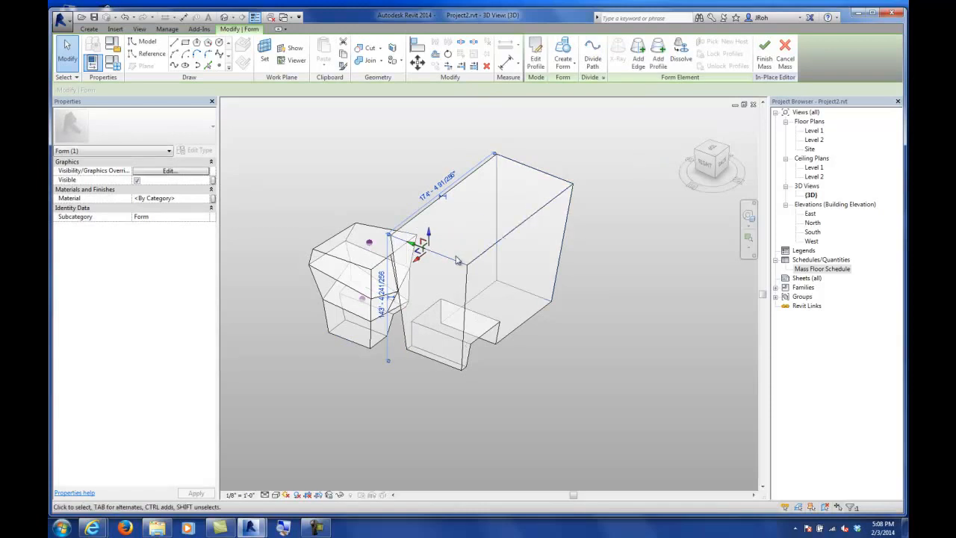
pyautogui.moveTo(422, 242); pyautogui.dragTo(421, 276)
pyautogui.click(66, 47)
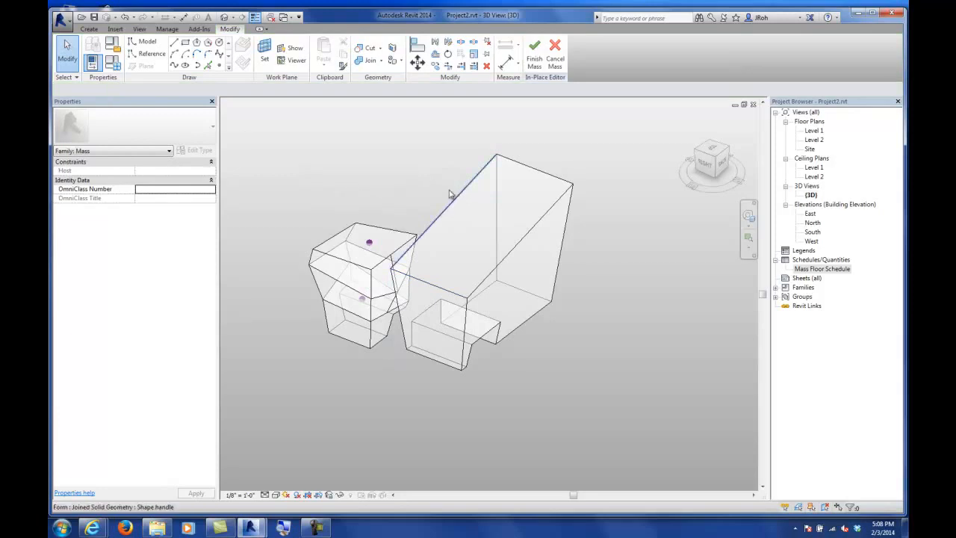
pyautogui.click(534, 61)
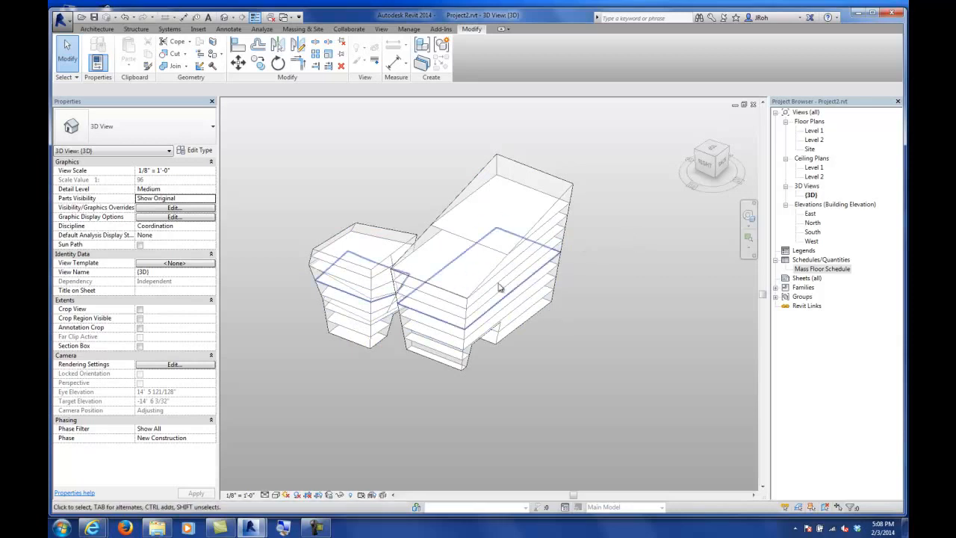
# Step: Open the Mass Floor Schedule and tile all open view windows
pyautogui.doubleClick(820, 269)
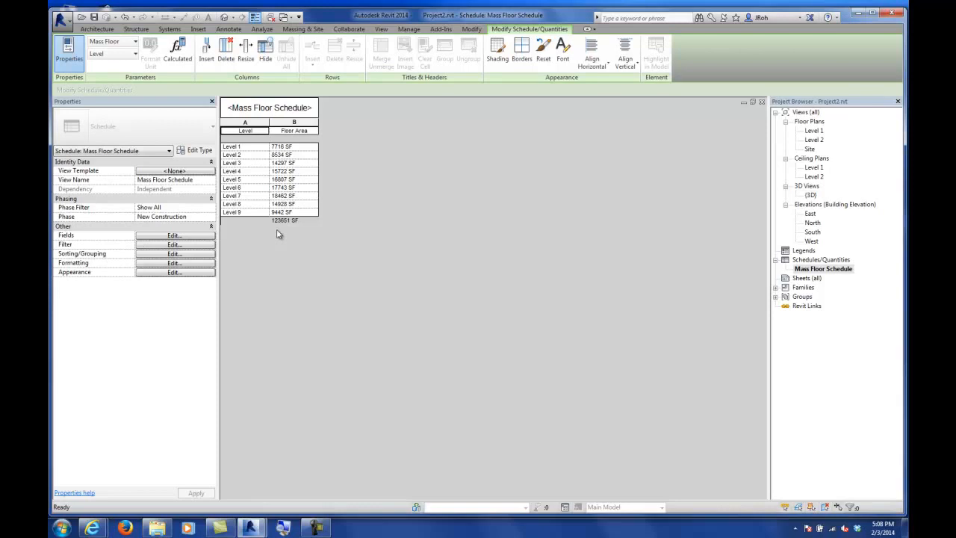
pyautogui.click(381, 29)
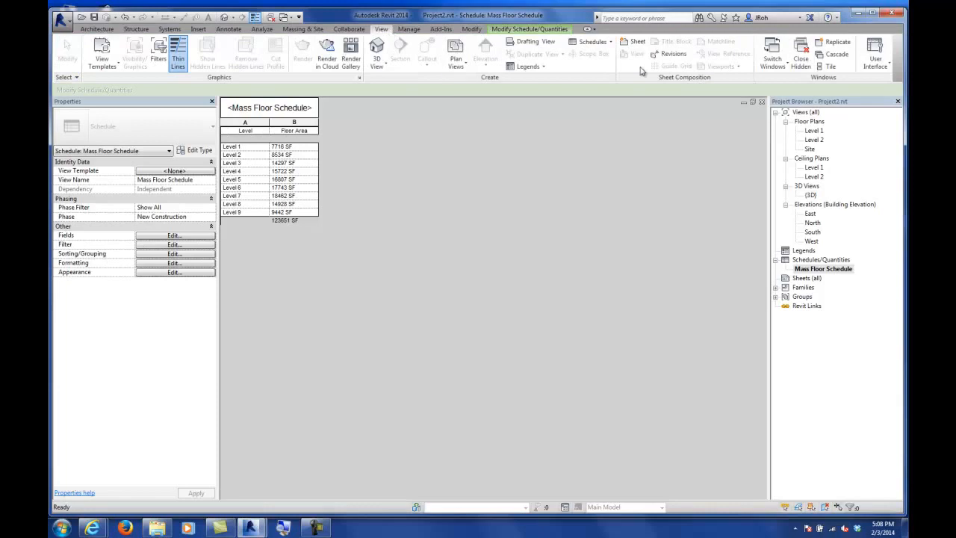
pyautogui.click(829, 67)
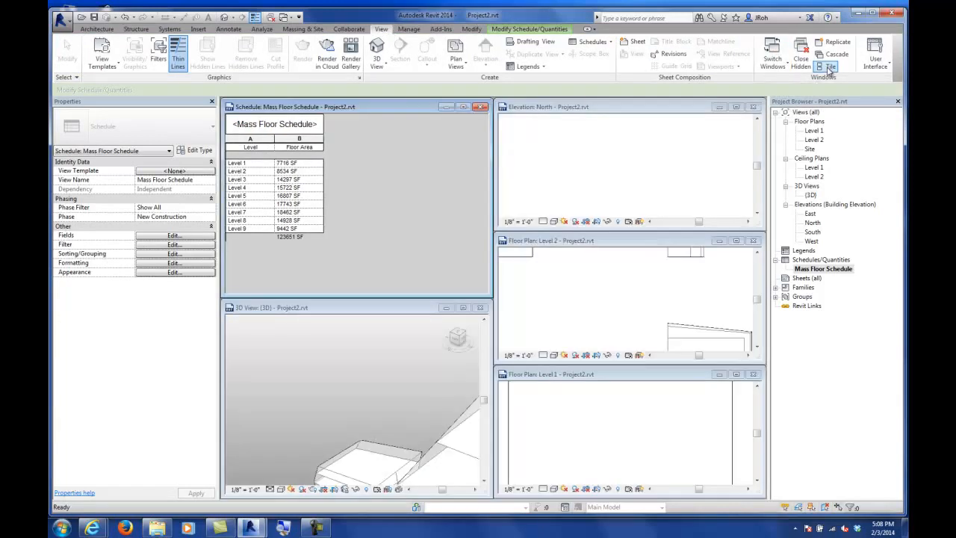
# Step: Close the floor plan and elevation windows and re-tile the schedule and 3D view
pyautogui.click(753, 374)
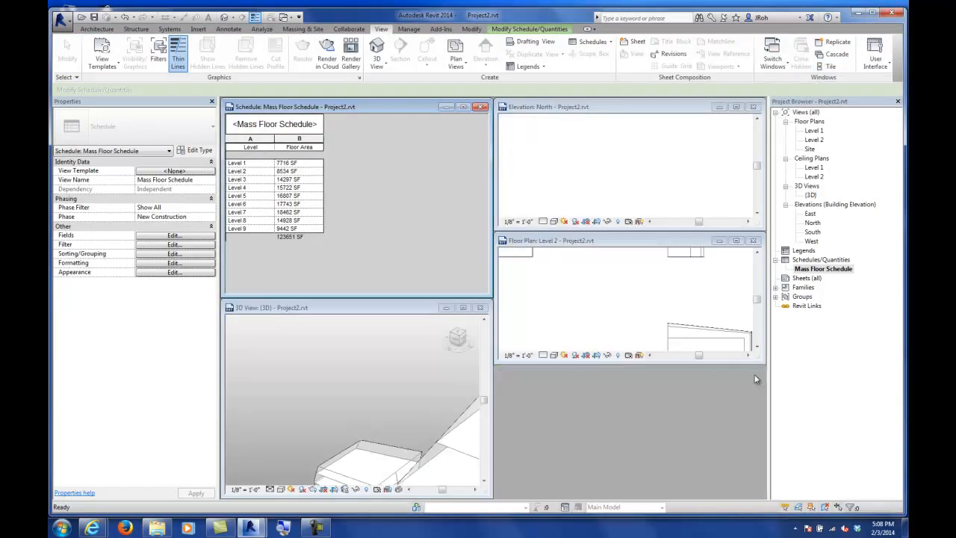
pyautogui.click(753, 241)
pyautogui.click(753, 107)
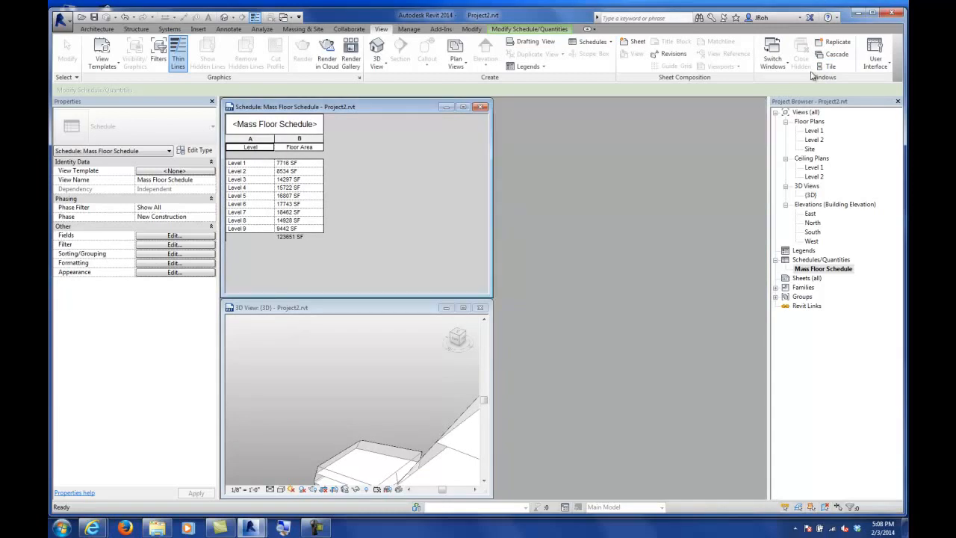
pyautogui.click(829, 66)
# Step: Resize the windows so a narrow schedule sits beside a wider 3D view
pyautogui.click(584, 305)
pyautogui.moveTo(681, 304); pyautogui.dragTo(588, 300, button='middle')
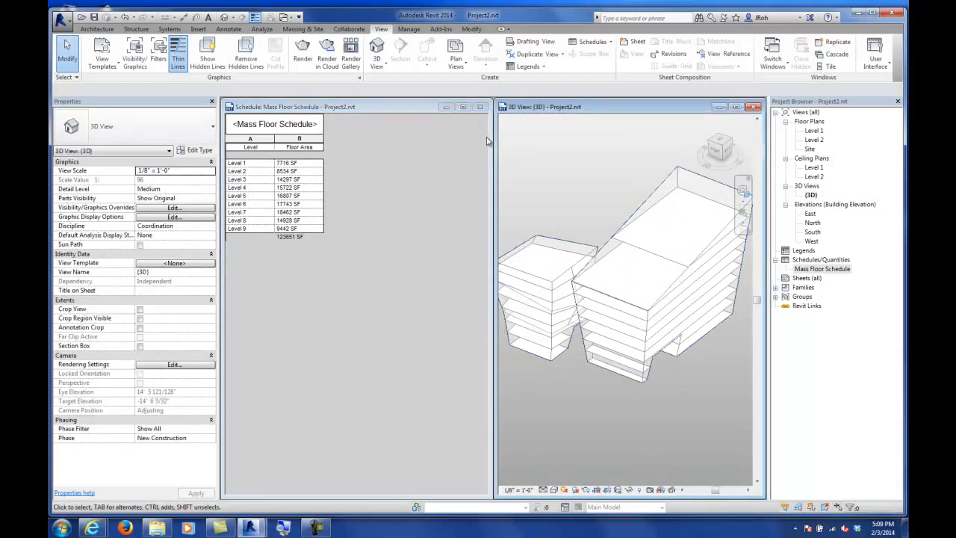
pyautogui.moveTo(490, 138); pyautogui.dragTo(369, 145)
pyautogui.moveTo(494, 159); pyautogui.dragTo(370, 153)
# Step: Orbit and zoom the 3D view to examine the reshaped mass and its floors
pyautogui.moveTo(510, 254); pyautogui.dragTo(572, 258, button='middle')
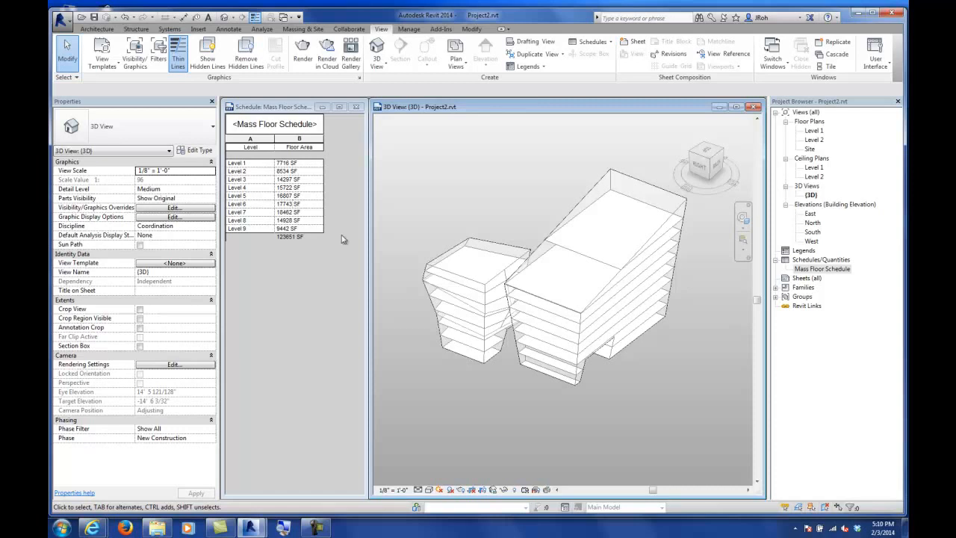
pyautogui.click(488, 330)
pyautogui.keyDown('shift'); pyautogui.moveTo(490, 391); pyautogui.dragTo(543, 316, button='middle'); pyautogui.keyUp('shift')
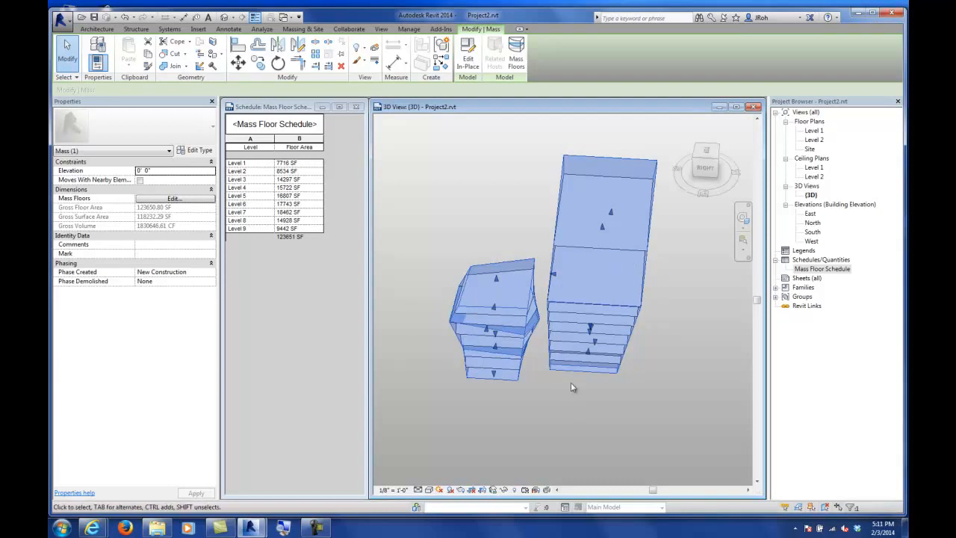
pyautogui.keyDown('shift'); pyautogui.moveTo(565, 406); pyautogui.dragTo(523, 378, button='middle'); pyautogui.keyUp('shift')
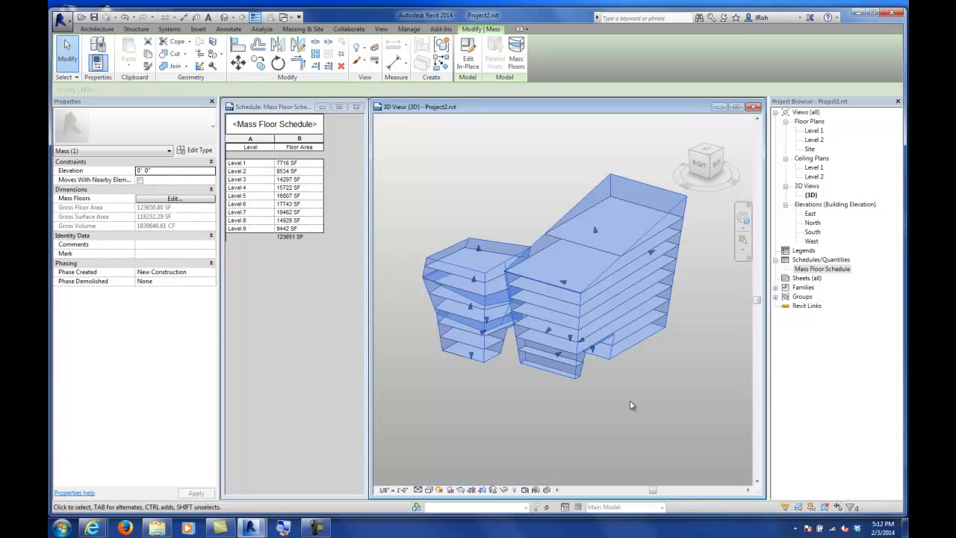
pyautogui.keyDown('shift'); pyautogui.moveTo(555, 353); pyautogui.dragTo(608, 350, button='middle'); pyautogui.keyUp('shift')
pyautogui.scroll(-2, 567, 380)
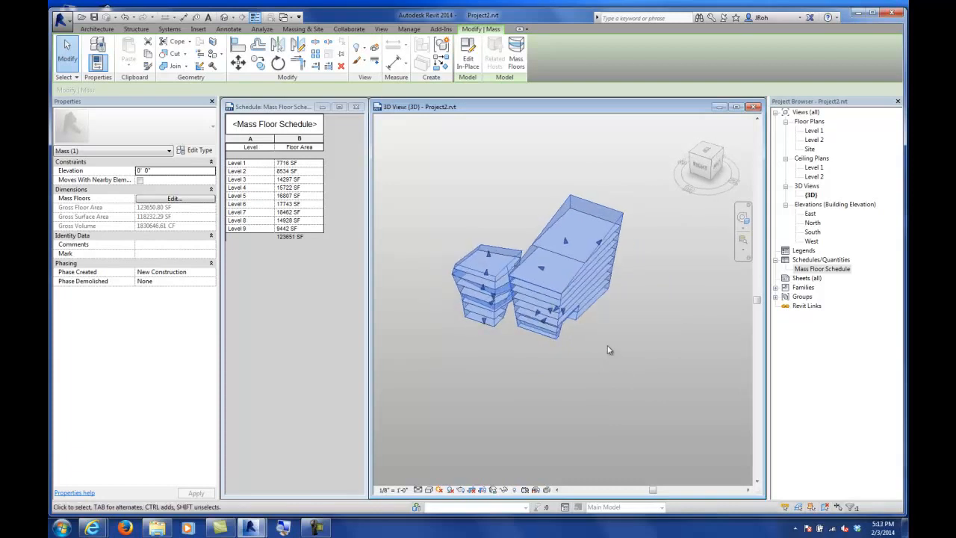
pyautogui.scroll(-3, 574, 376)
pyautogui.keyDown('shift'); pyautogui.moveTo(572, 384); pyautogui.dragTo(591, 366, button='middle'); pyautogui.keyUp('shift')
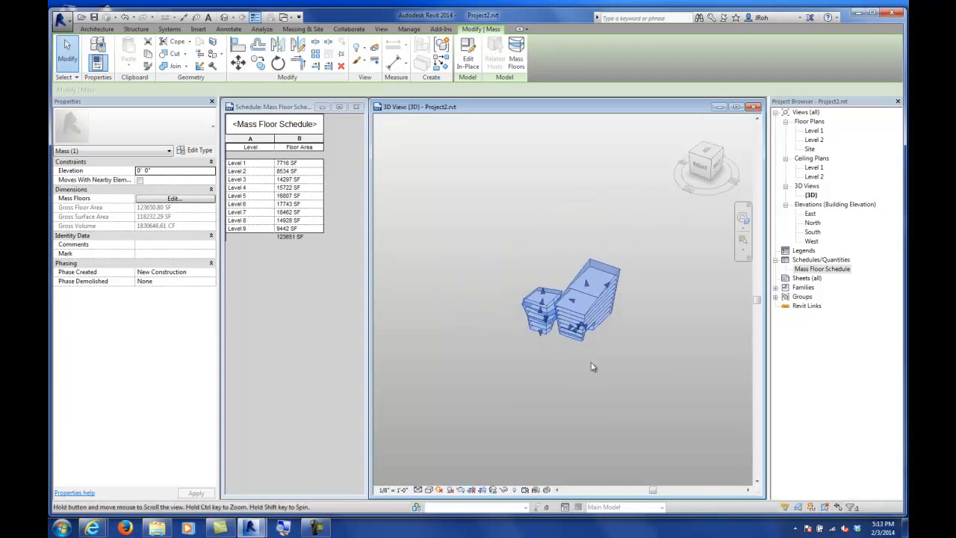
# Step: Turn on the sun path using the specified project location, date and time, and turn on shadows
pyautogui.click(440, 490)
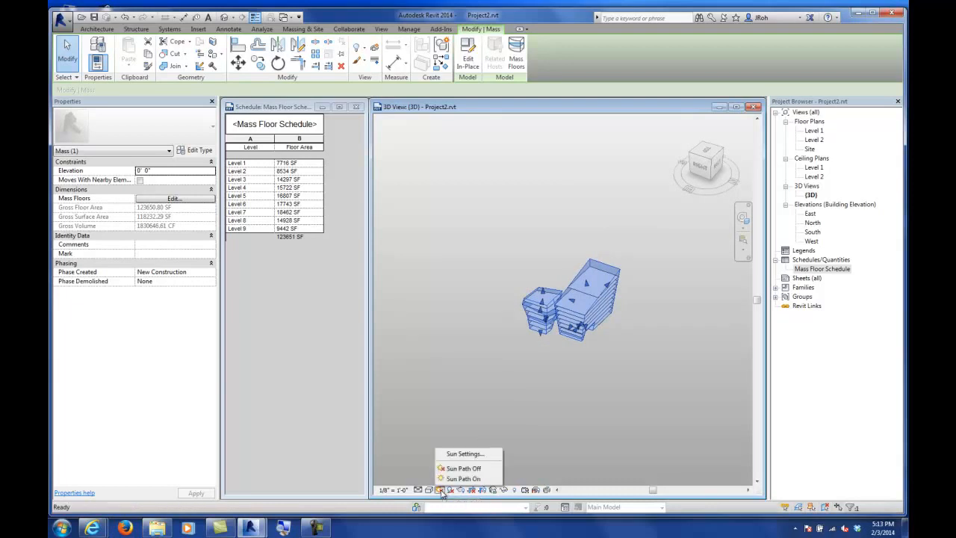
pyautogui.click(463, 478)
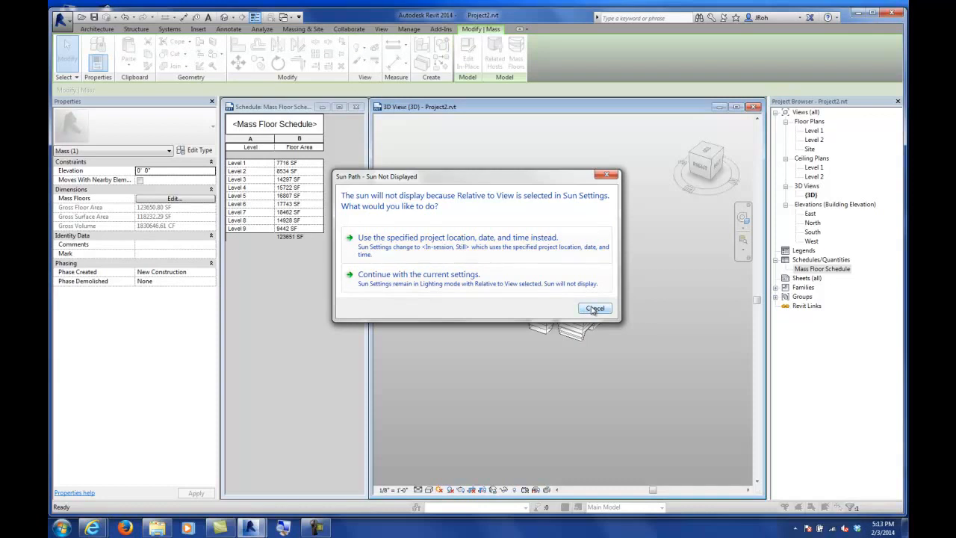
pyautogui.click(473, 253)
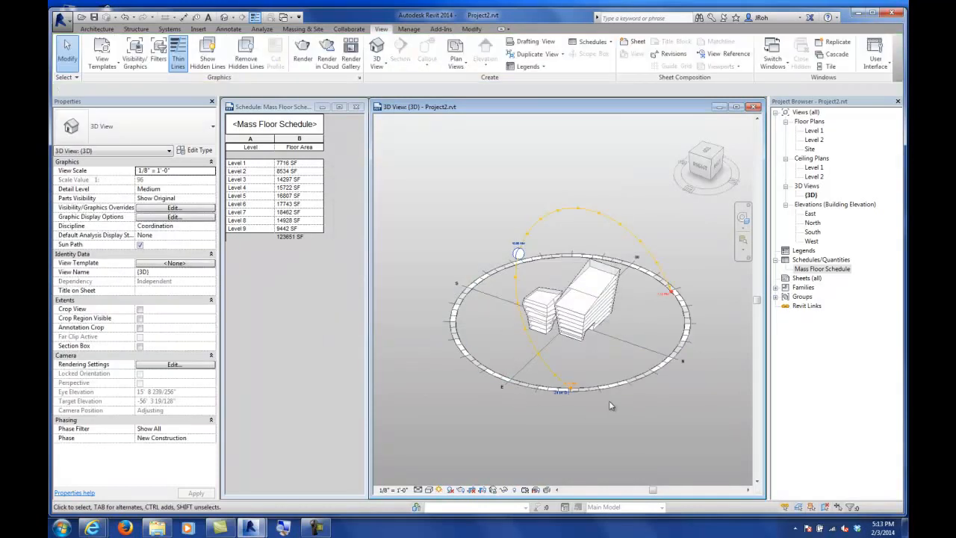
pyautogui.click(450, 490)
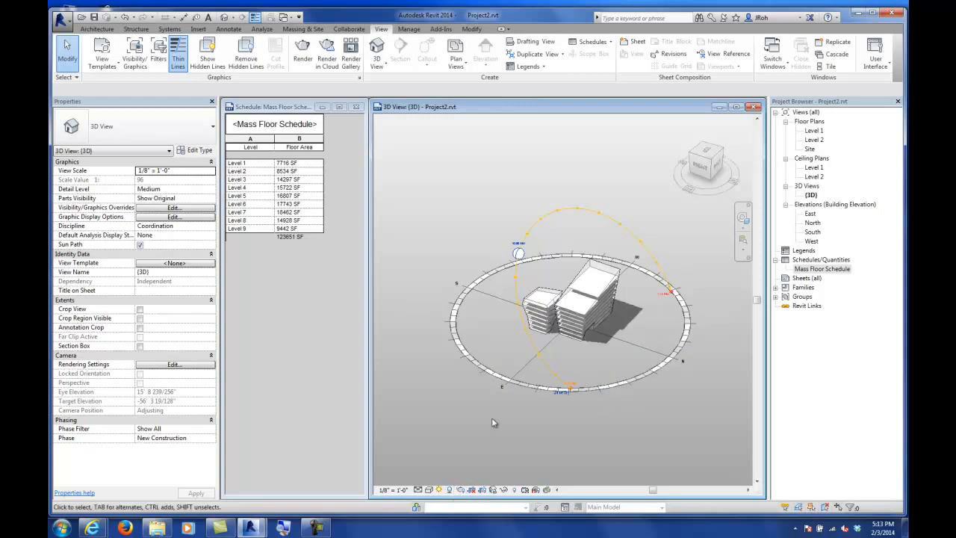
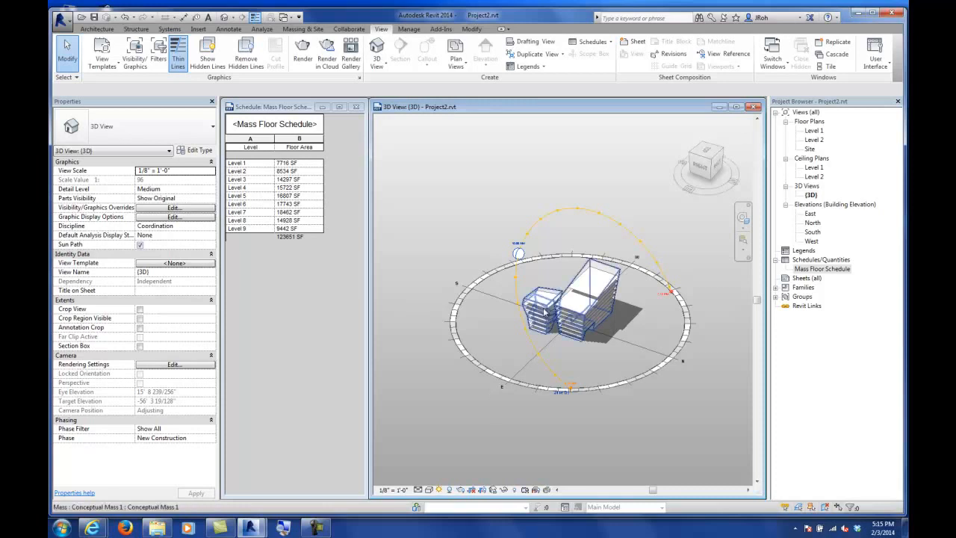
# Step: Turn off the sun path and the shadows in the 3D view
pyautogui.click(439, 491)
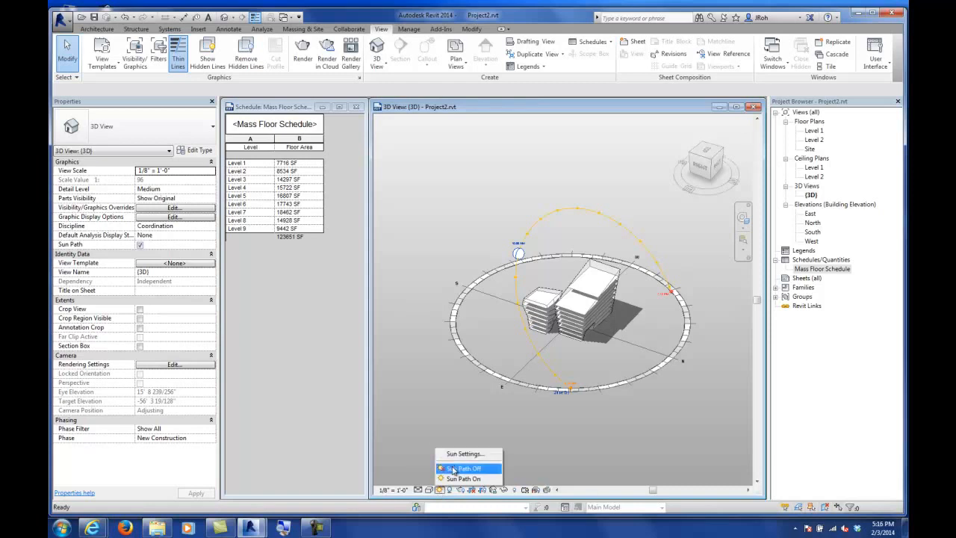
pyautogui.click(453, 469)
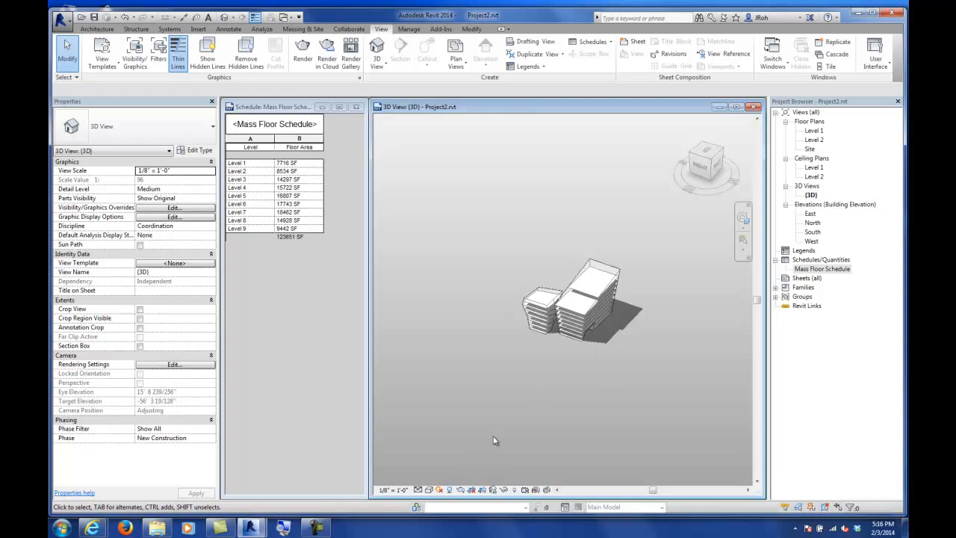
pyautogui.click(451, 491)
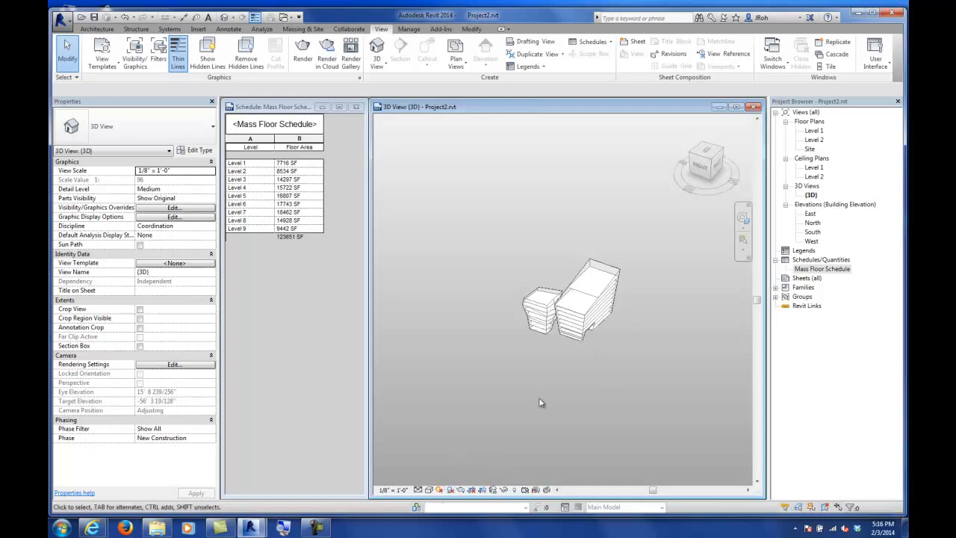
# Step: Open the sun settings and switch the solar study to Single Day
pyautogui.scroll(2, 544, 341)
pyautogui.scroll(2, 544, 341)
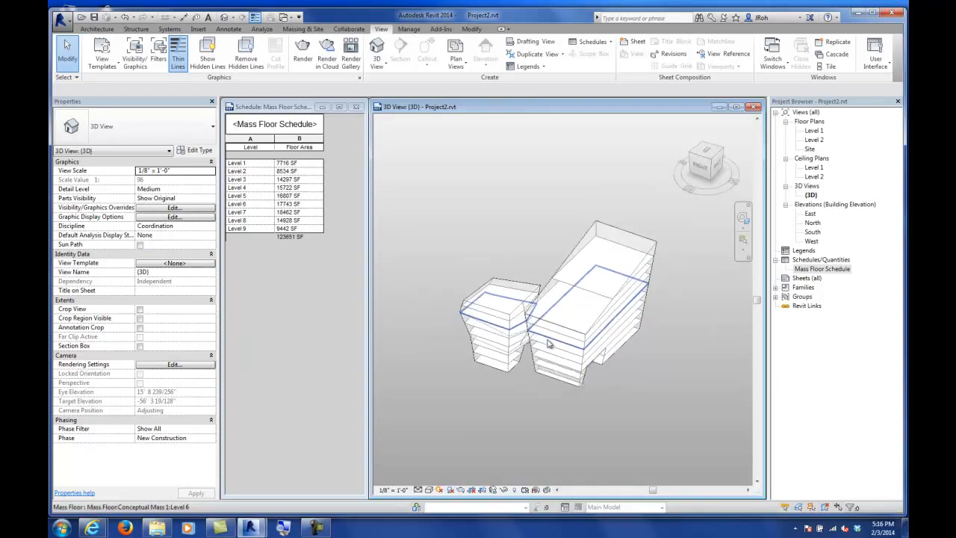
pyautogui.scroll(-2, 547, 347)
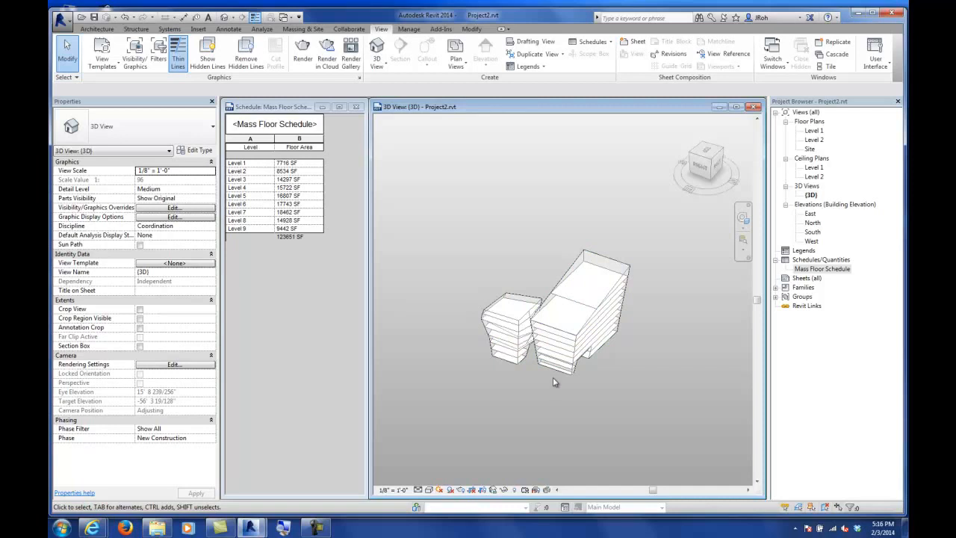
pyautogui.scroll(-2, 578, 455)
pyautogui.moveTo(577, 455); pyautogui.dragTo(554, 391, button='middle')
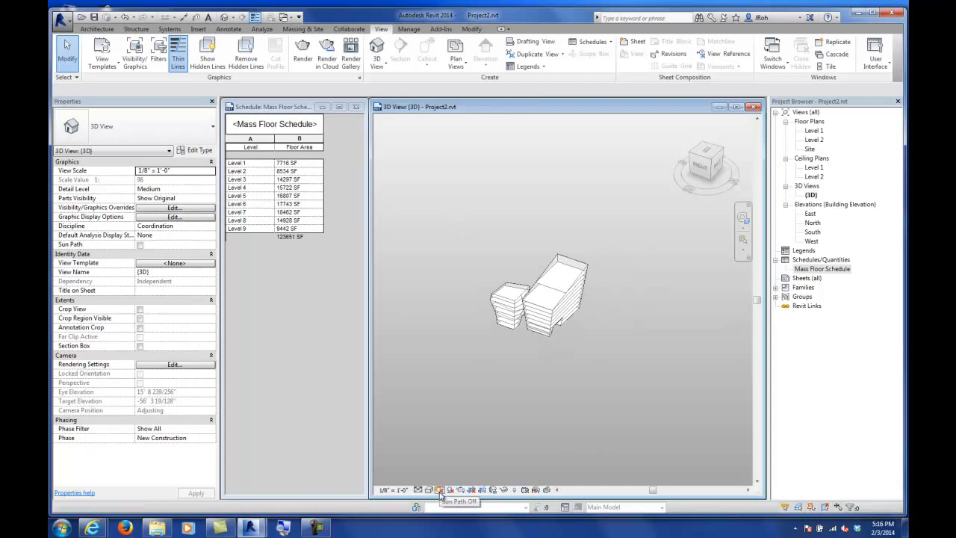
pyautogui.click(440, 491)
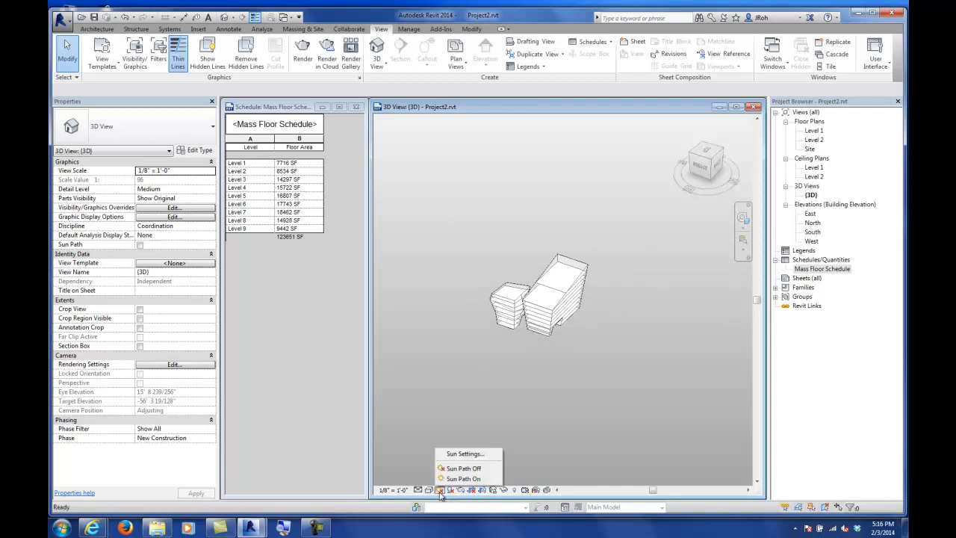
pyautogui.click(459, 455)
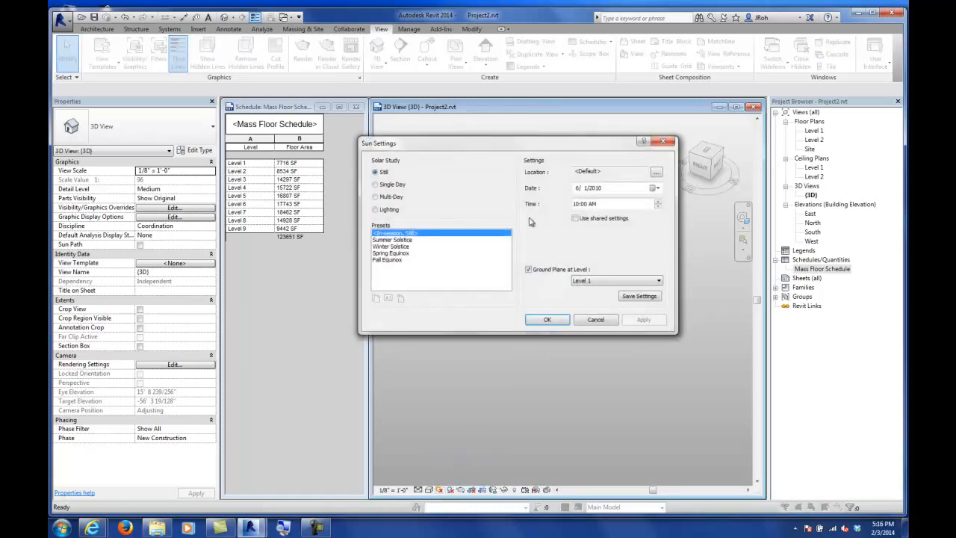
pyautogui.moveTo(498, 156); pyautogui.dragTo(495, 183)
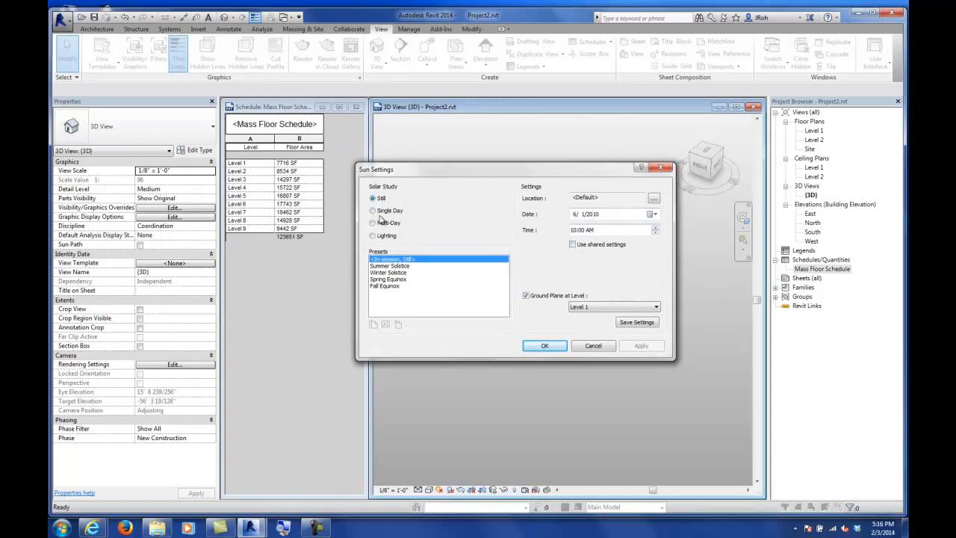
pyautogui.click(374, 211)
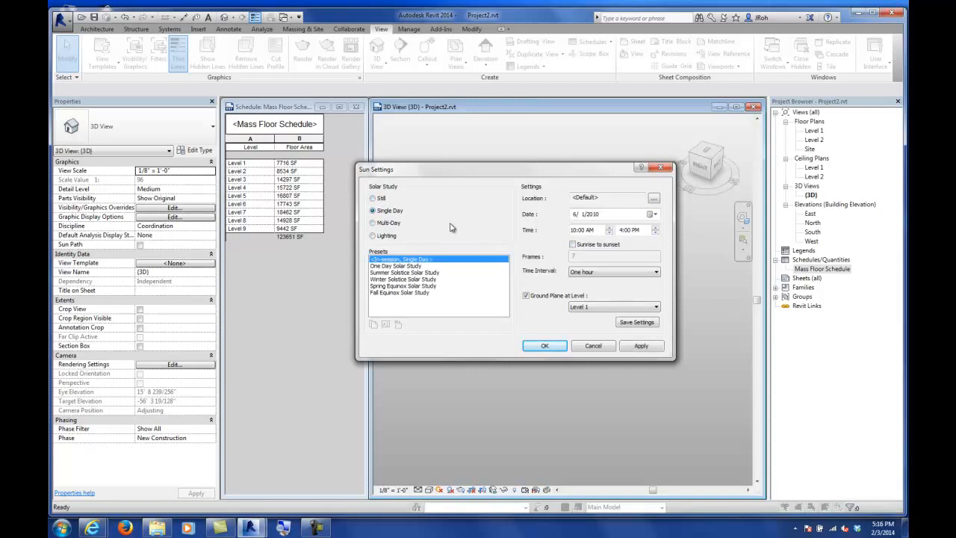
# Step: Set the project location to Charlotte, NC, USA and accept the sun settings
pyautogui.click(654, 199)
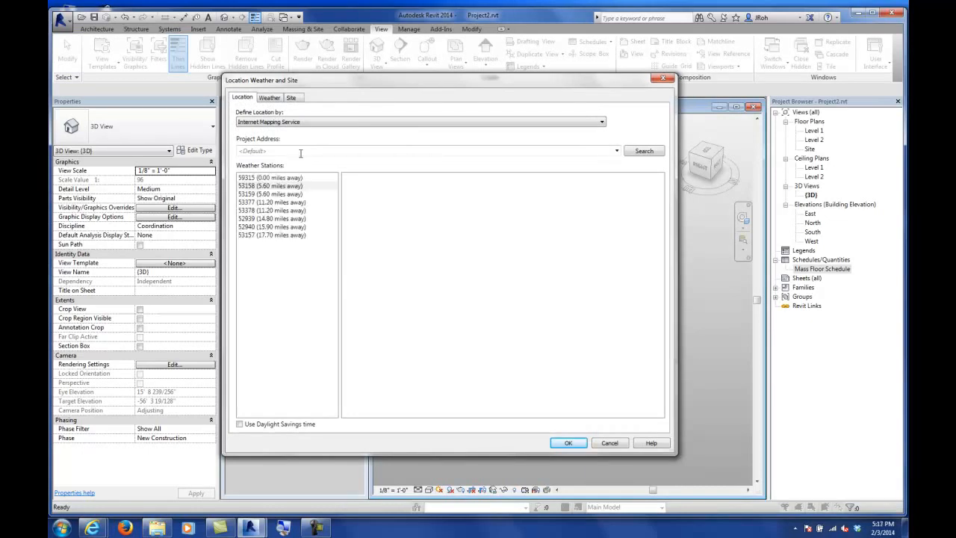
pyautogui.click(301, 153)
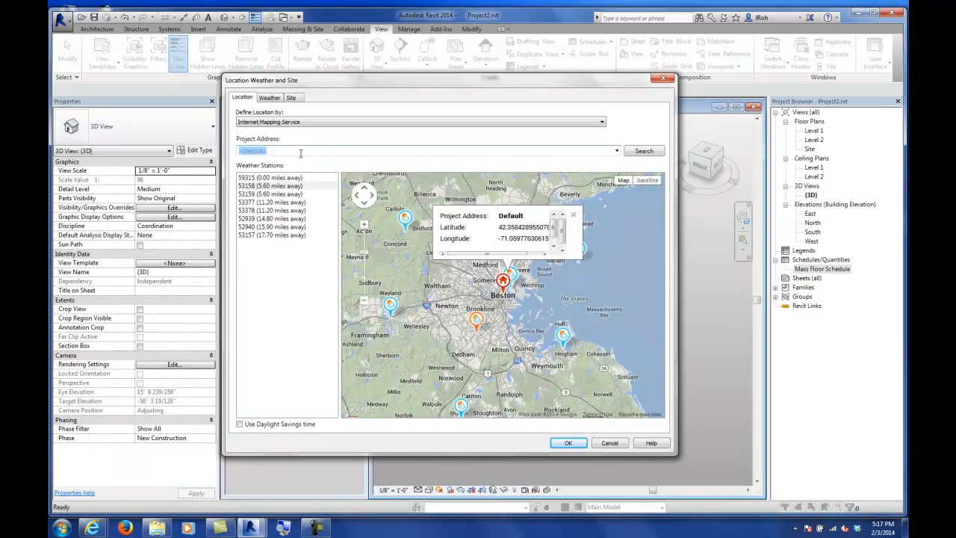
pyautogui.write('Charlotte, NC, USA')
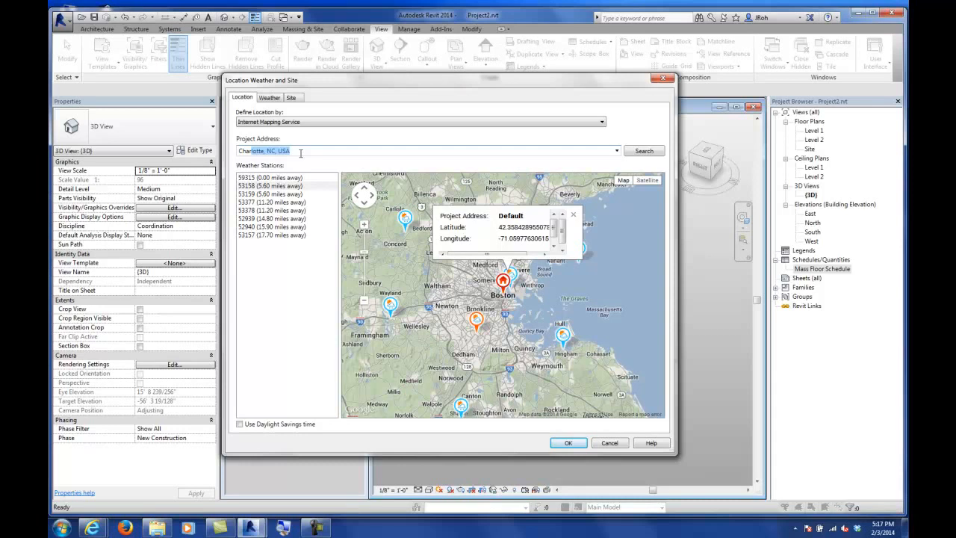
pyautogui.press('Return')
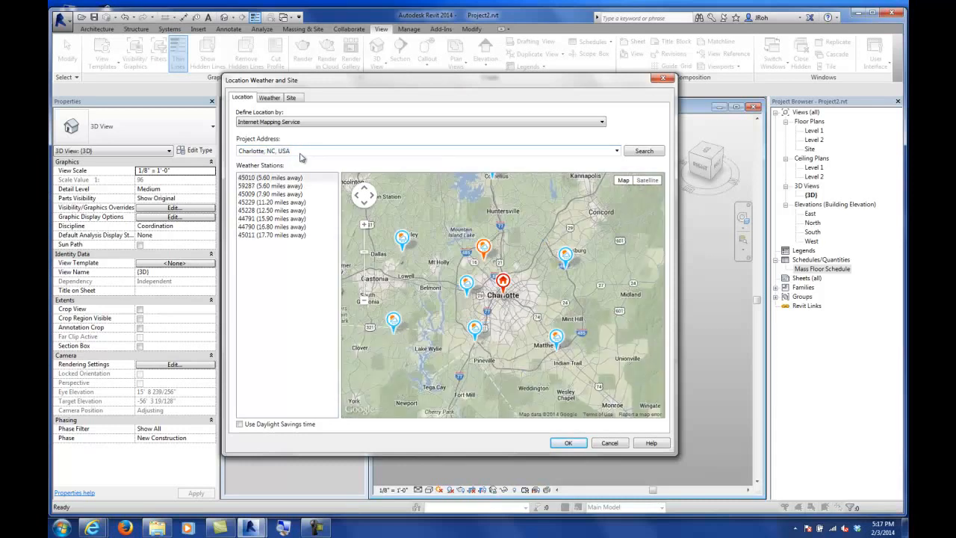
pyautogui.click(564, 444)
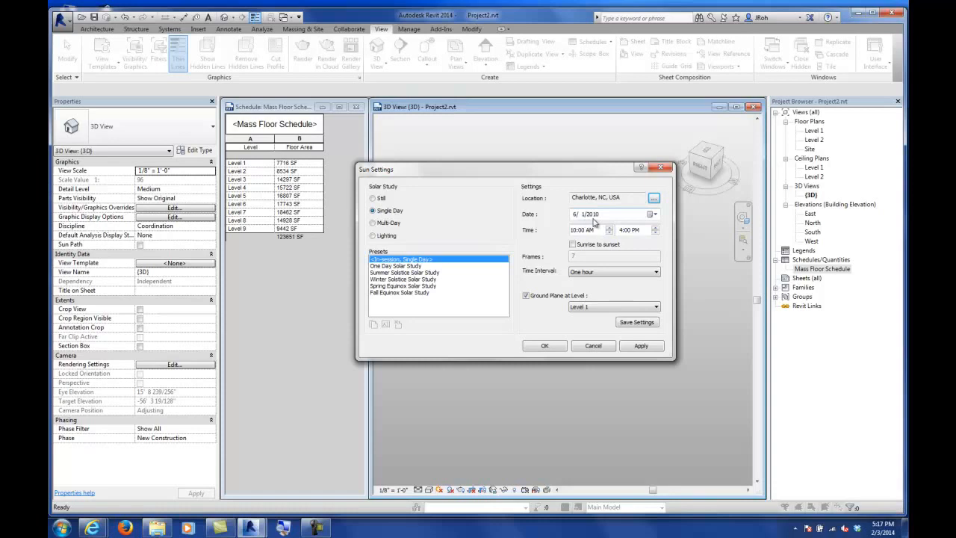
pyautogui.click(543, 345)
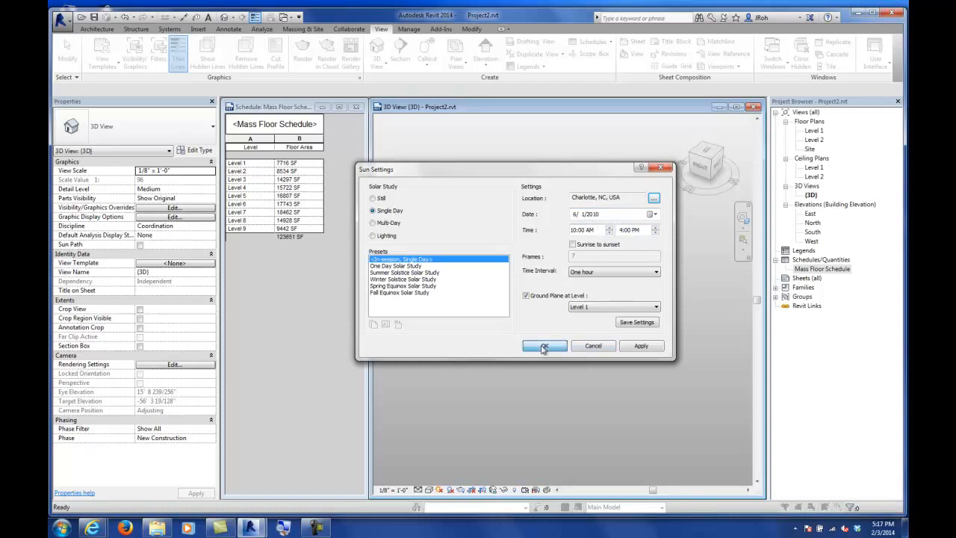
# Step: Turn the sun path back on in the 3D view
pyautogui.click(439, 490)
pyautogui.click(456, 479)
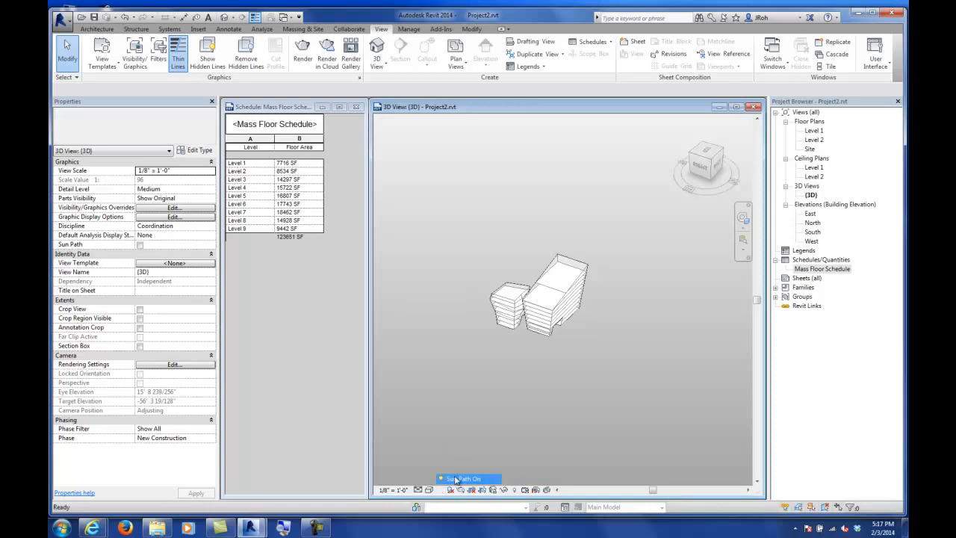
pyautogui.moveTo(555, 289); pyautogui.dragTo(523, 313, button='middle')
pyautogui.scroll(5, 486, 224)
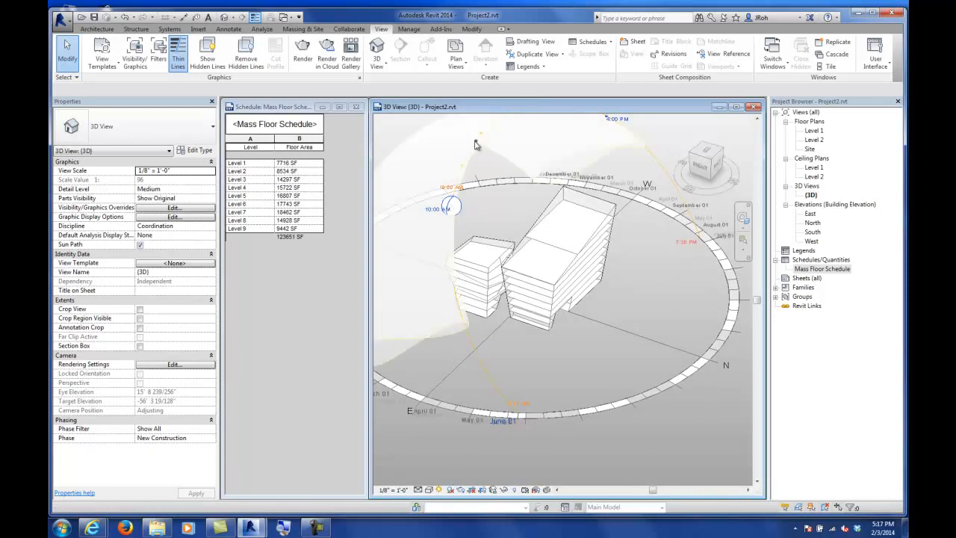
# Step: Turn on shadows for the single-day solar study and save the project
pyautogui.click(479, 137)
pyautogui.moveTo(487, 207); pyautogui.dragTo(490, 238, button='middle')
pyautogui.scroll(-1, 466, 224)
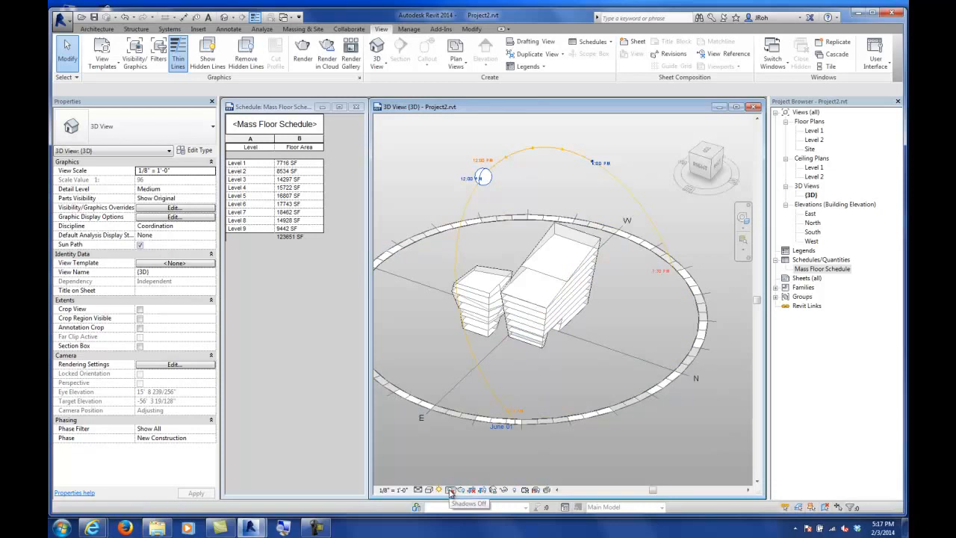
pyautogui.click(450, 490)
pyautogui.moveTo(471, 356); pyautogui.dragTo(532, 350)
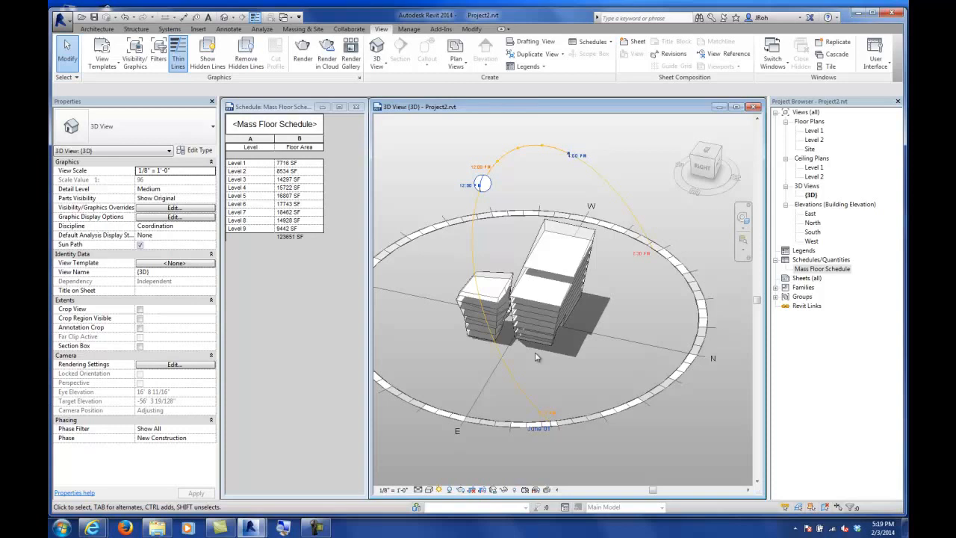
pyautogui.hotkey('ctrl', 's')
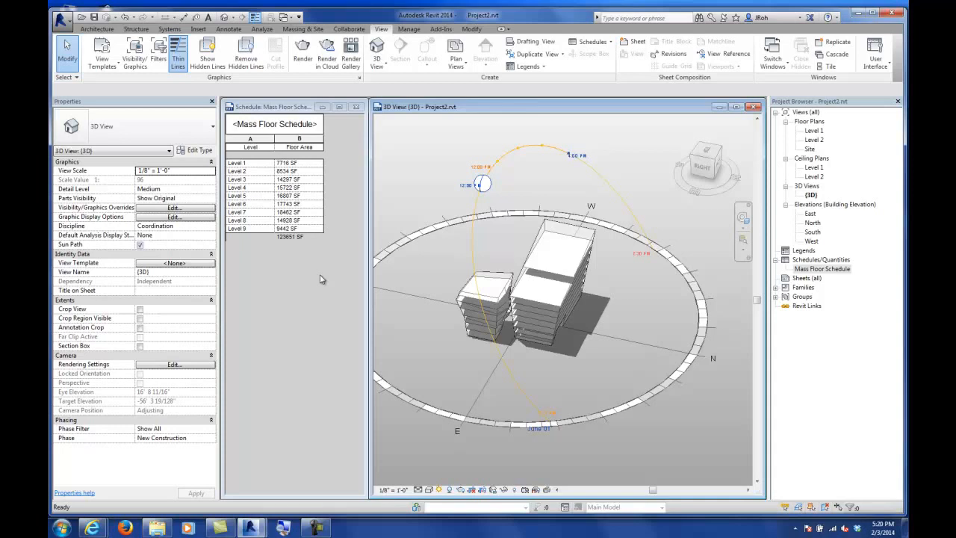
# Step: Switch to the web browser and open the course site's Approved Web Links resources page
pyautogui.moveTo(91, 529)
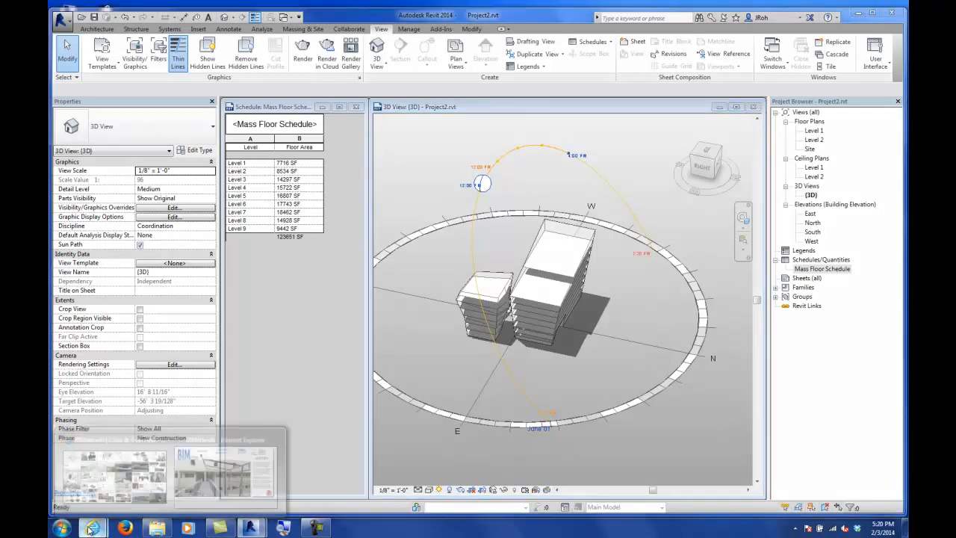
pyautogui.click(192, 484)
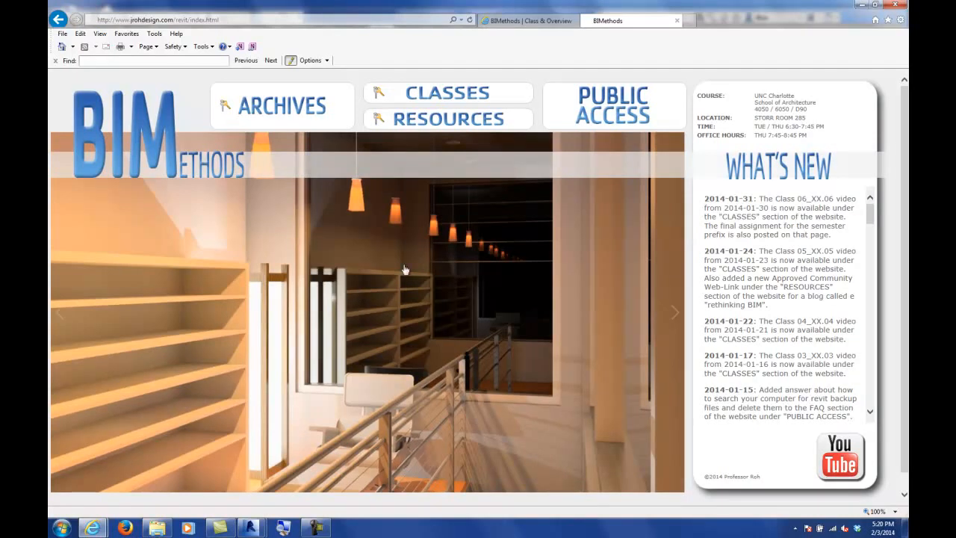
pyautogui.click(430, 125)
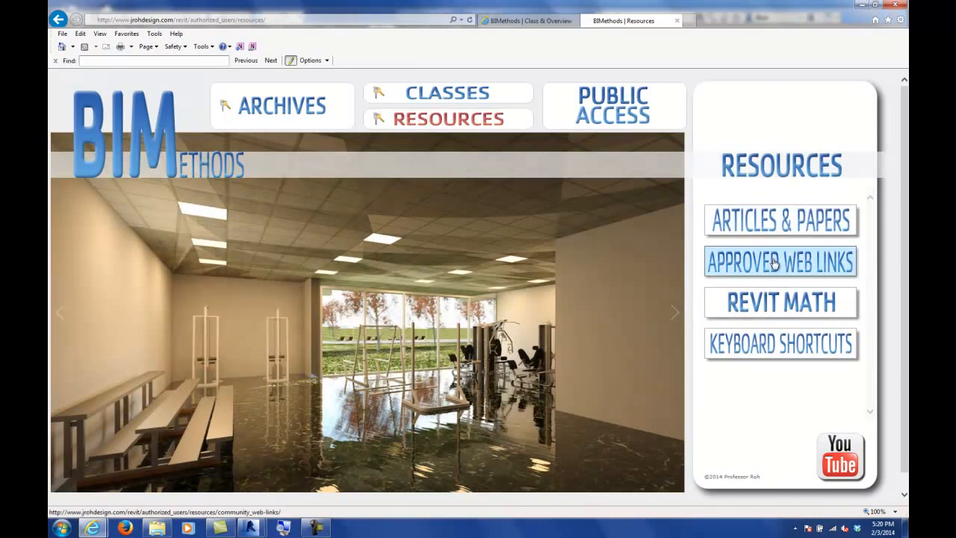
pyautogui.click(775, 263)
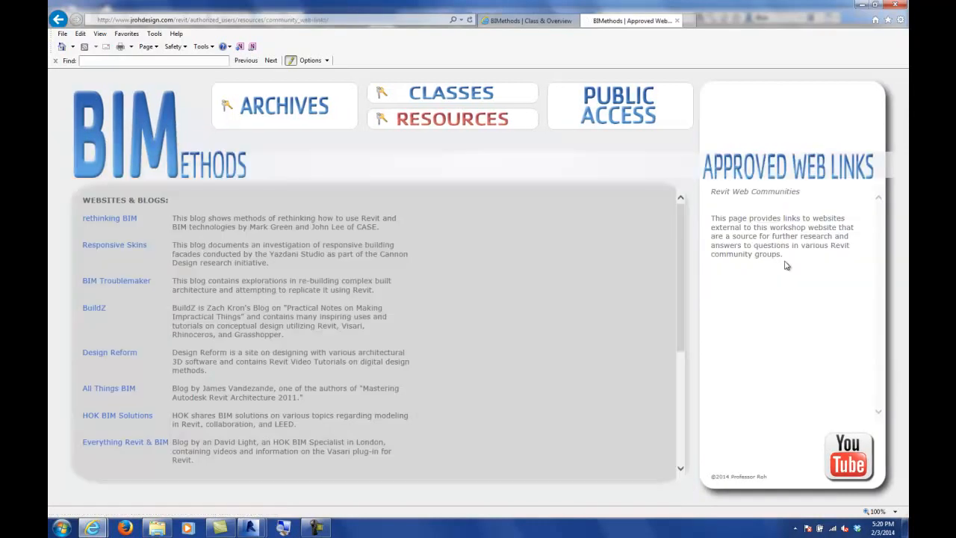